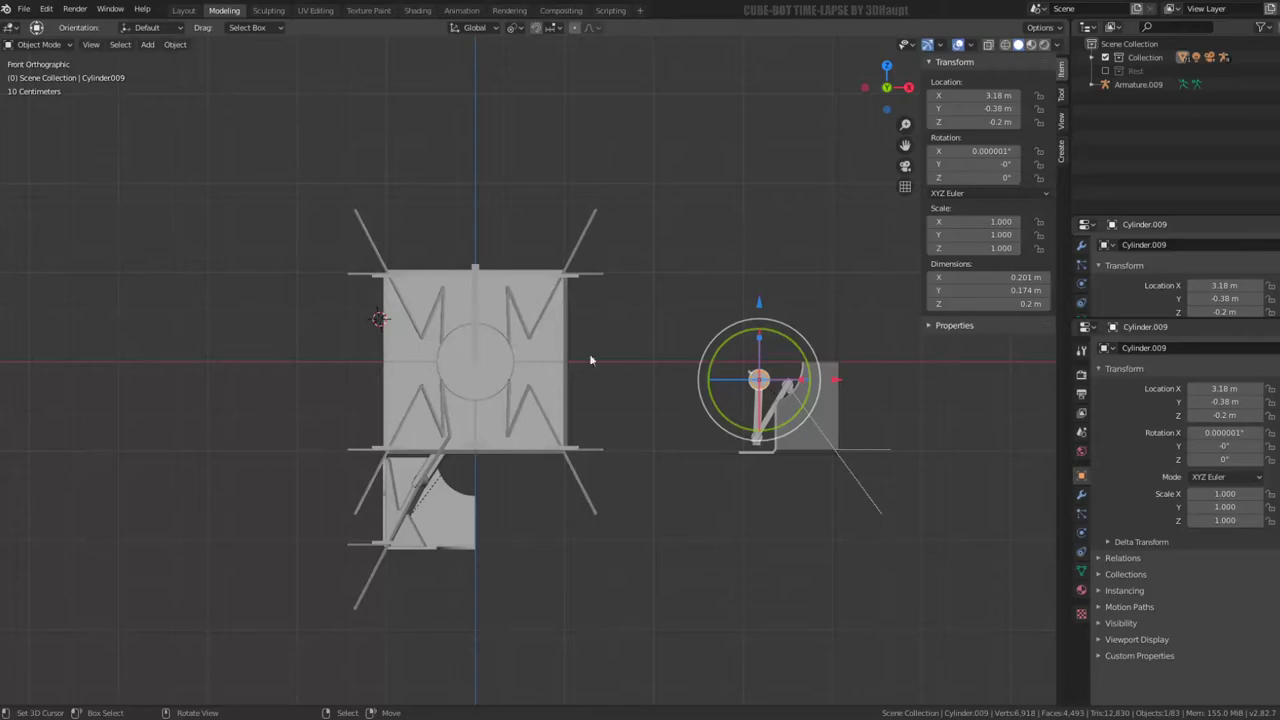
Orbit to the front of the cube robot and delete its front ring piece
shift+middle_drag(561, 345, 628, 298)
middle_drag(532, 485, 776, 395)
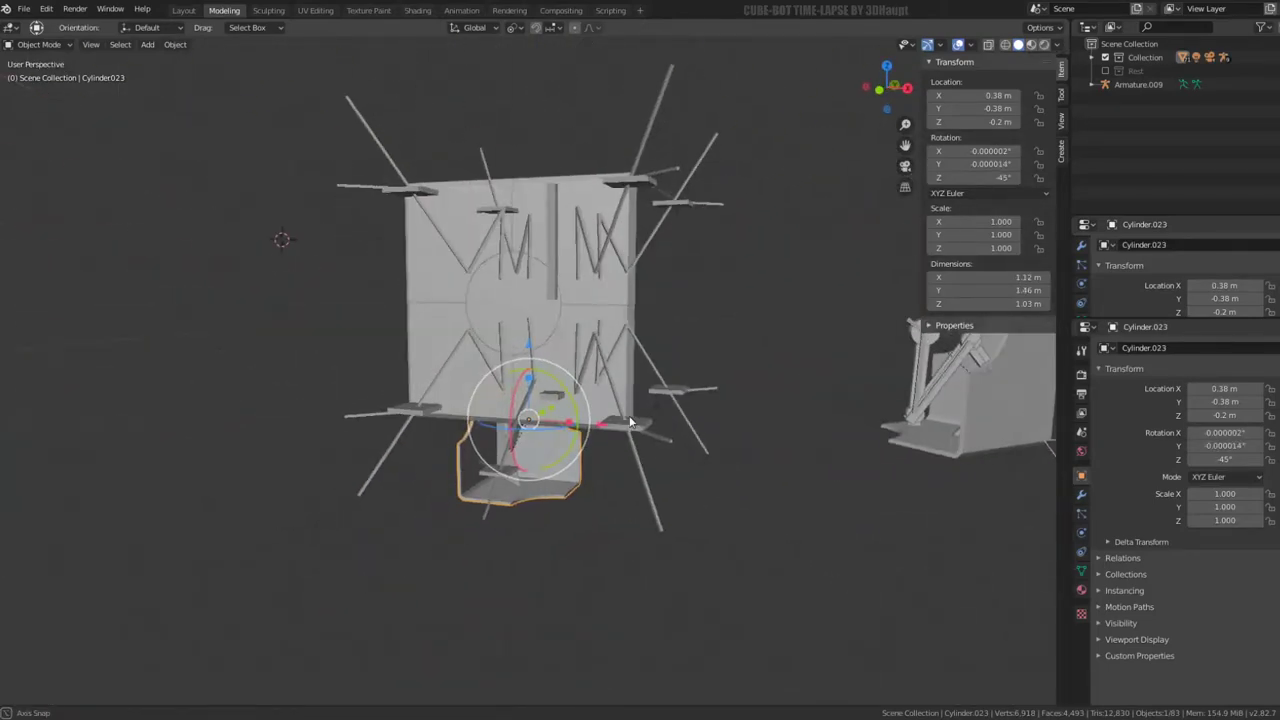
middle_drag(776, 395, 608, 449)
click(522, 476)
middle_drag(522, 476, 594, 428)
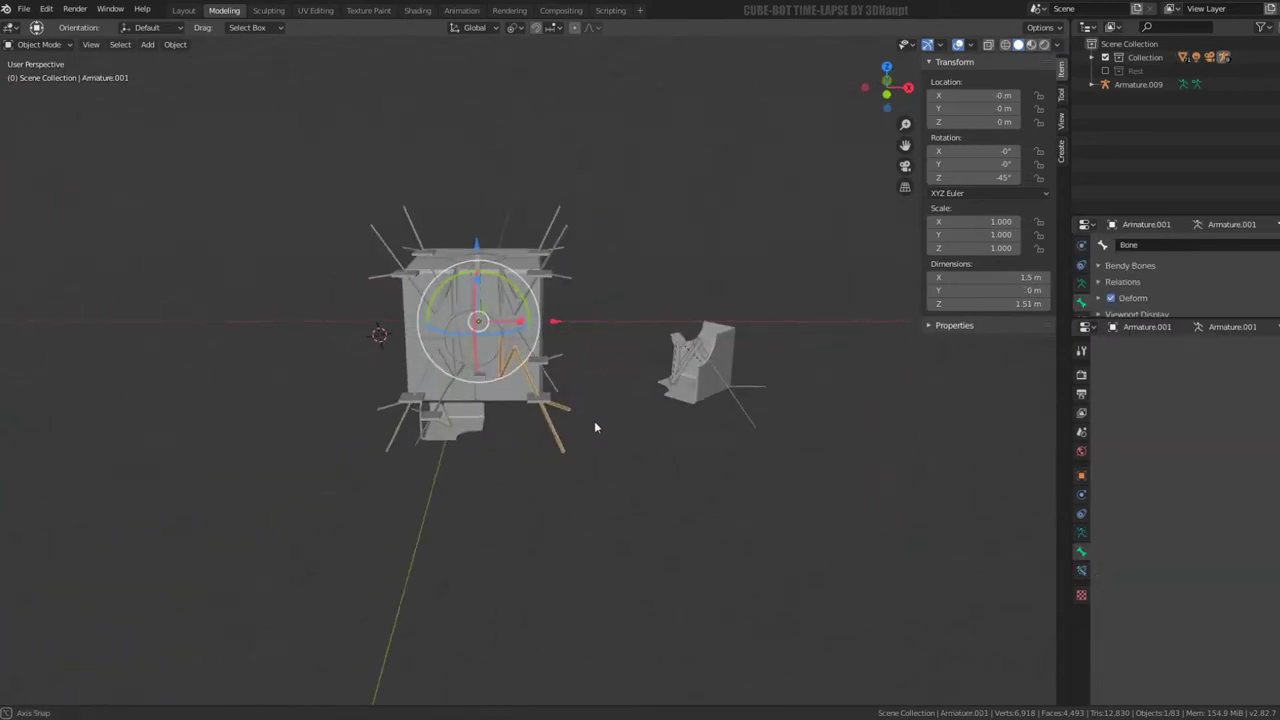
scroll(414, 334, up, 4)
click(418, 333)
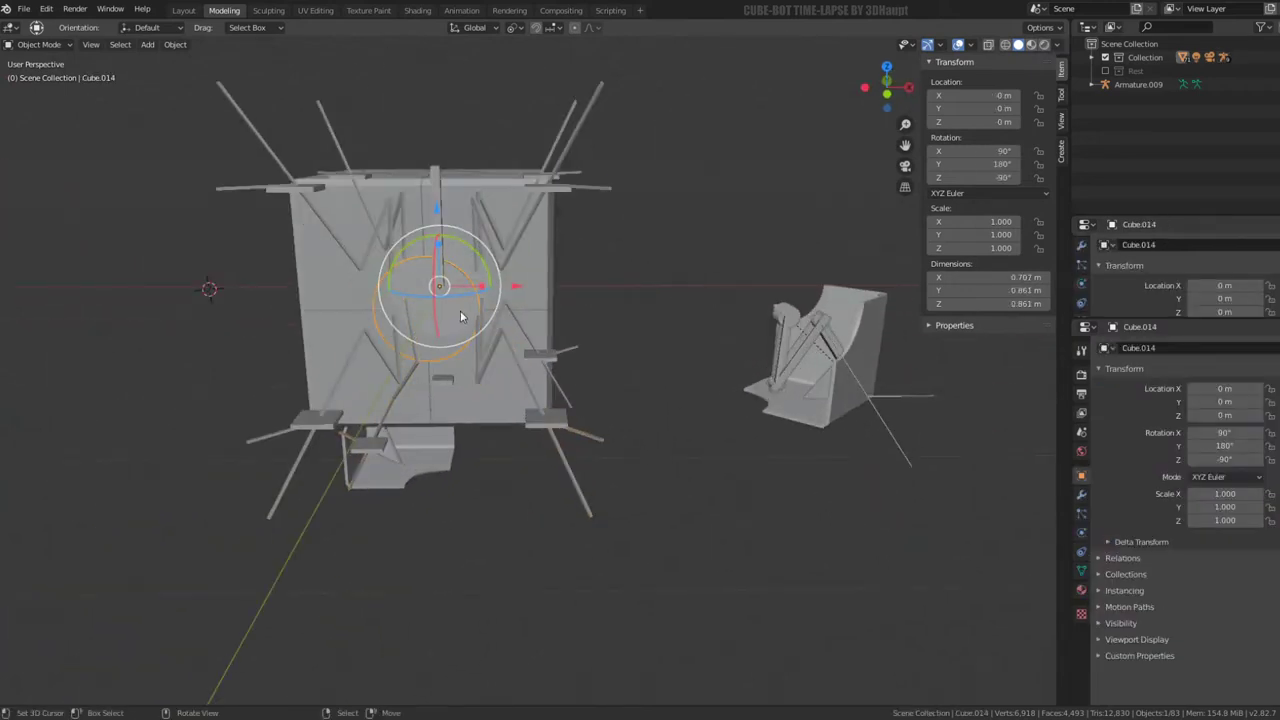
key(ctrl+minus)
Select the leg armature and switch the viewport shading to Wireframe
middle_drag(435, 318, 488, 289)
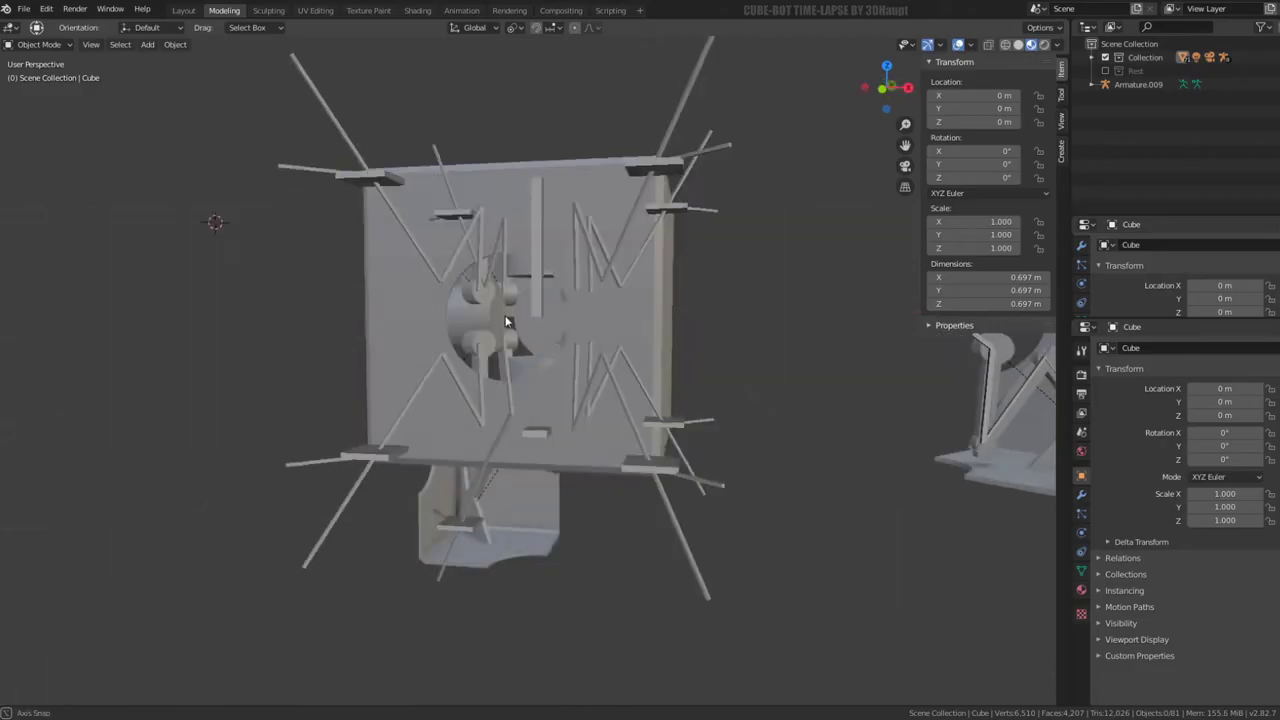
click(506, 322)
scroll(523, 328, up, 4)
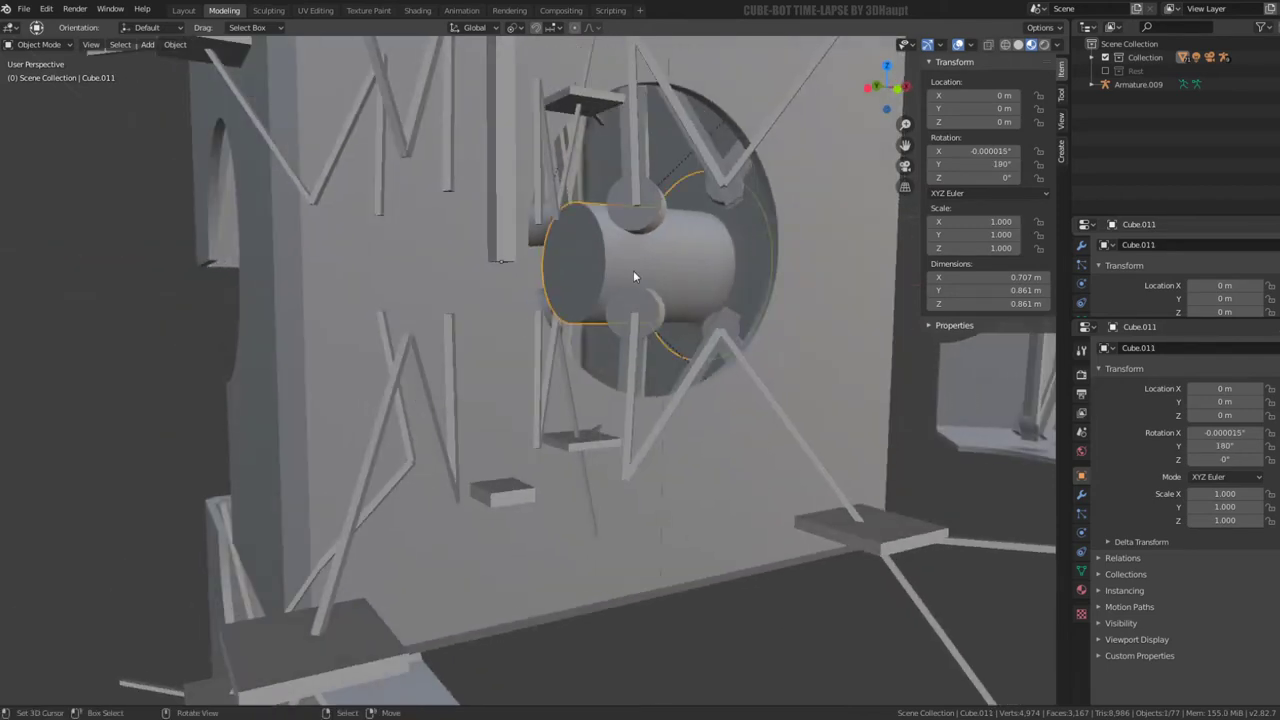
mouse_move(592, 237)
middle_down()
mouse_move(606, 271)
mouse_move(605, 131)
mouse_move(589, 274)
mouse_move(437, 289)
mouse_move(601, 312)
mouse_move(632, 366)
middle_up()
scroll(601, 312, down, 3)
scroll(632, 366, down, 2)
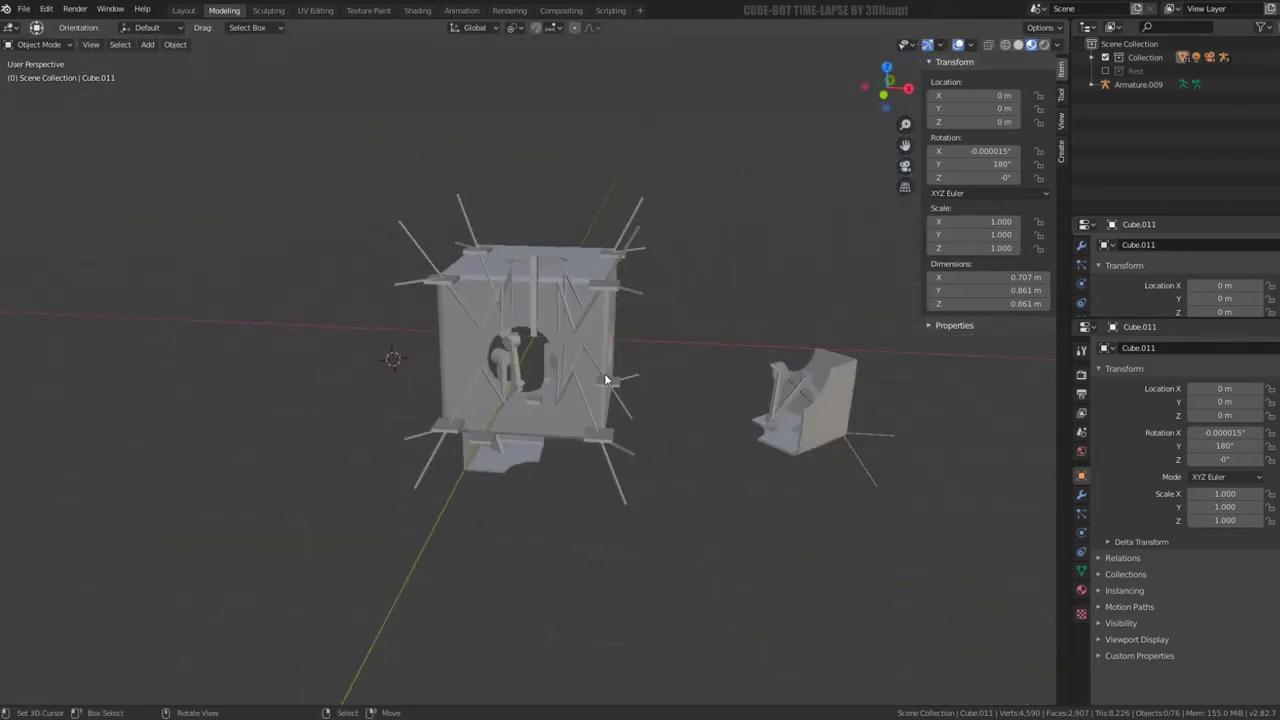
click(605, 376)
click(1006, 45)
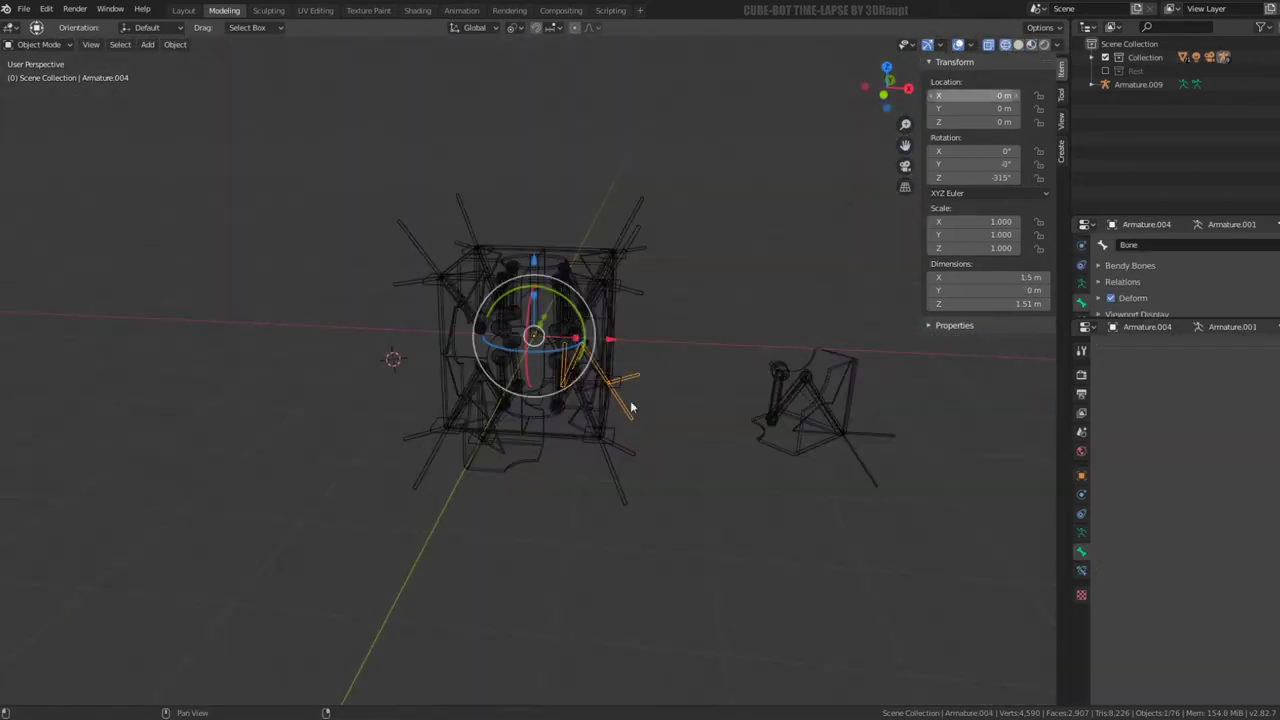
Box-select and delete the robot's 65 parts
drag(657, 557, 349, 172)
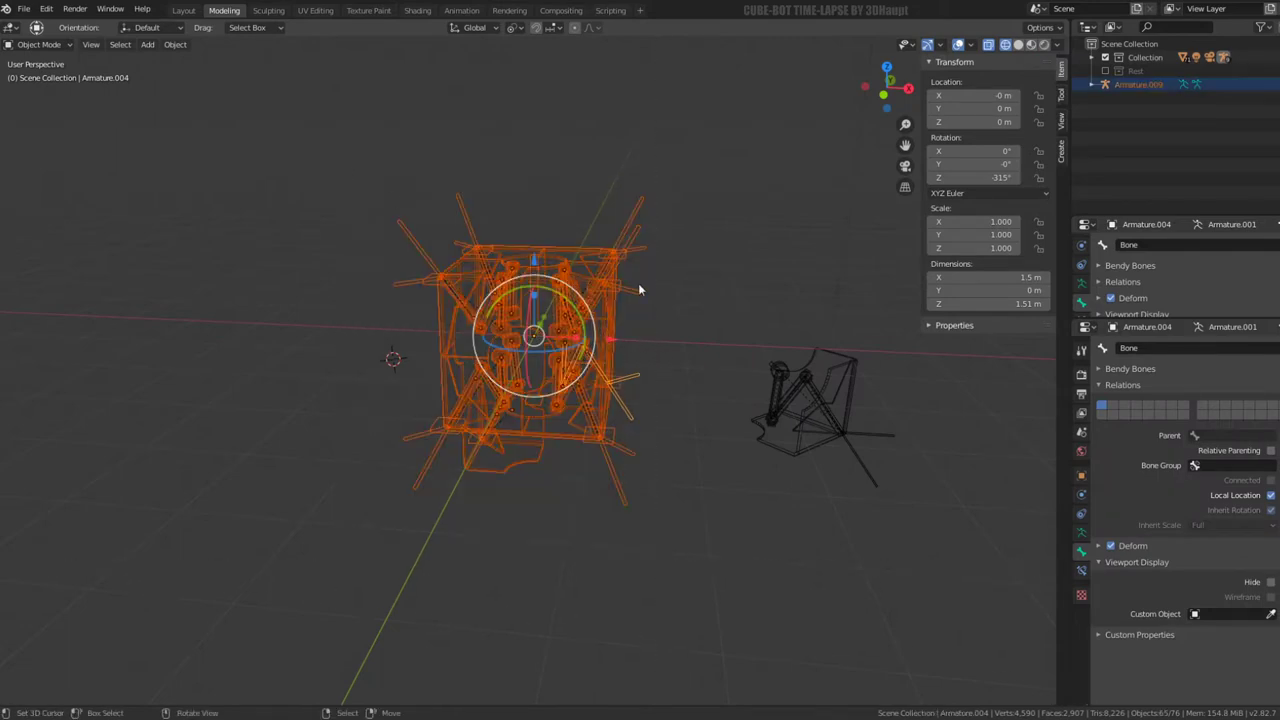
key(x)
click(686, 283)
Paste the seven-piece cross joint and box-select all seven parts
key(ctrl+v)
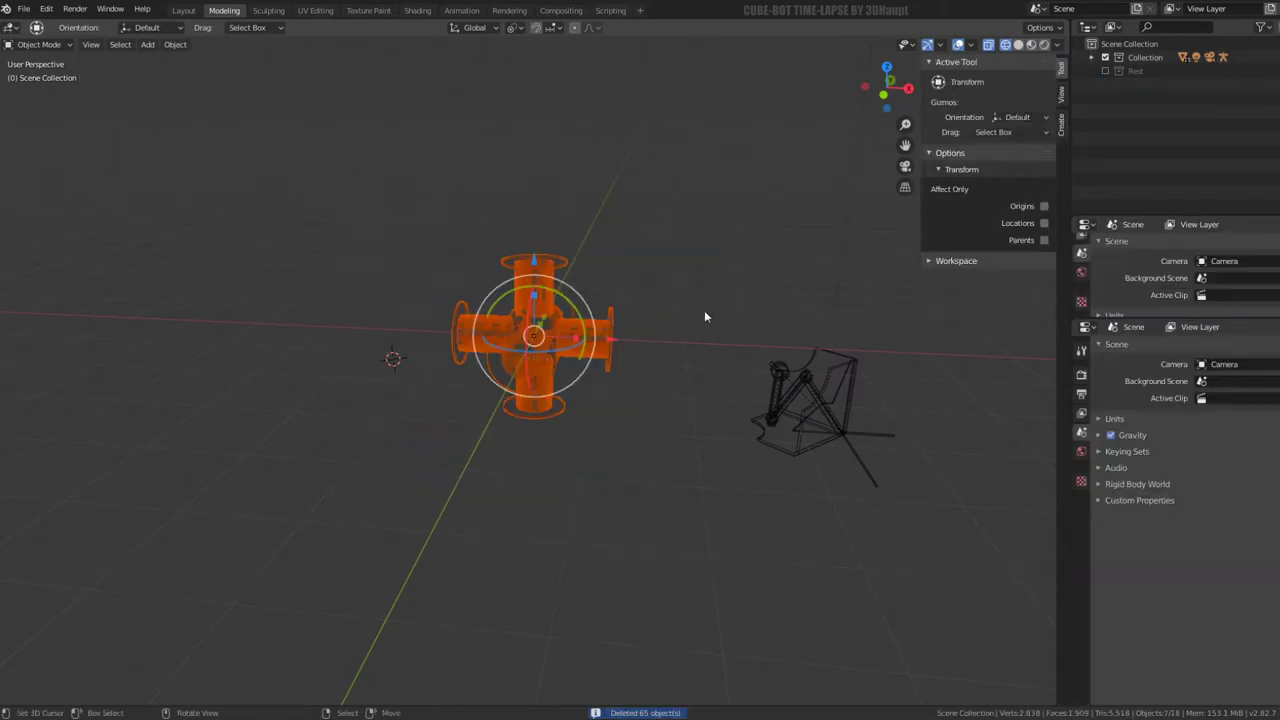
click(580, 340)
scroll(585, 340, up, 2)
key(a)
click(577, 342)
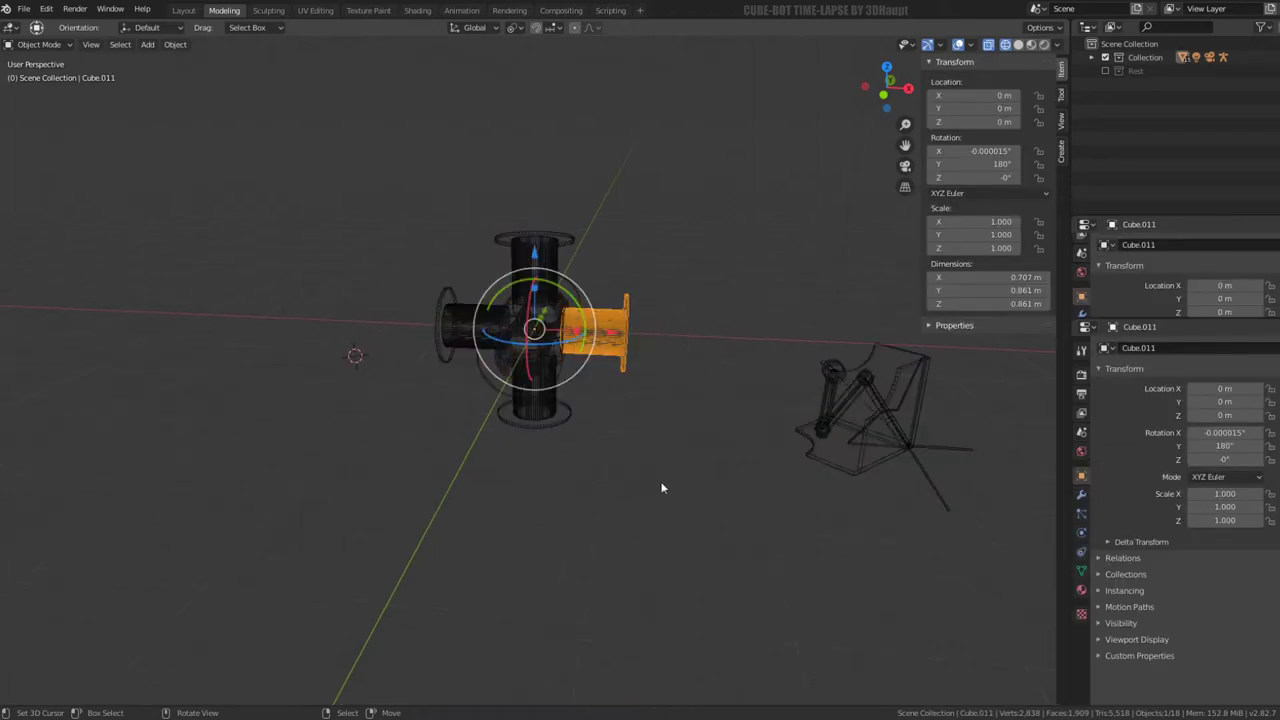
key(b)
drag(656, 471, 396, 214)
In top view, rotate the cross joint 45° about Z, then select the leg armature
key(KP_7)
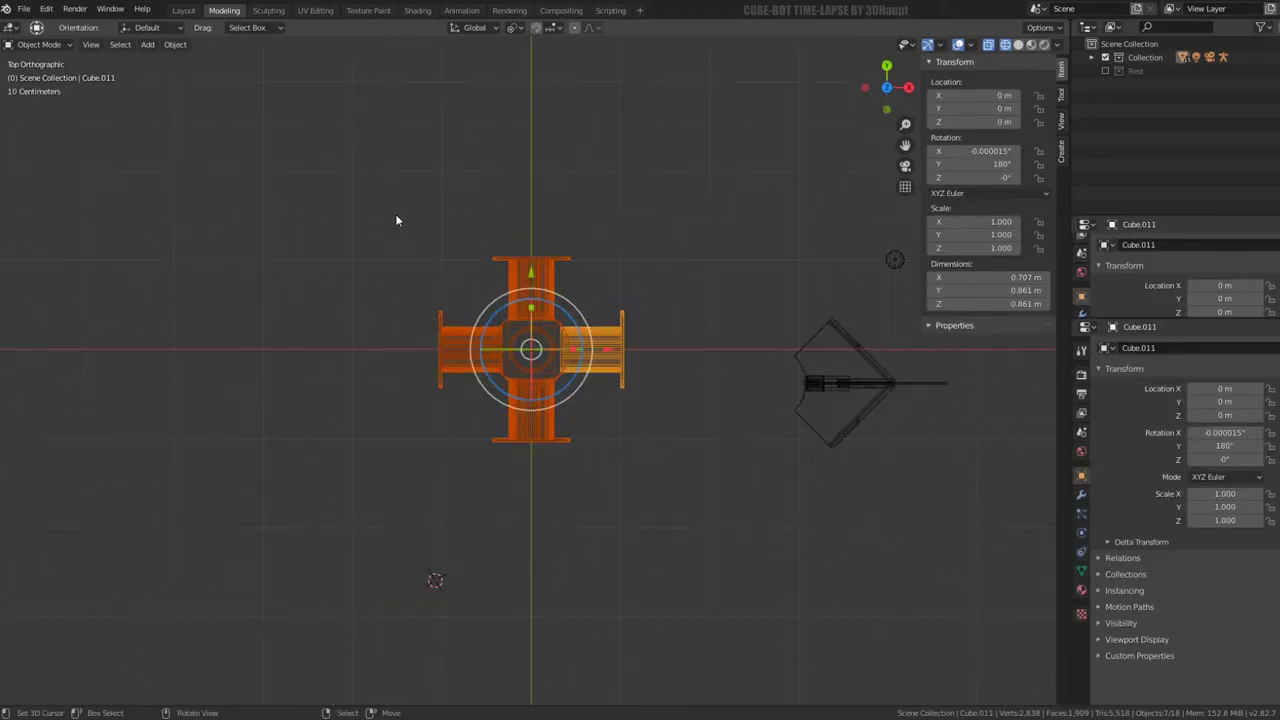
key(r)
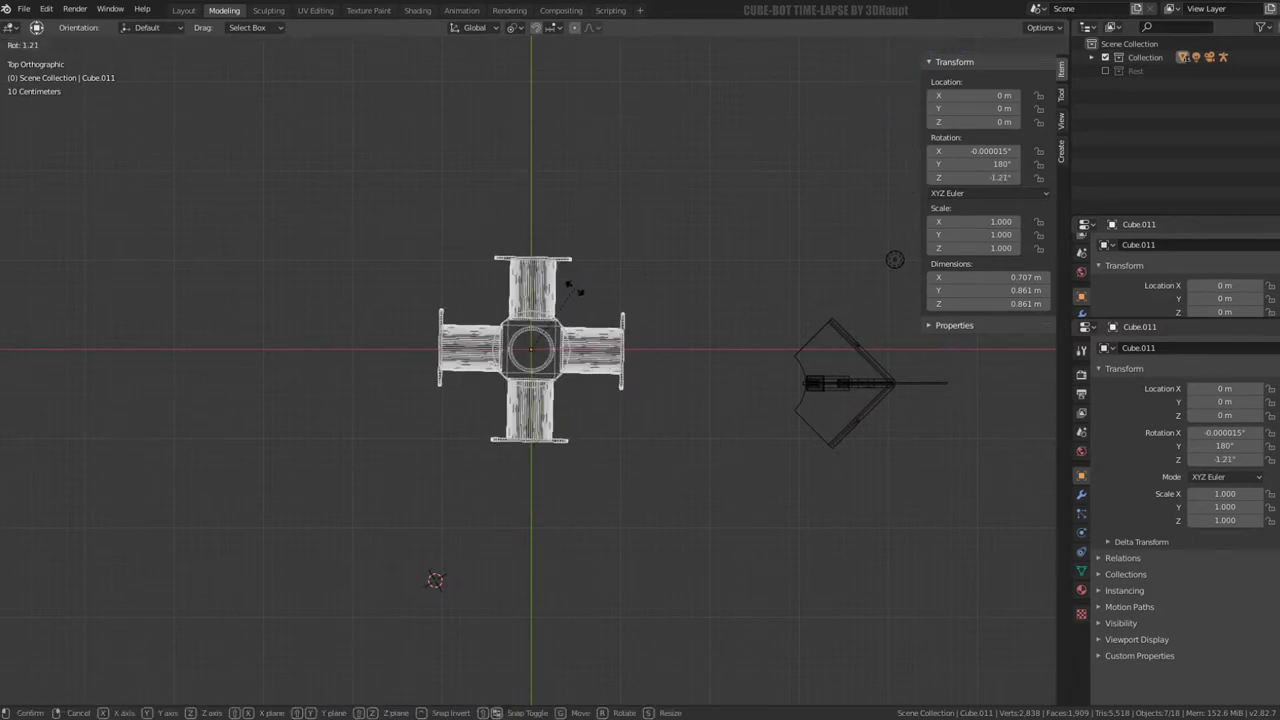
text(45)
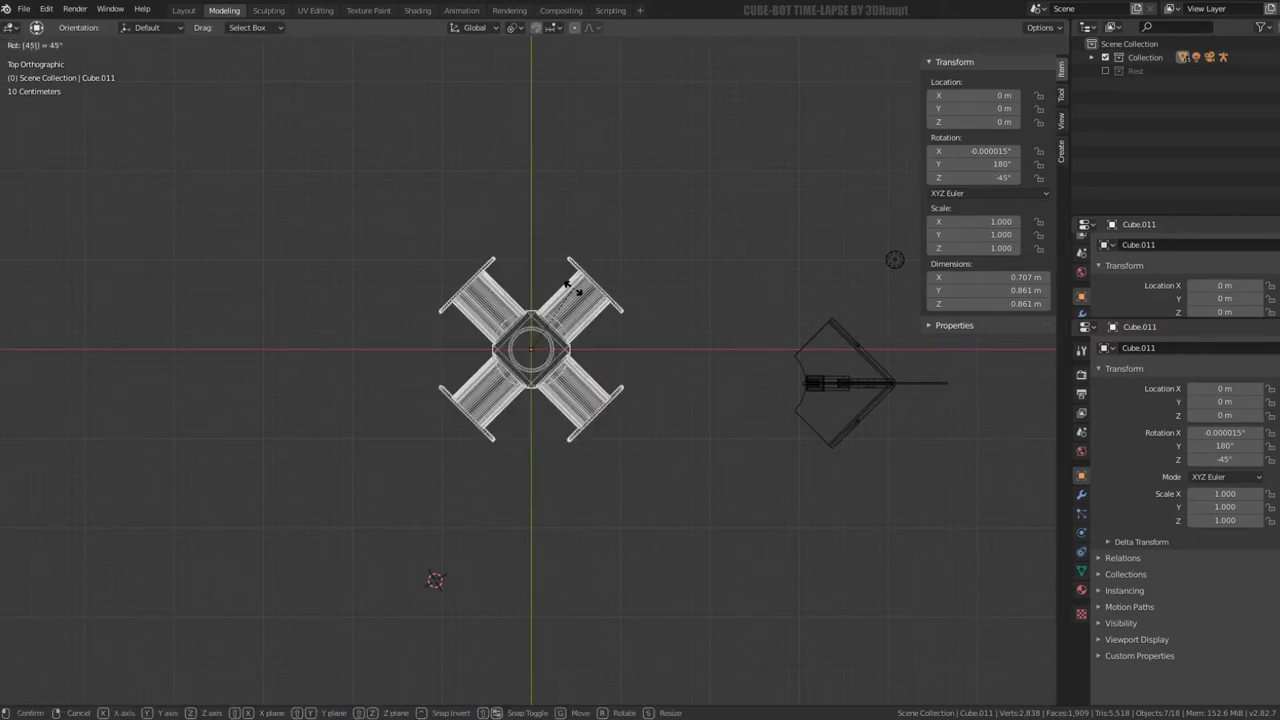
key(Return)
click(886, 383)
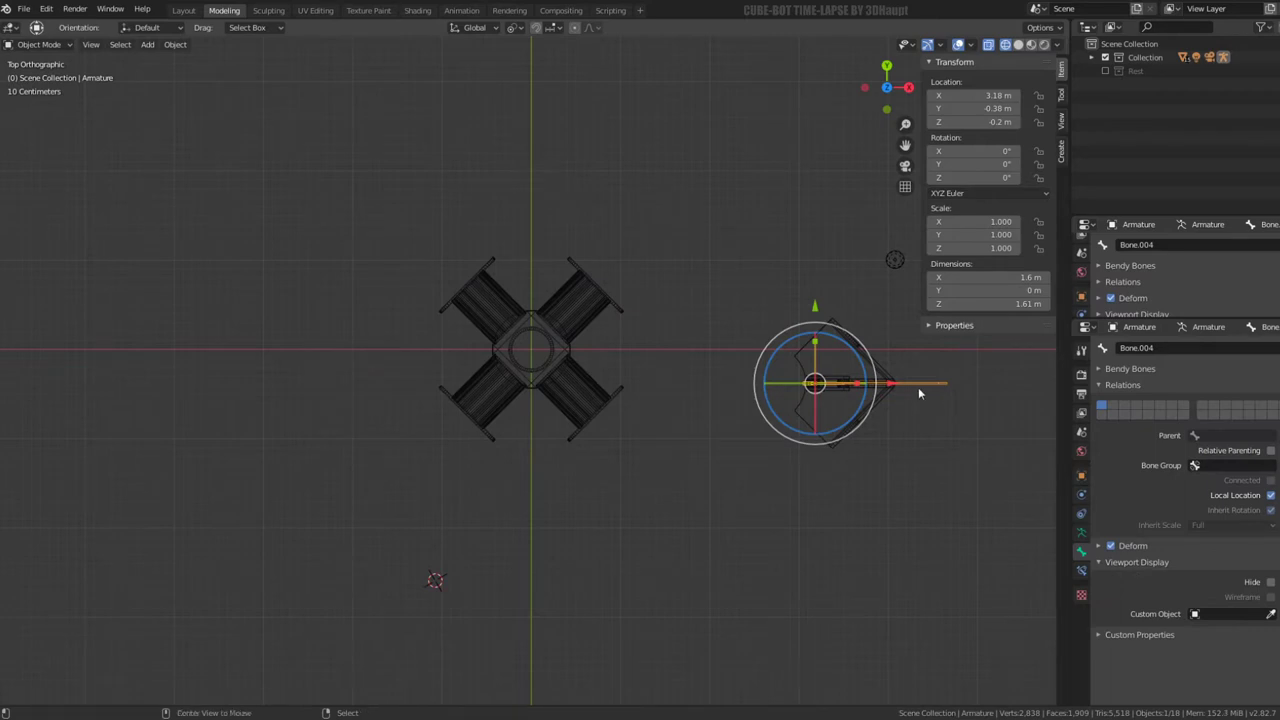
Reset the armature's location, then move it to 0.54 m on X
key(alt+g)
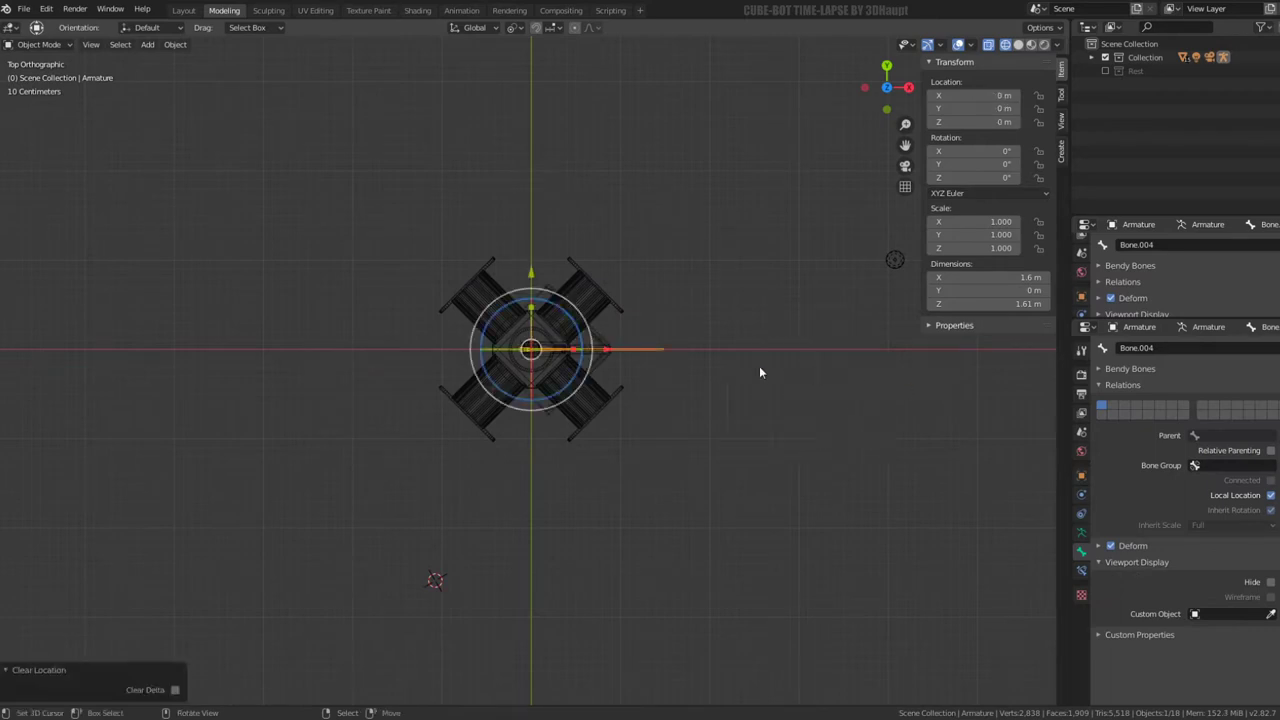
scroll(631, 334, up, 5)
key(g)
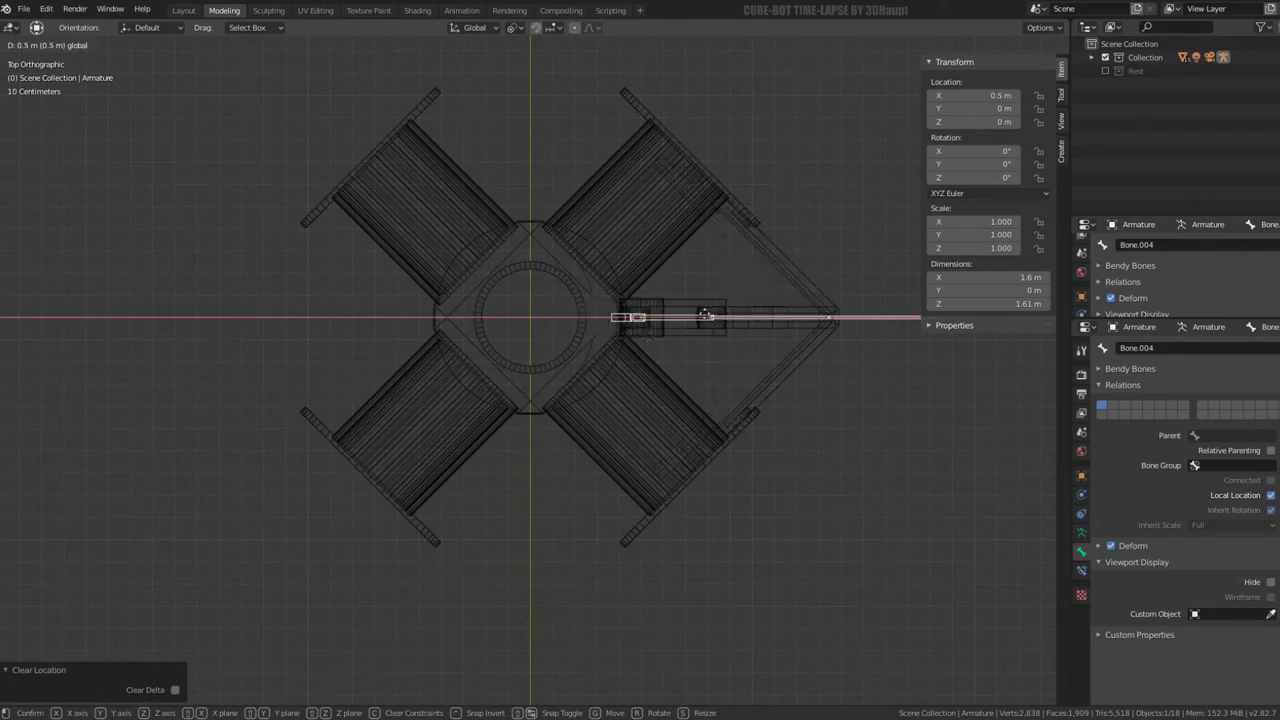
click(805, 305)
middle_drag(805, 305, 675, 194)
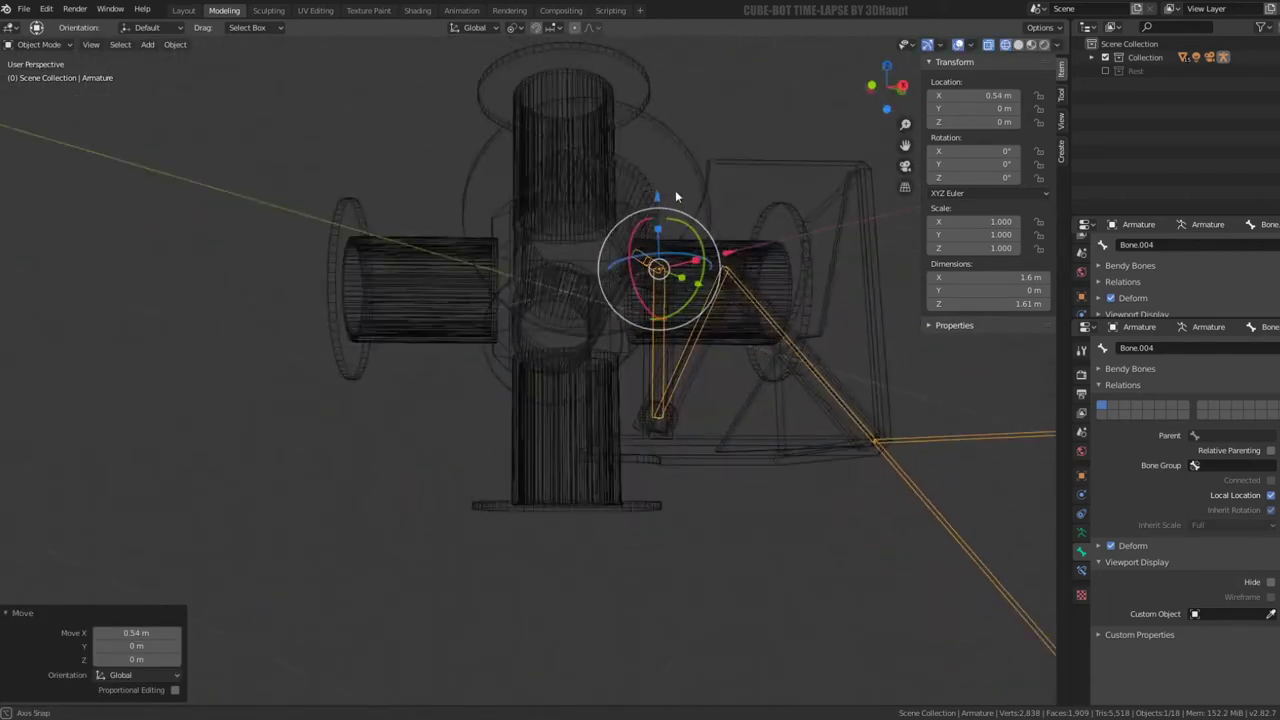
key(KP_1)
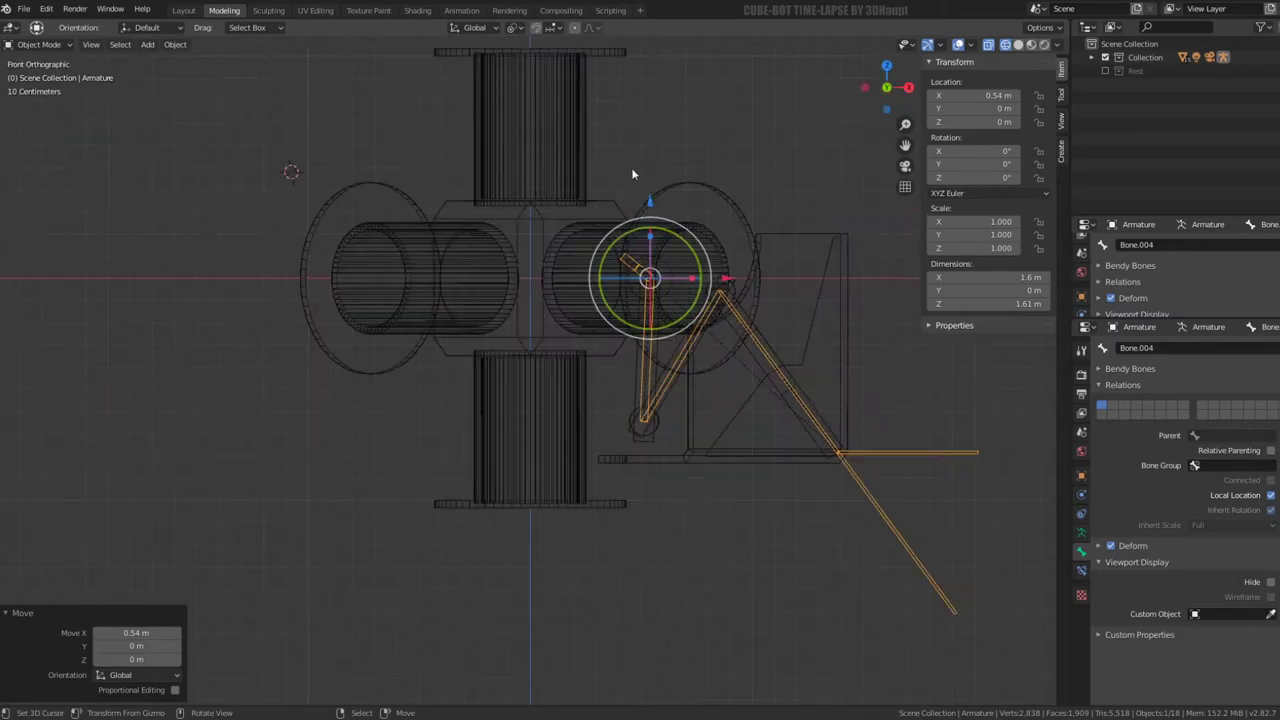
Lower the armature 0.2 m on Z, switch to Solid shading, and frame the leg in front view
drag(650, 201, 650, 244)
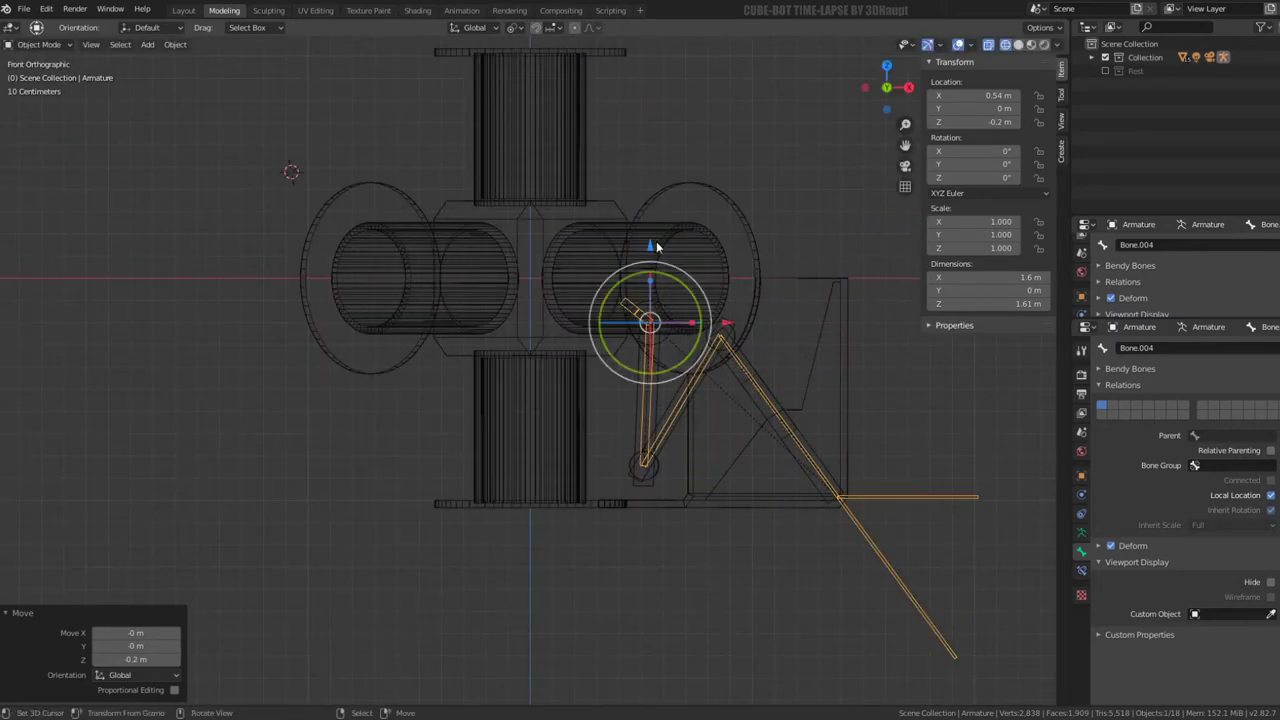
middle_drag(650, 244, 526, 286)
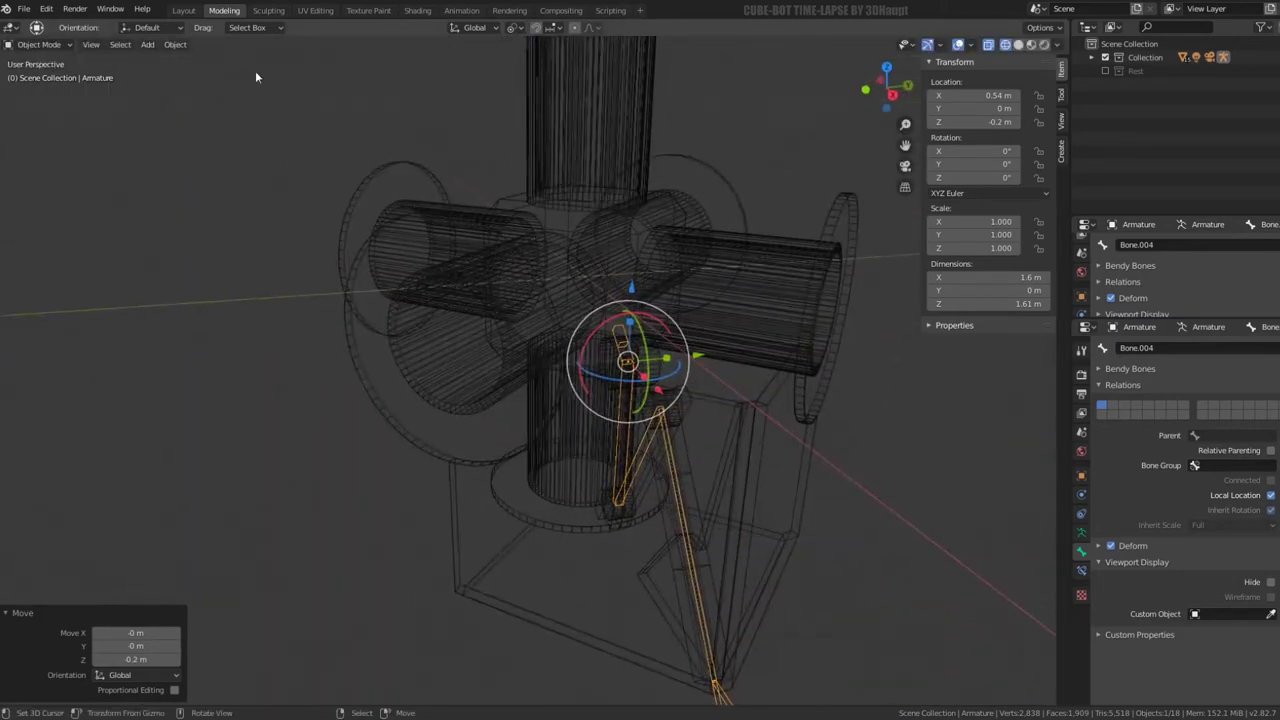
click(1025, 45)
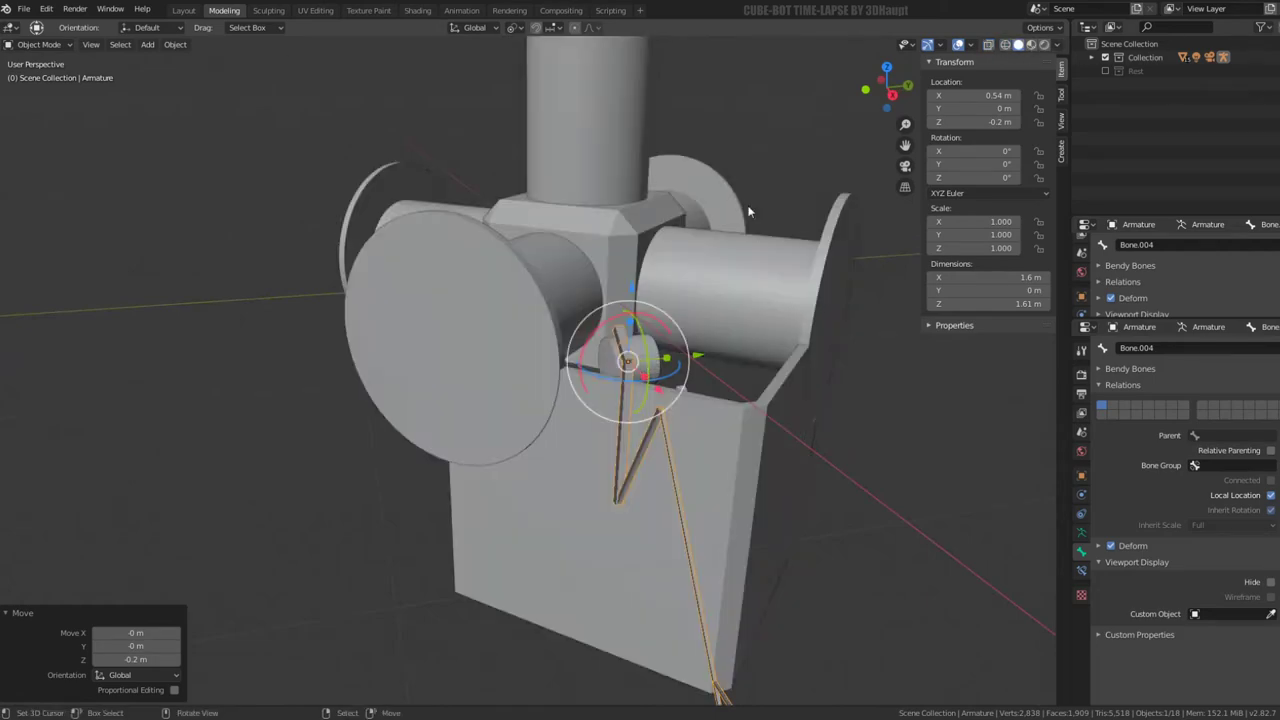
middle_drag(748, 211, 653, 189)
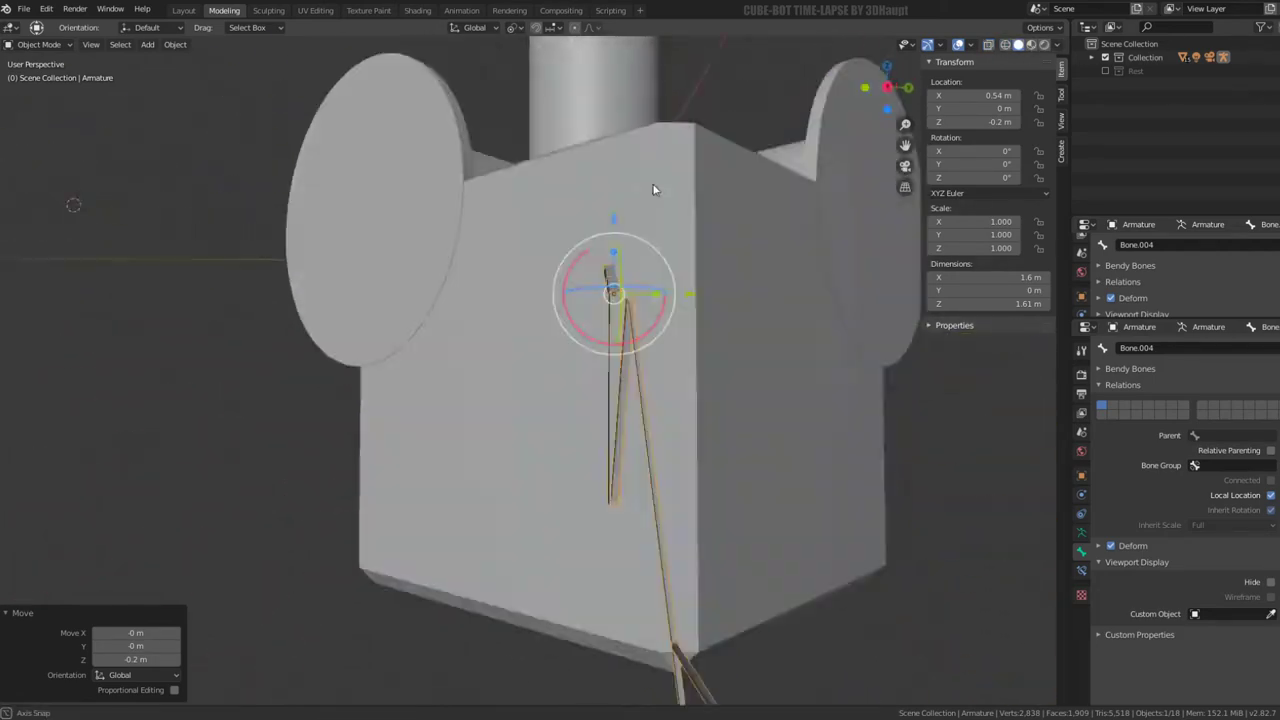
middle_drag(653, 189, 799, 184)
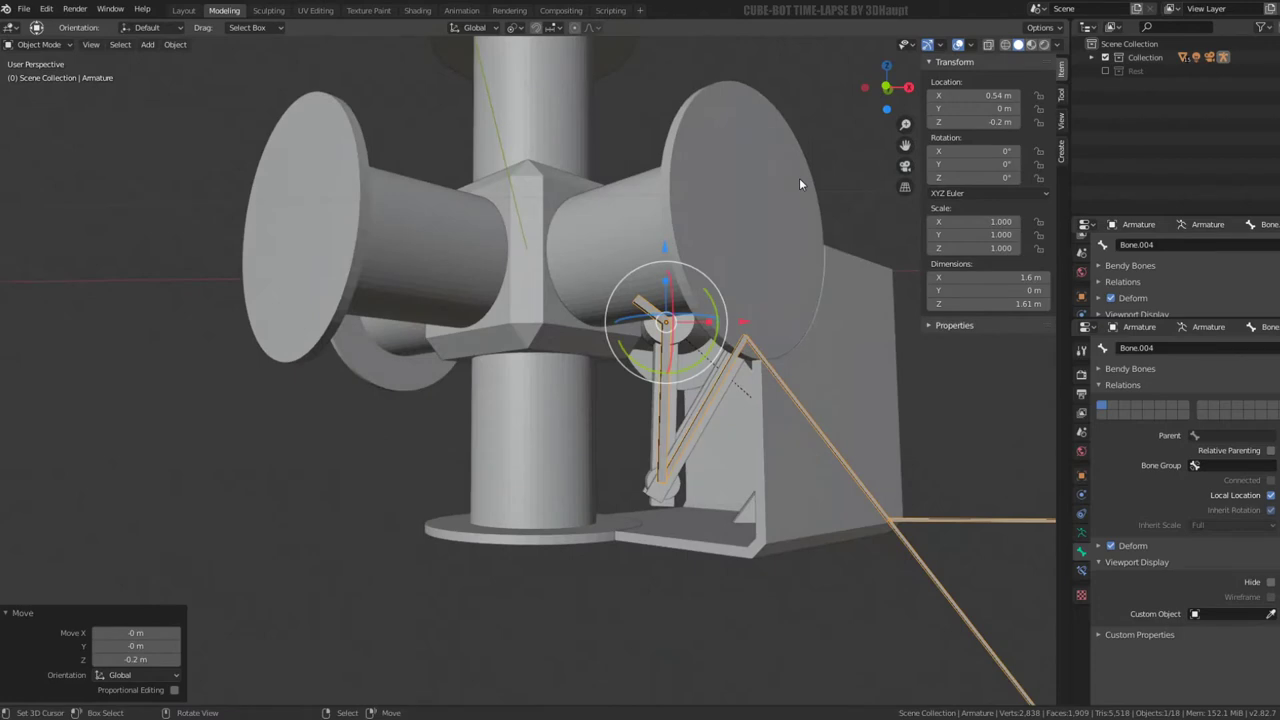
key(KP_1)
scroll(799, 184, down, 1)
shift+middle_drag(733, 270, 607, 260)
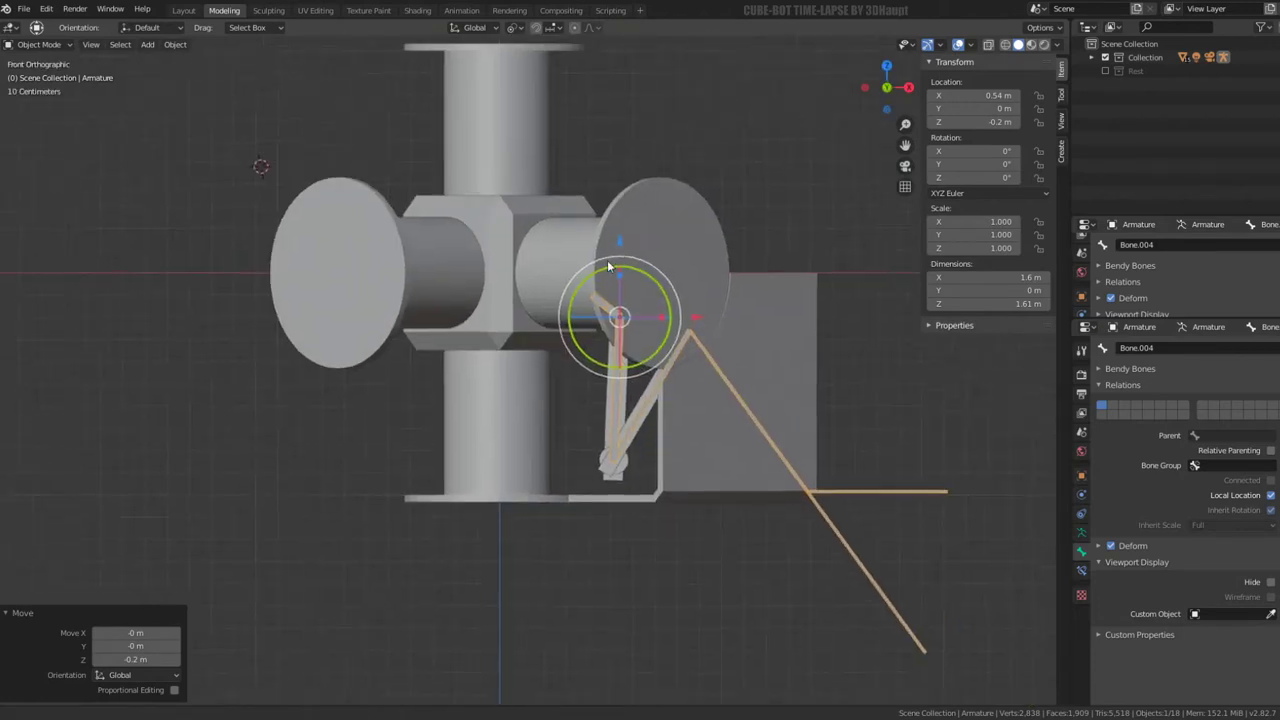
Enter Pose Mode and test-move the leg bone, cancelling an X-axis move
click(40, 90)
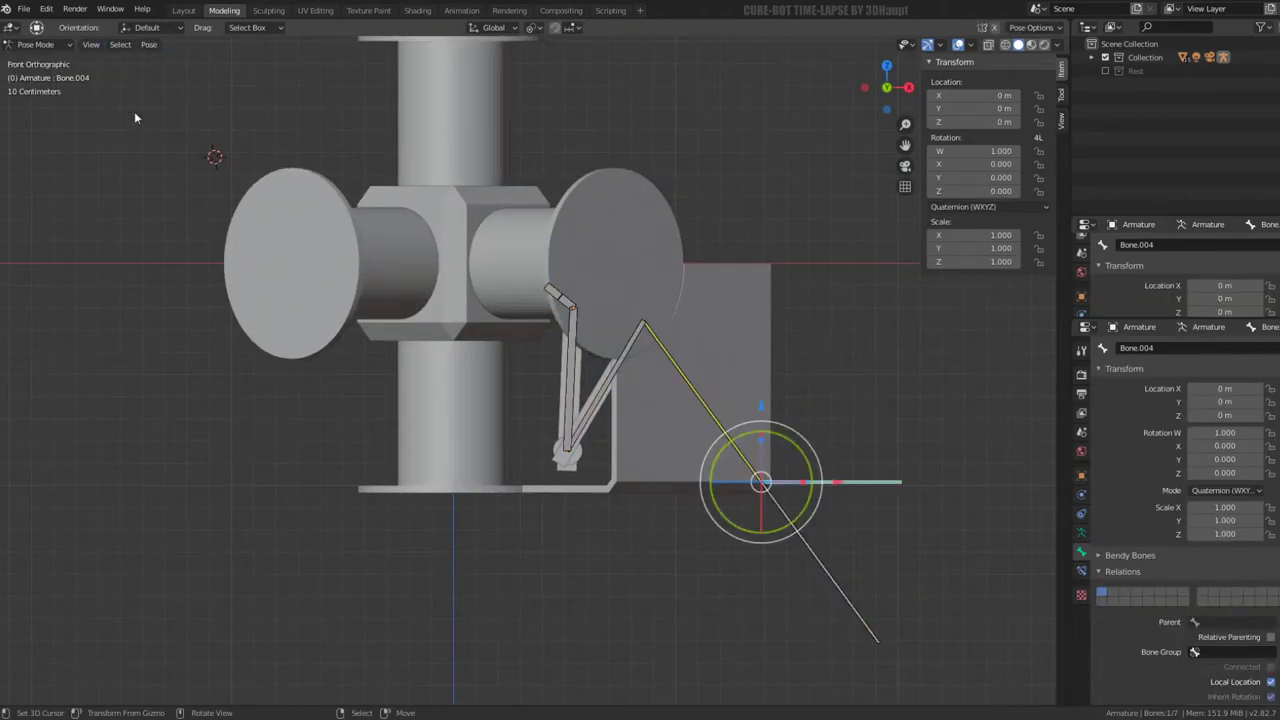
key(g)
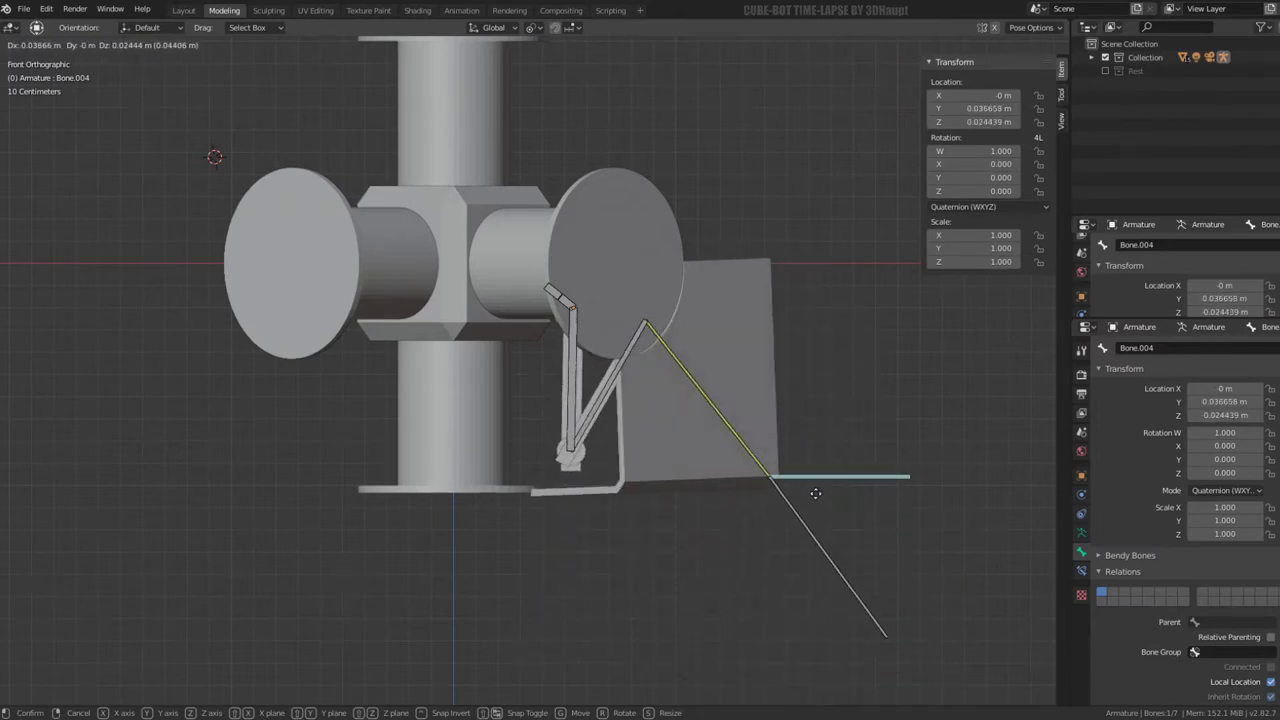
click(814, 491)
mouse_move(814, 491)
middle_down()
mouse_move(528, 548)
mouse_move(457, 486)
mouse_move(463, 437)
mouse_move(555, 497)
mouse_move(608, 486)
mouse_move(536, 513)
mouse_move(518, 540)
mouse_move(765, 545)
mouse_move(683, 560)
middle_up()
key(g)
key(x)
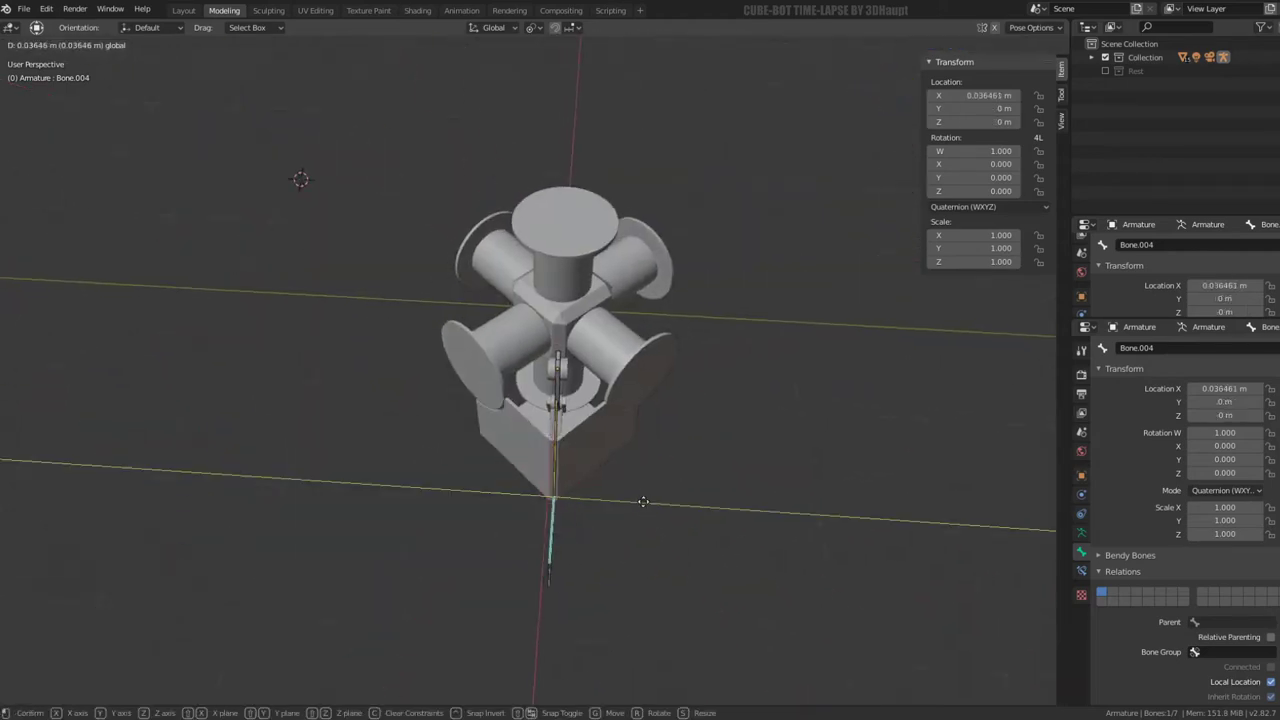
key(Escape)
mouse_move(704, 507)
middle_down()
mouse_move(657, 494)
mouse_move(660, 510)
middle_up()
Try more free leg-bone moves from other angles, cancel them, and return to Object Mode
key(g)
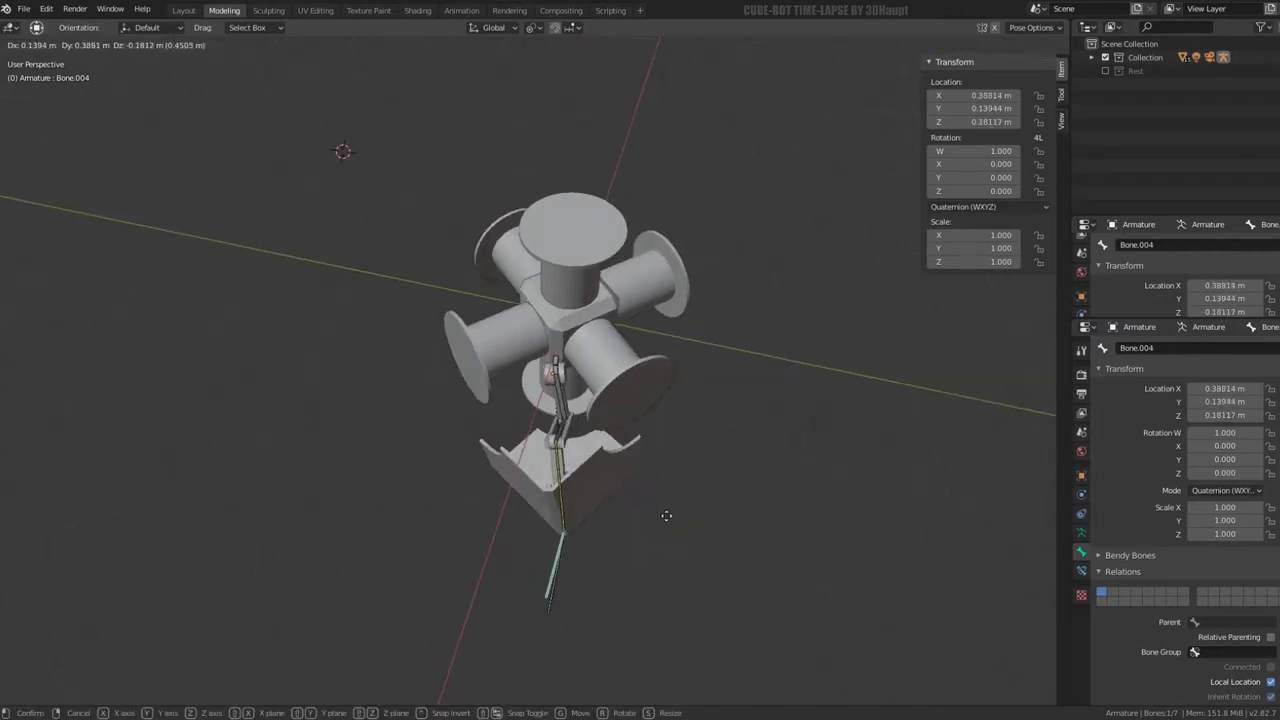
key(Escape)
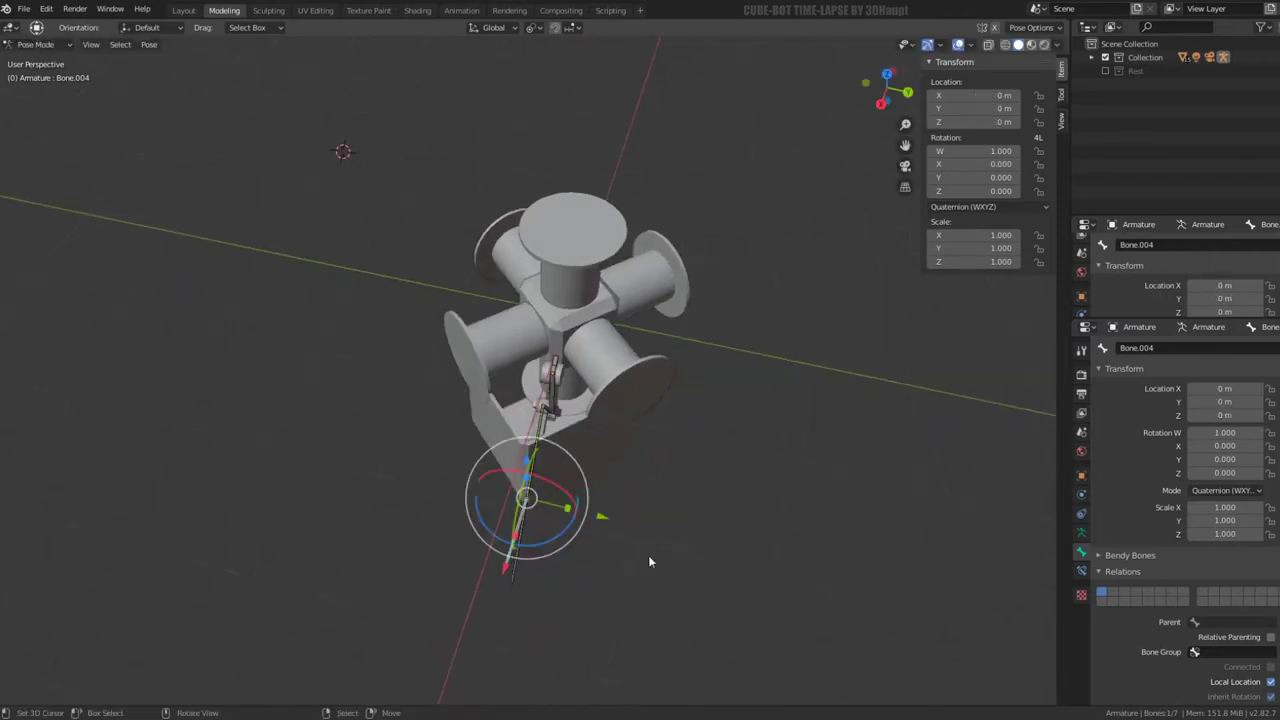
middle_drag(648, 555, 603, 421)
key(g)
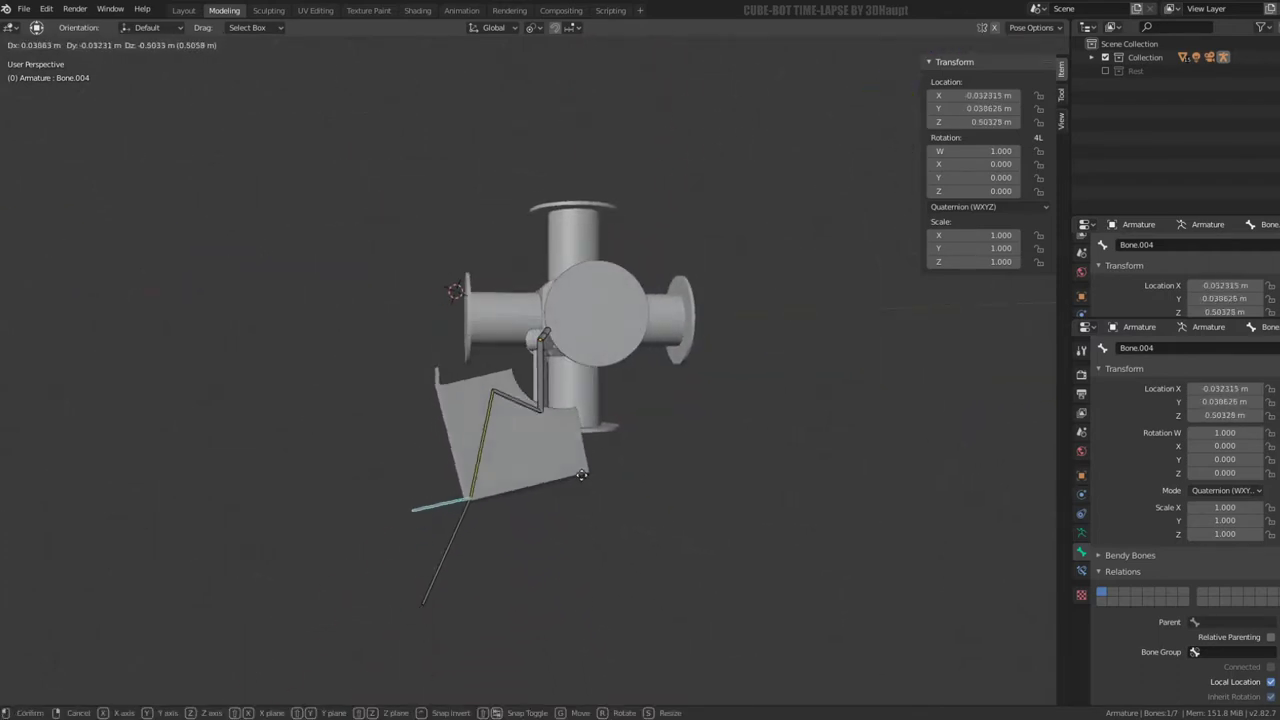
key(Escape)
scroll(686, 391, up, 3)
middle_drag(686, 391, 609, 365)
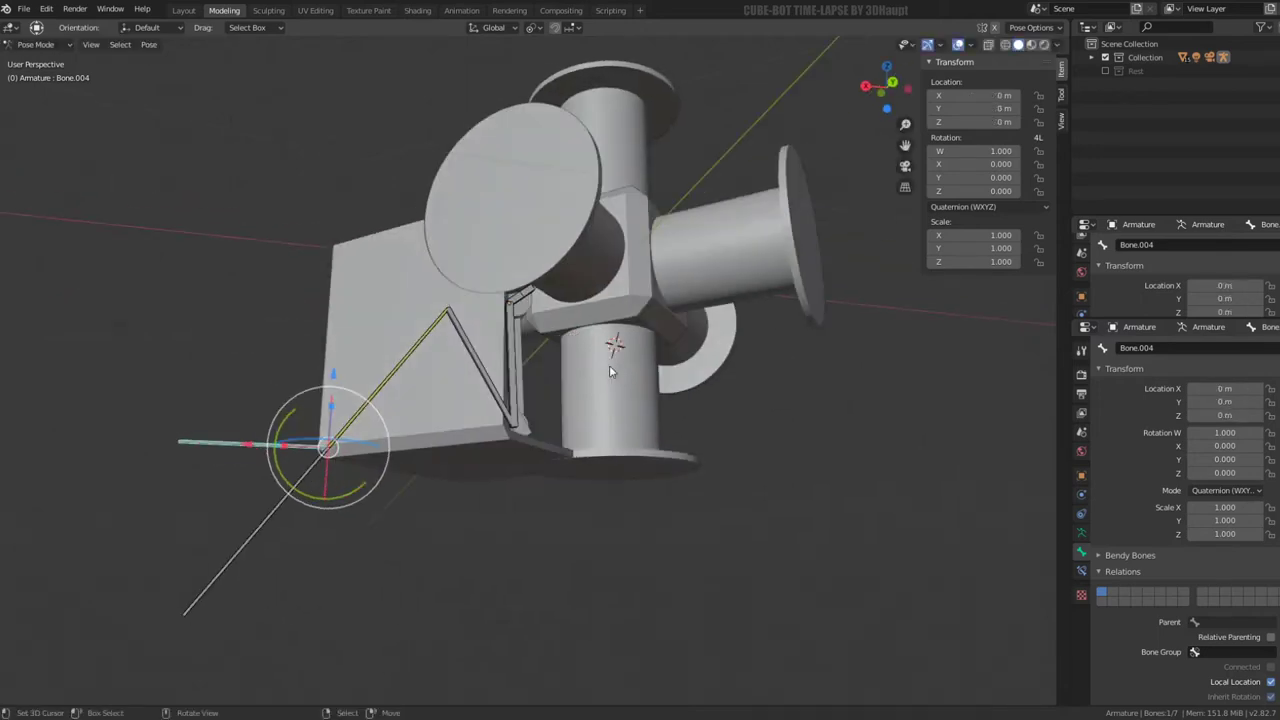
key(g)
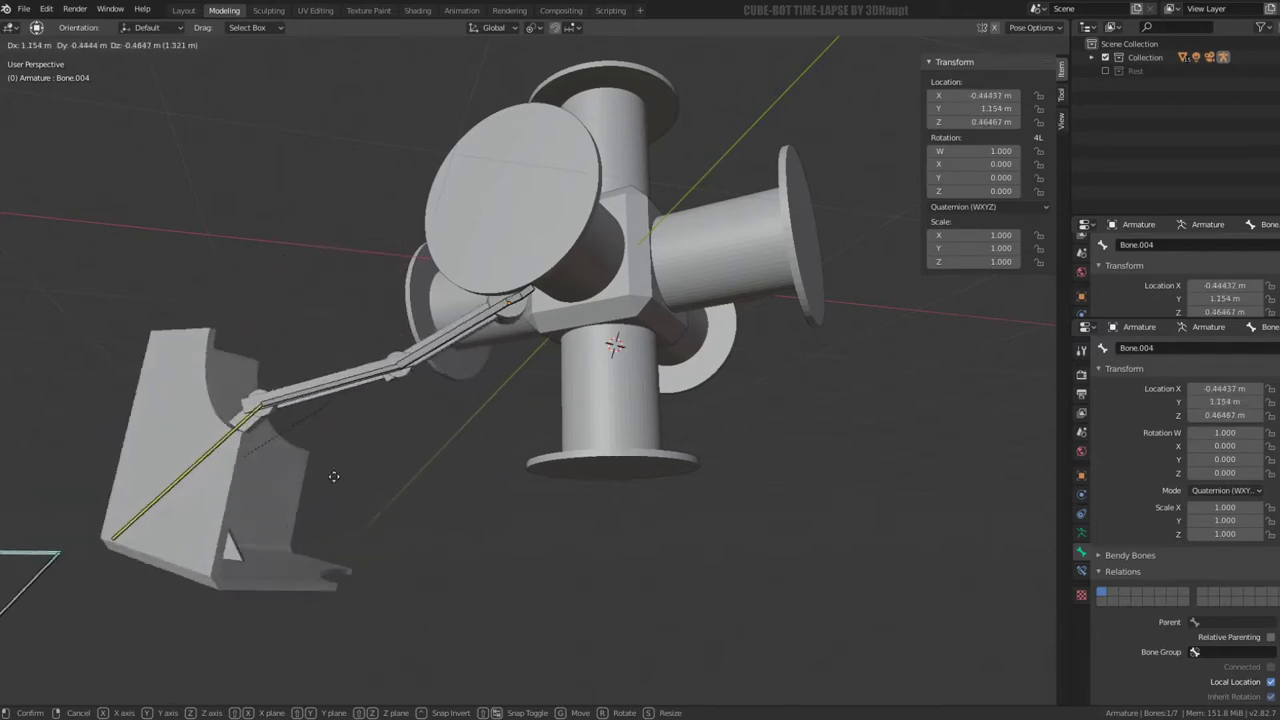
right_click(405, 355)
mouse_move(405, 355)
middle_down()
mouse_move(547, 341)
mouse_move(547, 358)
mouse_move(675, 423)
mouse_move(721, 505)
mouse_move(703, 438)
mouse_move(750, 454)
mouse_move(646, 439)
mouse_move(673, 419)
middle_up()
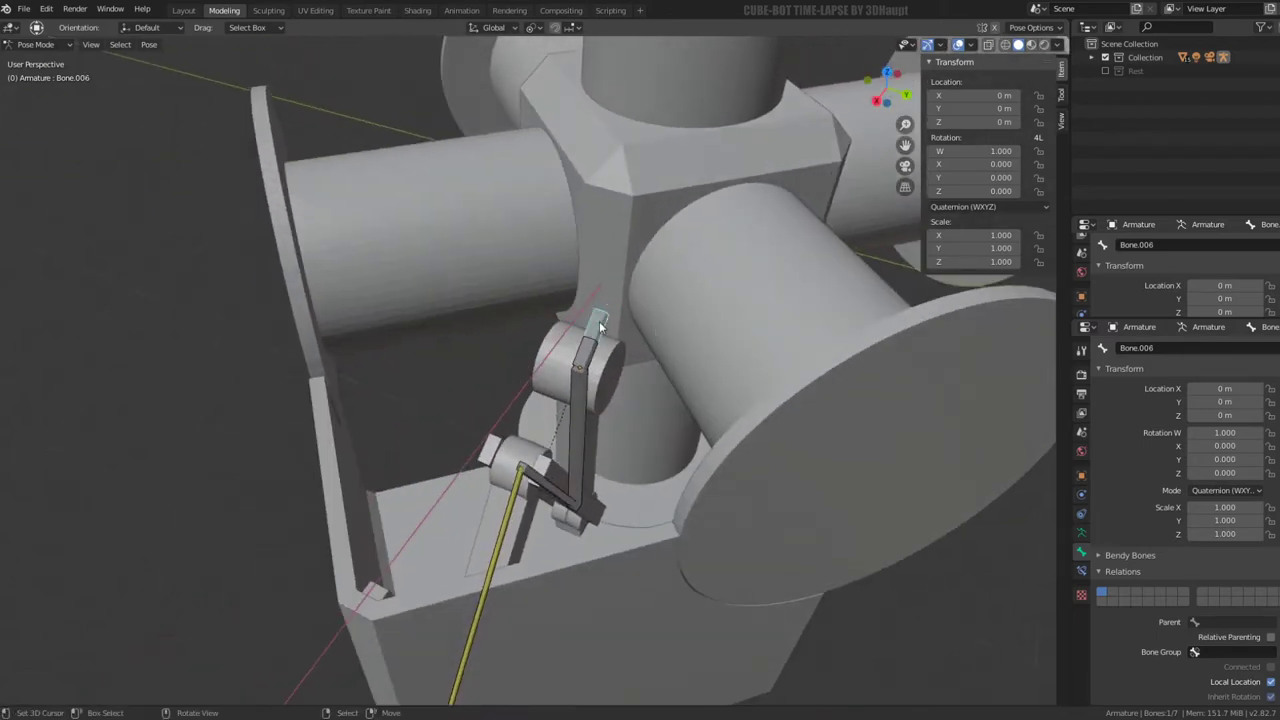
middle_drag(612, 366, 639, 355)
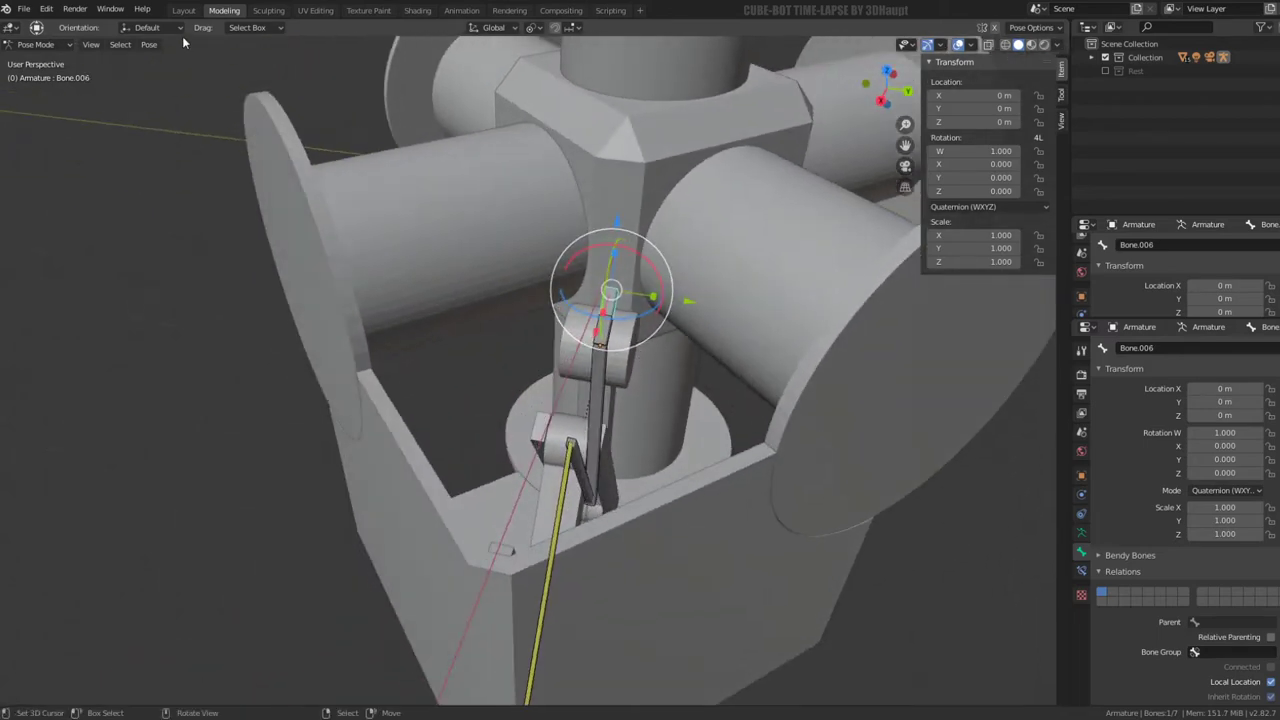
click(53, 62)
Make a linked copy of the joint cylinder in place and turn it 90° about Z
click(598, 330)
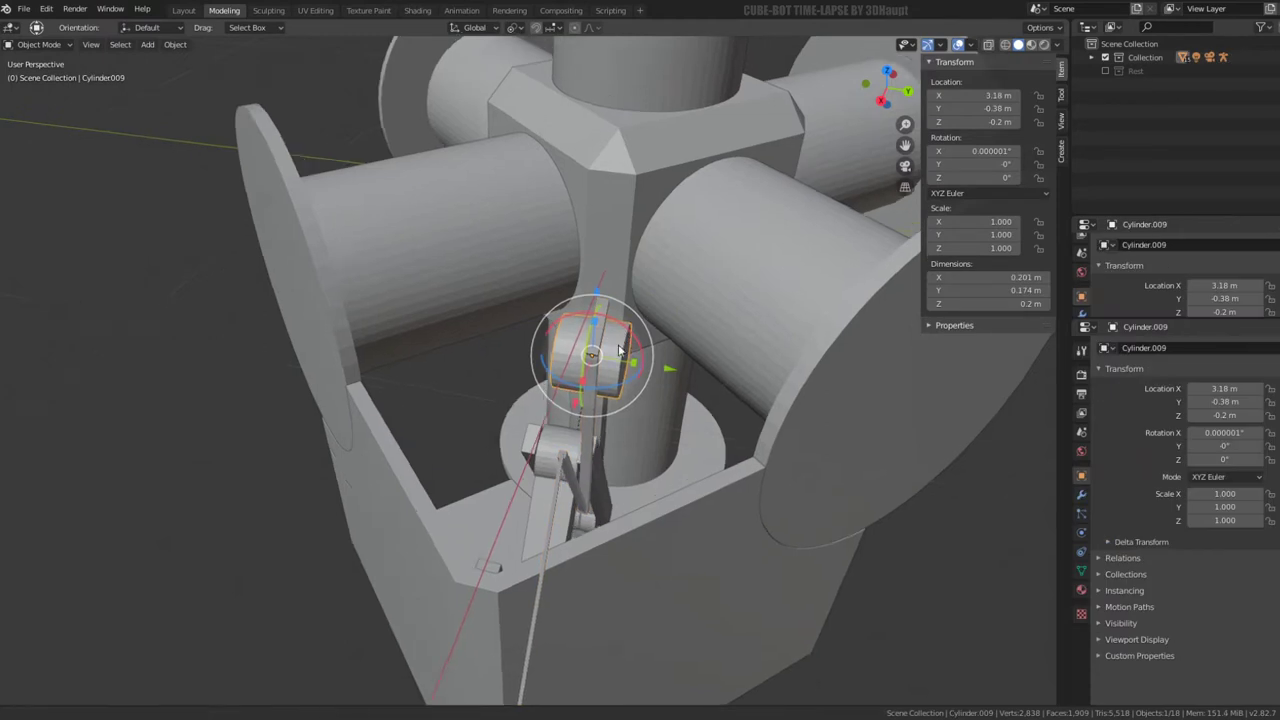
middle_drag(640, 380, 655, 390)
right_click(636, 392)
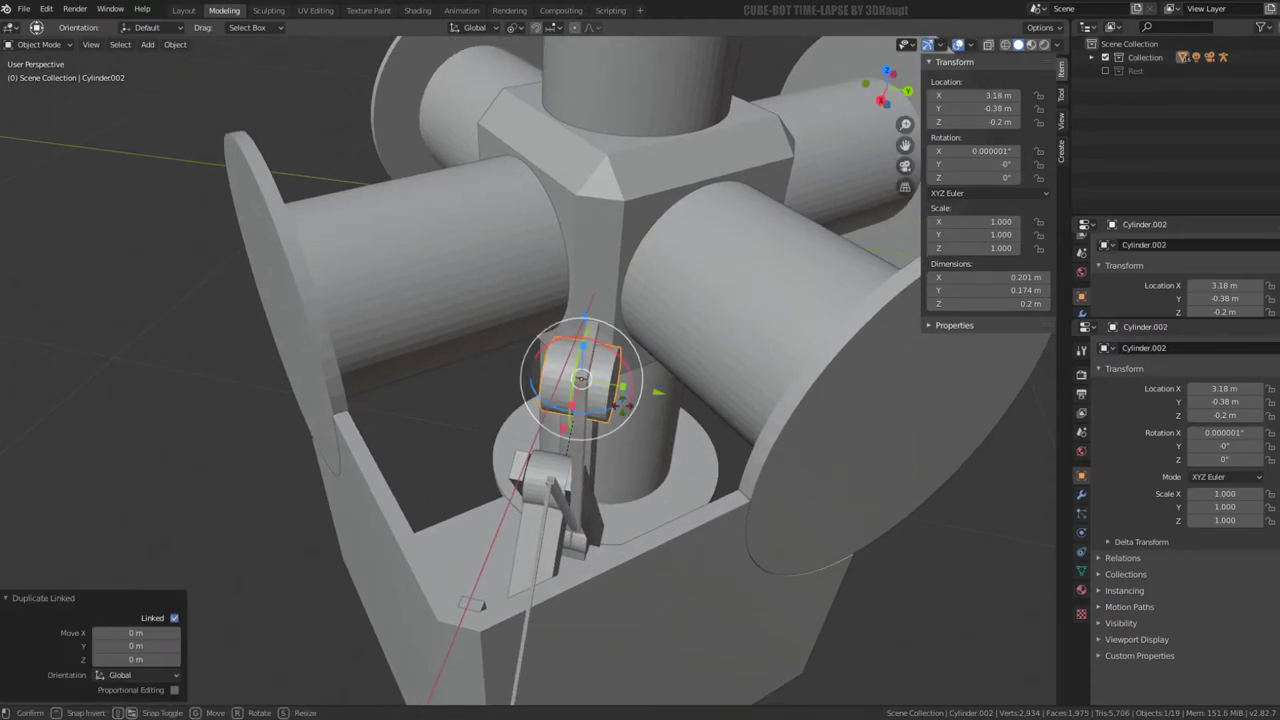
key(r)
key(r)
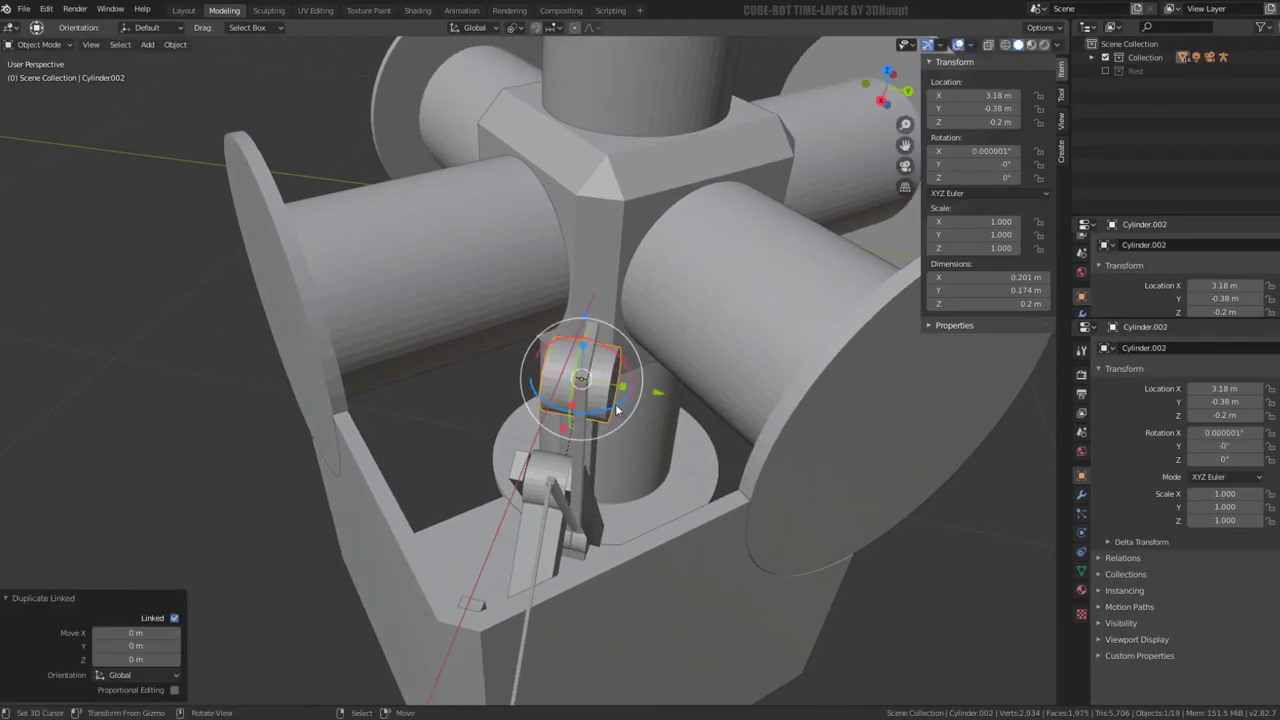
key(BackSpace)
key(BackSpace)
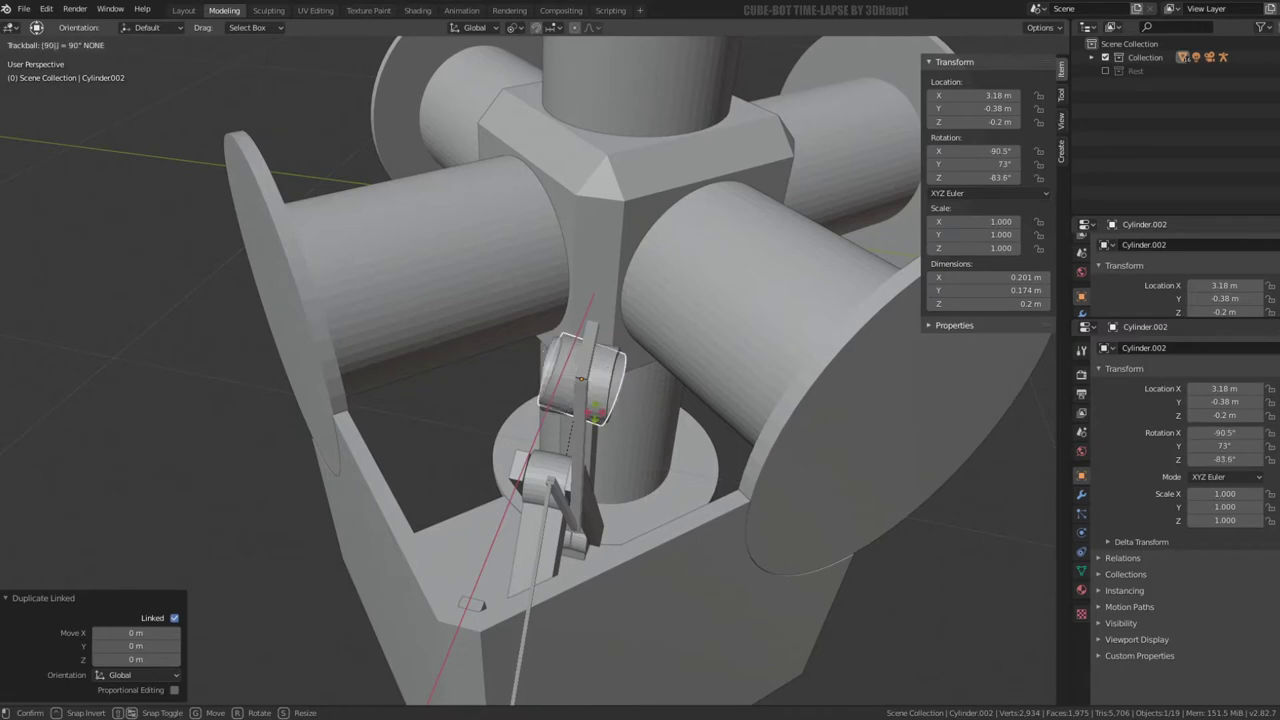
key(r)
key(z)
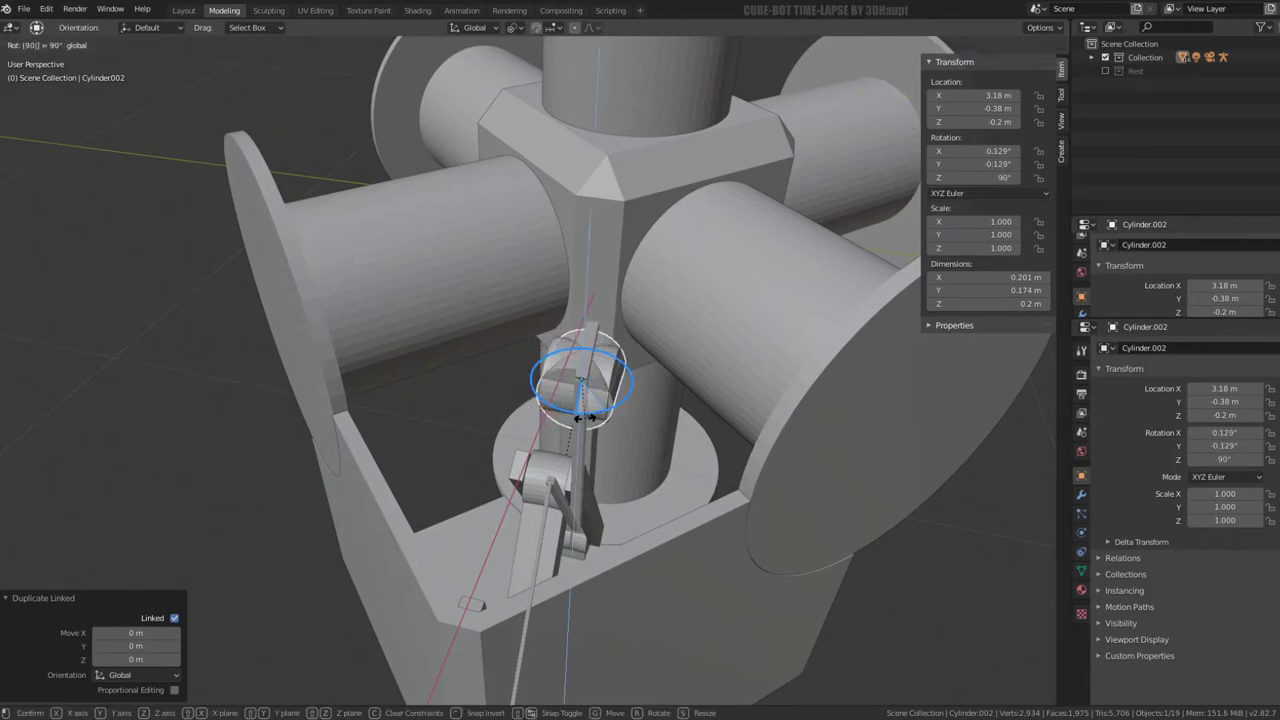
key(Return)
Tilt the copy about 27.6° on X and set the transform orientation to Normal
middle_drag(585, 417, 501, 391)
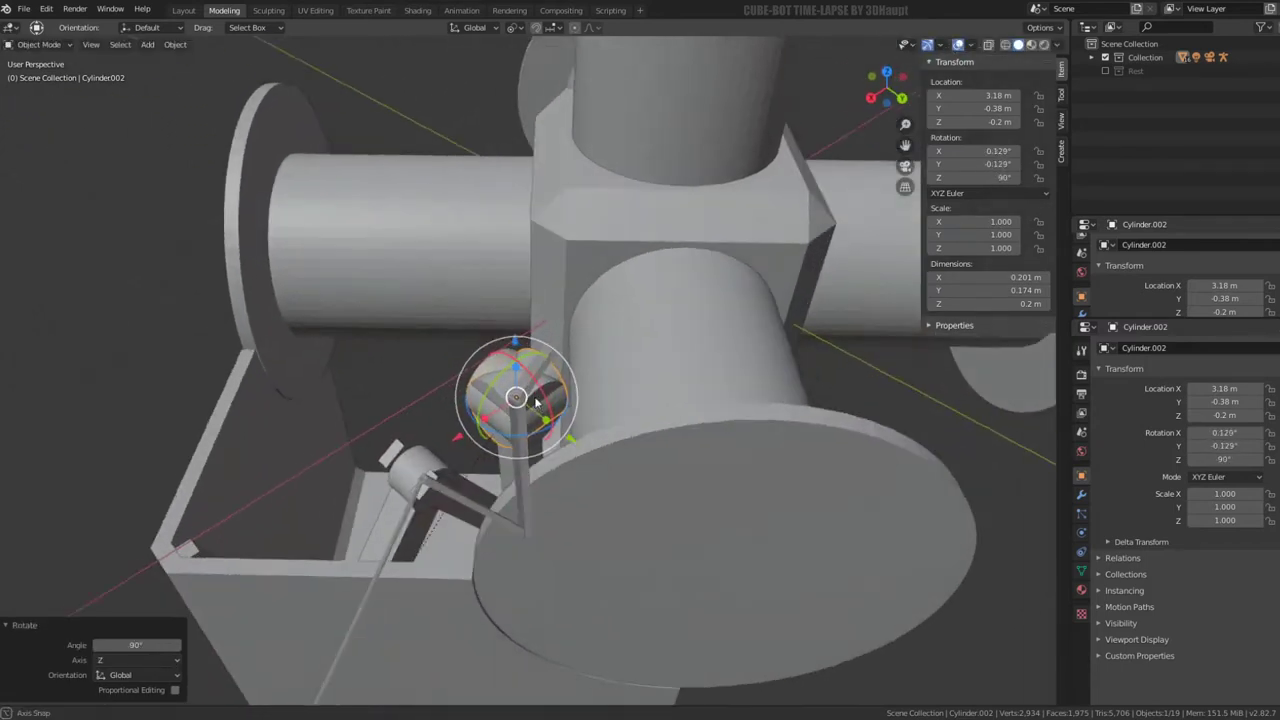
key(r)
key(x)
click(480, 393)
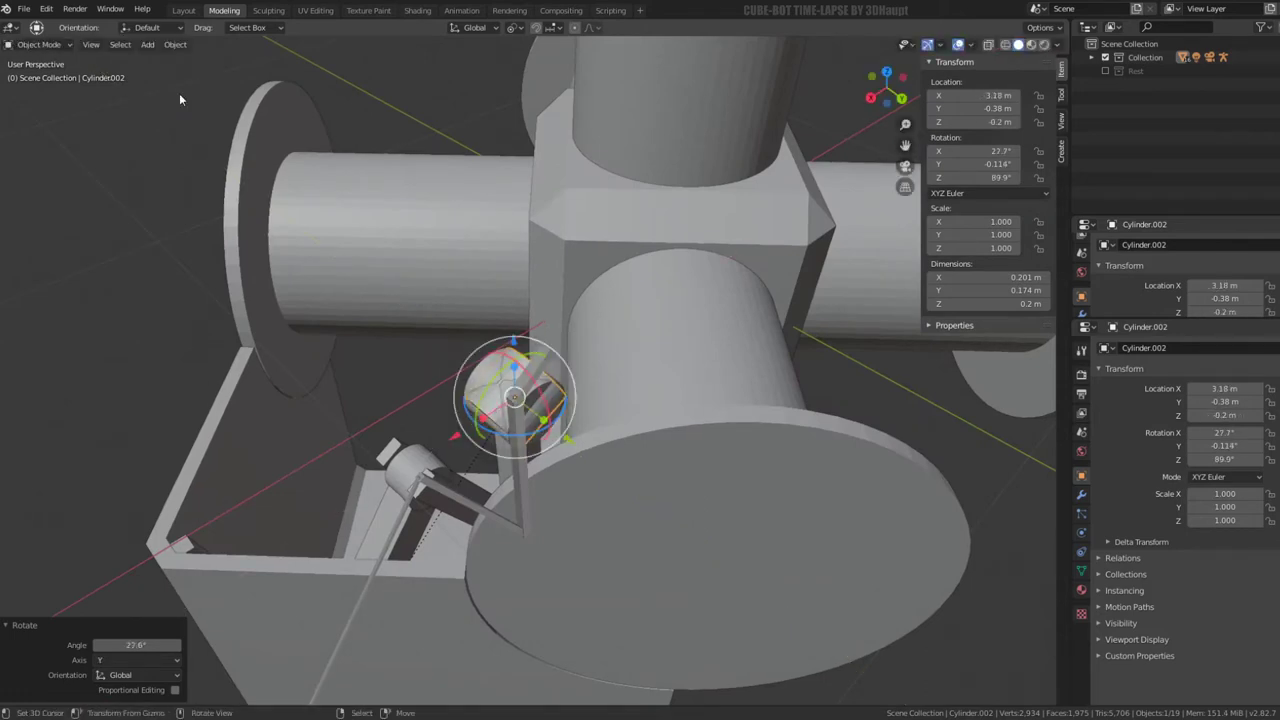
click(494, 30)
click(471, 105)
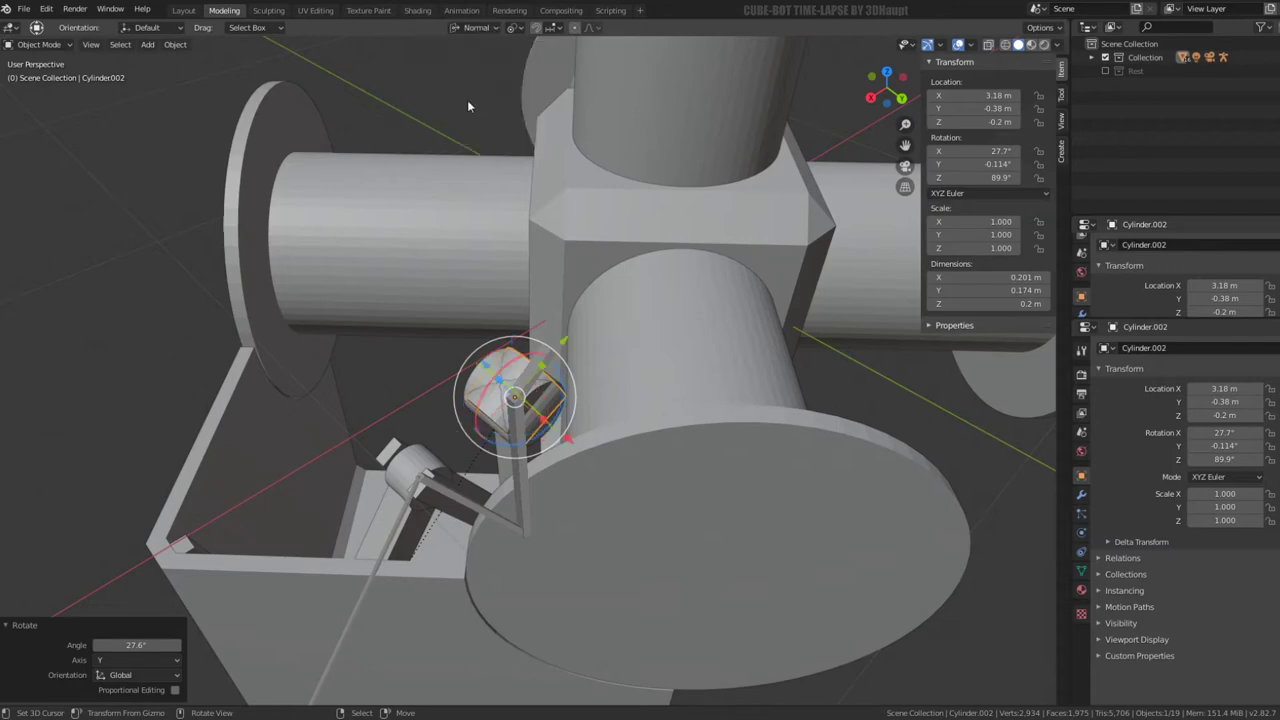
Slide the copy along its own axis toward the joint and scale it to 1.436
drag(563, 346, 576, 292)
mouse_move(576, 292)
middle_down()
mouse_move(612, 355)
mouse_move(528, 382)
mouse_move(452, 240)
mouse_move(471, 237)
mouse_move(580, 354)
mouse_move(561, 386)
mouse_move(536, 393)
middle_up()
key(s)
click(636, 372)
Flatten the copy along its Y axis and nudge its tilt about X
key(s)
key(y)
key(y)
click(518, 395)
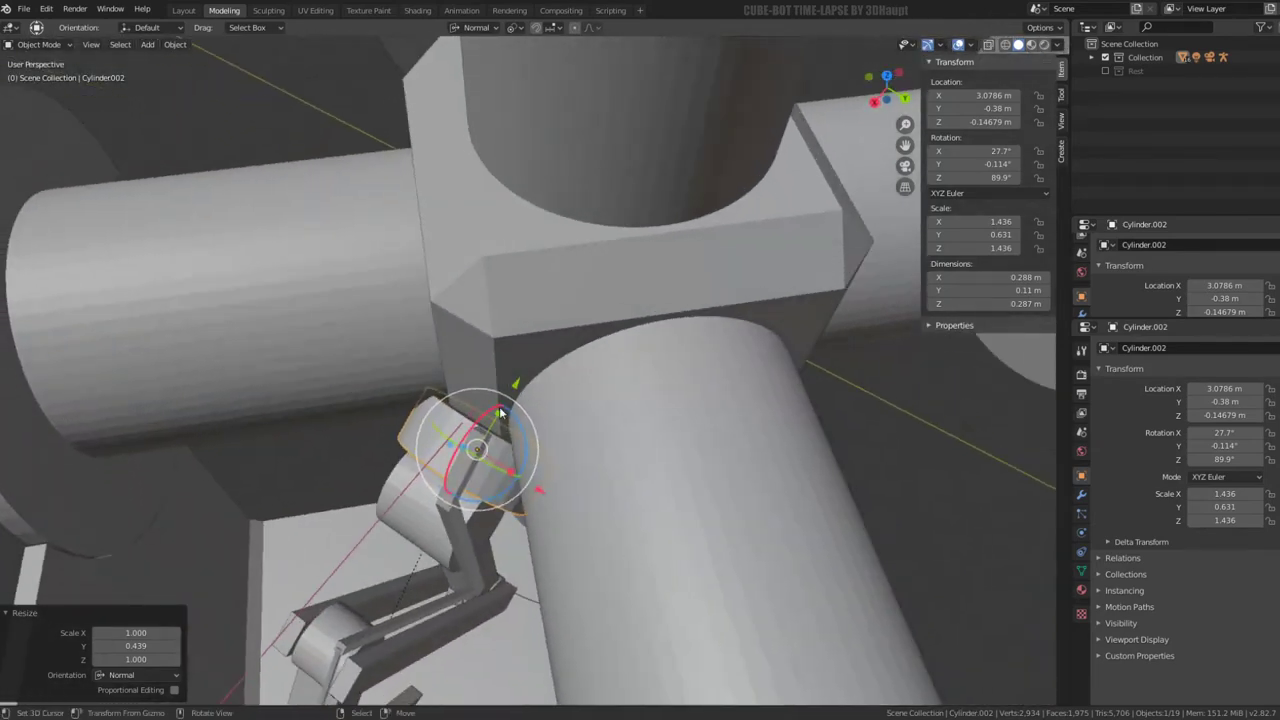
drag(516, 384, 522, 383)
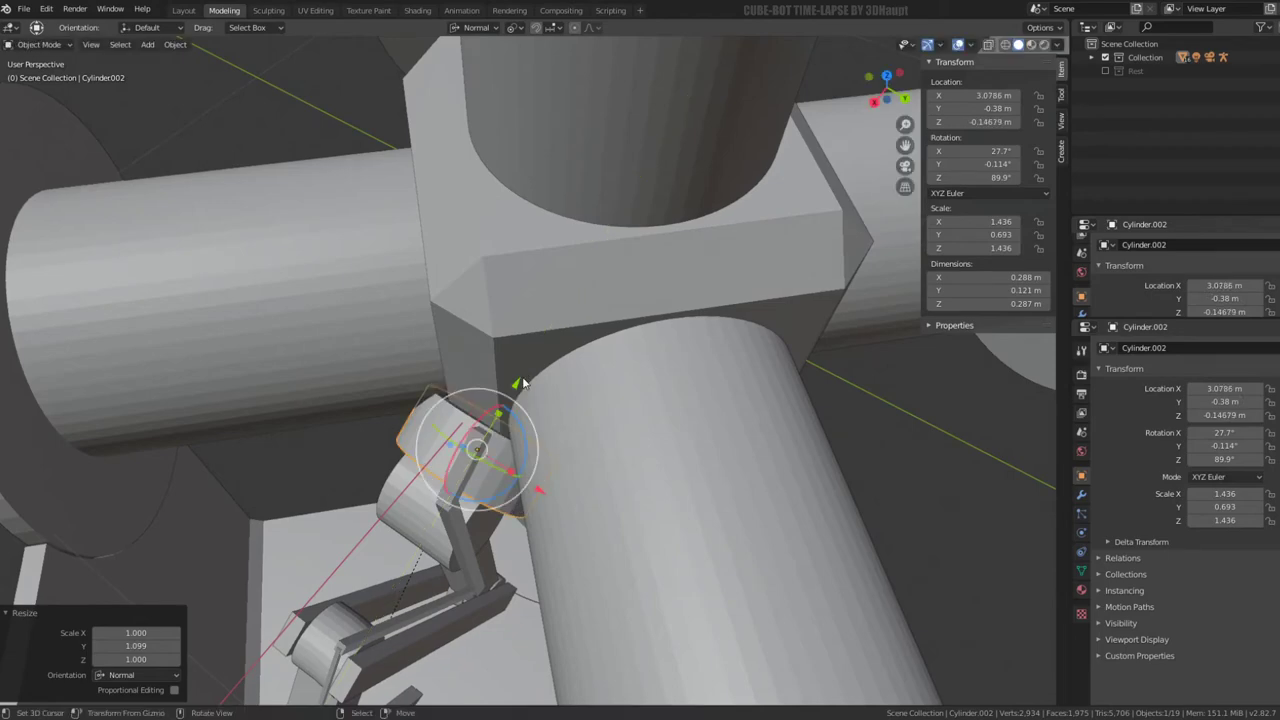
mouse_move(522, 383)
middle_down()
mouse_move(474, 297)
mouse_move(457, 357)
middle_up()
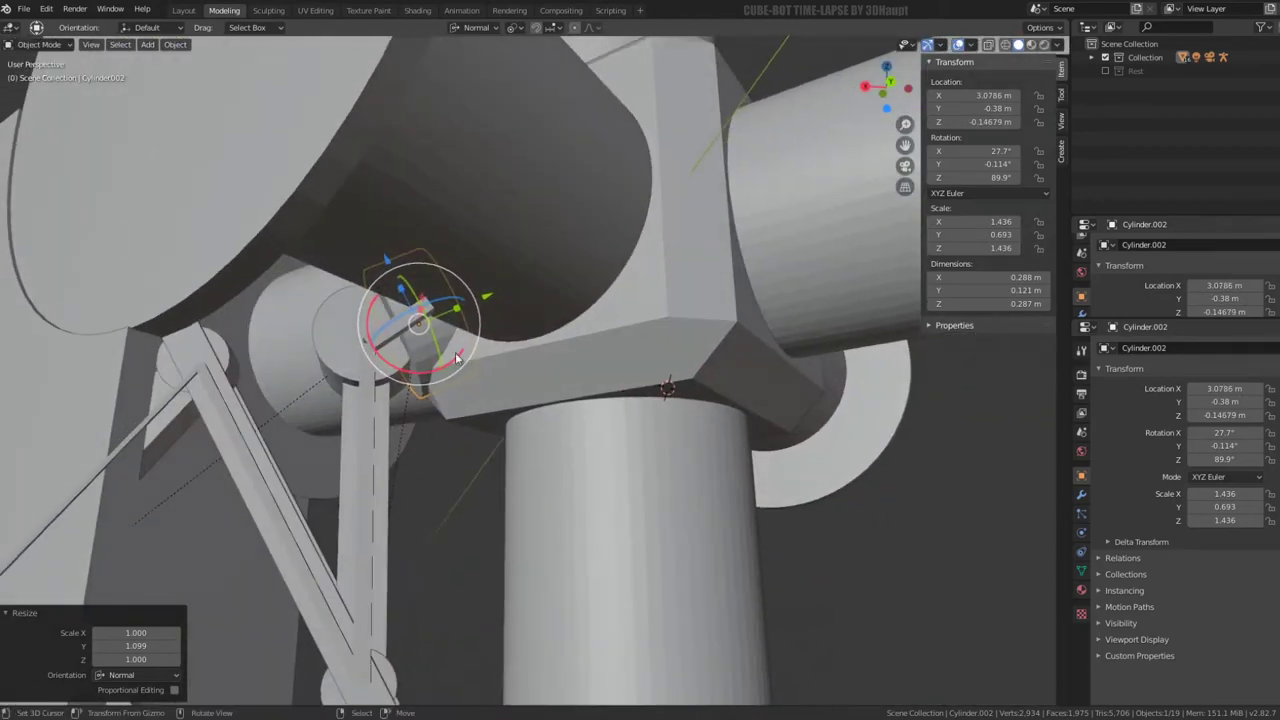
drag(456, 357, 452, 366)
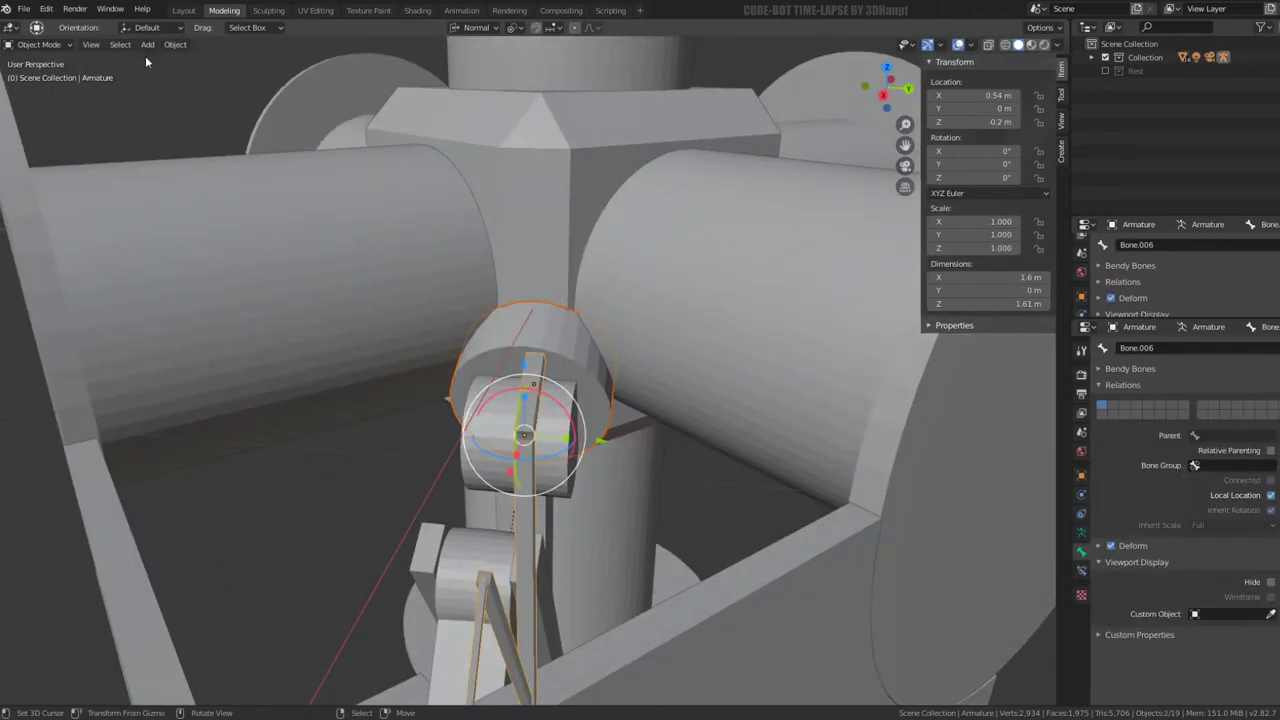
click(548, 347)
click(527, 359)
mouse_move(597, 355)
middle_down()
mouse_move(466, 229)
mouse_move(455, 260)
mouse_move(577, 346)
mouse_move(557, 354)
middle_up()
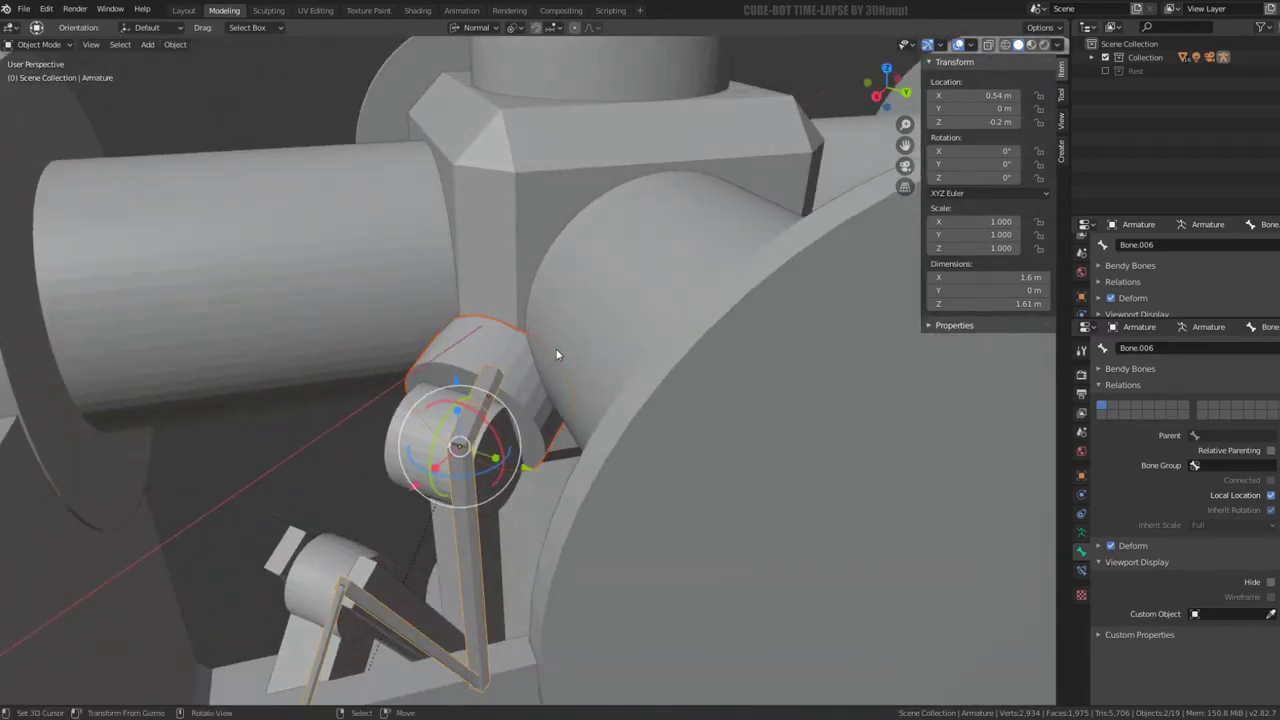
scroll(465, 418, down, 5)
scroll(497, 396, down, 2)
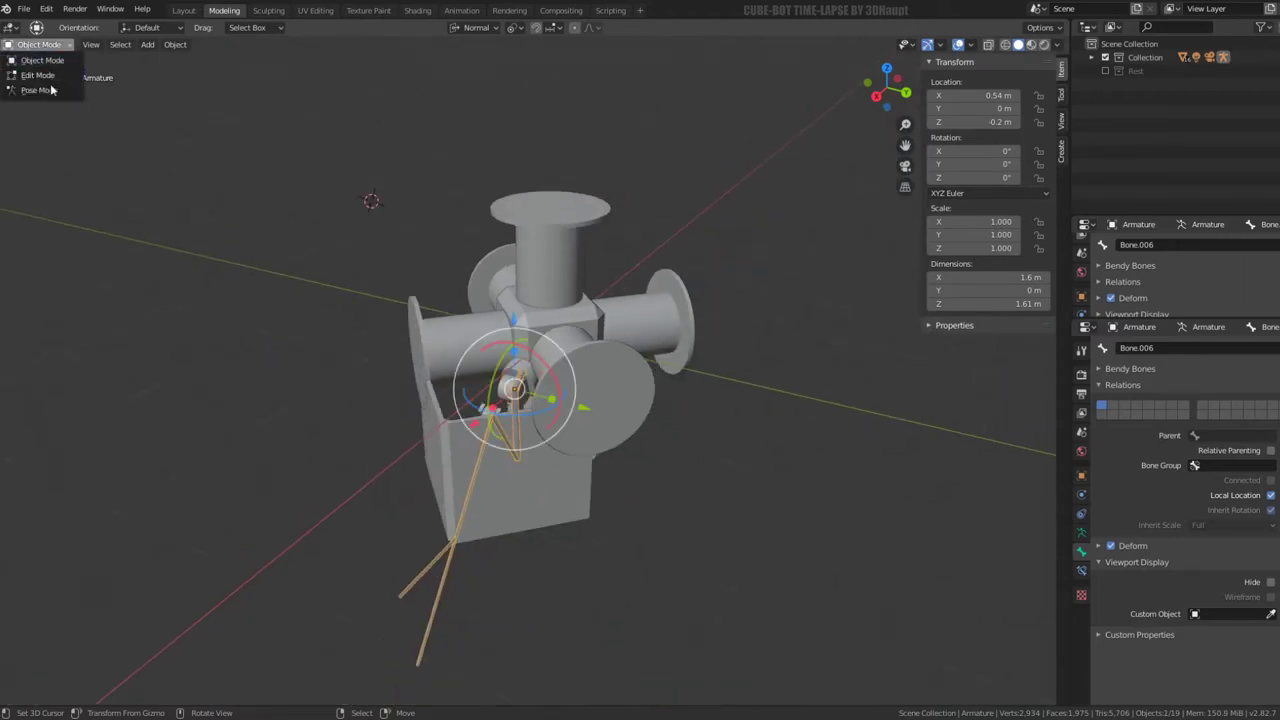
click(40, 90)
scroll(424, 590, up, 3)
key(g)
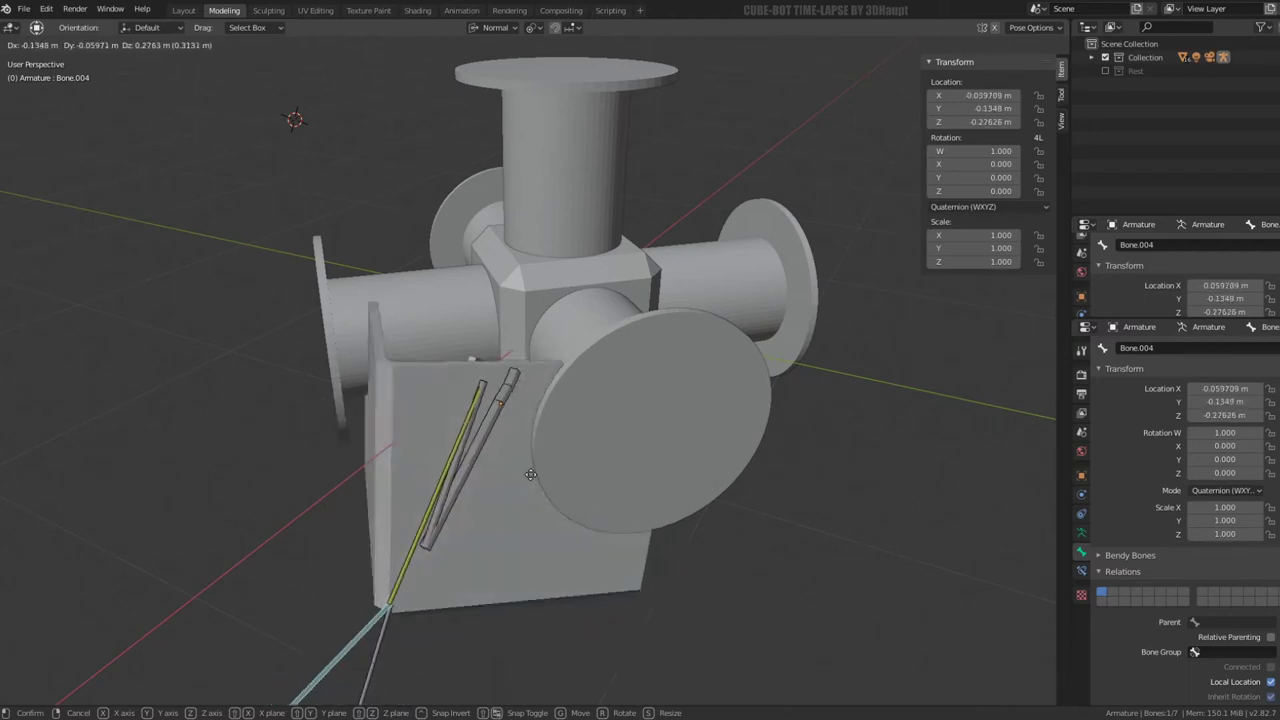
key(Escape)
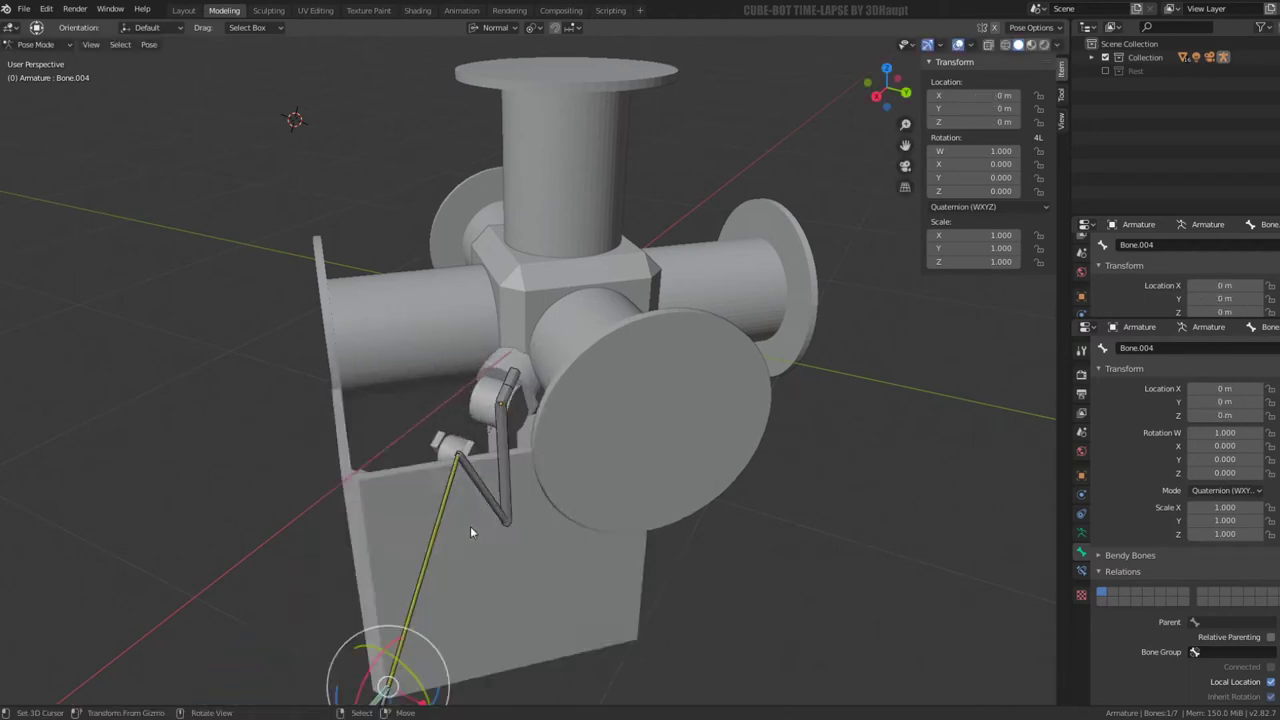
scroll(470, 526, up, 5)
middle_drag(550, 408, 540, 384)
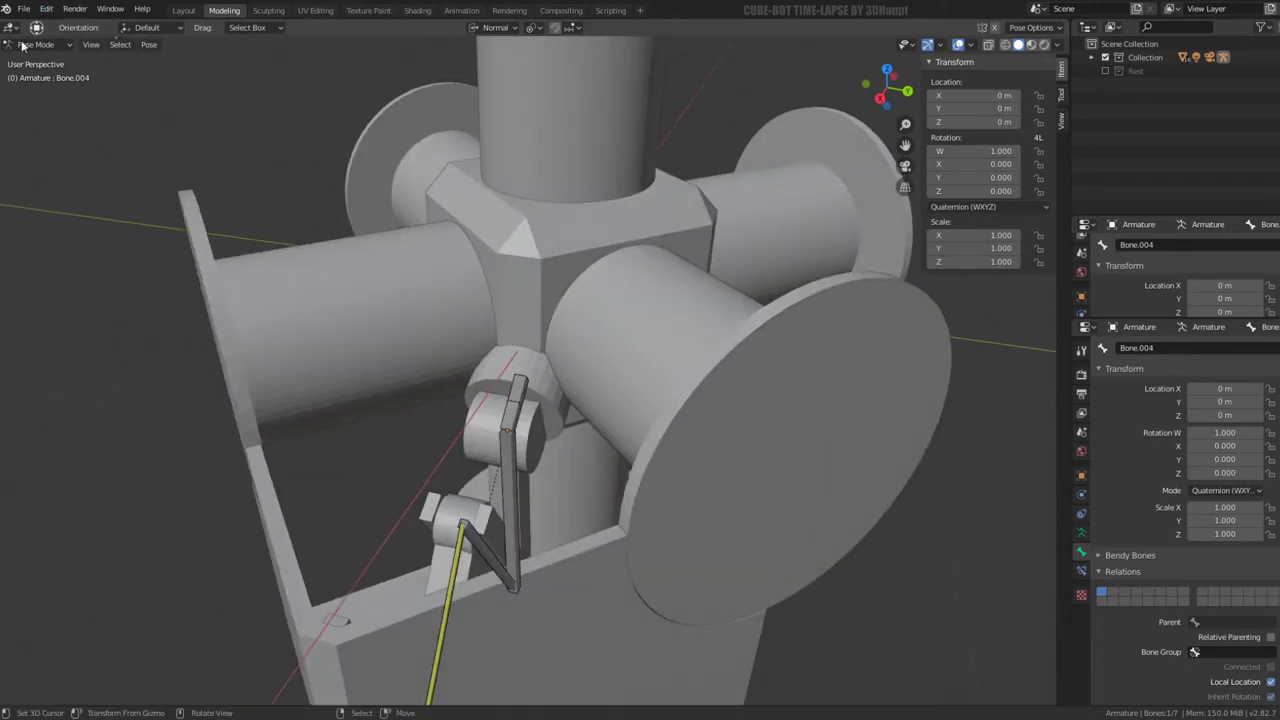
click(42, 62)
click(554, 378)
Delete the duplicated joint cylinder Cylinder.002
click(514, 400)
key(KP_Decimal)
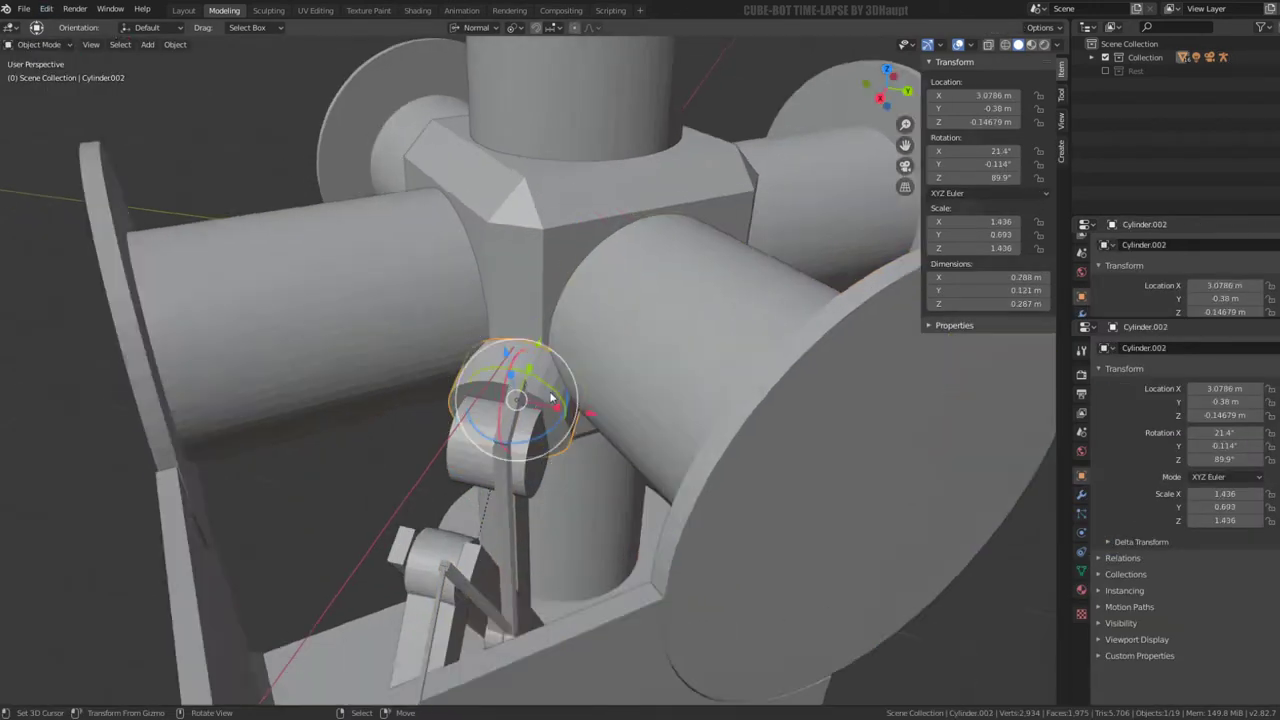
key(x)
click(602, 395)
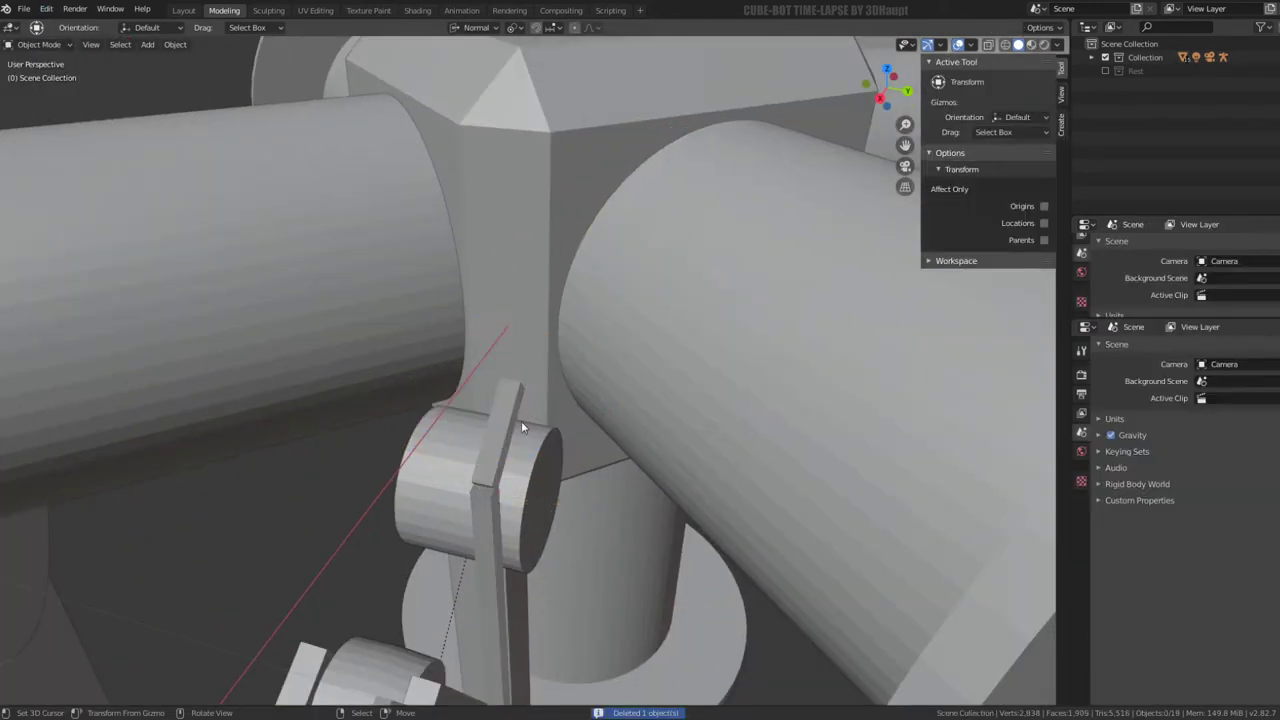
In the armature's Edit Mode, snap the 3D cursor to the selected upper leg bone
click(518, 421)
key(Tab)
middle_drag(600, 450, 545, 460)
key(shift+s)
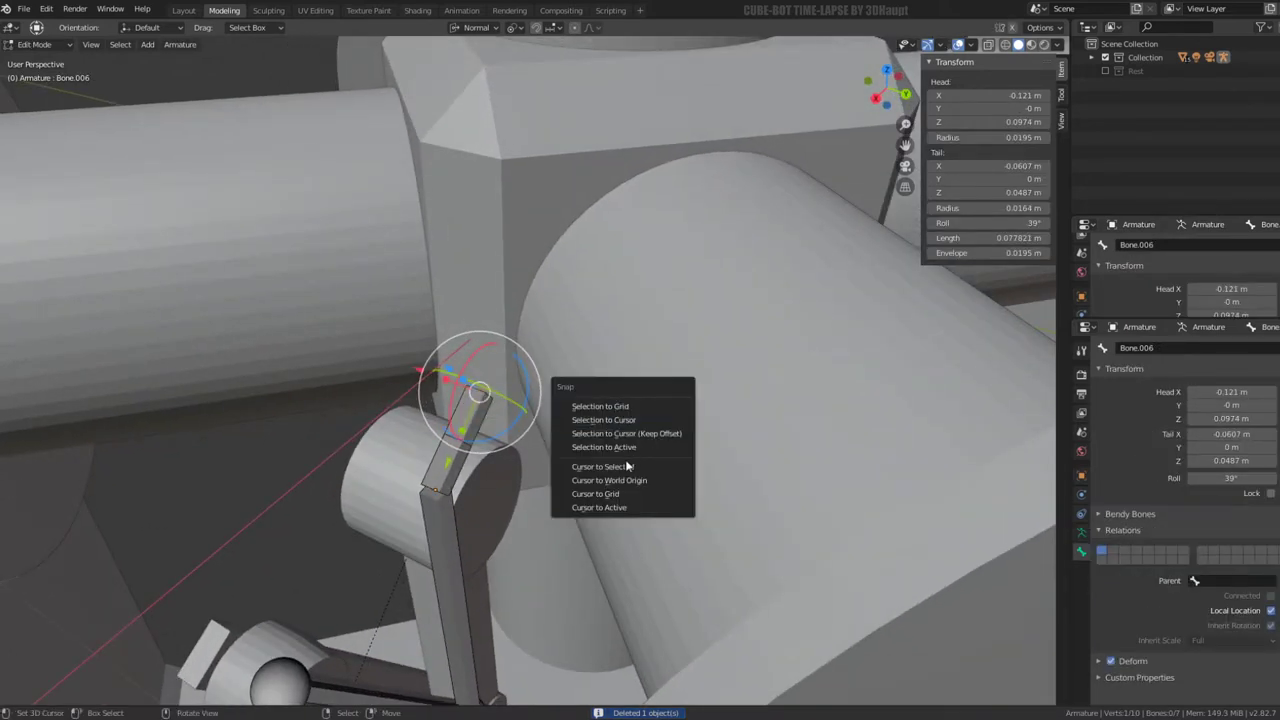
click(628, 466)
key(Tab)
Add a UV sphere at the cursor and shrink it to fit the hip joint
key(shift+a)
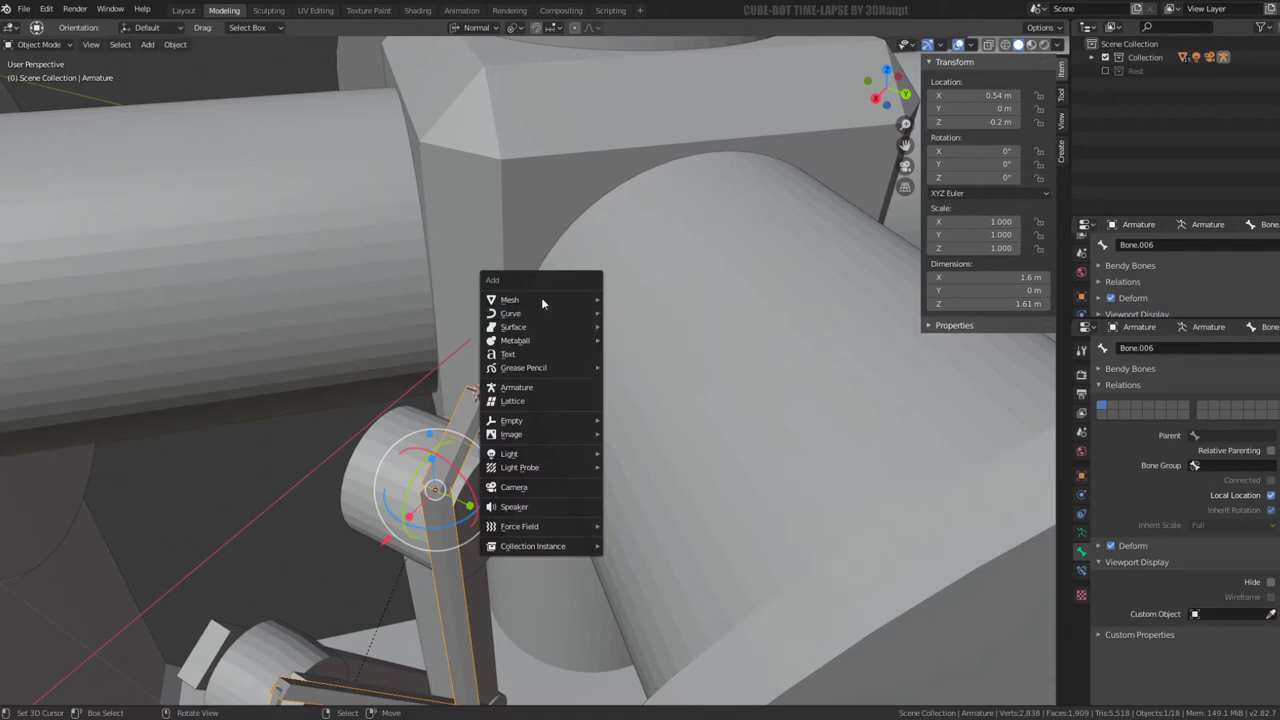
mouse_move(510, 299)
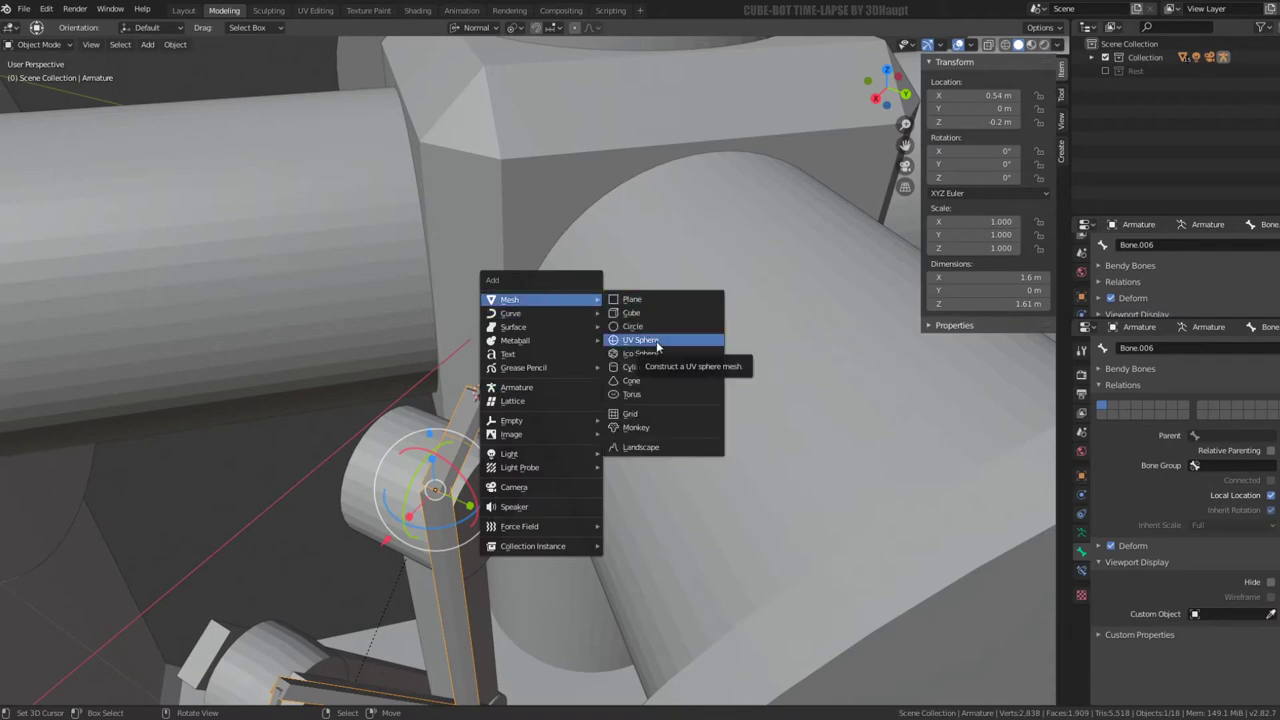
click(658, 346)
key(Tab)
key(s)
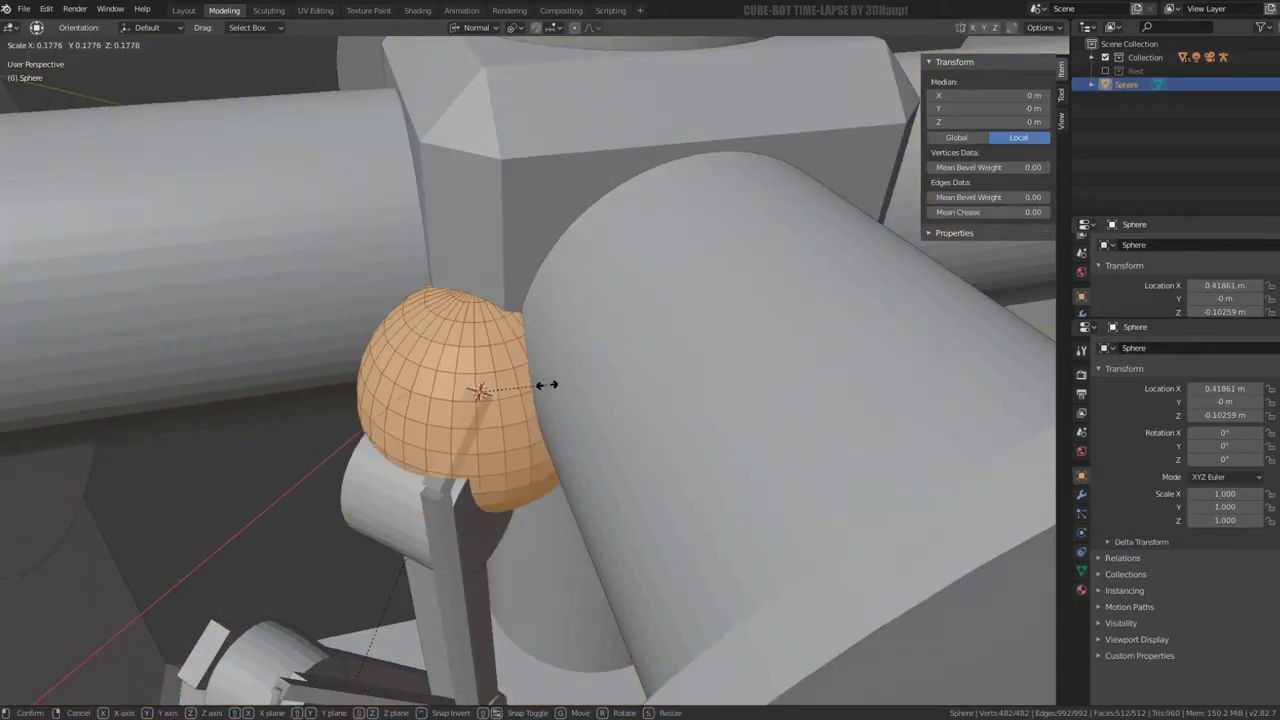
click(528, 386)
middle_drag(528, 386, 640, 470)
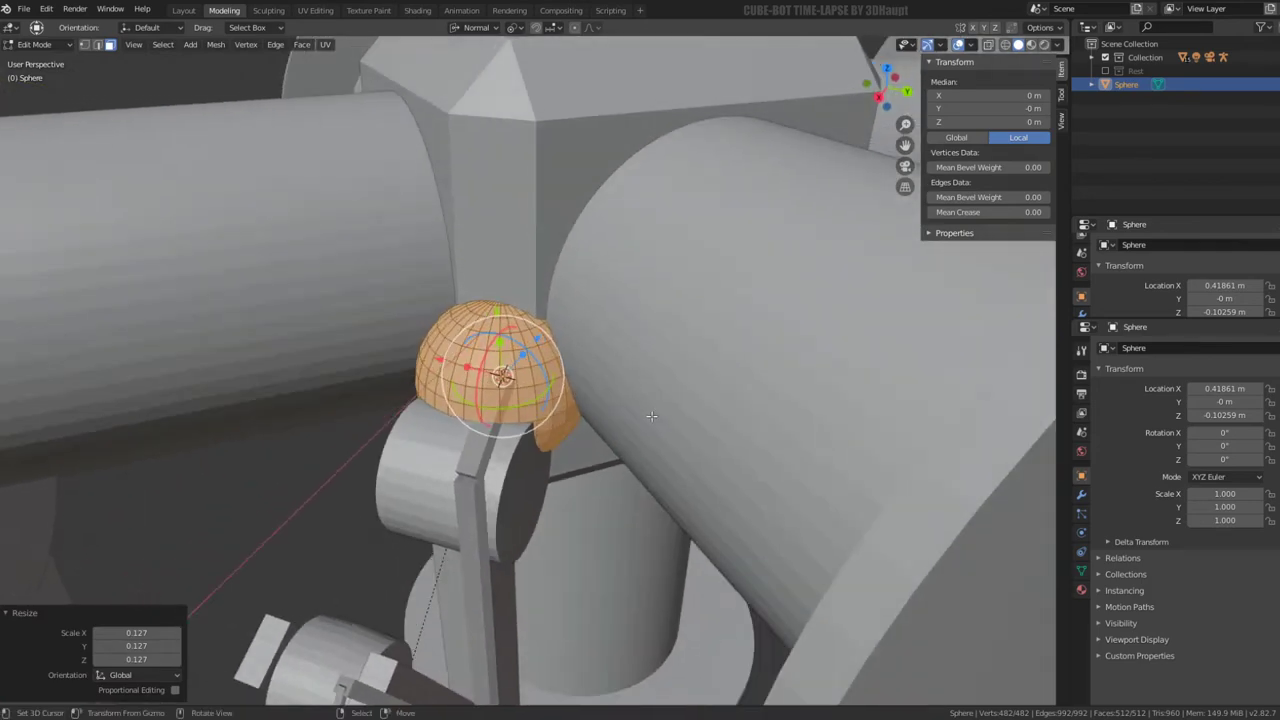
key(s)
key(Tab)
Select the leg armature together with the new sphere
scroll(654, 427, down, 3)
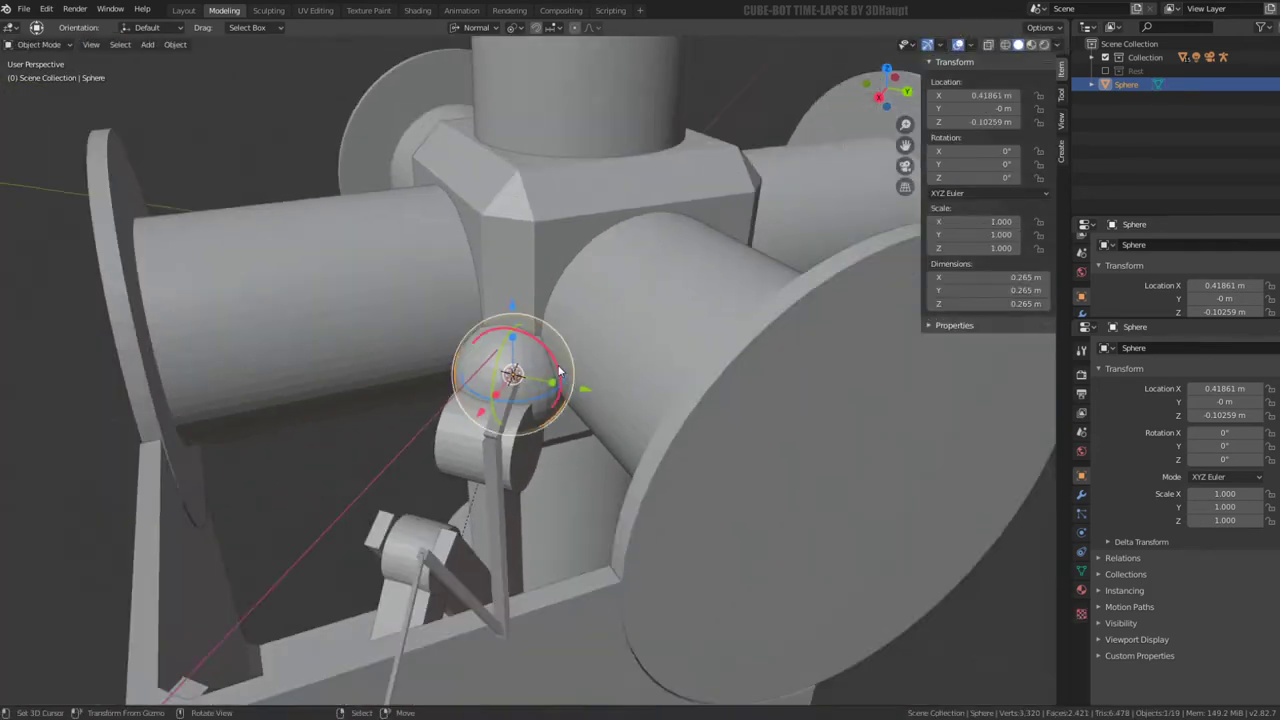
mouse_move(654, 427)
middle_down()
mouse_move(575, 381)
mouse_move(514, 428)
middle_up()
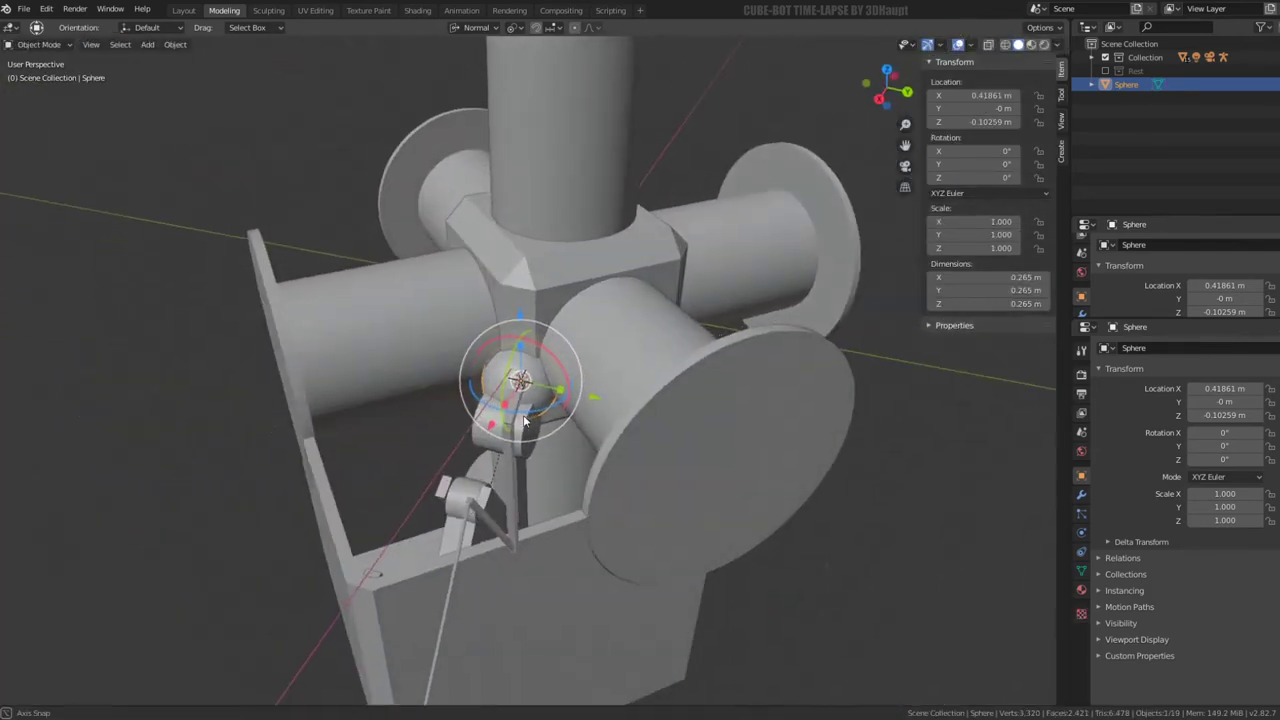
scroll(514, 428, up, 3)
shift+click(500, 440)
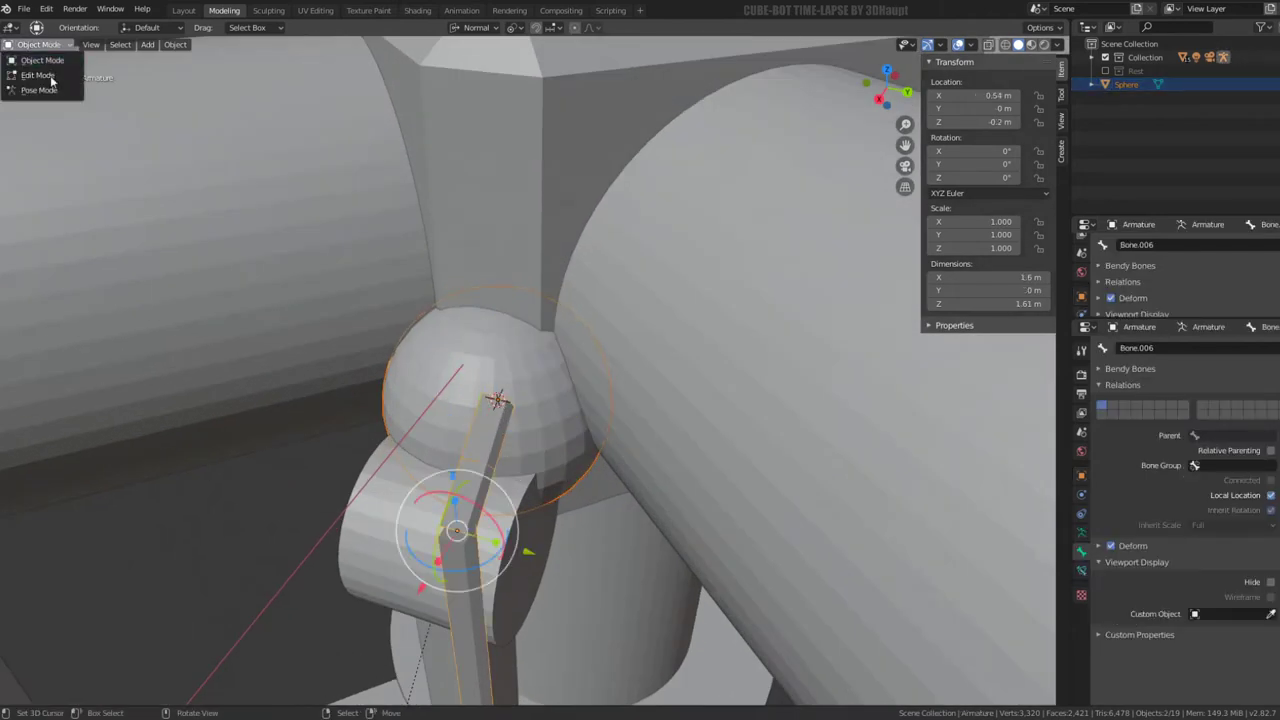
Parent the sphere to the upper leg bone with Ctrl+P, then return to Object Mode
click(48, 90)
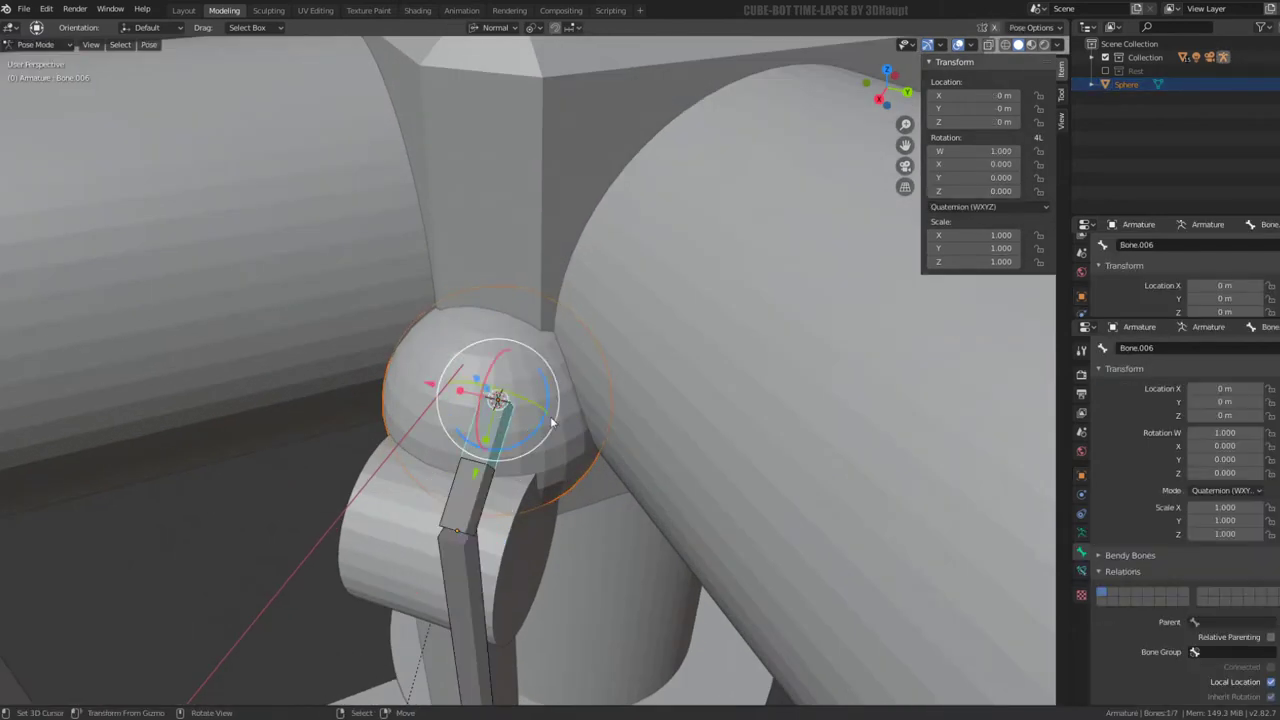
click(497, 433)
key(ctrl+p)
click(497, 430)
middle_drag(497, 430, 3, 104)
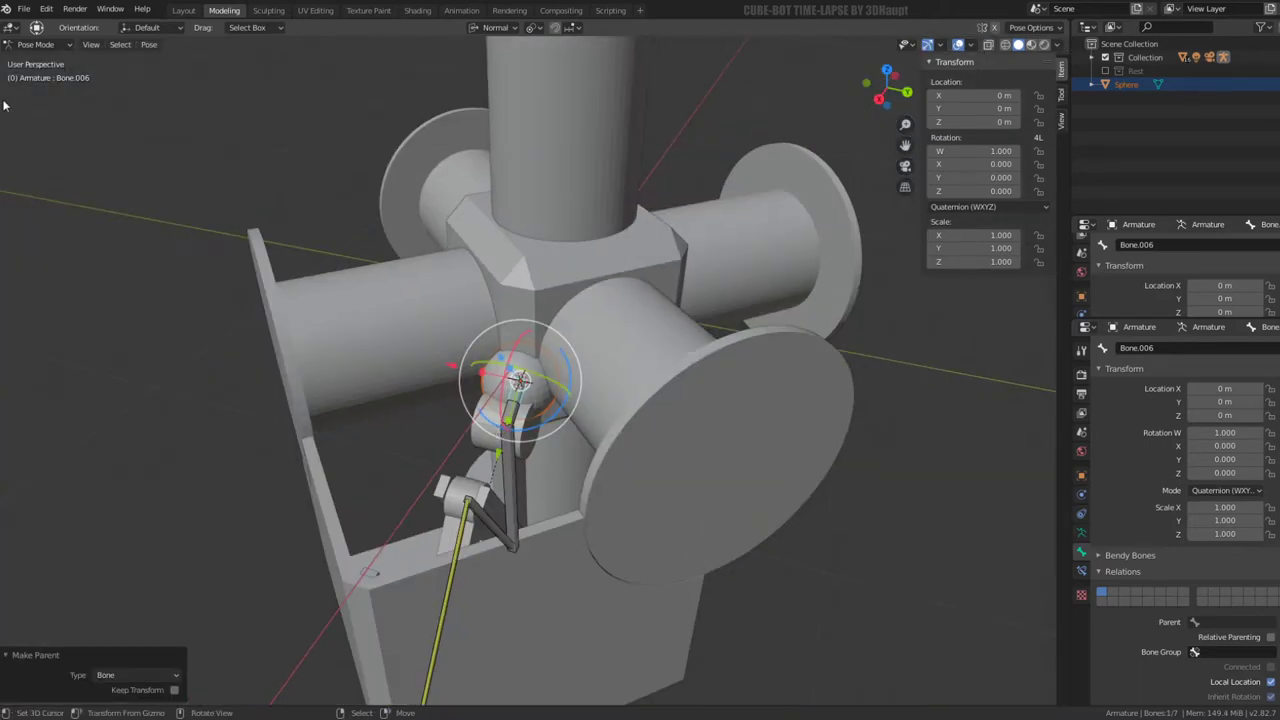
click(34, 45)
click(40, 62)
middle_drag(40, 62, 424, 490)
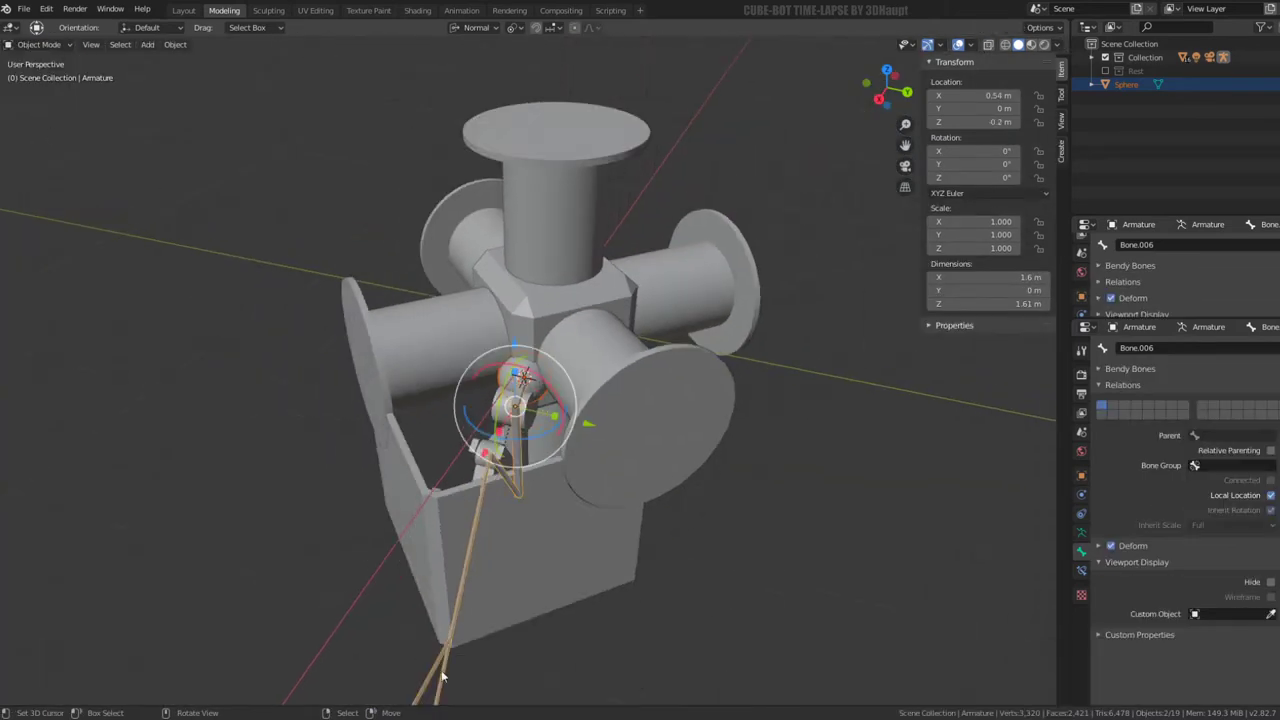
In Pose Mode, move the foot IK bone Bone.004 to swing the leg into a new pose
click(38, 90)
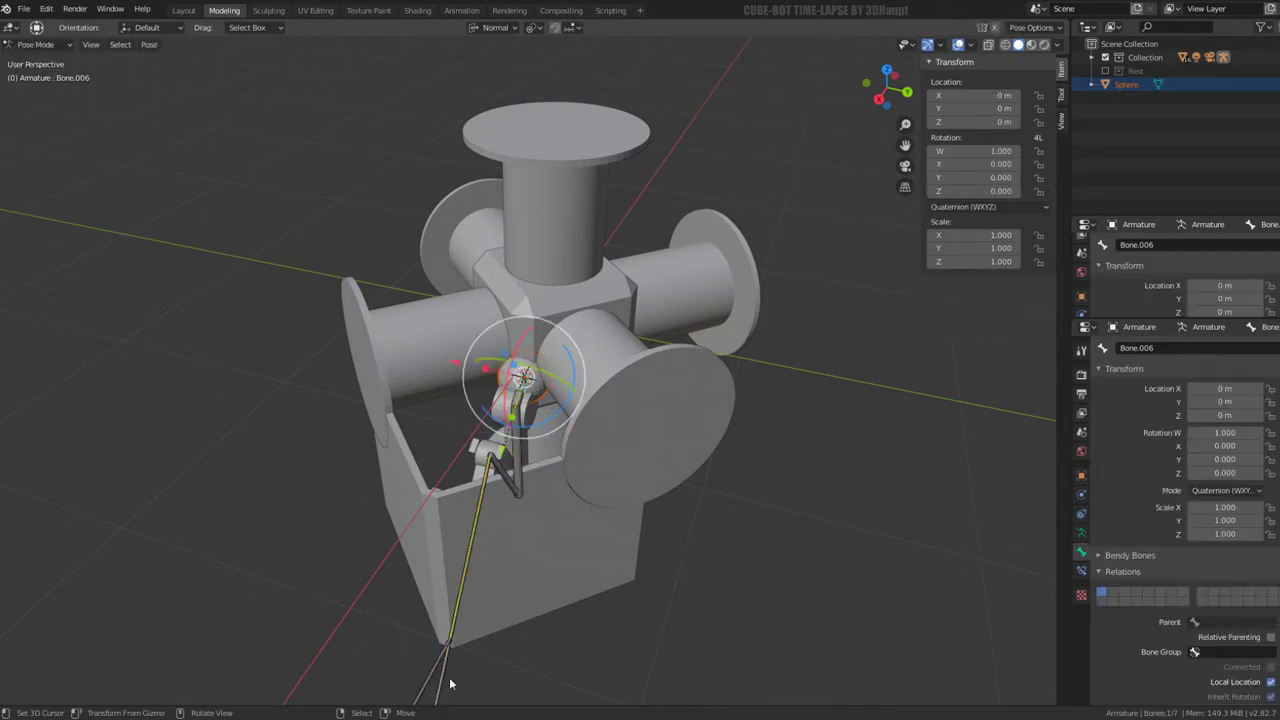
middle_drag(469, 606, 520, 600)
key(g)
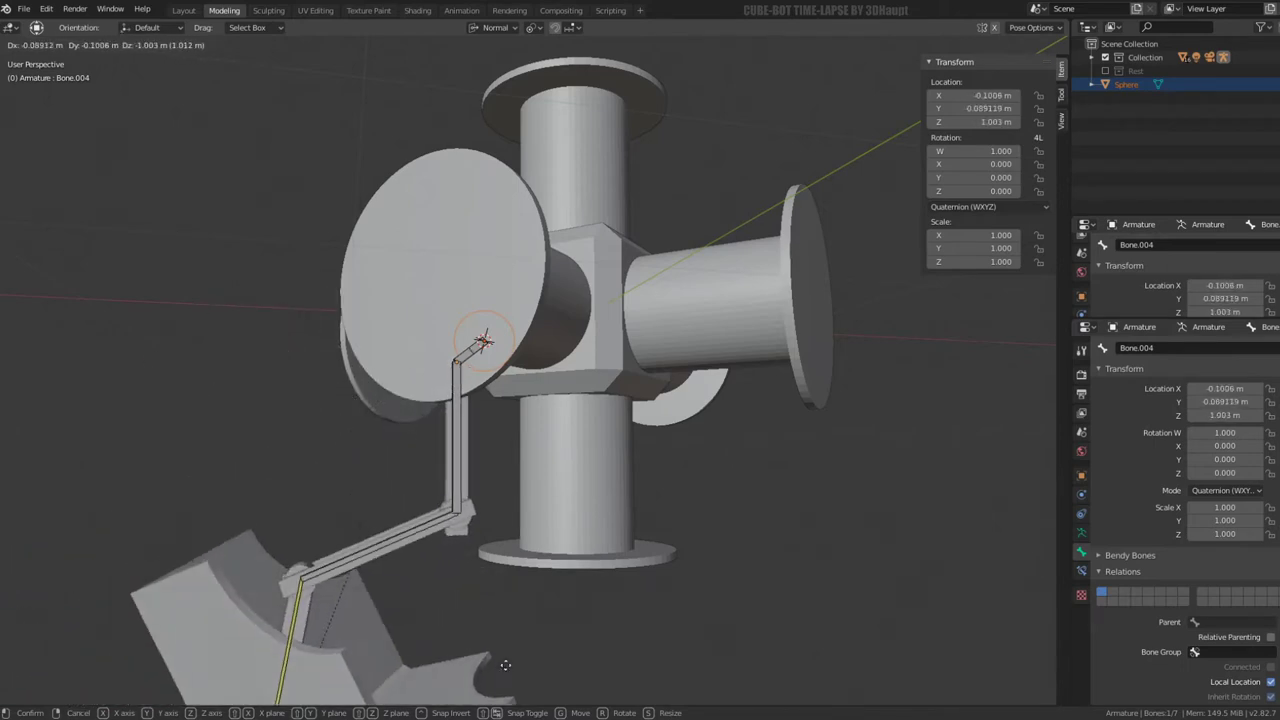
click(521, 635)
middle_drag(521, 635, 692, 378)
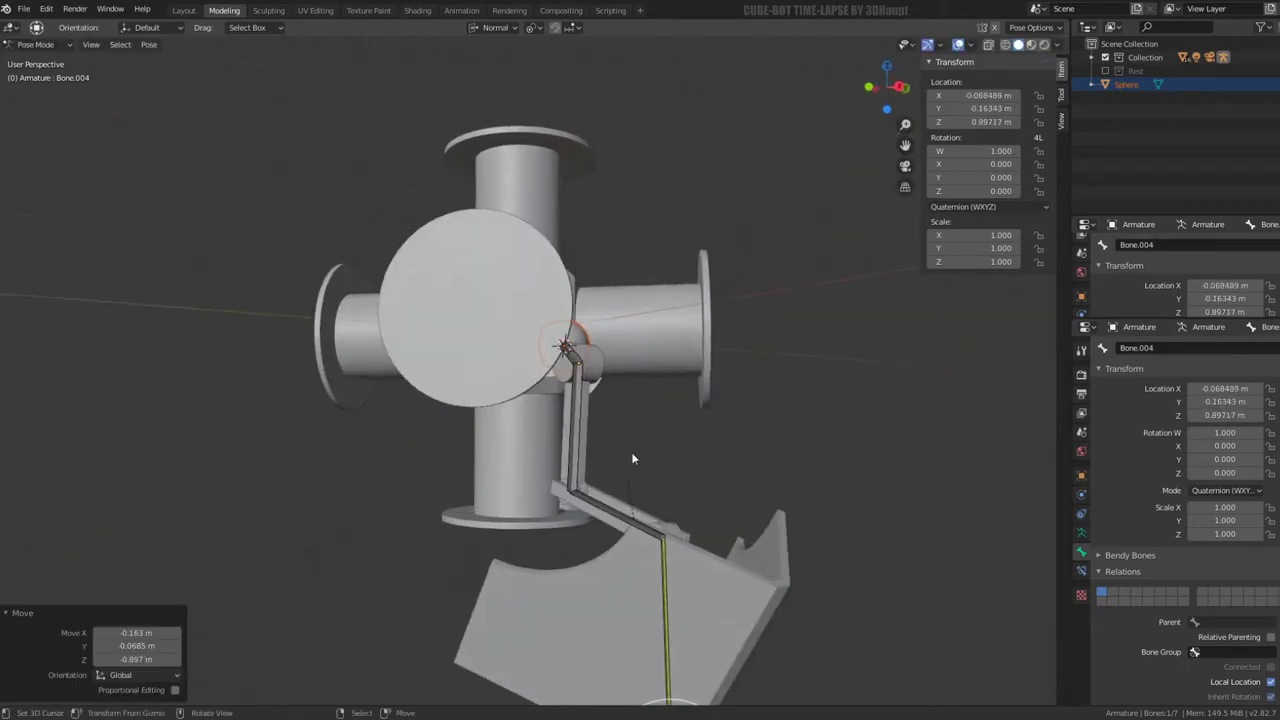
key(g)
middle_drag(671, 423, 651, 360)
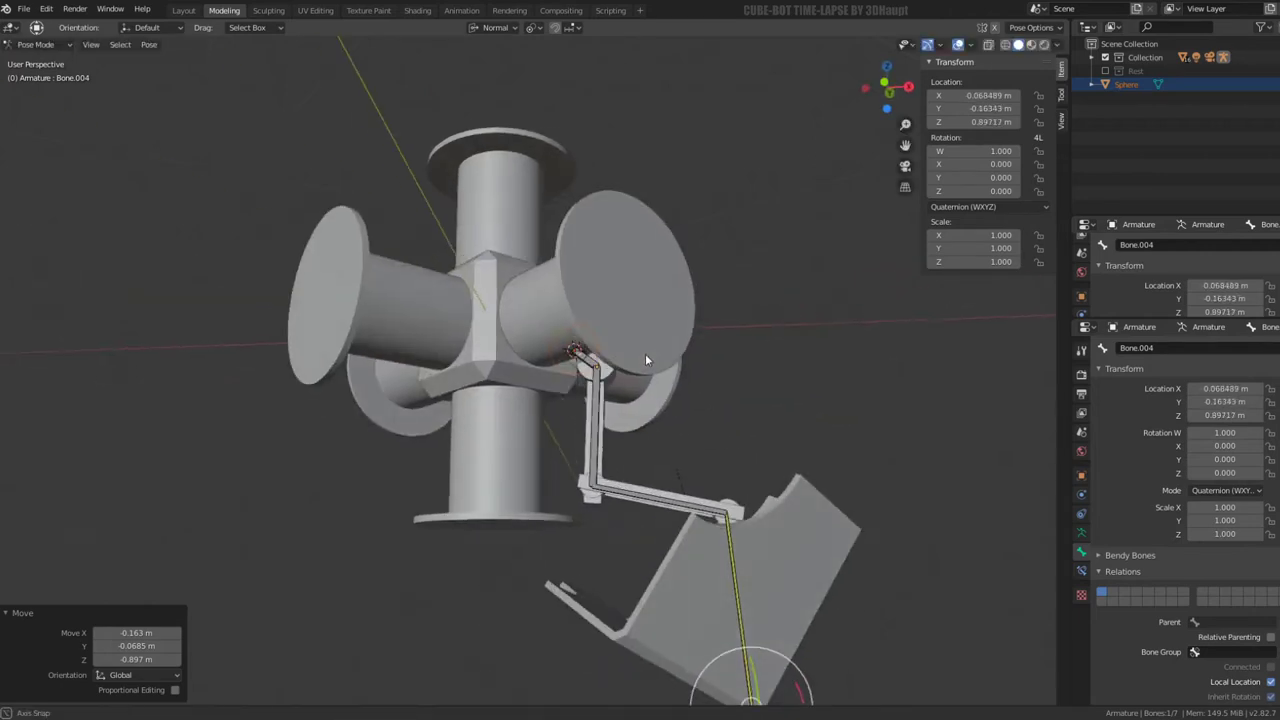
key(Escape)
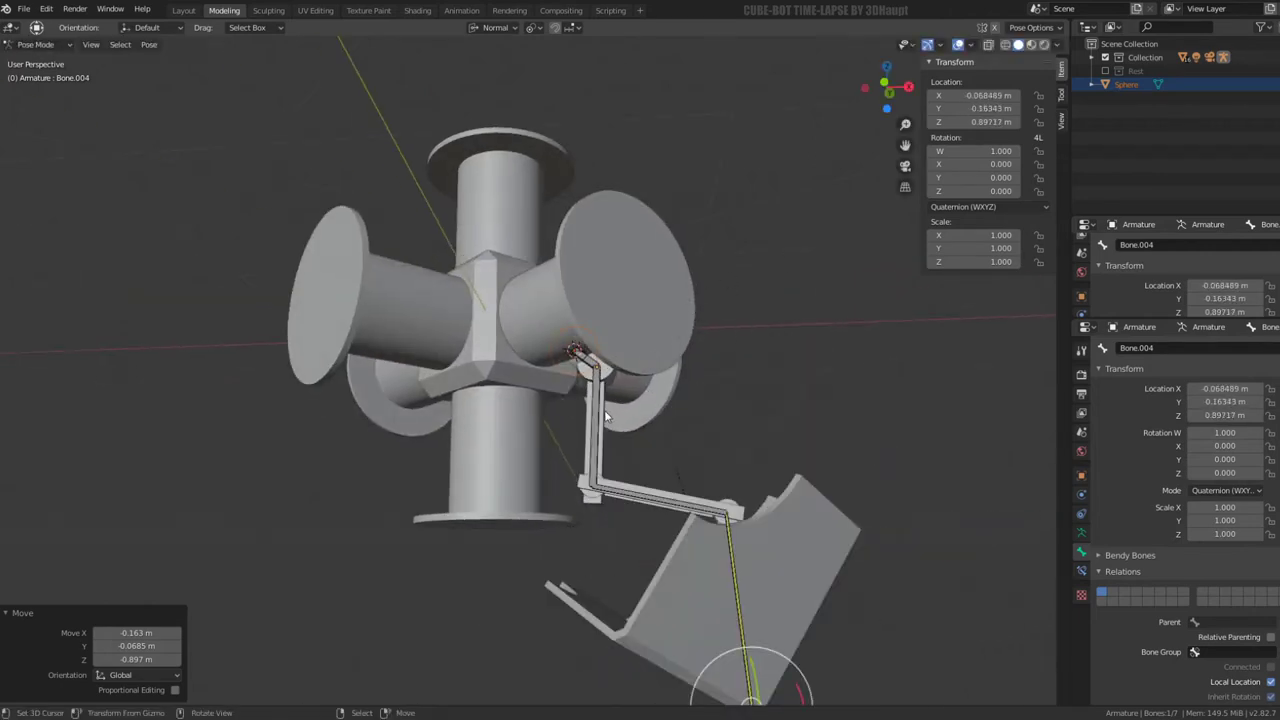
In Bone properties' Inverse Kinematics panel, limit X to -0.1°–94.7° with Y and Z at 0°
click(1081, 572)
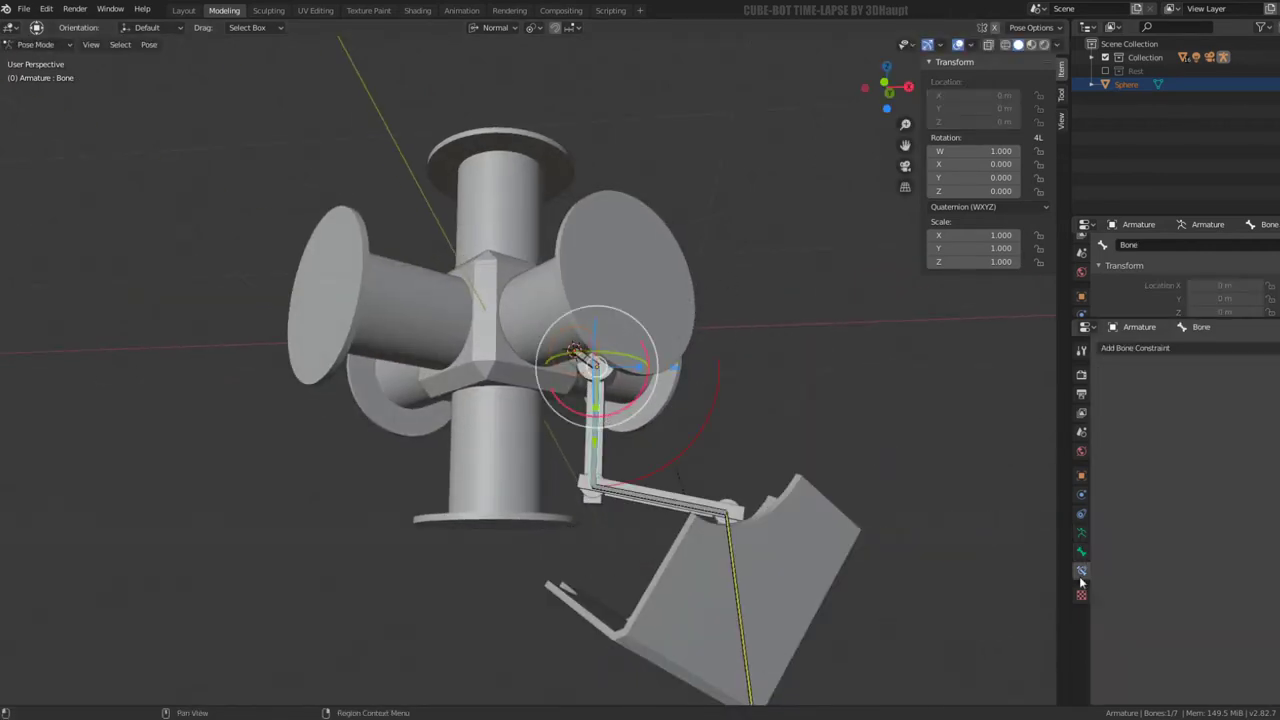
click(1085, 554)
click(1085, 535)
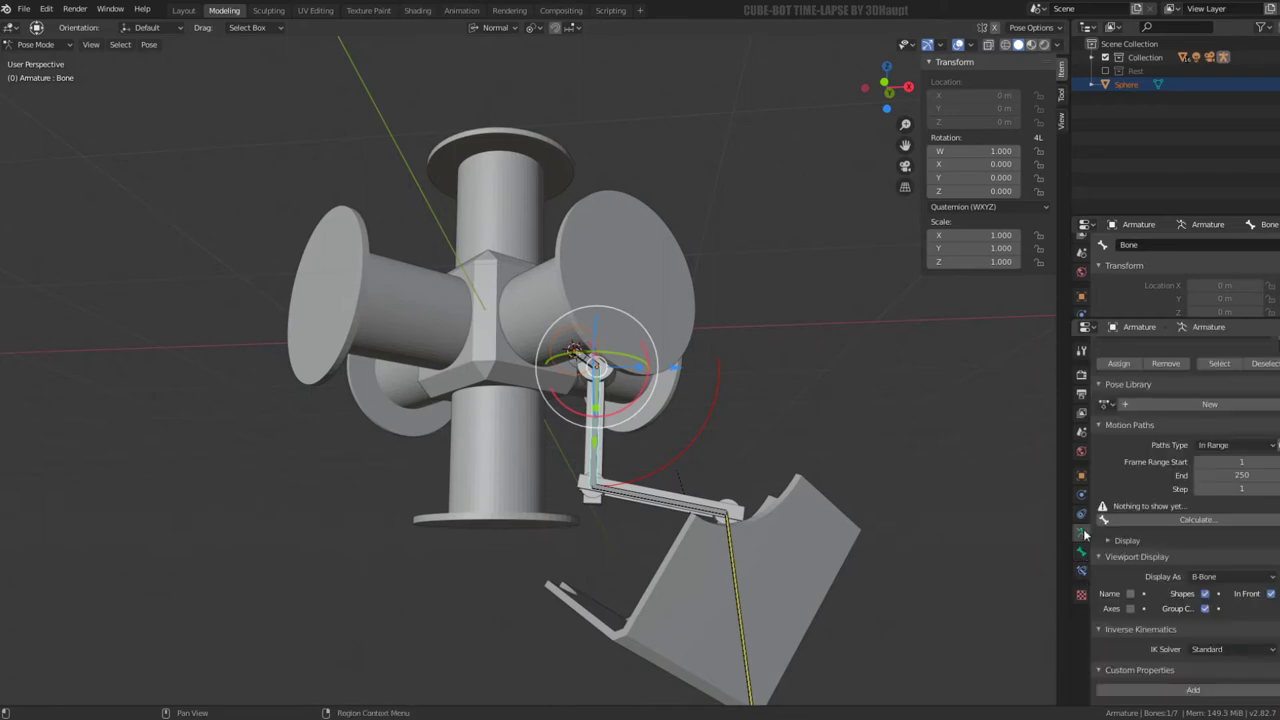
click(1082, 570)
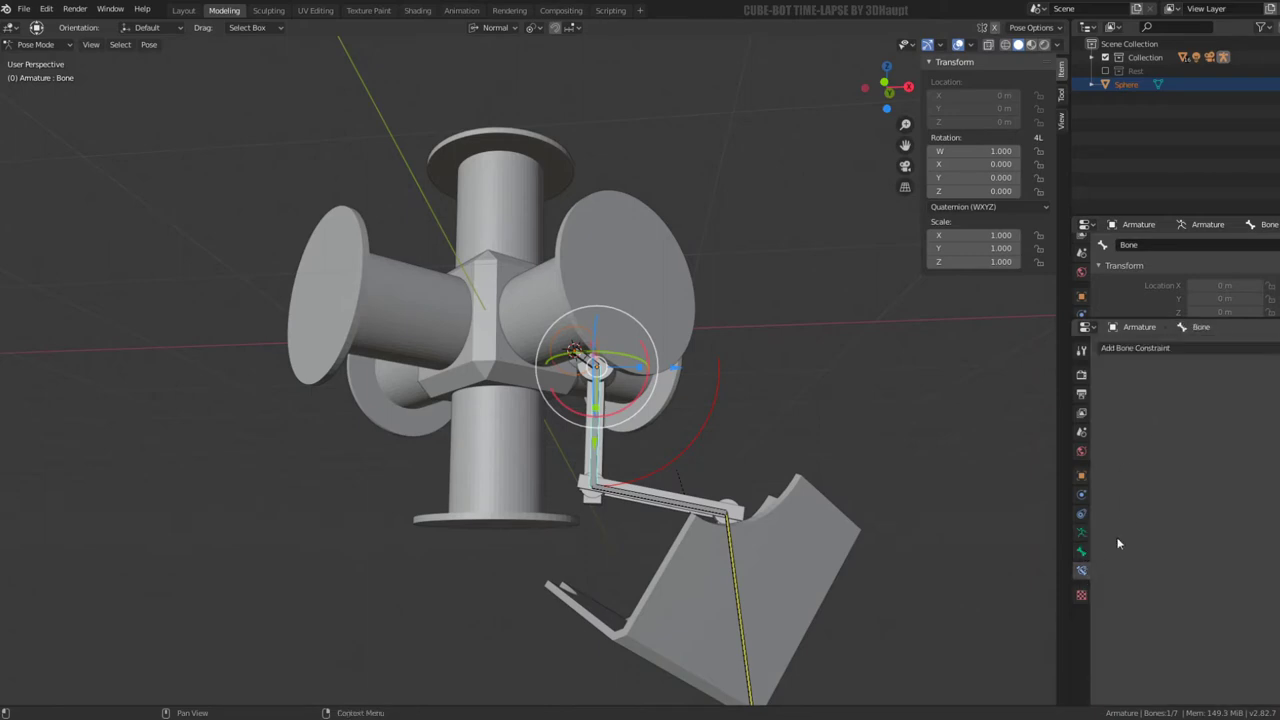
click(1081, 552)
scroll(1106, 500, down, 3)
scroll(1108, 499, down, 3)
scroll(1110, 498, down, 3)
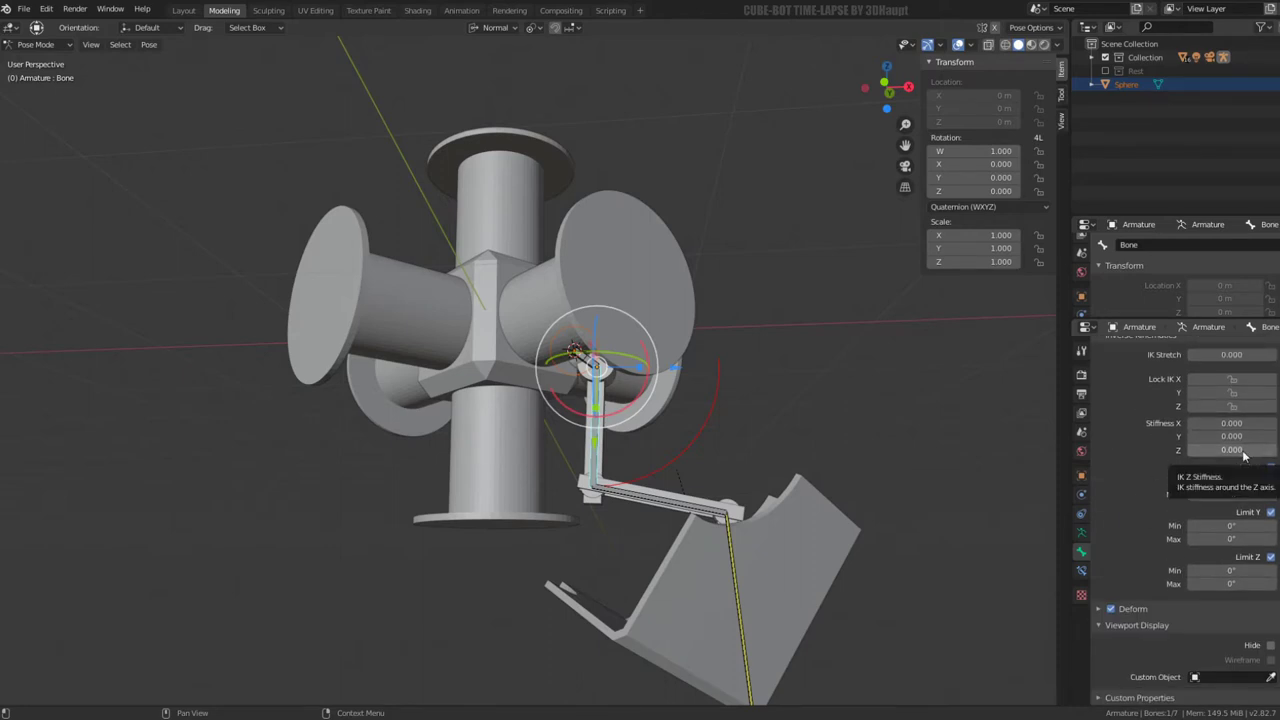
middle_drag(607, 464, 600, 461)
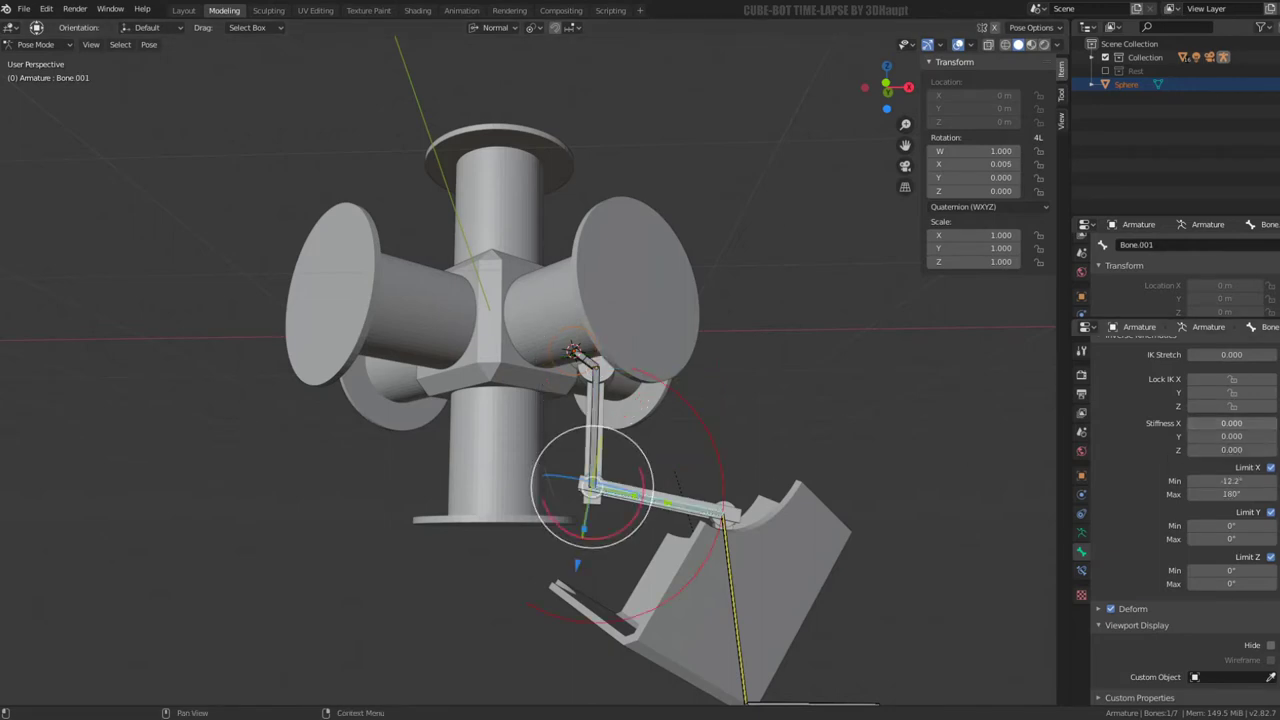
mouse_move(1231, 423)
mouse_down()
mouse_move(1262, 423)
mouse_move(1214, 431)
mouse_up()
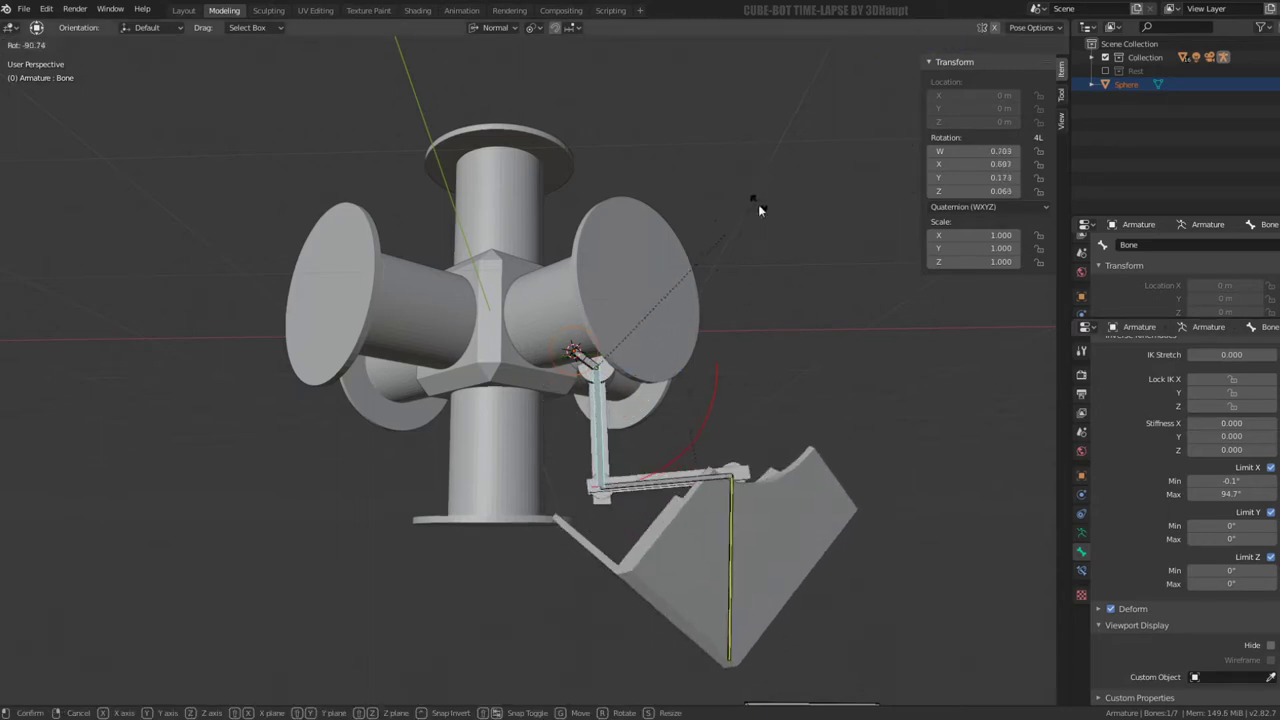
Select the foot IK target bone and move it to several test positions to check the leg
click(758, 204)
click(752, 688)
key(g)
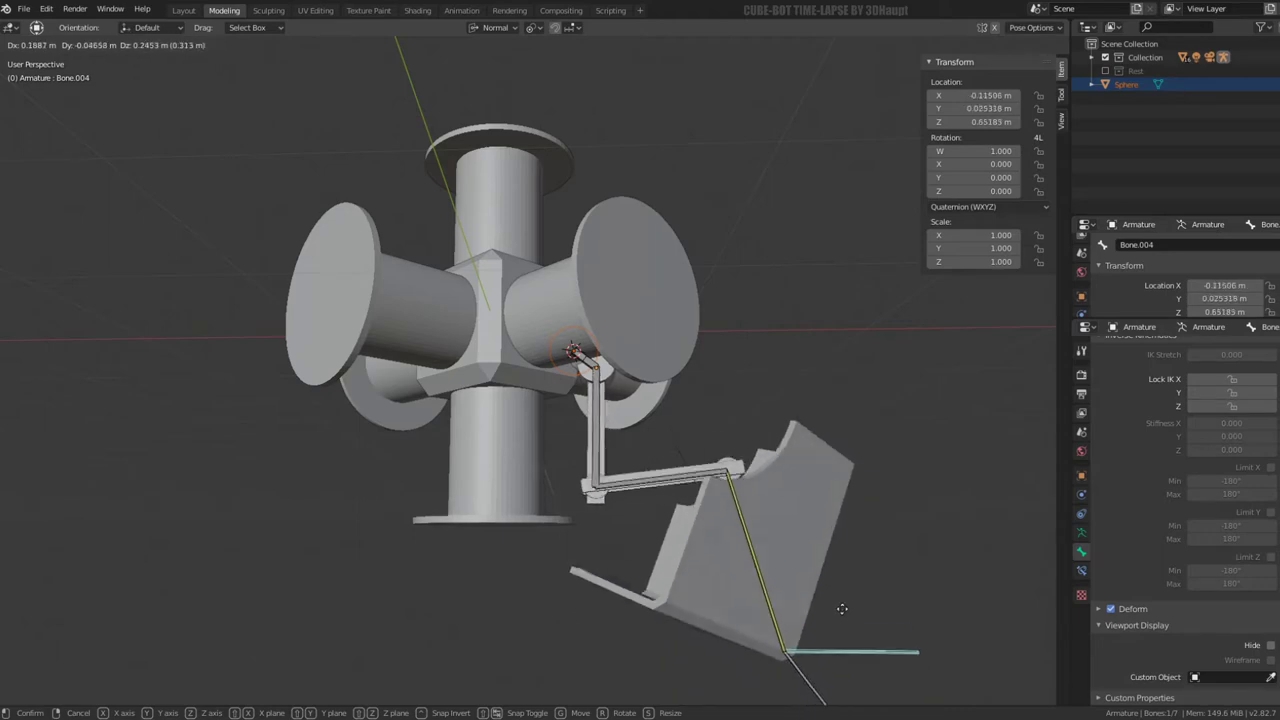
click(820, 530)
mouse_move(816, 480)
middle_down()
mouse_move(704, 516)
mouse_move(540, 460)
mouse_move(759, 405)
middle_up()
key(g)
click(527, 427)
key(g)
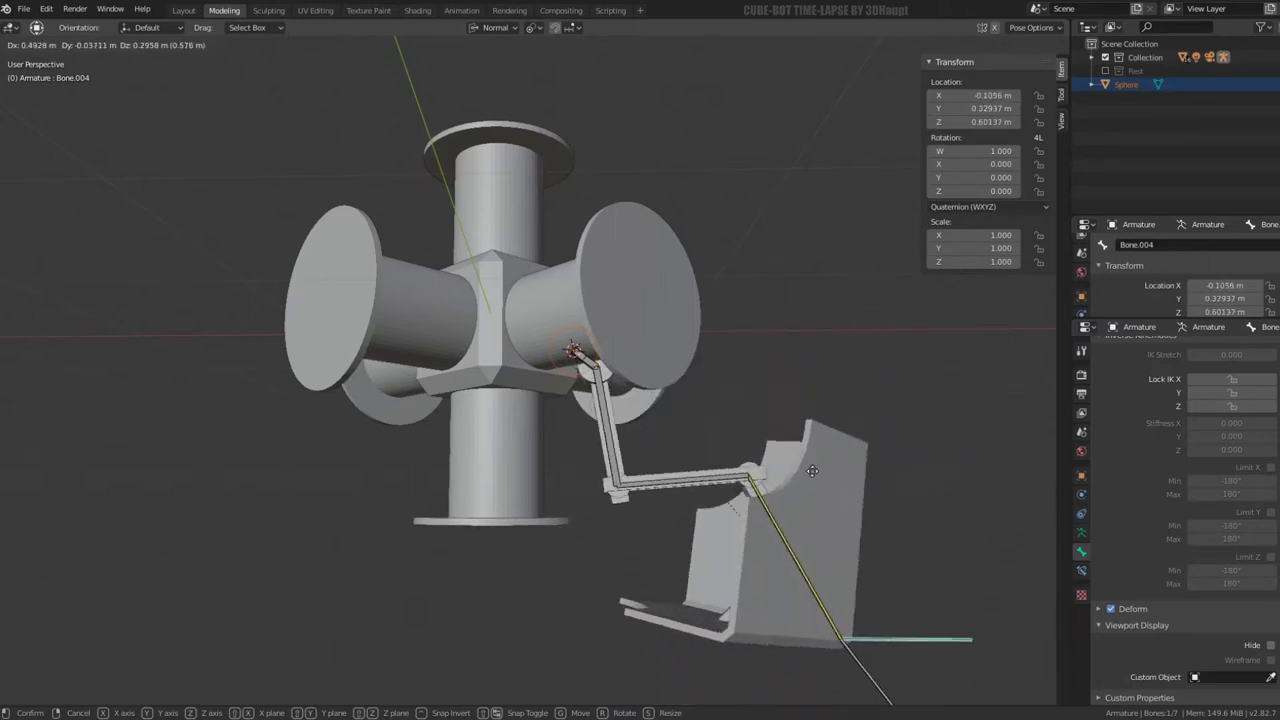
click(794, 444)
Reset the foot IK bone to its 0 m rest location, then try a vertical move and cancel it
middle_drag(798, 422, 560, 400)
key(g)
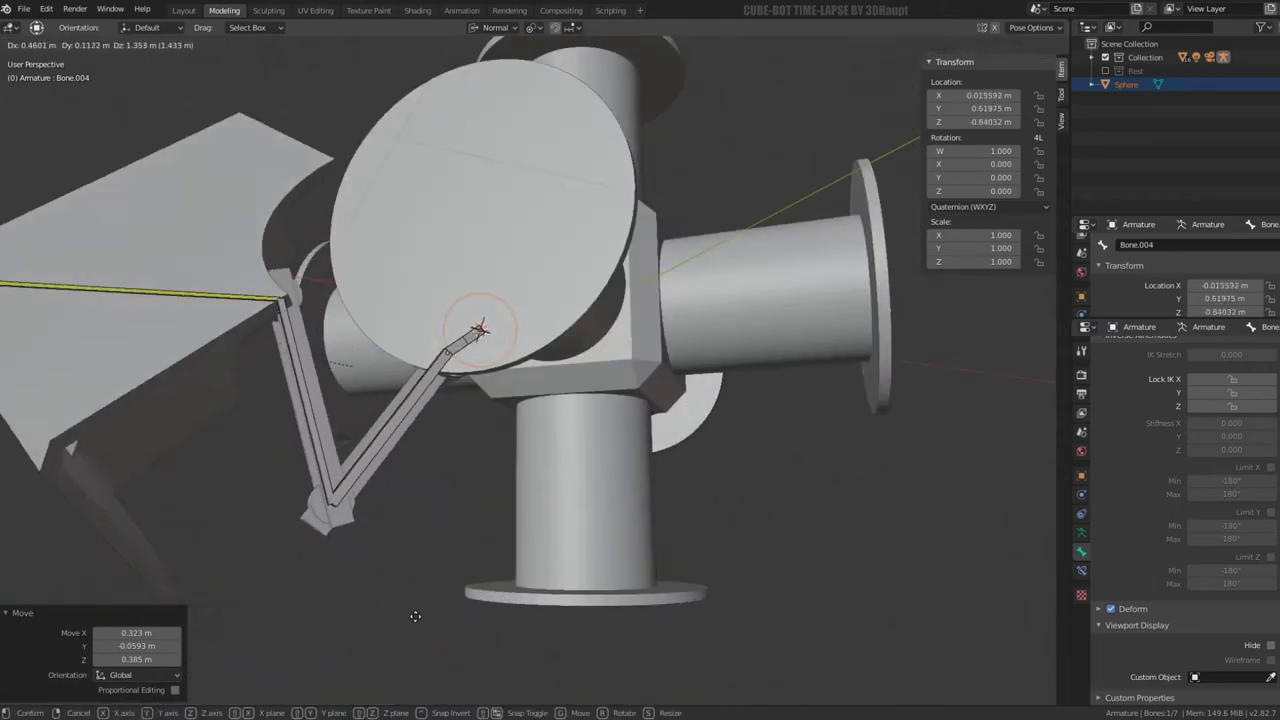
key(Escape)
mouse_move(440, 520)
middle_down()
mouse_move(428, 567)
mouse_move(588, 443)
middle_up()
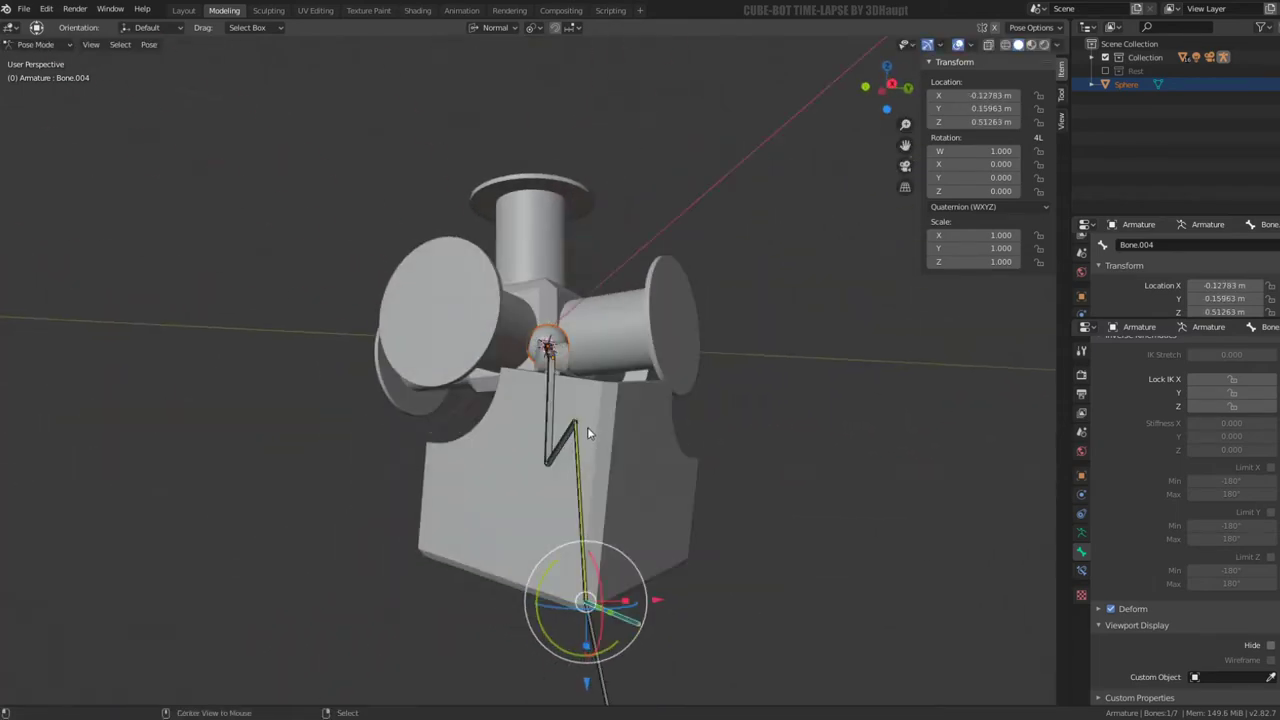
key(alt+g)
mouse_move(623, 366)
middle_down()
mouse_move(622, 401)
mouse_move(718, 380)
middle_up()
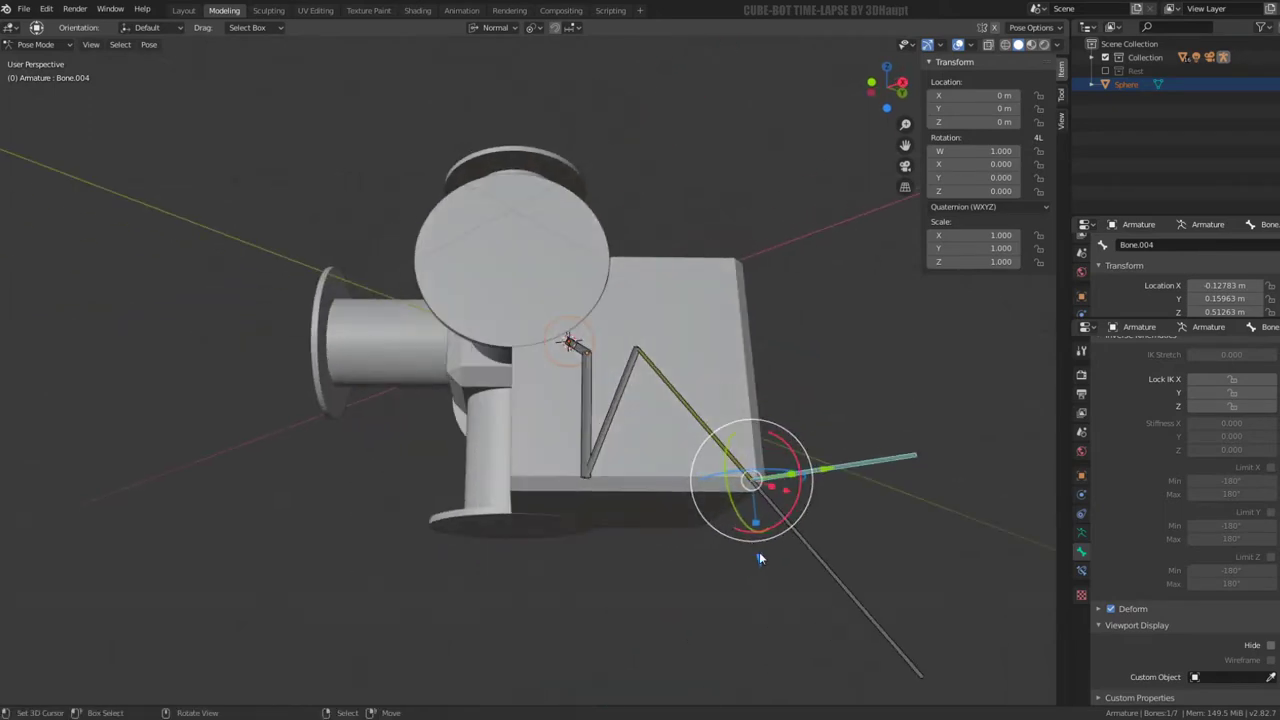
key(g)
key(z)
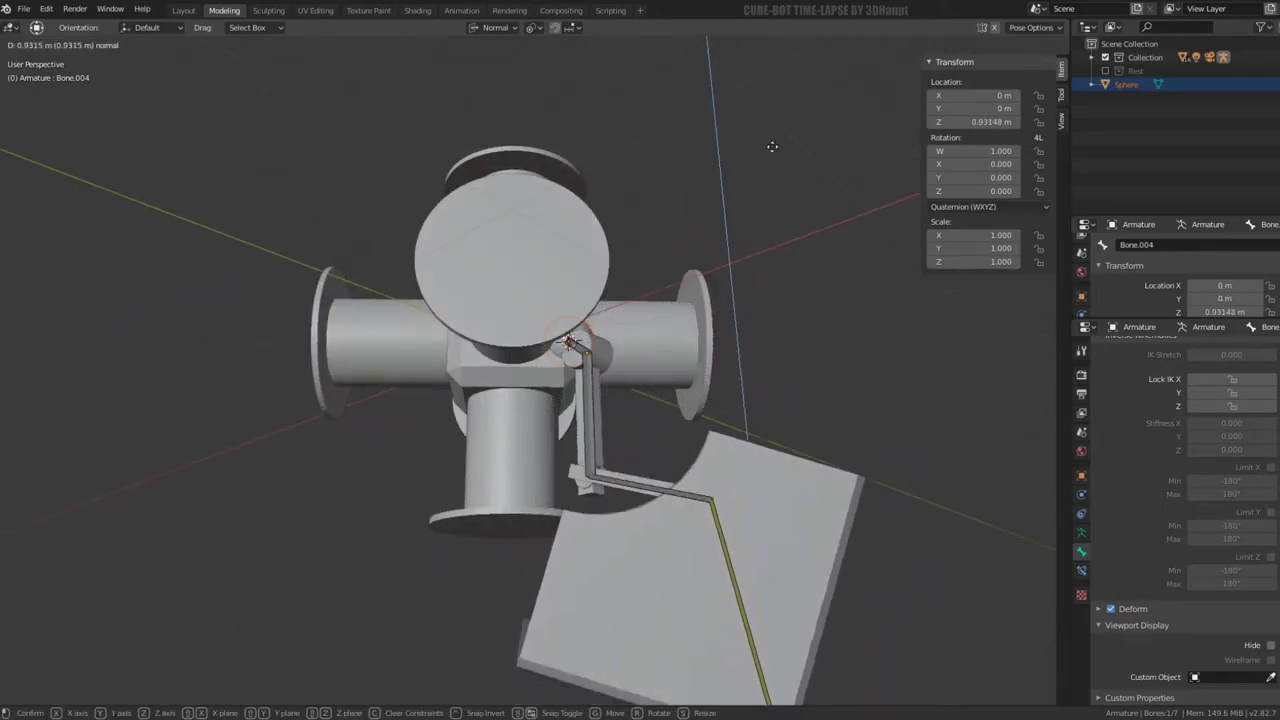
mouse_move(772, 147)
middle_down()
mouse_move(768, 640)
mouse_move(749, 562)
middle_up()
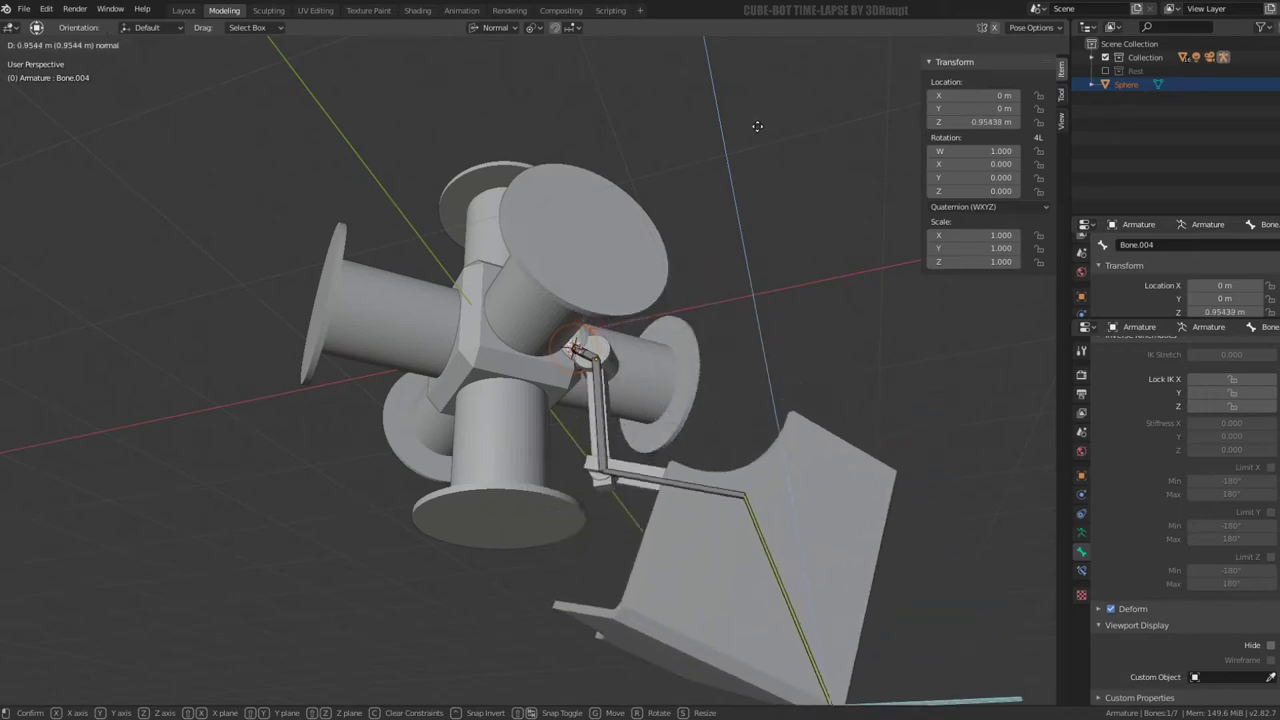
key(Escape)
mouse_move(682, 238)
middle_down()
mouse_move(507, 302)
mouse_move(662, 323)
mouse_move(574, 391)
mouse_move(595, 358)
mouse_move(639, 352)
mouse_move(617, 344)
middle_up()
scroll(608, 358, up, 4)
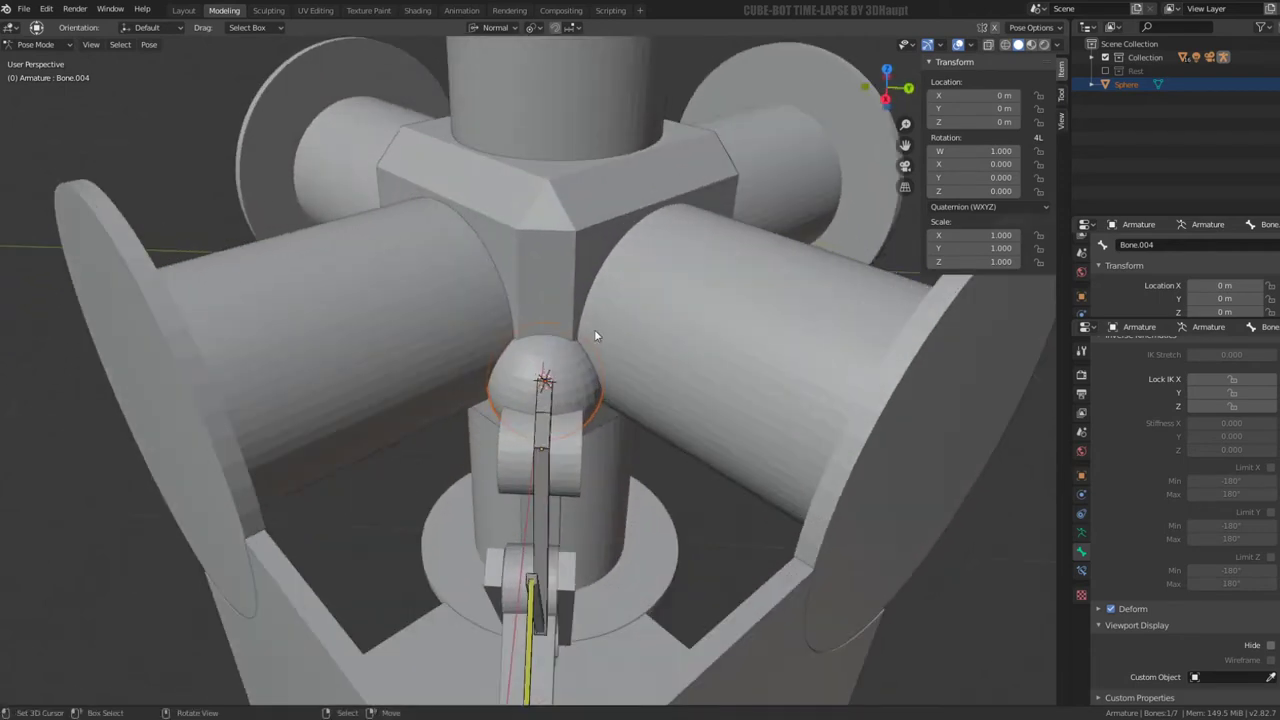
Return to Object Mode and apply Shade Smooth to the hip sphere and the cross-joint cylinders
click(590, 381)
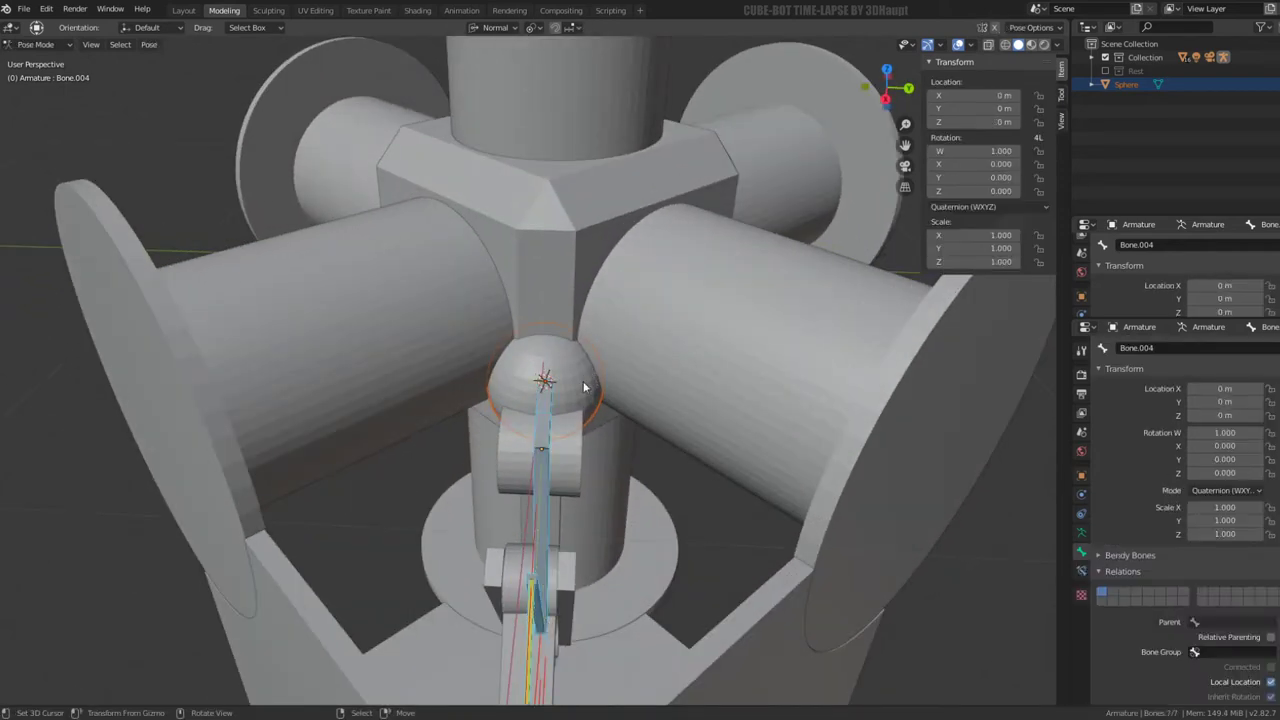
key(ctrl+Tab)
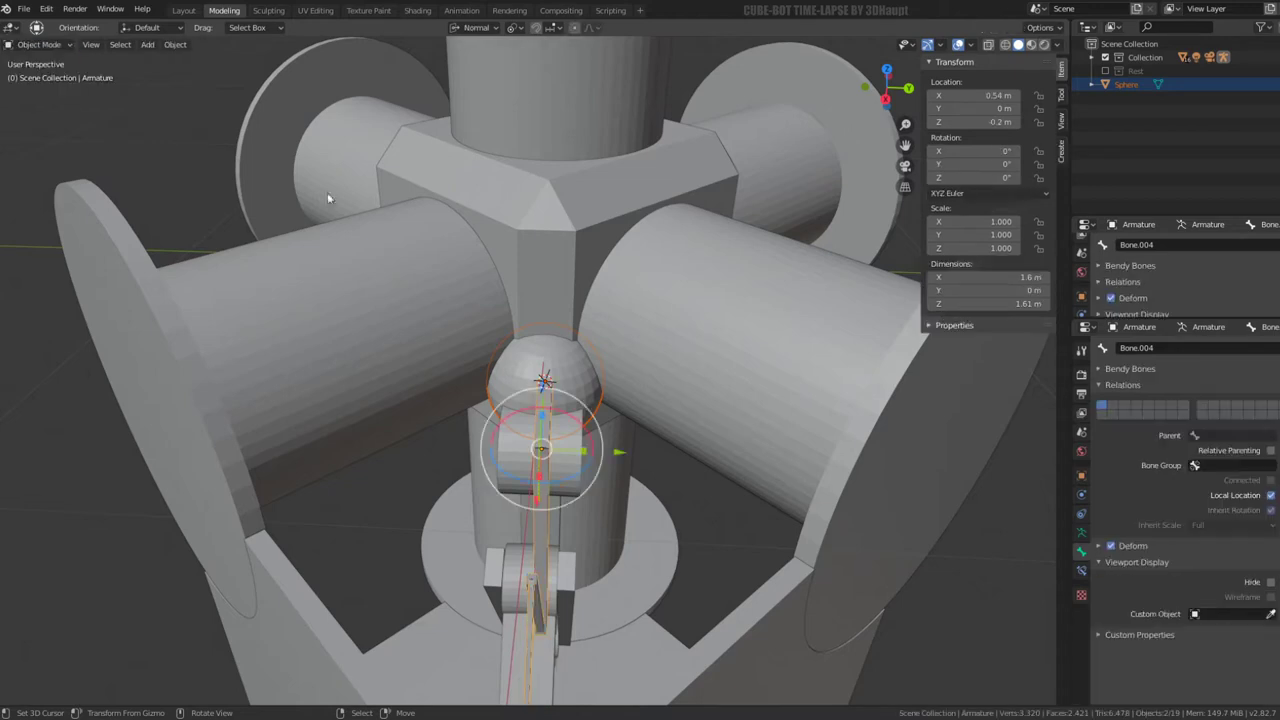
click(586, 372)
key(Tab)
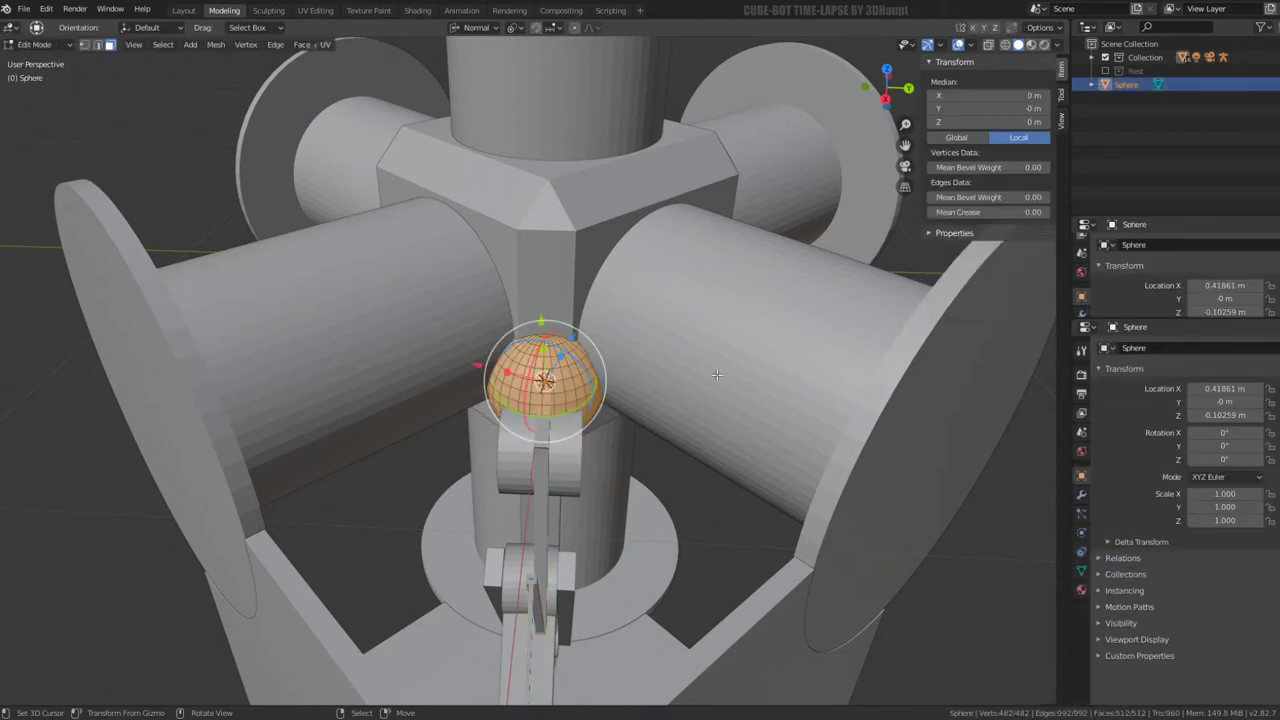
click(662, 376)
key(Tab)
mouse_move(696, 376)
middle_down()
mouse_move(549, 438)
mouse_move(591, 436)
middle_up()
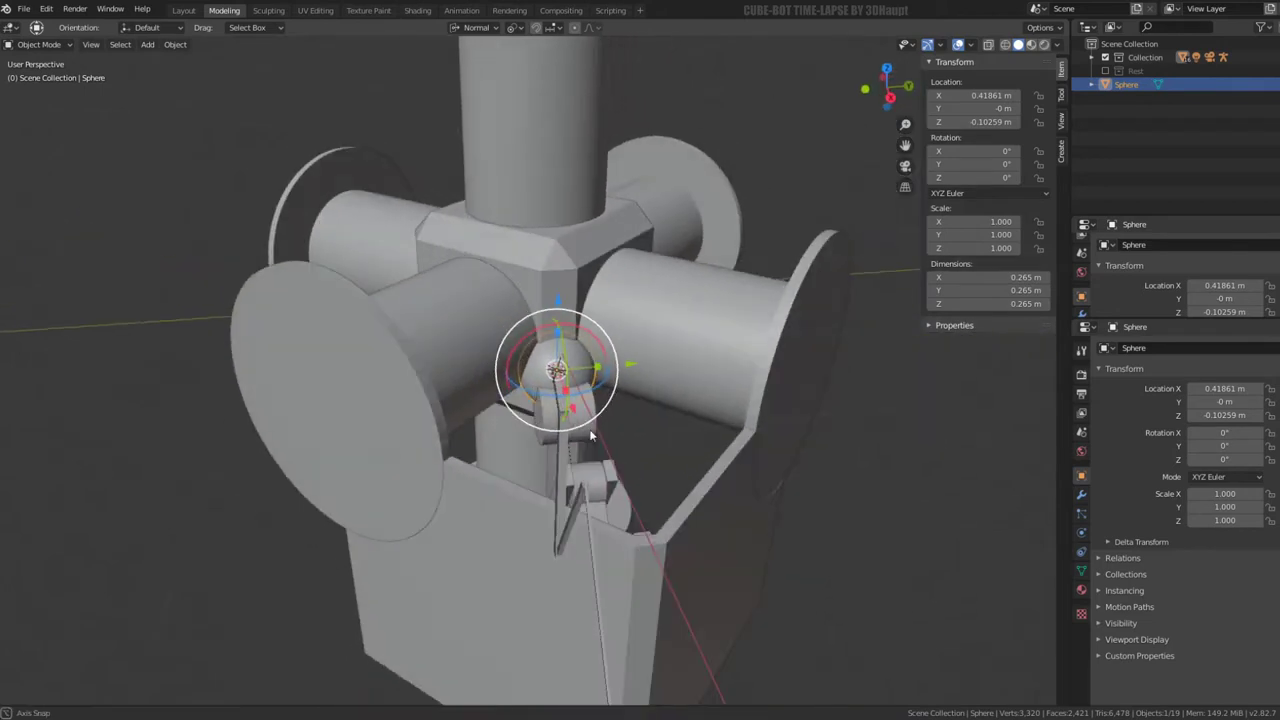
key(Tab)
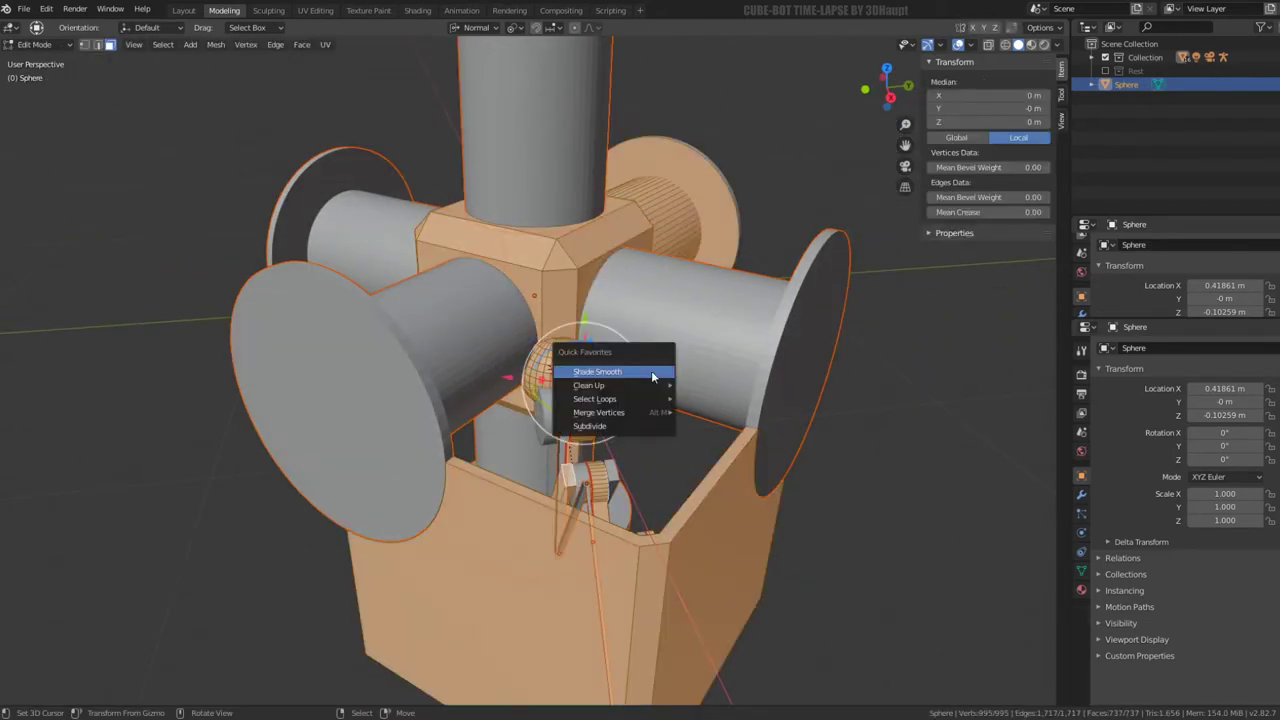
click(652, 376)
Back in Object Mode, add an Edge Split modifier to the box-shaped body part
key(Tab)
click(705, 551)
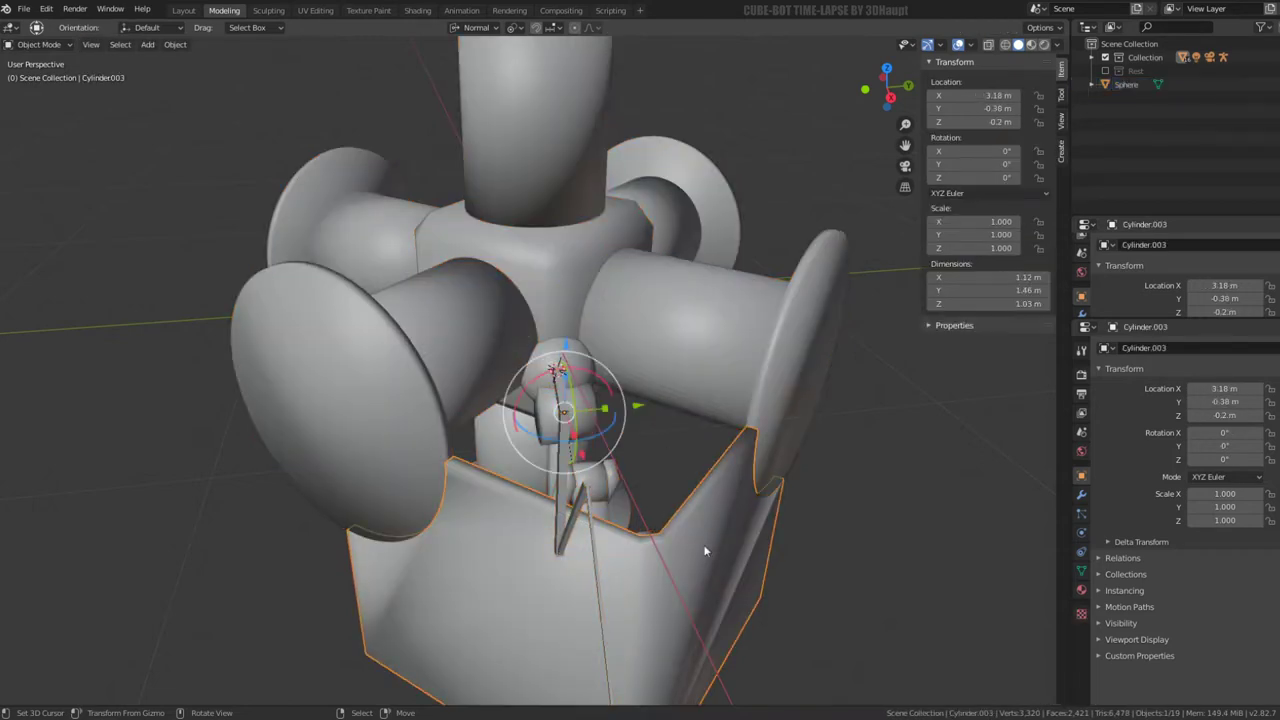
click(1082, 497)
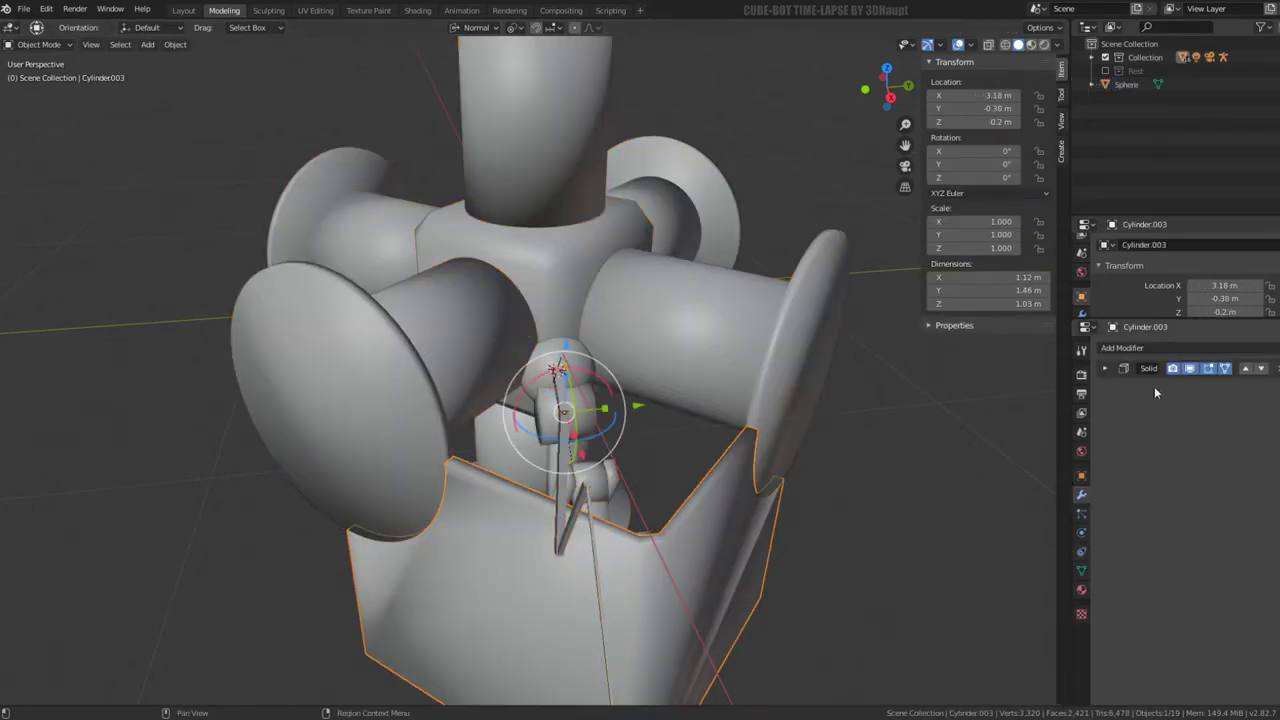
click(1141, 348)
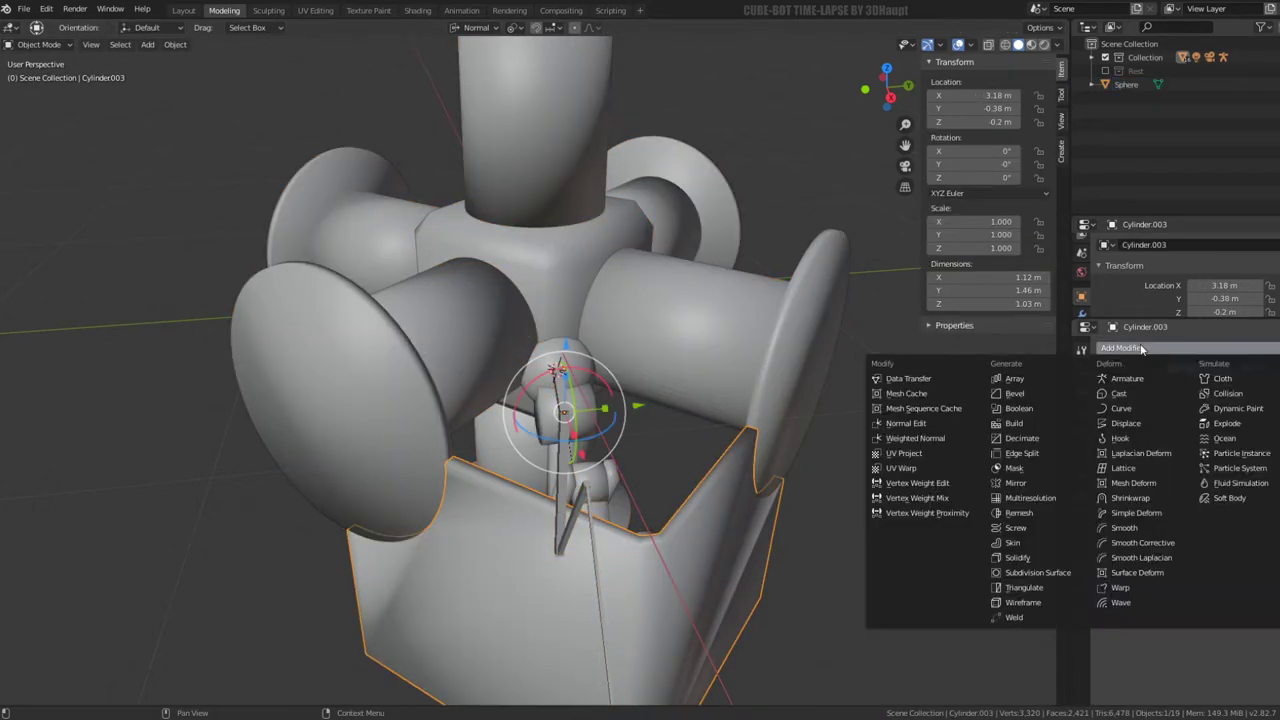
click(1040, 456)
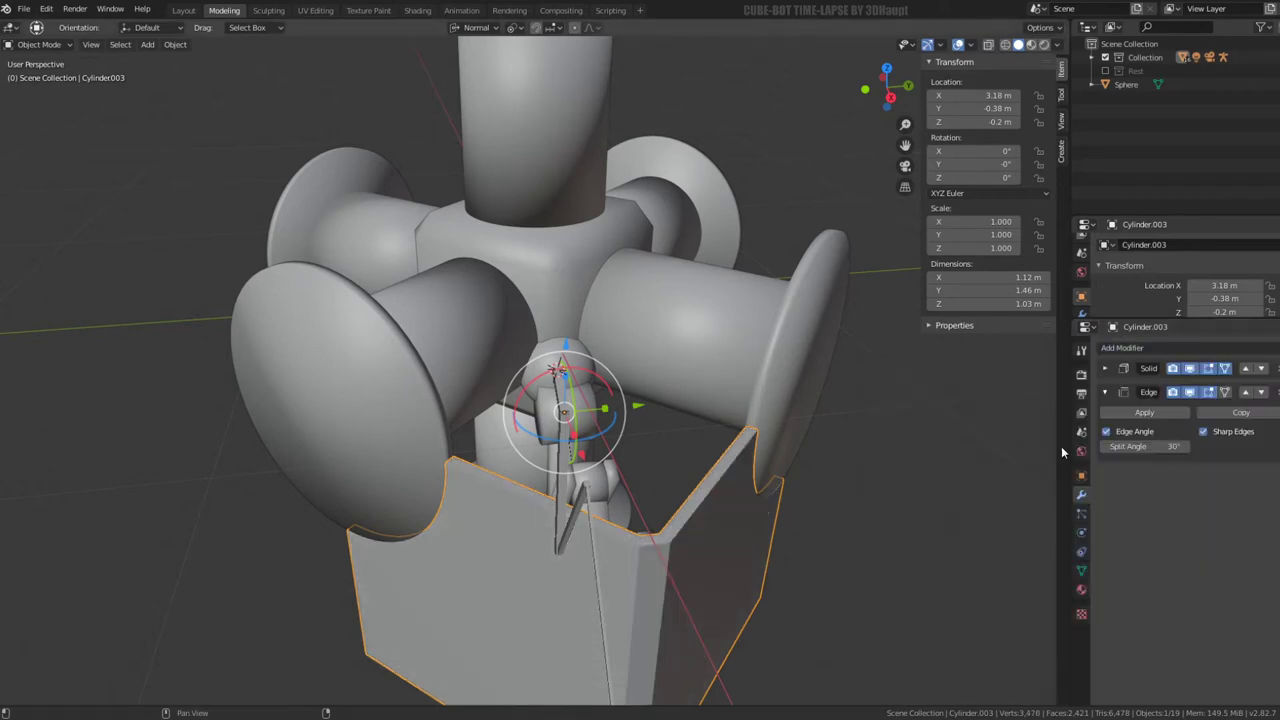
middle_drag(770, 466, 760, 463)
Add an Edge Split modifier to the disc-ended tube part as well
click(804, 414)
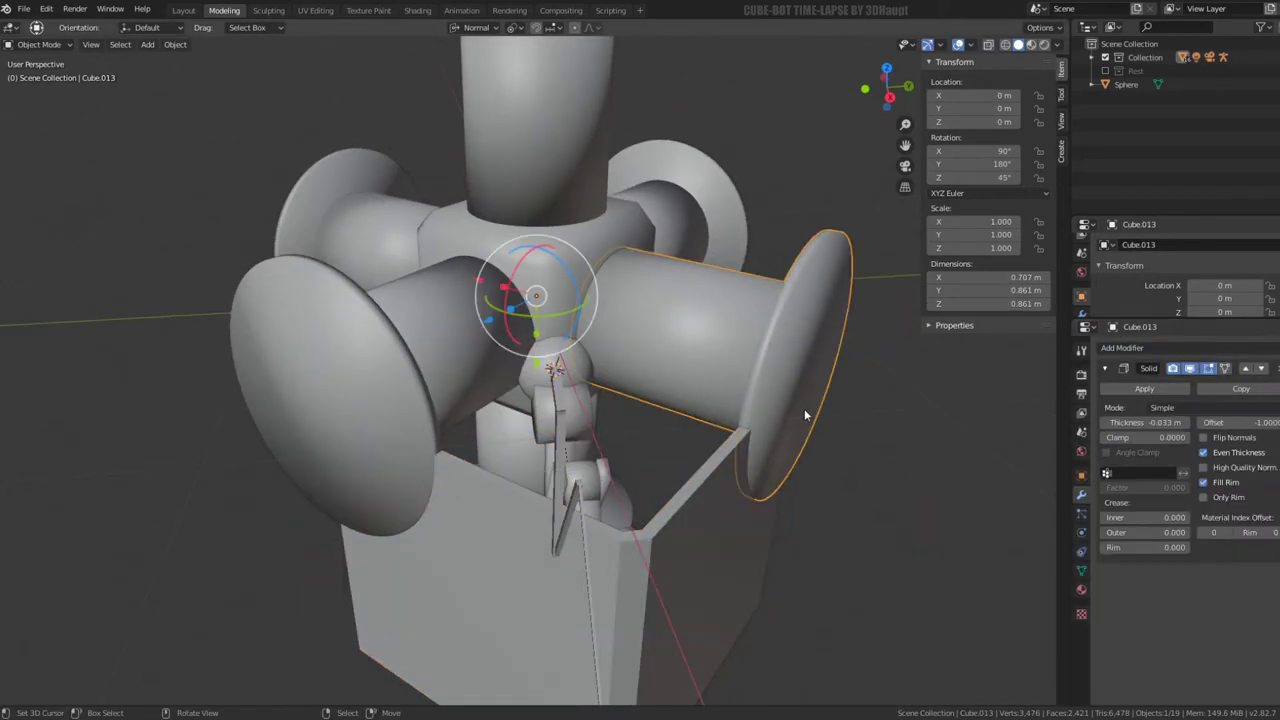
scroll(557, 303, down, 3)
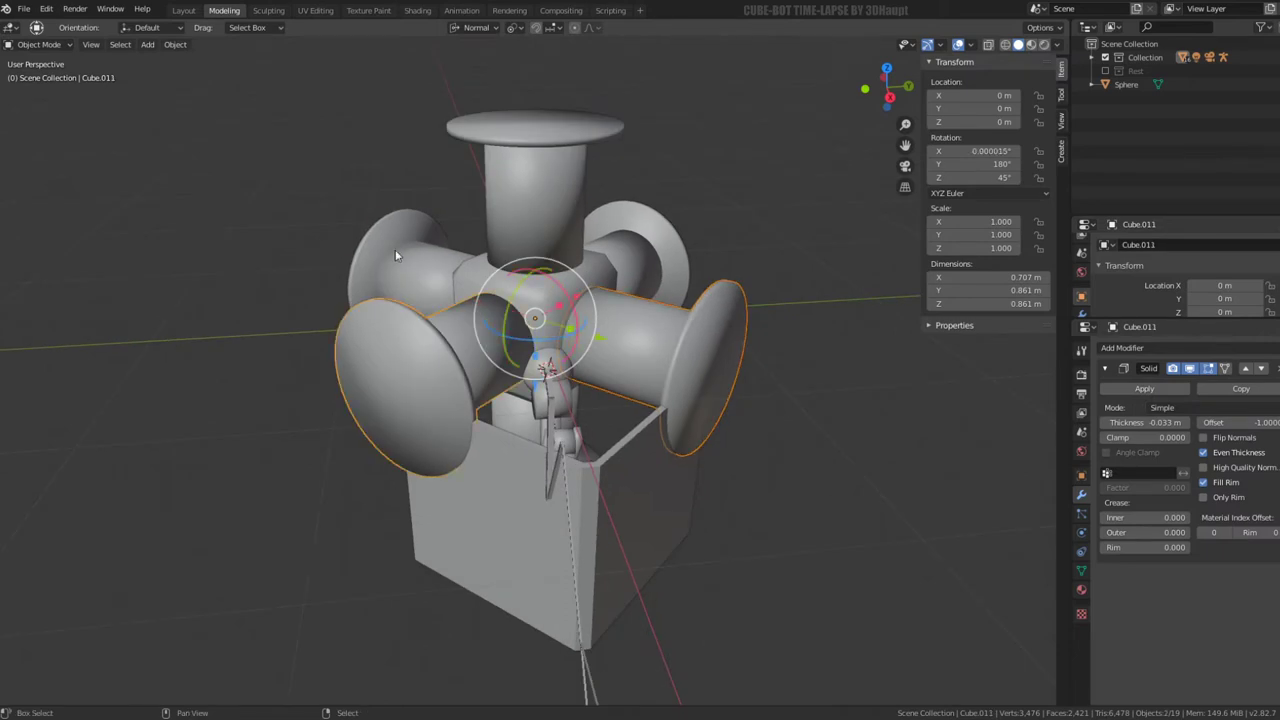
middle_drag(692, 236, 480, 196)
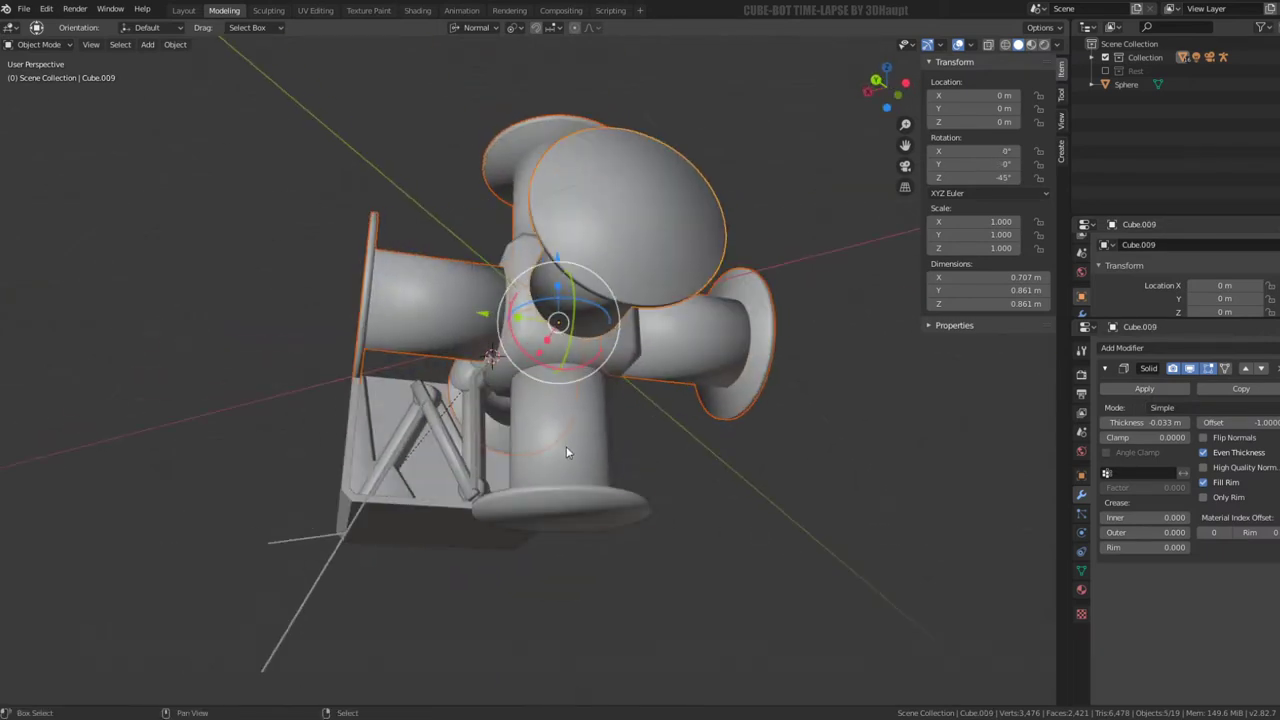
click(1156, 351)
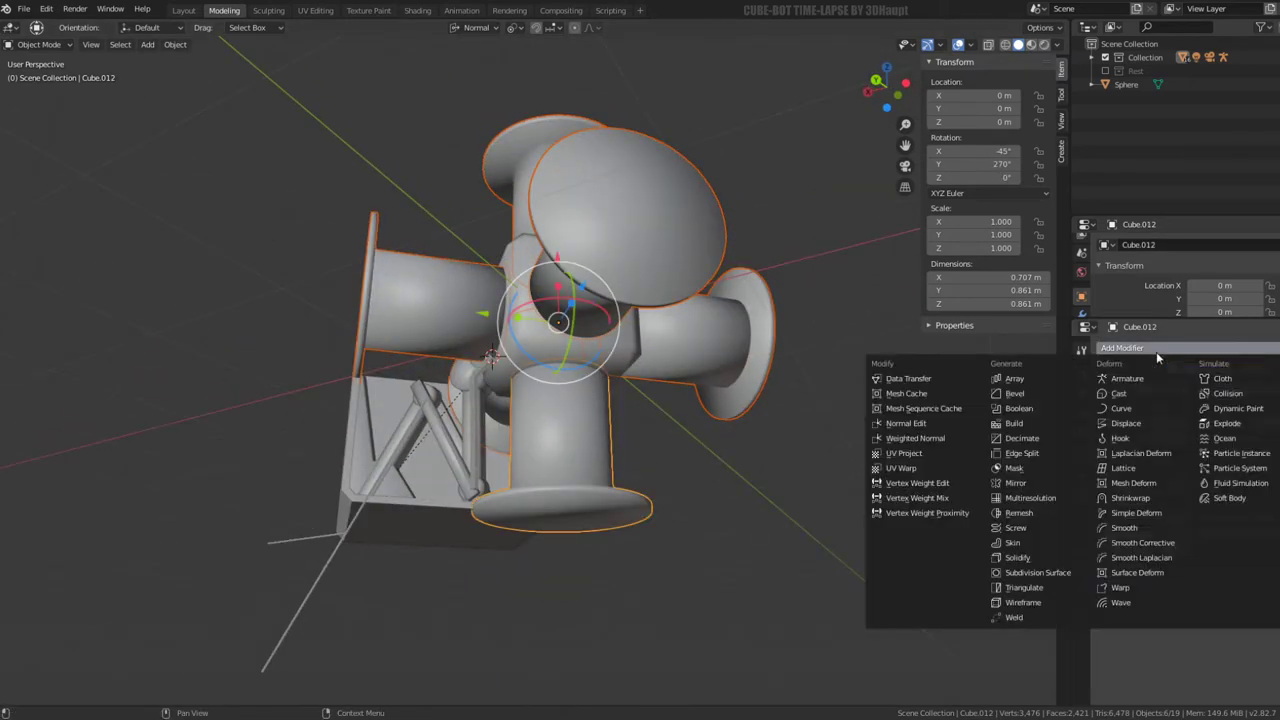
click(1032, 456)
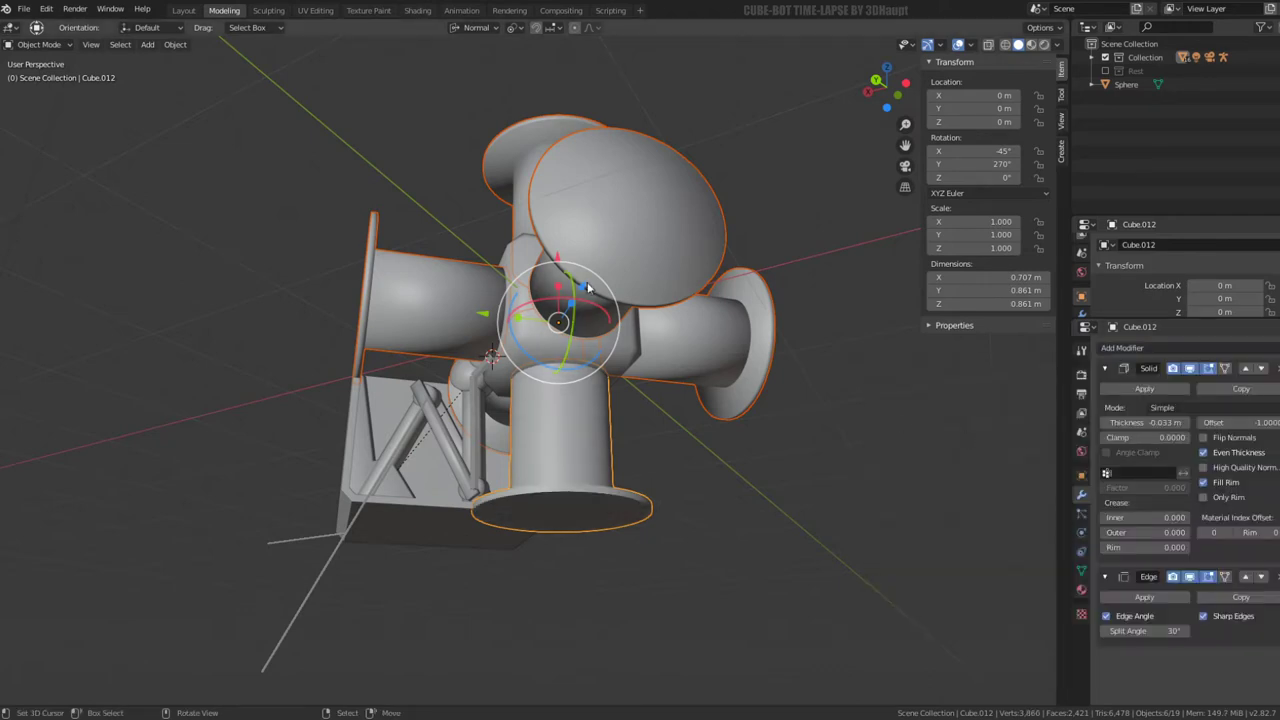
key(ctrl+l)
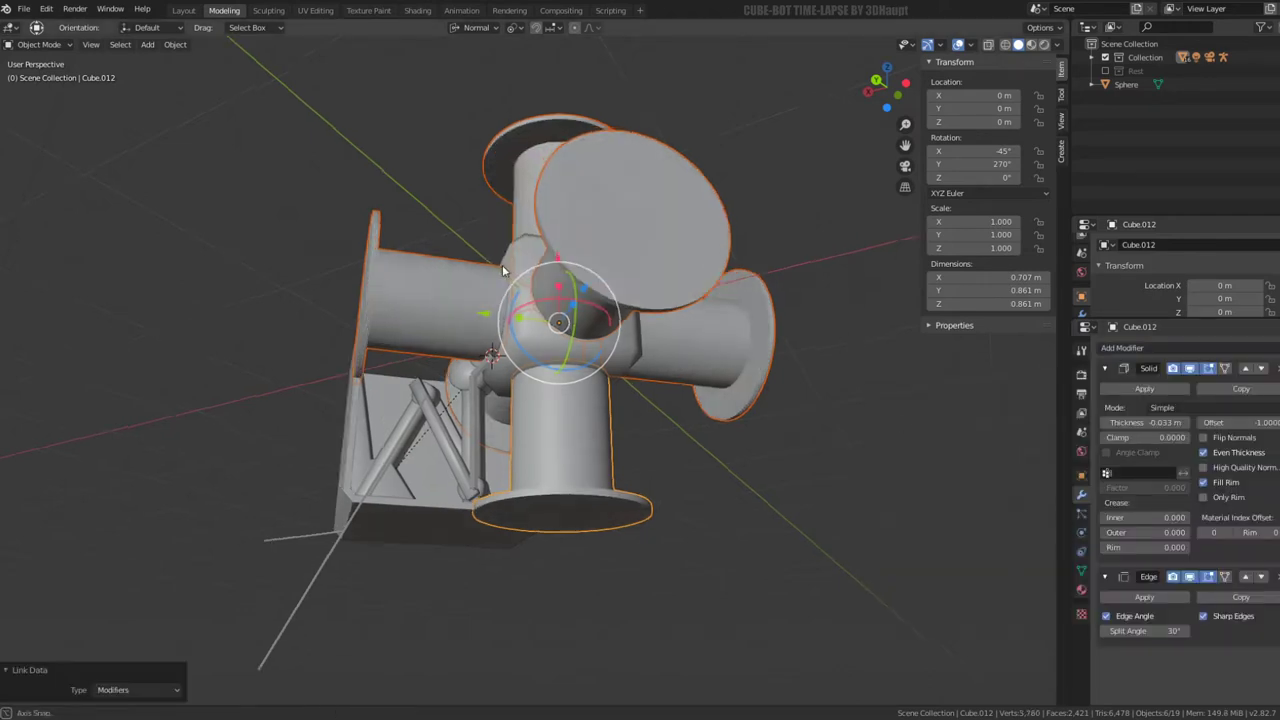
Add an Edge Split modifier to the central cube
click(1141, 348)
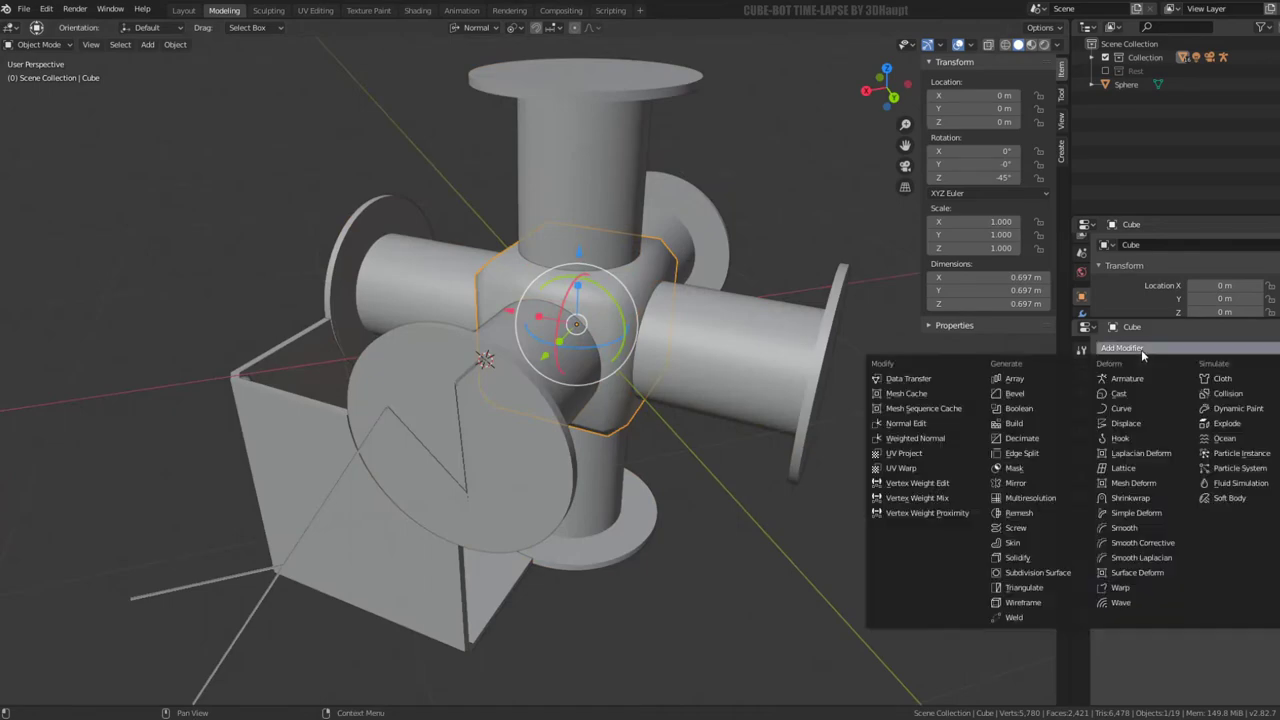
click(1059, 455)
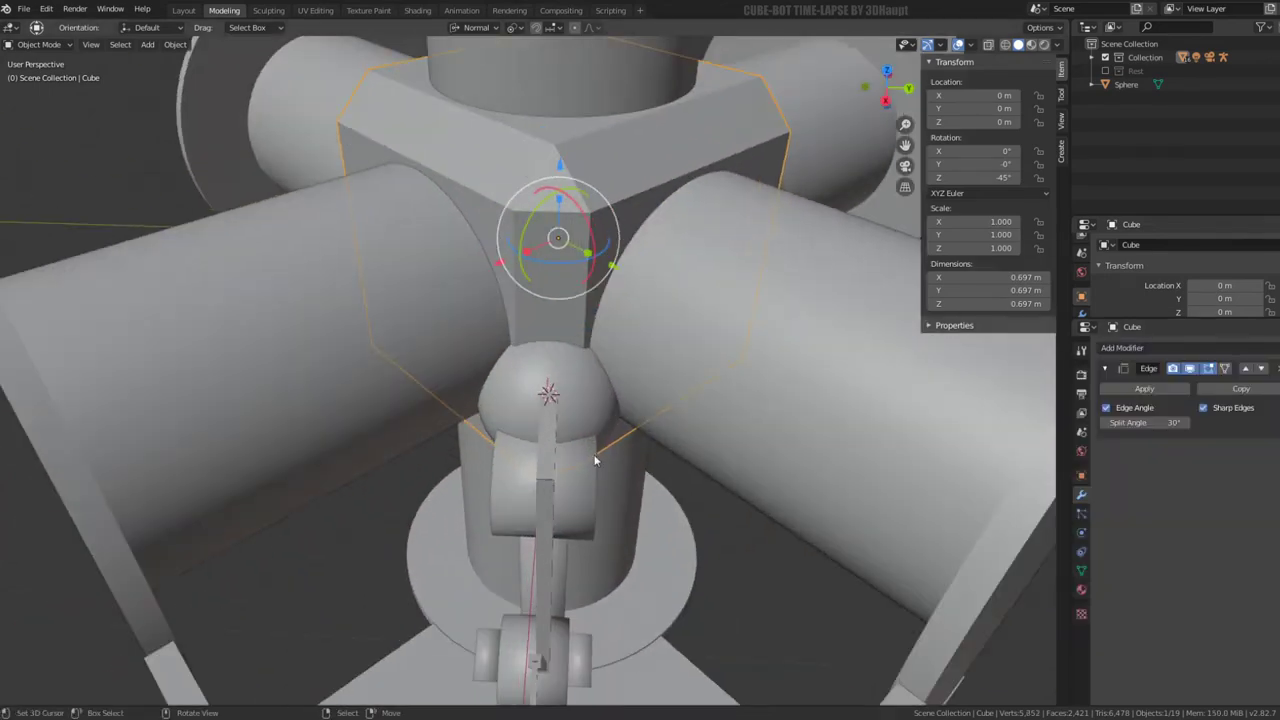
middle_drag(577, 494, 586, 427)
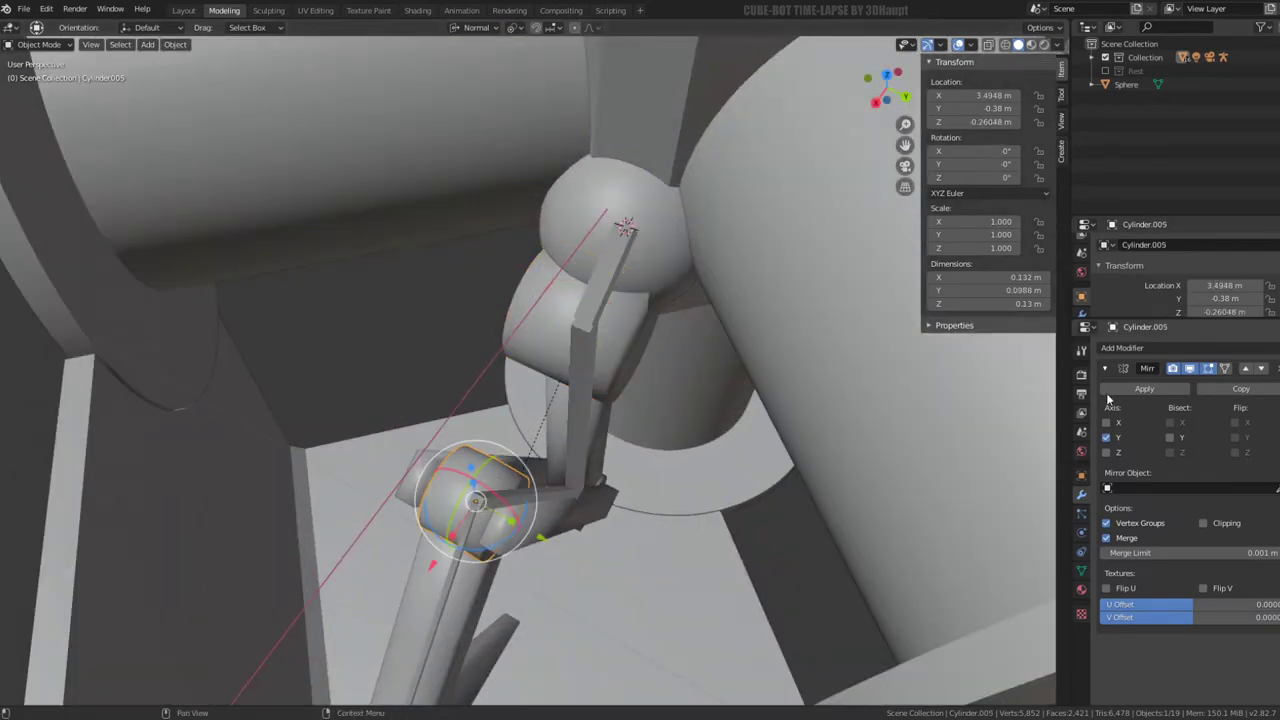
scroll(596, 401, down, 3)
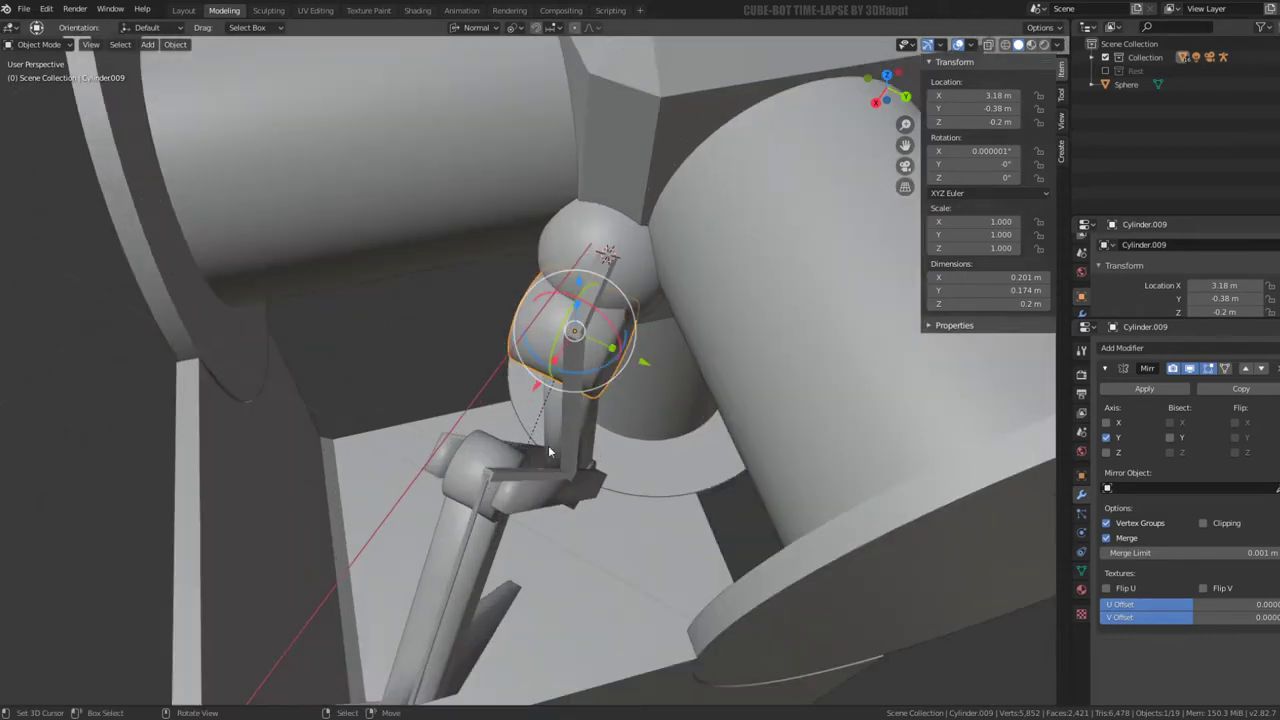
Select the leg cylinders, add Edge Split, and copy the modifiers across all selected leg pieces
click(567, 441)
click(568, 427)
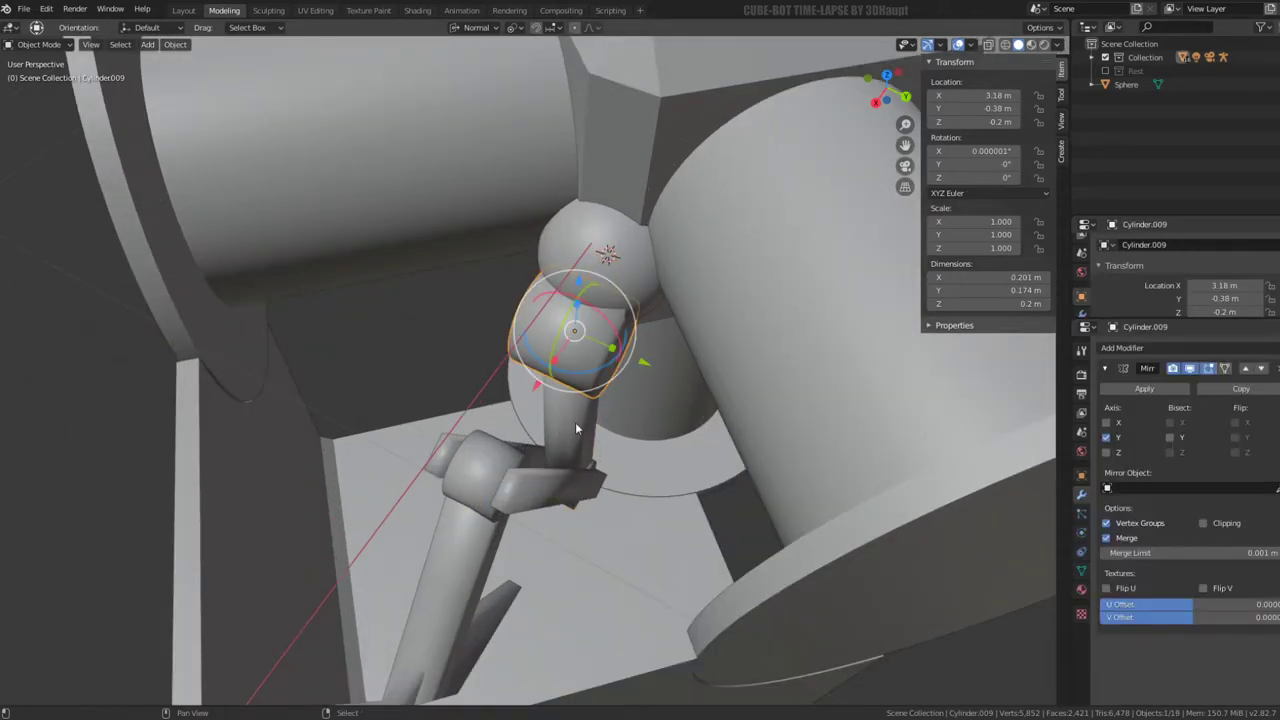
shift+click(567, 503)
mouse_move(481, 551)
middle_down()
mouse_move(477, 476)
mouse_move(333, 551)
middle_up()
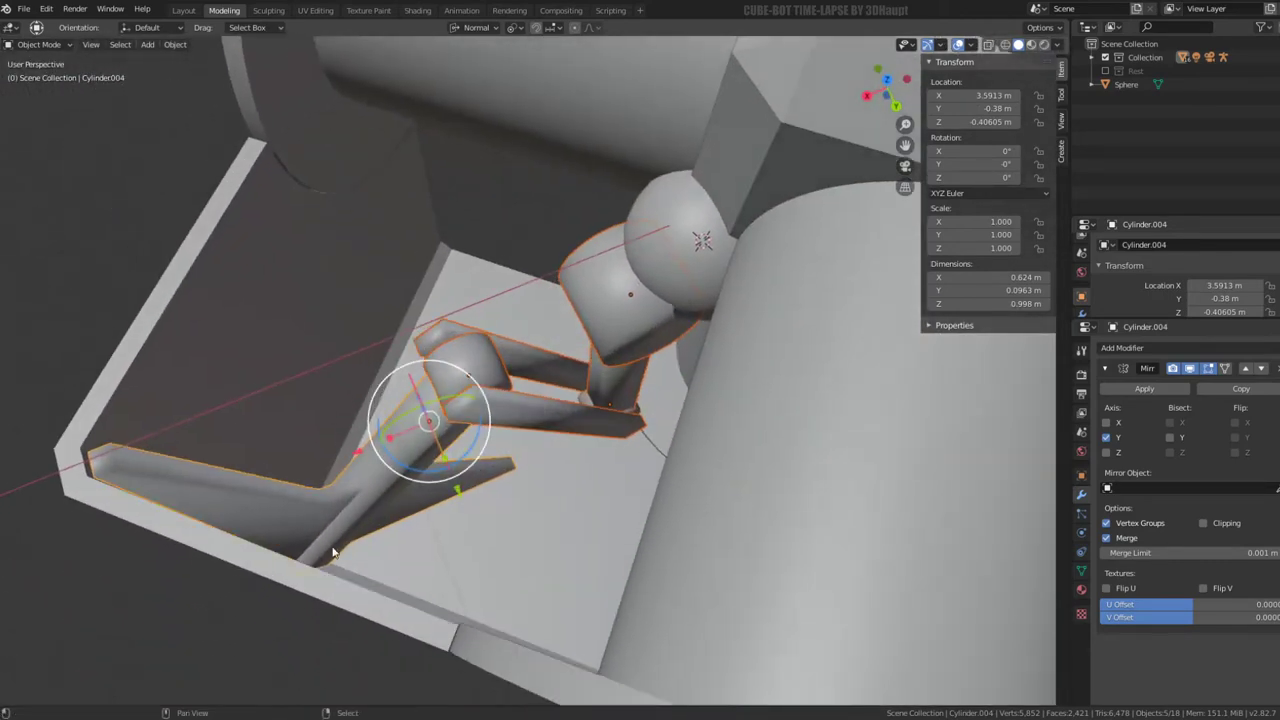
click(1152, 348)
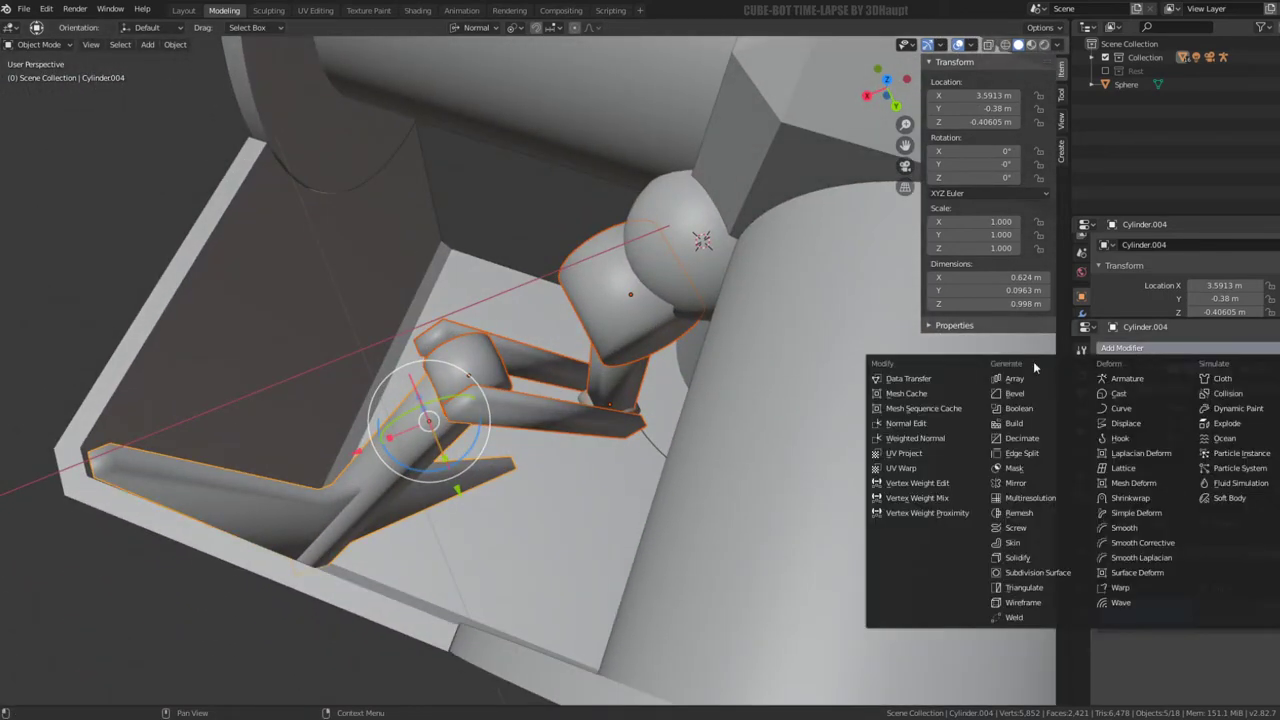
click(1021, 455)
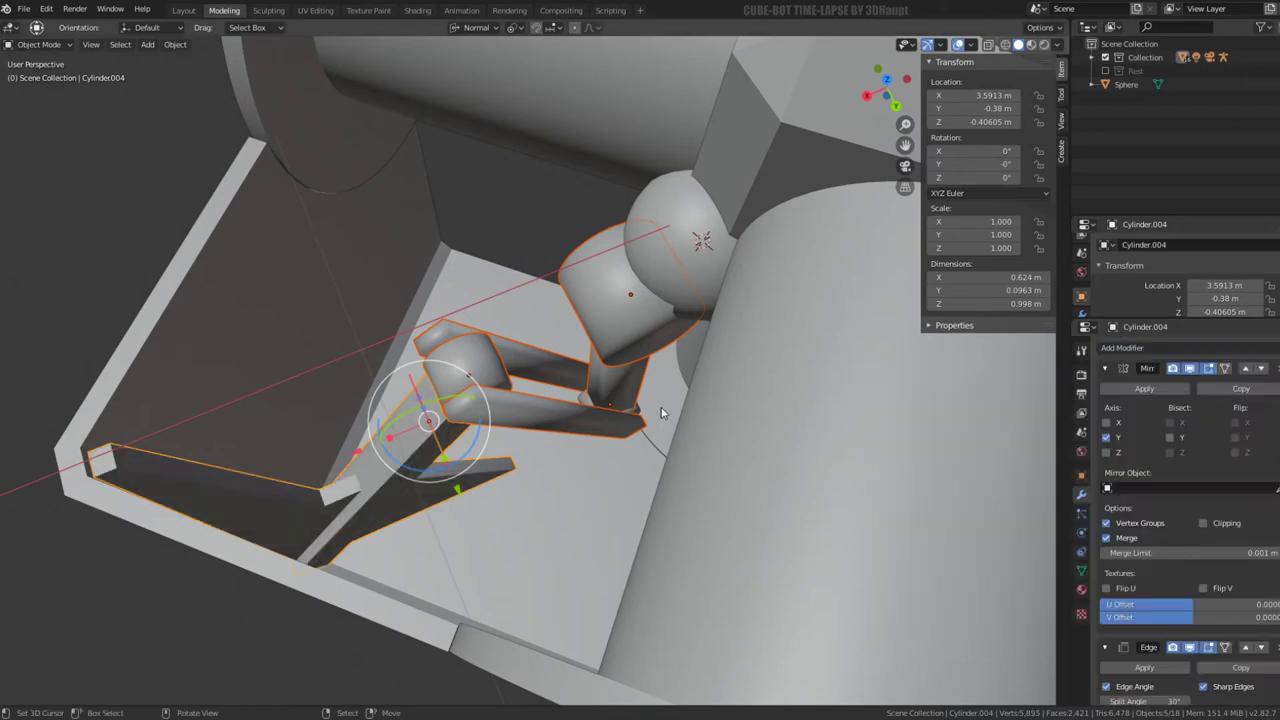
key(ctrl+l)
click(661, 408)
Select the hip sphere, frame it close up, and enter Edit Mode on it
mouse_move(661, 413)
middle_down()
mouse_move(604, 337)
mouse_move(587, 338)
middle_up()
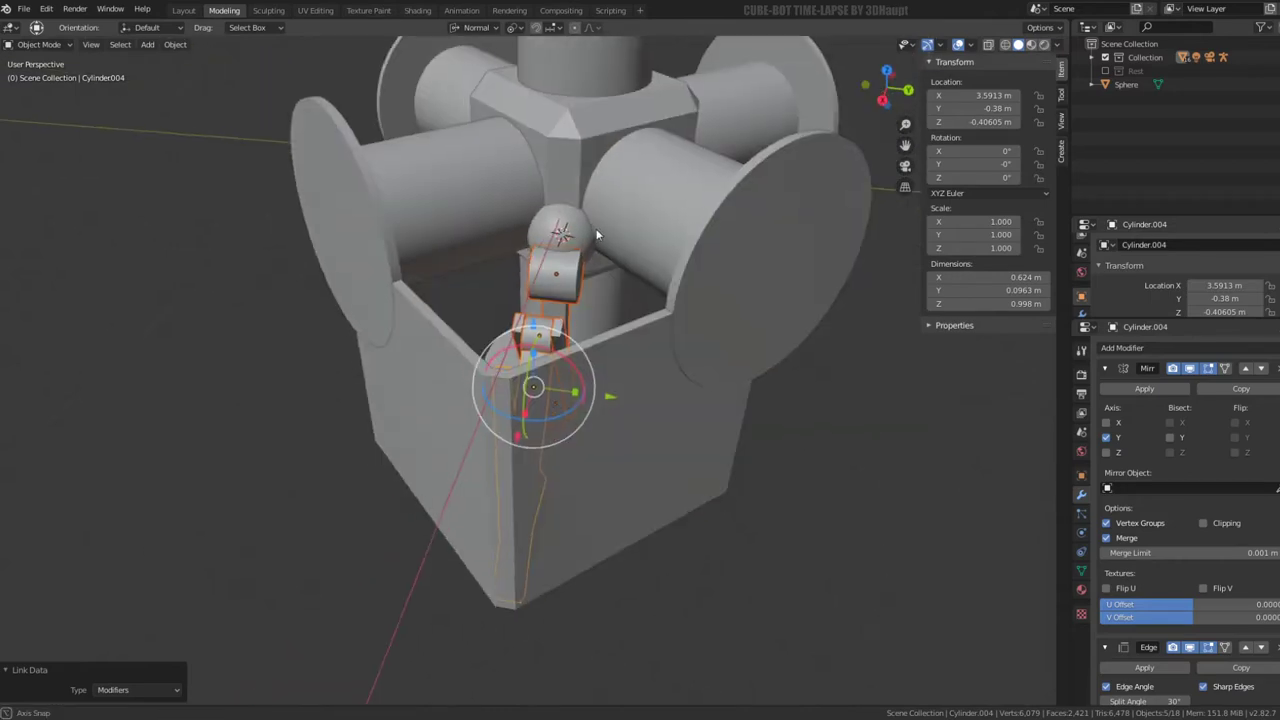
mouse_move(585, 243)
middle_down()
mouse_move(563, 368)
mouse_move(452, 209)
mouse_move(565, 326)
mouse_move(515, 244)
mouse_move(529, 328)
middle_up()
click(563, 368)
key(shift+space)
key(t)
key(Tab)
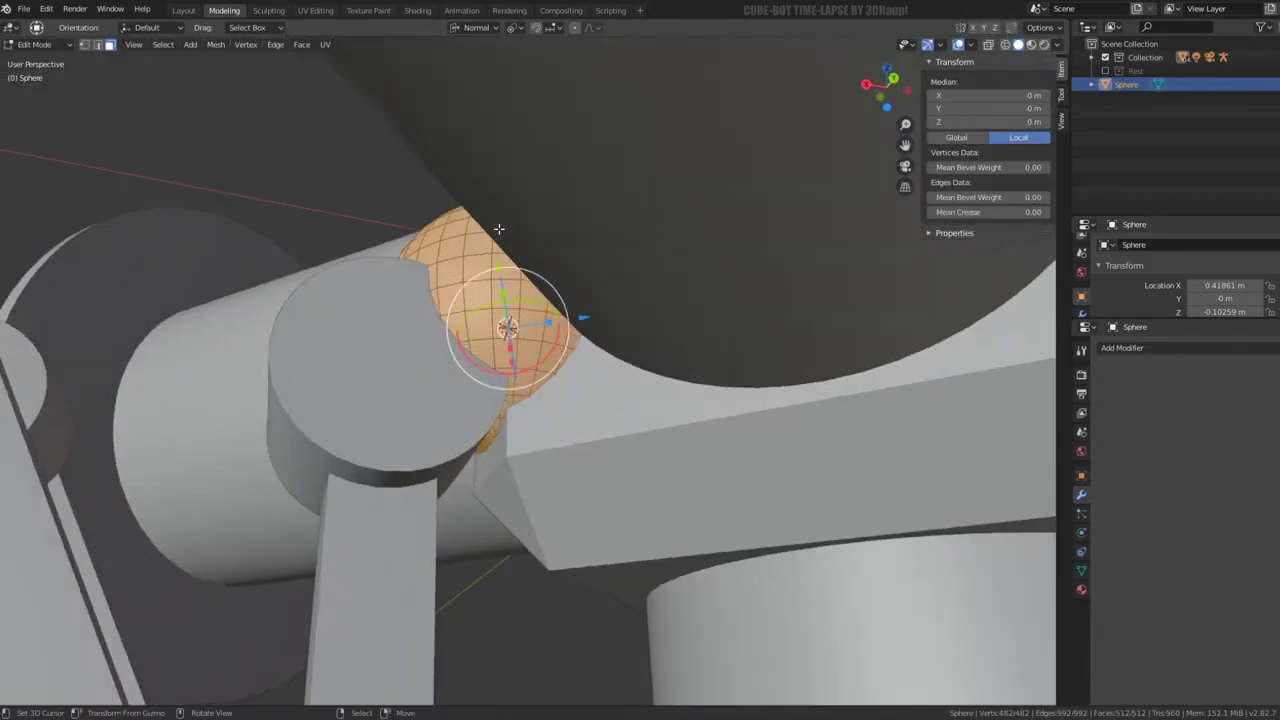
Enable Wireframe display for the hip sphere in its Object Properties Viewport Display settings
key(Tab)
scroll(529, 328, down, 3)
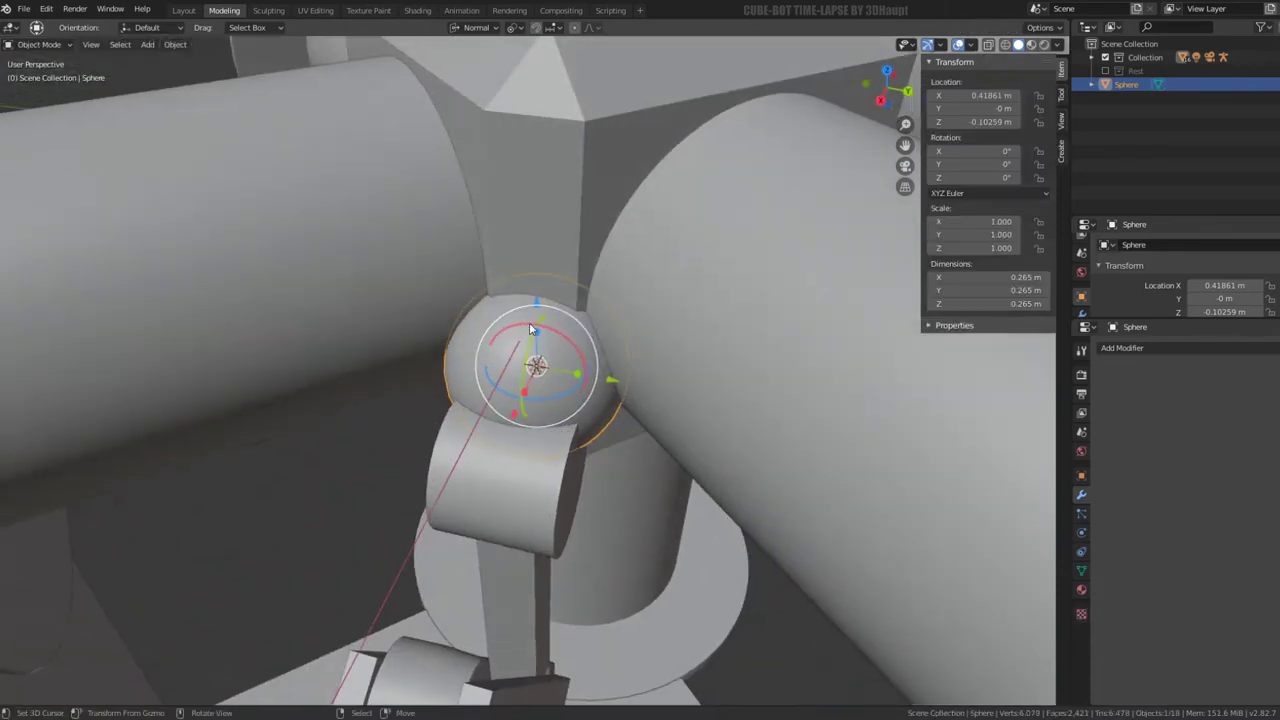
key(Tab)
key(Tab)
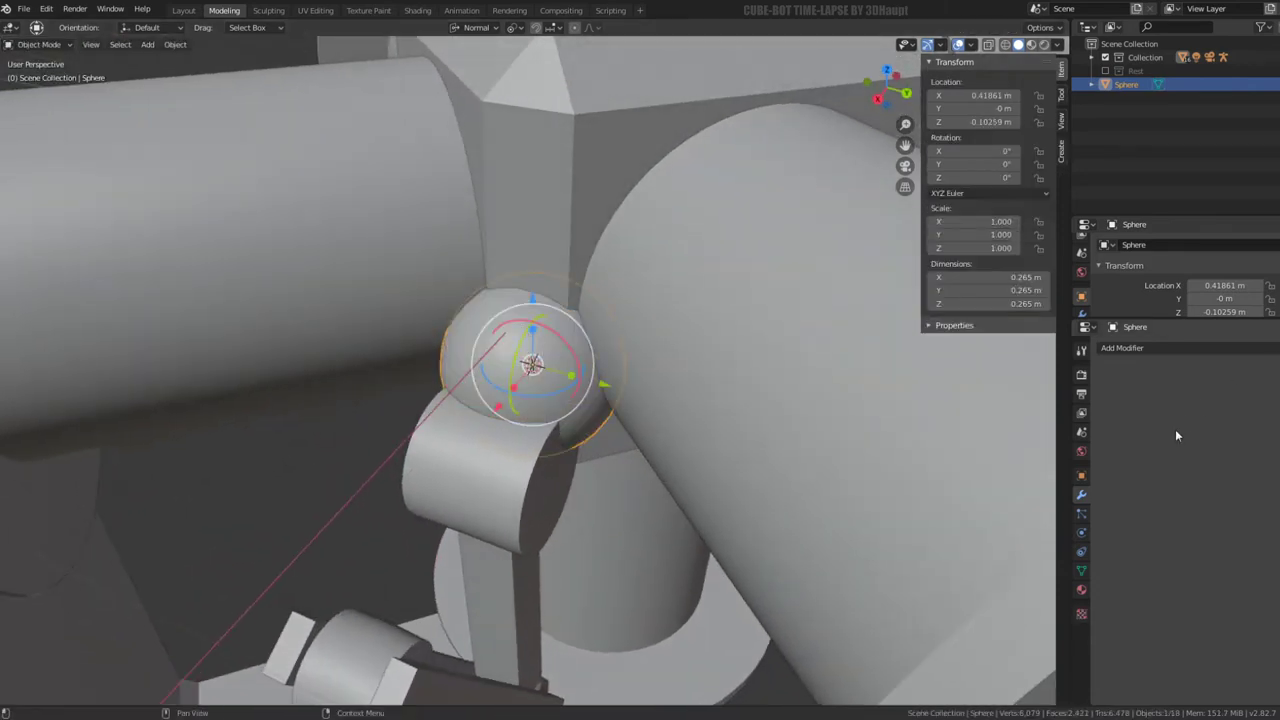
click(1082, 477)
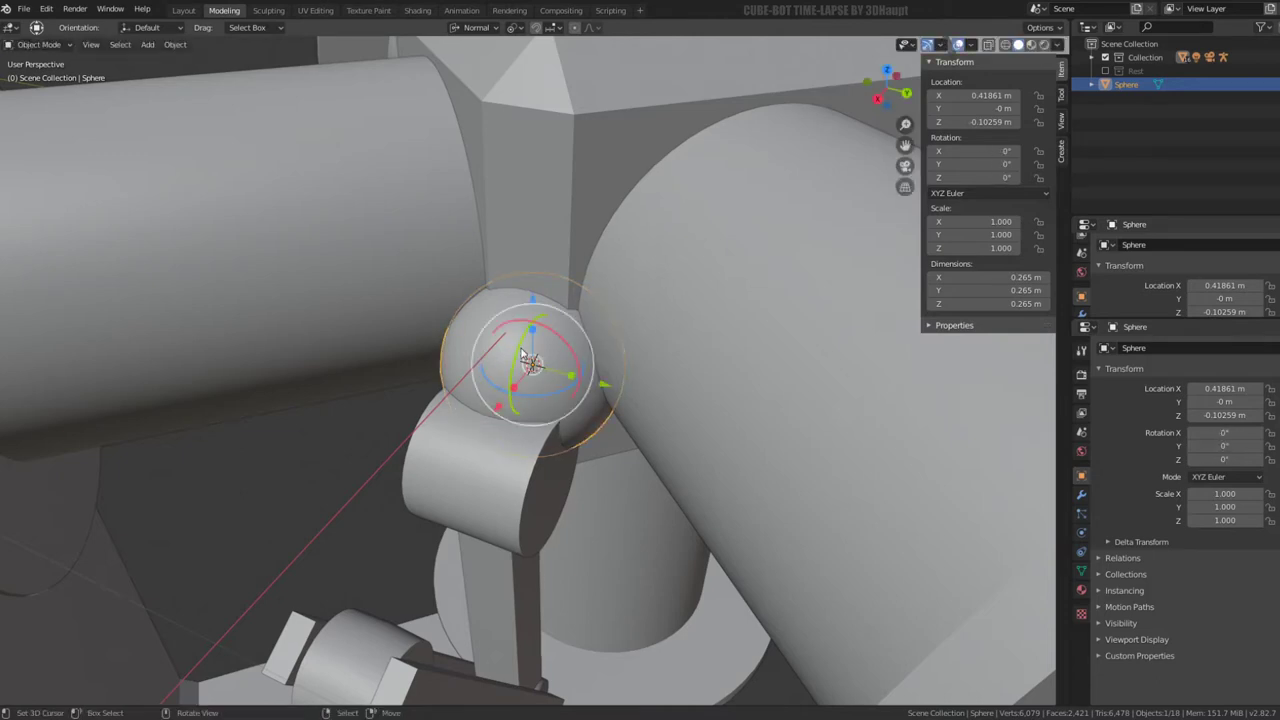
key(Tab)
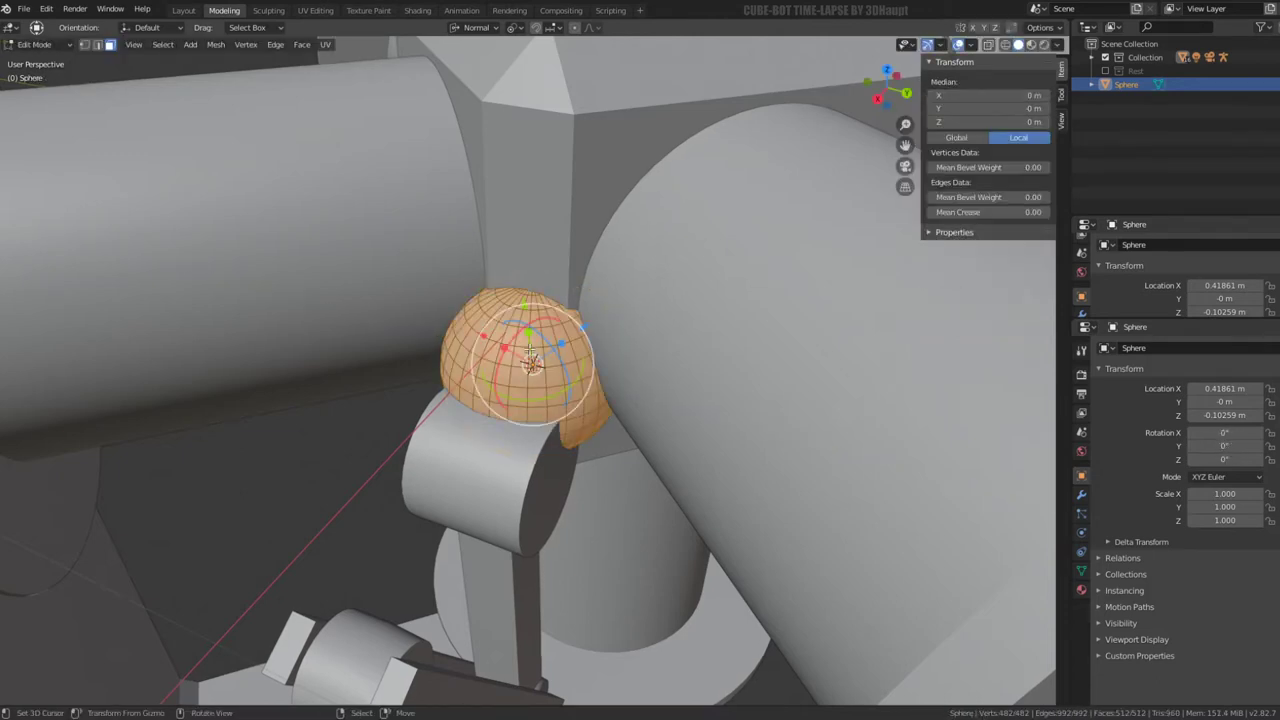
key(Tab)
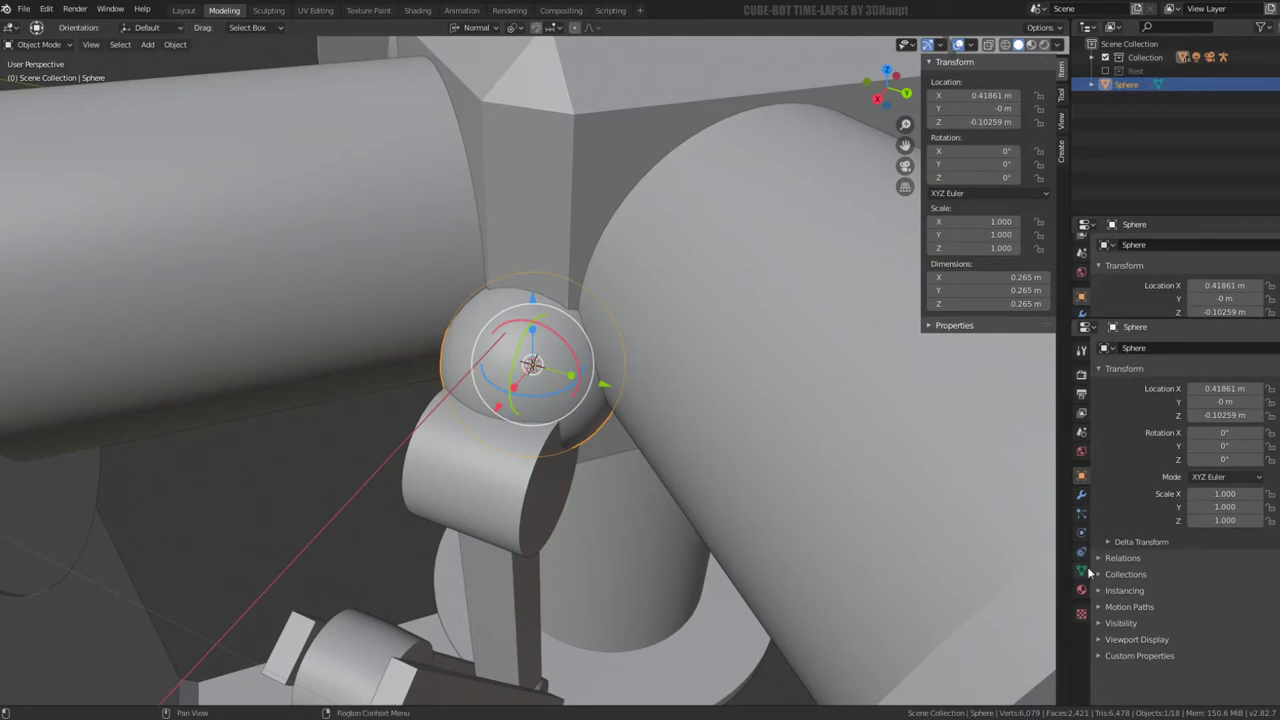
click(1112, 623)
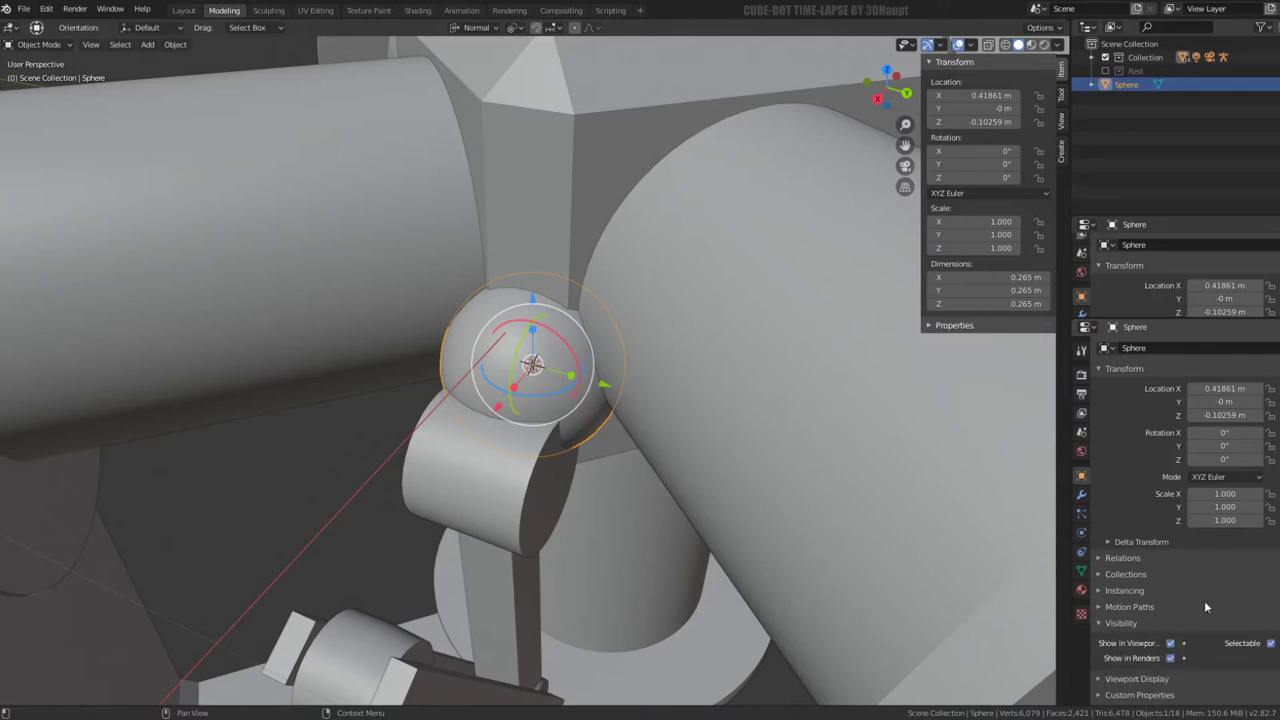
click(1108, 679)
scroll(1160, 603, down, 3)
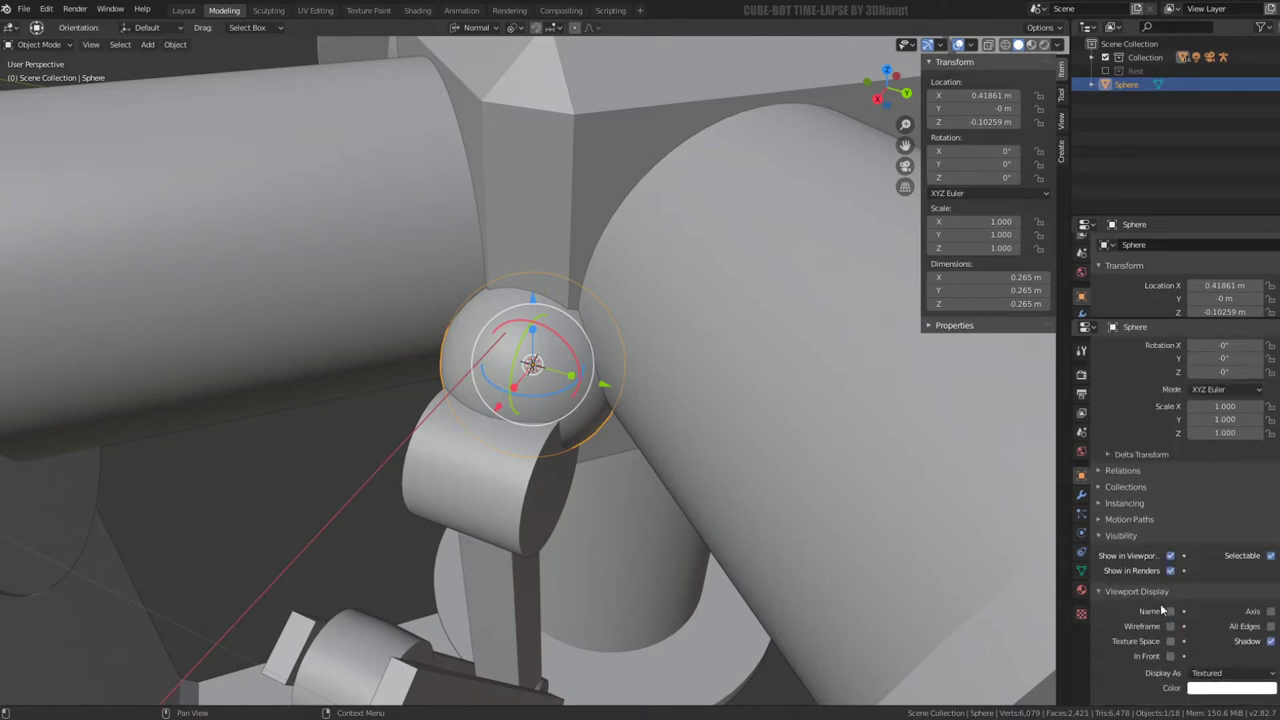
click(1171, 599)
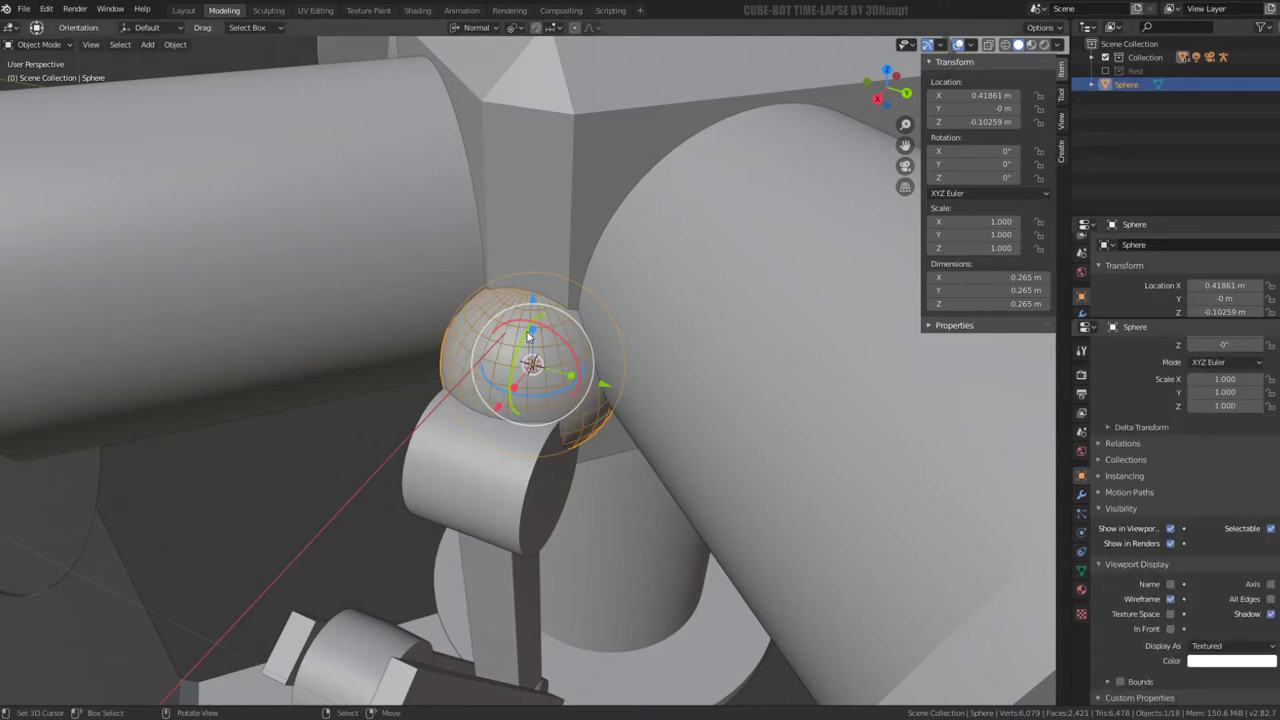
Rotate the hip sphere 125° about its Y axis
drag(528, 337, 495, 397)
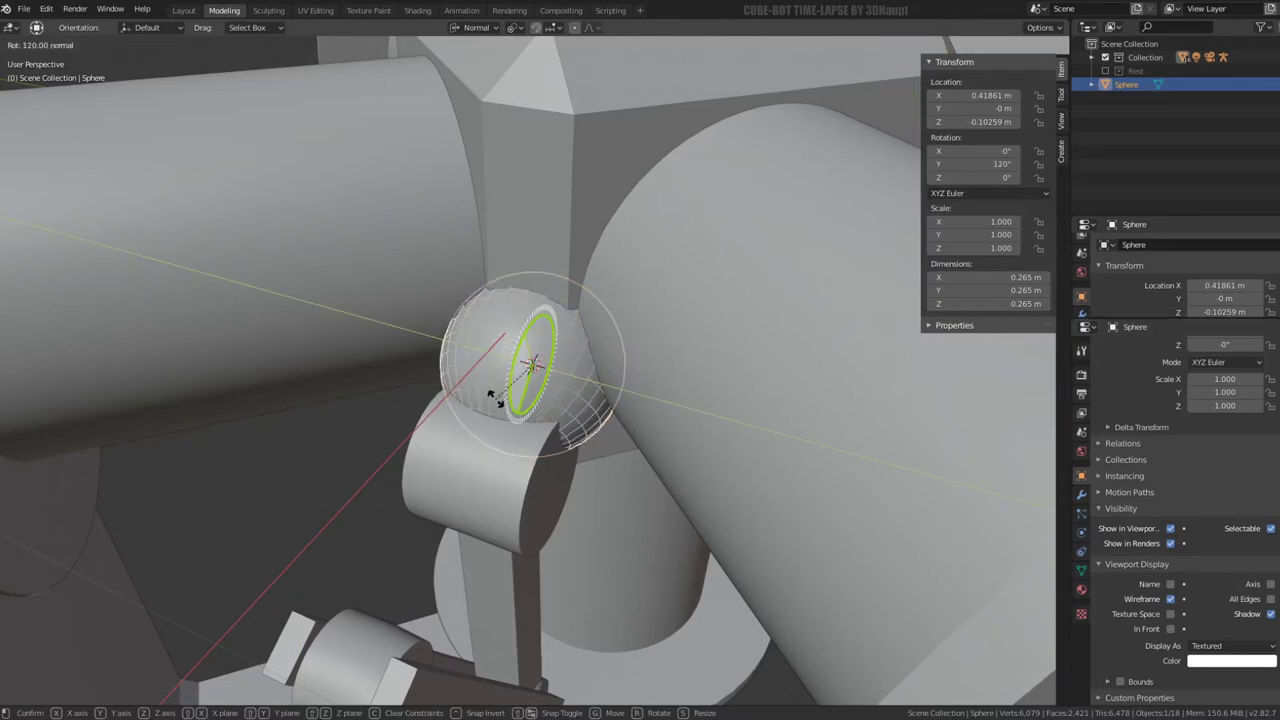
click(490, 405)
scroll(604, 379, up, 5)
mouse_move(604, 379)
middle_down()
mouse_move(560, 300)
mouse_move(560, 246)
mouse_move(634, 352)
mouse_move(682, 384)
mouse_move(587, 412)
mouse_move(598, 407)
middle_up()
scroll(598, 407, down, 5)
Extrude the joint cylinder's cap face slightly inward to recess it
key(Tab)
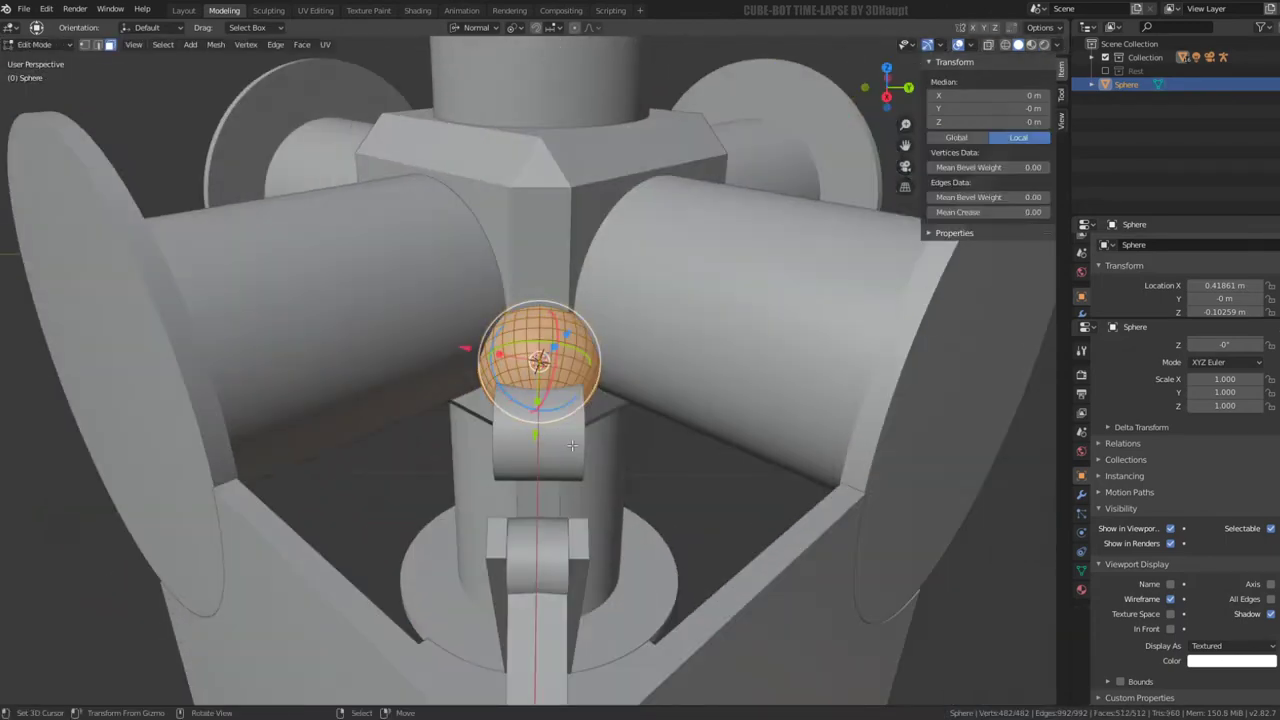
key(Tab)
click(582, 440)
key(Tab)
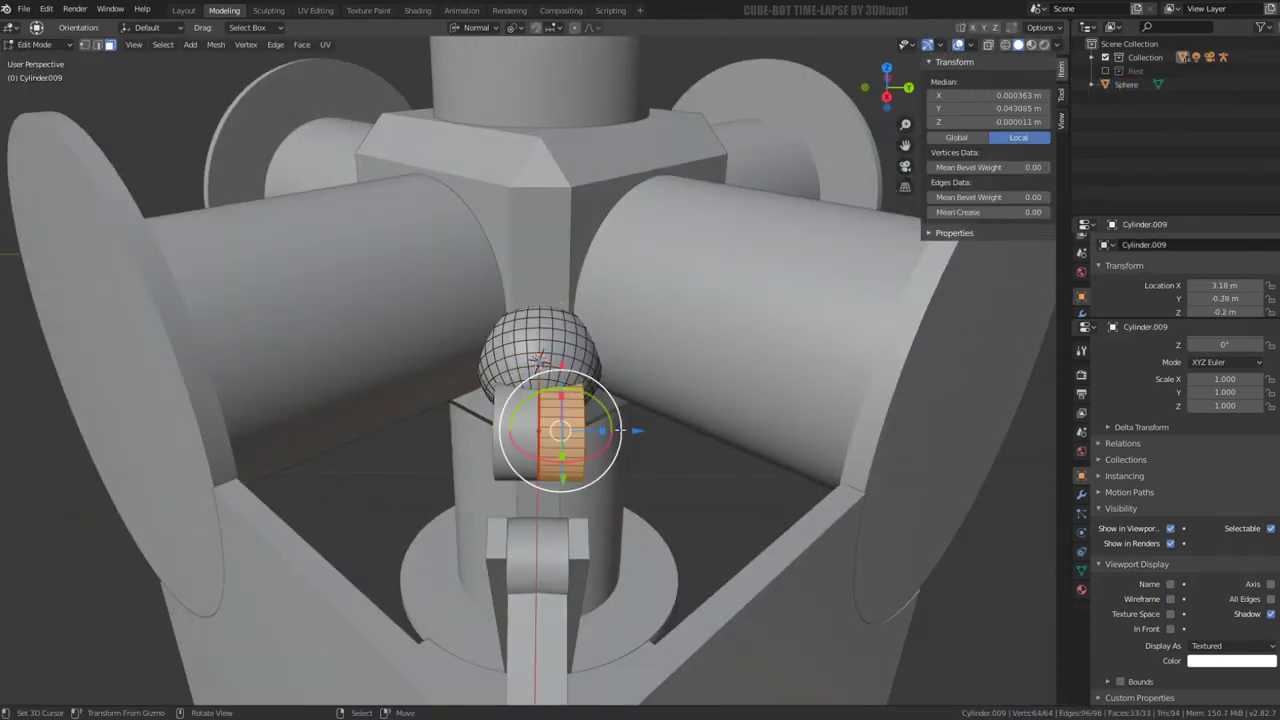
click(610, 430)
middle_drag(610, 430, 560, 445)
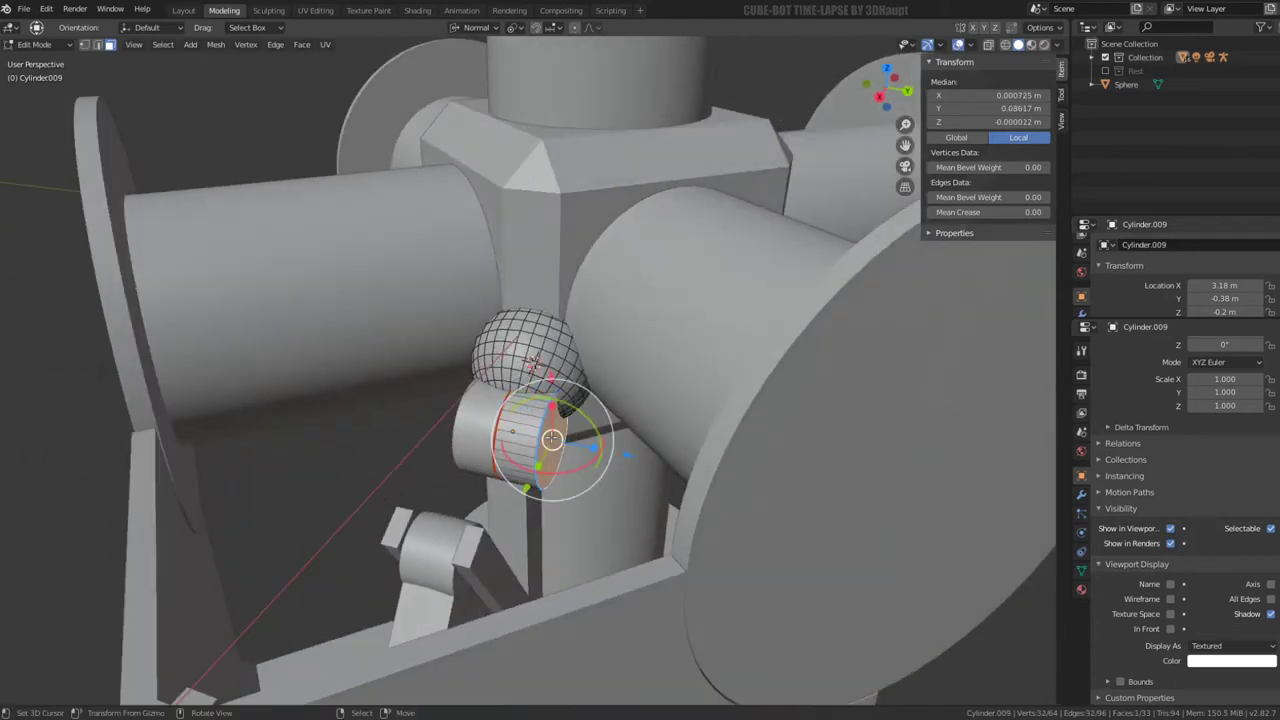
key(e)
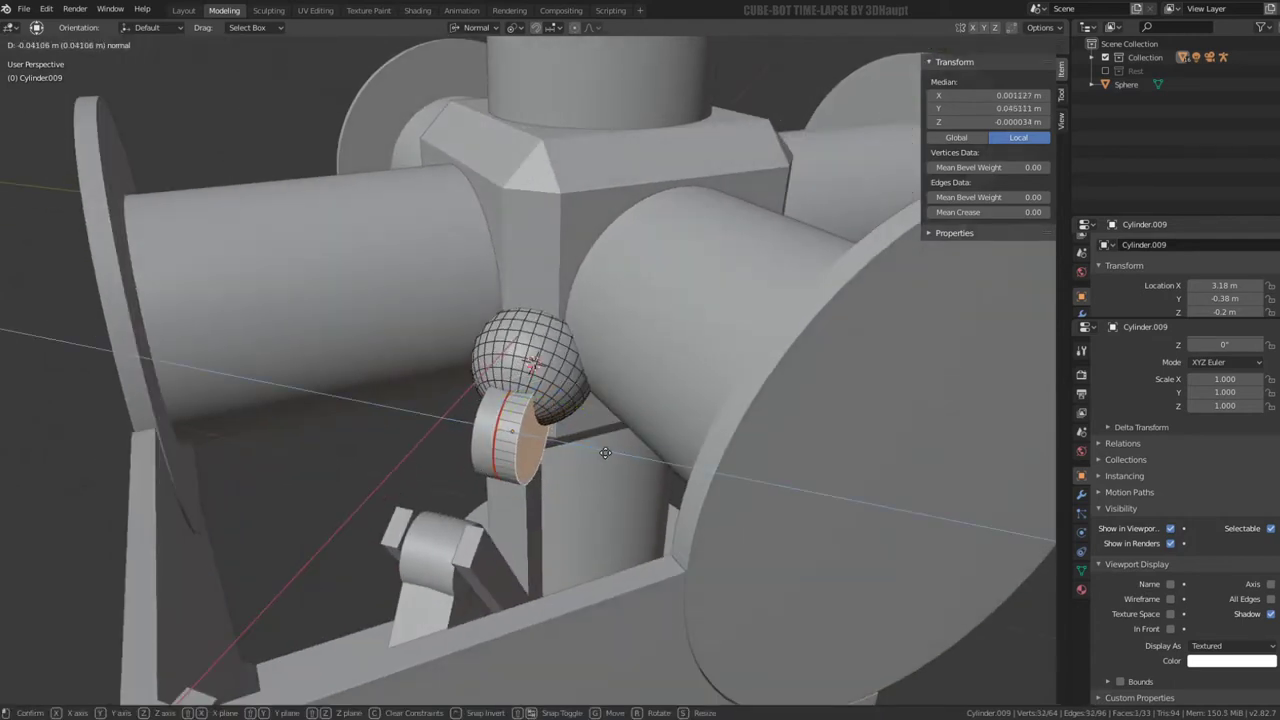
click(608, 453)
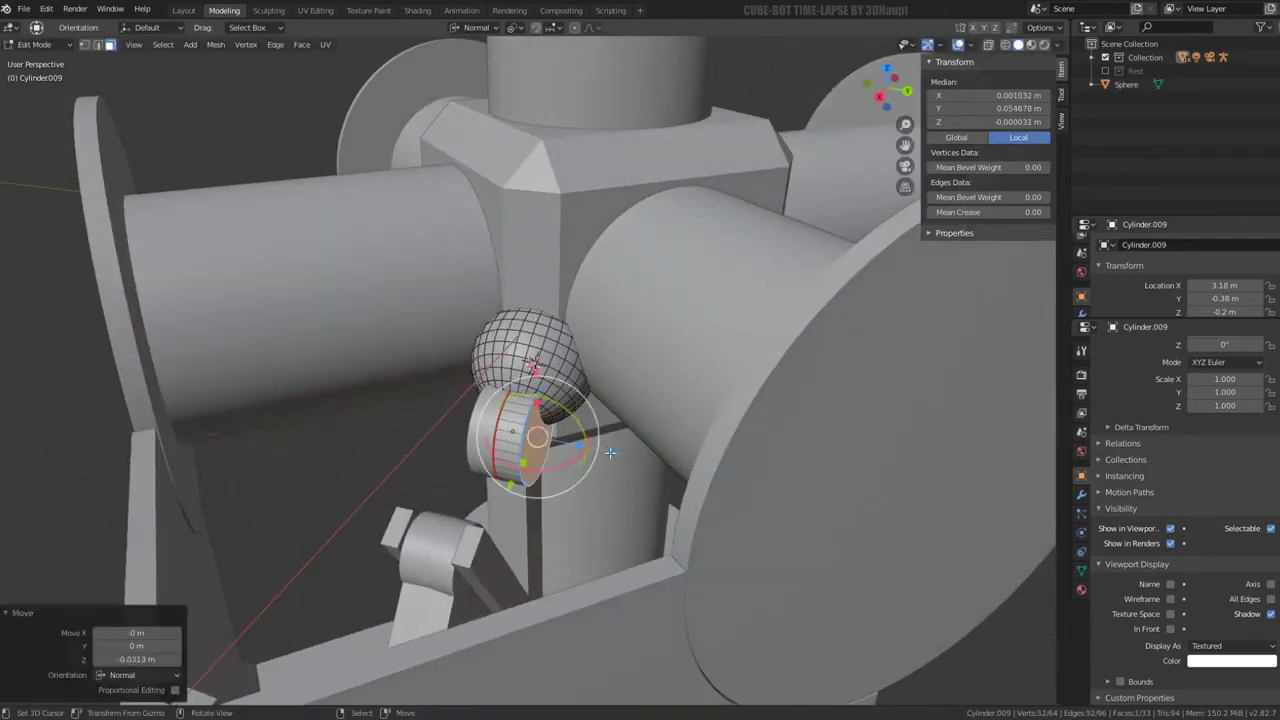
key(Tab)
mouse_move(608, 453)
middle_down()
mouse_move(560, 403)
mouse_move(568, 369)
middle_up()
Select the hip sphere and scale it down to 0.760
scroll(570, 385, down, 3)
scroll(563, 396, up, 5)
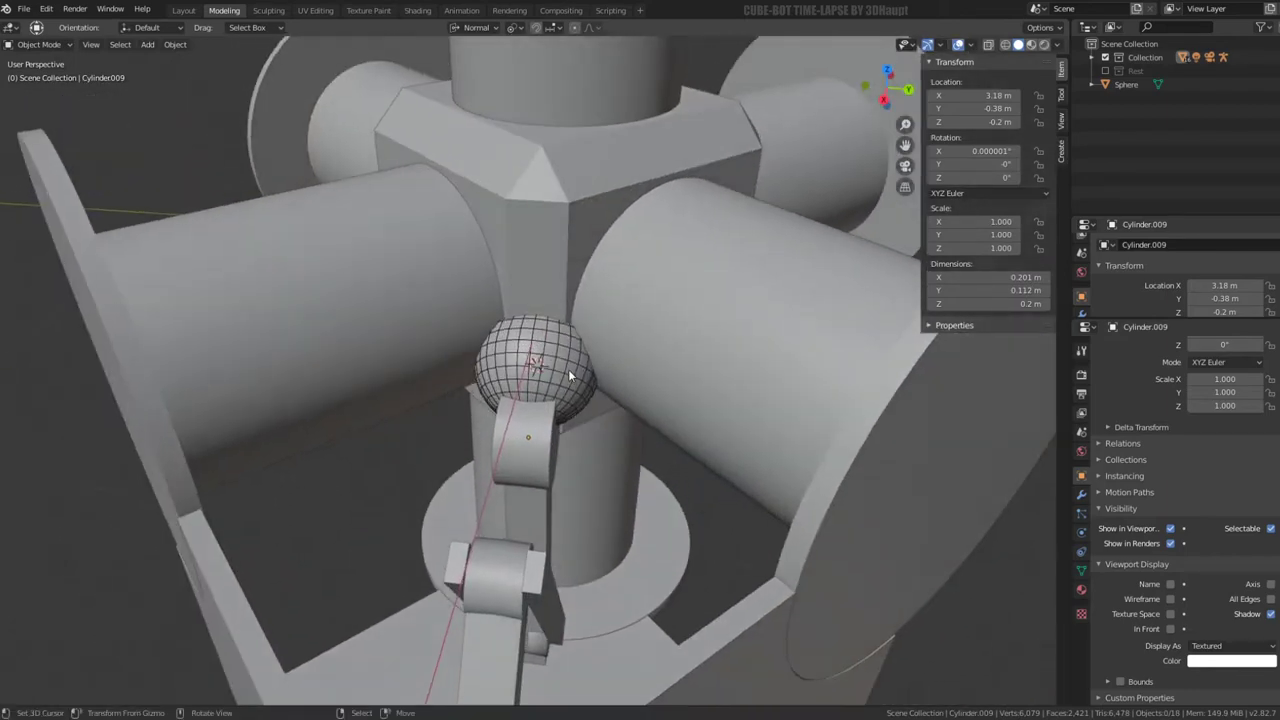
click(568, 369)
key(s)
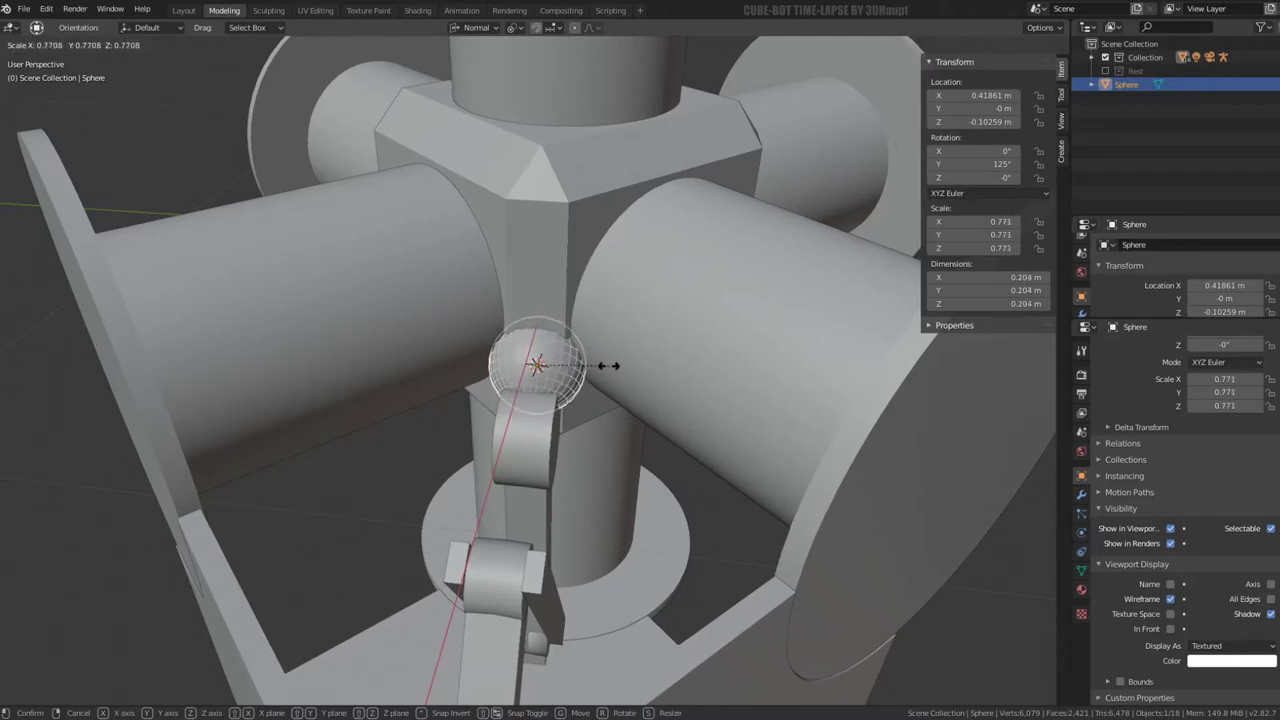
click(600, 366)
scroll(600, 366, up, 3)
scroll(590, 365, up, 2)
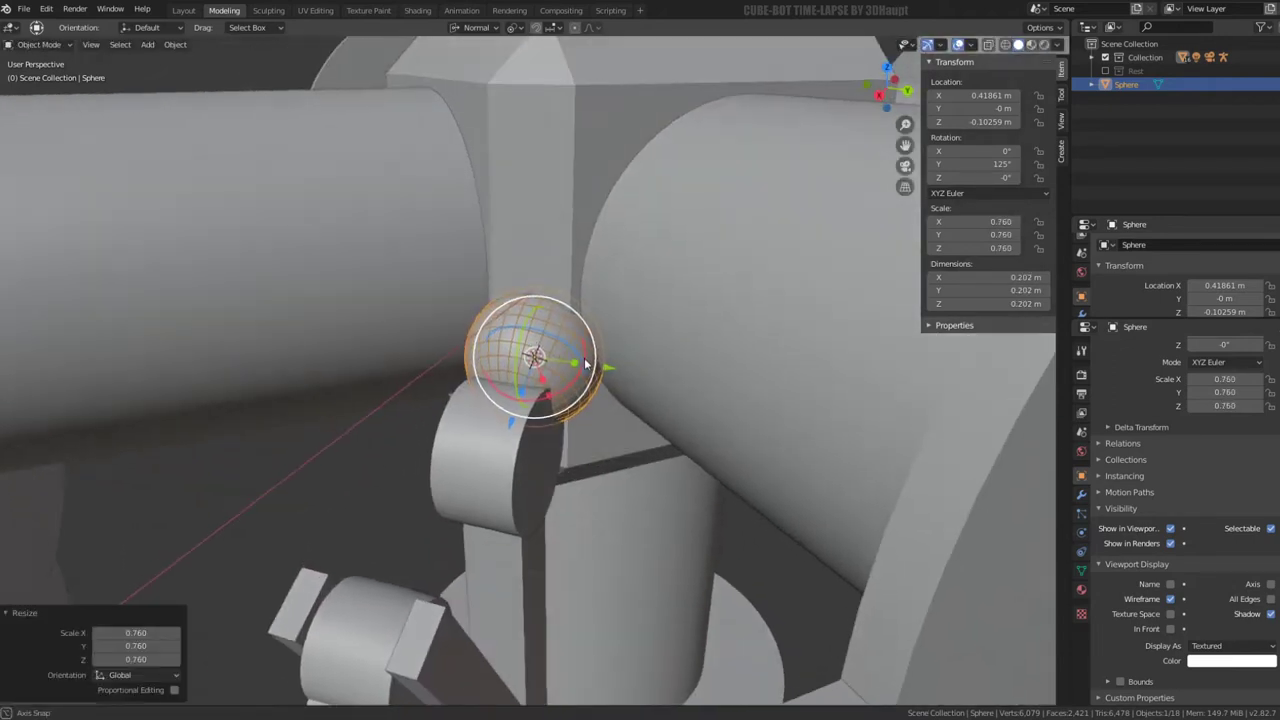
middle_drag(586, 364, 628, 372)
Rescale the sphere to 0.756, then enlarge it by 1.1 to reach 0.831 and enter Edit Mode
key(s)
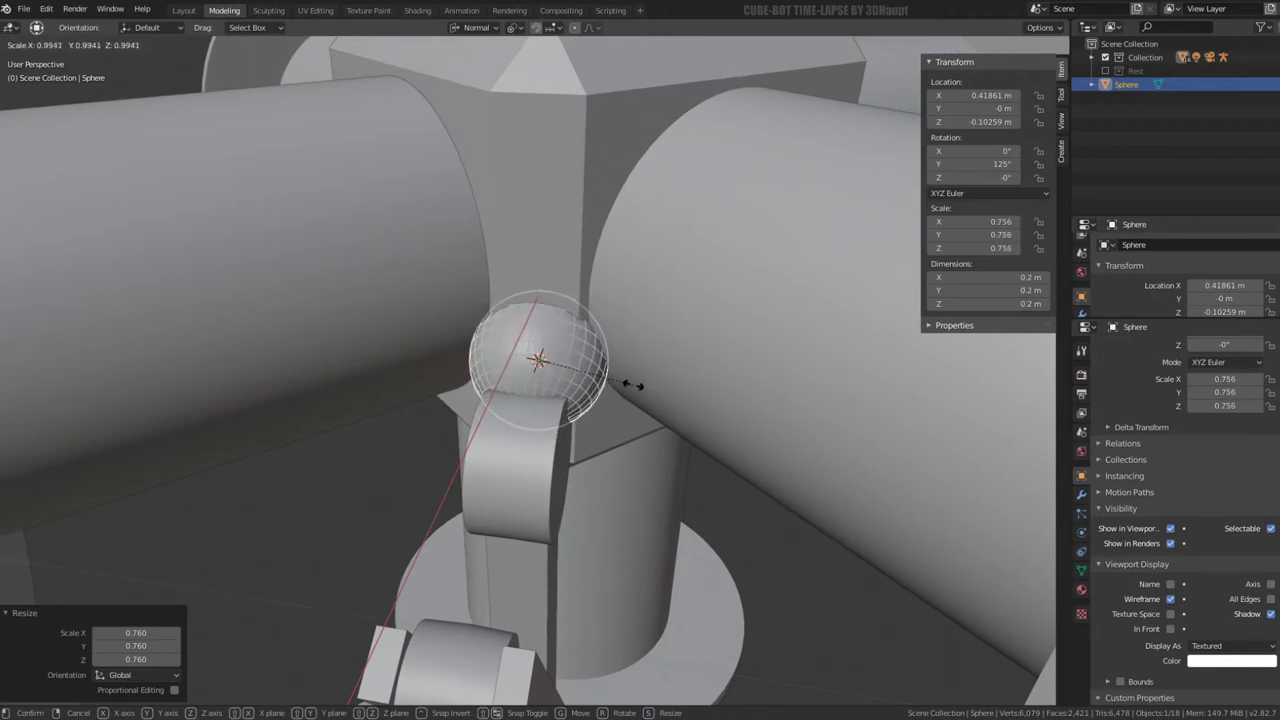
click(630, 382)
mouse_move(630, 382)
middle_down()
mouse_move(518, 285)
mouse_move(490, 304)
mouse_move(505, 302)
mouse_move(507, 263)
mouse_move(541, 438)
mouse_move(519, 426)
middle_up()
text(s1.1)
key(Return)
scroll(476, 358, up, 5)
scroll(476, 358, down, 5)
key(Tab)
In edge select mode, select several face rings near the top of the hip sphere
middle_drag(596, 377, 585, 350)
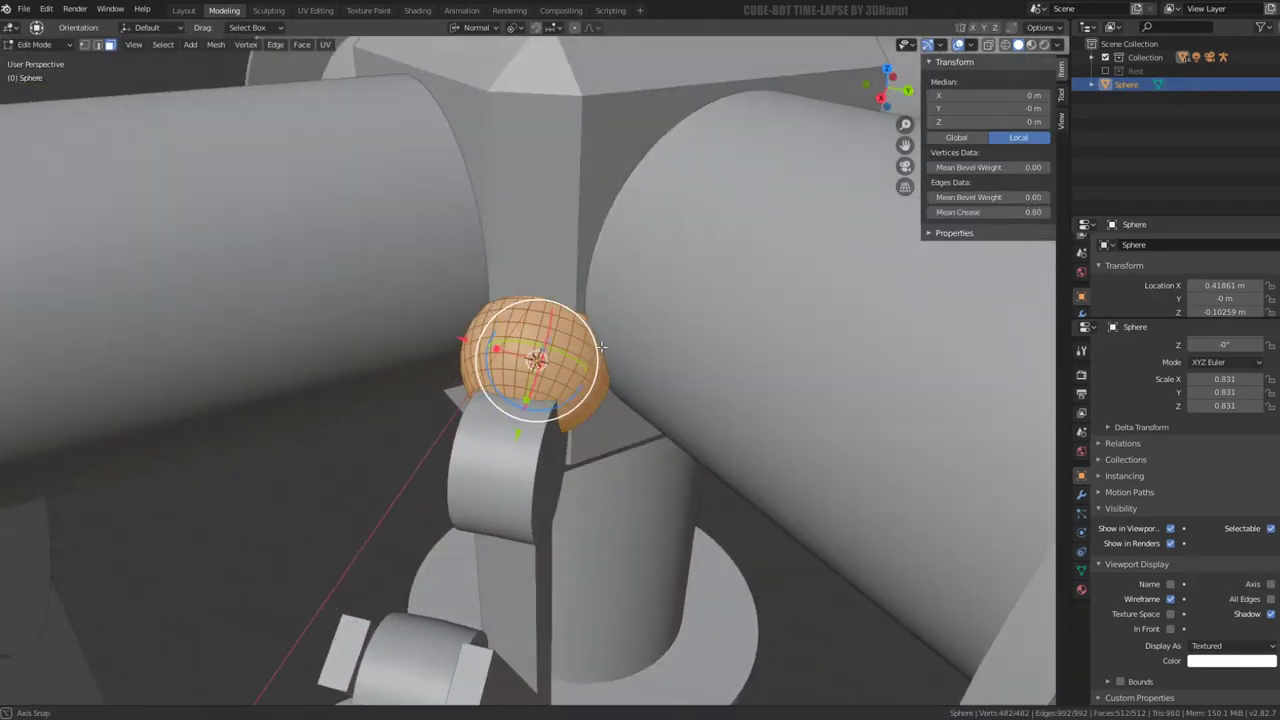
key(2)
ctrl+alt+click(590, 338)
ctrl+alt+click(578, 330)
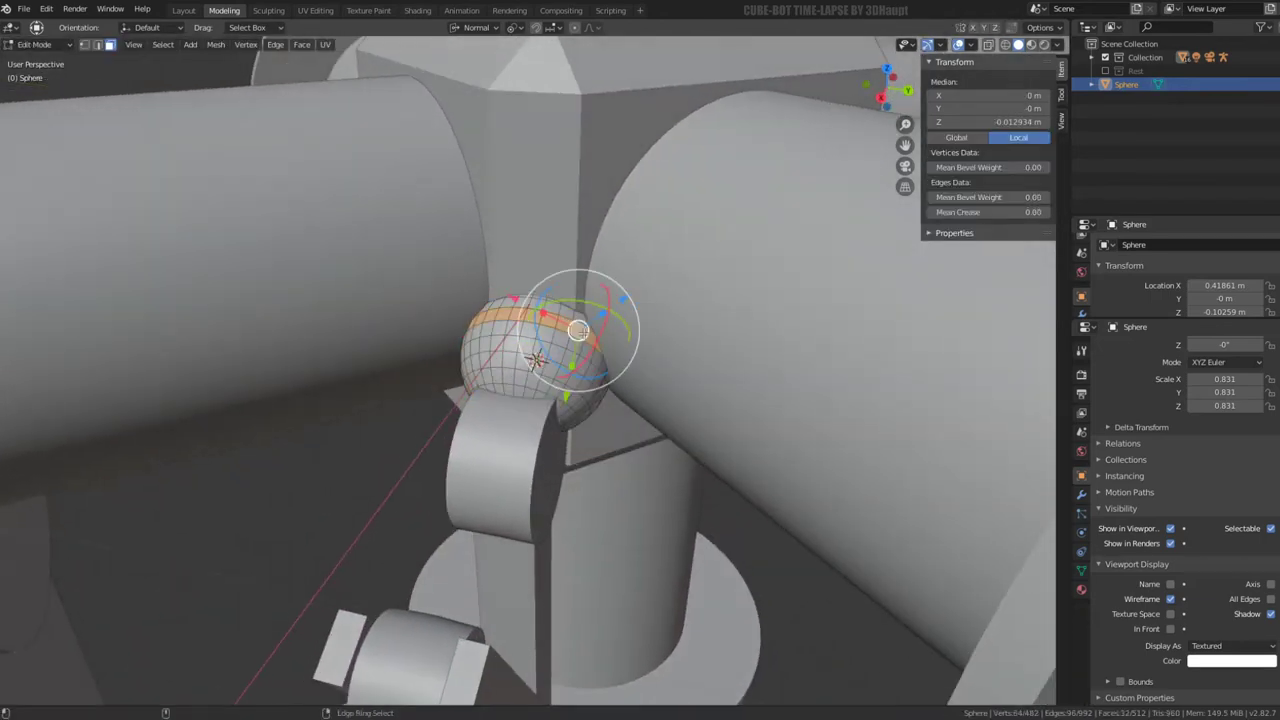
ctrl+alt+shift+click(582, 325)
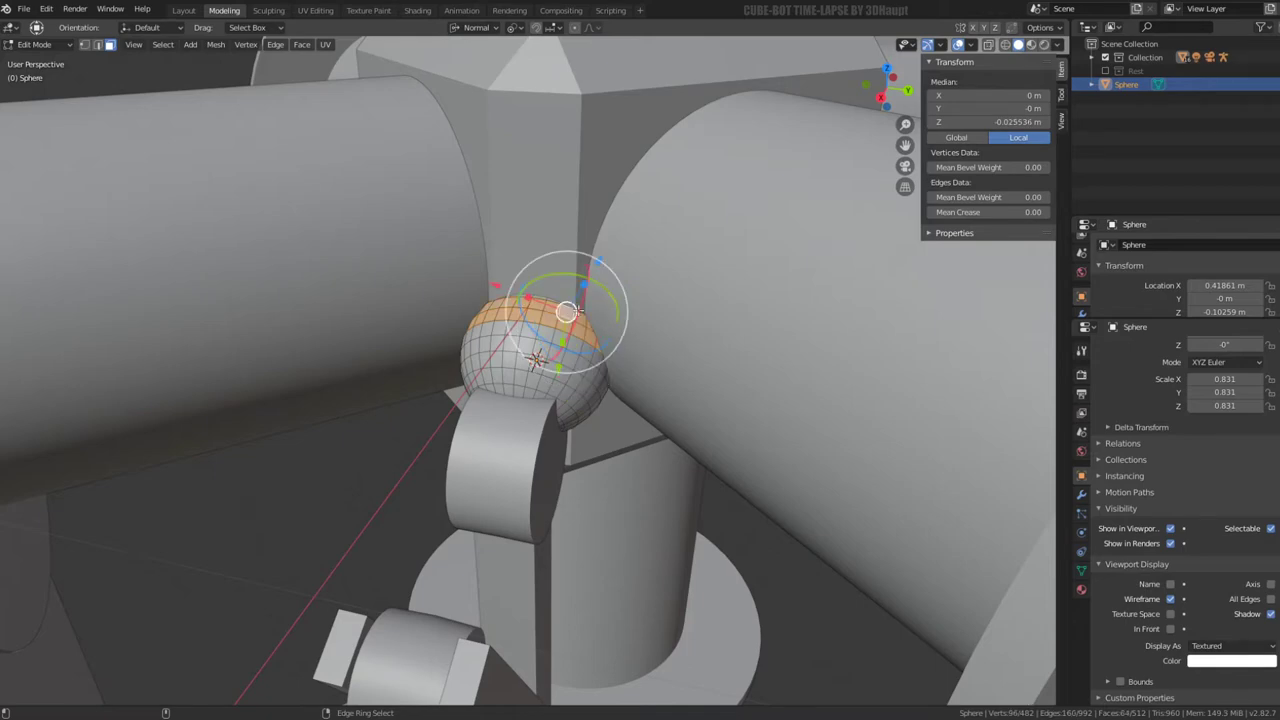
middle_drag(583, 326, 585, 332)
ctrl+alt+shift+click(550, 324)
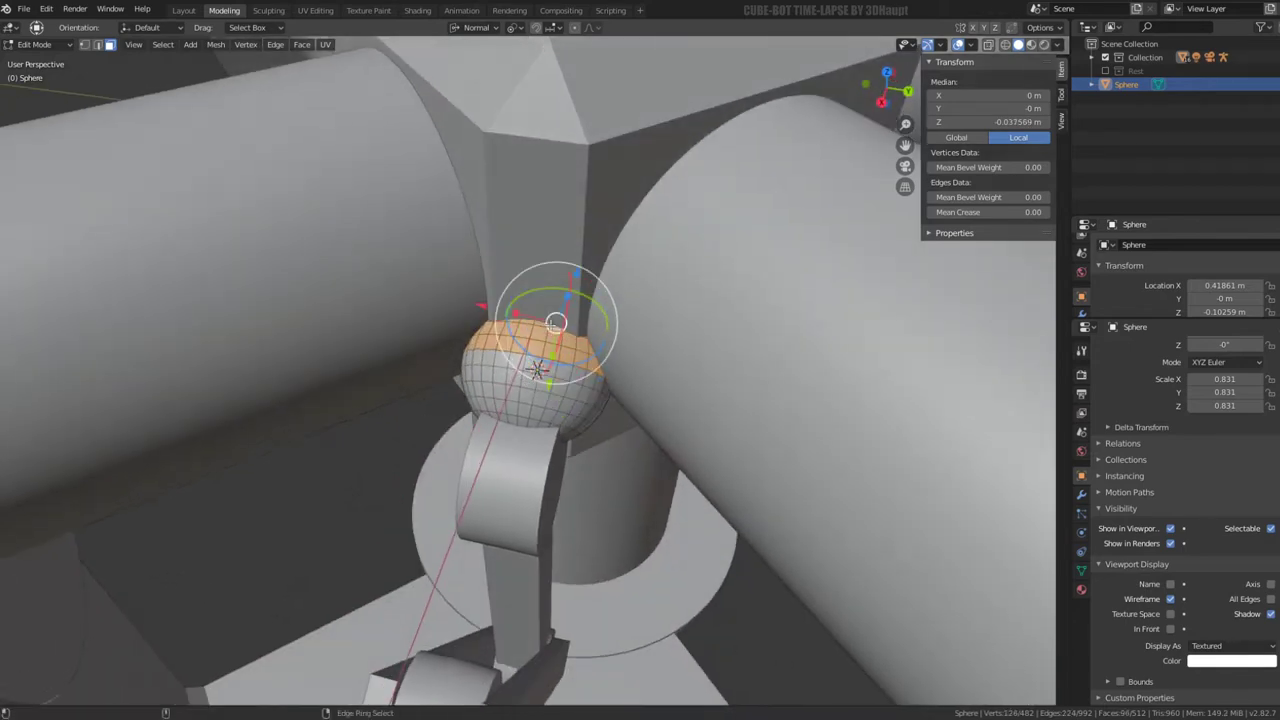
ctrl+alt+shift+click(573, 376)
middle_drag(573, 376, 590, 390)
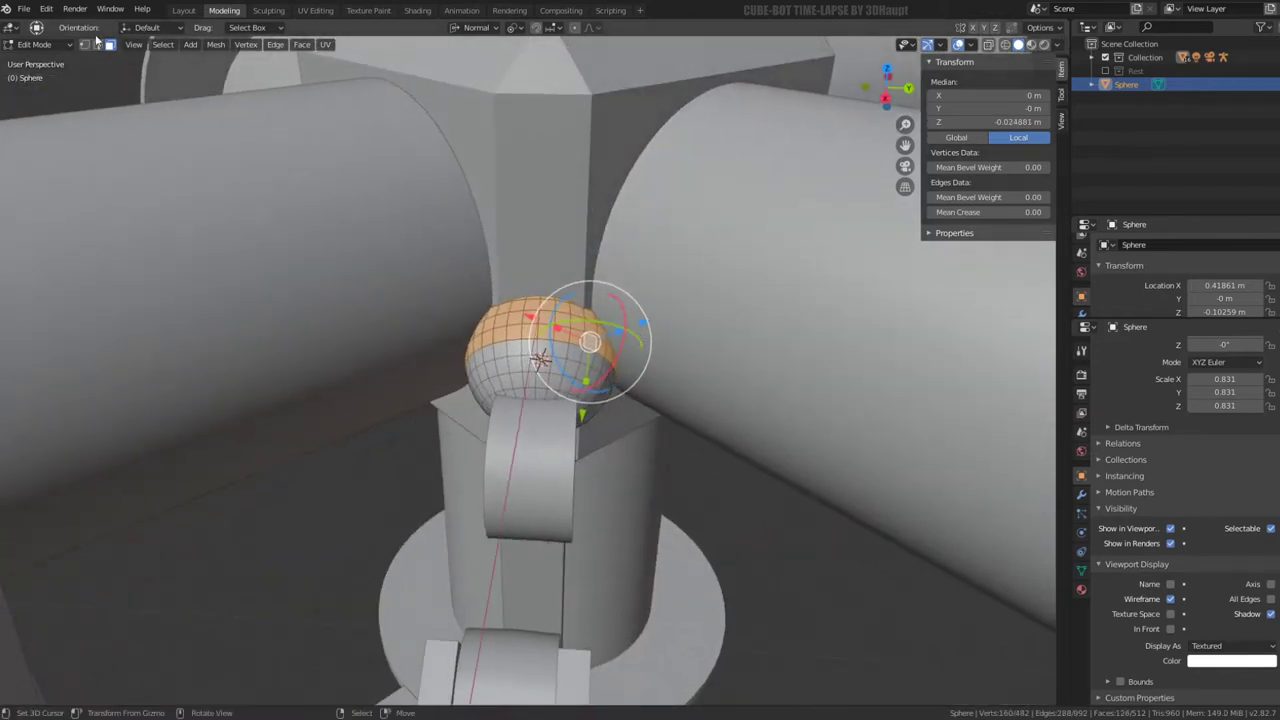
Set the pivot to Individual Origins, duplicate the faces in place, and separate them into Sphere.001
click(513, 28)
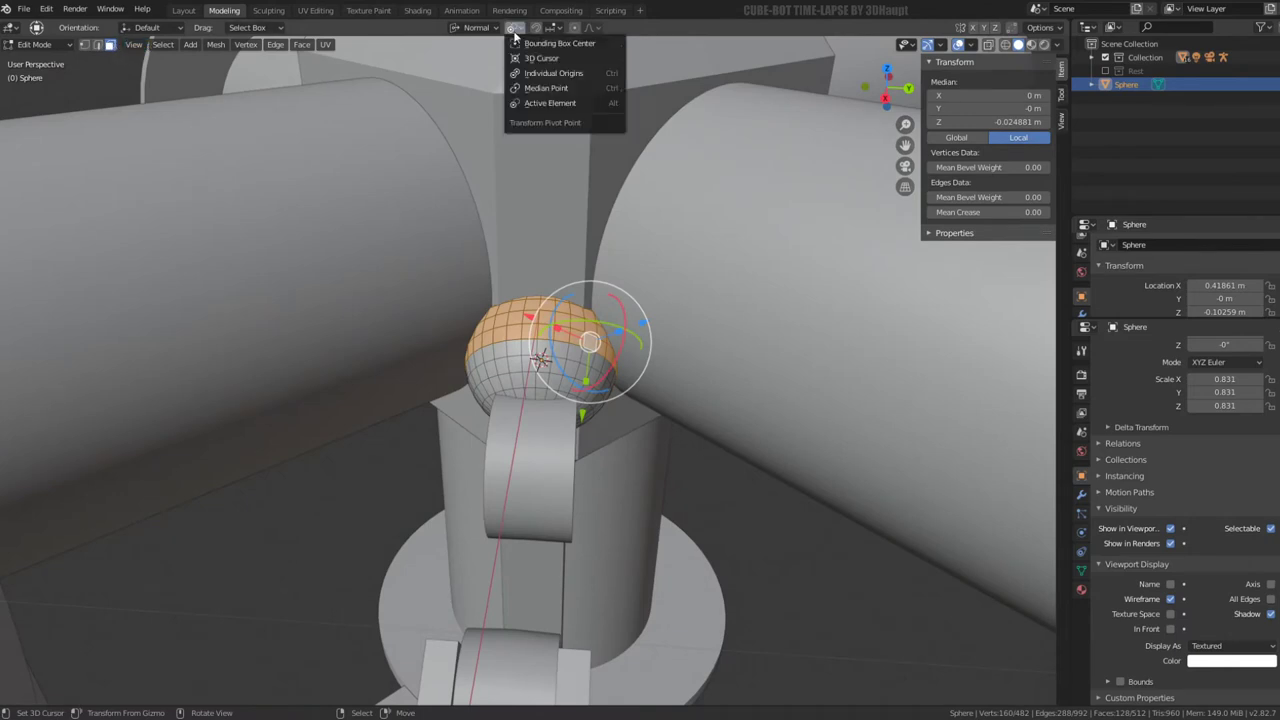
click(530, 77)
key(shift+d)
right_click(665, 413)
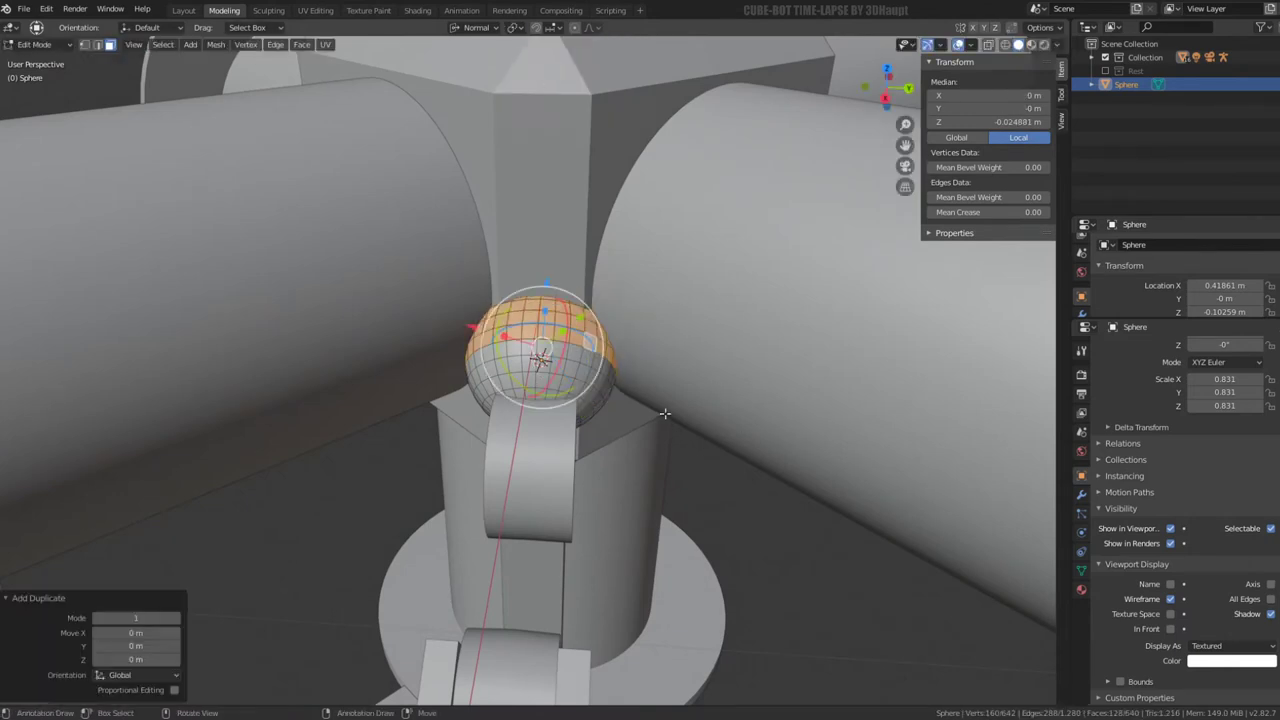
key(s)
right_click(675, 417)
key(ctrl+f)
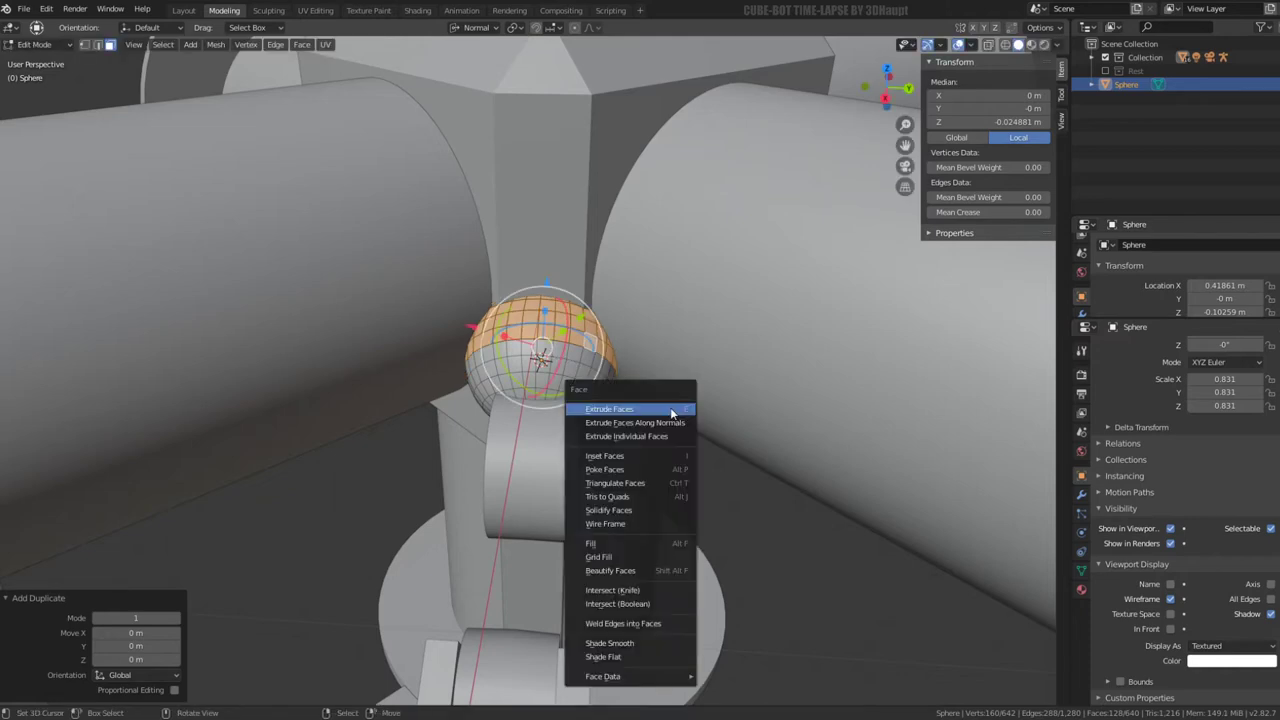
key(p)
click(656, 280)
Link Cube.013's modifiers onto Sphere.001, turning it into a thick cap shell
key(Tab)
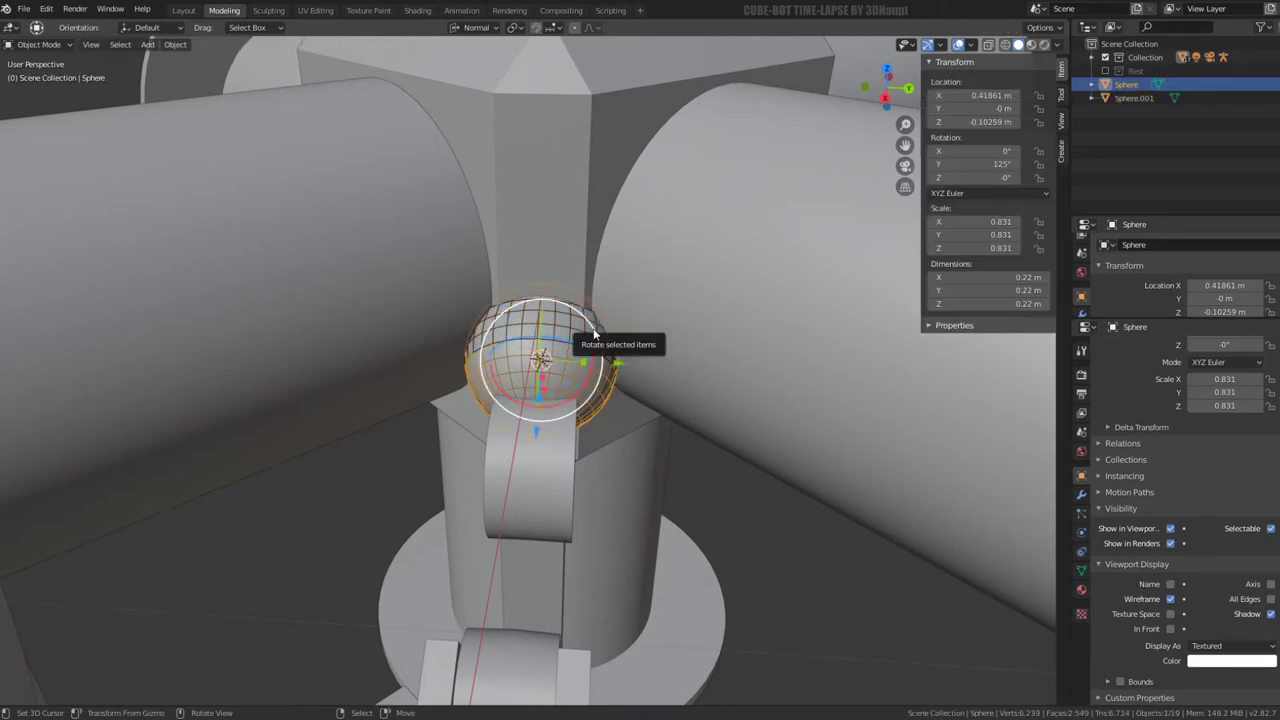
click(596, 335)
scroll(596, 335, down, 5)
scroll(589, 342, up, 3)
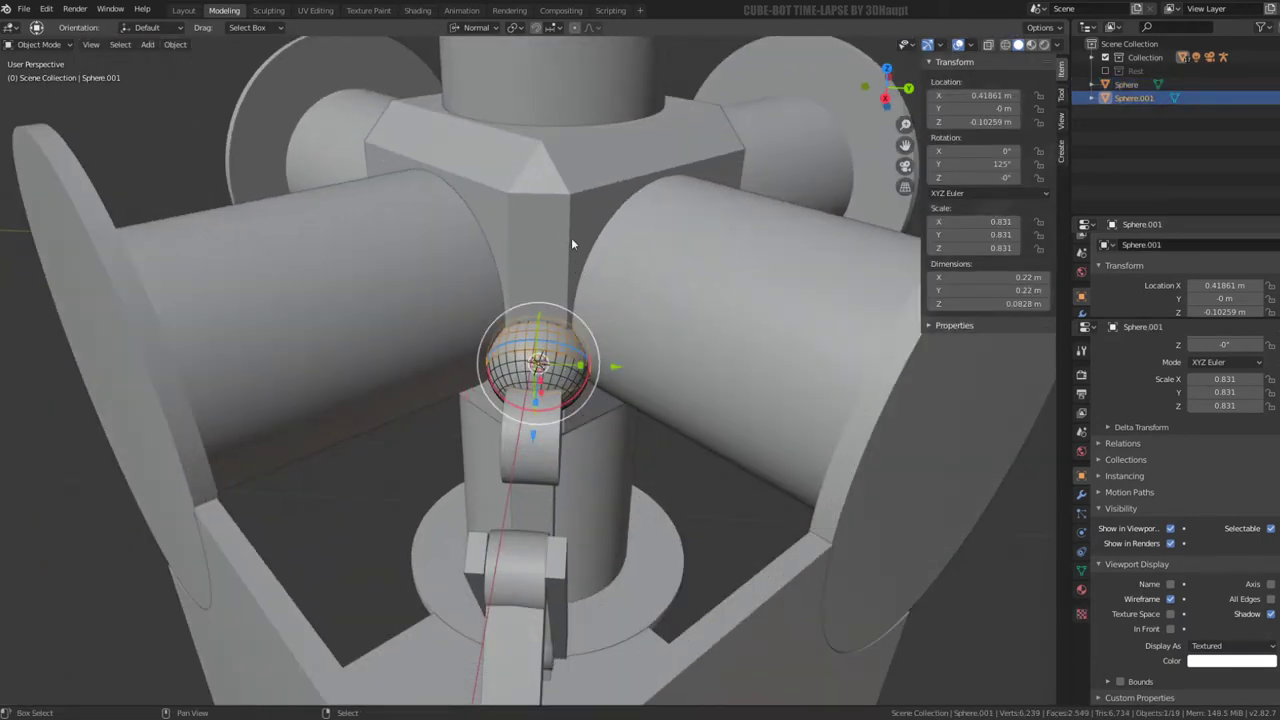
scroll(580, 300, up, 5)
scroll(600, 323, down, 4)
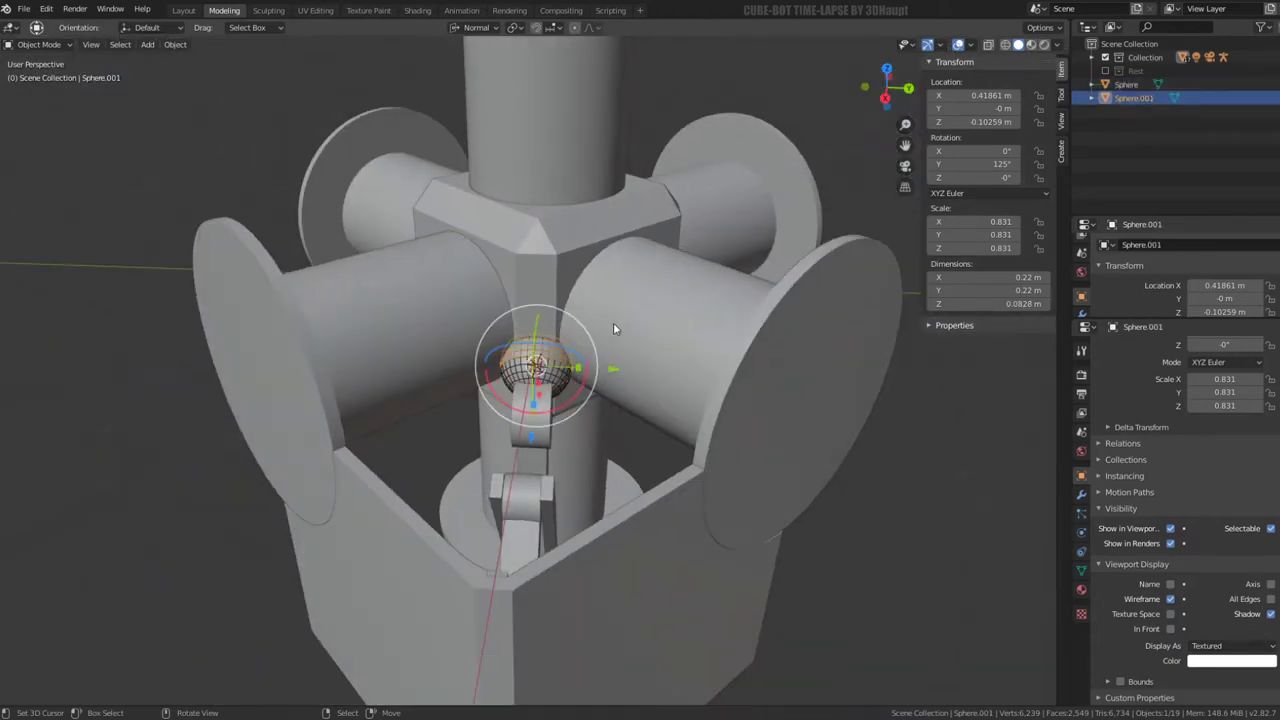
shift+click(615, 321)
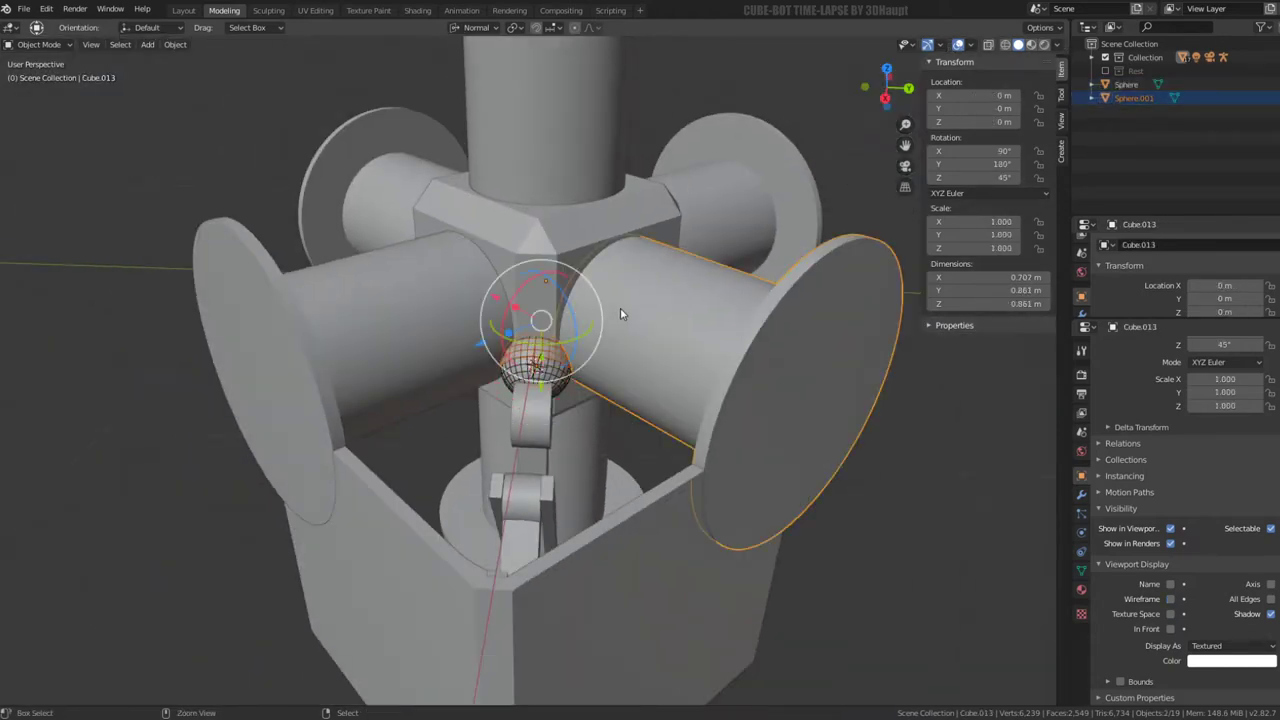
key(ctrl+l)
click(621, 313)
scroll(577, 351, up, 4)
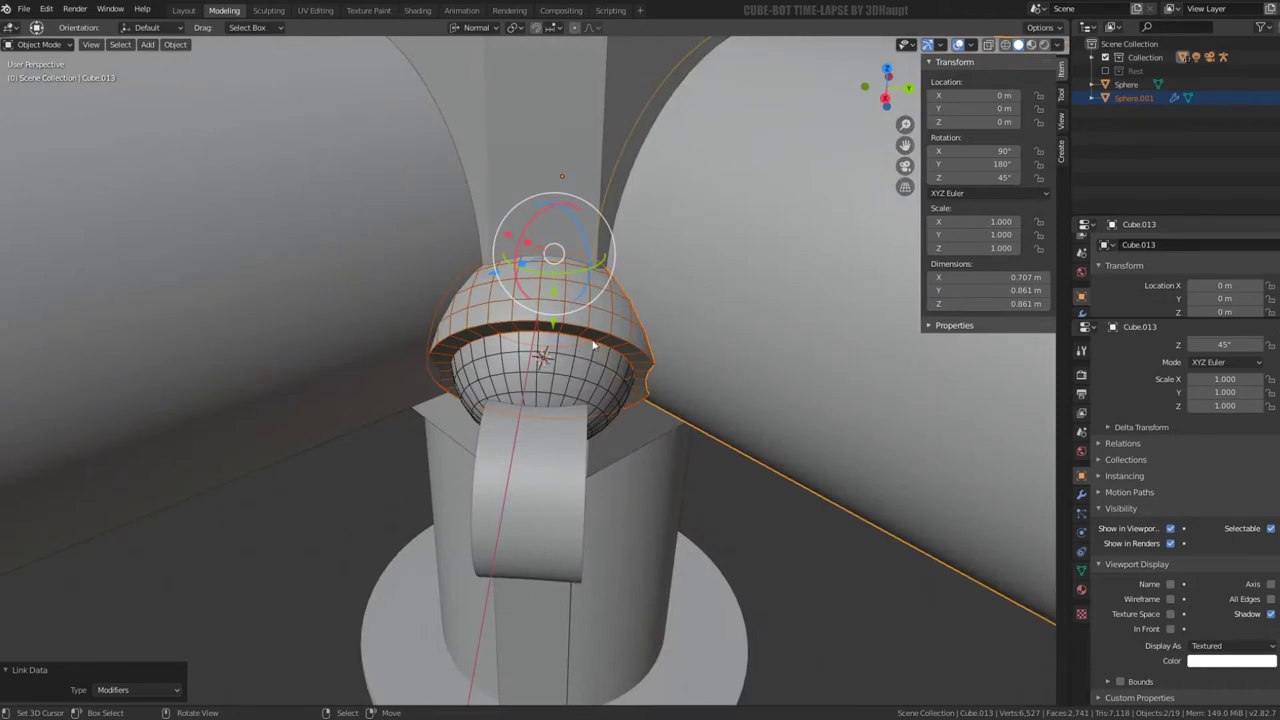
Slide the inner Sphere down along its normal into the leg joint housing
mouse_move(594, 343)
middle_down()
mouse_move(589, 361)
mouse_move(565, 345)
middle_up()
click(558, 340)
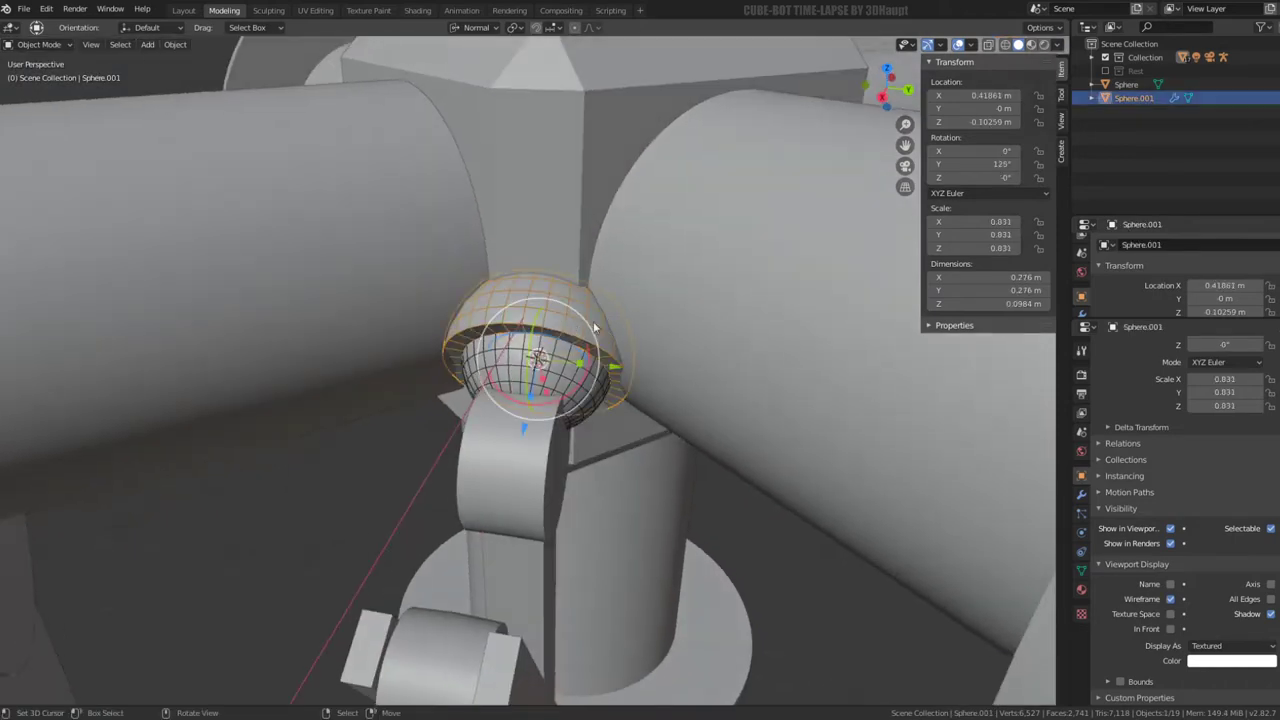
scroll(652, 463, down, 5)
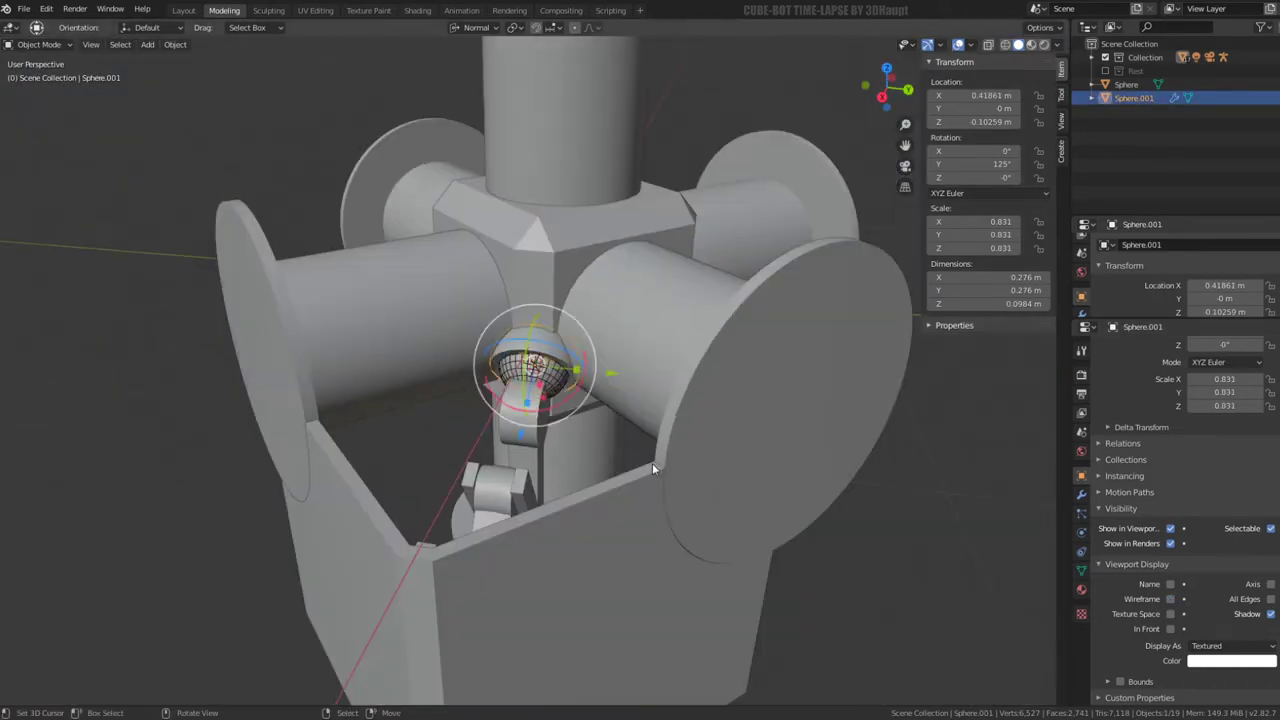
key(alt+a)
mouse_move(652, 463)
middle_down()
mouse_move(620, 400)
mouse_move(502, 294)
middle_up()
scroll(550, 366, up, 5)
mouse_move(550, 366)
middle_down()
mouse_move(560, 274)
mouse_move(531, 316)
mouse_move(586, 351)
mouse_move(643, 434)
mouse_move(623, 431)
middle_up()
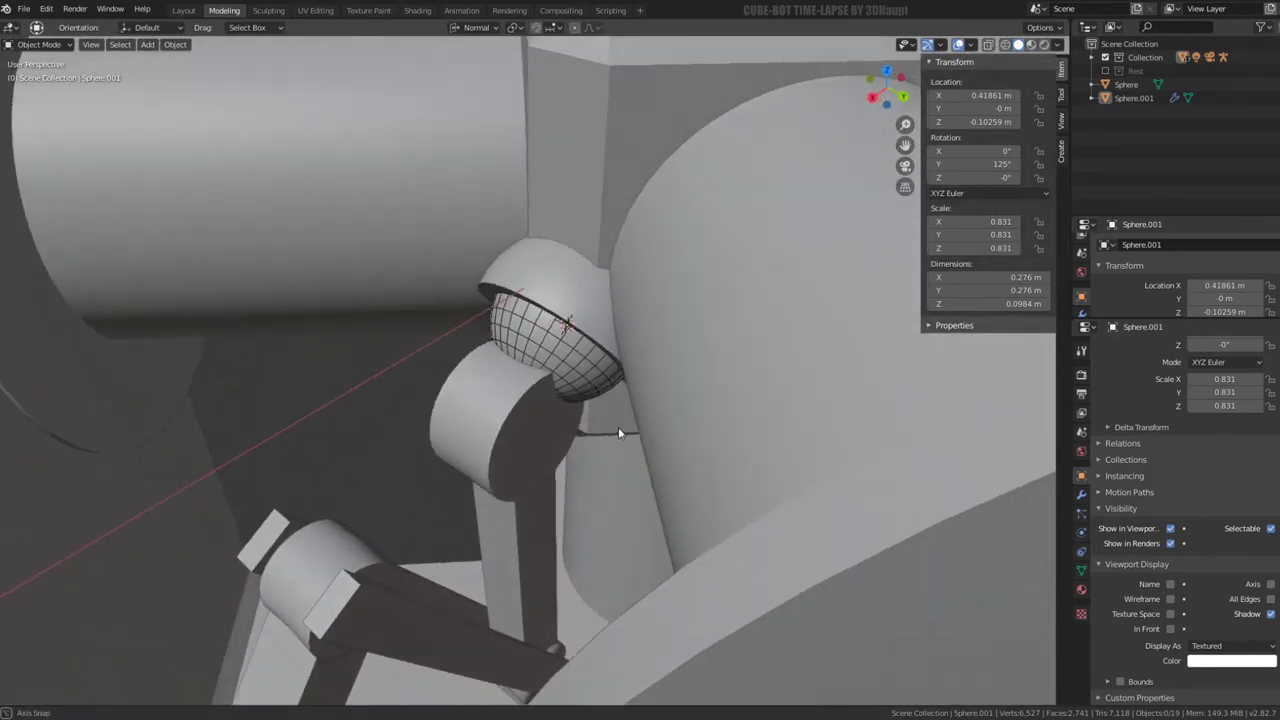
click(580, 309)
mouse_move(580, 309)
middle_down()
mouse_move(528, 388)
mouse_move(452, 309)
mouse_move(535, 312)
middle_up()
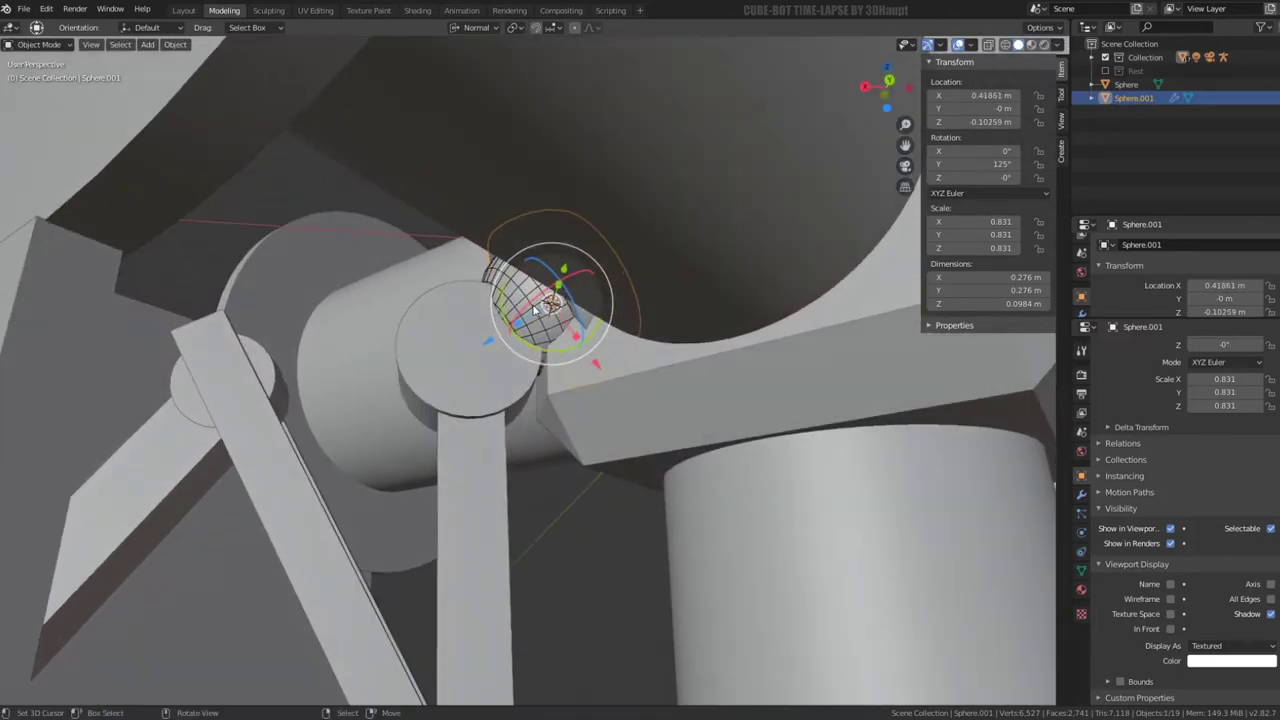
drag(535, 312, 416, 347)
mouse_move(416, 347)
middle_down()
mouse_move(533, 420)
mouse_move(631, 408)
mouse_move(596, 420)
mouse_move(598, 281)
middle_up()
click(598, 281)
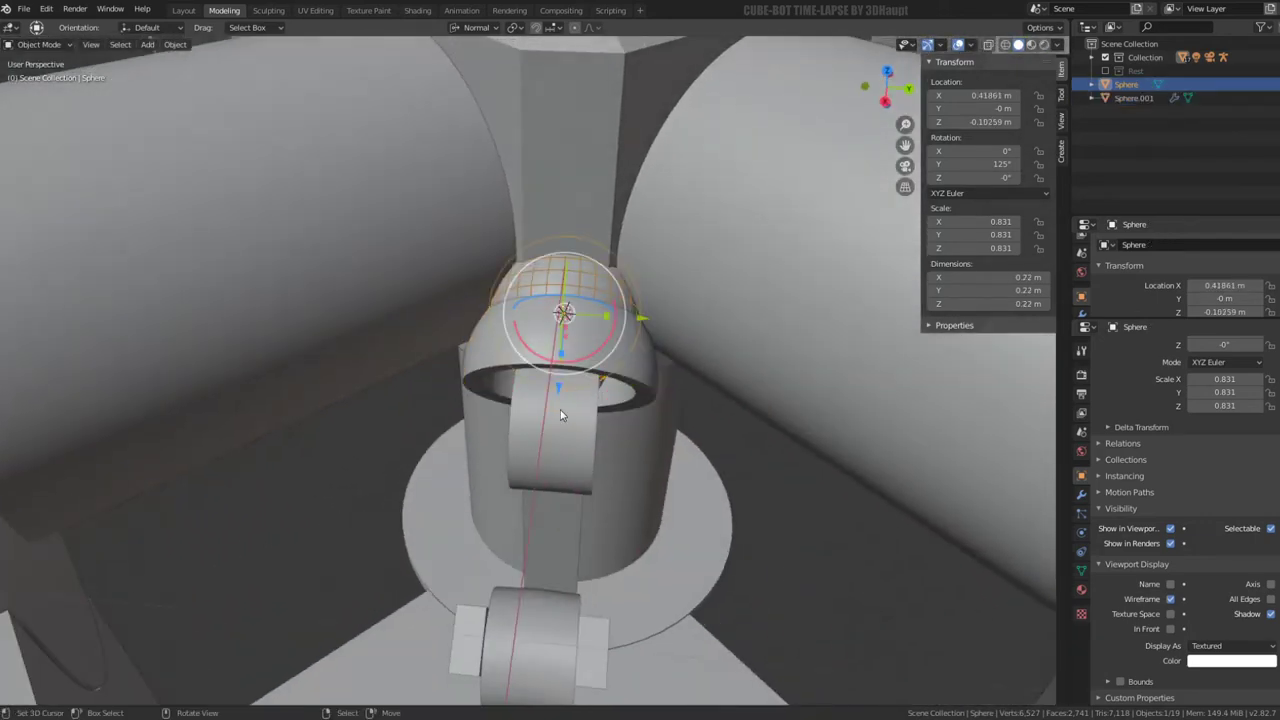
drag(558, 391, 557, 470)
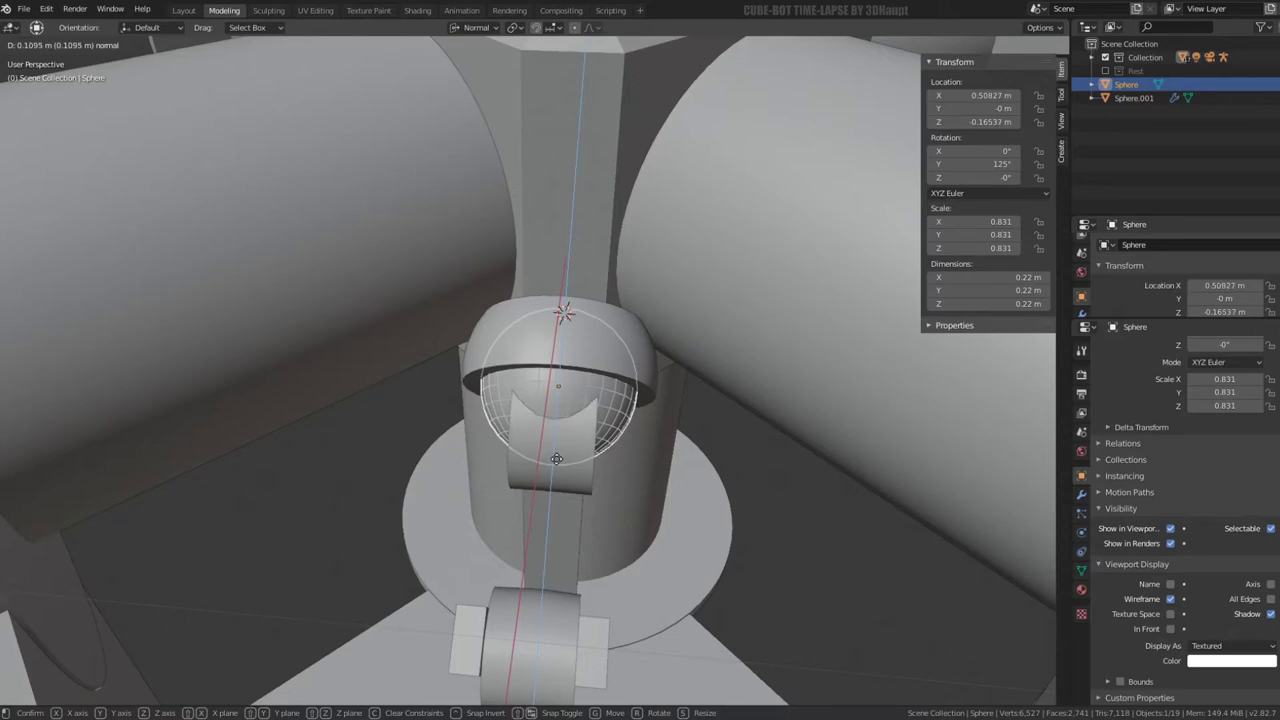
drag(557, 470, 556, 455)
Nudge the Sphere.001 shell 0.01 m along its normal over the hip sphere
key(KP_Decimal)
scroll(457, 349, down, 5)
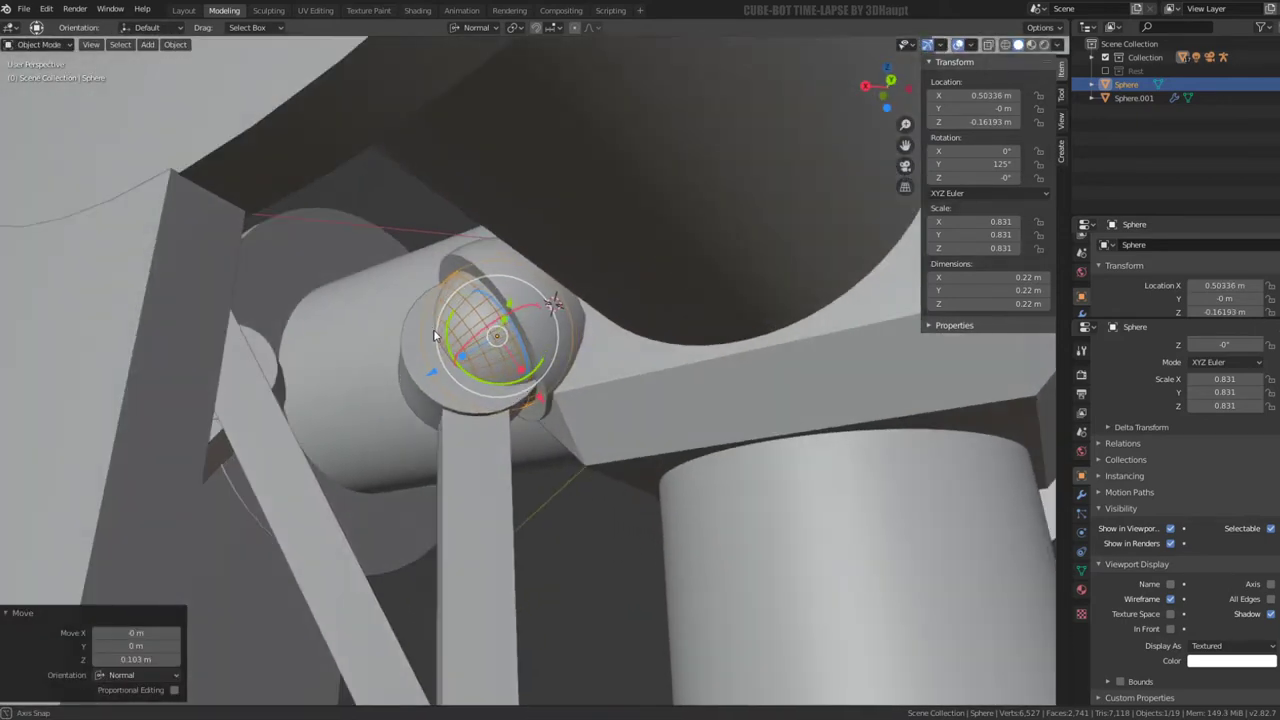
middle_drag(457, 340, 492, 358)
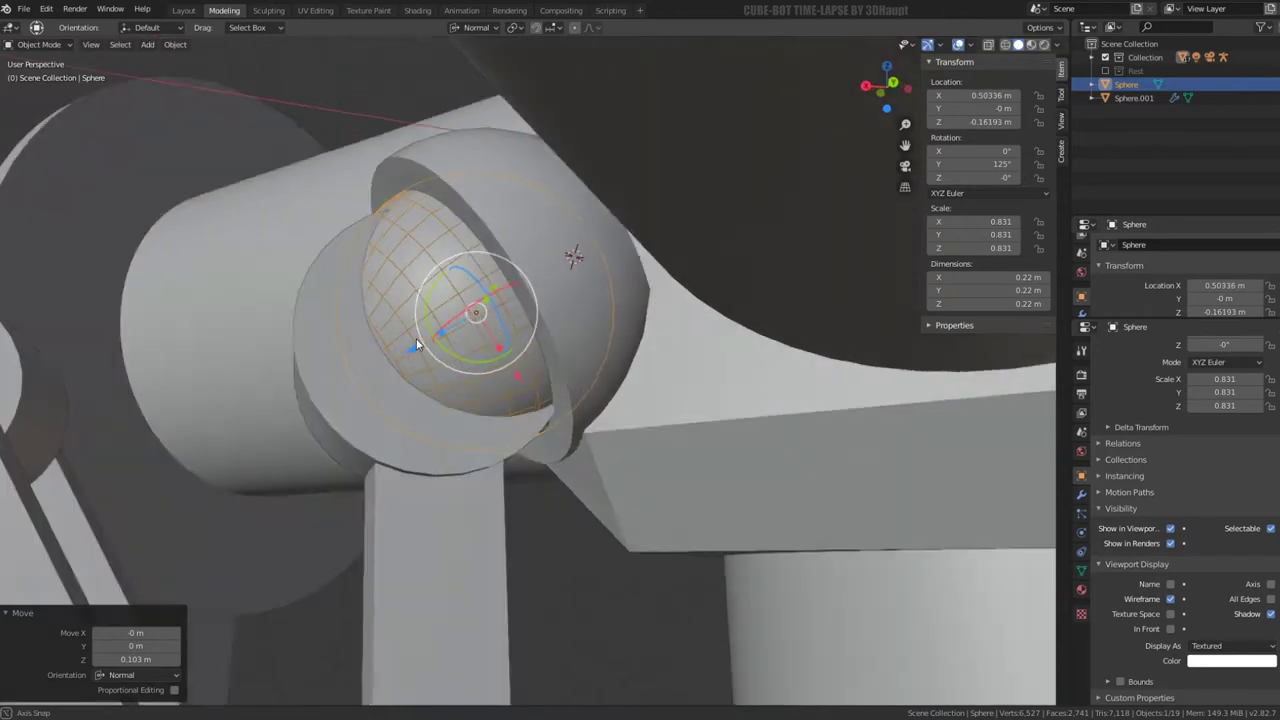
middle_drag(424, 367, 487, 358)
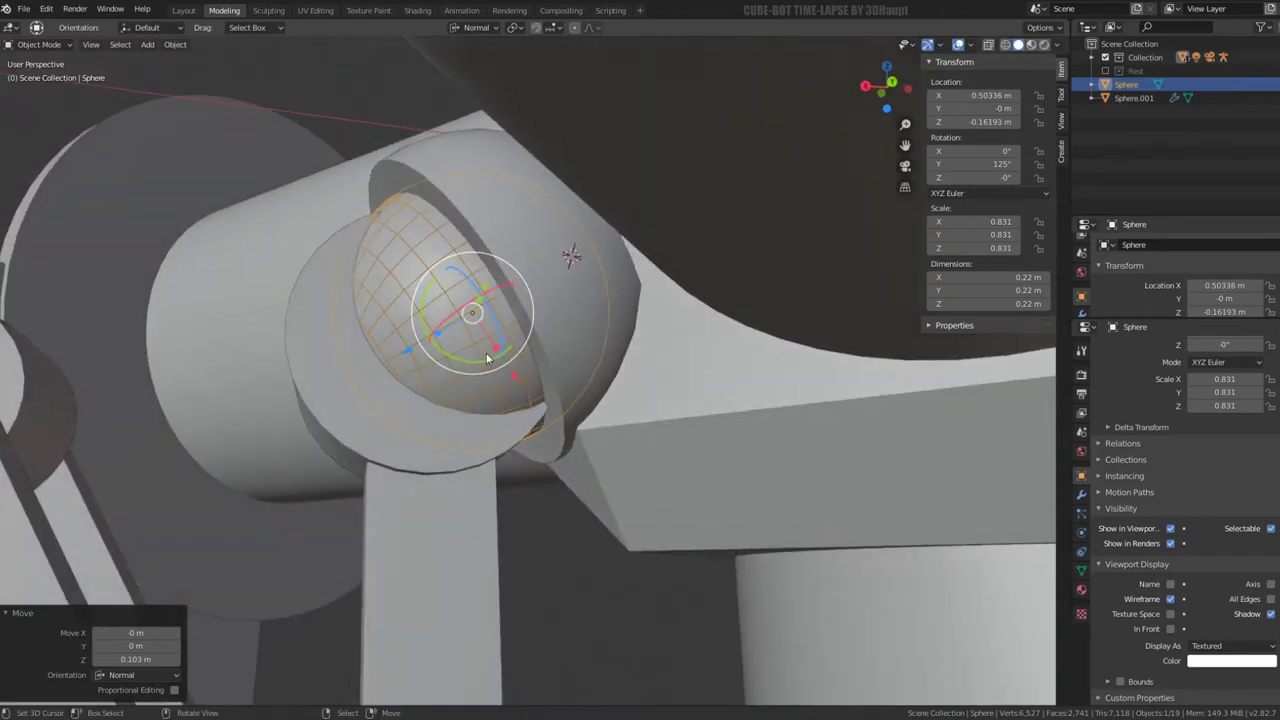
key(Tab)
key(Tab)
click(551, 293)
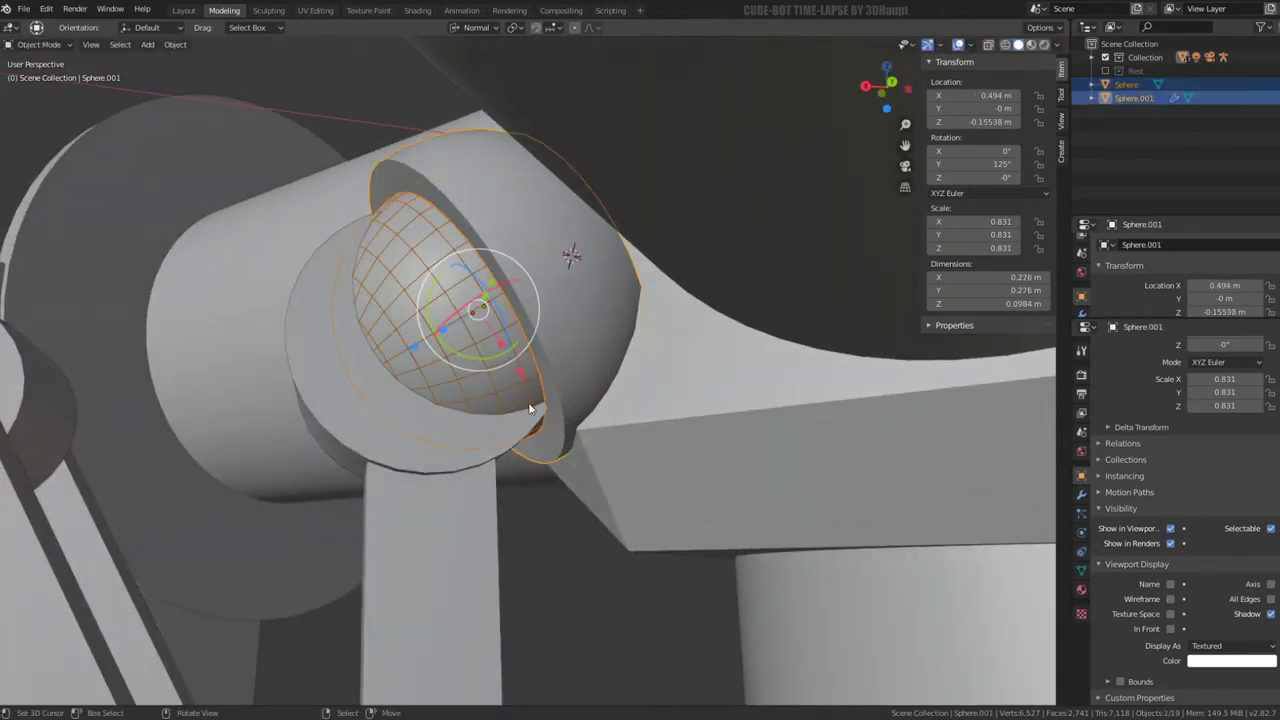
drag(524, 374, 534, 382)
mouse_move(534, 382)
middle_down()
mouse_move(772, 343)
mouse_move(648, 413)
mouse_move(502, 344)
mouse_move(500, 368)
mouse_move(561, 347)
middle_up()
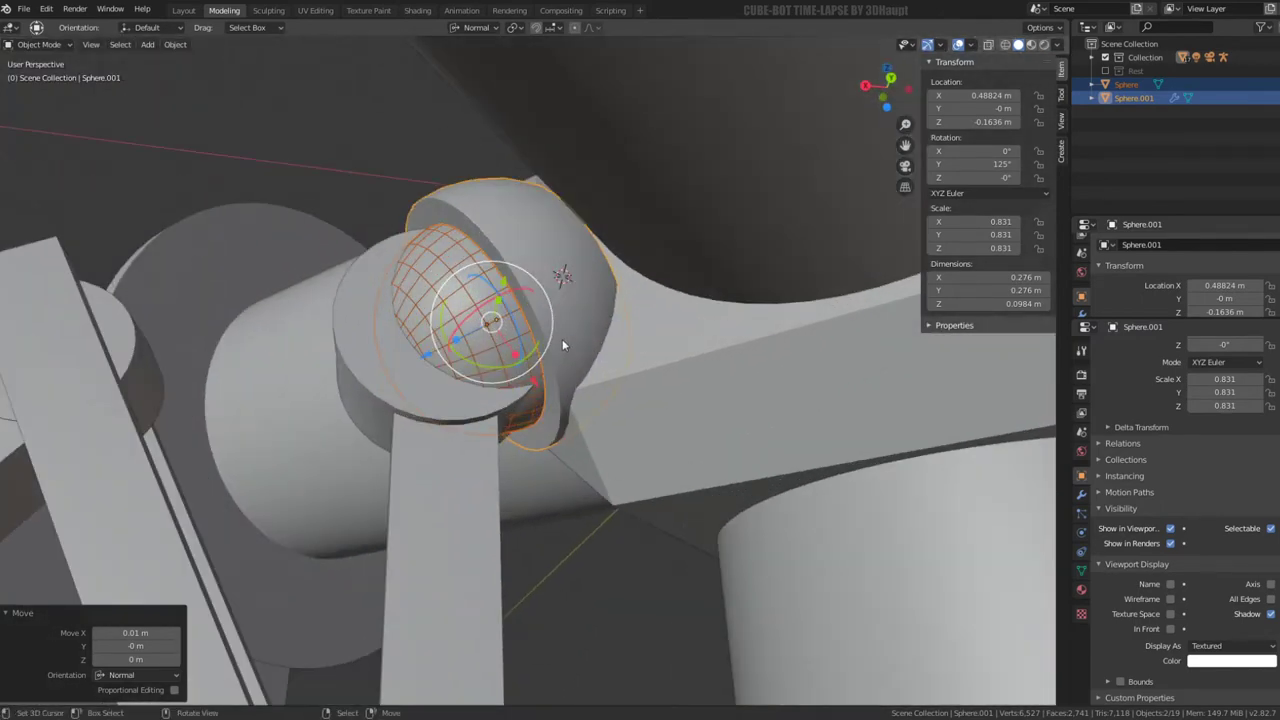
click(509, 316)
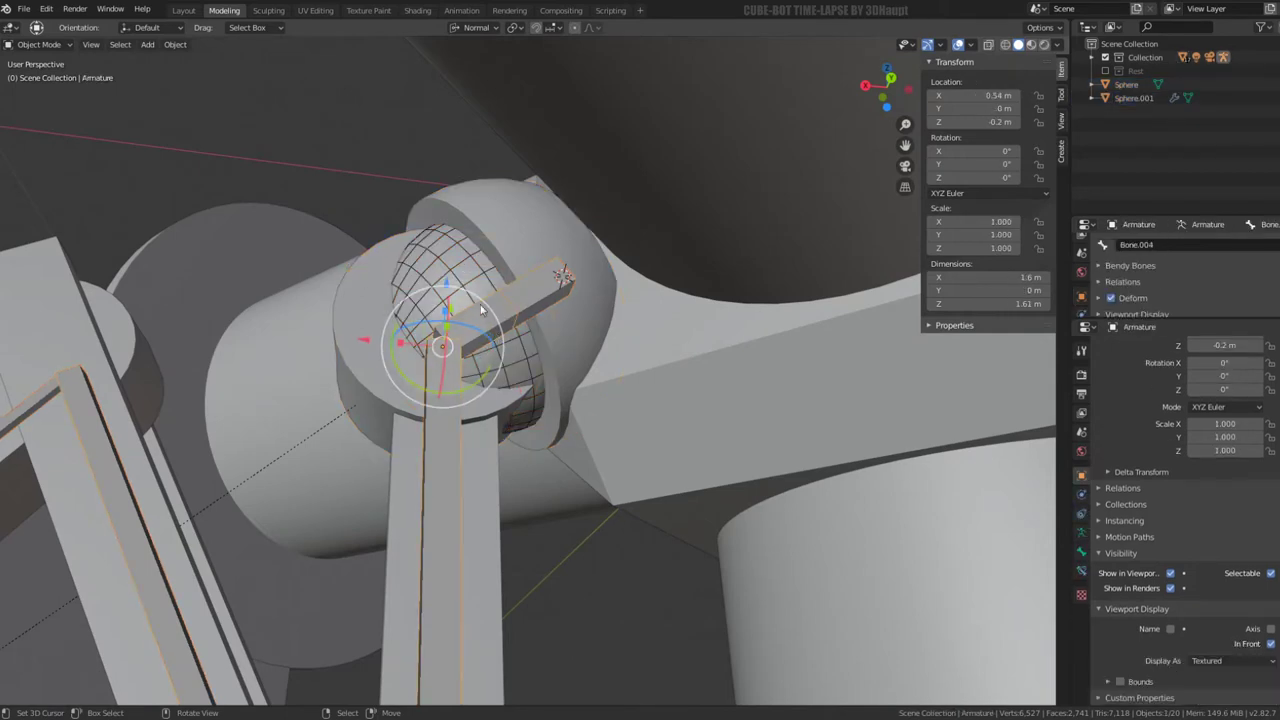
Inspect the armature's joint bones Bone.005 and Bone.006 in Edit Mode
click(449, 273)
click(560, 277)
click(443, 301)
click(441, 368)
middle_drag(467, 320, 501, 317)
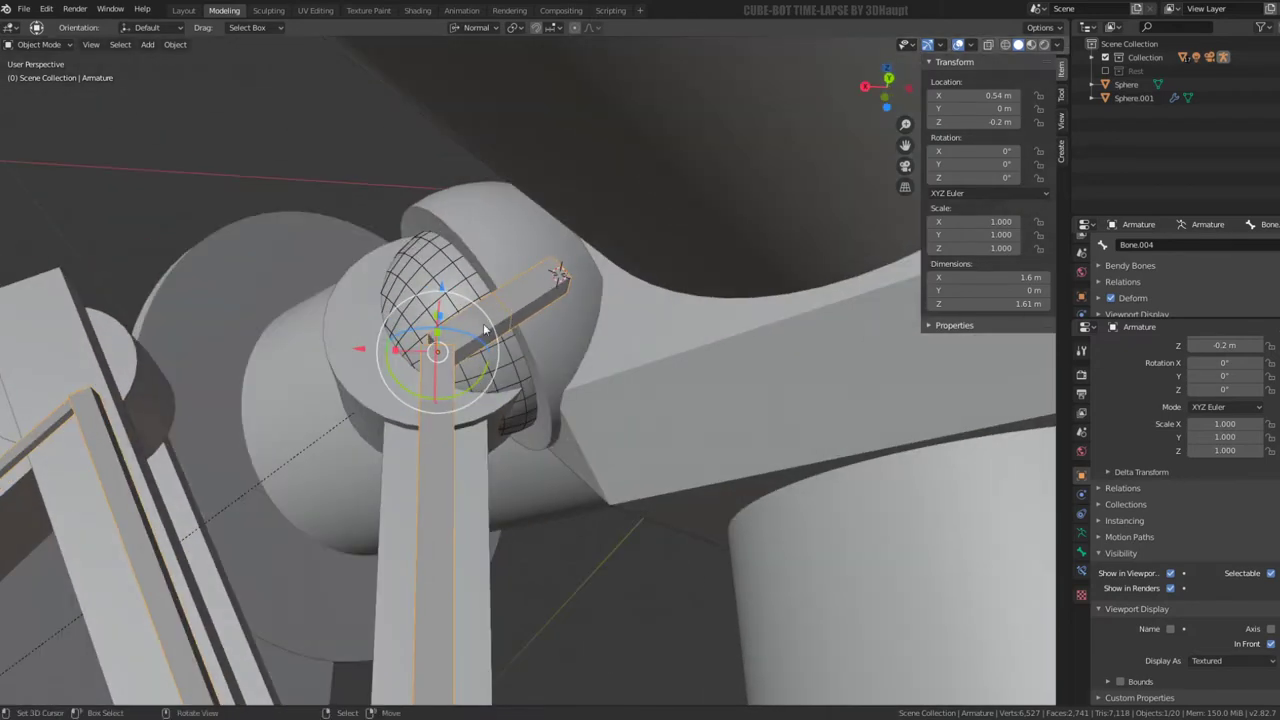
key(Tab)
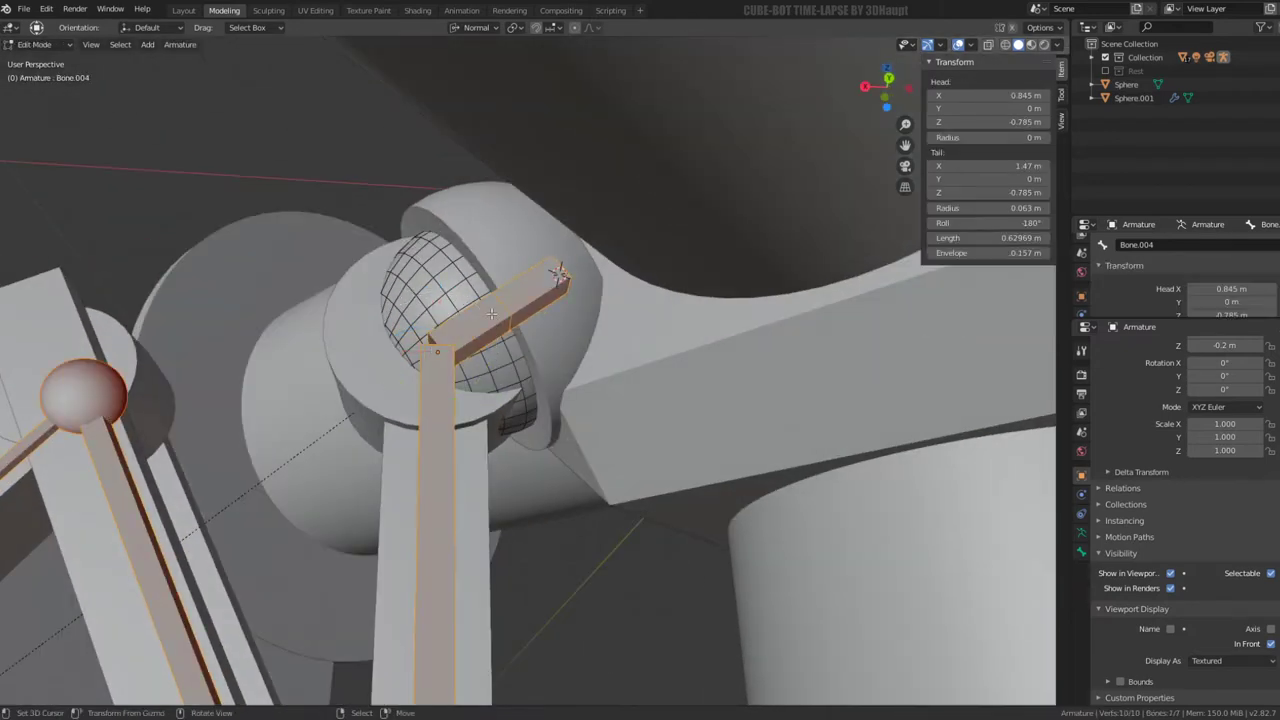
click(490, 313)
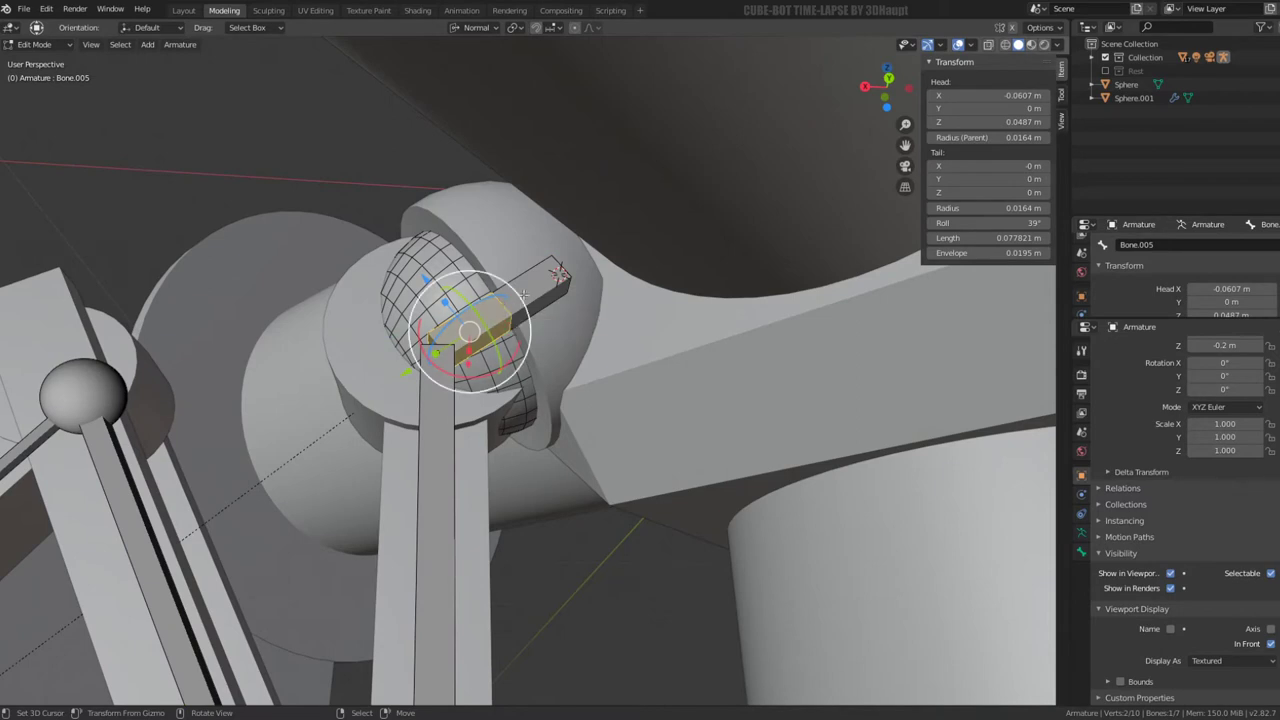
click(529, 292)
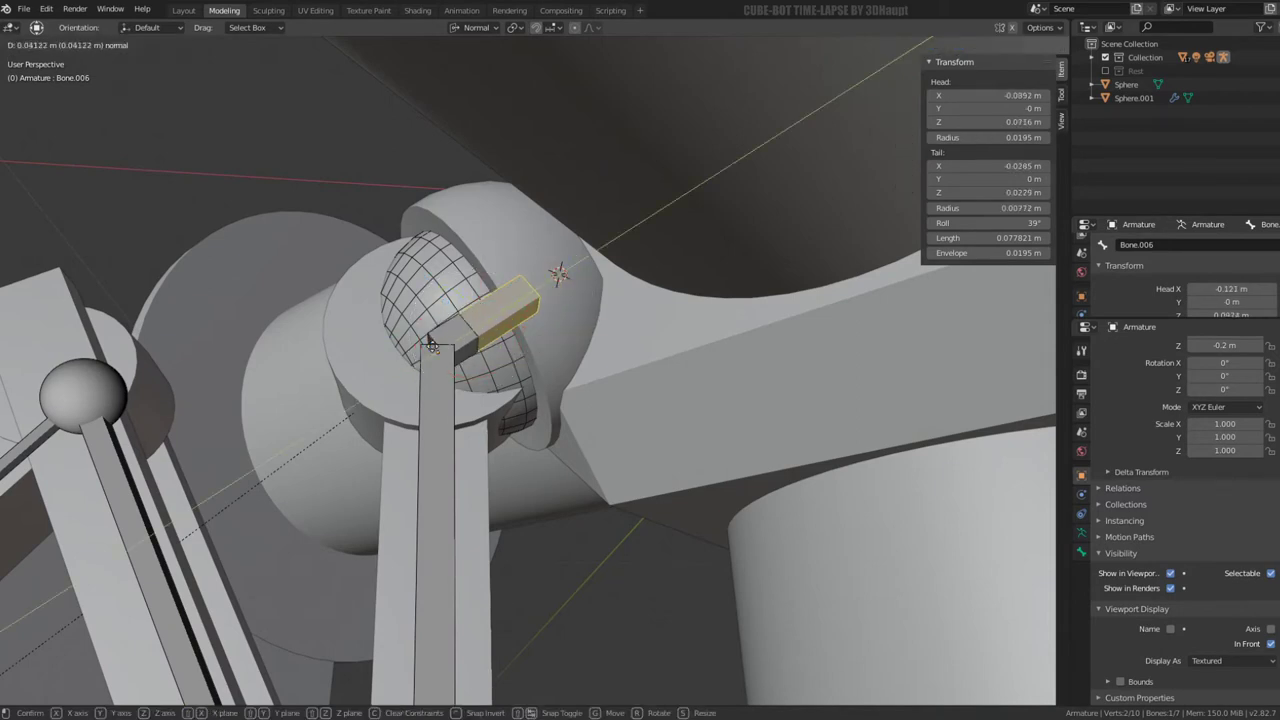
key(Tab)
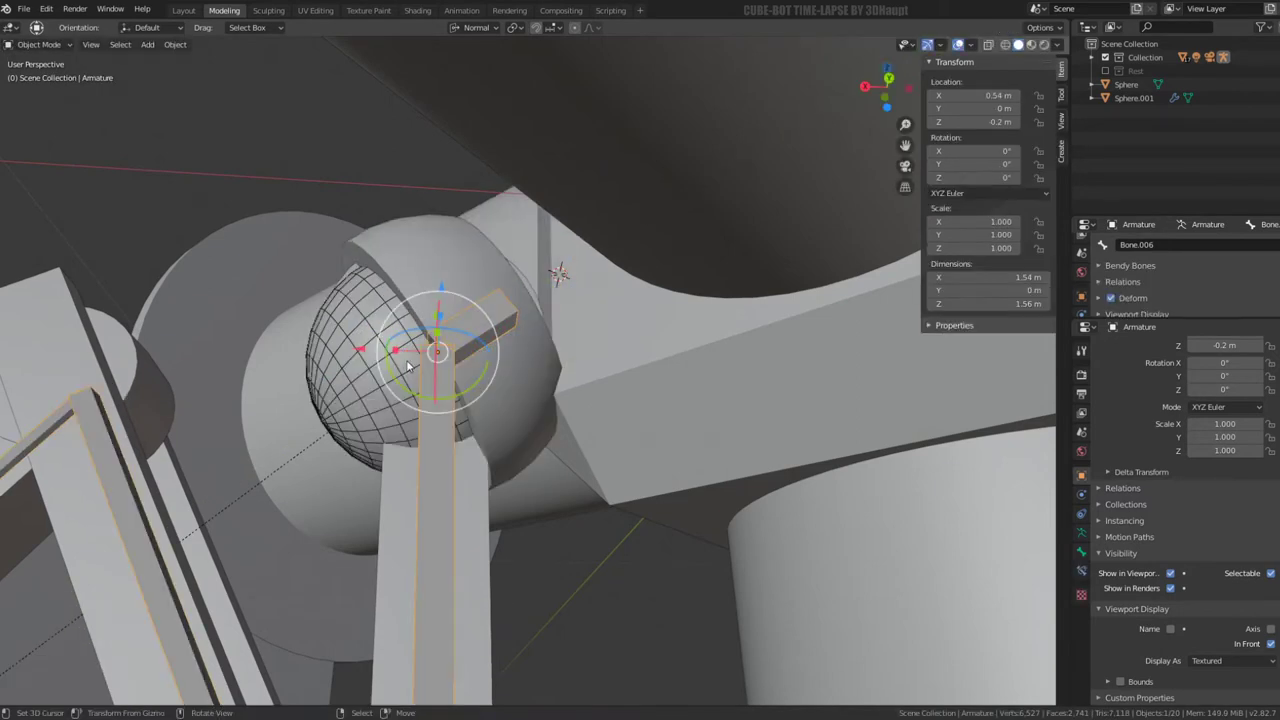
key(Tab)
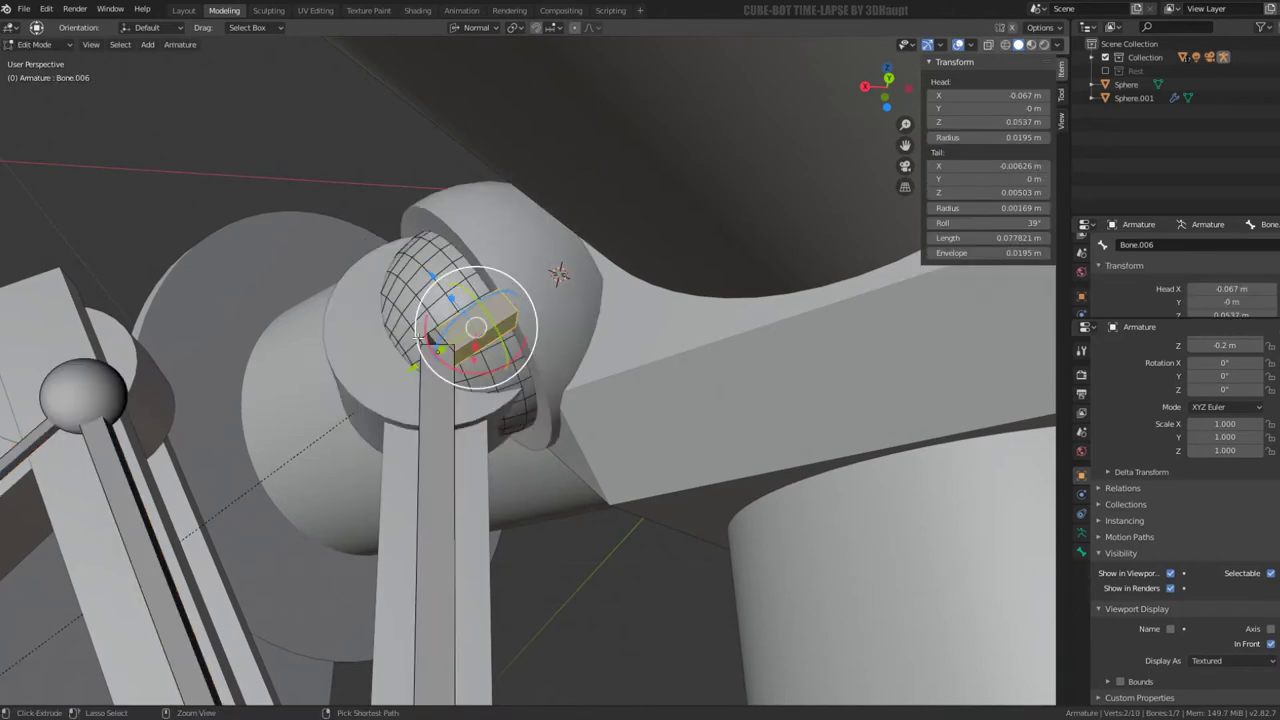
key(Tab)
Clear the parent of Sphere and Sphere.001 while keeping their transforms
click(480, 212)
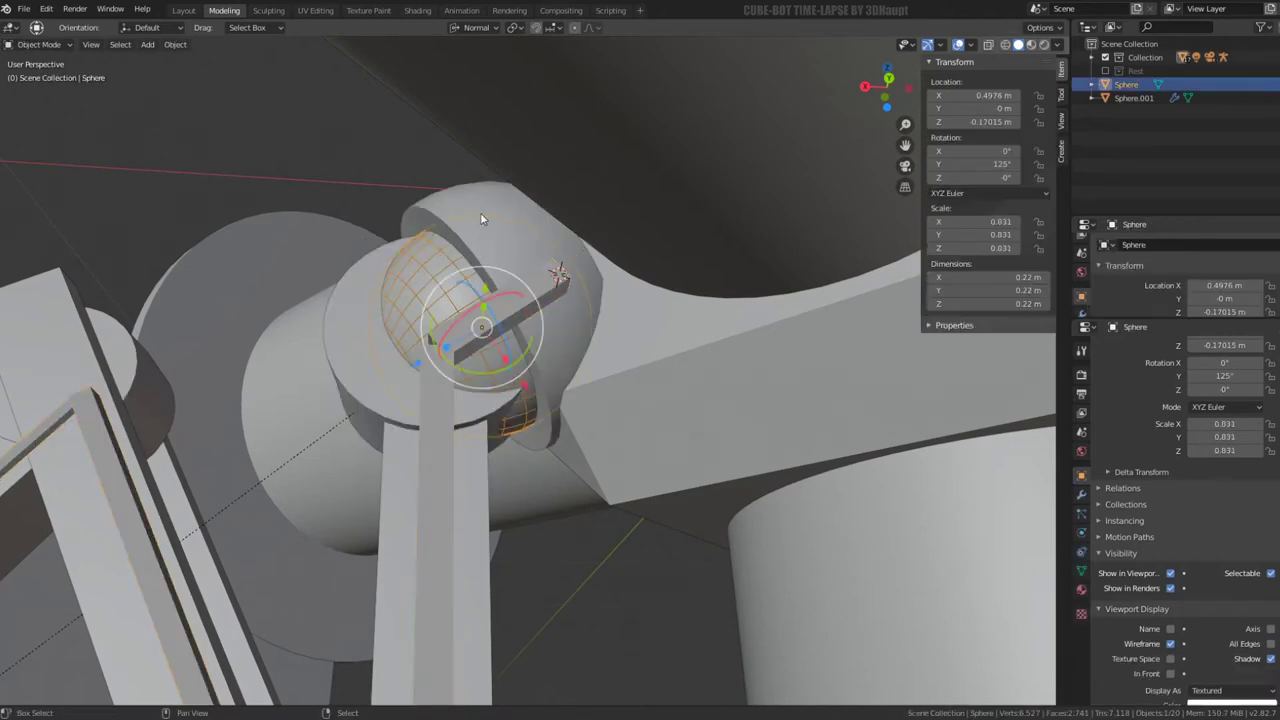
shift+click(480, 218)
key(alt+p)
click(481, 208)
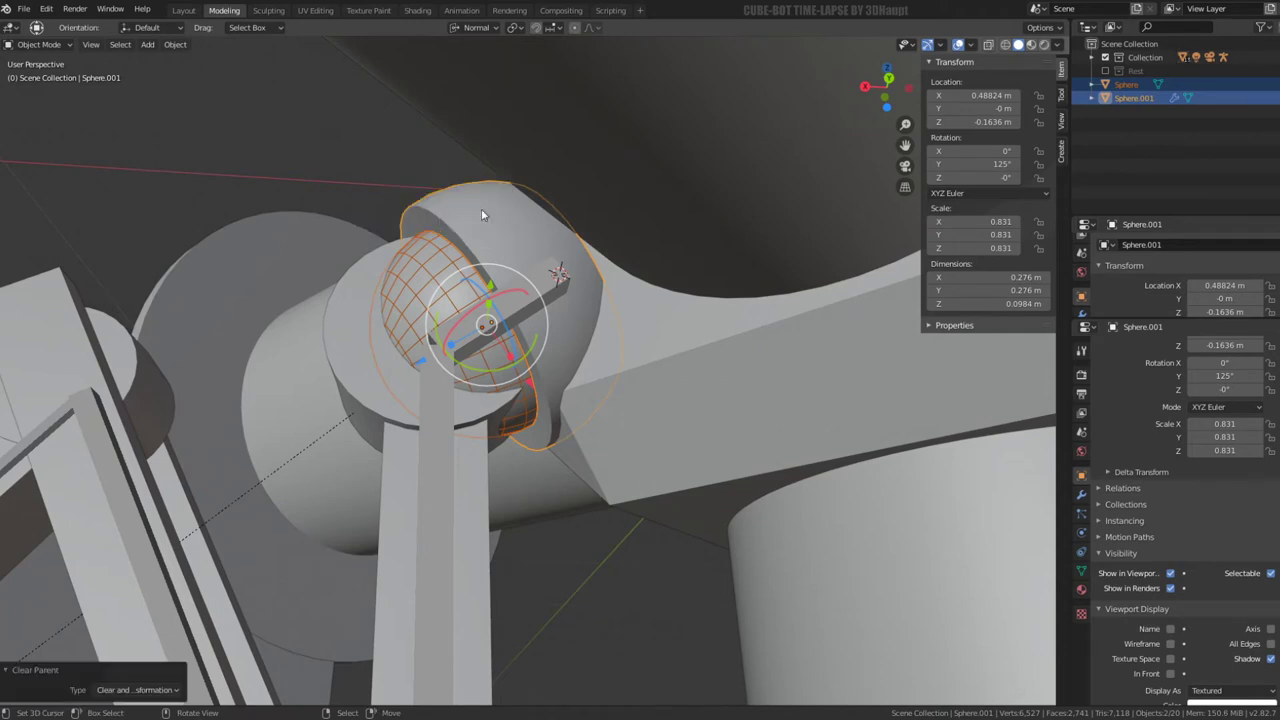
click(517, 281)
key(Tab)
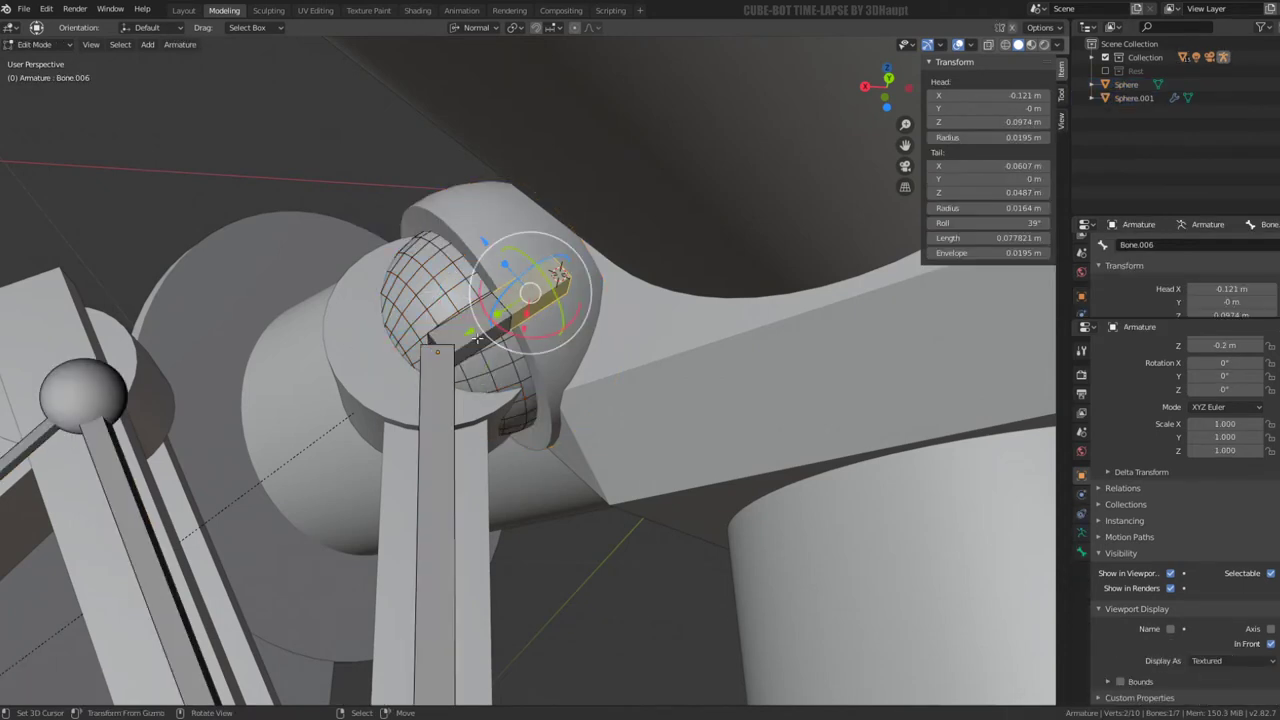
key(Tab)
Snap the 3D cursor to the inner hip sphere and Bone.006 to the cursor
click(443, 287)
key(shift+s)
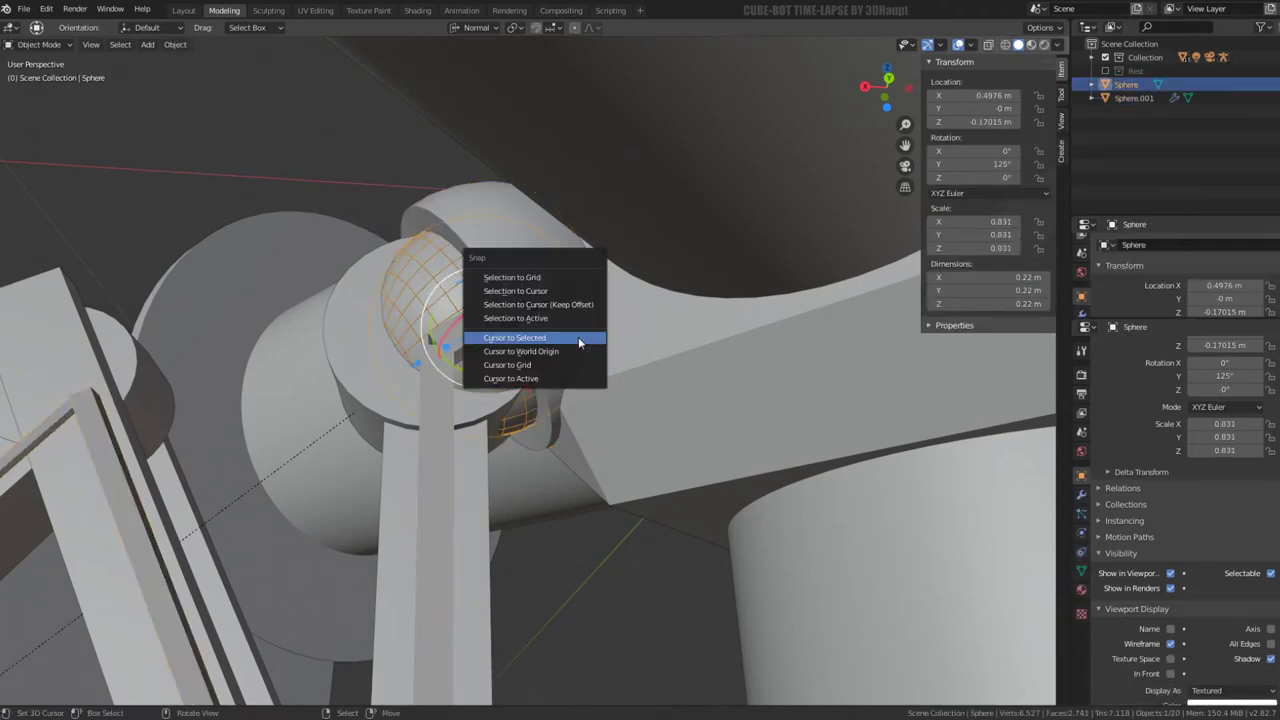
click(578, 337)
click(545, 290)
key(Tab)
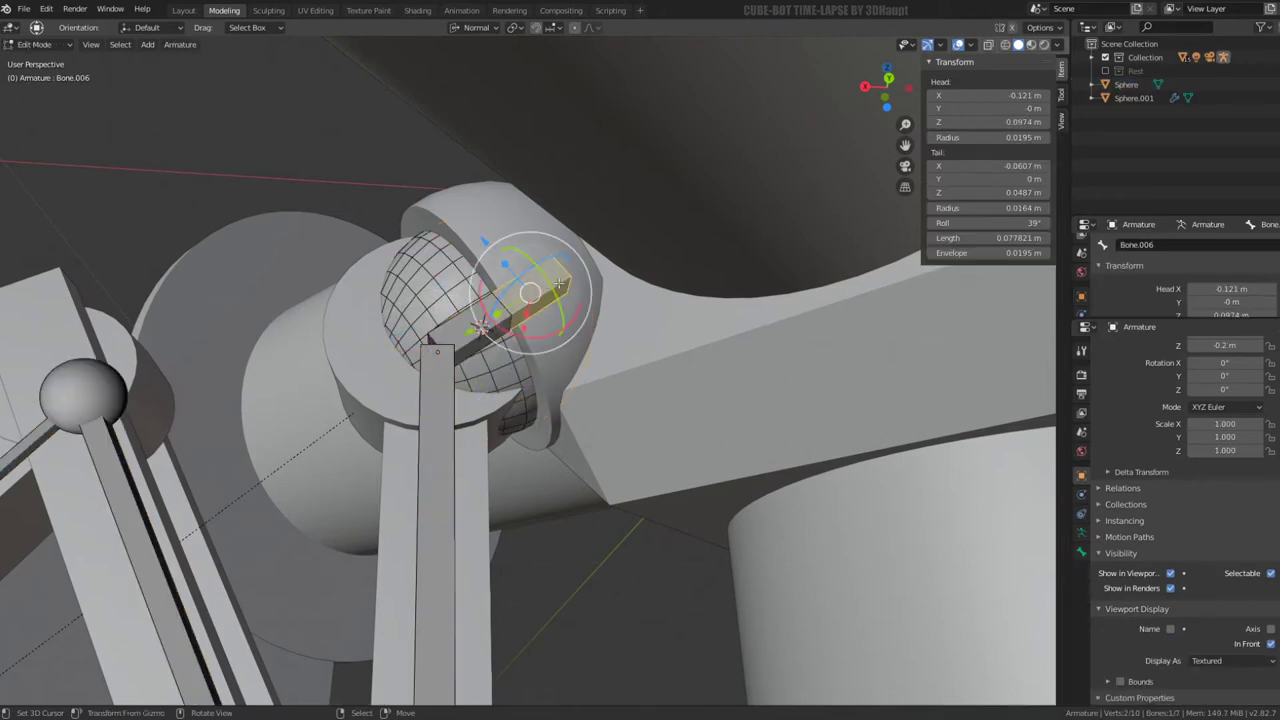
key(shift+s)
click(505, 238)
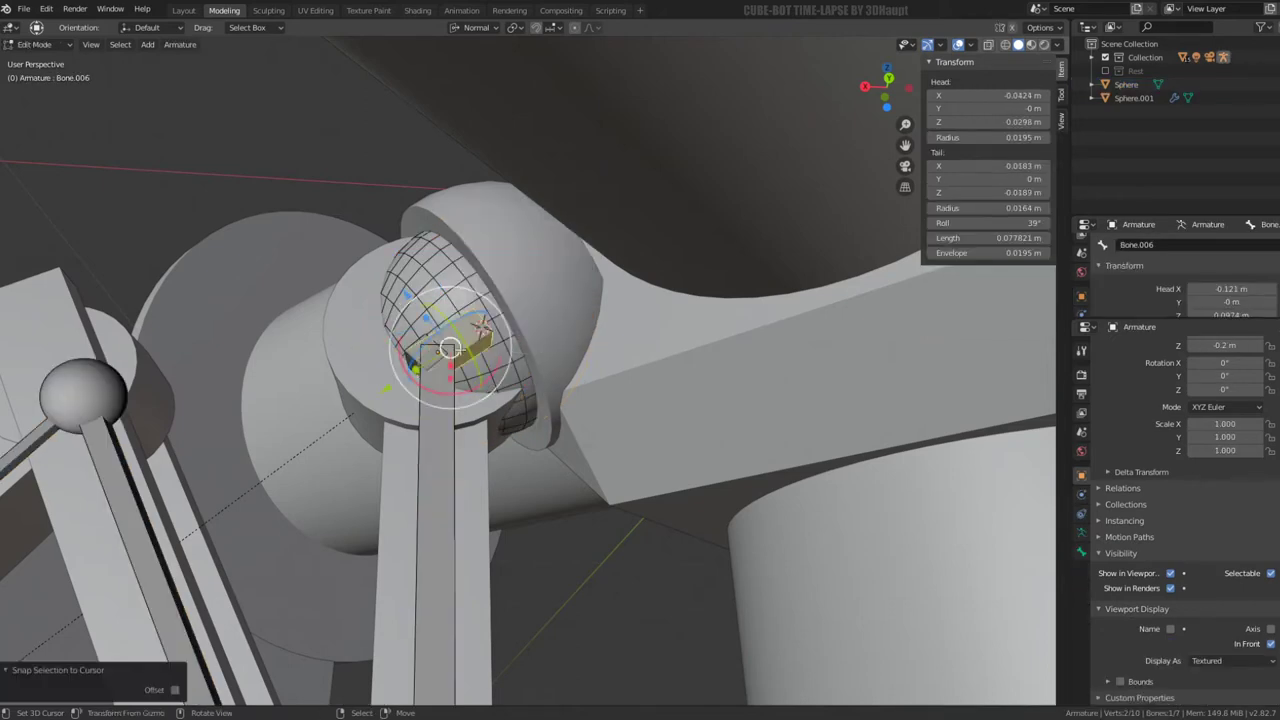
Scale Bone.006 down to fit inside the sphere, then return to Object Mode
key(s)
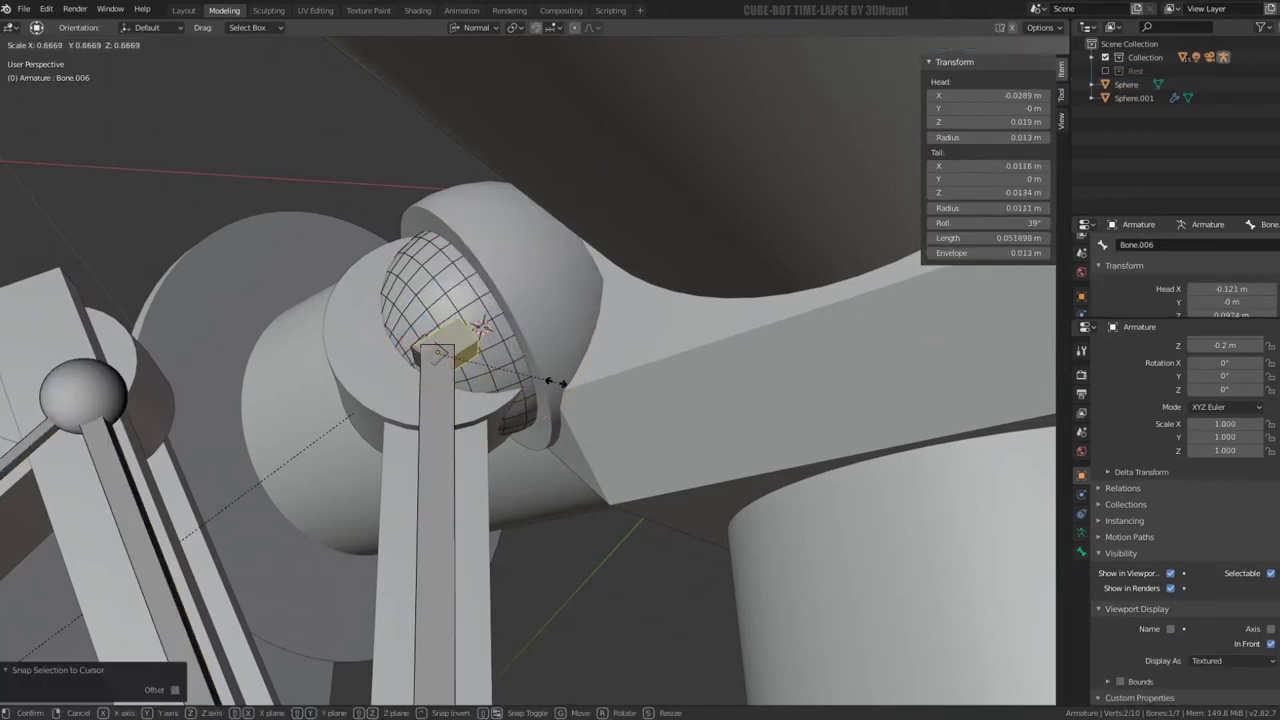
click(258, 234)
click(515, 27)
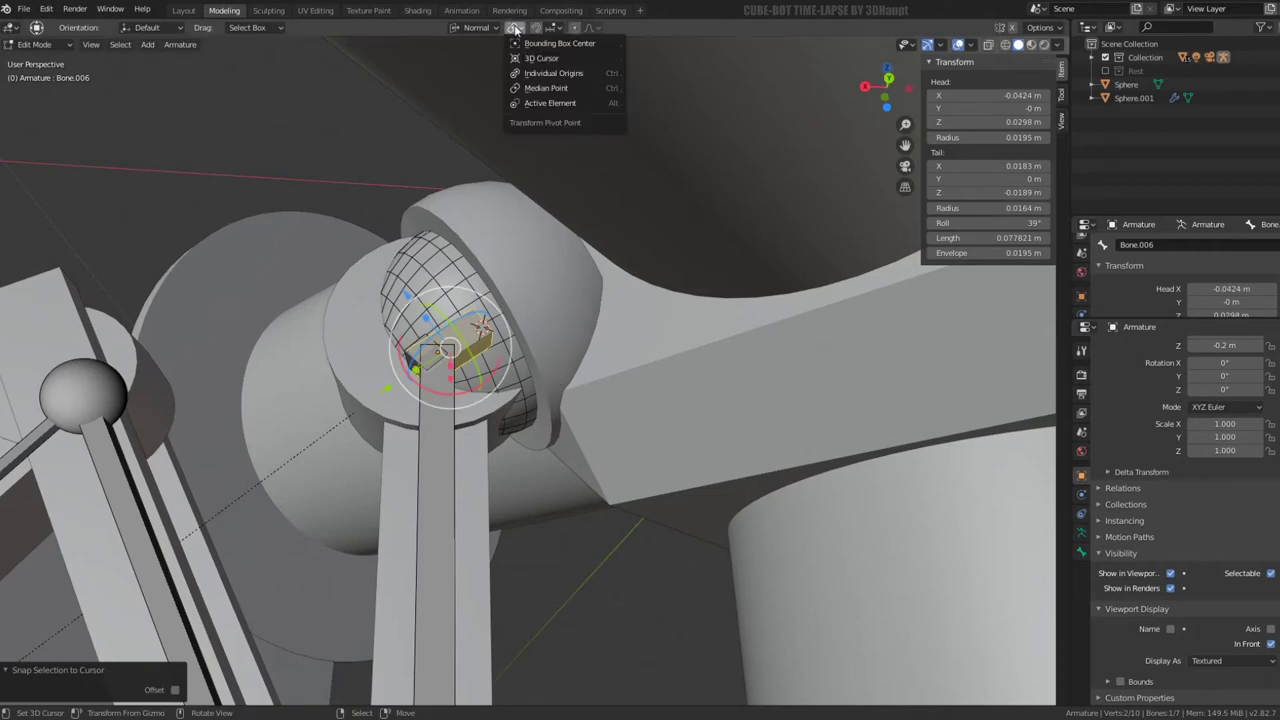
click(535, 72)
key(s)
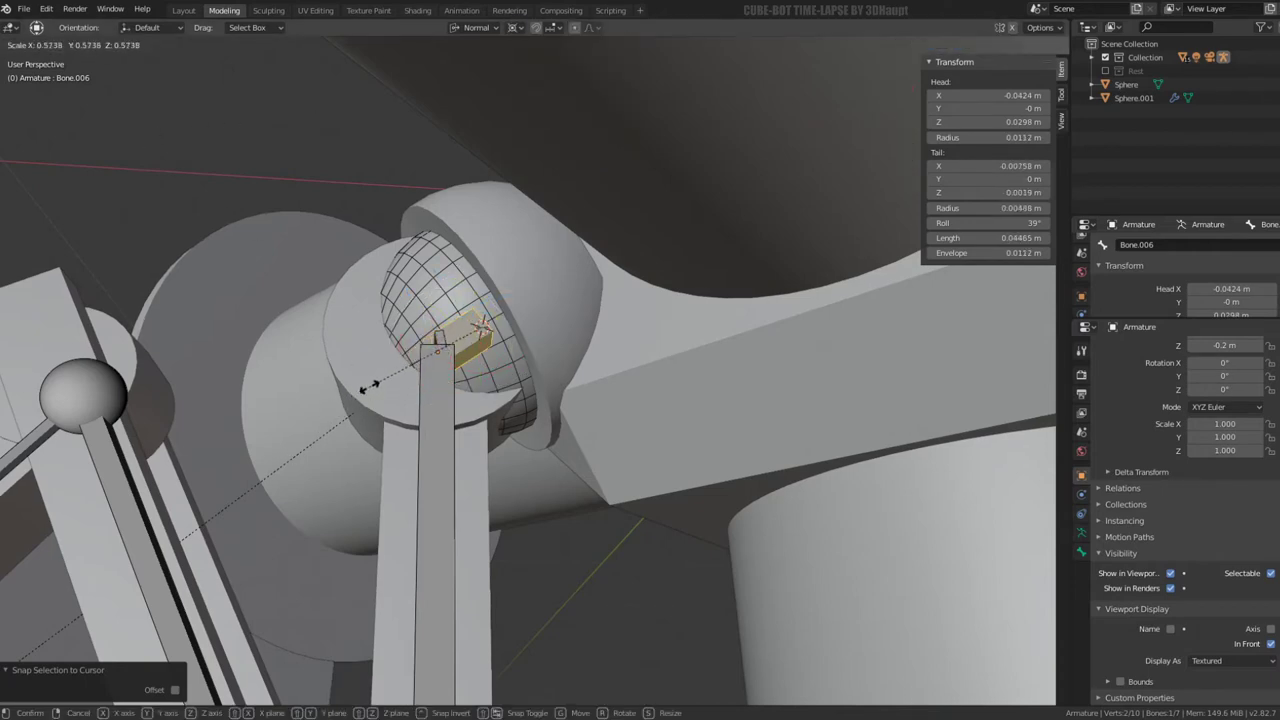
click(525, 480)
key(s)
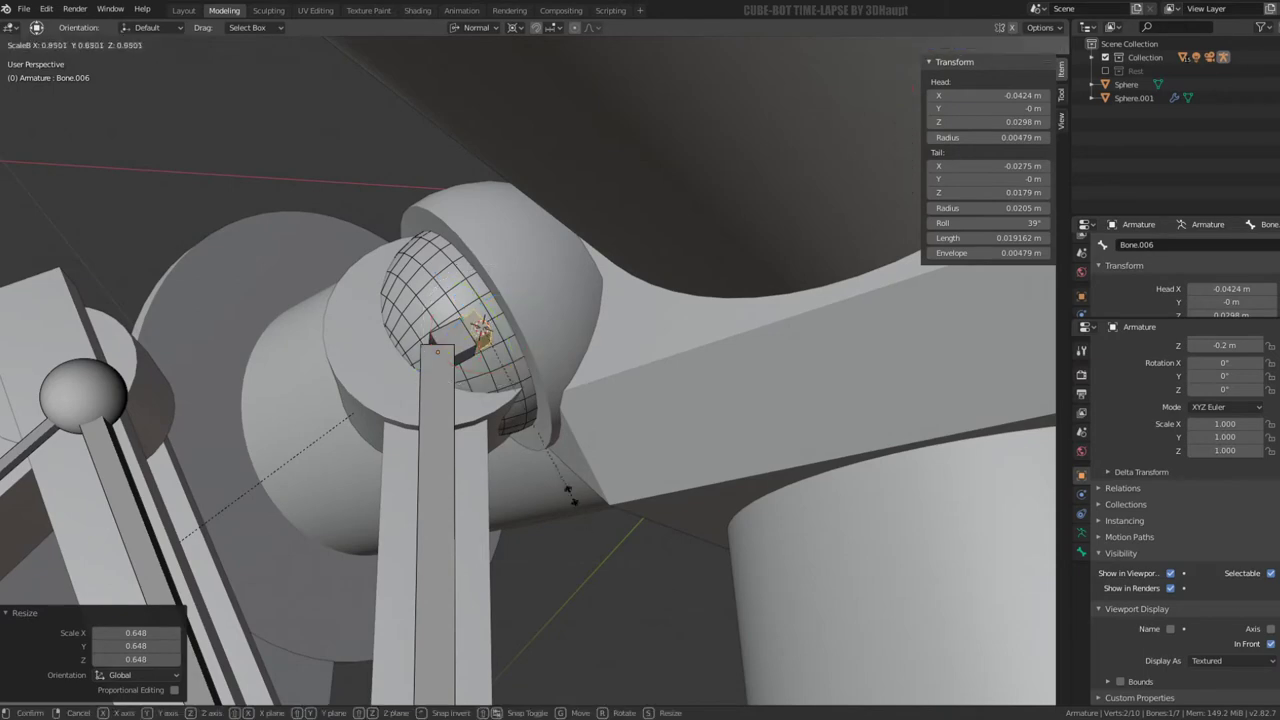
click(512, 388)
key(ctrl+Tab)
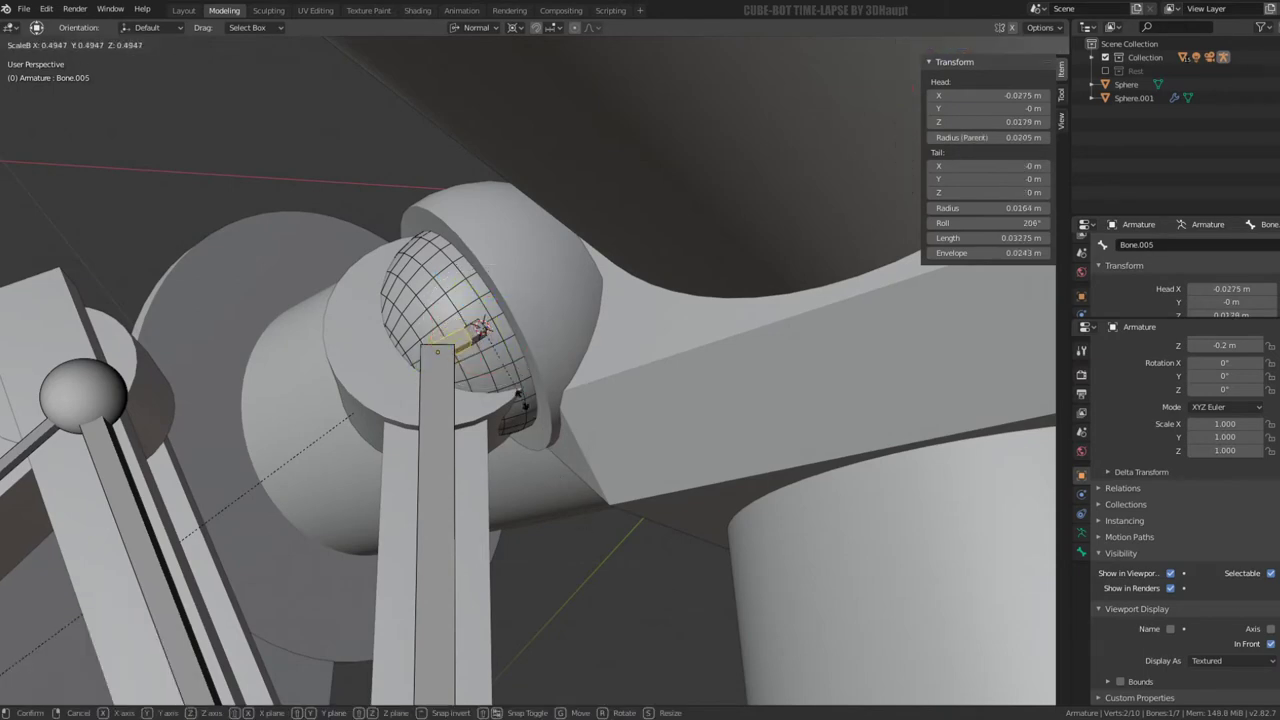
Select the inner hip sphere, then add the armature to the selection
click(470, 320)
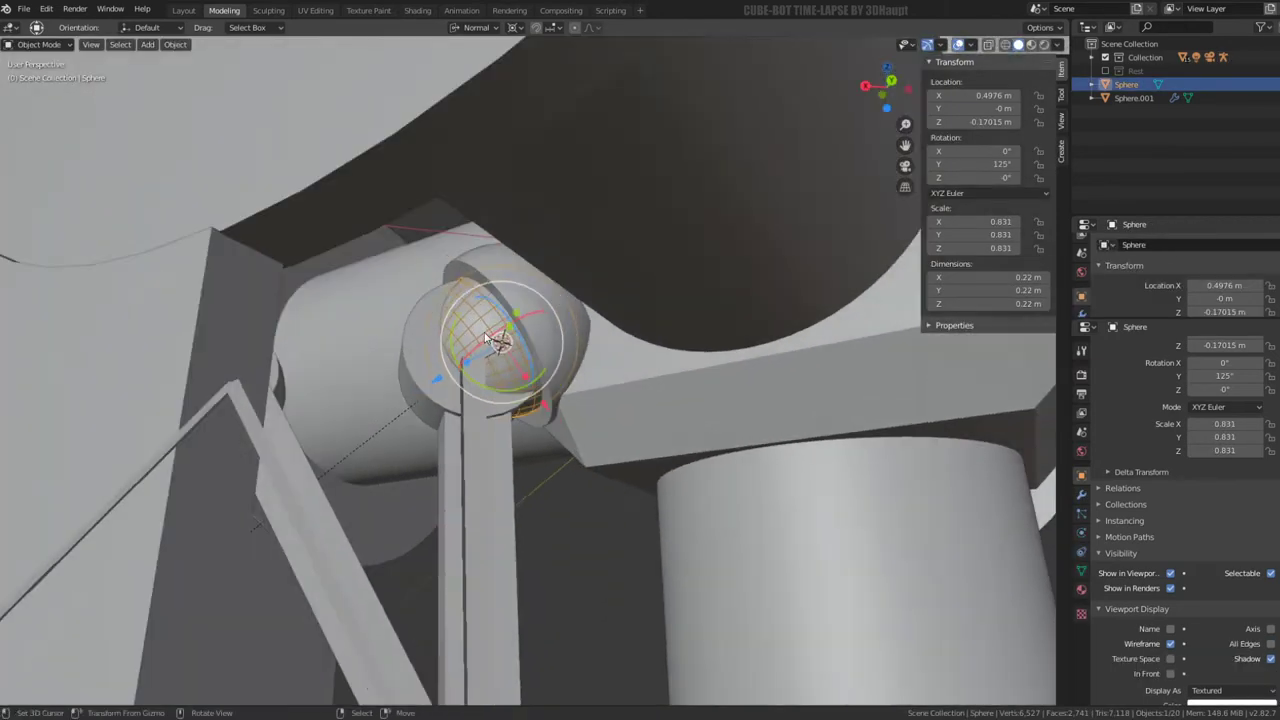
mouse_move(470, 320)
middle_down()
mouse_move(508, 332)
mouse_move(466, 312)
mouse_move(580, 294)
middle_up()
scroll(508, 332, up, 3)
click(470, 318)
click(584, 296)
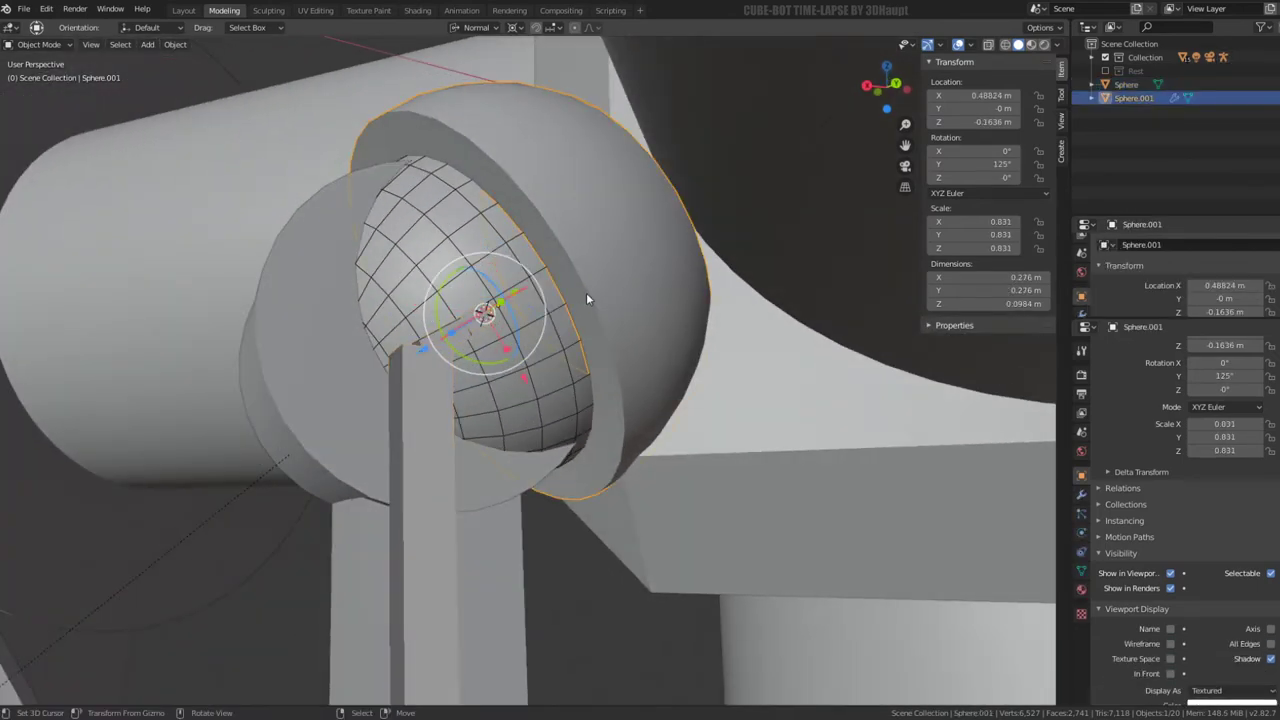
click(484, 313)
click(484, 313)
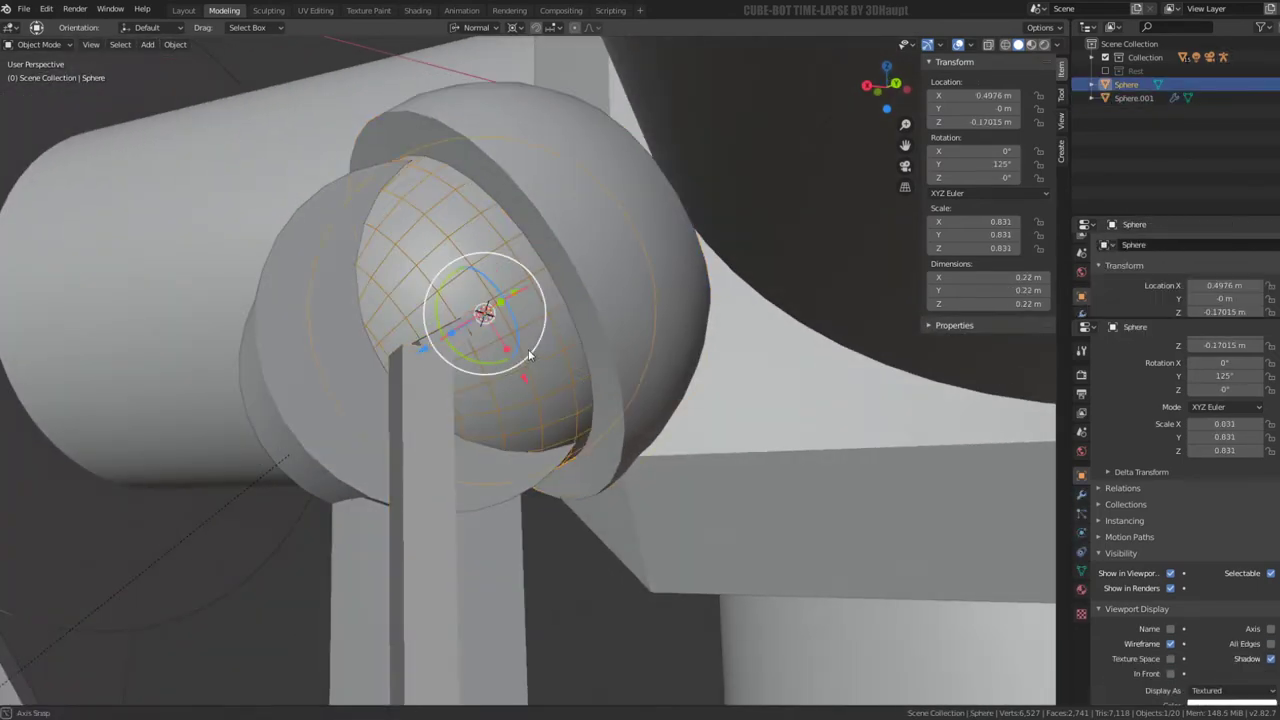
middle_drag(484, 313, 441, 311)
click(441, 311)
Parent the inner hip sphere to the small hip bone Bone.006 with Ctrl+P > Bone
click(40, 44)
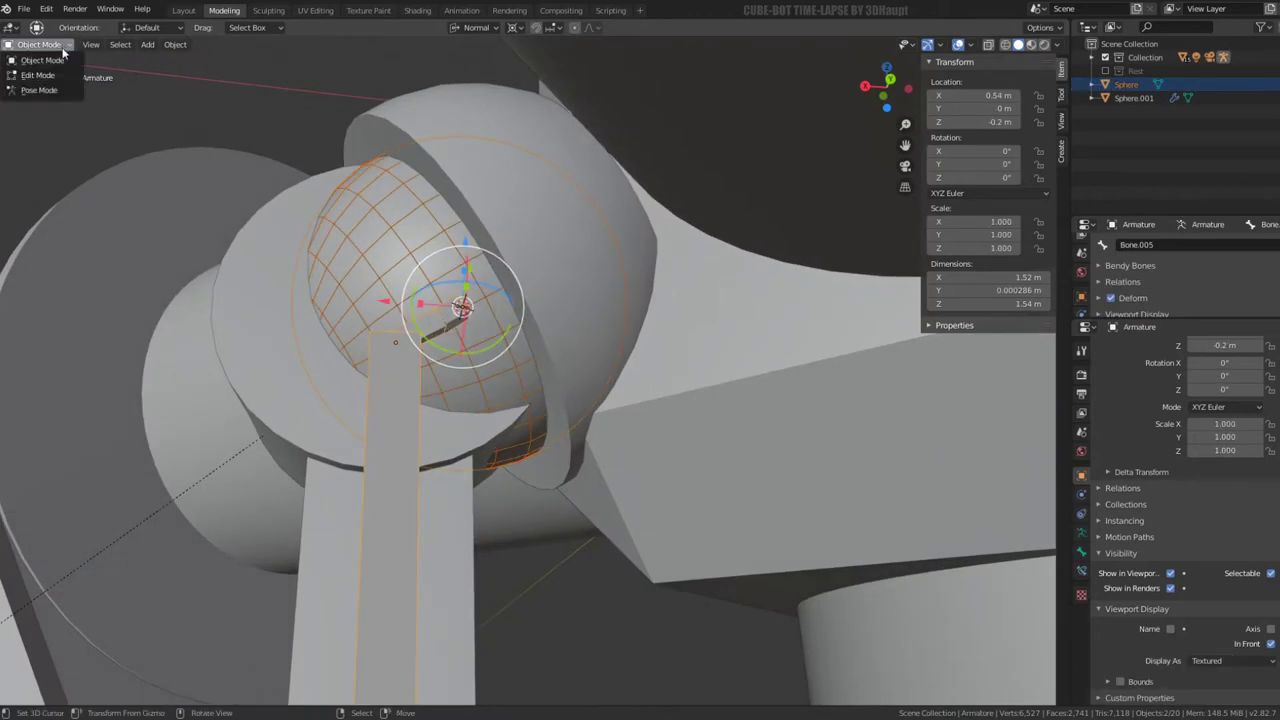
click(40, 90)
click(454, 318)
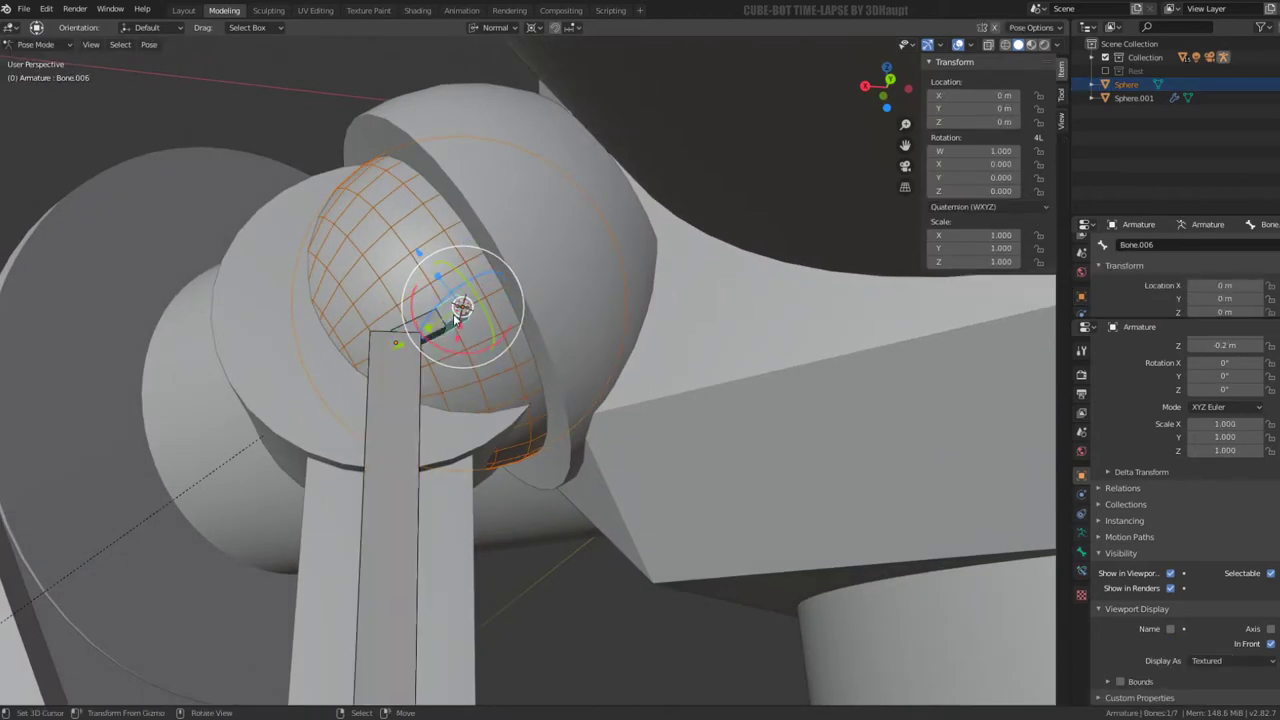
key(ctrl+p)
click(454, 318)
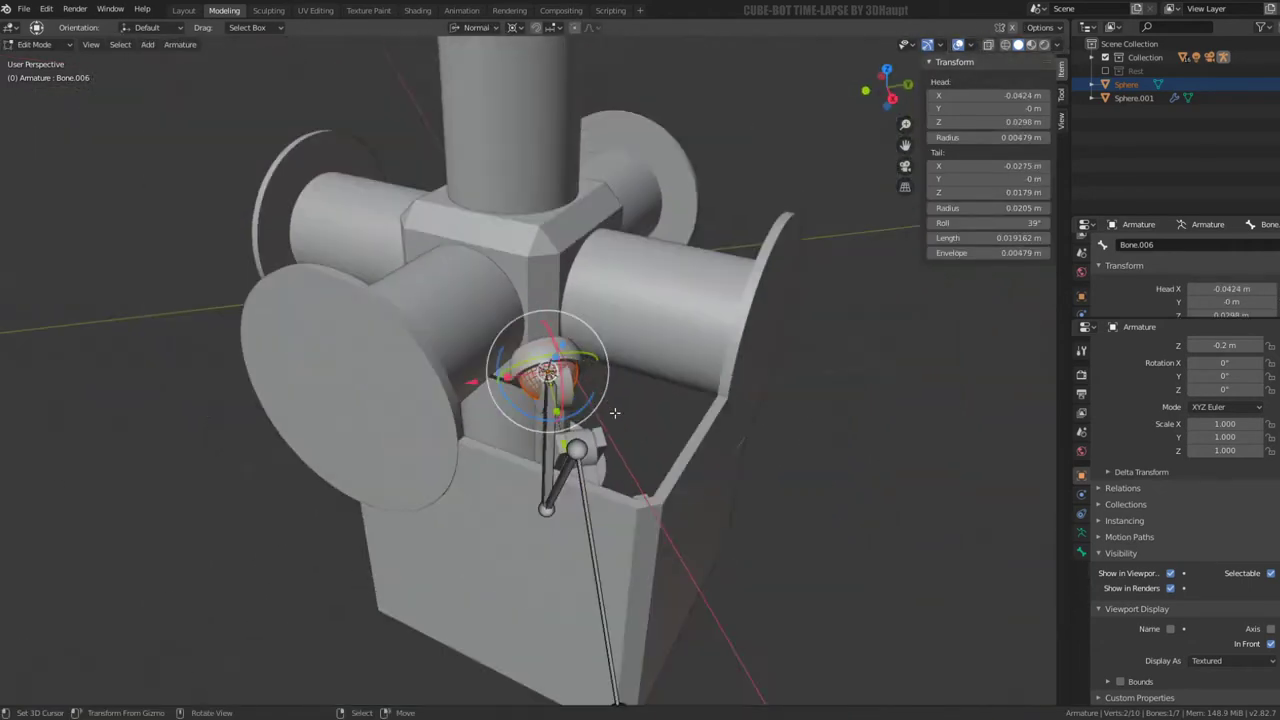
middle_drag(614, 412, 500, 380)
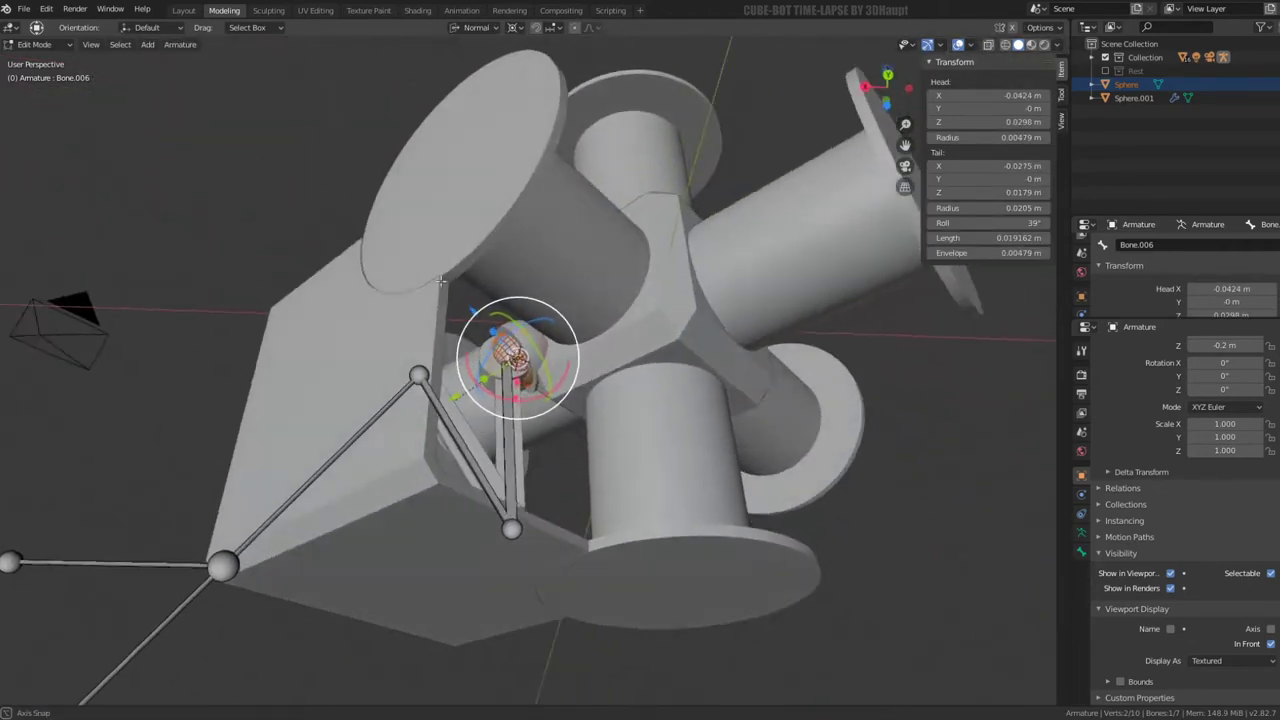
click(38, 45)
click(42, 60)
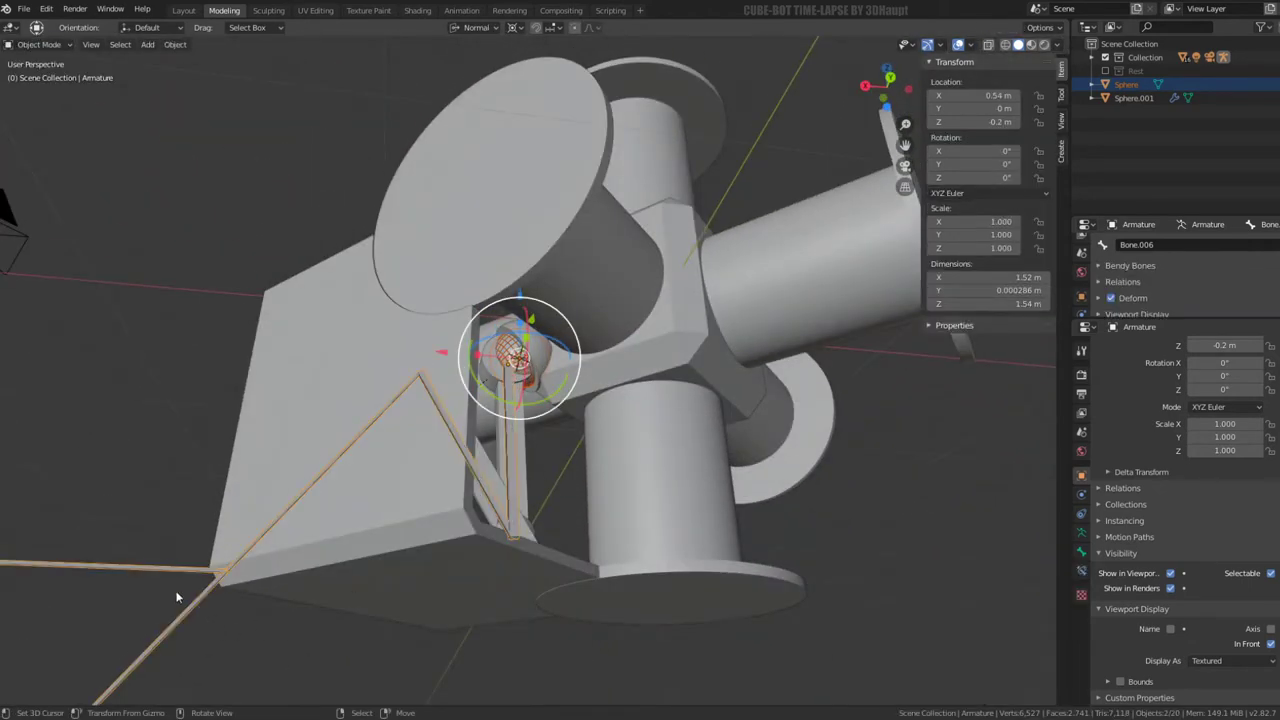
Test-move the IK bone Bone.004 in Pose Mode, cancelling to keep the rest pose
click(38, 45)
click(45, 86)
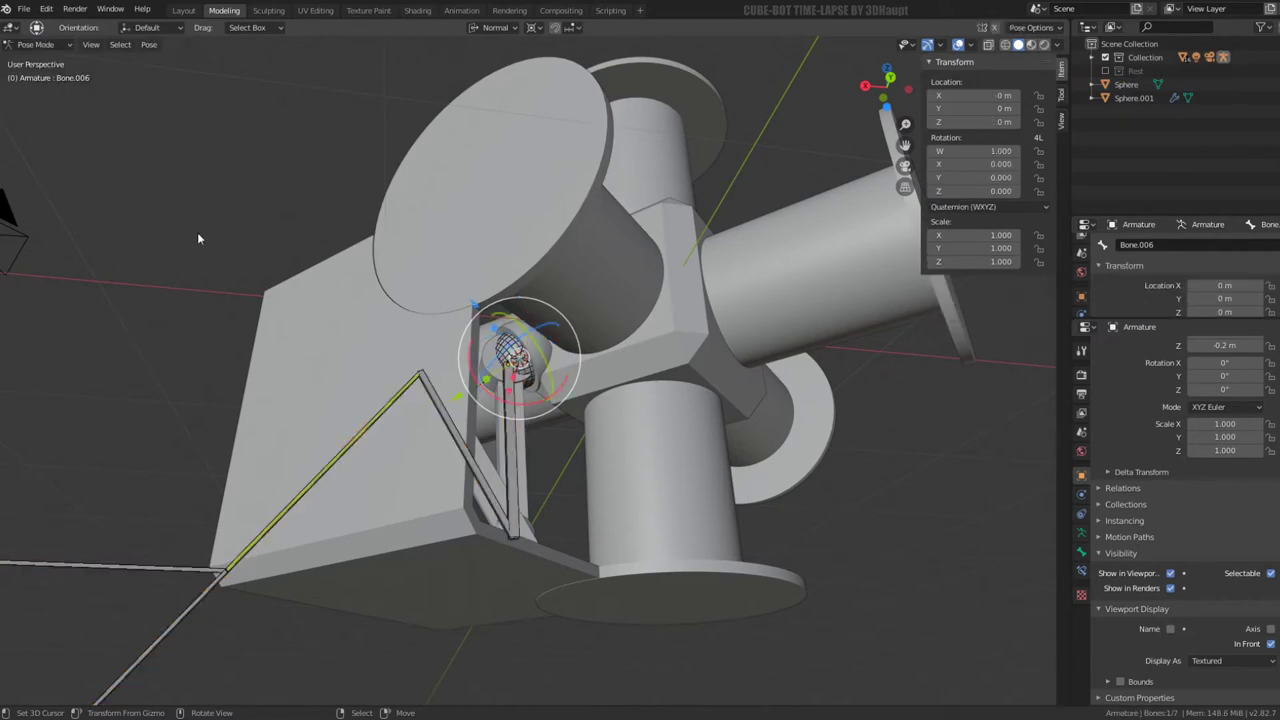
click(157, 562)
key(Escape)
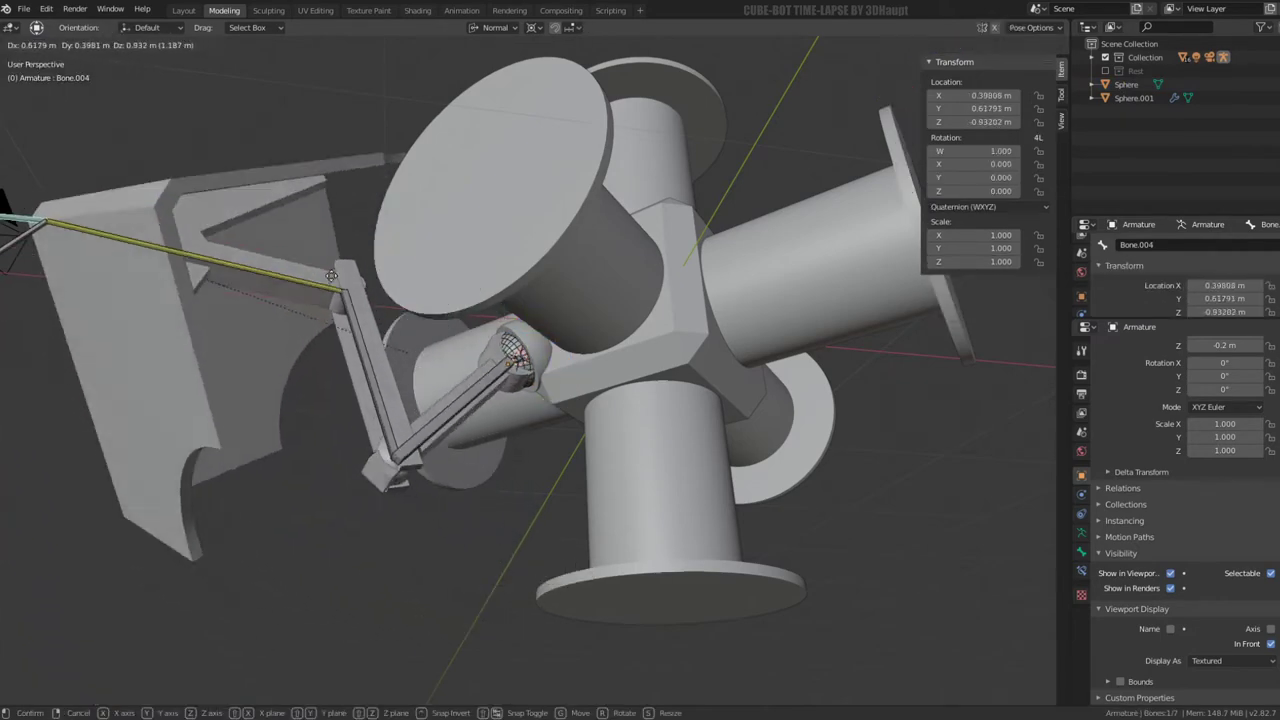
mouse_move(465, 505)
middle_down()
mouse_move(600, 360)
mouse_move(503, 370)
middle_up()
key(g)
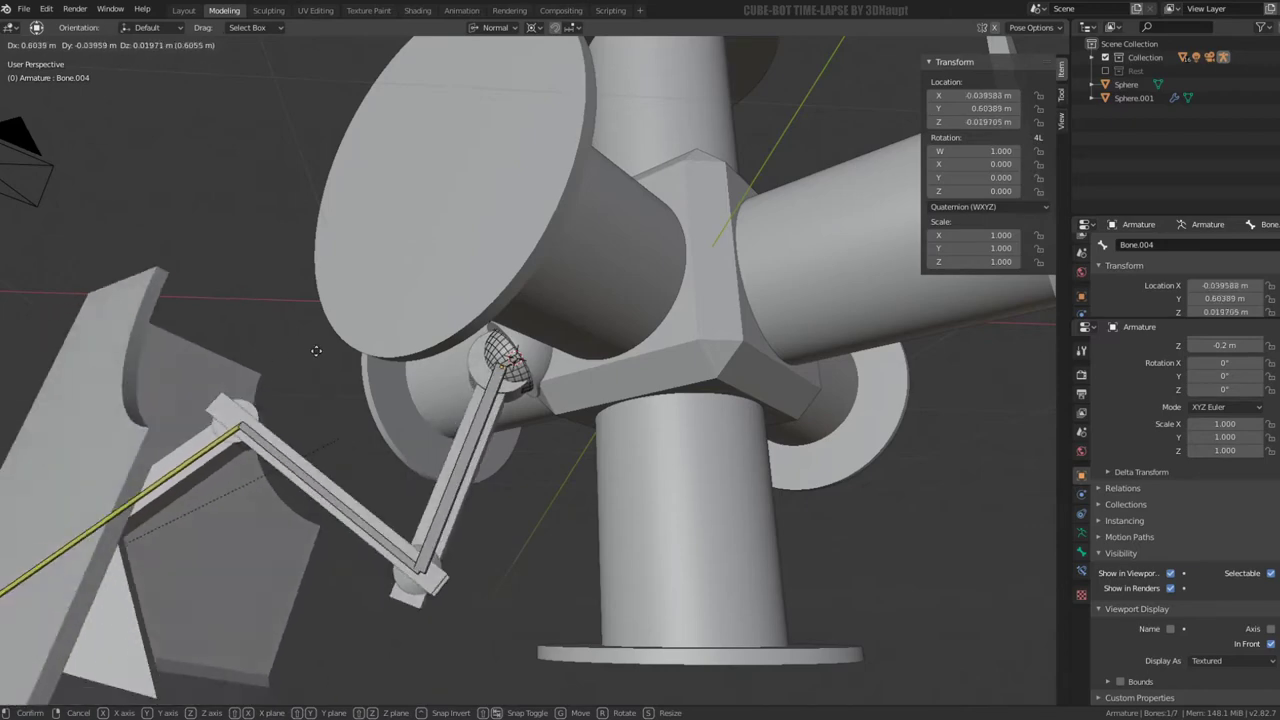
right_click(410, 385)
Repeat test moves of Bone.004 from several angles, cancelling each one
middle_drag(410, 385, 400, 470)
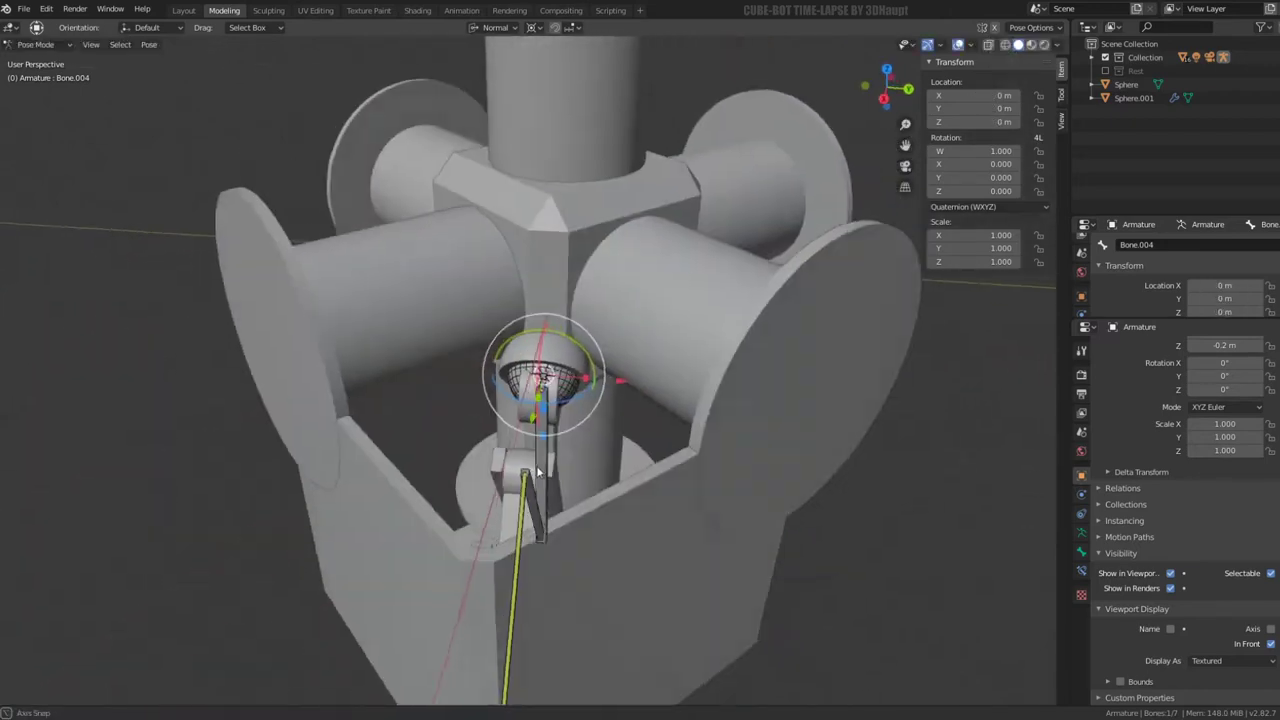
key(g)
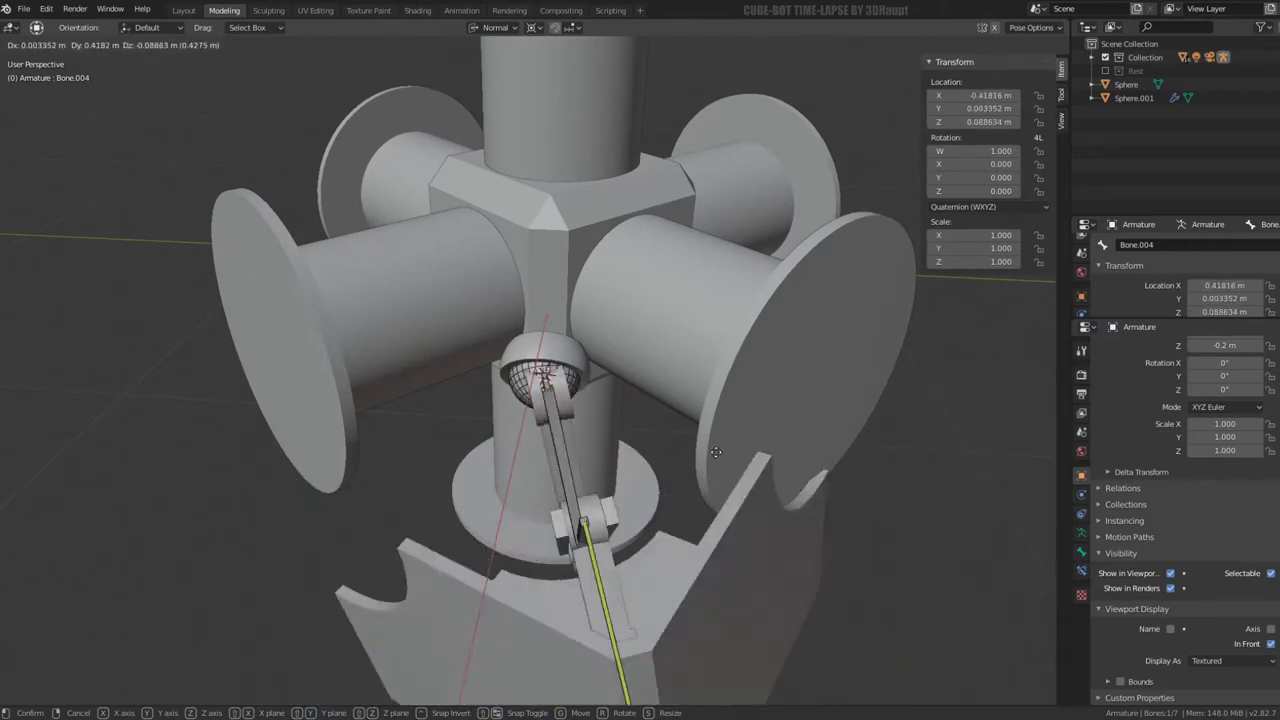
key(Escape)
mouse_move(688, 457)
middle_down()
mouse_move(669, 410)
mouse_move(600, 450)
middle_up()
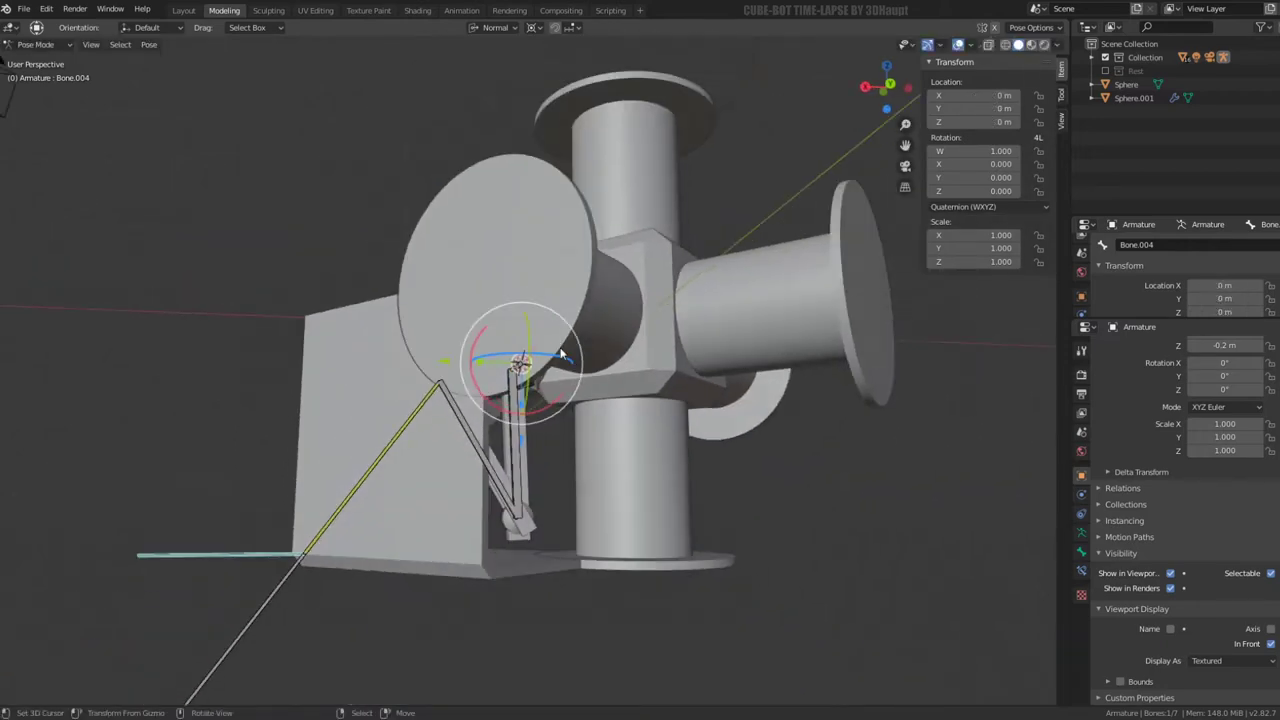
key(g)
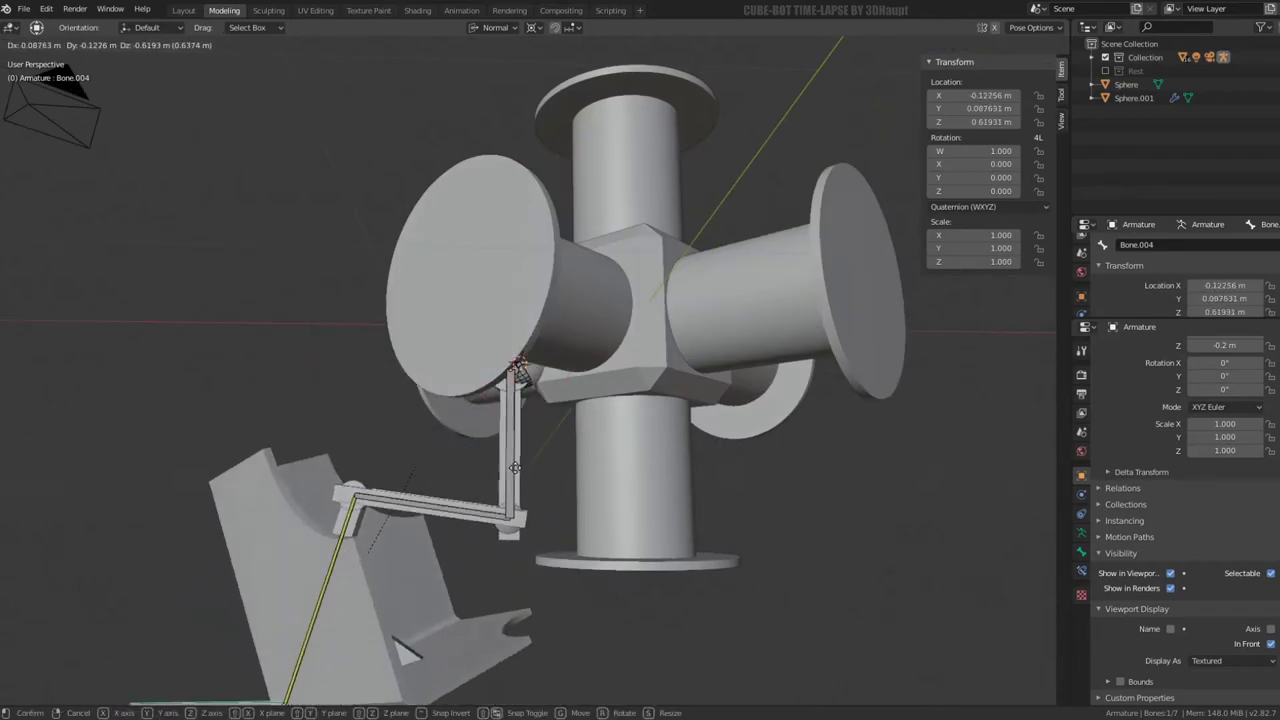
key(Escape)
middle_drag(530, 368, 552, 366)
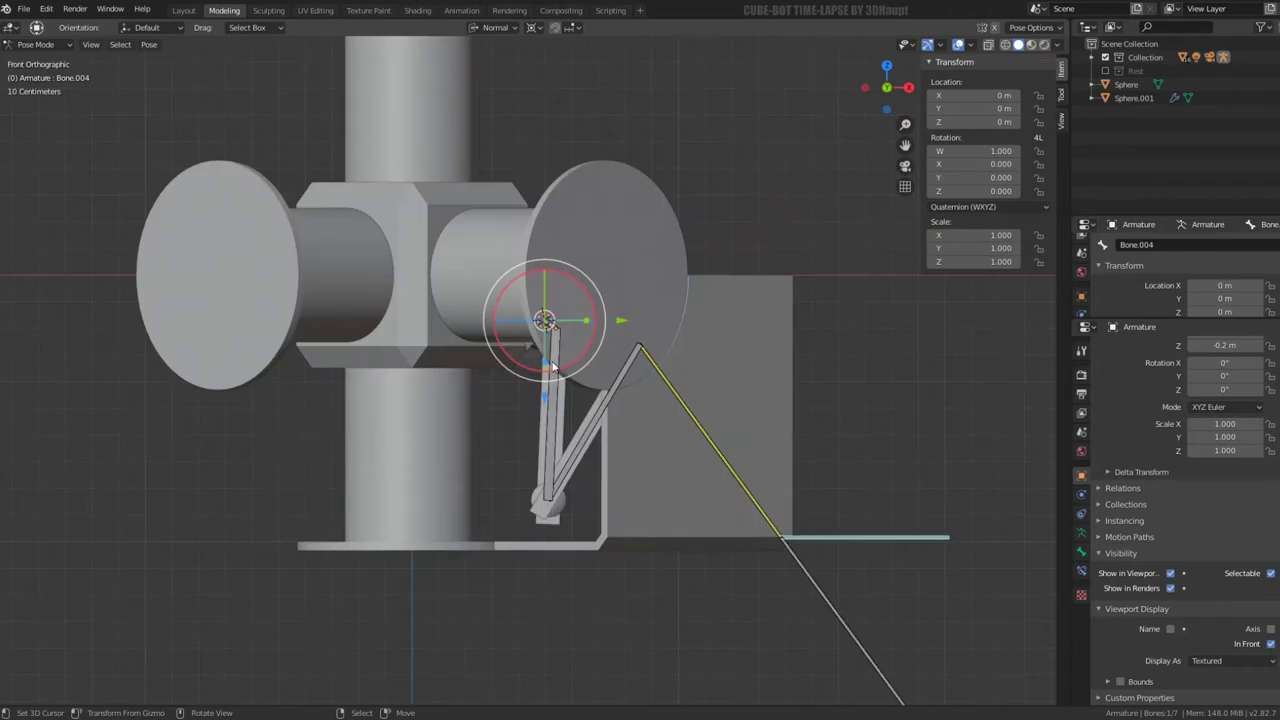
key(g)
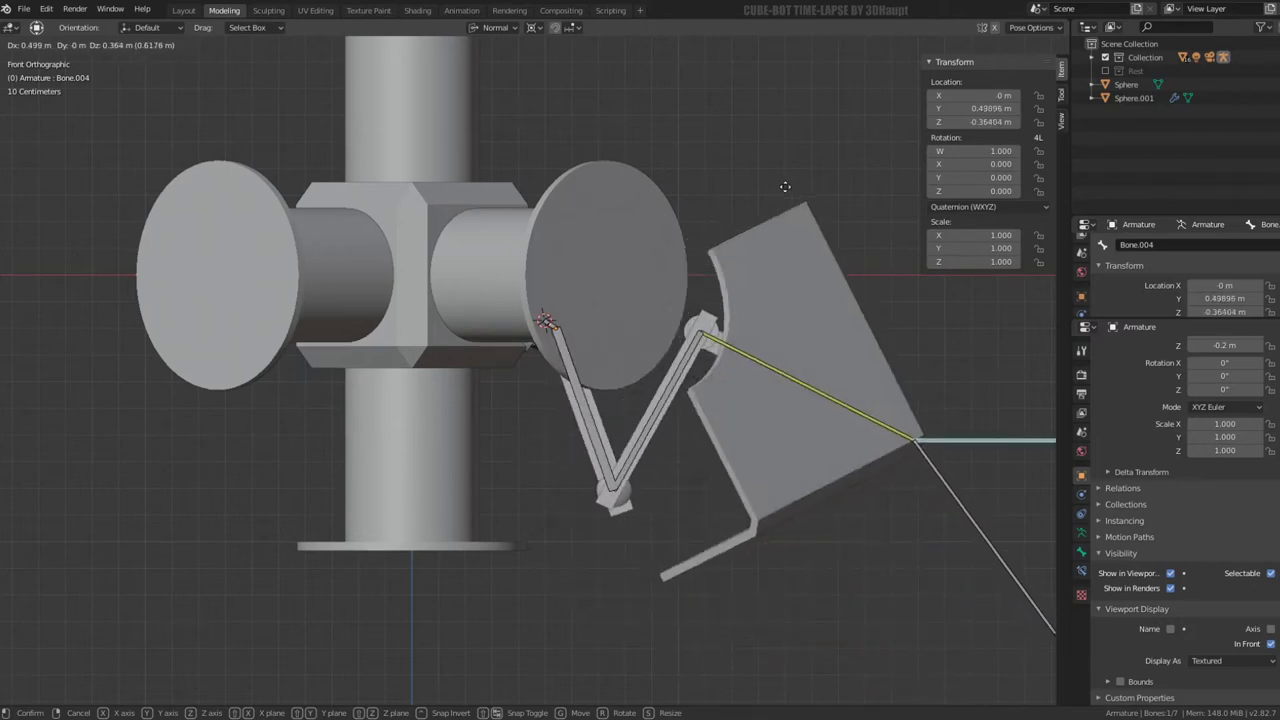
key(Escape)
Select the diagonal leg bone Bone.001 and switch back to Object Mode
scroll(541, 424, up, 1)
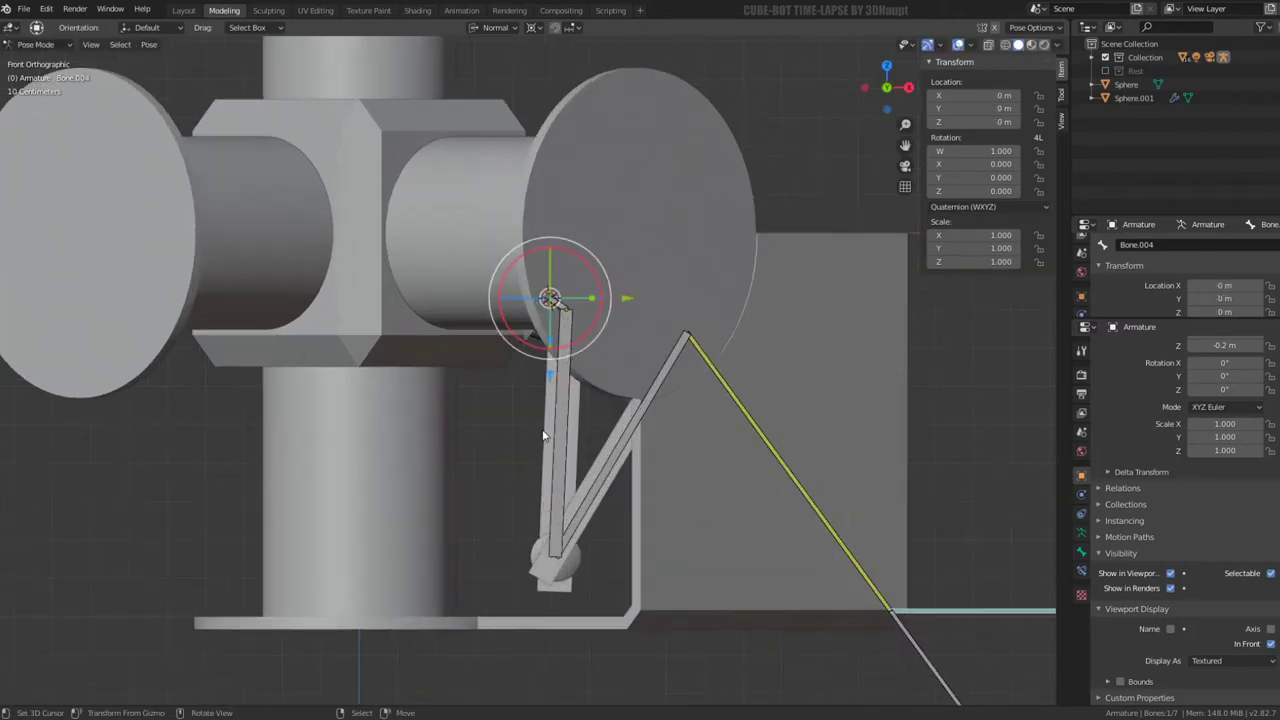
scroll(570, 417, up, 1)
scroll(602, 410, up, 1)
click(564, 462)
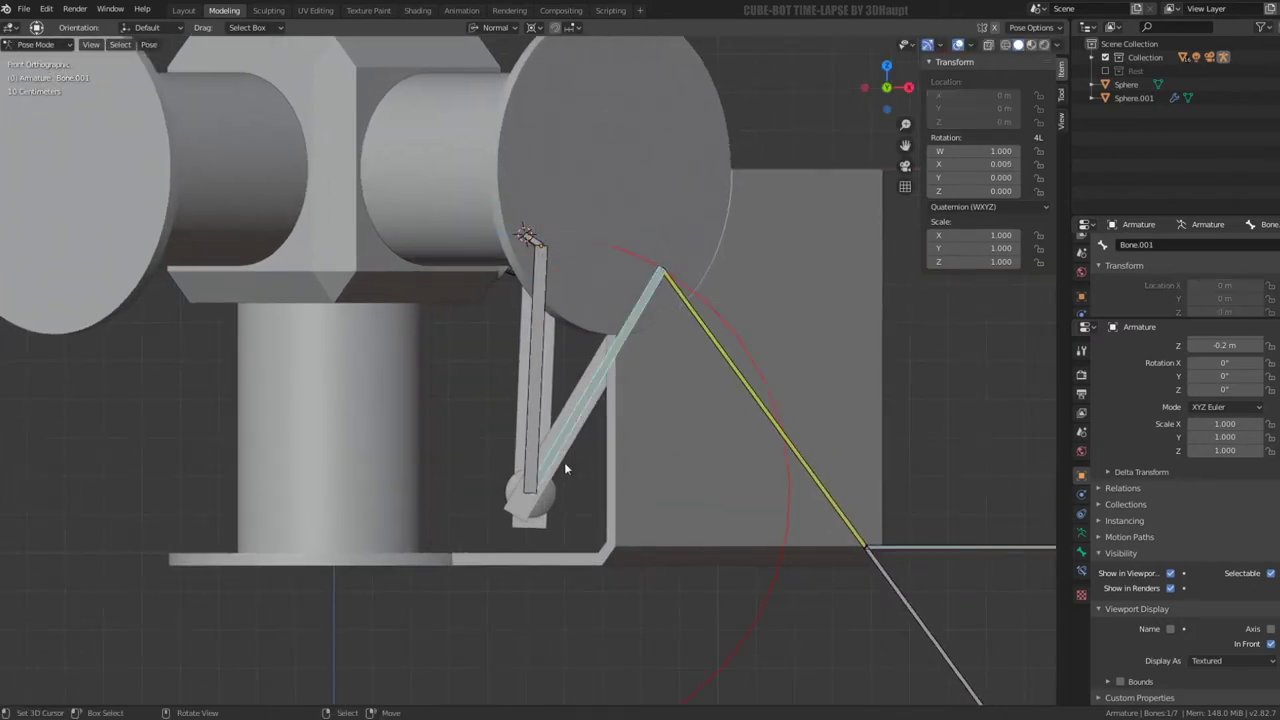
middle_drag(564, 462, 441, 280)
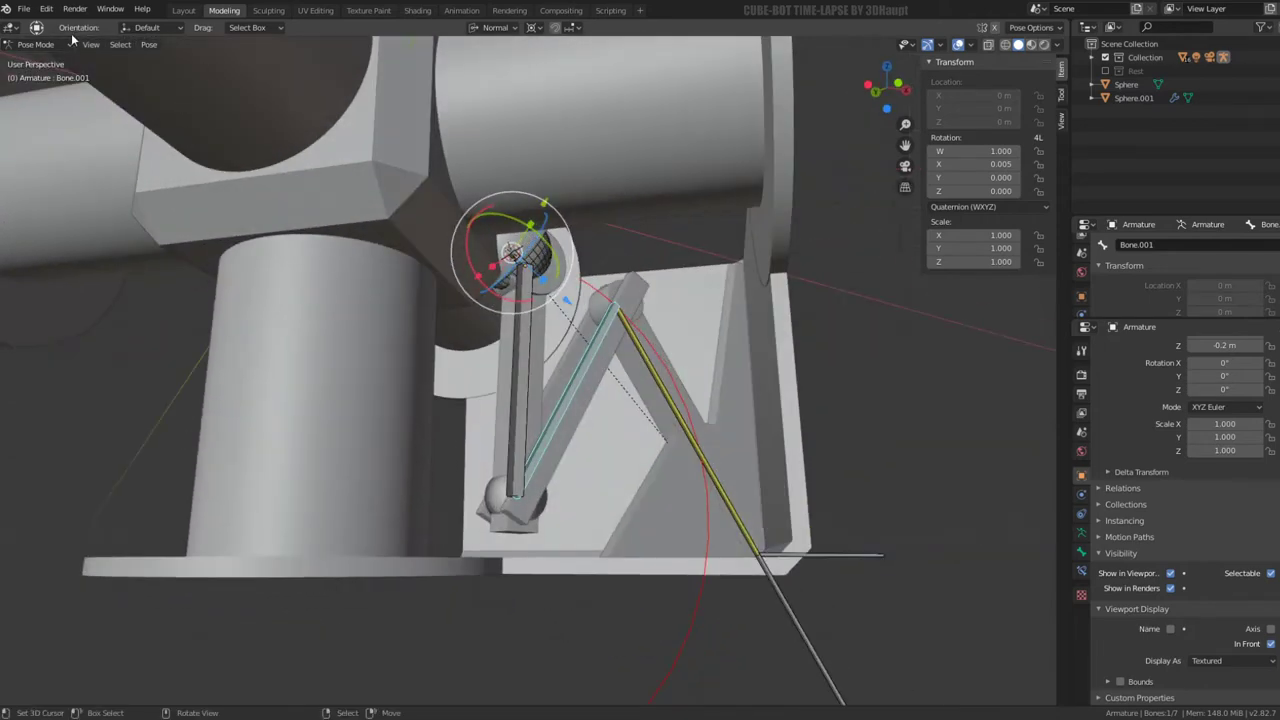
click(42, 61)
Select the diagonal, vertical and upper leg cylinders plus the upper diagonal arm
middle_drag(480, 400, 535, 556)
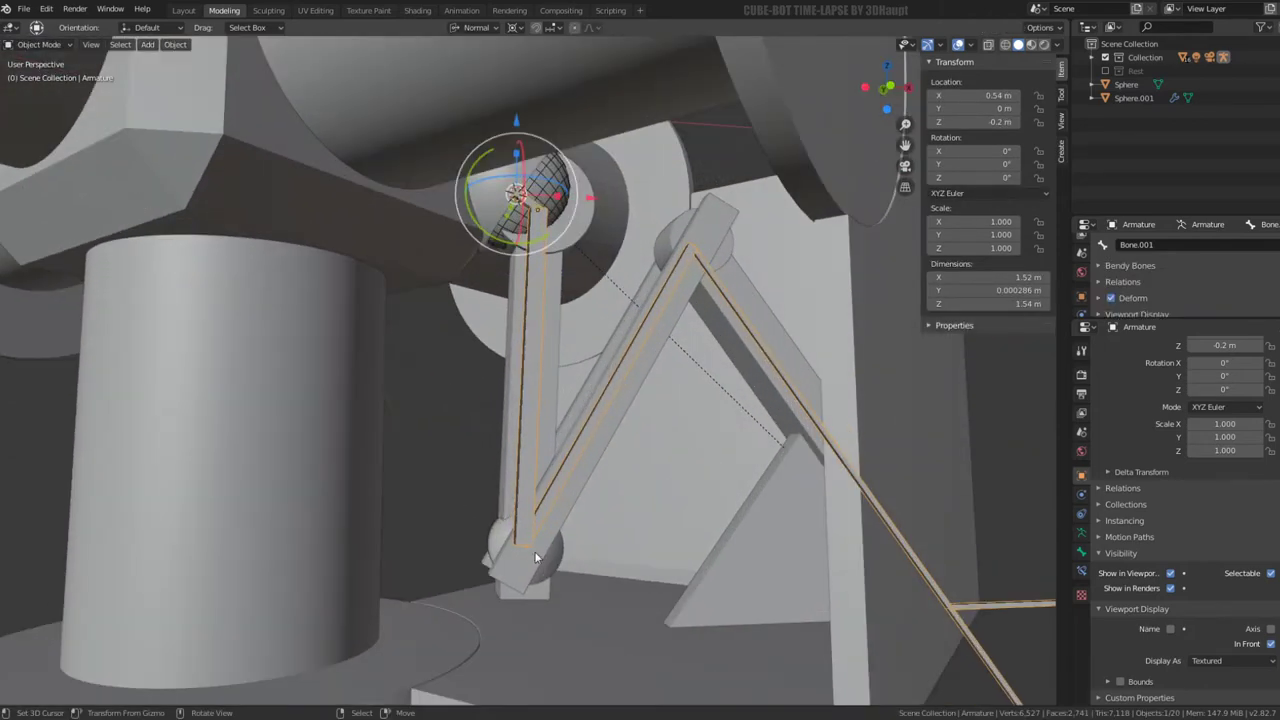
click(535, 556)
middle_drag(541, 453, 546, 410)
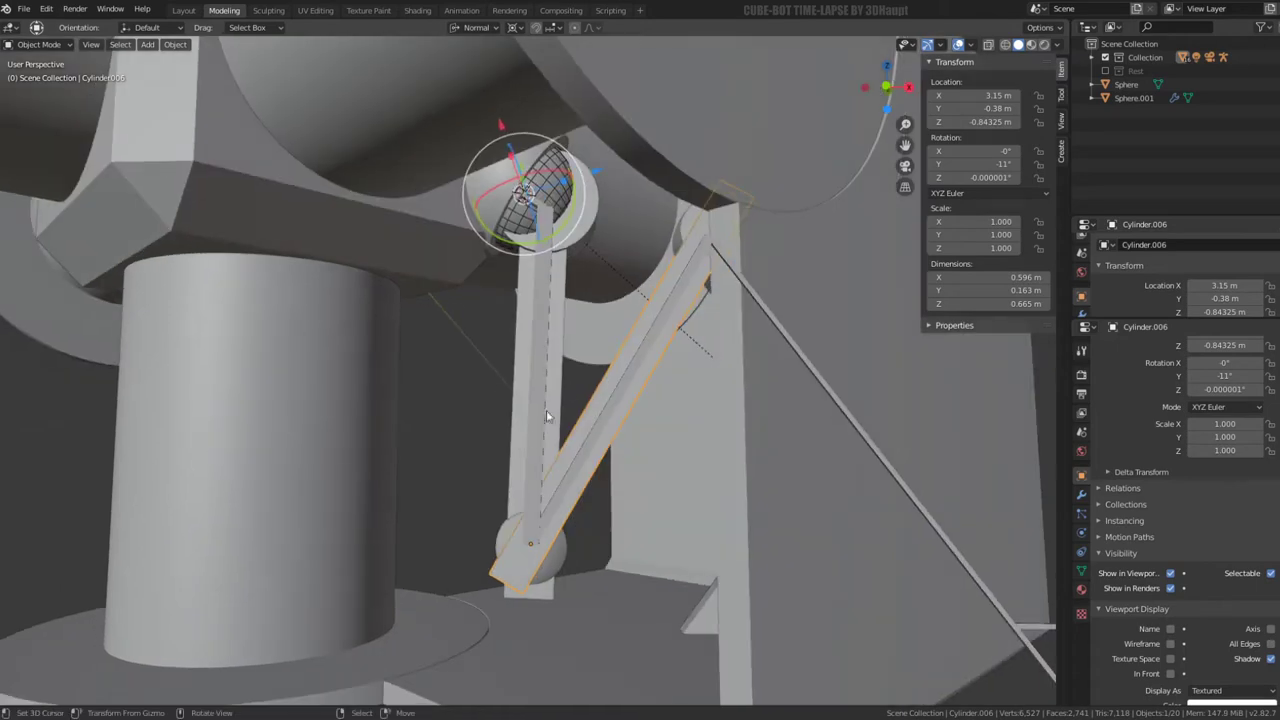
click(546, 410)
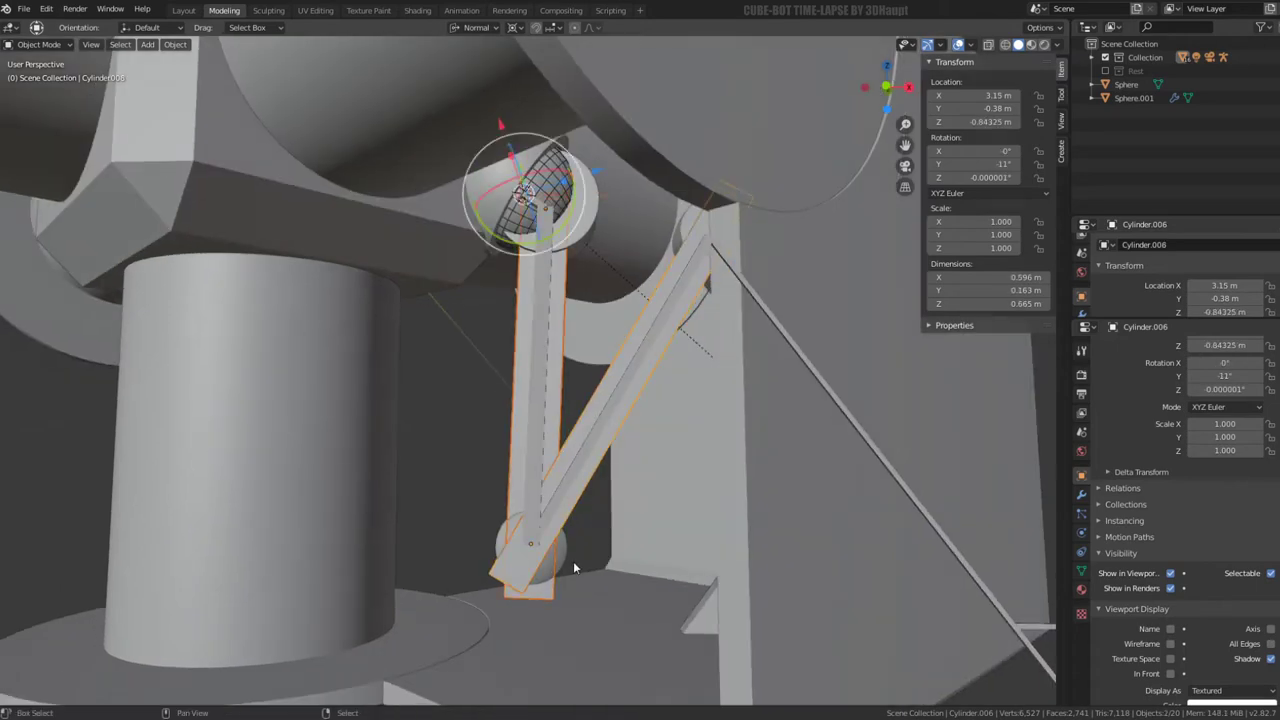
middle_drag(571, 537, 594, 396)
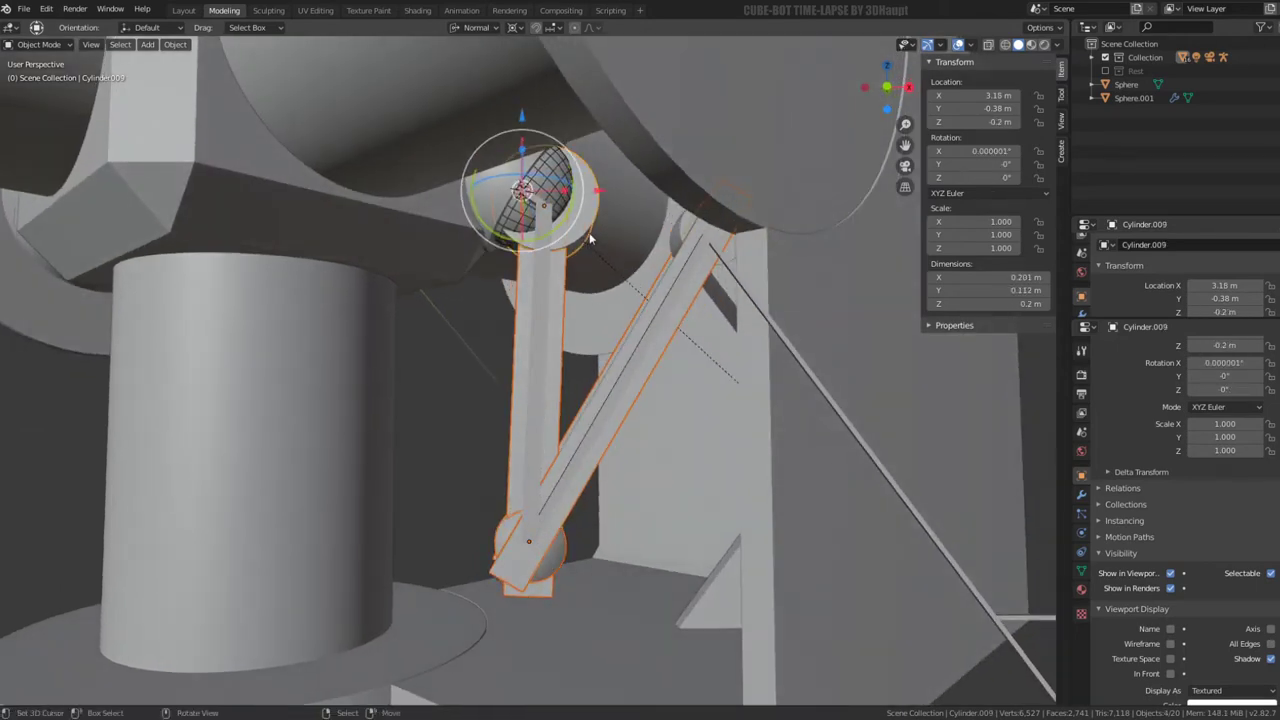
middle_drag(580, 237, 648, 221)
shift+click(700, 250)
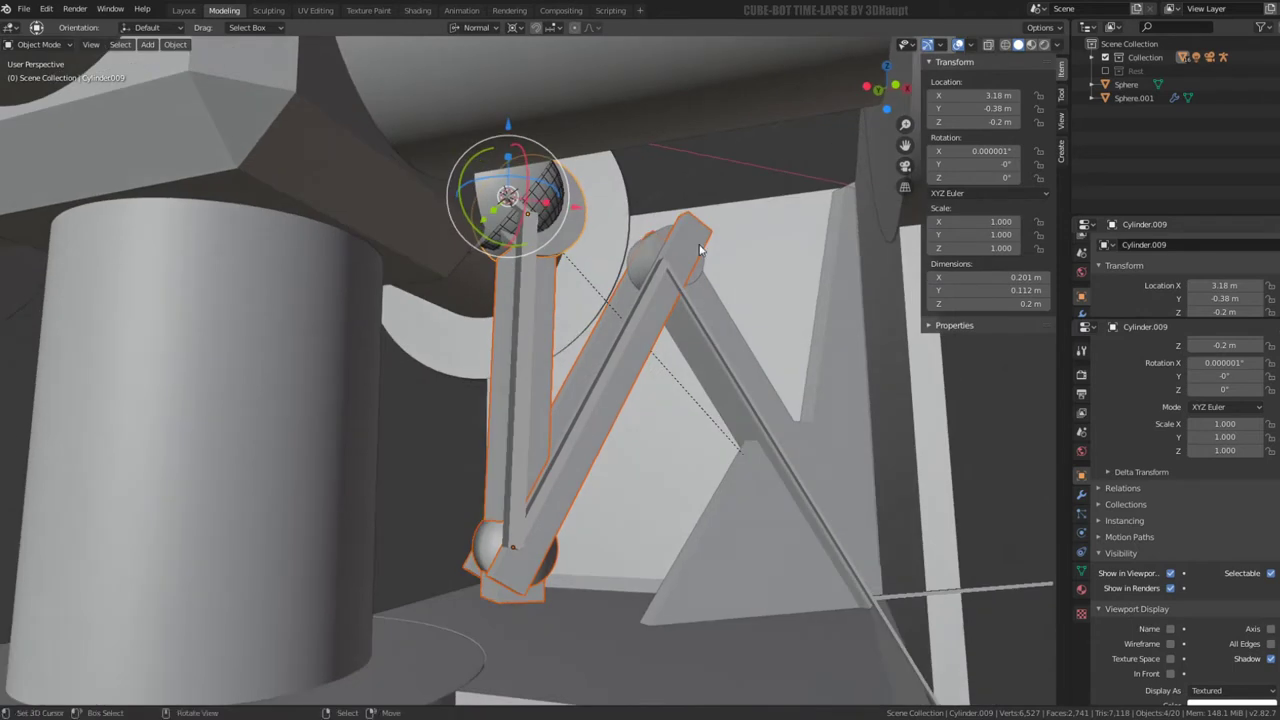
Unparent the leg cylinders with Clear and Keep Transformation so they stay in place
shift+click(651, 236)
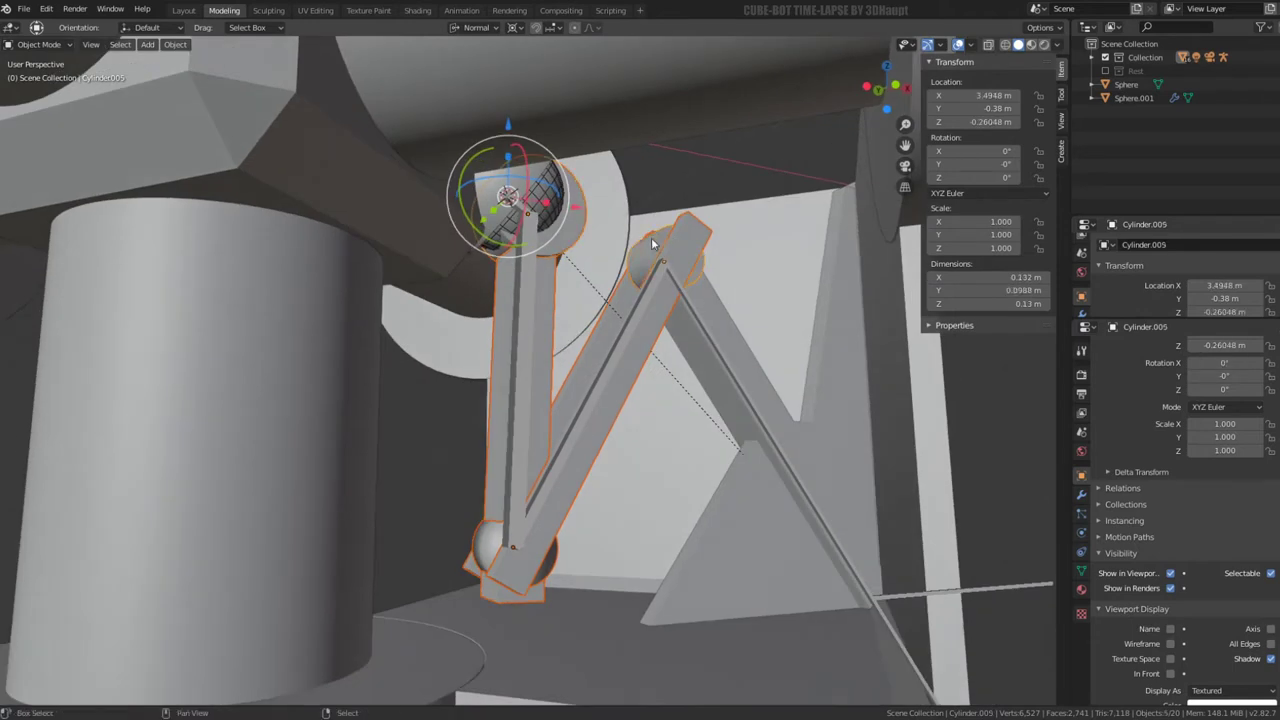
key(alt+p)
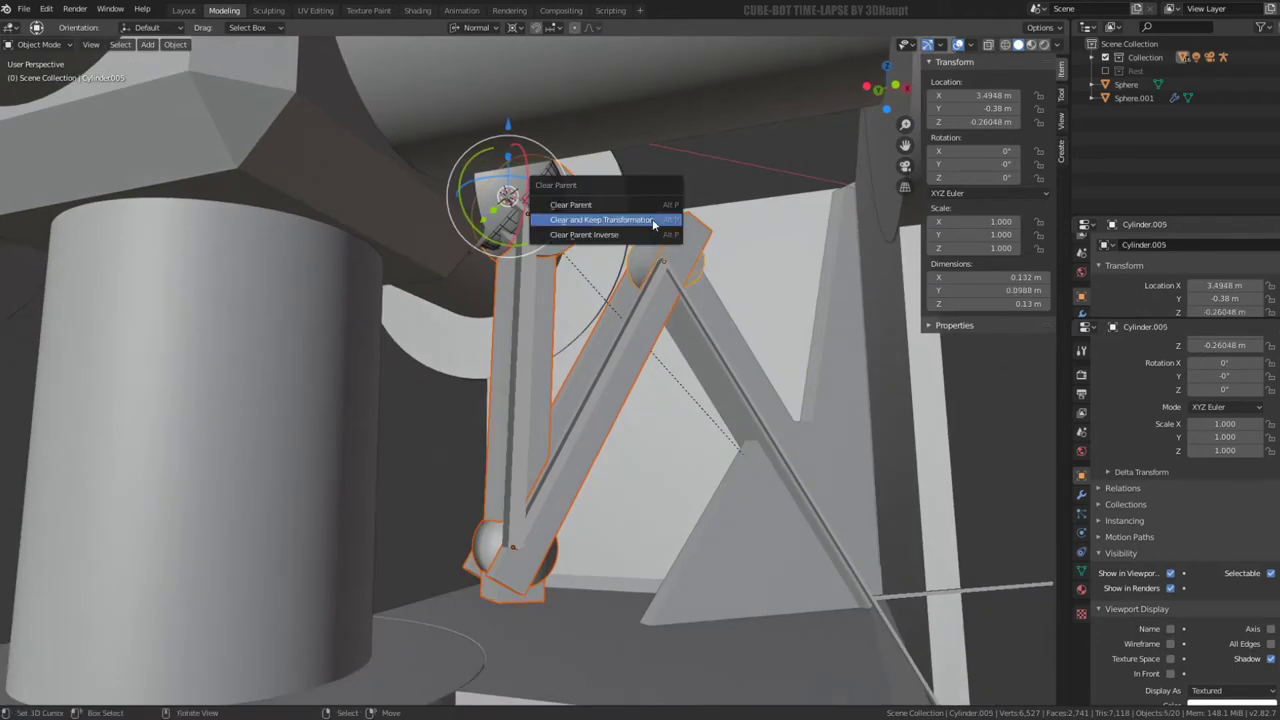
click(653, 220)
click(32, 10)
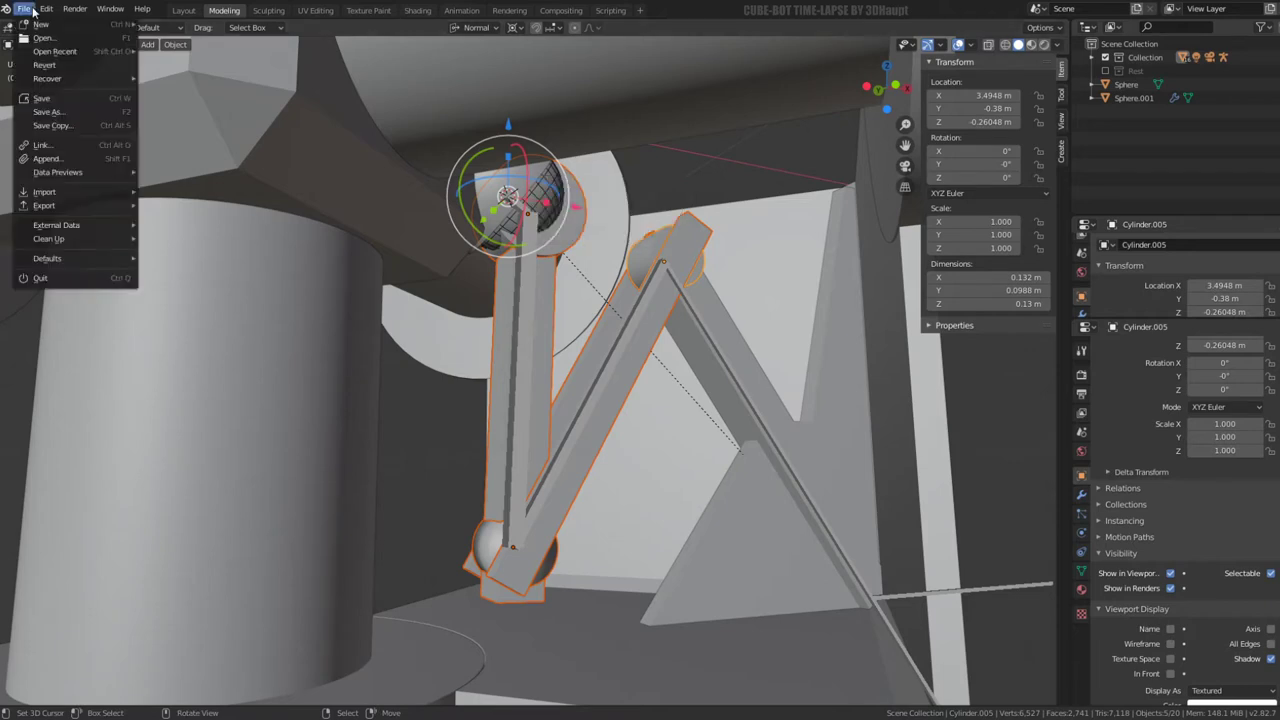
click(44, 99)
key(alt+p)
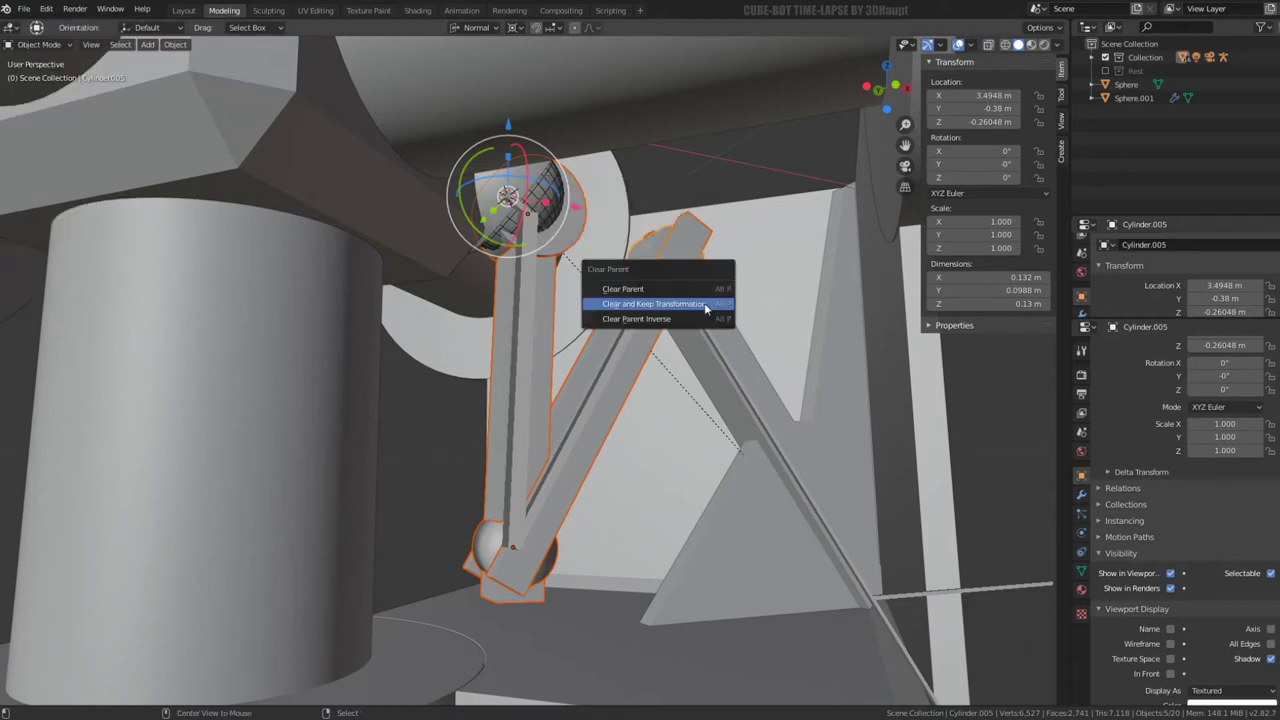
click(706, 306)
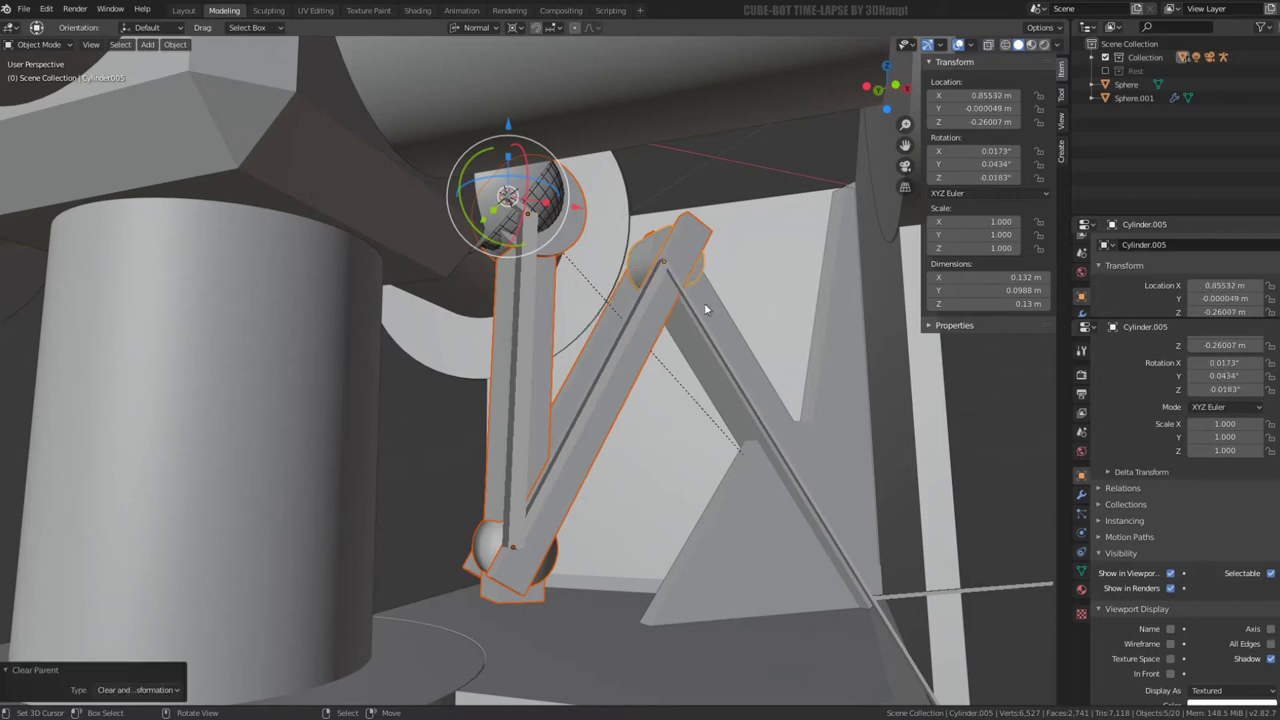
Unparent the upper diagonal arm at the hip joint, keeping its position
scroll(689, 459, down, 2)
click(875, 538)
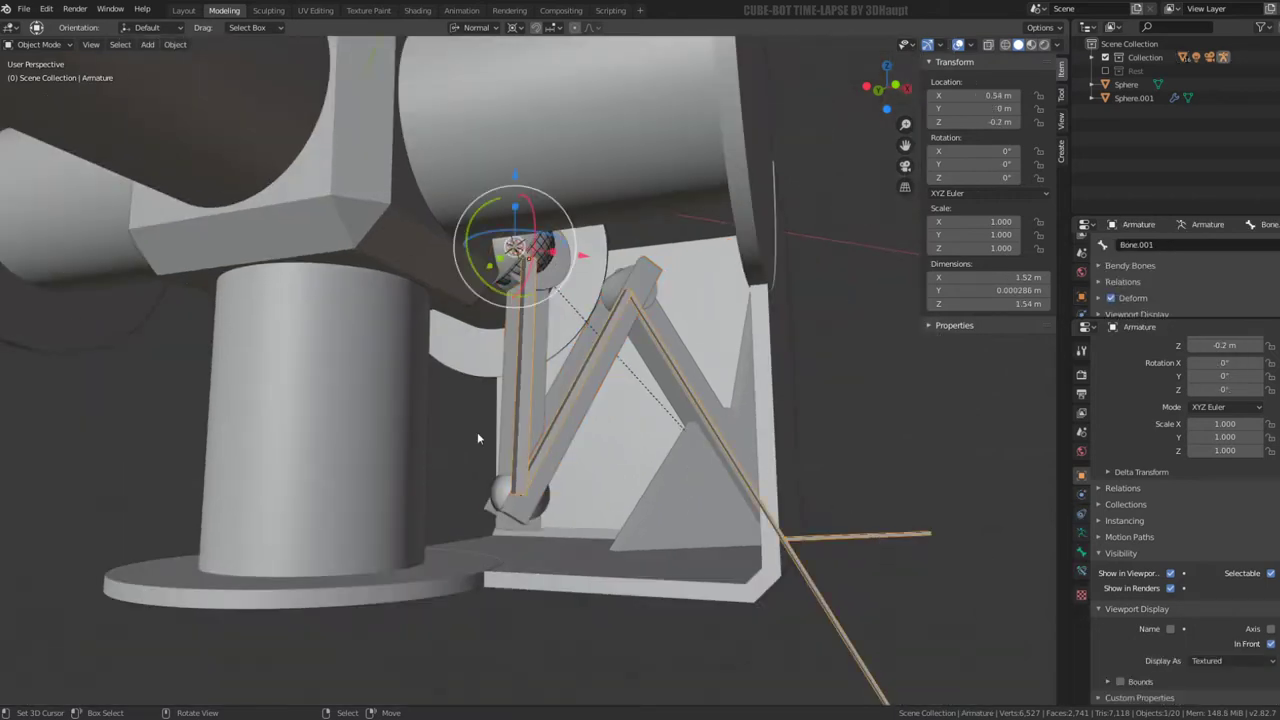
key(KP_1)
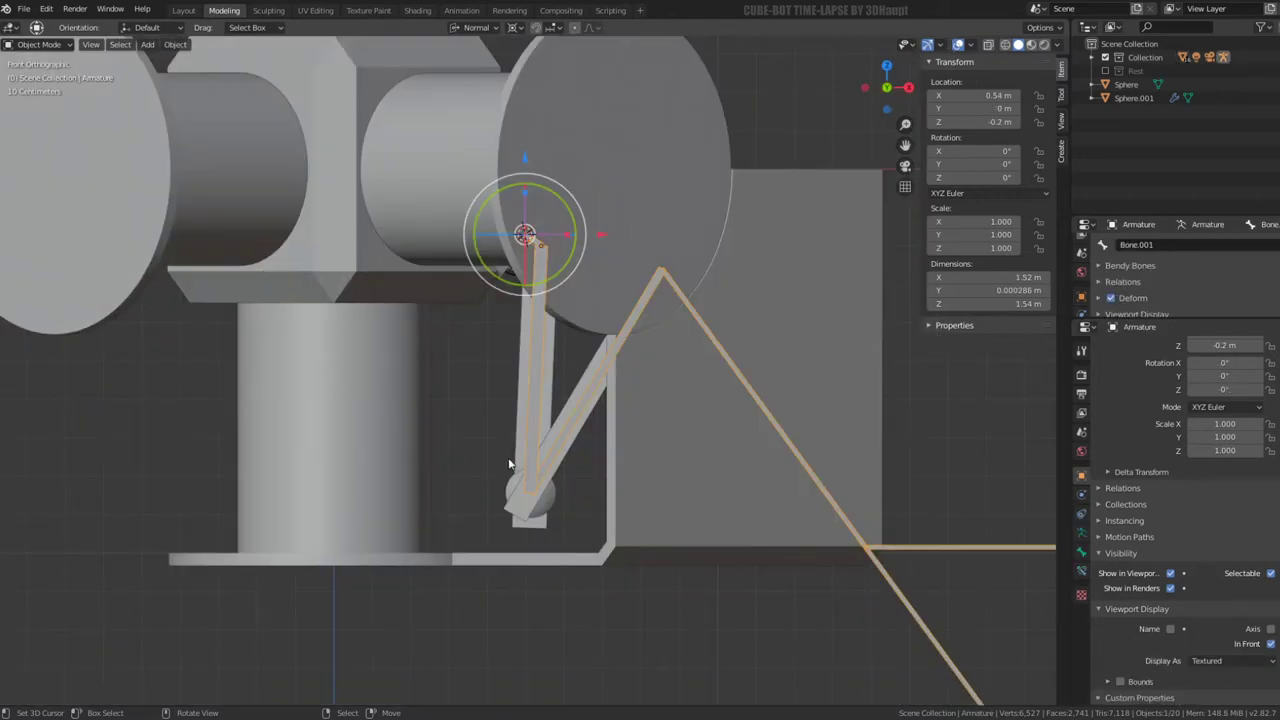
key(Tab)
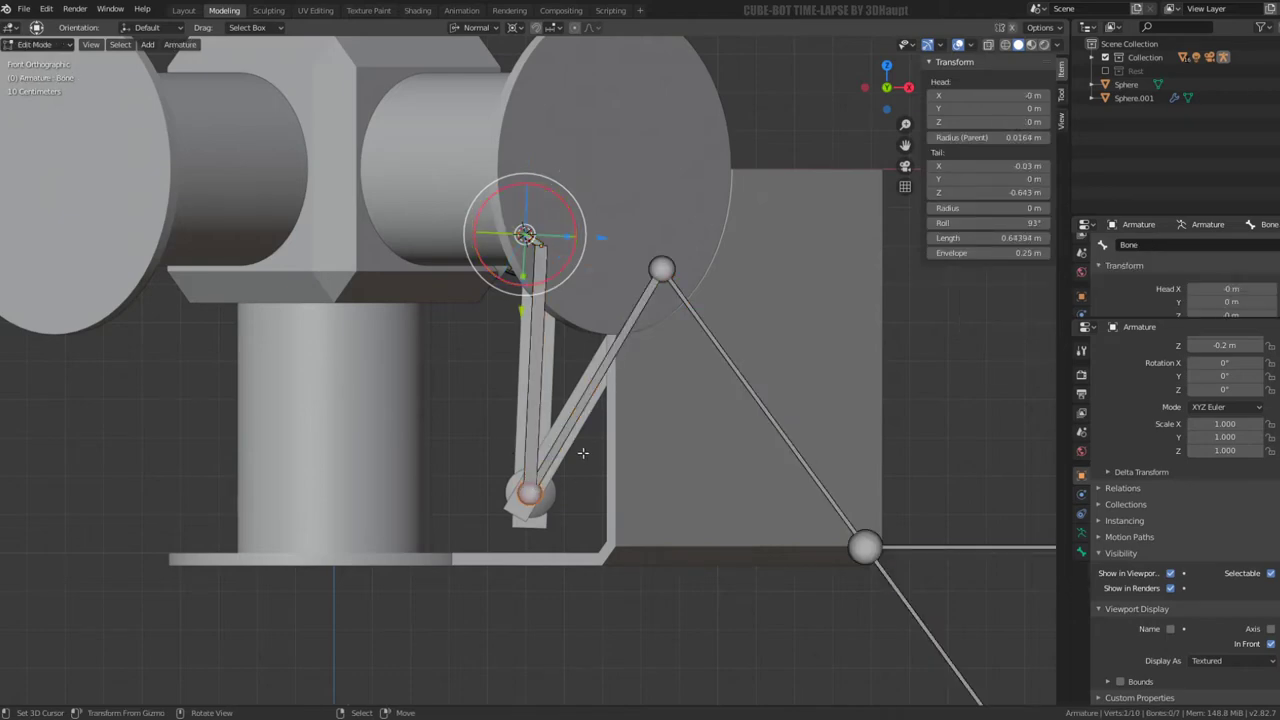
key(Tab)
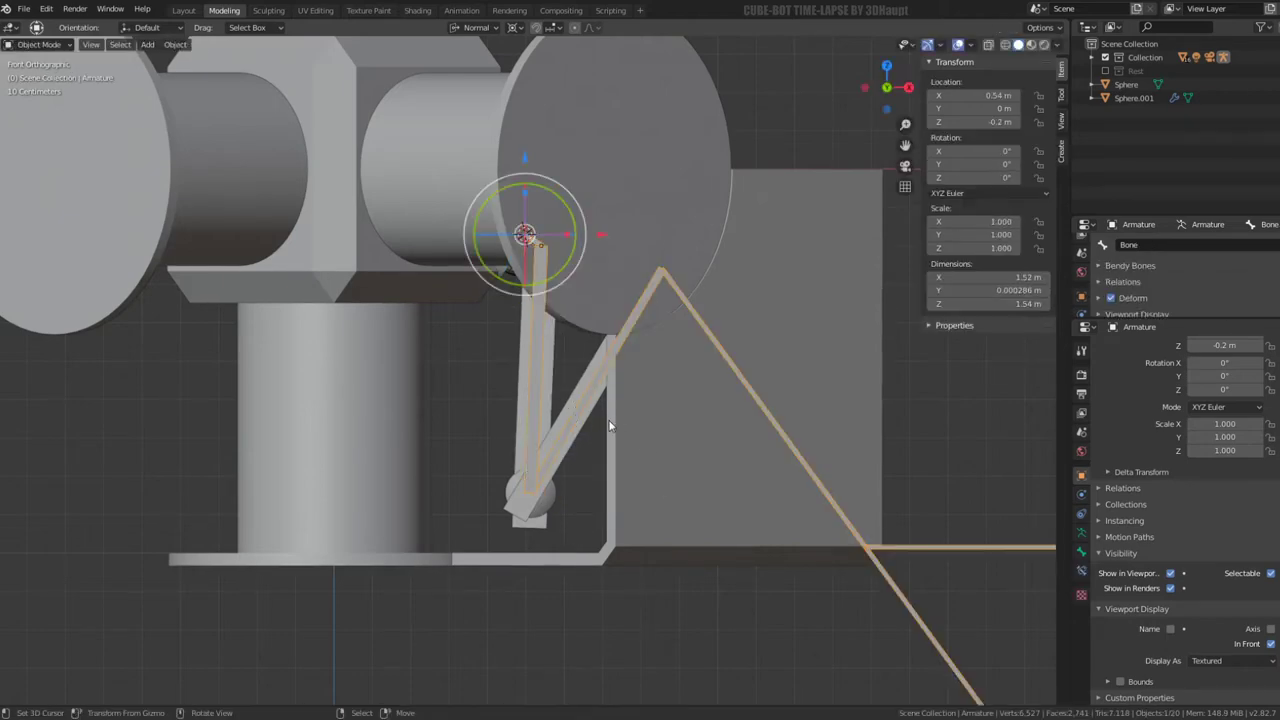
mouse_move(568, 548)
middle_down()
mouse_move(592, 388)
mouse_move(493, 429)
middle_up()
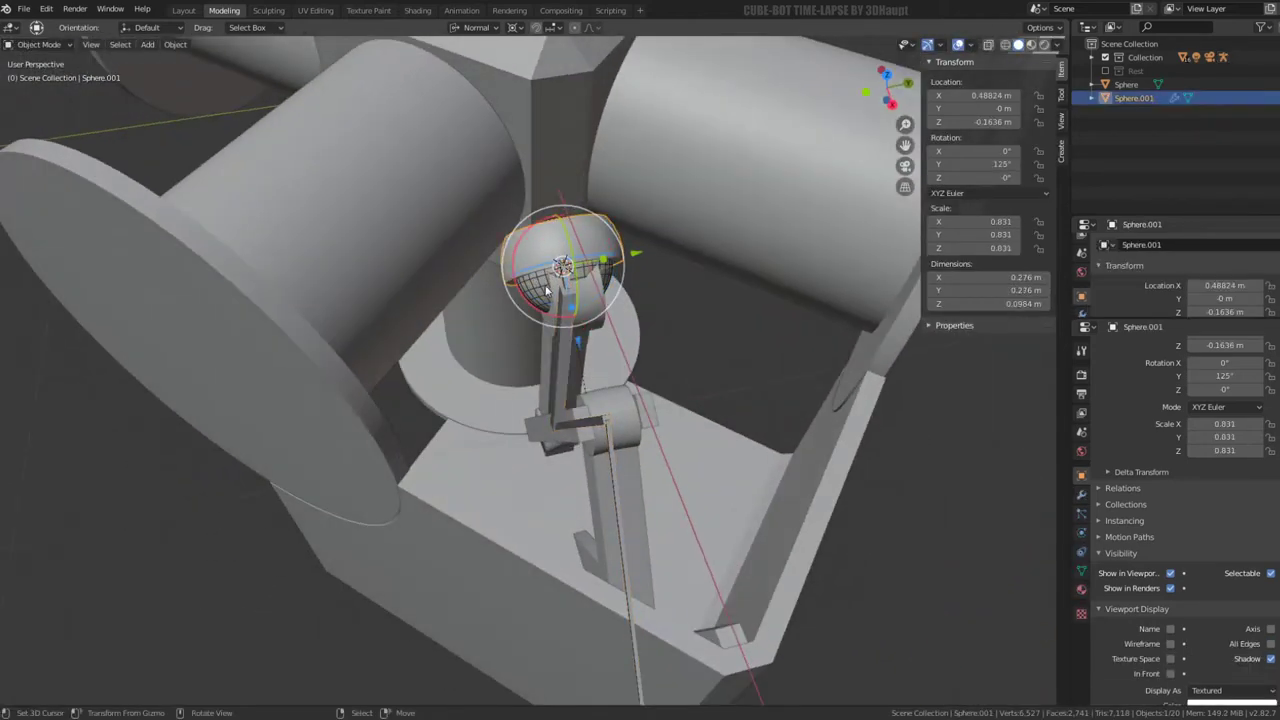
click(619, 323)
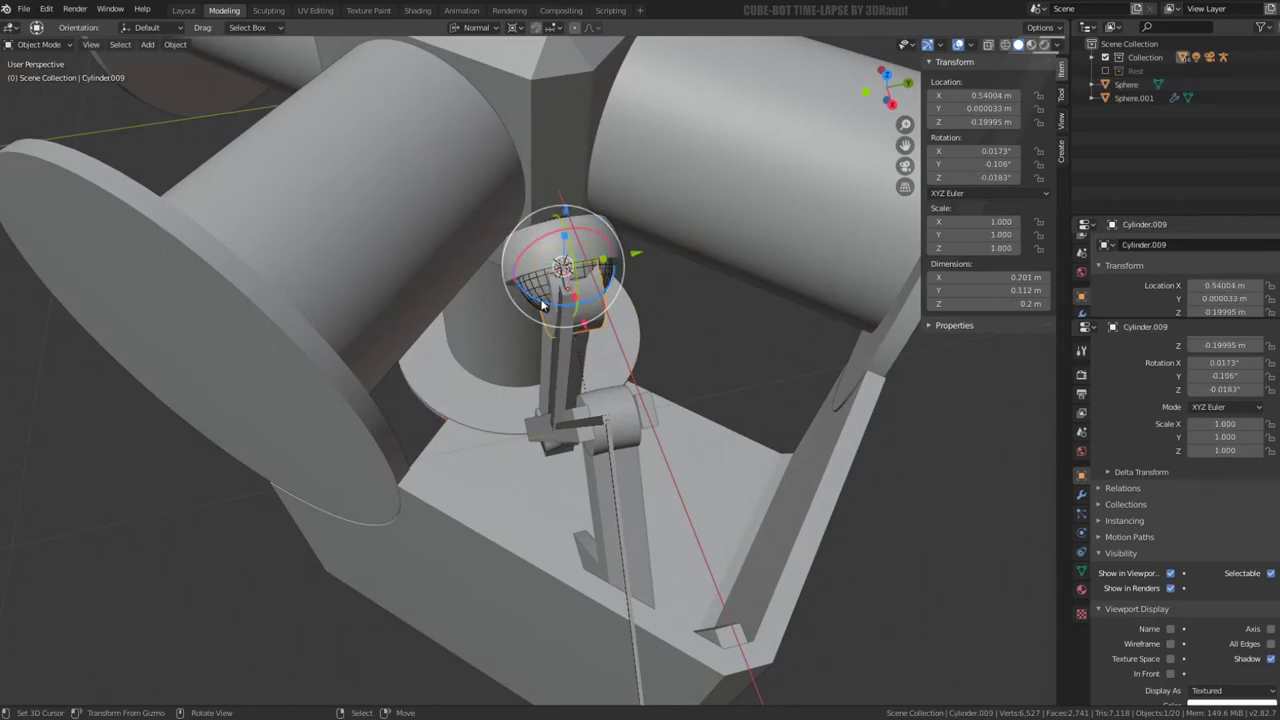
alt+click(647, 302)
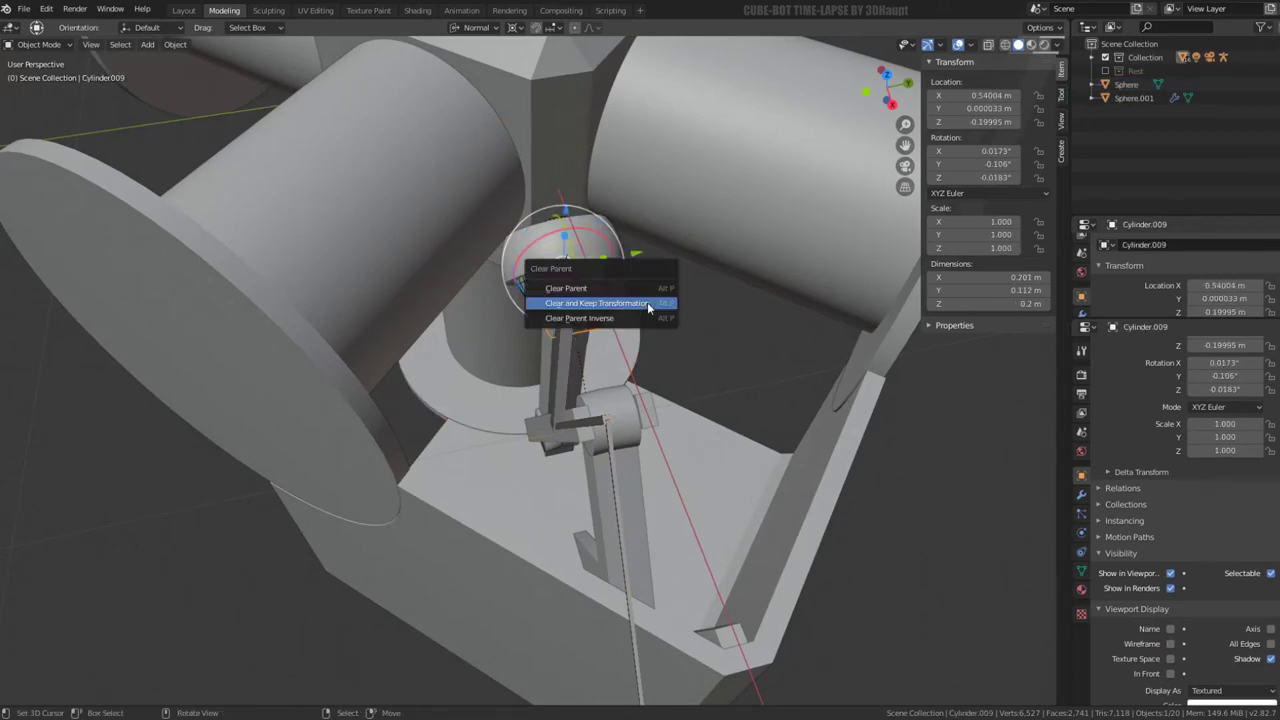
click(647, 302)
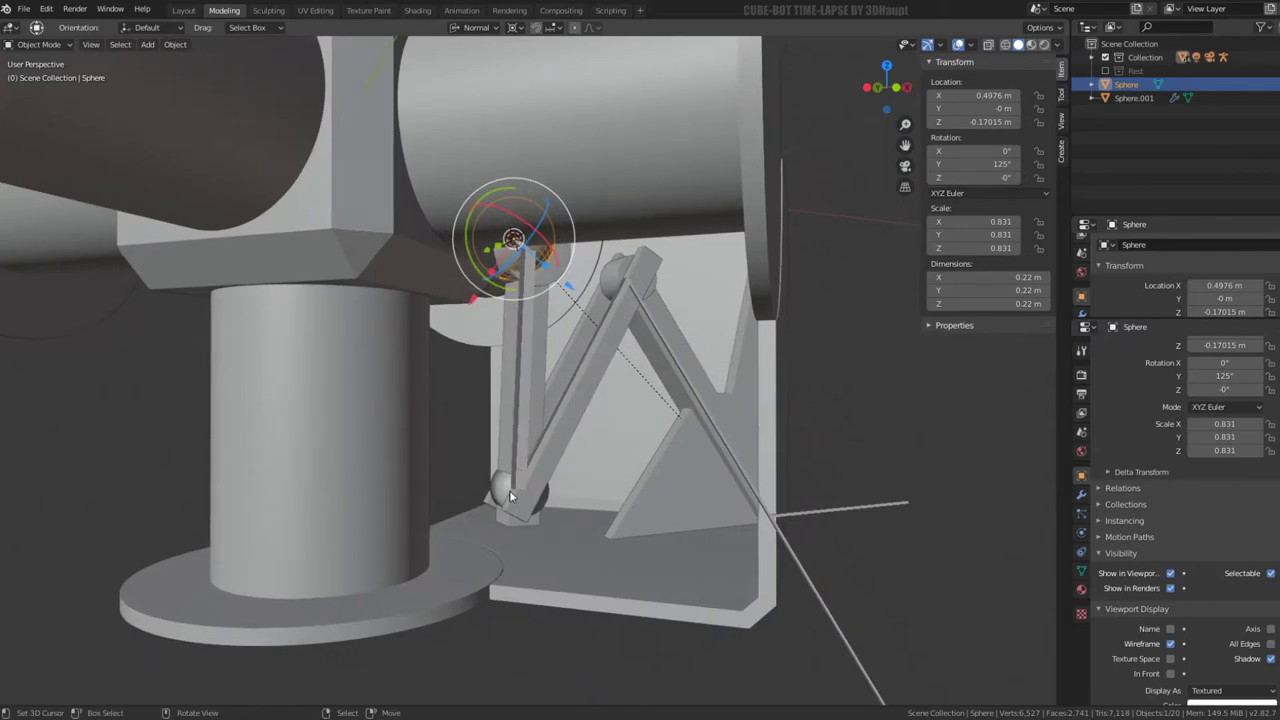
Move the upper leg bone's tail right to X 0.173 m, Z -0.653 m
click(517, 489)
key(KP_1)
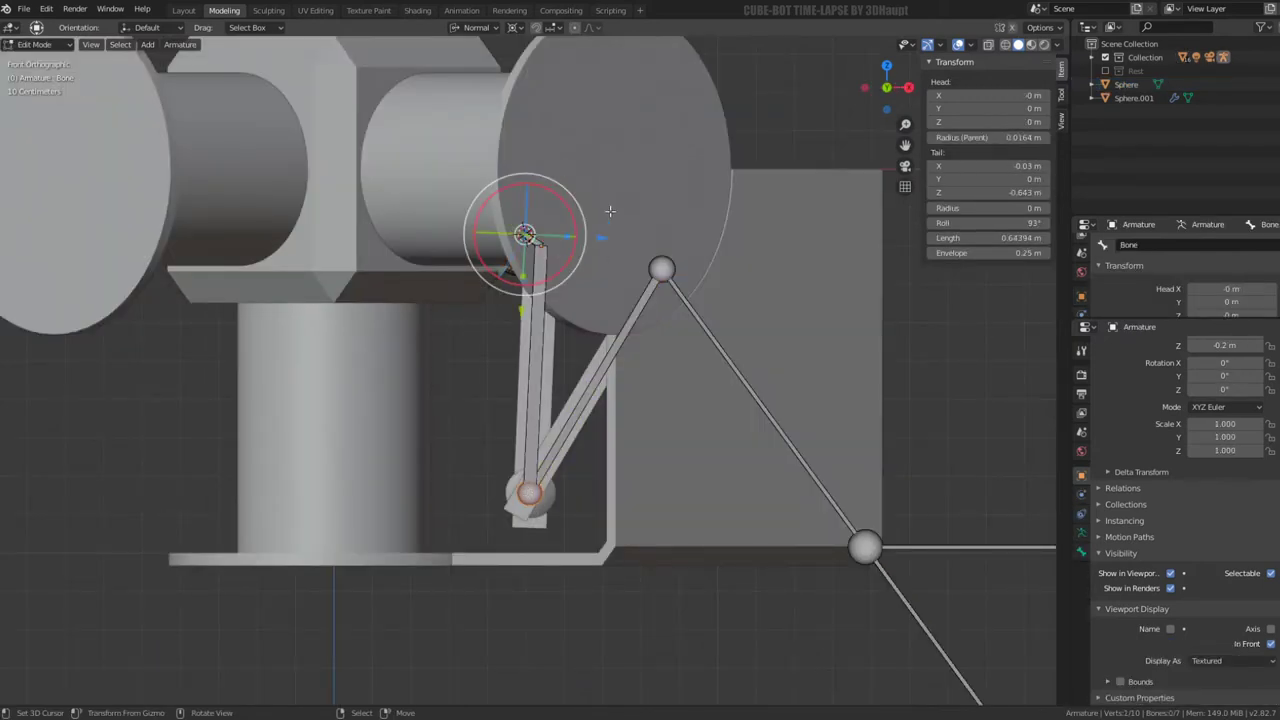
key(g)
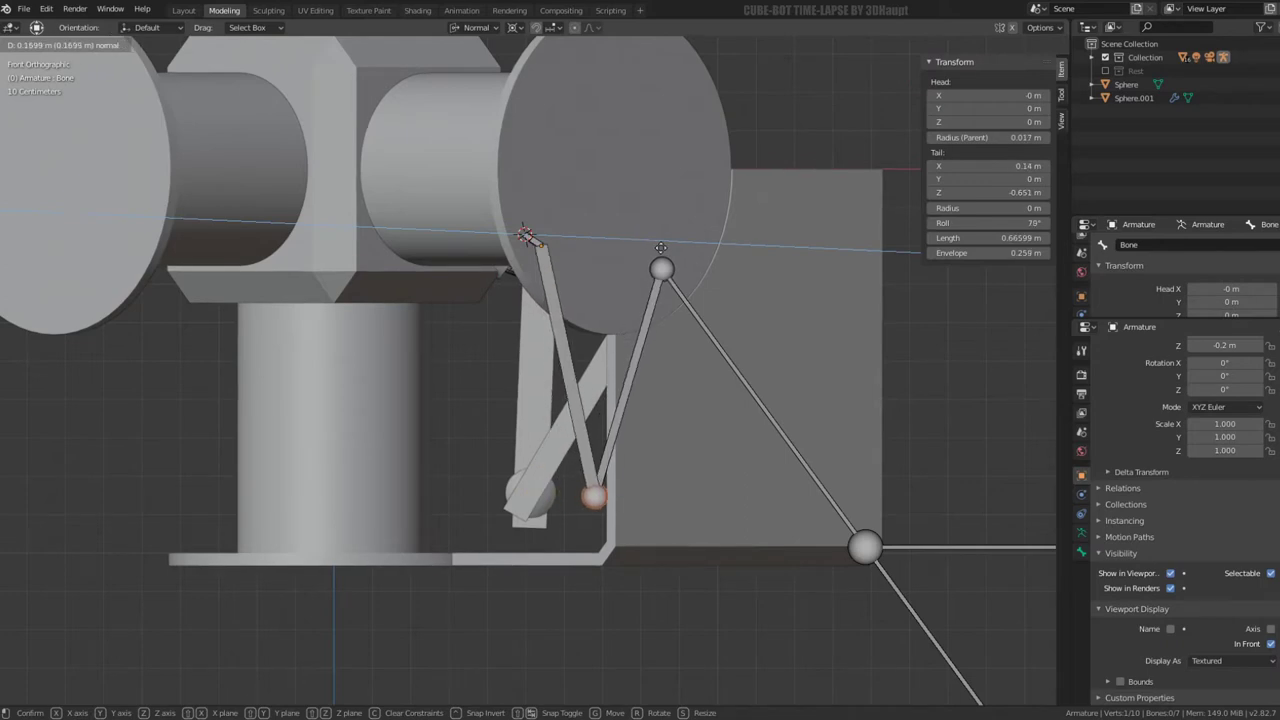
click(674, 247)
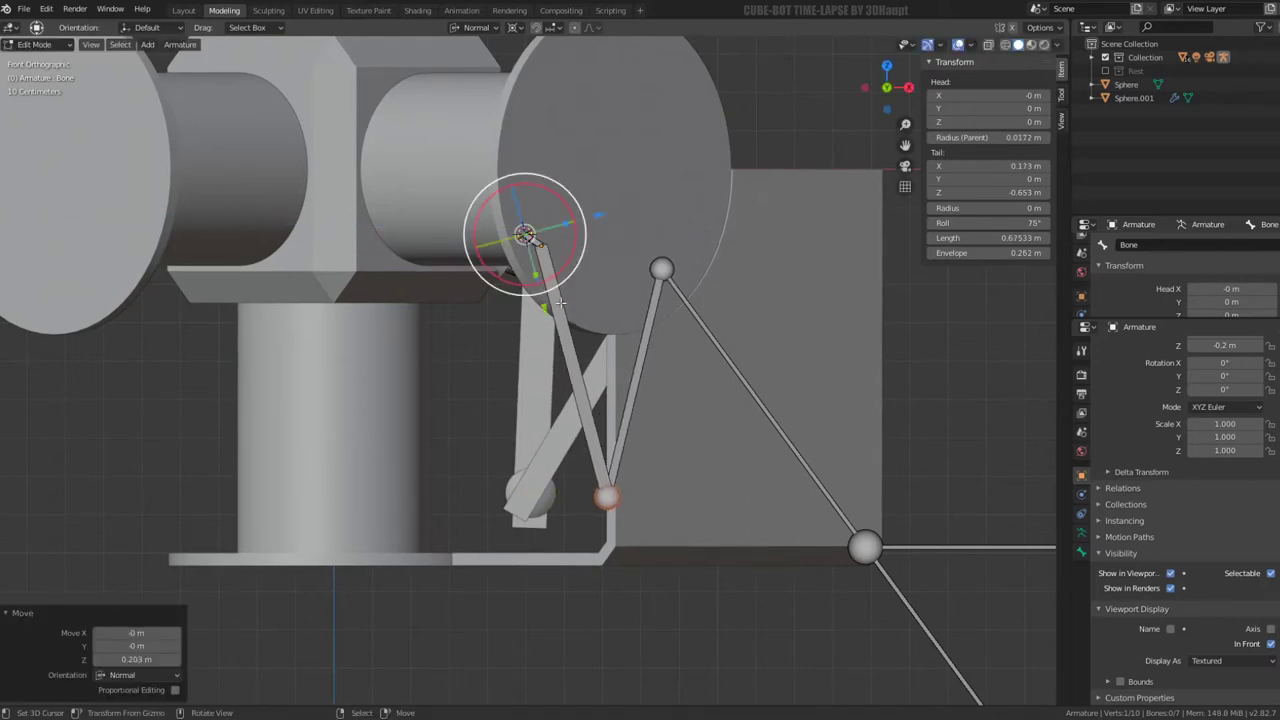
key(g)
key(y)
click(733, 329)
Leave bone editing, check the leg from the front, and switch to Pose Mode
key(Tab)
scroll(733, 329, down, 3)
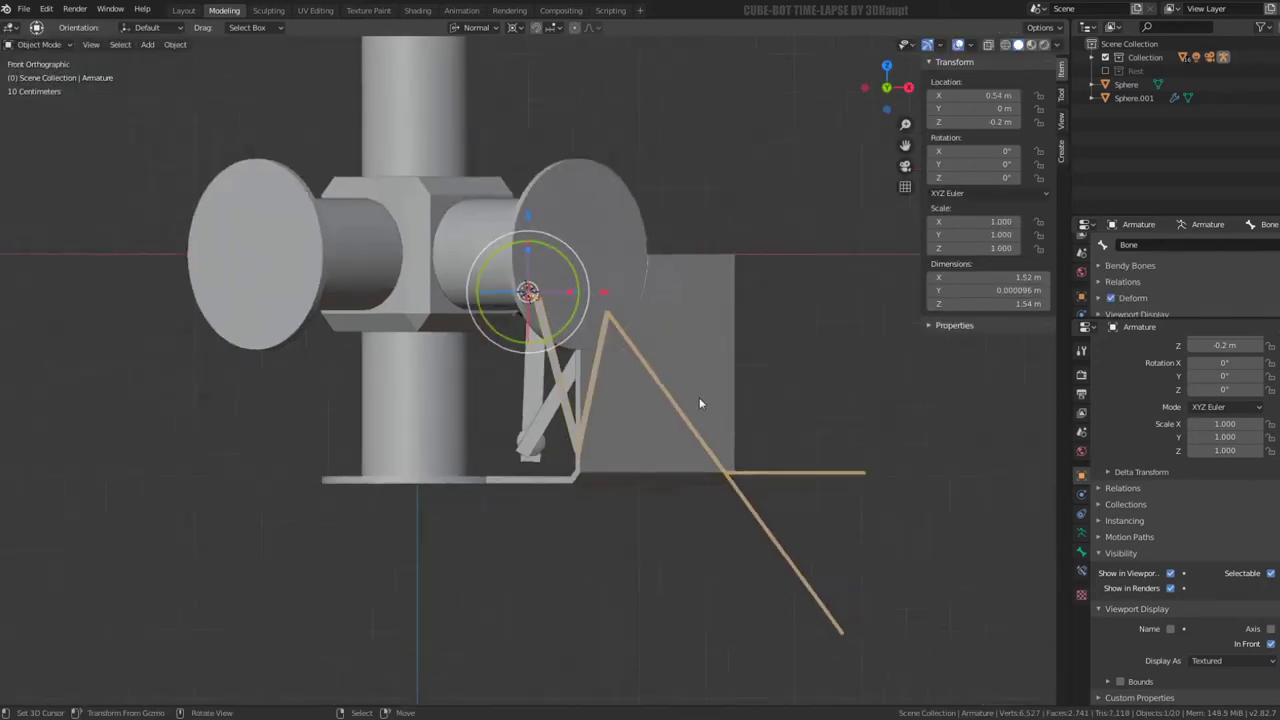
mouse_move(699, 397)
middle_down()
mouse_move(670, 541)
mouse_move(702, 400)
mouse_move(689, 401)
middle_up()
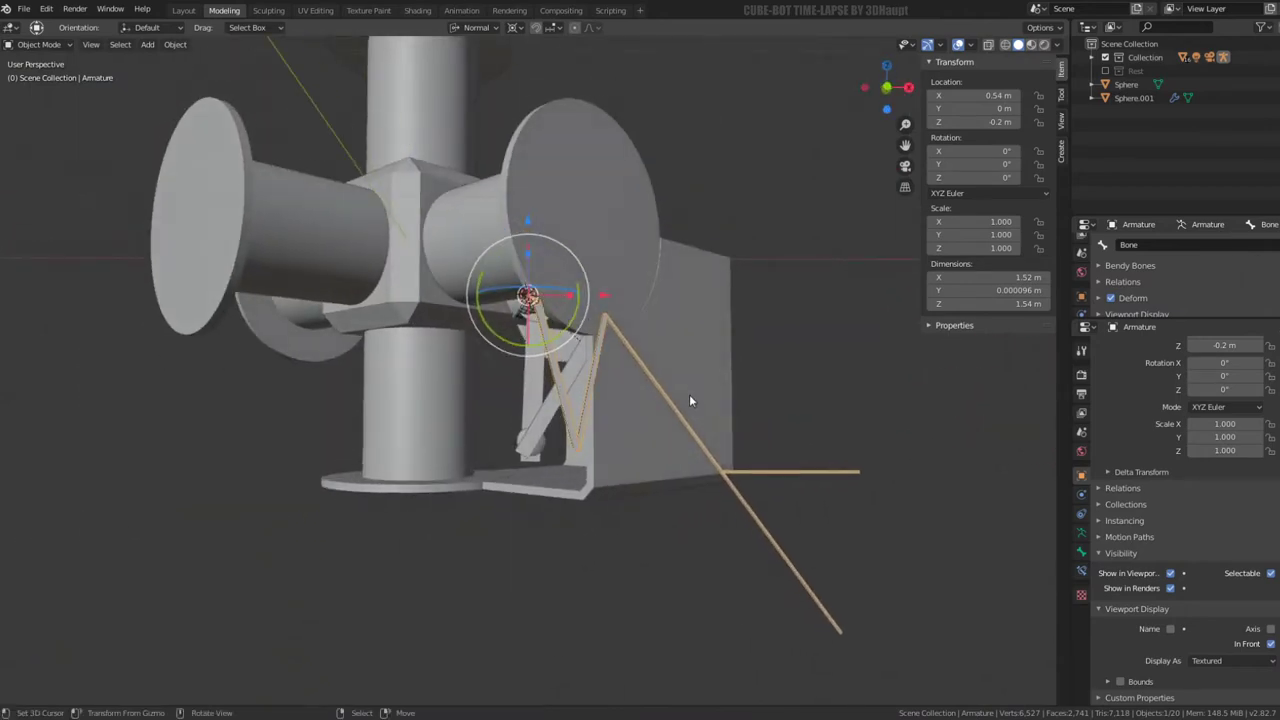
key(KP_1)
key(alt+a)
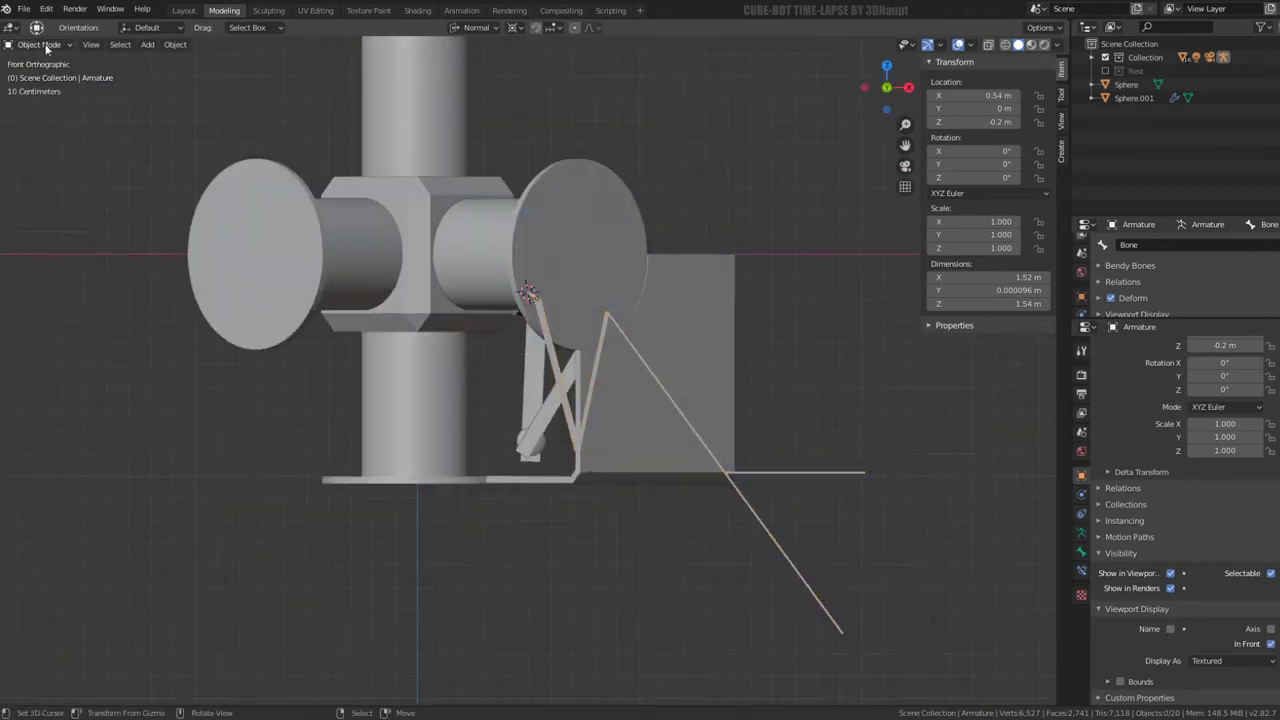
click(40, 90)
click(788, 480)
key(g)
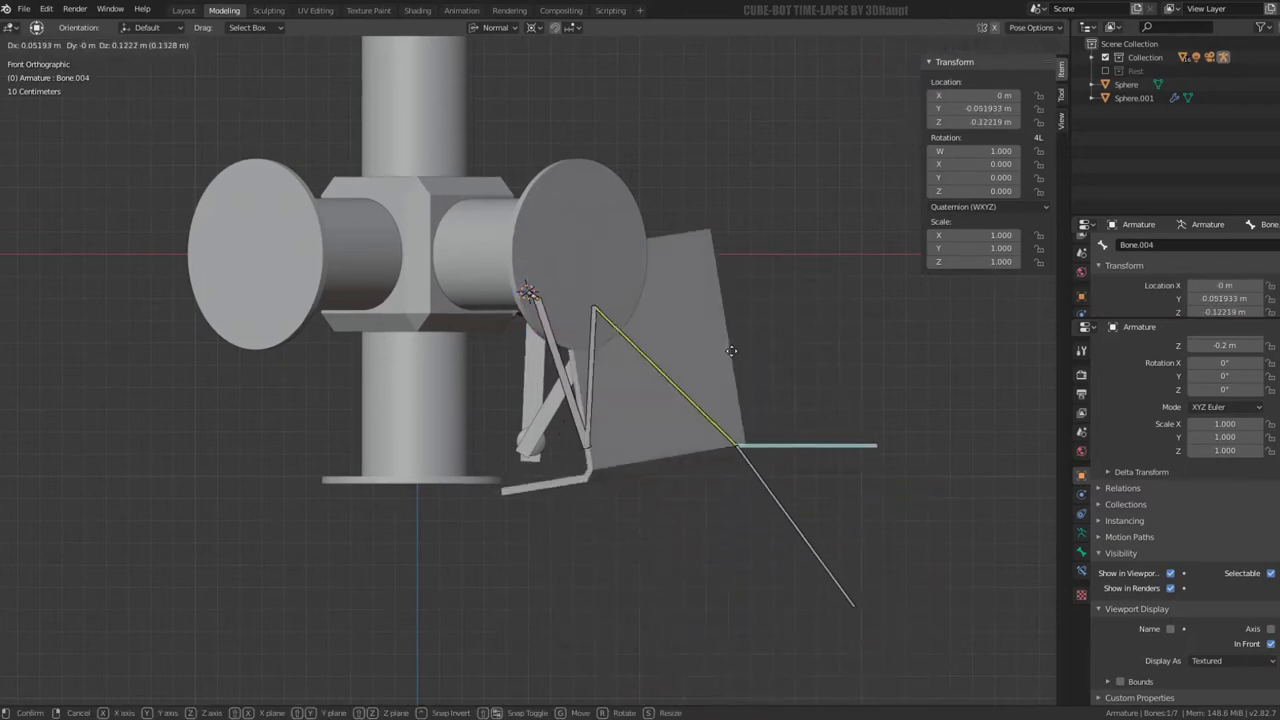
key(Escape)
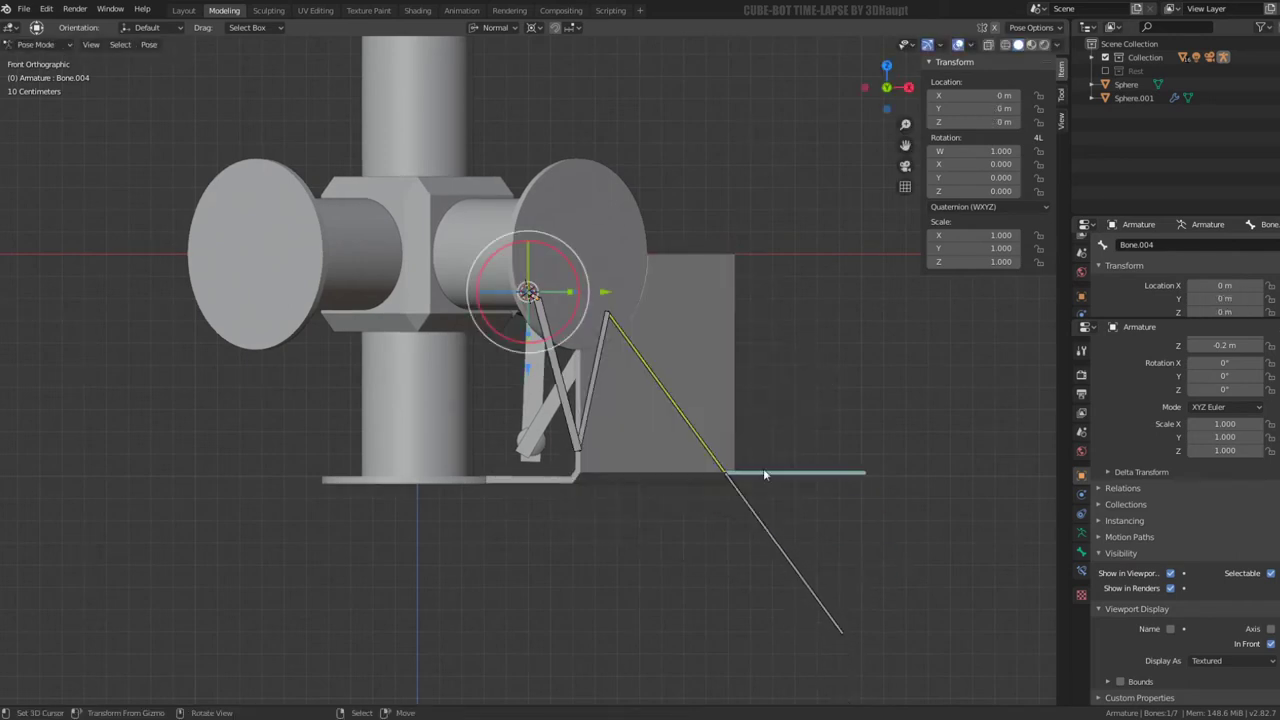
key(g)
key(z)
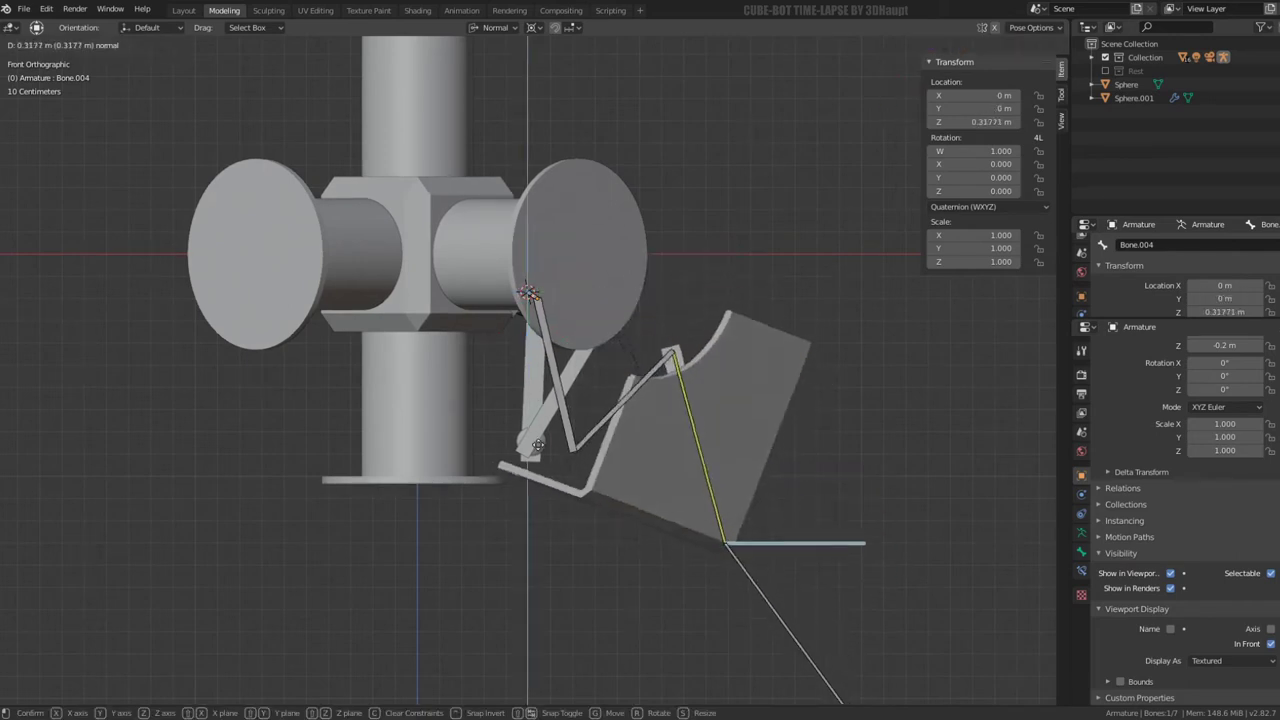
click(560, 601)
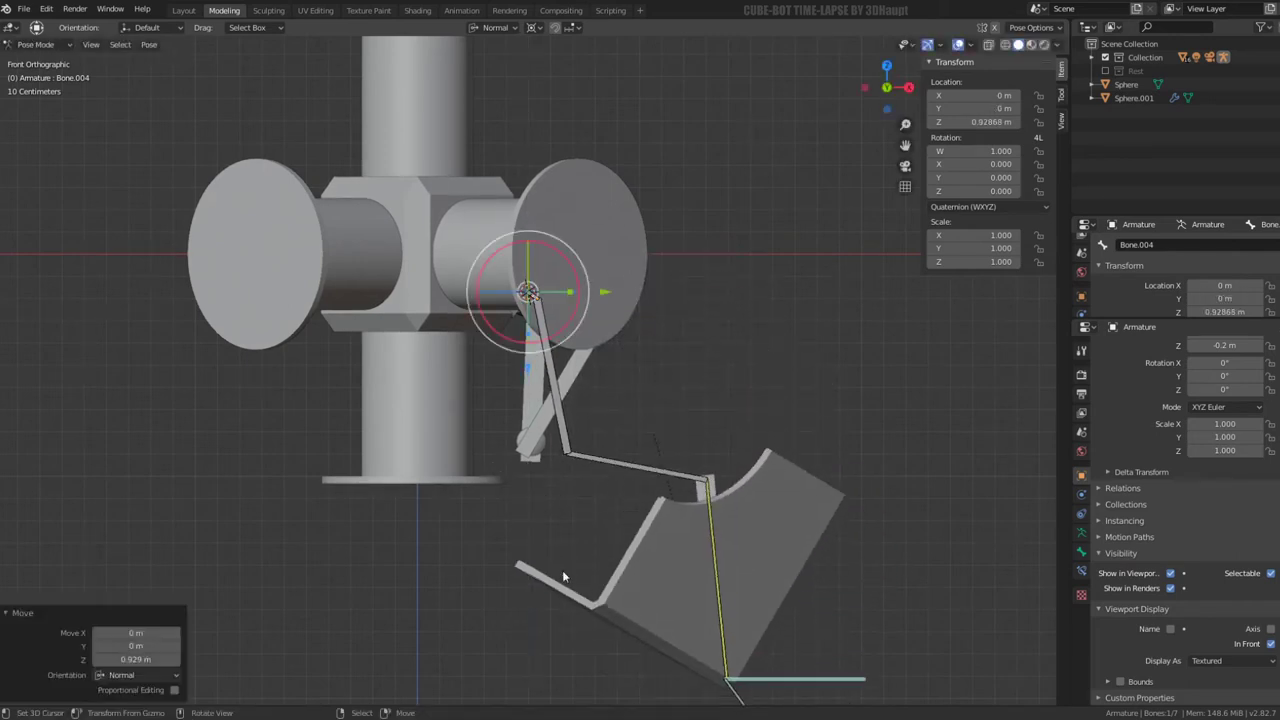
key(g)
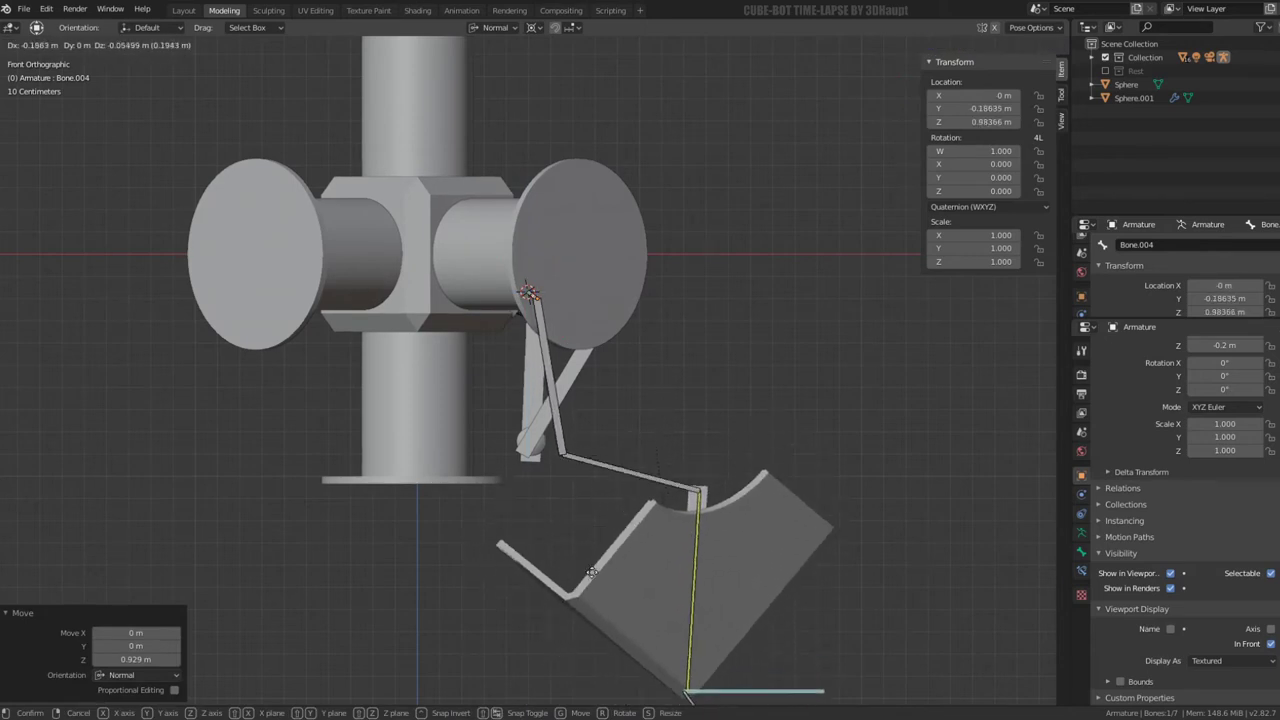
key(Escape)
middle_drag(640, 390, 694, 400)
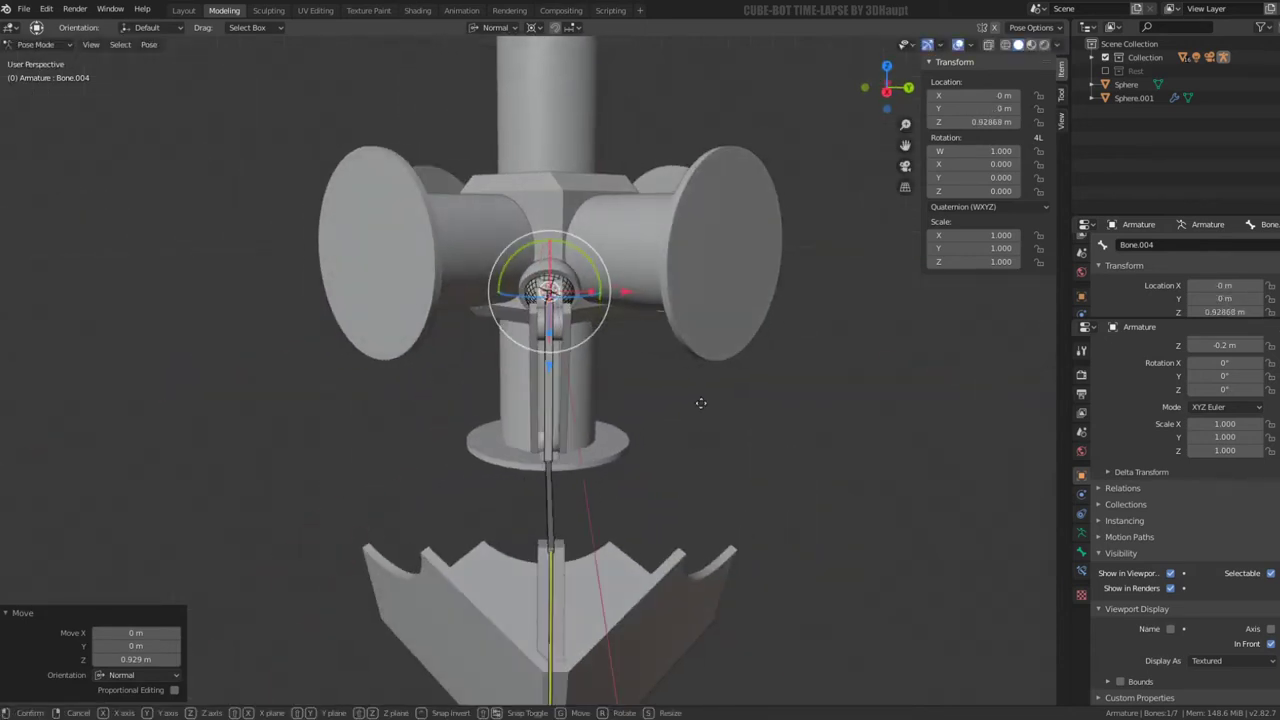
key(g)
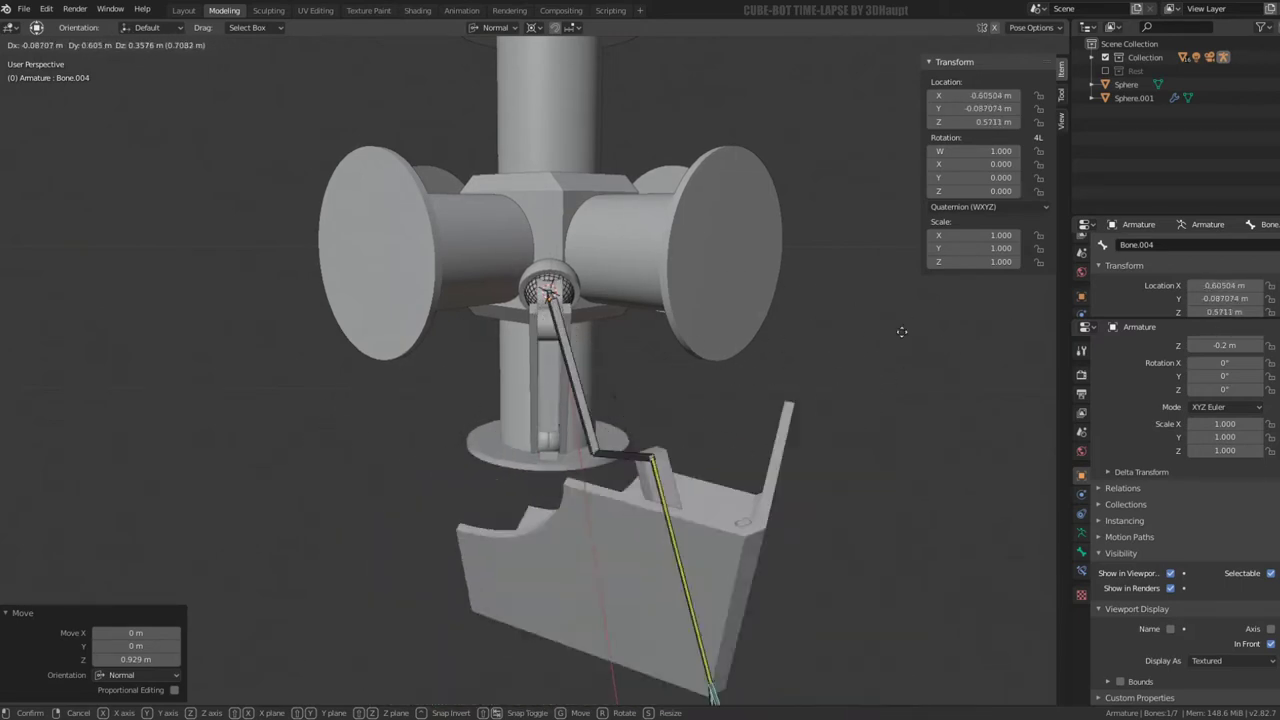
right_click(857, 346)
middle_drag(857, 346, 619, 329)
key(alt+g)
scroll(595, 438, up, 3)
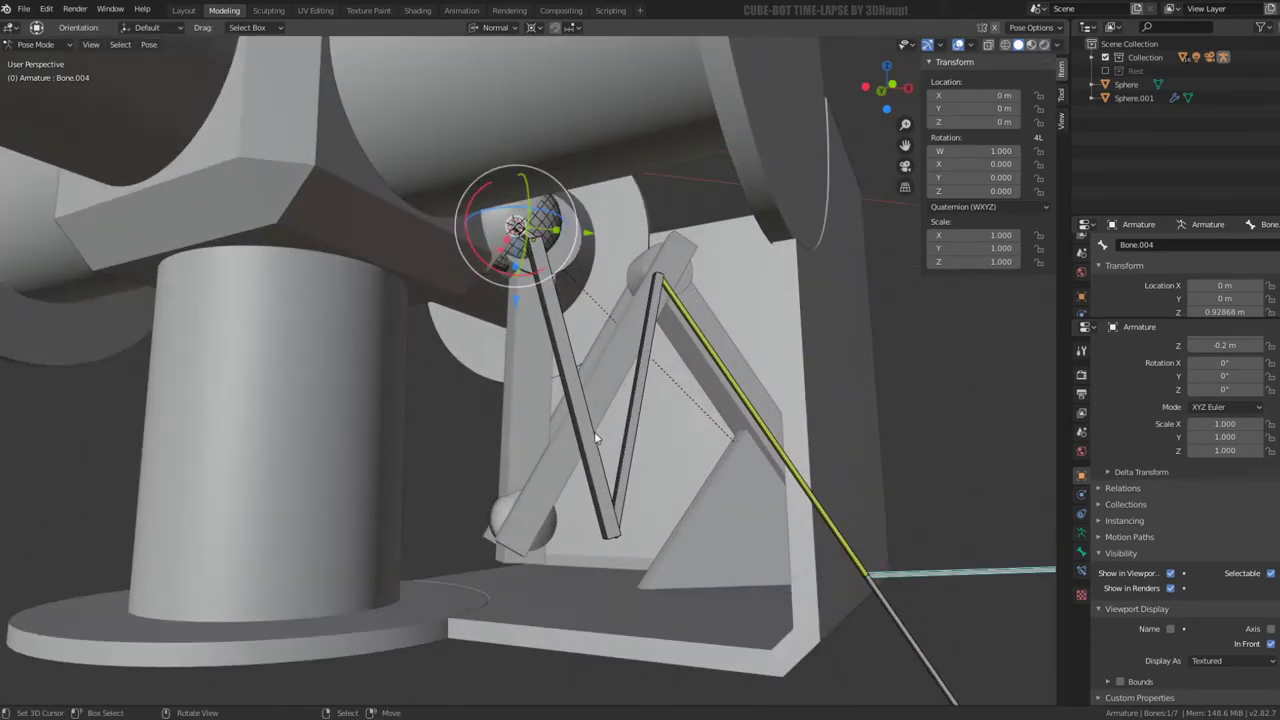
click(41, 60)
Snap the 3D cursor to the upper leg bone's lower end joint
click(533, 526)
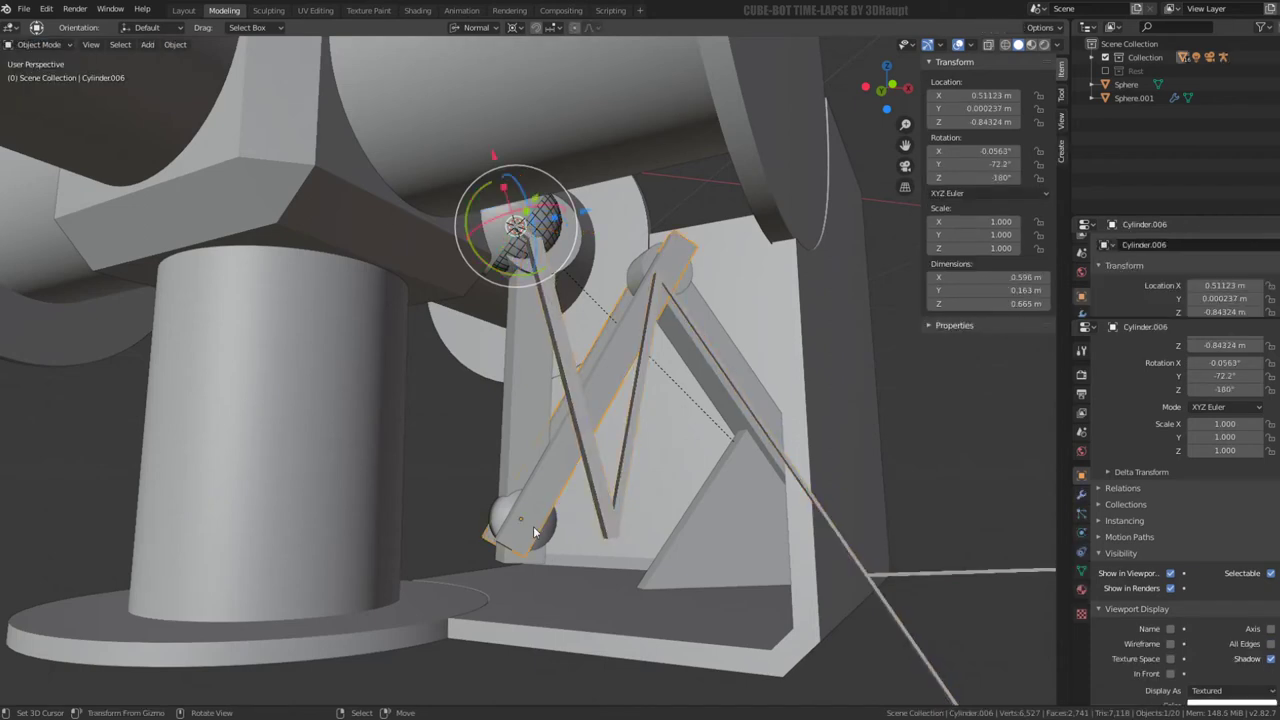
key(KP_1)
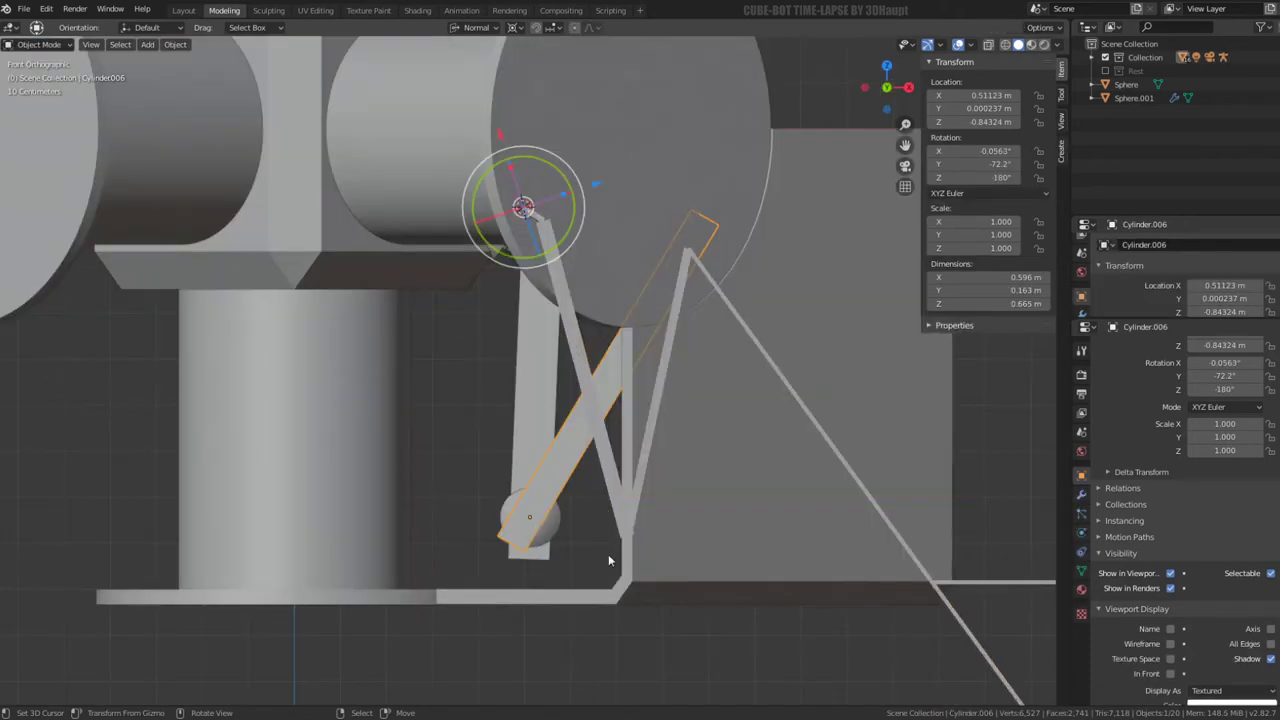
click(618, 525)
key(Tab)
click(590, 430)
key(shift+s)
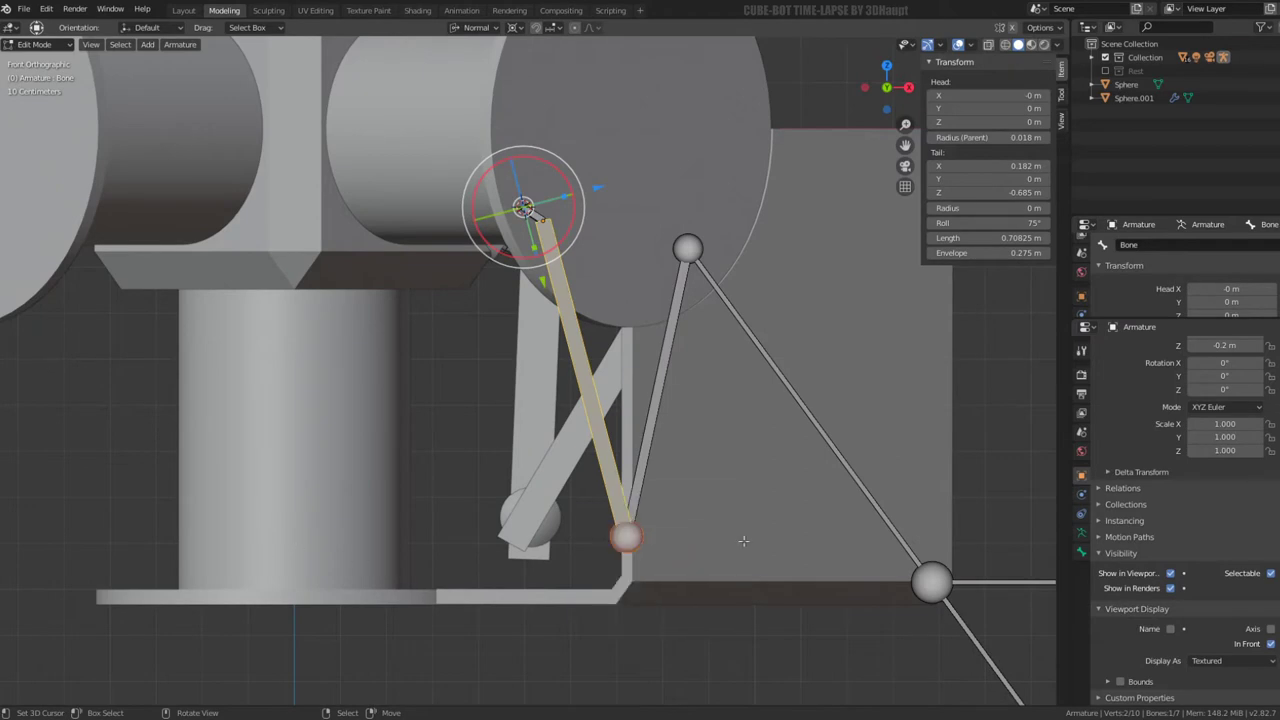
key(shift+s)
click(806, 551)
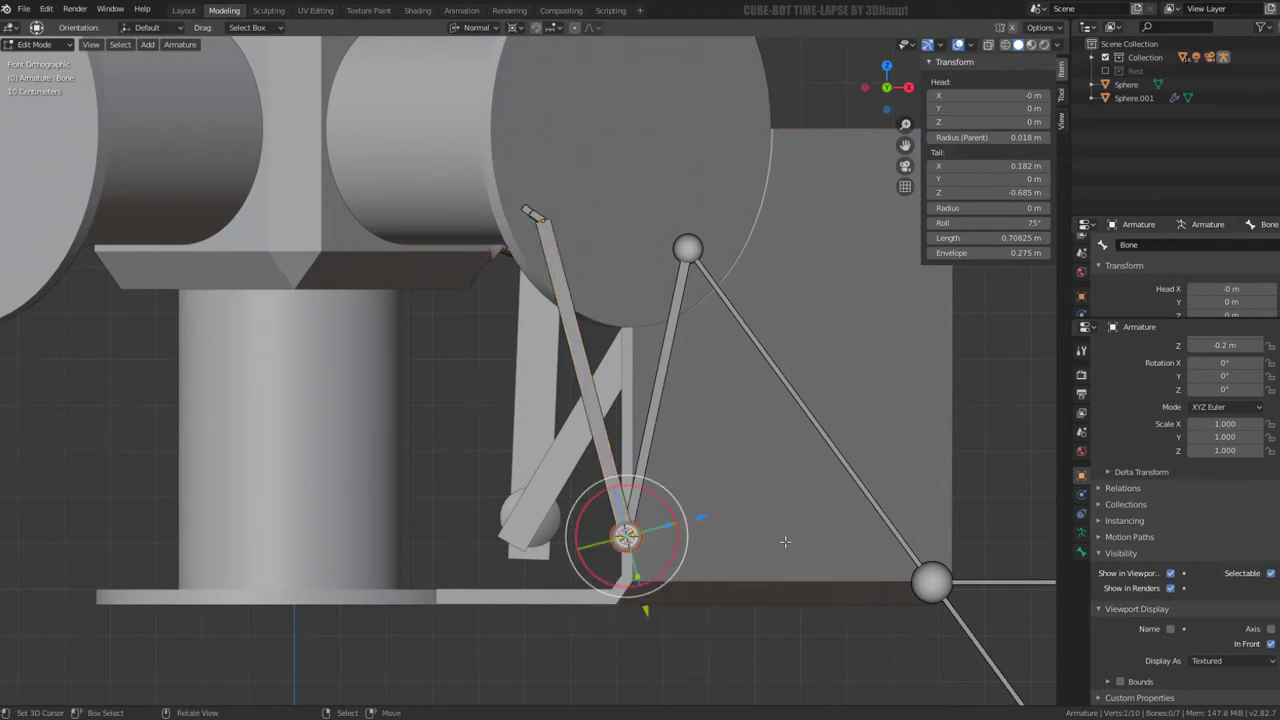
Snap Cylinder.007 onto the 3D cursor at X 0.722 m, Z -0.885 m
key(Tab)
click(530, 517)
key(shift+s)
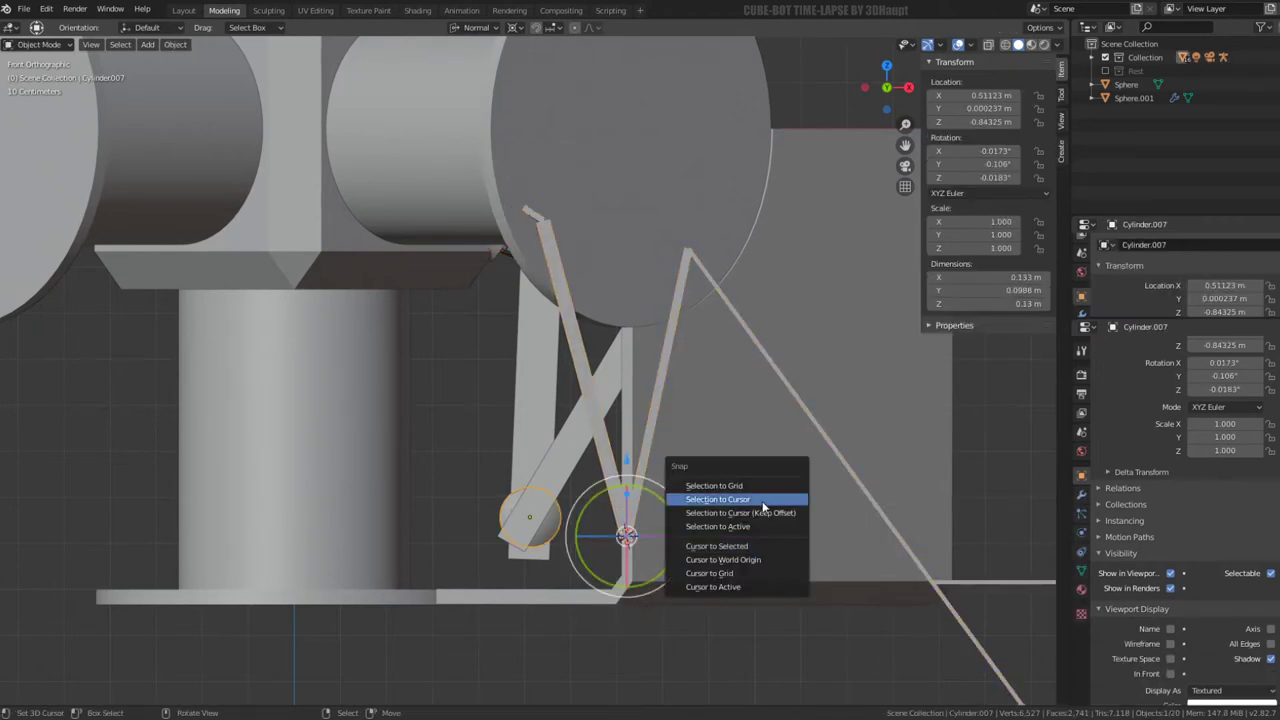
click(762, 502)
mouse_move(758, 485)
middle_down()
mouse_move(666, 583)
mouse_move(775, 467)
middle_up()
Select Cylinder.008 and set the pivot point to Median Point
click(502, 526)
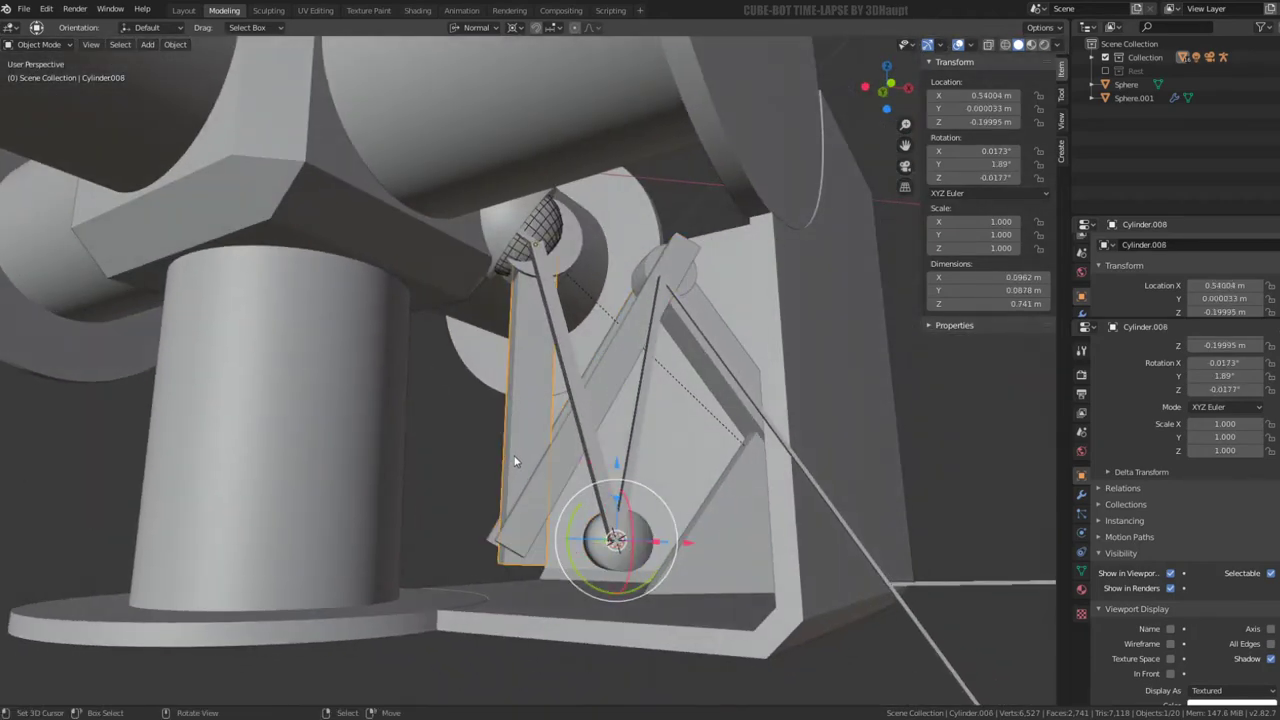
click(173, 45)
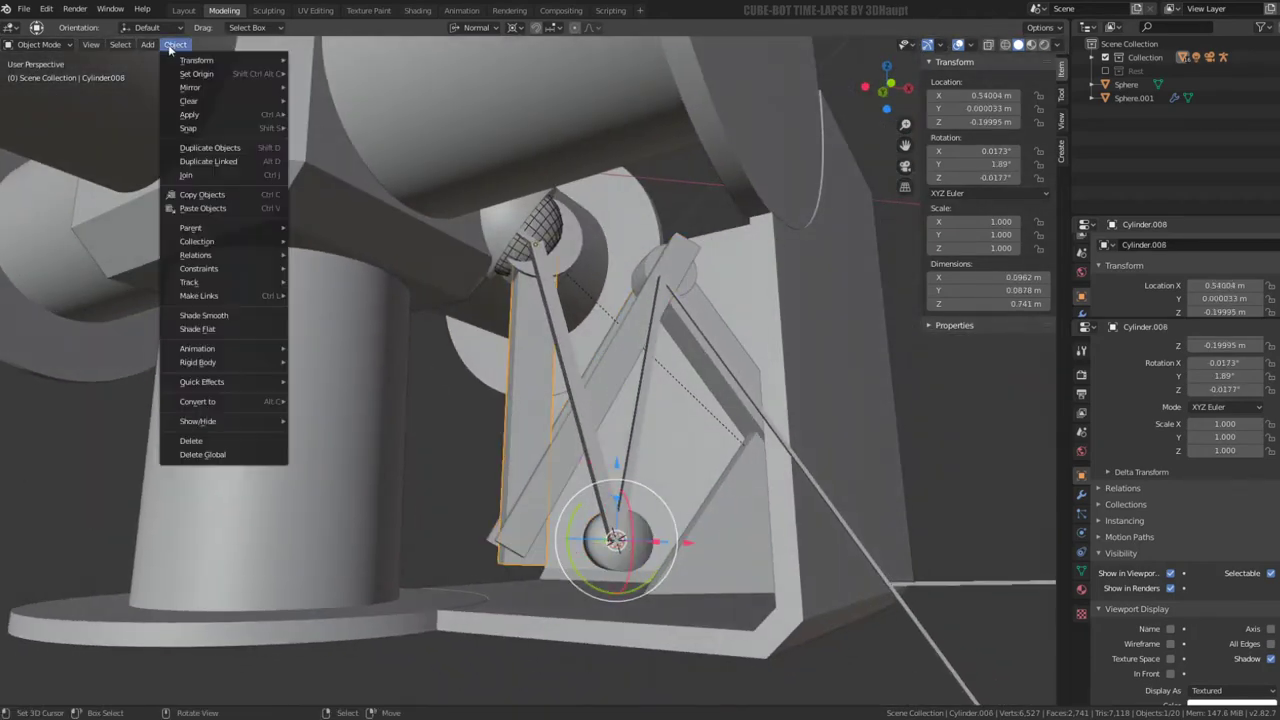
mouse_move(190, 114)
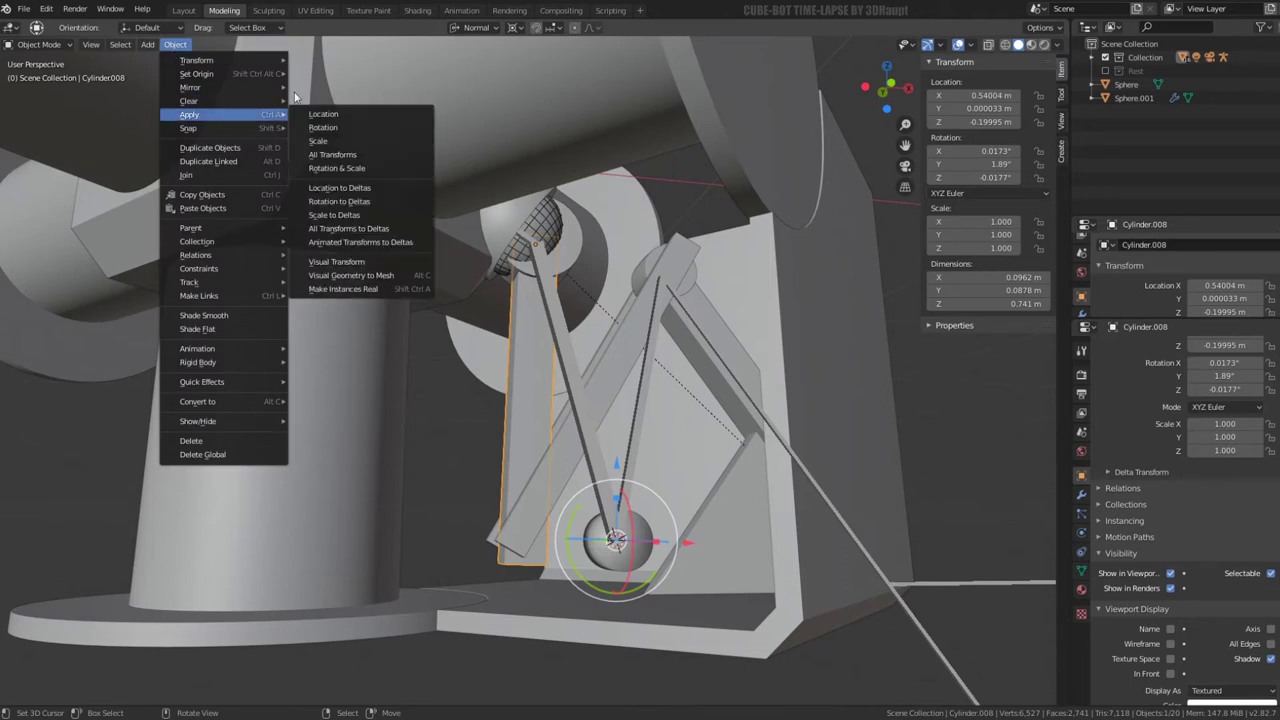
click(515, 28)
click(538, 87)
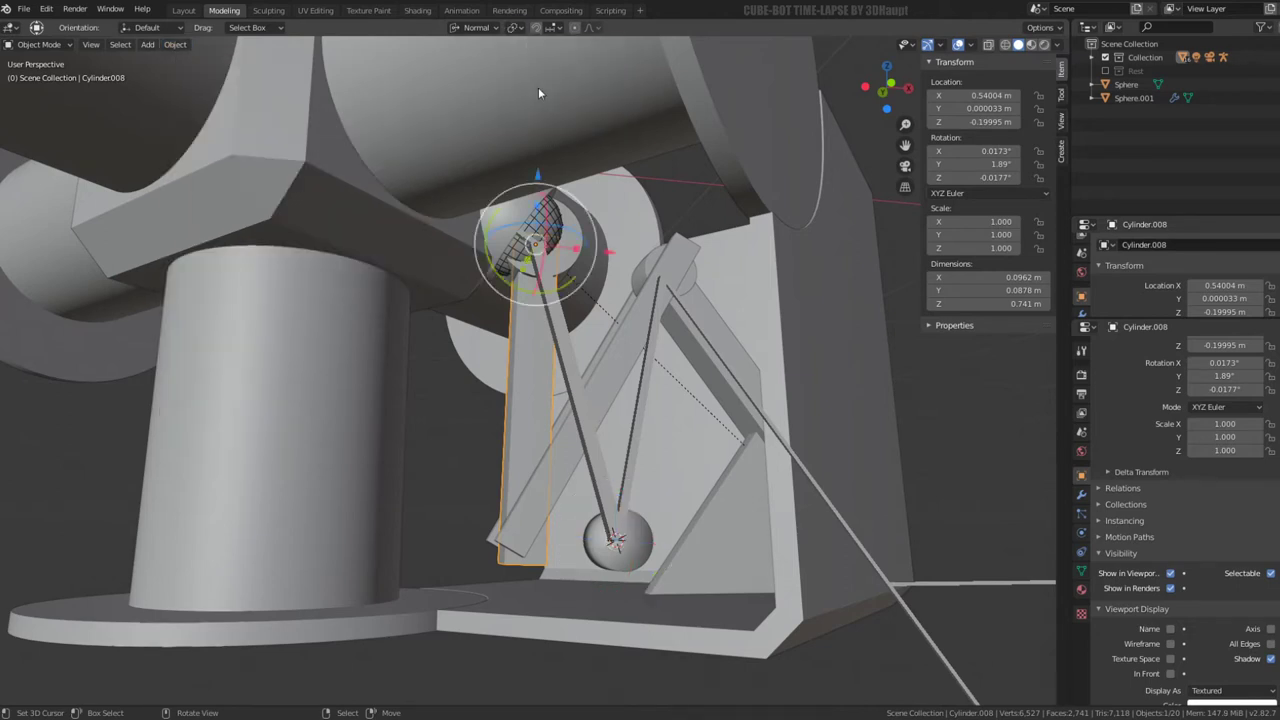
key(KP_1)
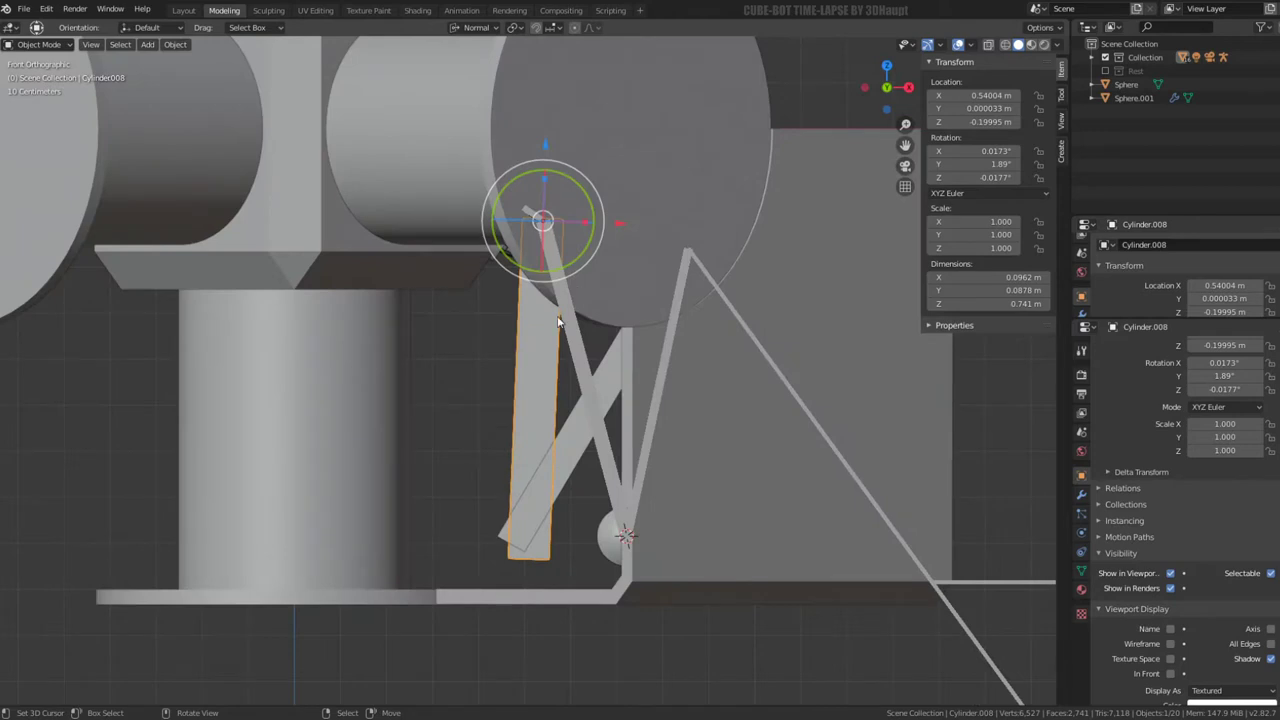
In wireframe, rotate Cylinder.008 and the cursor-snapped Cylinder.006 to follow the leg bones
click(1005, 45)
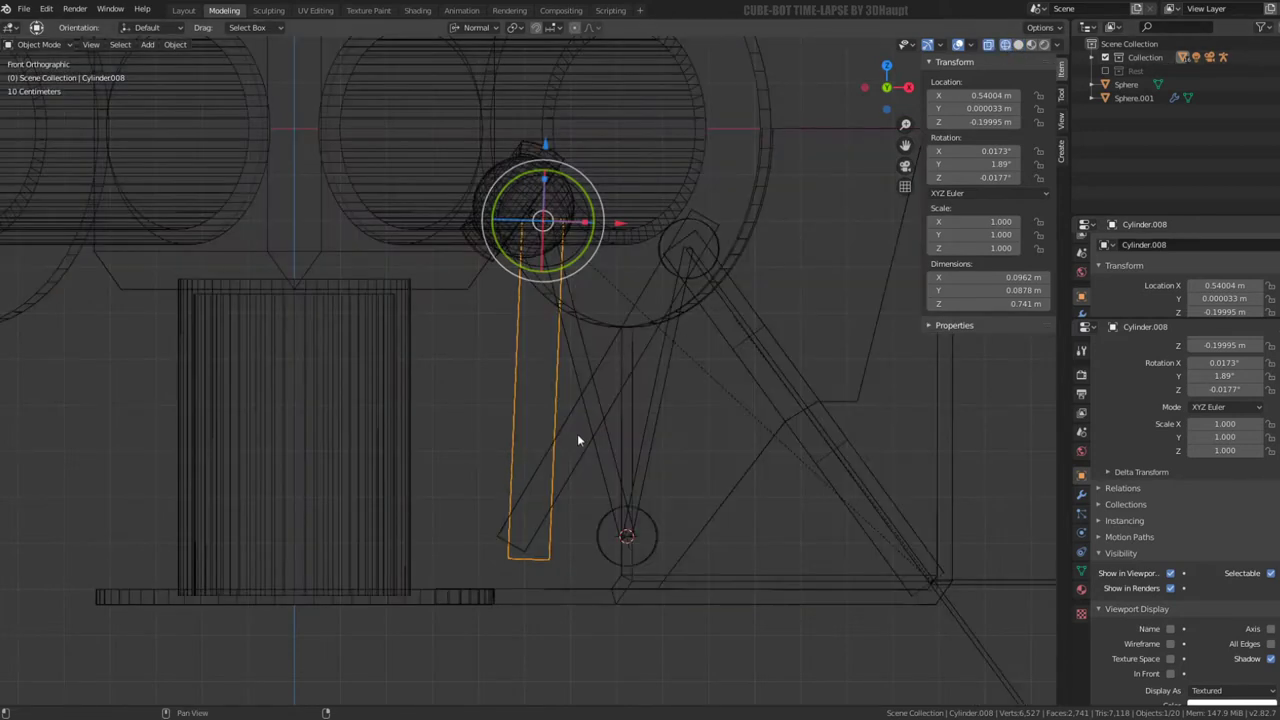
key(r)
click(740, 428)
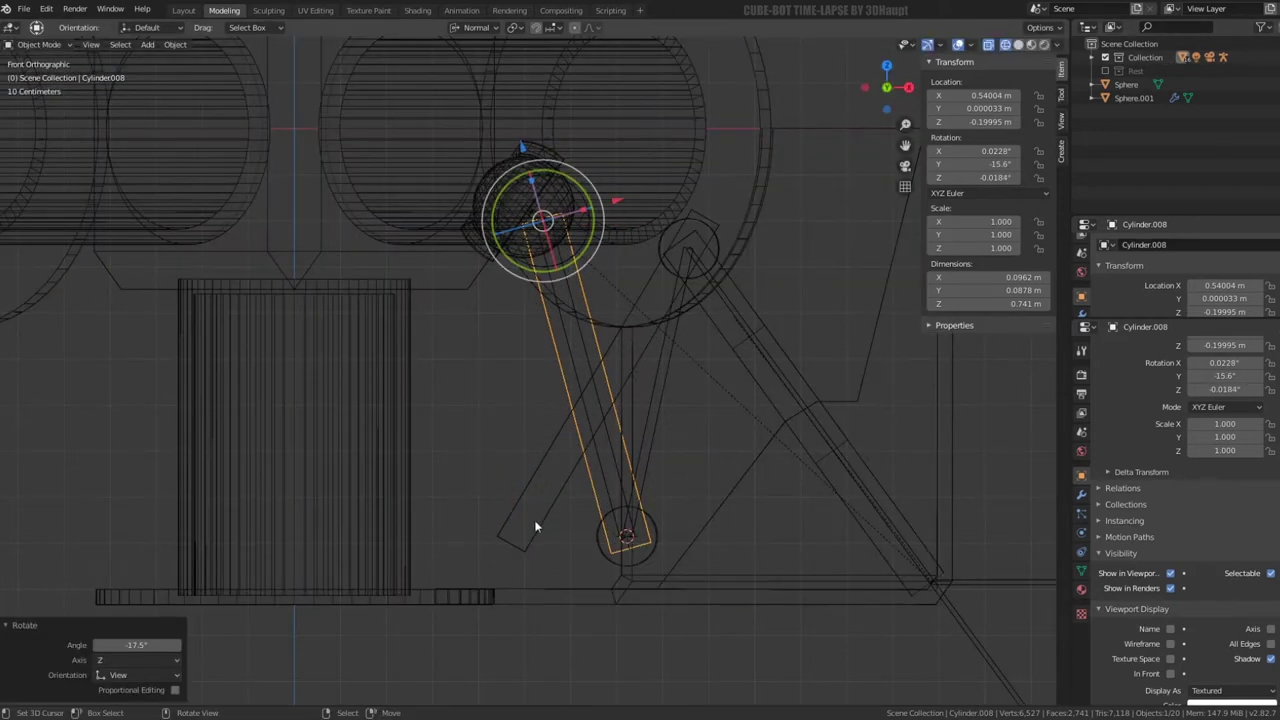
click(536, 526)
key(r)
click(585, 525)
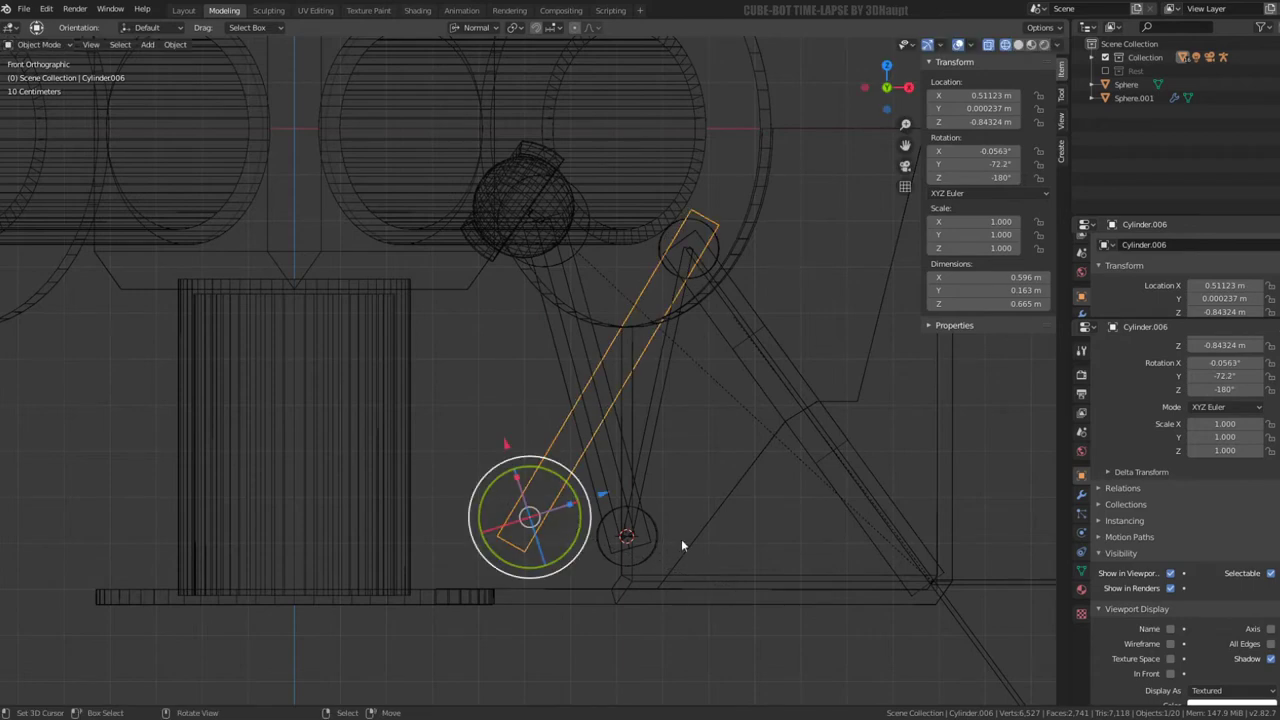
key(shift+s)
click(745, 543)
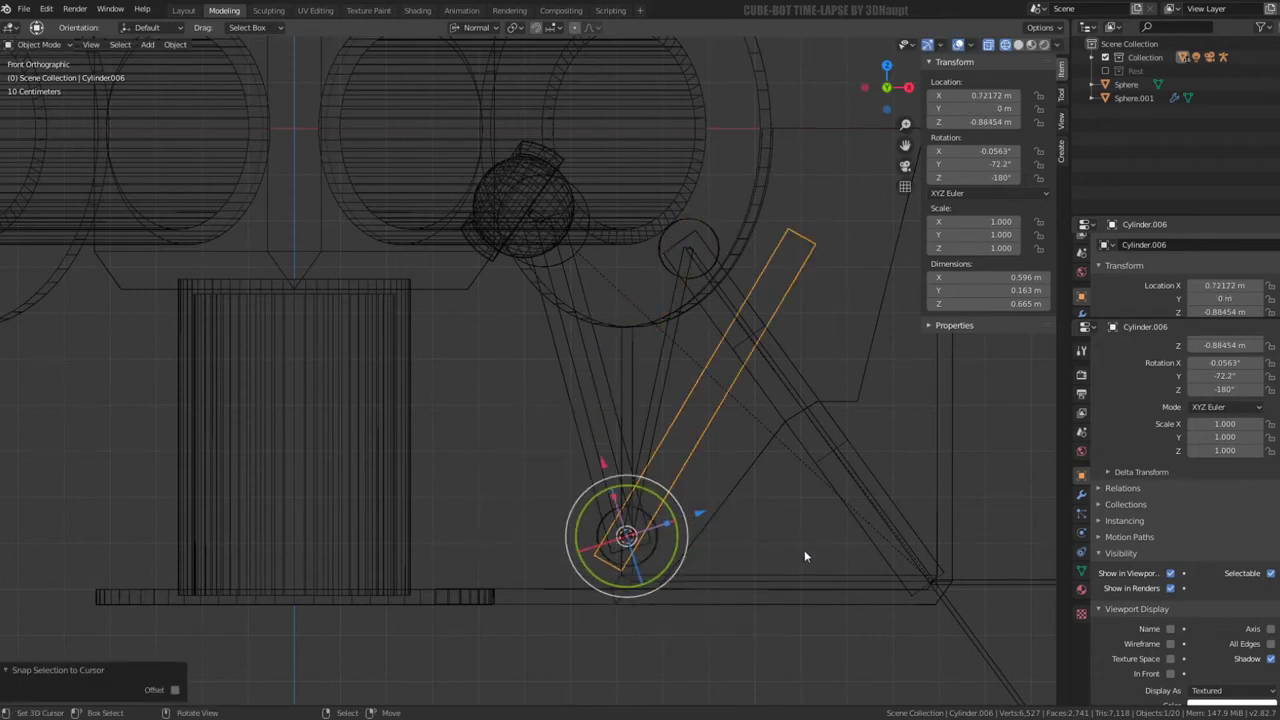
key(r)
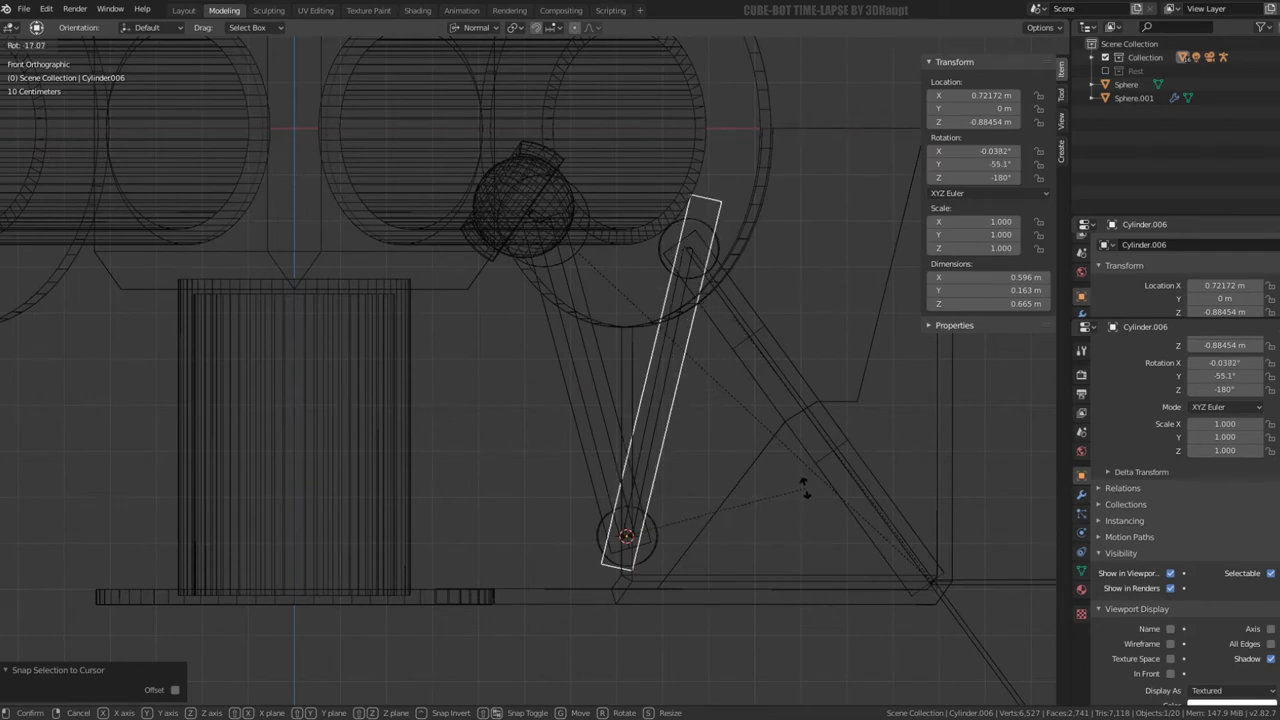
click(802, 486)
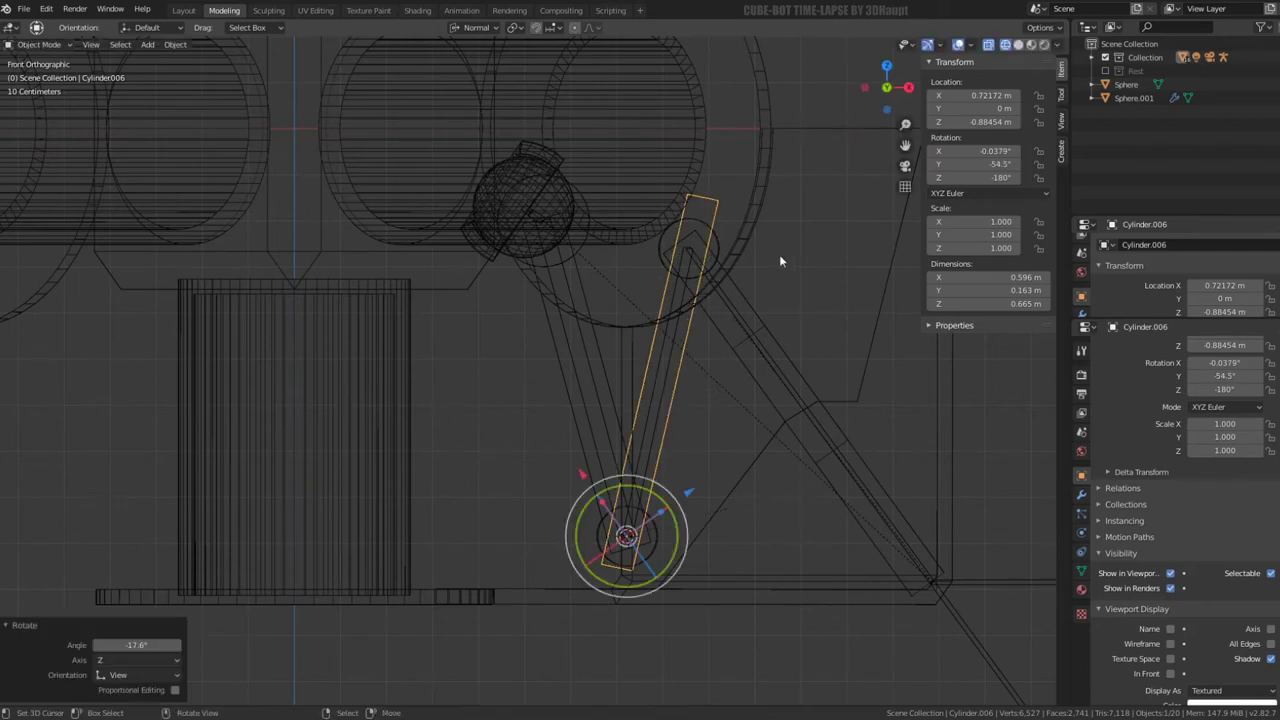
Shorten the lower leg bar by sliding its top face down
middle_drag(779, 254, 689, 290)
key(Tab)
click(668, 236)
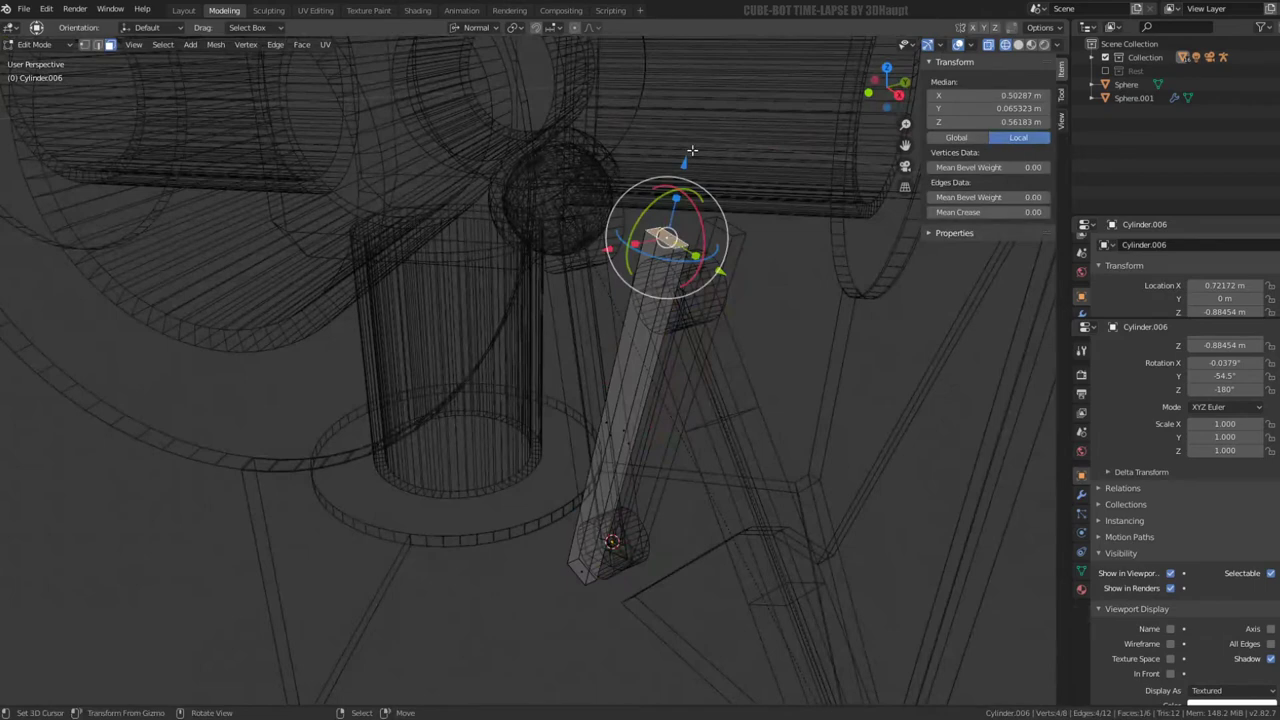
drag(692, 150, 687, 199)
click(687, 203)
key(Tab)
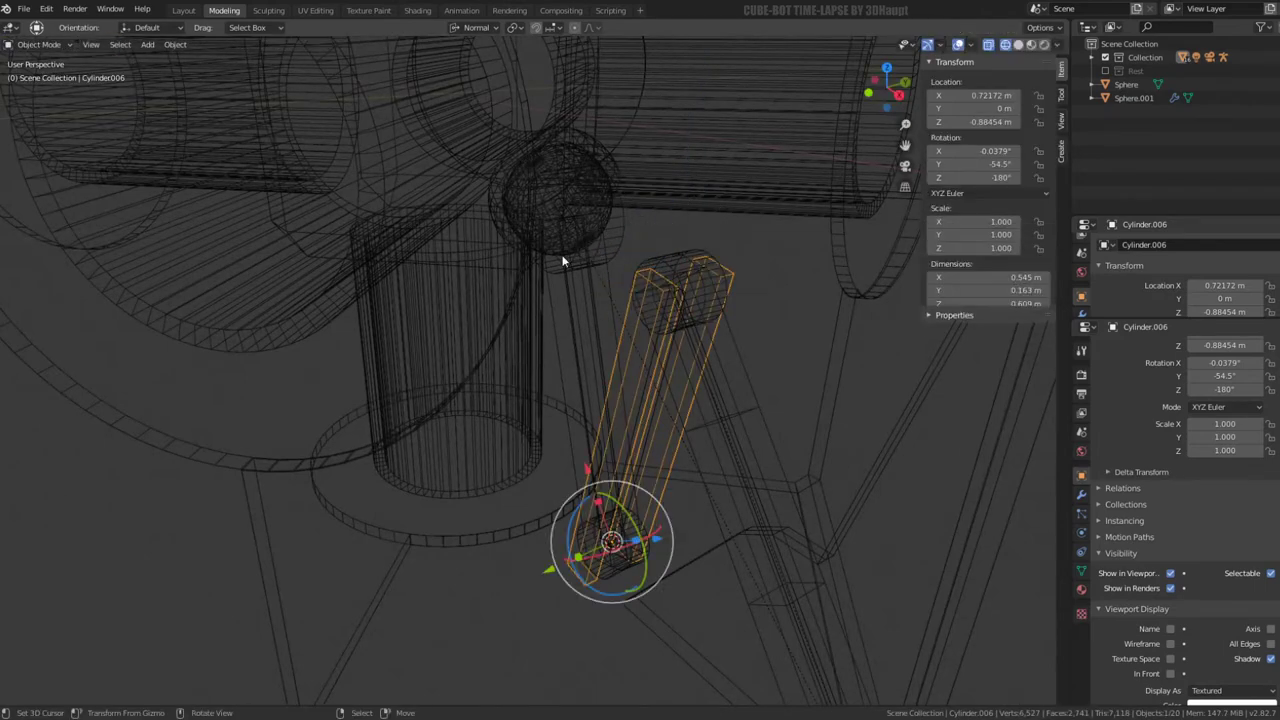
Make linked copy Sphere.002 of the bowl Sphere.001 beside the body, rotation cleared to 0°
middle_drag(563, 257, 619, 244)
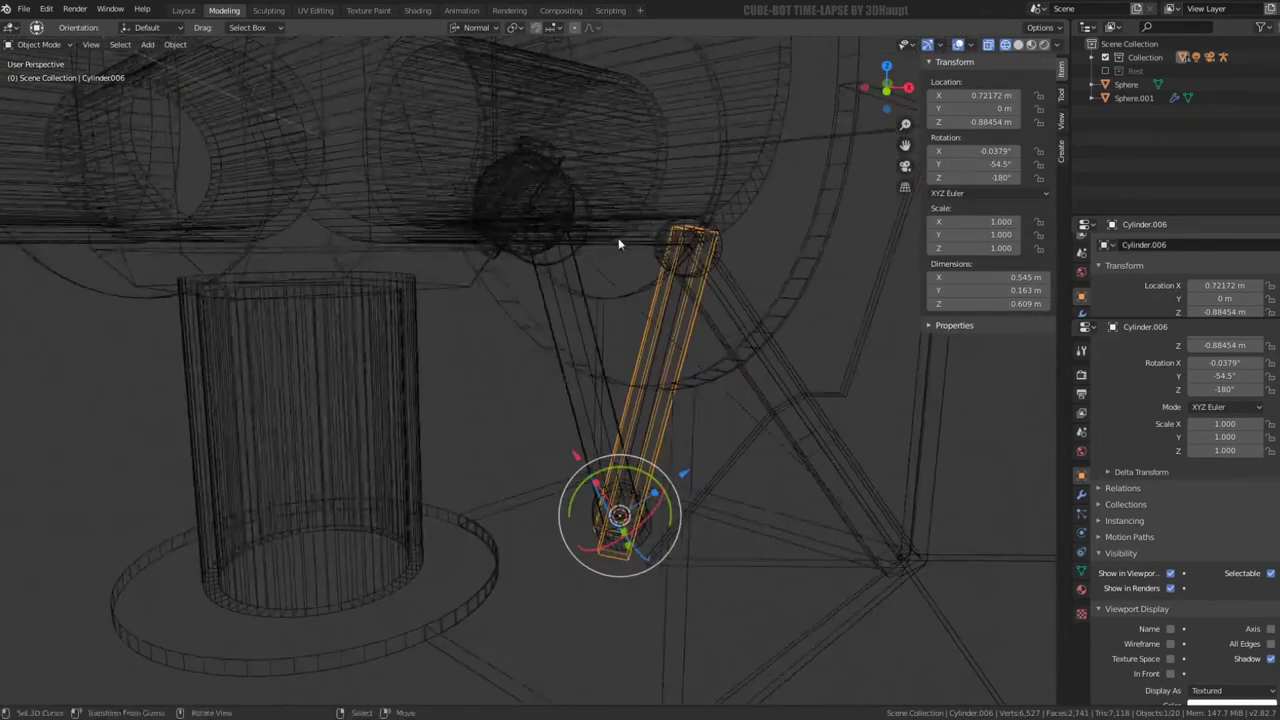
click(1018, 45)
mouse_move(760, 300)
middle_down()
mouse_move(657, 317)
mouse_move(479, 404)
mouse_move(422, 483)
middle_up()
scroll(657, 317, up, 4)
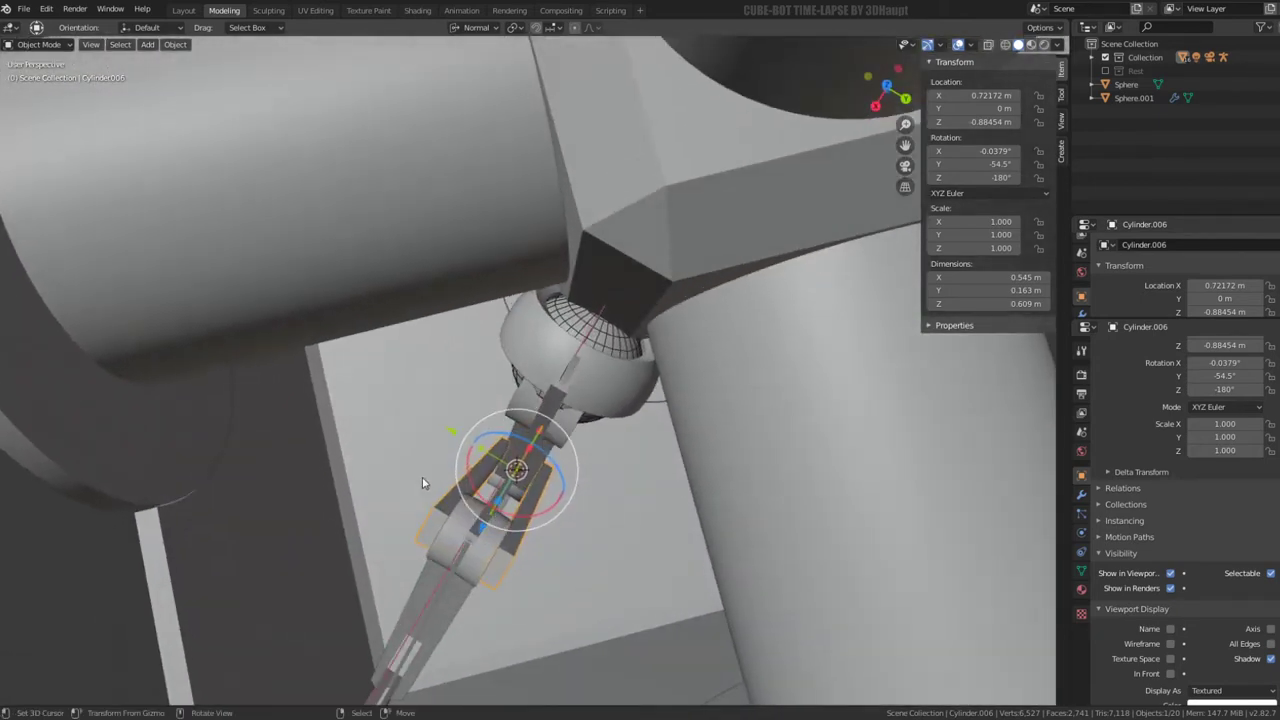
click(600, 372)
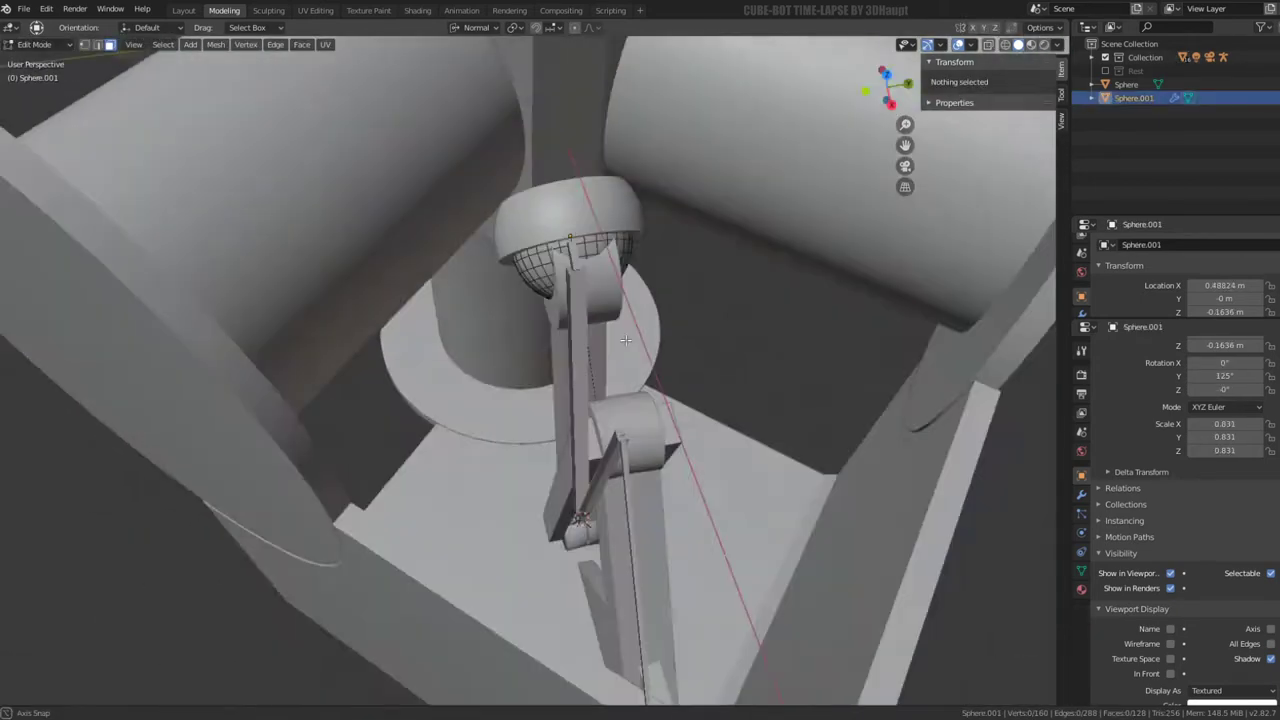
mouse_move(615, 375)
middle_down()
mouse_move(610, 183)
mouse_move(700, 250)
middle_up()
scroll(610, 183, down, 4)
key(alt+d)
click(785, 268)
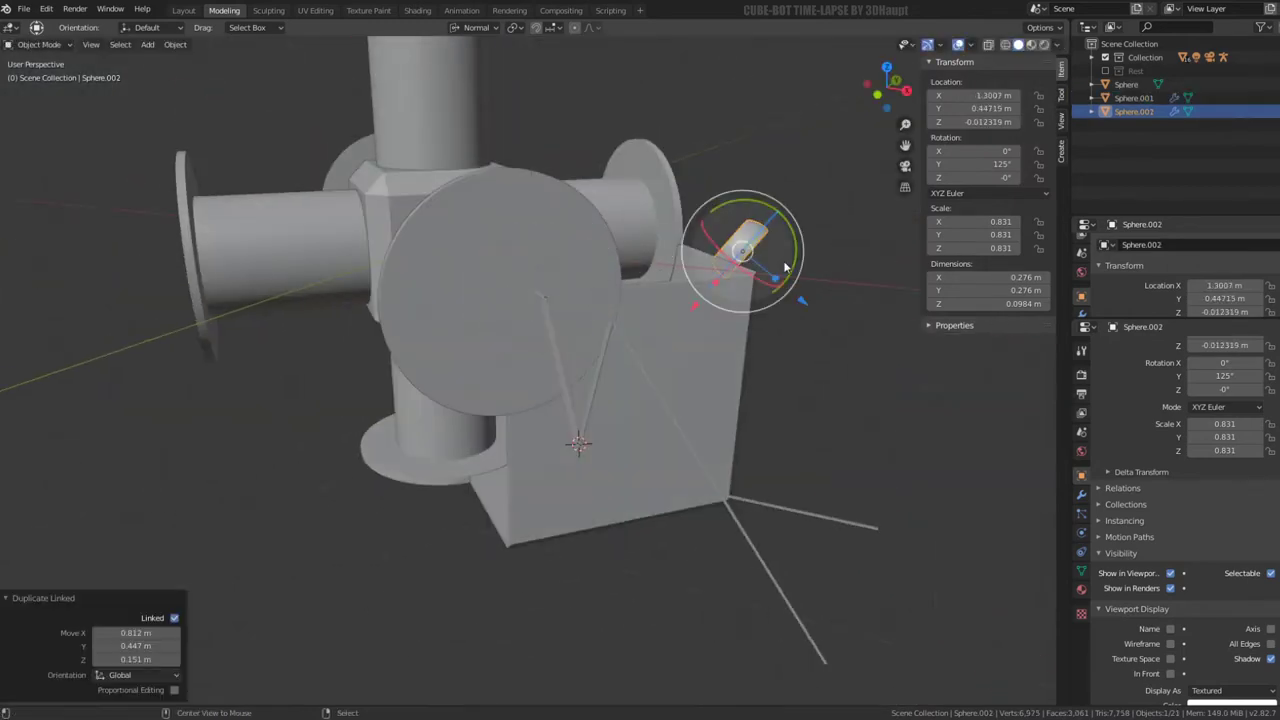
key(alt+r)
middle_drag(785, 268, 699, 375)
Extrude all of Sphere.002's mesh along its normal into a cup shape
key(Tab)
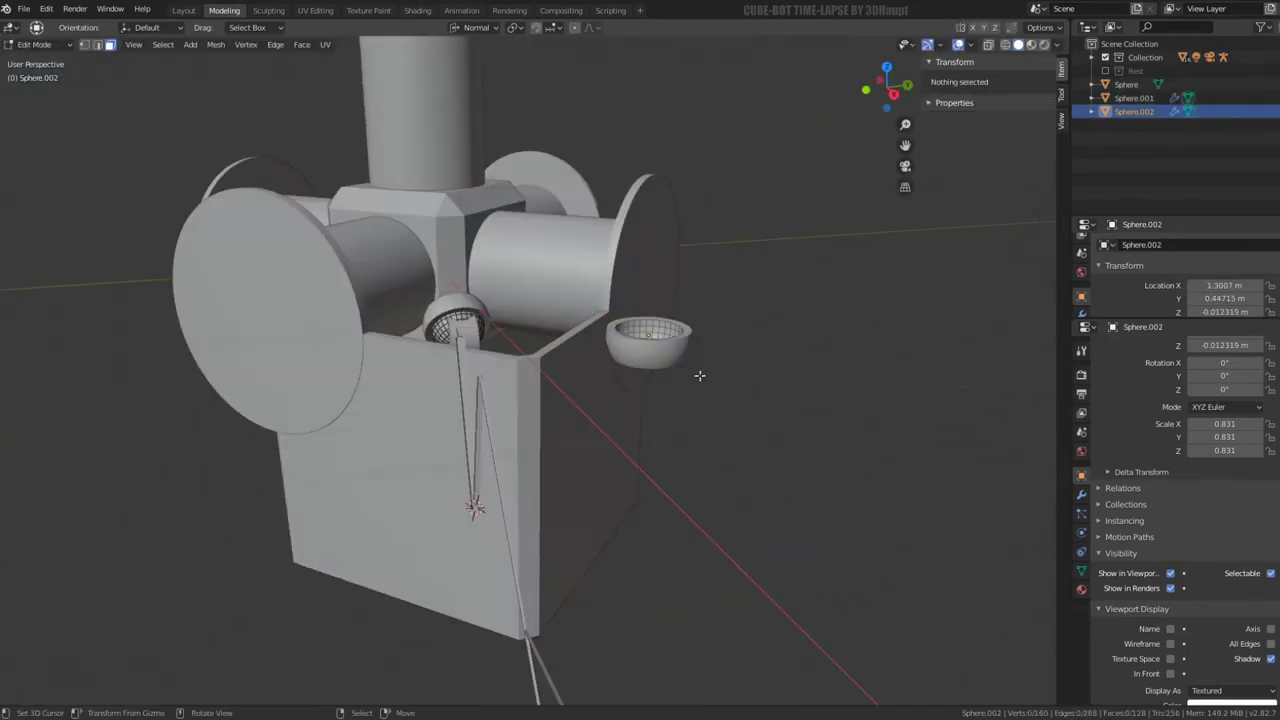
scroll(651, 188, up, 4)
key(a)
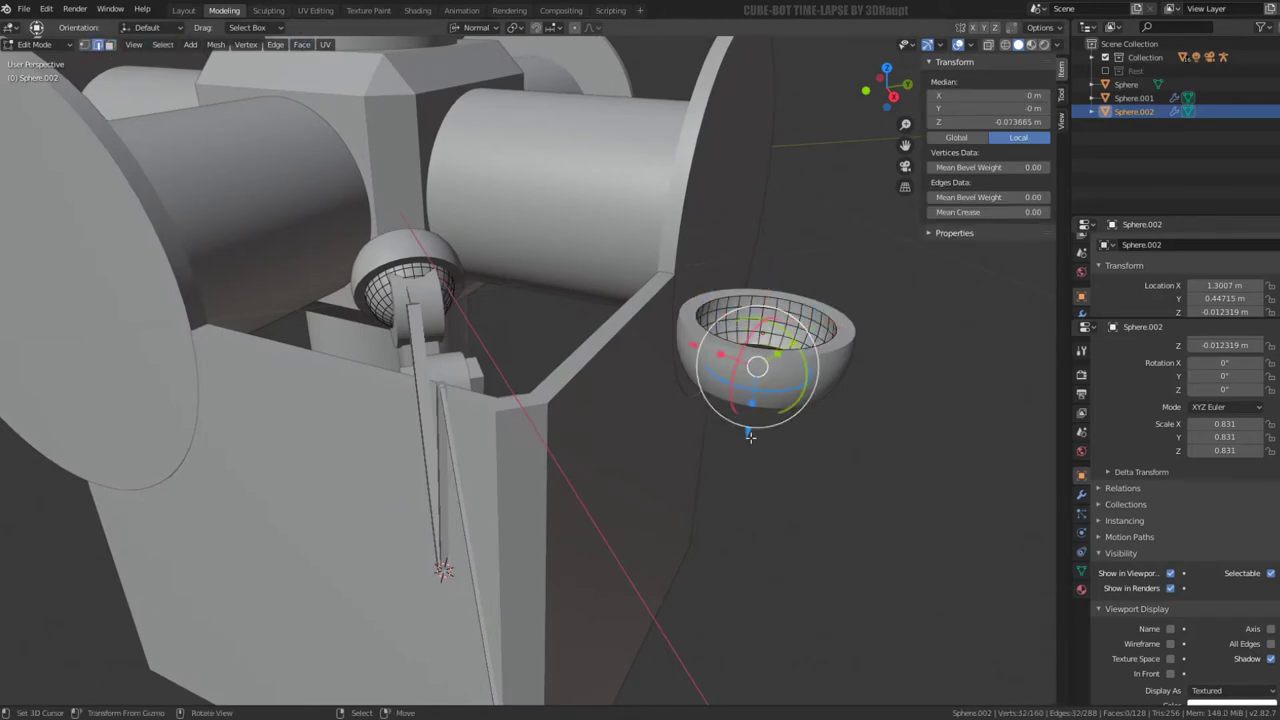
drag(750, 435, 745, 465)
click(745, 492)
key(Tab)
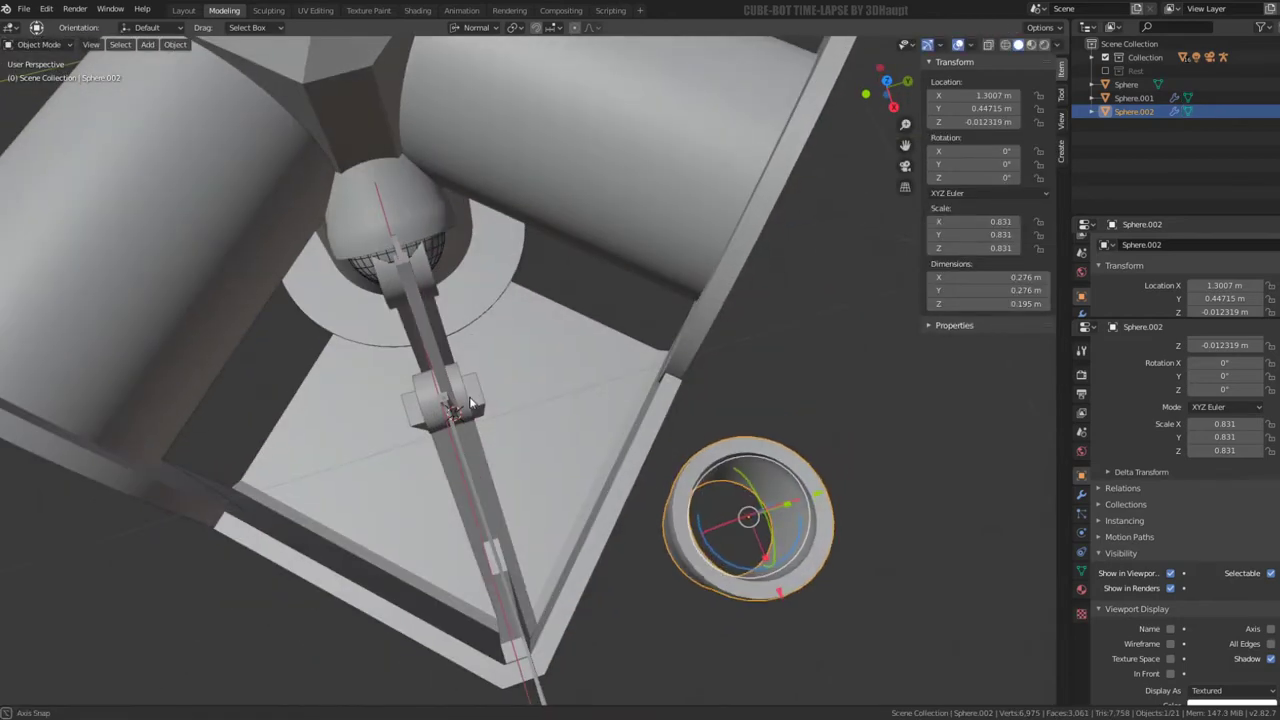
Inspect the robot from several angles, then delete the trial Sphere.002 copy
mouse_move(538, 362)
middle_down()
mouse_move(418, 321)
mouse_move(574, 189)
mouse_move(551, 204)
mouse_move(502, 176)
mouse_move(483, 188)
middle_up()
scroll(441, 270, up, 5)
middle_drag(441, 270, 383, 326)
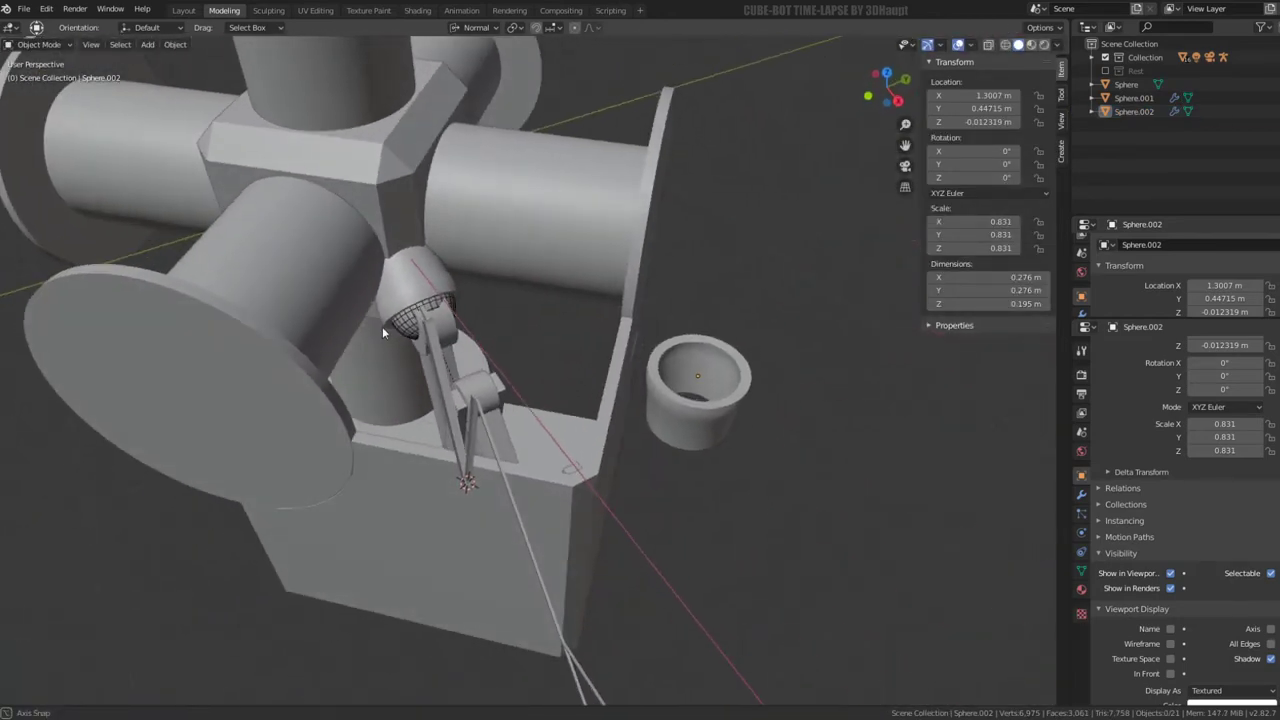
scroll(443, 234, up, 5)
mouse_move(443, 234)
middle_down()
mouse_move(642, 181)
mouse_move(633, 201)
middle_up()
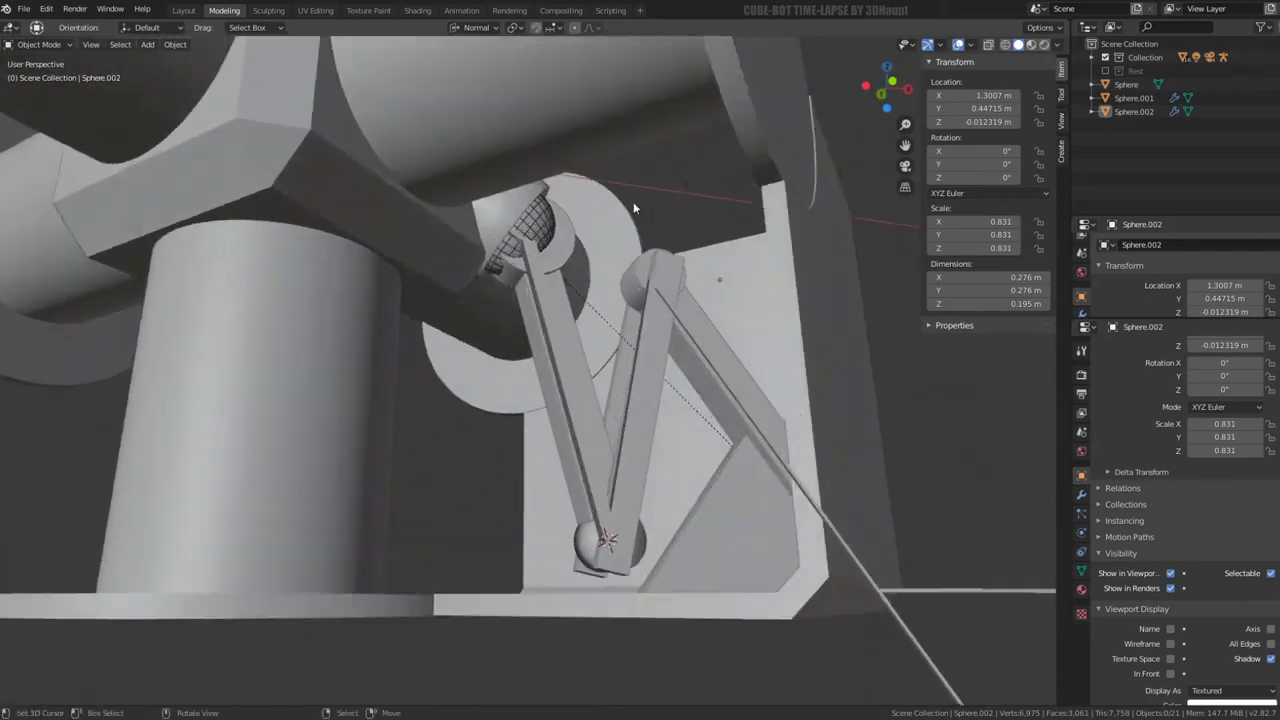
scroll(703, 344, down, 5)
middle_drag(703, 344, 607, 401)
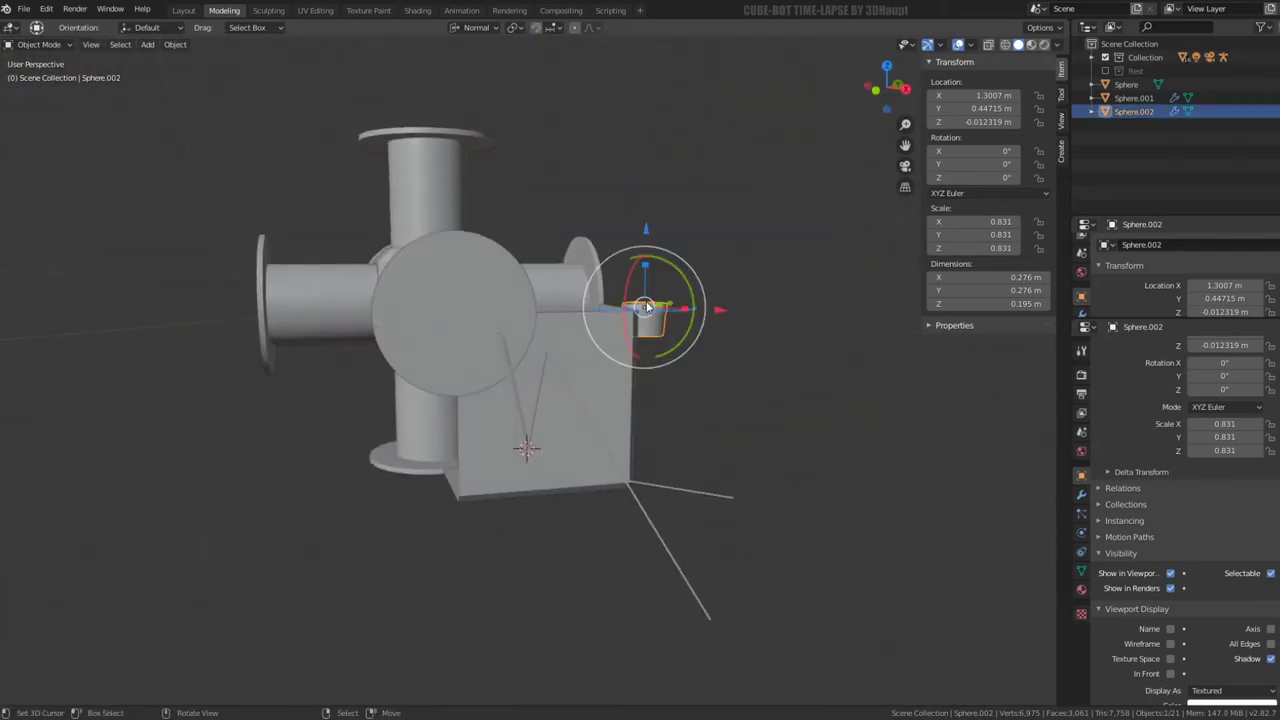
key(Delete)
click(614, 471)
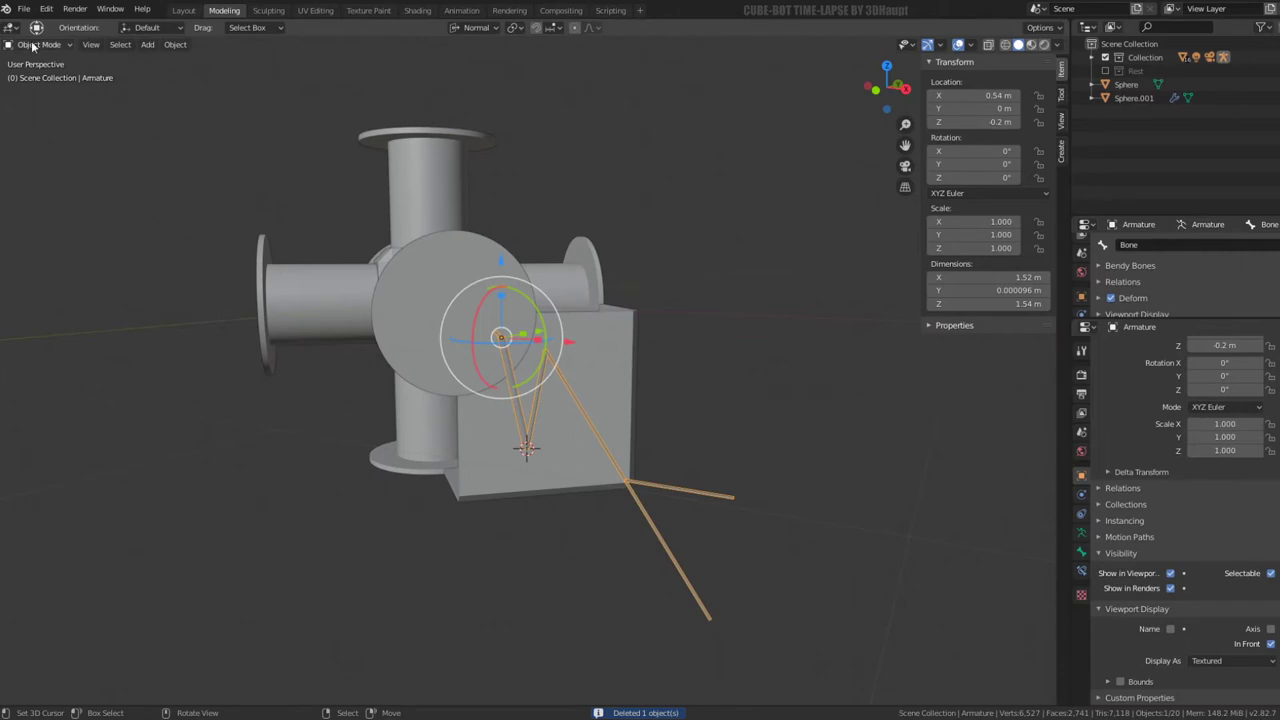
click(39, 90)
middle_drag(470, 337, 780, 457)
click(776, 460)
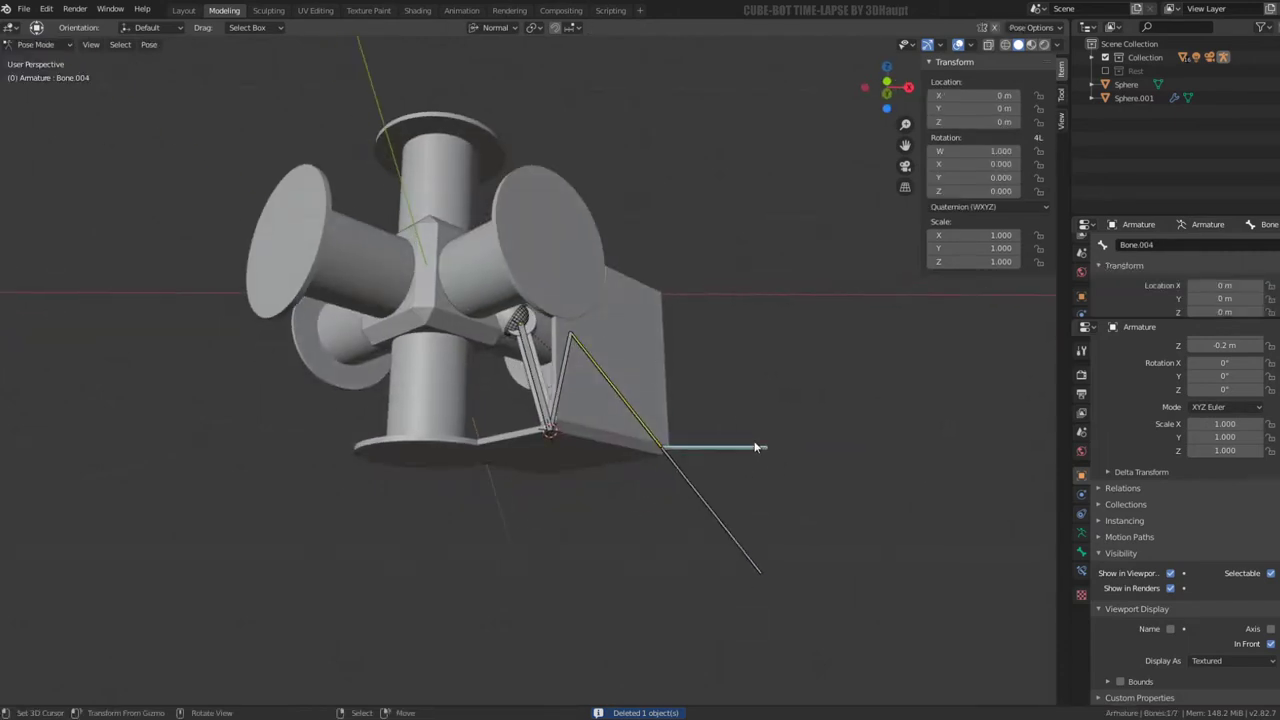
drag(664, 526, 645, 522)
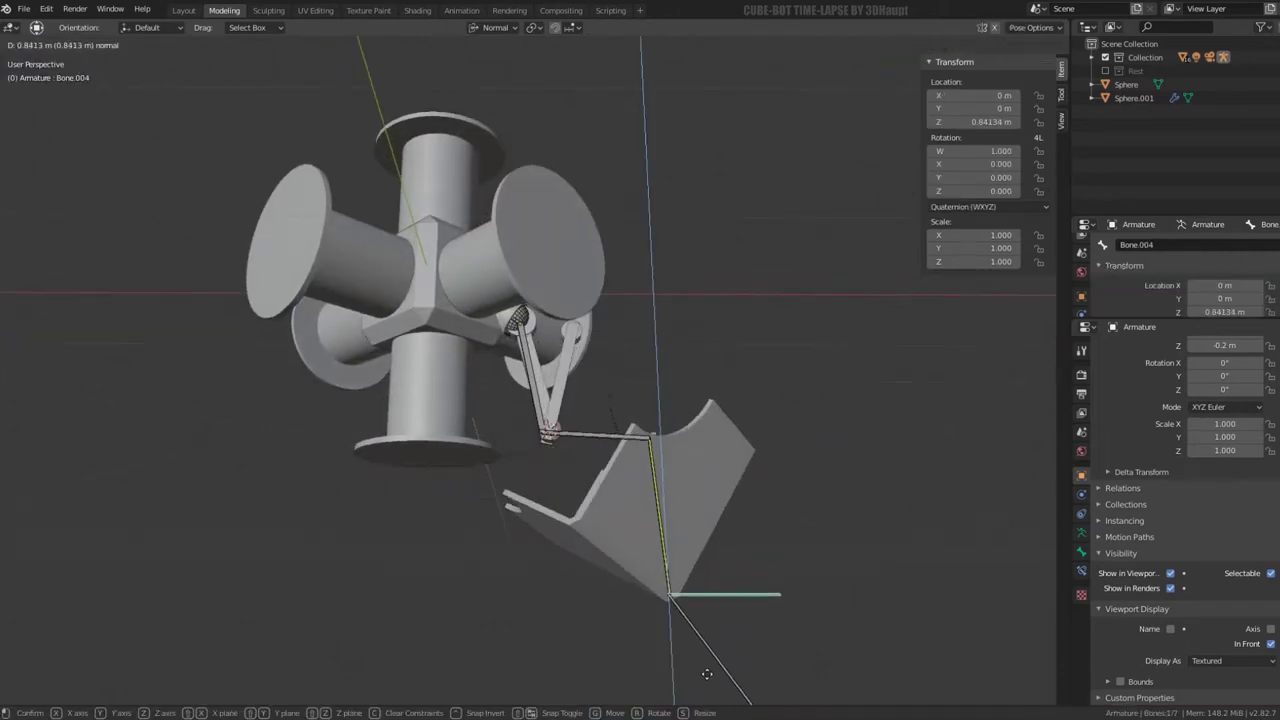
scroll(645, 527, up, 4)
middle_drag(580, 431, 700, 466)
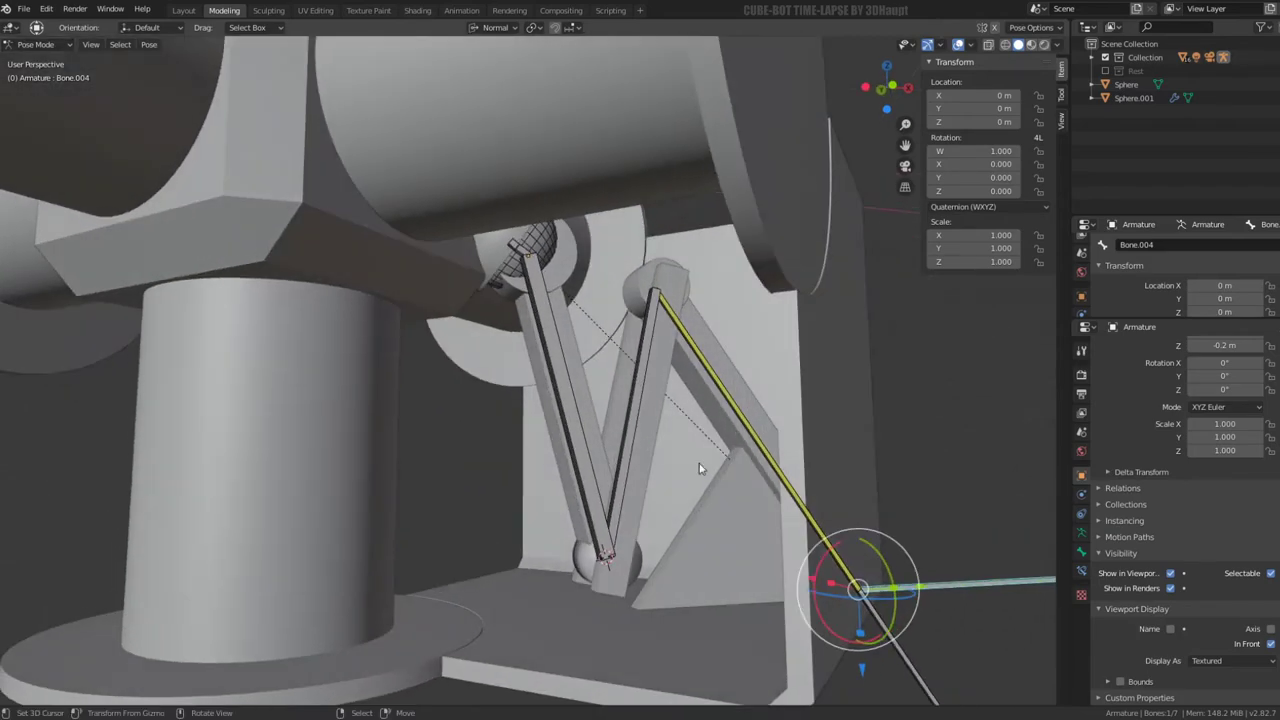
scroll(700, 466, down, 4)
scroll(775, 512, up, 1)
drag(775, 512, 883, 476)
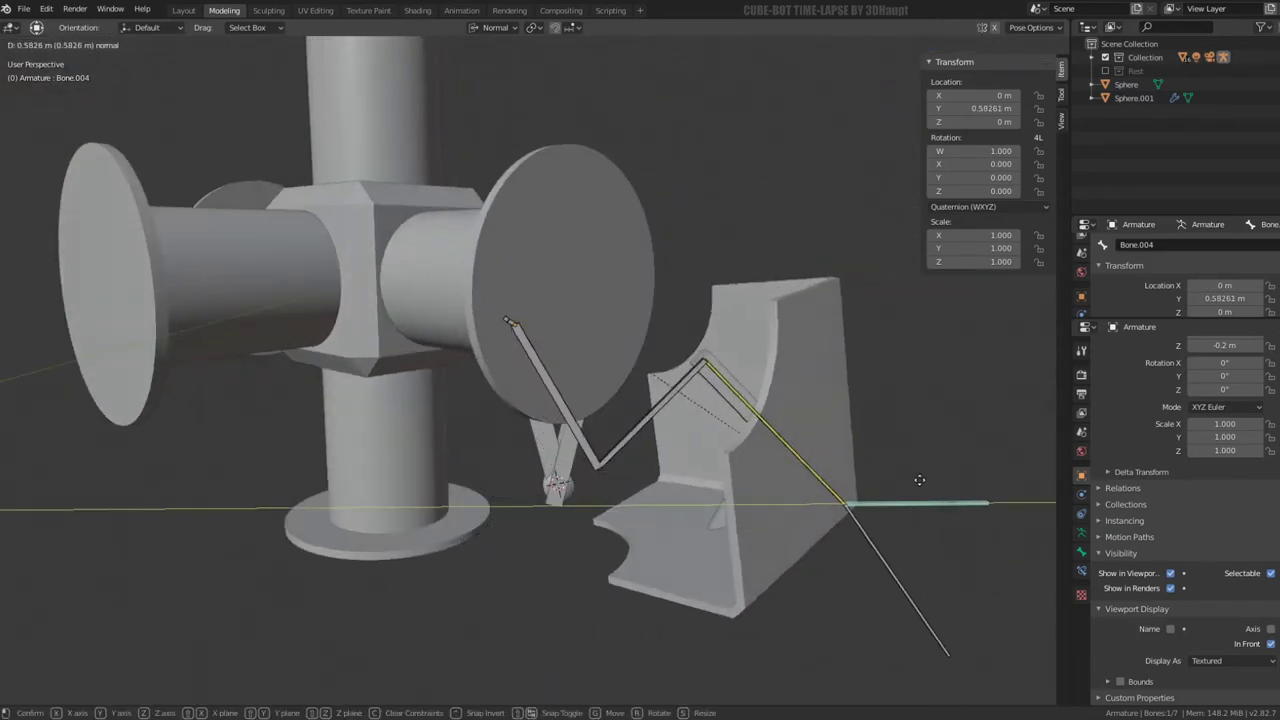
middle_drag(883, 483, 683, 407)
scroll(659, 393, up, 3)
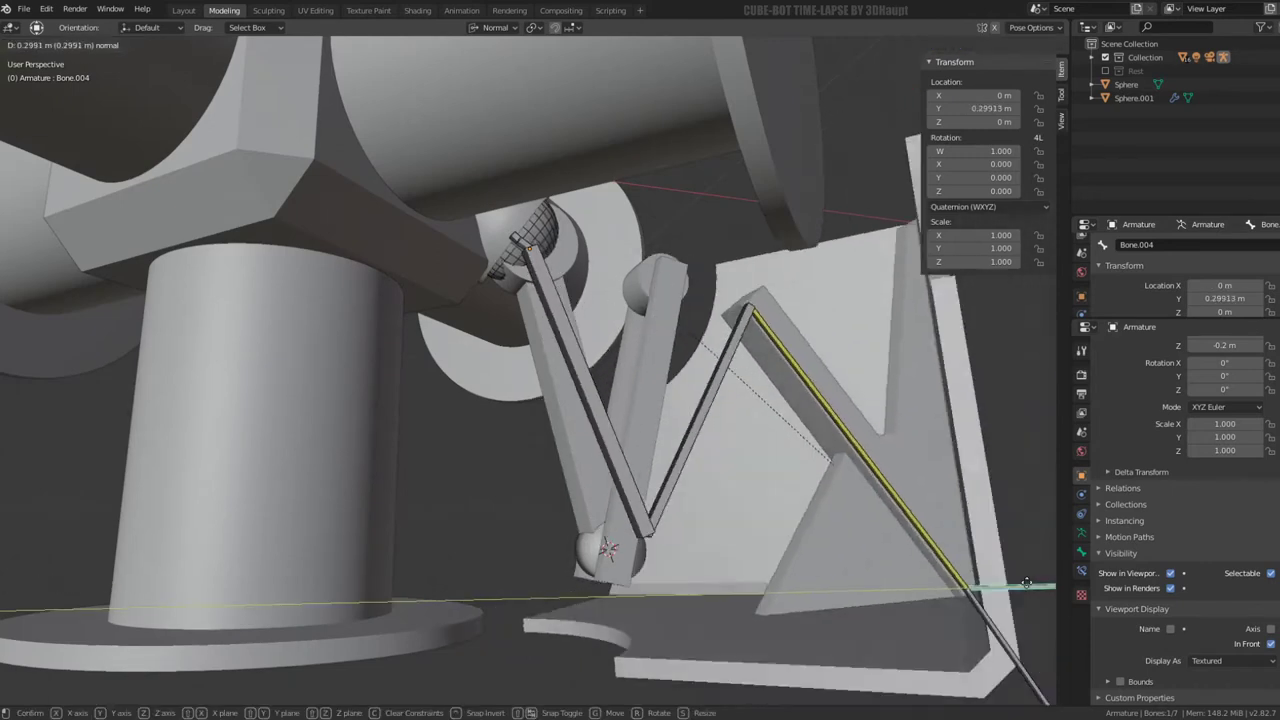
drag(935, 588, 2, 565)
key(Escape)
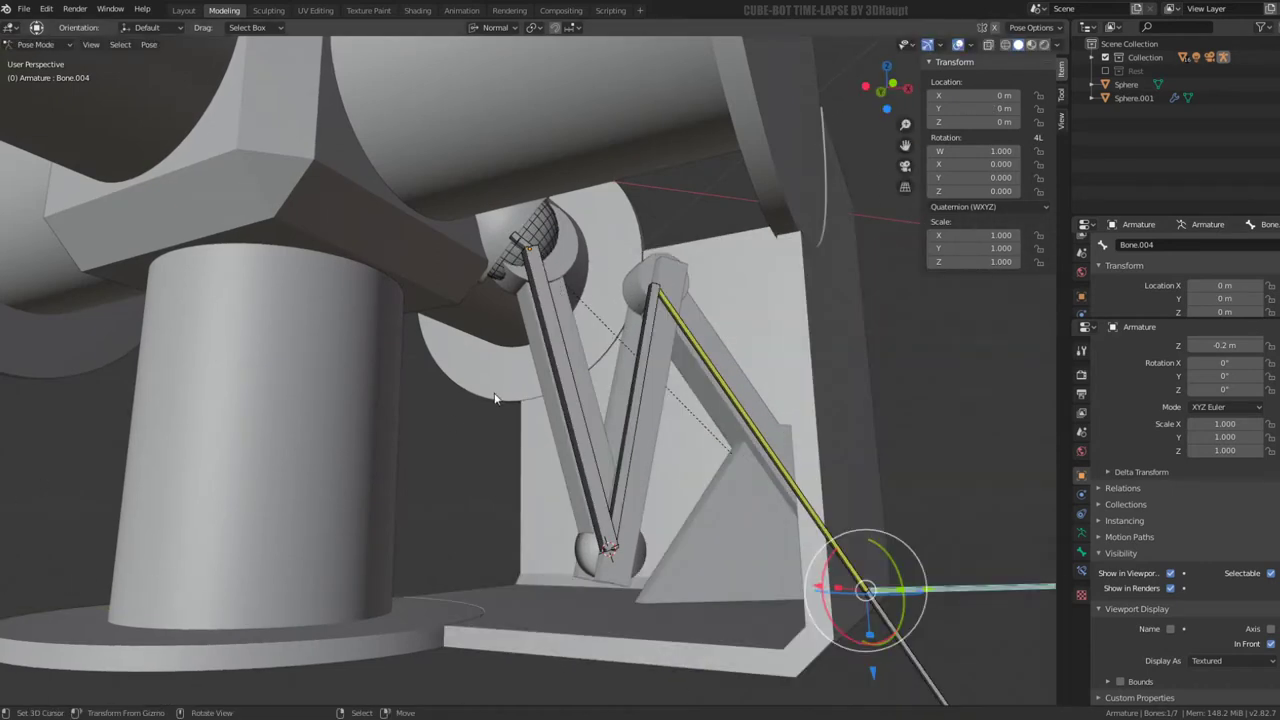
drag(873, 675, 868, 492)
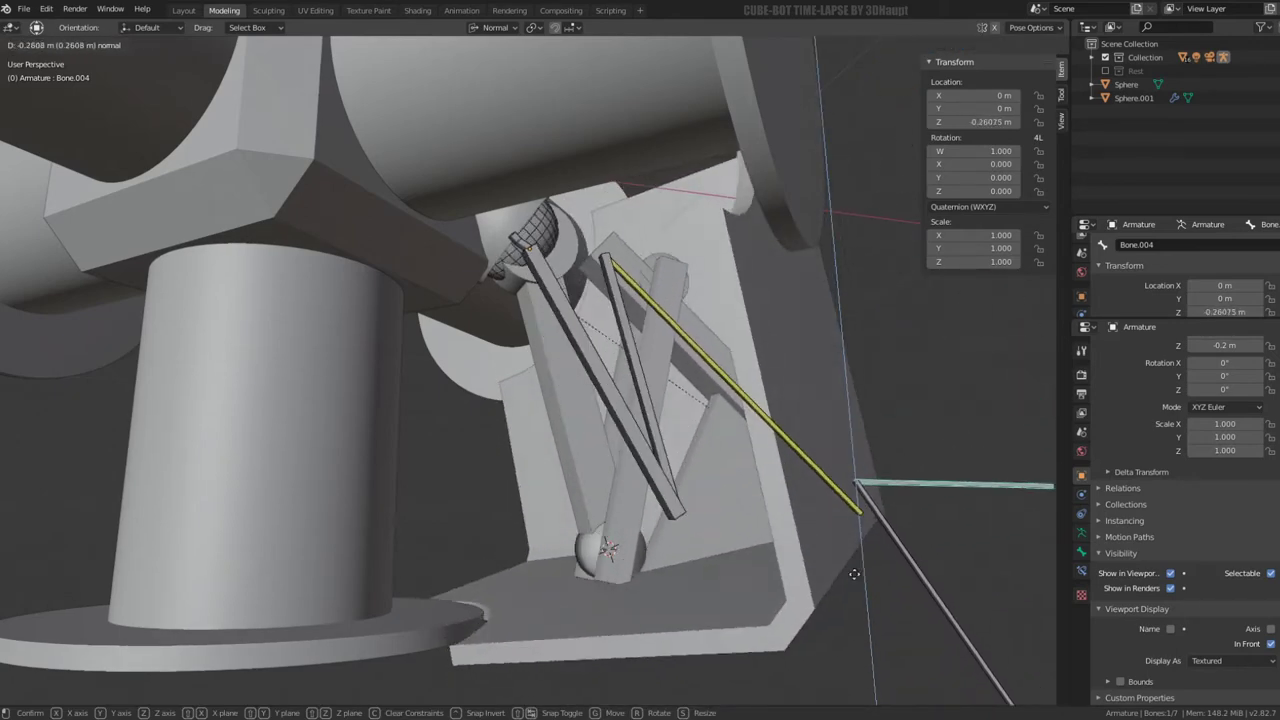
drag(868, 492, 835, 580)
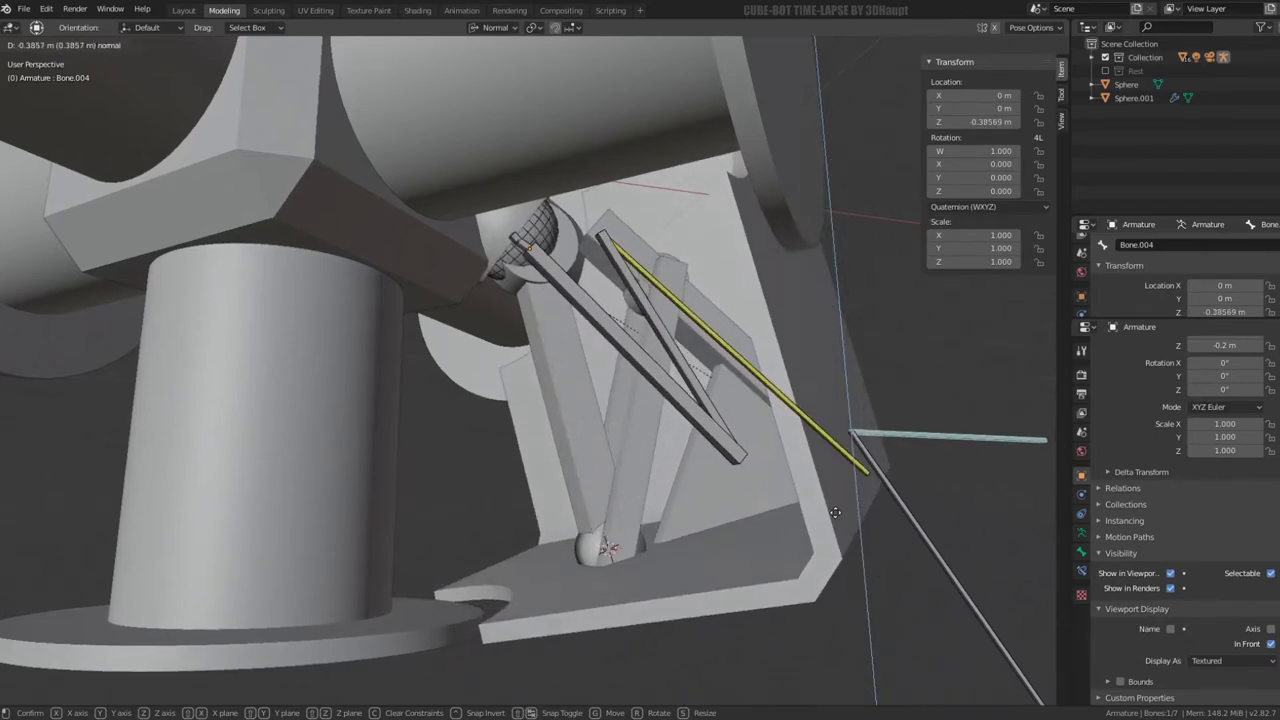
key(Escape)
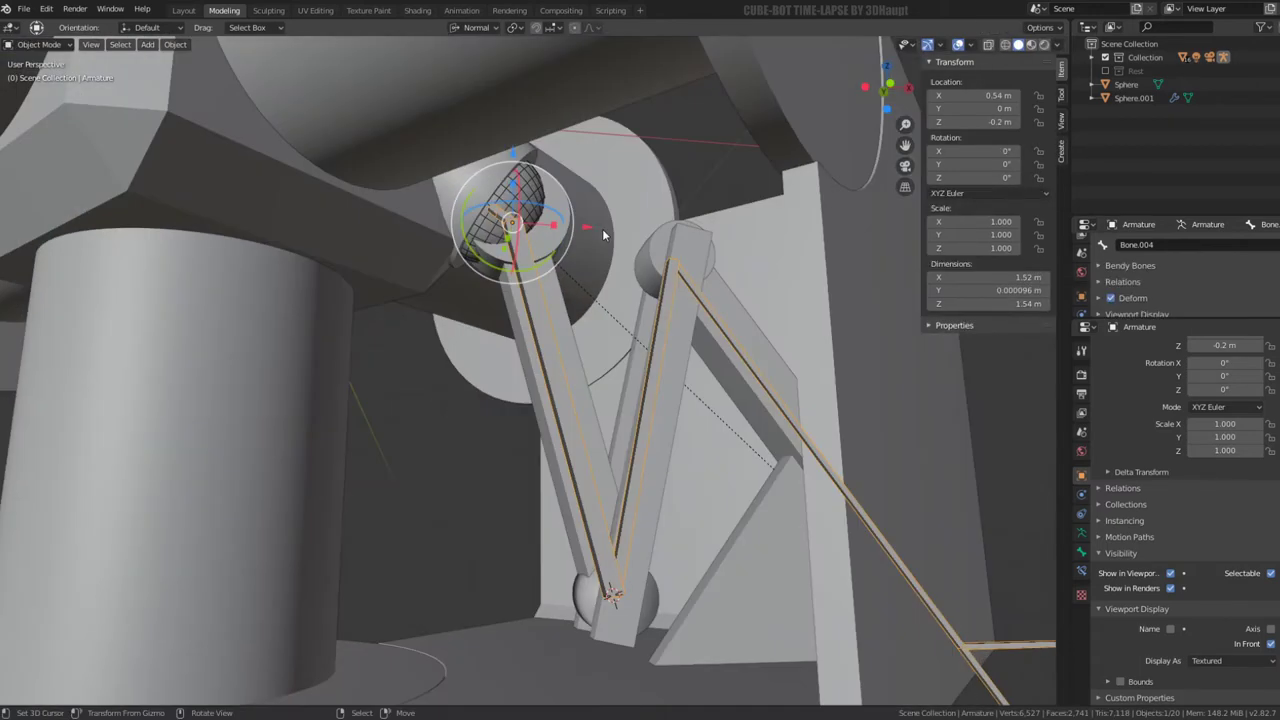
Parent the hip joint cylinder to the armature's upper leg bone, Bone
click(547, 252)
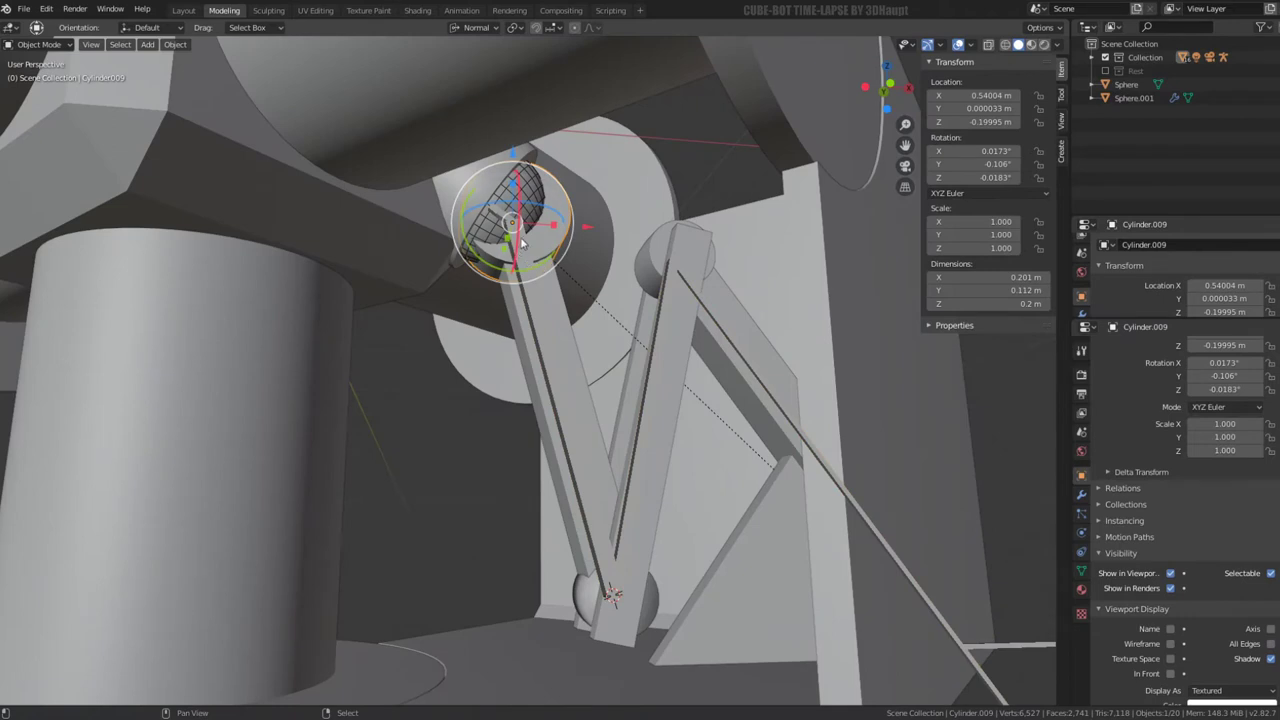
shift+click(522, 240)
click(30, 46)
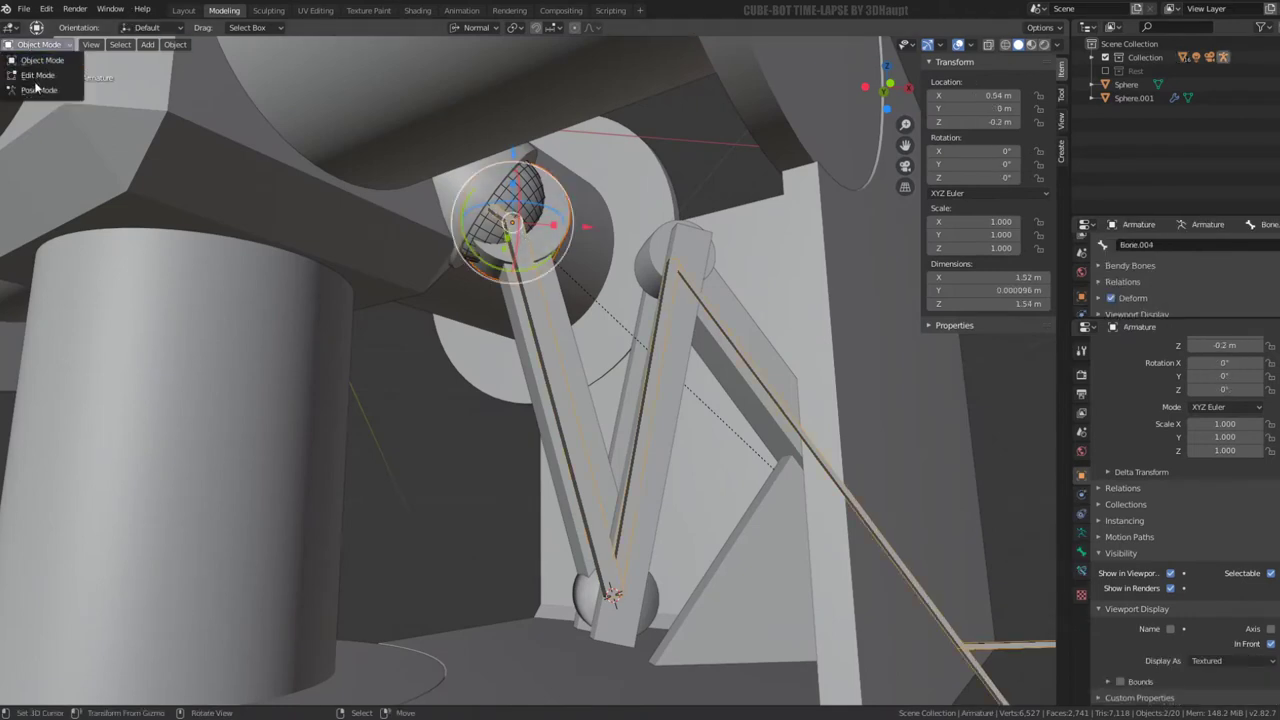
click(38, 90)
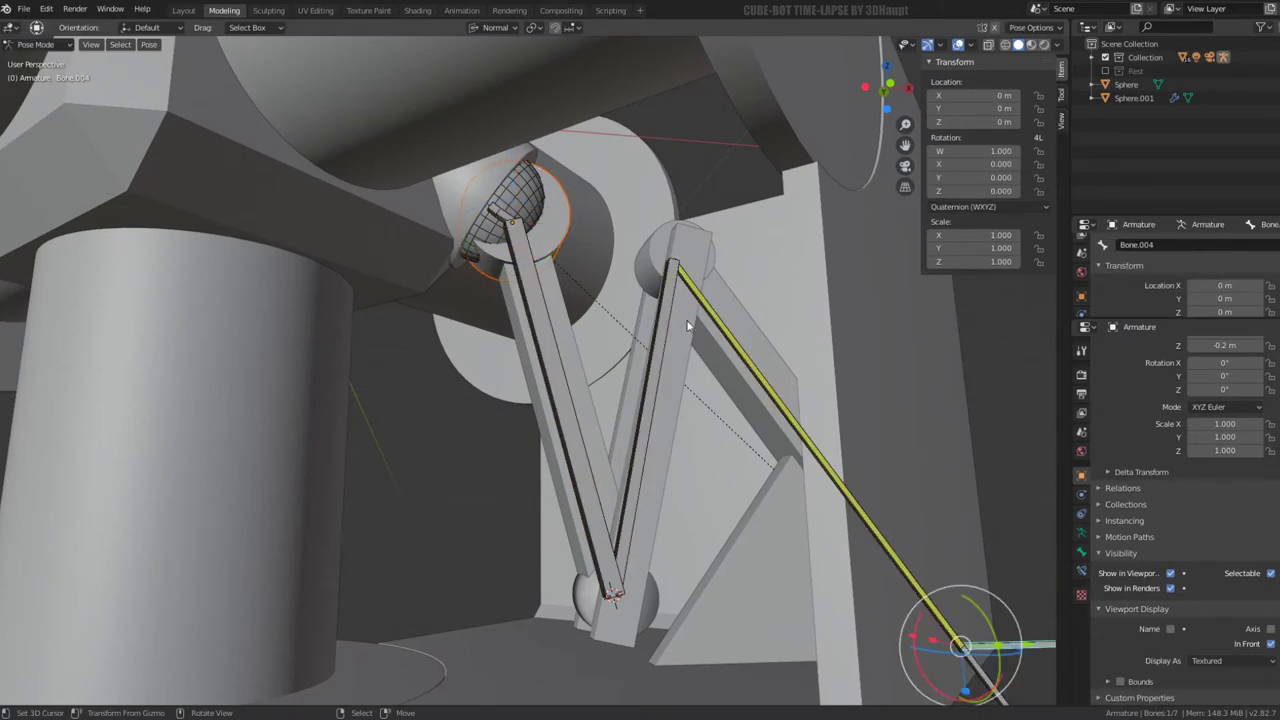
click(531, 258)
key(ctrl+p)
click(533, 258)
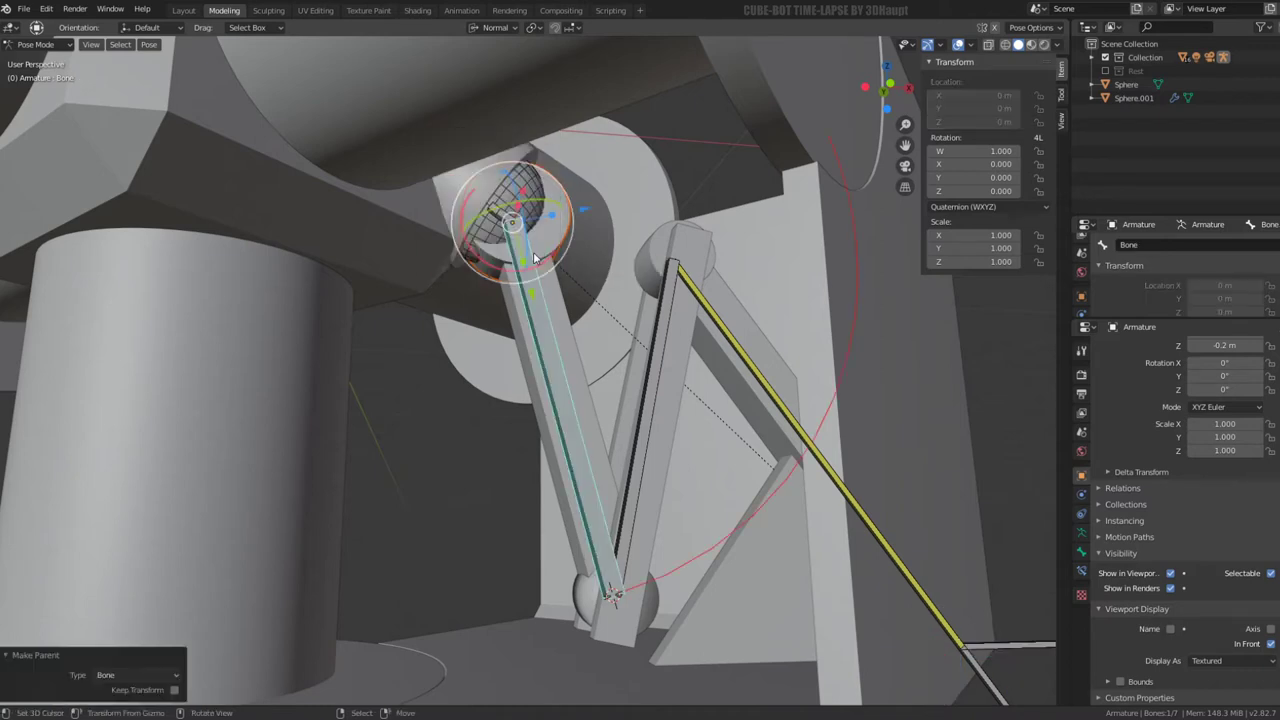
click(50, 46)
click(54, 62)
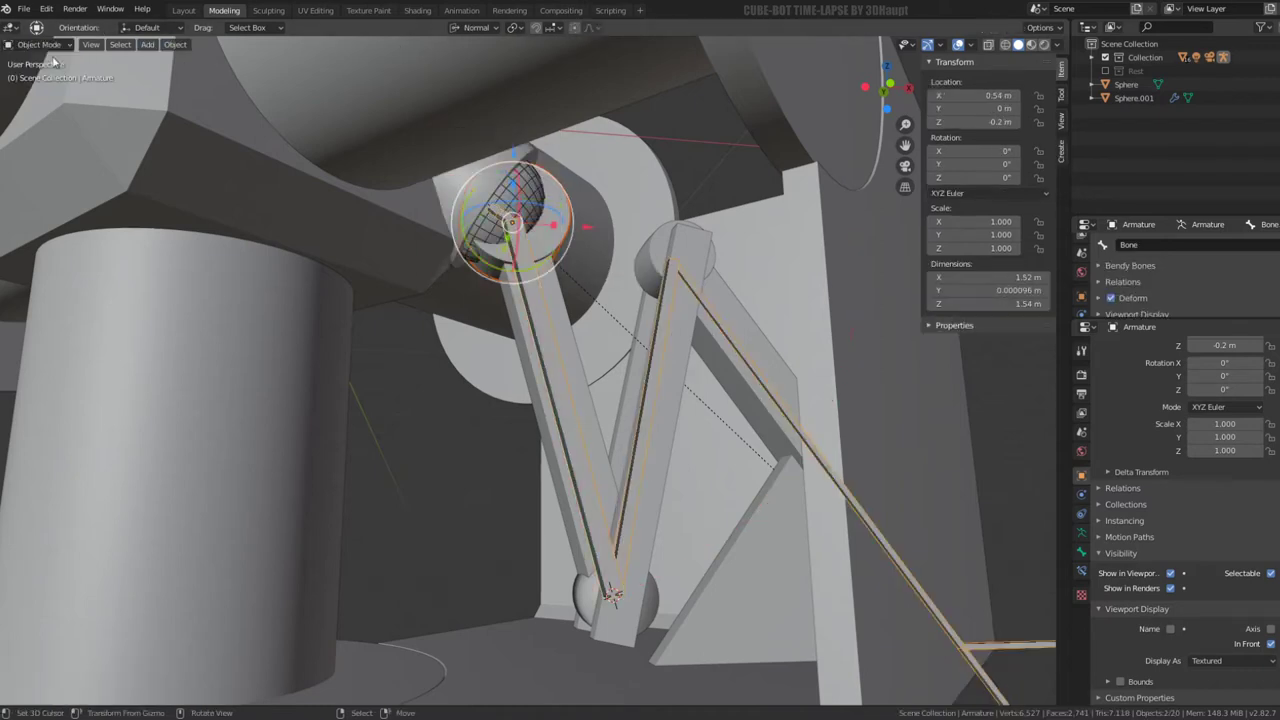
Parent the upper leg piece Cylinder.008 to Bone as well
click(606, 438)
shift+click(540, 300)
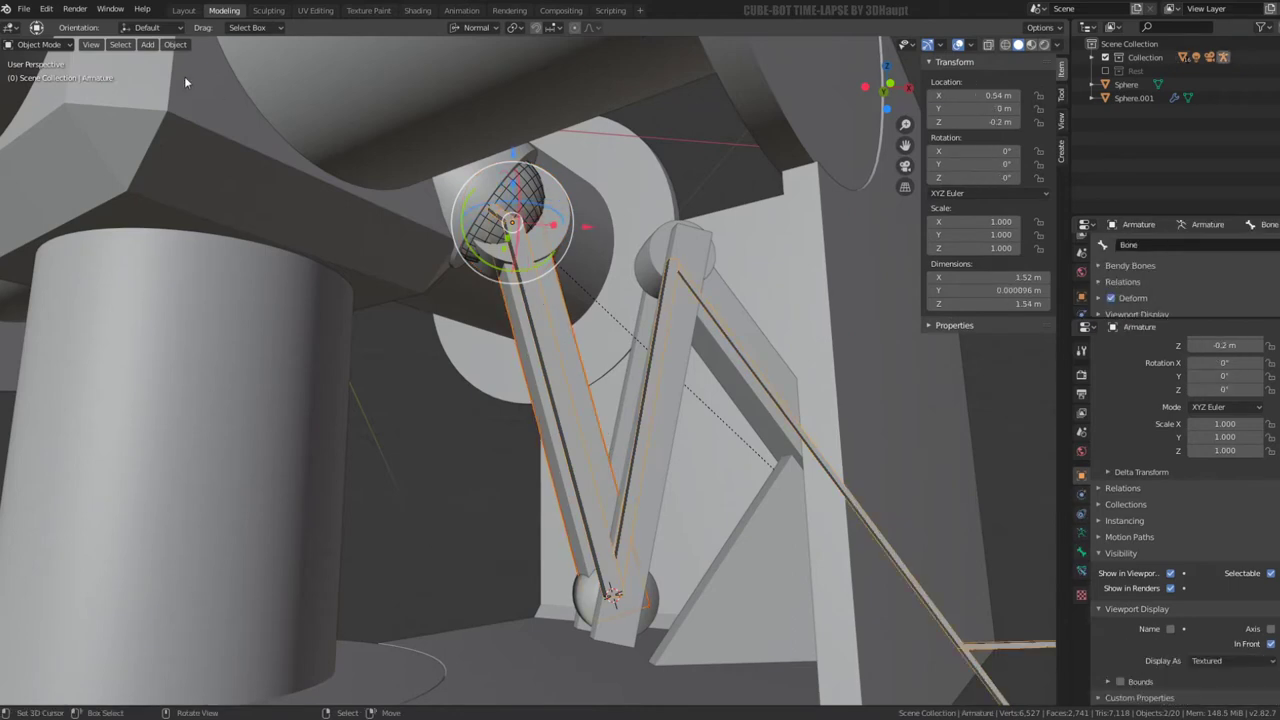
click(32, 46)
click(73, 95)
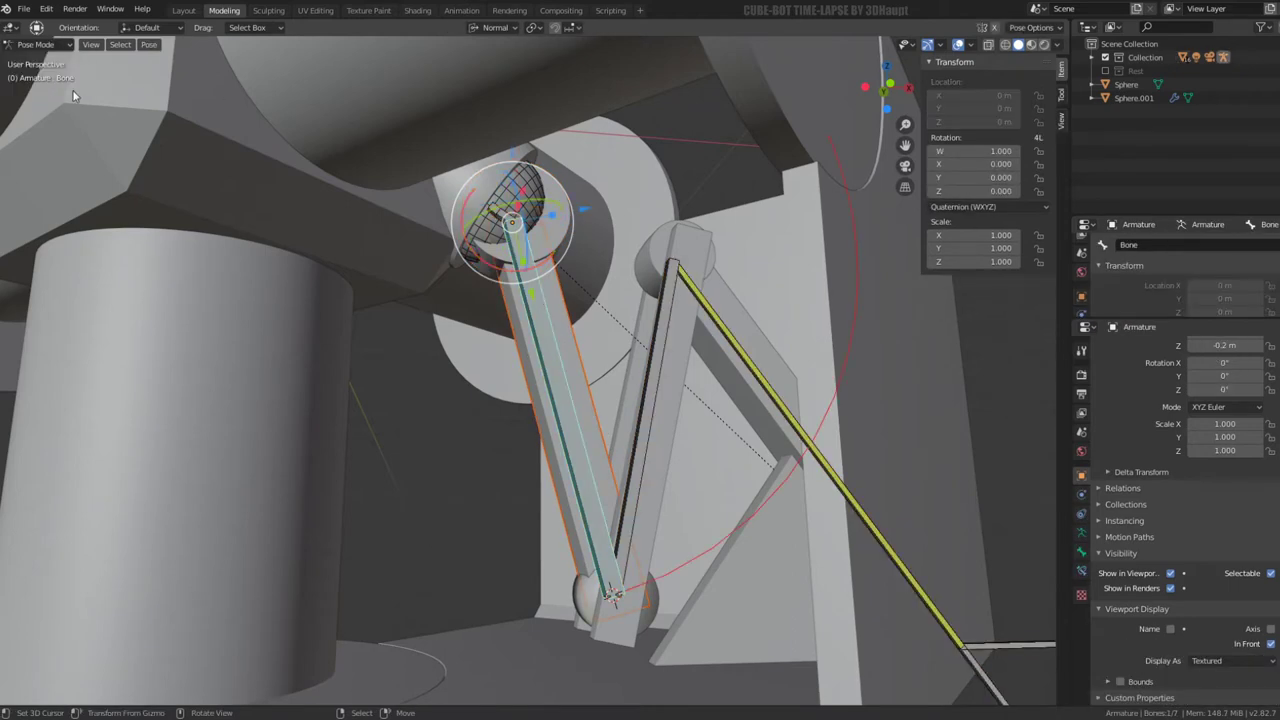
key(ctrl+p)
click(555, 363)
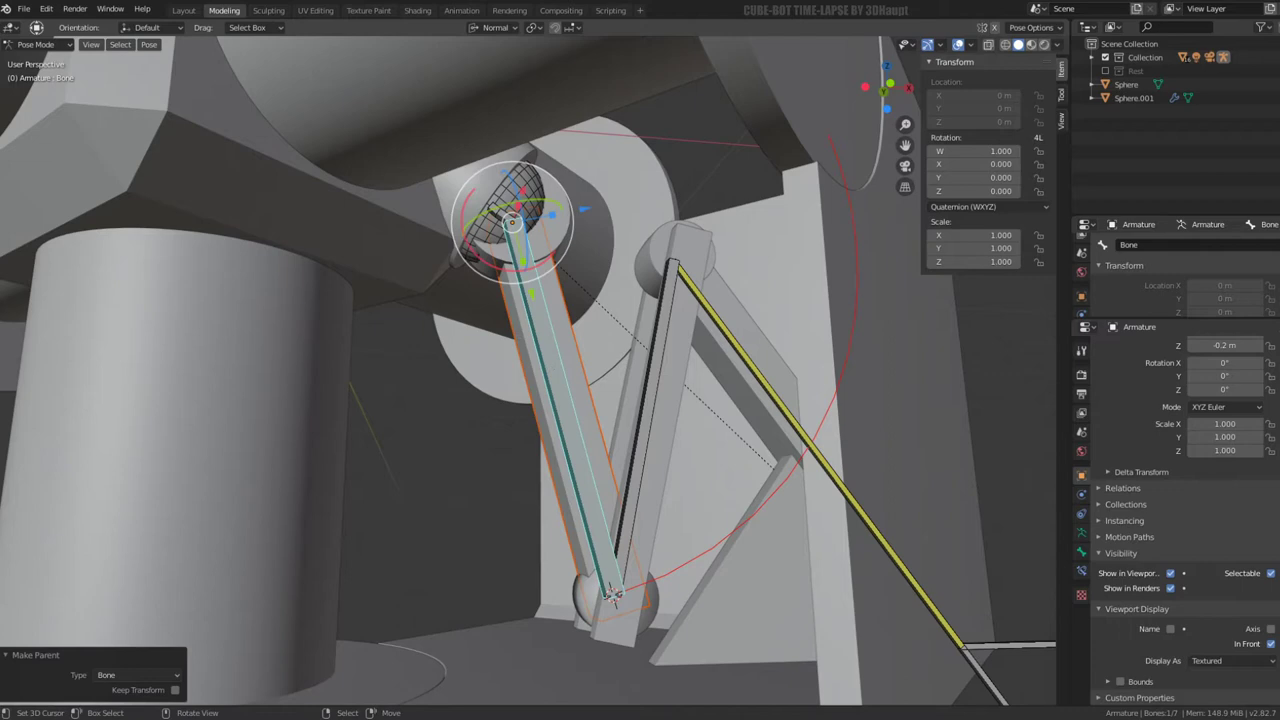
click(36, 45)
click(50, 61)
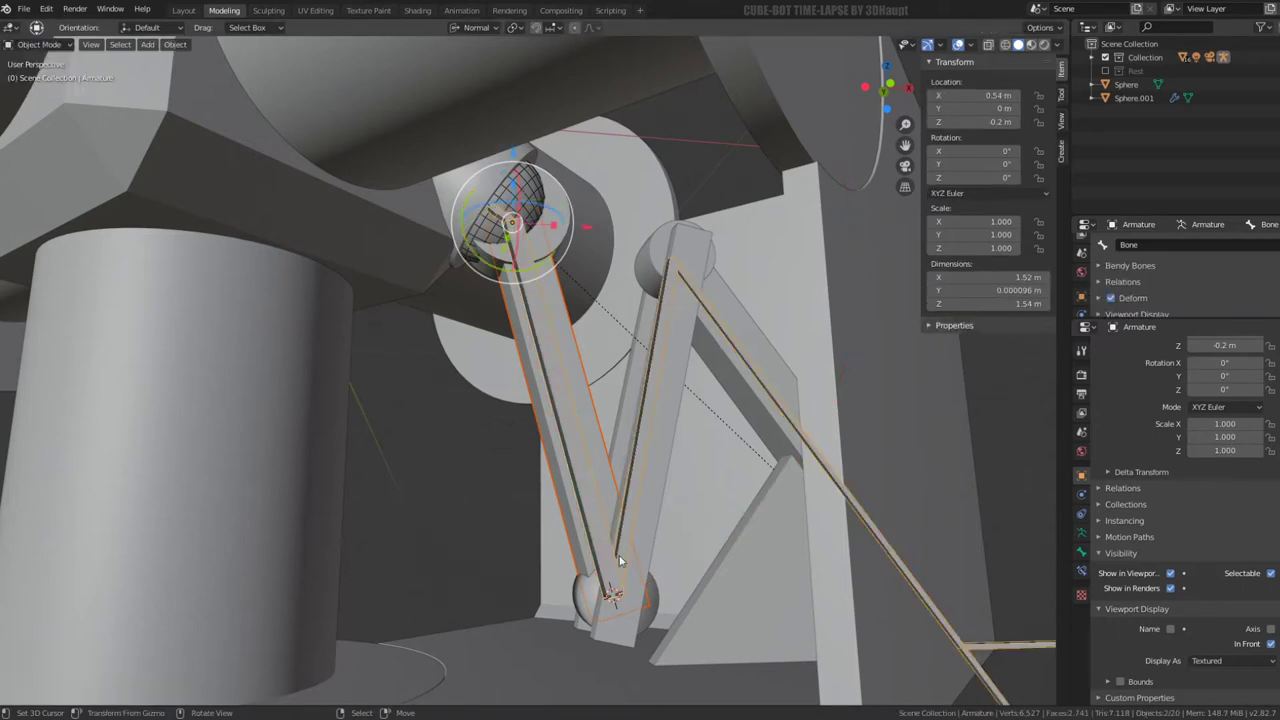
Select knee cylinder Cylinder.007, lower leg Cylinder.006, and the armature for parenting
click(656, 621)
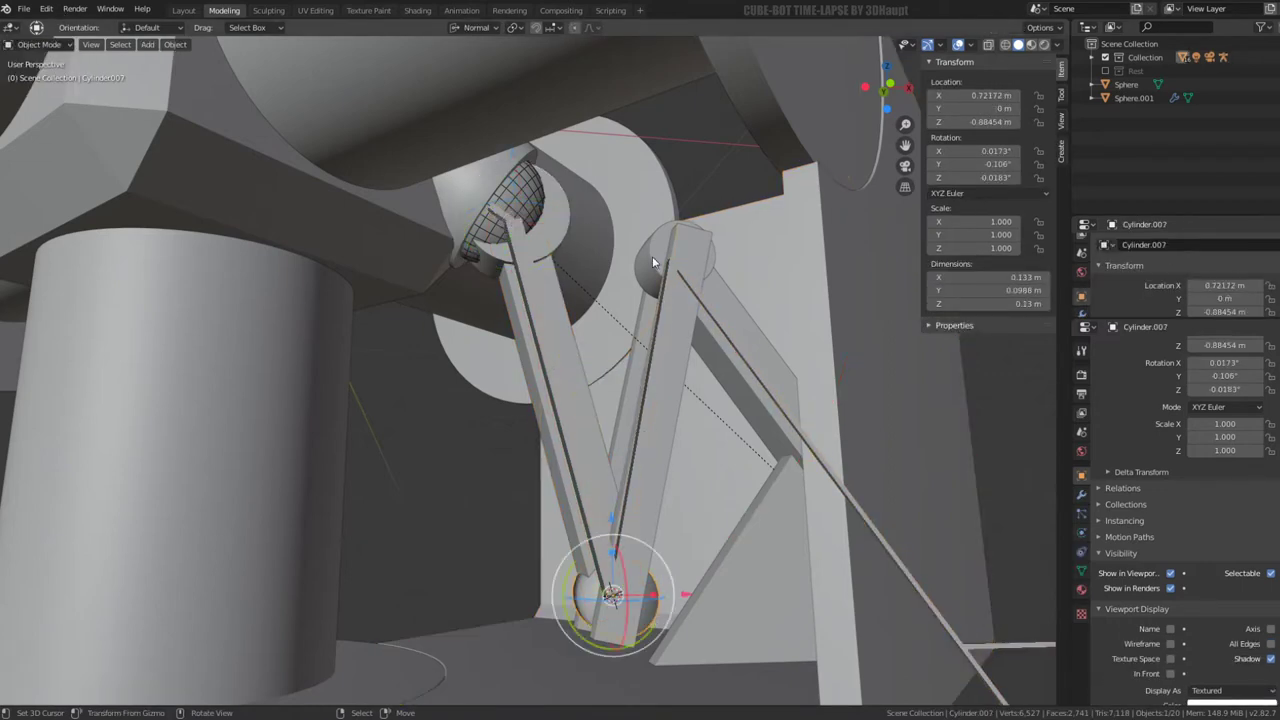
click(650, 389)
click(661, 421)
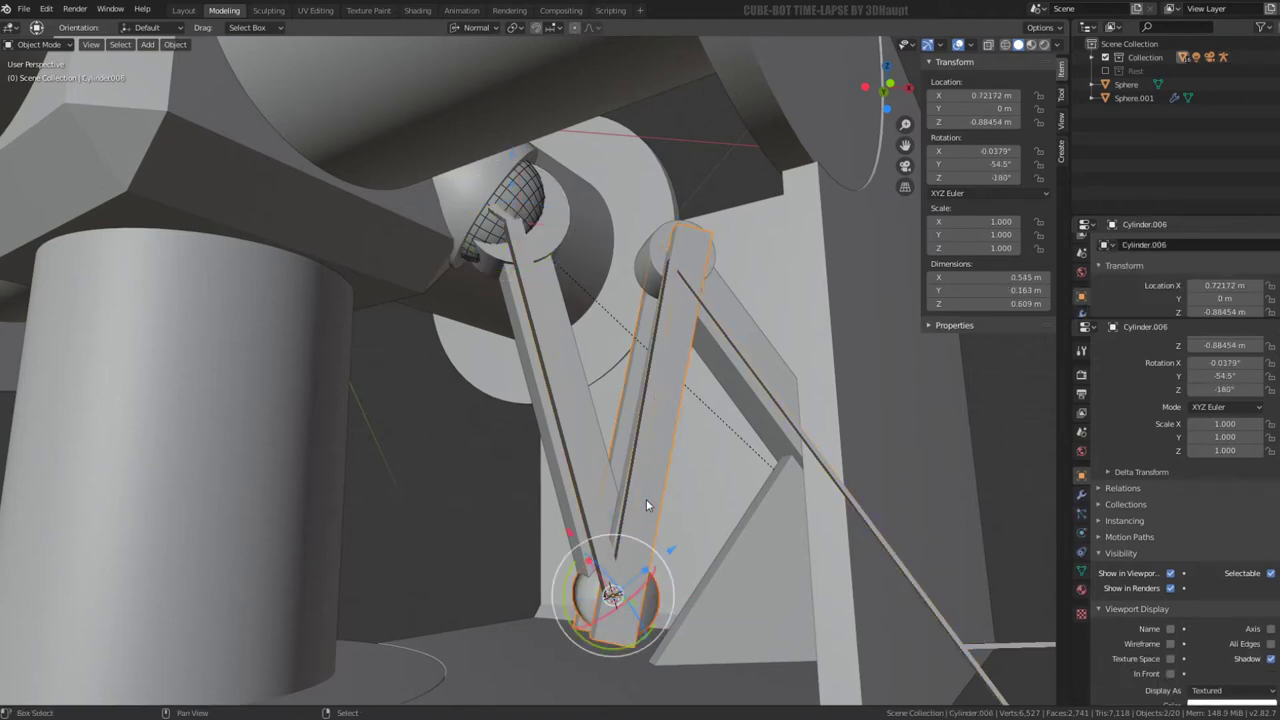
click(42, 45)
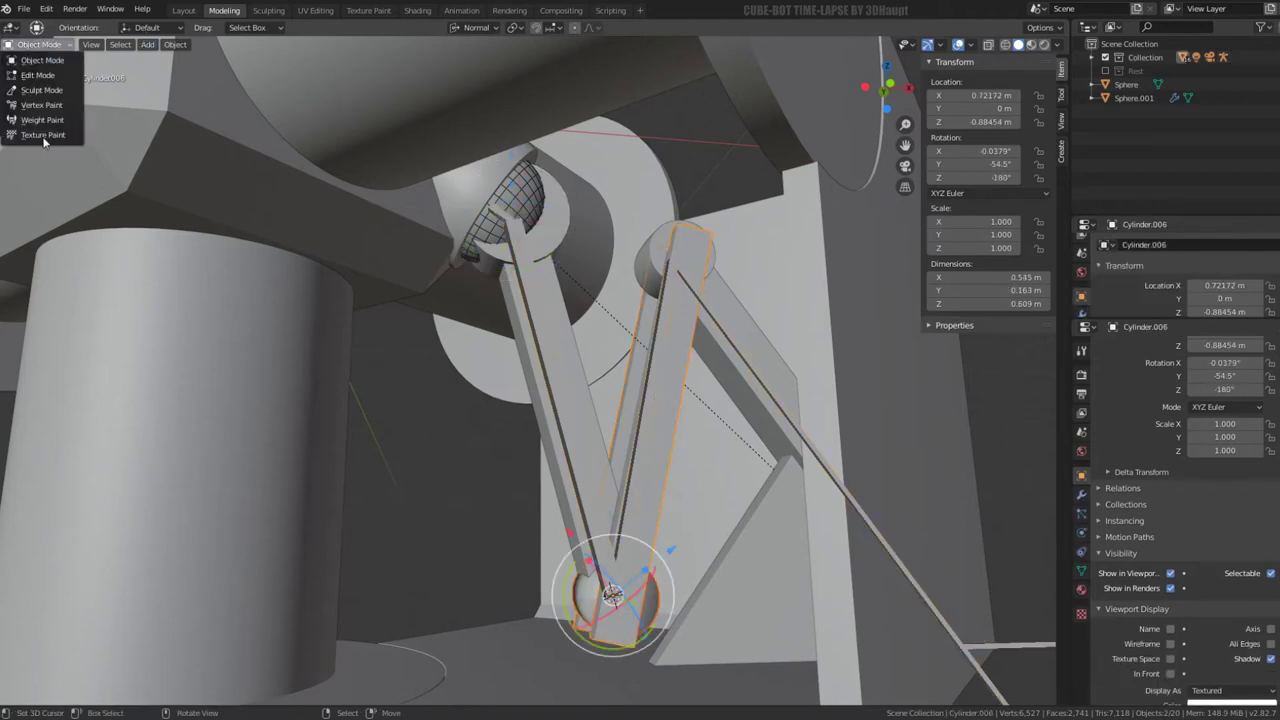
click(646, 399)
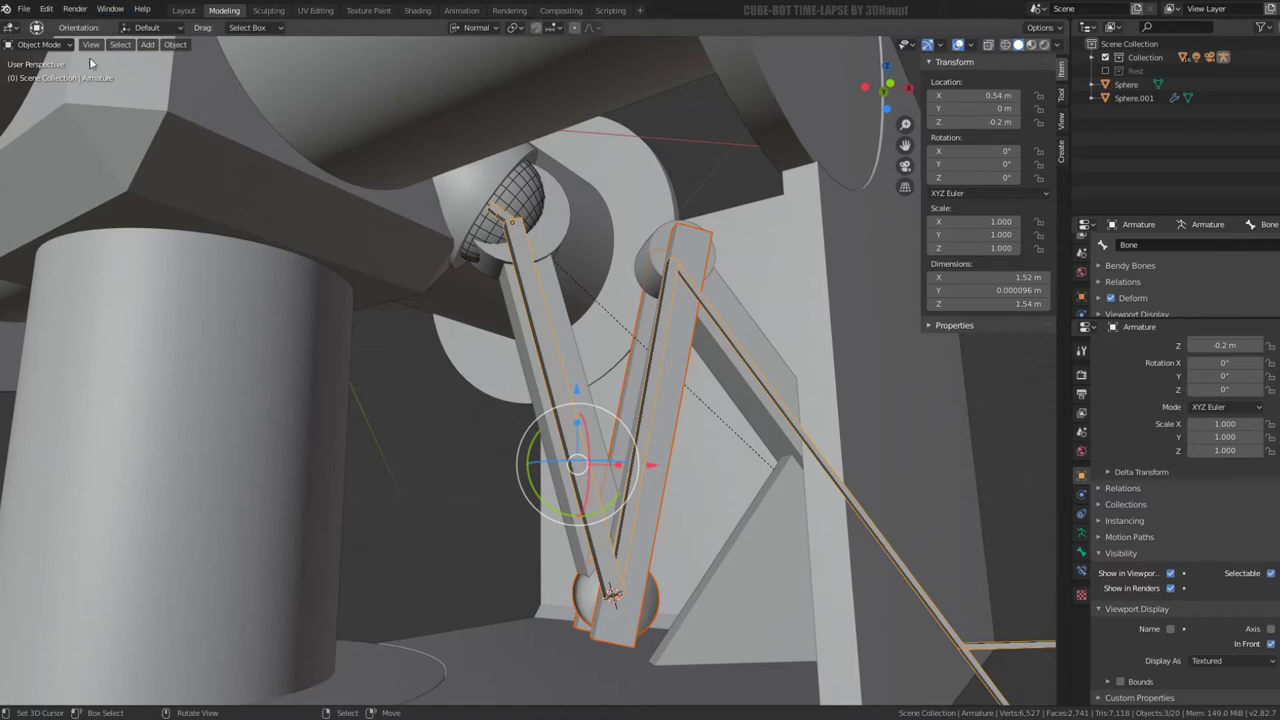
Parent the knee joint and lower leg pieces to bone Bone.001
click(40, 44)
click(39, 90)
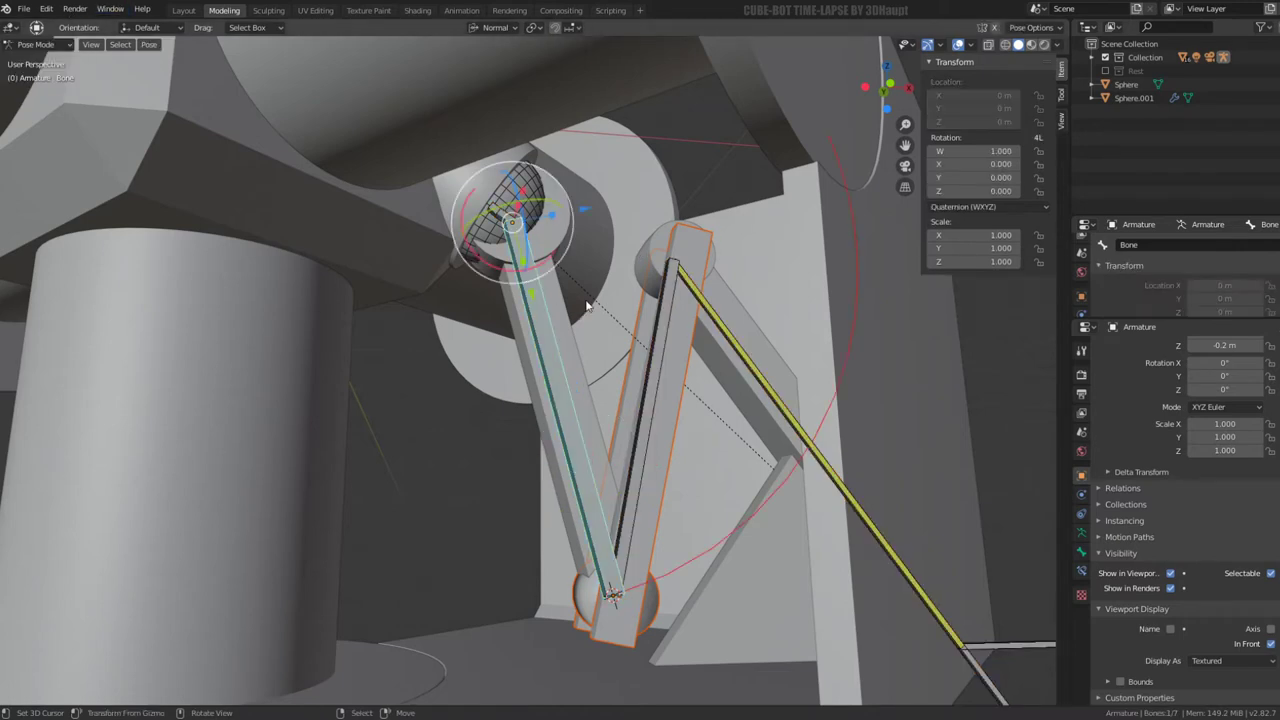
click(660, 368)
key(ctrl+p)
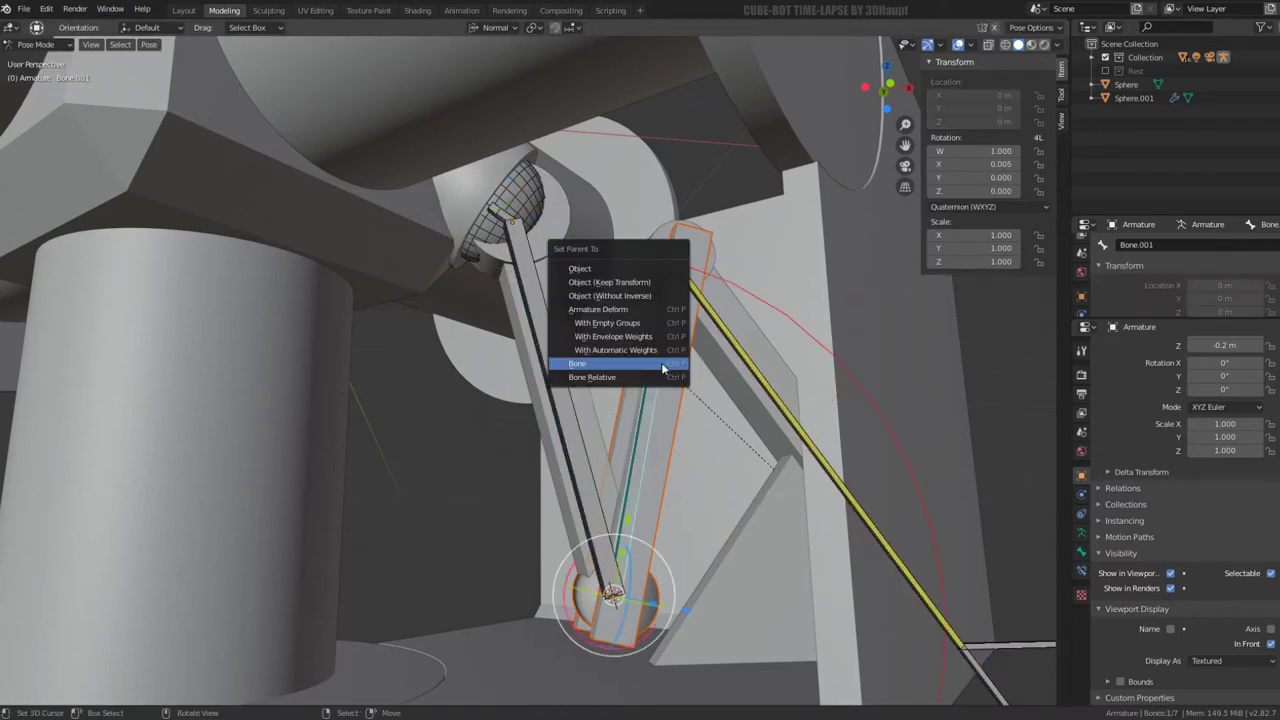
click(661, 365)
Test-move foot control bone Bone.004 vertically, then return to Object Mode
scroll(661, 362, down, 5)
click(841, 499)
scroll(738, 552, up, 2)
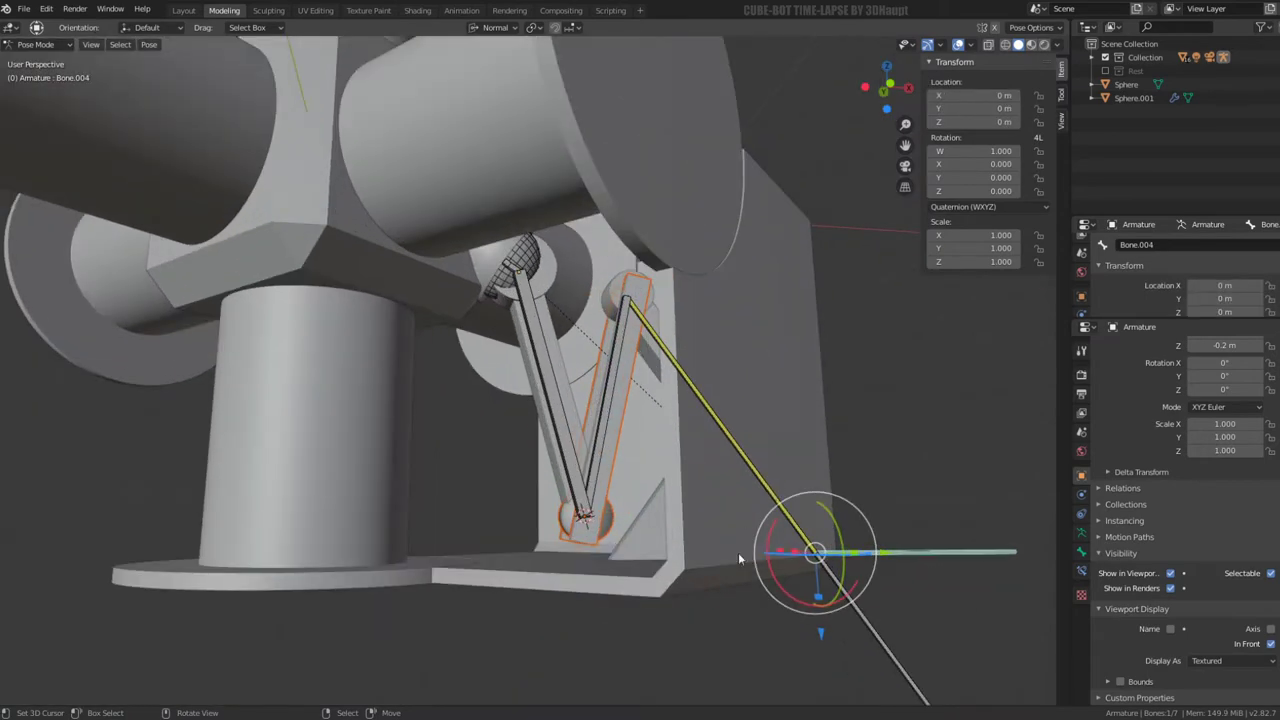
key(g)
key(z)
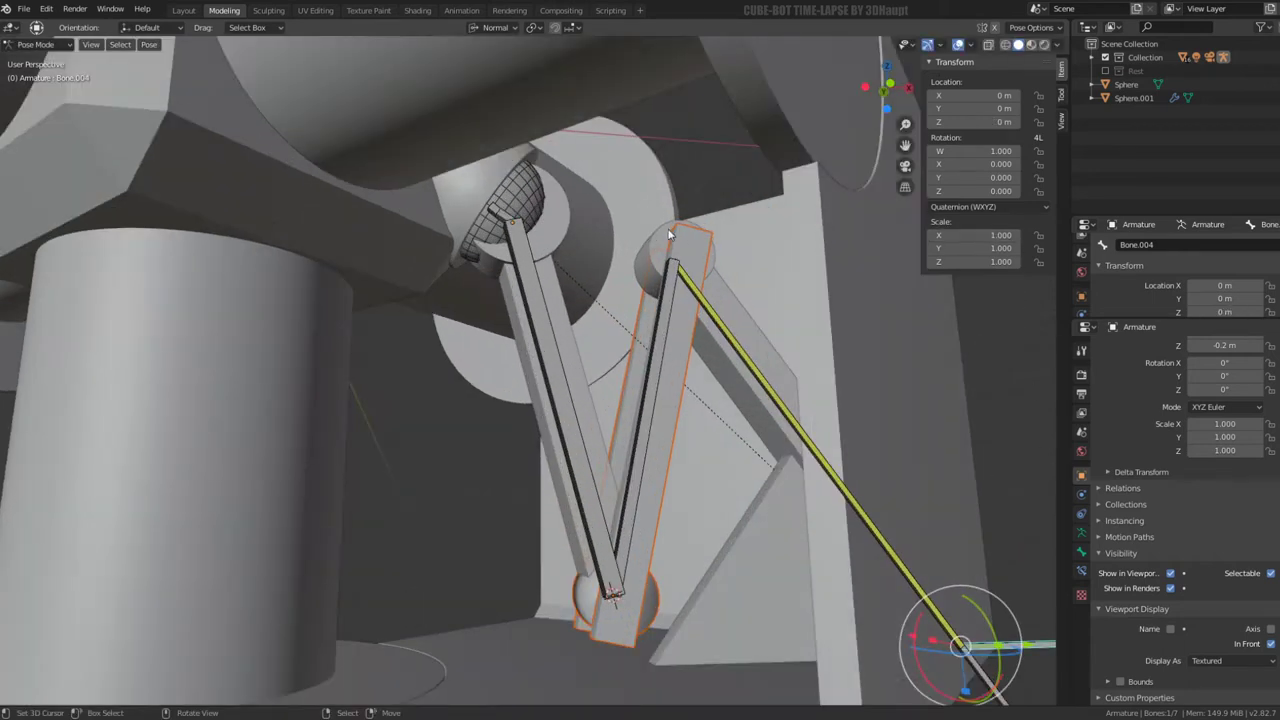
click(38, 44)
click(40, 60)
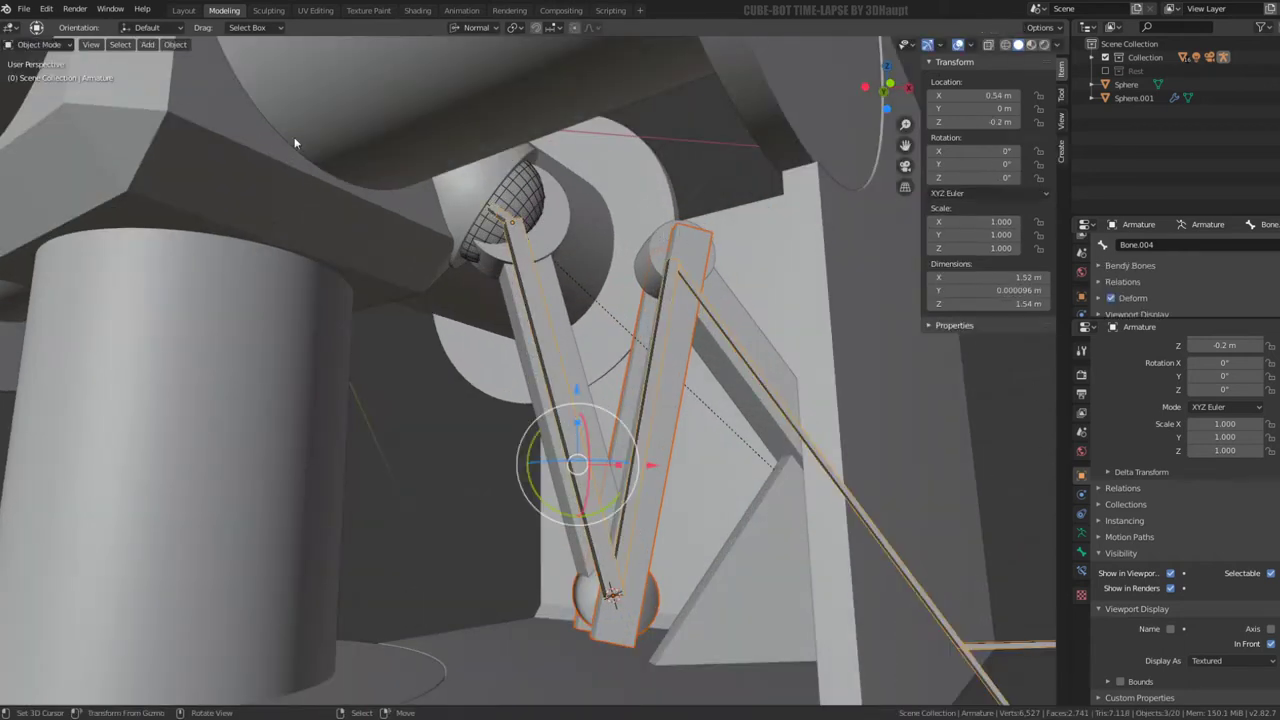
Parent the ankle-end joint cylinder Cylinder.005 to Bone.001
click(648, 260)
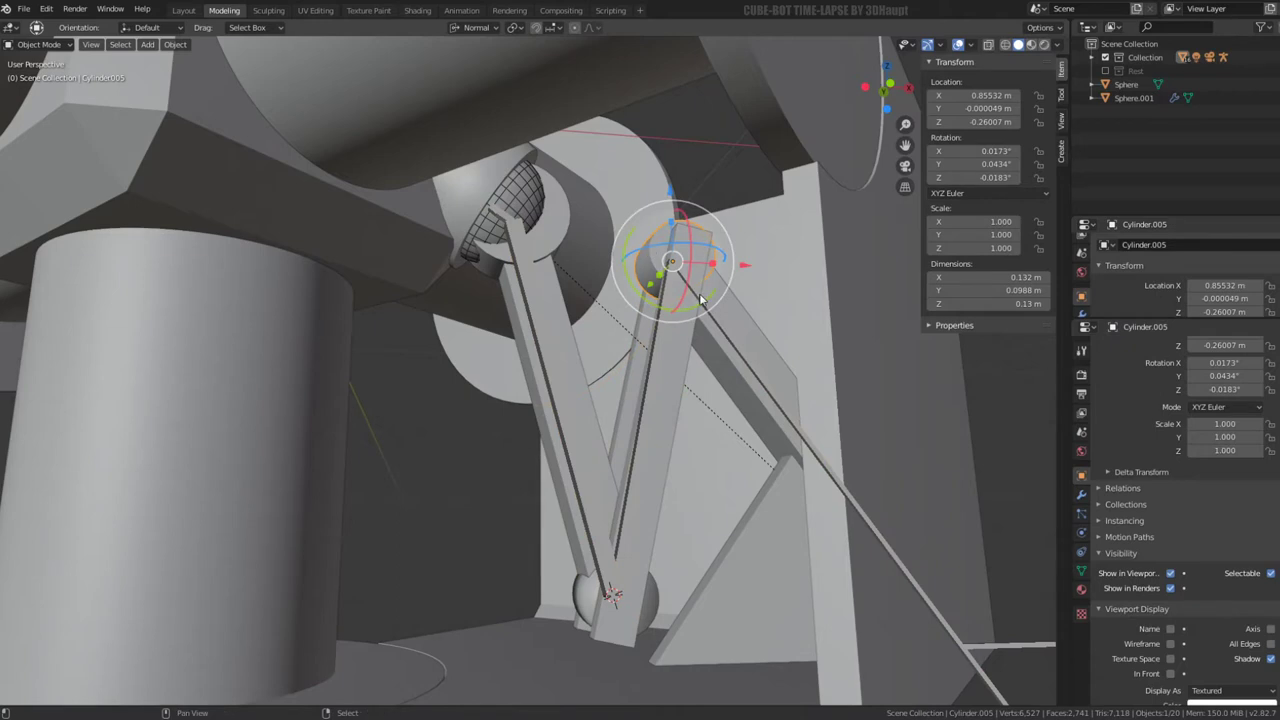
click(701, 298)
click(38, 44)
click(44, 92)
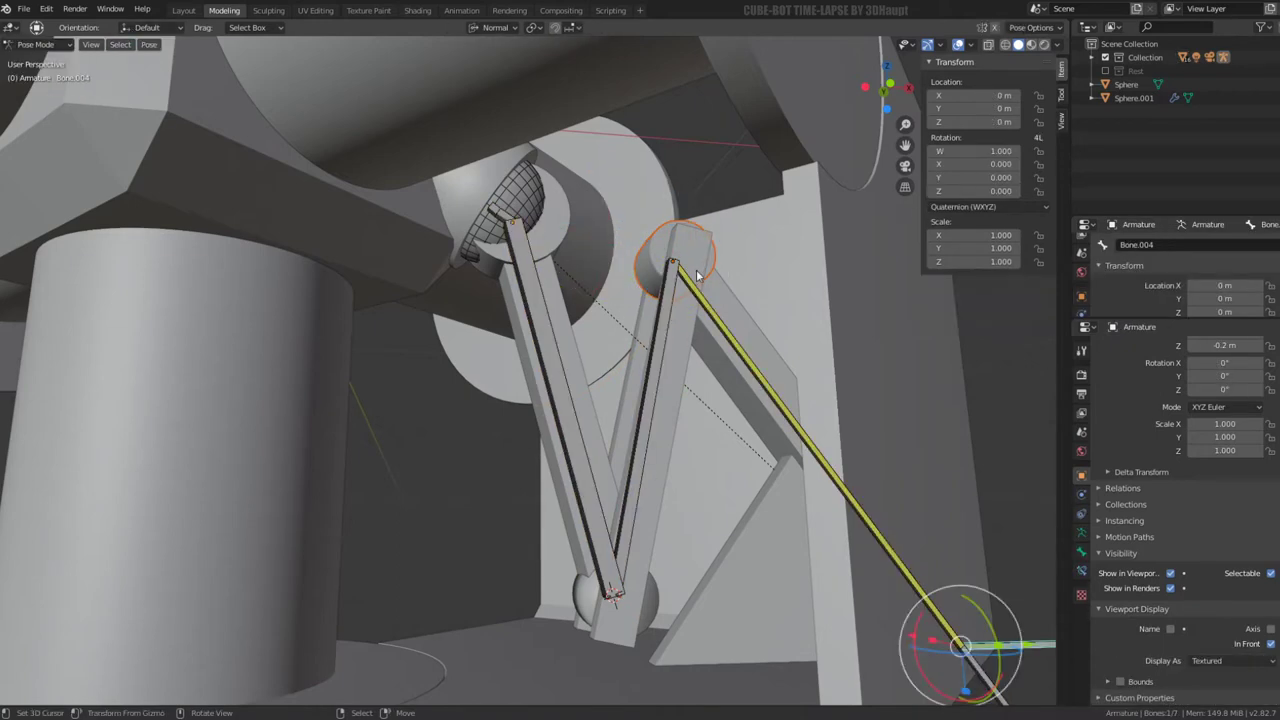
click(660, 280)
key(ctrl+p)
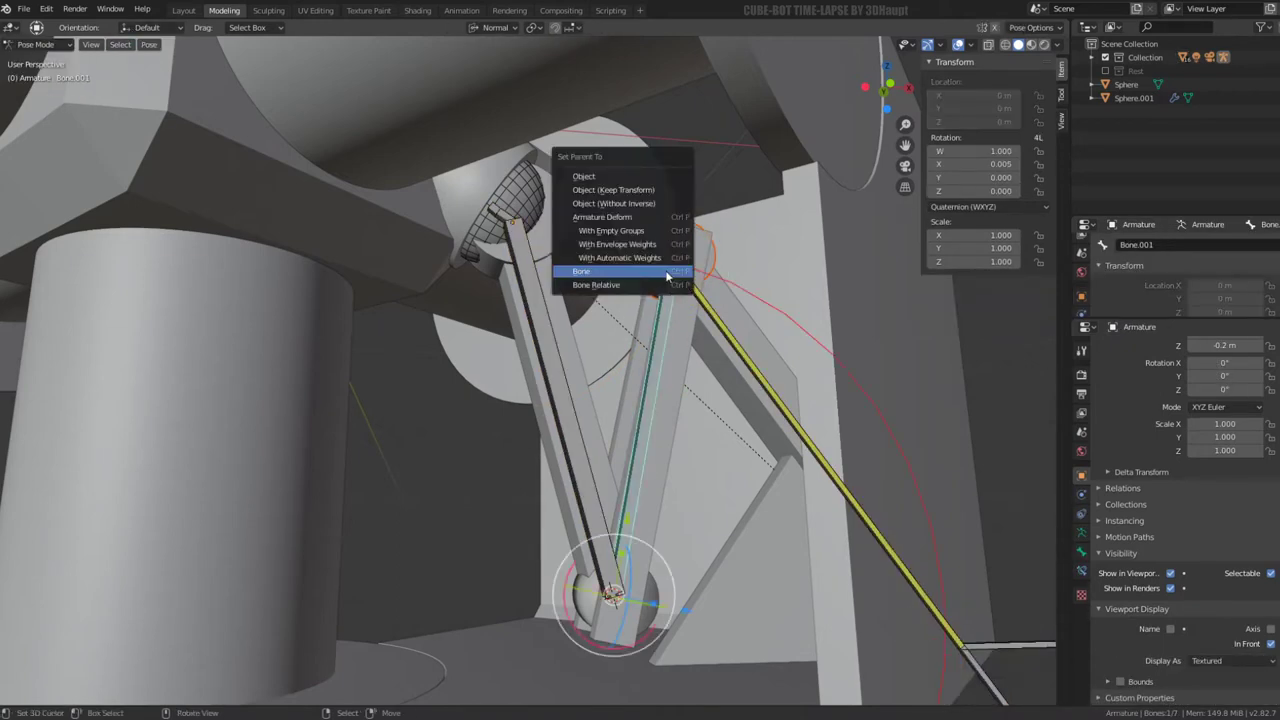
click(667, 276)
click(38, 44)
click(40, 64)
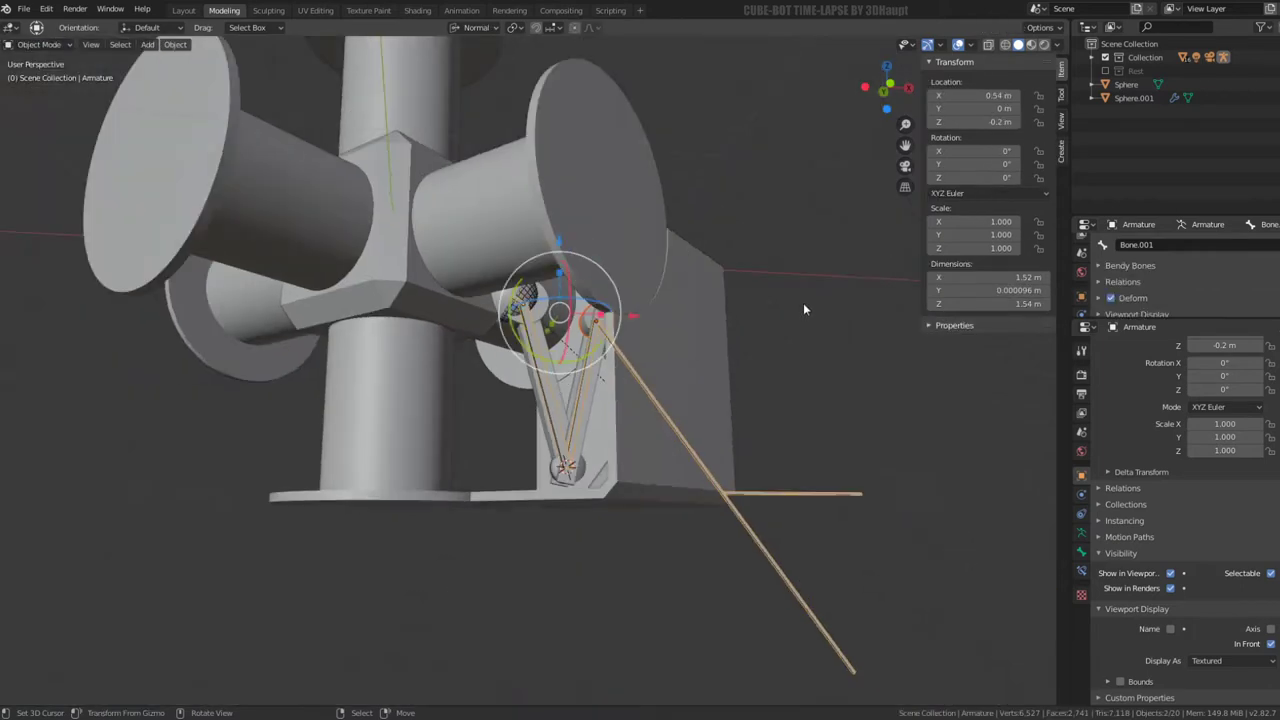
Try moving the whole armature, then undo to restore its position
click(795, 475)
key(g)
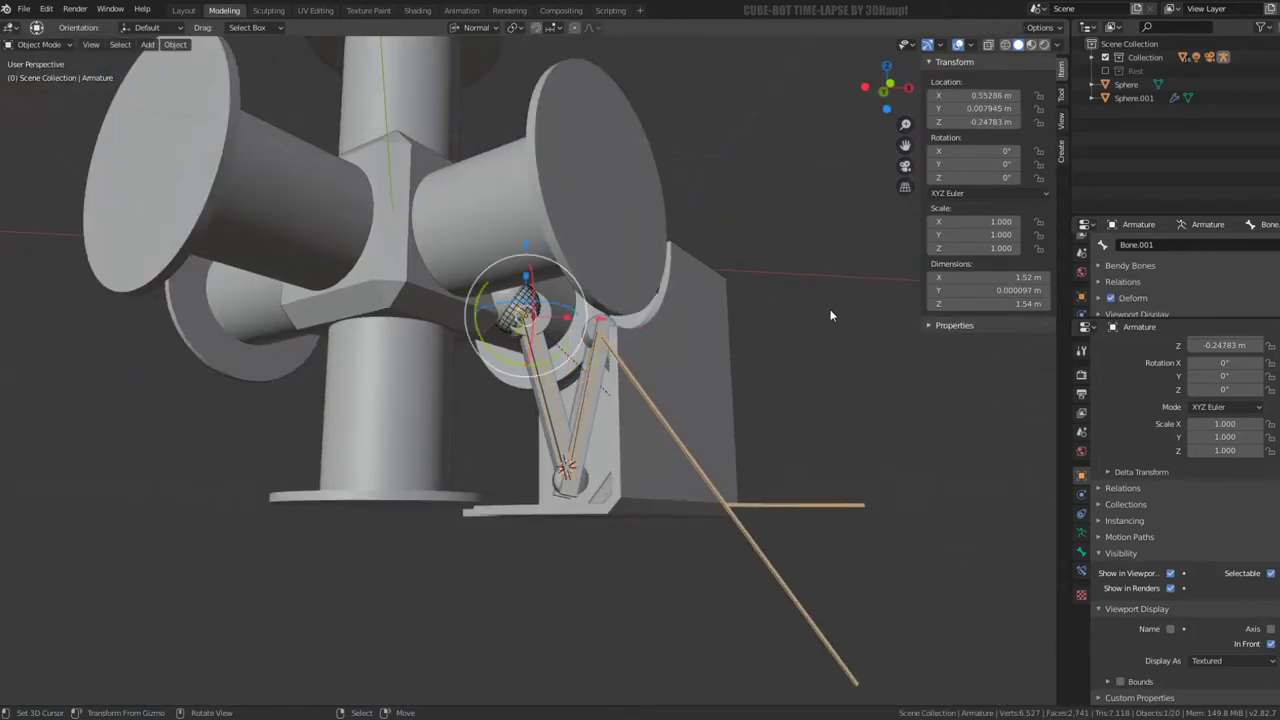
key(ctrl+z)
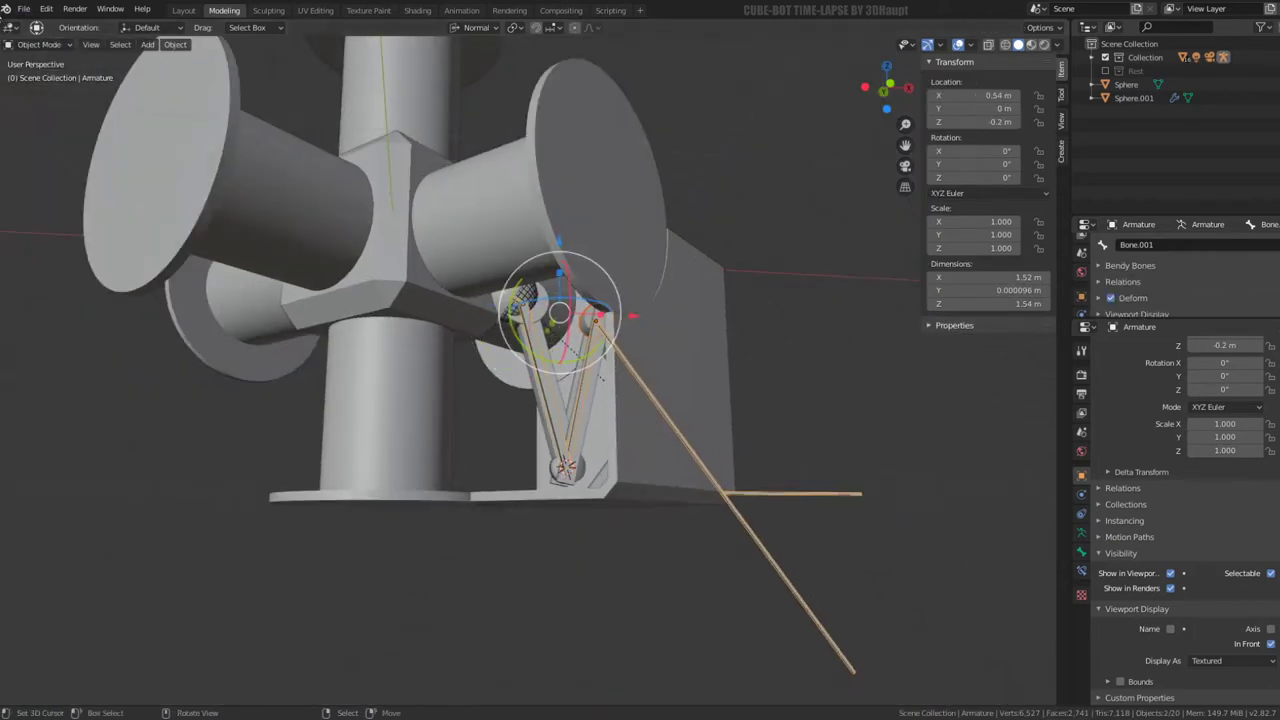
click(44, 46)
In Pose Mode, select foot control bone Bone.004 and try cancelled test moves
click(46, 90)
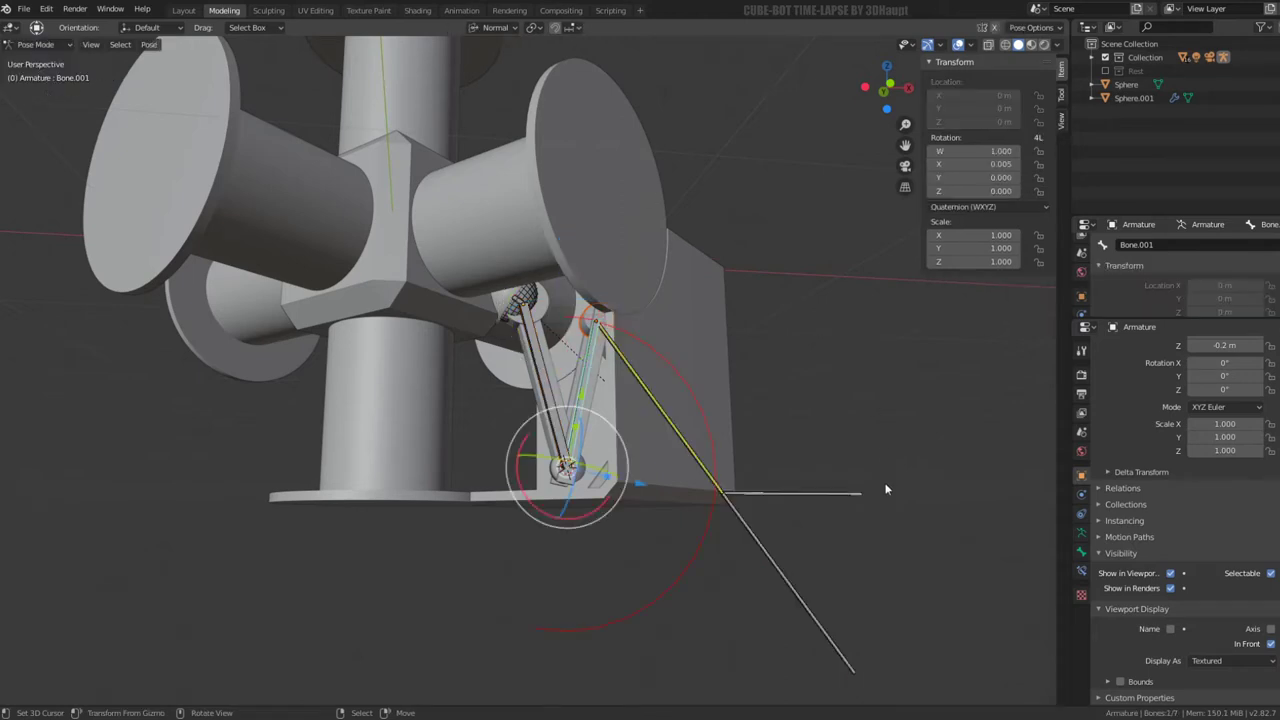
click(806, 499)
key(g)
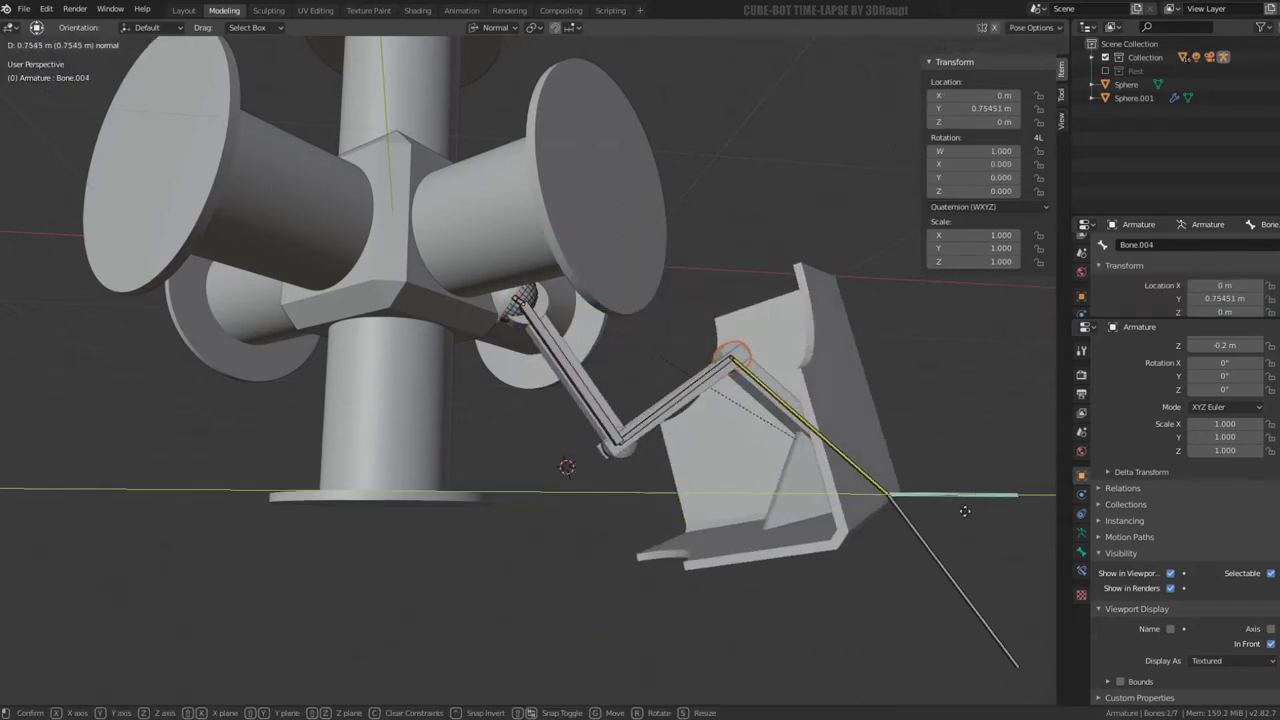
key(Escape)
mouse_move(723, 495)
middle_down()
mouse_move(659, 533)
mouse_move(671, 497)
mouse_move(651, 520)
middle_up()
key(g)
key(z)
key(Escape)
Raise Bone.004 0.889 m along Z so the leg bends
key(g)
key(z)
key(Escape)
key(g)
key(z)
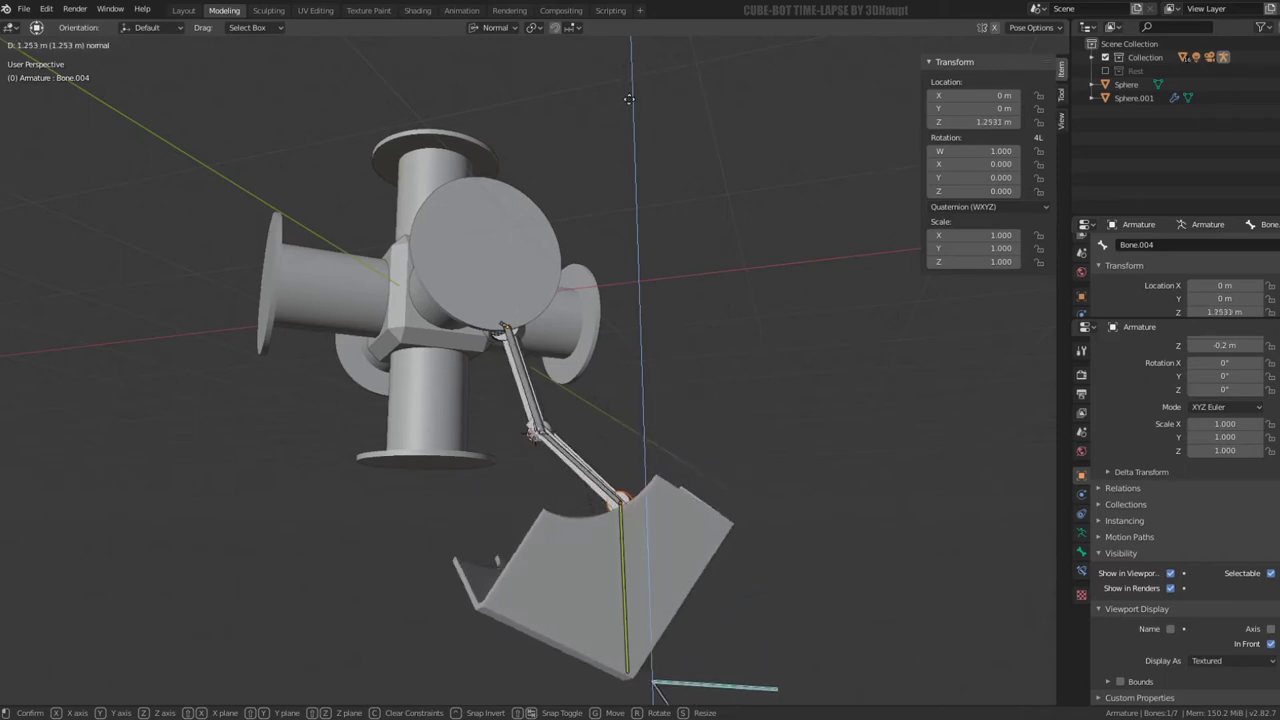
click(614, 632)
Slide Bone.004 to Y -0.686 m and check the leg follows from another angle
mouse_move(614, 632)
middle_down()
mouse_move(572, 350)
mouse_move(363, 363)
mouse_move(493, 597)
middle_up()
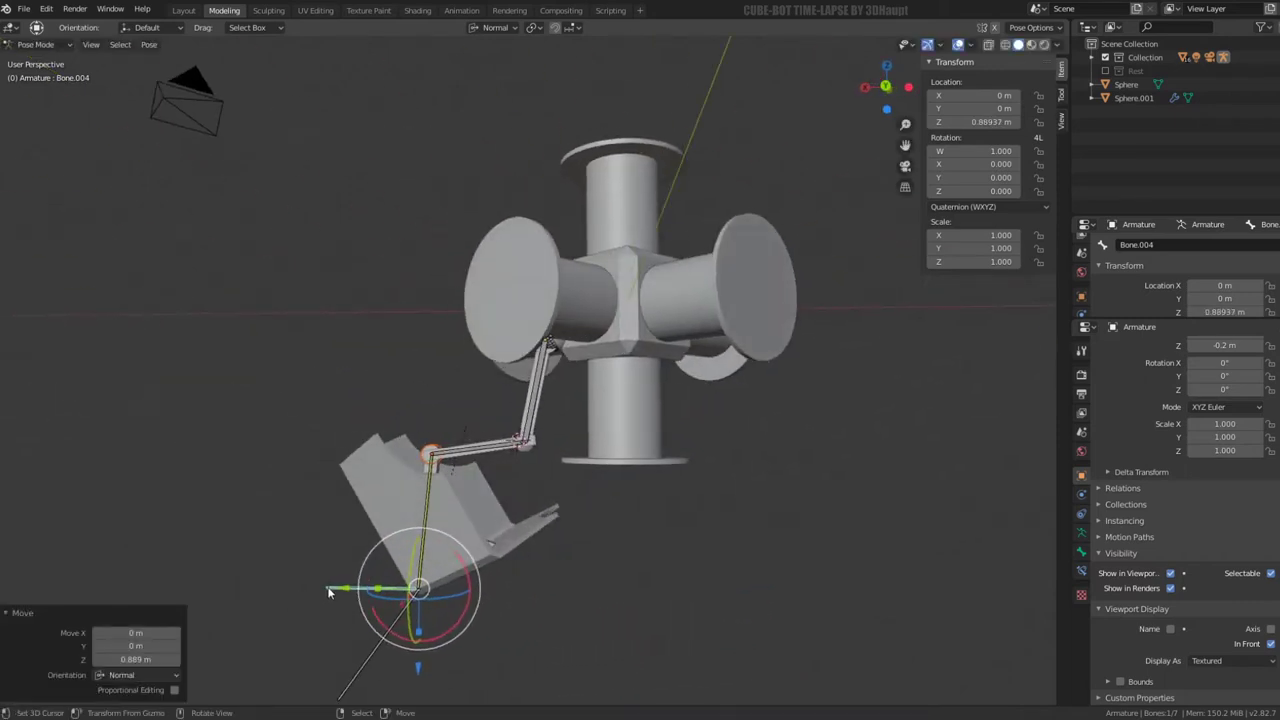
drag(332, 590, 445, 613)
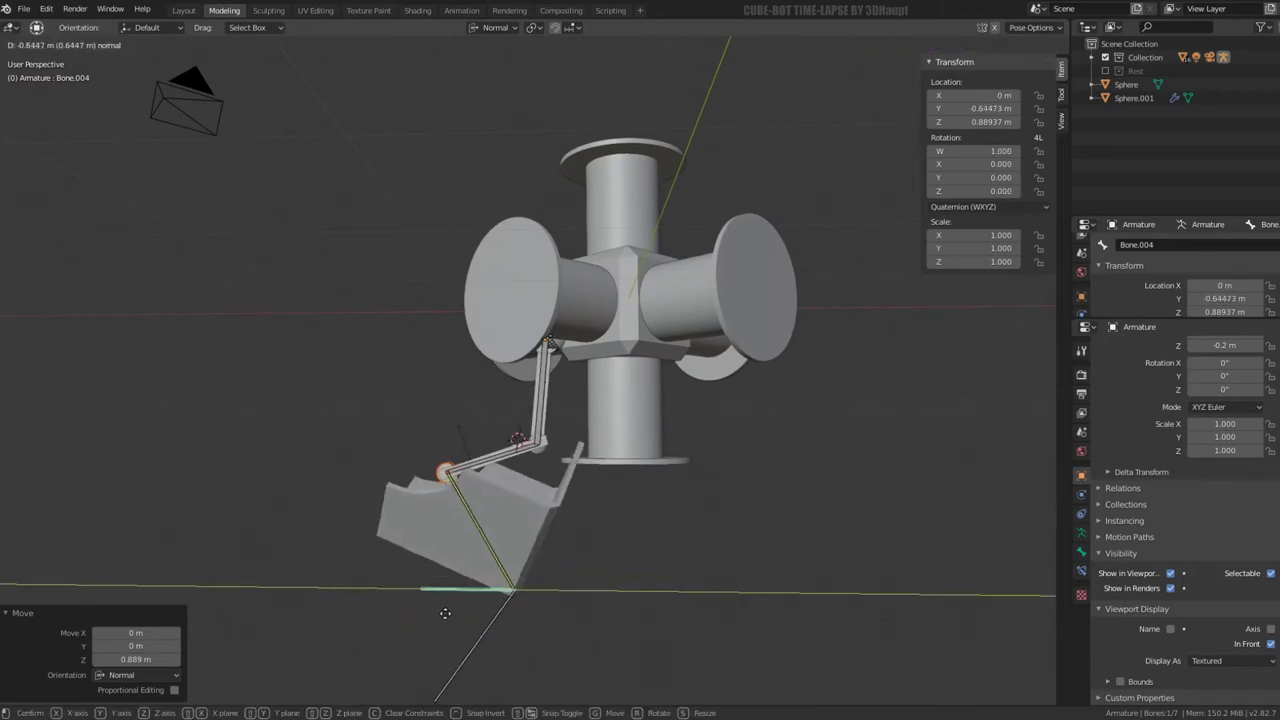
click(457, 623)
mouse_move(457, 623)
middle_down()
mouse_move(588, 522)
mouse_move(750, 518)
mouse_move(695, 457)
mouse_move(710, 448)
middle_up()
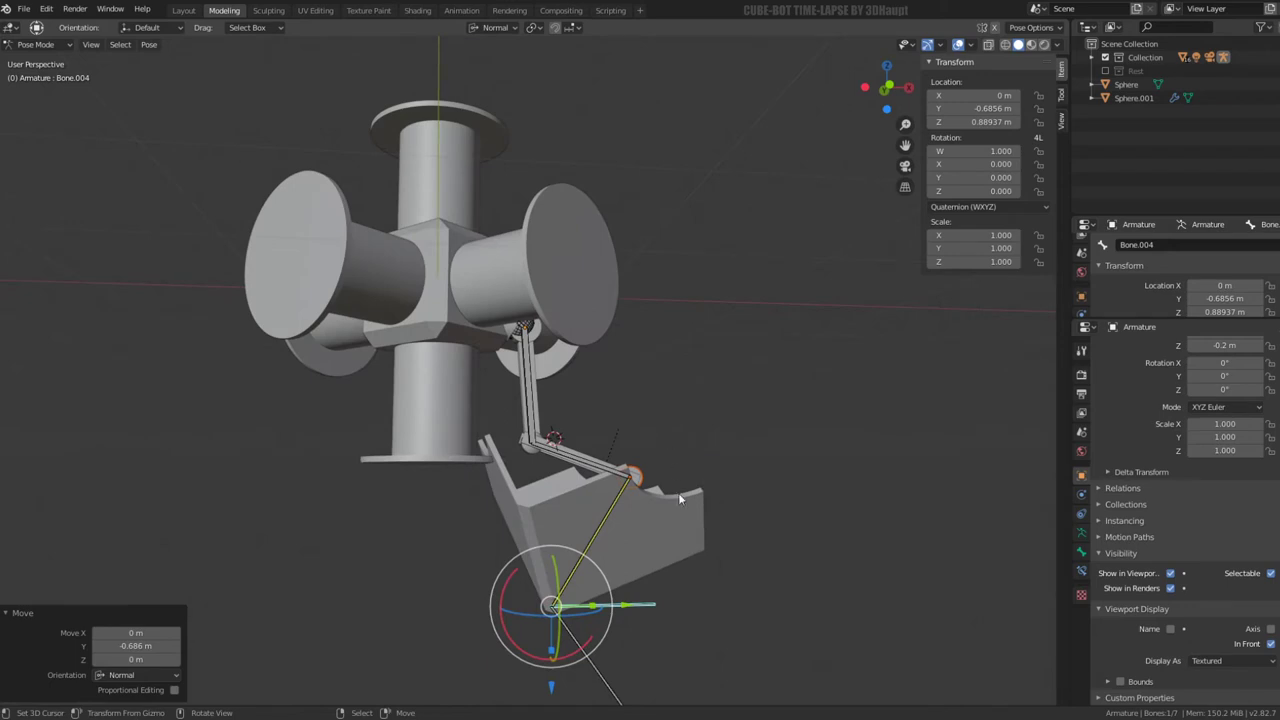
key(g)
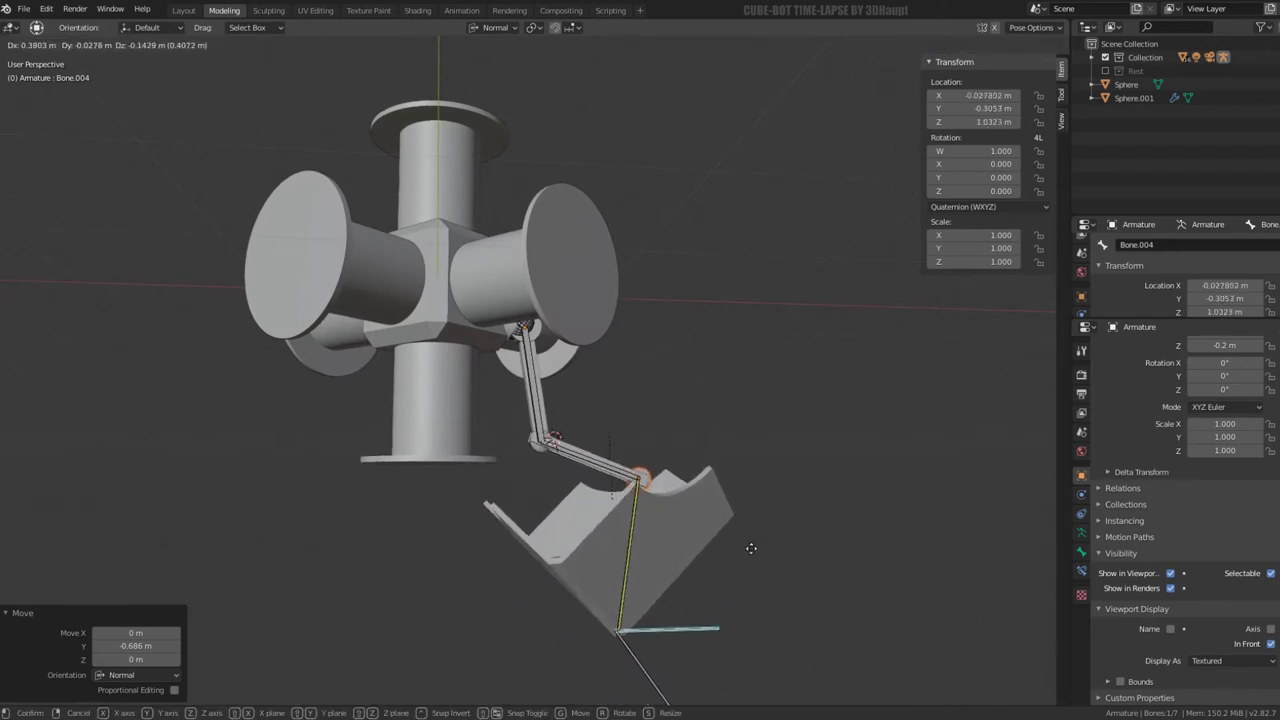
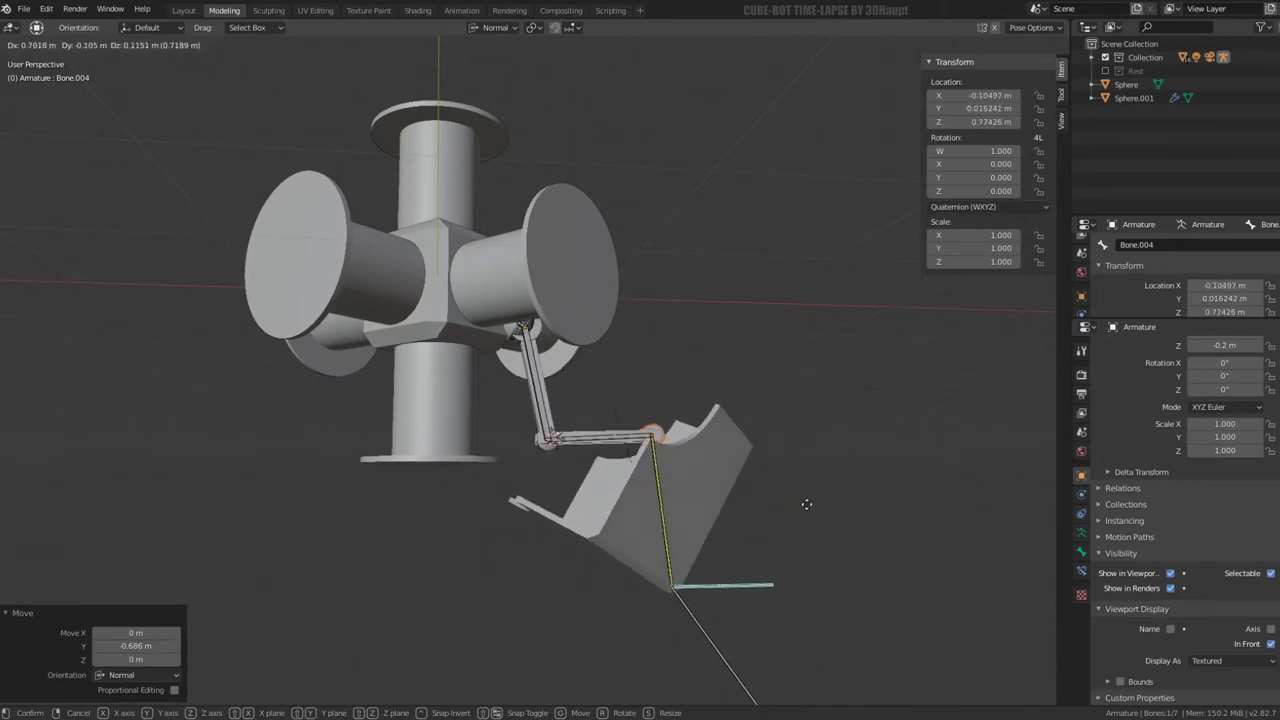
Test-move the control bone Bone.004 from the front view, then clear its location to rest
right_click(835, 438)
key(KP_1)
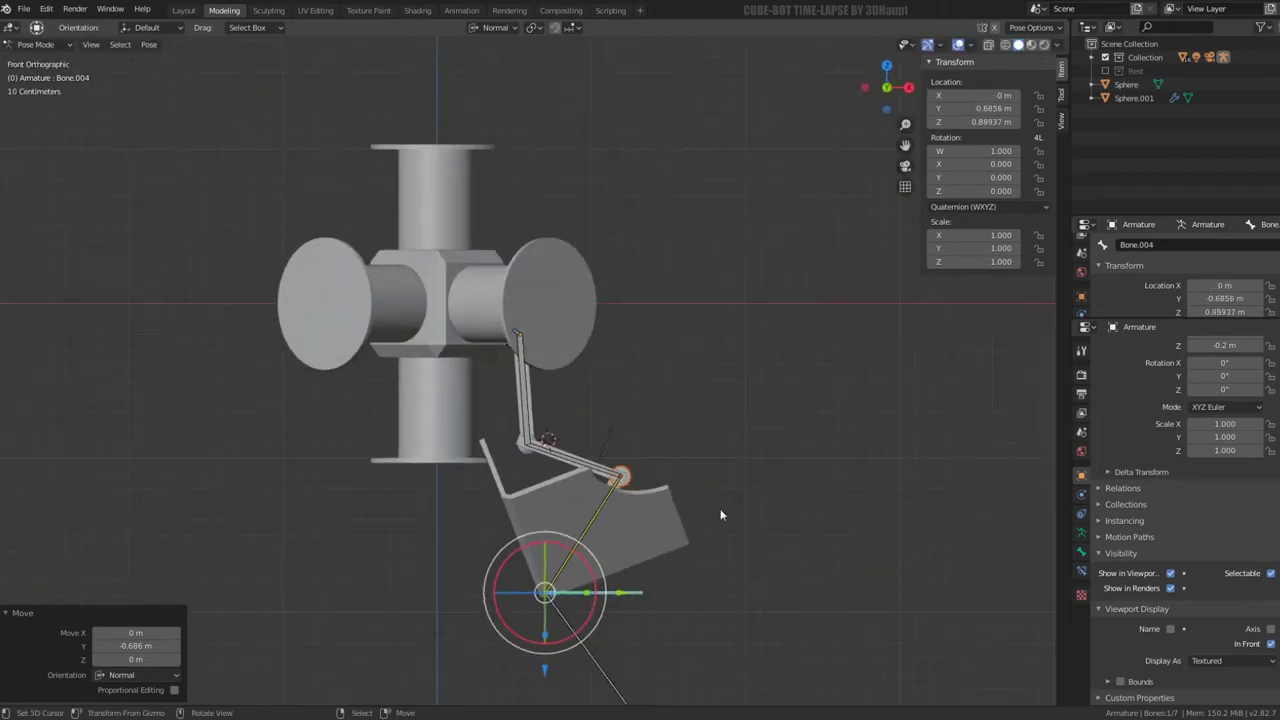
key(g)
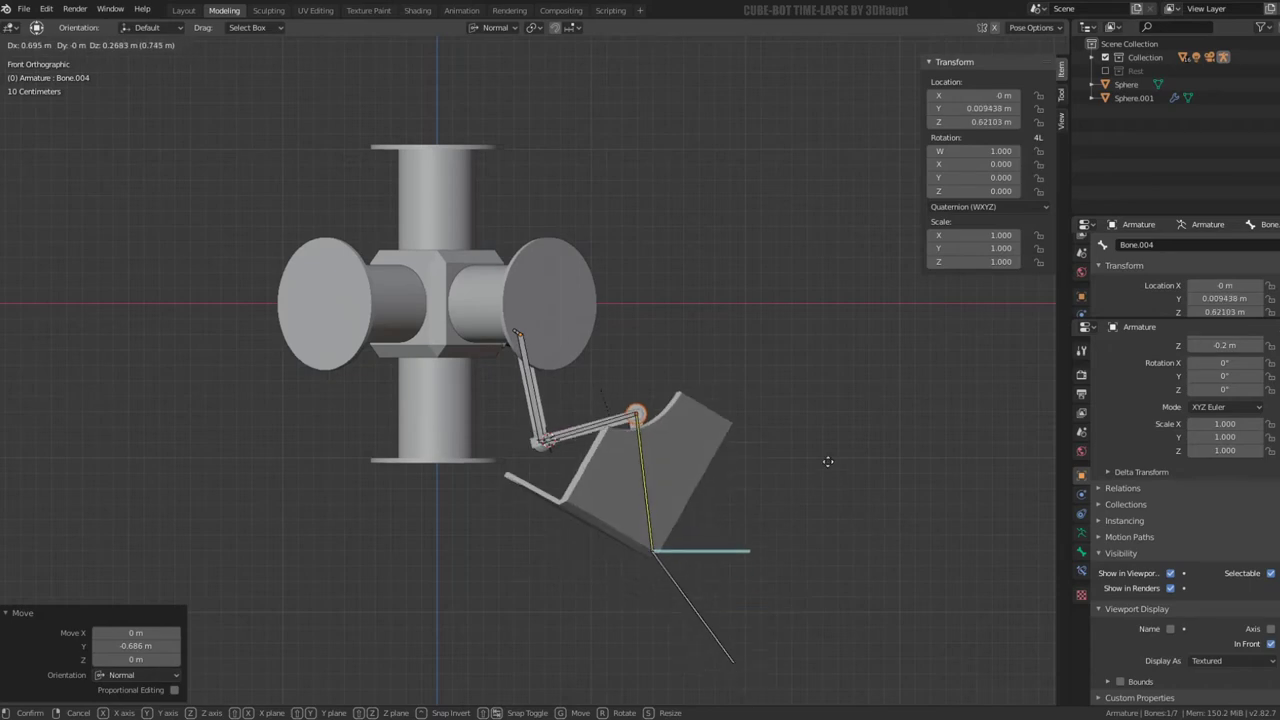
click(832, 425)
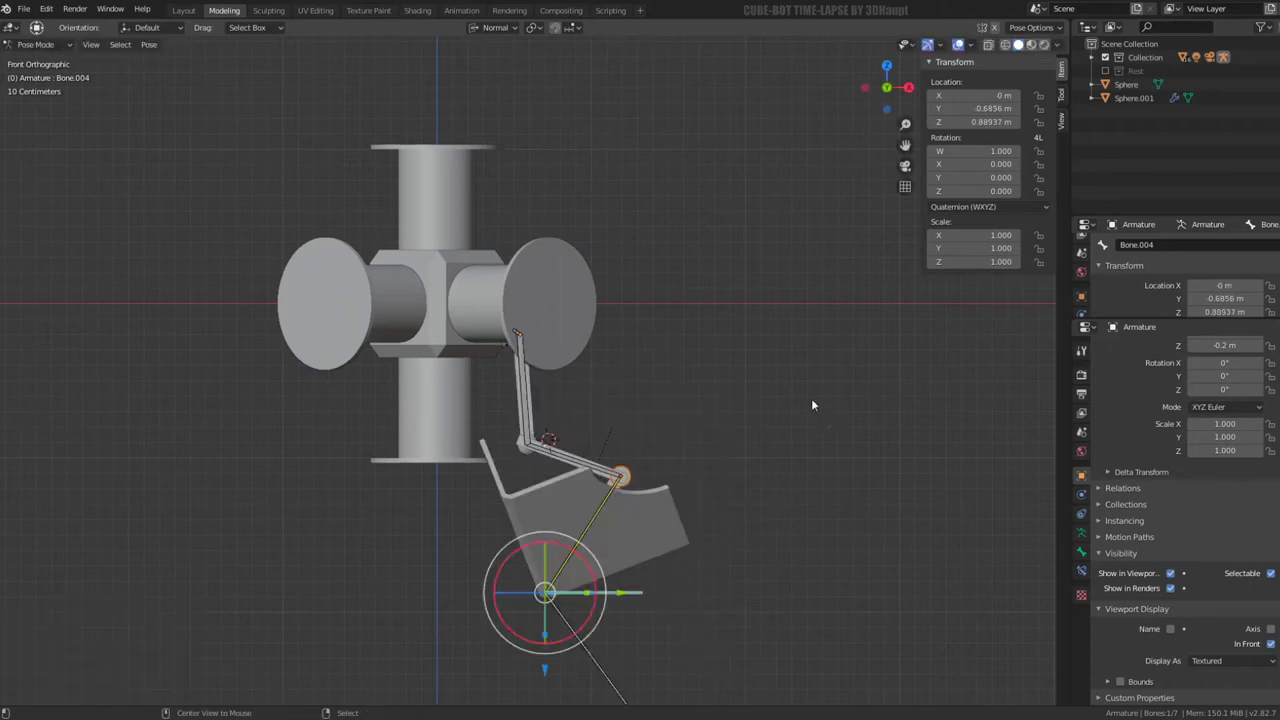
key(alt+g)
Select the upper leg bone named Bone
scroll(620, 362, up, 4)
scroll(566, 338, up, 1)
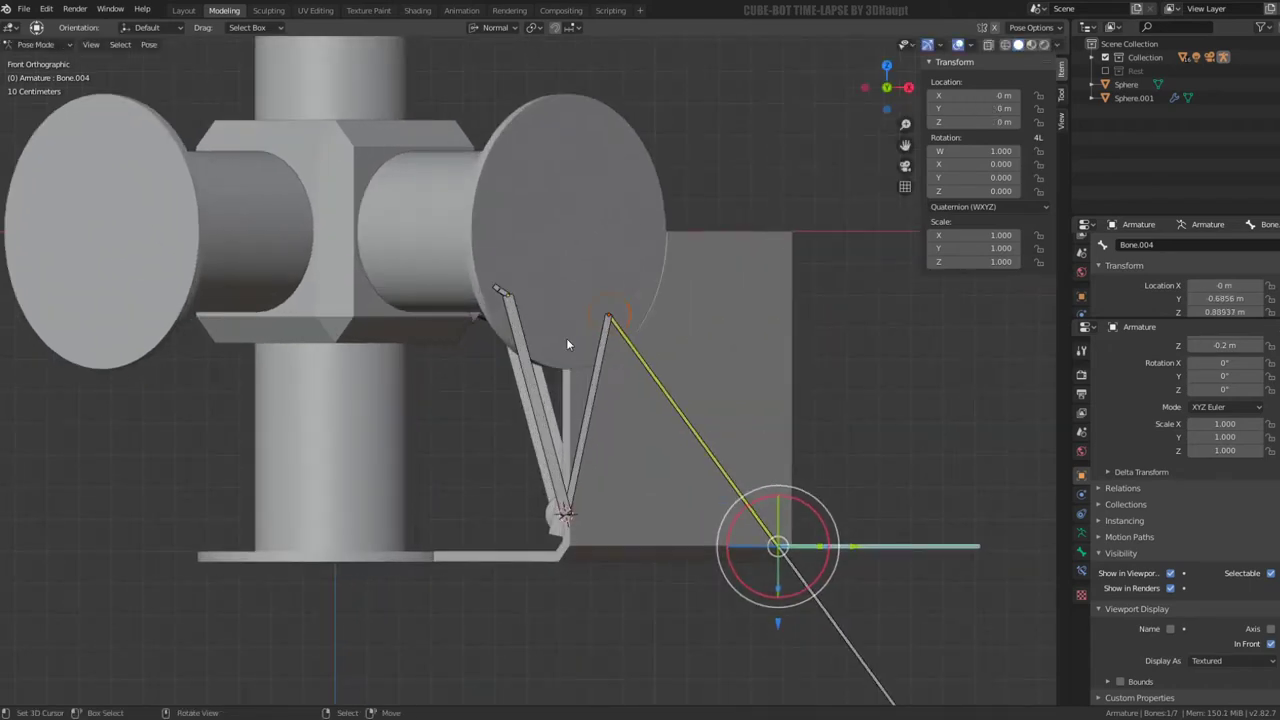
mouse_move(566, 338)
middle_down()
mouse_move(467, 379)
mouse_move(572, 330)
mouse_move(390, 471)
mouse_move(408, 457)
mouse_move(391, 449)
mouse_move(564, 334)
mouse_move(582, 337)
mouse_move(557, 331)
mouse_move(573, 331)
middle_up()
click(563, 330)
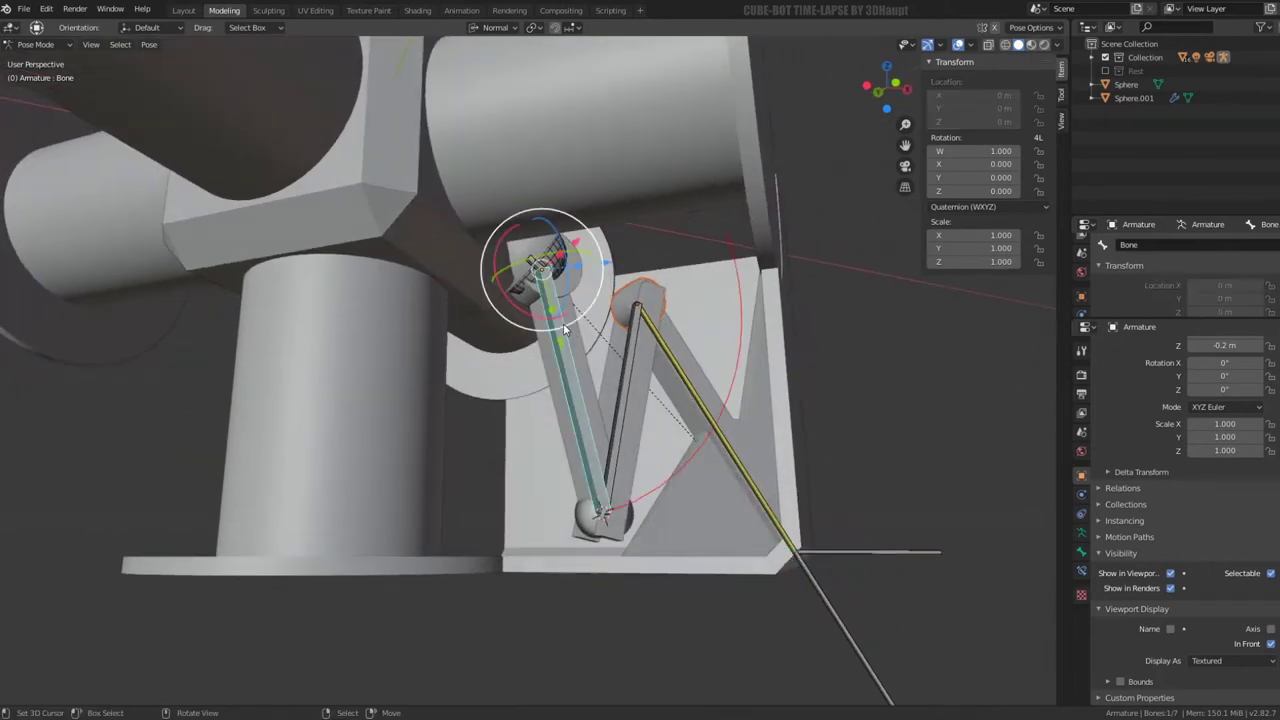
In Edit Mode, select the joint at the end of Bone.004
key(Tab)
click(540, 265)
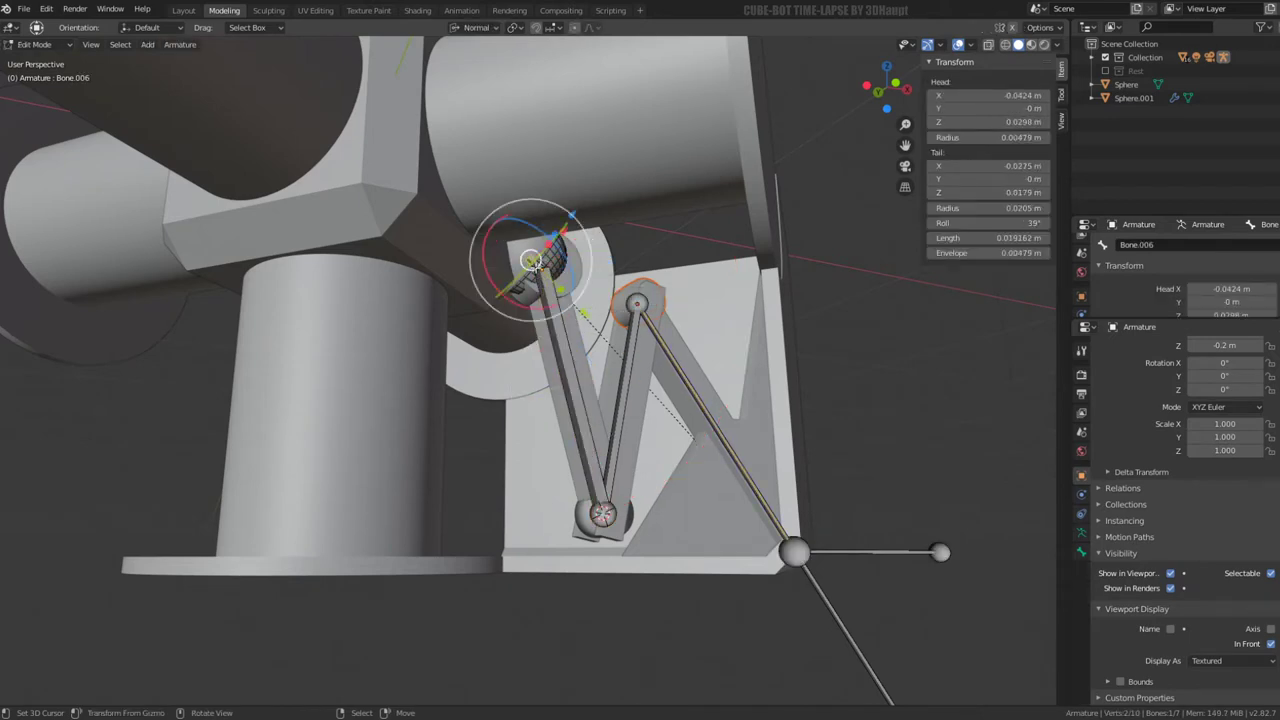
middle_drag(565, 270, 569, 271)
click(566, 272)
click(562, 272)
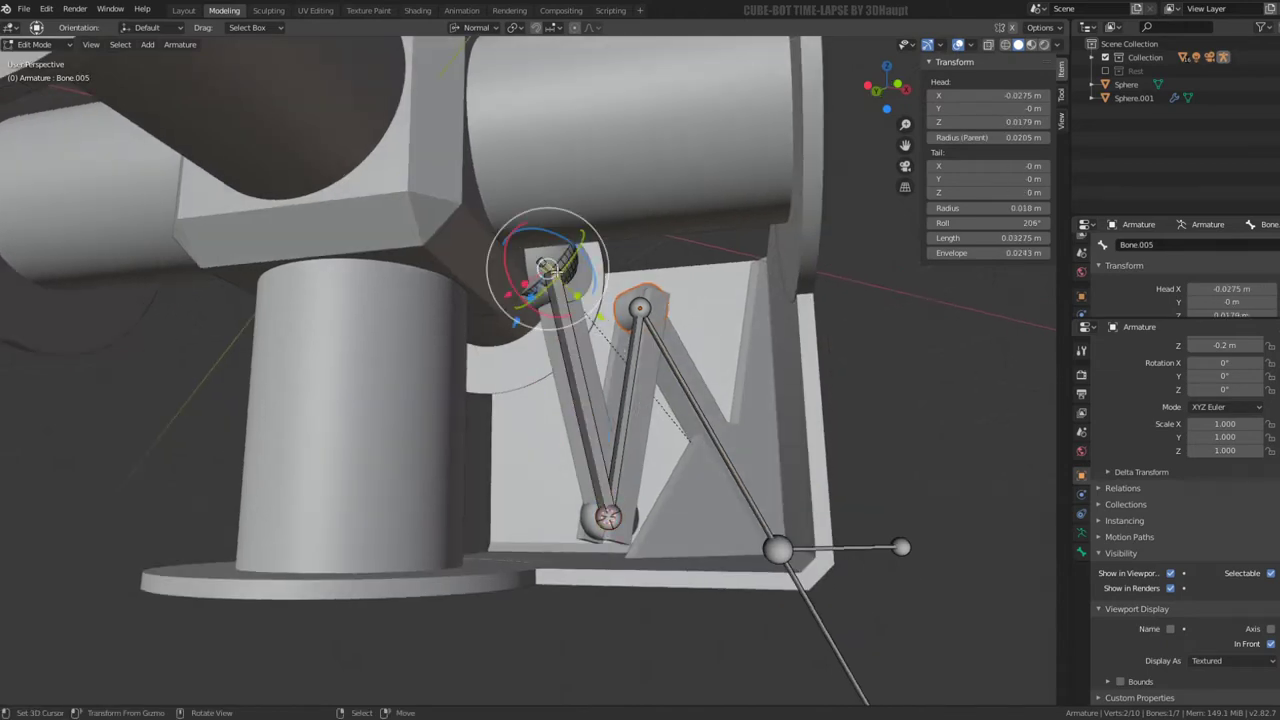
click(558, 271)
click(554, 271)
middle_drag(895, 549, 880, 540)
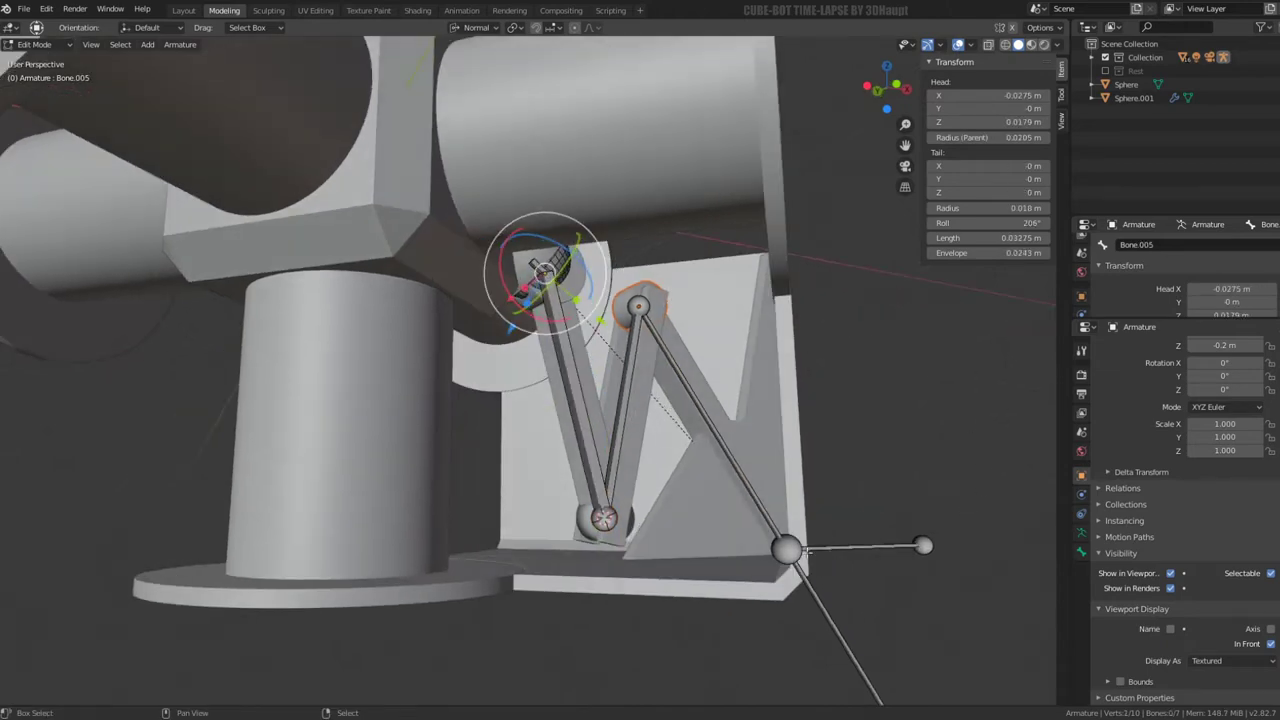
click(672, 425)
middle_drag(700, 440, 765, 455)
Extrude a short stub bone, Bone.008, from the joint and set its length along global Y
key(e)
right_click(765, 455)
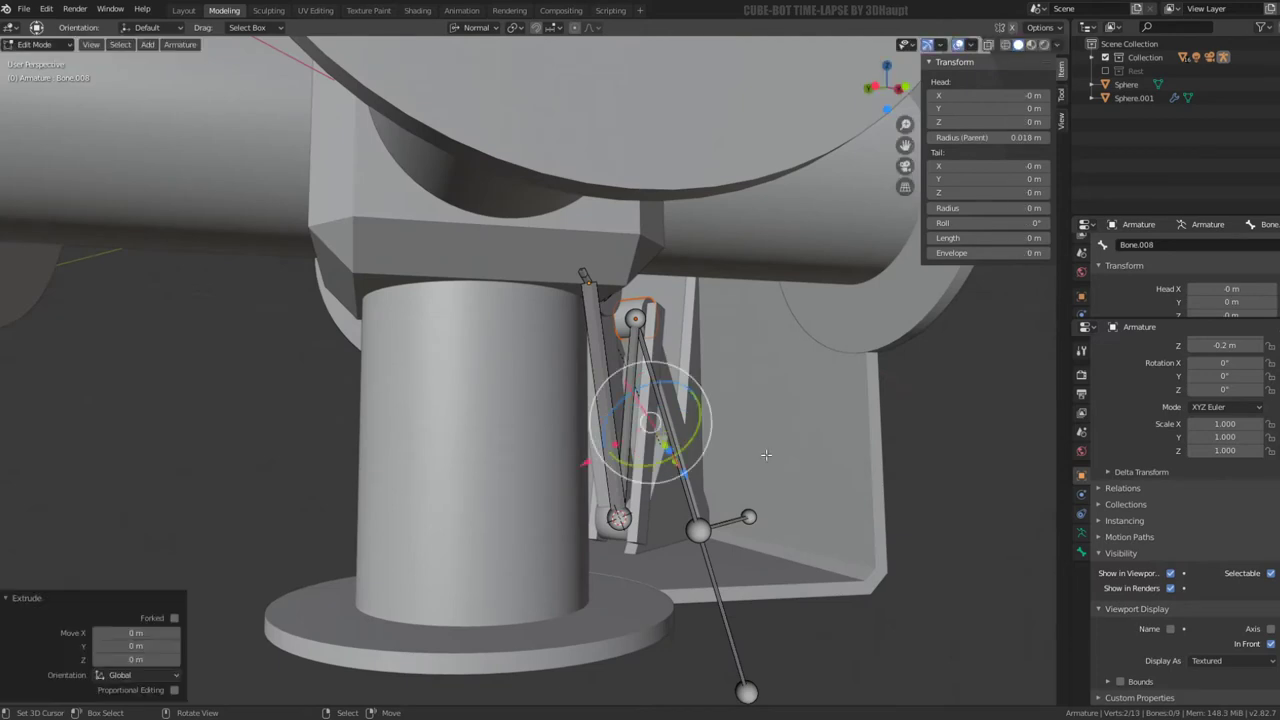
click(471, 28)
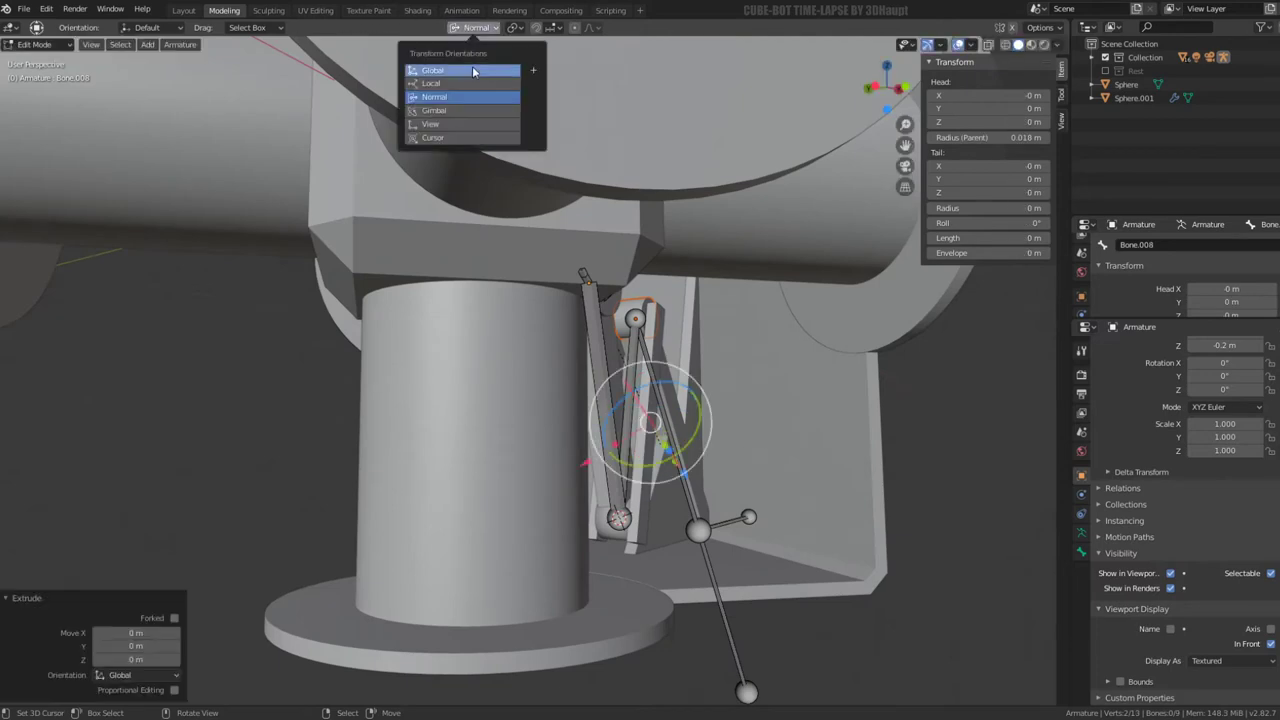
click(475, 71)
drag(583, 425, 613, 428)
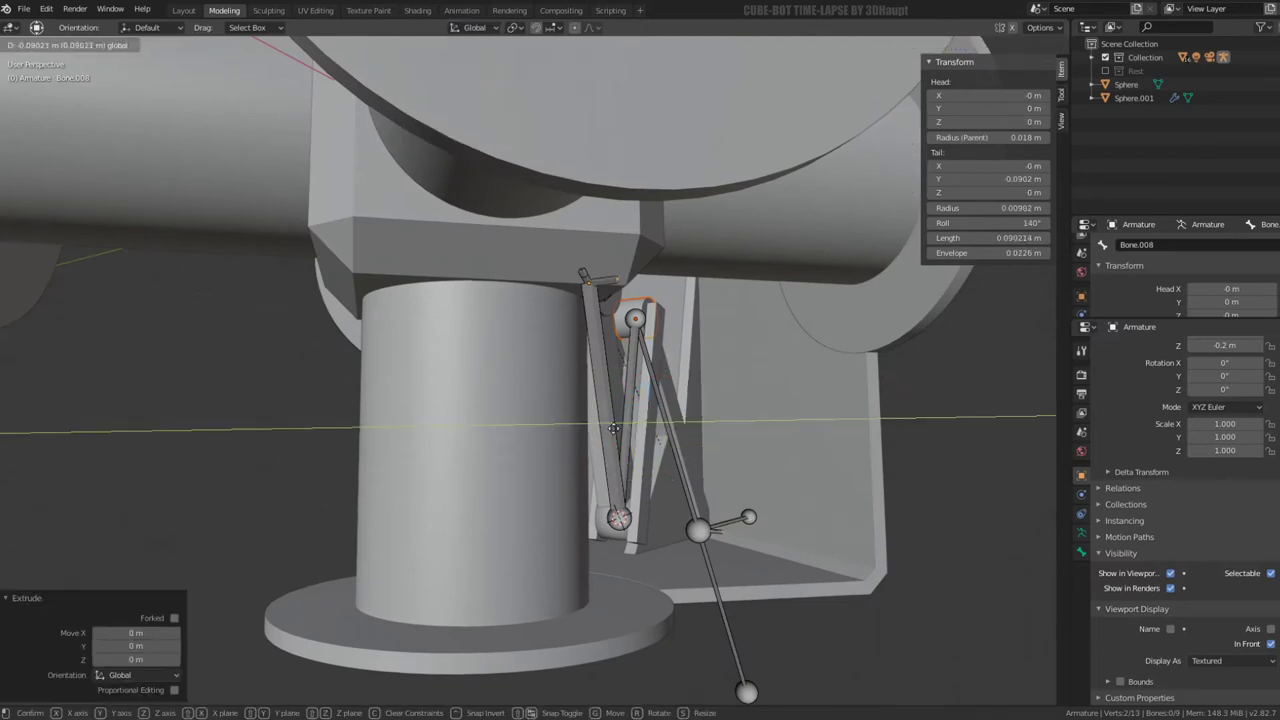
click(609, 431)
mouse_move(609, 431)
middle_down()
mouse_move(403, 404)
mouse_move(612, 362)
middle_up()
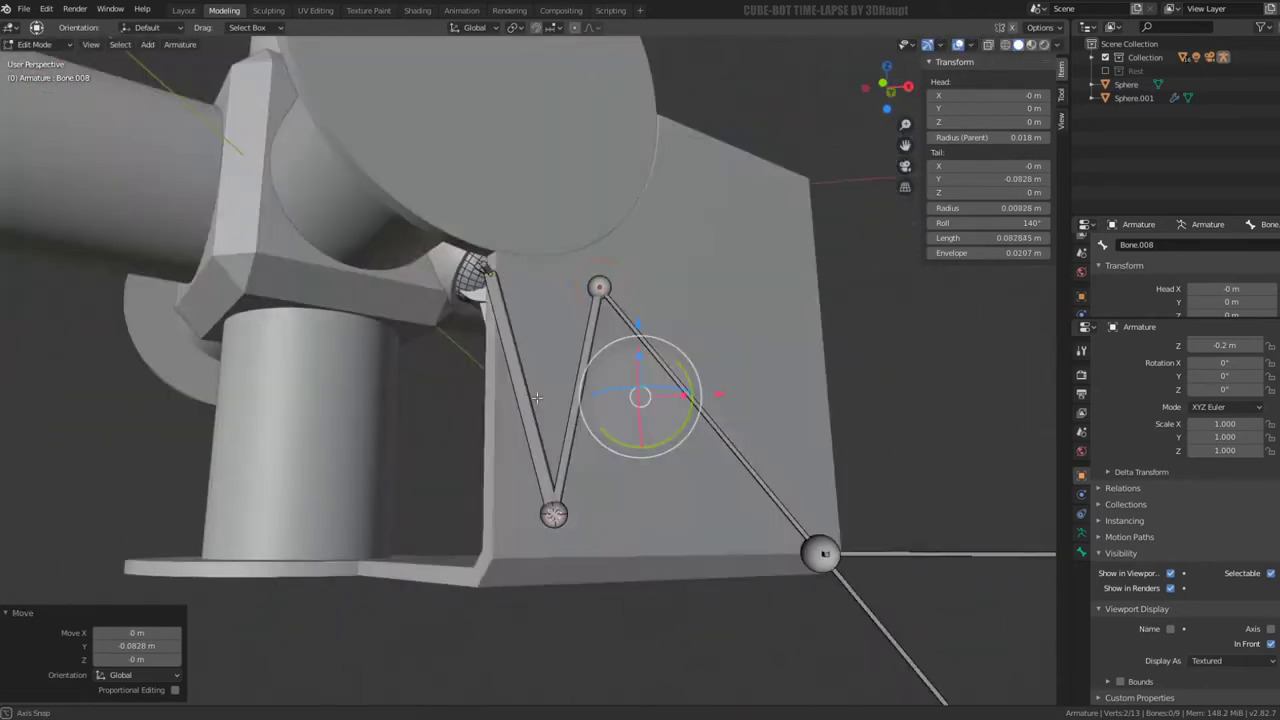
middle_drag(607, 291, 566, 256)
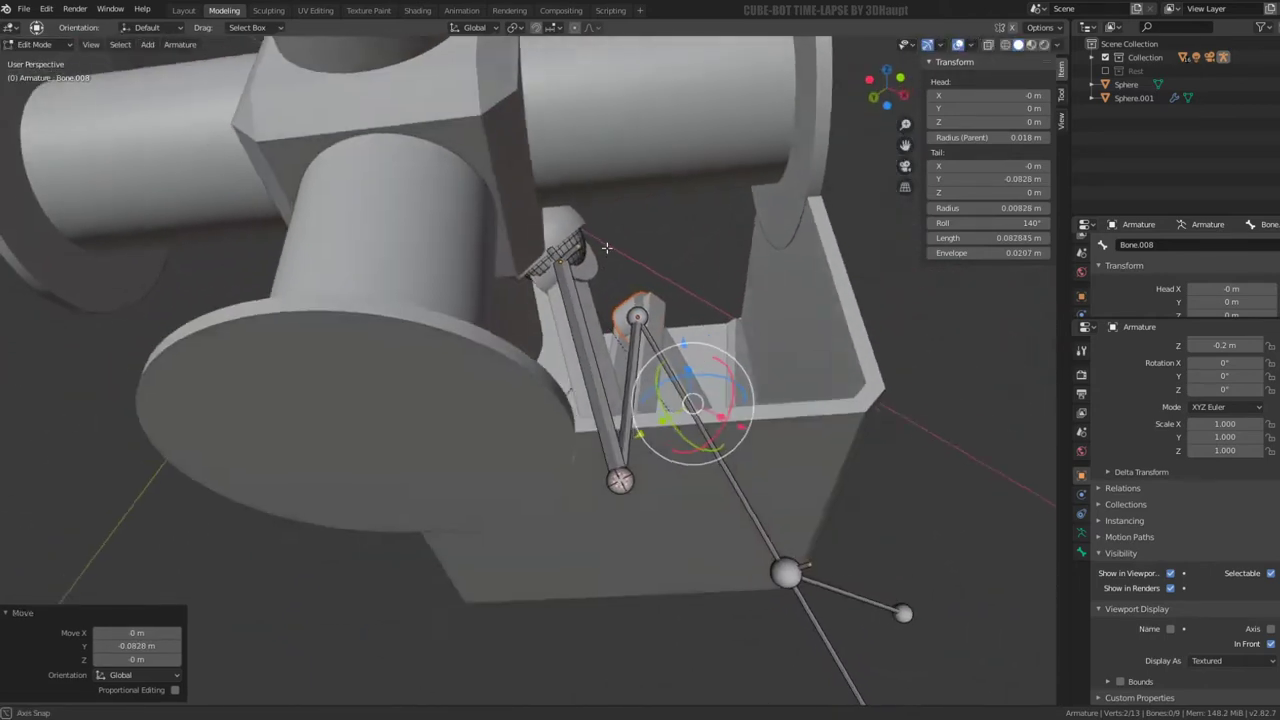
Parent the upper stub Bone.008 to the upper leg bone Bone with Keep Offset
click(572, 256)
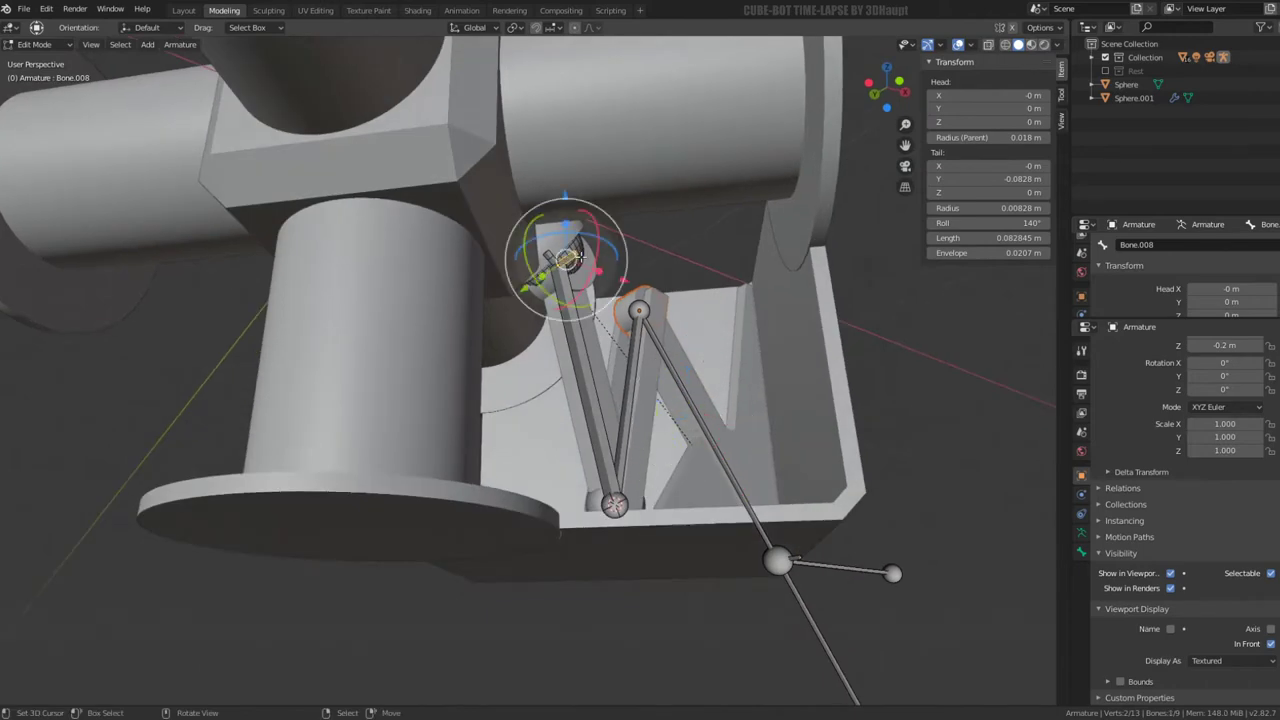
scroll(568, 260, up, 2)
middle_drag(568, 260, 558, 281)
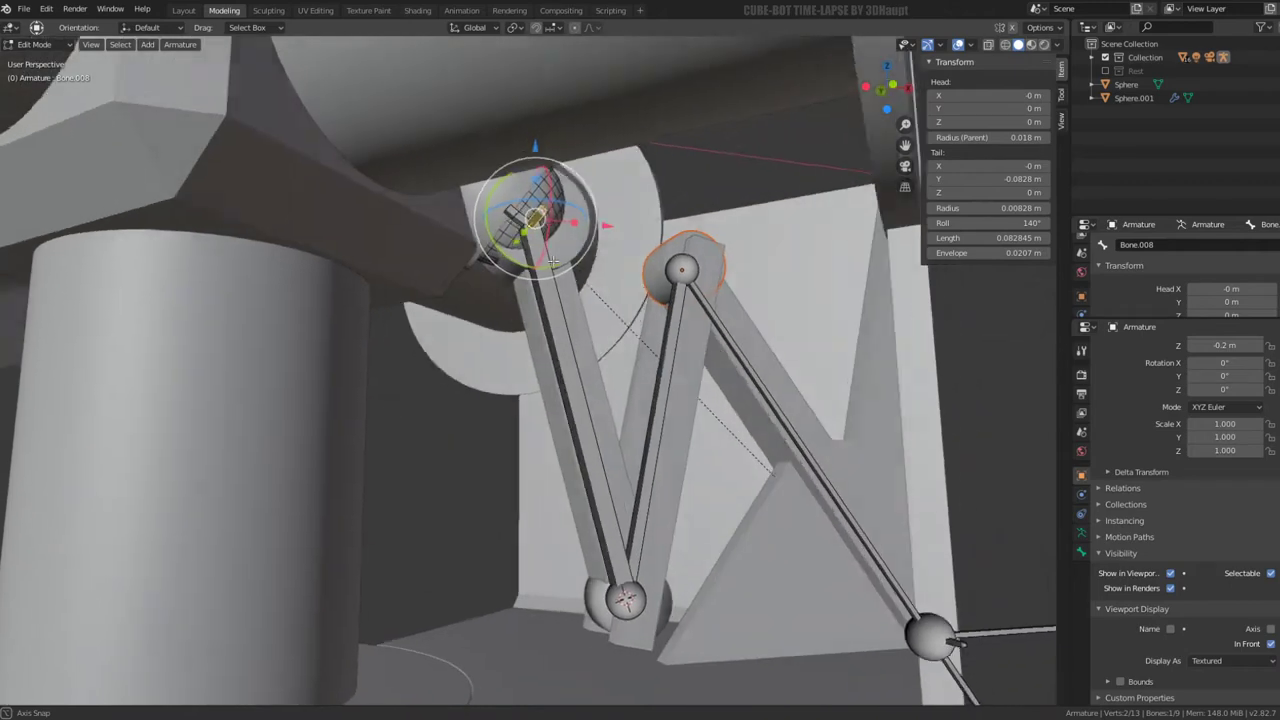
click(558, 283)
key(ctrl+p)
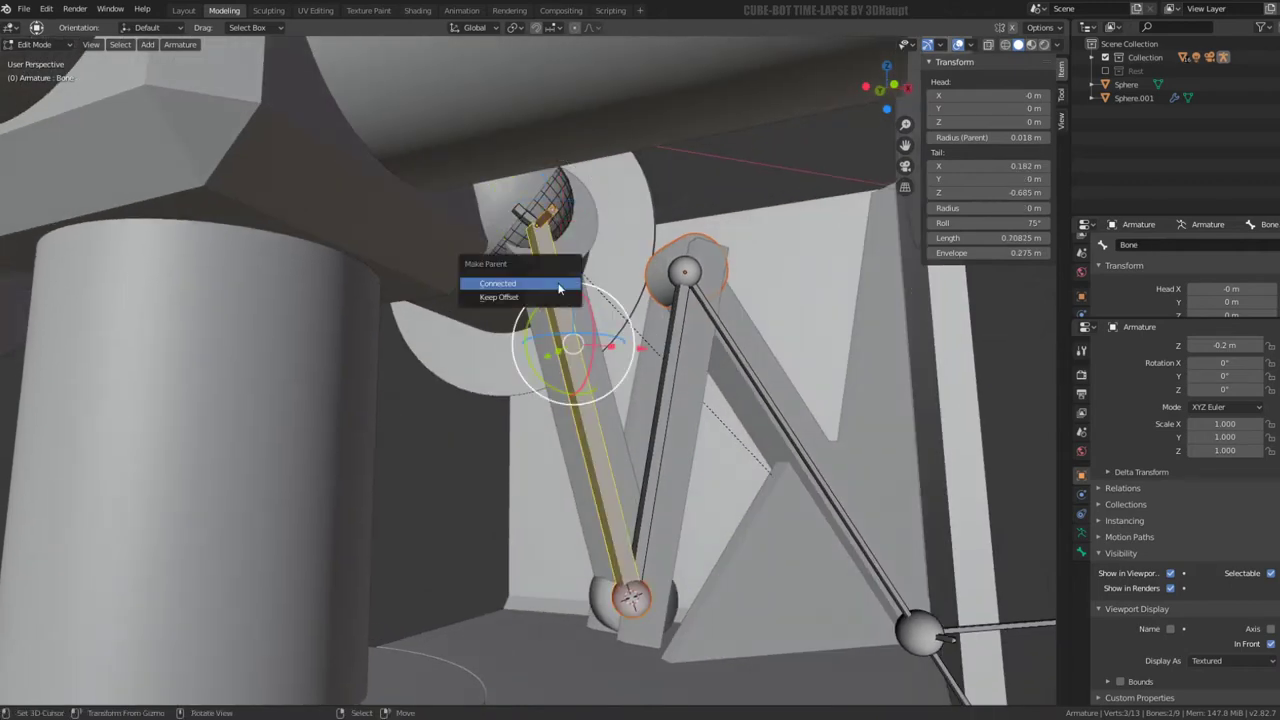
click(548, 297)
Parent the short Bone.007 stub to the long Bone.002 with Keep Offset
mouse_move(548, 297)
middle_down()
mouse_move(808, 519)
mouse_move(846, 488)
middle_up()
click(866, 497)
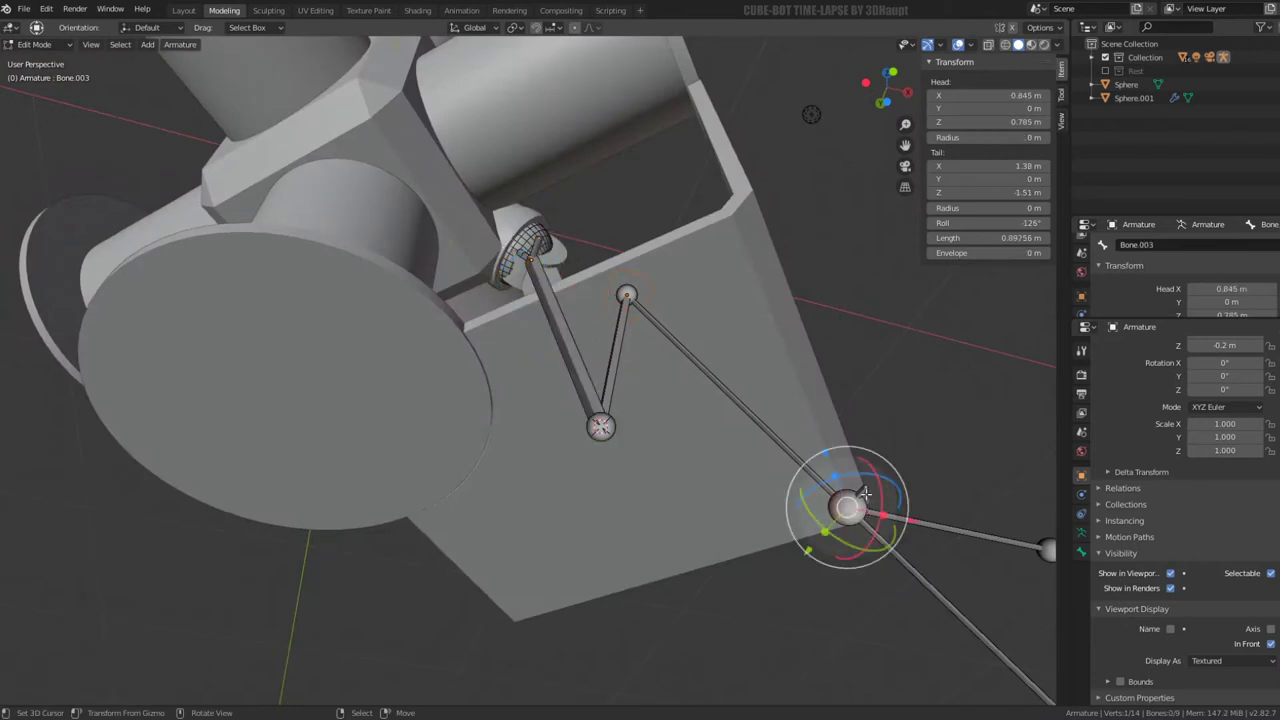
click(864, 490)
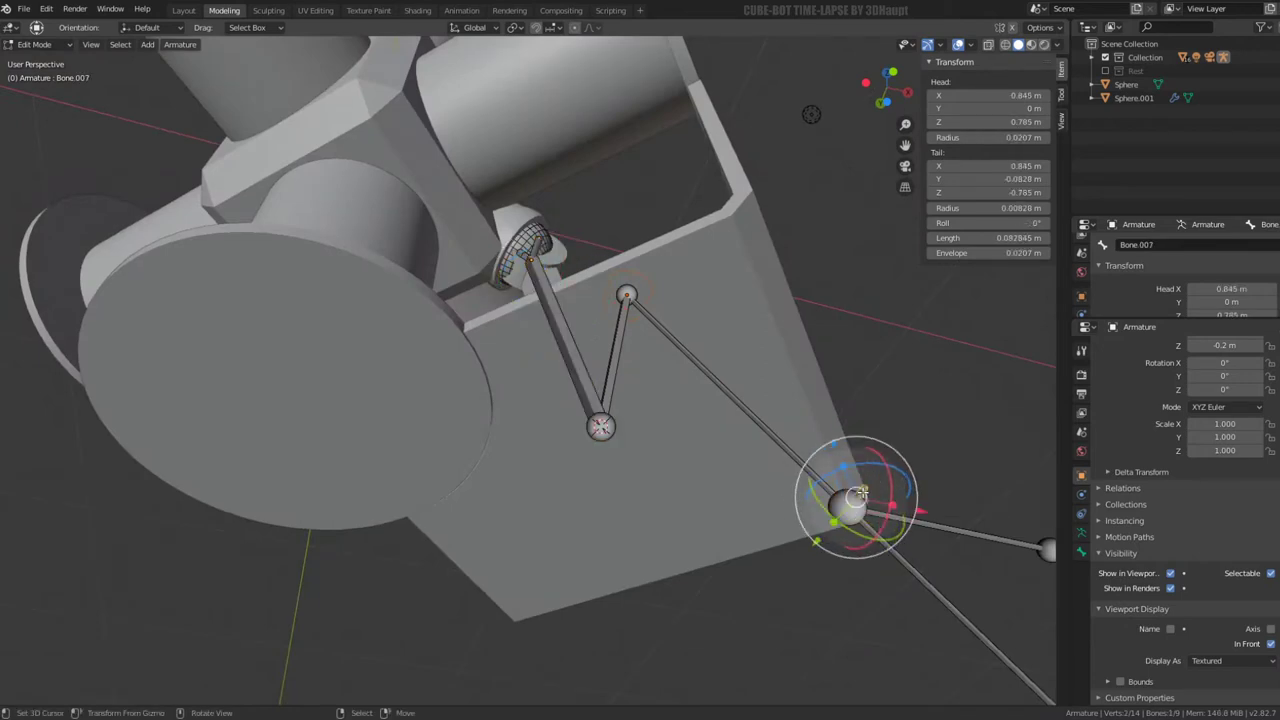
shift+click(778, 453)
key(ctrl+p)
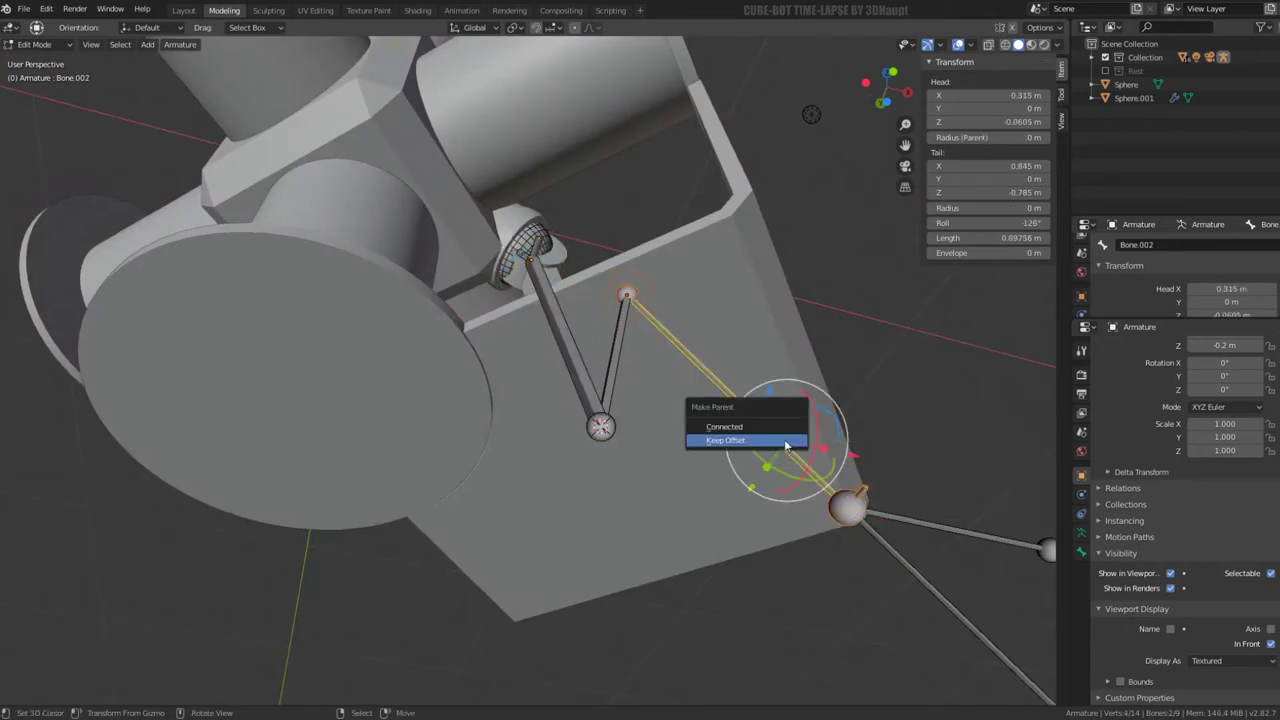
click(786, 440)
Cancel a stray extrusion at the long bone's tail and select the upper stub Bone.008
click(862, 490)
key(e)
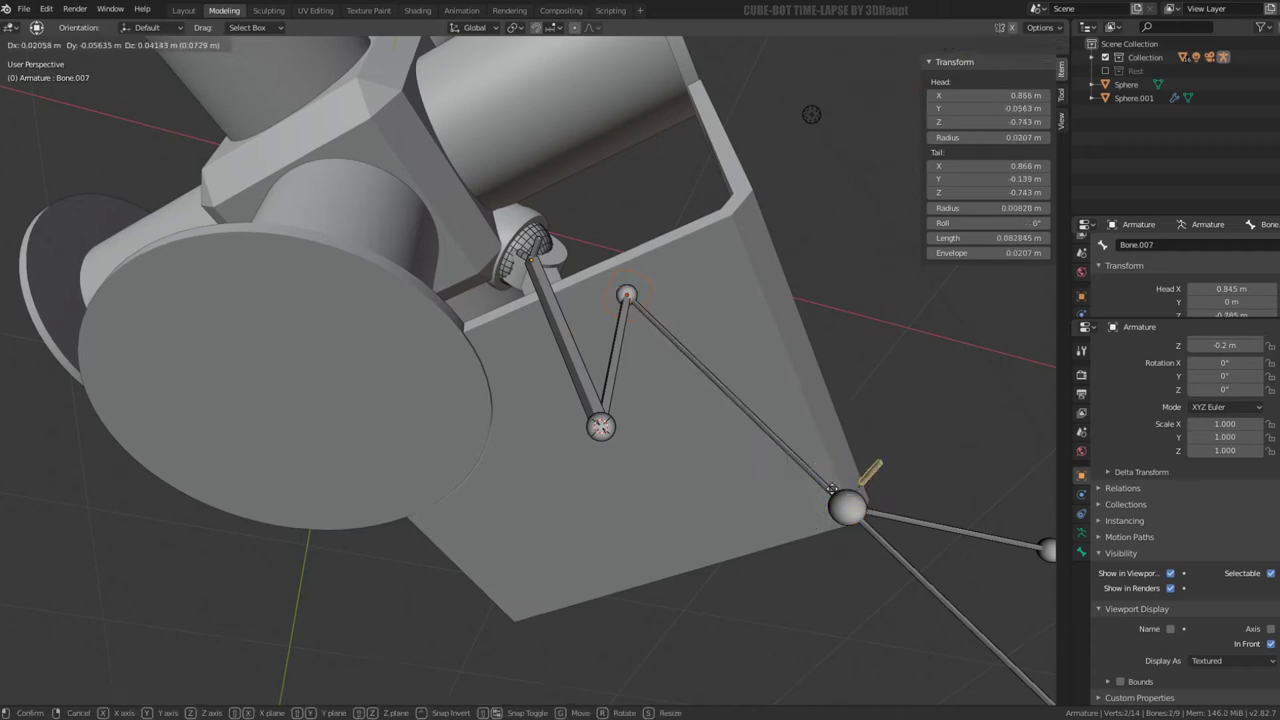
right_click(881, 379)
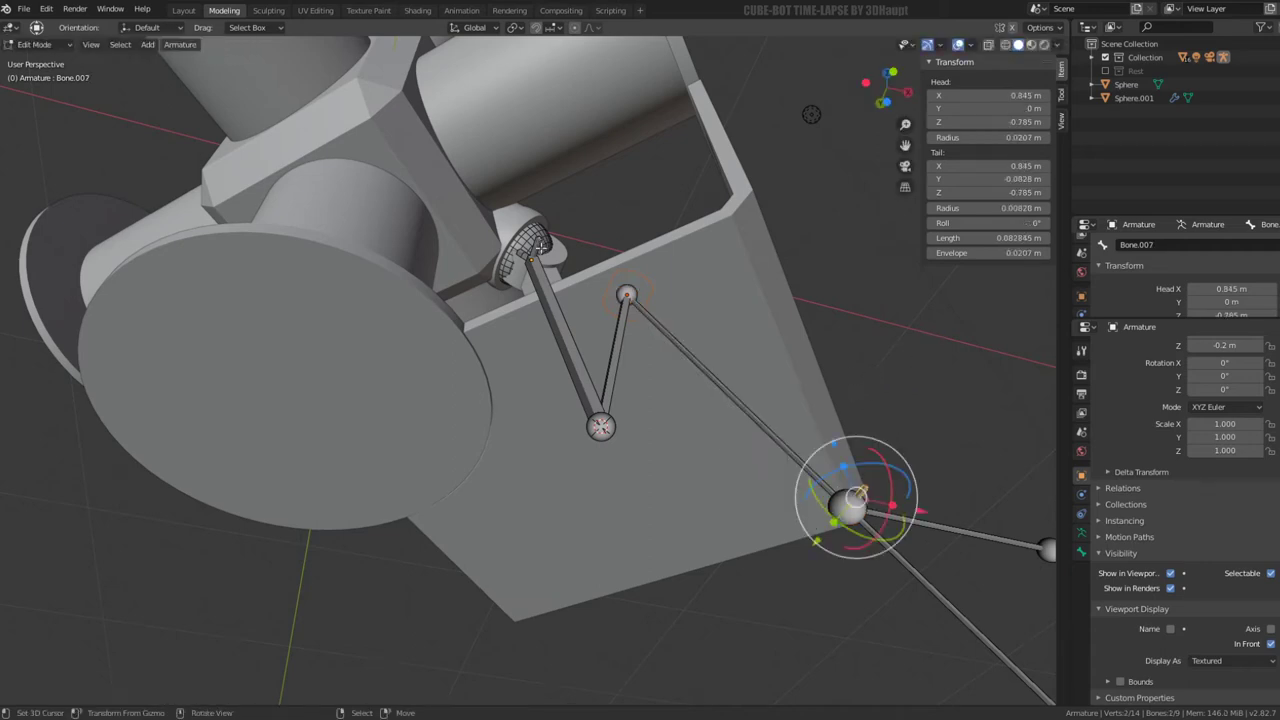
click(537, 242)
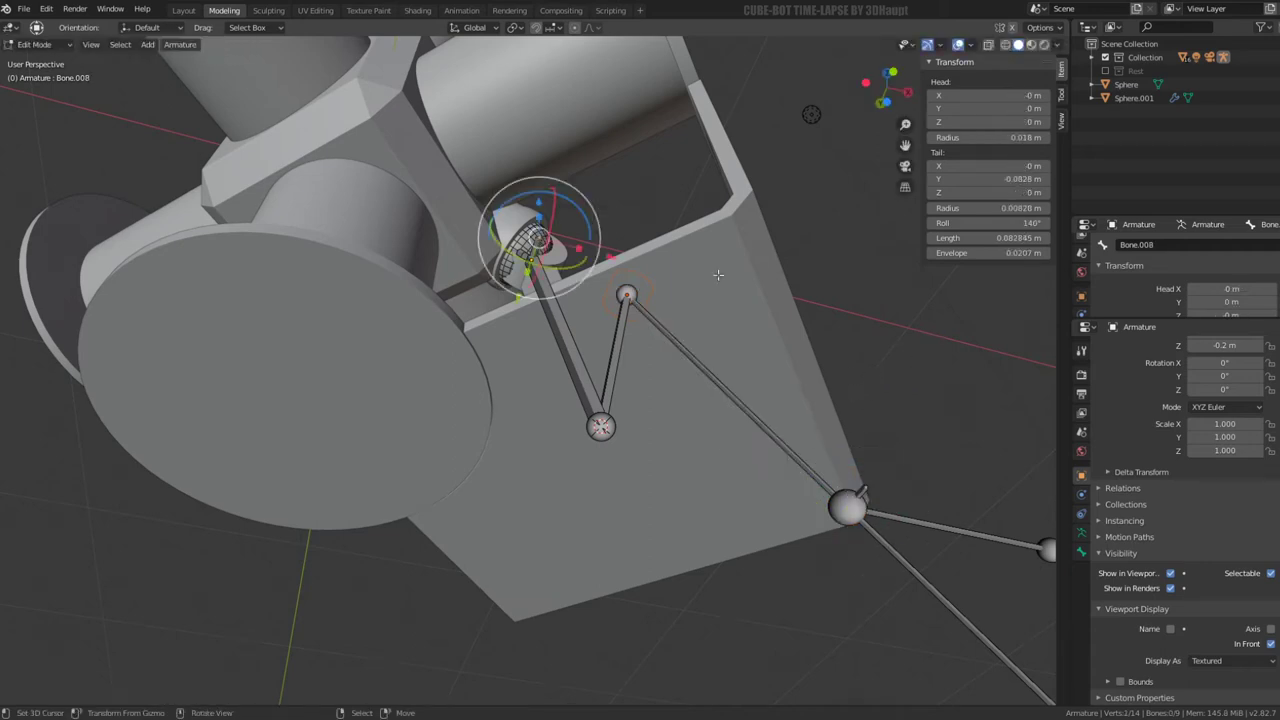
Create piston bone Bone.009 from Bone.008 to the far joint, rolled 43° and drawn thinner
ctrl+right_click(871, 482)
click(773, 369)
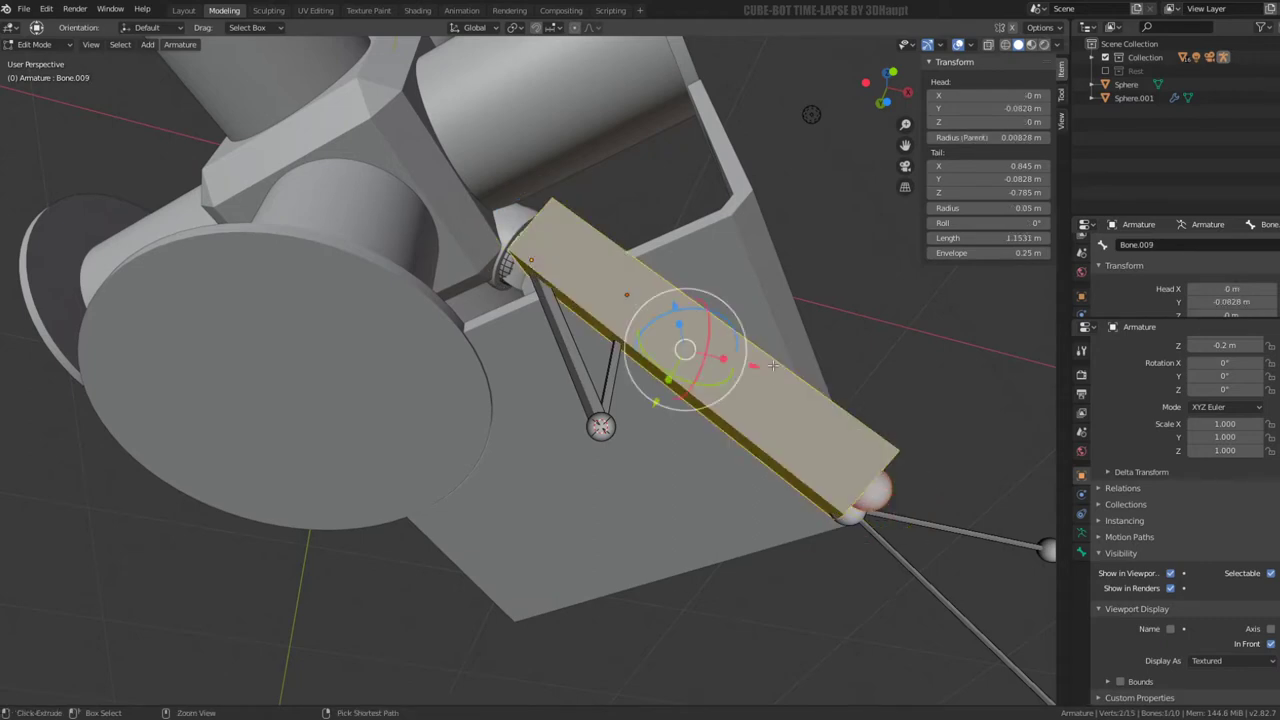
key(shift+n)
click(773, 363)
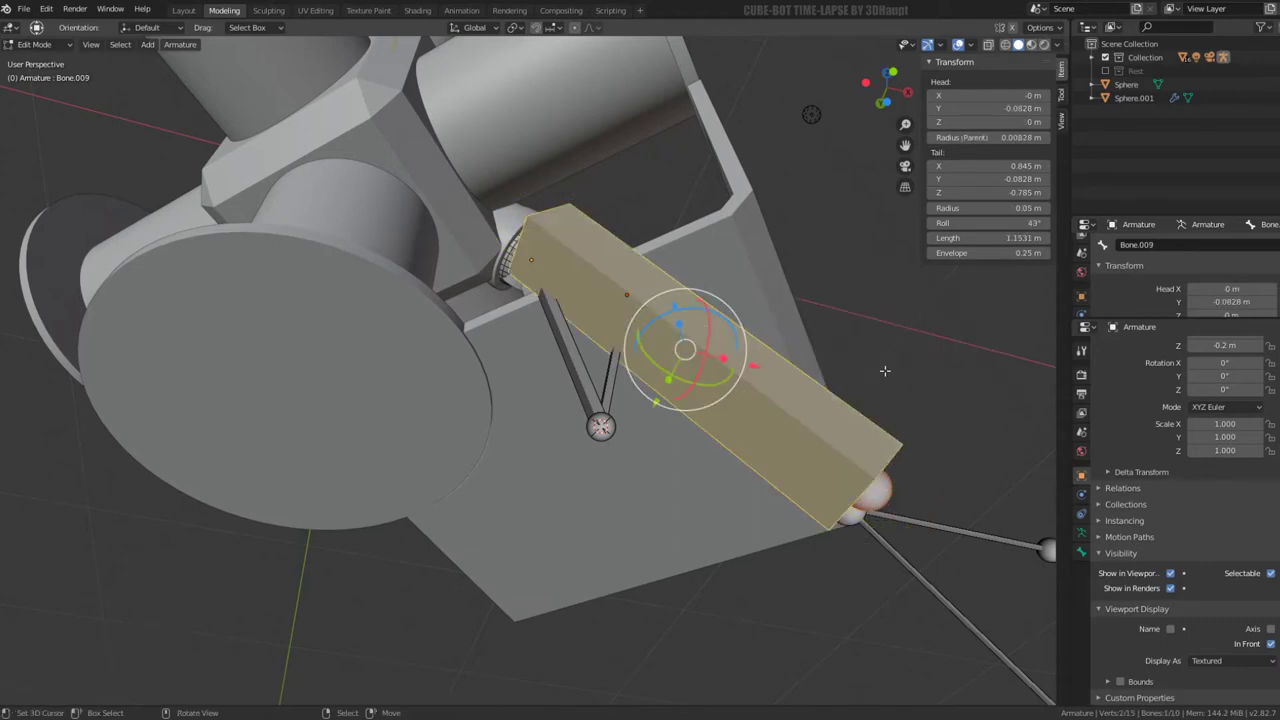
key(ctrl+r)
click(971, 376)
key(ctrl+alt+s)
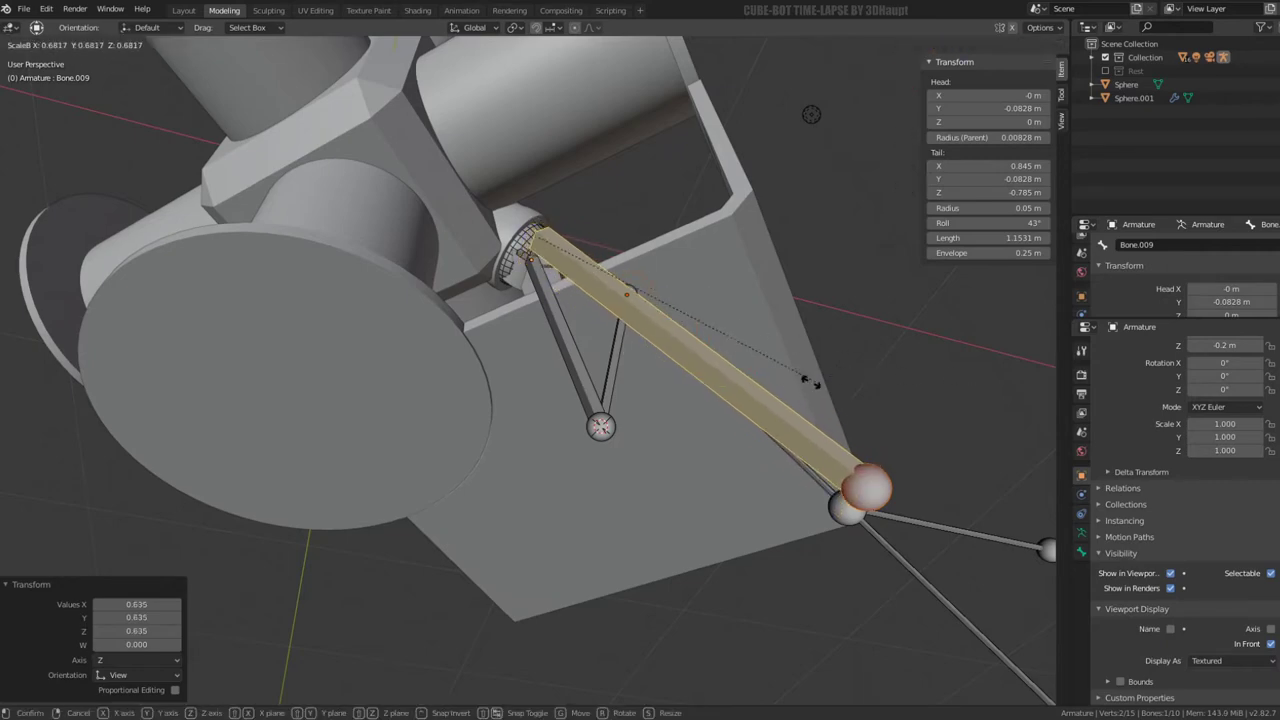
click(763, 387)
key(ctrl+alt+s)
click(763, 387)
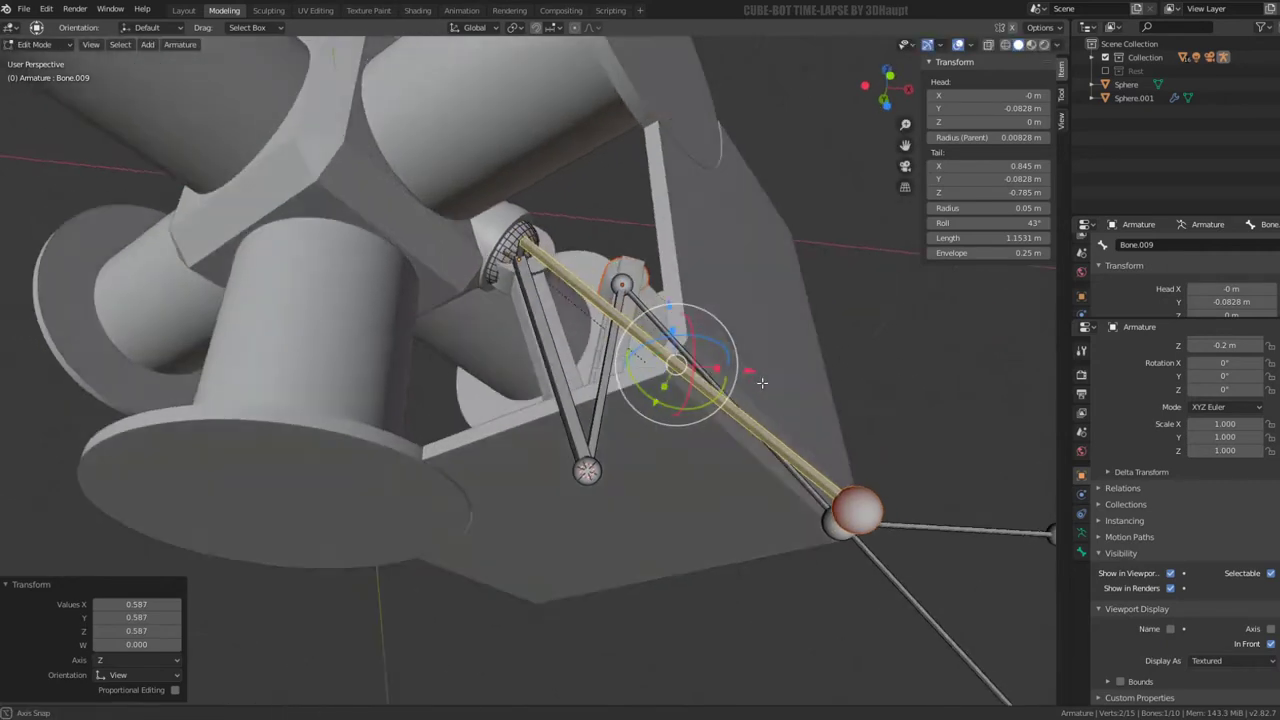
Subdivide the piston bone into two halves with Armature > Subdivide
mouse_move(763, 387)
middle_down()
mouse_move(600, 414)
mouse_move(778, 411)
middle_up()
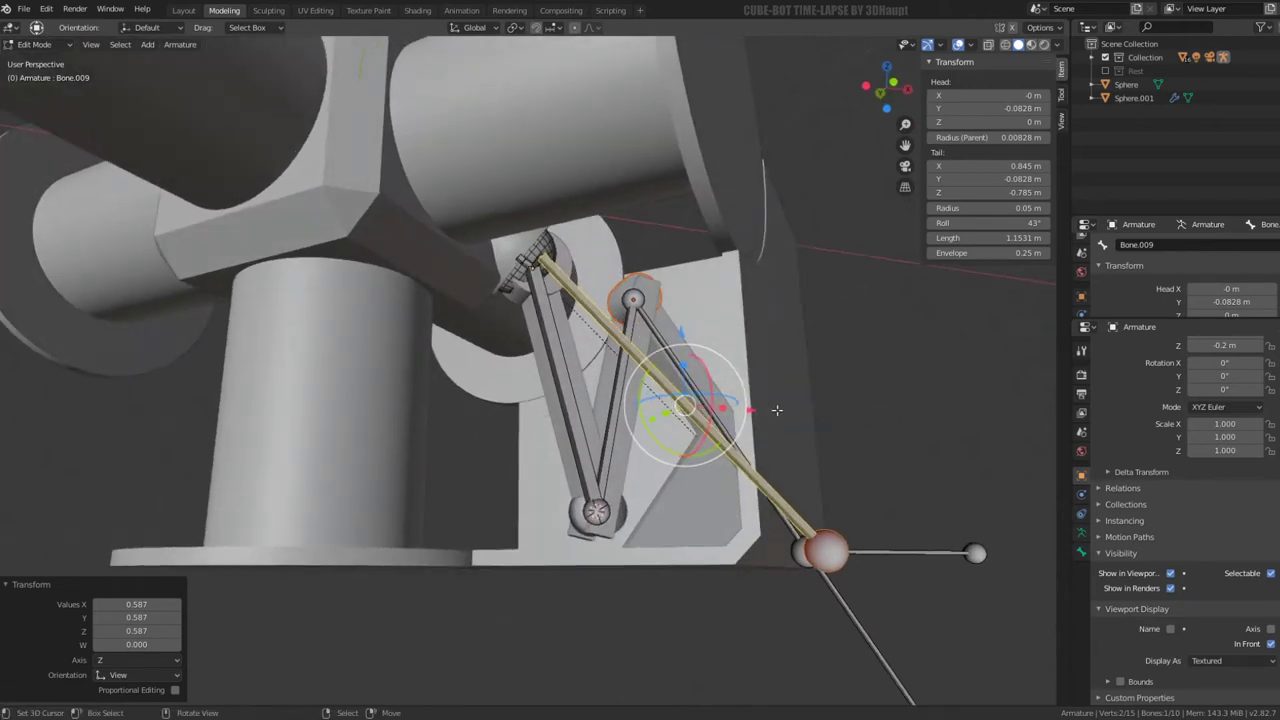
mouse_move(831, 366)
middle_down()
mouse_move(641, 393)
mouse_move(697, 345)
middle_up()
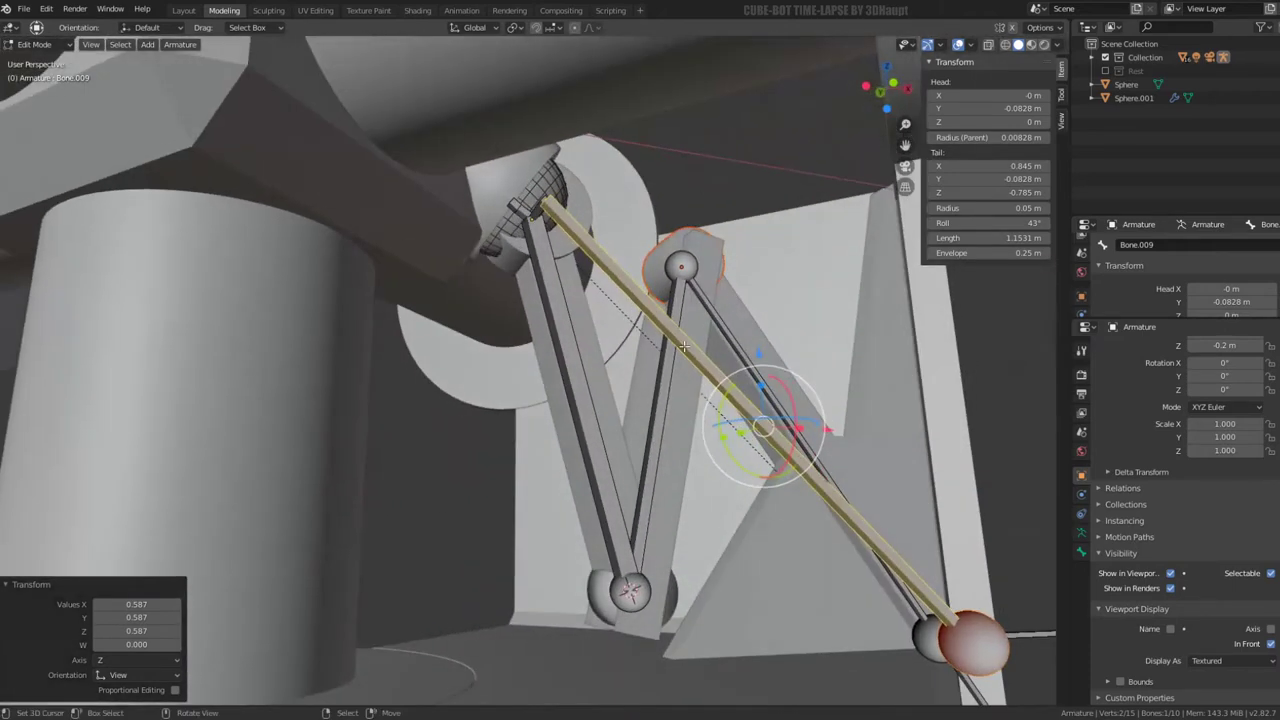
key(q)
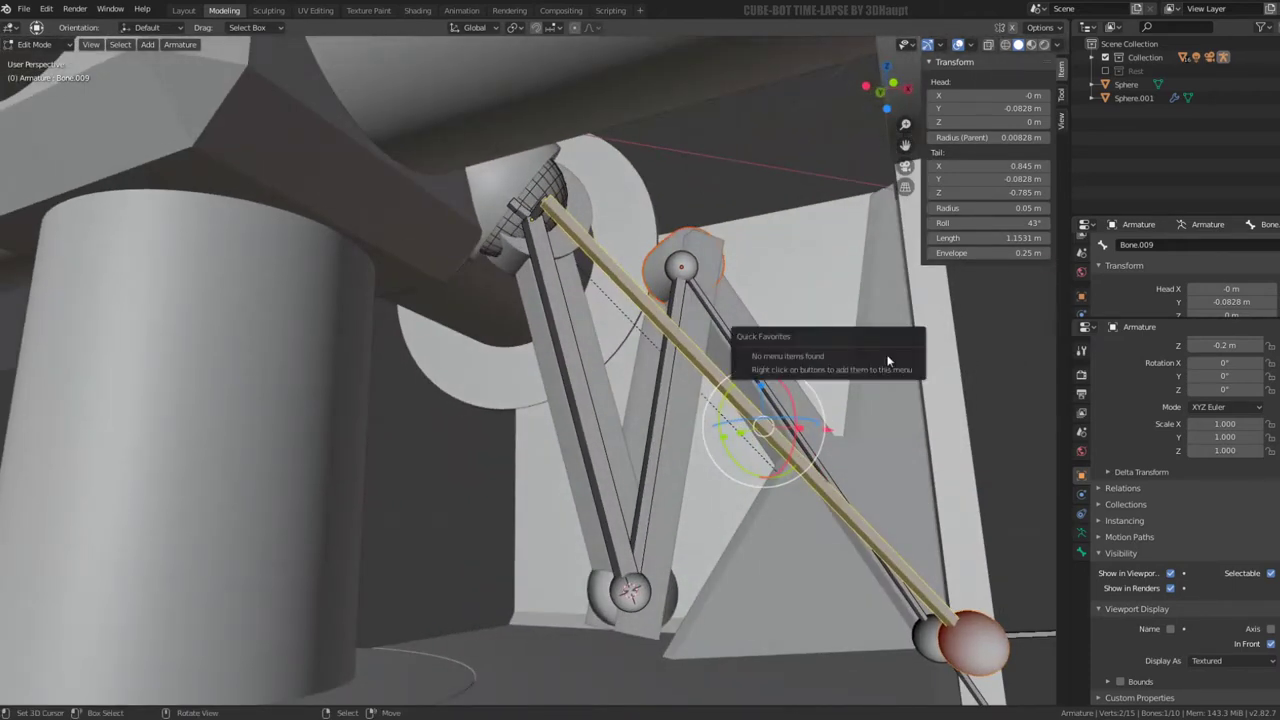
key(q)
key(Escape)
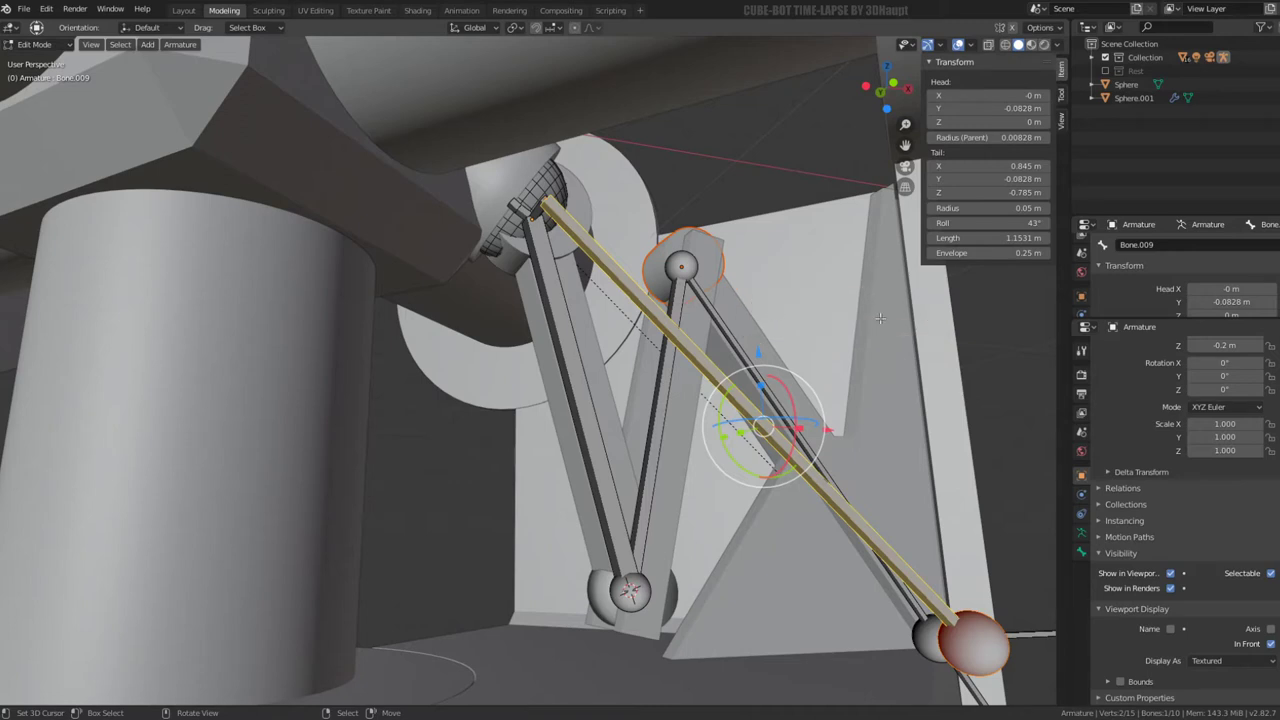
click(185, 45)
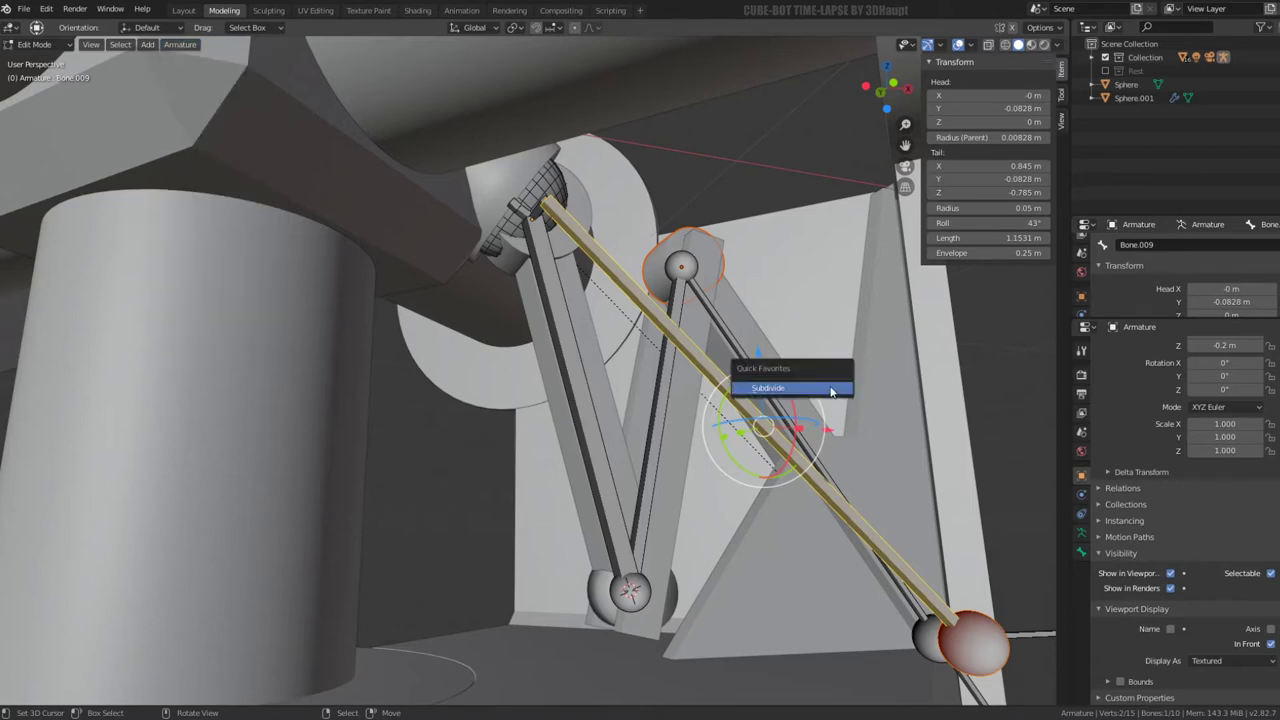
click(831, 388)
scroll(831, 391, down, 3)
middle_drag(831, 391, 615, 400)
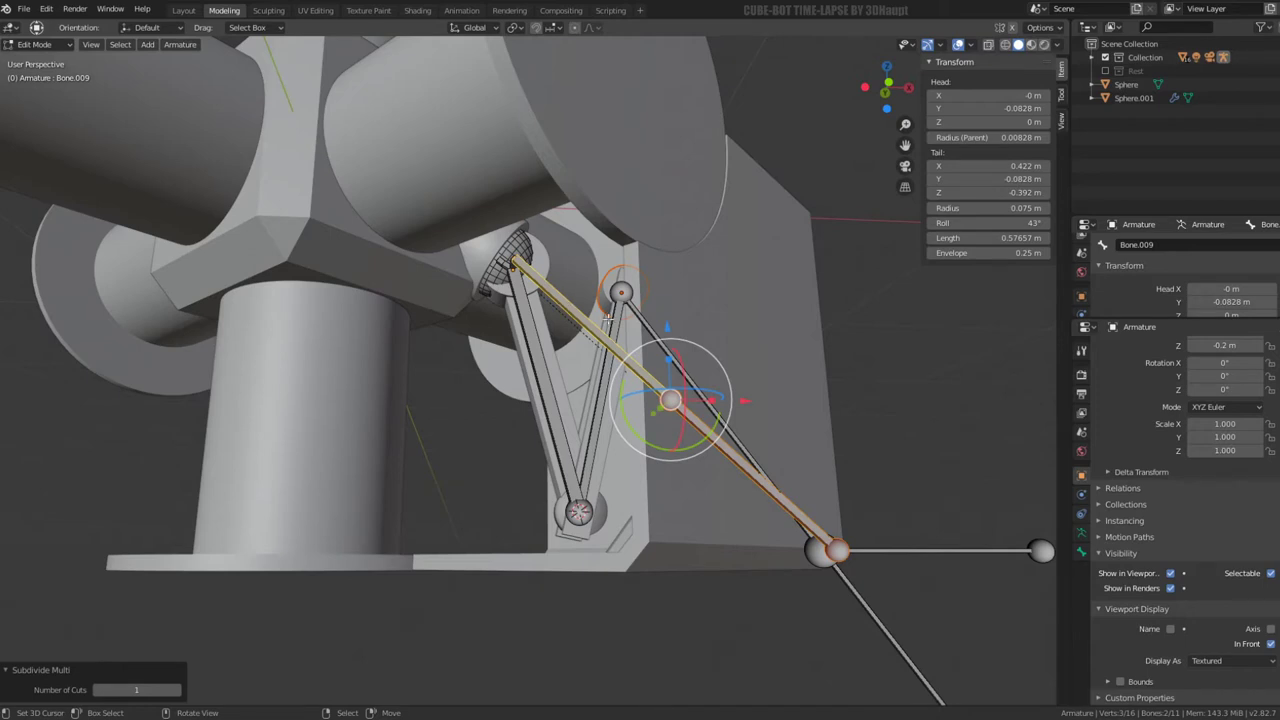
Select the upper and lower piston halves in turn to check them
click(650, 387)
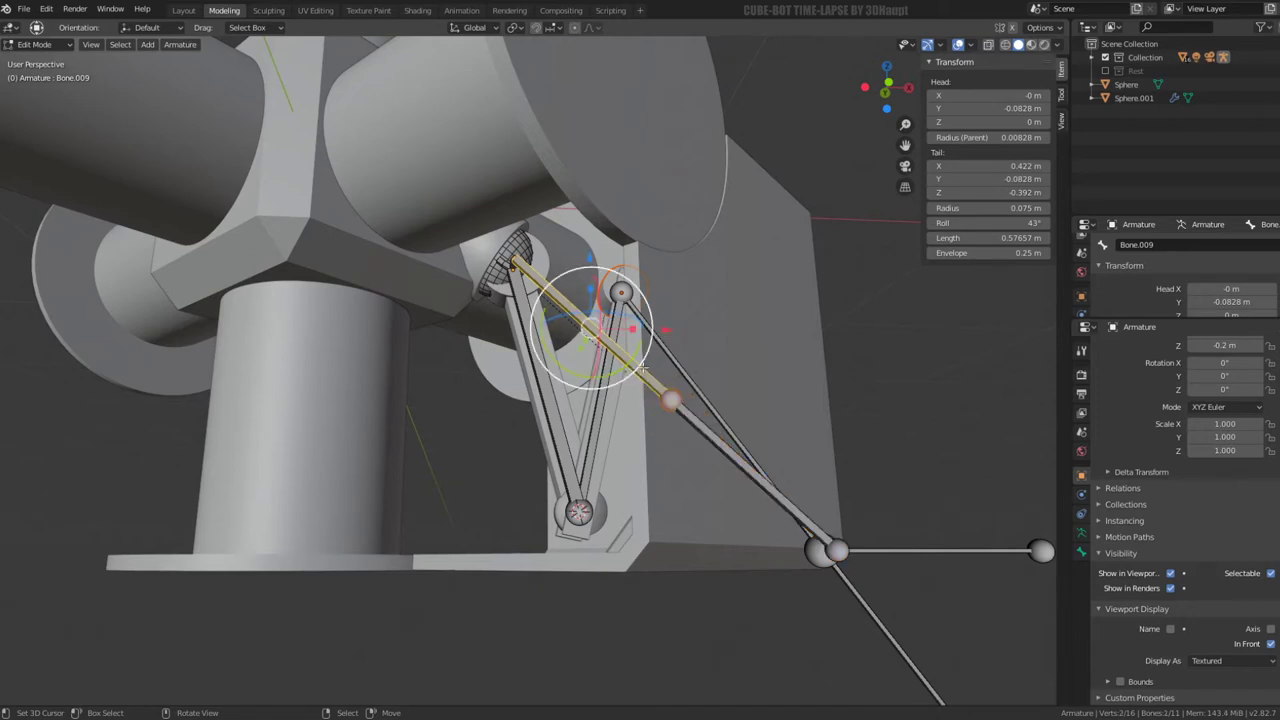
middle_drag(644, 369, 504, 360)
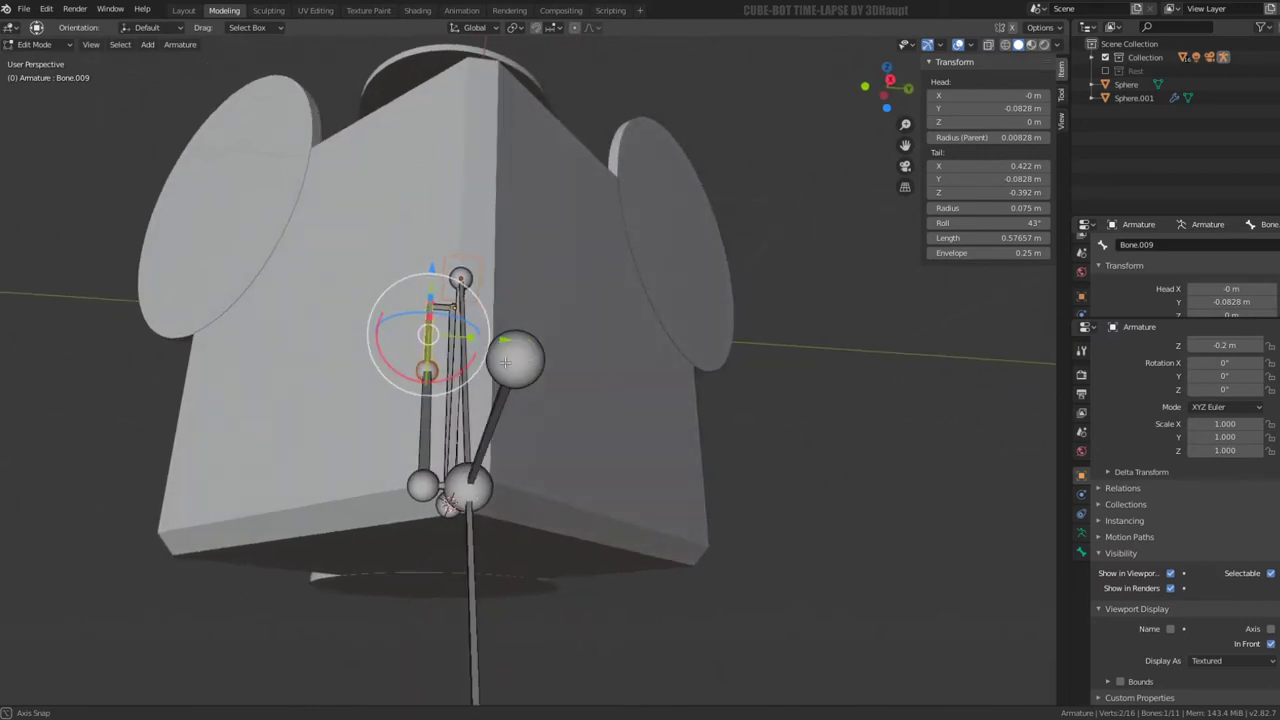
middle_drag(505, 362, 580, 377)
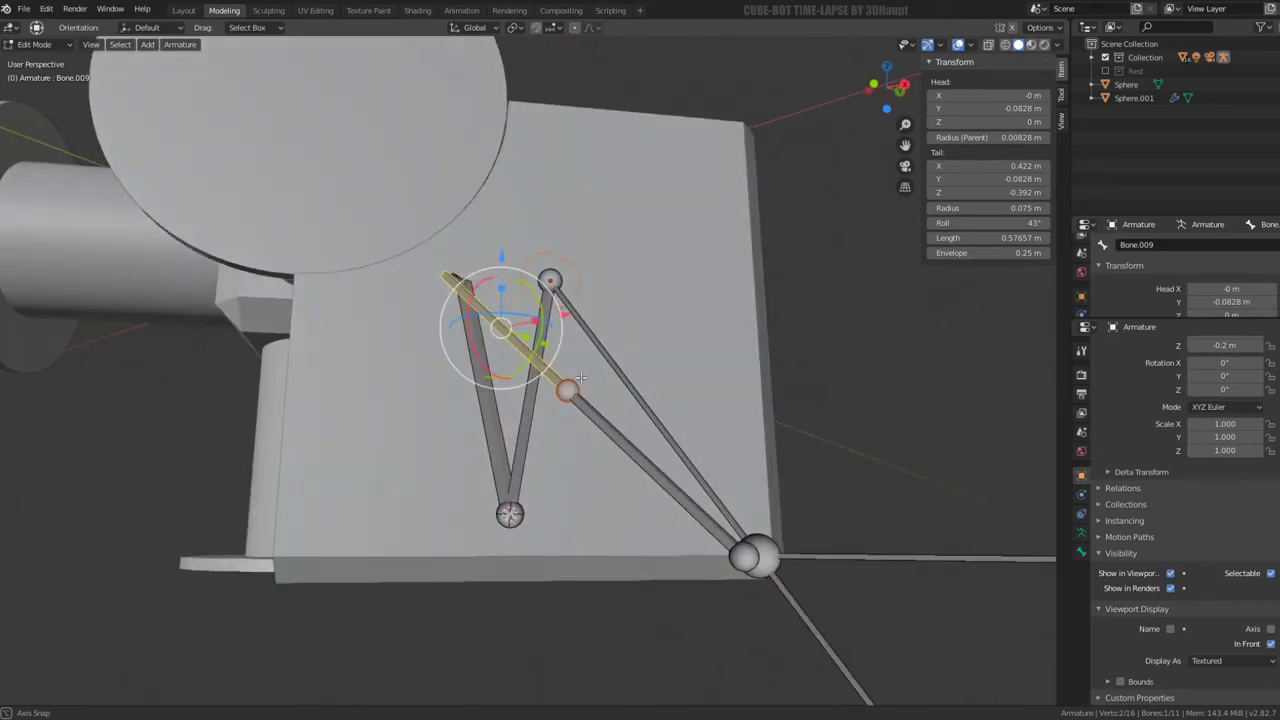
click(590, 418)
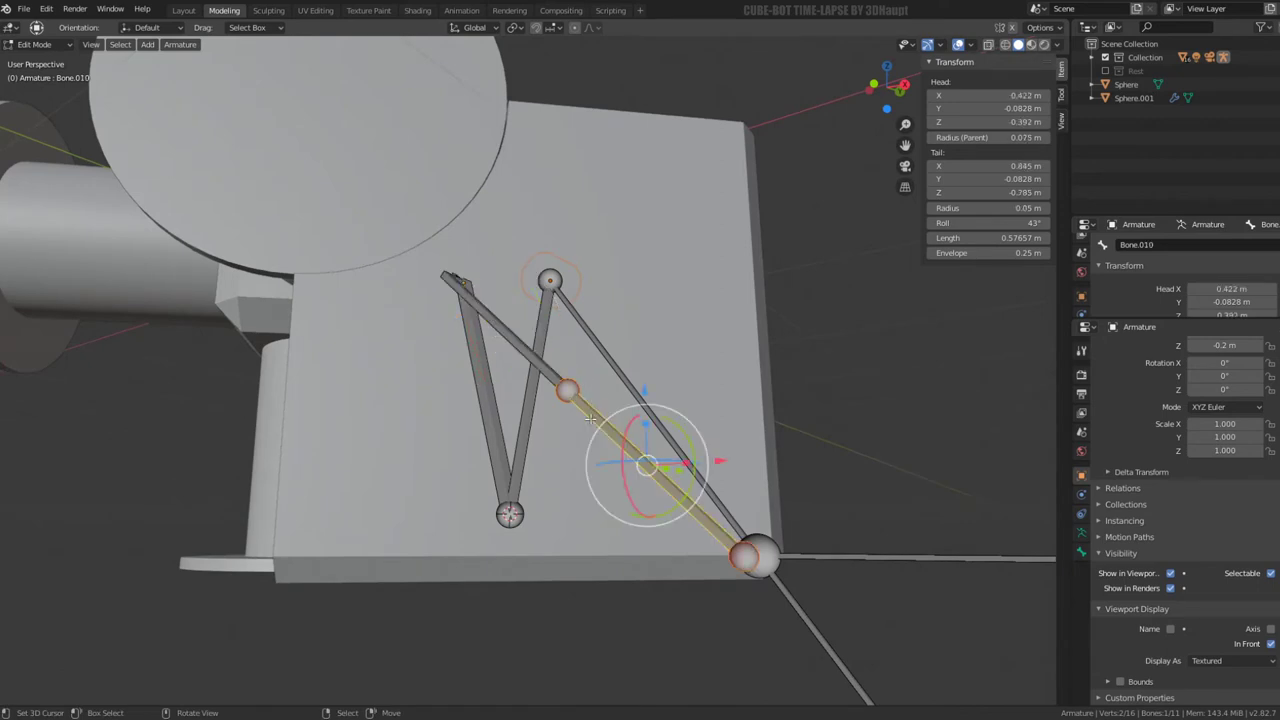
middle_drag(590, 418, 572, 503)
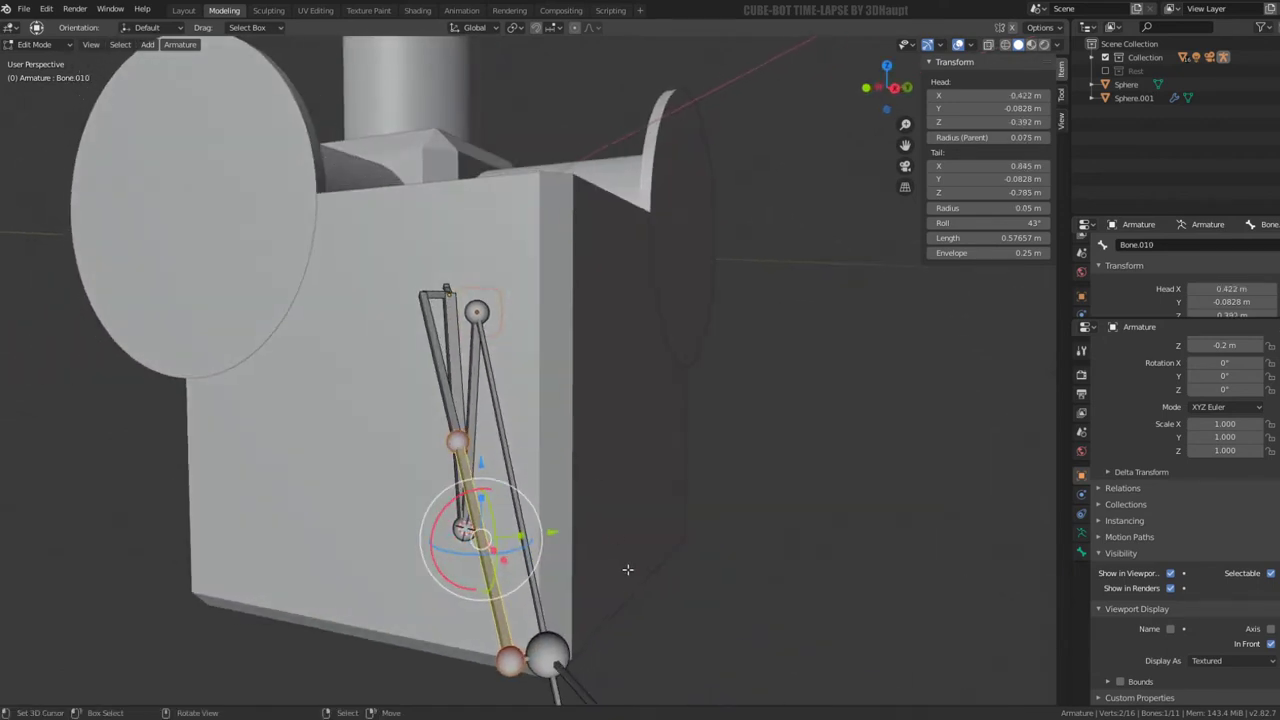
Cycle through the overlapping foot joints to select the short Bone.007
click(572, 503)
click(568, 502)
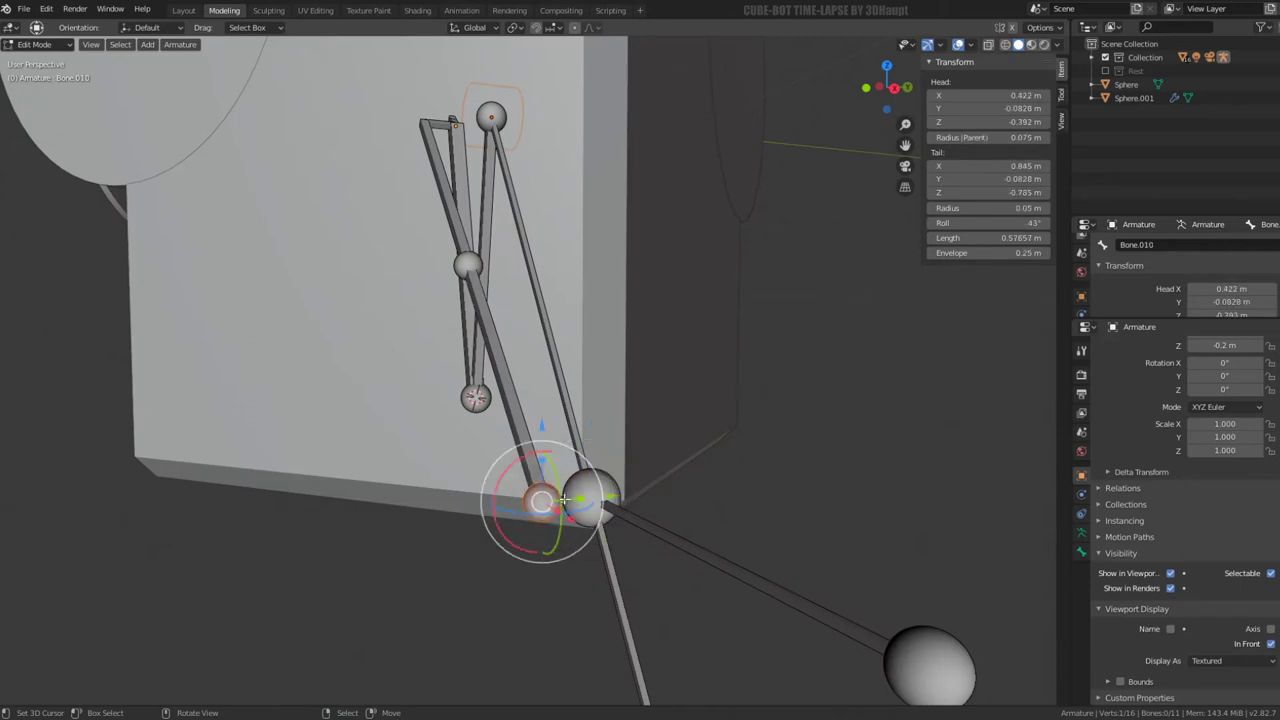
click(565, 501)
click(563, 500)
click(563, 498)
click(563, 498)
click(563, 498)
click(563, 498)
click(563, 498)
middle_drag(563, 498, 523, 413)
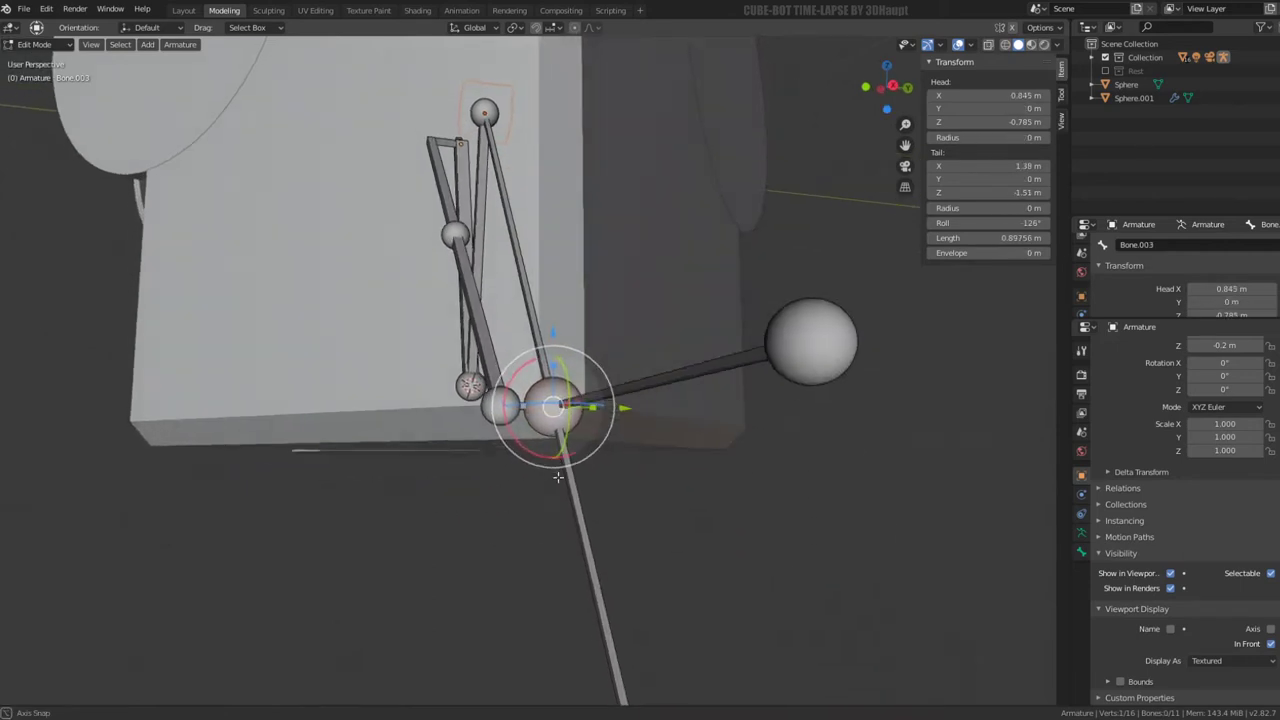
Delete the short stray bone and parent the piston bone to the leg bone with Keep Offset
key(x)
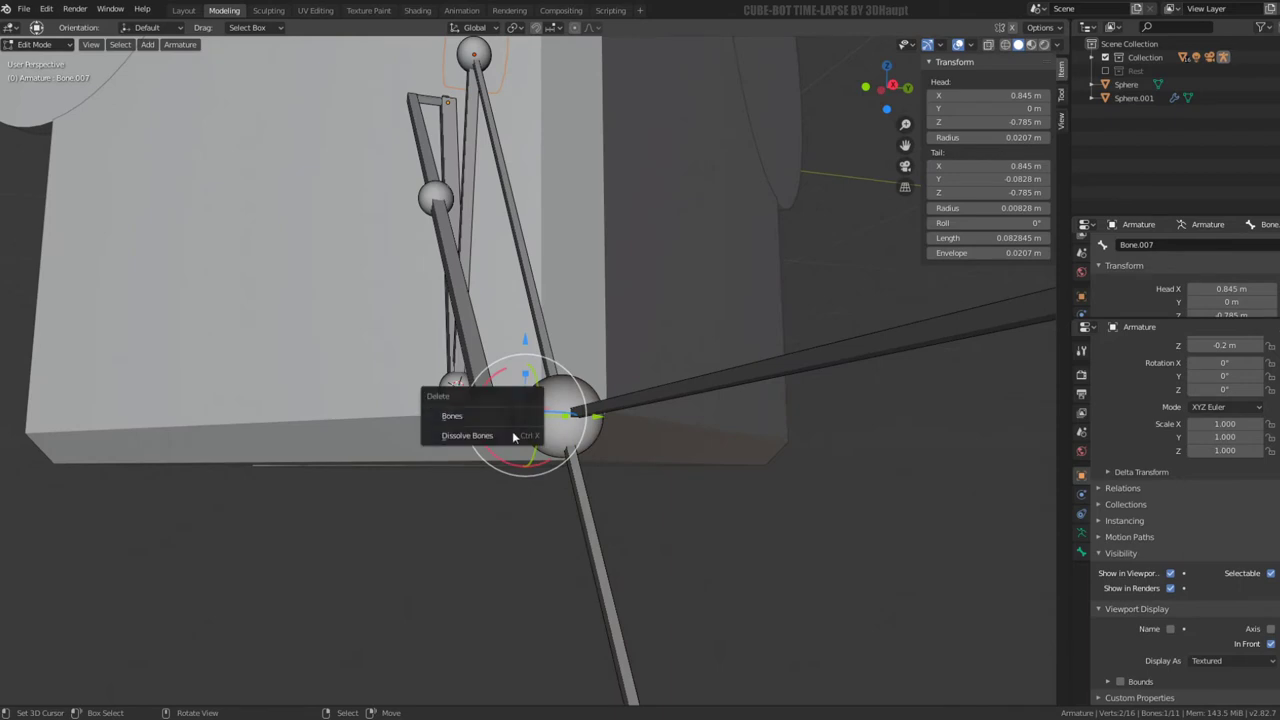
click(506, 426)
click(462, 310)
shift+click(535, 330)
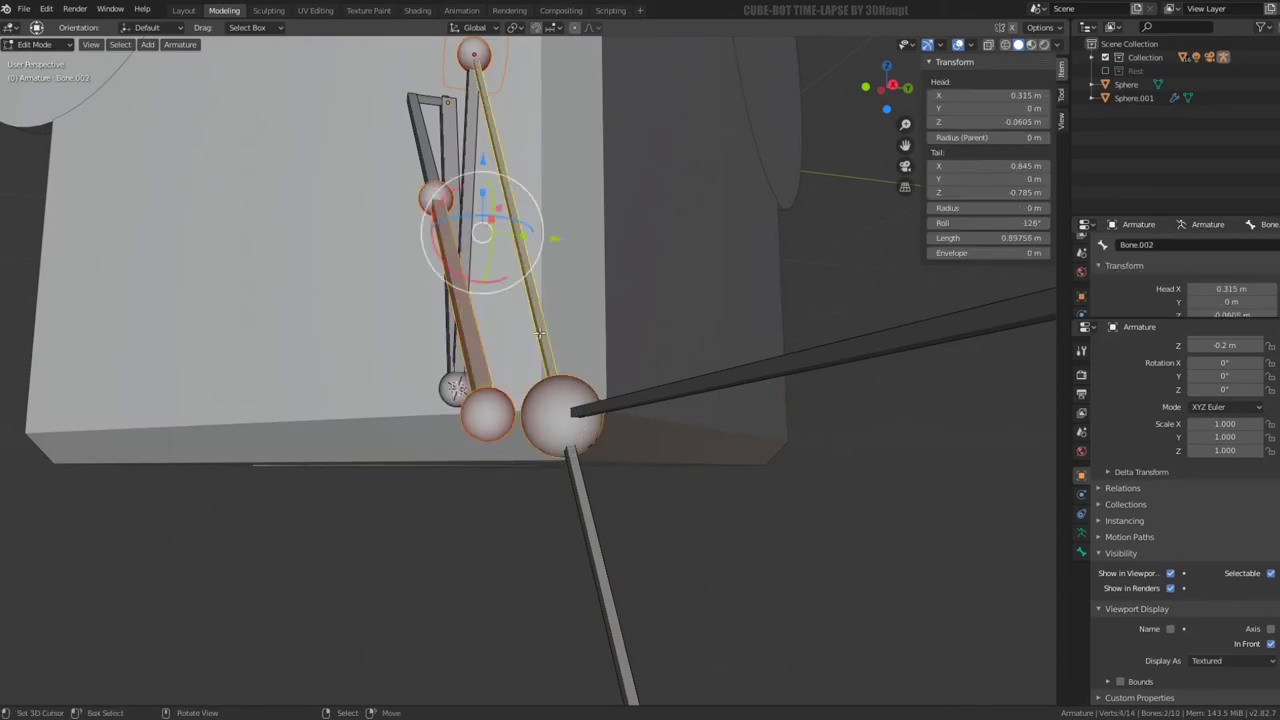
key(ctrl+p)
click(540, 333)
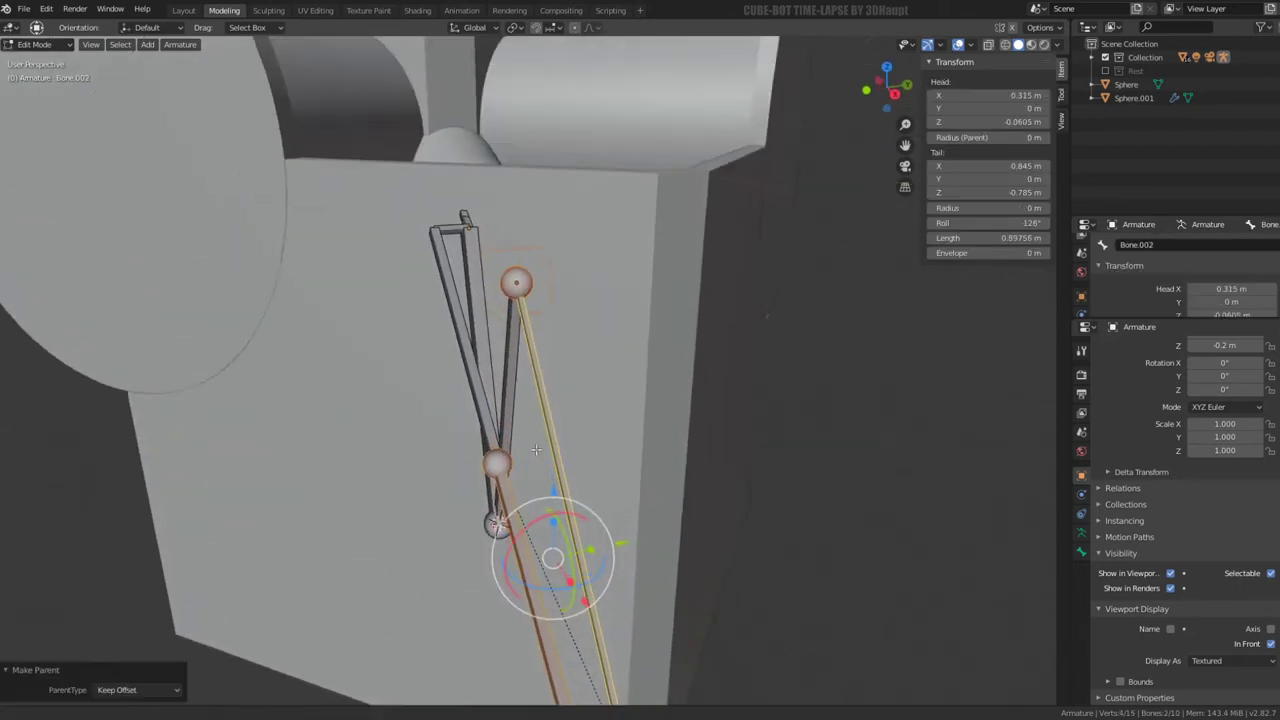
Delete Bone.008 and parent the bones as Connected
key(x)
click(459, 243)
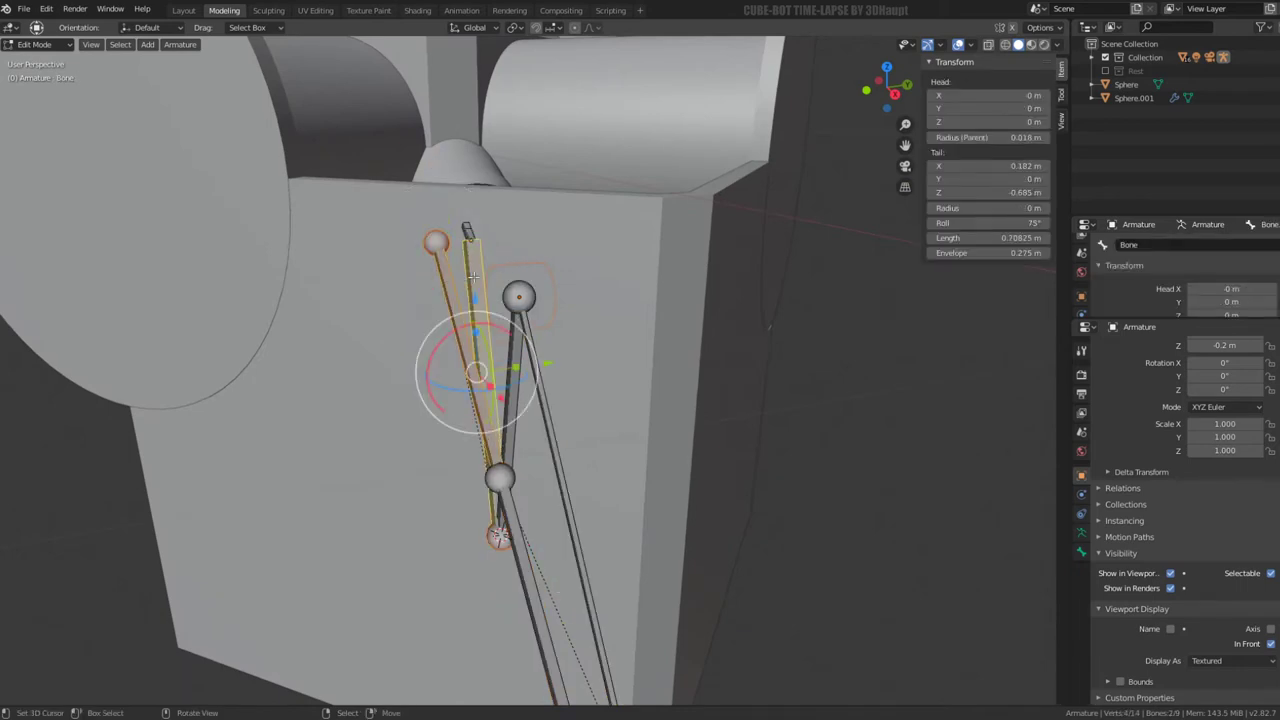
key(ctrl+p)
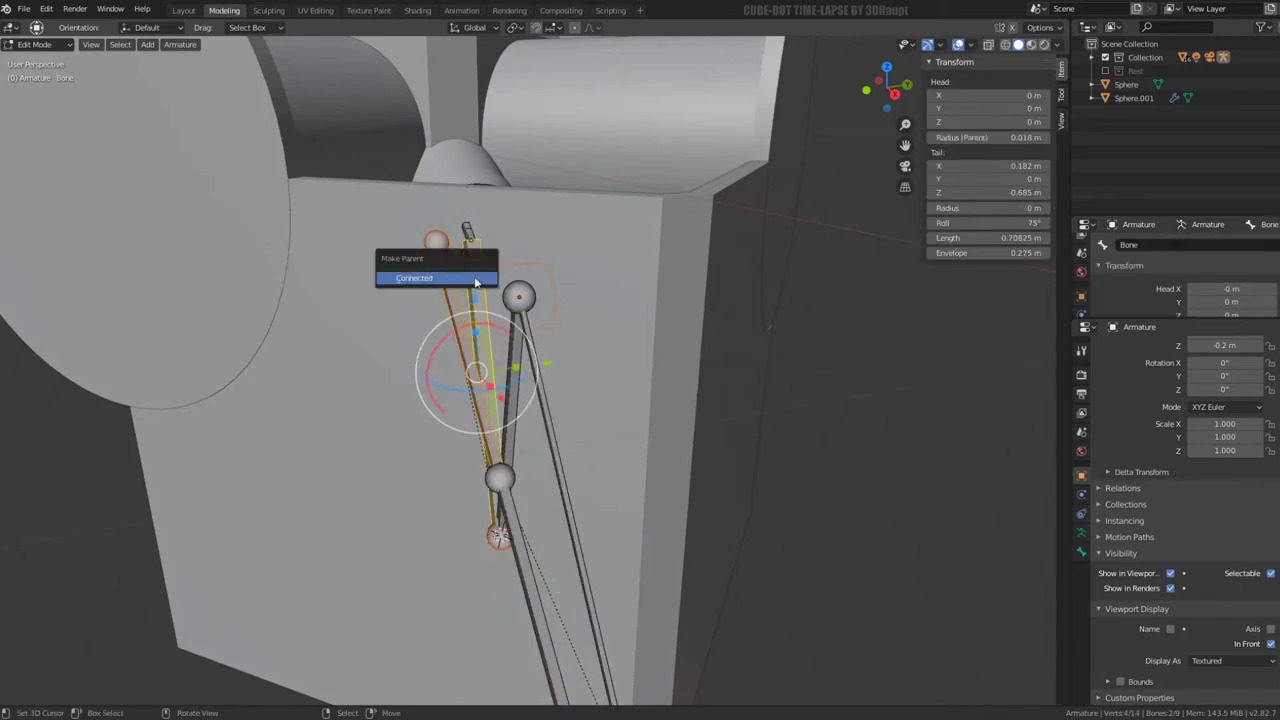
click(414, 278)
Thicken Bone.009's display size and switch the armature to Pose Mode
mouse_move(476, 282)
middle_down()
mouse_move(541, 344)
mouse_move(690, 370)
middle_up()
click(544, 348)
key(ctrl+alt+s)
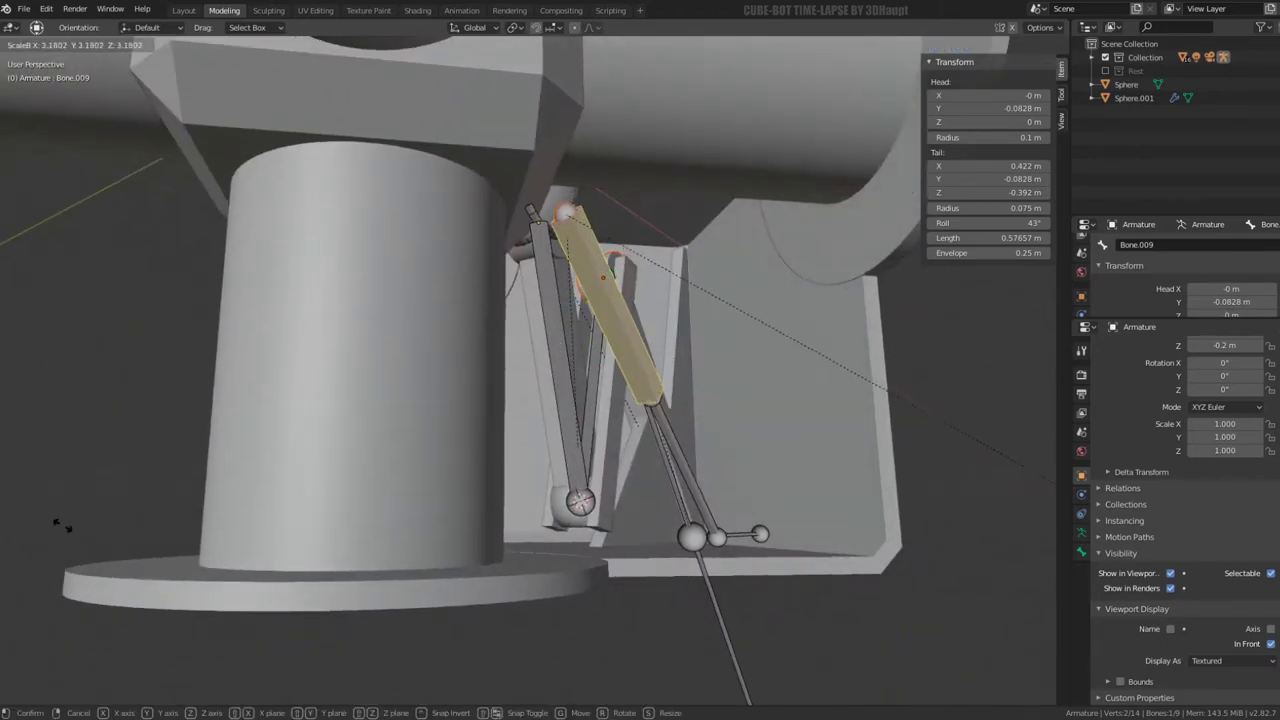
click(306, 577)
key(ctrl+alt+s)
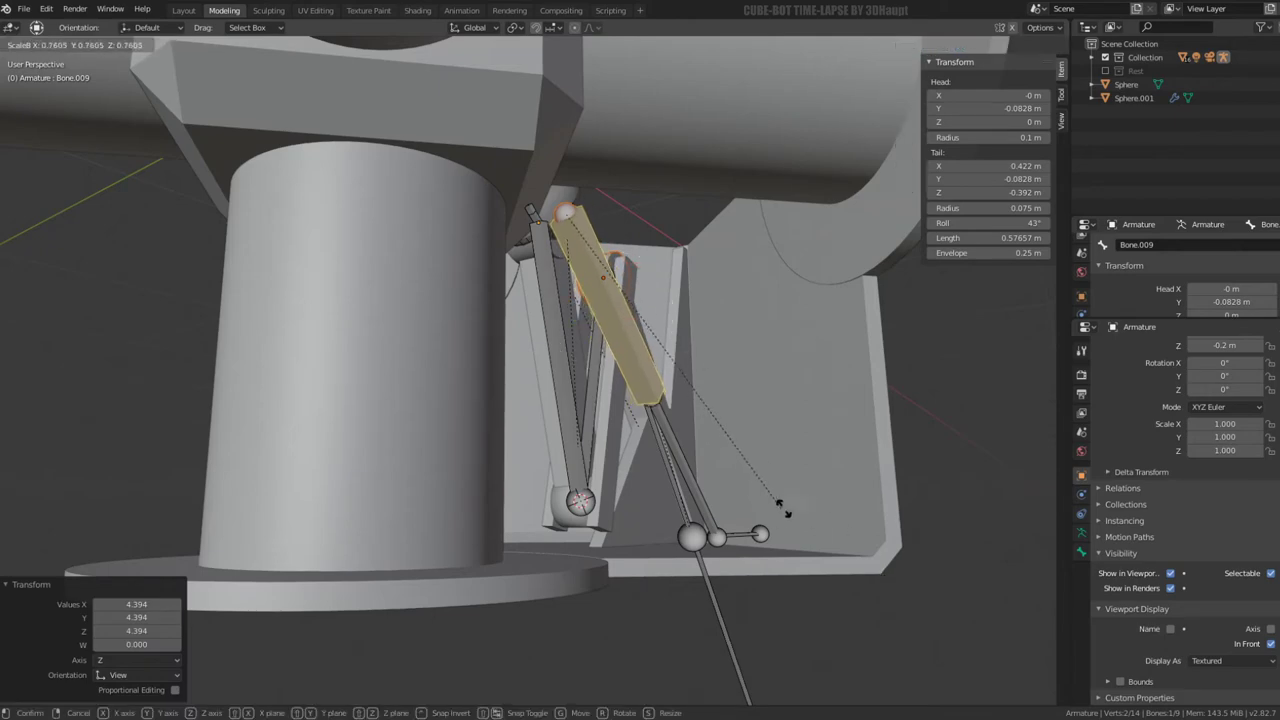
click(785, 512)
mouse_move(785, 512)
middle_down()
mouse_move(542, 546)
mouse_move(902, 510)
mouse_move(928, 371)
middle_up()
key(ctrl+Tab)
Move foot bone Bone.004 twice to bend the leg, then select piston bone Bone.009
click(904, 532)
scroll(908, 536, down, 3)
key(g)
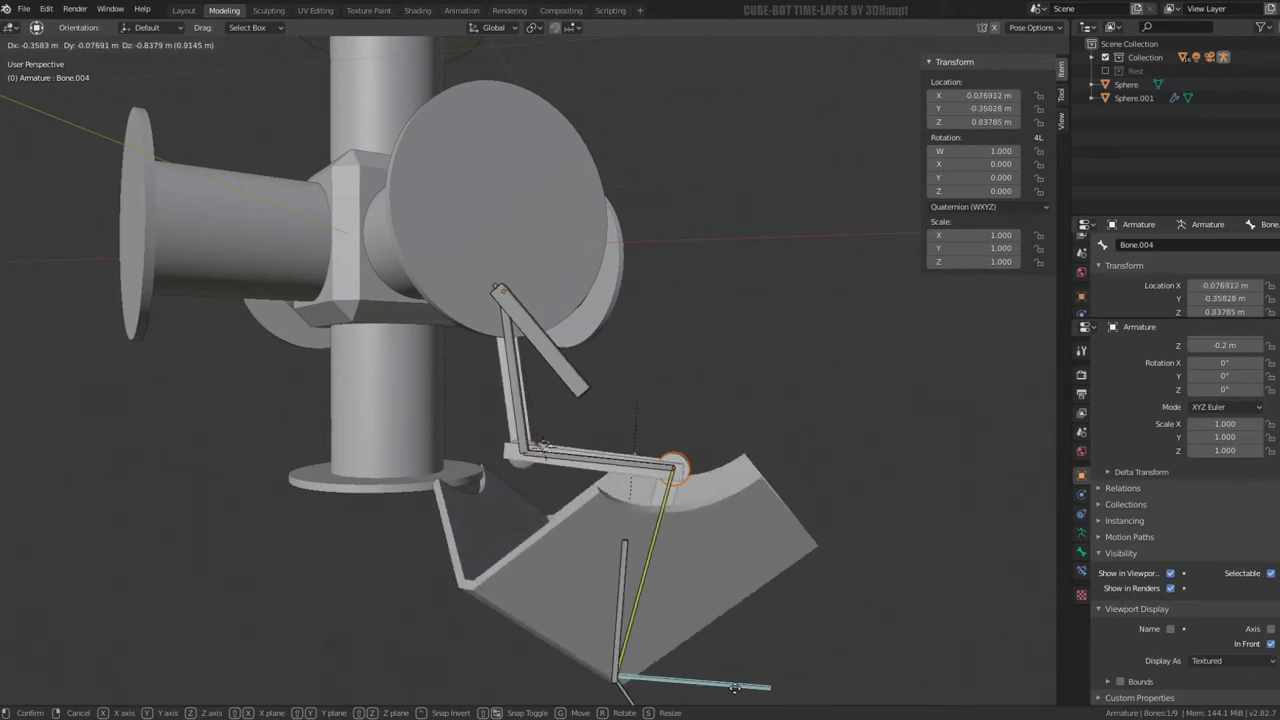
click(735, 688)
middle_drag(701, 573, 732, 438)
key(g)
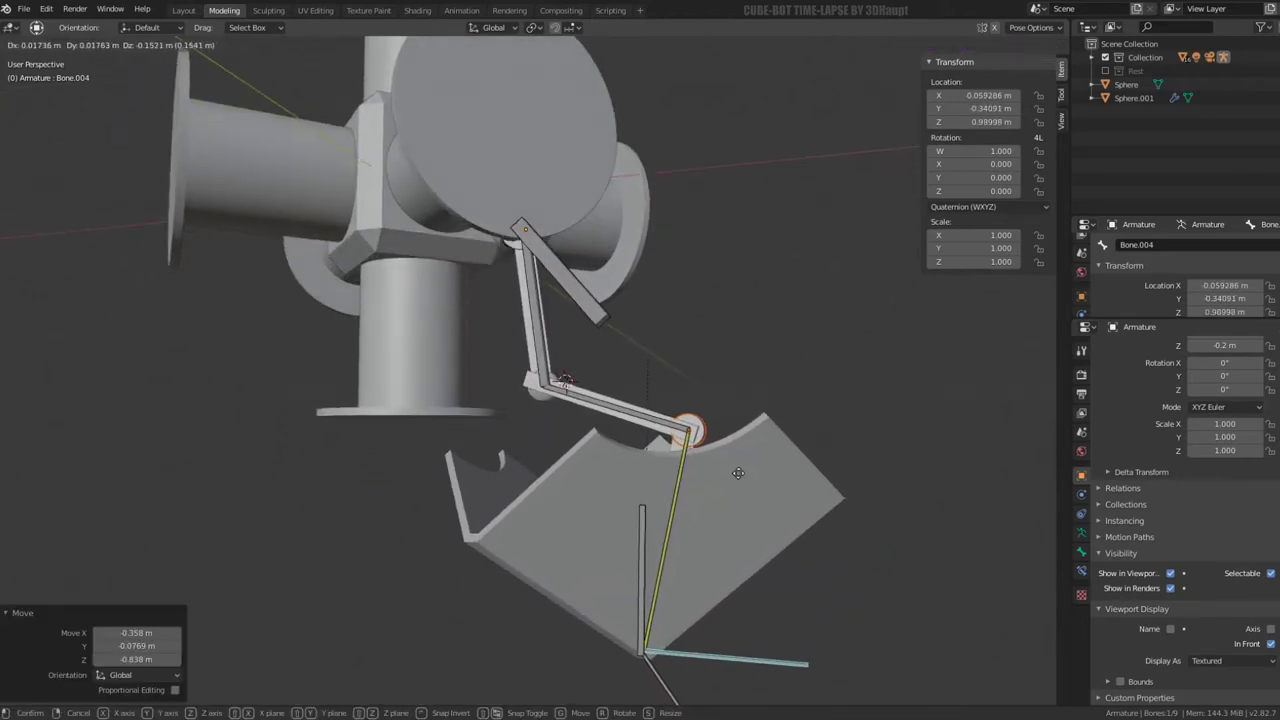
click(738, 473)
mouse_move(612, 364)
middle_down()
mouse_move(604, 371)
mouse_move(590, 340)
mouse_move(648, 352)
middle_up()
click(555, 265)
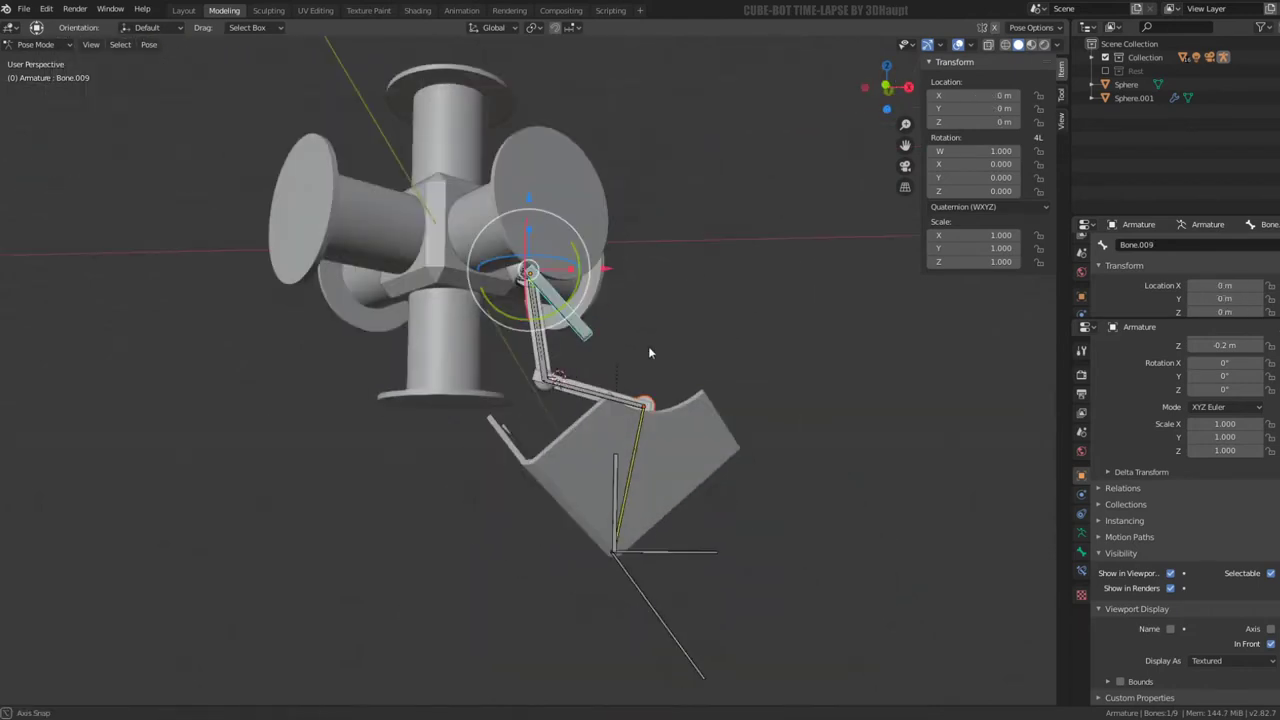
Give Bone.009 a Damped Track bone constraint with target Armature and bone Bone.010
click(1082, 569)
click(1141, 347)
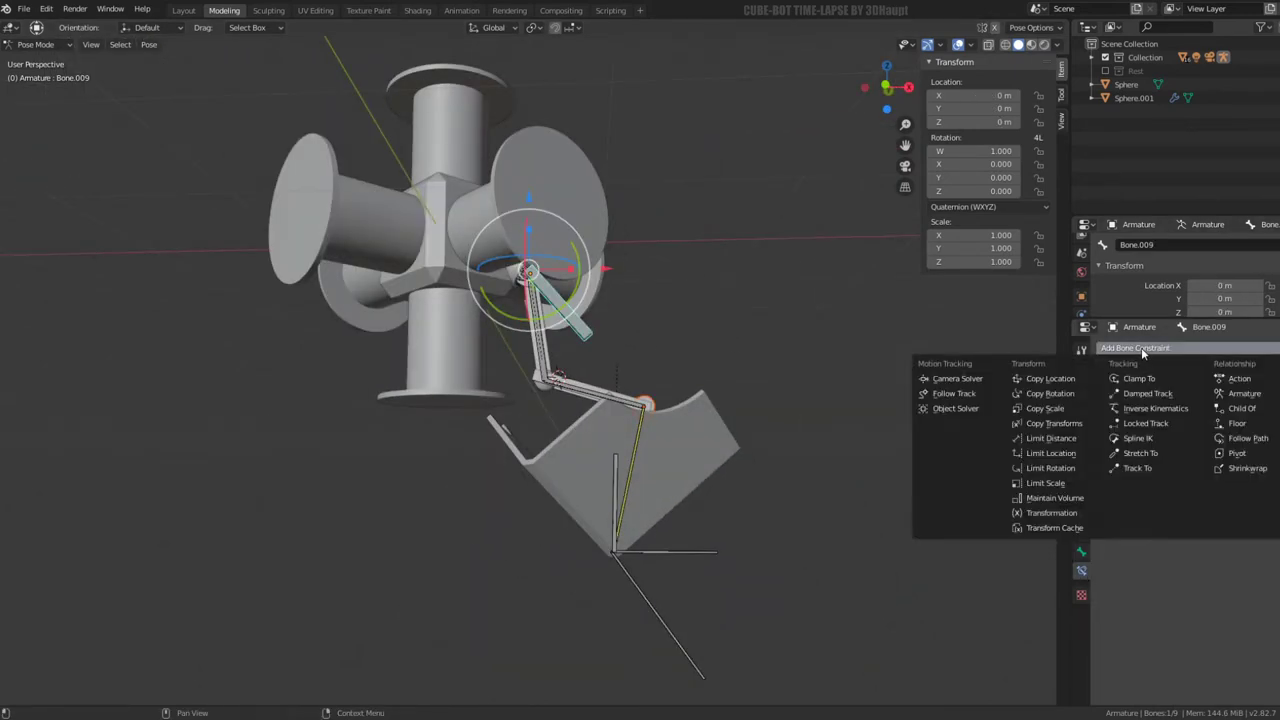
click(612, 455)
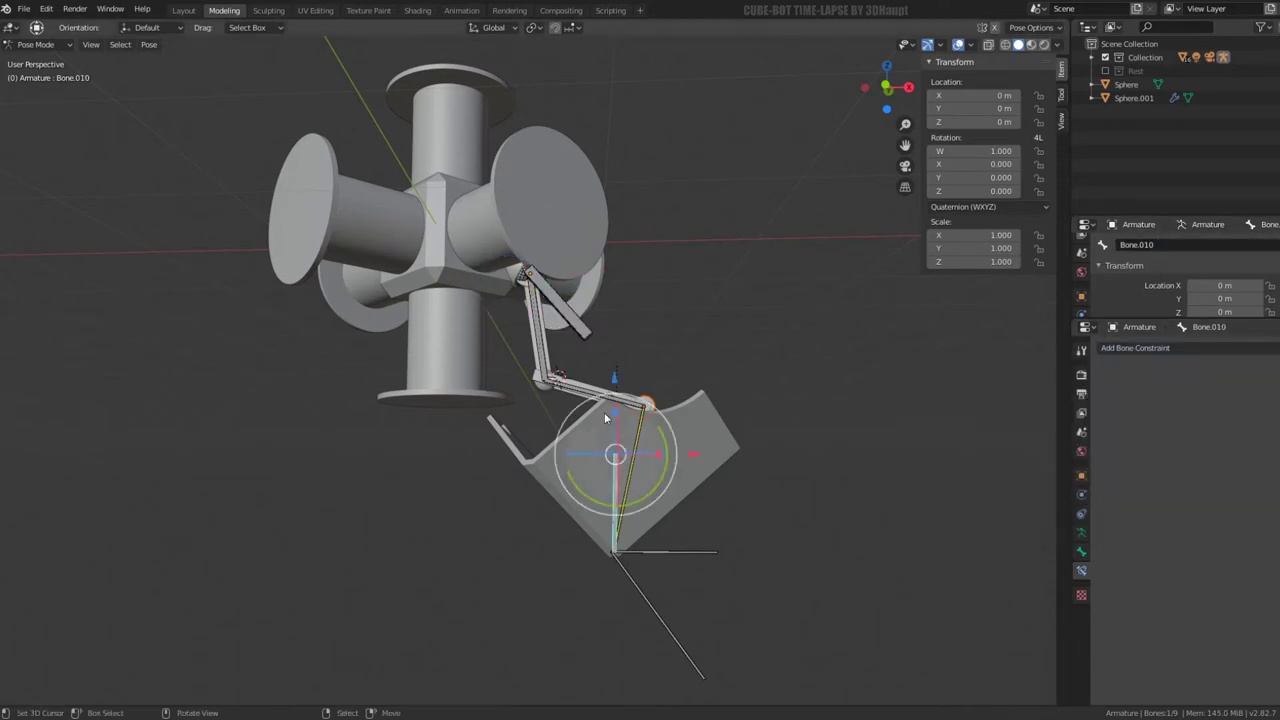
click(1081, 551)
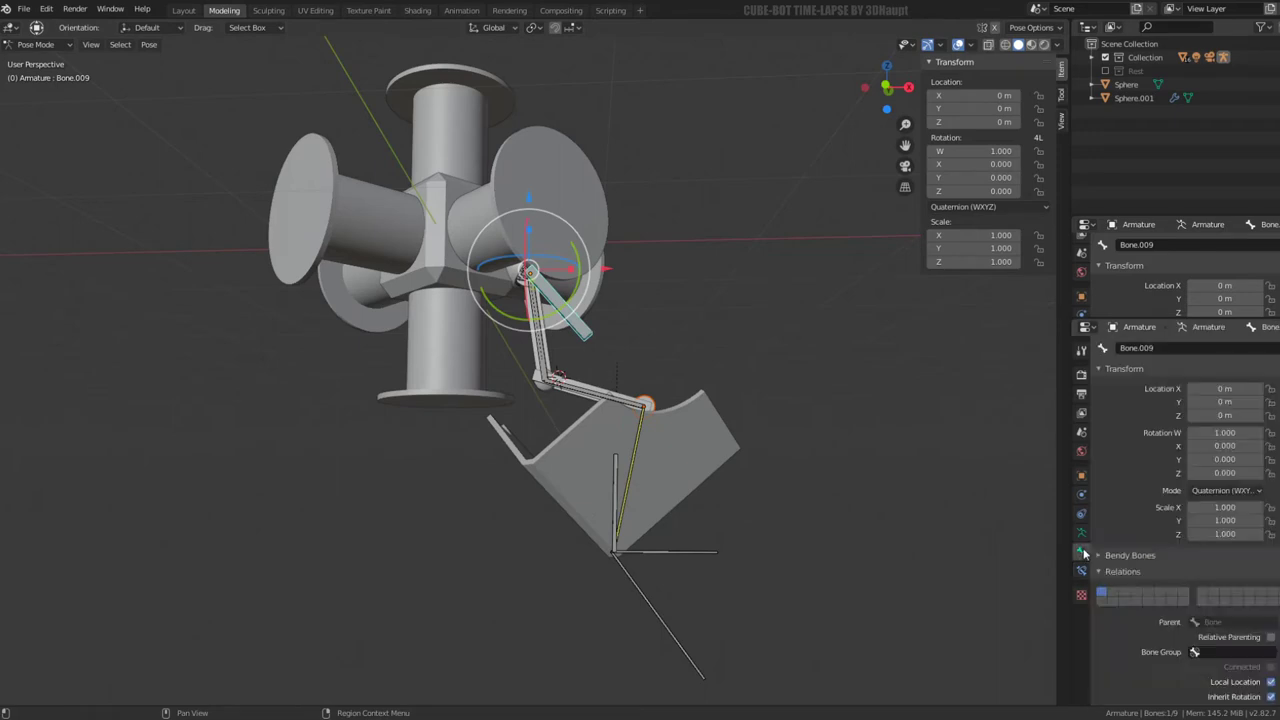
click(1081, 532)
click(1081, 570)
click(1145, 348)
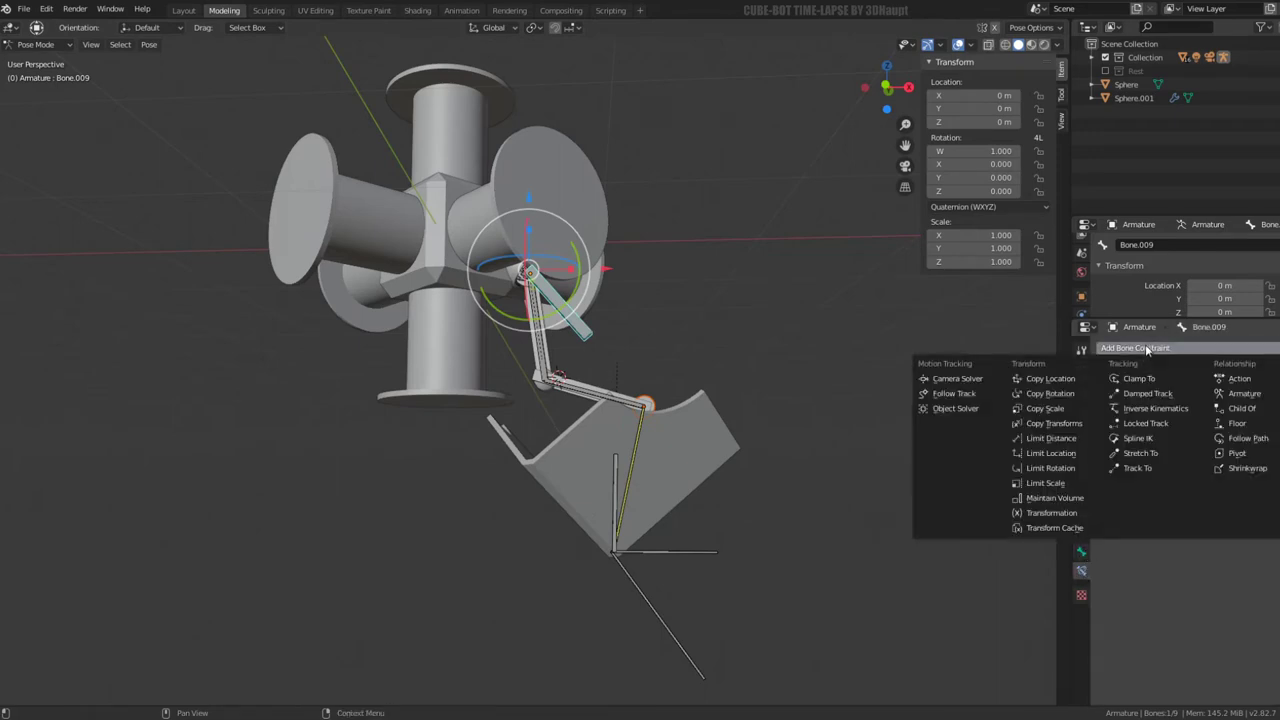
click(1159, 395)
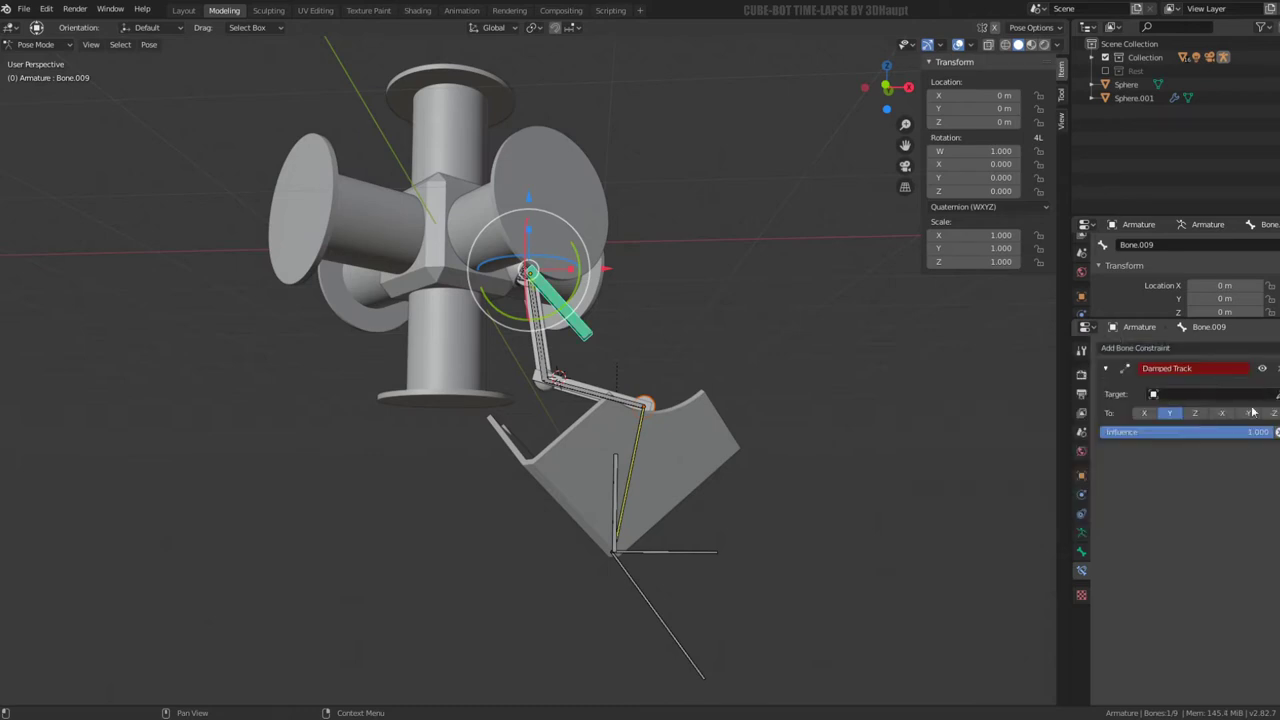
click(679, 625)
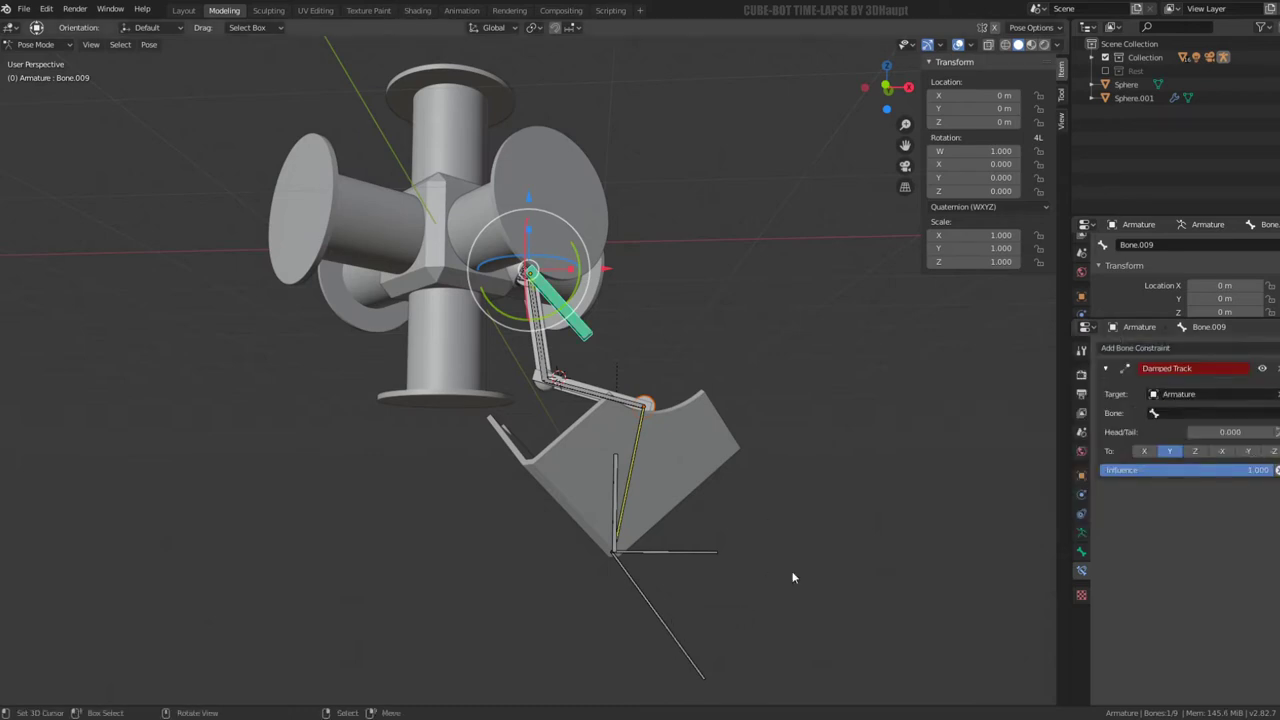
click(1210, 416)
mouse_move(815, 440)
middle_down()
mouse_move(682, 336)
mouse_move(534, 363)
mouse_move(730, 332)
middle_up()
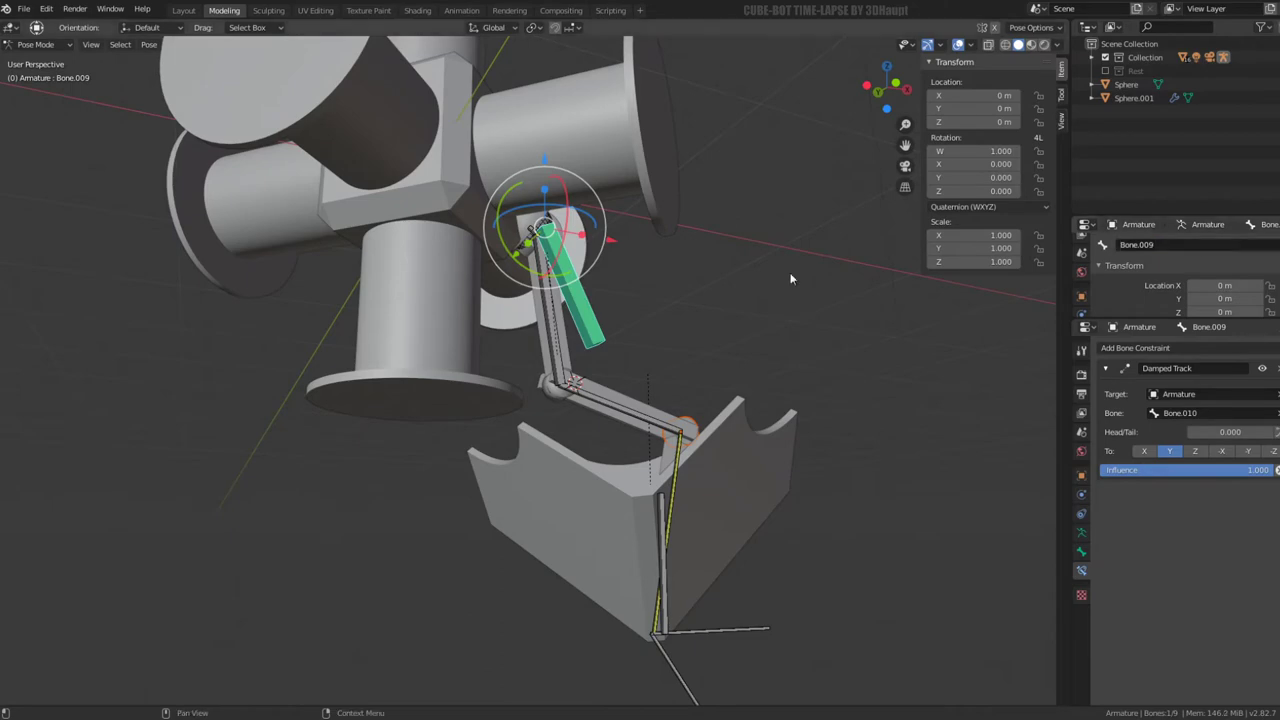
Give Bone.010 a Damped Track constraint targeting the Armature's Bone.009
click(662, 528)
mouse_move(662, 528)
middle_down()
mouse_move(523, 488)
mouse_move(600, 480)
middle_up()
click(1240, 348)
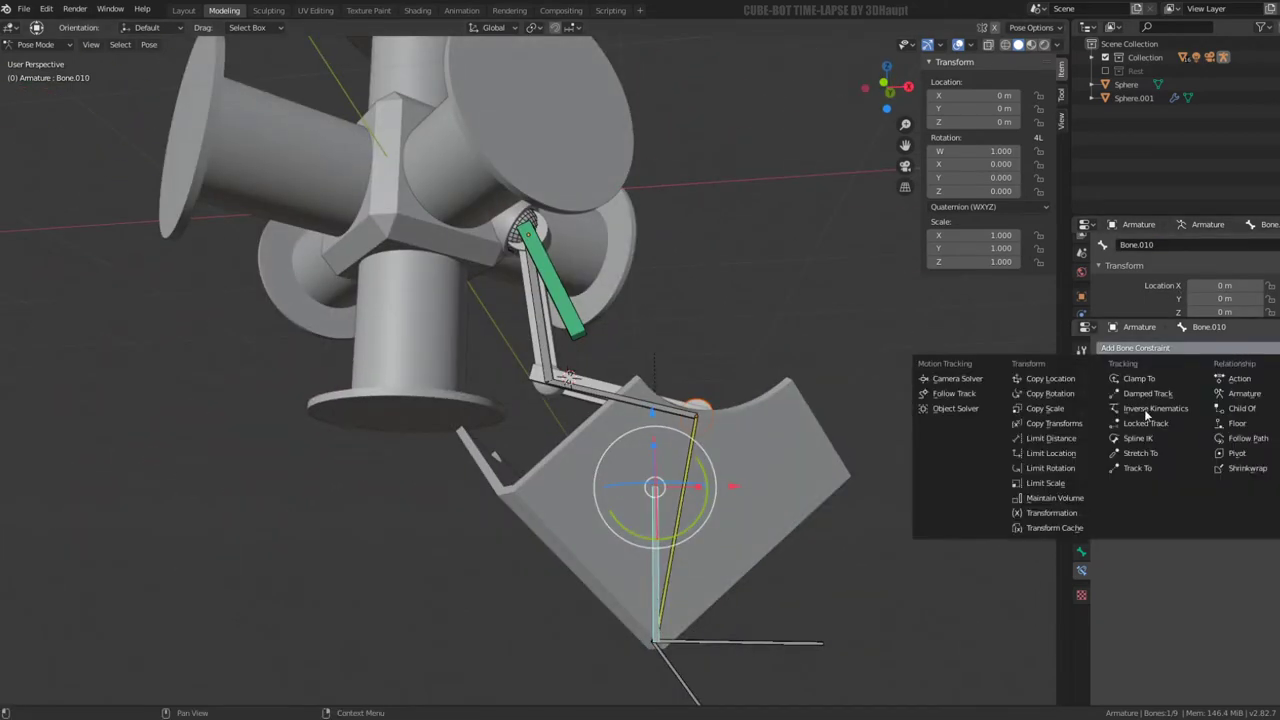
click(1166, 395)
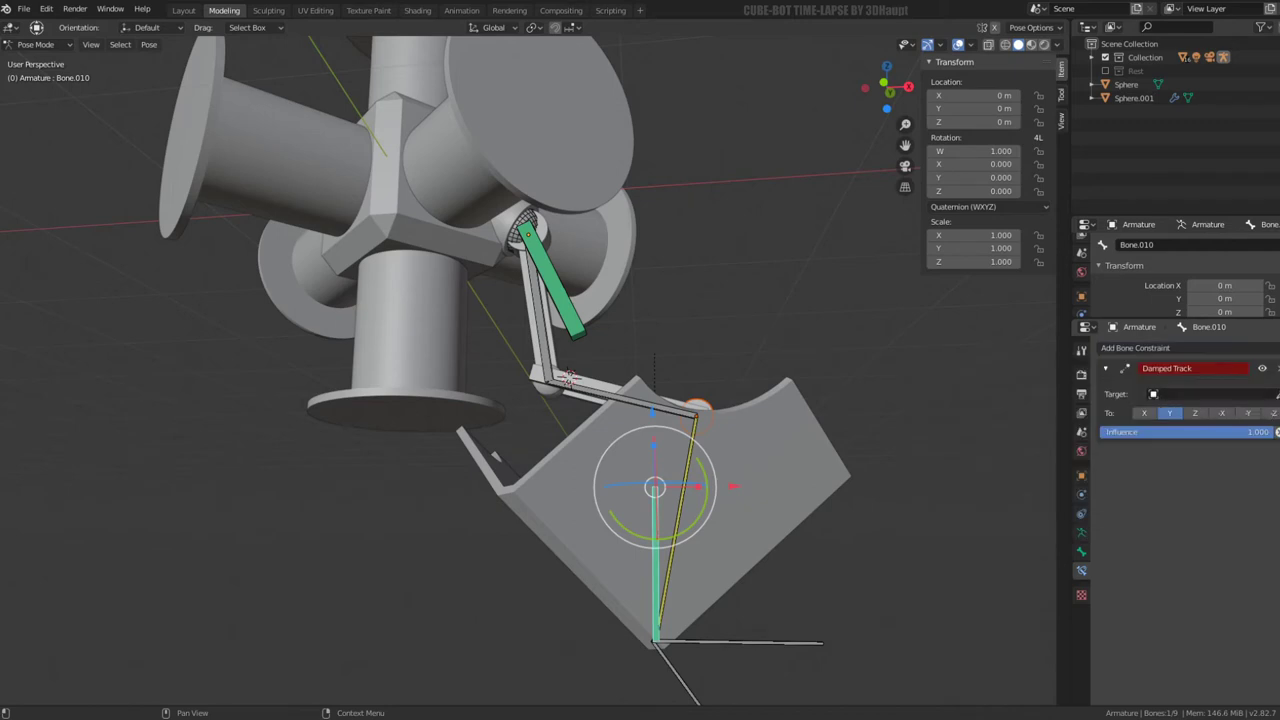
click(818, 632)
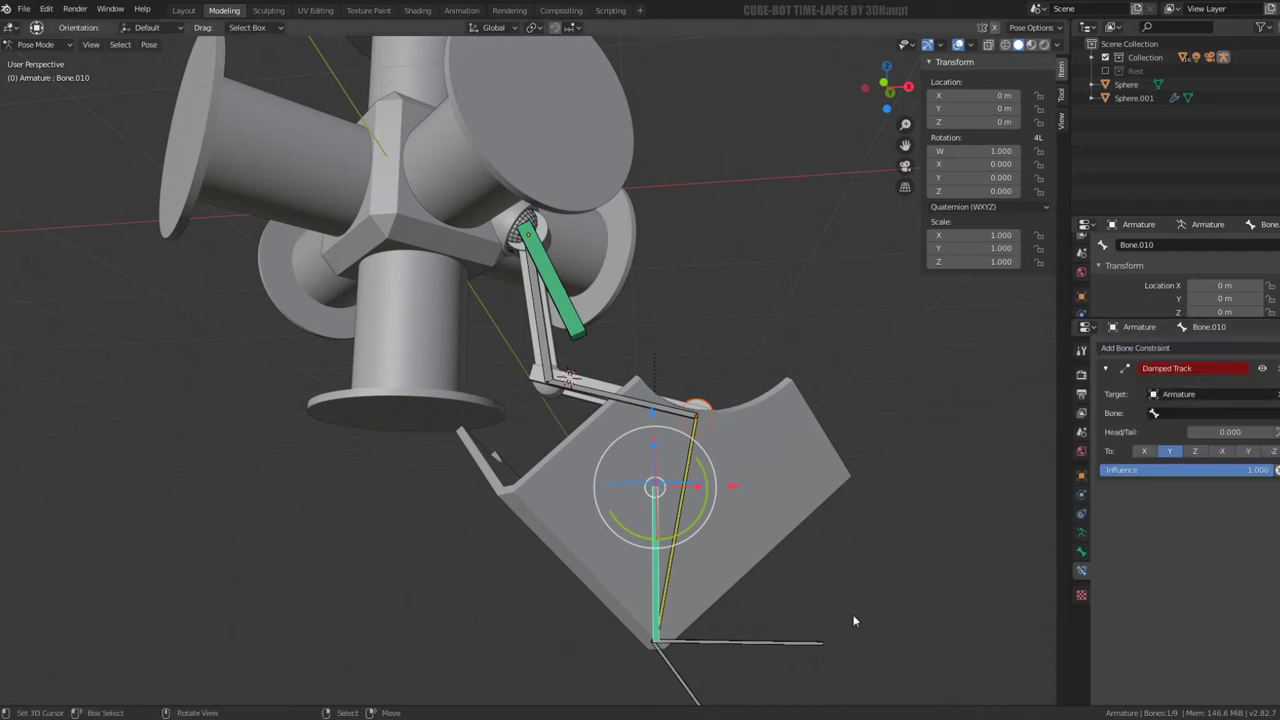
click(1199, 415)
Test-rotate a bone to check the piston, cancel it, and return to Edit Mode
middle_drag(785, 341, 797, 352)
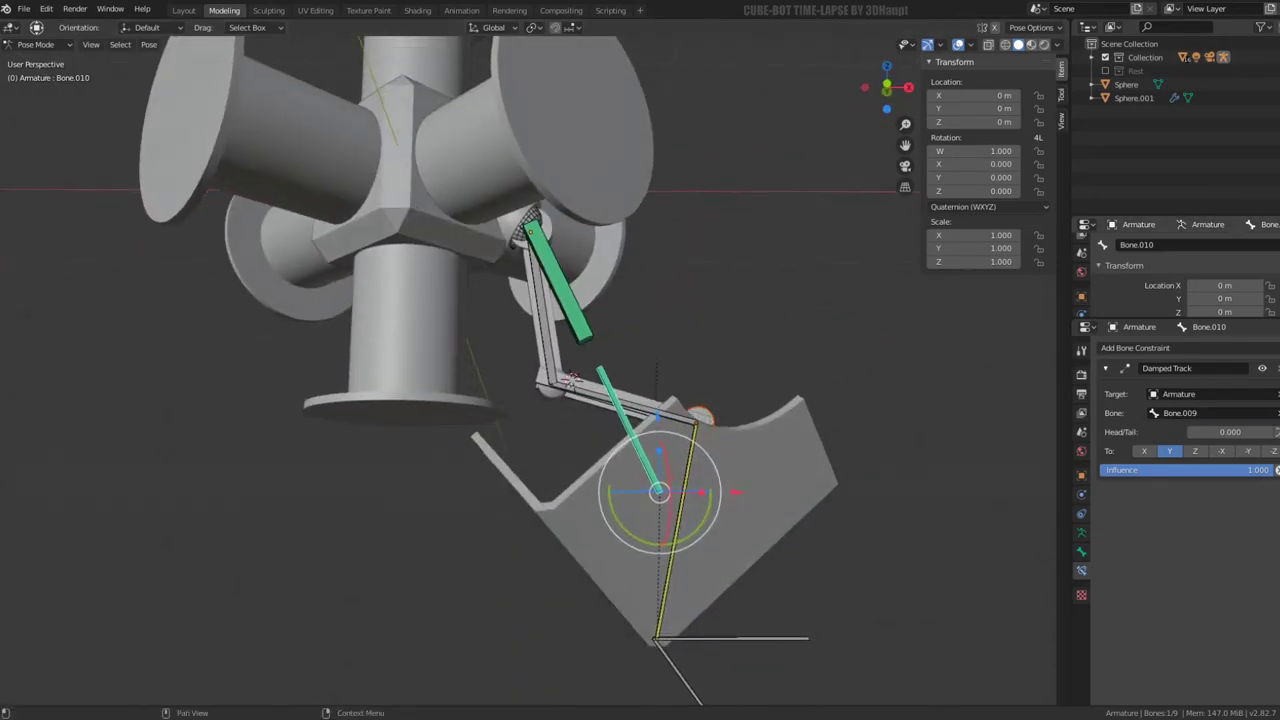
mouse_move(690, 282)
middle_down()
mouse_move(735, 294)
mouse_move(698, 319)
mouse_move(656, 396)
mouse_move(694, 328)
middle_up()
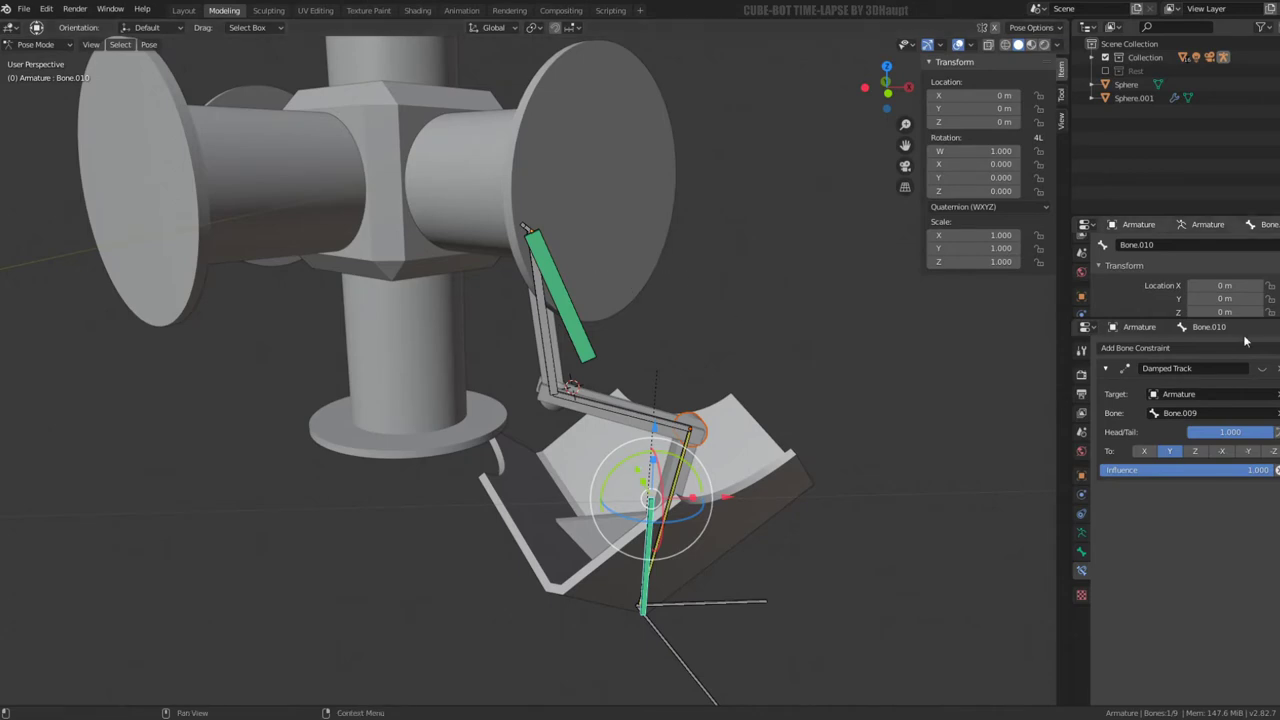
middle_drag(837, 528, 781, 469)
drag(693, 478, 724, 499)
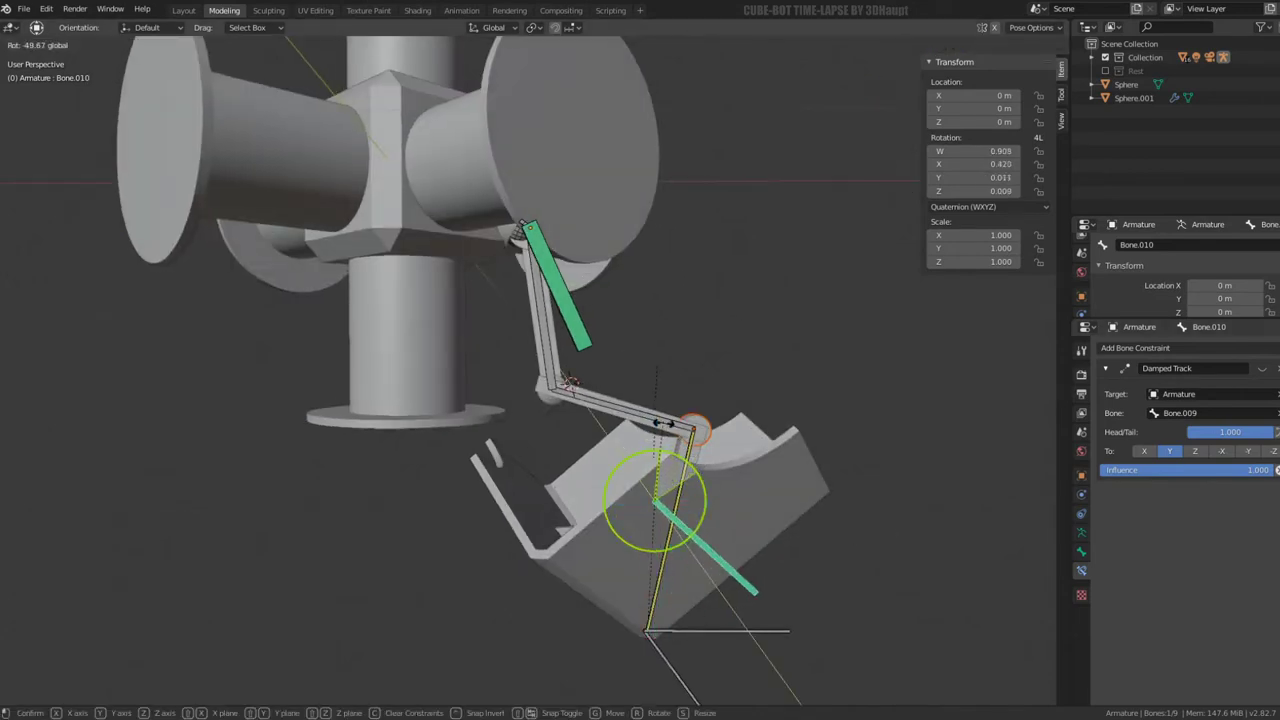
right_click(724, 499)
key(Tab)
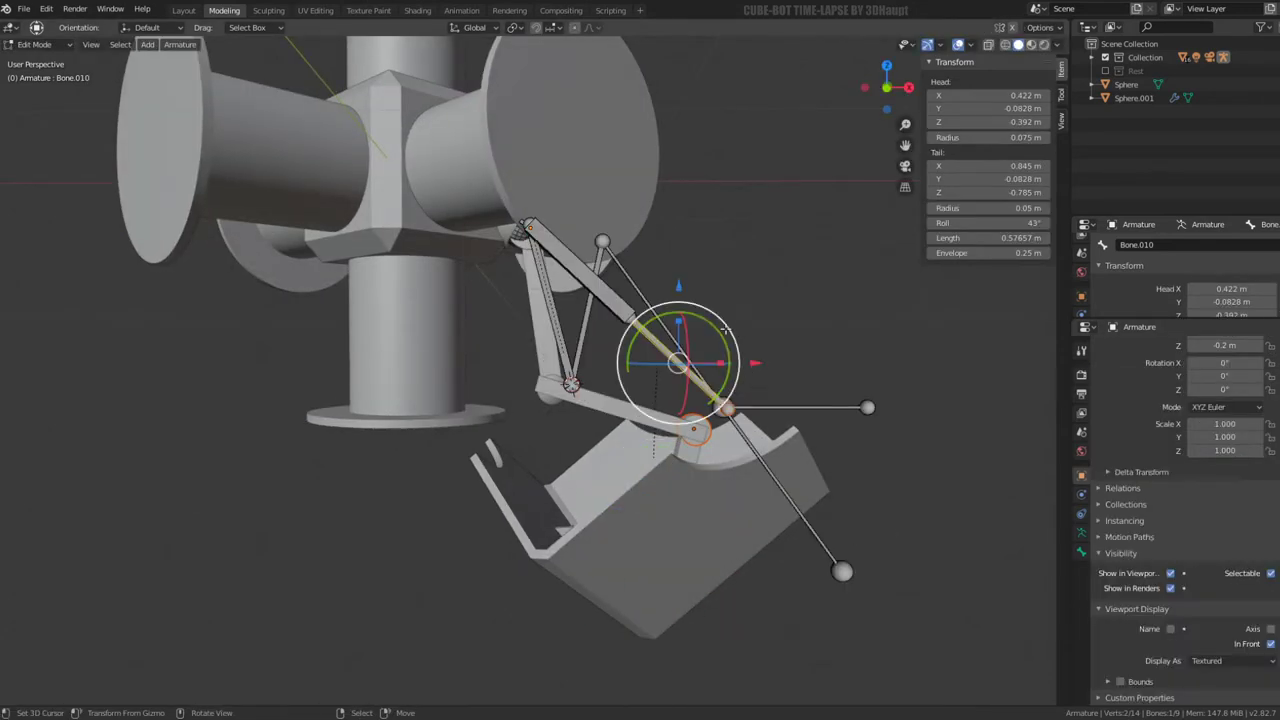
Rotate the lower piston bone Bone.010 by 180° to flip it end for end
mouse_move(770, 312)
middle_down()
mouse_move(652, 309)
mouse_move(670, 330)
middle_up()
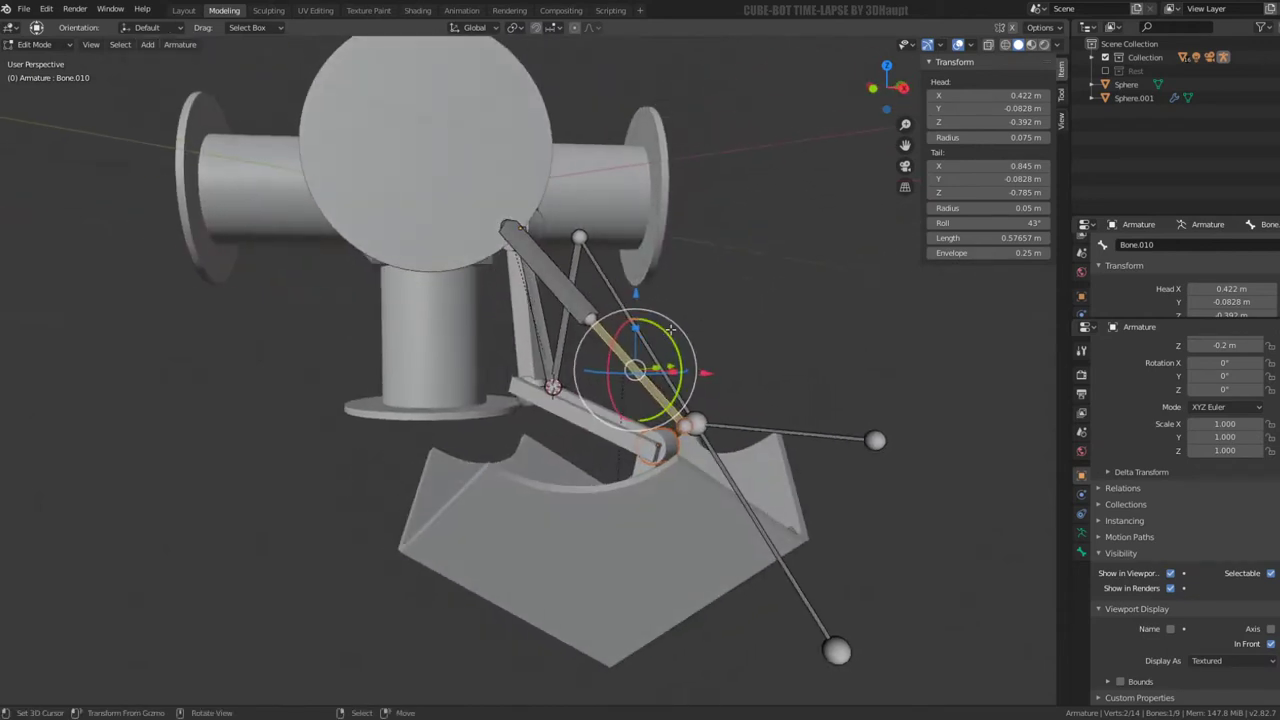
drag(667, 333, 667, 336)
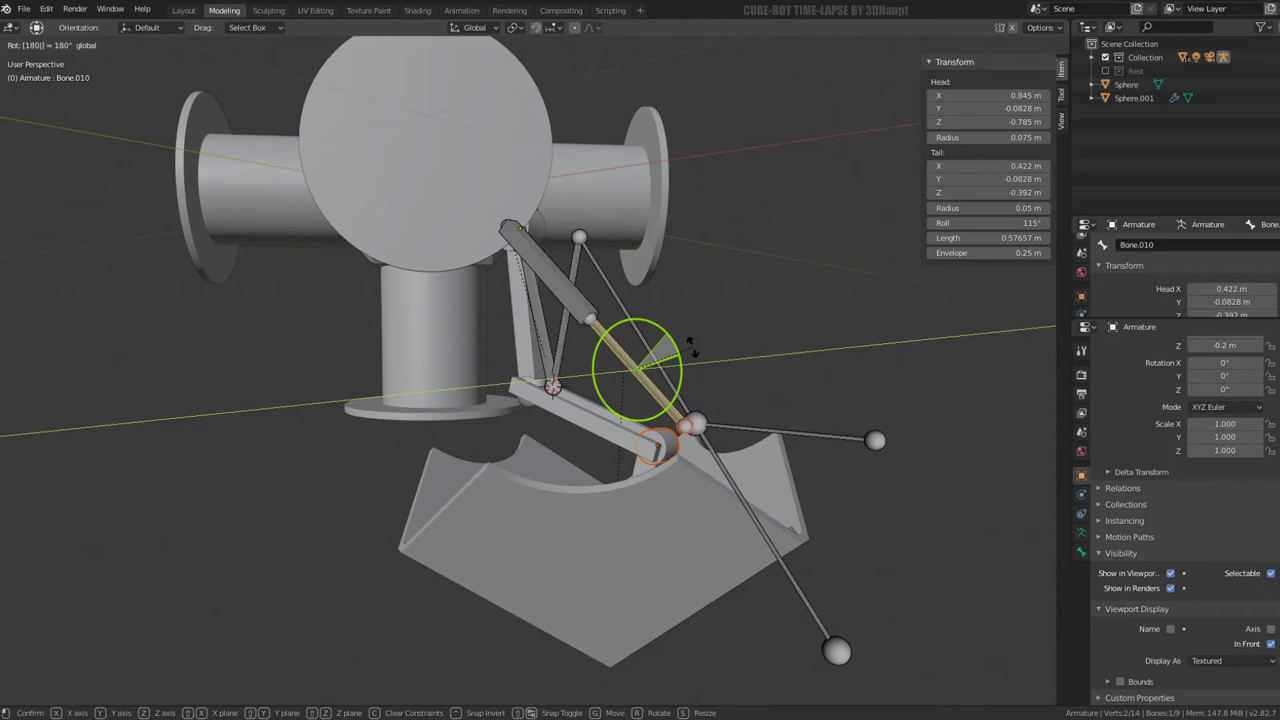
middle_drag(660, 330, 700, 345)
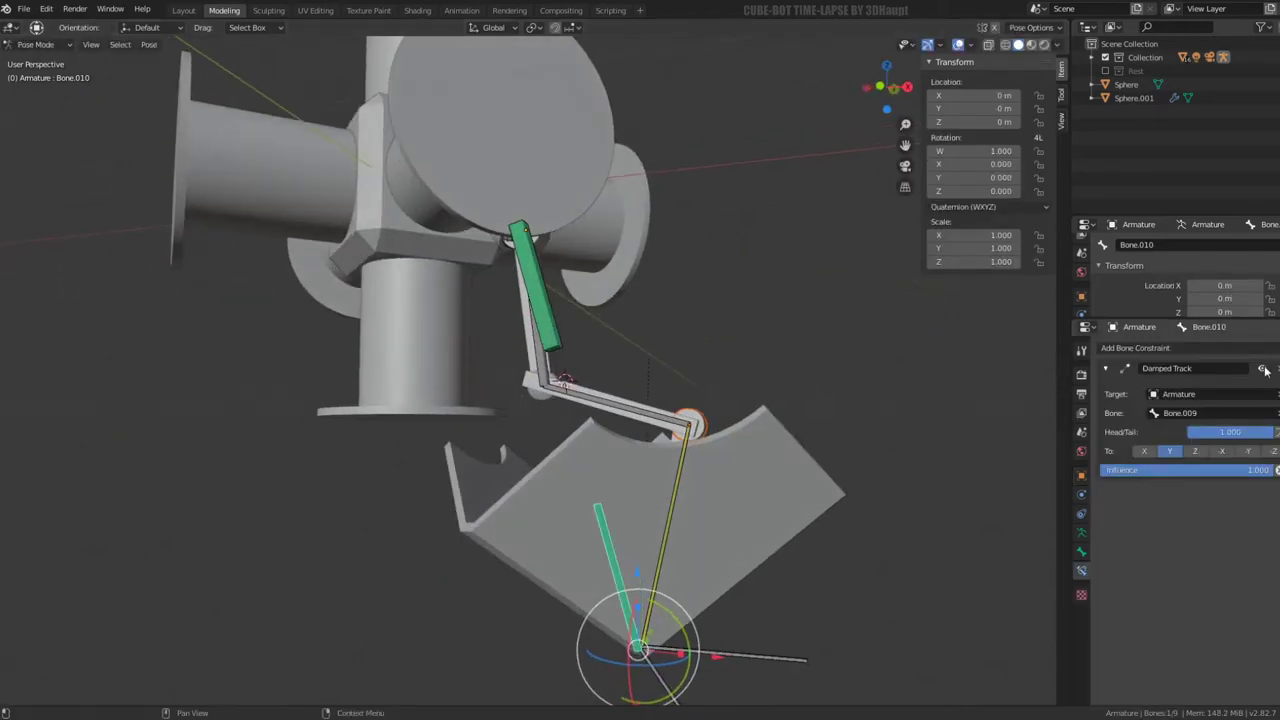
Test-move foot control Bone.004, reset its location to rest, and select the lower piston bone
mouse_move(710, 467)
middle_down()
mouse_move(789, 458)
mouse_move(755, 628)
mouse_move(757, 457)
middle_up()
click(757, 457)
key(g)
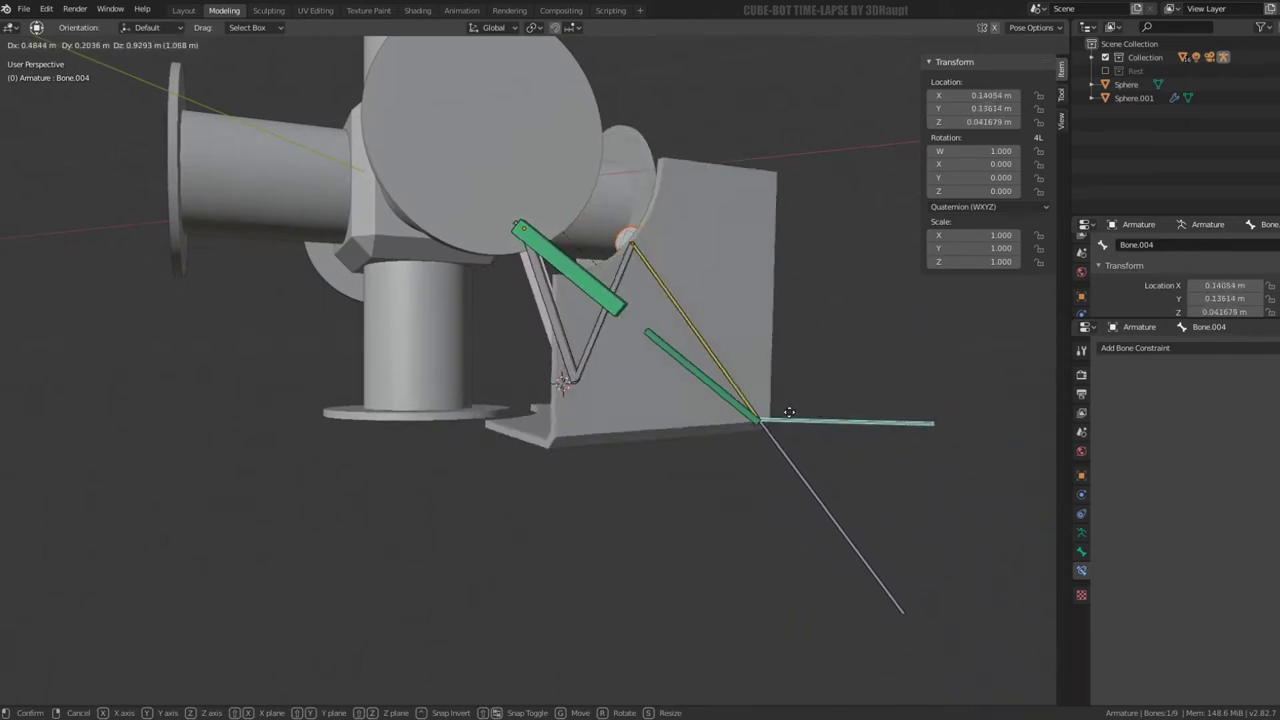
click(866, 429)
mouse_move(866, 429)
middle_down()
mouse_move(606, 313)
mouse_move(677, 309)
mouse_move(641, 317)
mouse_move(528, 291)
mouse_move(601, 287)
middle_up()
key(alt+g)
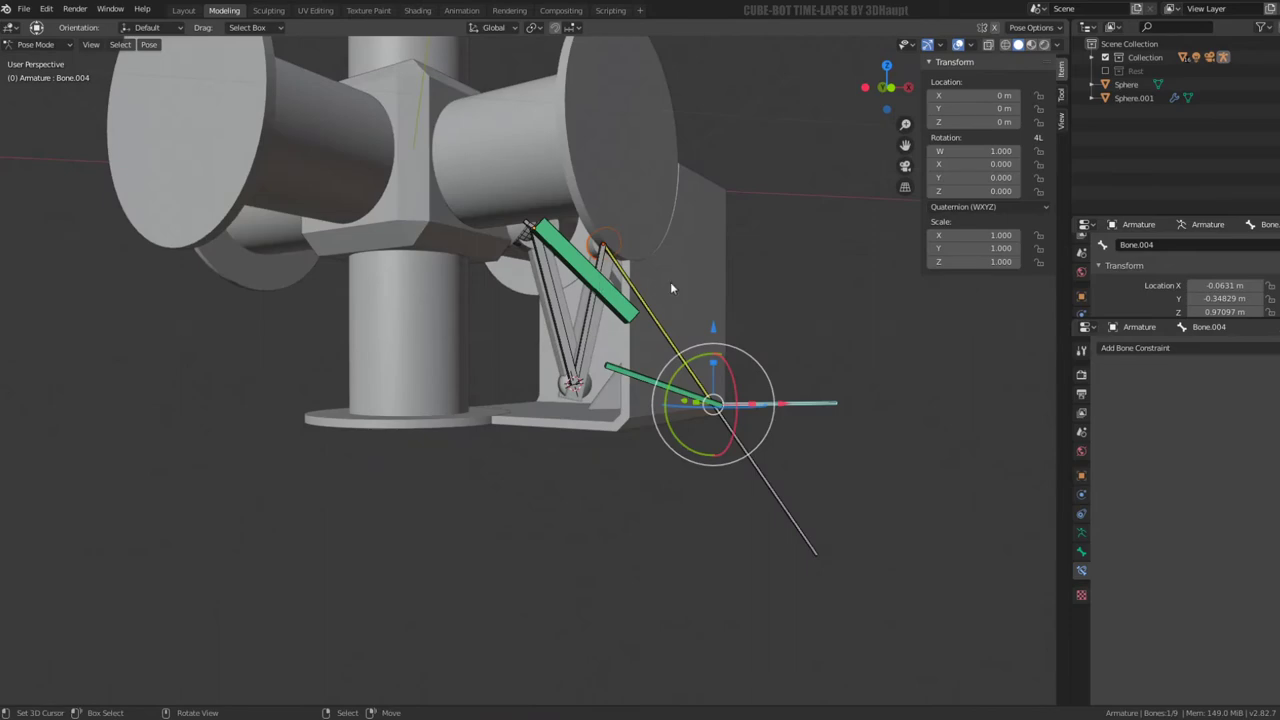
key(alt+g)
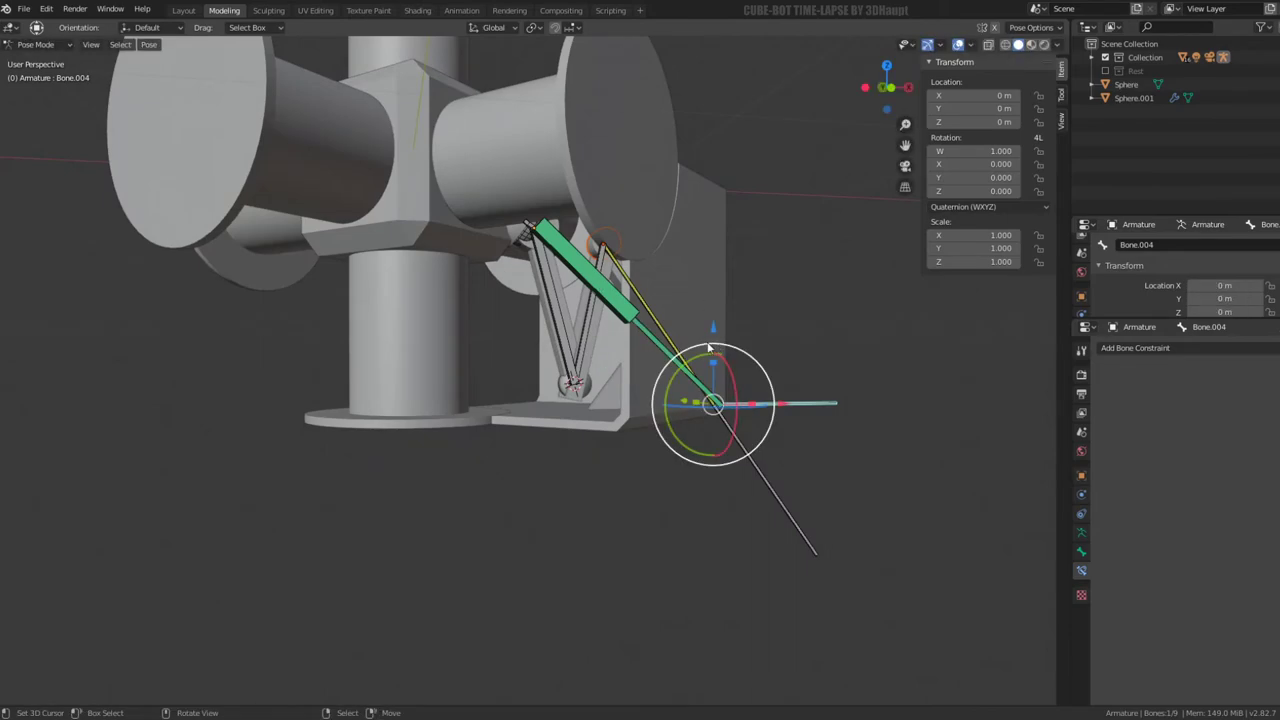
scroll(709, 347, up, 4)
click(651, 374)
In Edit Mode, parent the upper piston bone Bone.009 to Bone
click(553, 221)
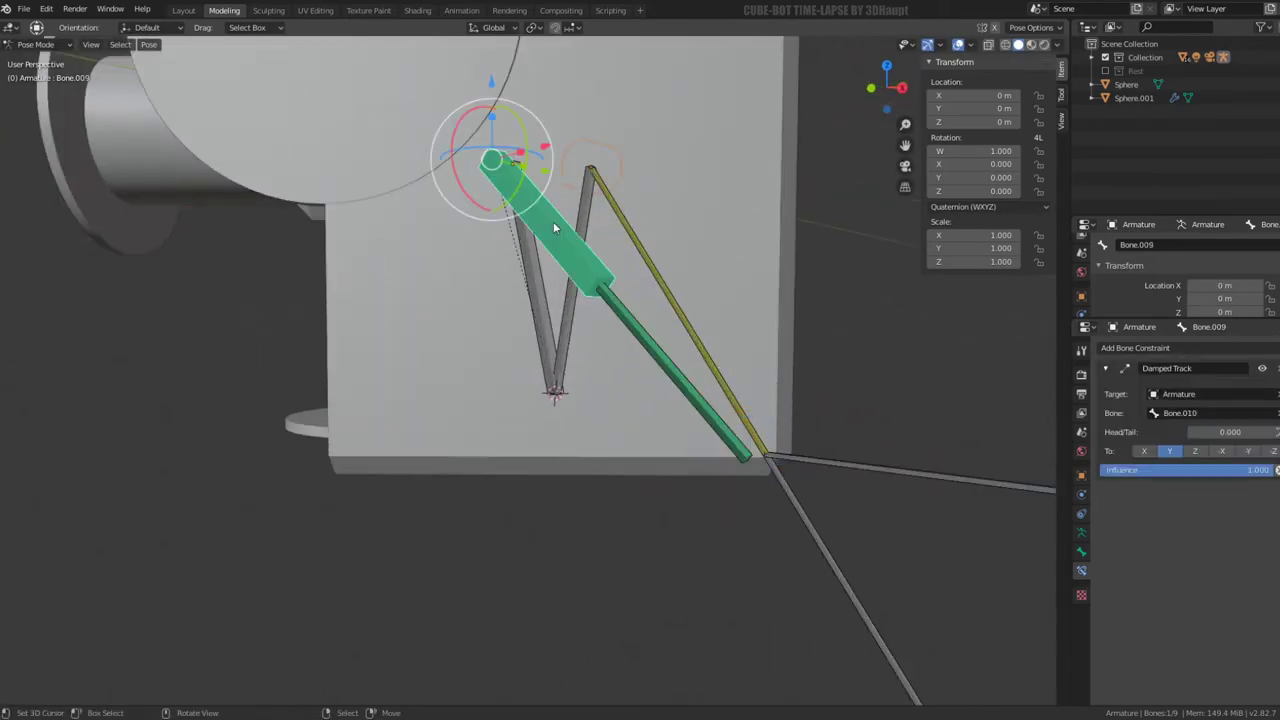
mouse_move(553, 221)
middle_down()
mouse_move(656, 217)
mouse_move(581, 230)
mouse_move(528, 270)
mouse_move(520, 308)
mouse_move(495, 238)
middle_up()
key(Tab)
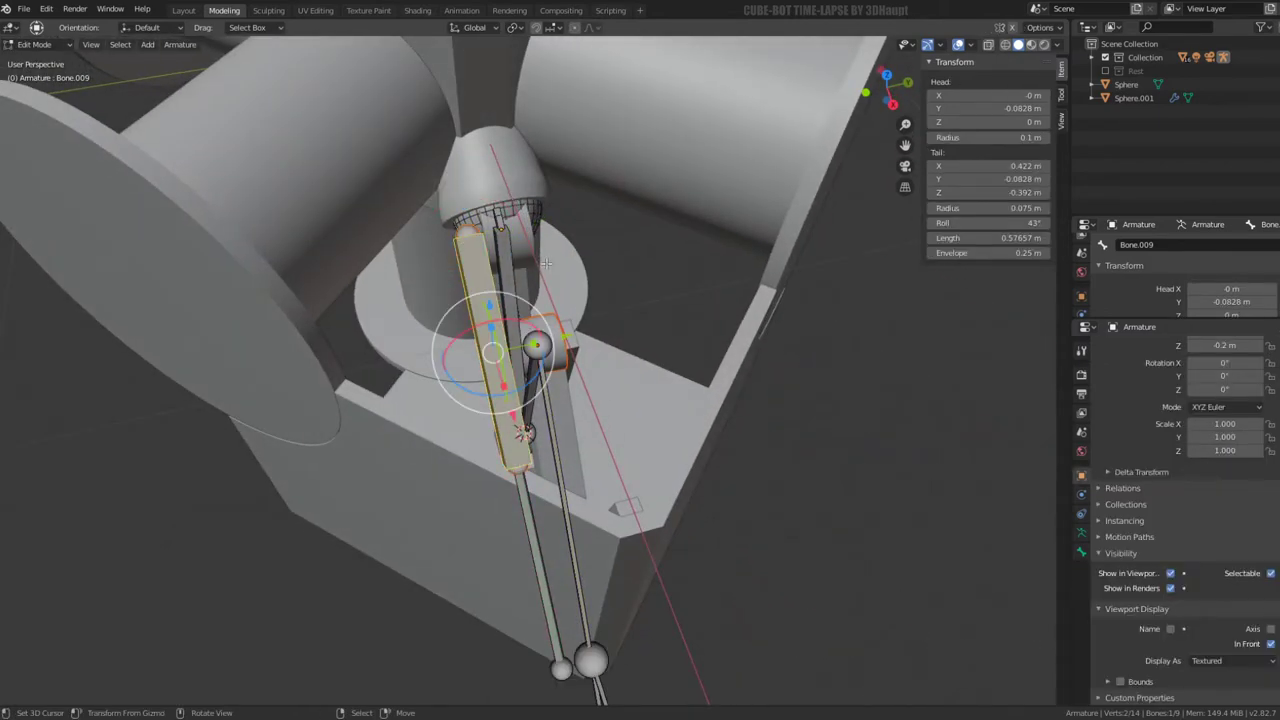
key(g)
key(Escape)
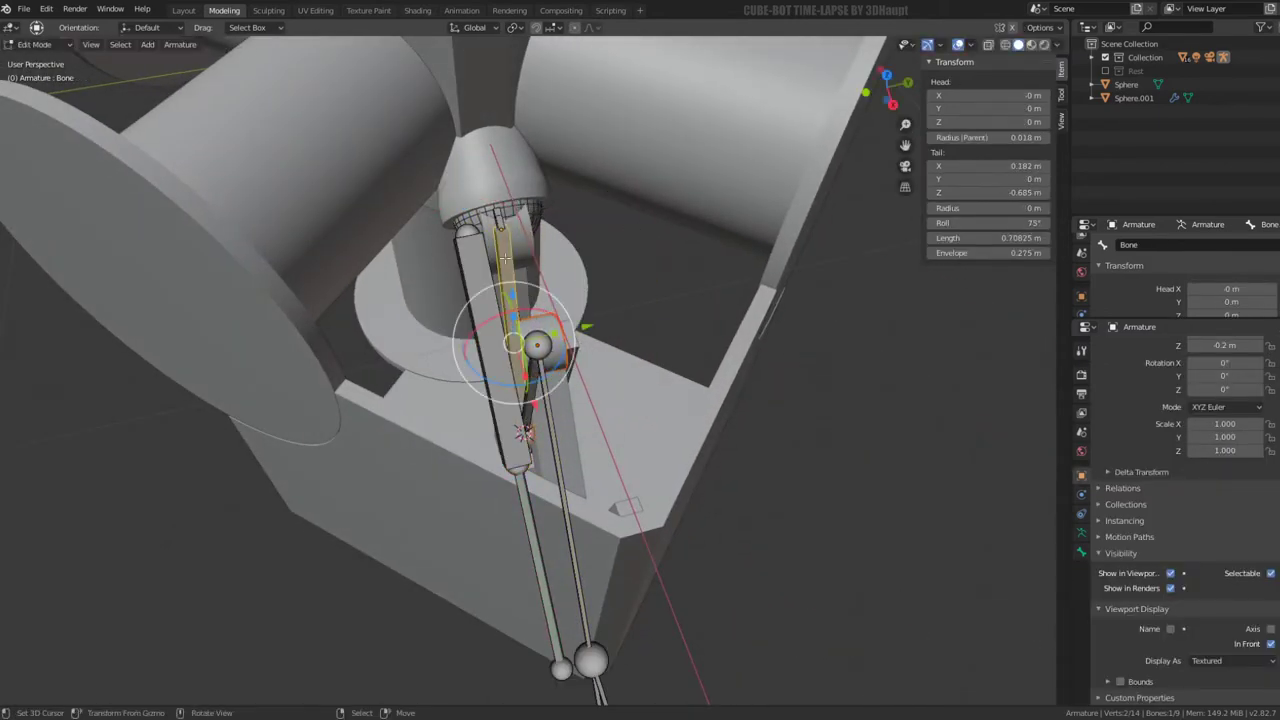
shift+click(520, 266)
key(ctrl+p)
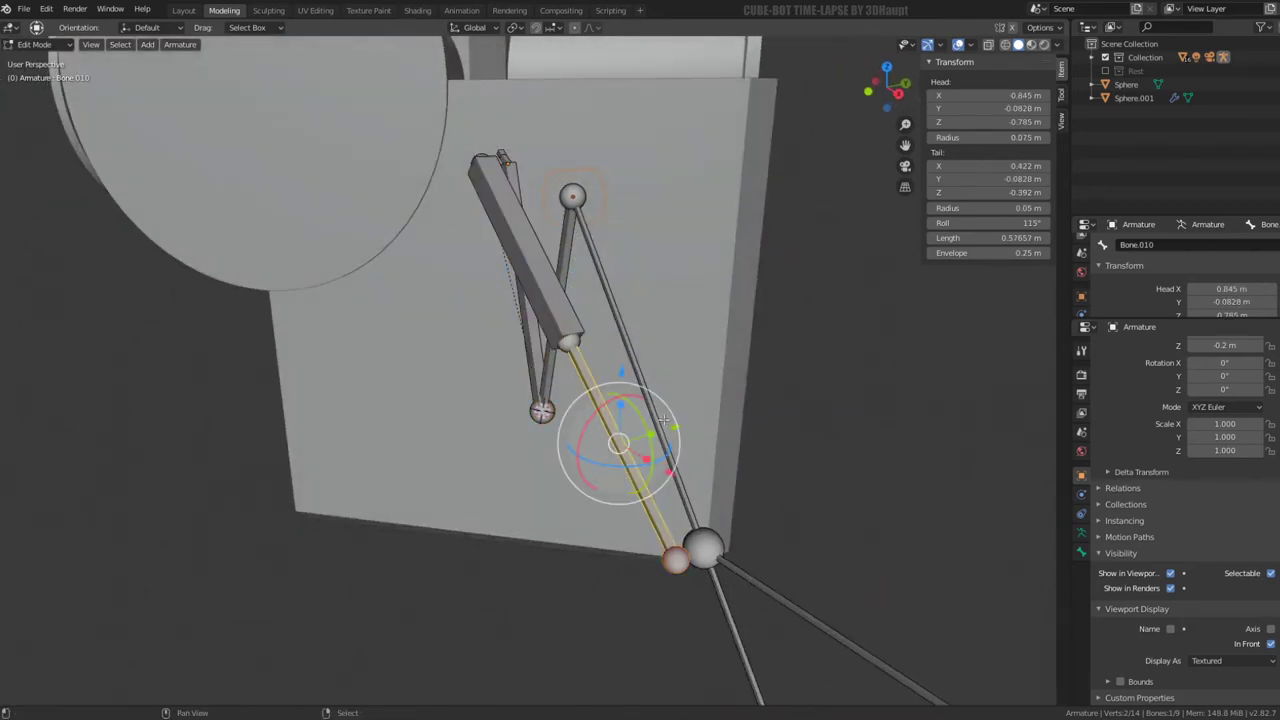
Parent the lower piston bone Bone.010 to Bone.002 and recalculate its roll
shift+click(663, 418)
key(ctrl+p)
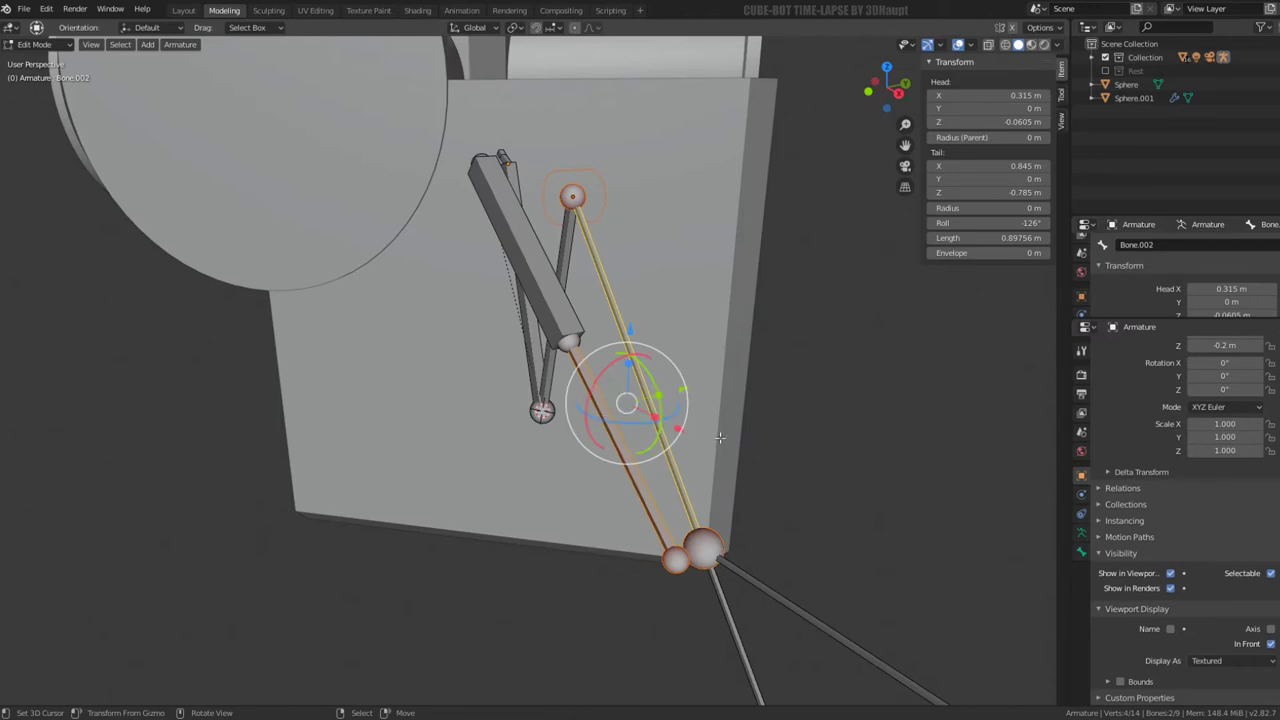
click(536, 296)
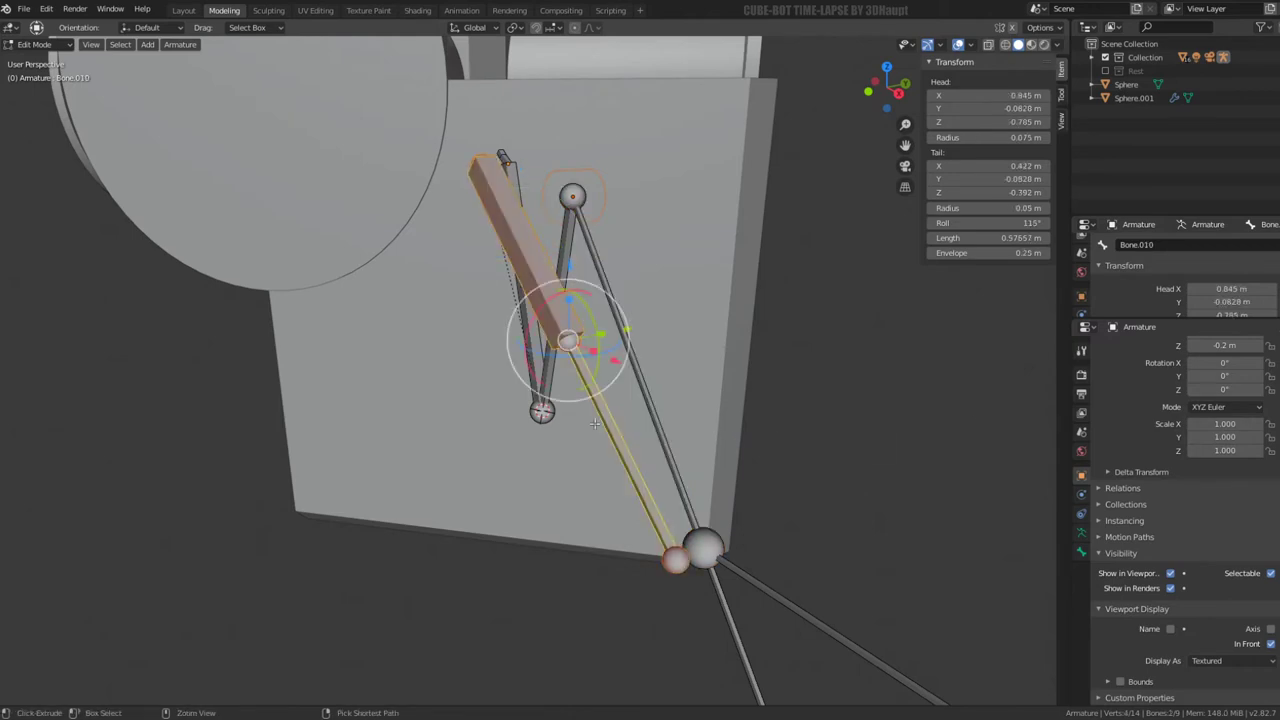
key(shift+n)
click(594, 422)
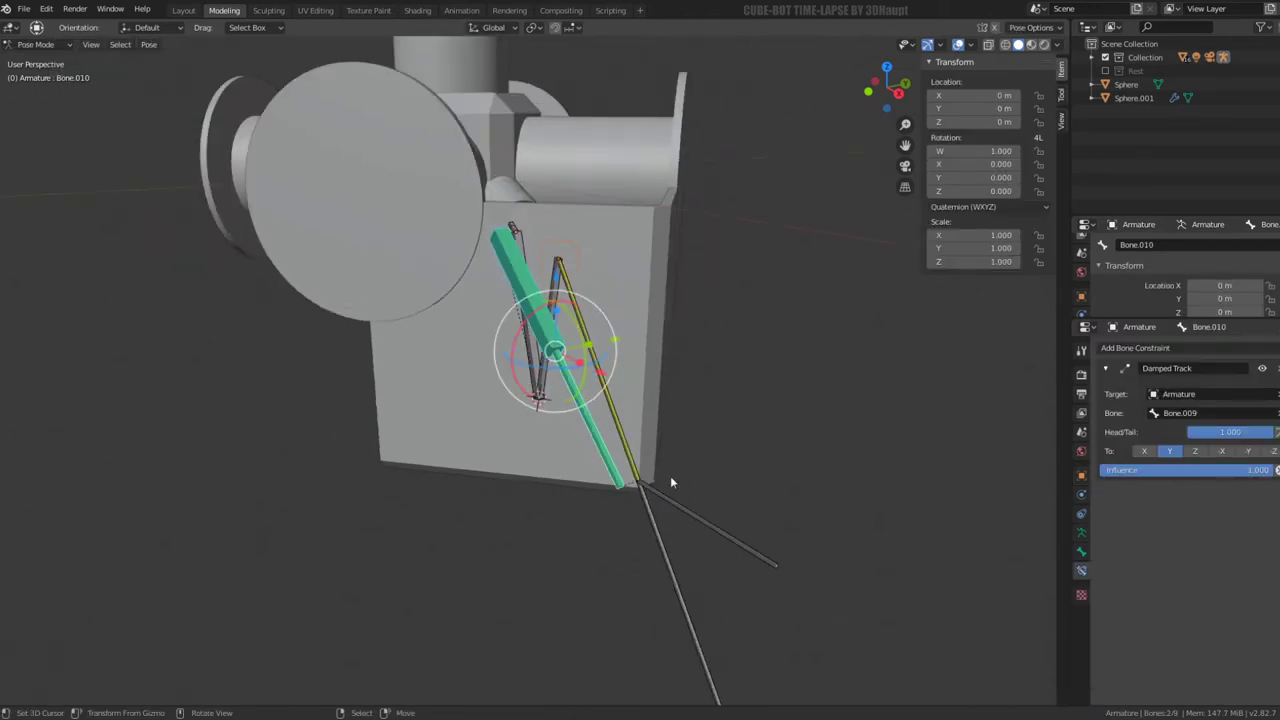
Test-move the foot control bone to check the piston, then cancel the move
click(700, 522)
key(g)
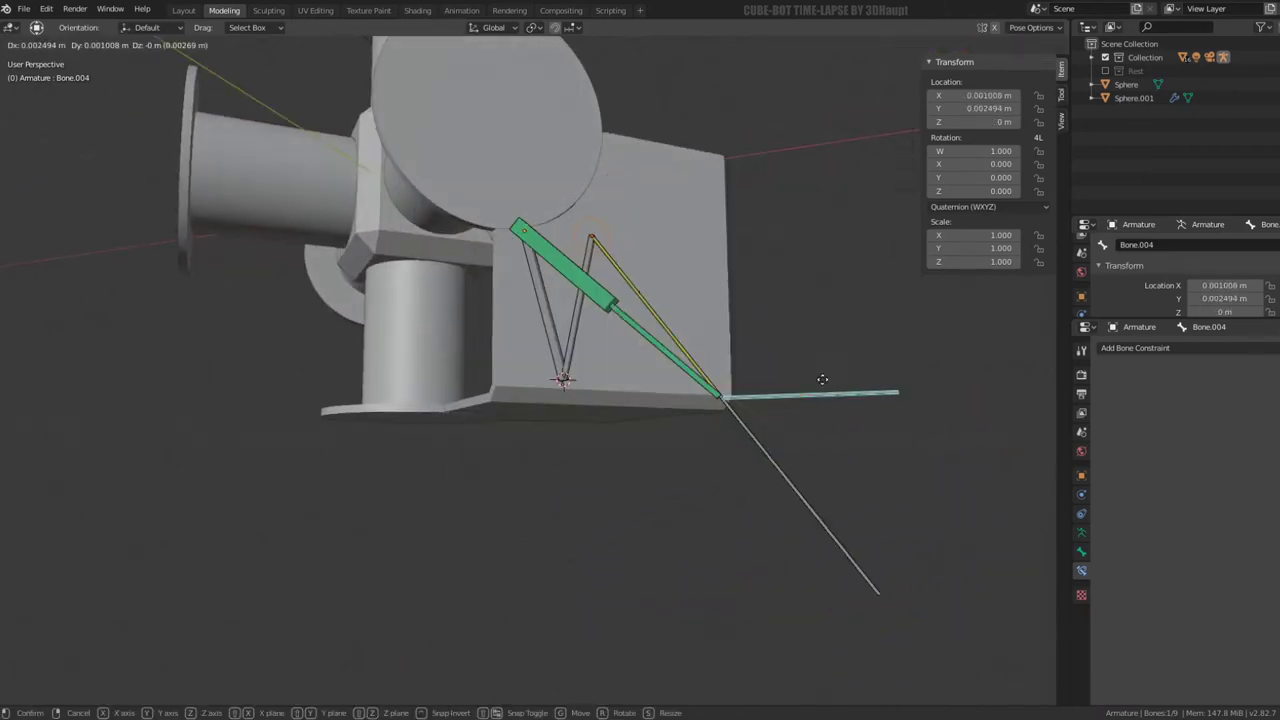
key(Escape)
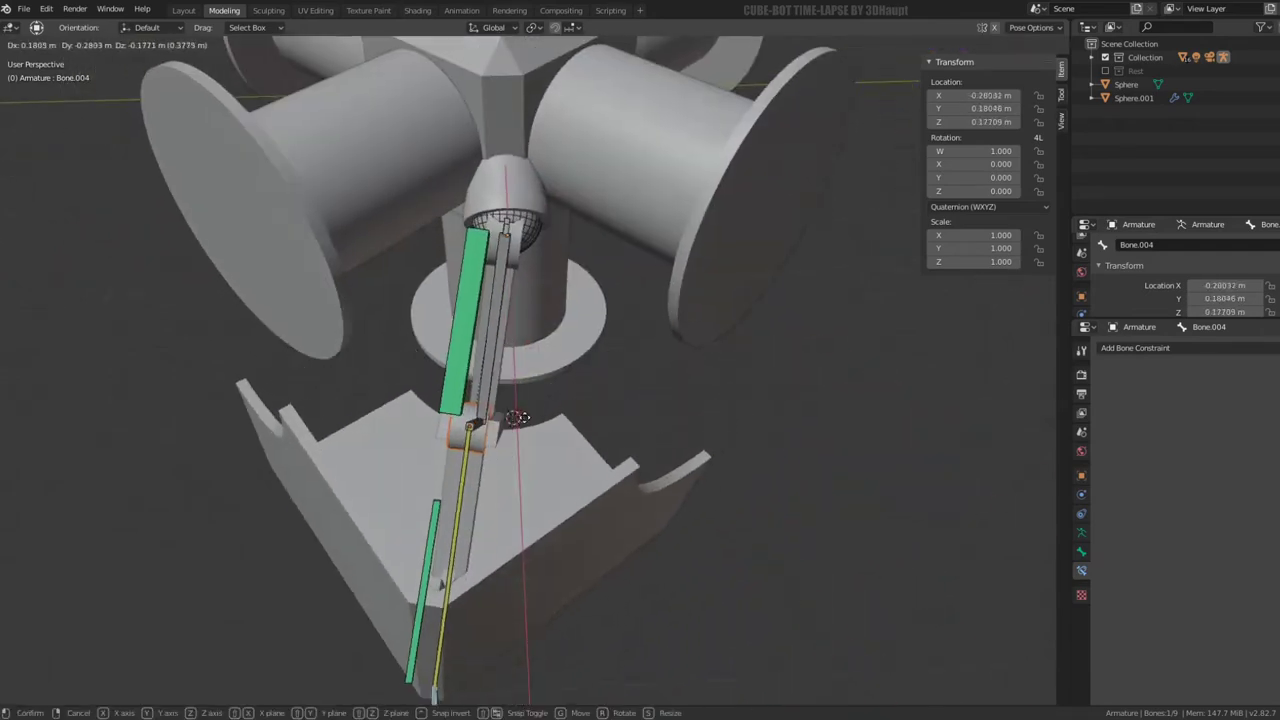
middle_drag(640, 313, 660, 305)
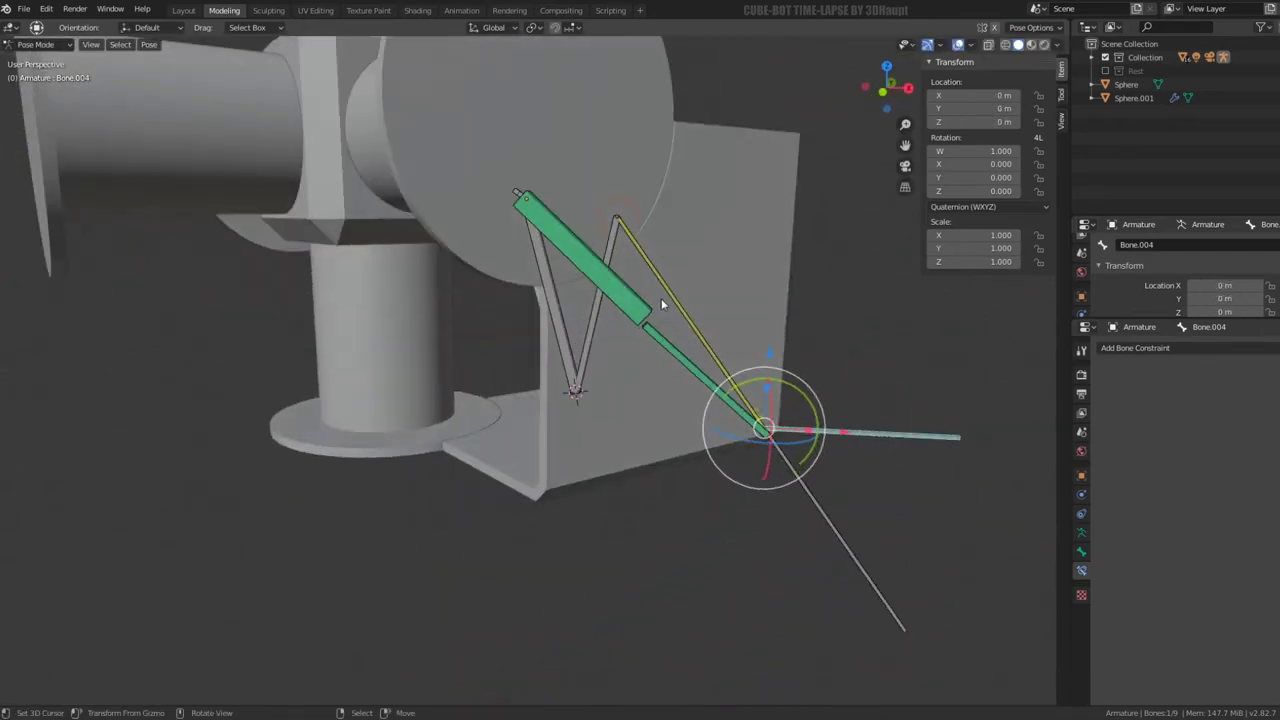
mouse_move(872, 438)
middle_down()
mouse_move(682, 413)
mouse_move(676, 428)
middle_up()
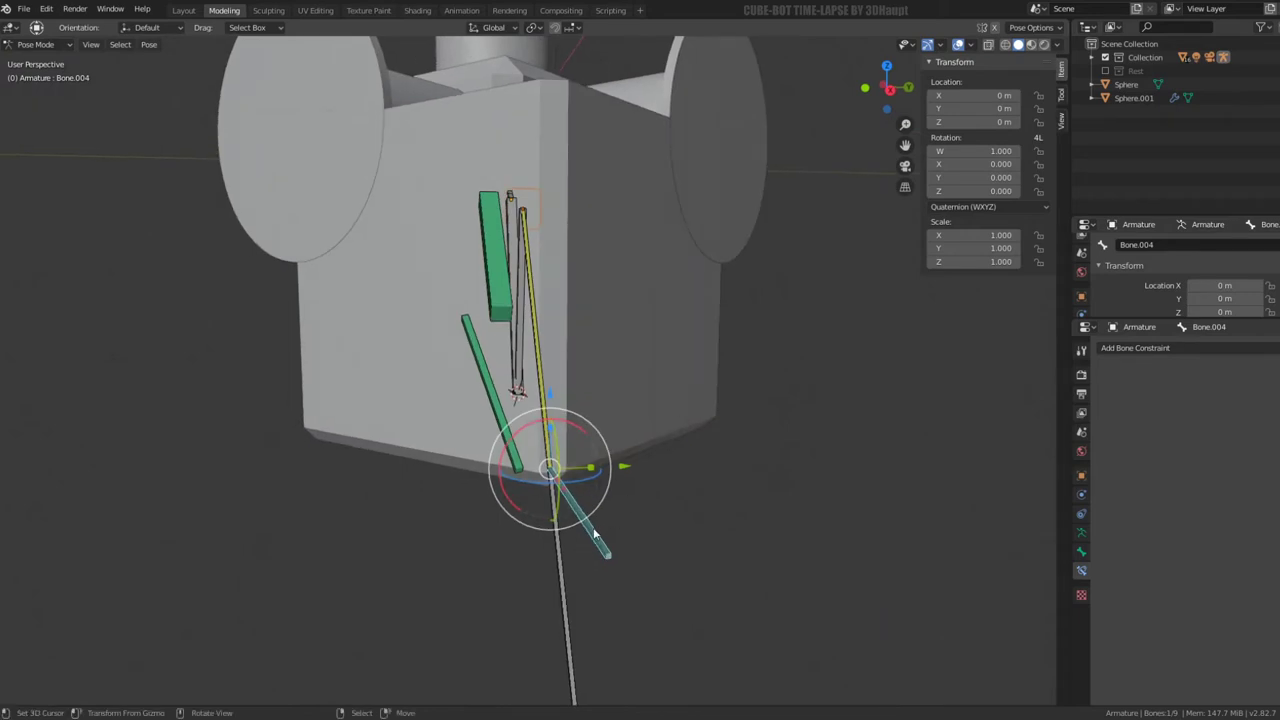
Put the 3D cursor at the lower piston bone's head and add a new bone
click(595, 535)
key(Tab)
key(shift+s)
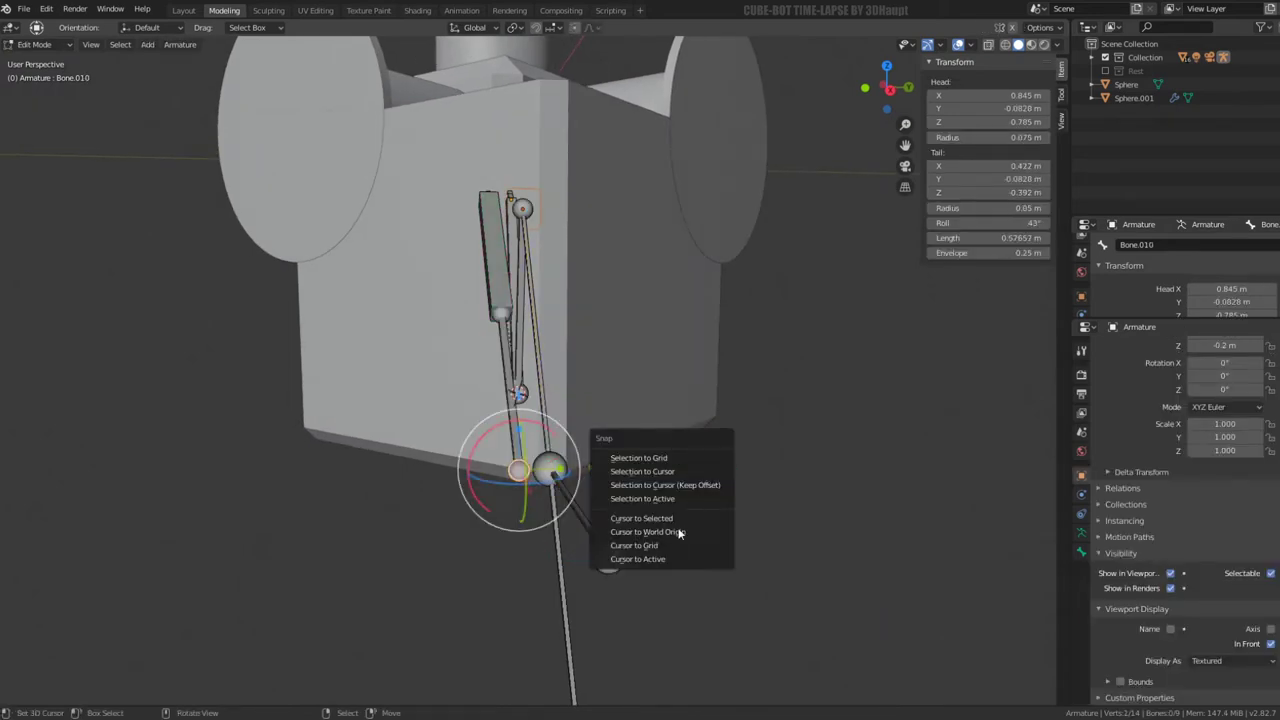
click(679, 533)
middle_drag(593, 463, 797, 426)
key(shift+a)
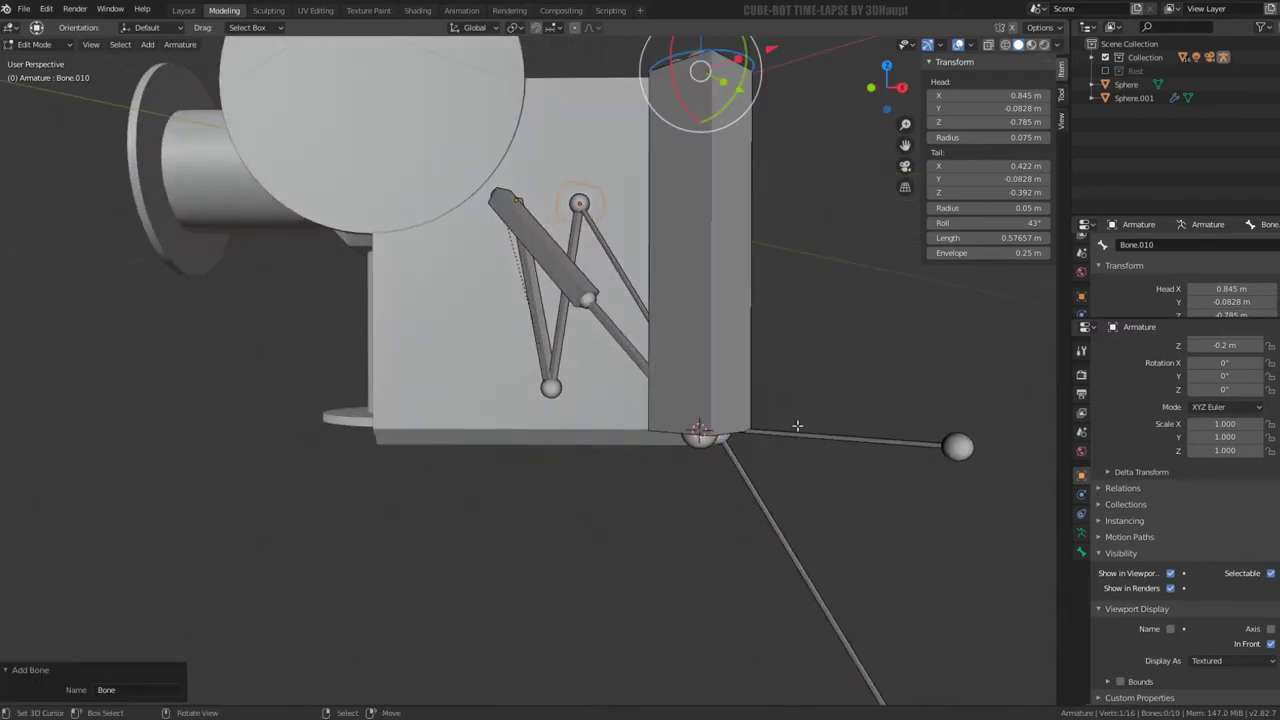
key(shift+s)
click(870, 411)
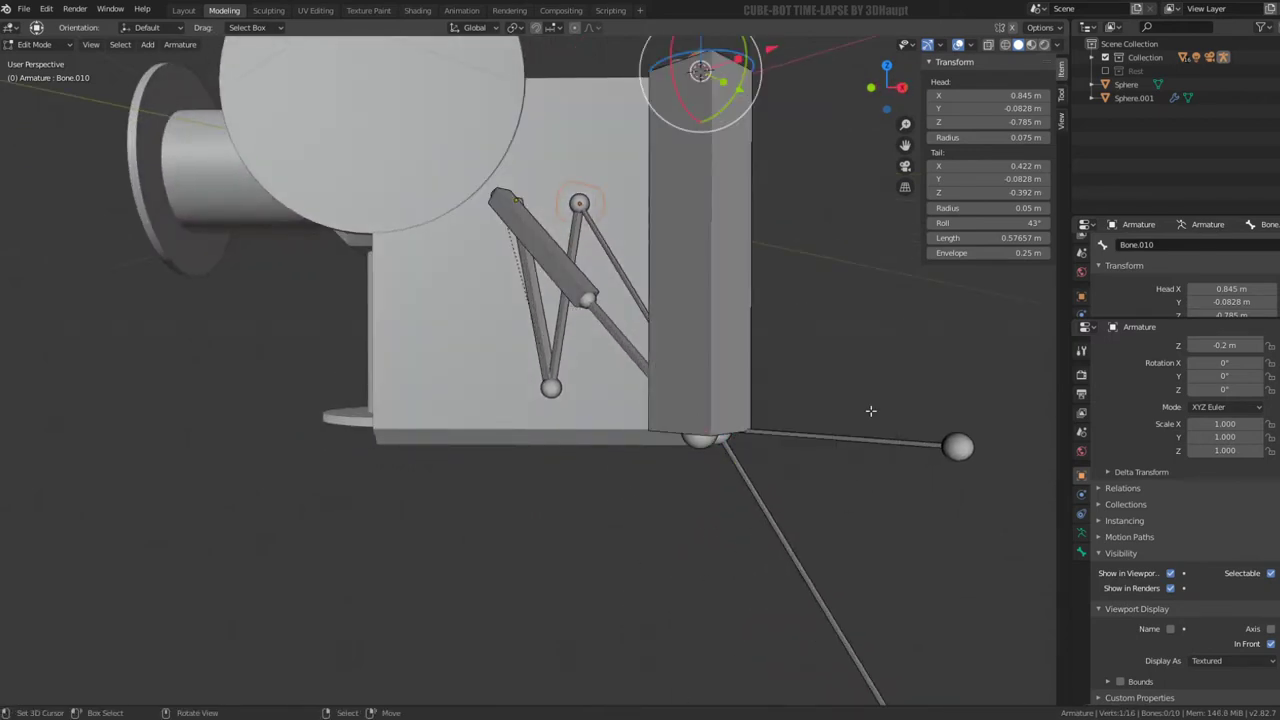
Snap the new upright bone onto the 3D cursor at the foot joint
key(shift+s)
click(829, 451)
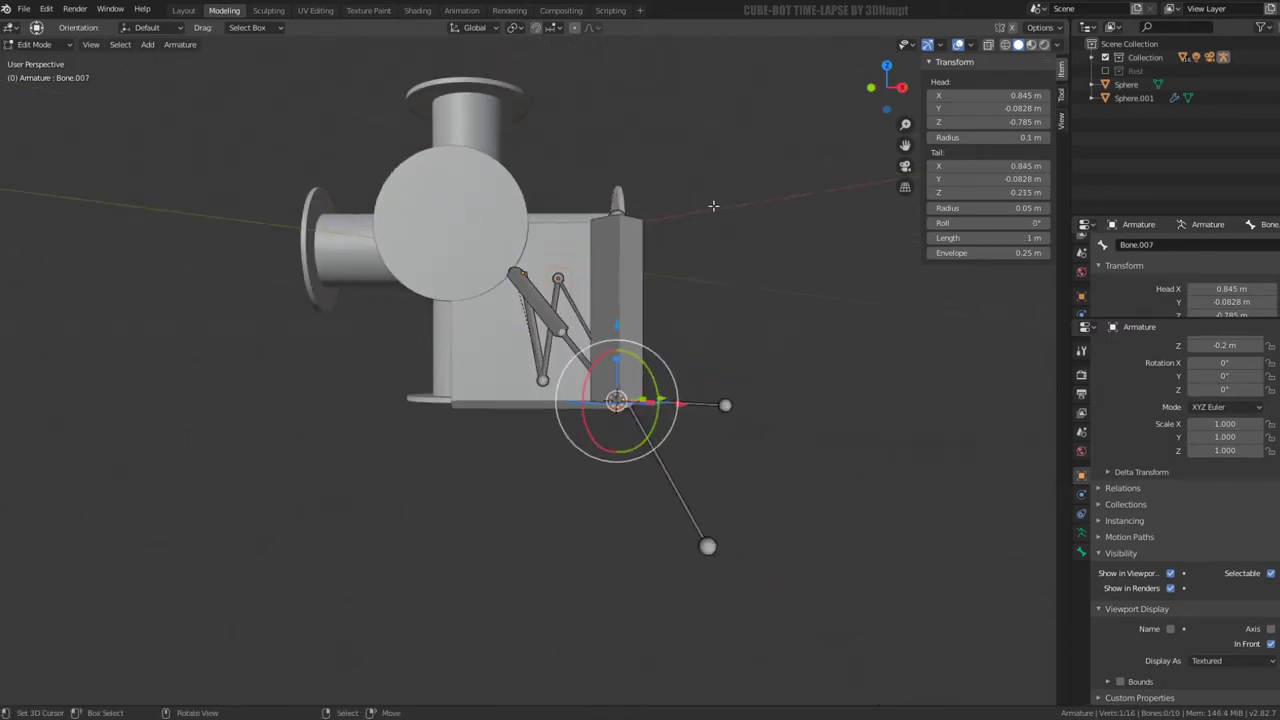
click(626, 210)
key(shift+s)
click(782, 293)
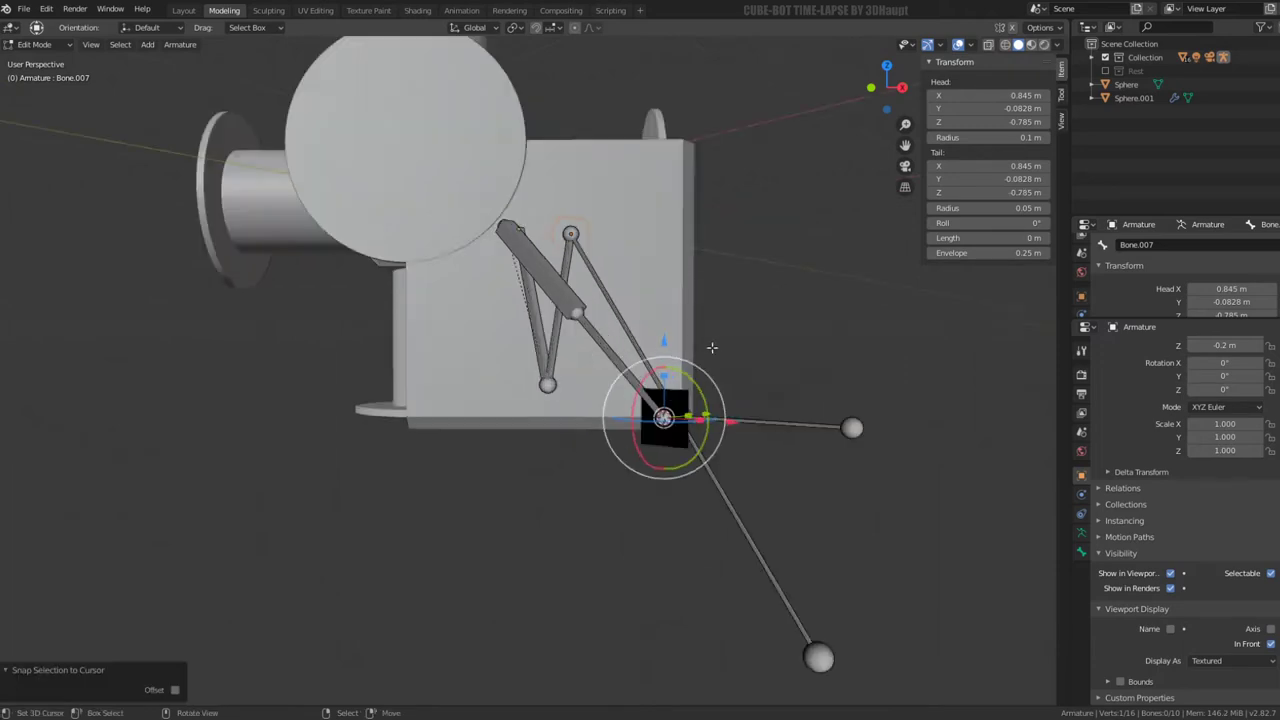
Raise the new bone's tail 0.164 m along Z and make it thinner
scroll(700, 350, up, 5)
key(g)
key(z)
click(833, 369)
key(ctrl+alt+s)
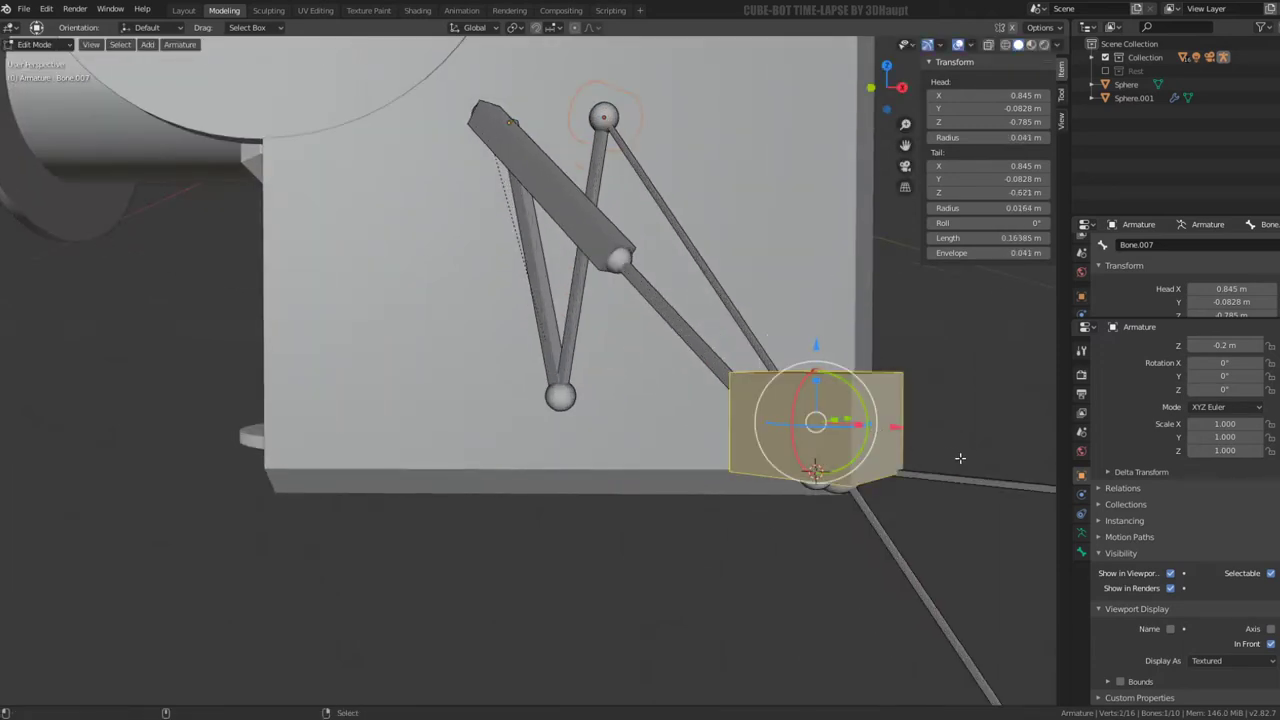
click(955, 440)
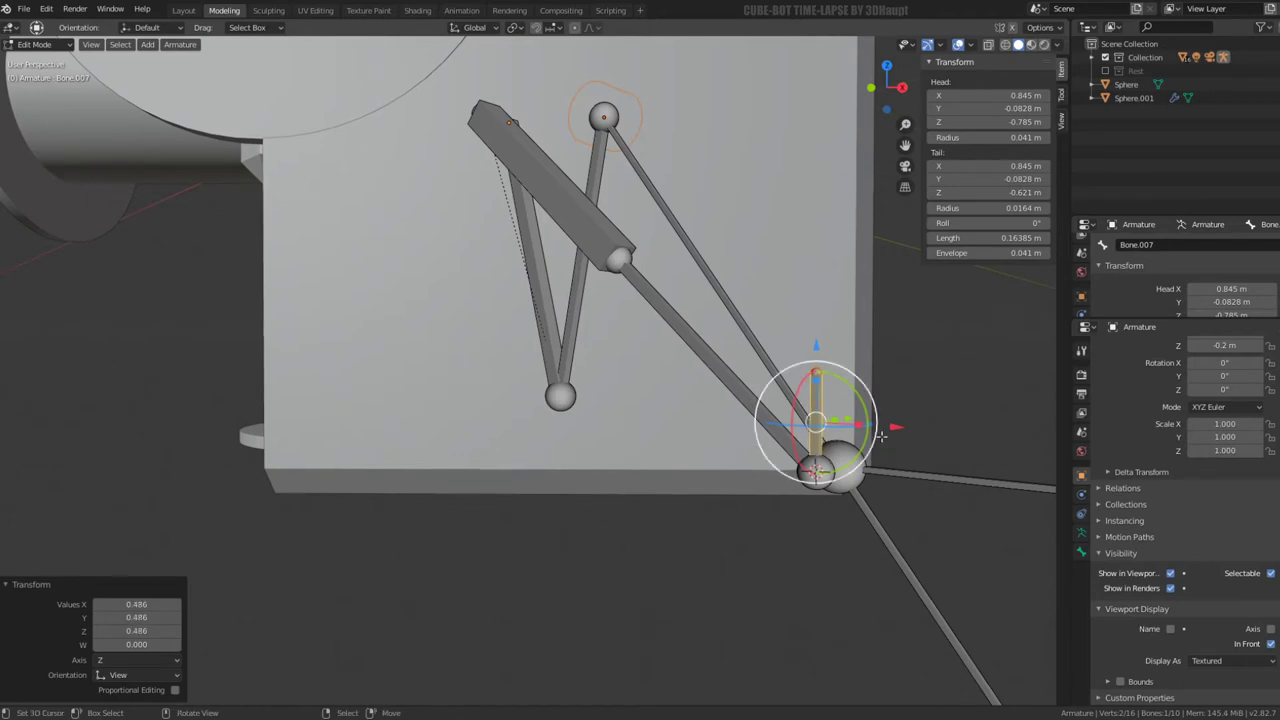
shift+click(912, 467)
key(ctrl+Tab)
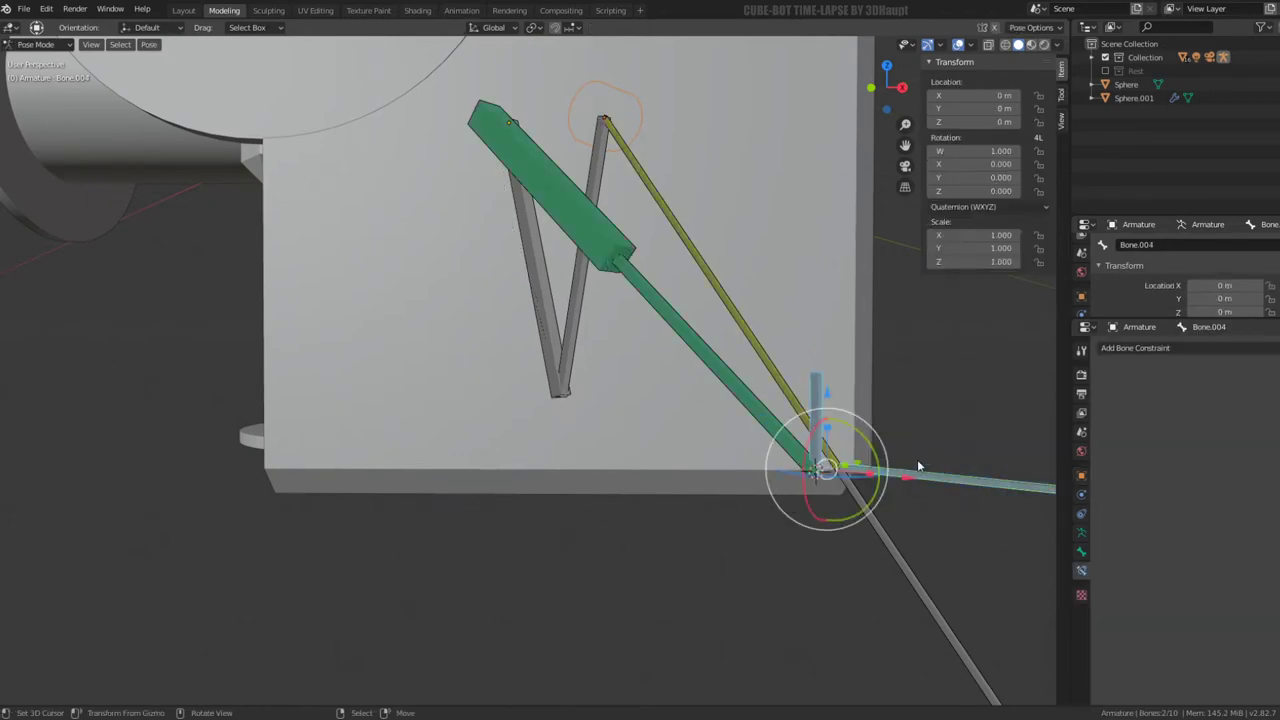
key(g)
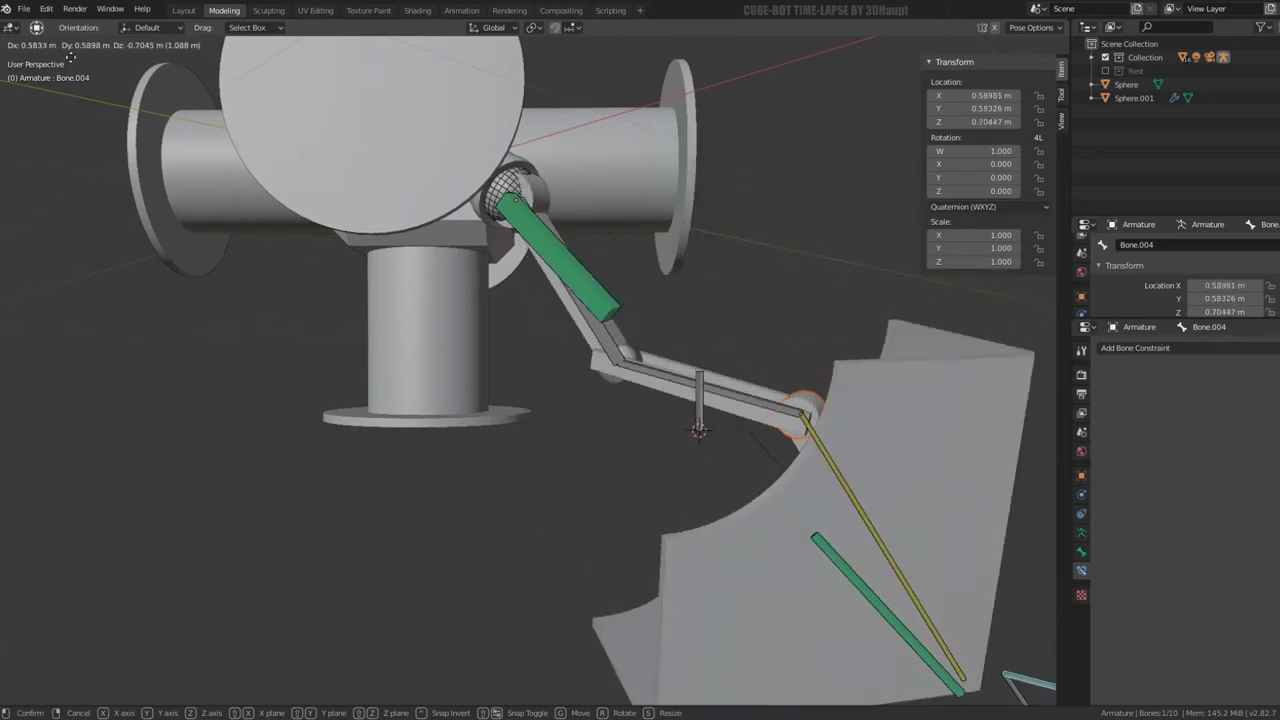
key(Escape)
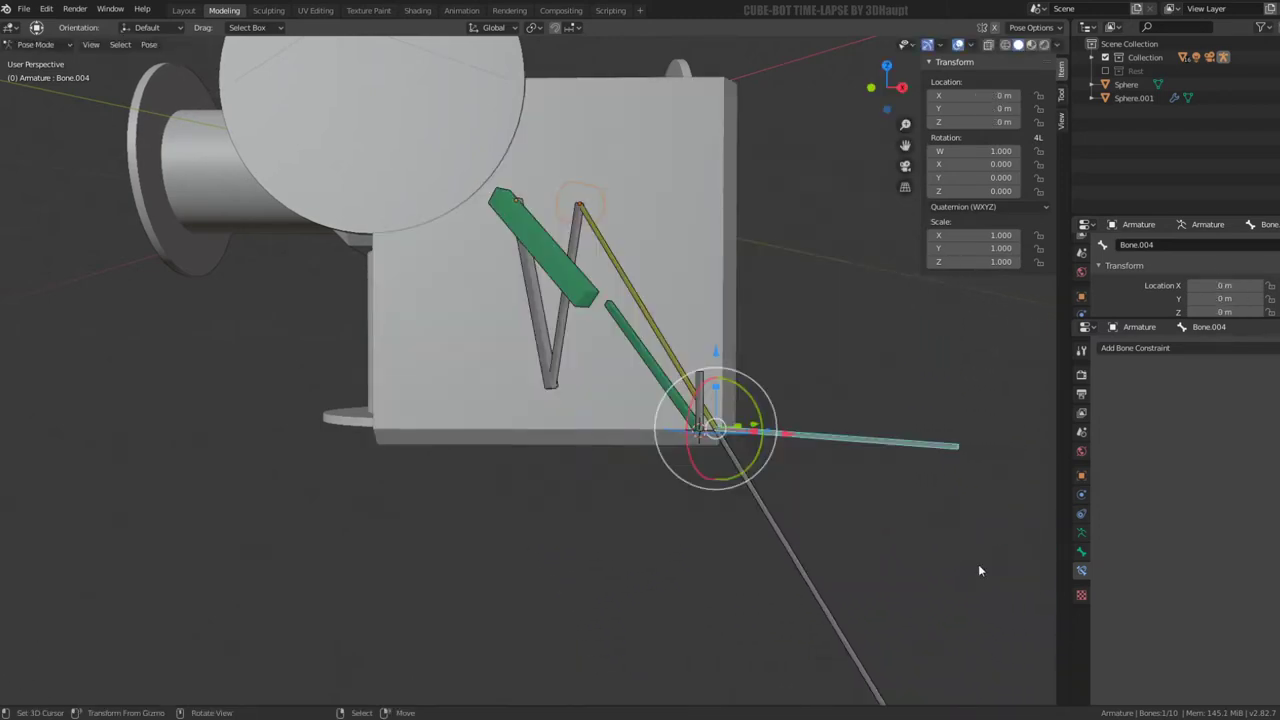
key(g)
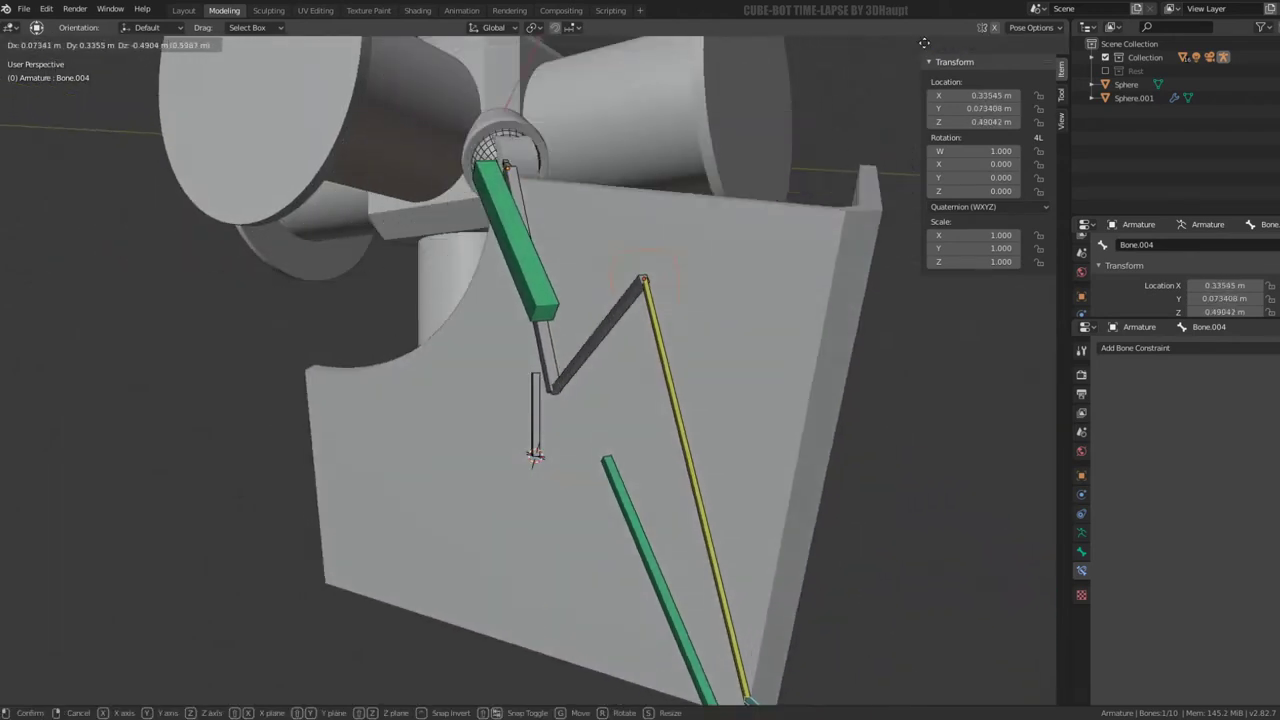
key(Escape)
middle_drag(848, 659, 799, 524)
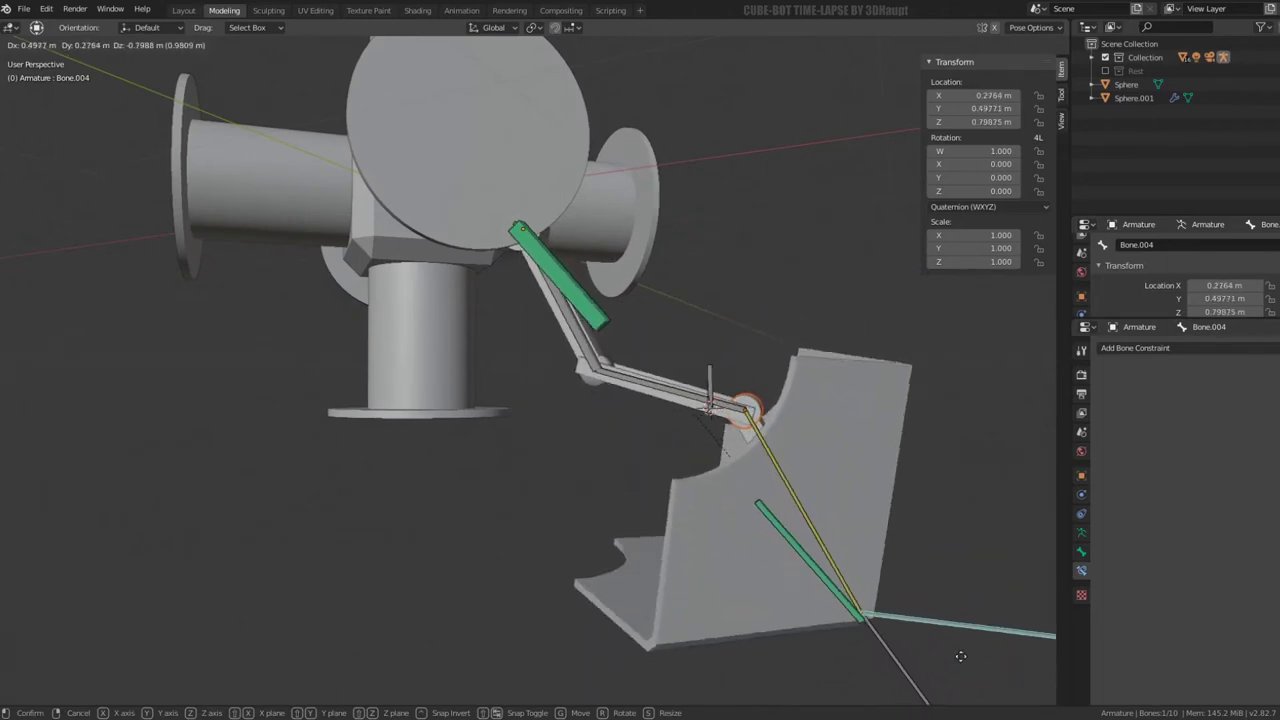
key(Escape)
scroll(788, 495, up, 2)
scroll(748, 471, up, 2)
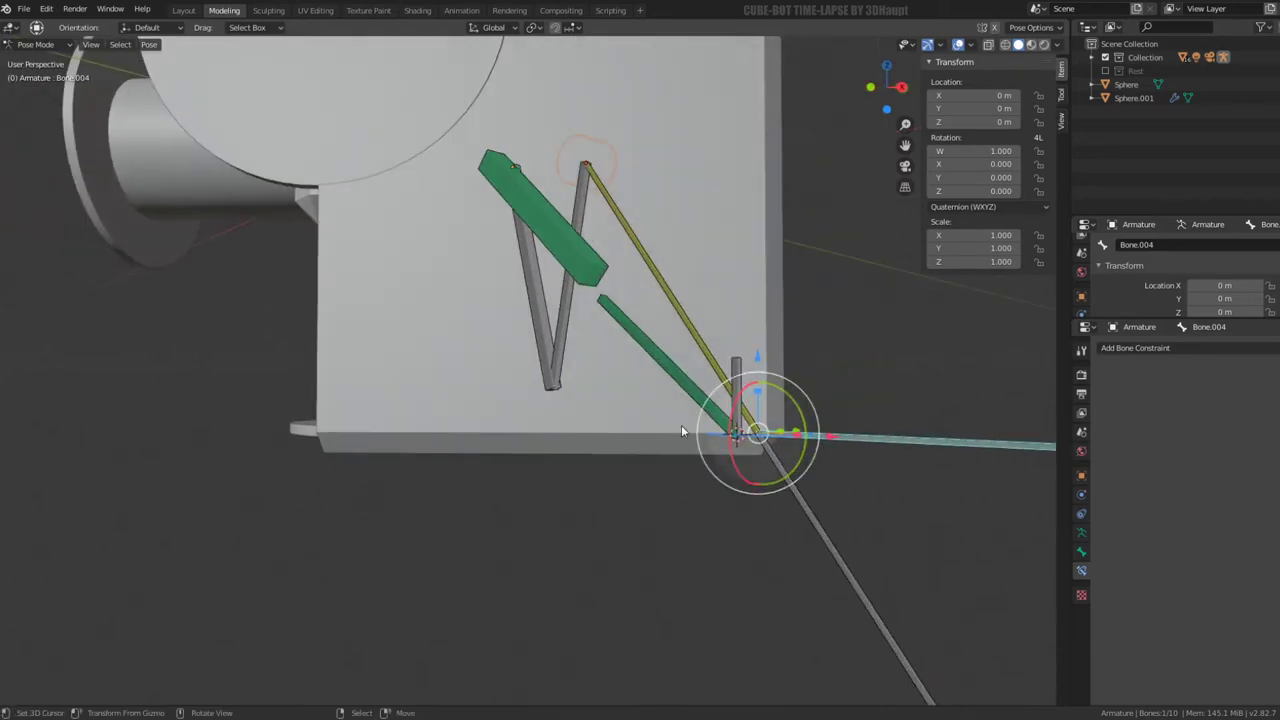
click(752, 383)
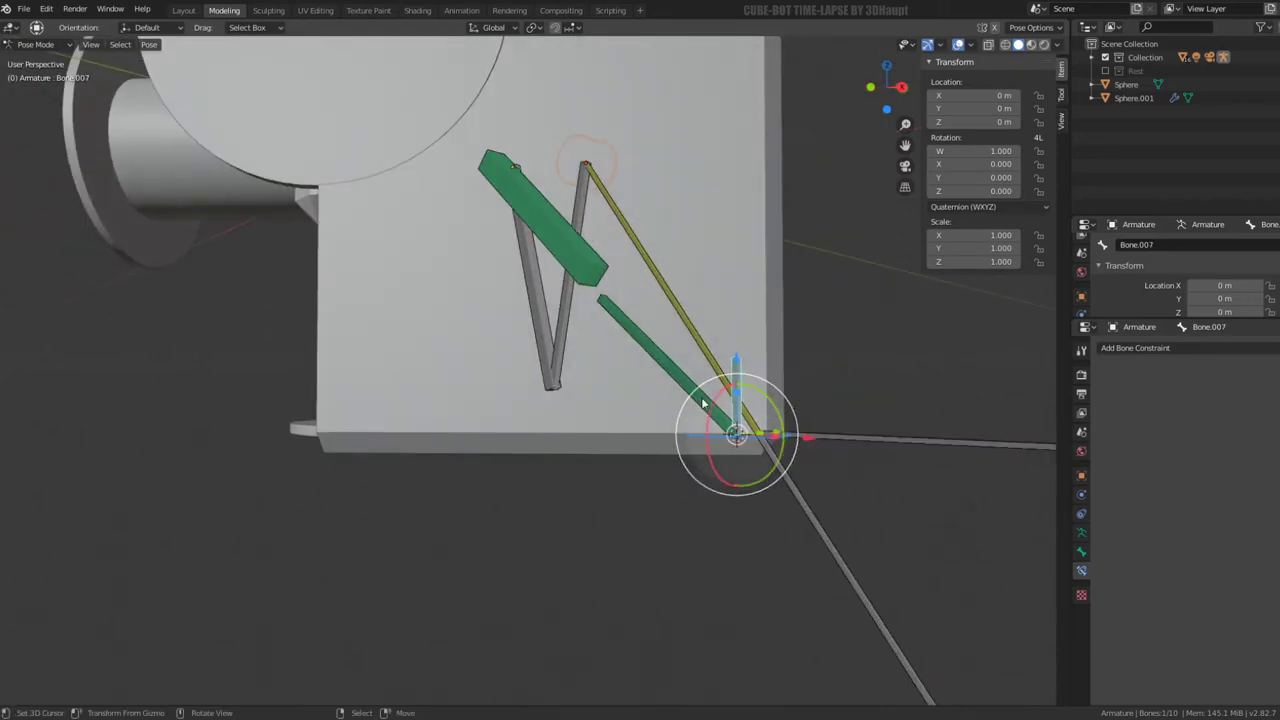
key(g)
key(Escape)
click(670, 373)
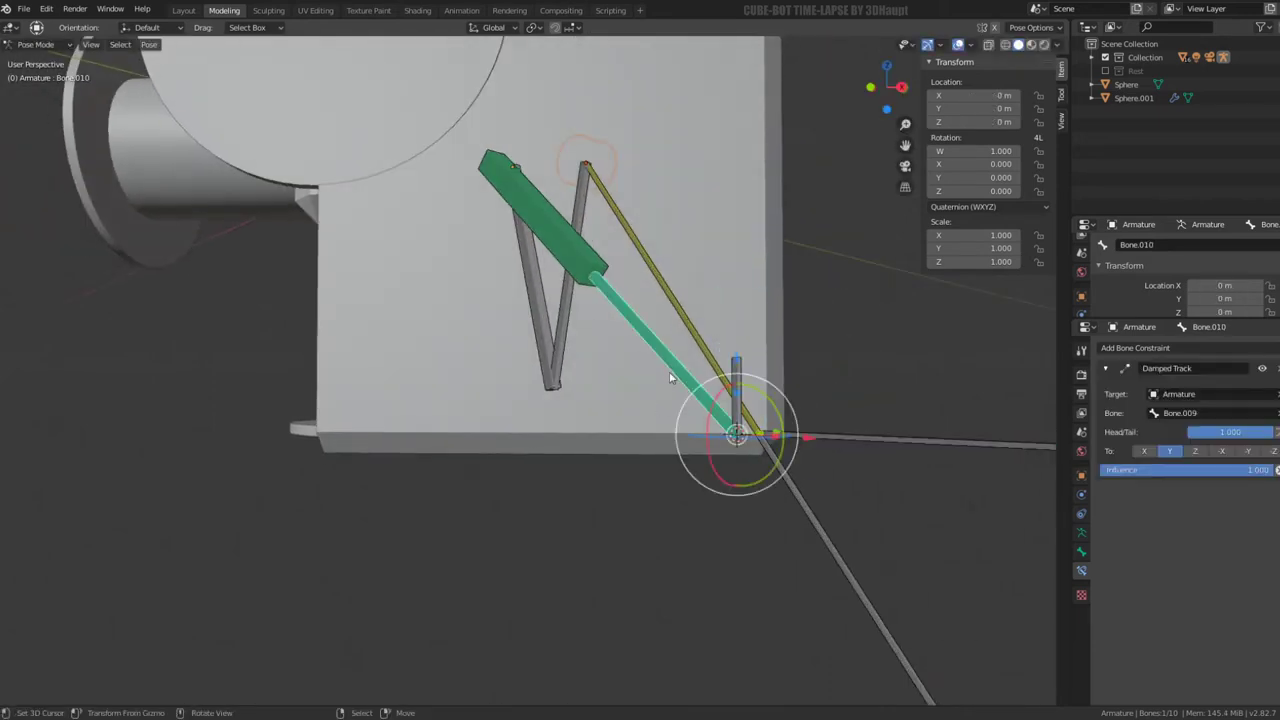
click(598, 266)
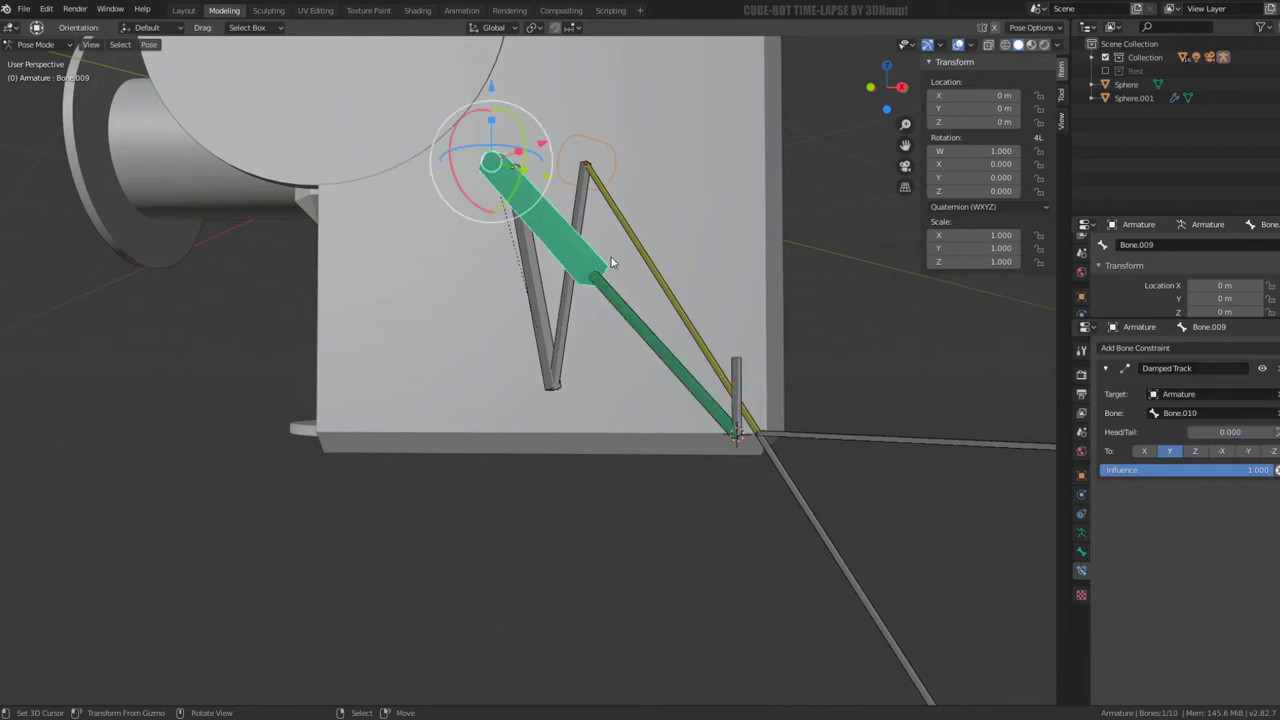
Test-move the lower piston bone Bone.010, cancel, and select Bone.002
click(710, 379)
key(g)
key(Escape)
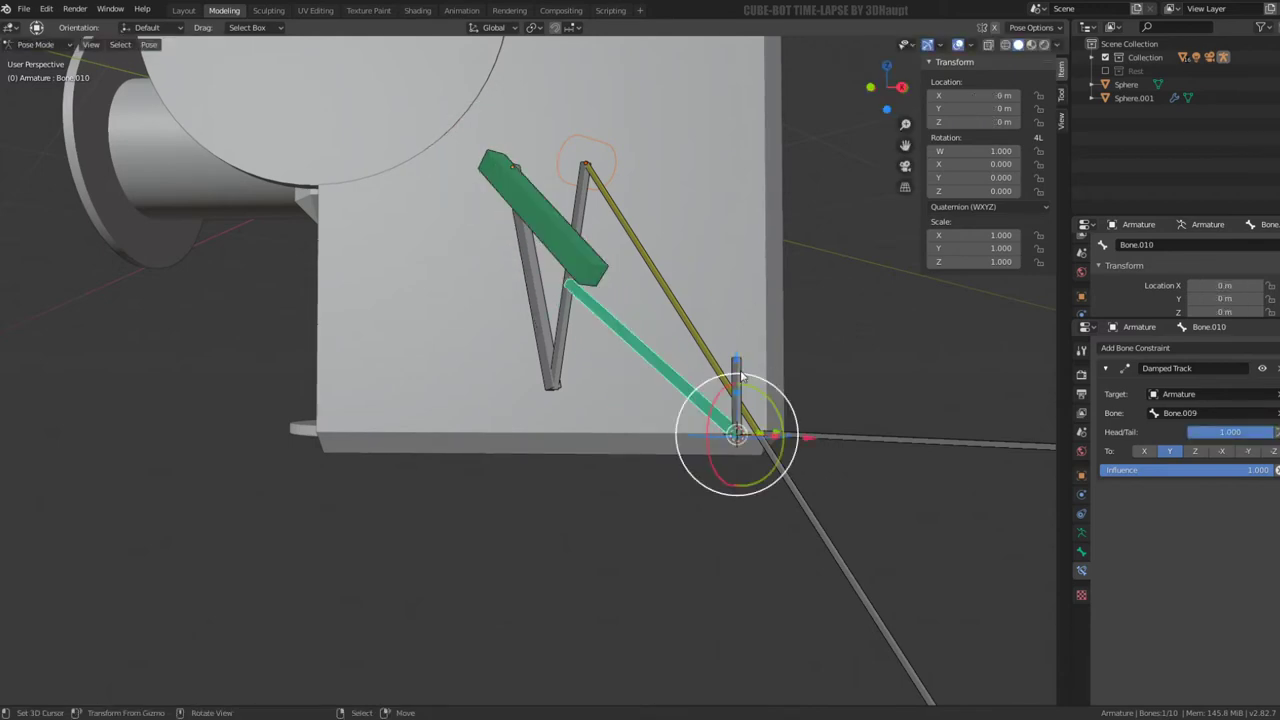
click(752, 418)
click(750, 422)
click(750, 424)
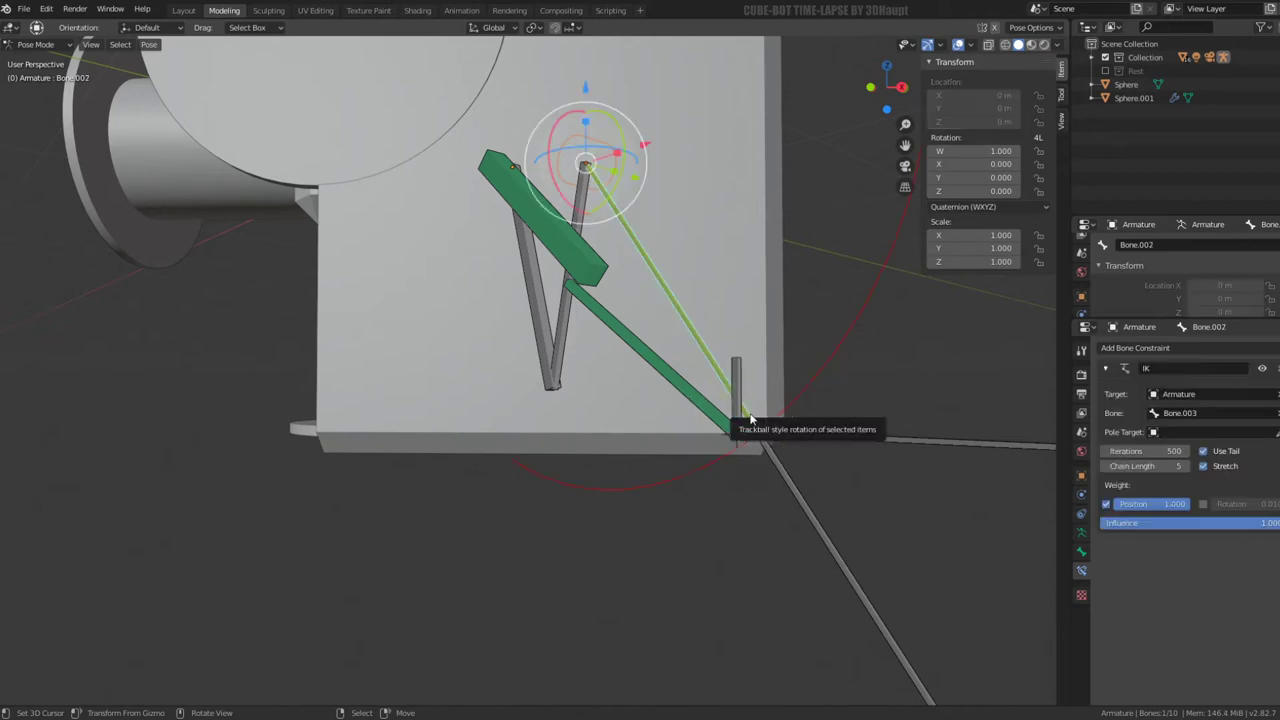
Parent the short upright bone Bone.007 to Bone.002 with Keep Offset
key(Tab)
click(743, 408)
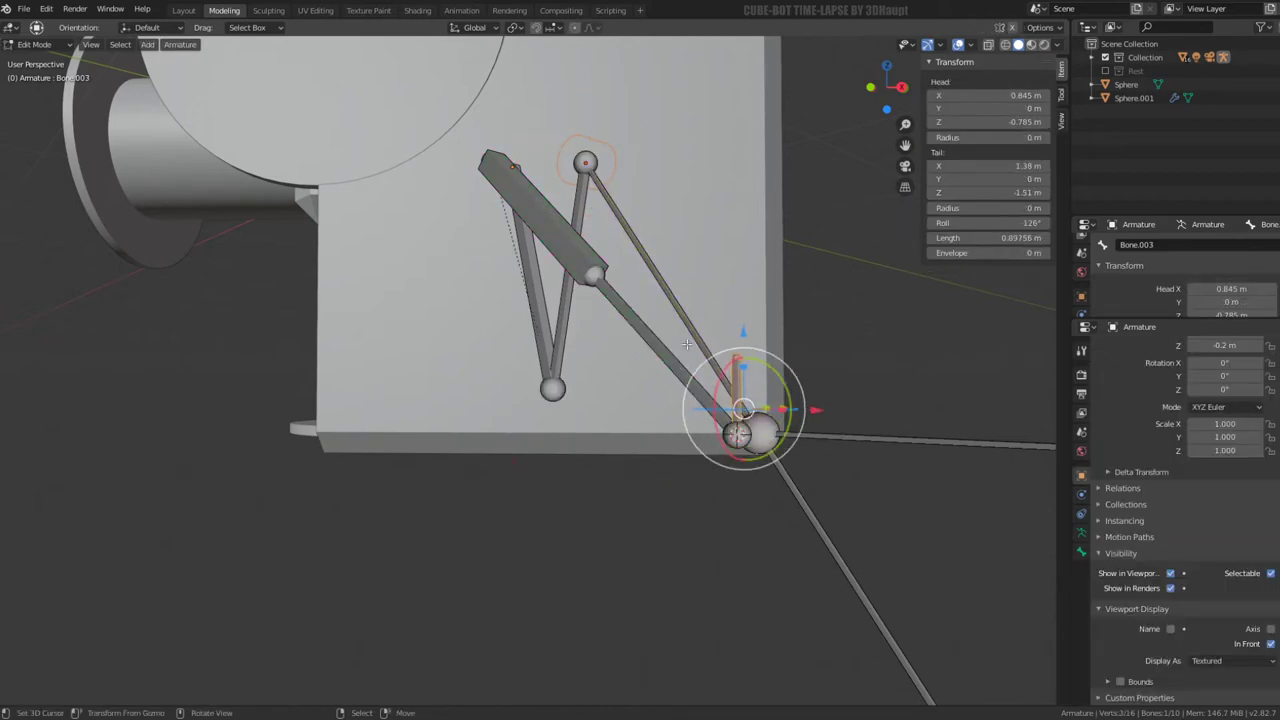
click(740, 377)
click(696, 337)
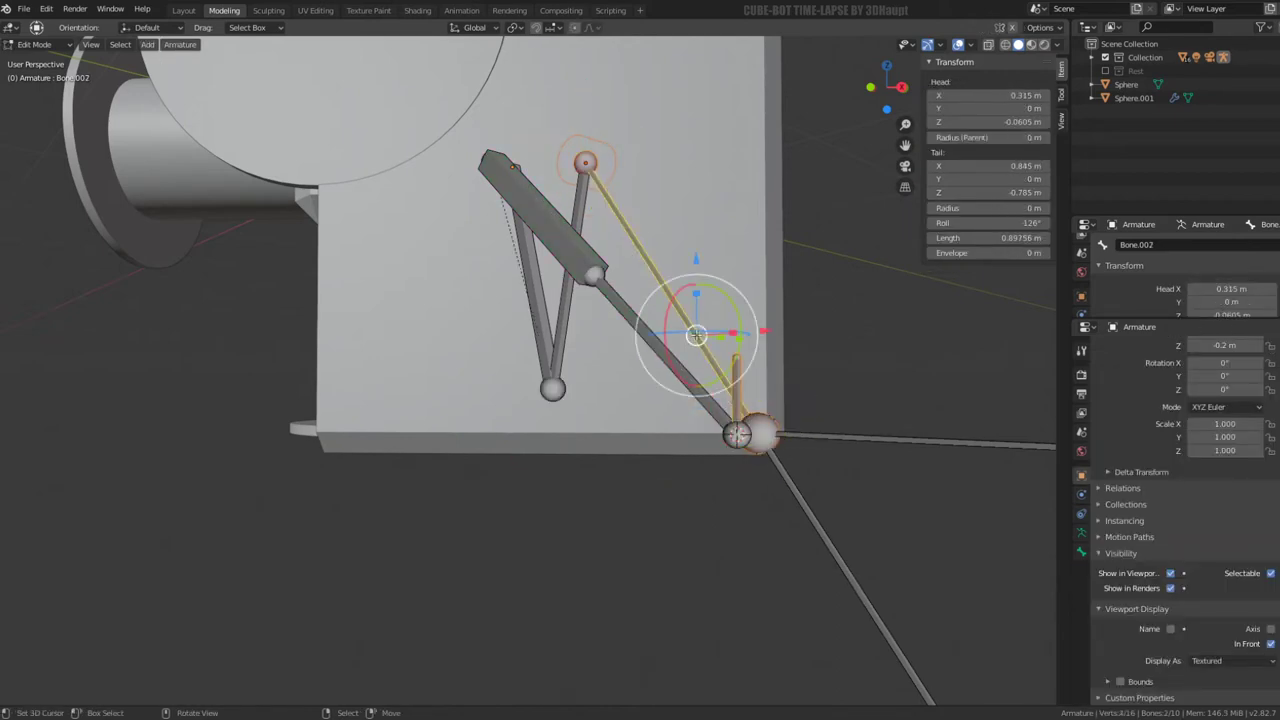
key(ctrl+p)
click(693, 336)
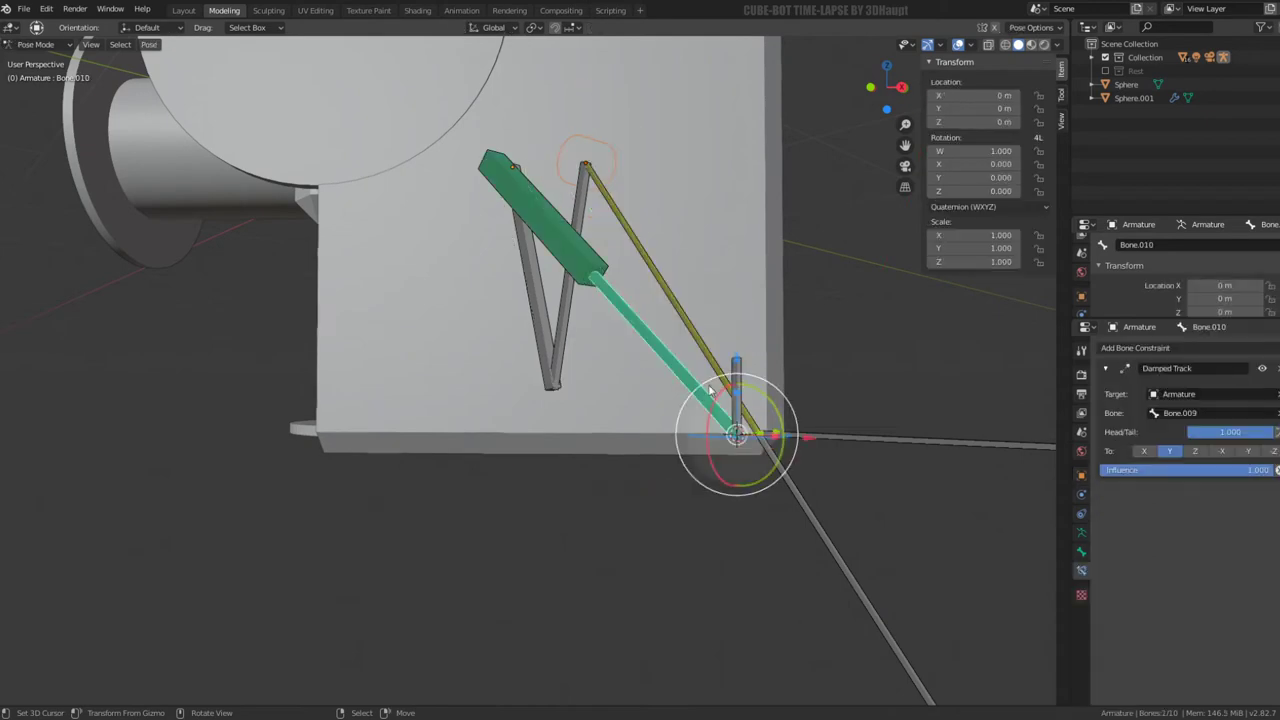
key(Tab)
click(736, 359)
key(ctrl+p)
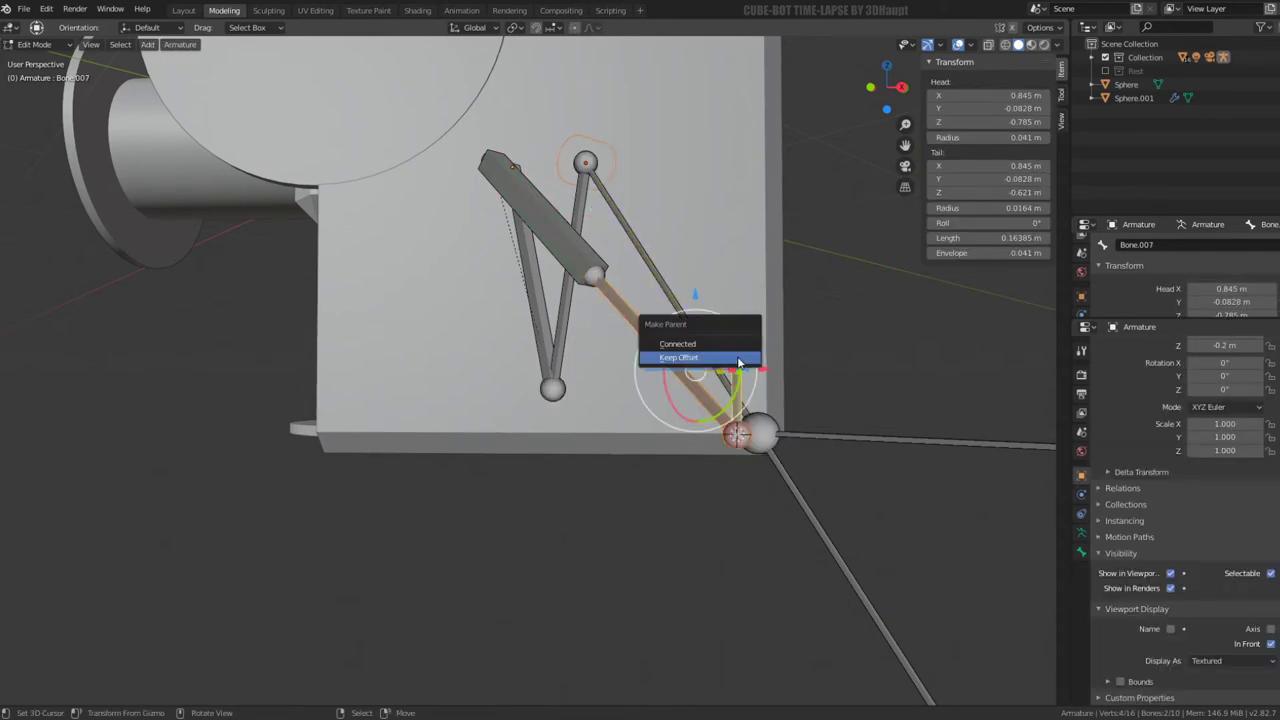
click(737, 356)
In Pose Mode, test-move the foot bone Bone.004 and cancel the move
key(ctrl+Tab)
key(g)
right_click(880, 417)
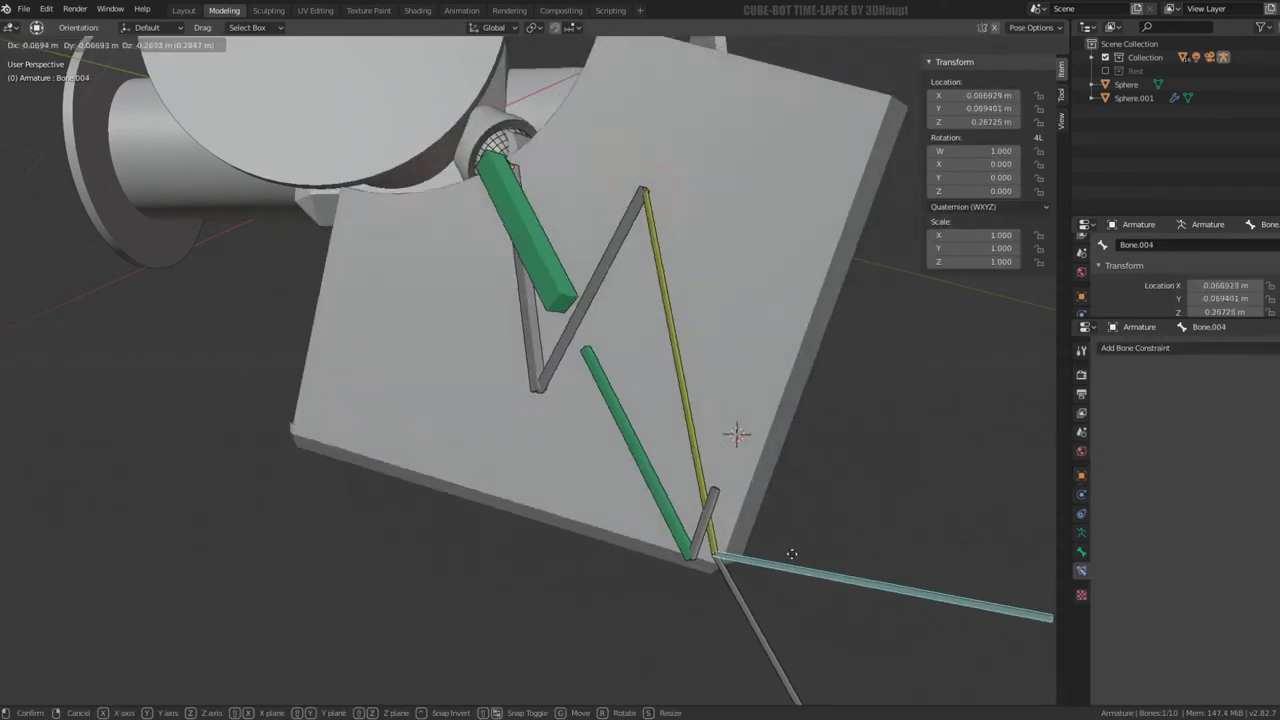
middle_drag(791, 551, 774, 580)
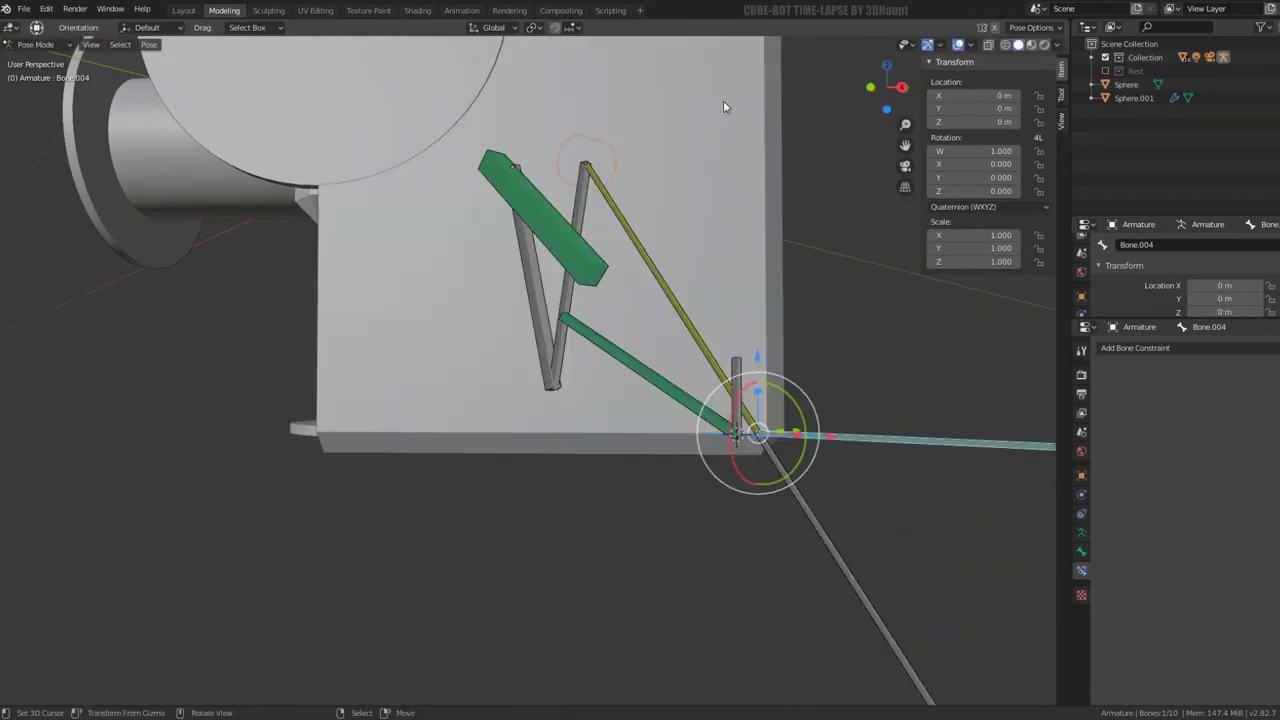
click(638, 376)
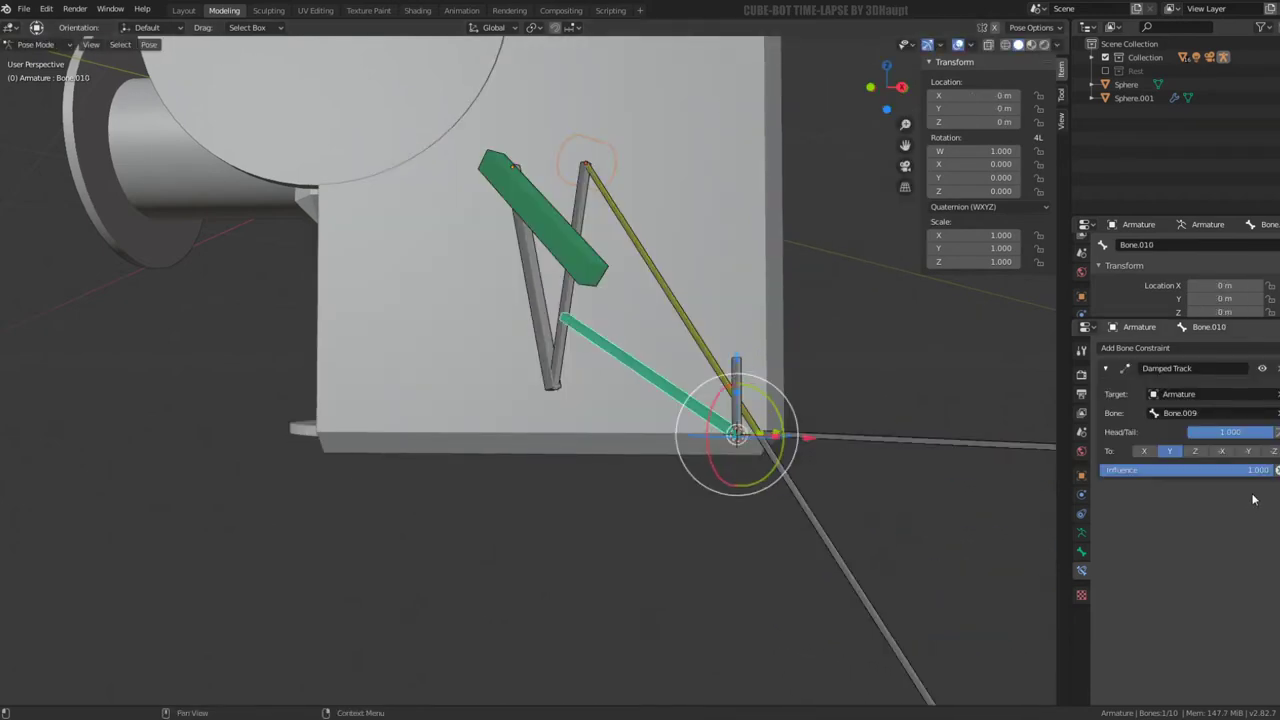
mouse_move(661, 236)
middle_down()
mouse_move(602, 283)
mouse_move(643, 258)
mouse_move(608, 330)
middle_up()
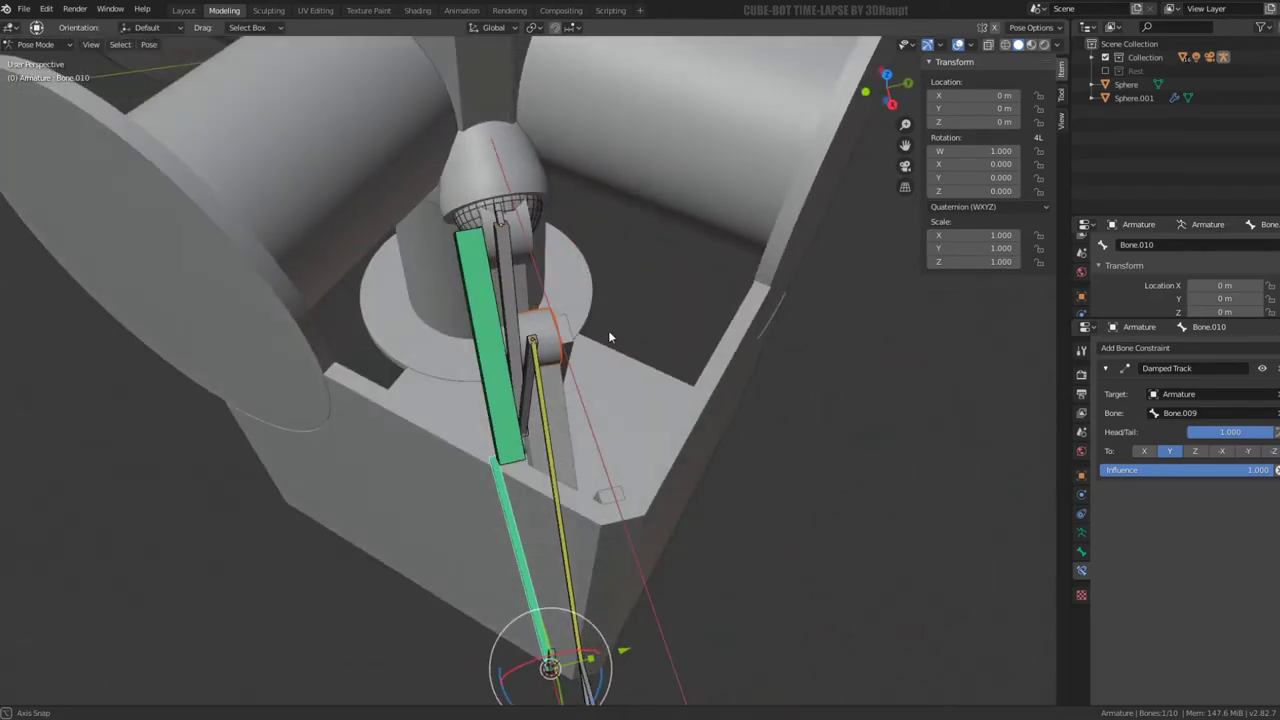
Place the 3D cursor at Bone.009's head on the upper sphere joint
click(508, 244)
key(Tab)
click(493, 218)
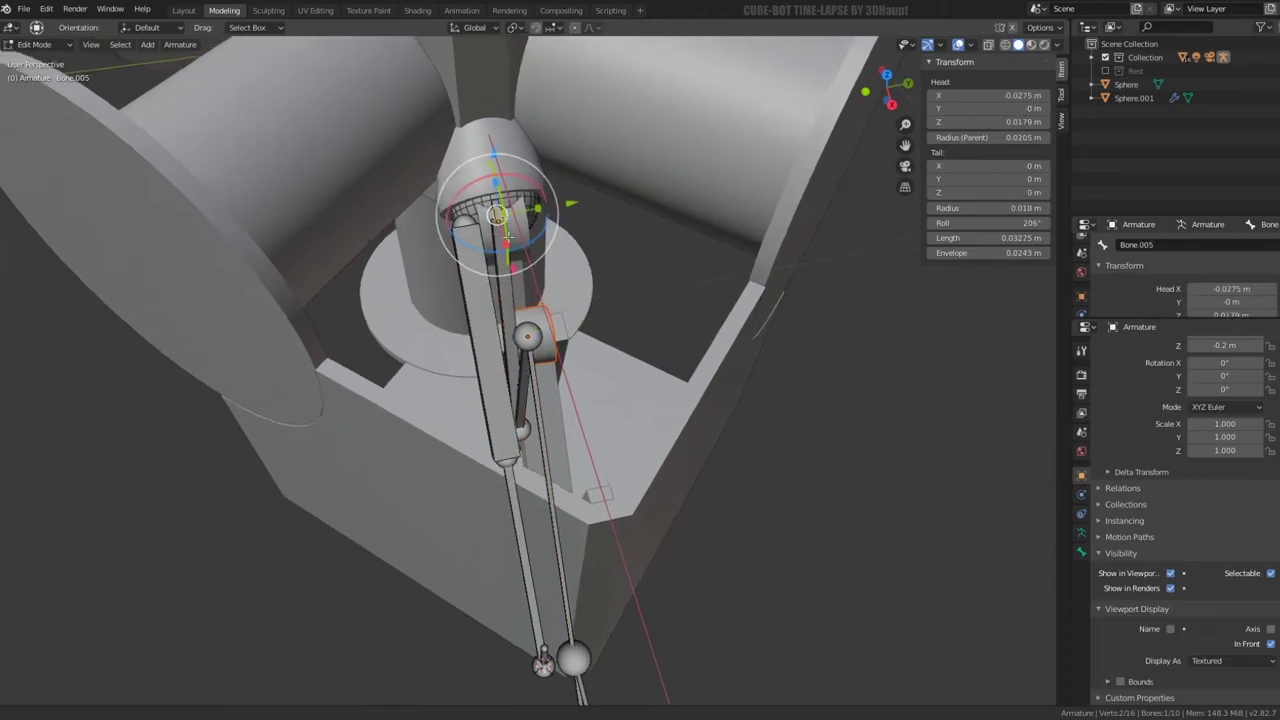
scroll(533, 313, up, 3)
scroll(533, 313, up, 2)
click(468, 260)
click(468, 260)
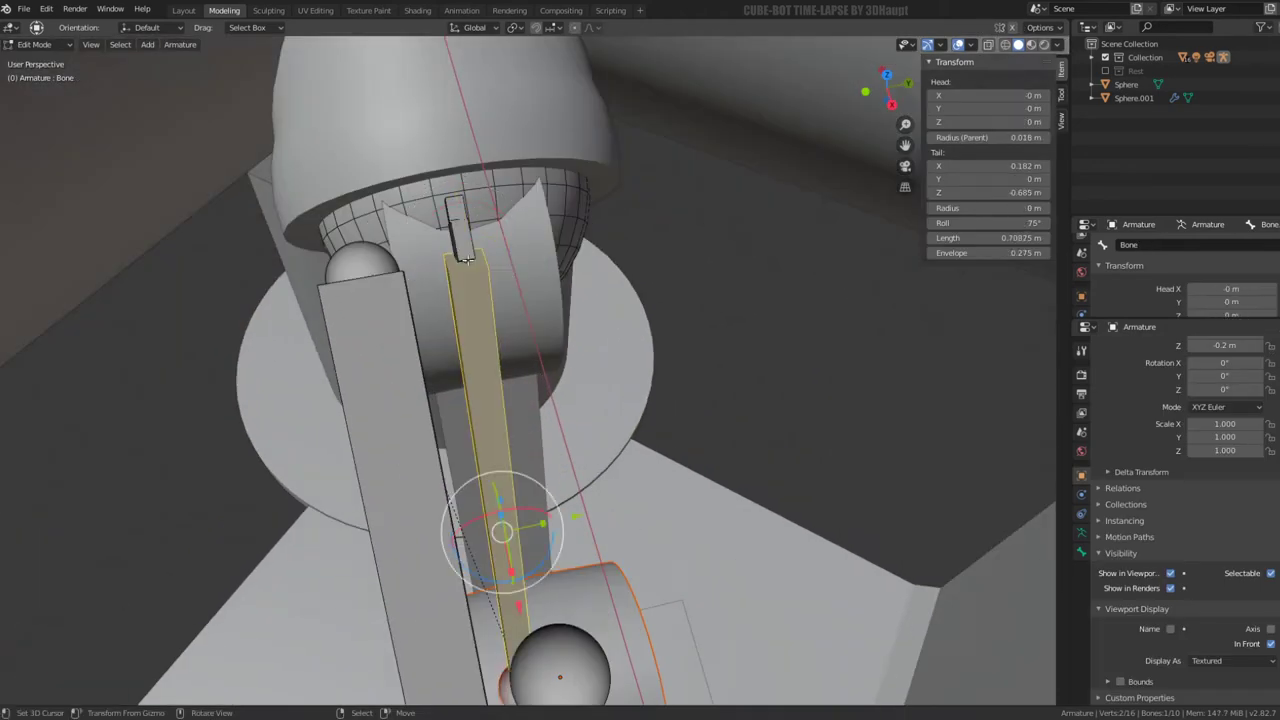
click(468, 260)
click(468, 260)
click(467, 260)
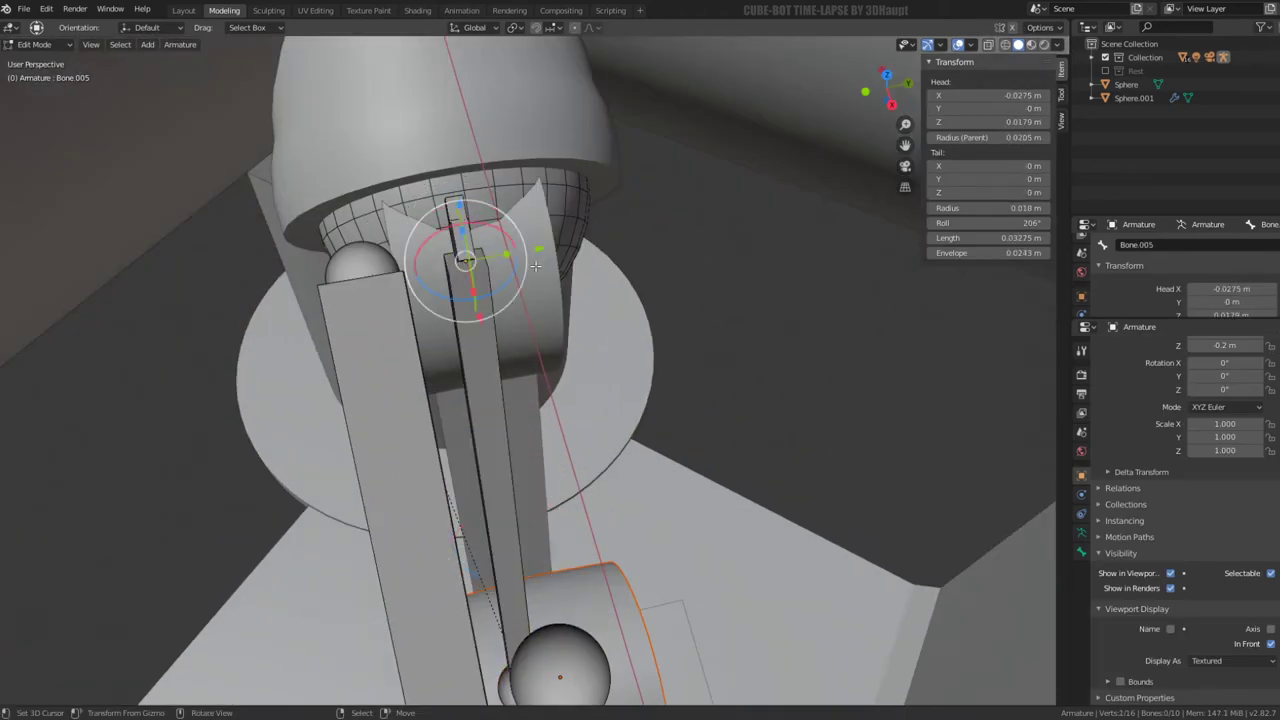
click(398, 268)
key(shift+s)
click(480, 328)
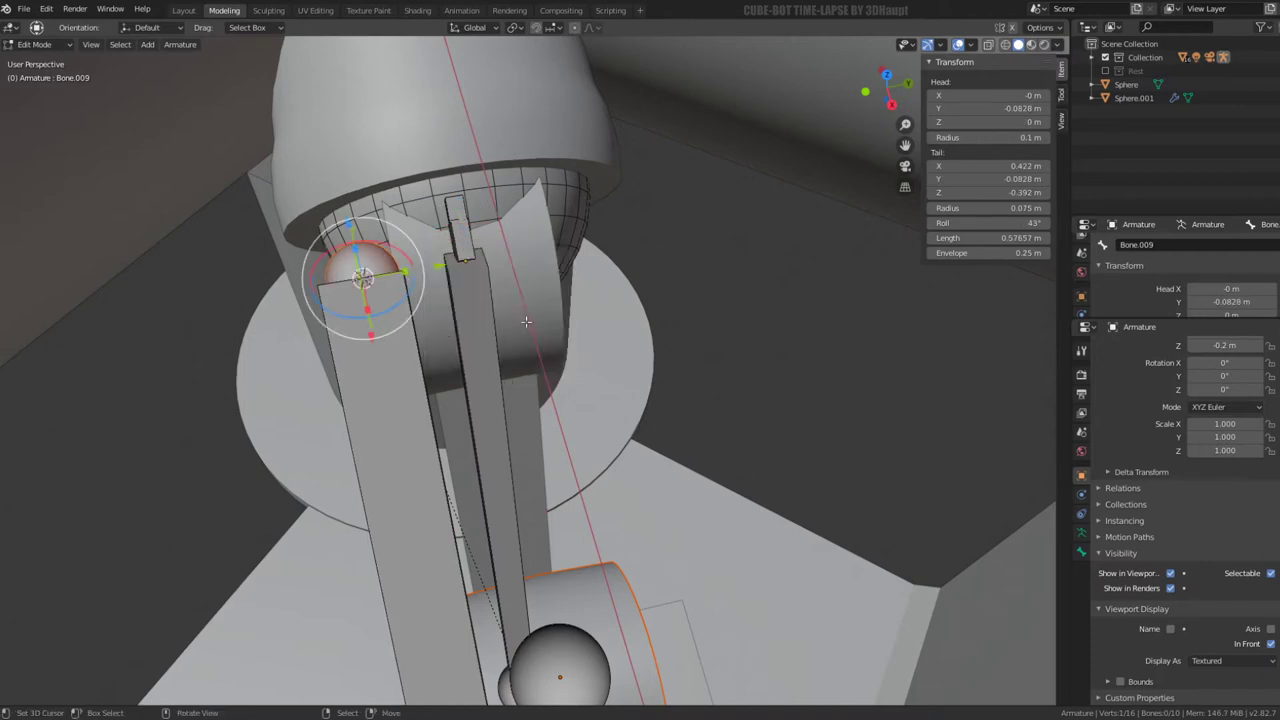
Add a new bone at the cursor and scale it down to 0.375
key(shift+a)
key(shift+s)
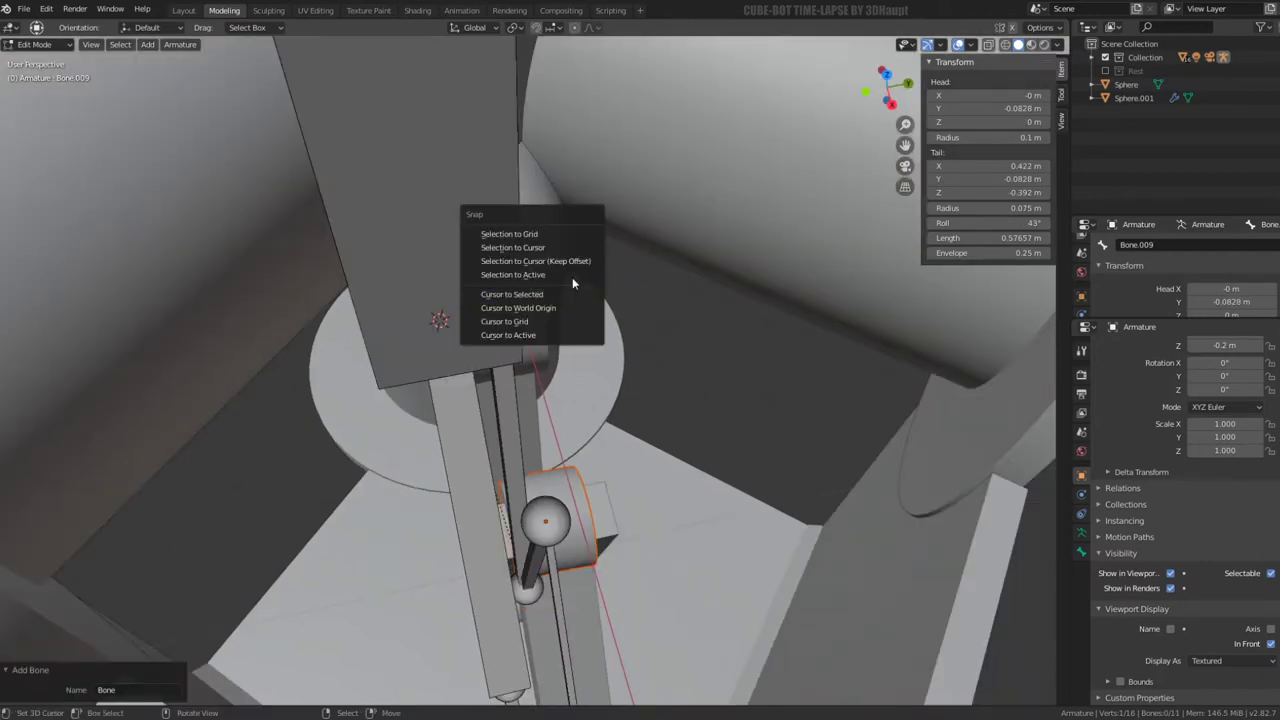
click(549, 246)
middle_drag(490, 288, 468, 226)
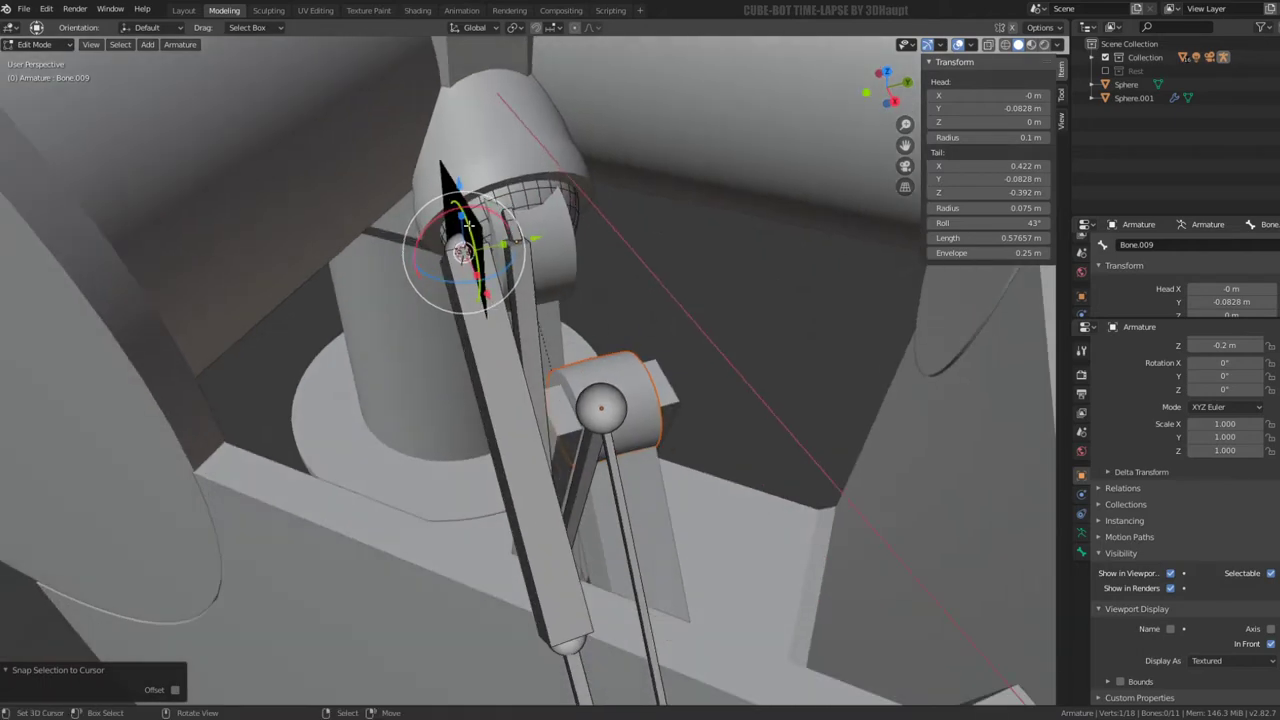
key(shift+a)
key(s)
click(663, 290)
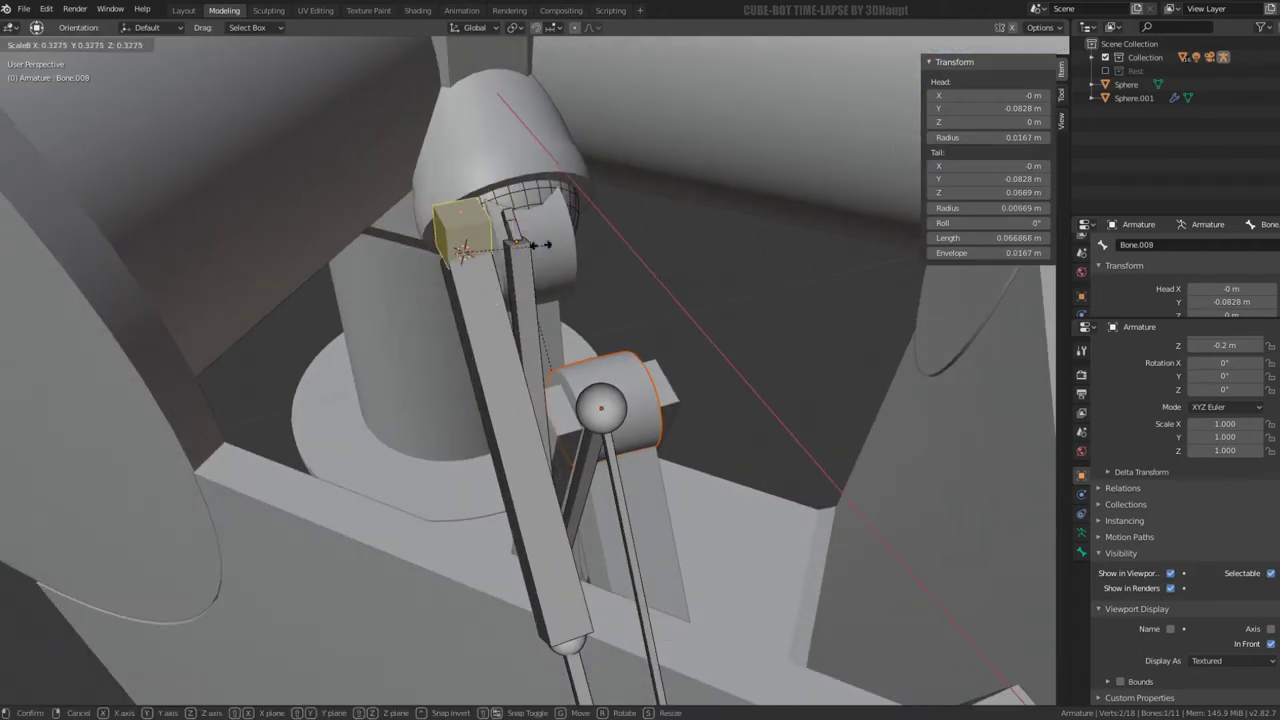
key(ctrl+alt+s)
click(663, 290)
mouse_move(663, 290)
middle_down()
mouse_move(640, 330)
mouse_move(686, 366)
middle_up()
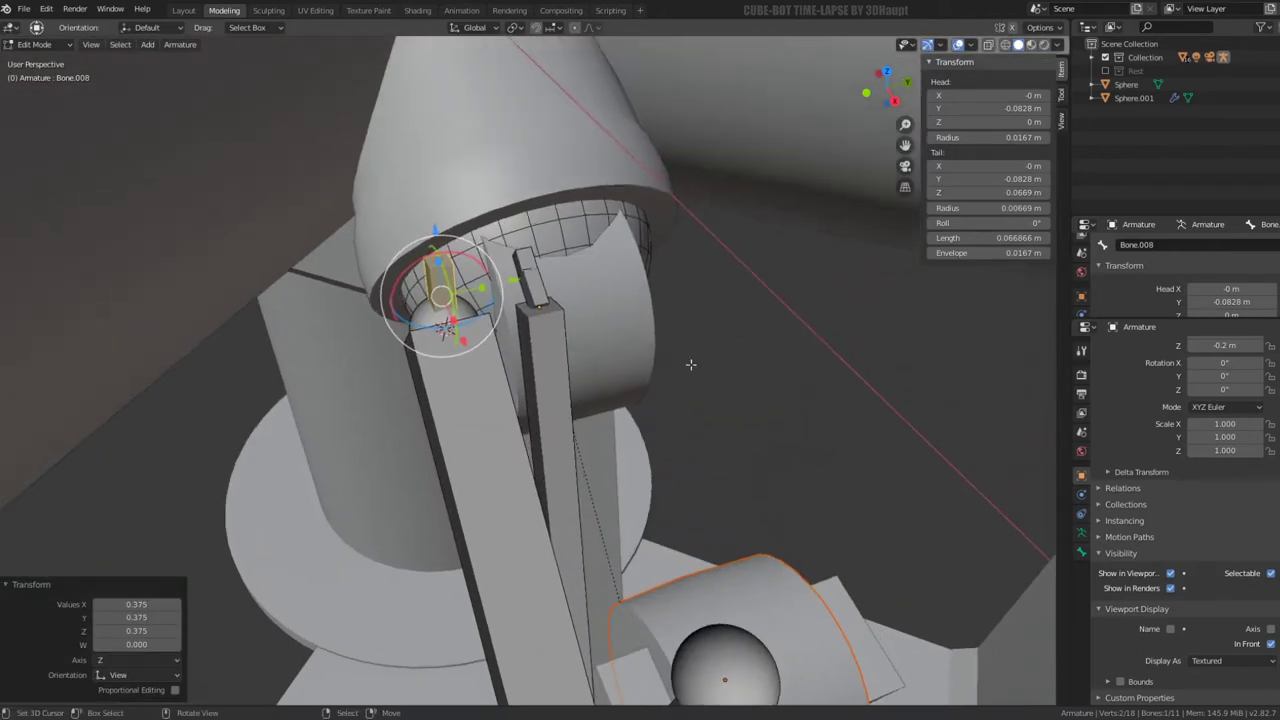
Parent the new small bone Bone.008 to Bone.005 with Keep Offset
click(536, 290)
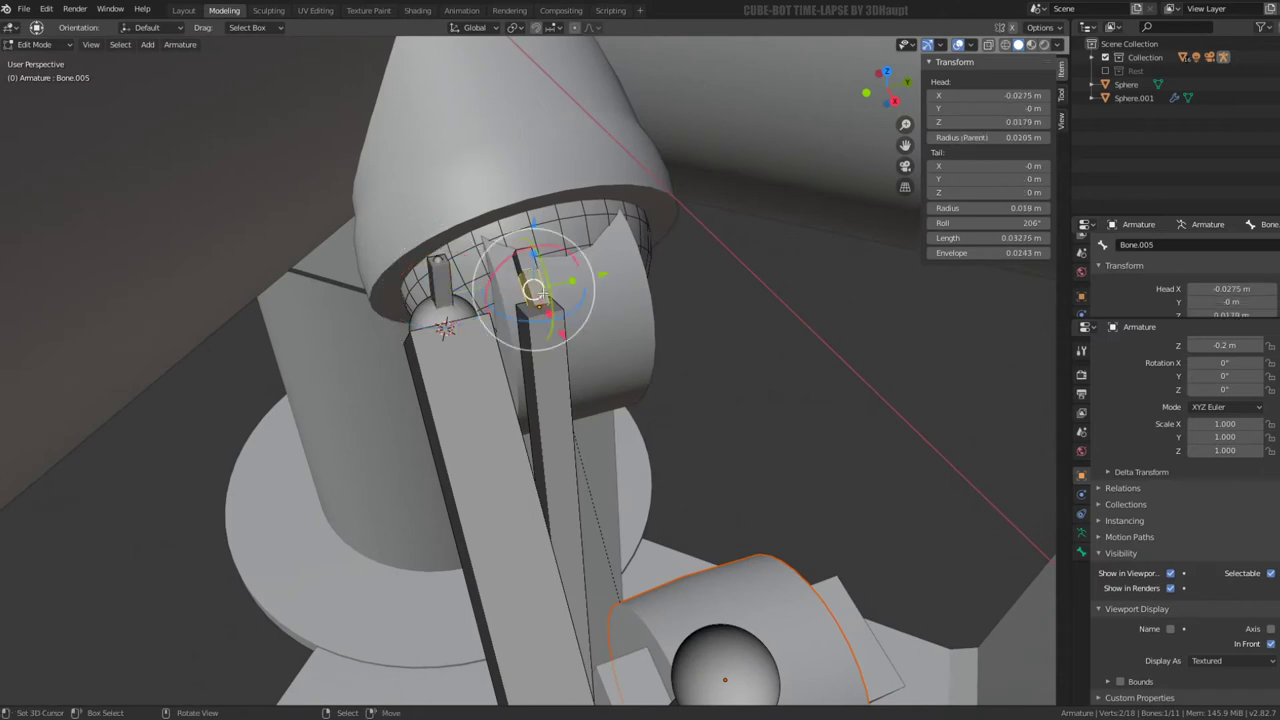
click(452, 294)
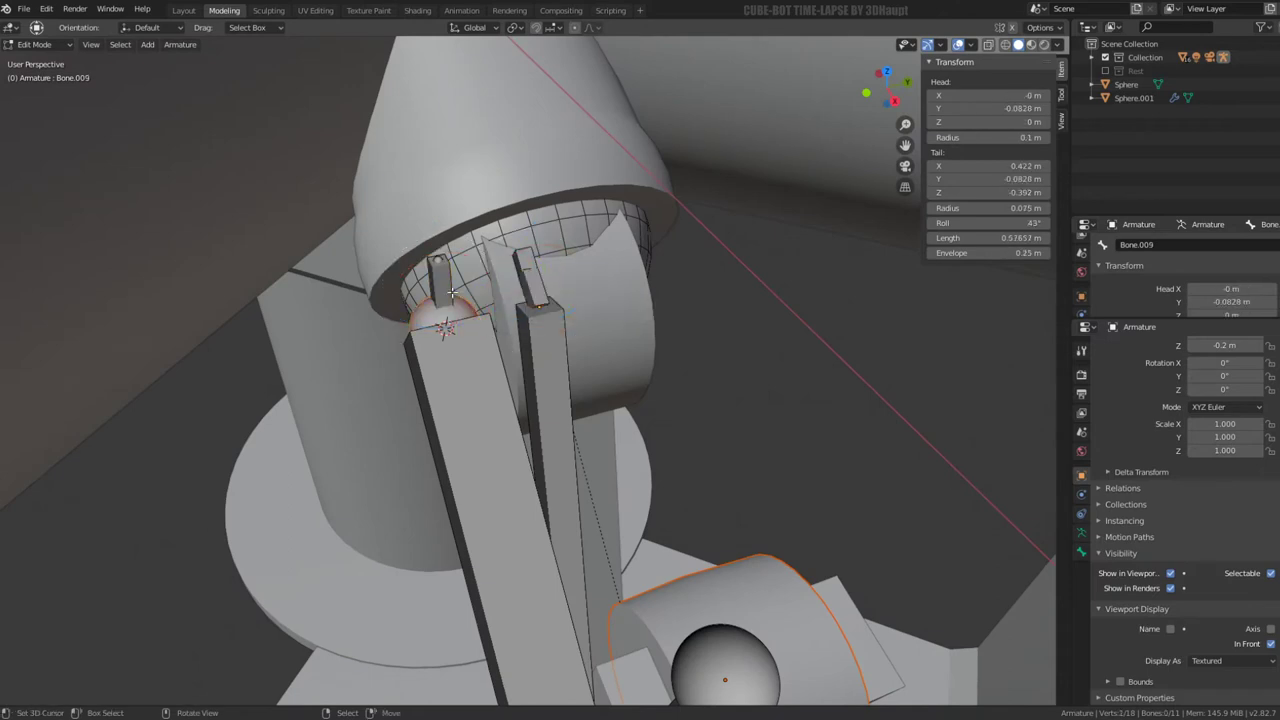
shift+click(528, 291)
key(ctrl+p)
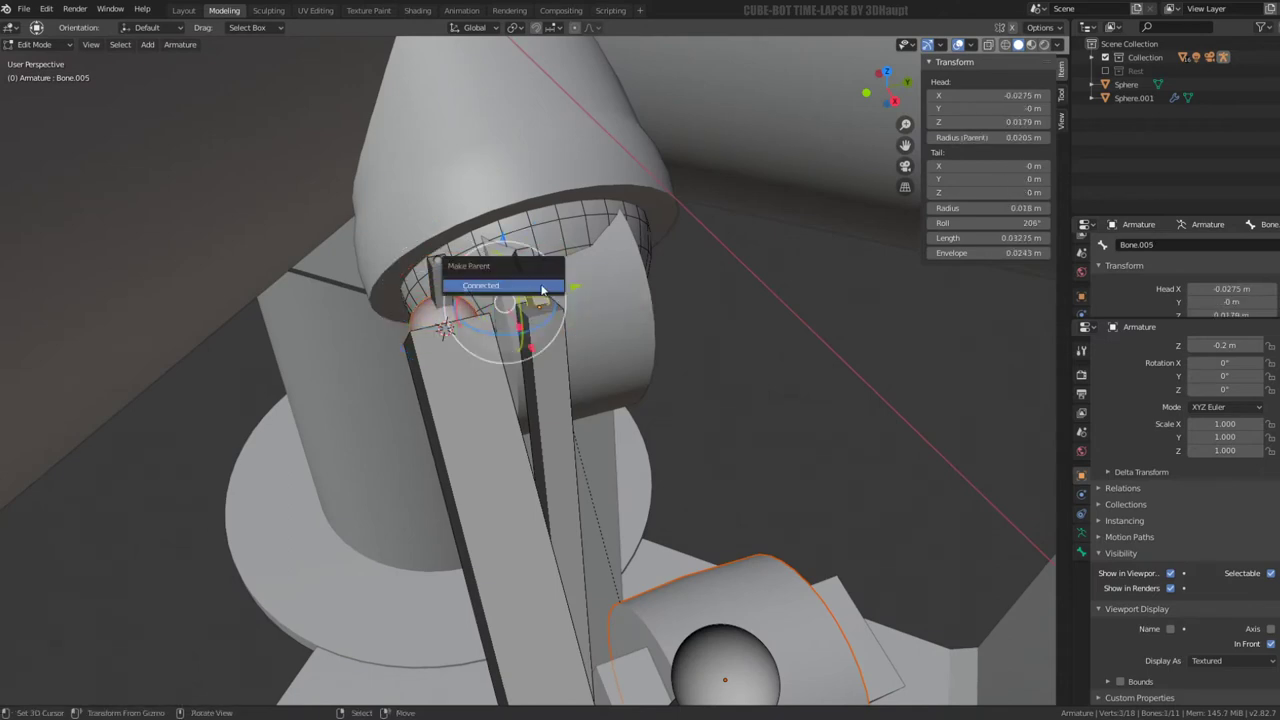
click(543, 286)
click(451, 273)
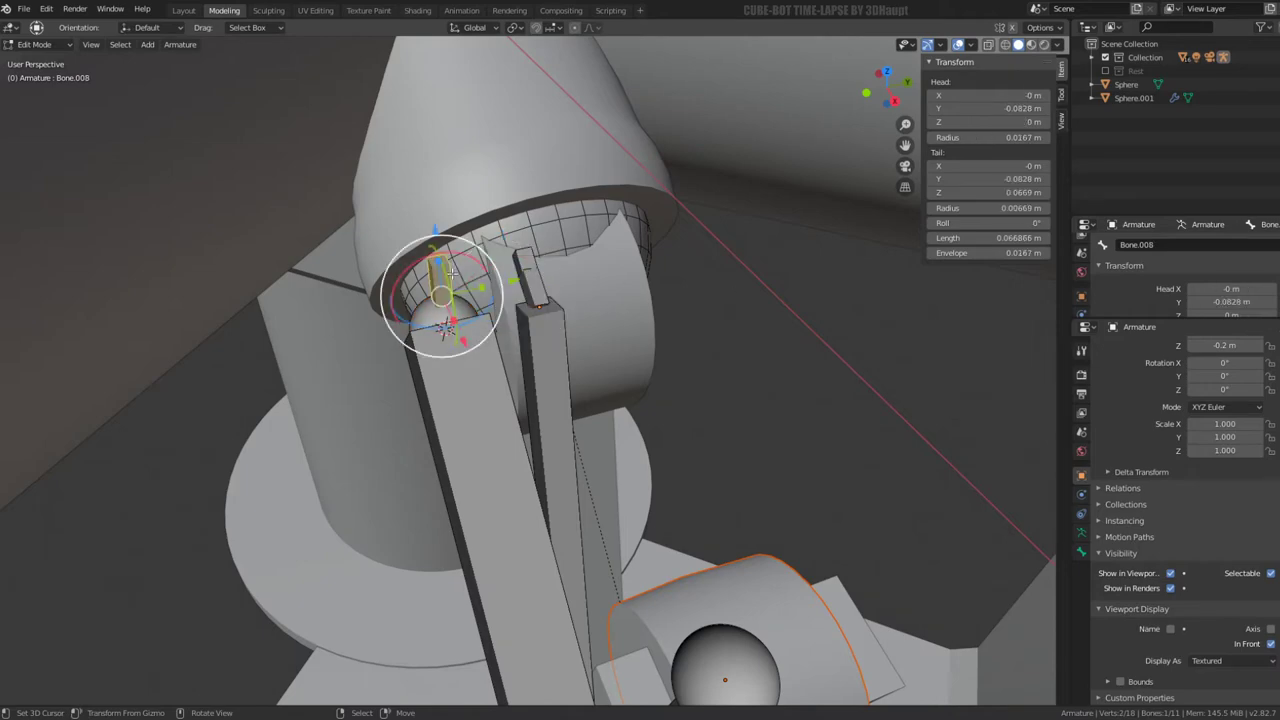
shift+click(548, 285)
key(ctrl+p)
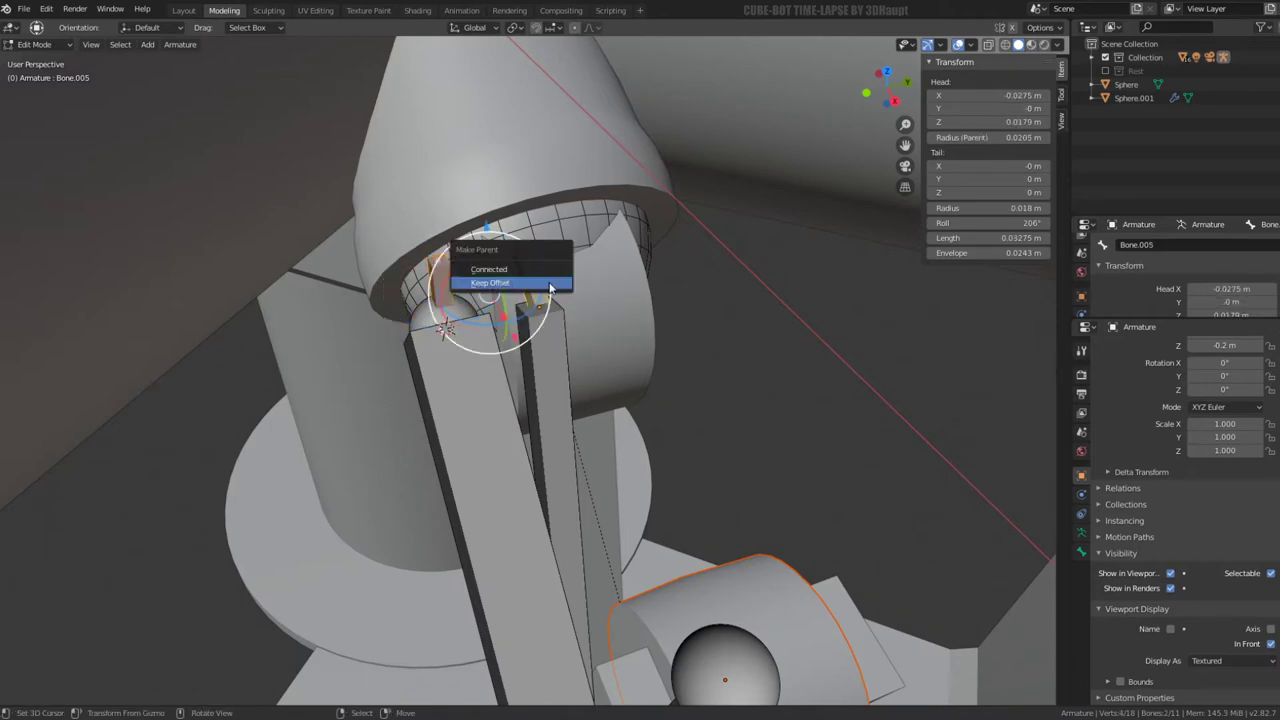
click(520, 284)
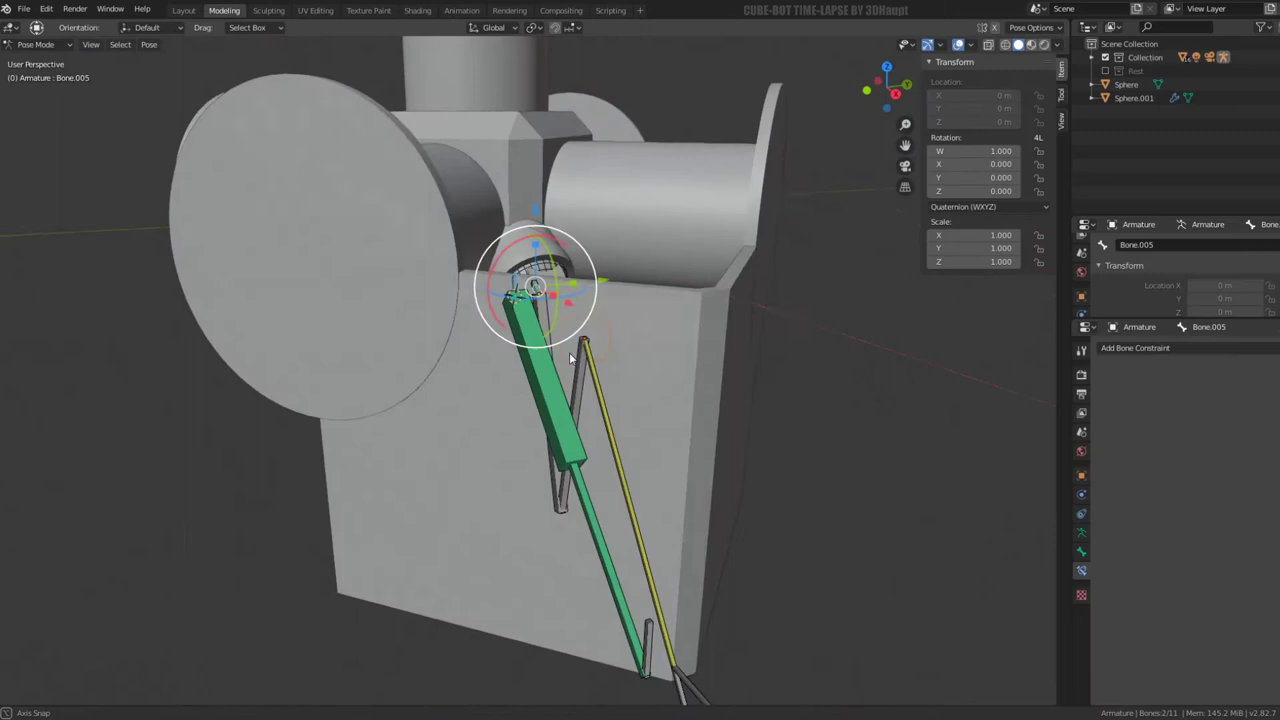
Inspect Bone.010 and Bone.007, then test-move foot bone Bone.004 and cancel
middle_drag(569, 352, 577, 332)
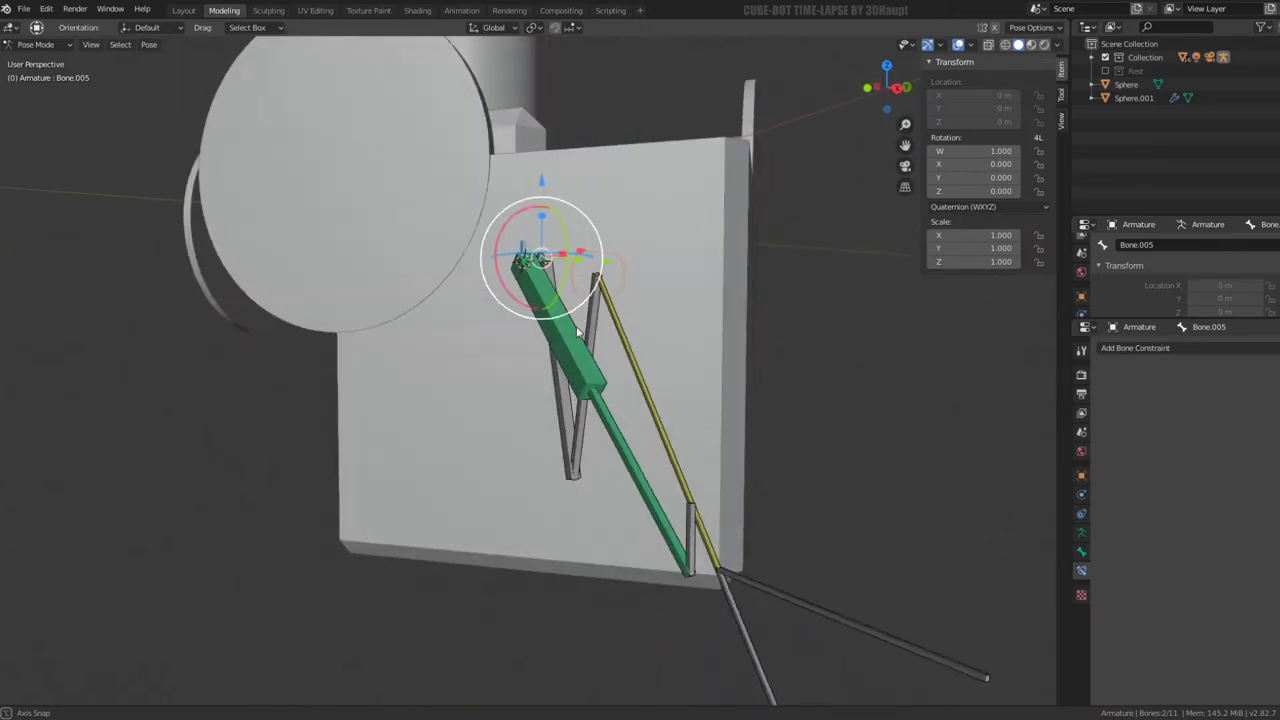
shift+click(620, 447)
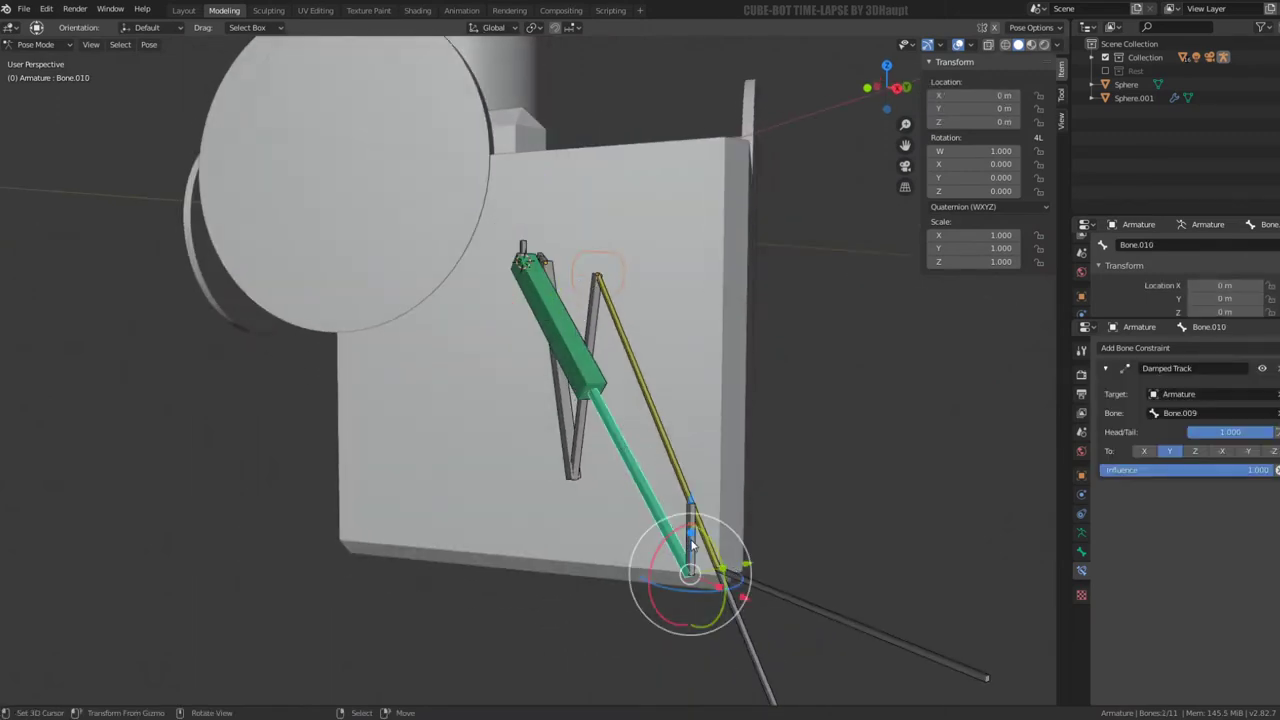
shift+click(692, 542)
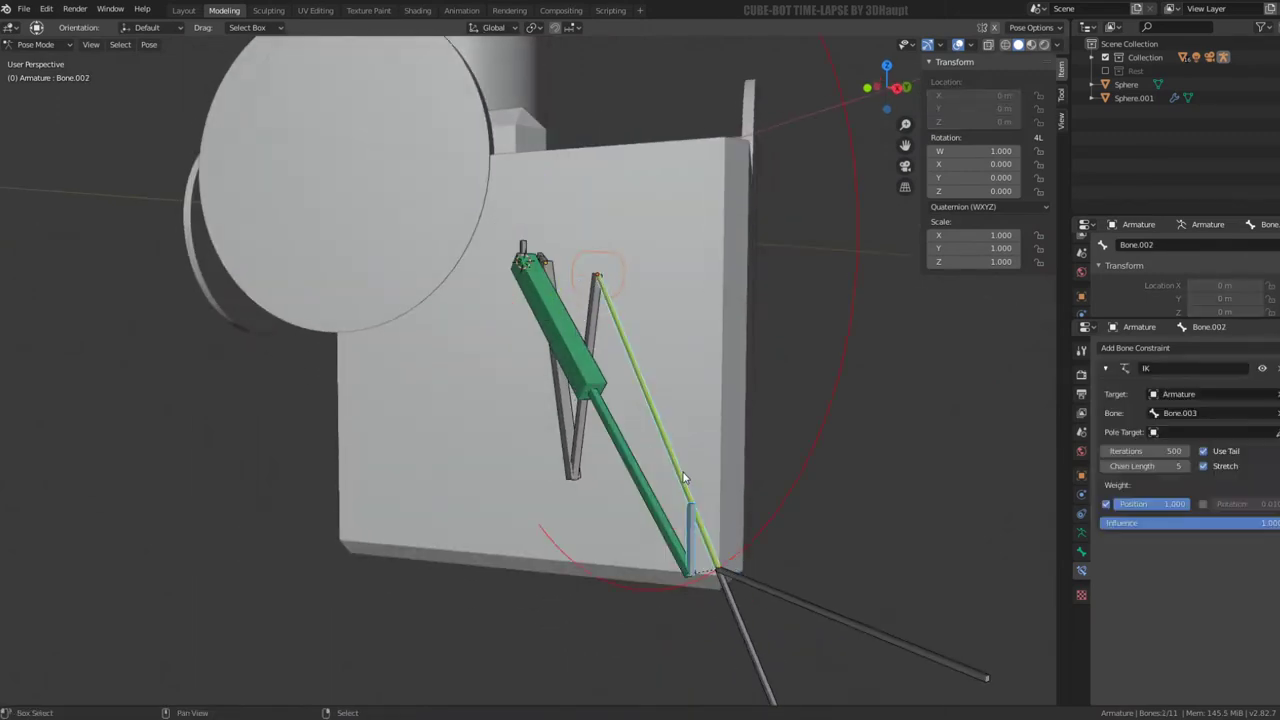
key(Tab)
key(Tab)
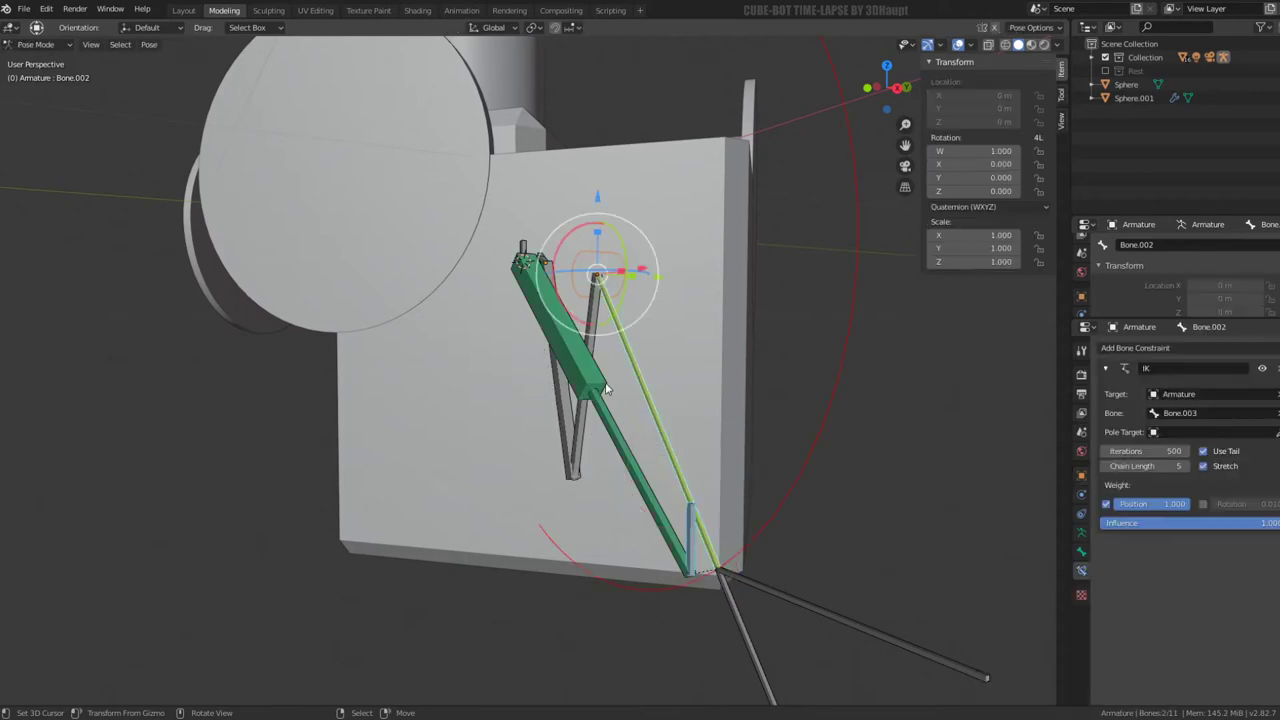
click(830, 619)
key(g)
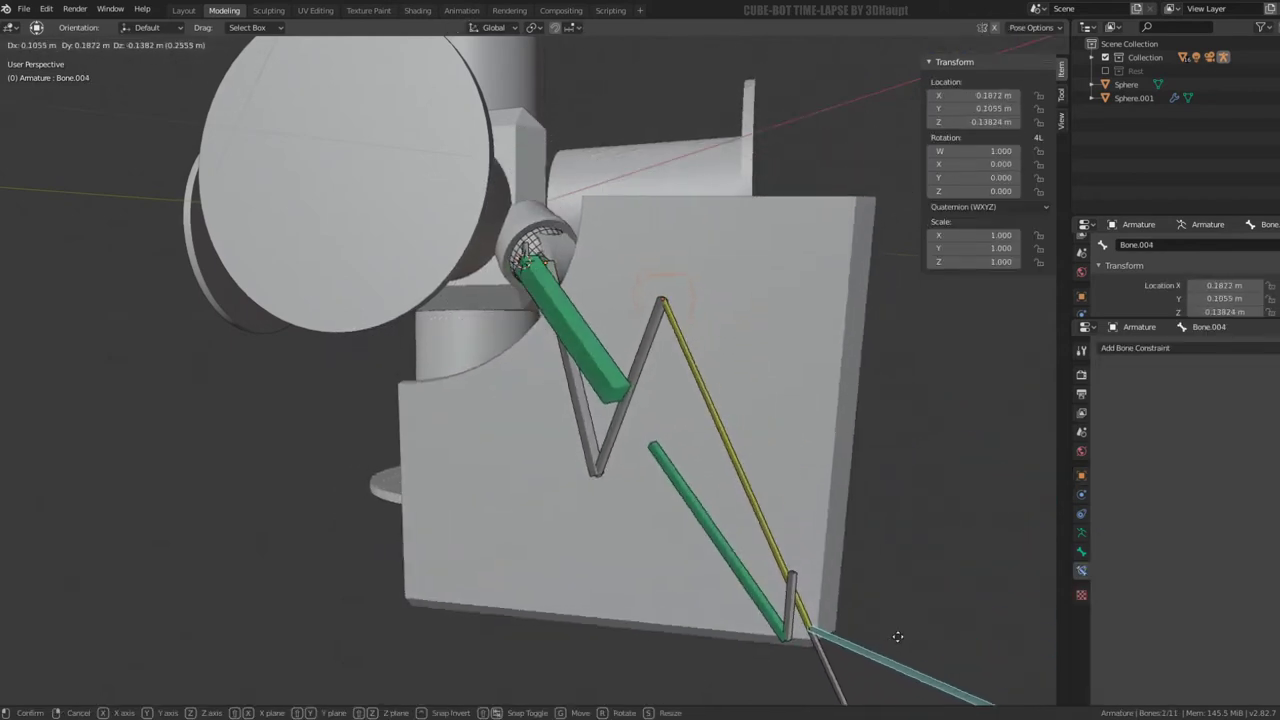
key(Escape)
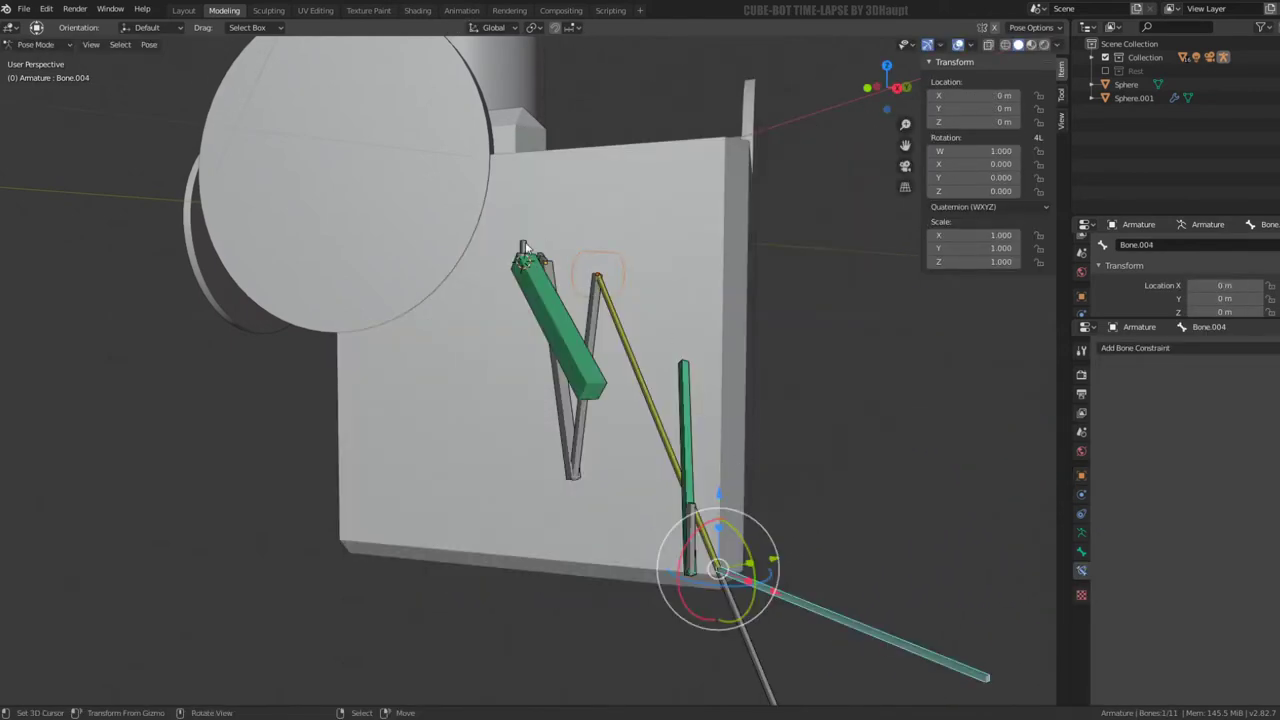
Give Bone.010 a Damped Track to Bone.008 and check Bone.009's target, Bone.007
click(523, 252)
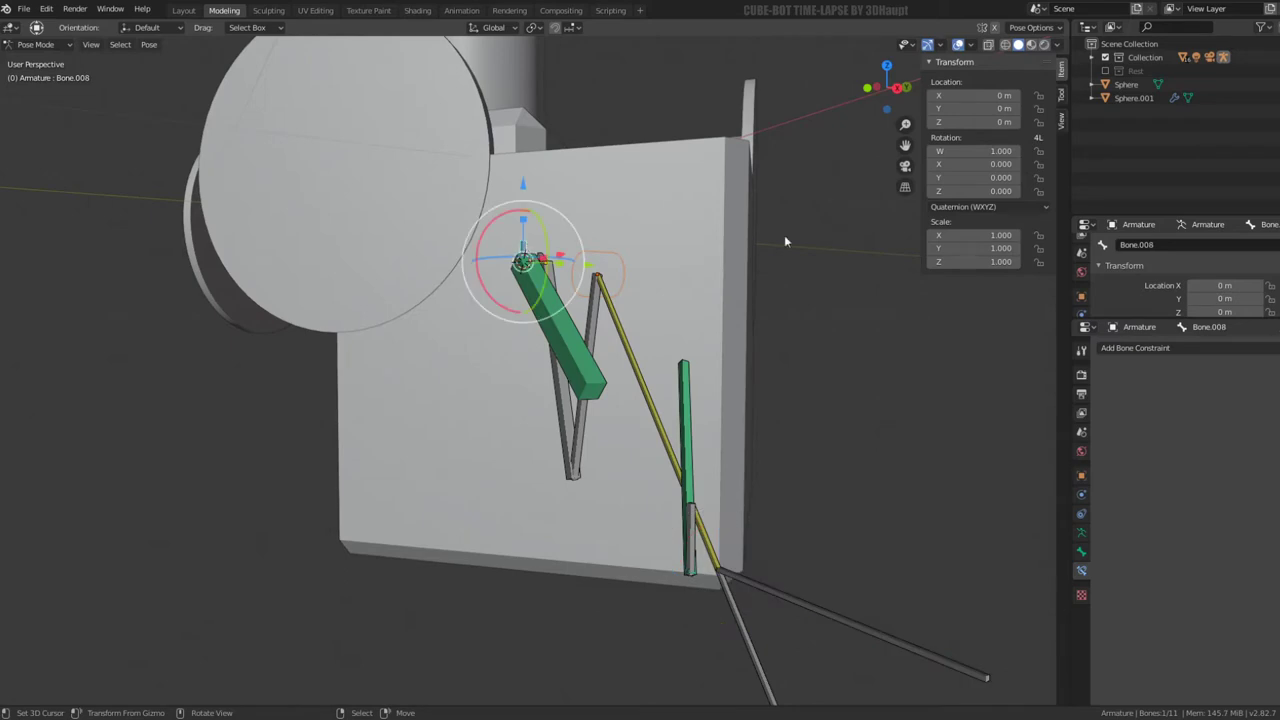
shift+click(706, 386)
key(ctrl+shift+c)
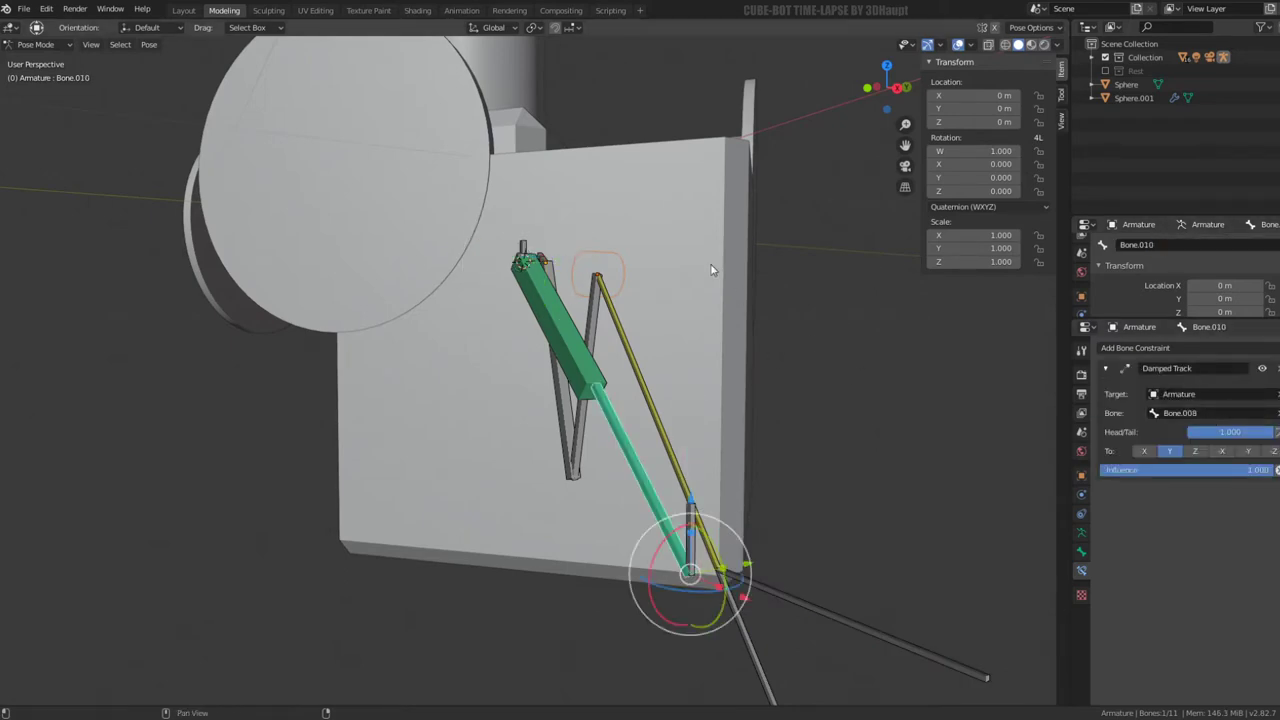
click(540, 285)
click(698, 543)
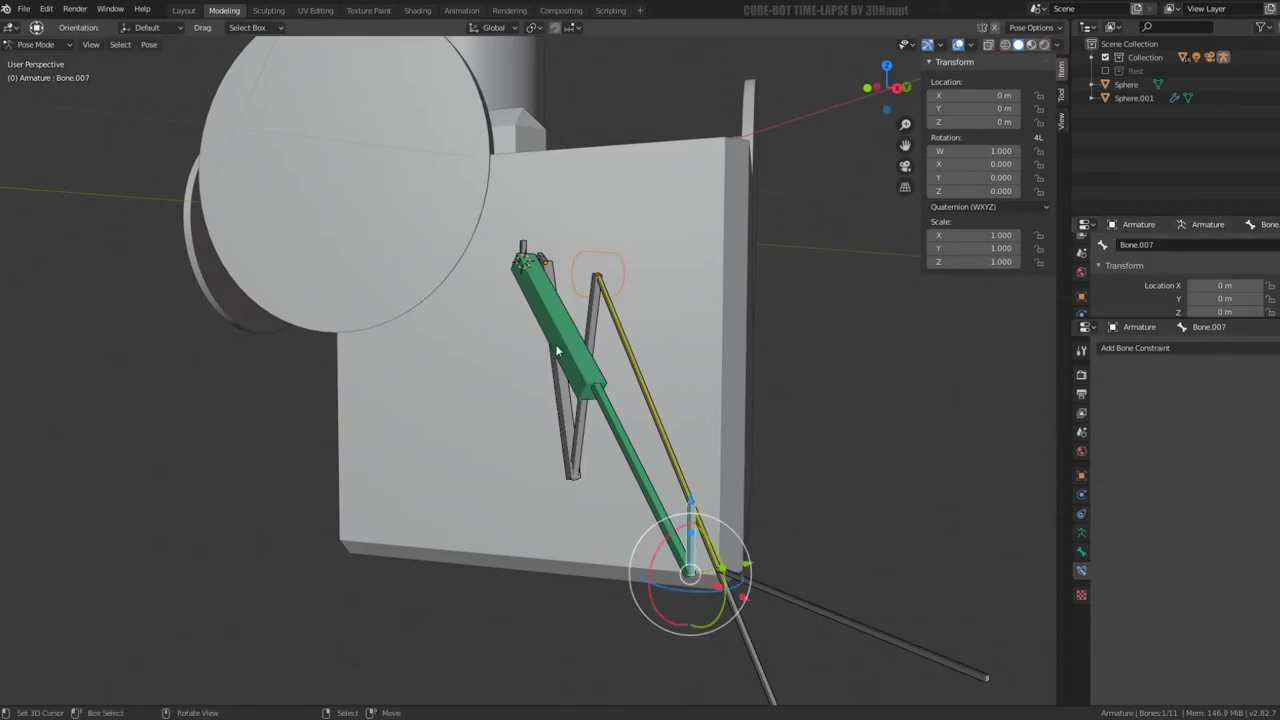
key(ctrl+z)
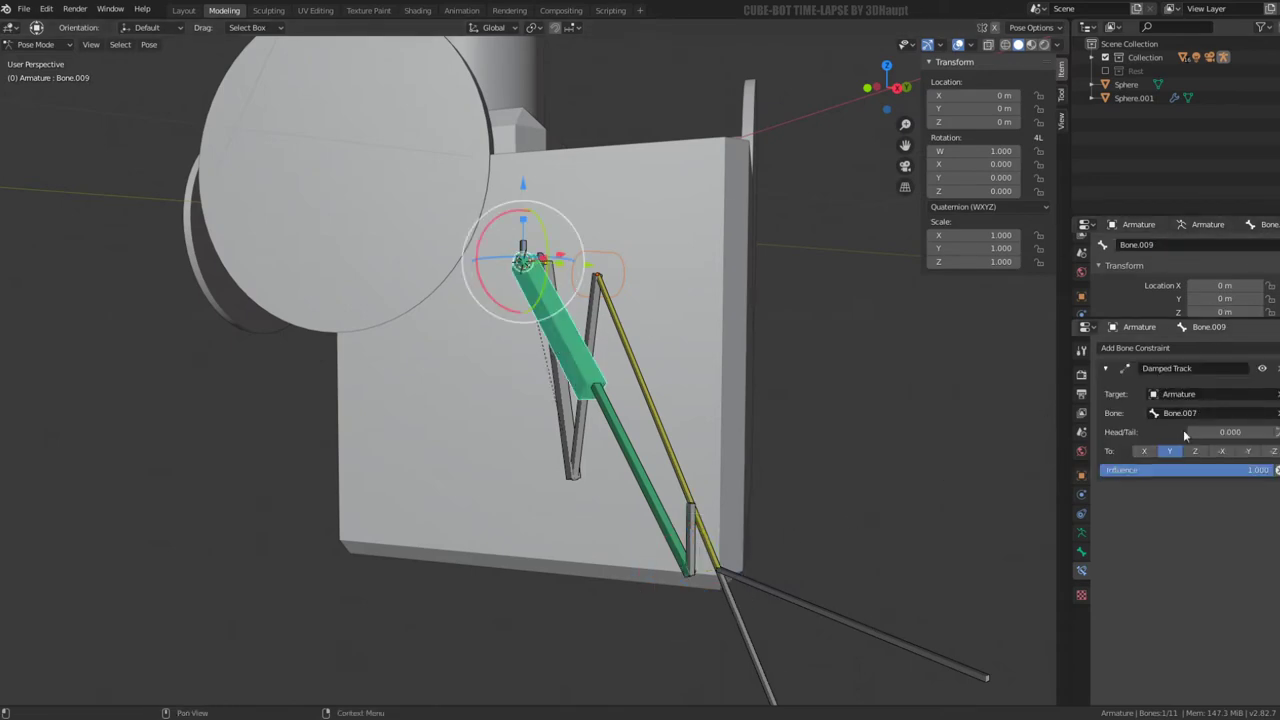
Review both pistons' Damped Tracks, test-move Bone.004, cancel, and enter Edit Mode
click(787, 590)
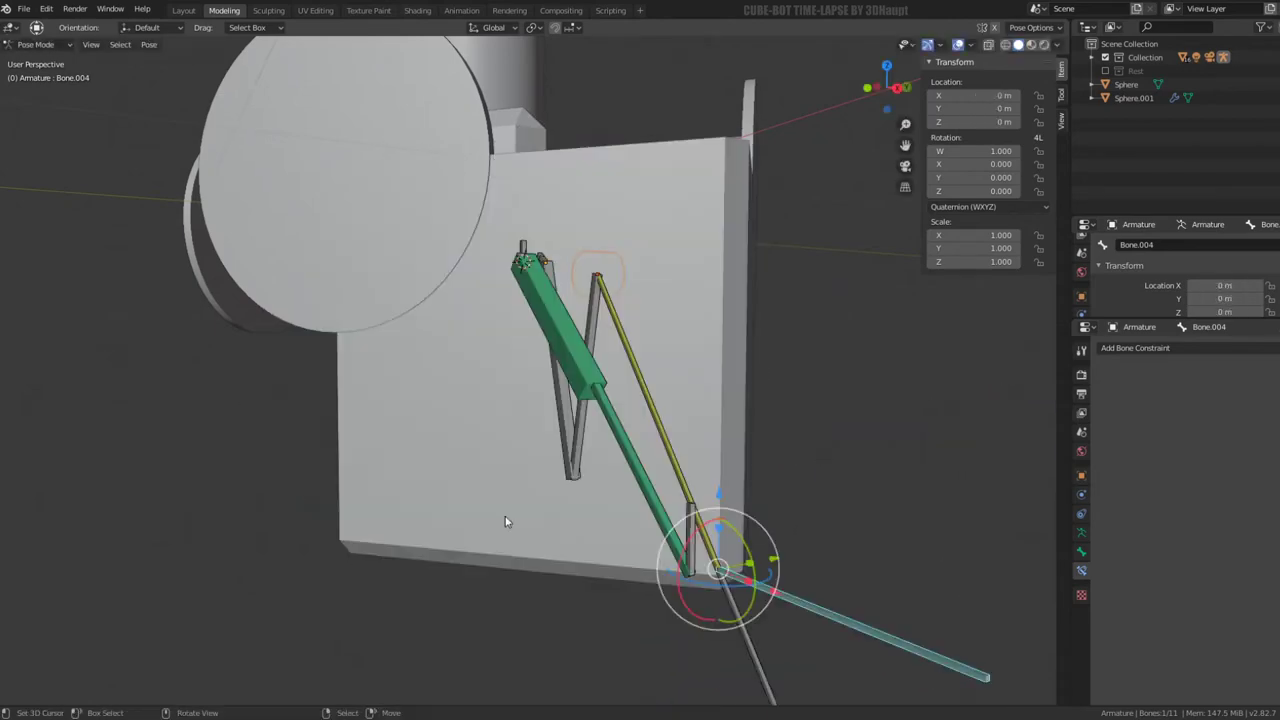
mouse_move(506, 521)
middle_down()
mouse_move(689, 396)
mouse_move(693, 429)
middle_up()
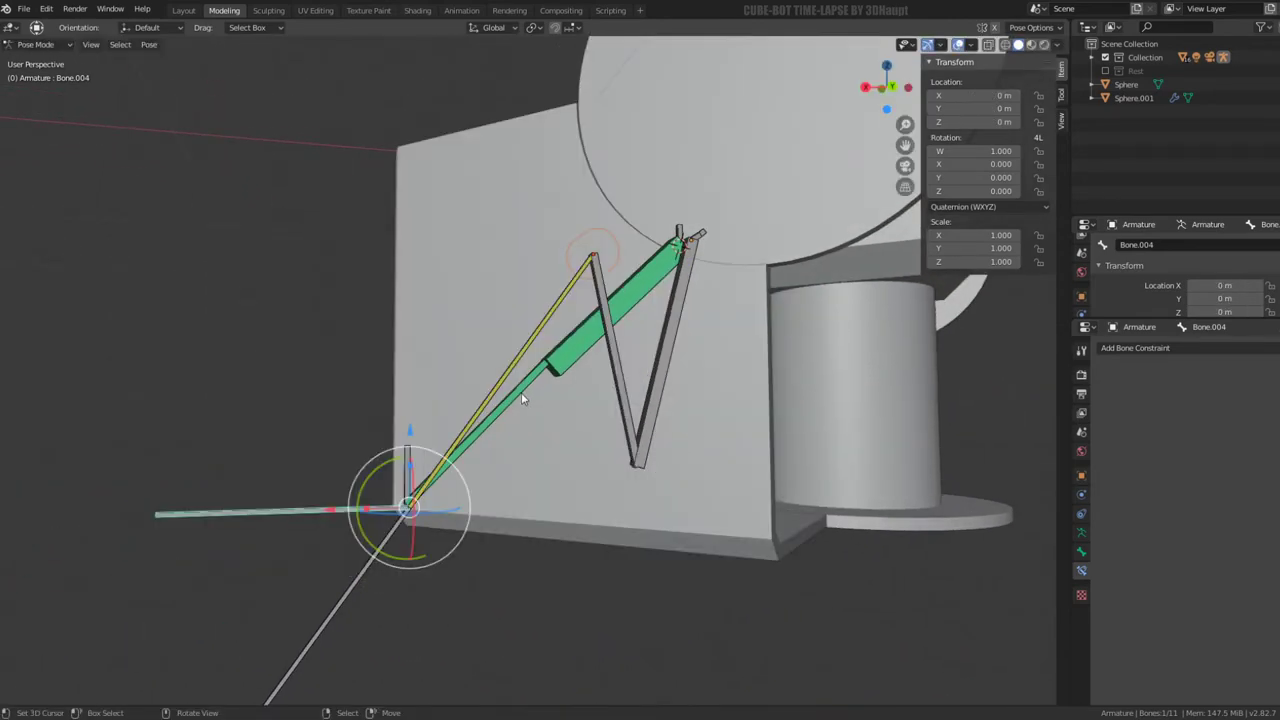
click(521, 394)
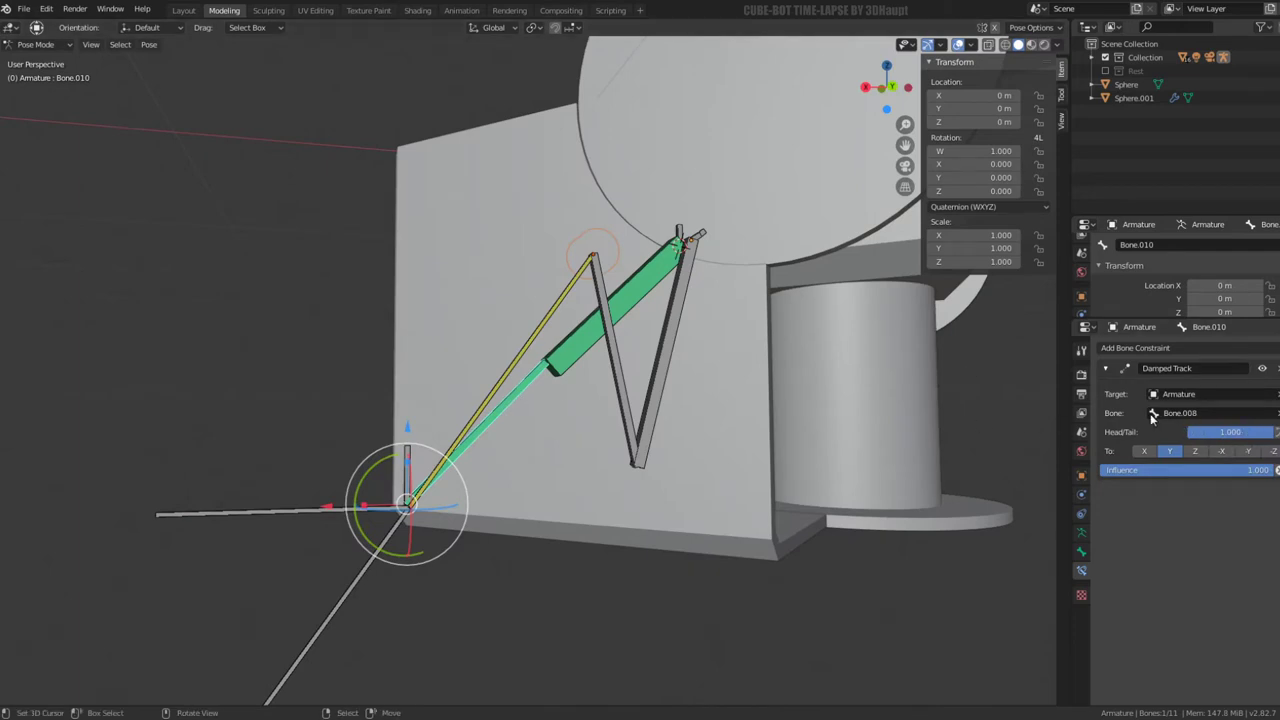
click(568, 352)
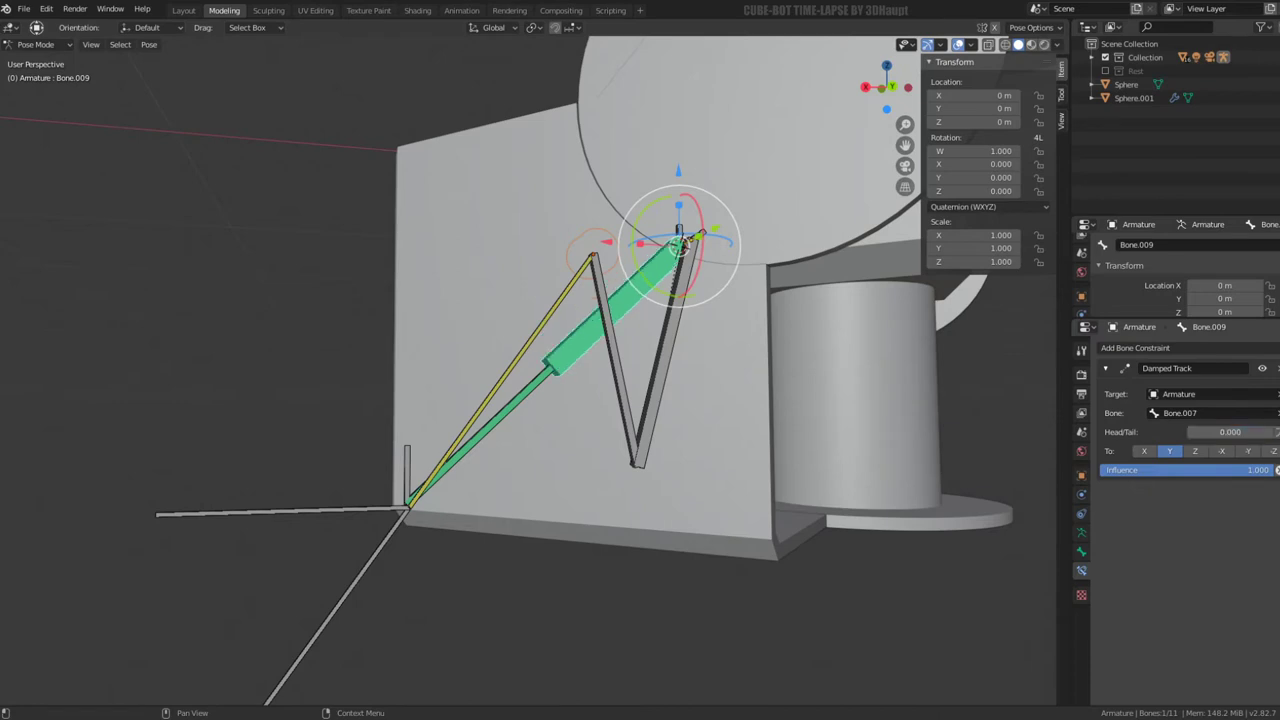
scroll(397, 490, down, 2)
click(397, 490)
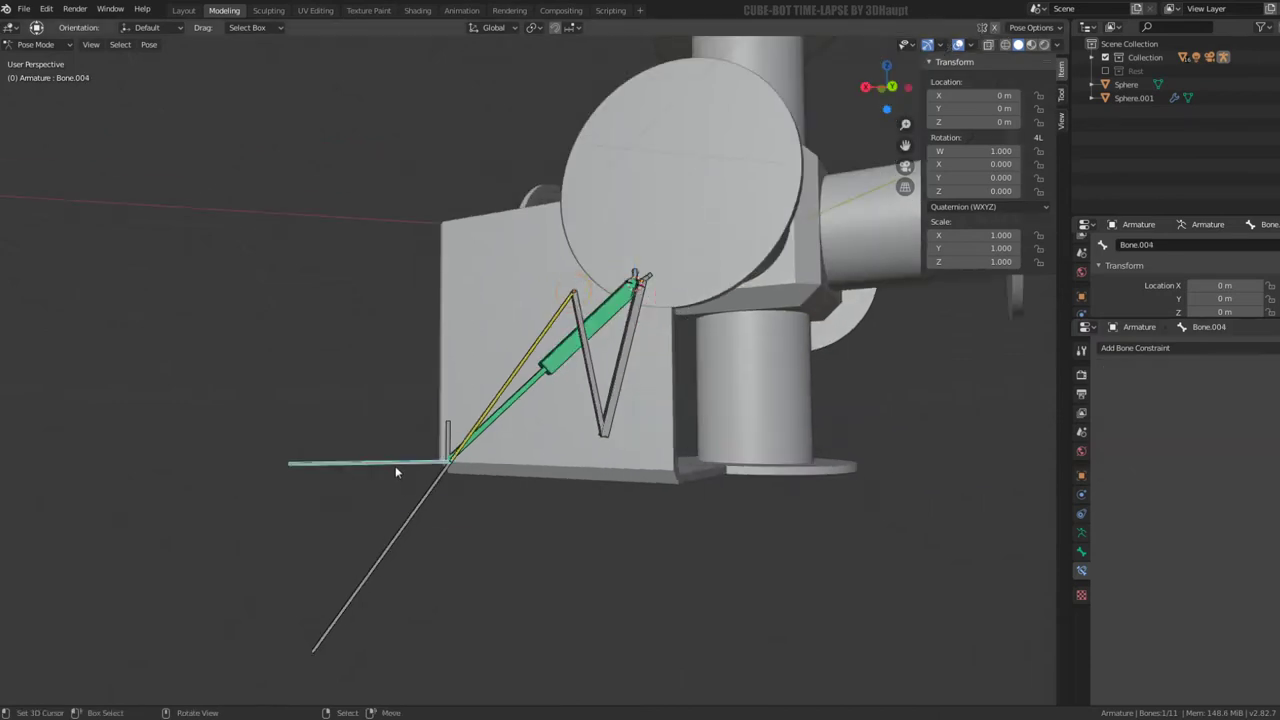
key(g)
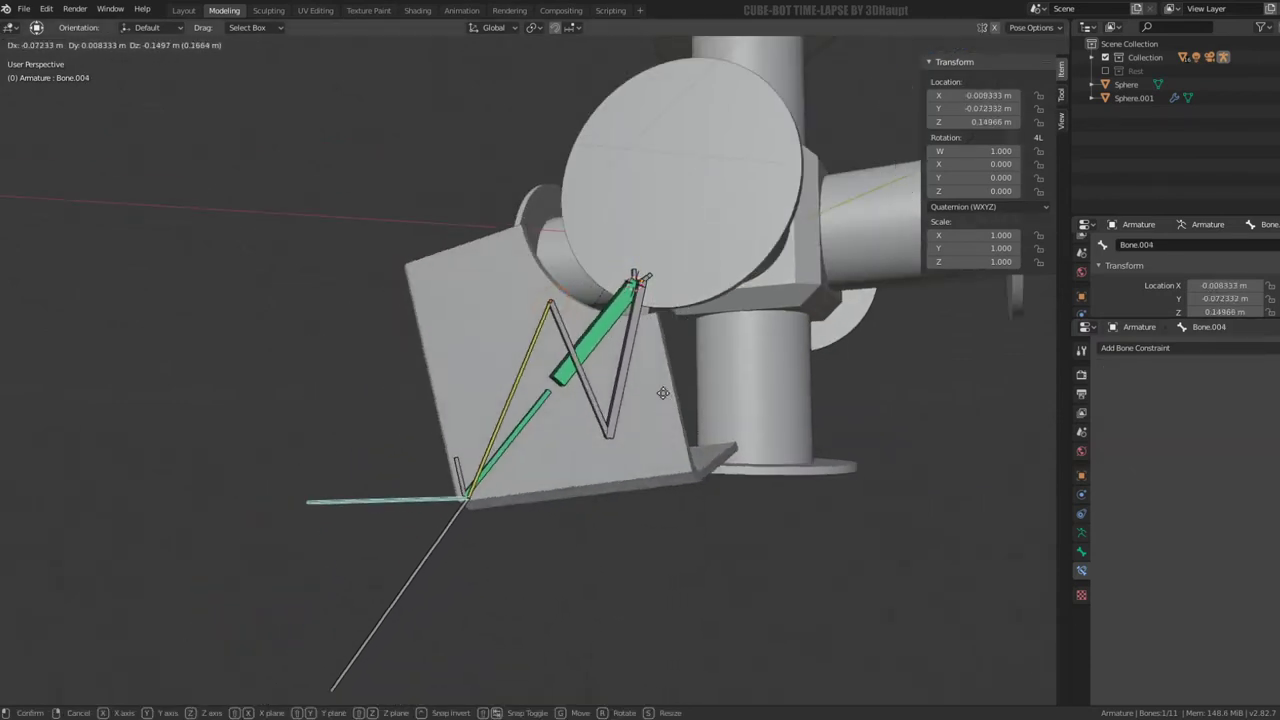
key(Escape)
key(Tab)
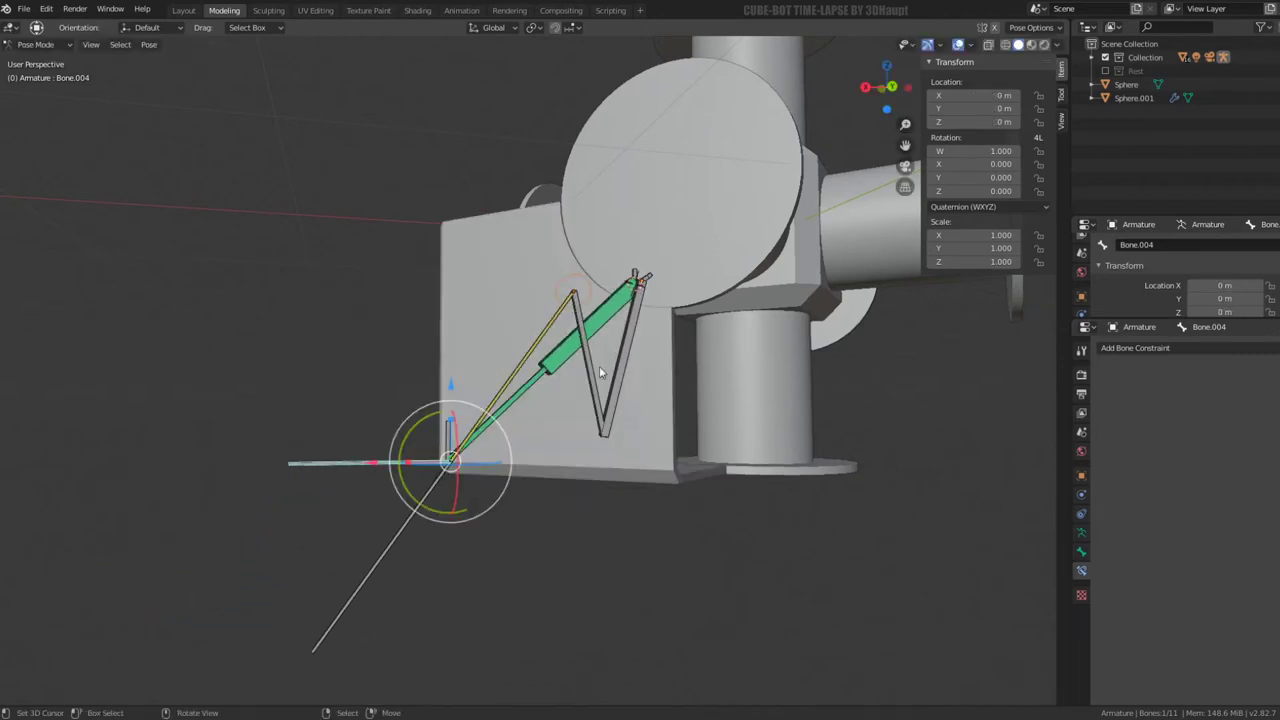
click(531, 369)
With Normal orientation, stretch Bone.010's tail along its axis to the upper piston joint
click(543, 369)
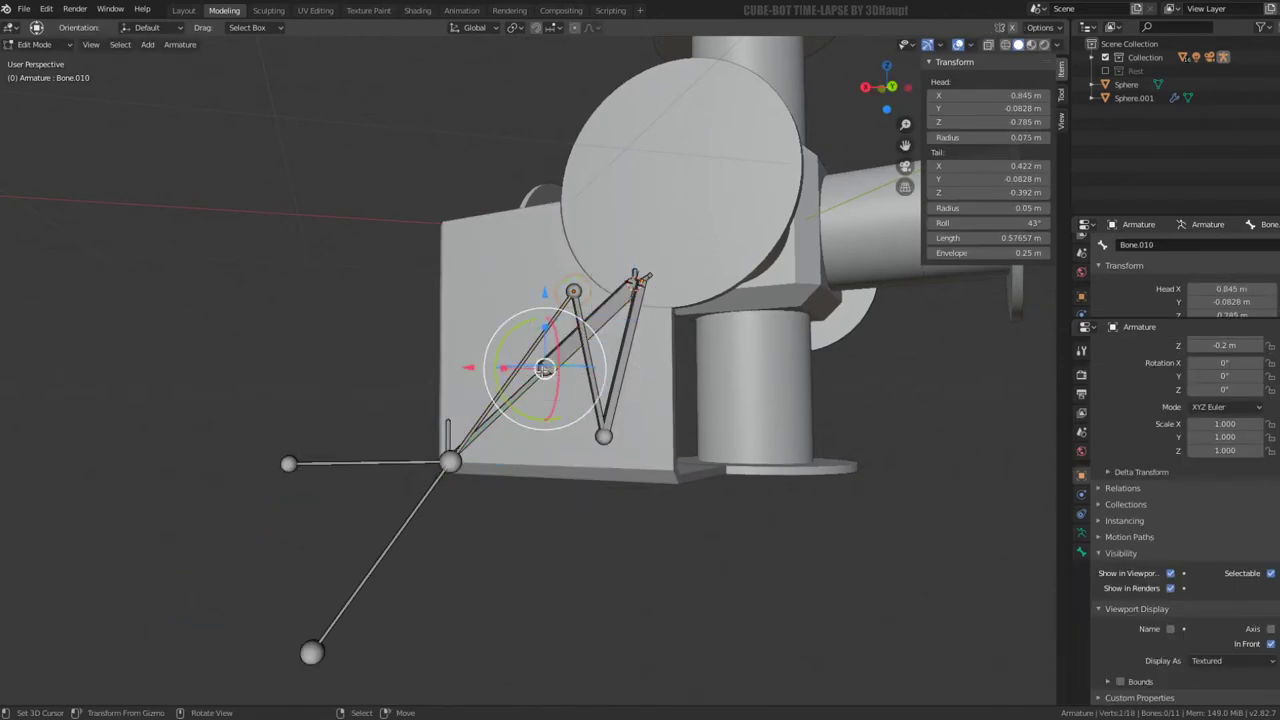
click(474, 28)
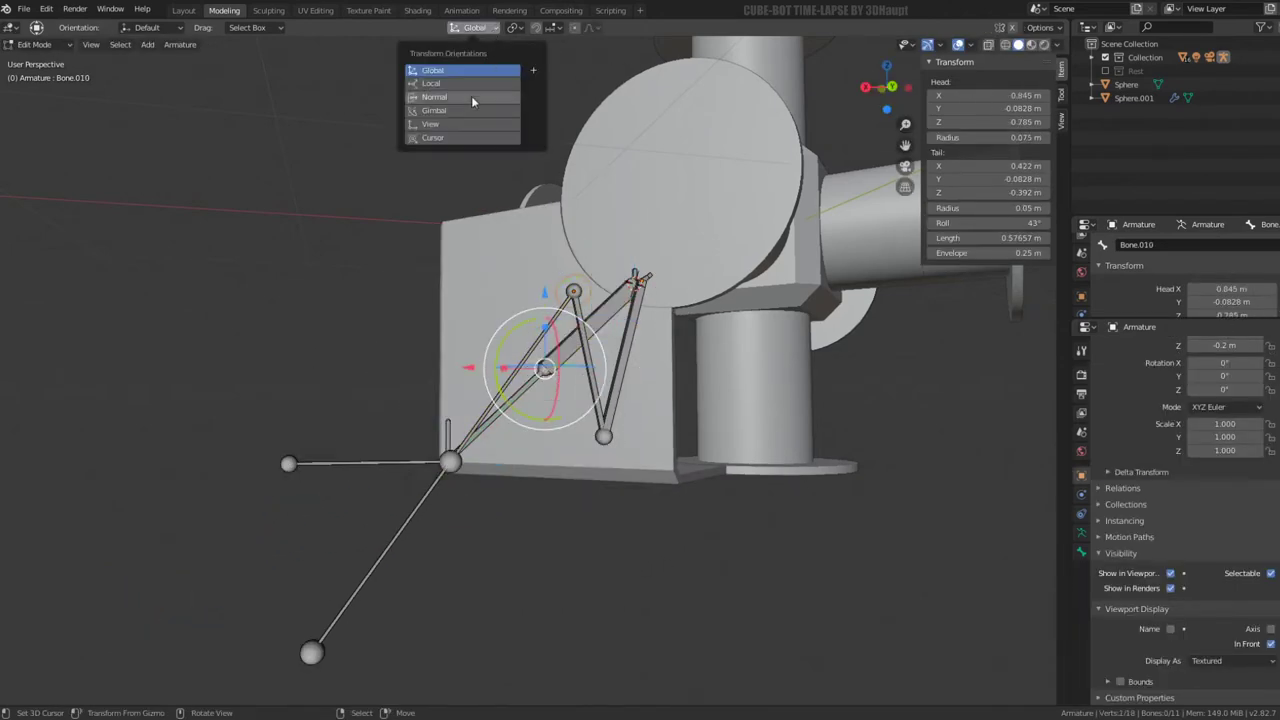
click(434, 97)
scroll(581, 339, up, 3)
key(g)
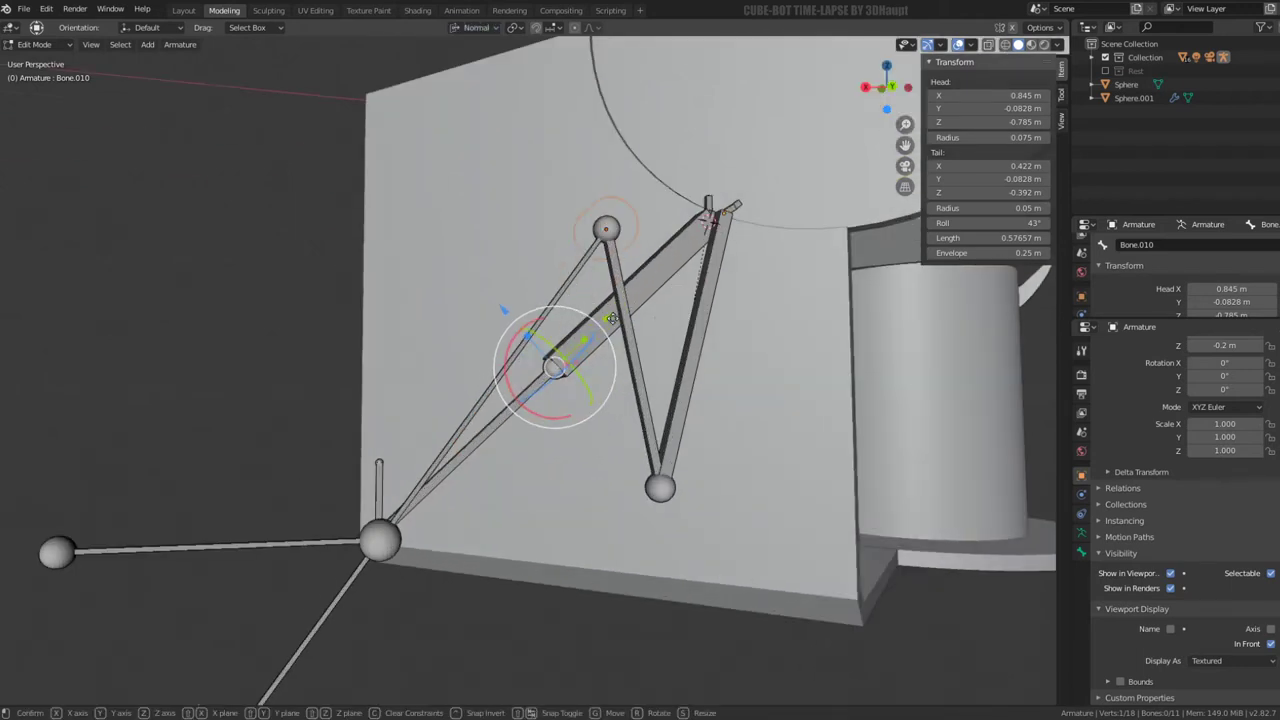
key(z)
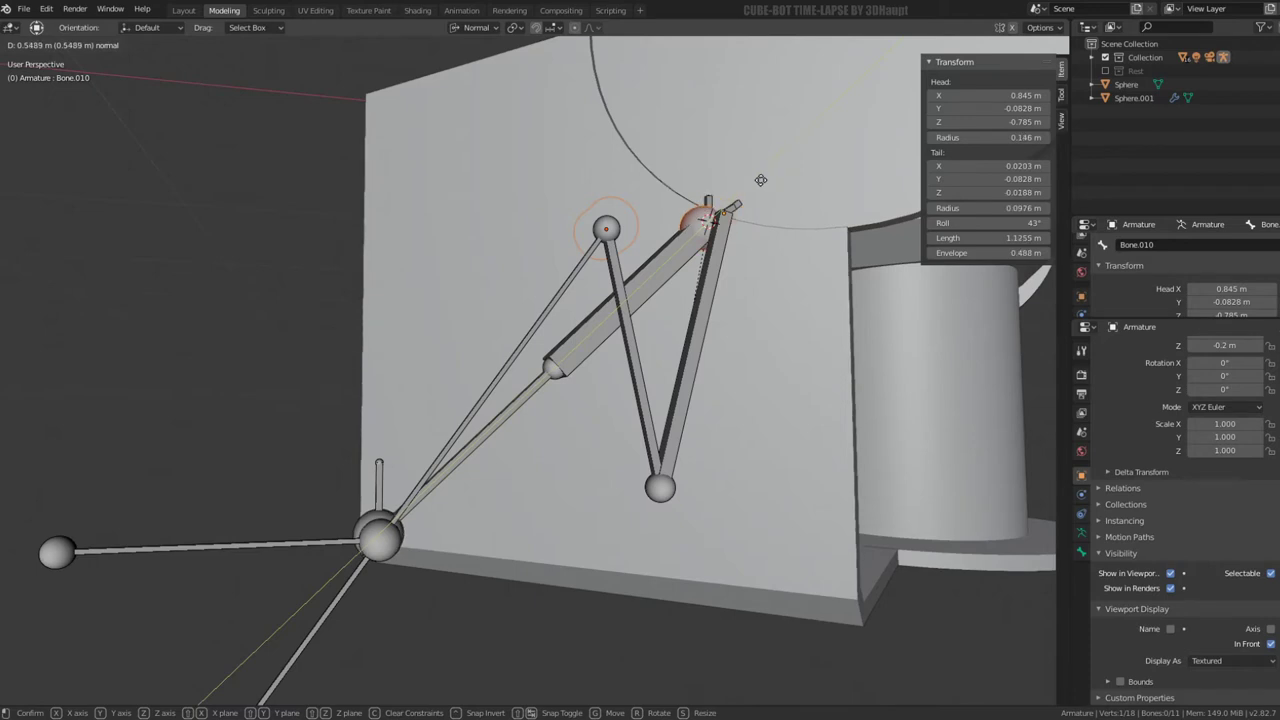
click(751, 185)
Test-move the lower leg to check the piston follows, then cancel
click(553, 367)
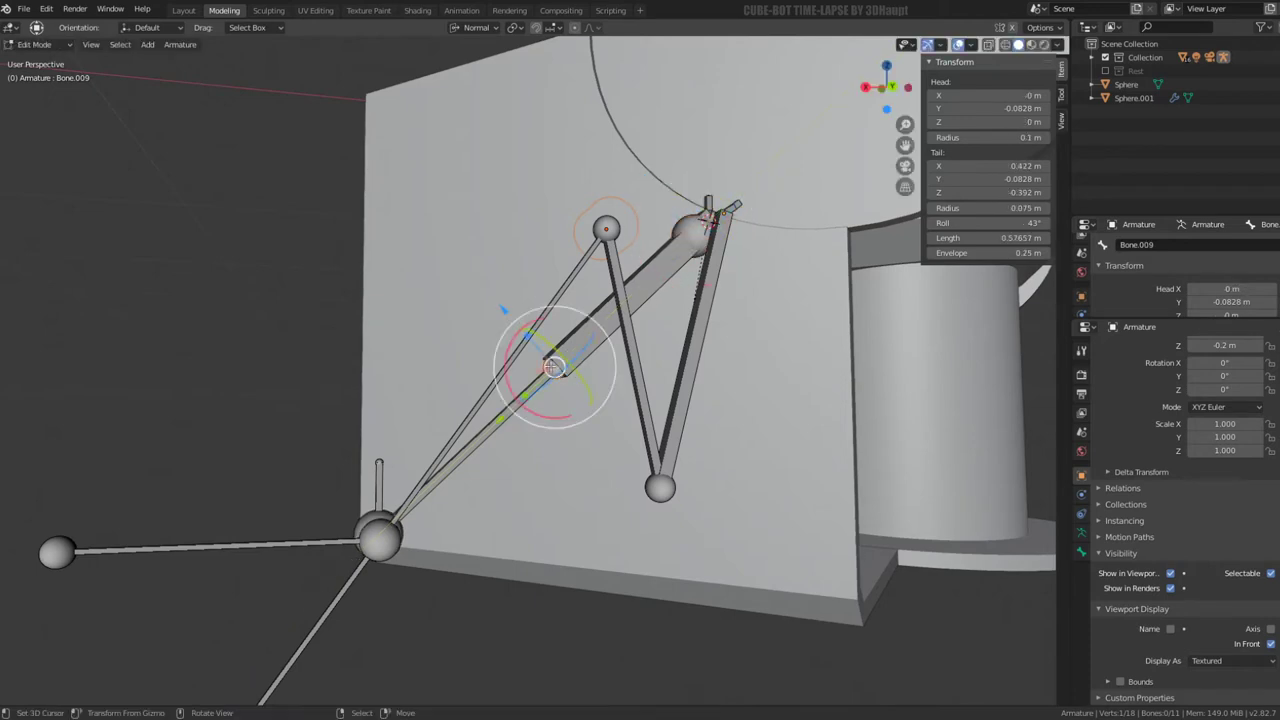
drag(527, 421, 500, 423)
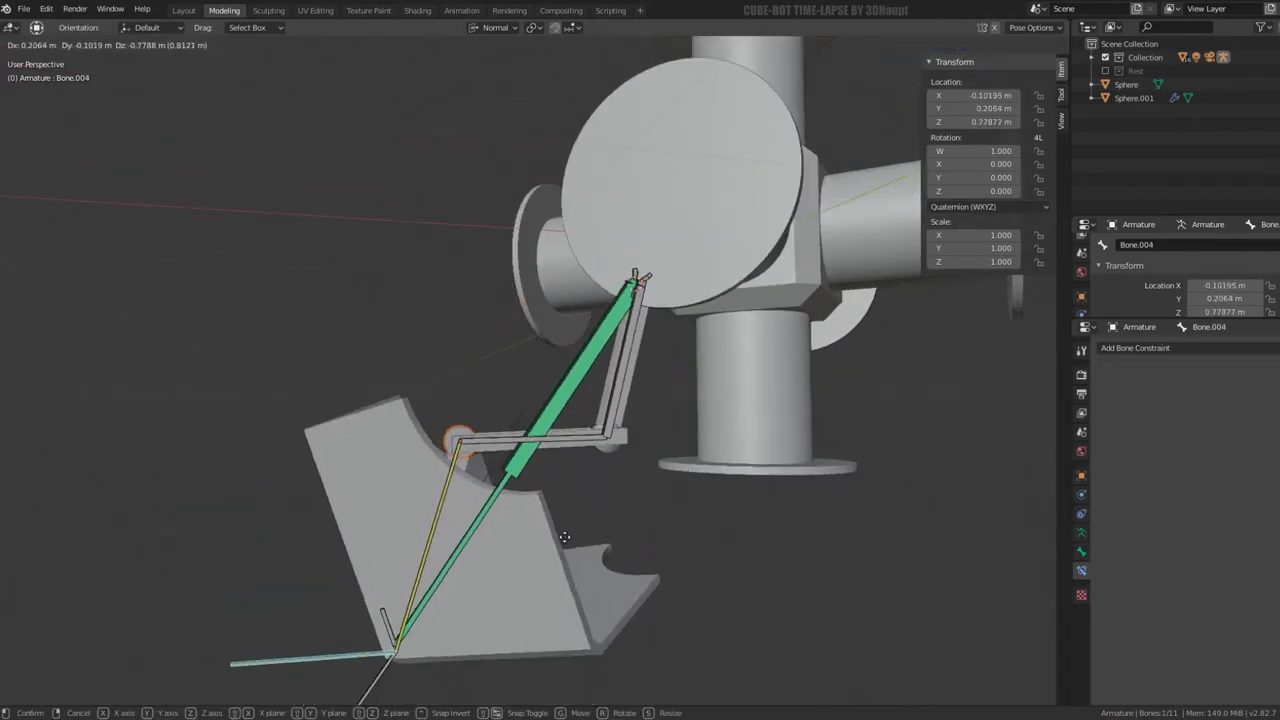
key(Escape)
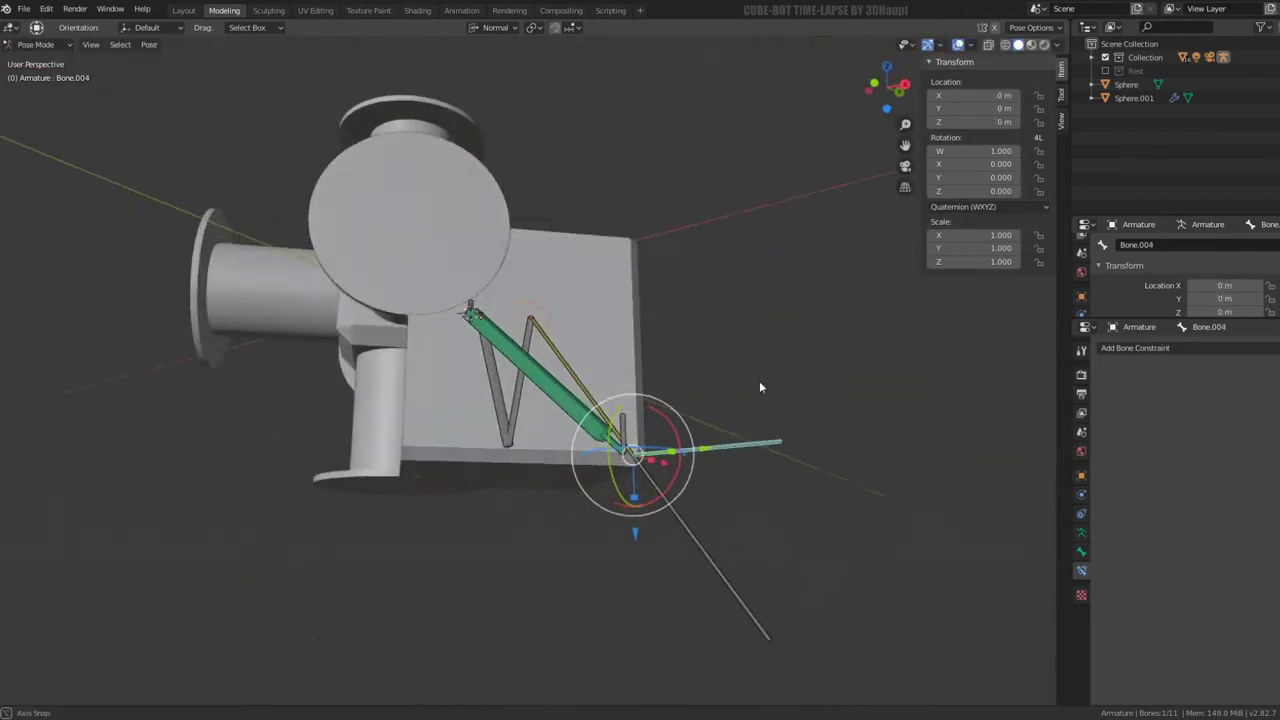
key(g)
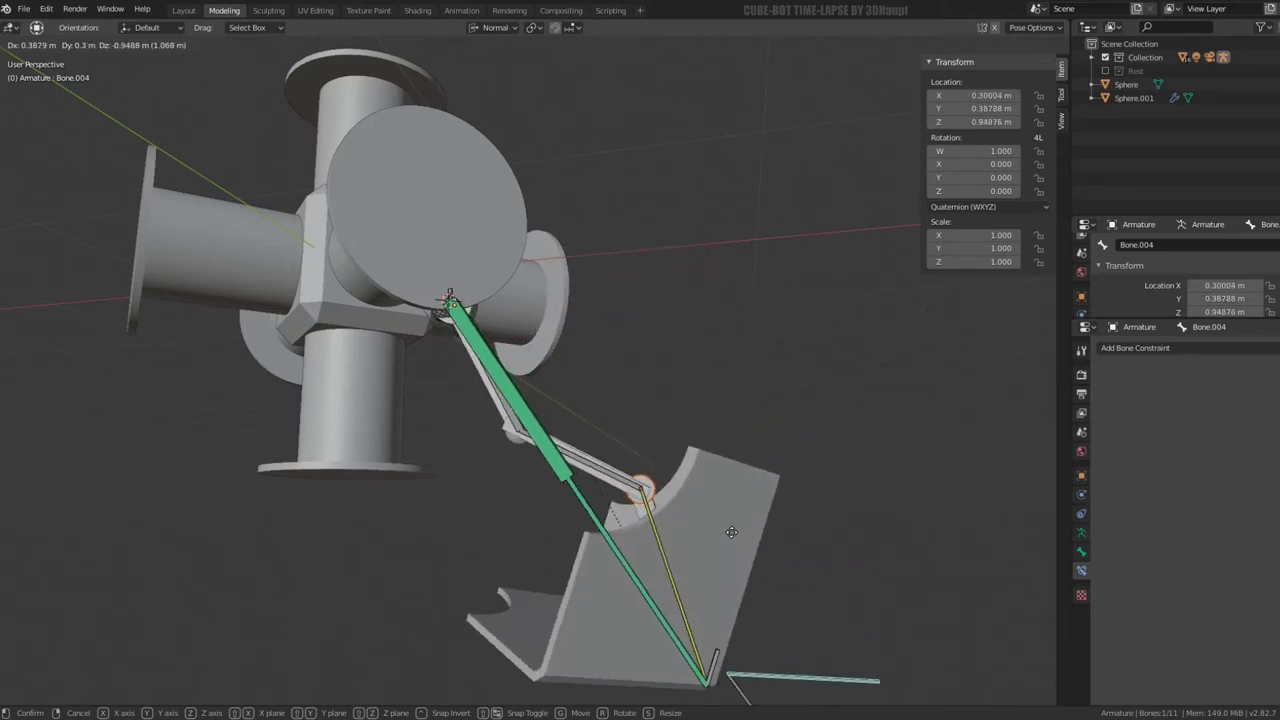
key(Escape)
scroll(671, 250, up, 3)
mouse_move(671, 250)
middle_down()
mouse_move(737, 266)
mouse_move(785, 255)
mouse_move(783, 239)
mouse_move(589, 420)
mouse_move(653, 255)
mouse_move(698, 260)
mouse_move(523, 354)
mouse_move(718, 277)
middle_up()
scroll(630, 326, up, 3)
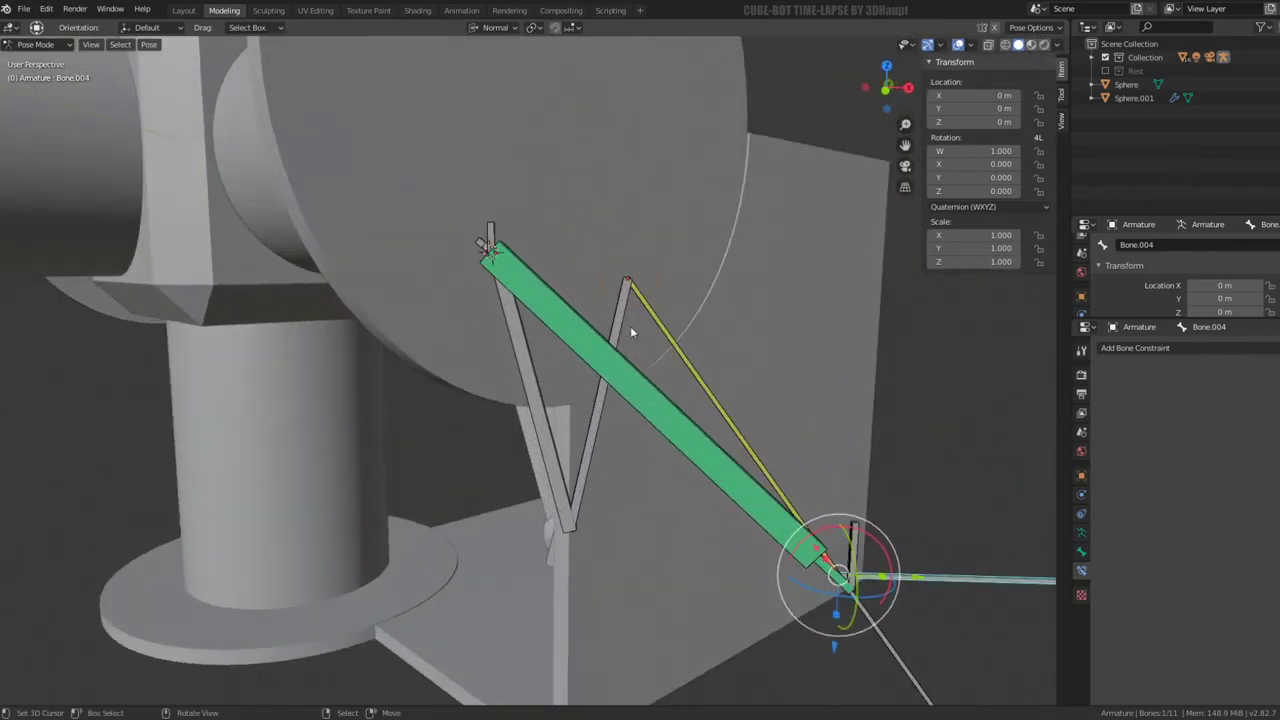
scroll(586, 286, up, 3)
Snap the 3D cursor to Bone.009's head at the upper joint and switch to Object Mode
click(535, 245)
key(shift+s)
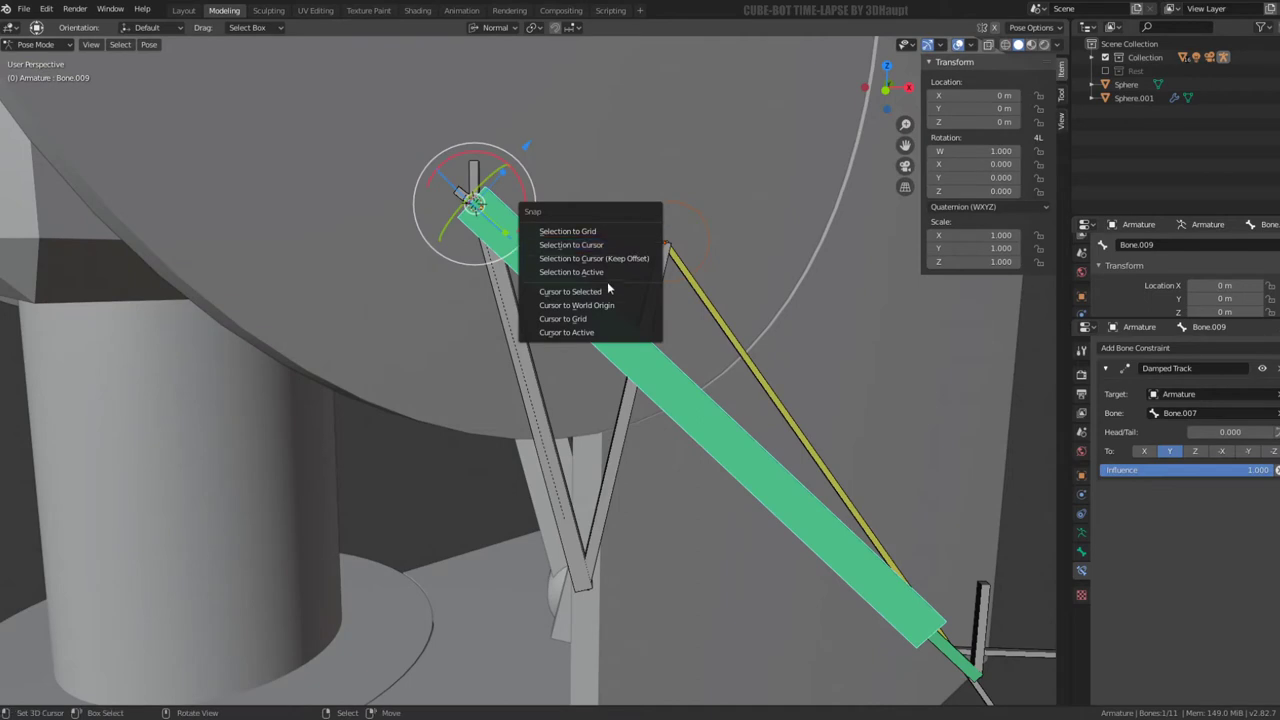
click(606, 295)
middle_drag(606, 295, 441, 196)
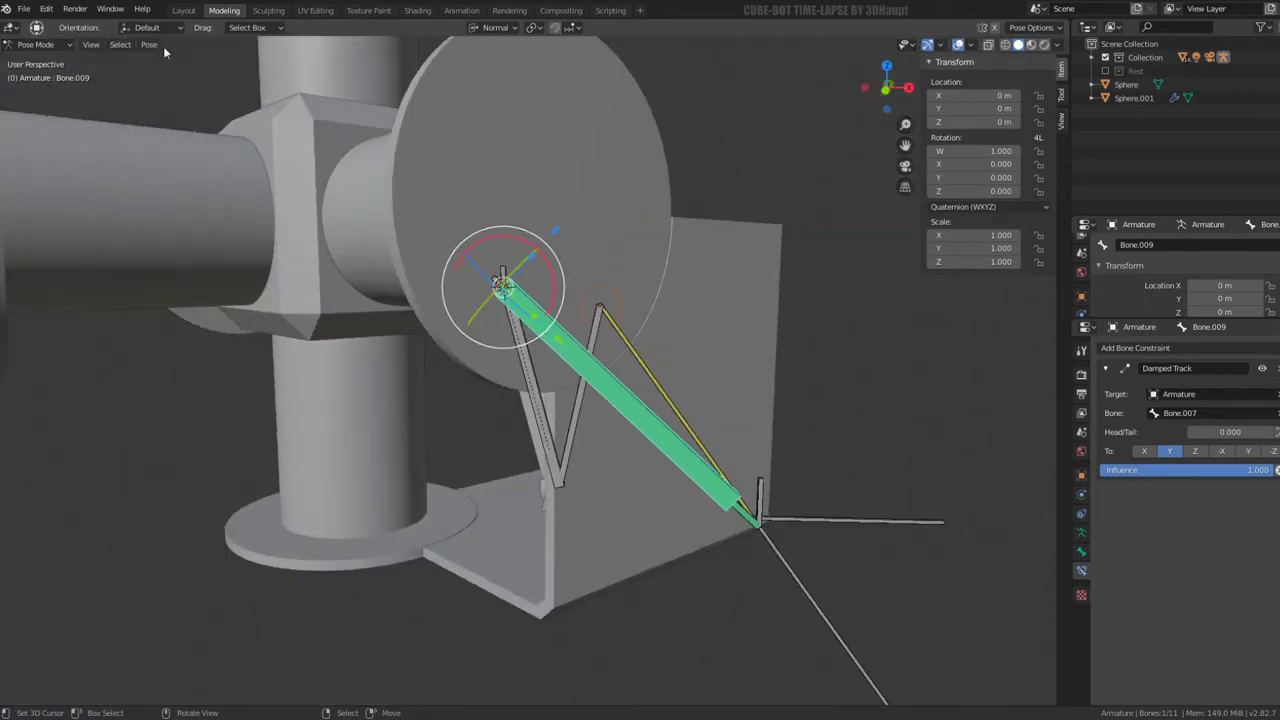
click(40, 44)
click(40, 60)
Add a cube at the 3D cursor, viewed from the front
scroll(597, 342, up, 2)
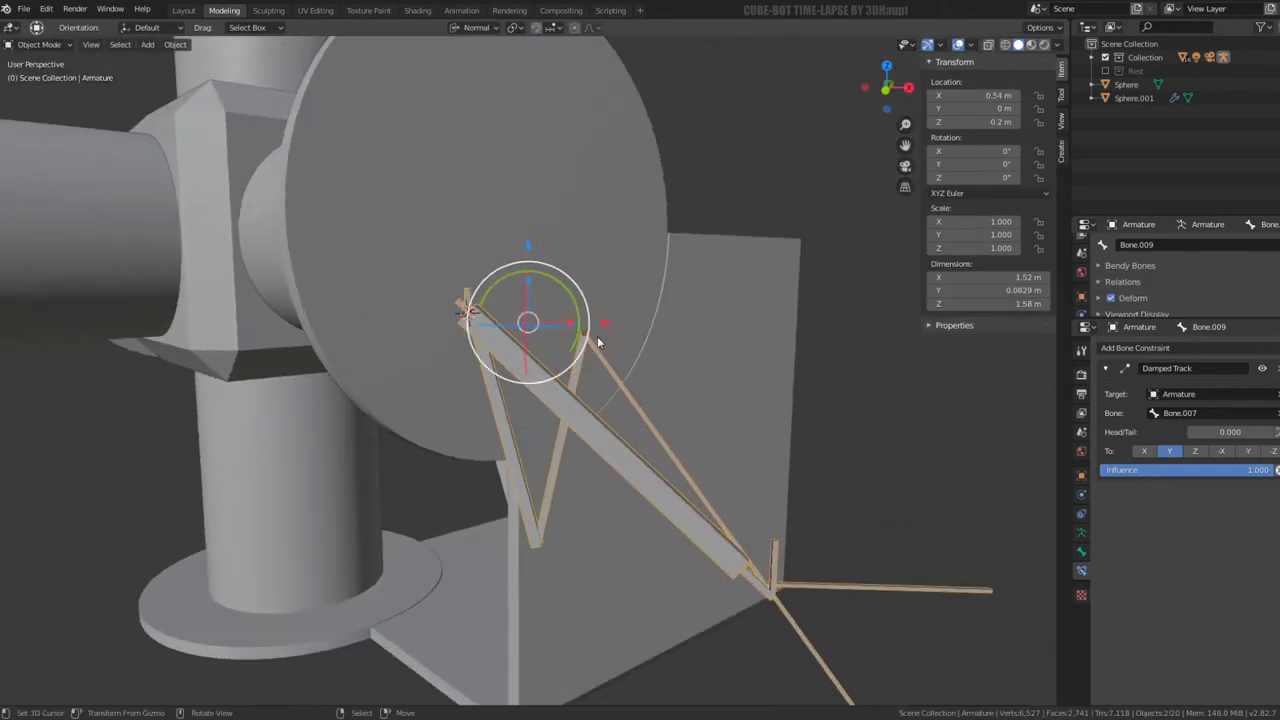
key(KP_1)
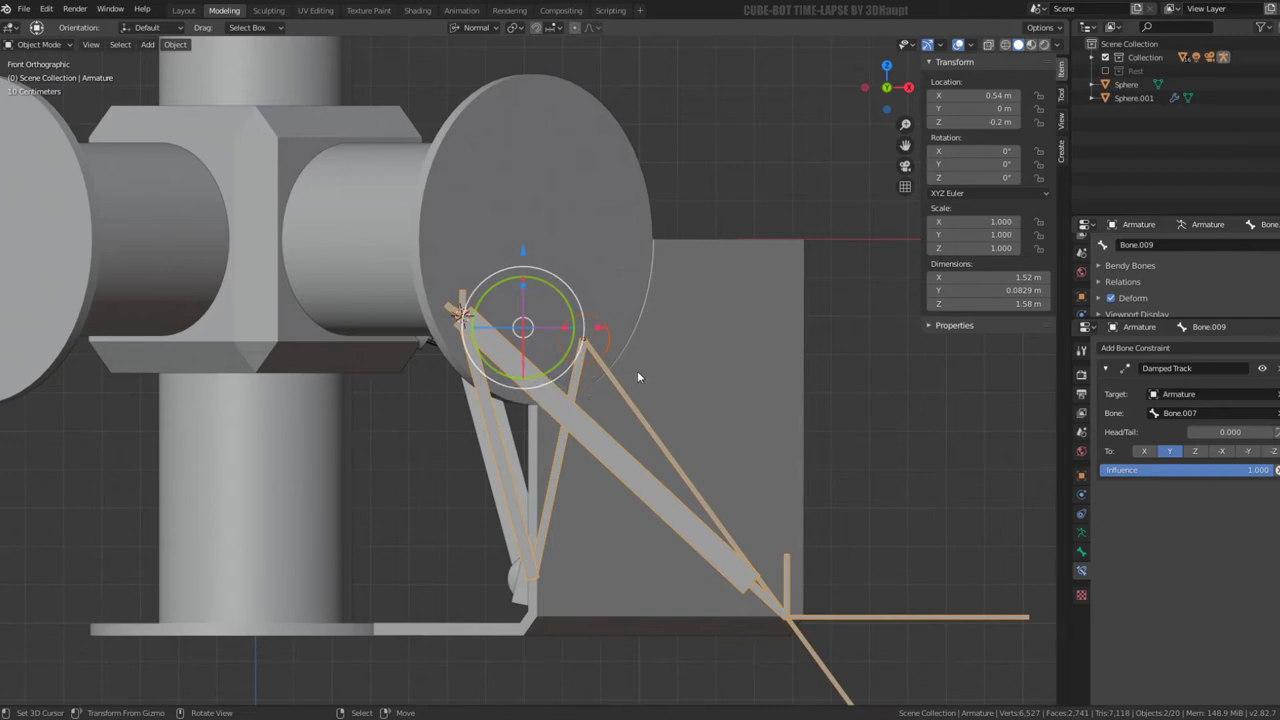
key(shift+a)
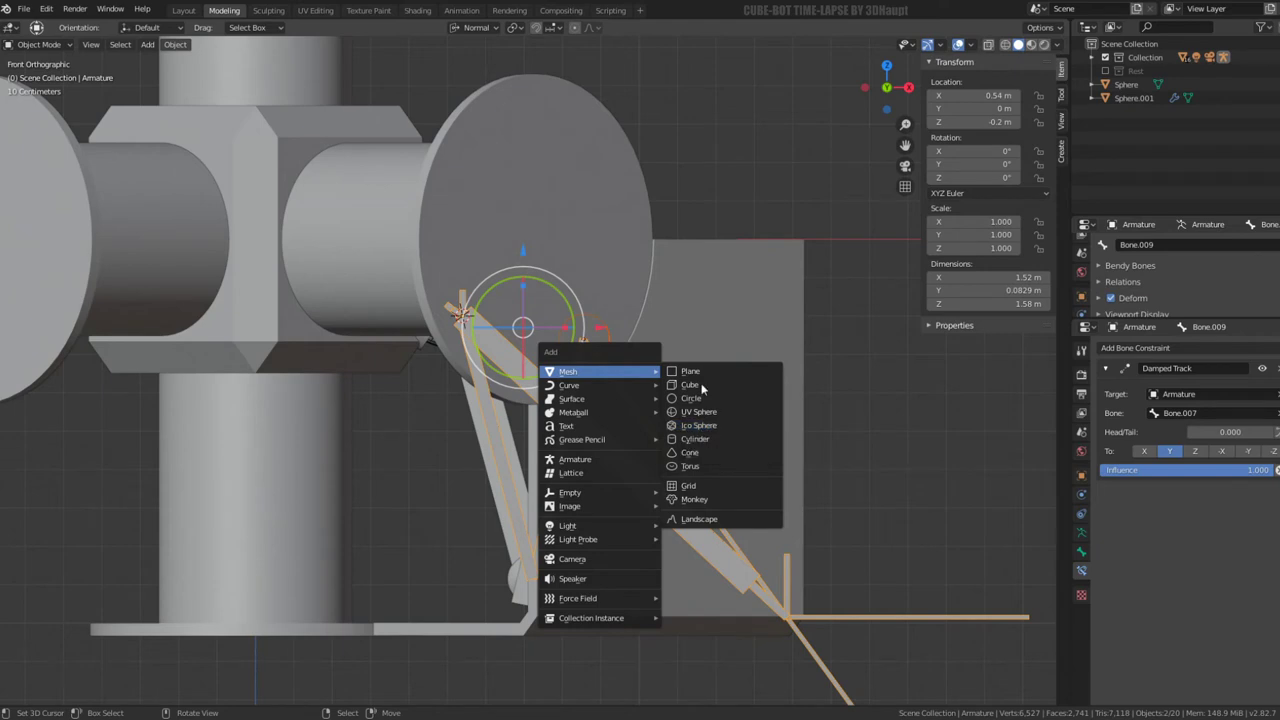
click(702, 387)
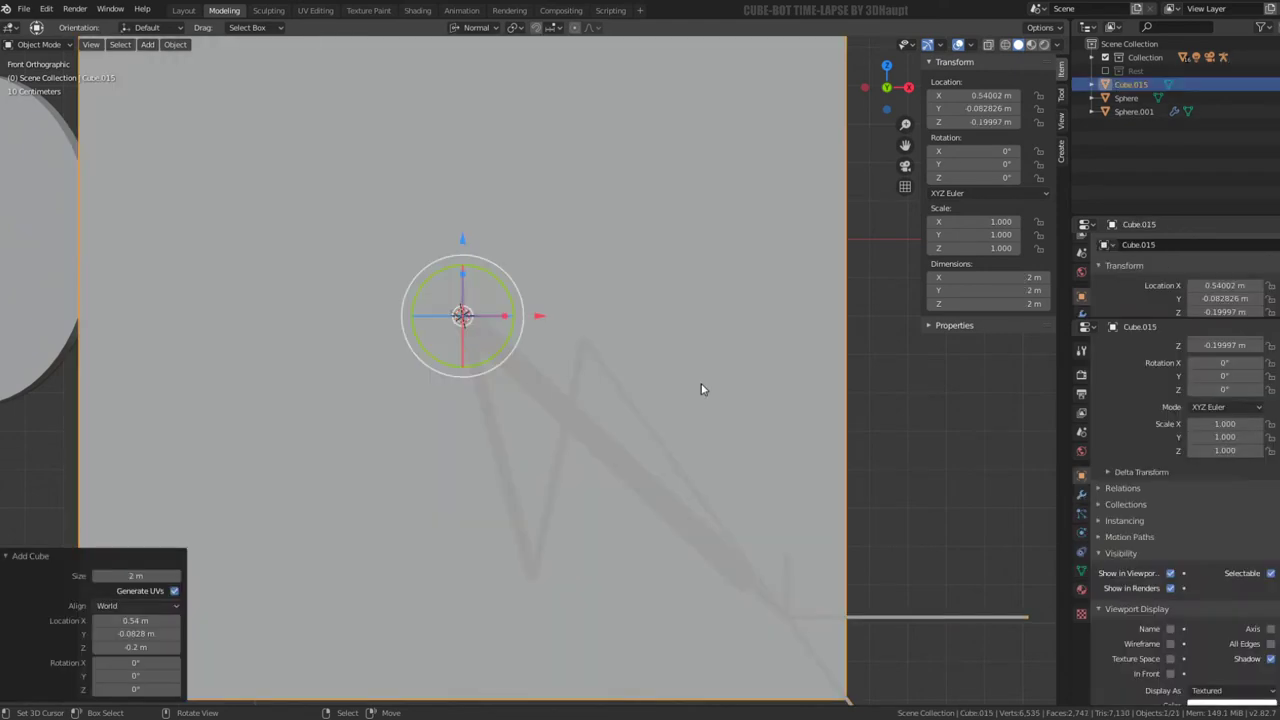
Scale the new cube's mesh down to about 0.0744 m per side in Edit Mode
key(Tab)
key(s)
click(596, 385)
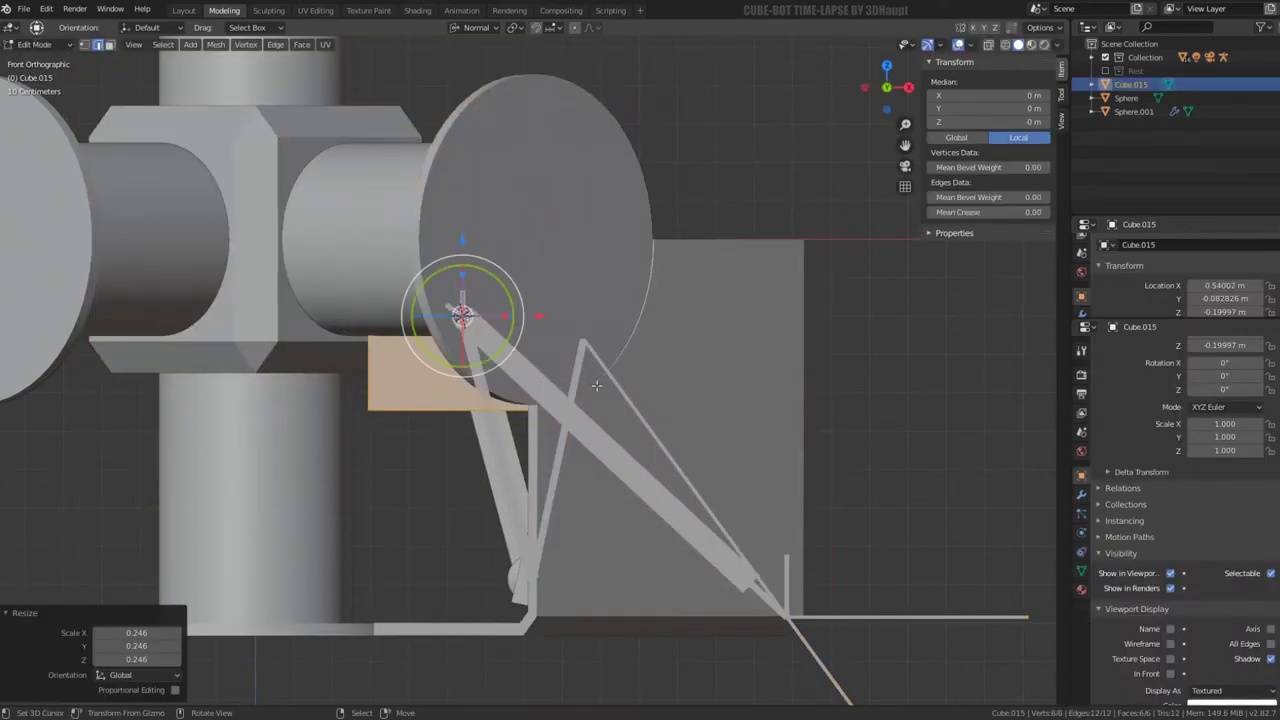
key(s)
click(714, 400)
middle_drag(714, 400, 760, 380)
key(s)
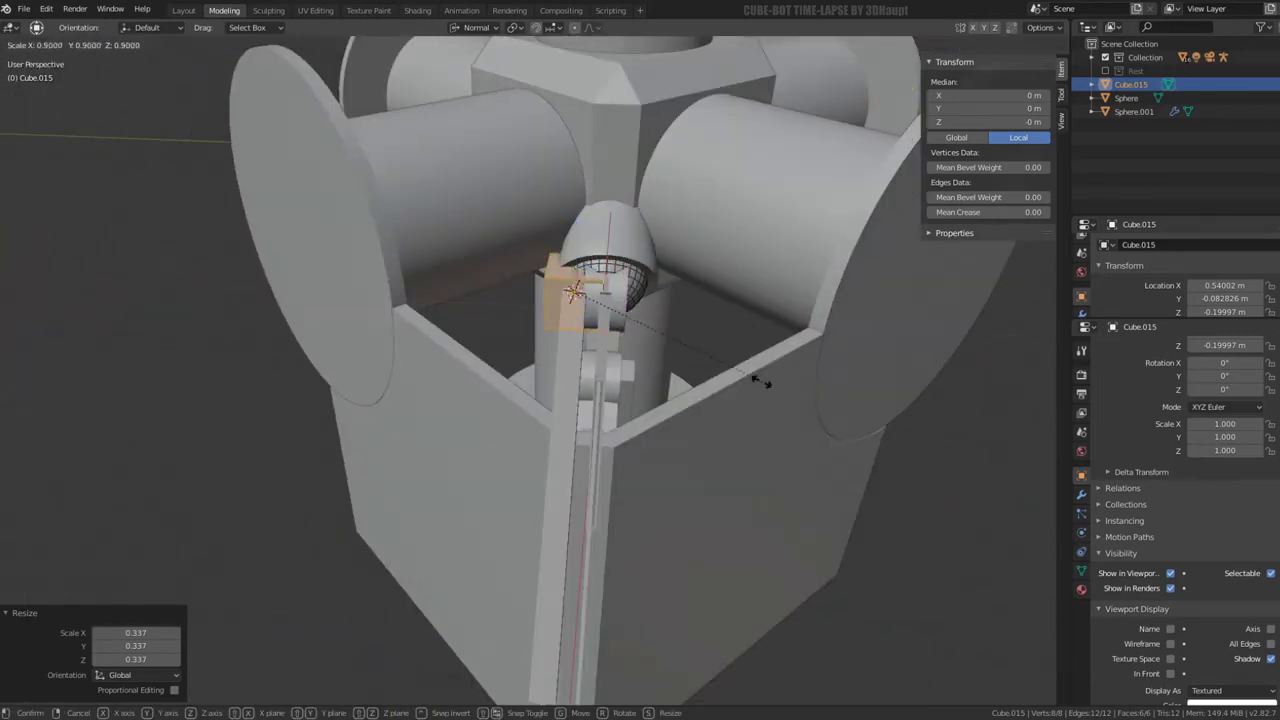
click(672, 346)
scroll(660, 340, up, 5)
mouse_move(660, 340)
middle_down()
mouse_move(637, 323)
mouse_move(545, 384)
middle_up()
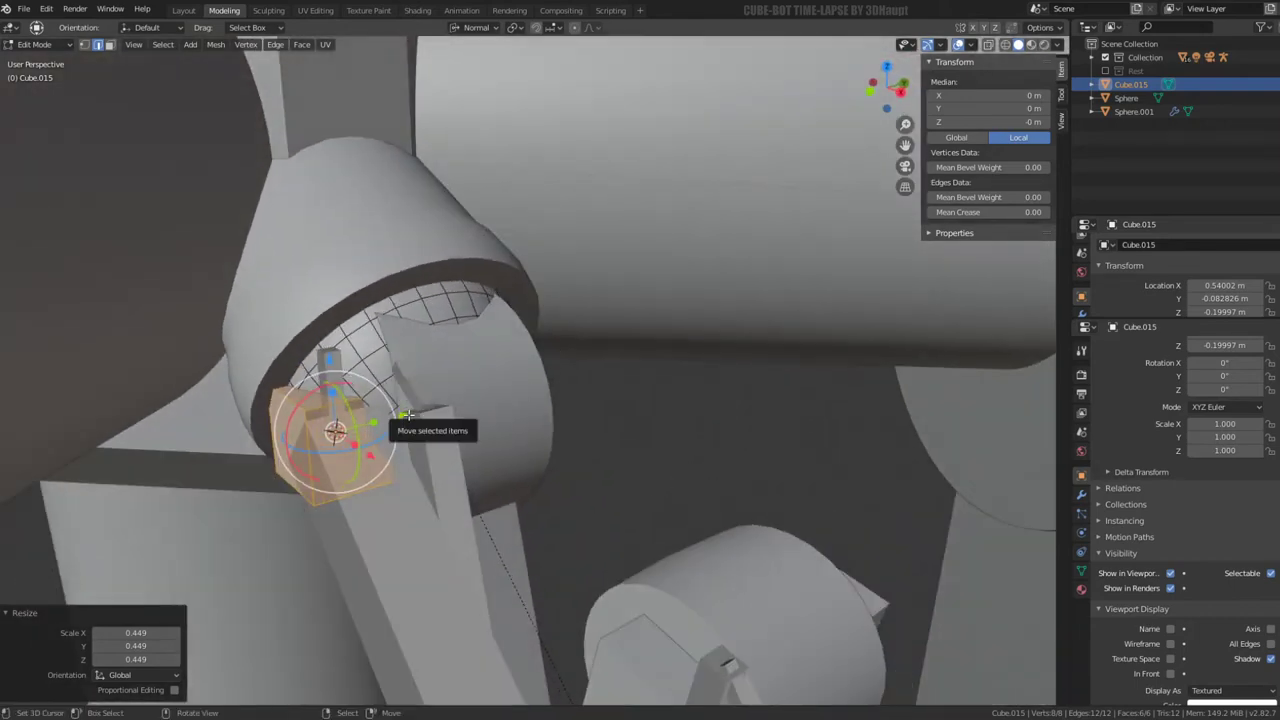
middle_drag(407, 414, 502, 354)
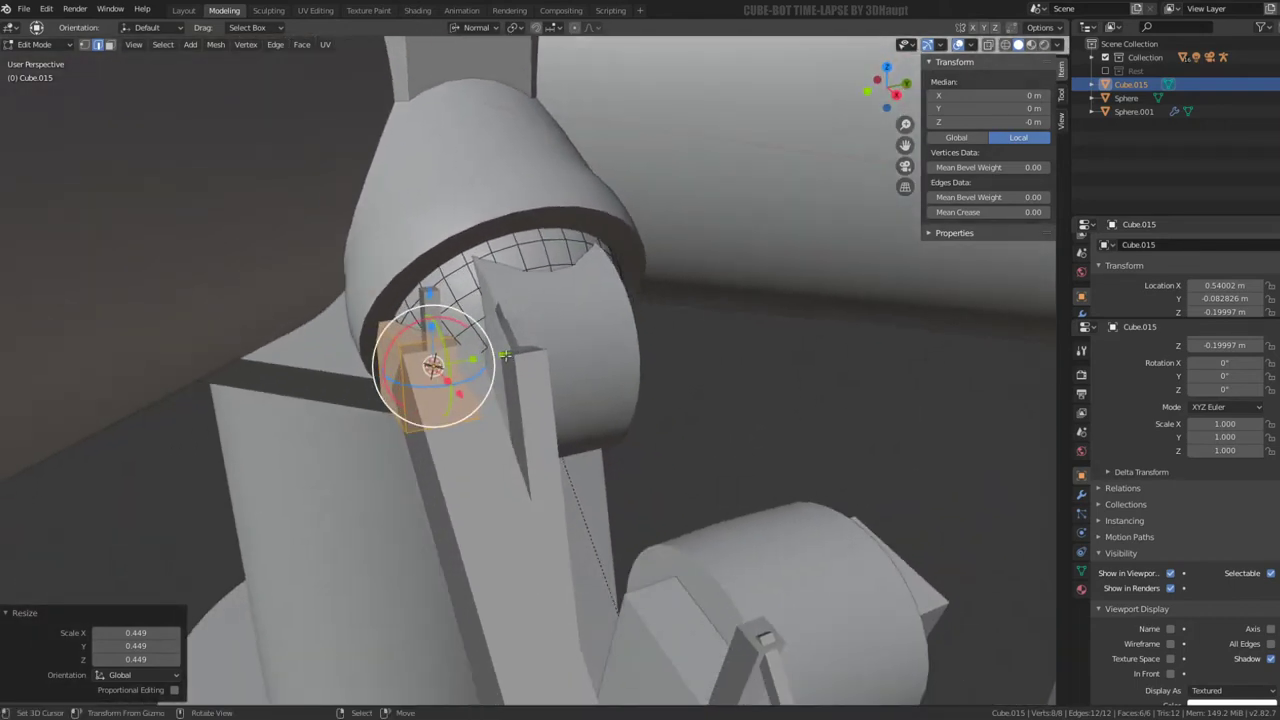
Return to Object Mode and check the small cube Cube.015 from the front
key(Tab)
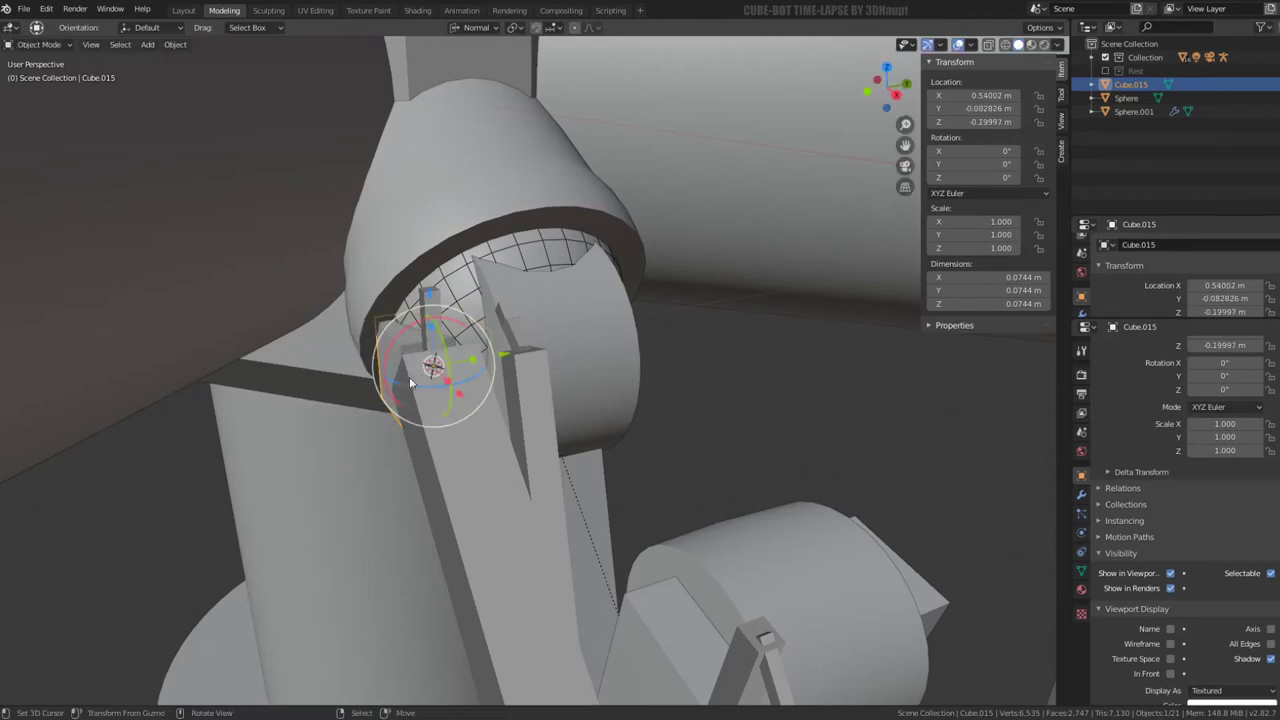
key(s)
key(Escape)
middle_drag(507, 353, 573, 318)
key(KP_1)
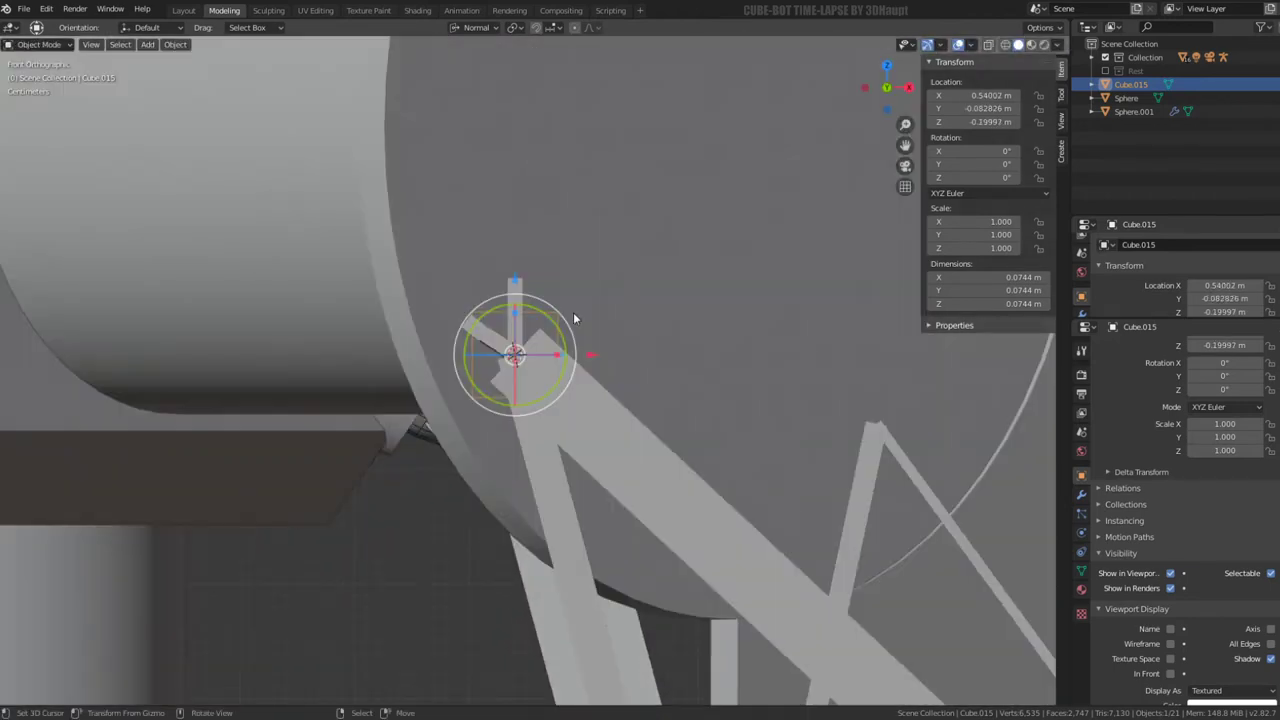
In wireframe, stretch the cube along X into a long bar and tilt it about 42.6°
click(1005, 48)
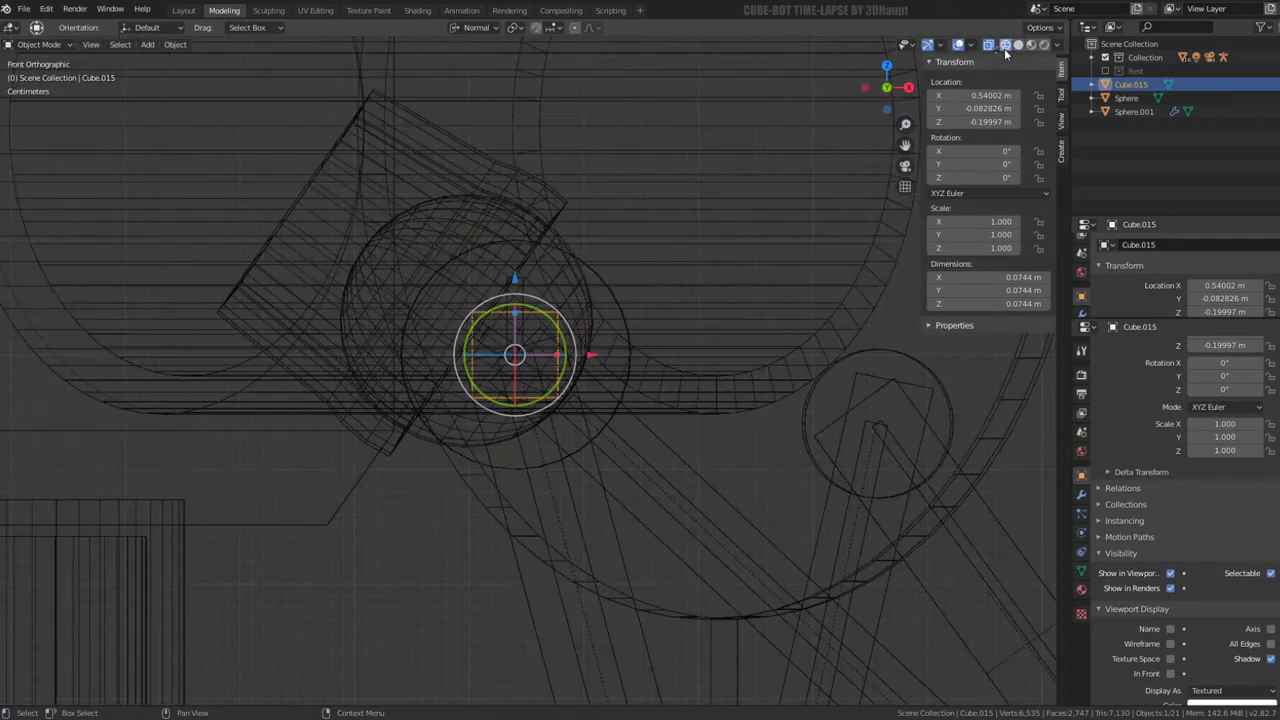
key(Tab)
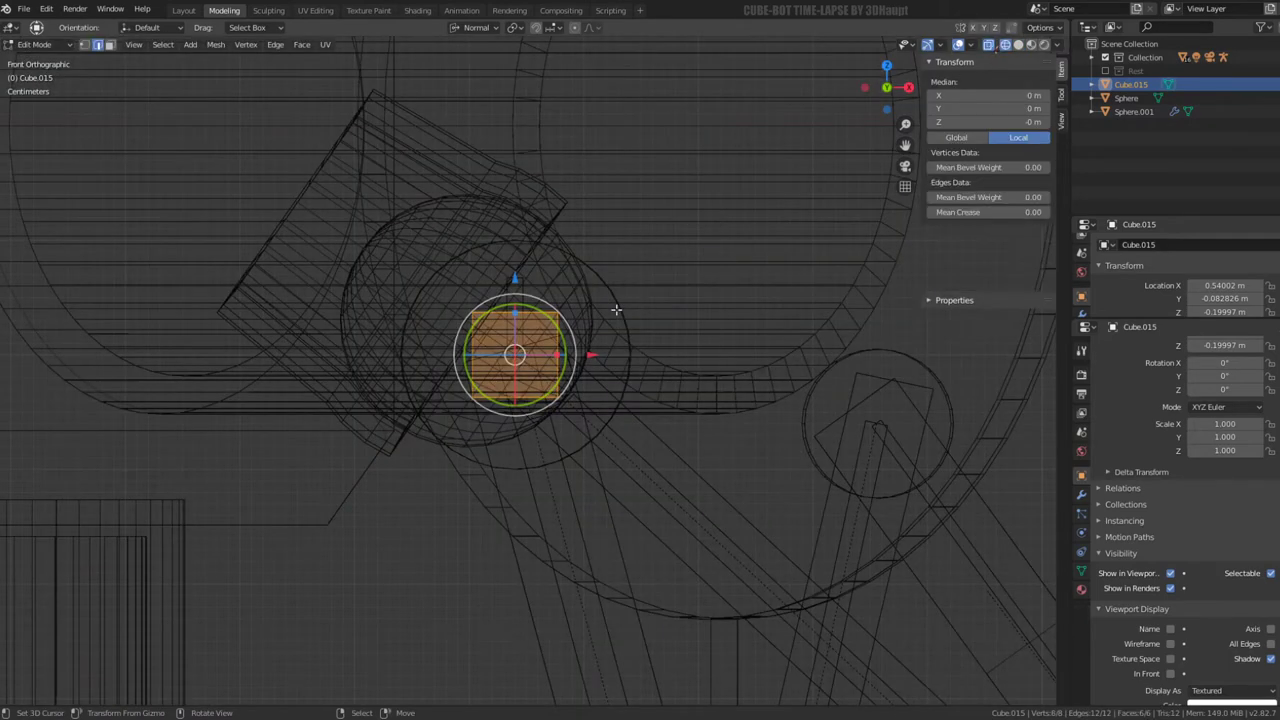
scroll(590, 298, down, 5)
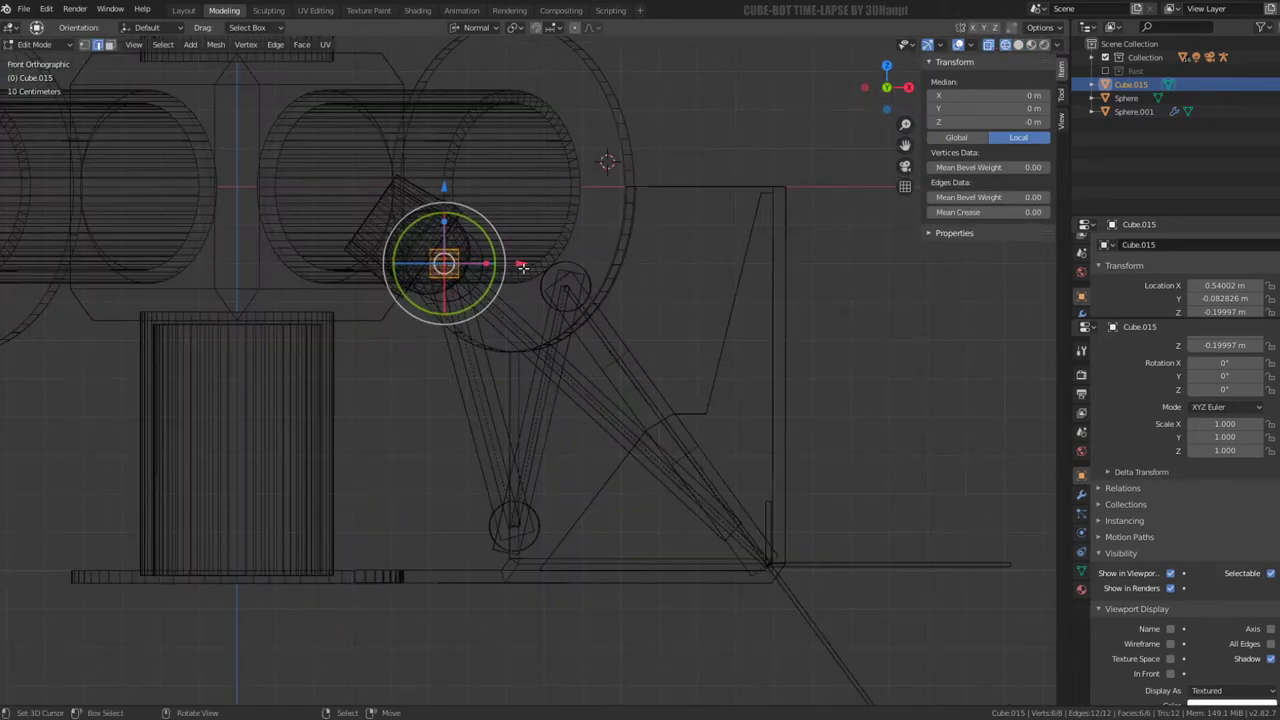
key(Tab)
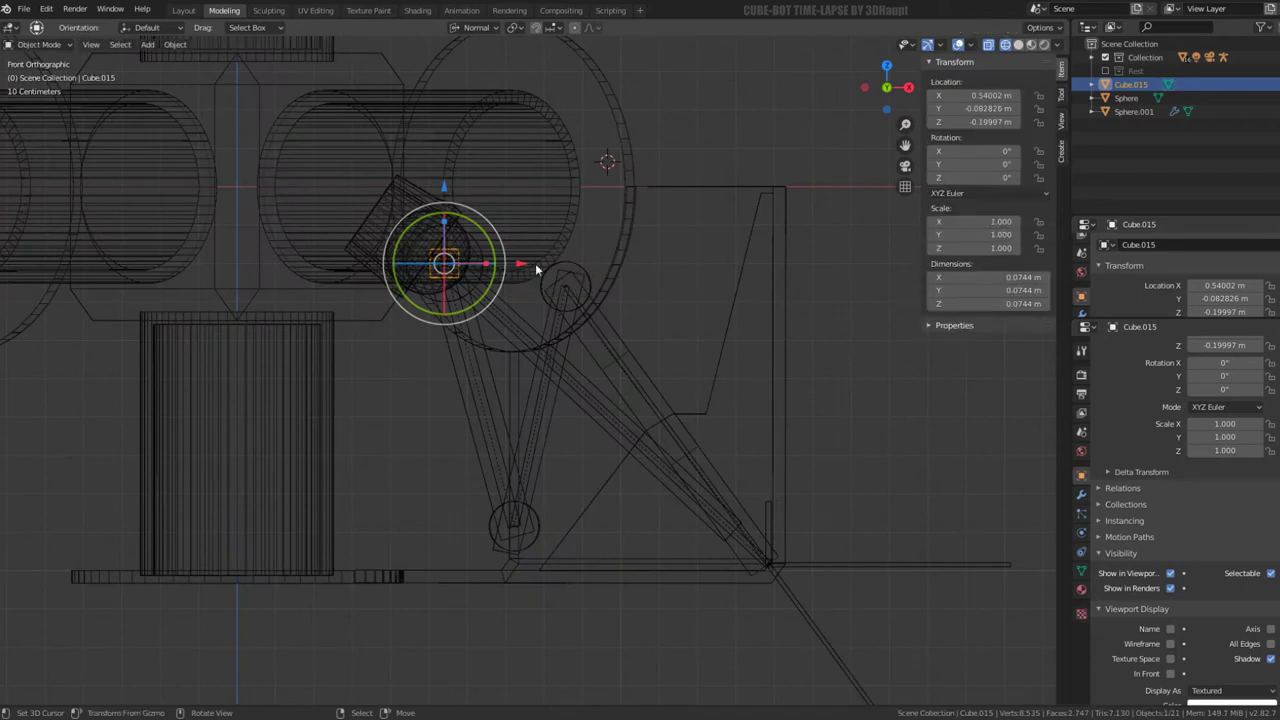
key(Tab)
key(s)
key(x)
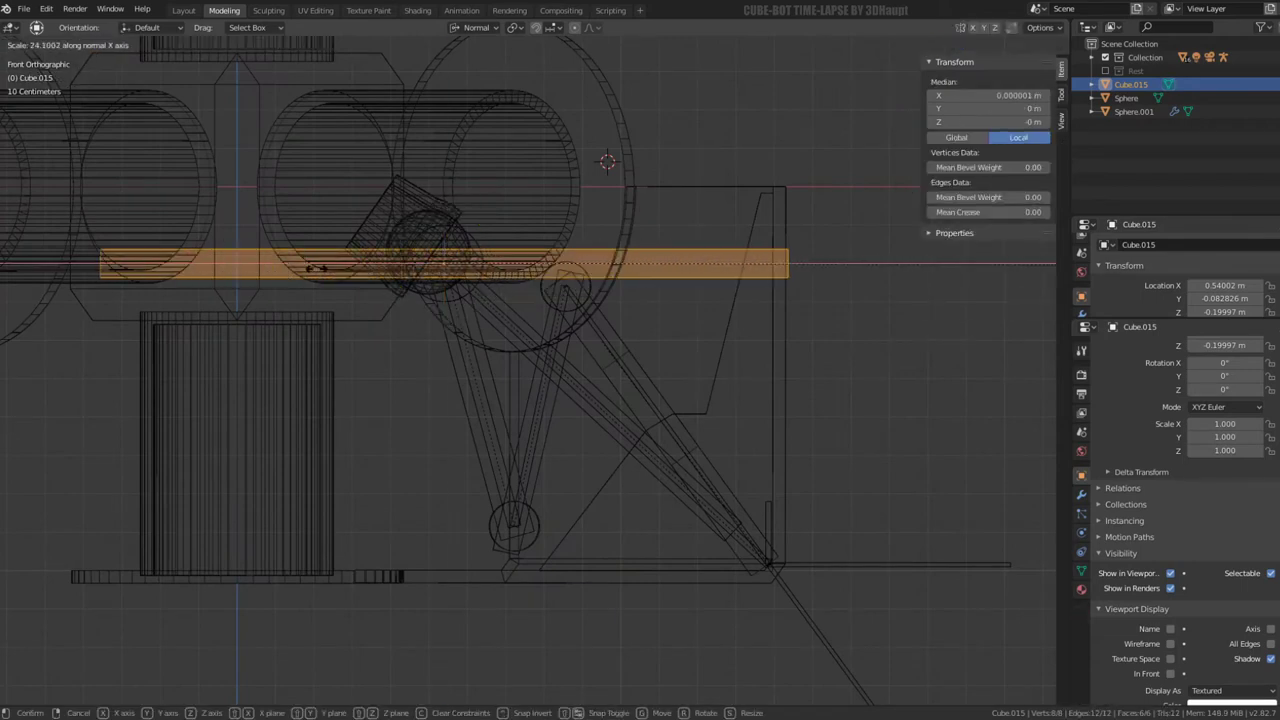
key(Return)
key(Tab)
key(r)
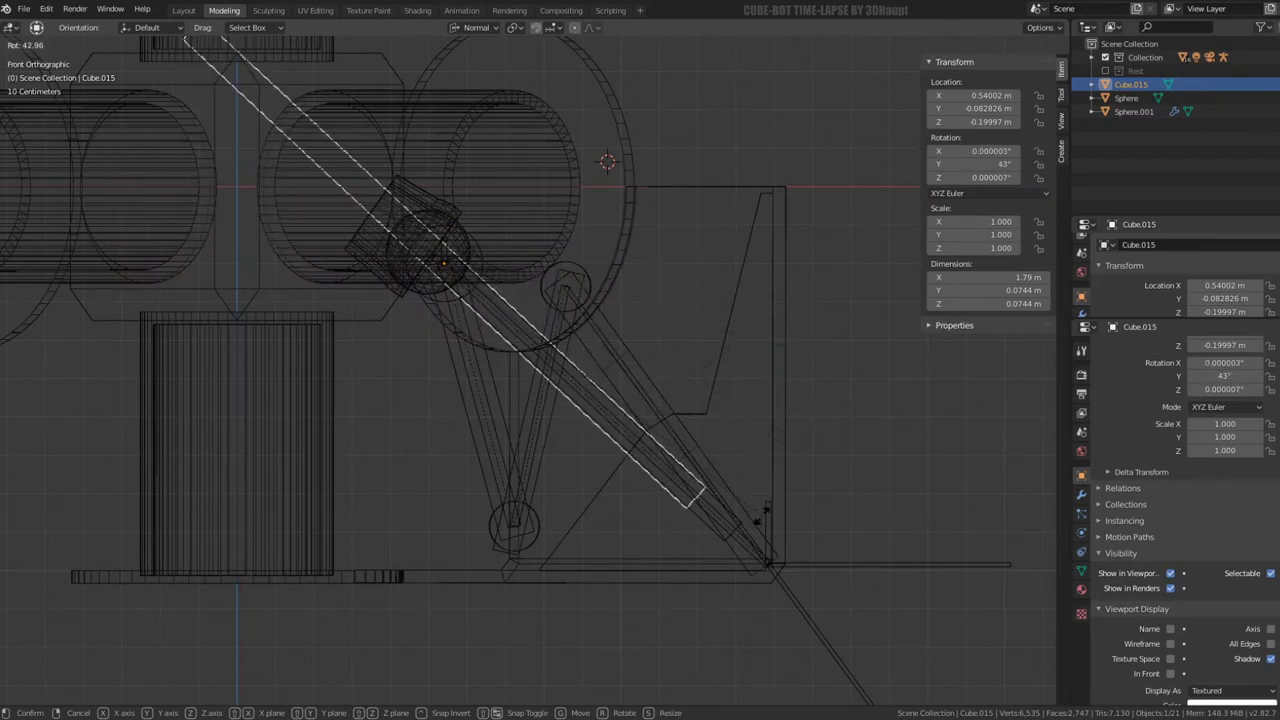
click(820, 485)
Extend the bar's end vertices along its length to span the hip joint and foot corner
key(Tab)
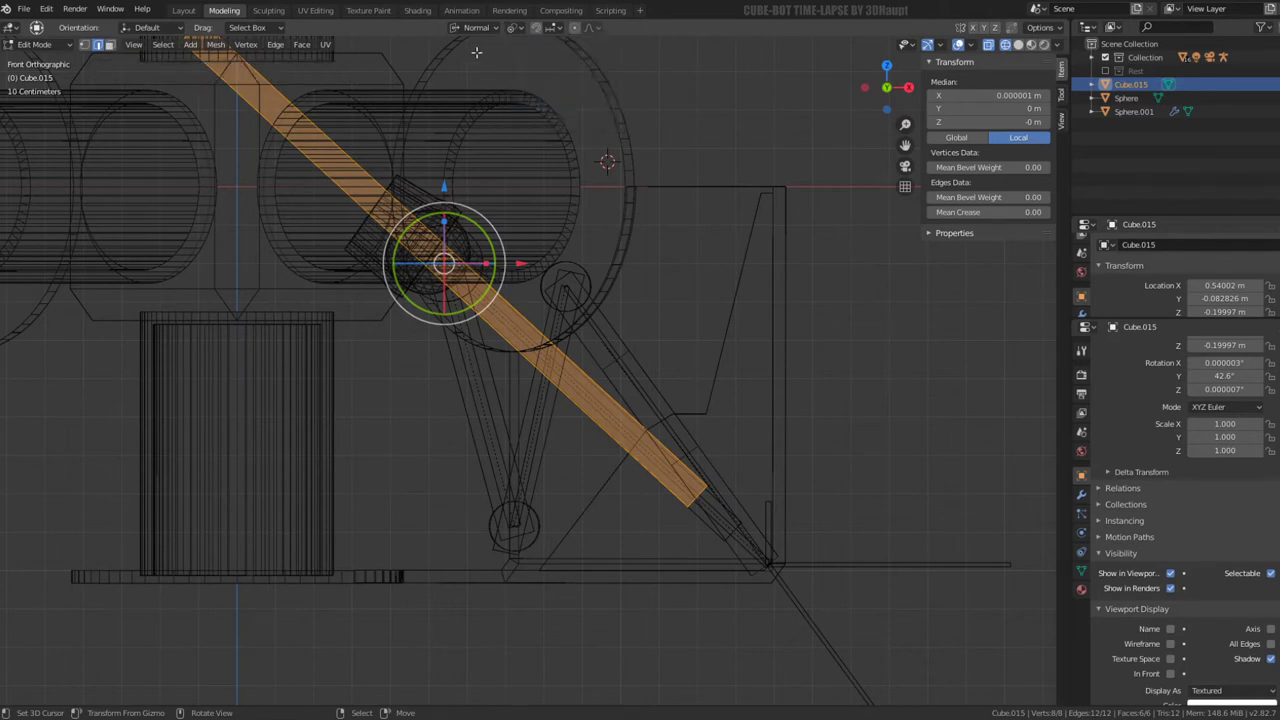
scroll(534, 259, down, 1)
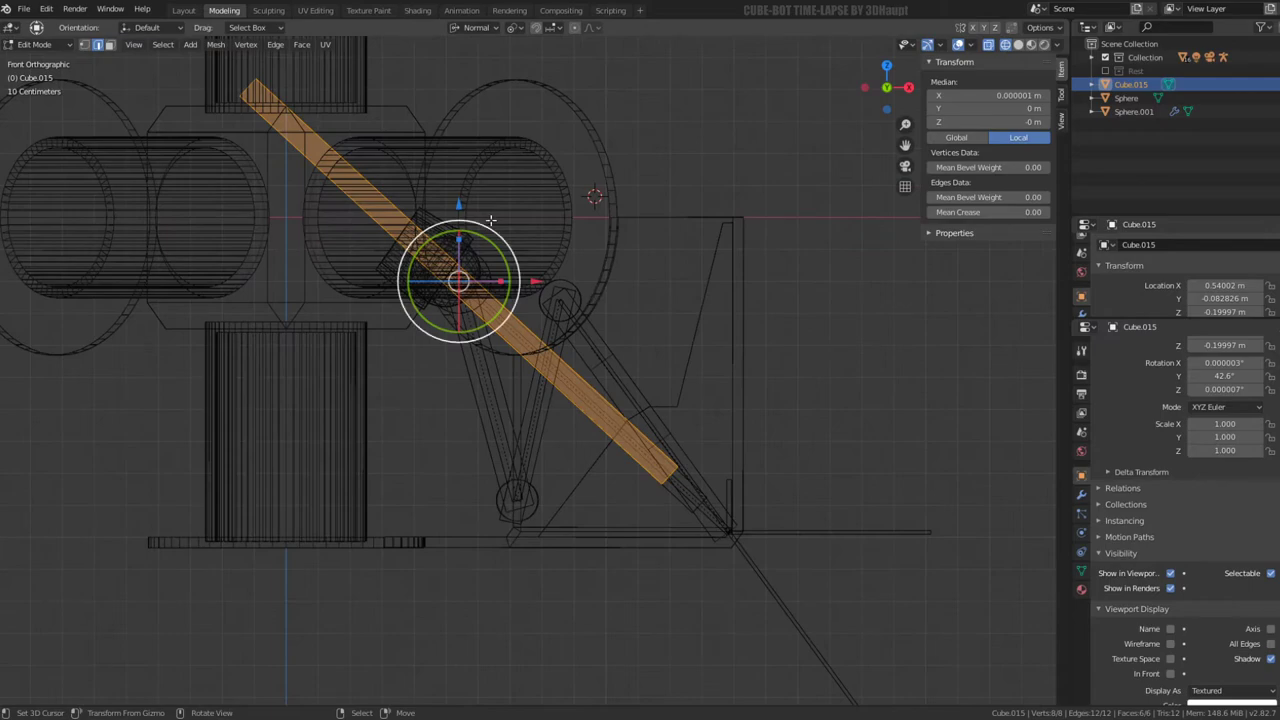
middle_drag(491, 219, 359, 180)
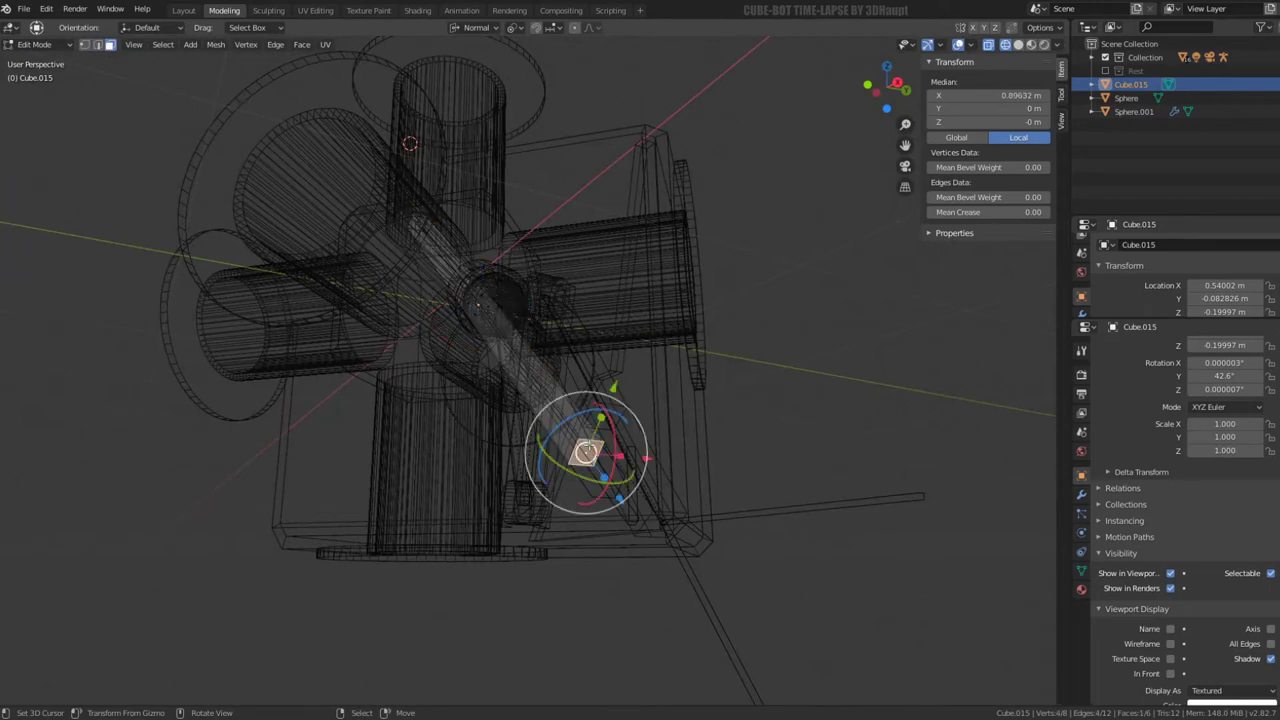
key(KP_1)
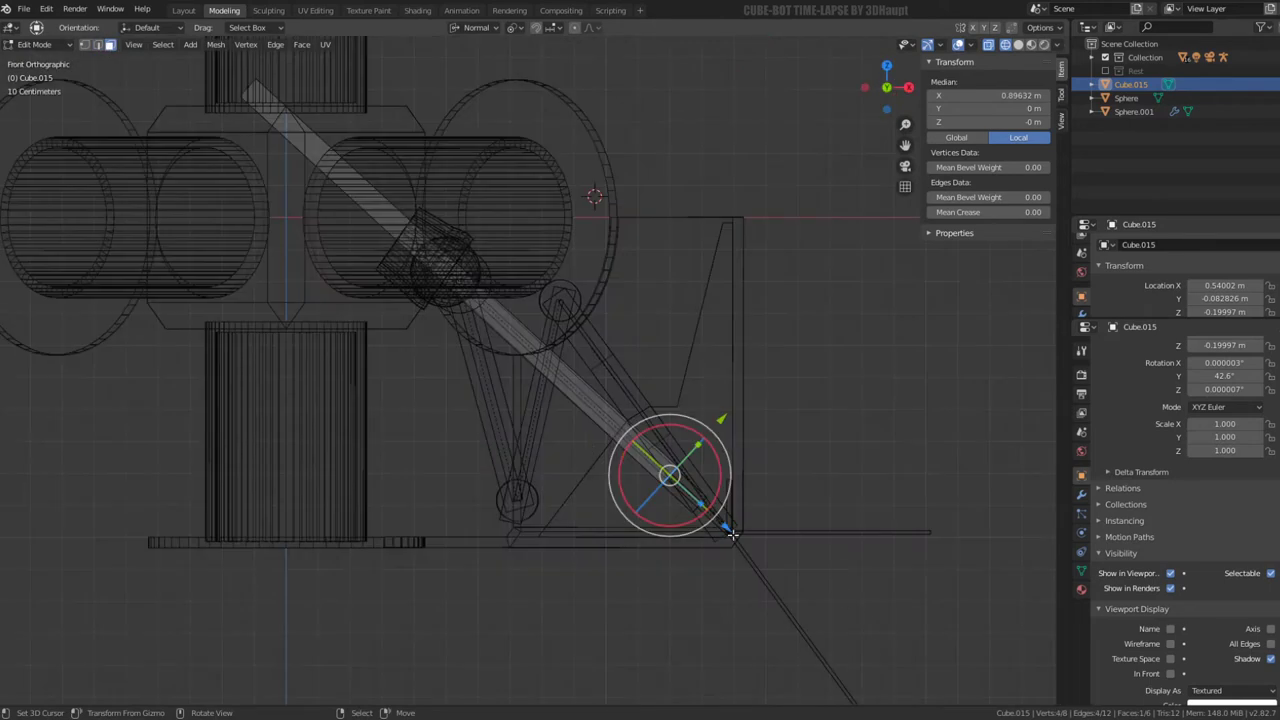
drag(729, 528, 798, 580)
middle_drag(798, 580, 428, 265)
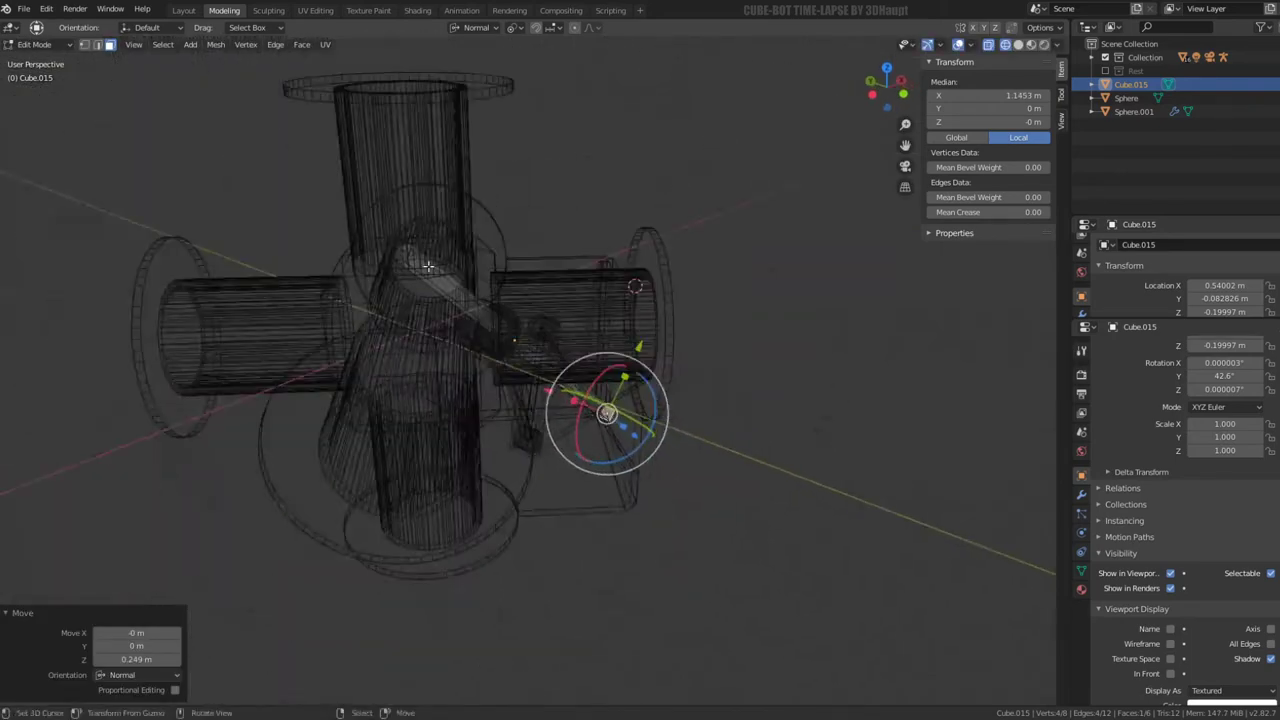
click(405, 252)
key(KP_1)
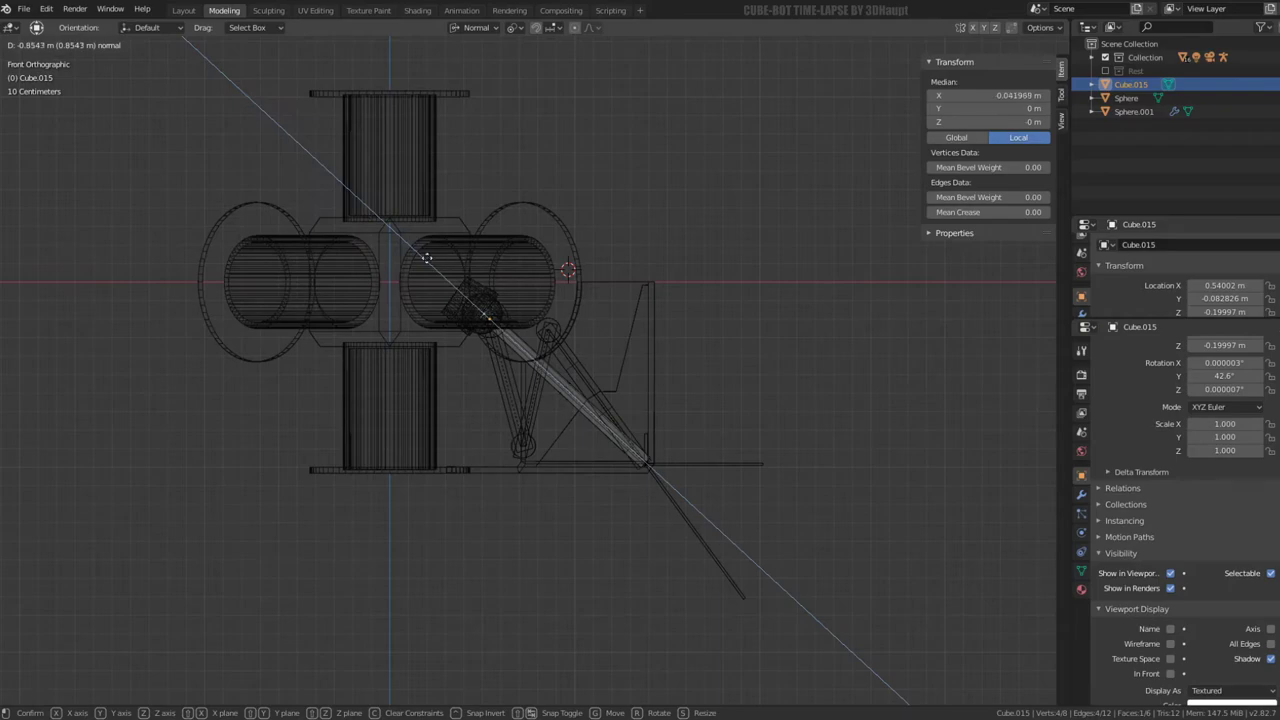
click(427, 258)
Return to Object Mode and select the hip cylinder Cylinder.008
scroll(427, 258, up, 3)
mouse_move(449, 266)
middle_down()
mouse_move(508, 278)
mouse_move(530, 360)
mouse_move(667, 375)
middle_up()
scroll(534, 371, up, 2)
key(Tab)
click(555, 348)
click(555, 348)
Switch to solid shading and hide the armature
key(shift+s)
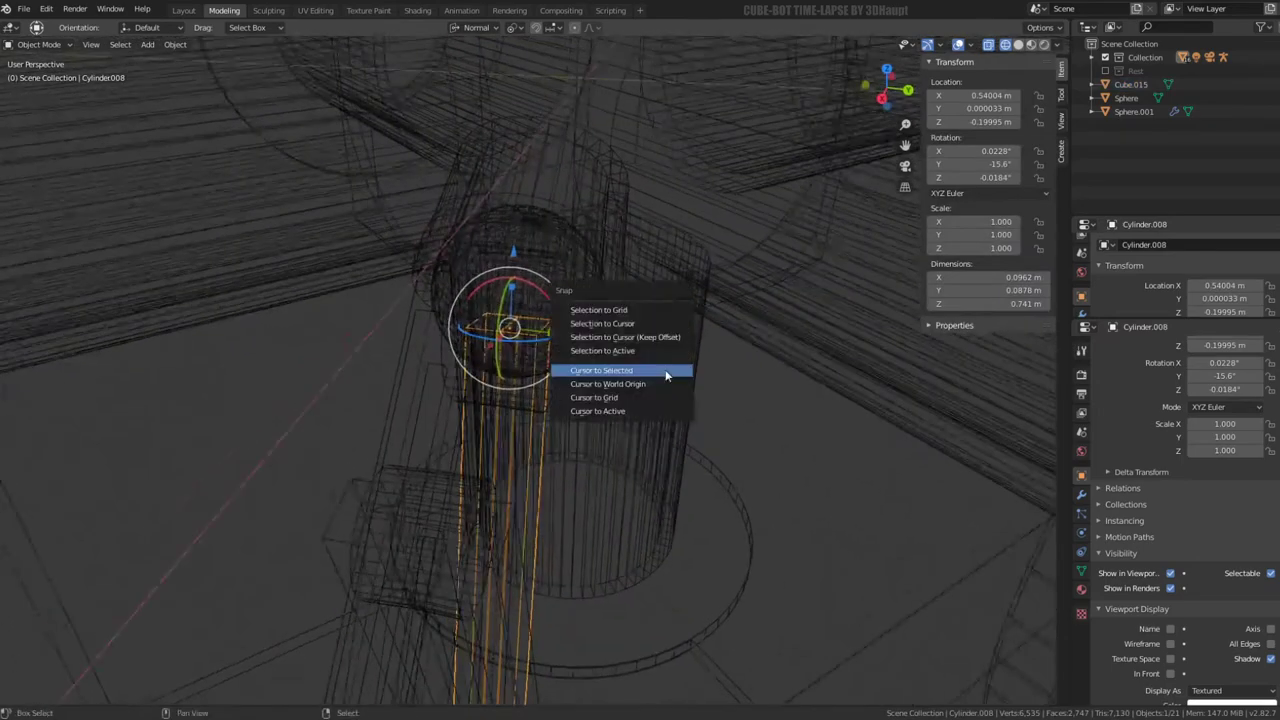
click(414, 337)
middle_drag(414, 337, 447, 449)
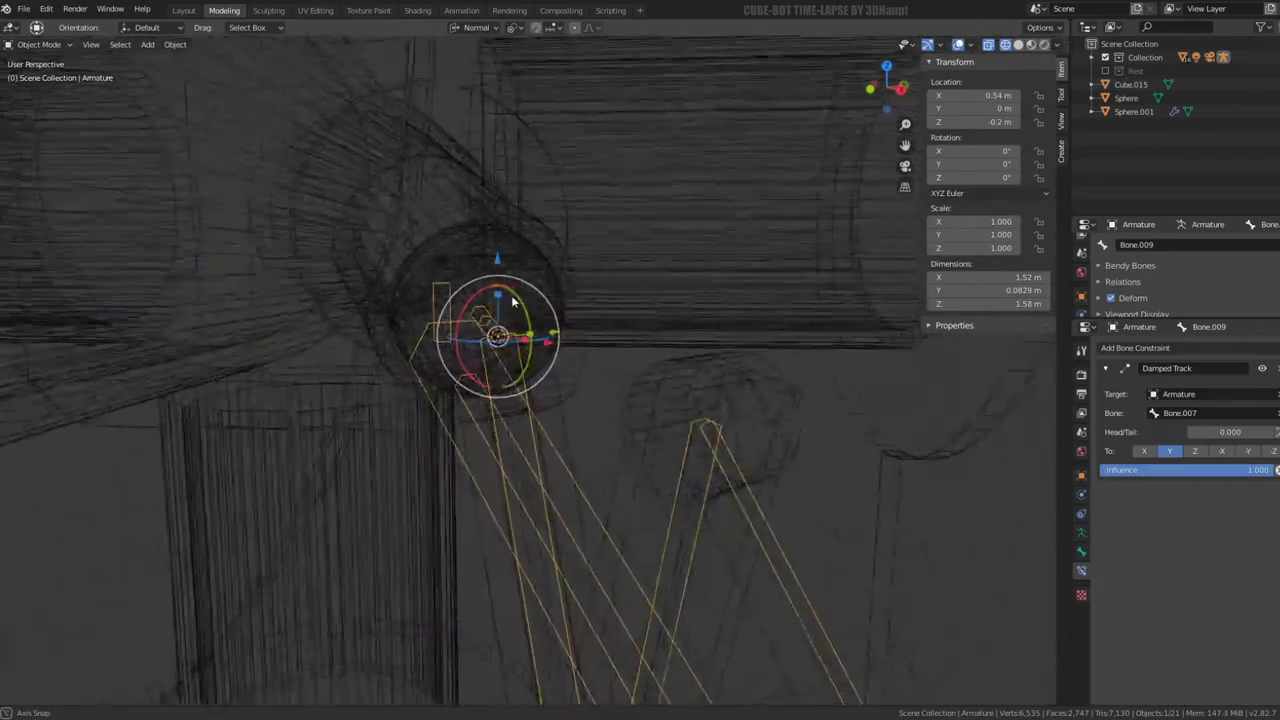
click(1017, 45)
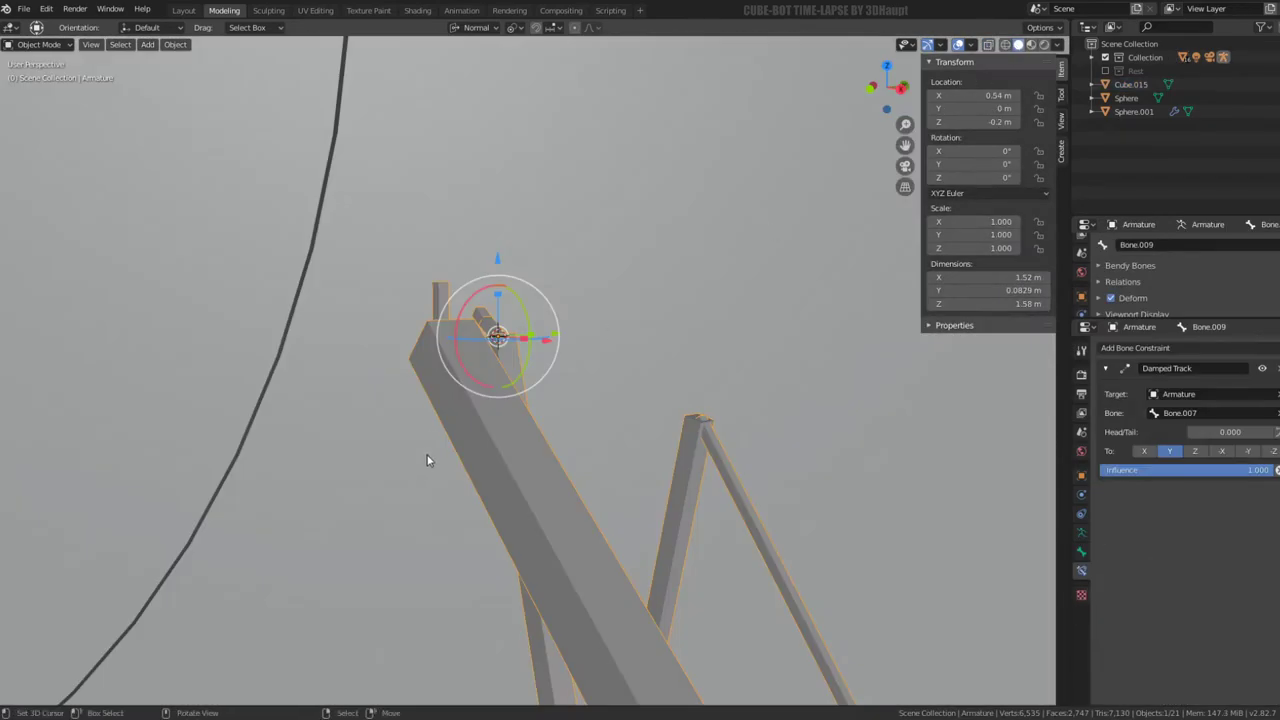
scroll(426, 460, down, 8)
mouse_move(544, 410)
middle_down()
mouse_move(594, 386)
mouse_move(586, 466)
mouse_move(641, 495)
mouse_move(524, 444)
middle_up()
click(586, 466)
click(606, 468)
key(h)
Frame the Cube.015 bar and shrink its face inward with Alt+S
click(508, 385)
key(KP_Decimal)
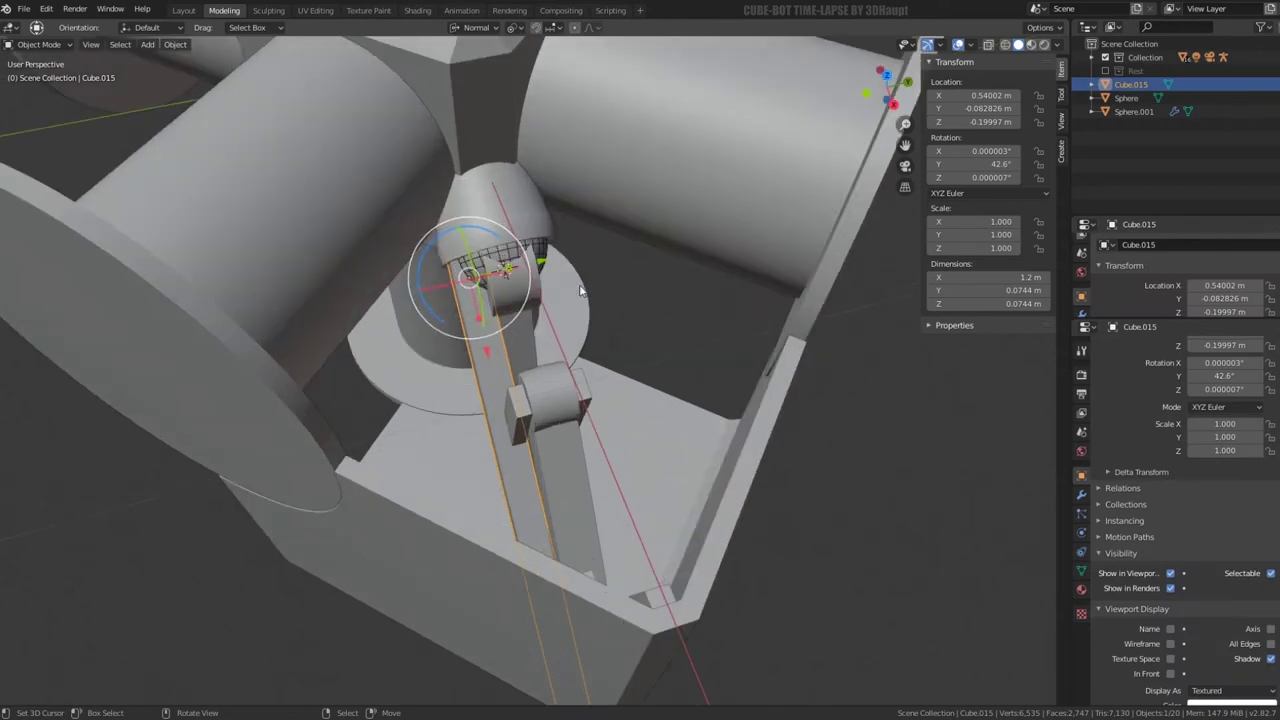
key(Tab)
scroll(654, 415, up, 2)
key(alt+s)
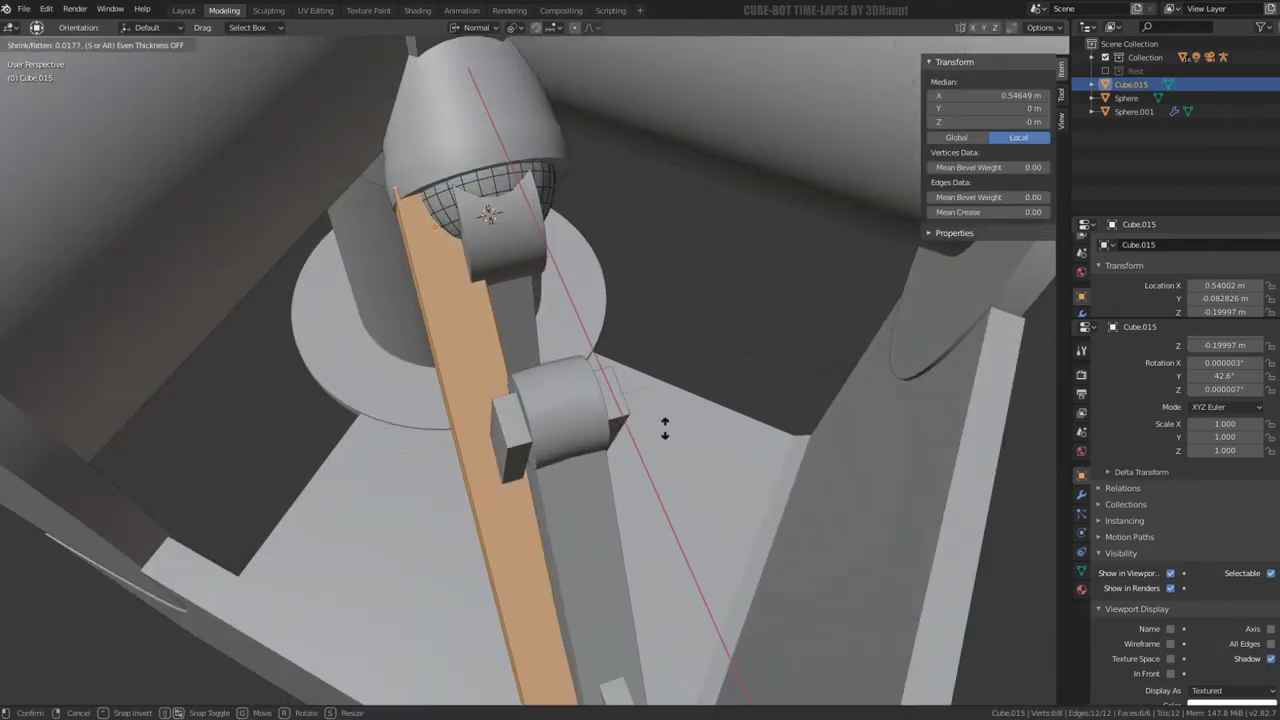
click(673, 440)
middle_drag(676, 442, 497, 195)
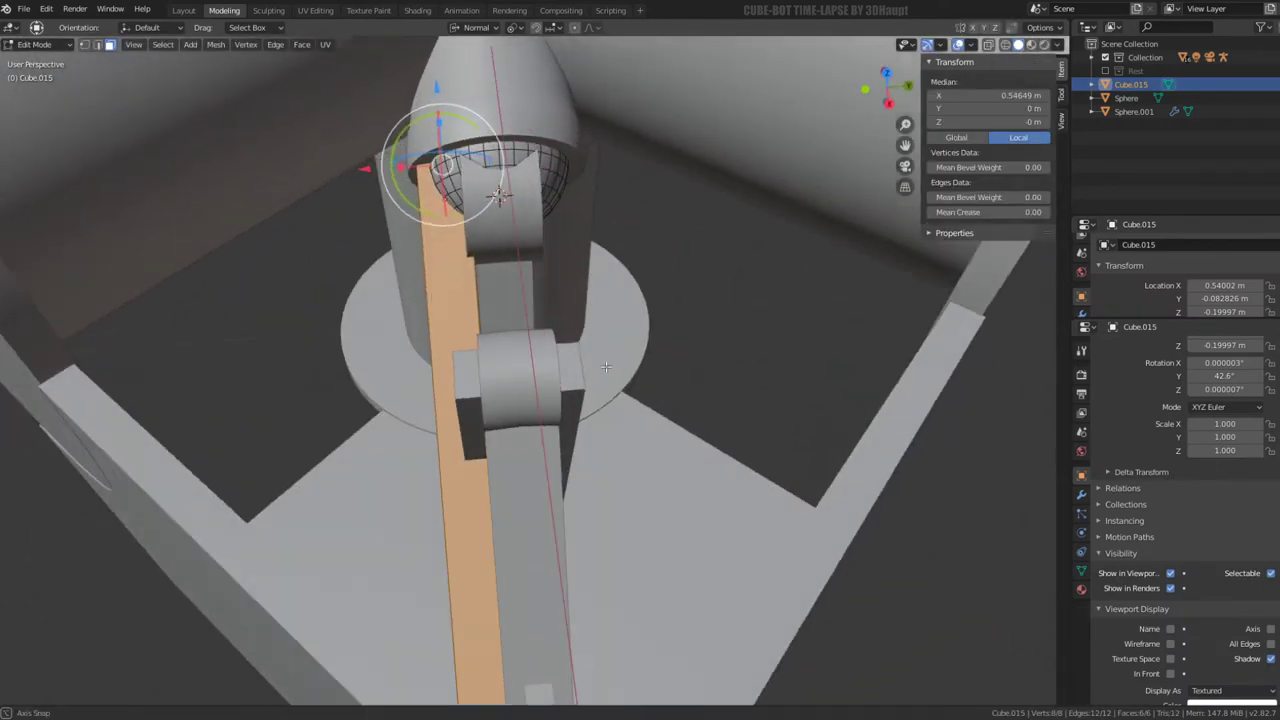
Offset the bar's face -0.0141 m along its normal beside the upper joint, then exit to Object Mode
key(g)
key(x)
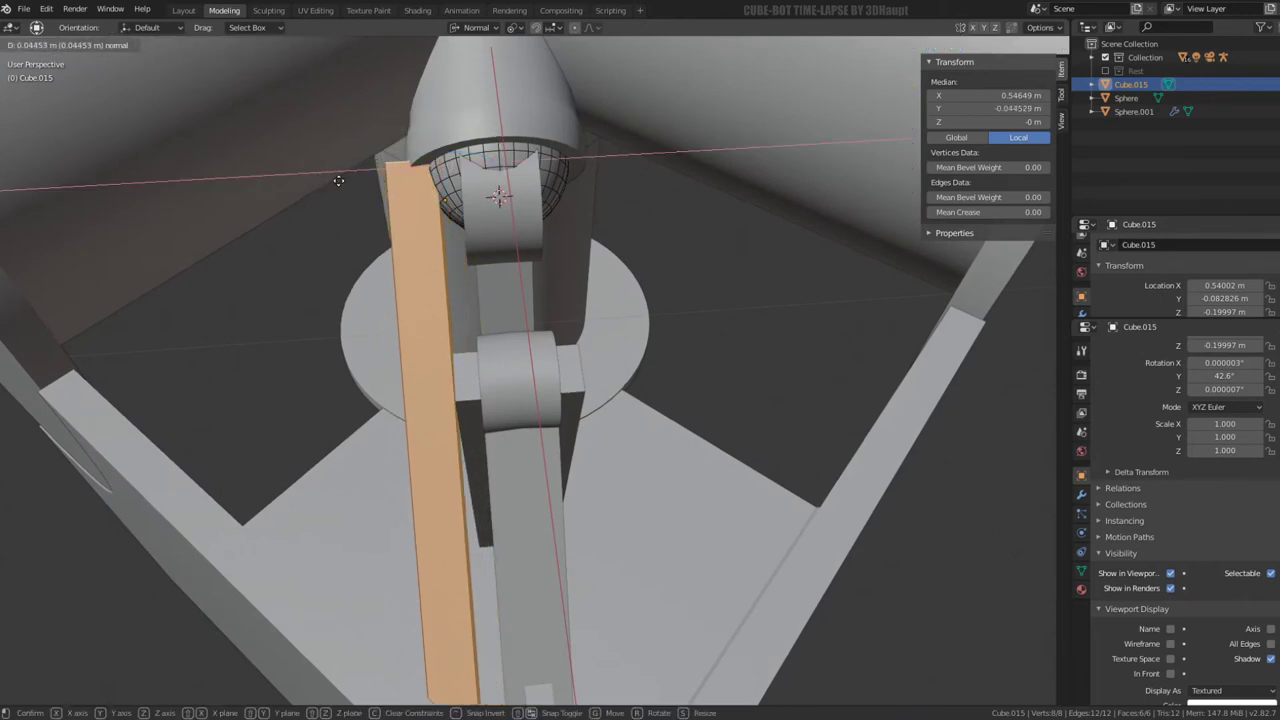
click(338, 180)
mouse_move(709, 271)
middle_down()
mouse_move(709, 214)
mouse_move(709, 277)
mouse_move(682, 275)
middle_up()
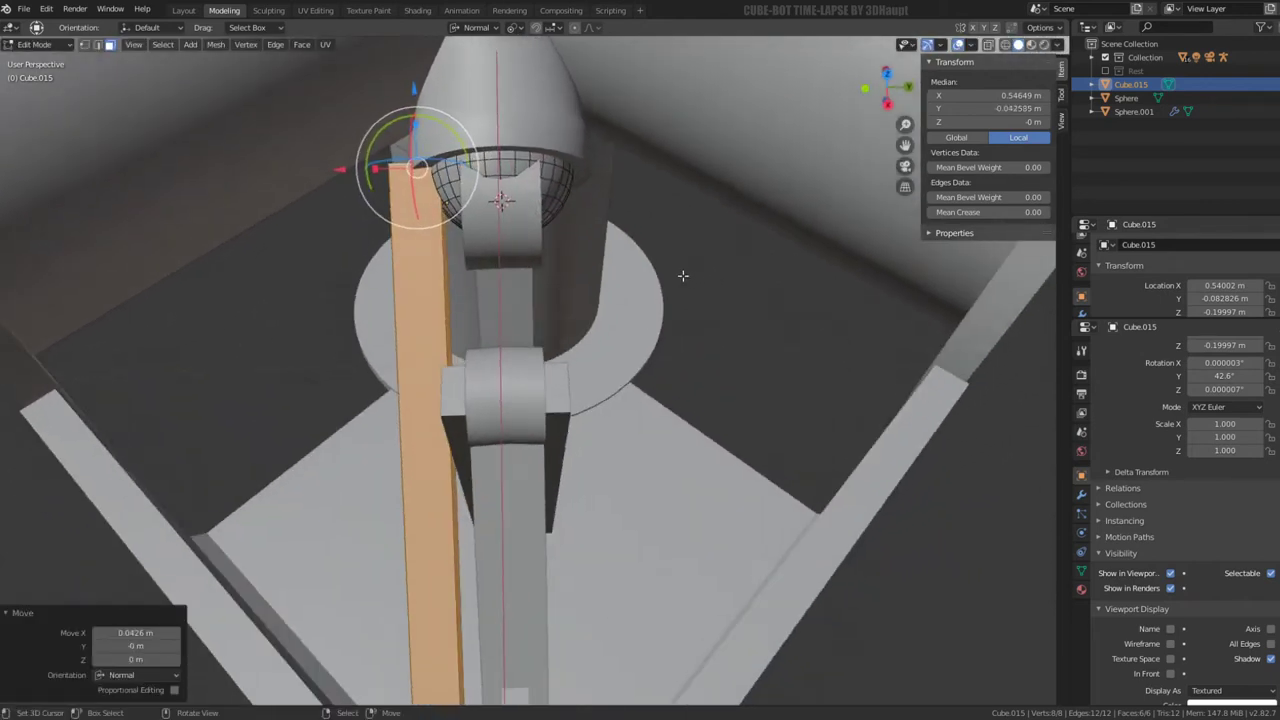
middle_drag(342, 173, 371, 237)
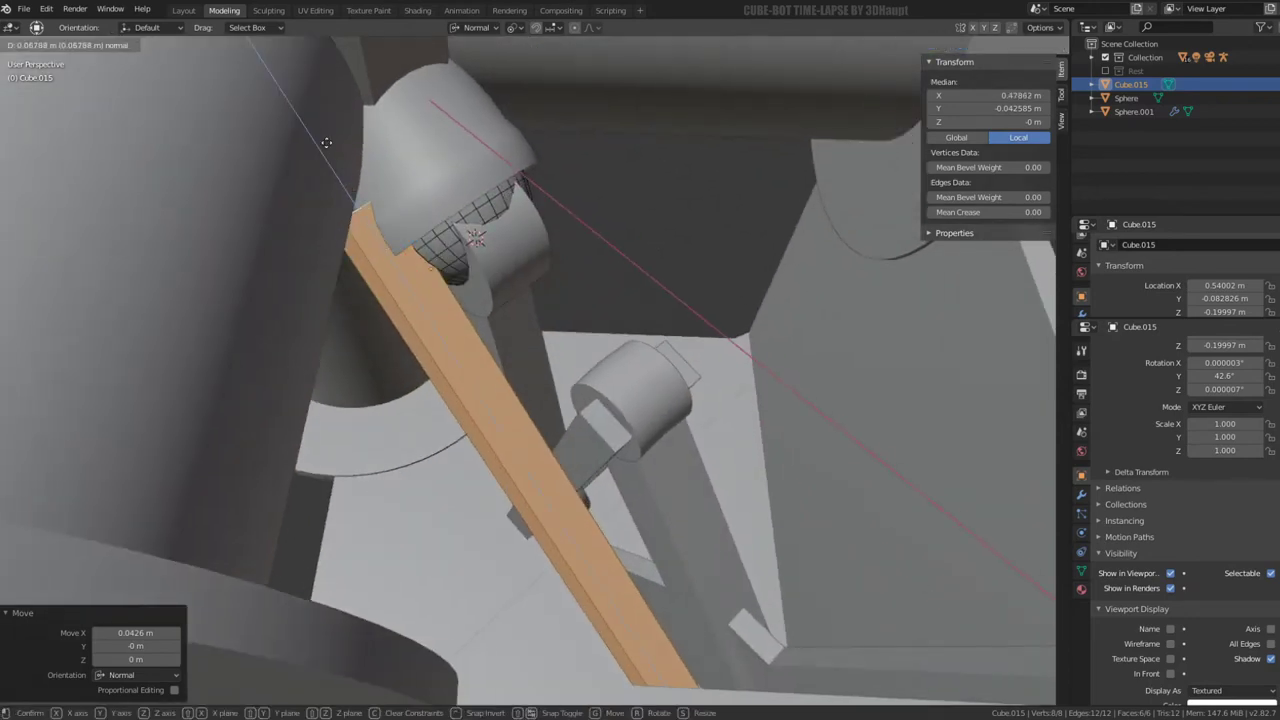
mouse_move(443, 170)
middle_down()
mouse_move(453, 256)
mouse_move(472, 234)
mouse_move(436, 258)
mouse_move(430, 236)
mouse_move(462, 225)
mouse_move(448, 233)
mouse_move(622, 221)
mouse_move(544, 334)
mouse_move(629, 223)
mouse_move(580, 203)
mouse_move(626, 392)
mouse_move(587, 364)
mouse_move(567, 390)
mouse_move(517, 386)
middle_up()
key(Tab)
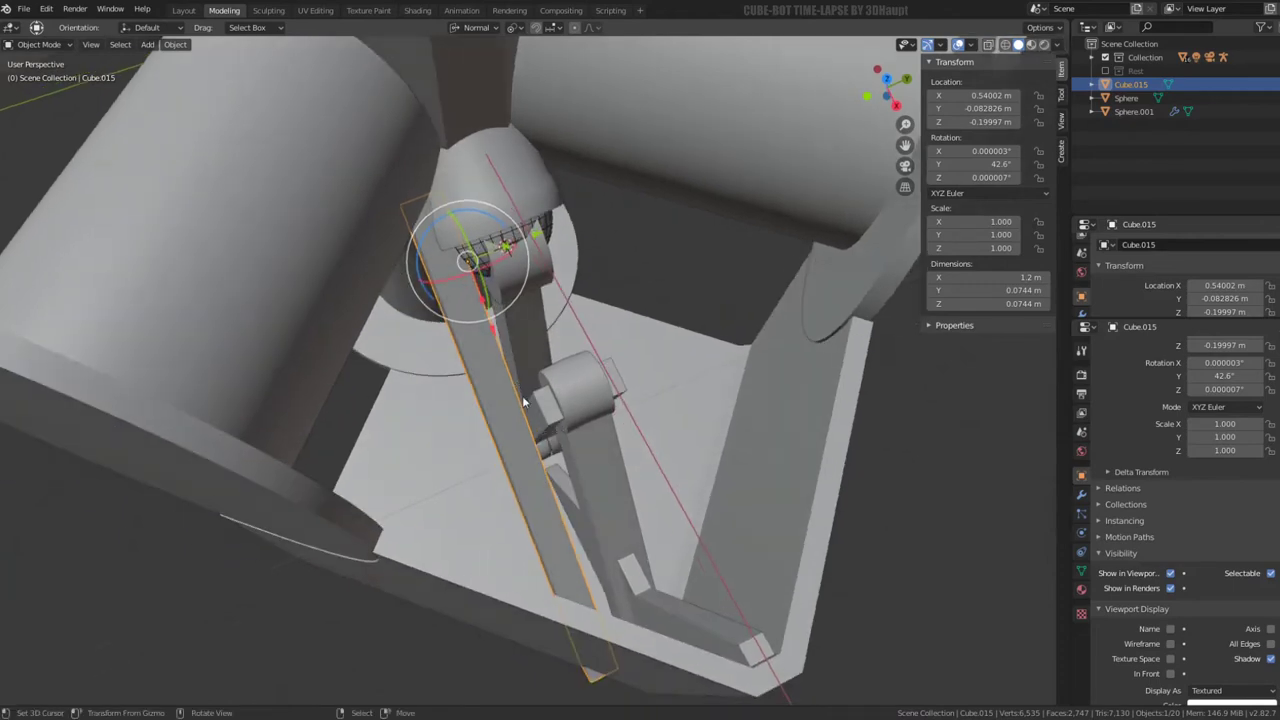
Tilt the Cube.015 bar to 47.9°
key(Tab)
mouse_move(600, 340)
middle_down()
mouse_move(692, 267)
mouse_move(614, 463)
mouse_move(686, 491)
mouse_move(623, 400)
mouse_move(676, 419)
mouse_move(692, 409)
mouse_move(612, 427)
mouse_move(476, 412)
mouse_move(694, 420)
mouse_move(671, 429)
mouse_move(358, 160)
middle_up()
key(Tab)
key(alt+a)
click(505, 289)
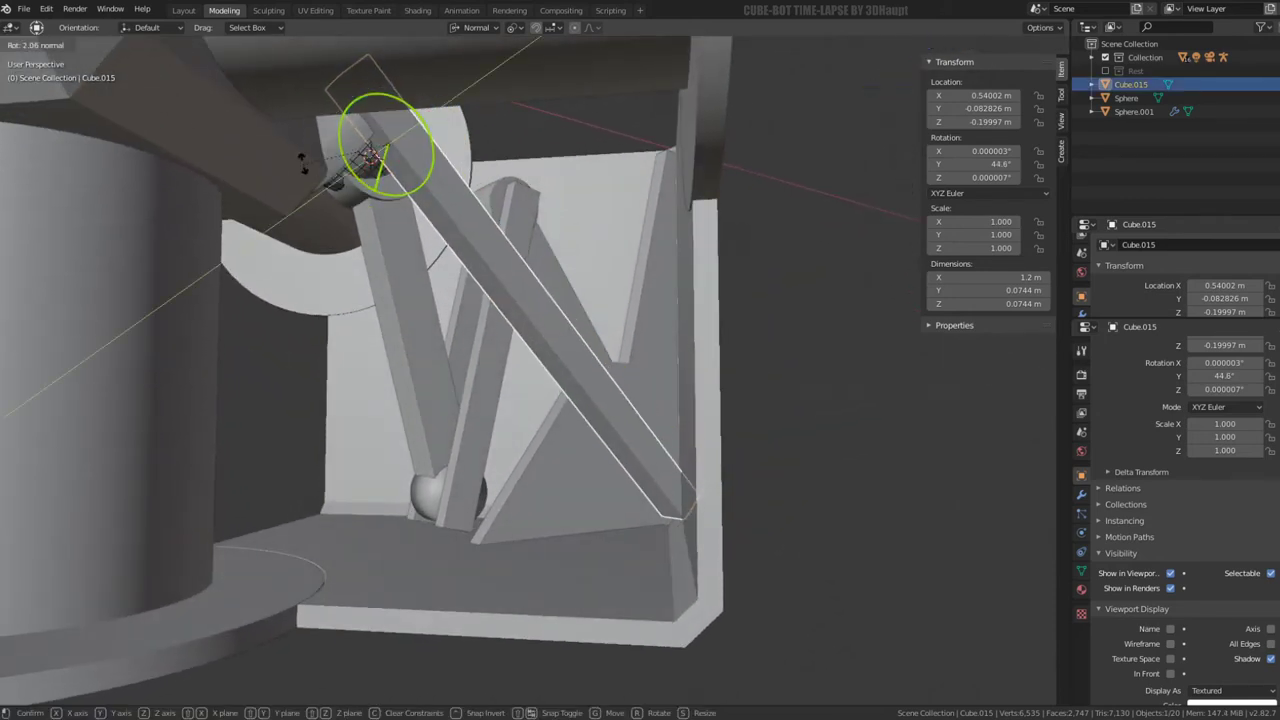
click(385, 133)
mouse_move(594, 217)
middle_down()
mouse_move(651, 223)
mouse_move(597, 229)
mouse_move(428, 305)
mouse_move(640, 240)
mouse_move(565, 352)
mouse_move(461, 358)
mouse_move(355, 336)
mouse_move(515, 336)
middle_up()
Briefly enter the armature's bone editing, then switch to editing the bar's mesh
click(700, 488)
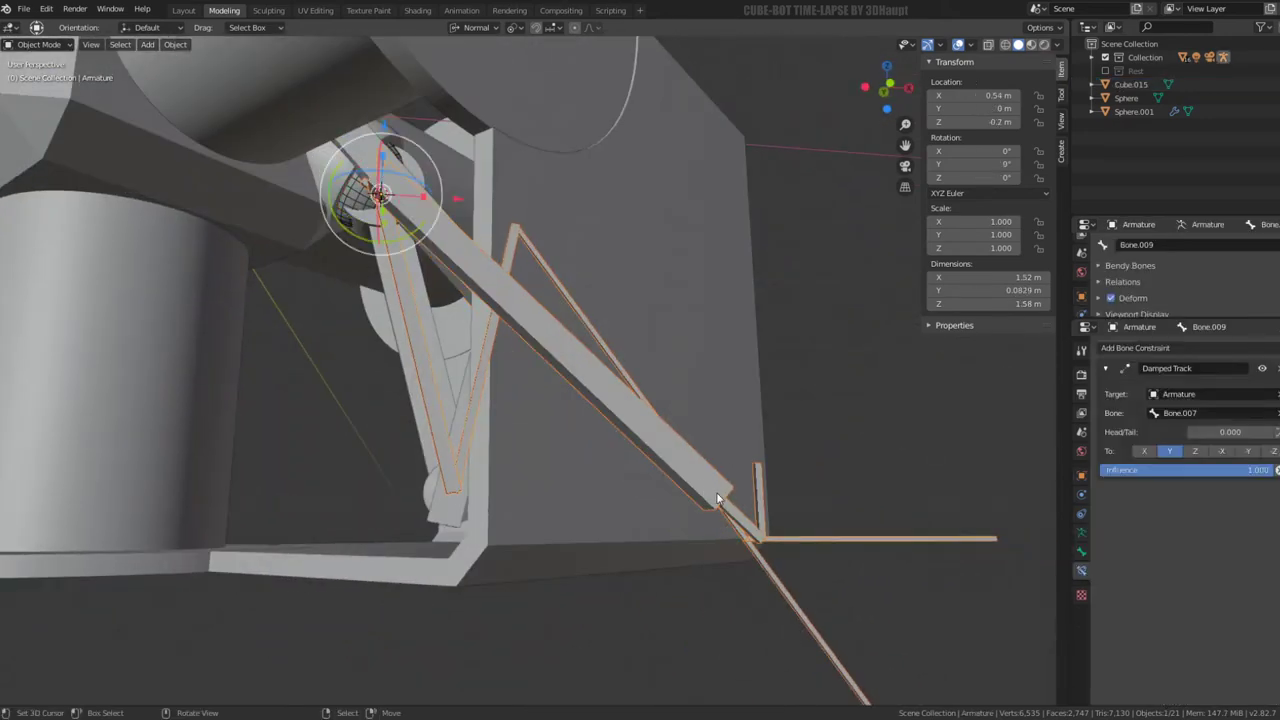
key(Tab)
key(Tab)
middle_drag(735, 494, 659, 495)
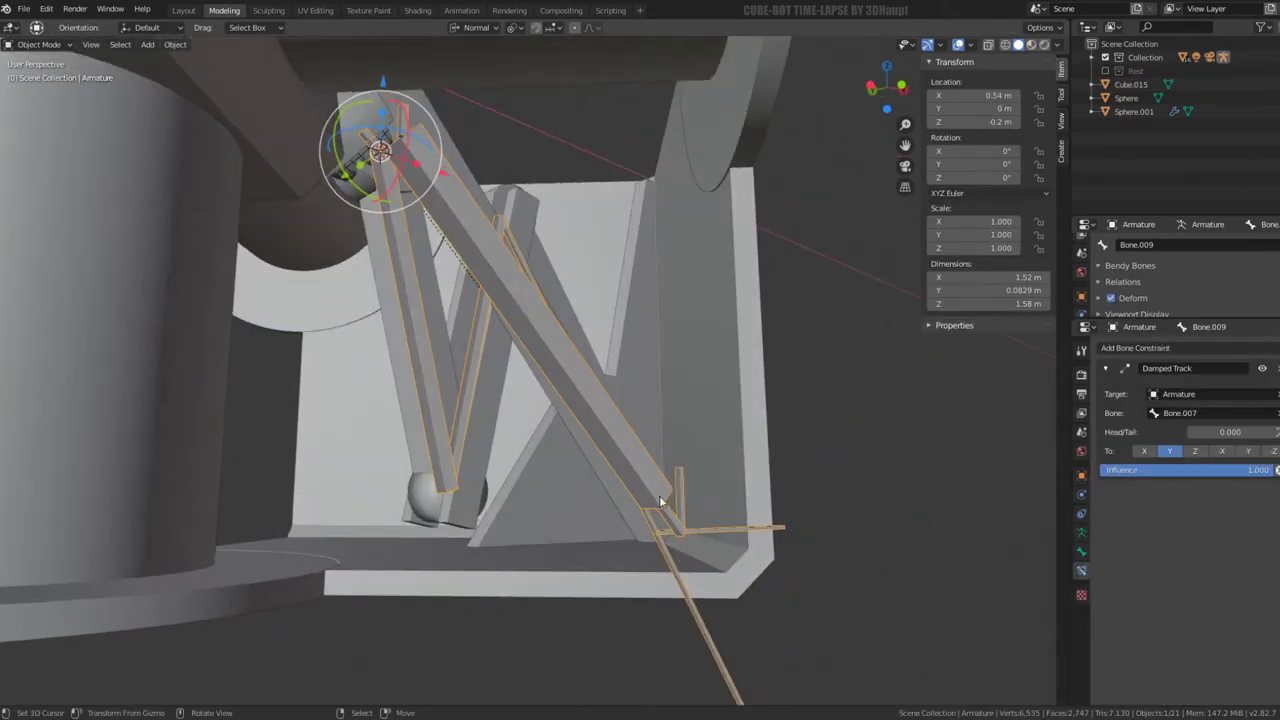
click(617, 513)
key(Tab)
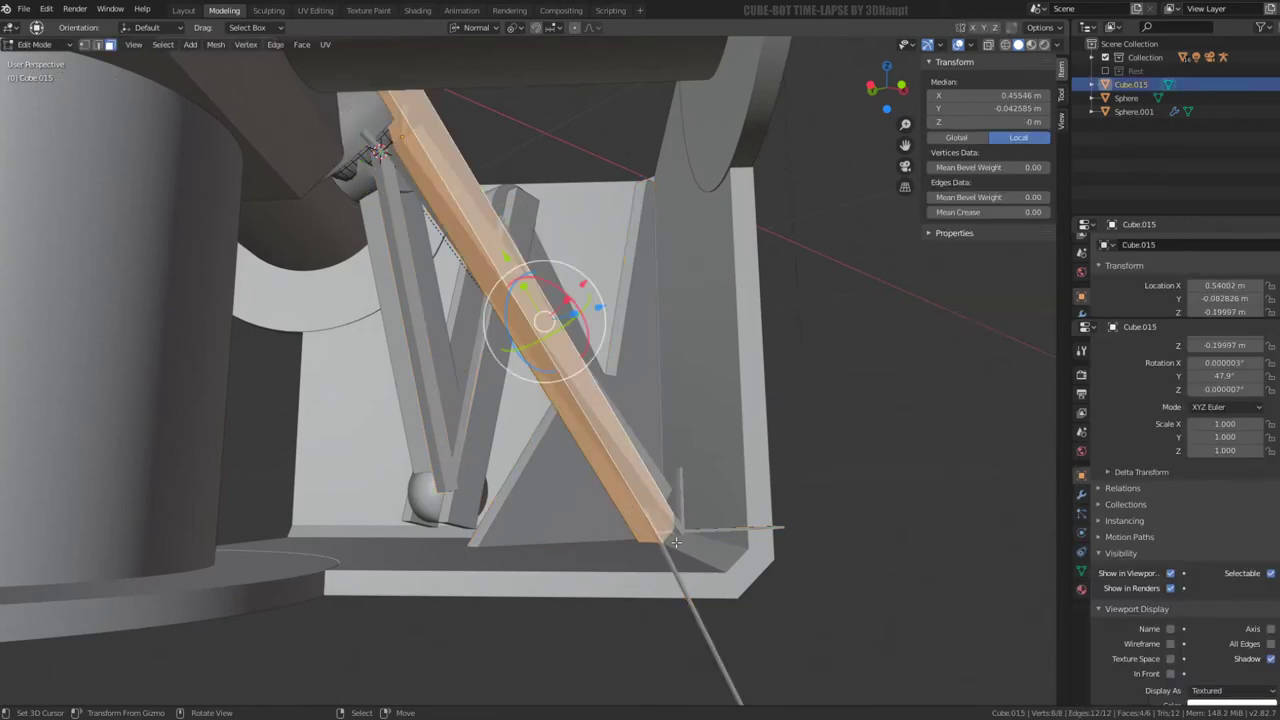
middle_drag(676, 541, 590, 470)
middle_drag(530, 505, 640, 560)
Select the bar's lower end face and place the 3D cursor on it
scroll(640, 540, up, 3)
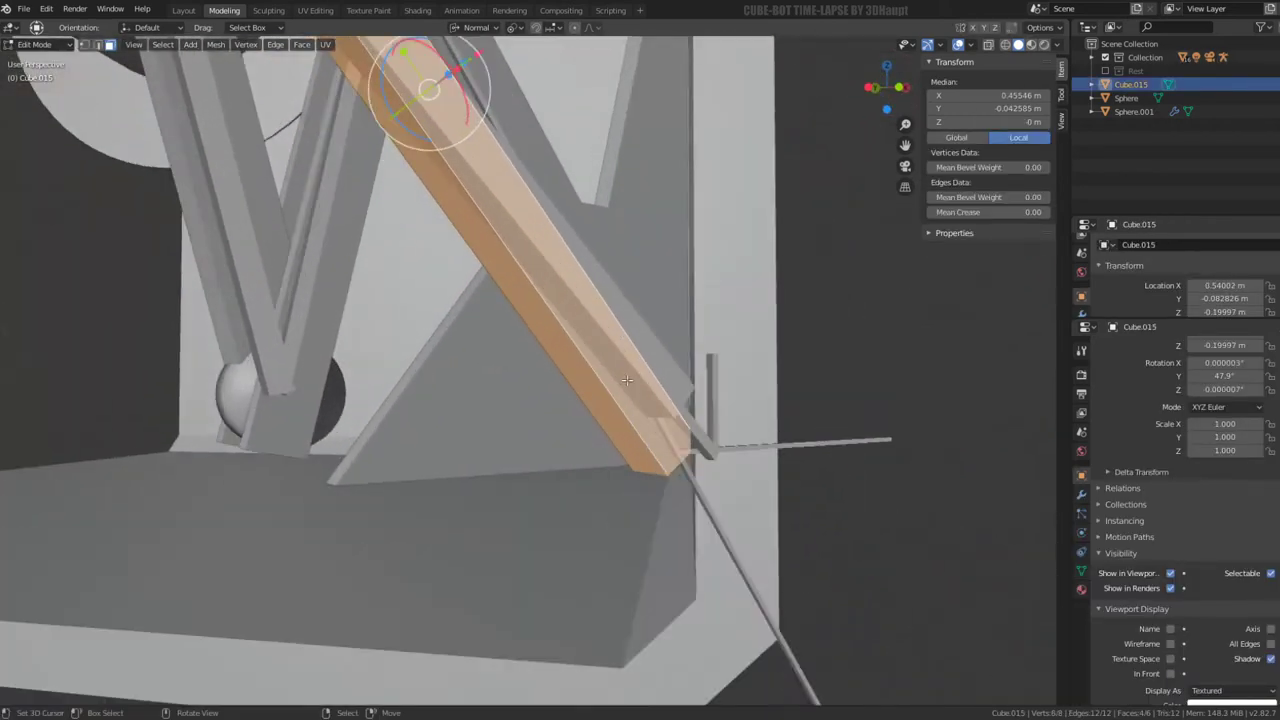
scroll(627, 380, up, 2)
scroll(635, 365, up, 2)
scroll(645, 350, up, 2)
scroll(655, 330, up, 2)
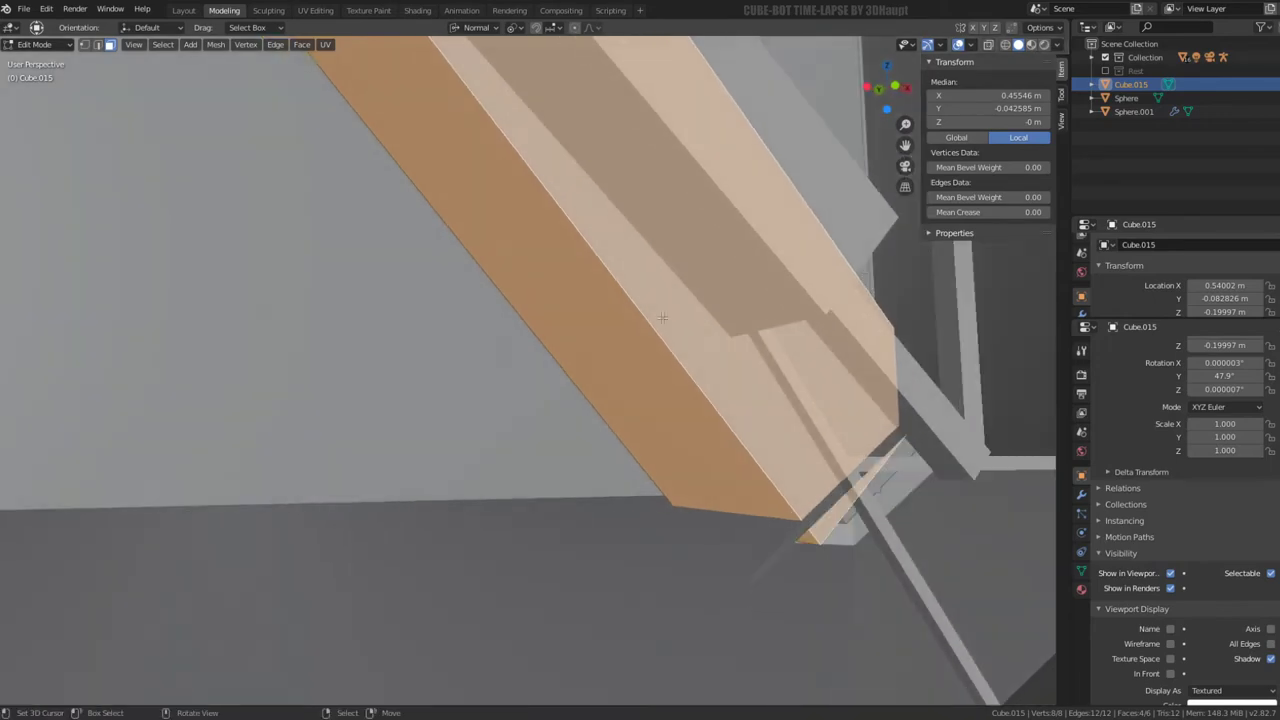
click(835, 429)
mouse_move(839, 532)
middle_down()
mouse_move(757, 503)
mouse_move(663, 403)
mouse_move(760, 374)
mouse_move(661, 365)
middle_up()
click(789, 345)
middle_drag(789, 345, 793, 378)
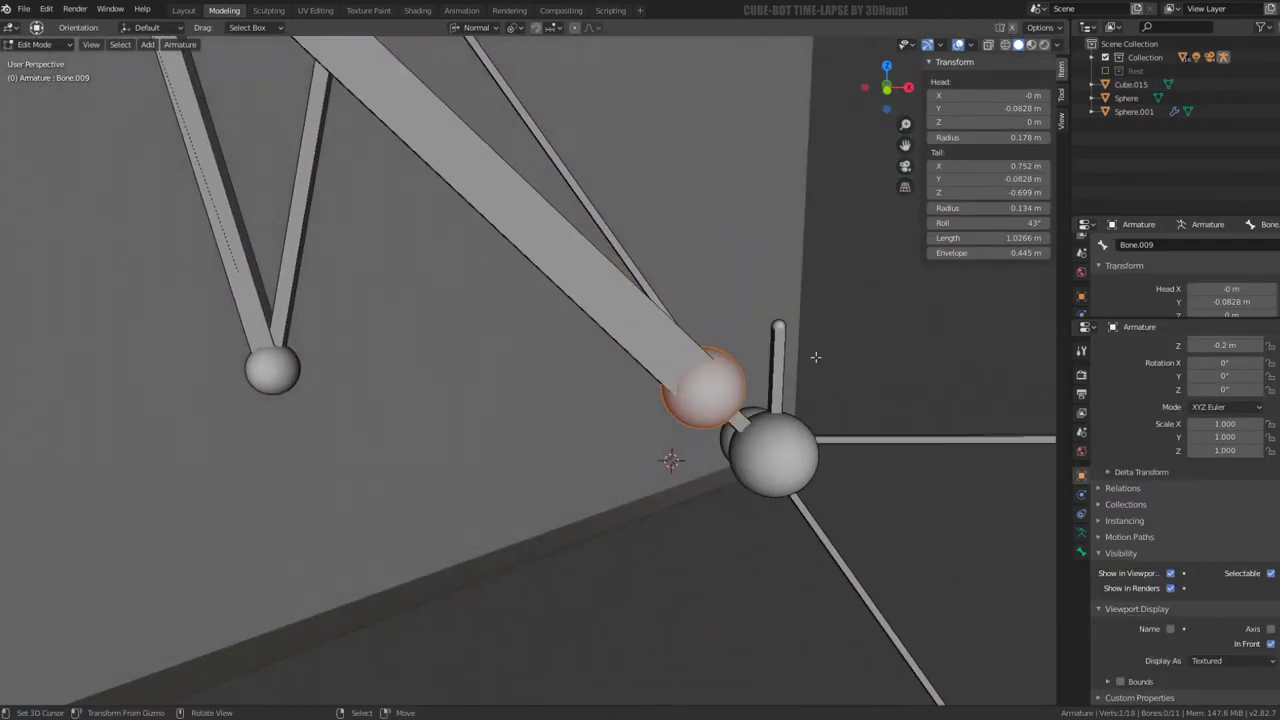
Move the bone's tail toward the foot joint
mouse_move(687, 357)
middle_down()
mouse_move(749, 300)
mouse_move(560, 300)
middle_up()
key(g)
click(715, 305)
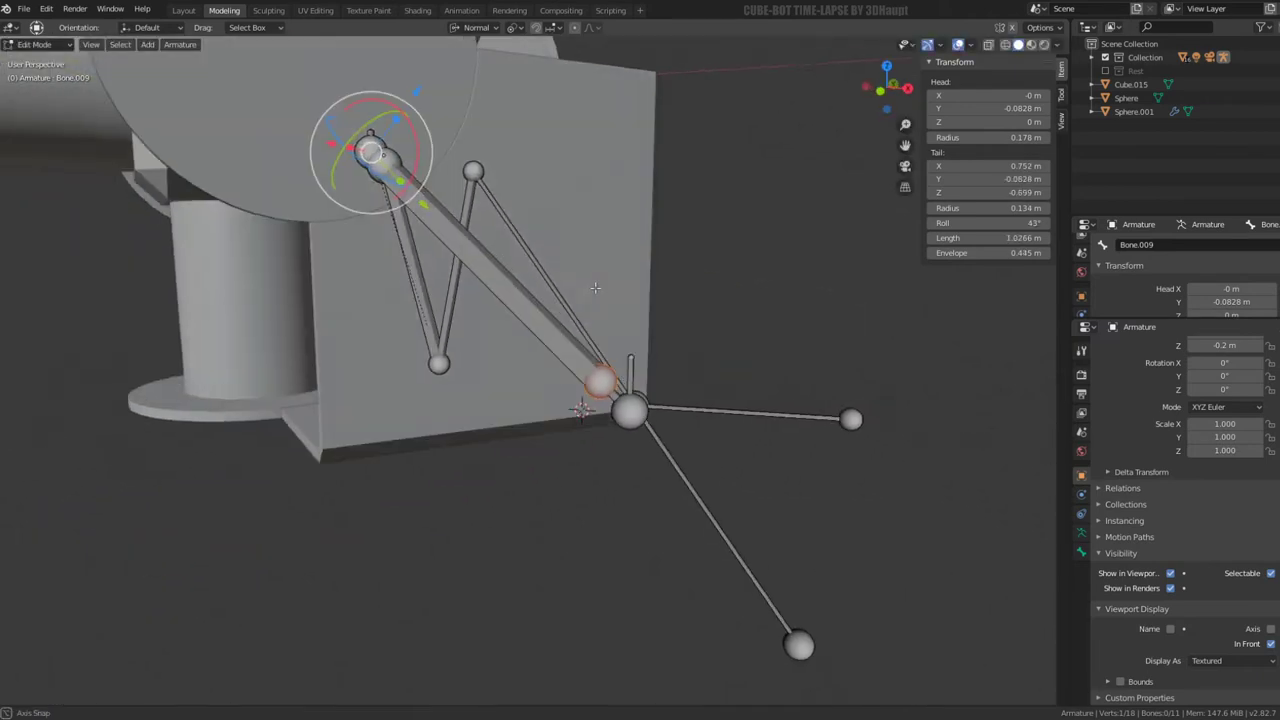
key(g)
click(540, 300)
scroll(540, 300, up, 2)
Snap the selected bone ends onto the 3D cursor
key(shift+s)
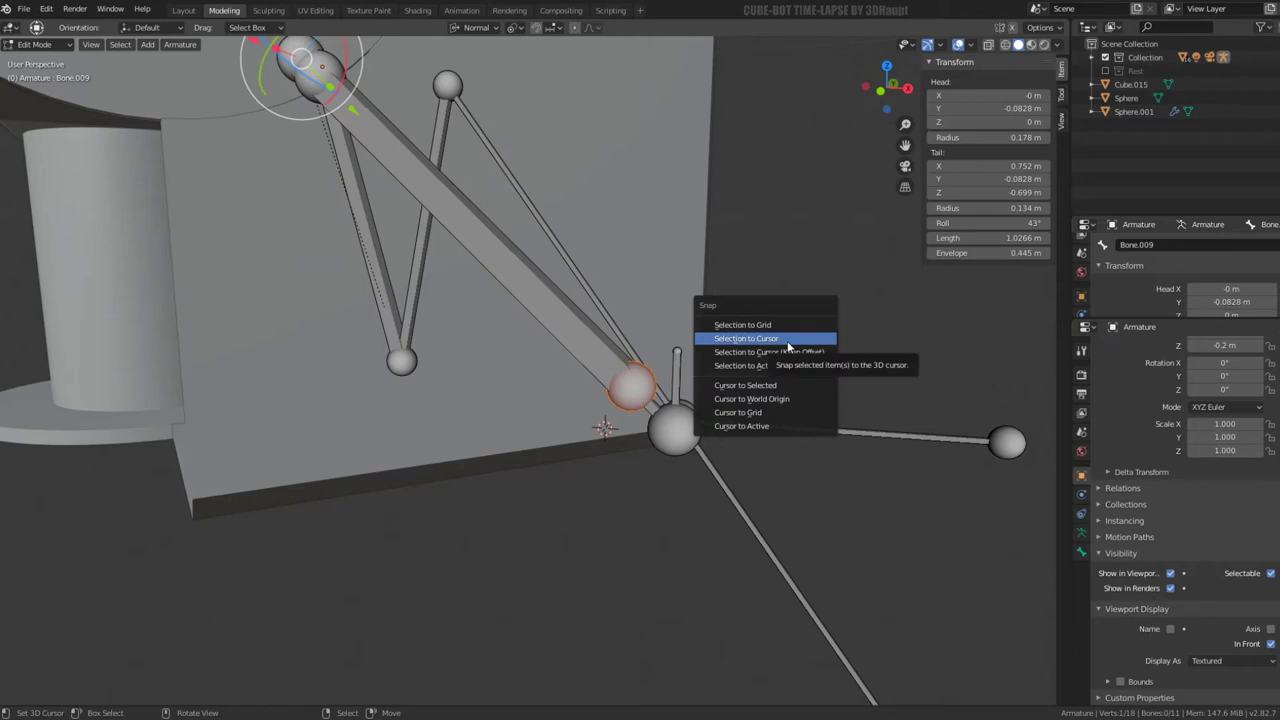
click(786, 339)
key(shift+s)
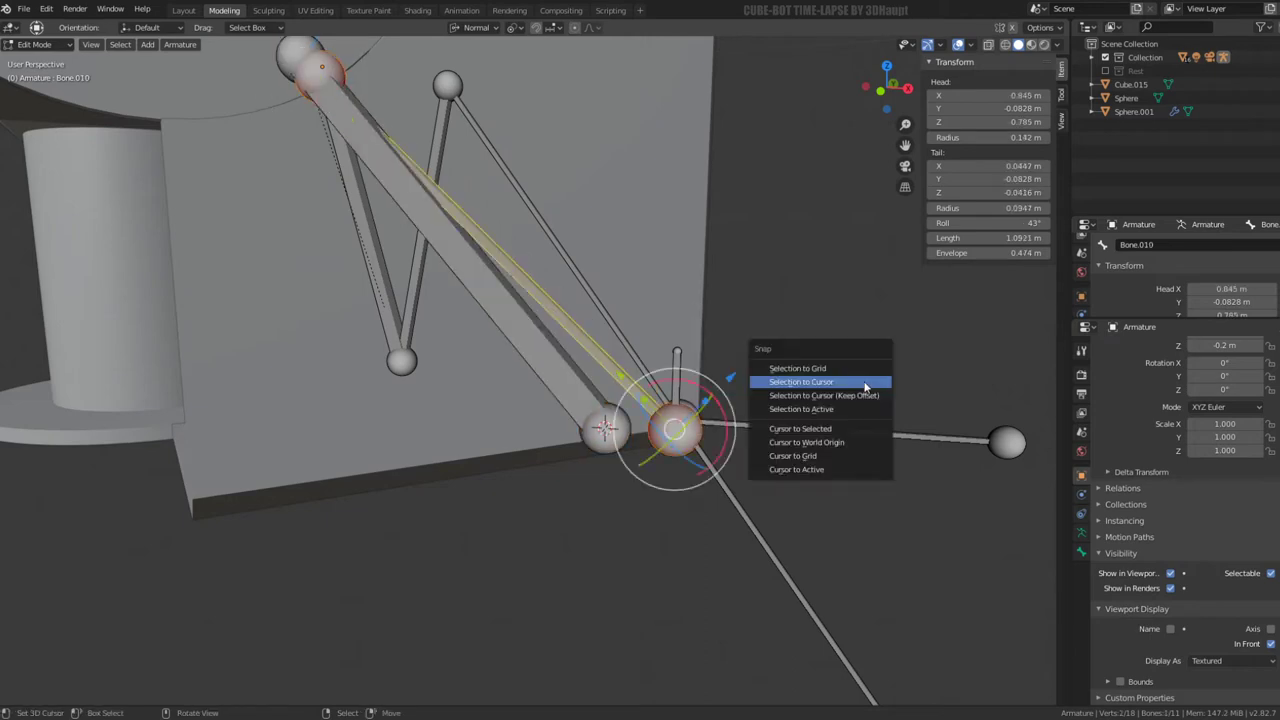
click(864, 378)
click(680, 388)
mouse_move(680, 388)
middle_down()
mouse_move(849, 381)
mouse_move(686, 324)
mouse_move(507, 219)
middle_up()
key(shift+s)
click(849, 383)
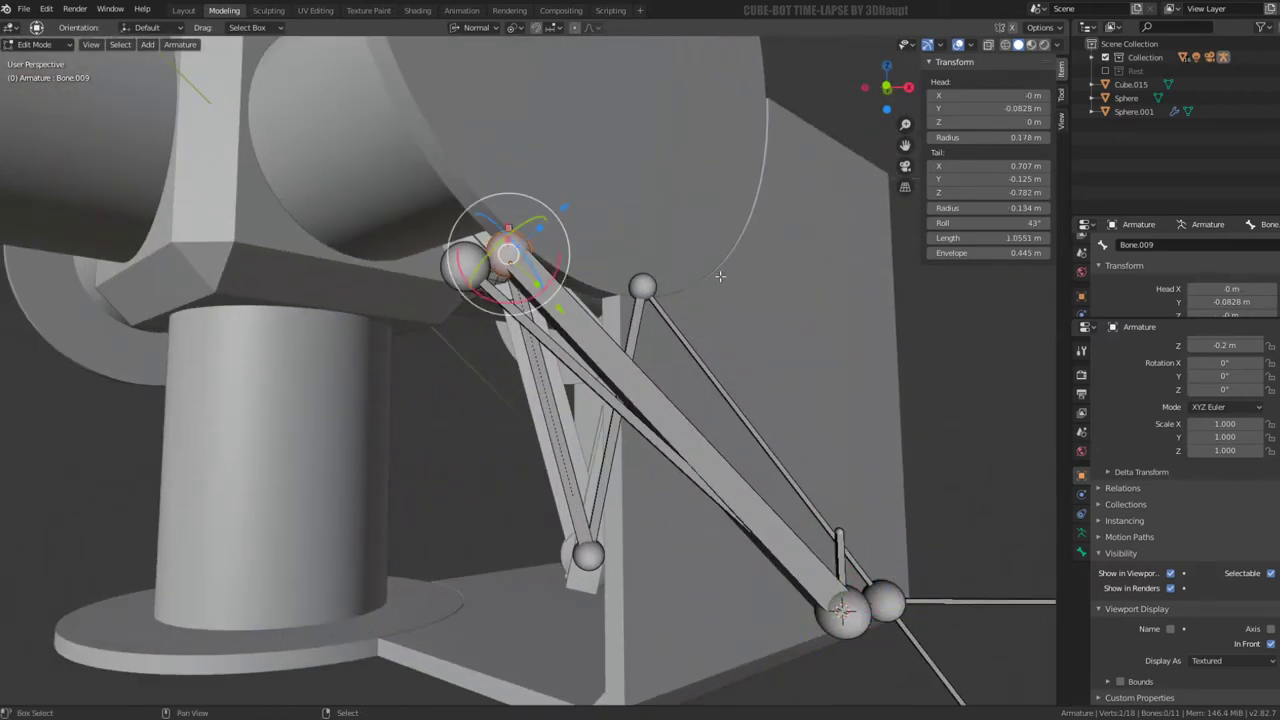
Place the 3D cursor at the upper joint and snap Bone.010's end onto it
key(shift+s)
click(656, 323)
click(437, 258)
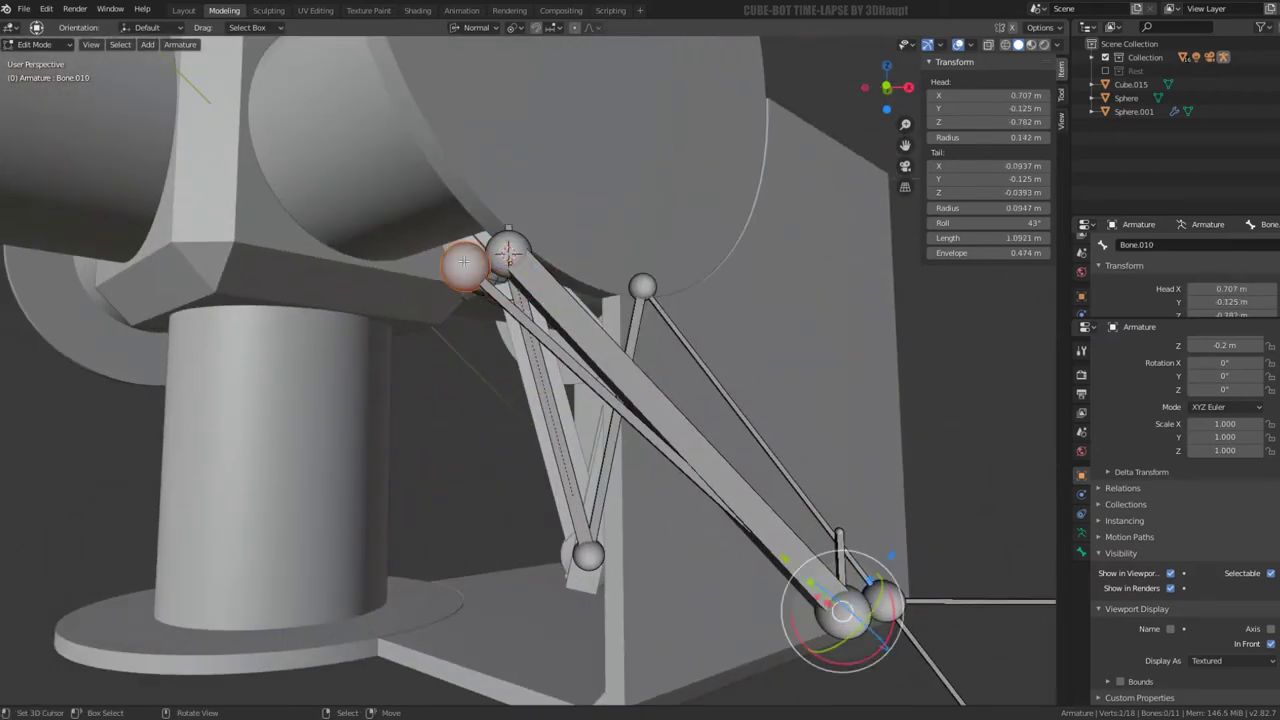
key(shift+s)
click(689, 262)
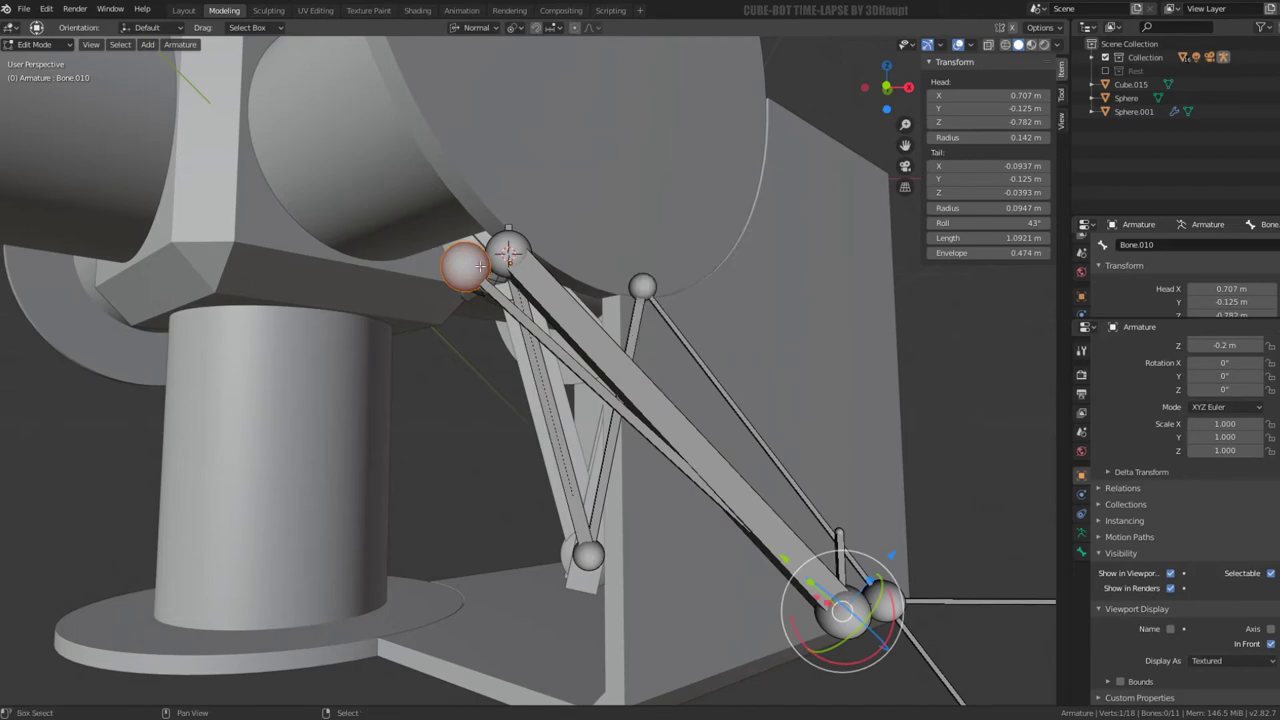
key(shift+s)
click(453, 220)
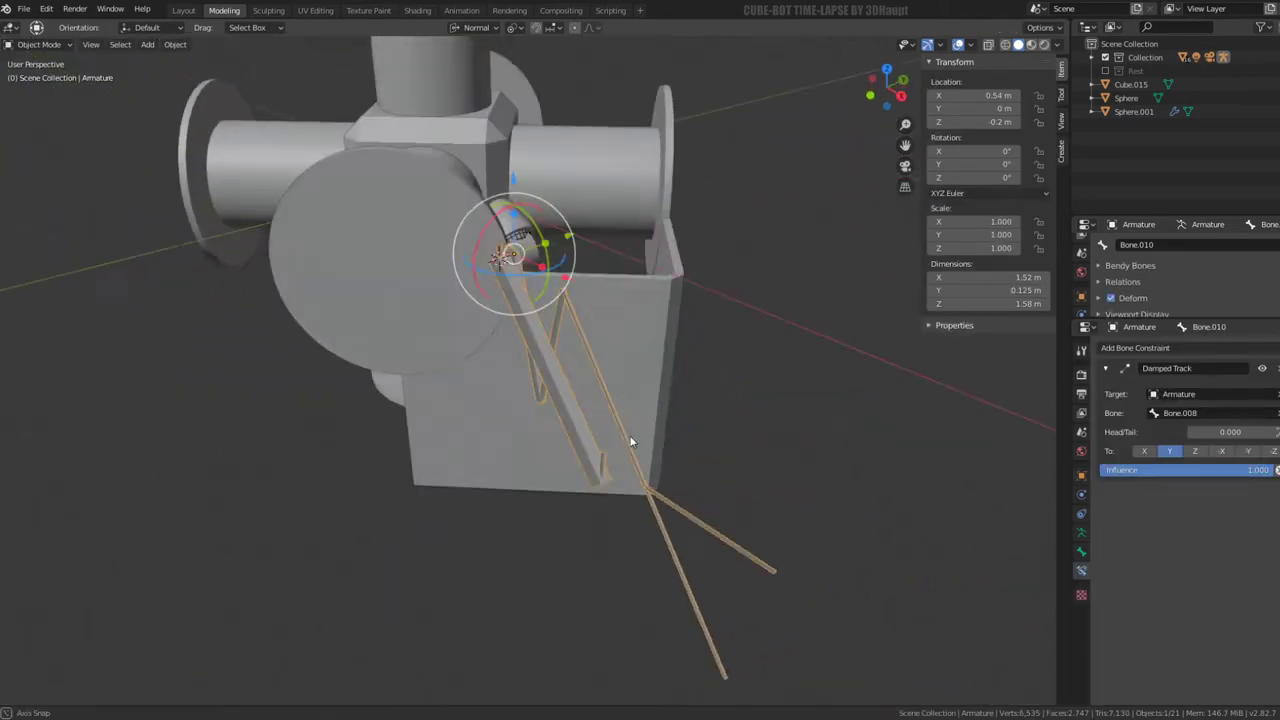
Select the Cube.015 bar
mouse_move(630, 441)
middle_down()
mouse_move(521, 473)
mouse_move(633, 429)
mouse_move(749, 339)
mouse_move(559, 288)
mouse_move(598, 408)
middle_up()
scroll(559, 288, up, 5)
click(607, 273)
mouse_move(607, 273)
middle_down()
mouse_move(618, 305)
mouse_move(495, 393)
mouse_move(613, 261)
mouse_move(571, 306)
mouse_move(563, 289)
mouse_move(603, 223)
mouse_move(631, 243)
mouse_move(625, 283)
middle_up()
Select the small top end face of the bar in Edit Mode and frame it
key(Tab)
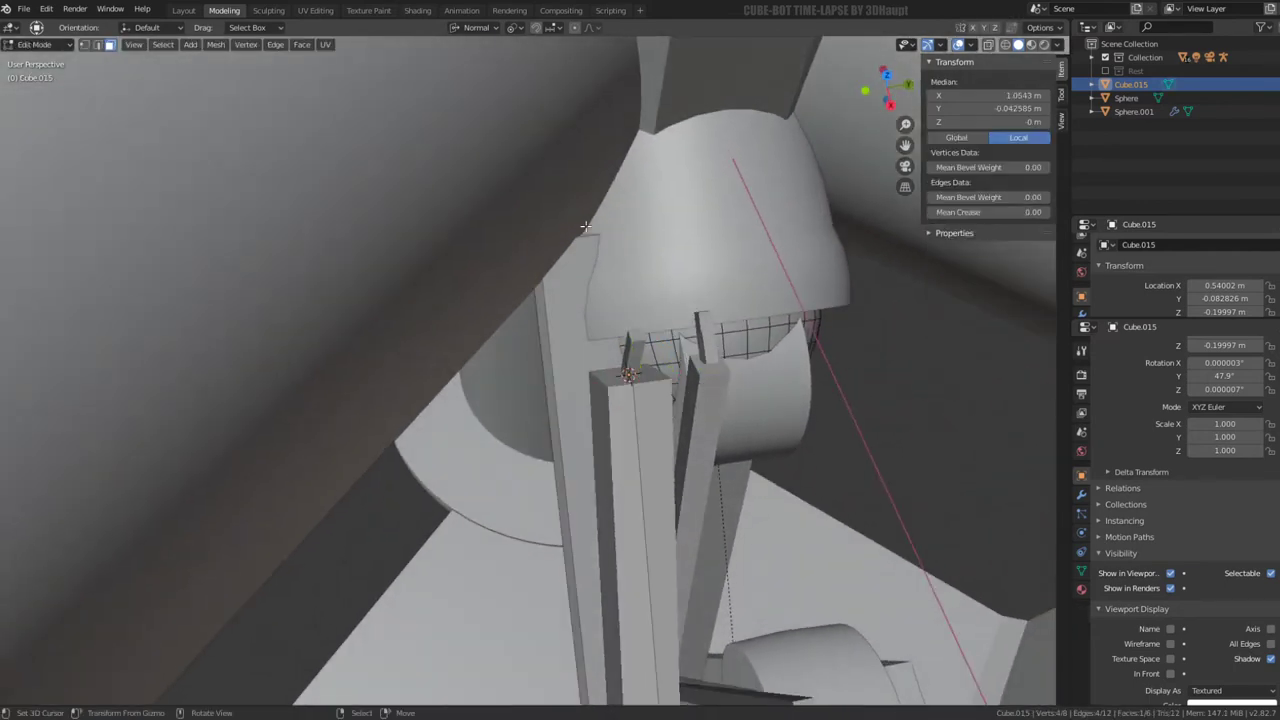
click(586, 238)
click(592, 233)
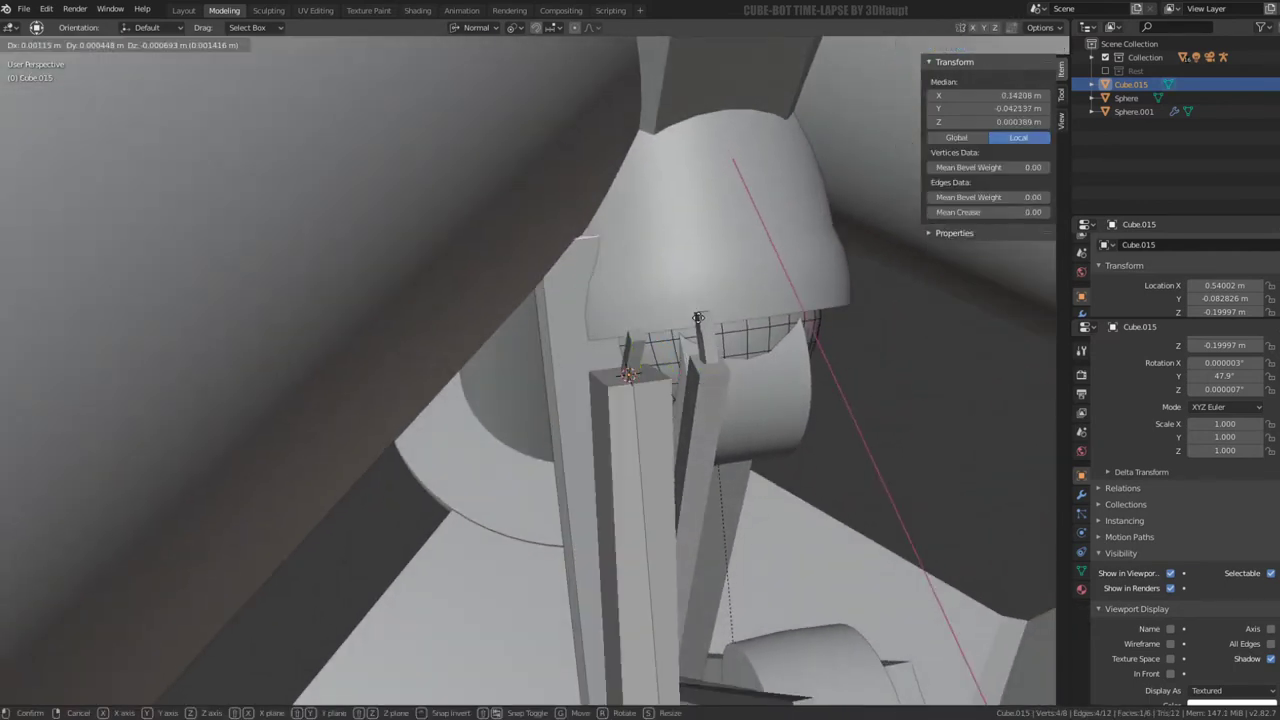
click(698, 317)
key(KP_Decimal)
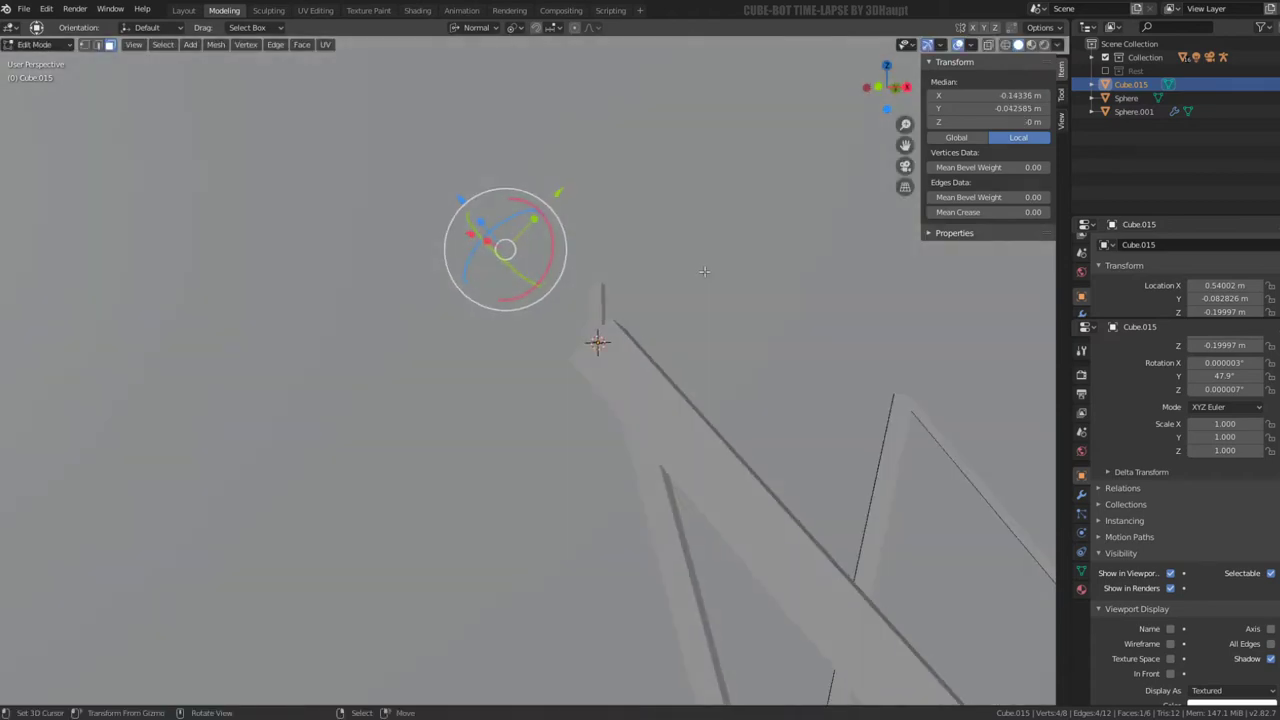
In front wireframe view, move the top face 0.0838 m in X and −0.0945 m in Z, then exit to Object Mode
key(KP_1)
click(1004, 45)
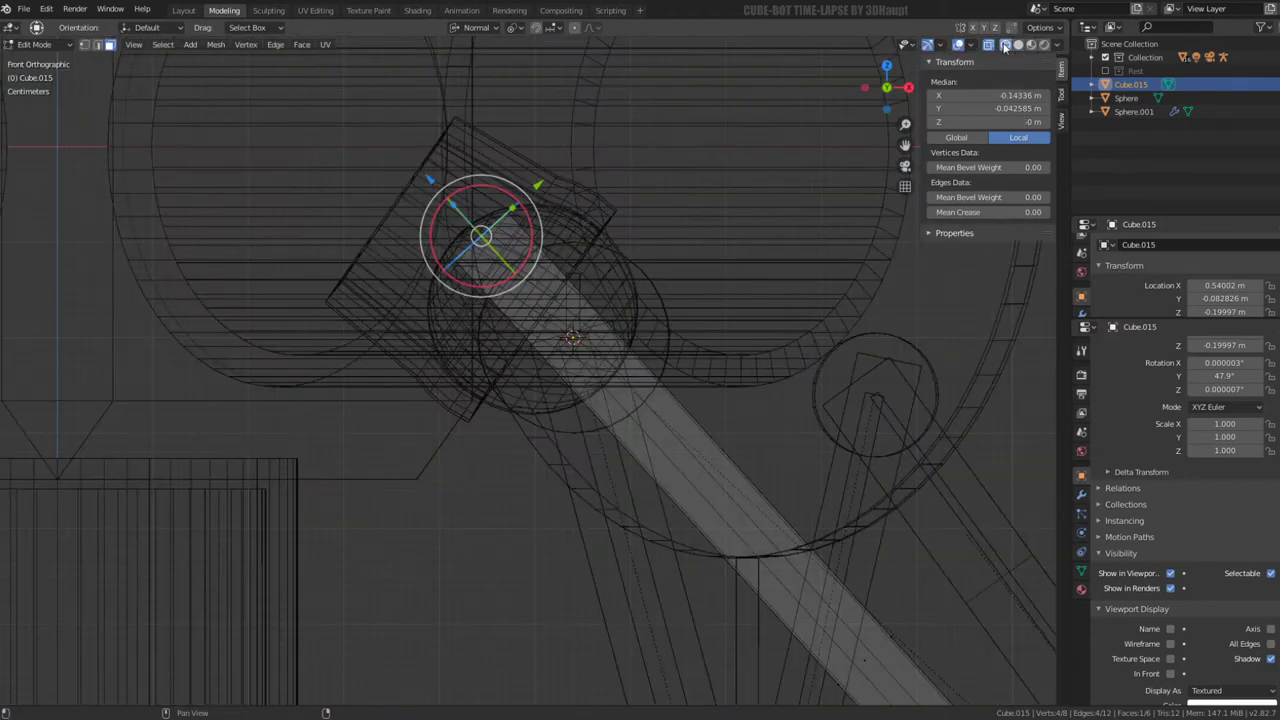
key(g)
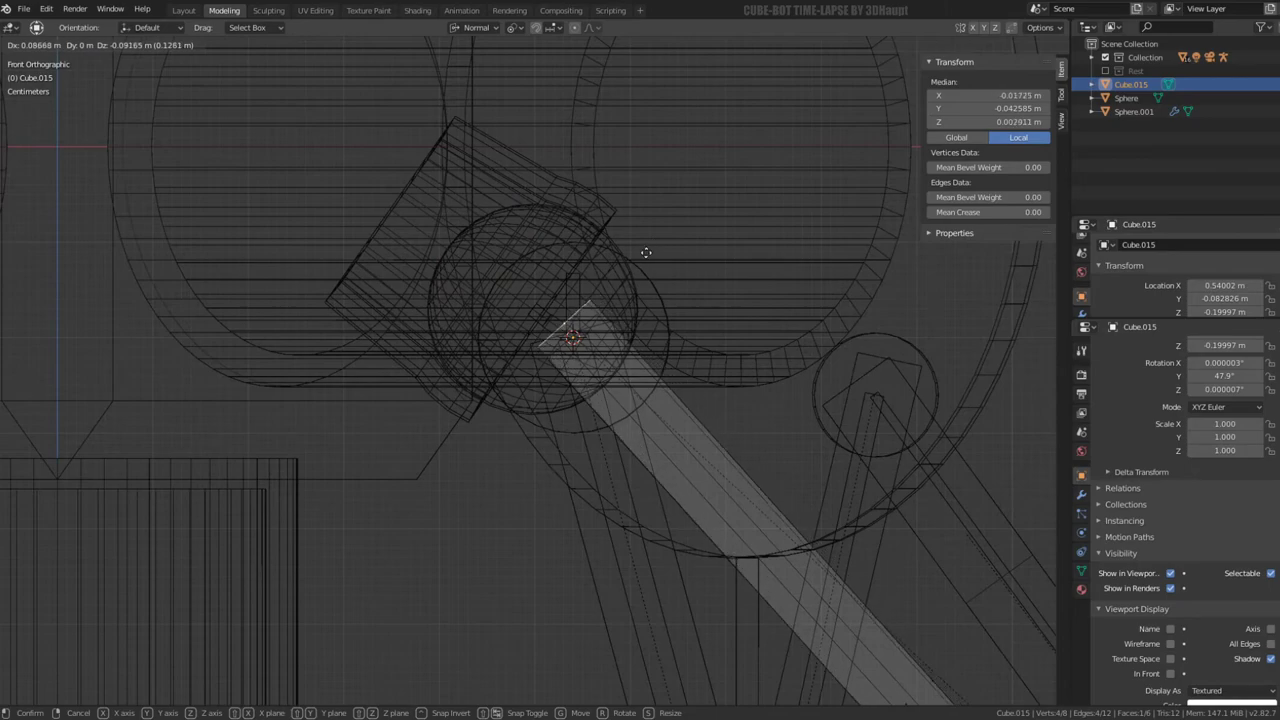
click(643, 255)
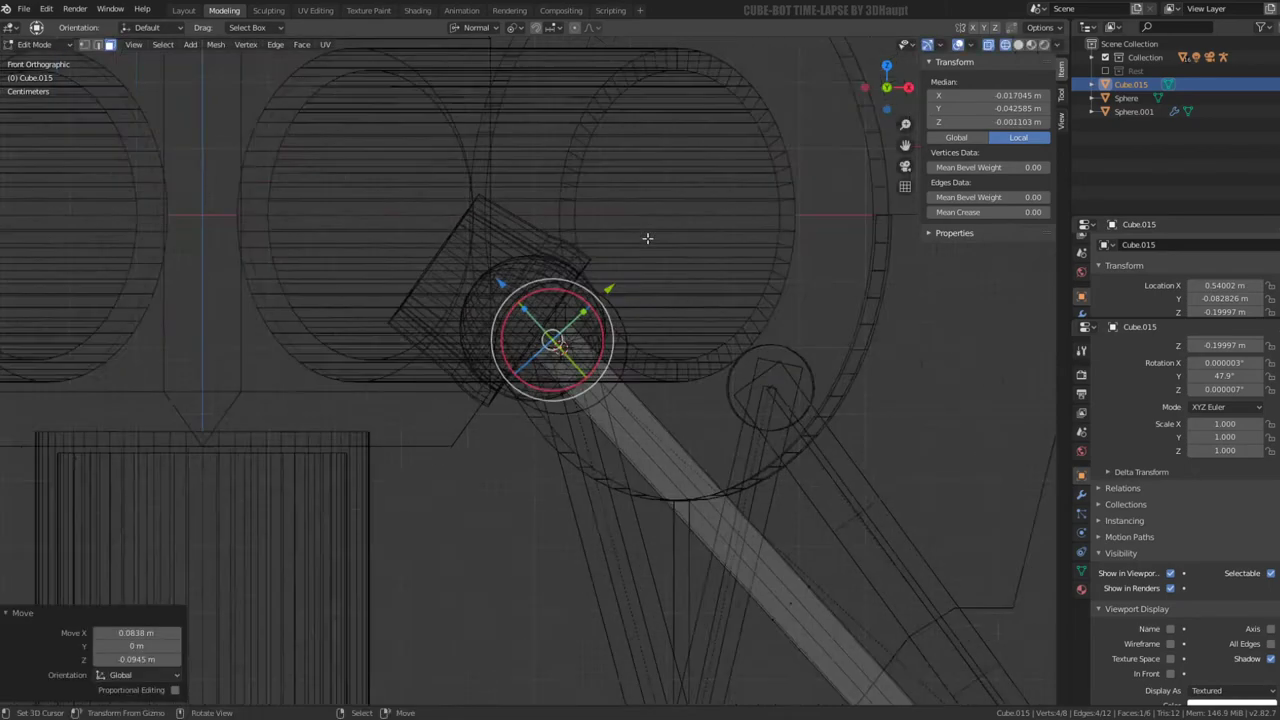
middle_drag(649, 237, 472, 301)
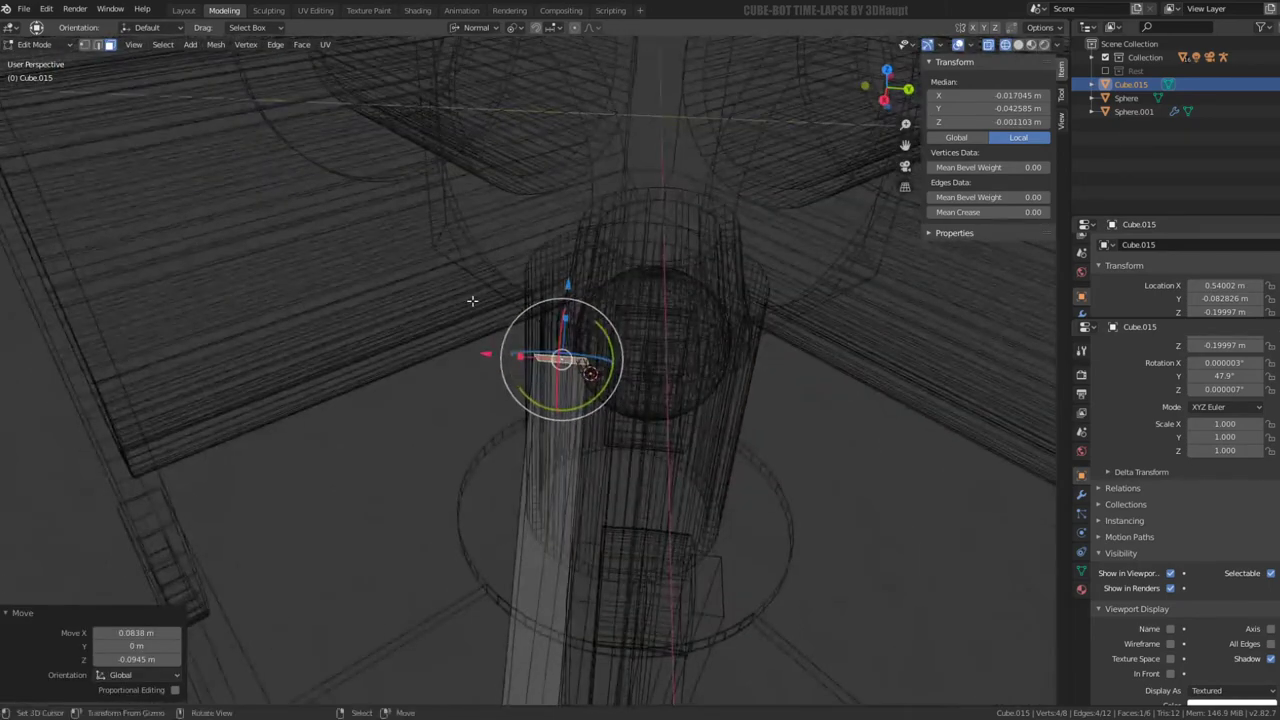
key(KP_7)
scroll(460, 320, up, 2)
scroll(451, 342, up, 3)
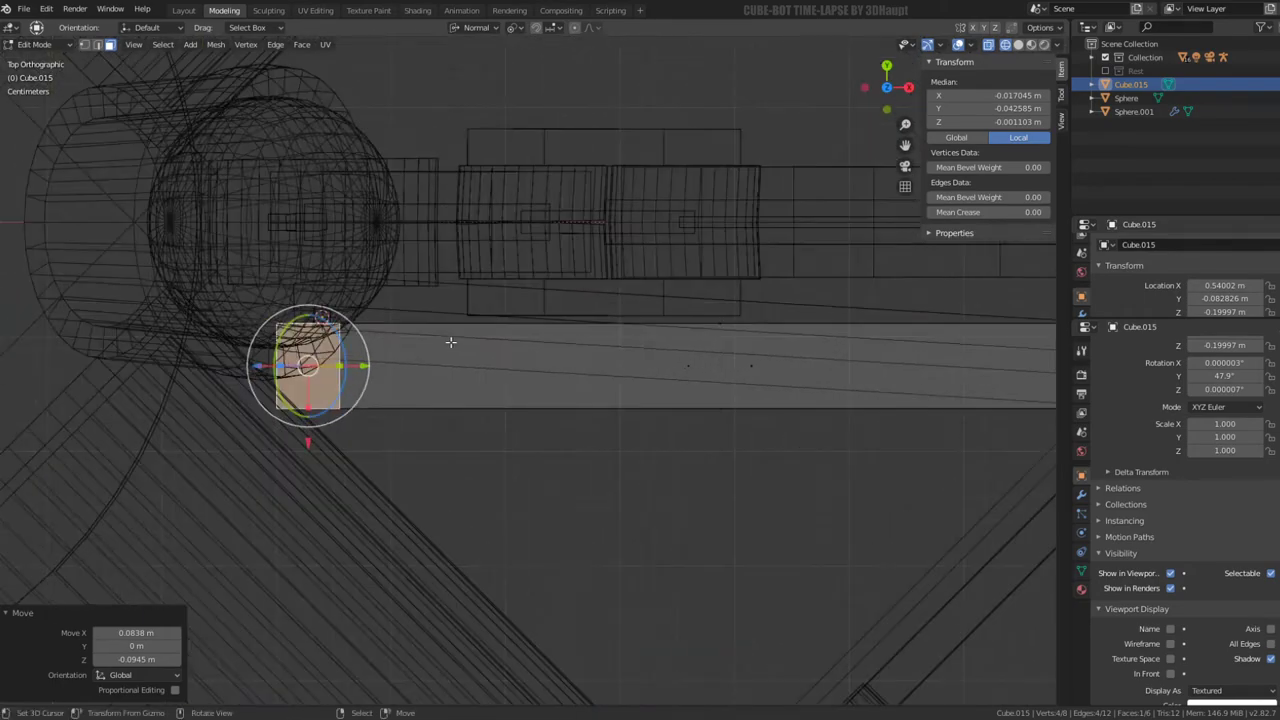
middle_drag(451, 342, 457, 203)
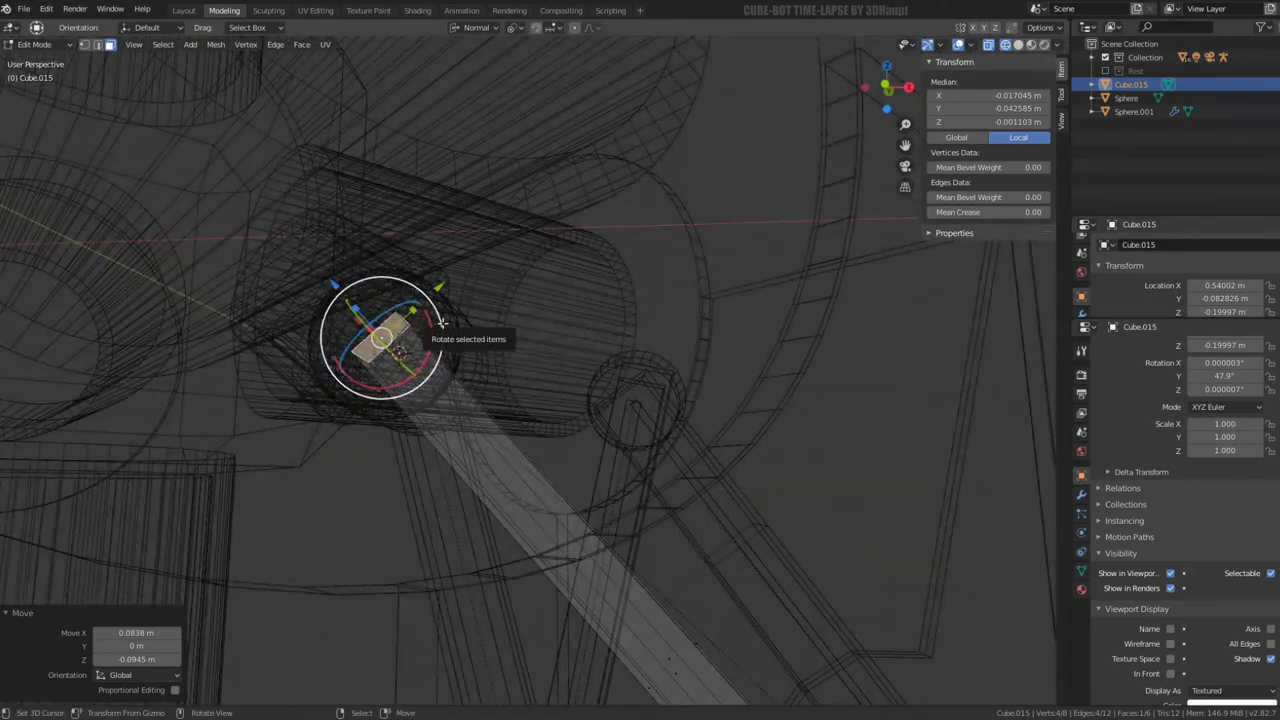
key(KP_7)
key(Tab)
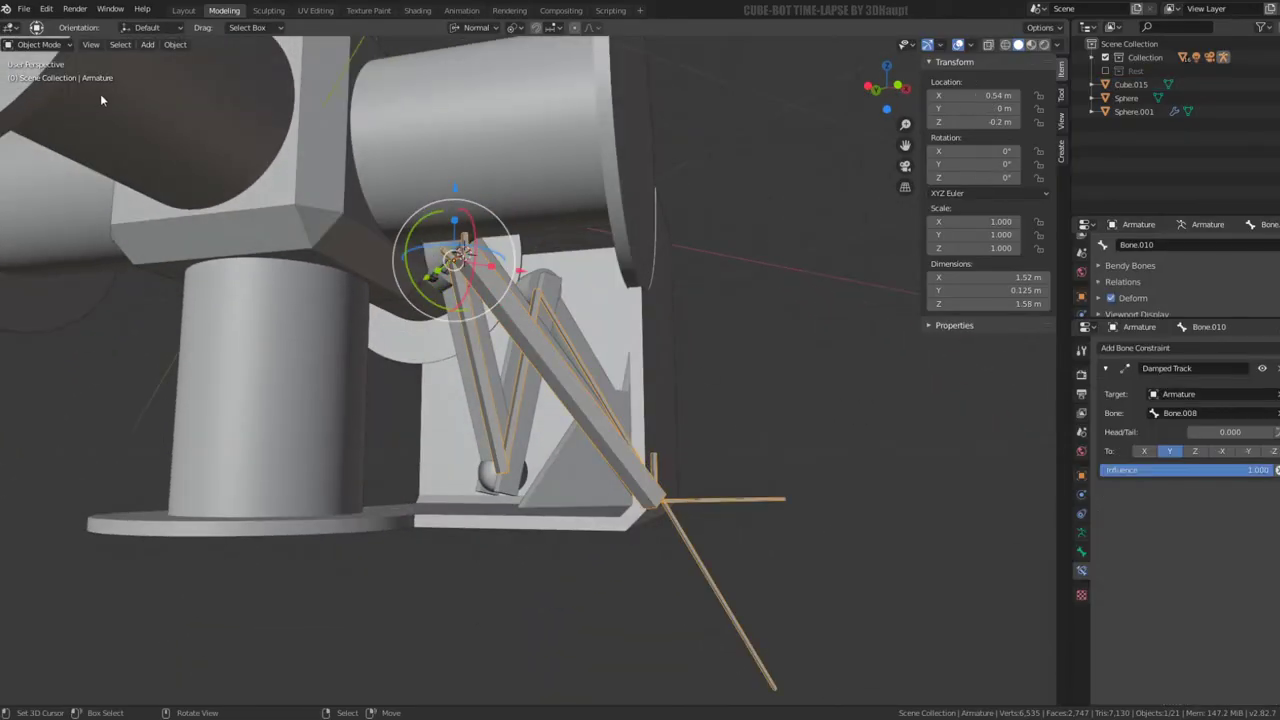
click(44, 90)
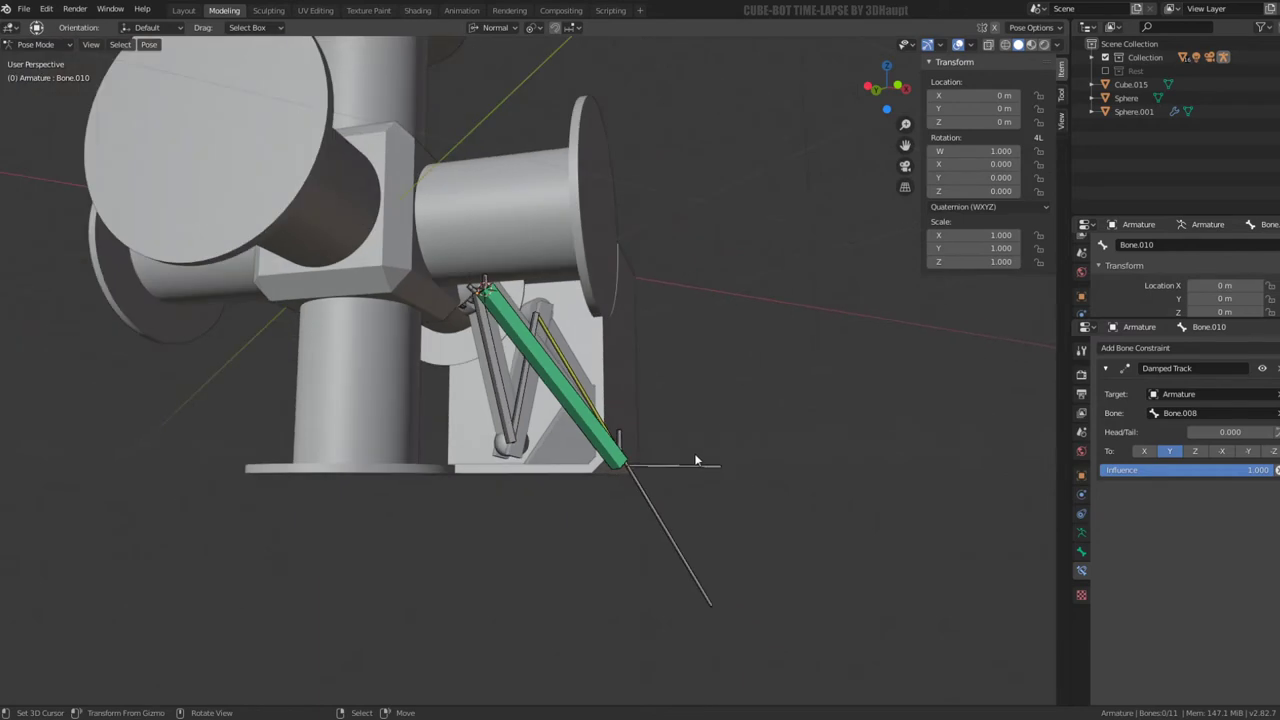
key(g)
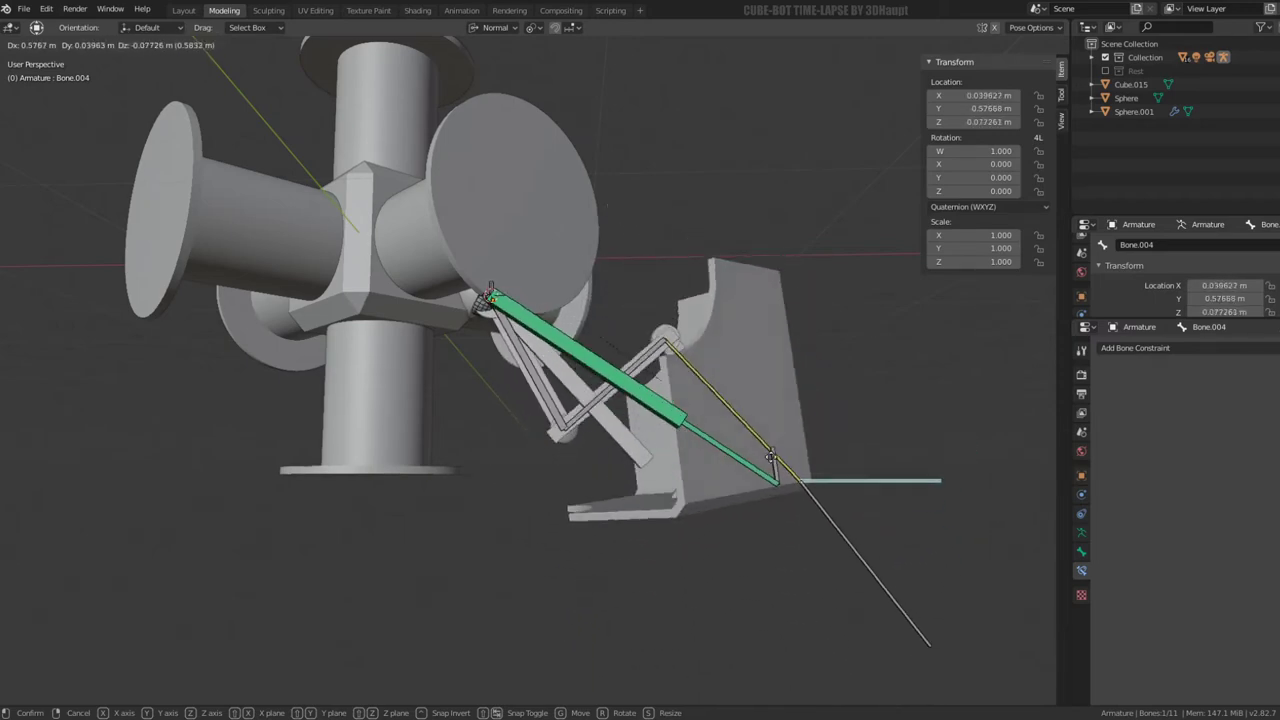
key(Escape)
scroll(675, 332, up, 2)
mouse_move(675, 332)
middle_down()
mouse_move(714, 334)
mouse_move(676, 337)
middle_up()
key(g)
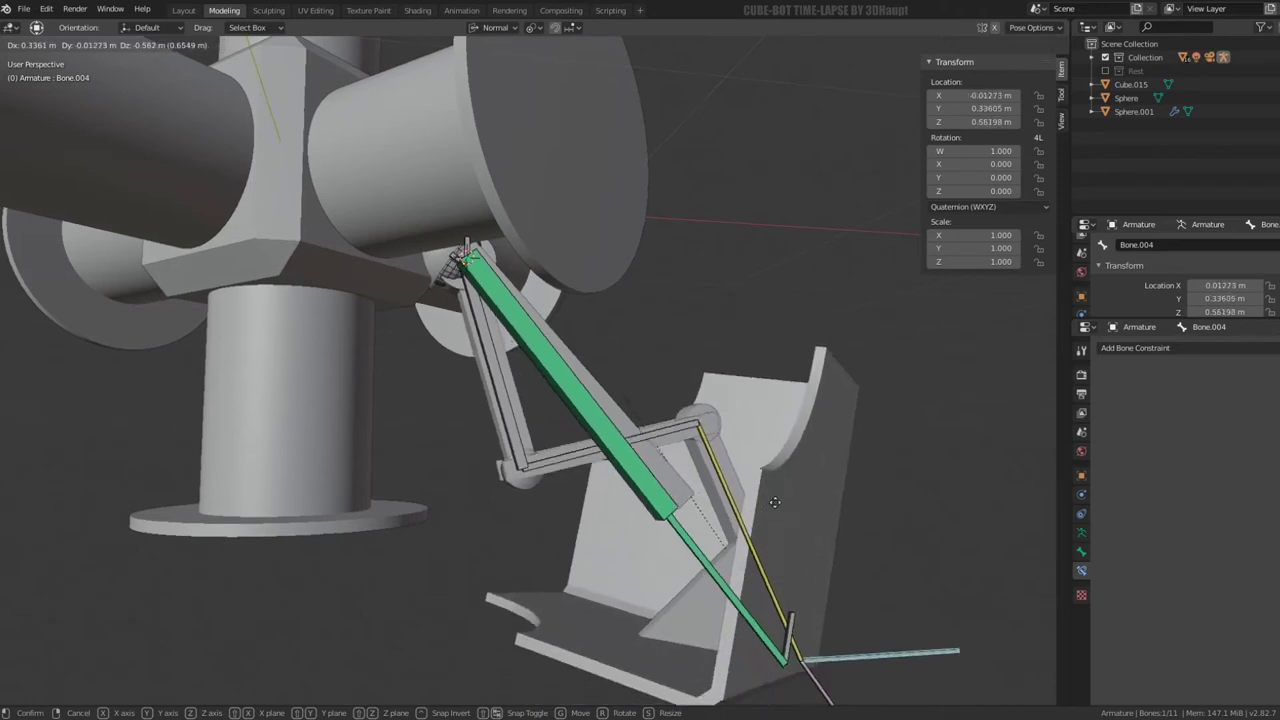
key(Escape)
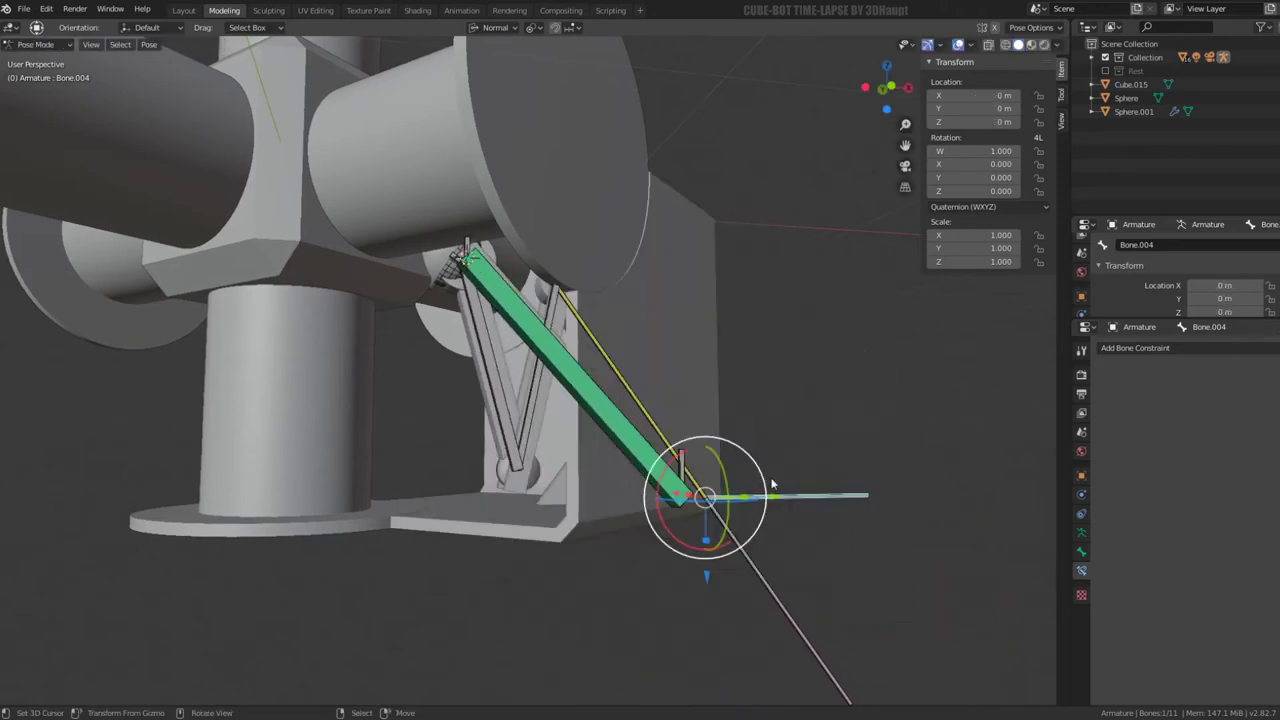
click(531, 333)
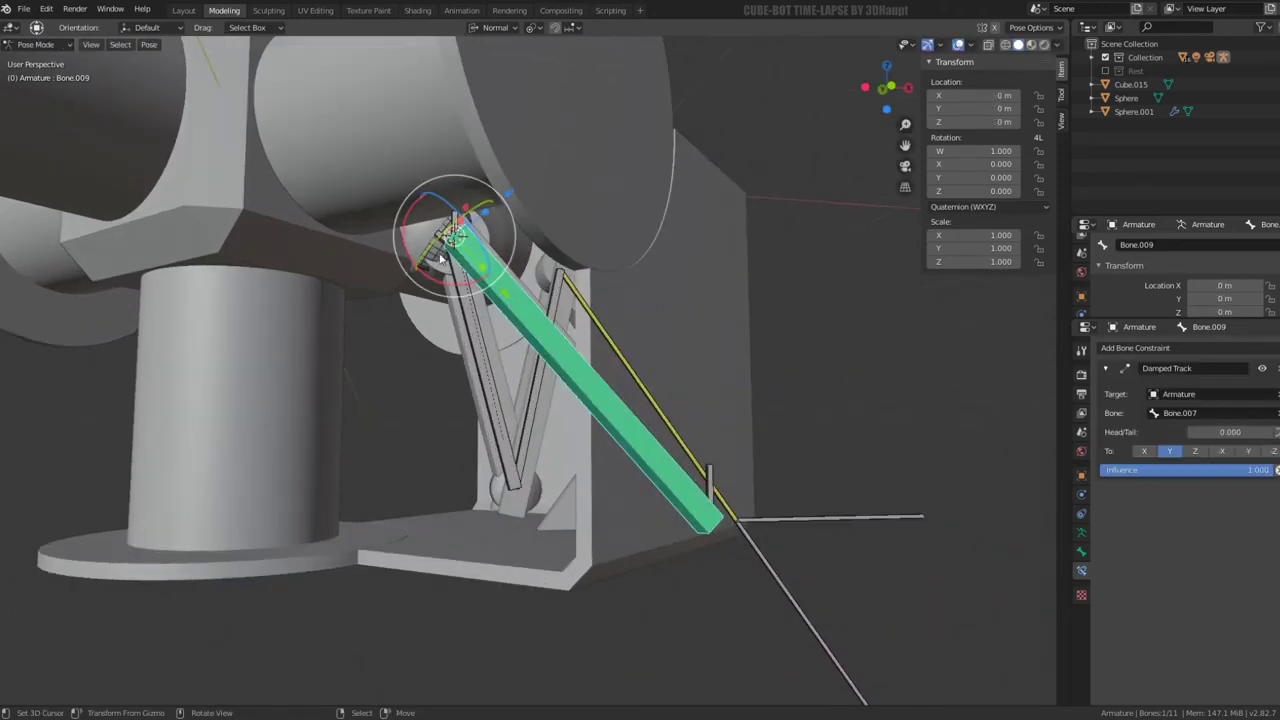
click(42, 61)
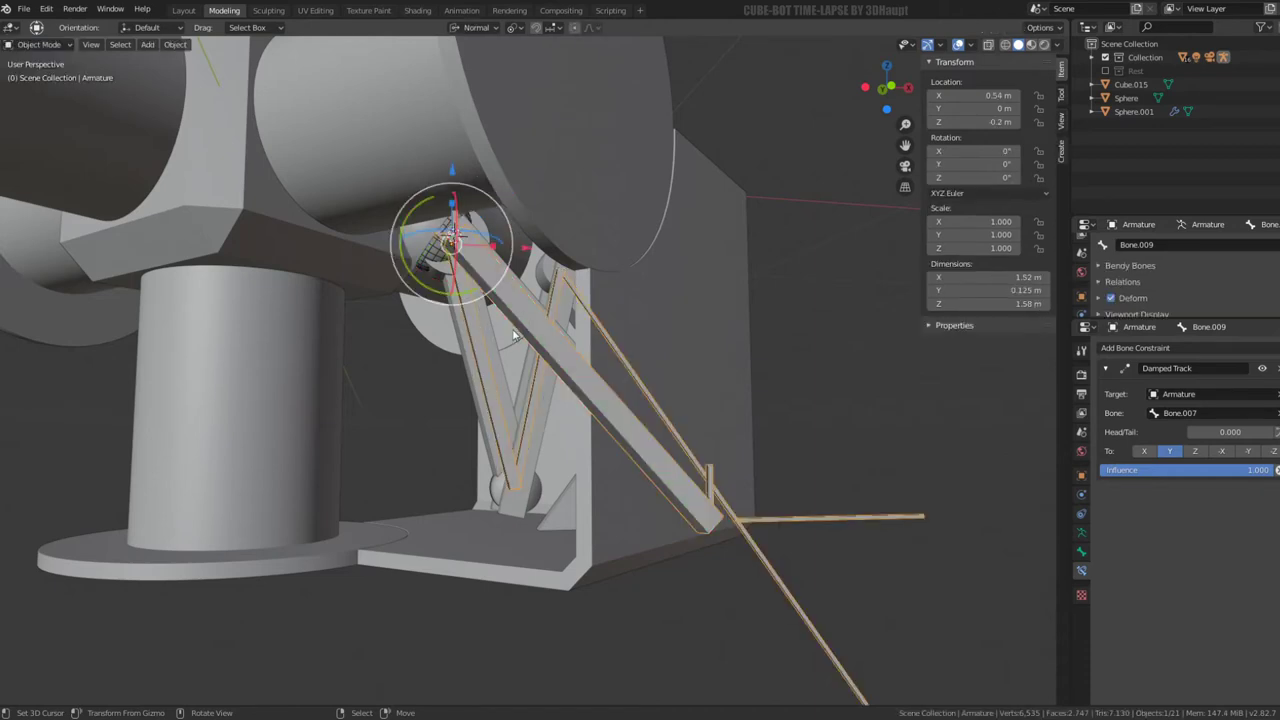
middle_drag(513, 336, 513, 399)
Subdivide the Cube.015 bar once in Edit Mode using edge select
click(592, 356)
key(KP_Decimal)
key(Tab)
key(a)
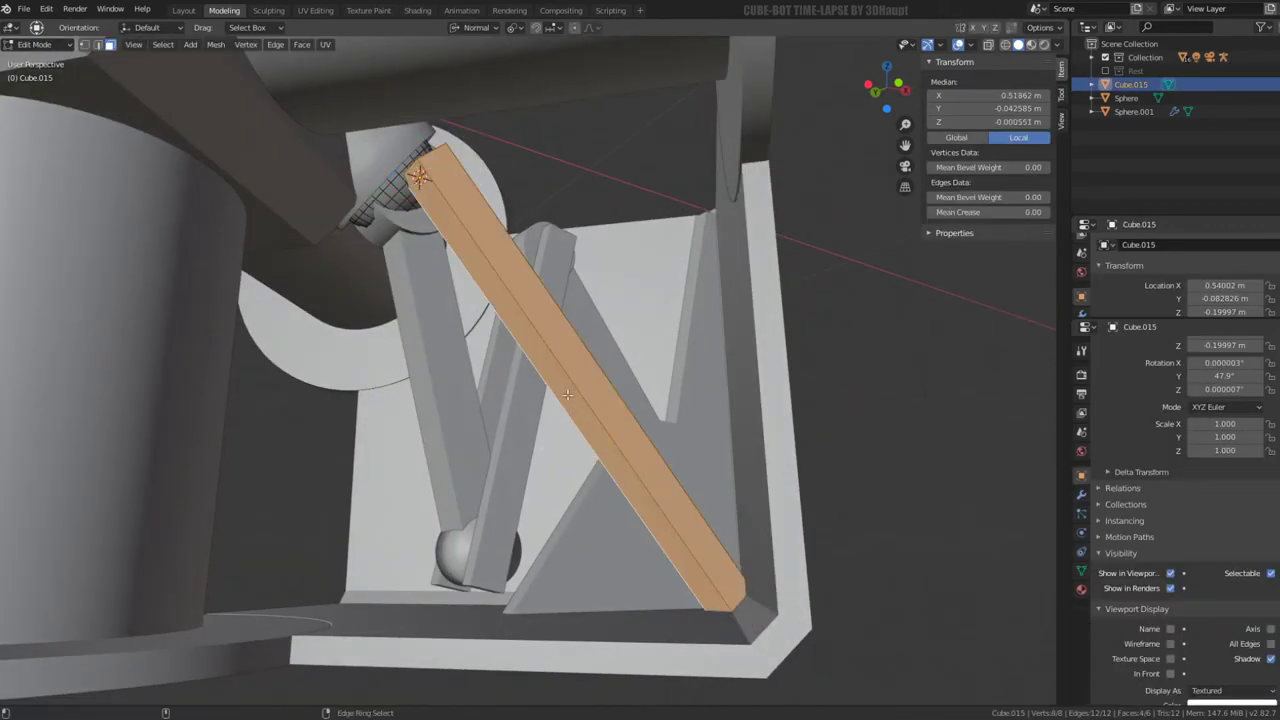
click(99, 45)
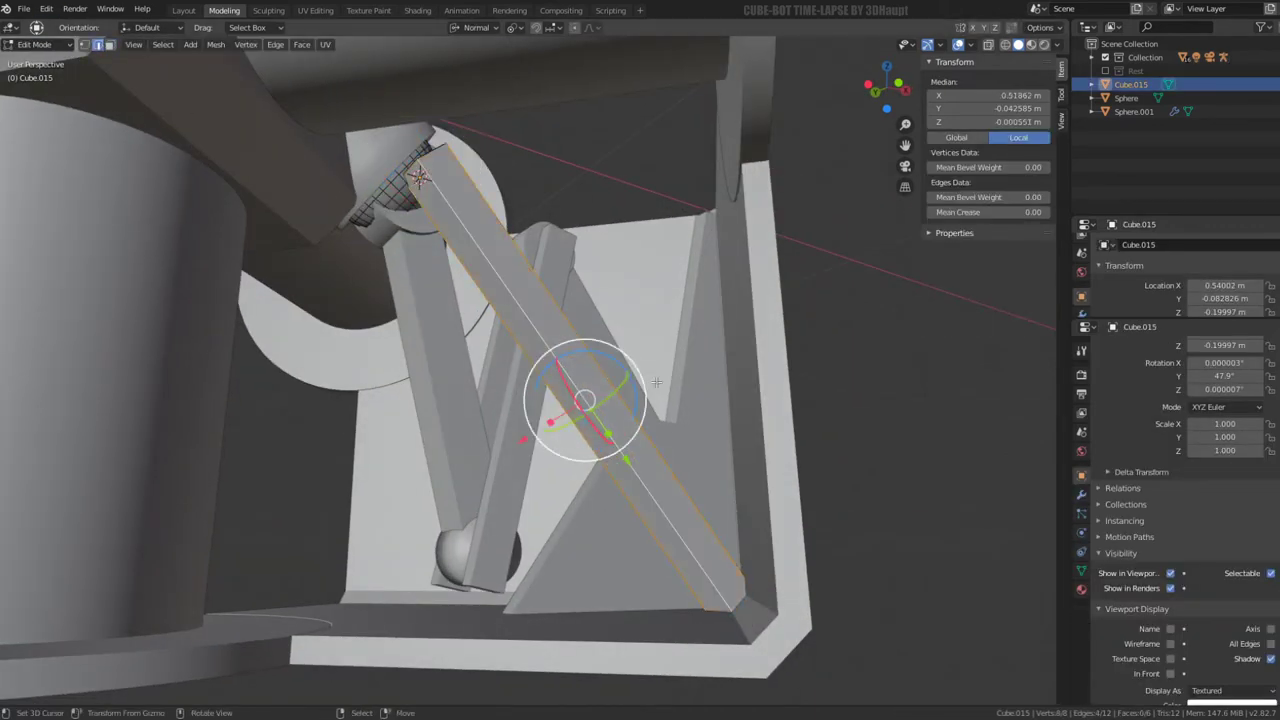
click(687, 386)
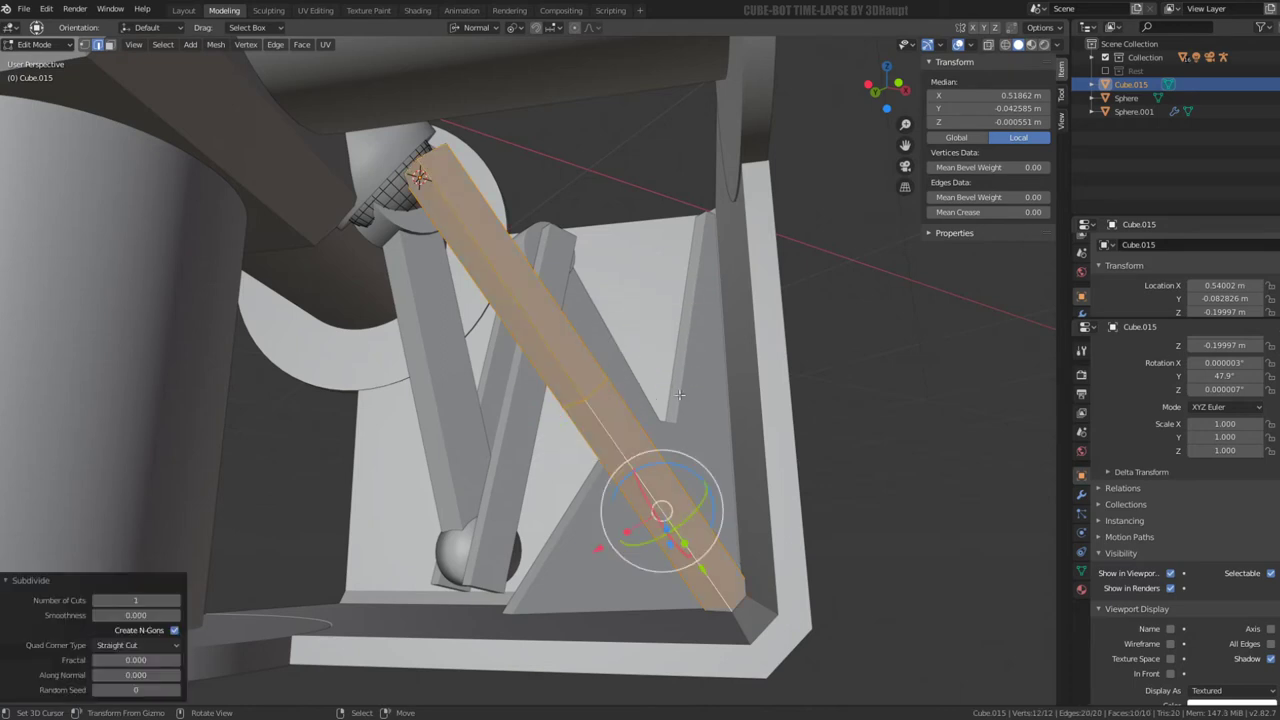
Edge-slide the new middle loop toward one end, to factor -0.752
alt+click(608, 384)
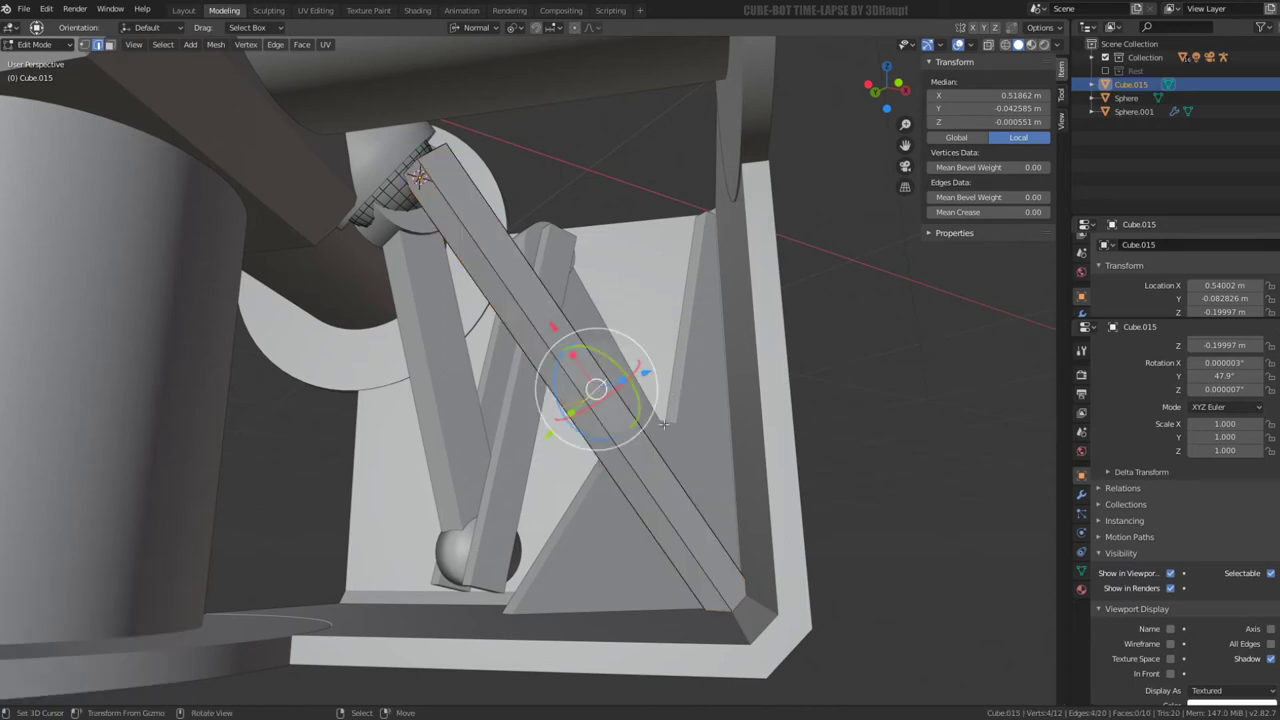
middle_drag(608, 384, 578, 263)
scroll(578, 263, up, 3)
key(g)
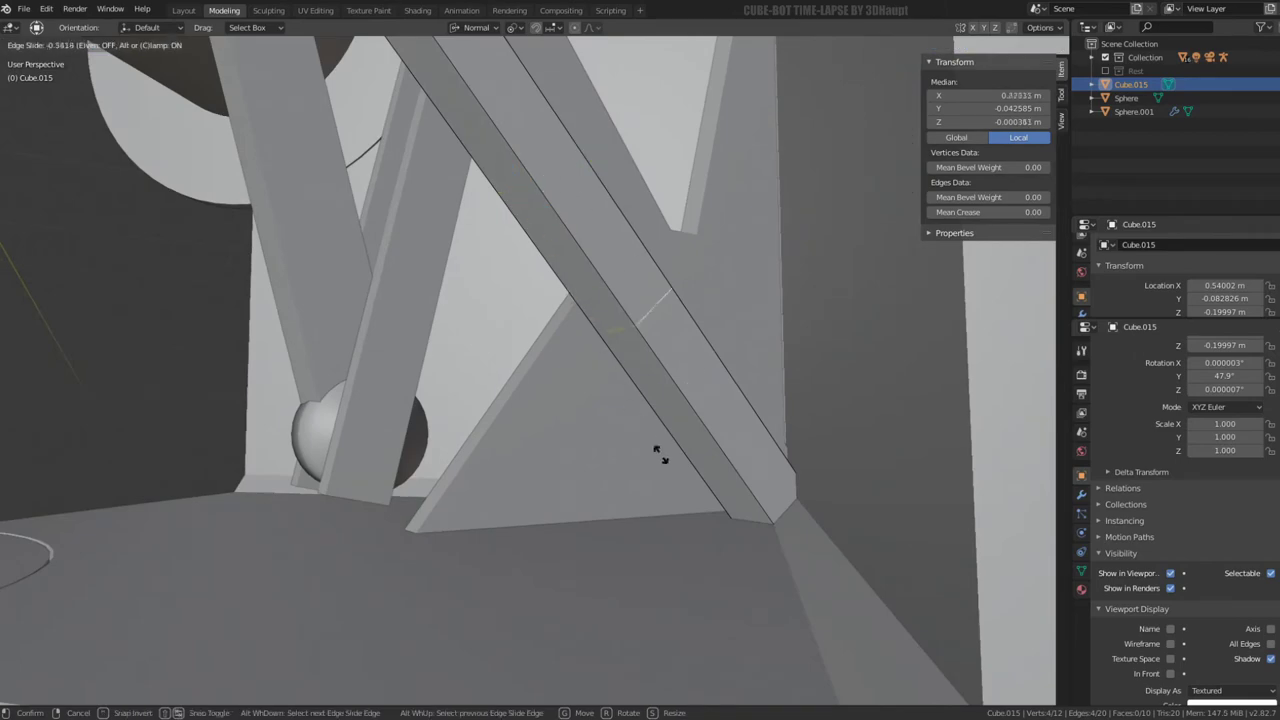
click(771, 583)
mouse_move(771, 583)
middle_down()
mouse_move(618, 419)
mouse_move(606, 320)
middle_up()
scroll(625, 400, down, 3)
scroll(631, 340, up, 4)
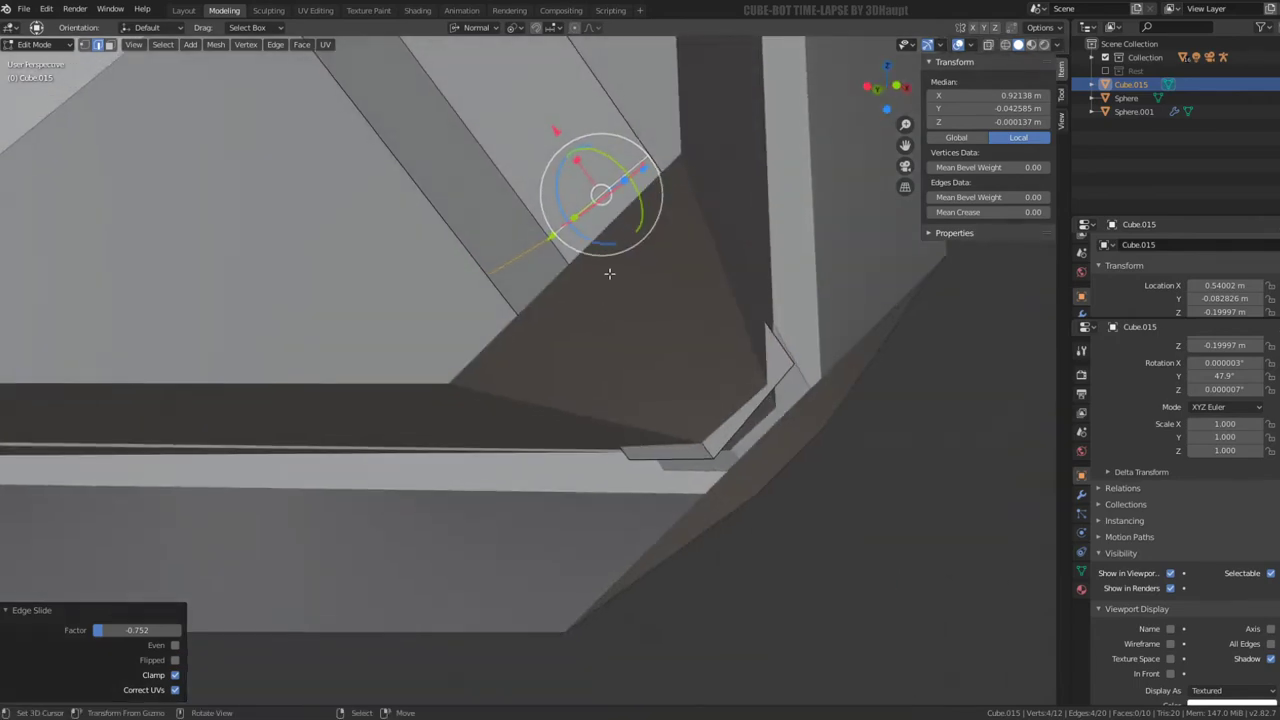
Reselect the Cube.015 bar and re-enter its Edit Mode
click(748, 418)
mouse_move(748, 418)
middle_down()
mouse_move(578, 443)
mouse_move(560, 400)
mouse_move(474, 393)
mouse_move(630, 380)
mouse_move(555, 323)
mouse_move(615, 395)
middle_up()
key(Tab)
click(474, 393)
scroll(475, 395, down, 4)
click(628, 380)
key(Tab)
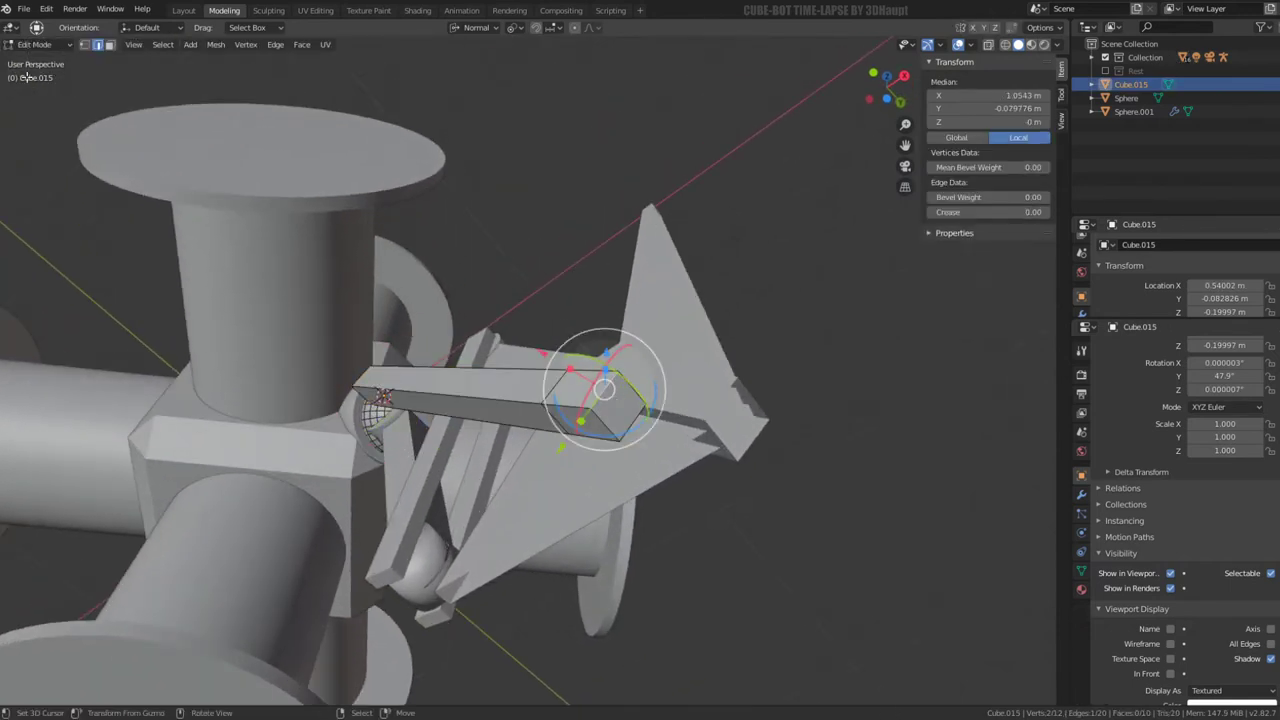
Duplicate the bar's end face in place and separate it into a new object
key(3)
click(613, 405)
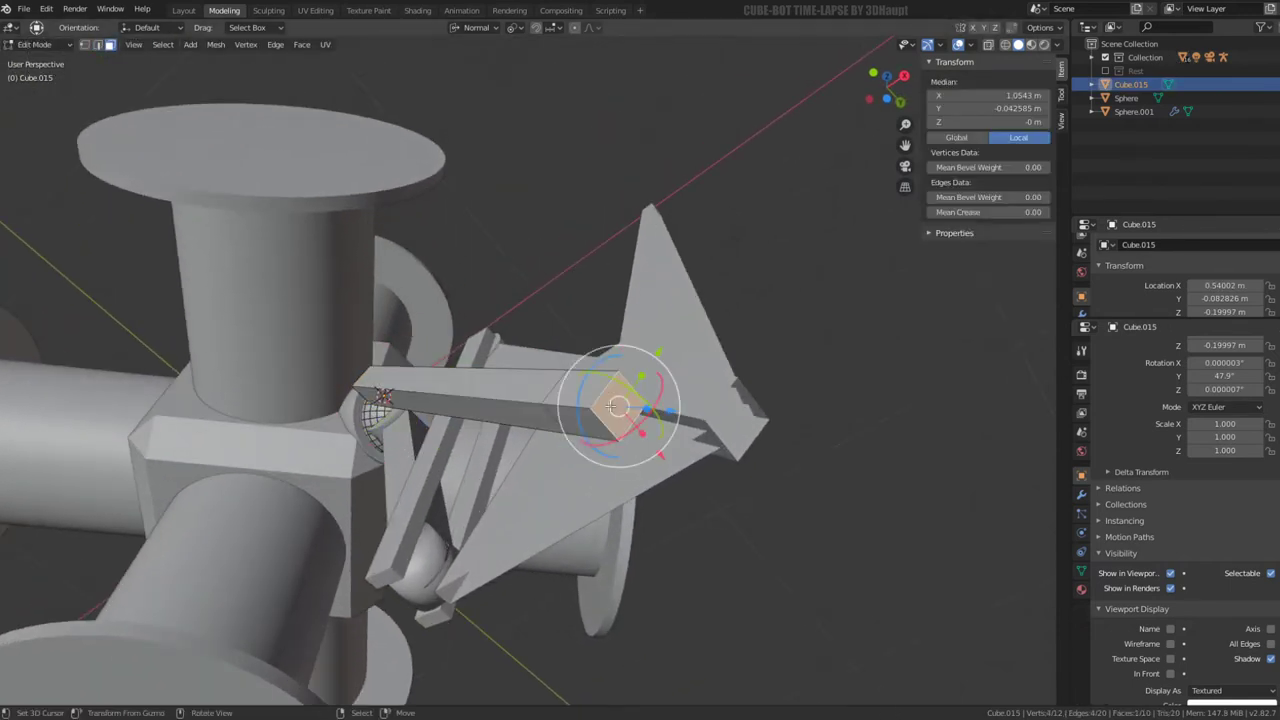
key(ctrl+l)
key(ctrl+z)
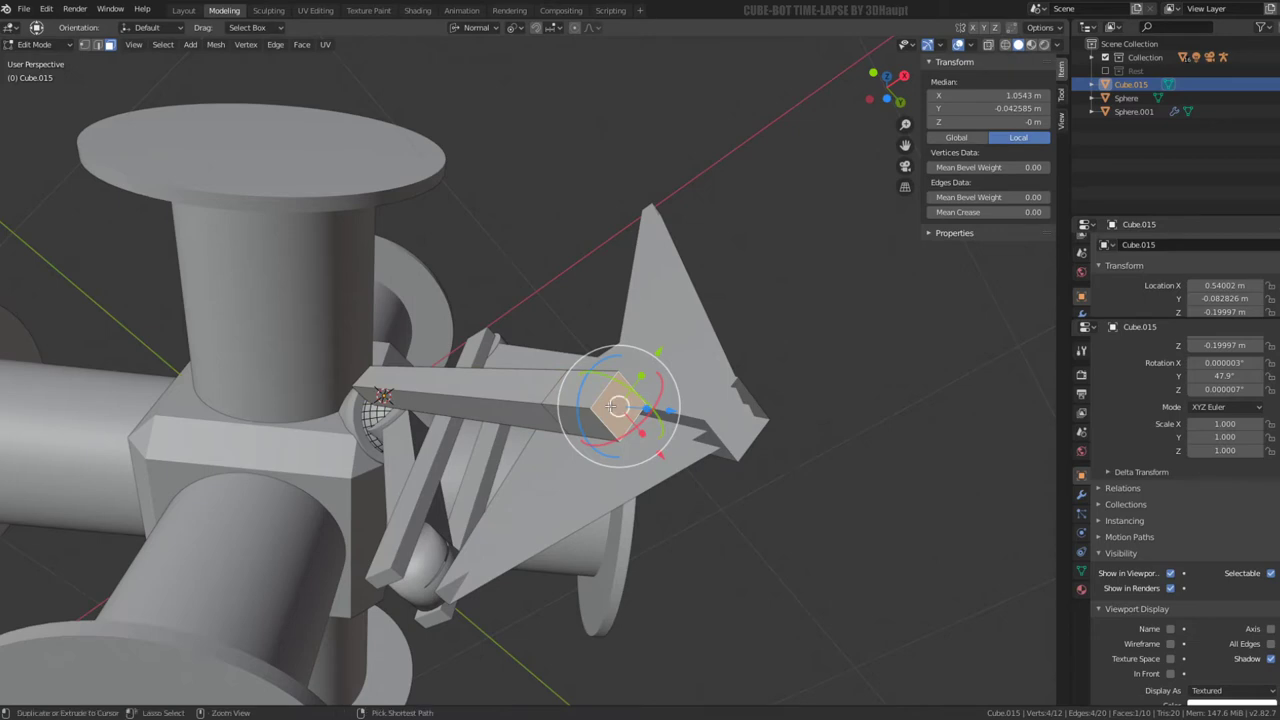
key(shift+d)
right_click(617, 405)
key(p)
click(613, 405)
Fatten the new Cube.016 piece outward by 0.02 m
key(Tab)
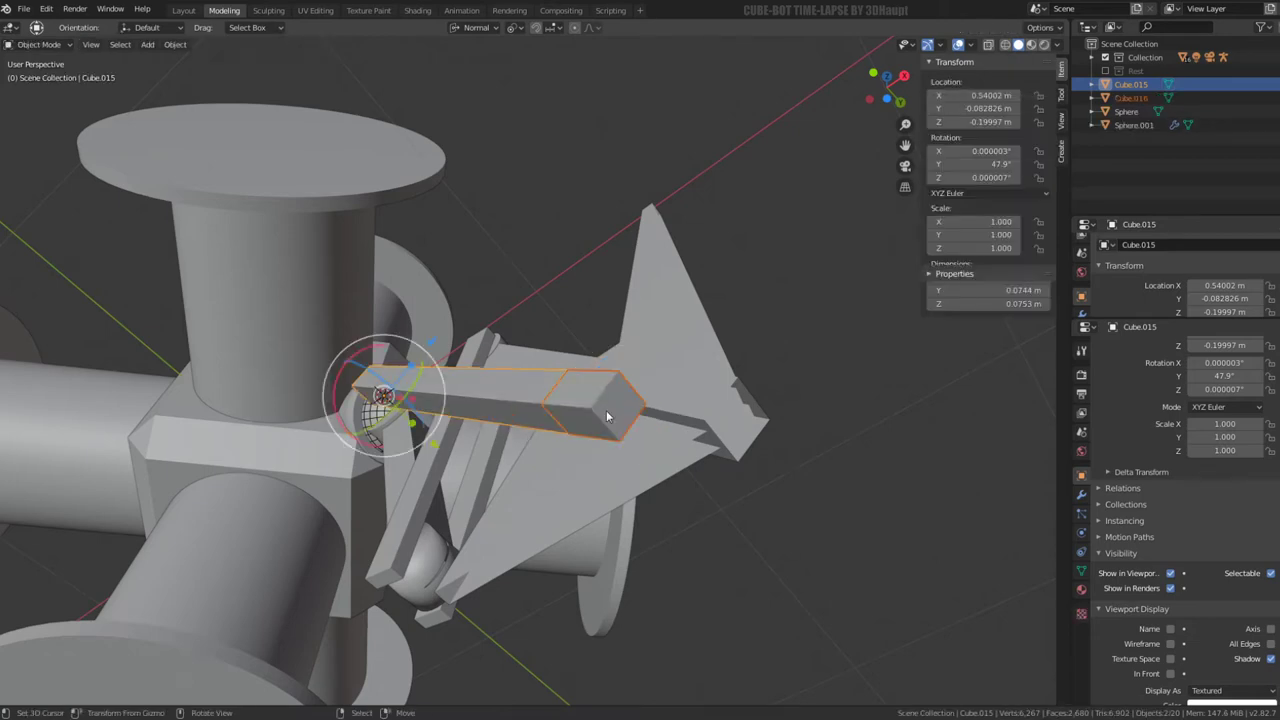
click(607, 416)
key(Tab)
key(alt+a)
key(a)
key(alt+s)
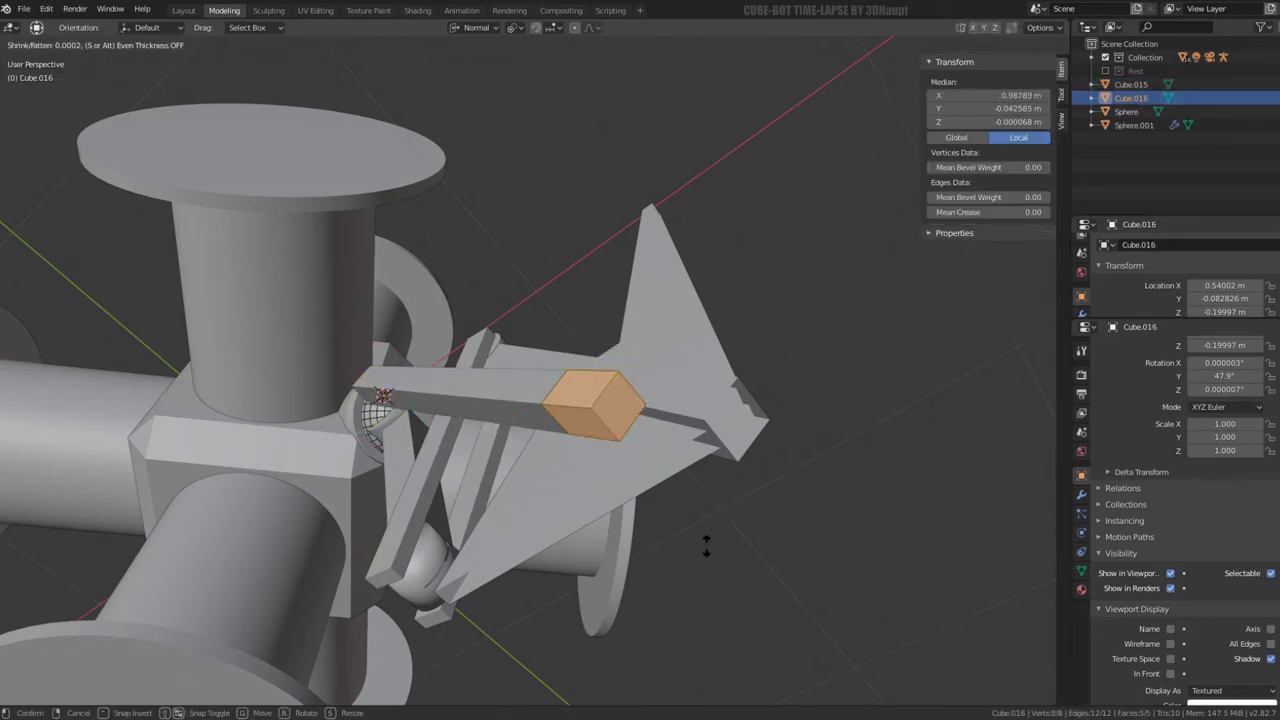
click(747, 610)
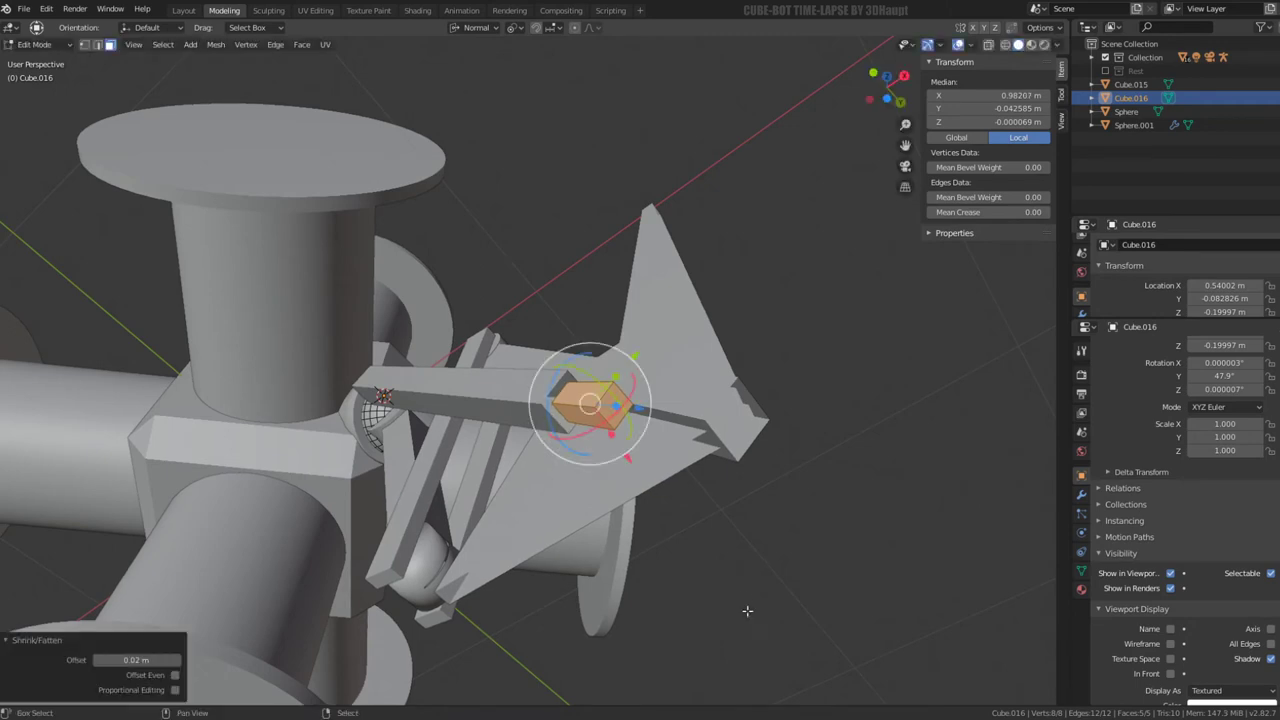
key(Tab)
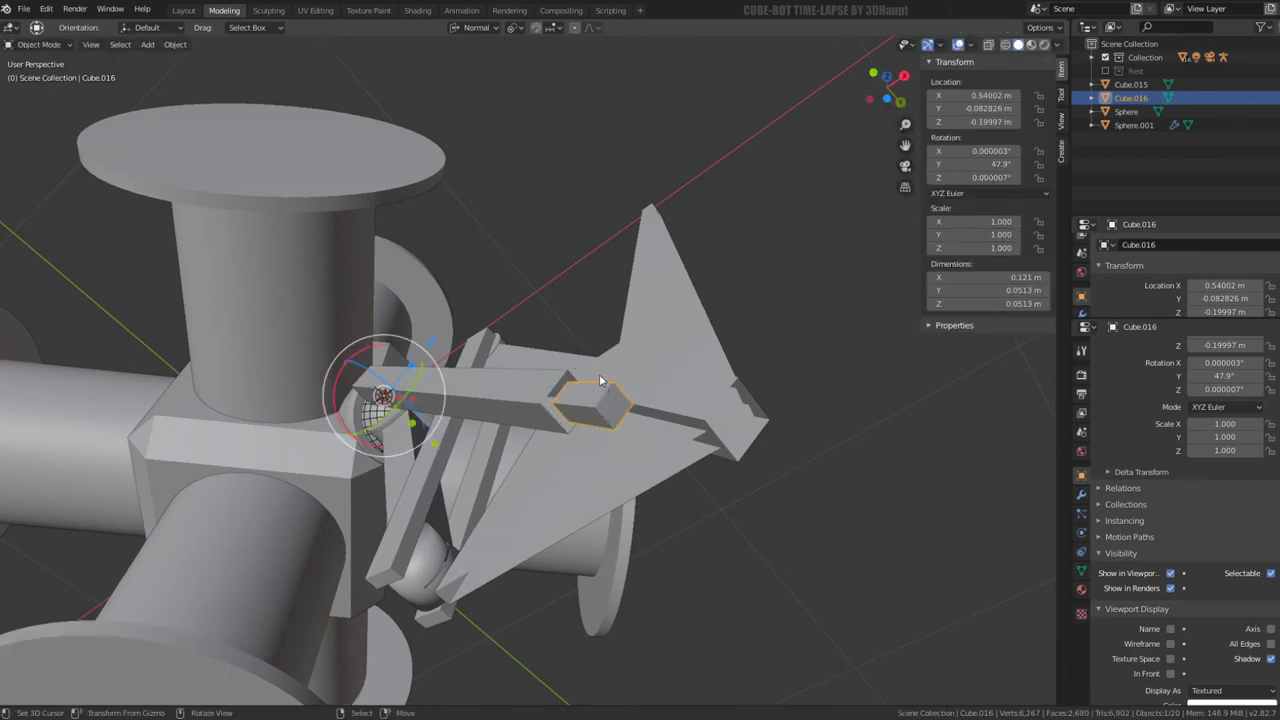
Reduce the Cube.015 beam to a plain box with Limited Dissolve
key(Tab)
click(592, 348)
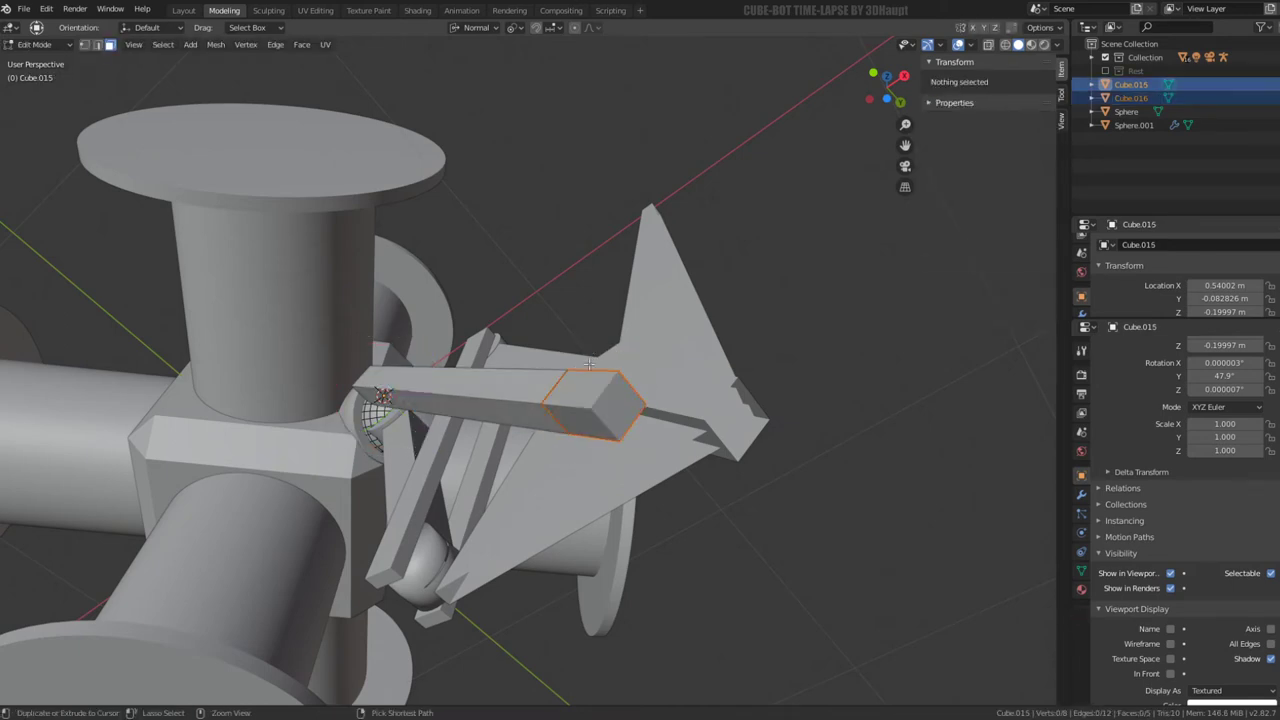
key(2)
click(590, 362)
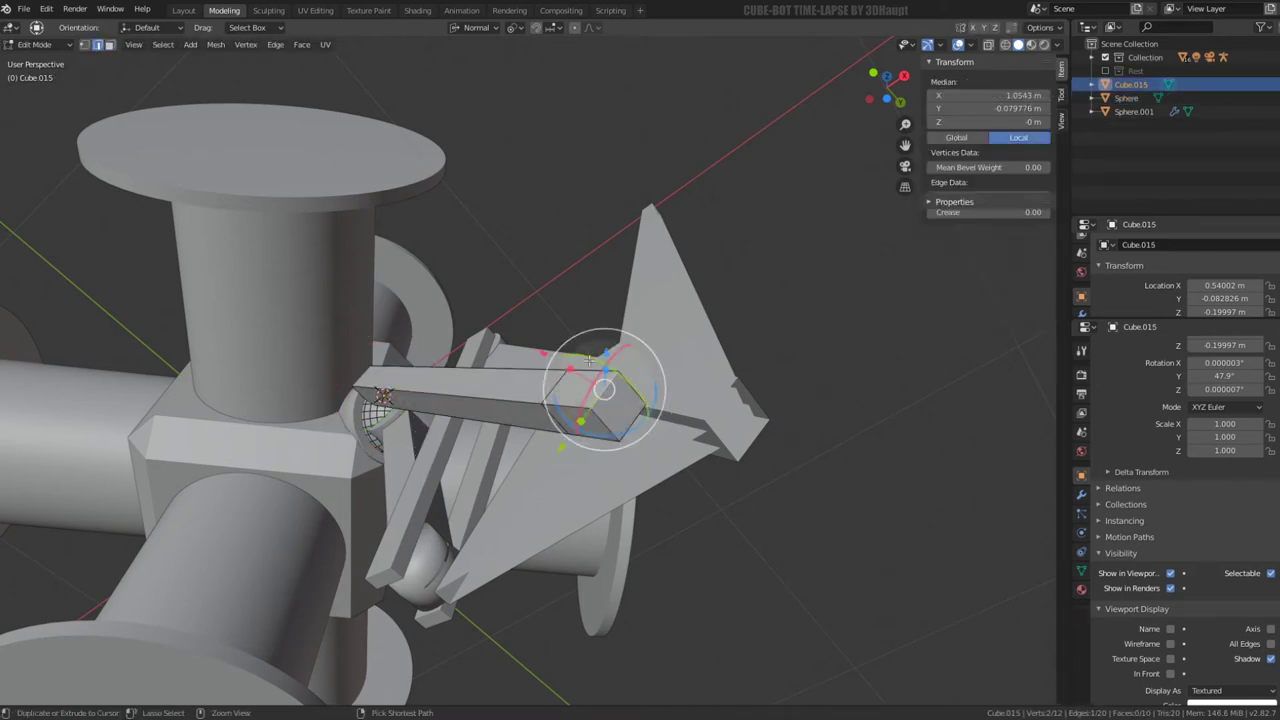
key(a)
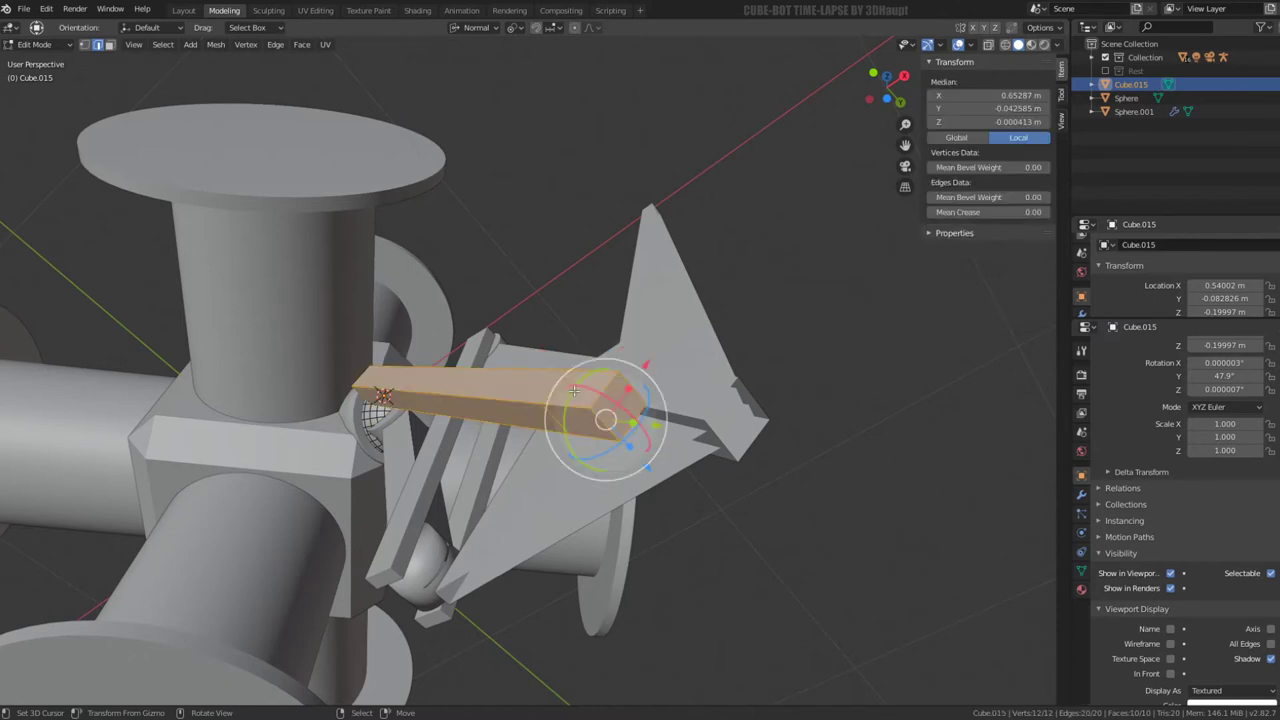
key(q)
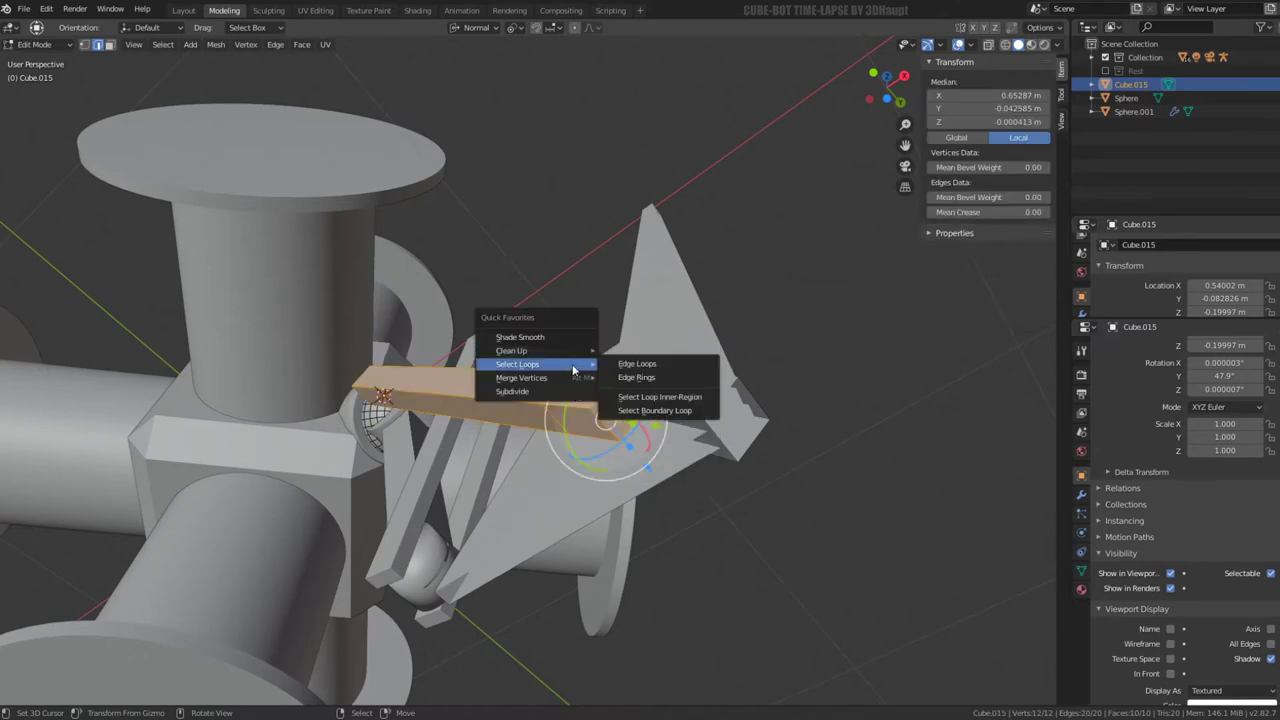
mouse_move(512, 351)
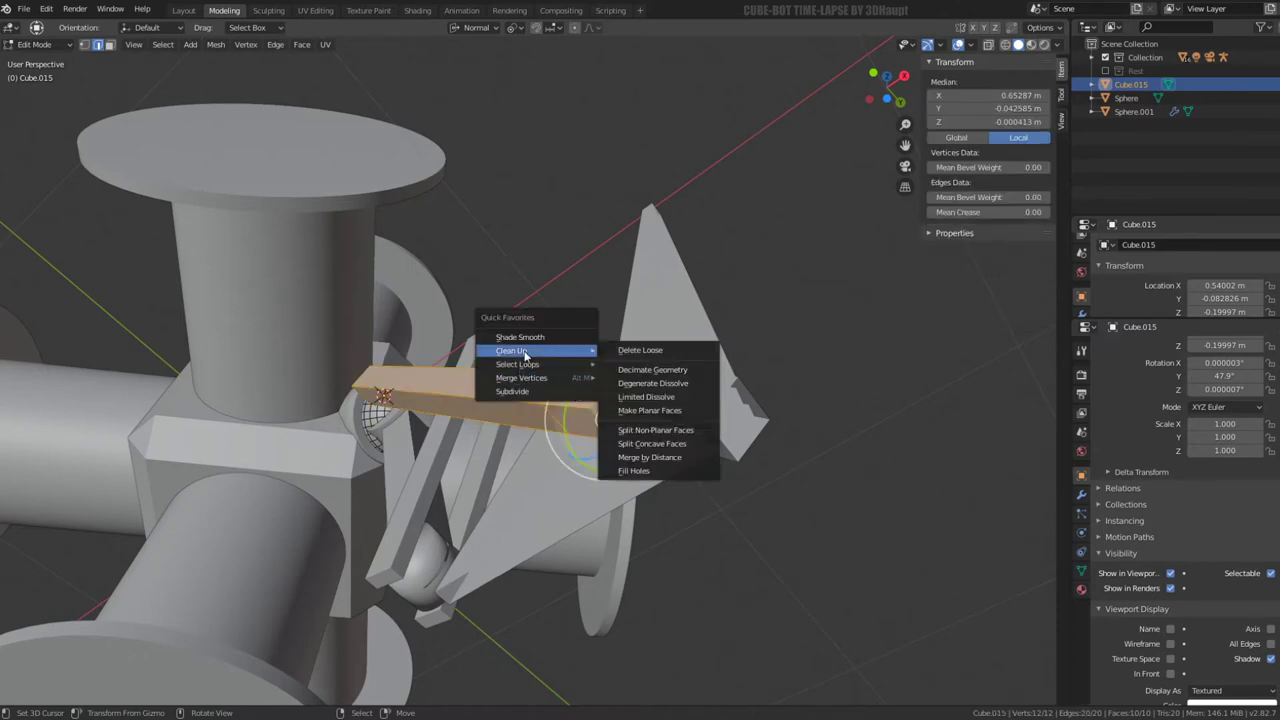
click(664, 398)
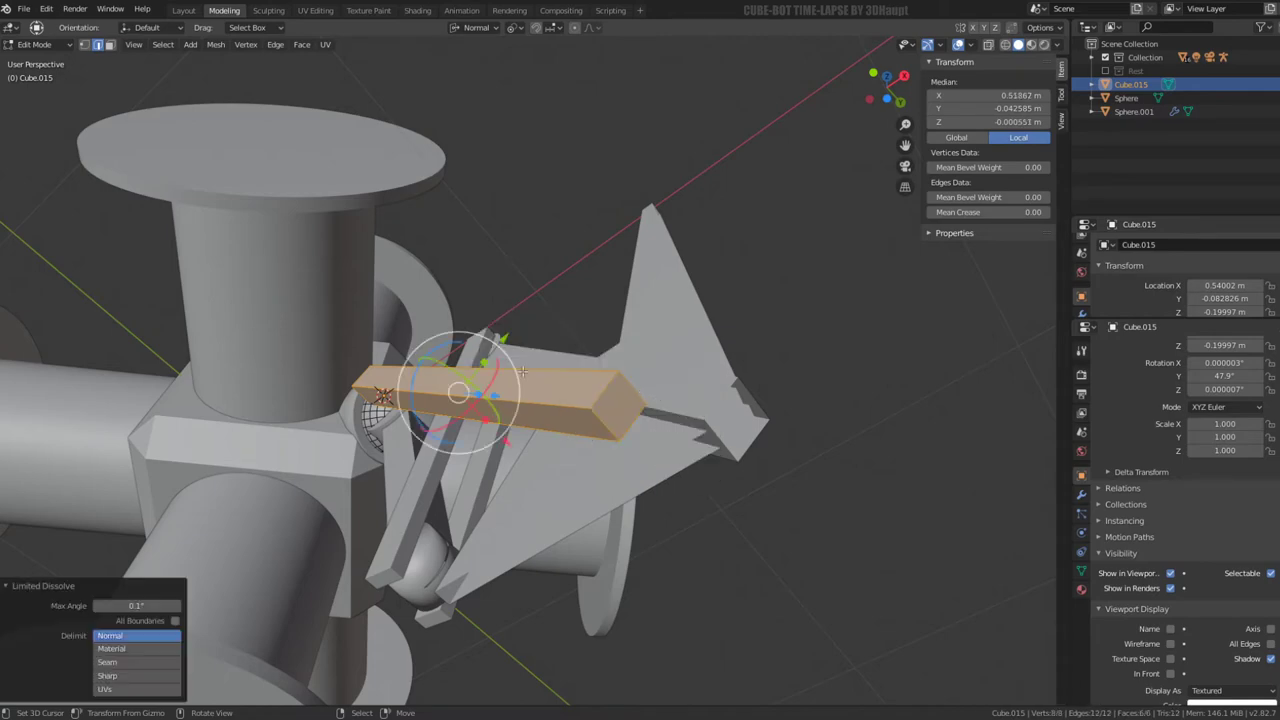
Duplicate the beam geometry, leaving the copy exactly in place
mouse_move(522, 371)
middle_down()
mouse_move(614, 384)
mouse_move(614, 440)
middle_up()
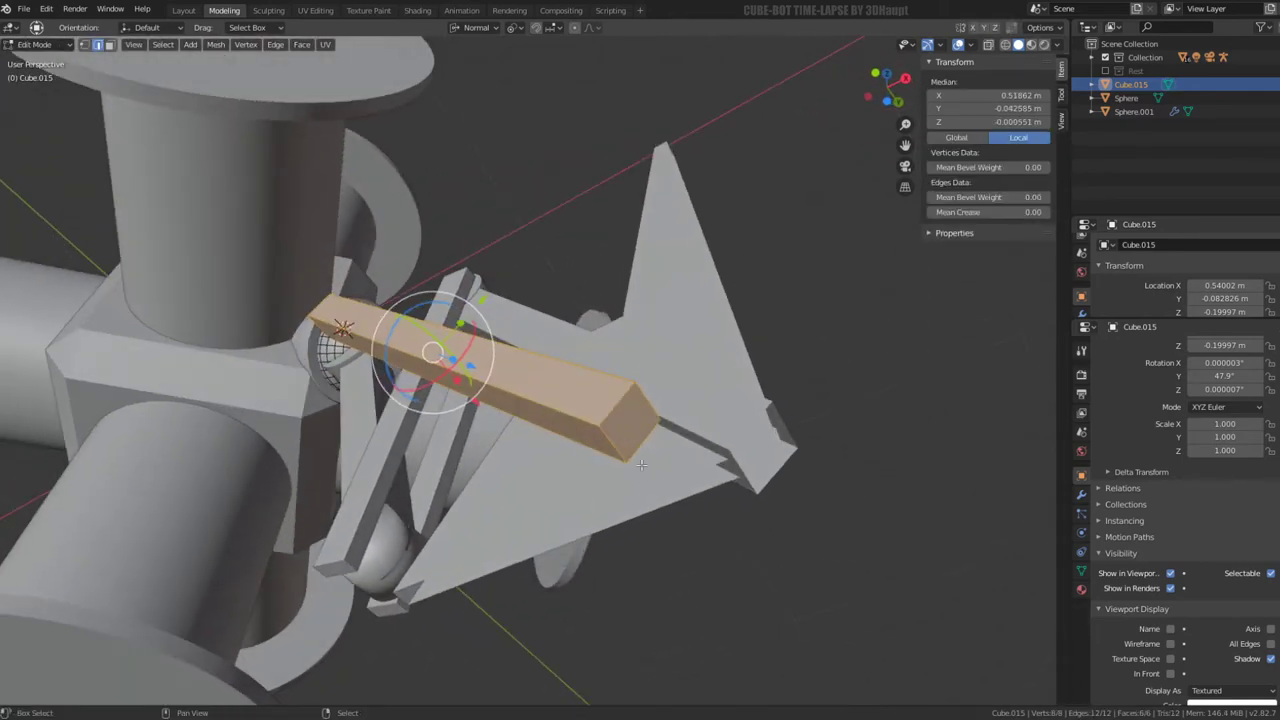
key(shift+d)
right_click(659, 437)
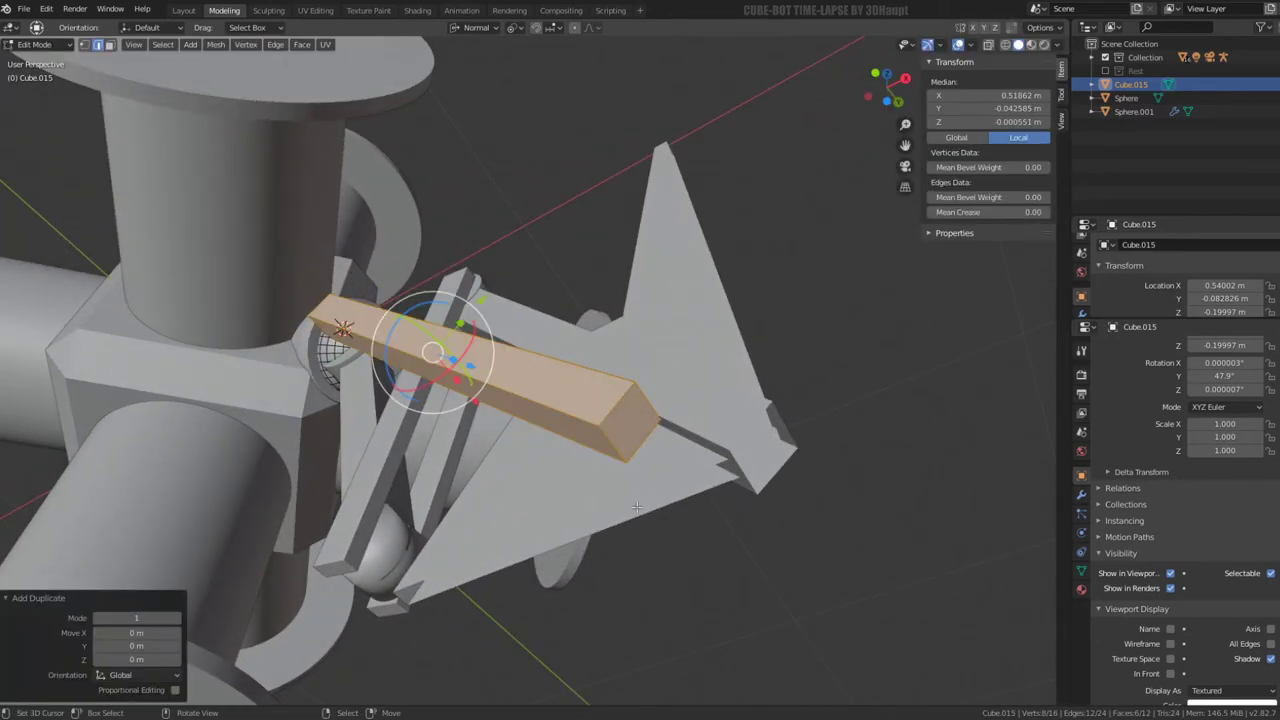
Cancel a stray rotation and close the Save As browser without saving
key(r)
key(Escape)
key(ctrl+shift+s)
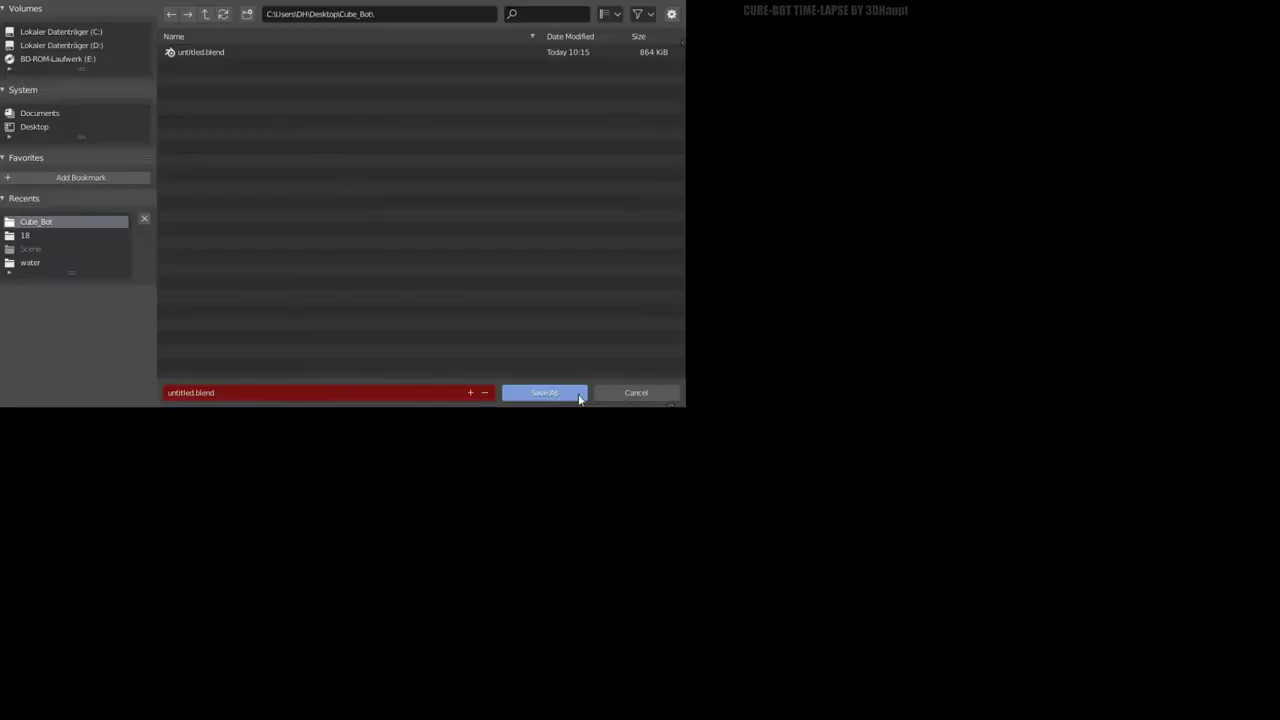
click(578, 395)
key(Tab)
key(Tab)
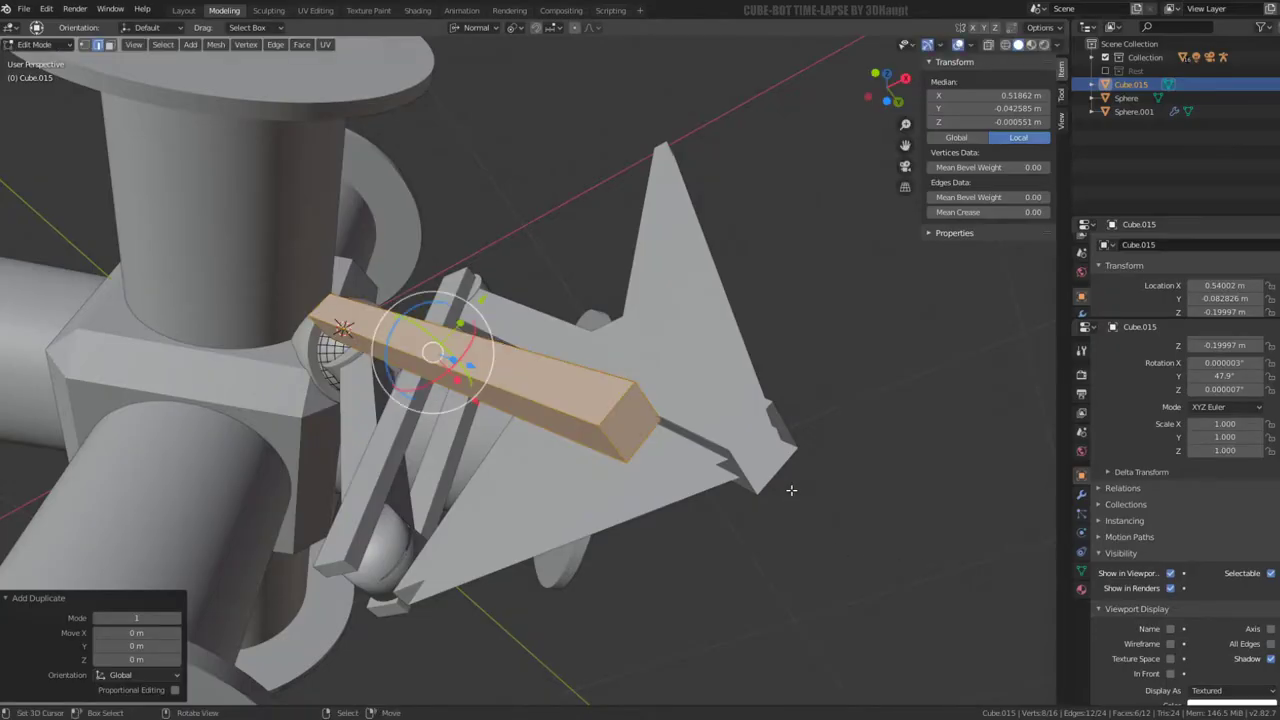
Shrink the copy into a thinner inner rod and extrude its end face
key(Tab)
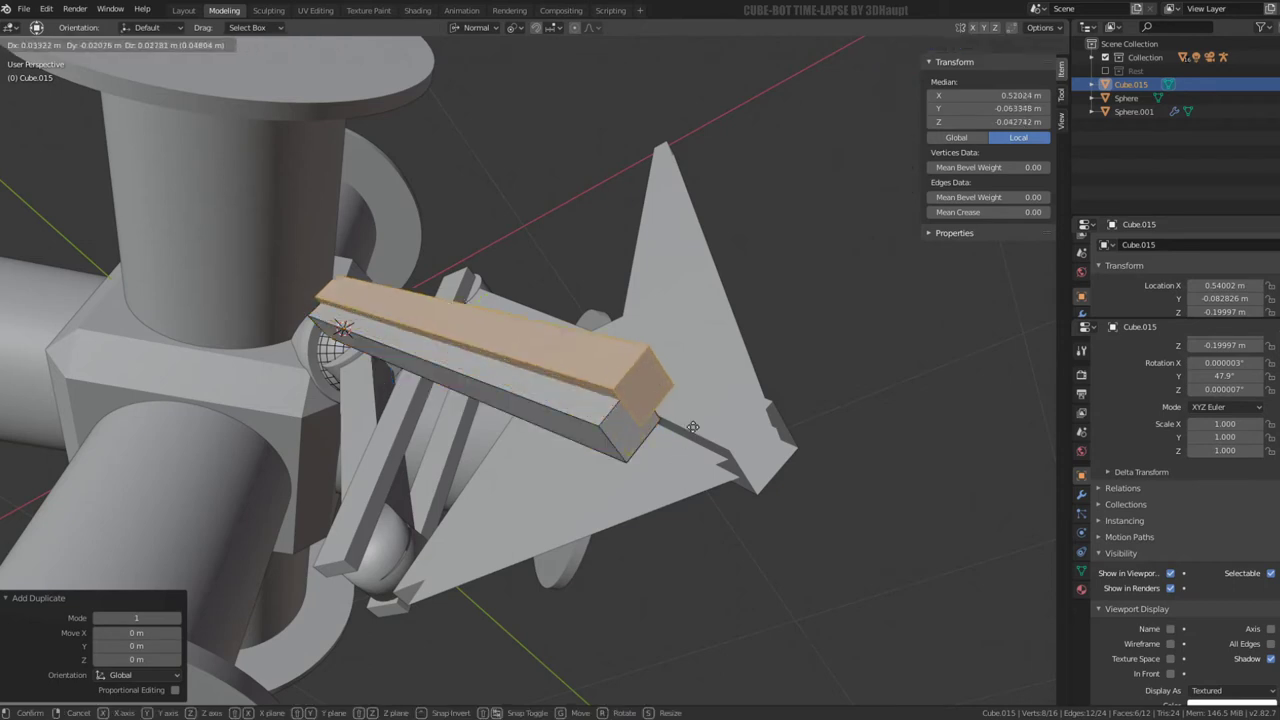
key(Tab)
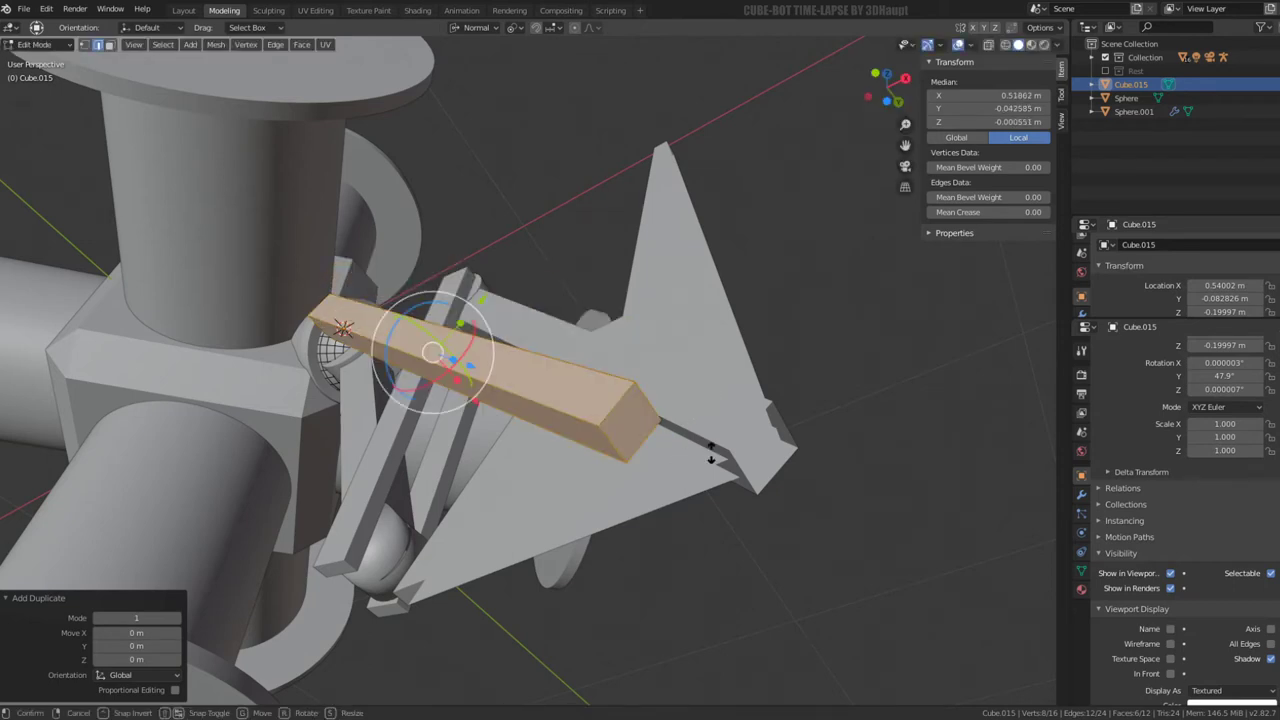
click(729, 533)
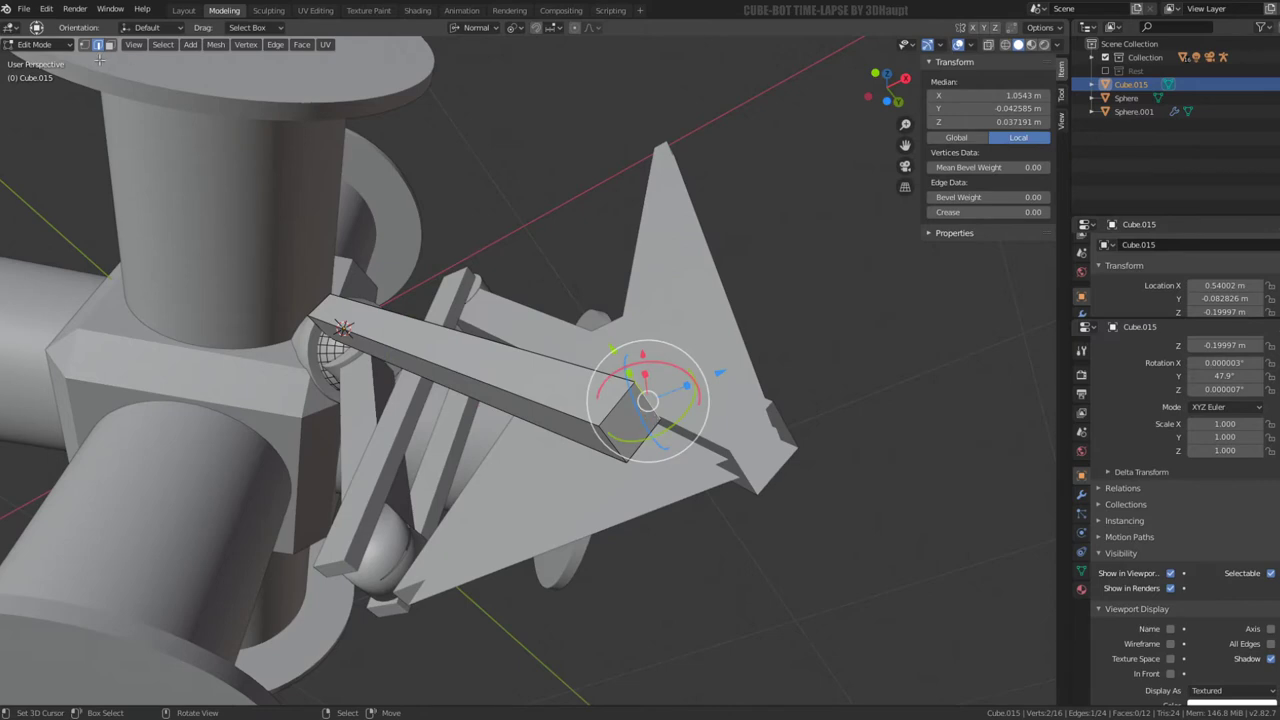
click(110, 45)
click(630, 422)
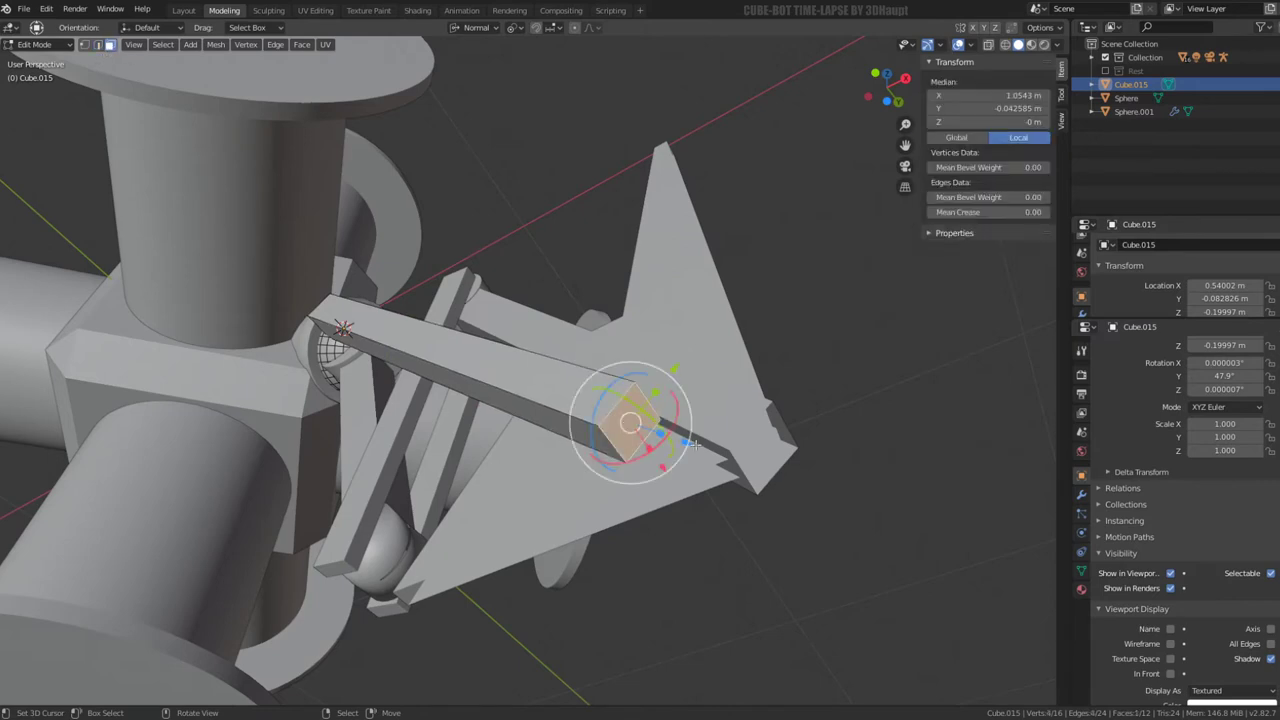
key(e)
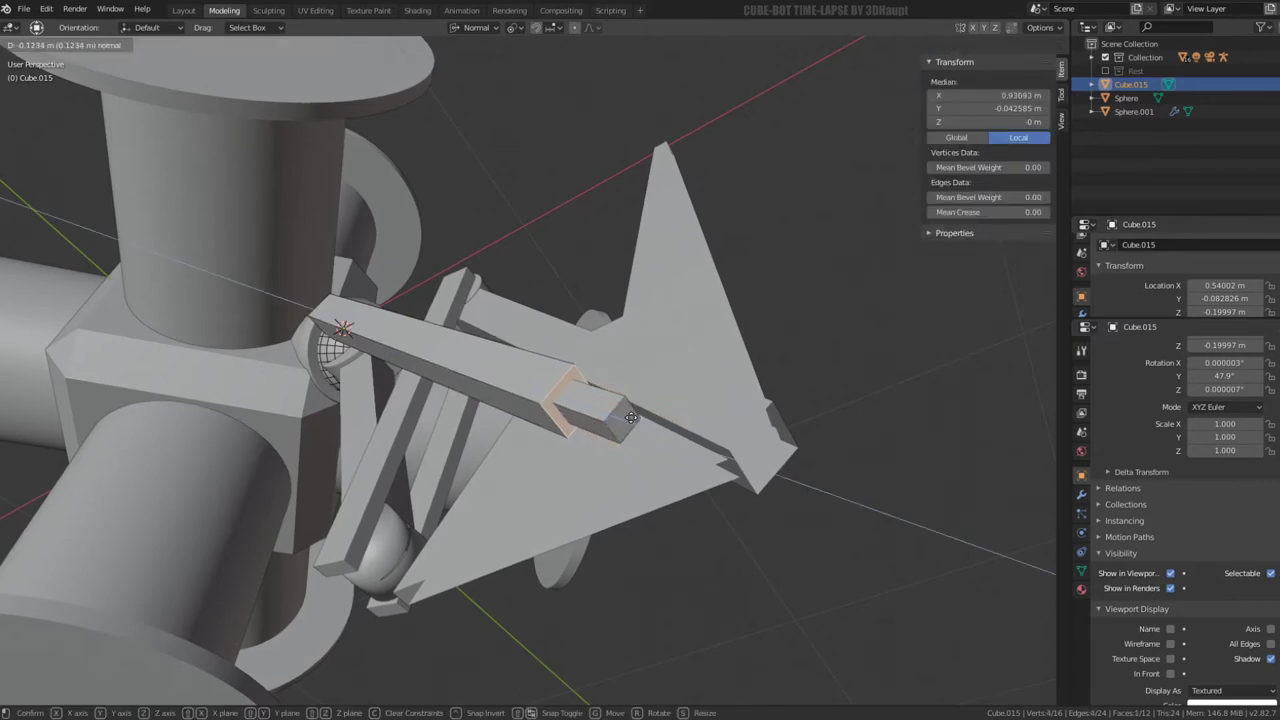
click(631, 417)
middle_drag(631, 417, 665, 442)
Set the pivot to Median Point and extrude the end face inward
click(513, 28)
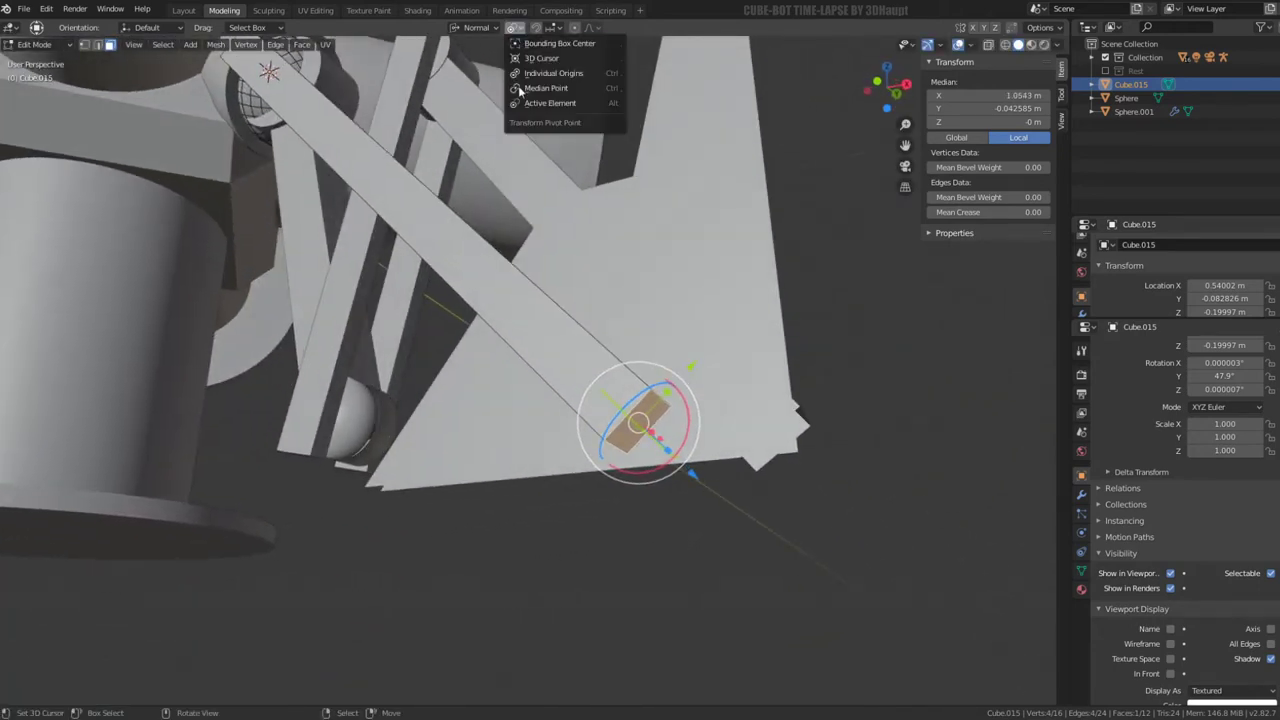
click(521, 89)
key(e)
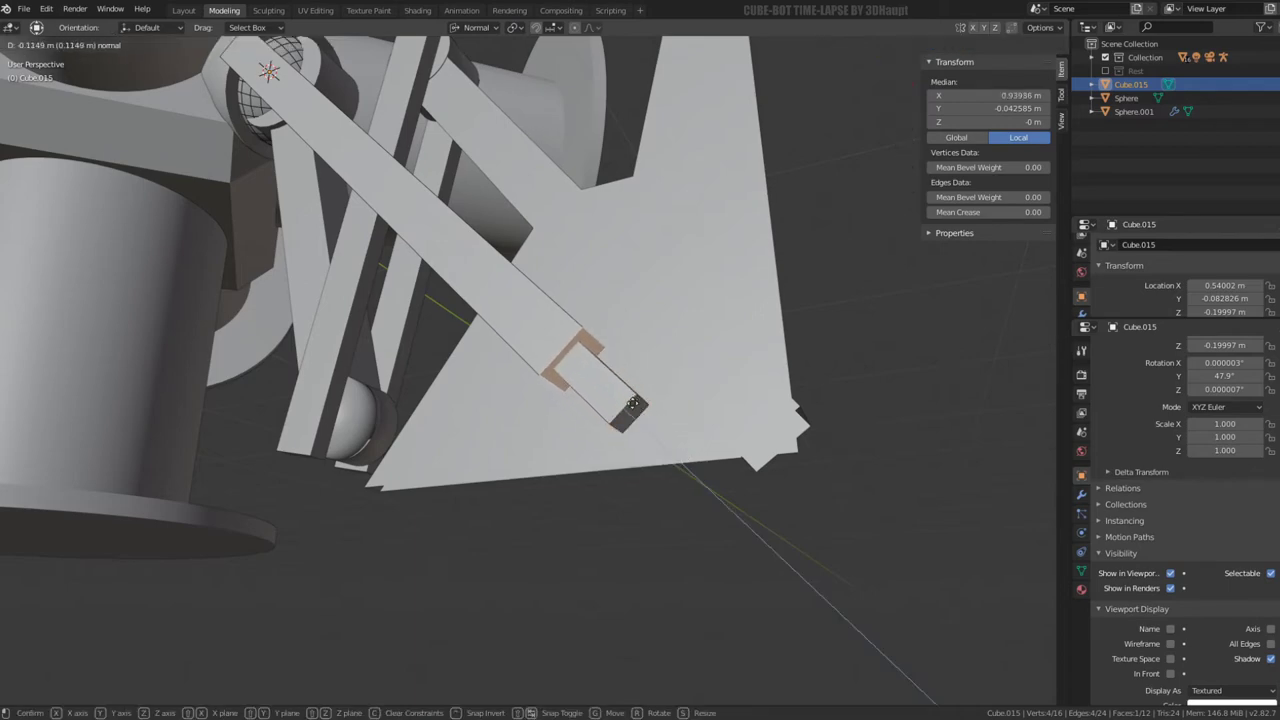
click(633, 403)
Separate the linked inner rod into its own object, Cube.016
key(Tab)
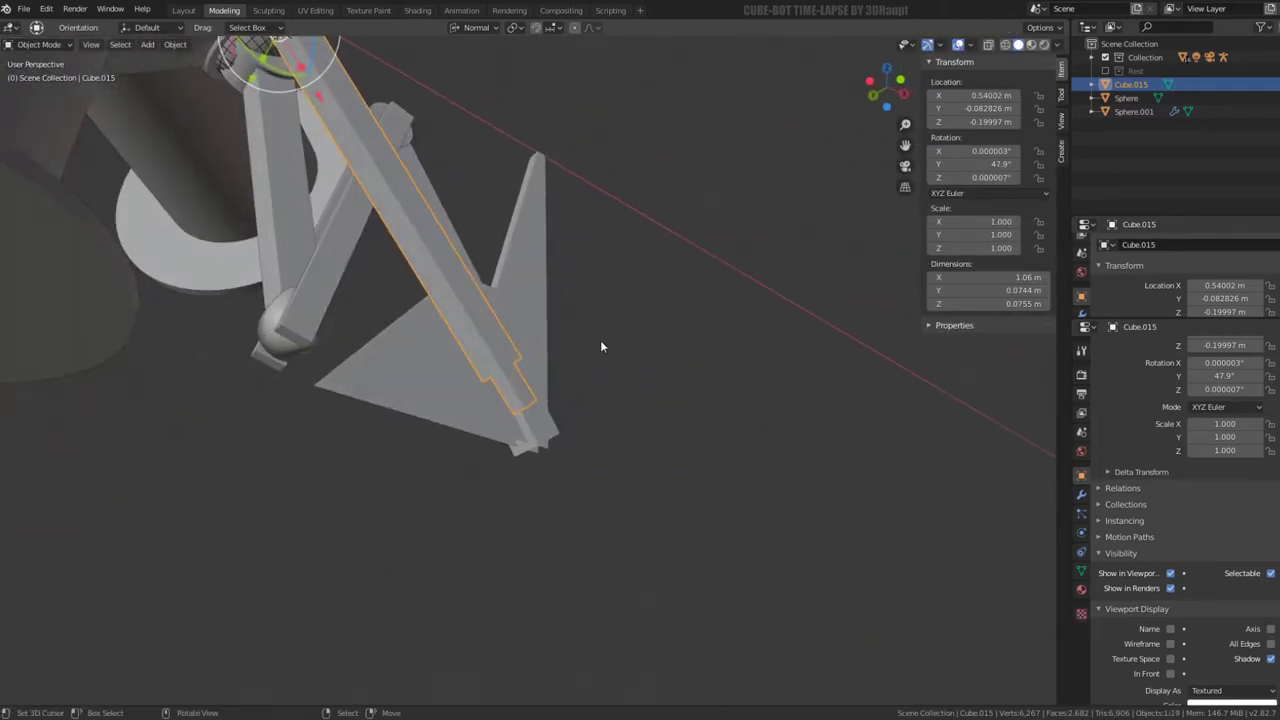
key(Tab)
click(516, 383)
key(ctrl+l)
key(shift+Tab)
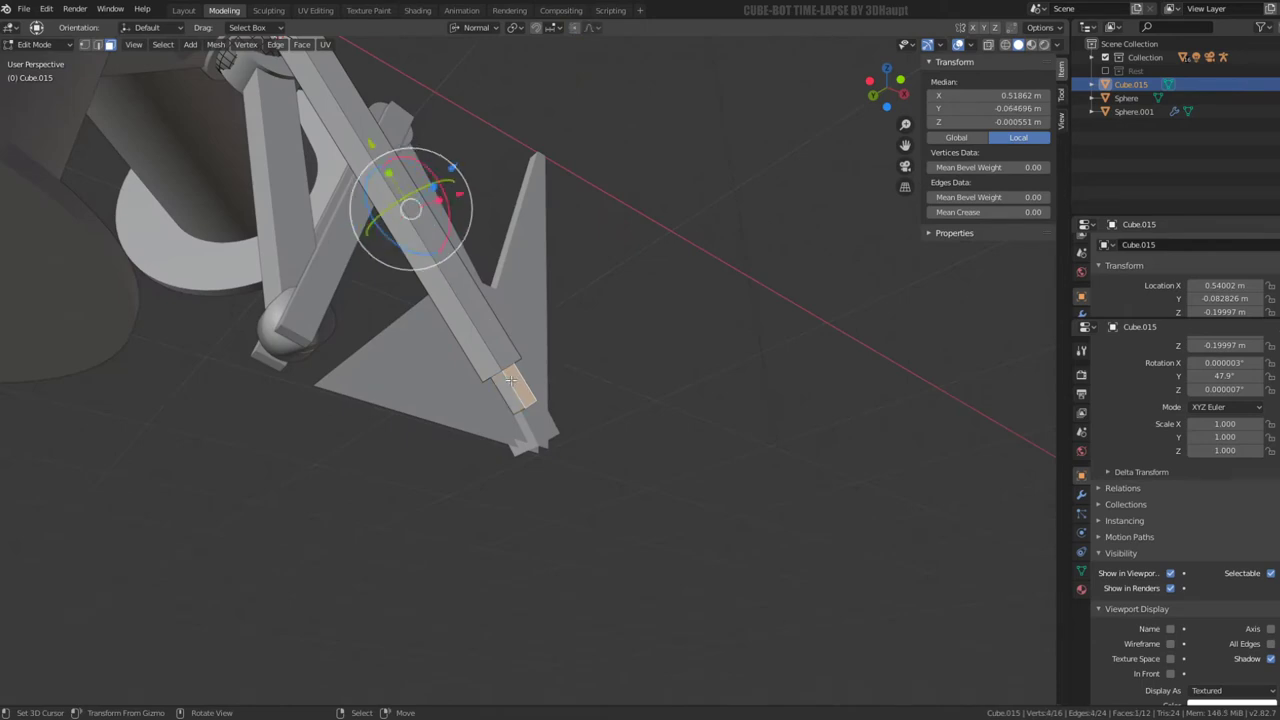
key(ctrl+l)
key(p)
click(512, 381)
key(Tab)
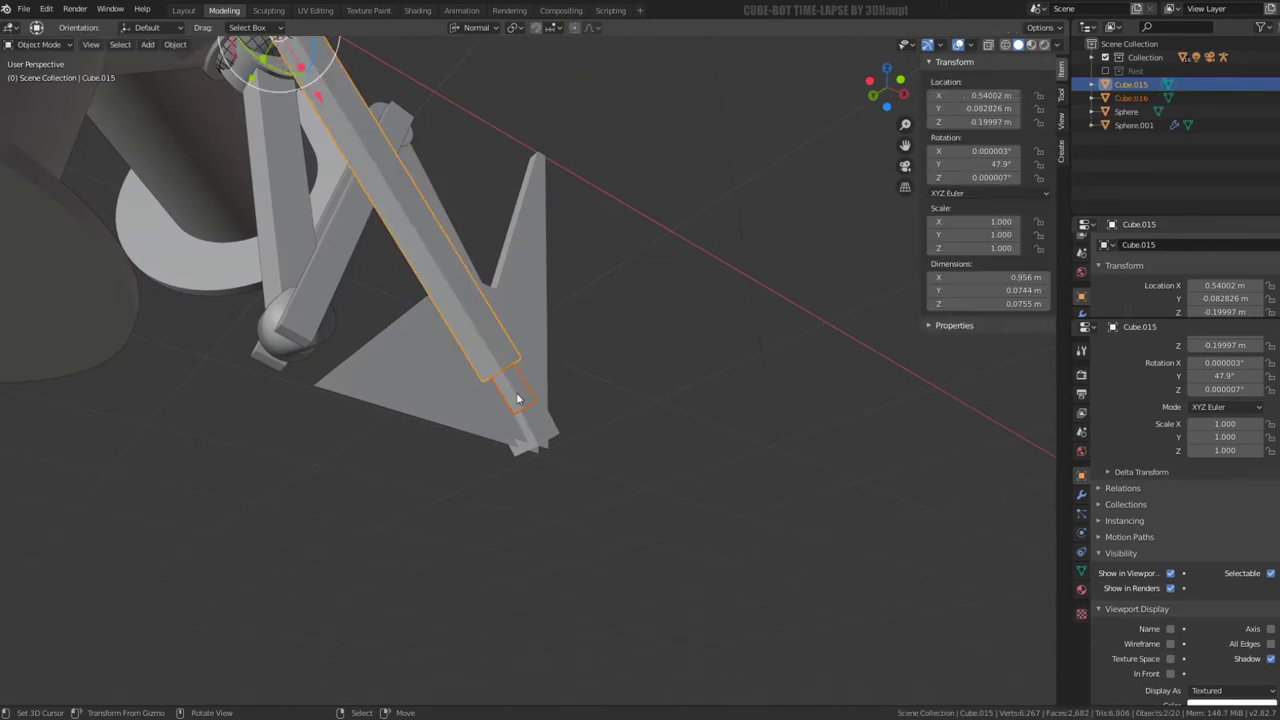
Inspect the new Cube.016 rod in Edit Mode, then select the armature
click(517, 398)
mouse_move(517, 398)
middle_down()
mouse_move(581, 518)
mouse_move(584, 395)
mouse_move(454, 380)
mouse_move(591, 451)
middle_up()
key(Tab)
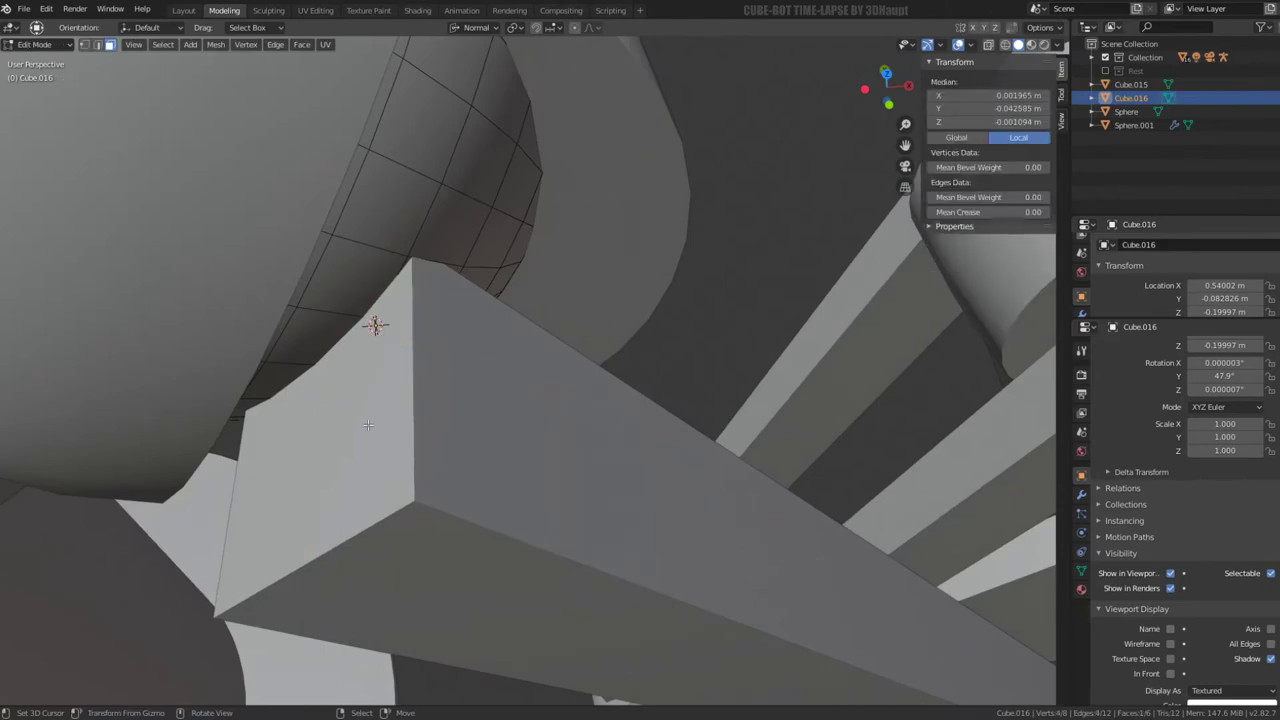
click(368, 425)
mouse_move(528, 271)
middle_down()
mouse_move(563, 242)
mouse_move(565, 253)
middle_up()
key(Tab)
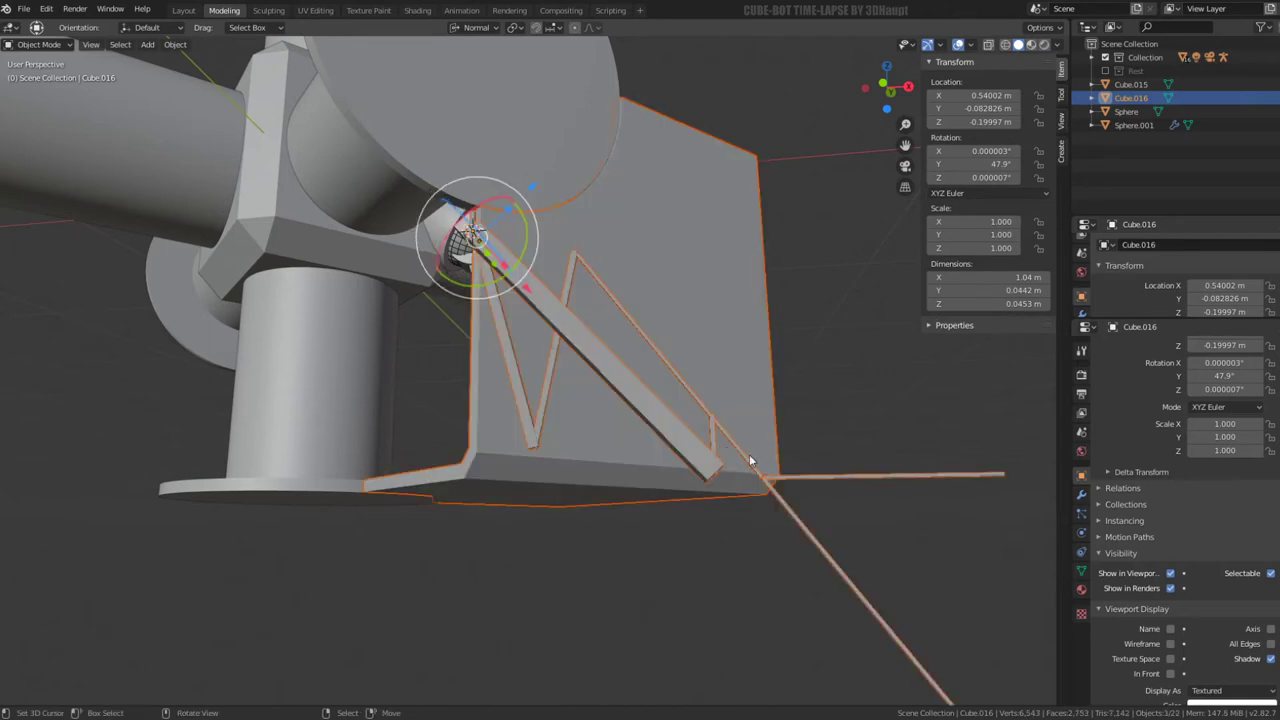
click(771, 383)
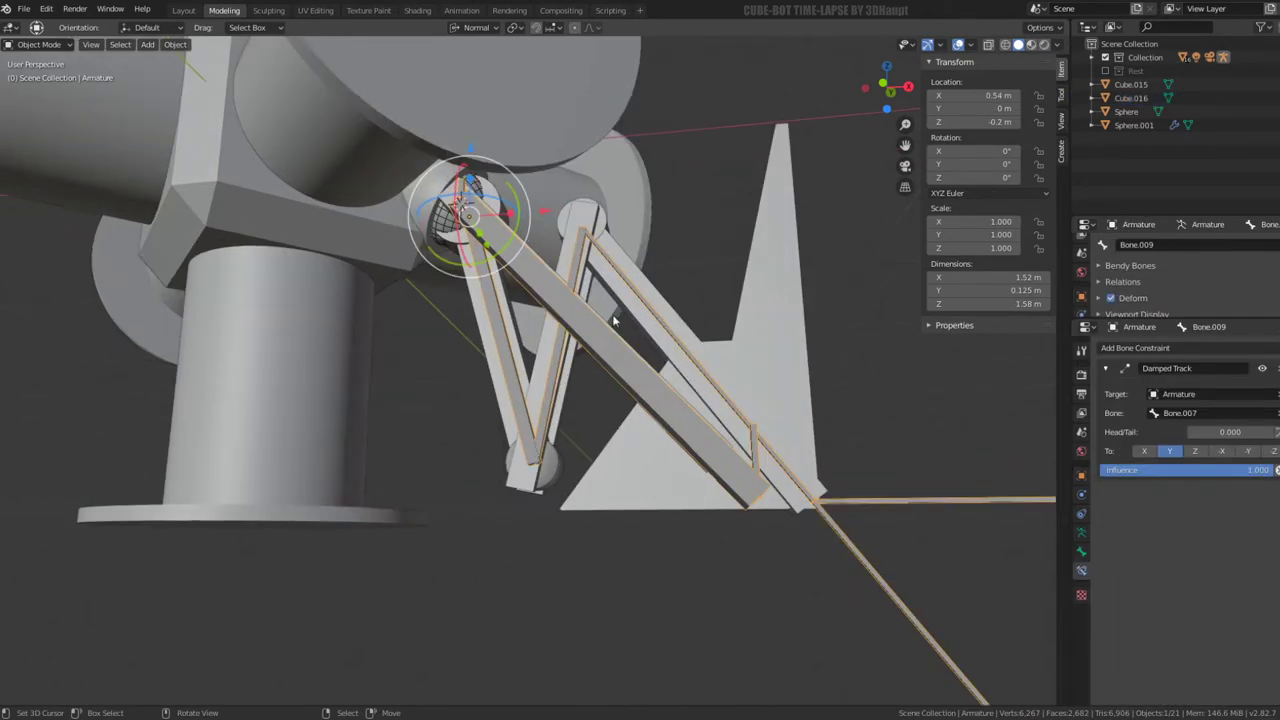
Enter Edit Mode on the armature and make the bone display thinner
key(g)
key(Escape)
key(Tab)
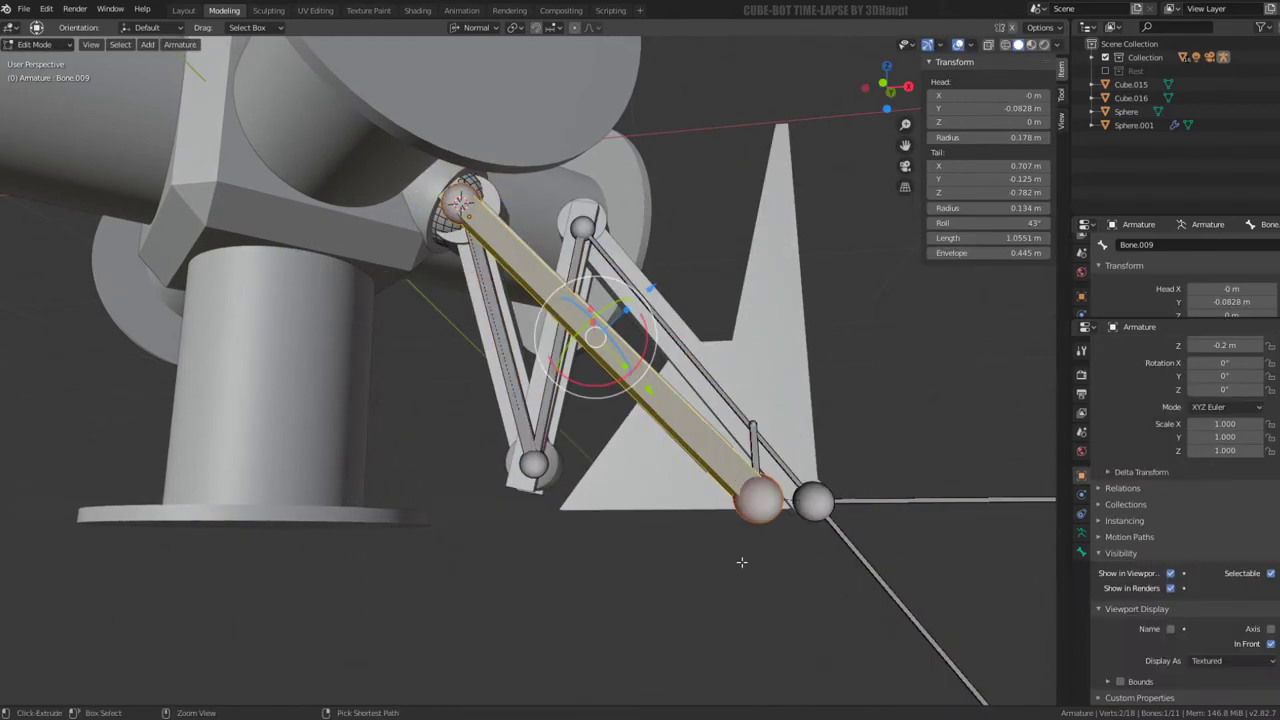
key(ctrl+alt+s)
key(Return)
key(ctrl+alt+s)
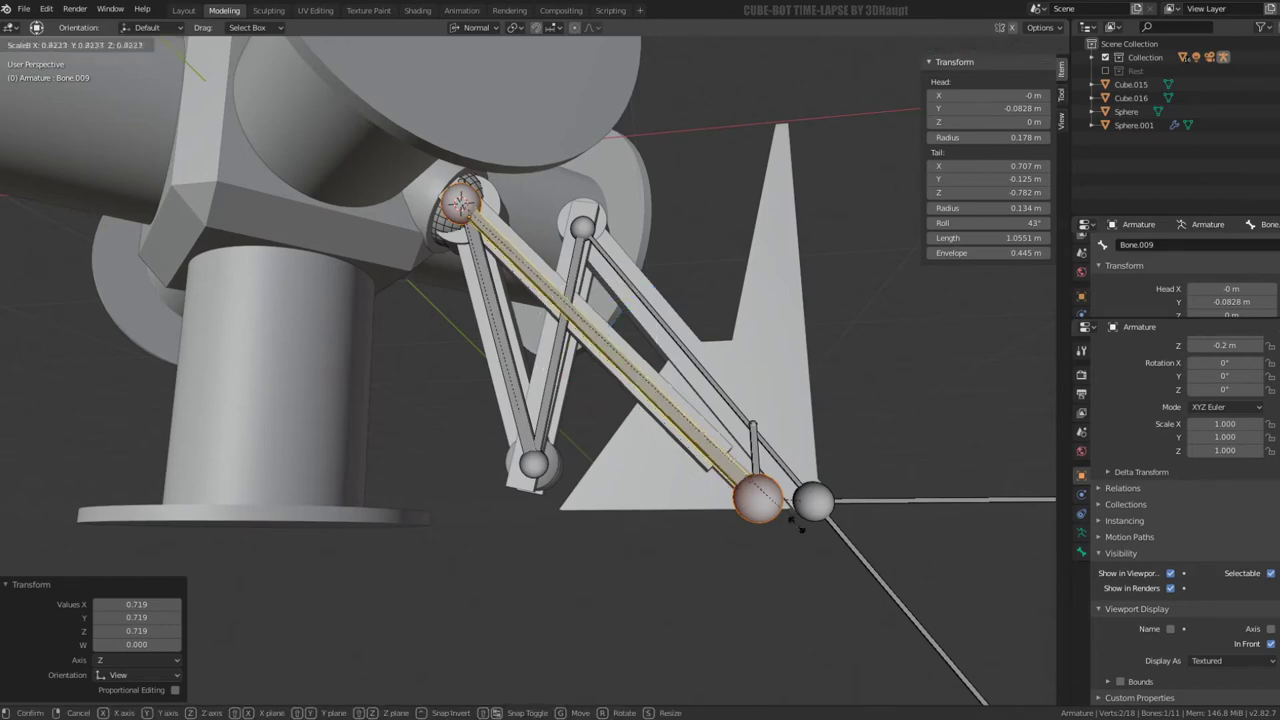
click(588, 356)
Thin the bone display further and return to Object Mode
middle_drag(588, 356, 597, 346)
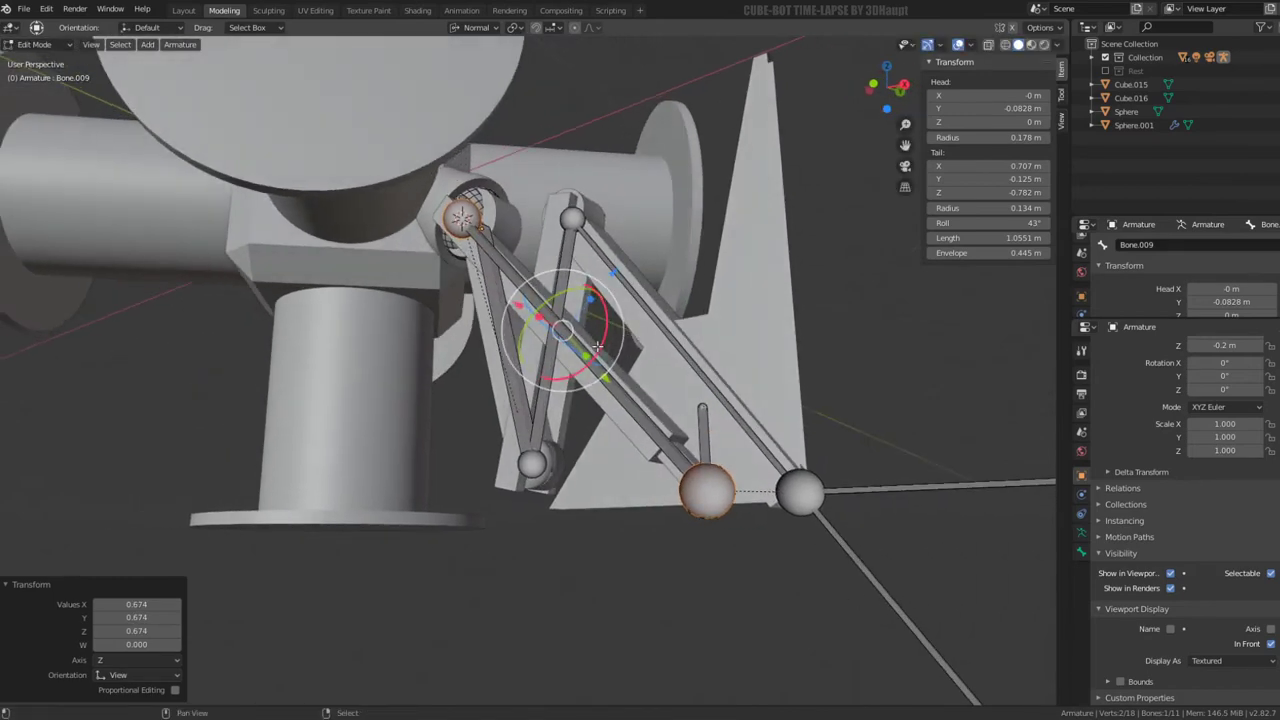
scroll(597, 346, up, 4)
key(ctrl+alt+s)
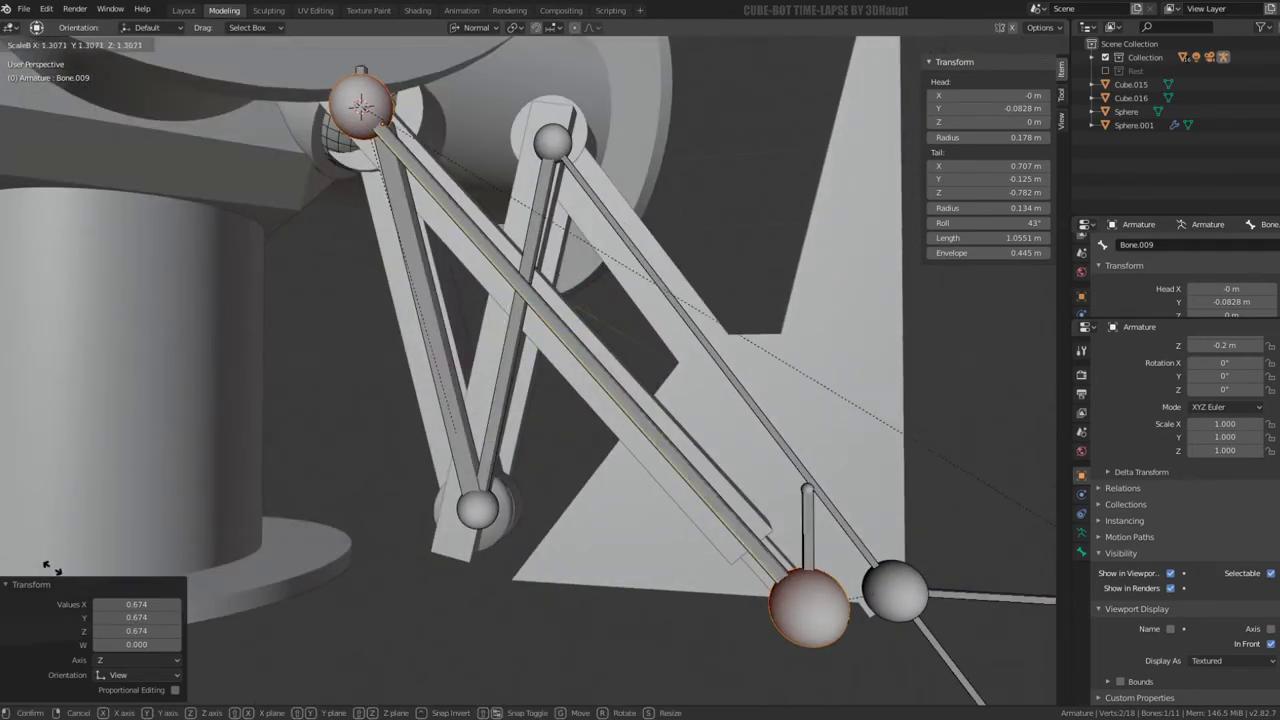
click(505, 645)
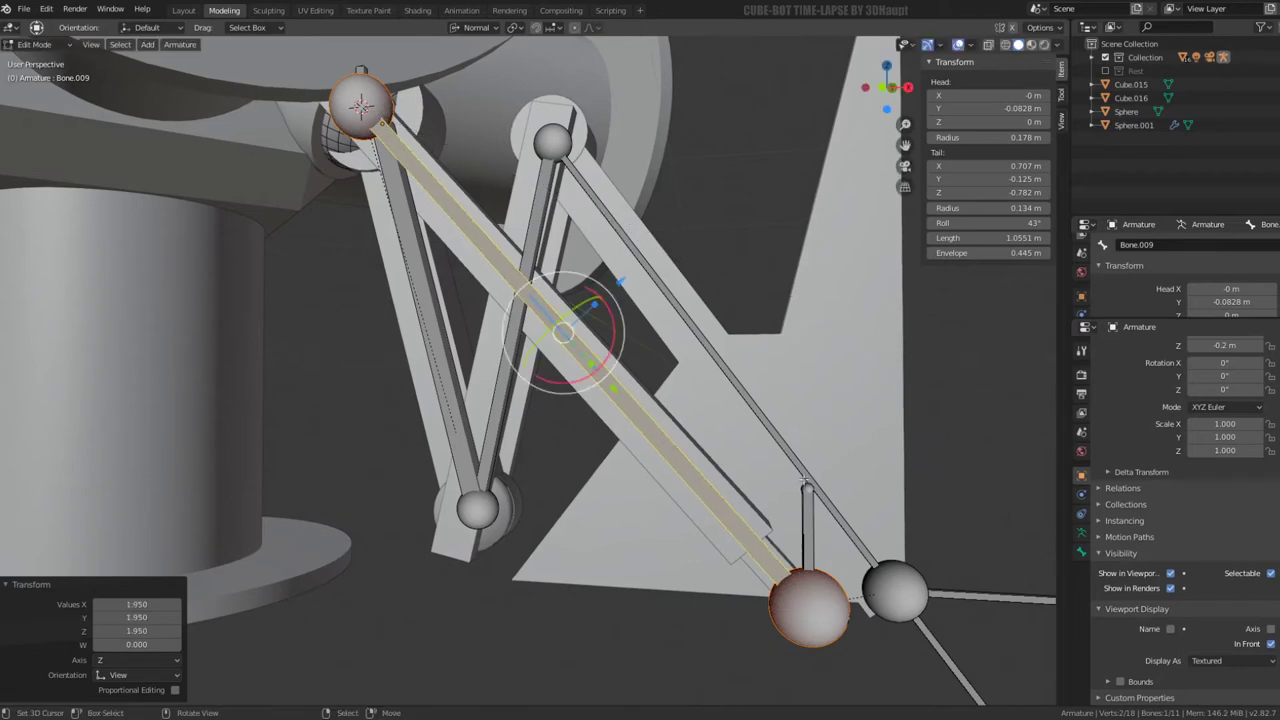
middle_drag(505, 645, 686, 490)
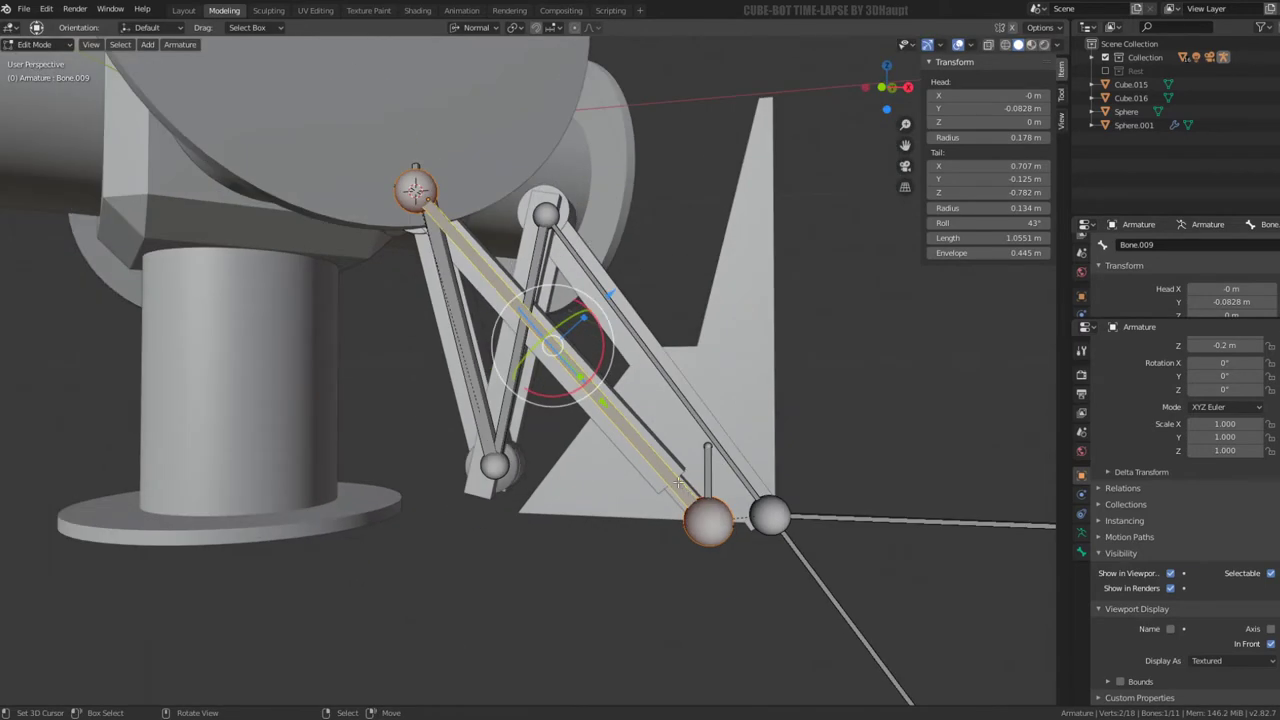
key(Tab)
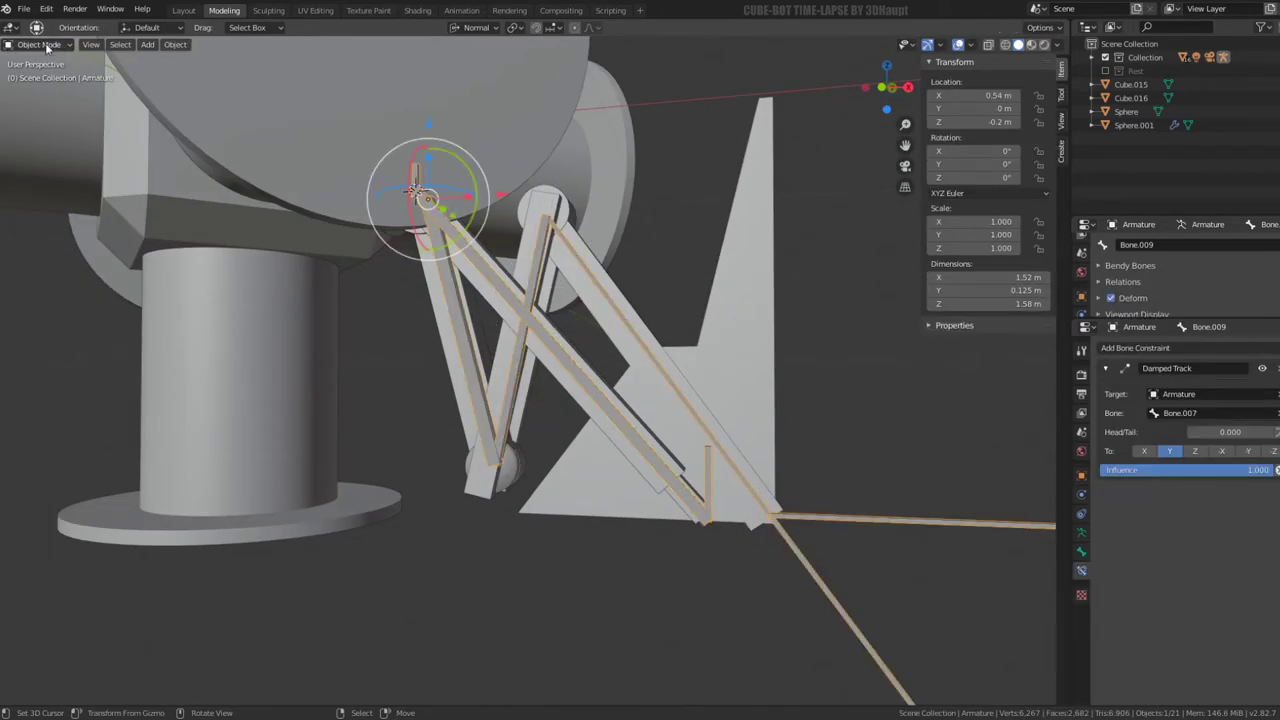
In Pose Mode, test-move Bone.003, cancel, and select the green bone
click(40, 90)
click(812, 560)
middle_drag(752, 493, 884, 508)
key(g)
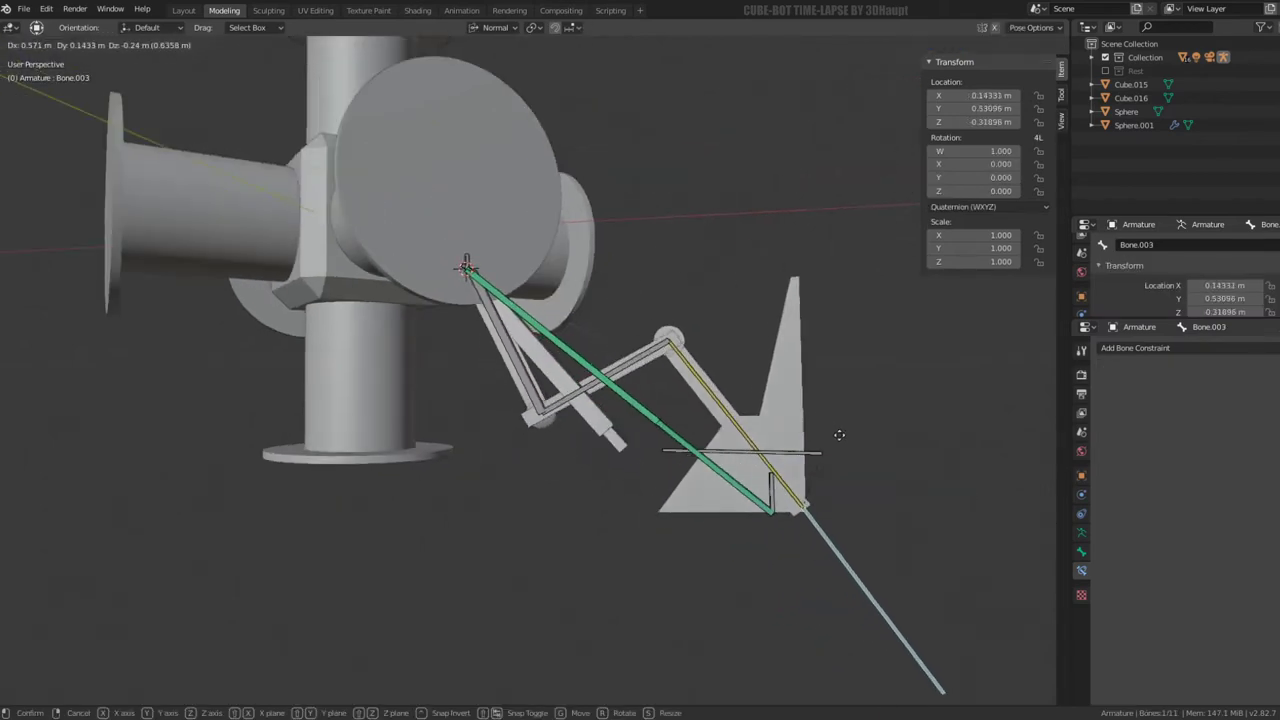
key(Escape)
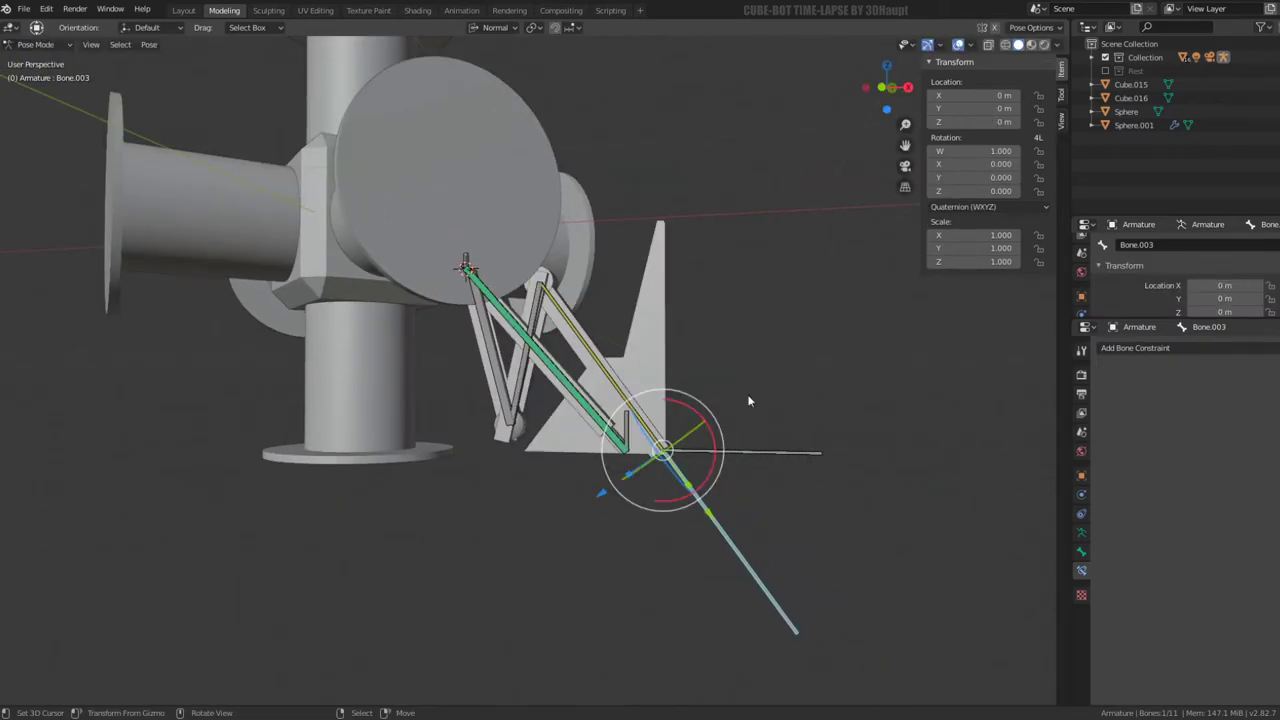
scroll(660, 405, up, 4)
click(659, 430)
Isolate the bone and slide its tail back along its axis, shortening Bone.009 to about 0.876 m
key(Tab)
key(g)
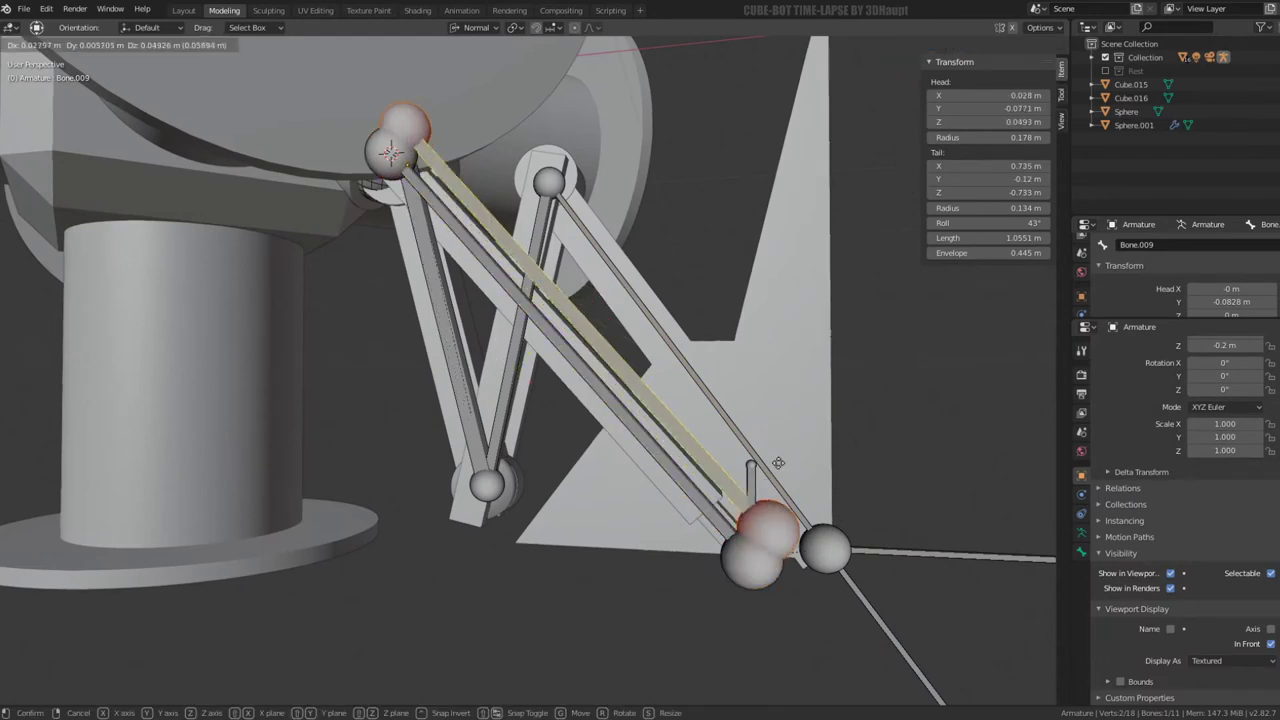
key(Escape)
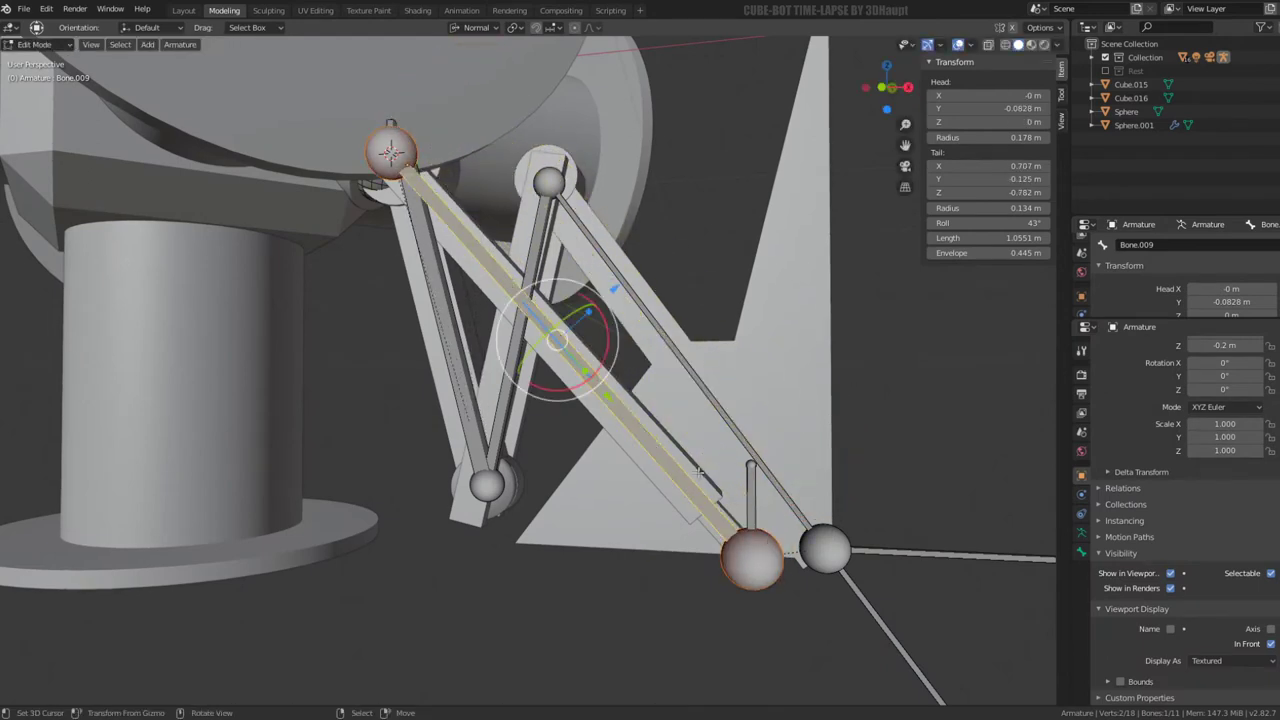
key(shift+h)
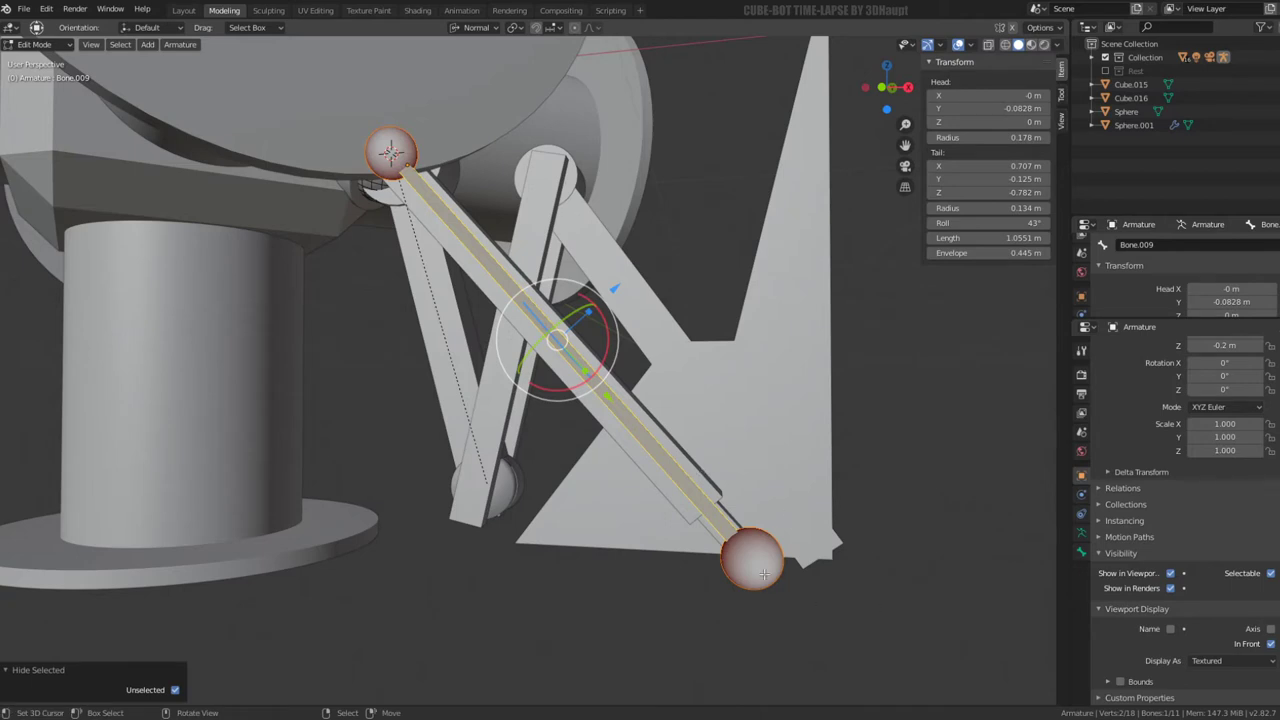
click(752, 563)
key(g)
key(y)
key(y)
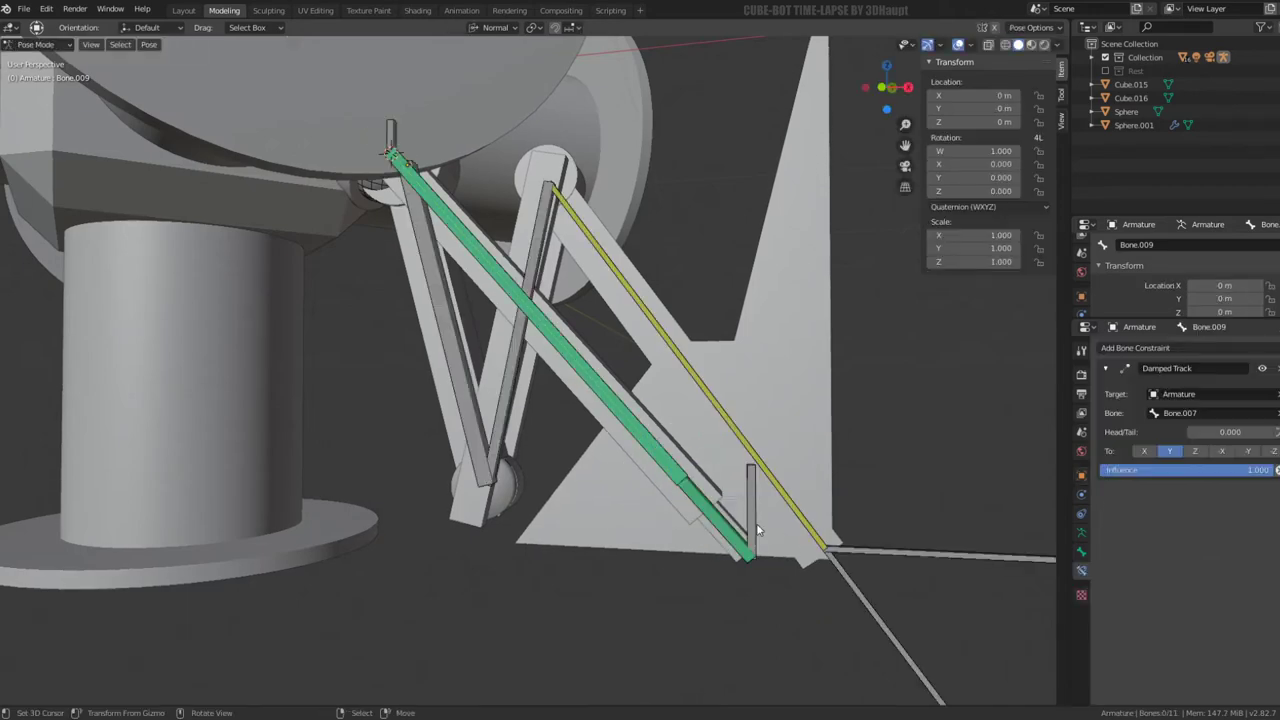
middle_drag(755, 516, 628, 465)
scroll(628, 465, up, 3)
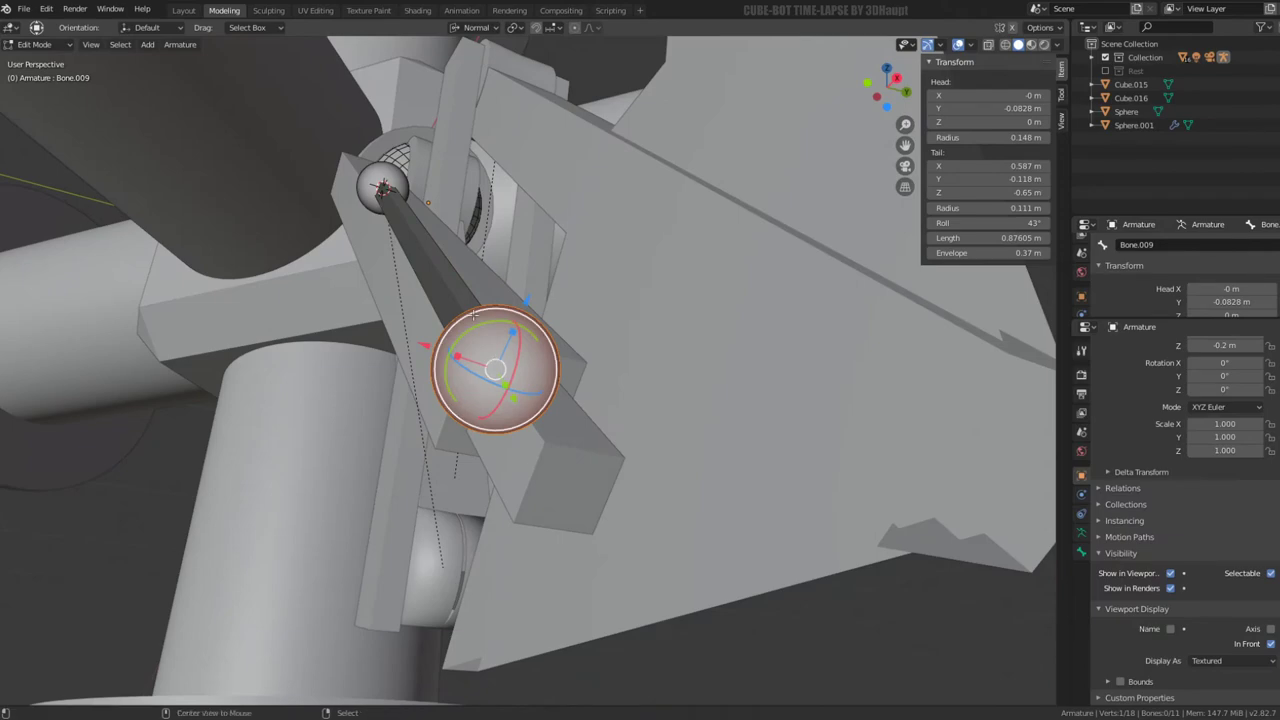
Add a Damped Track constraint to Bone.010 targeting Bone.008
shift+click(513, 395)
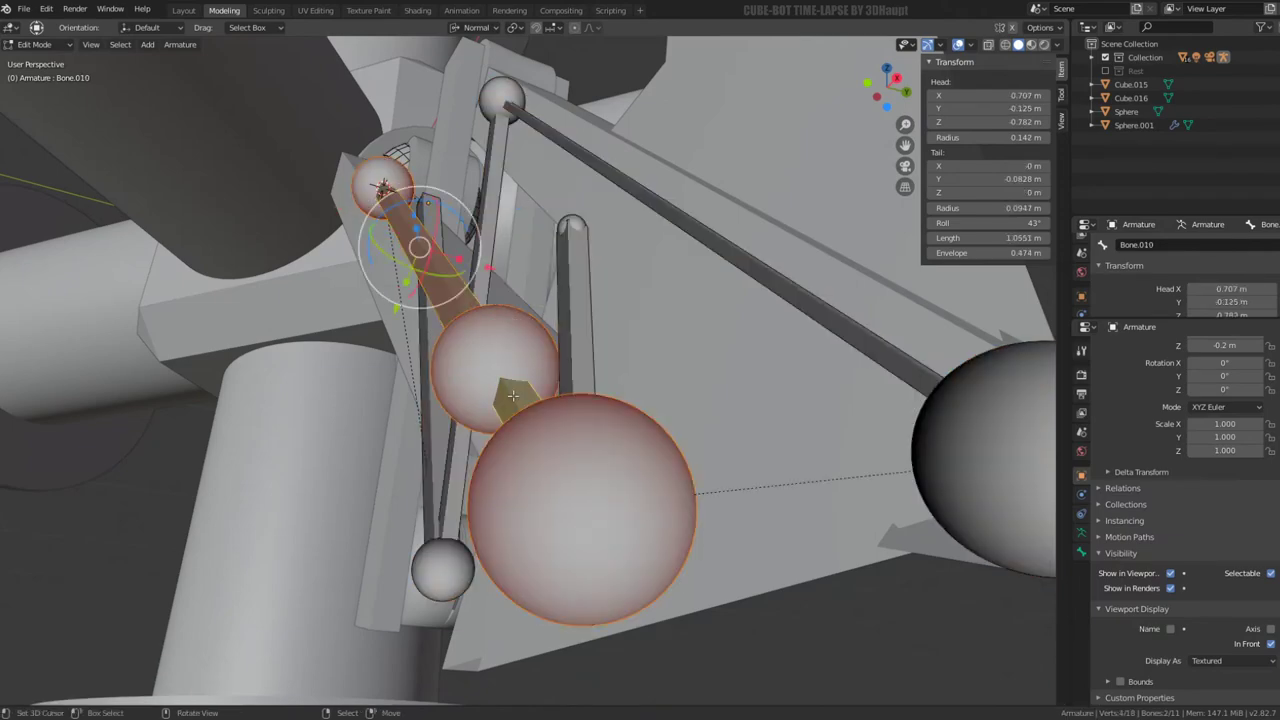
key(ctrl+shift+c)
click(514, 371)
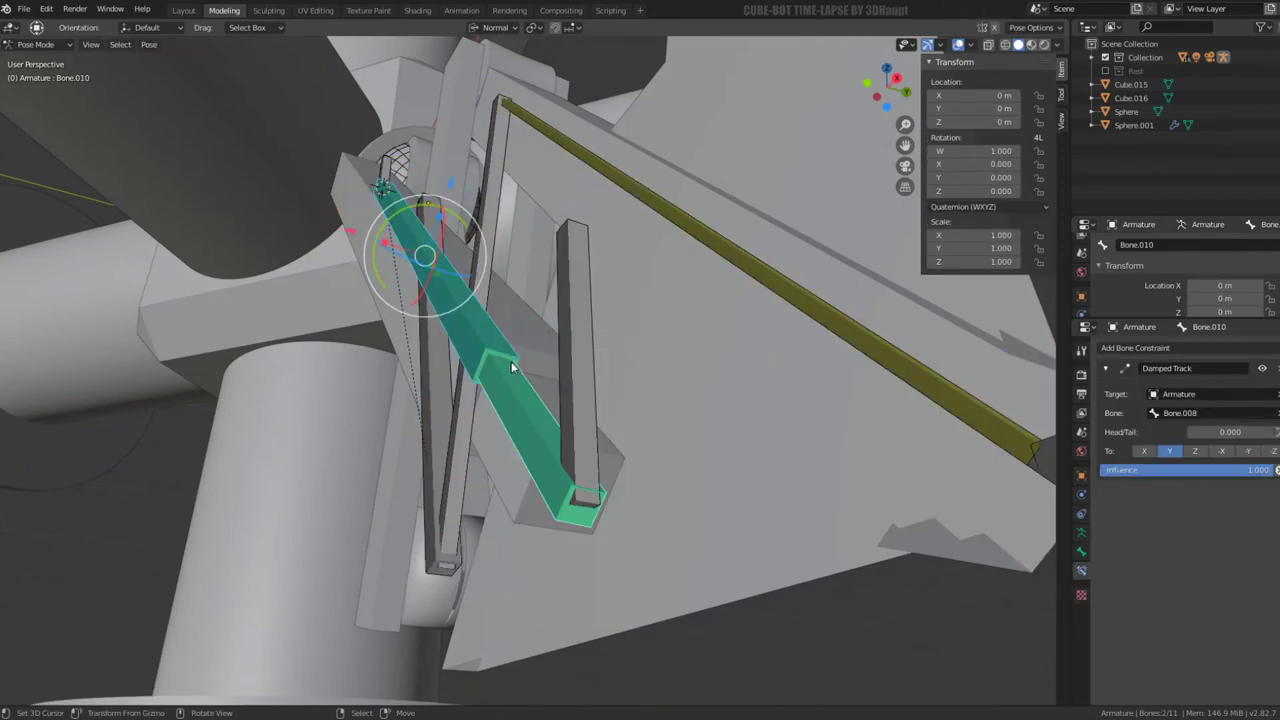
Test-move the foot bone Bone.004 and cancel so the leg returns to rest
mouse_move(507, 366)
middle_down()
mouse_move(533, 351)
mouse_move(760, 470)
middle_up()
click(870, 503)
key(g)
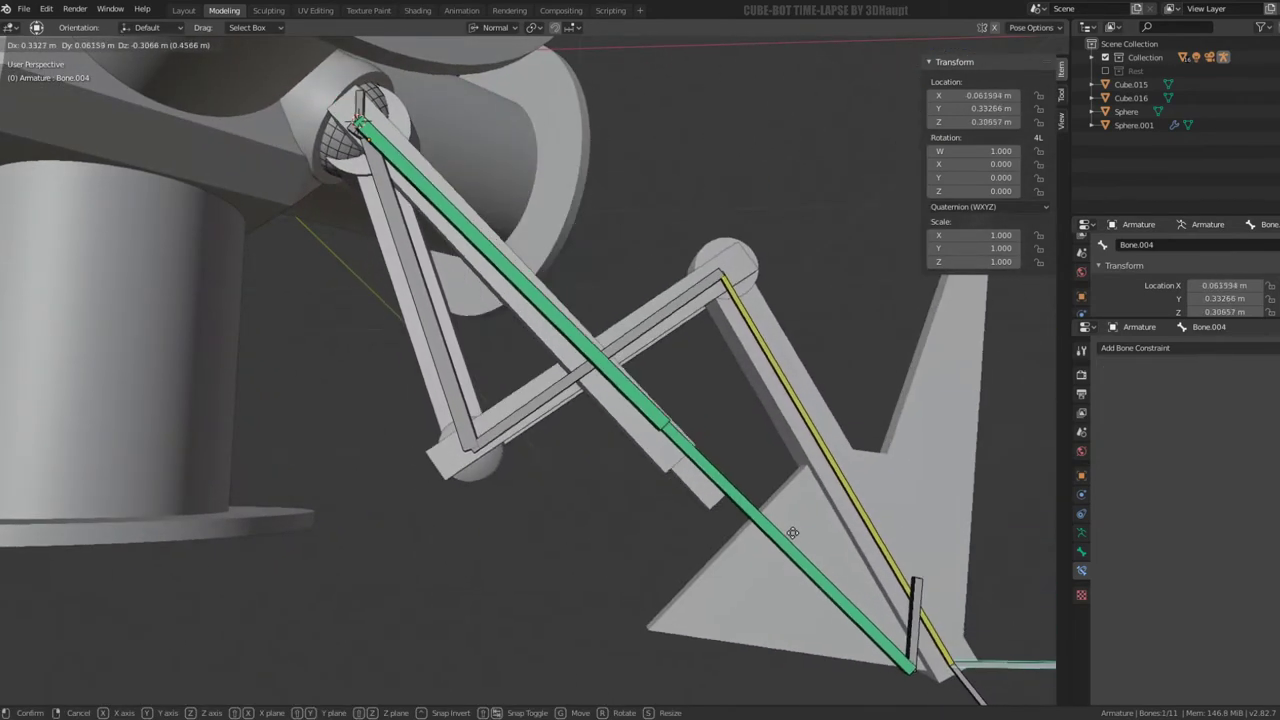
key(Escape)
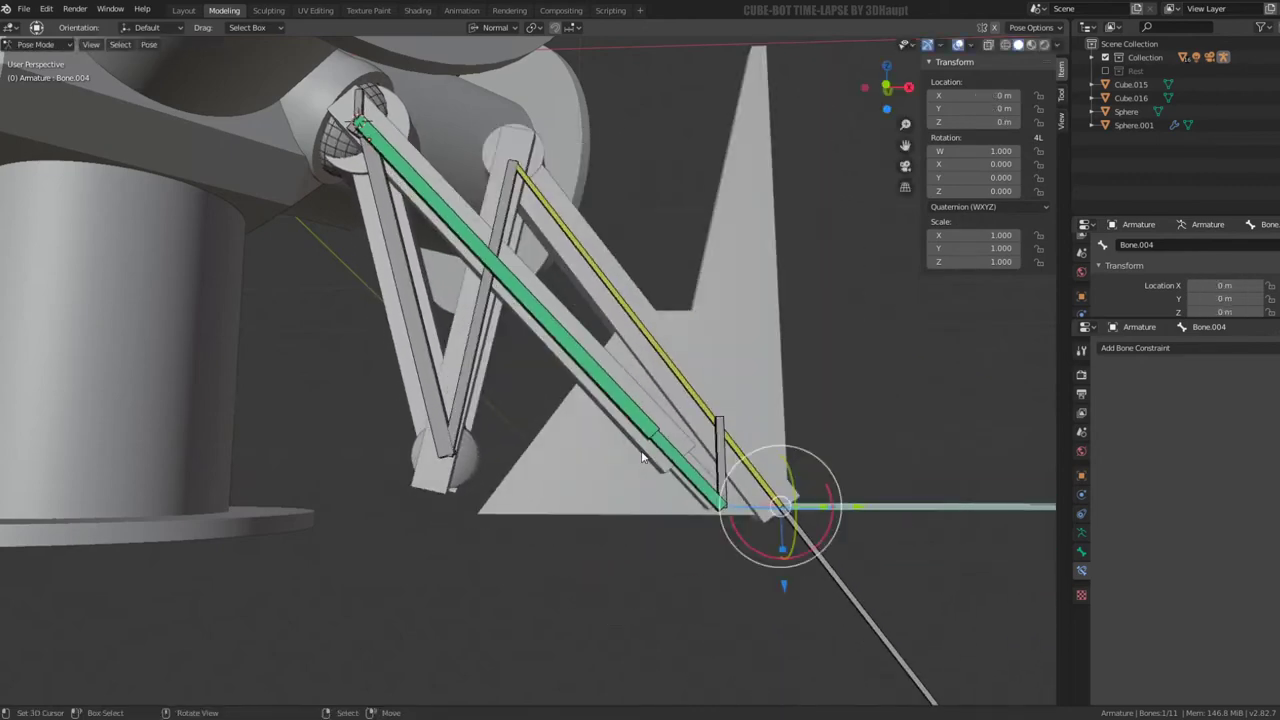
Parent Cube.015 to Bone.009 with Ctrl+P > Bone
click(37, 61)
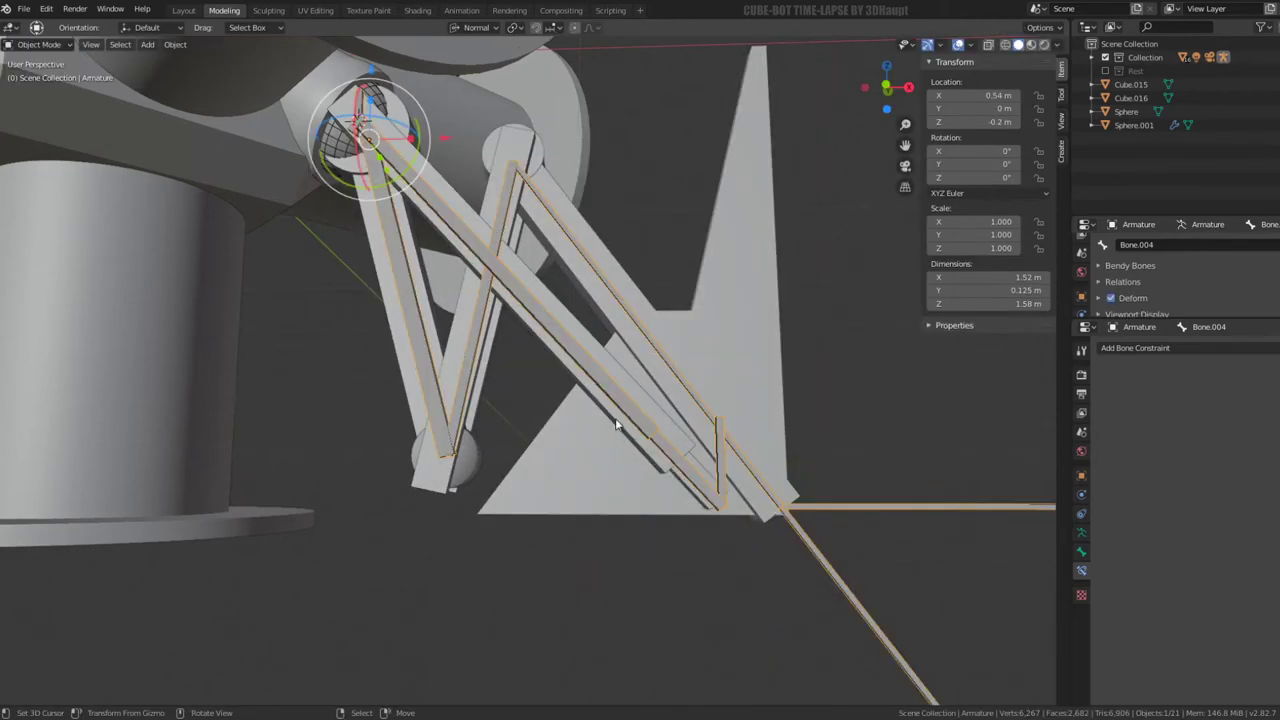
click(559, 355)
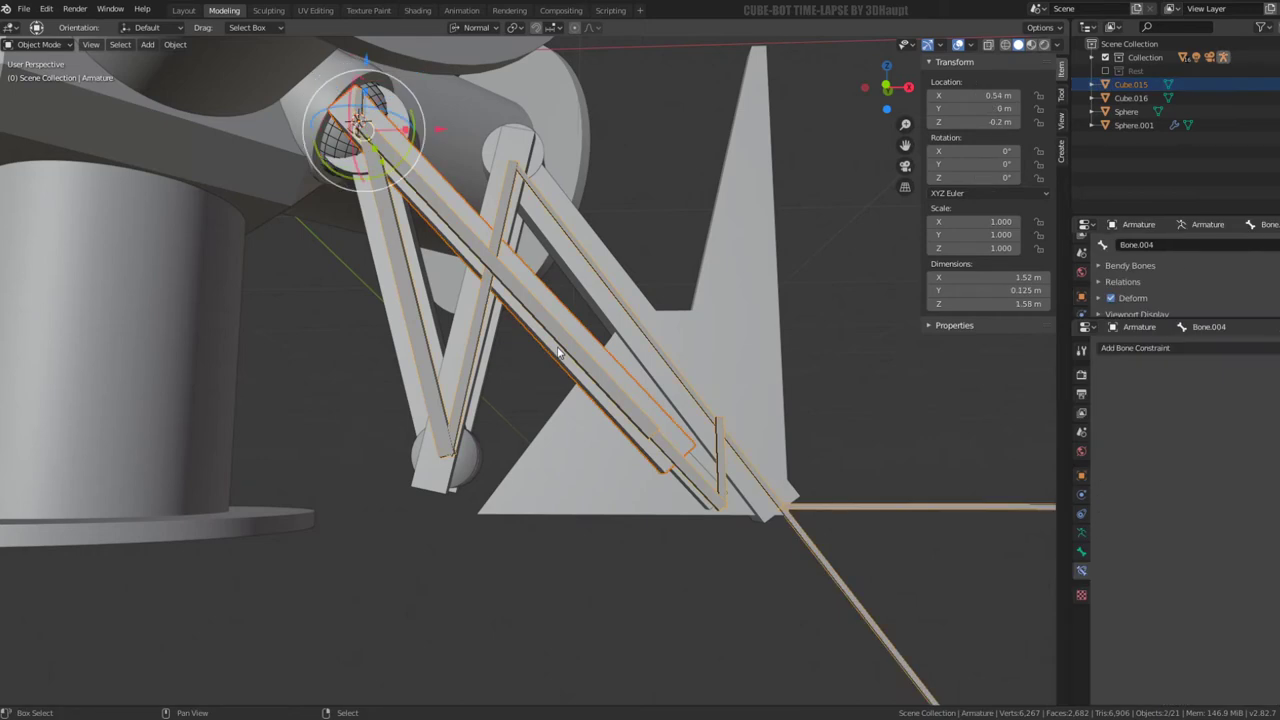
click(40, 90)
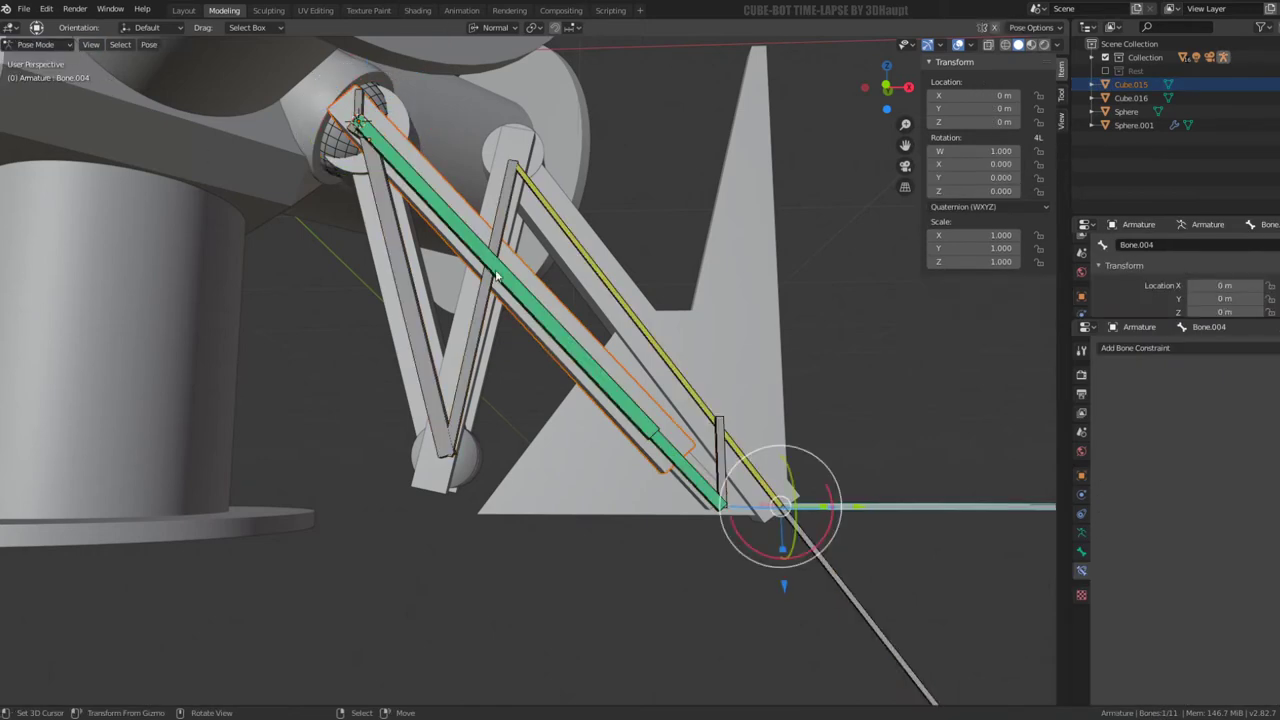
click(580, 364)
key(ctrl+p)
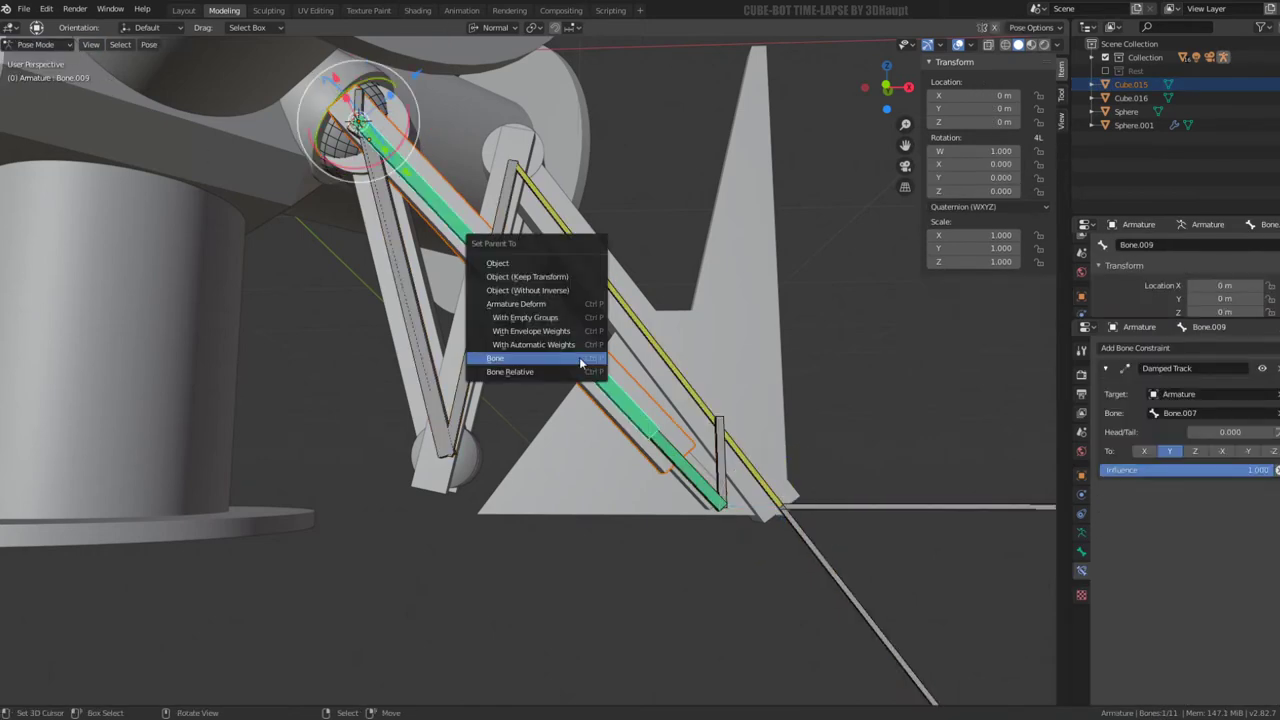
click(580, 360)
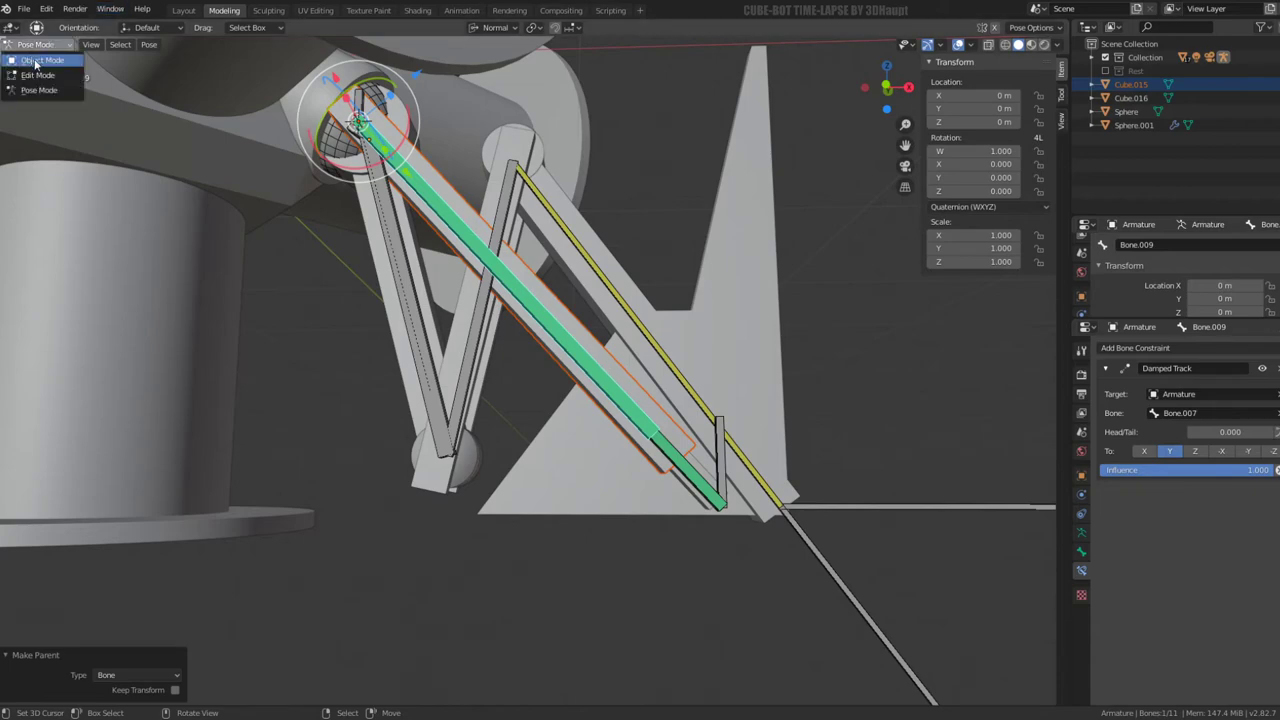
Parent Cube.016 to Bone.010 the same way
click(35, 62)
click(690, 500)
middle_drag(690, 500, 730, 468)
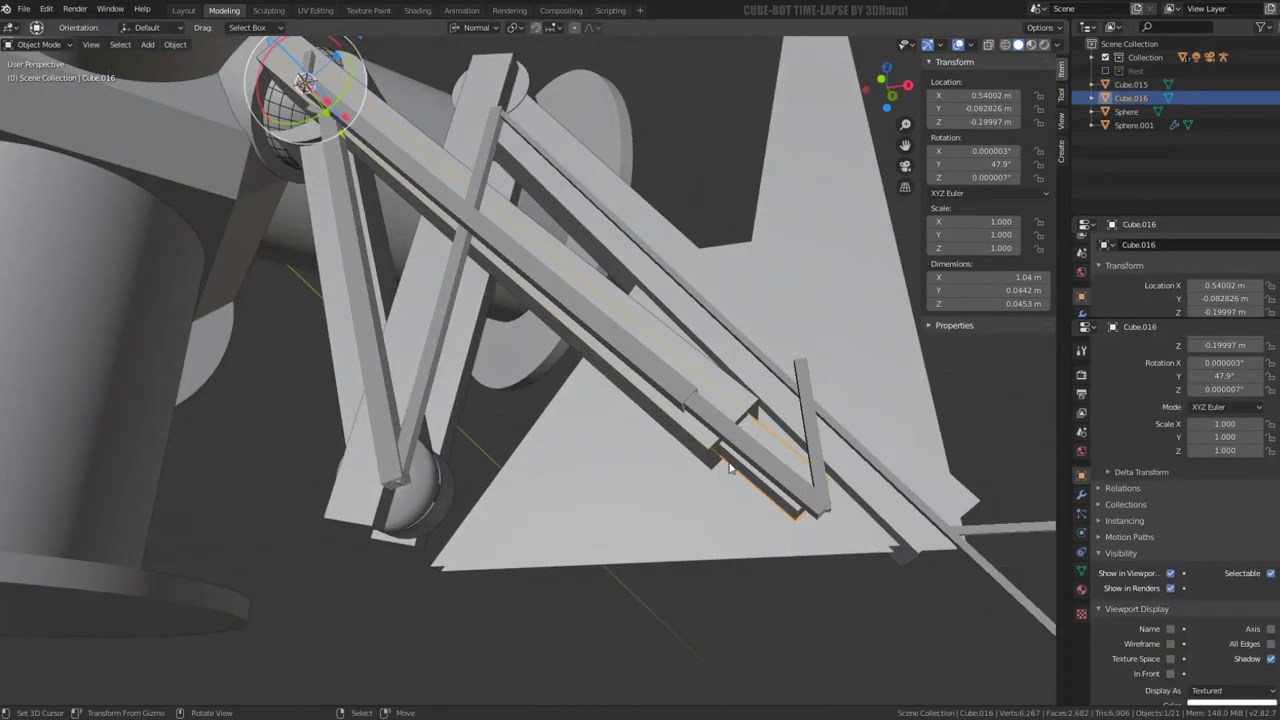
shift+click(730, 468)
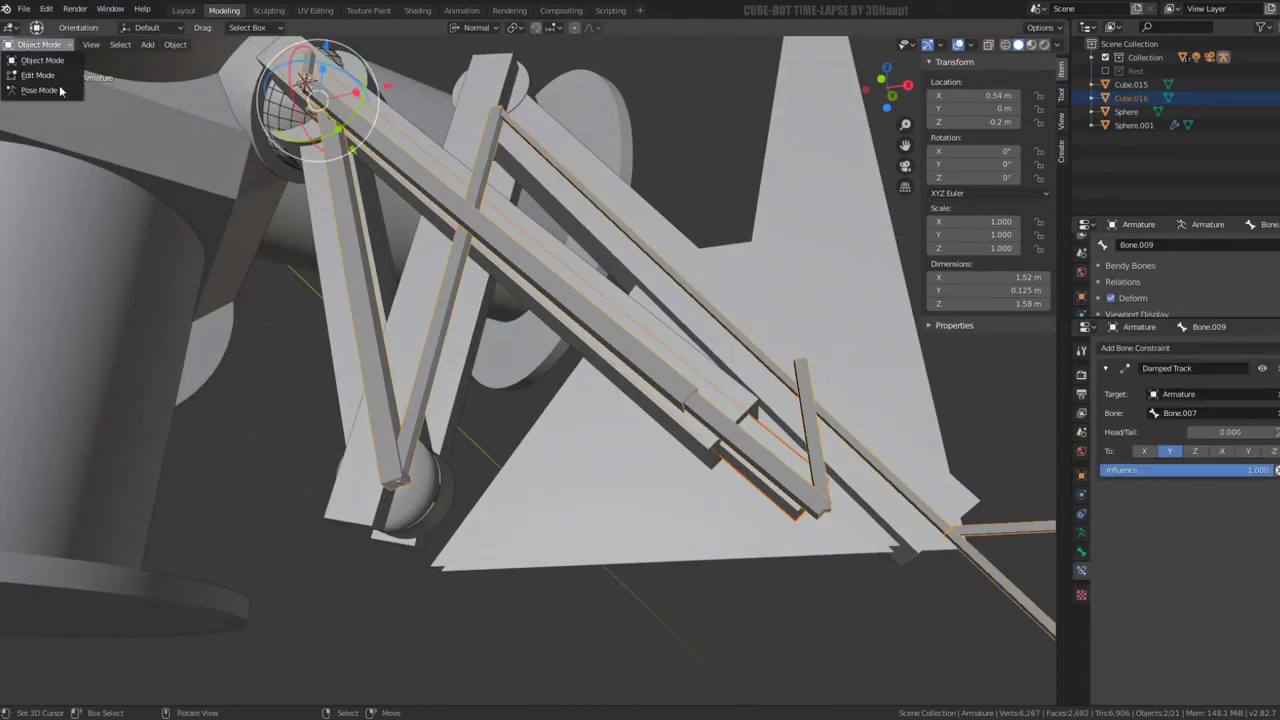
click(40, 90)
click(782, 487)
key(ctrl+p)
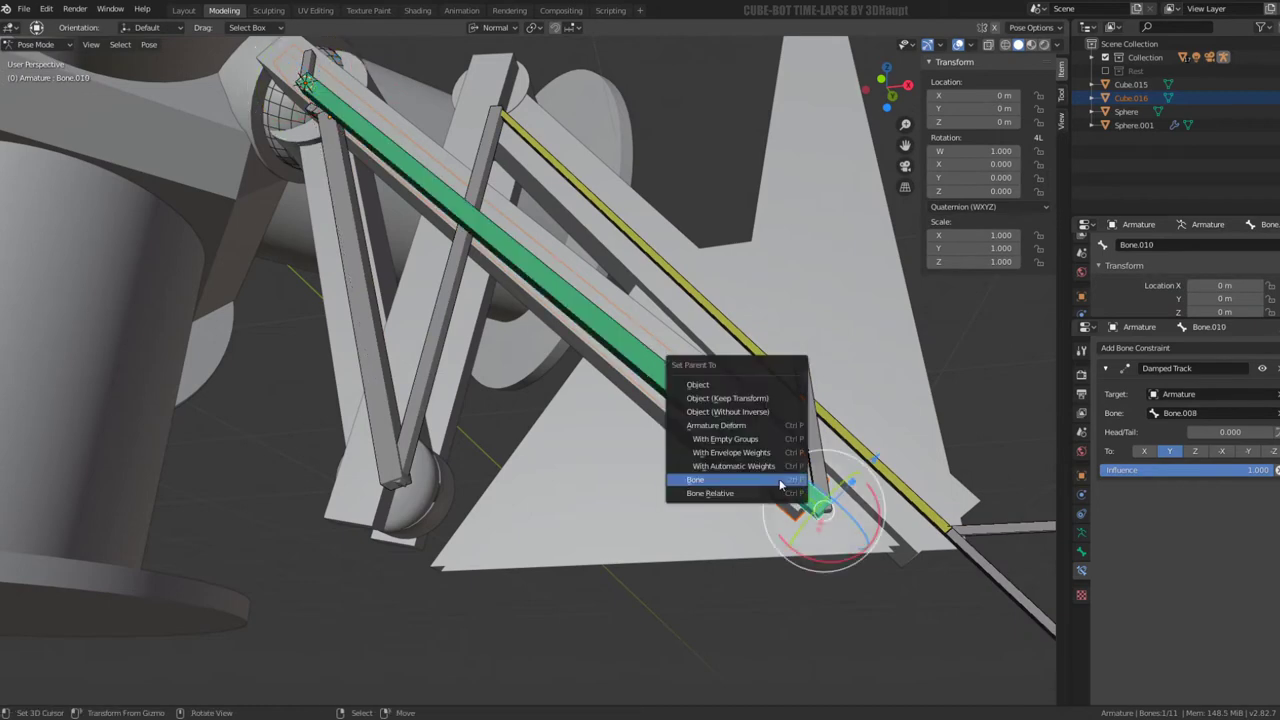
click(782, 487)
mouse_move(782, 487)
middle_down()
mouse_move(596, 388)
mouse_move(740, 440)
mouse_move(750, 425)
middle_up()
click(640, 420)
Try a test move of the foot bone, cancel it, and hide the overlays
key(g)
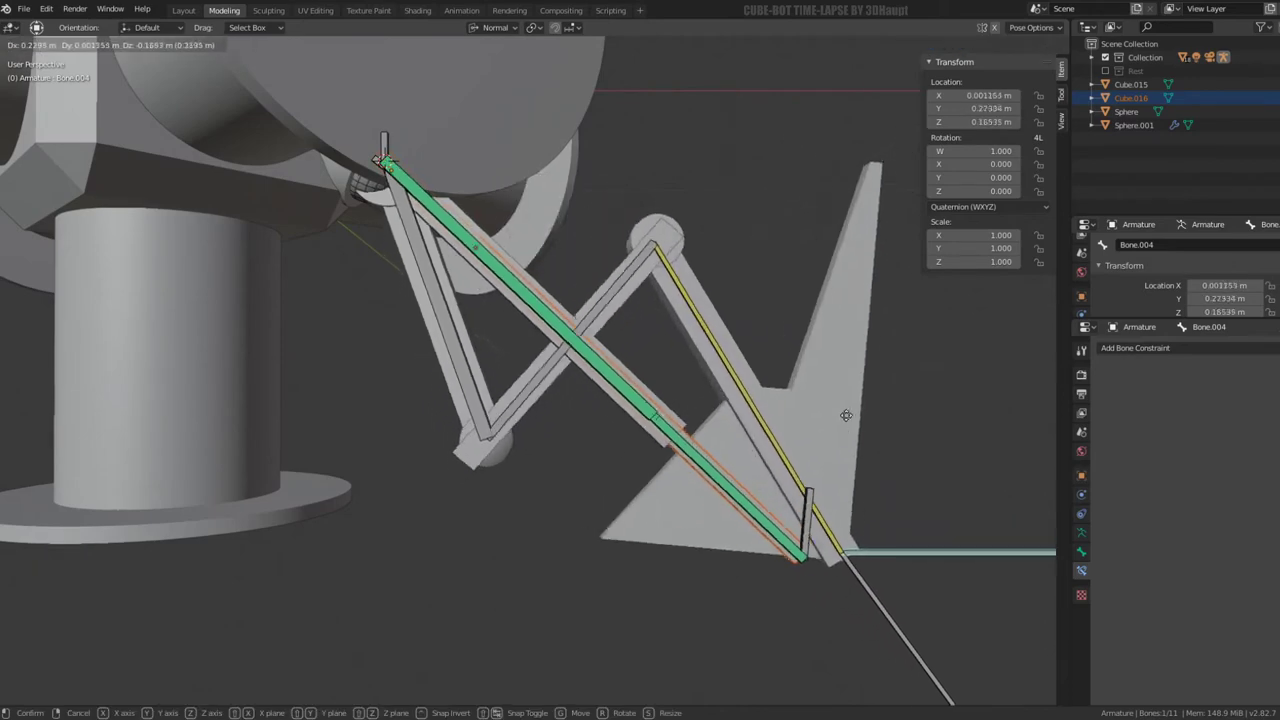
key(Escape)
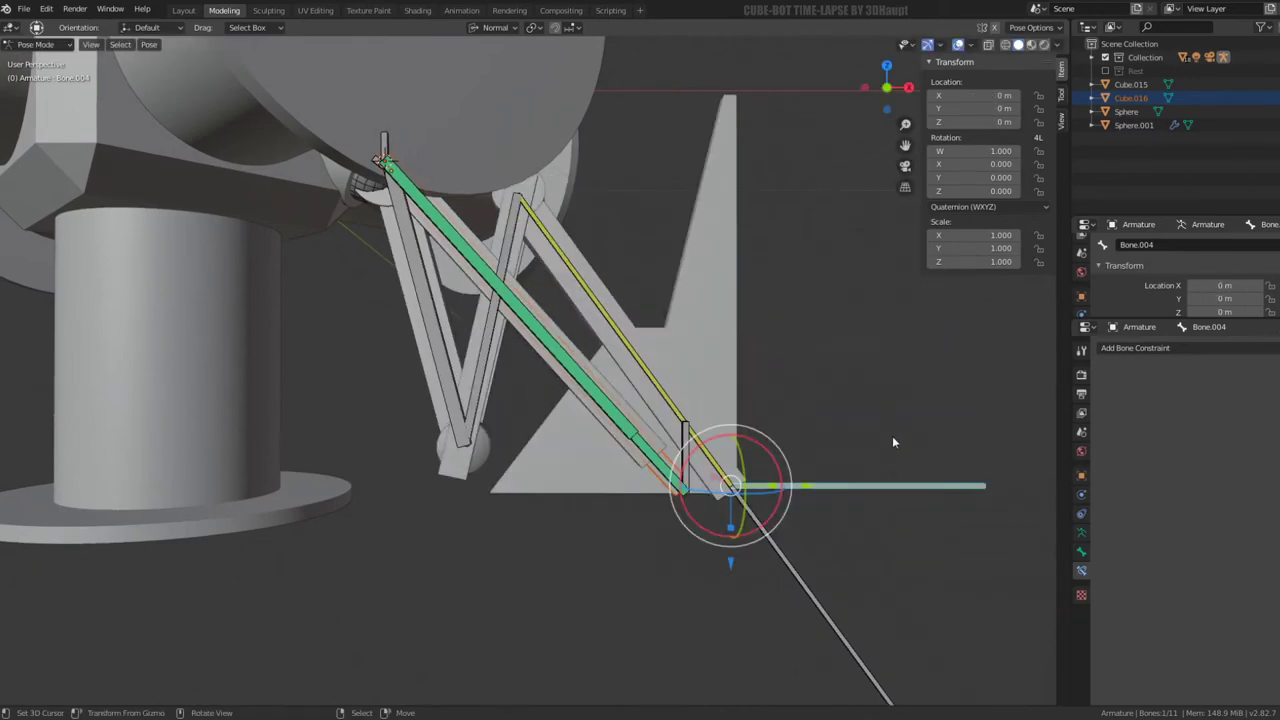
click(958, 46)
middle_drag(616, 291, 578, 273)
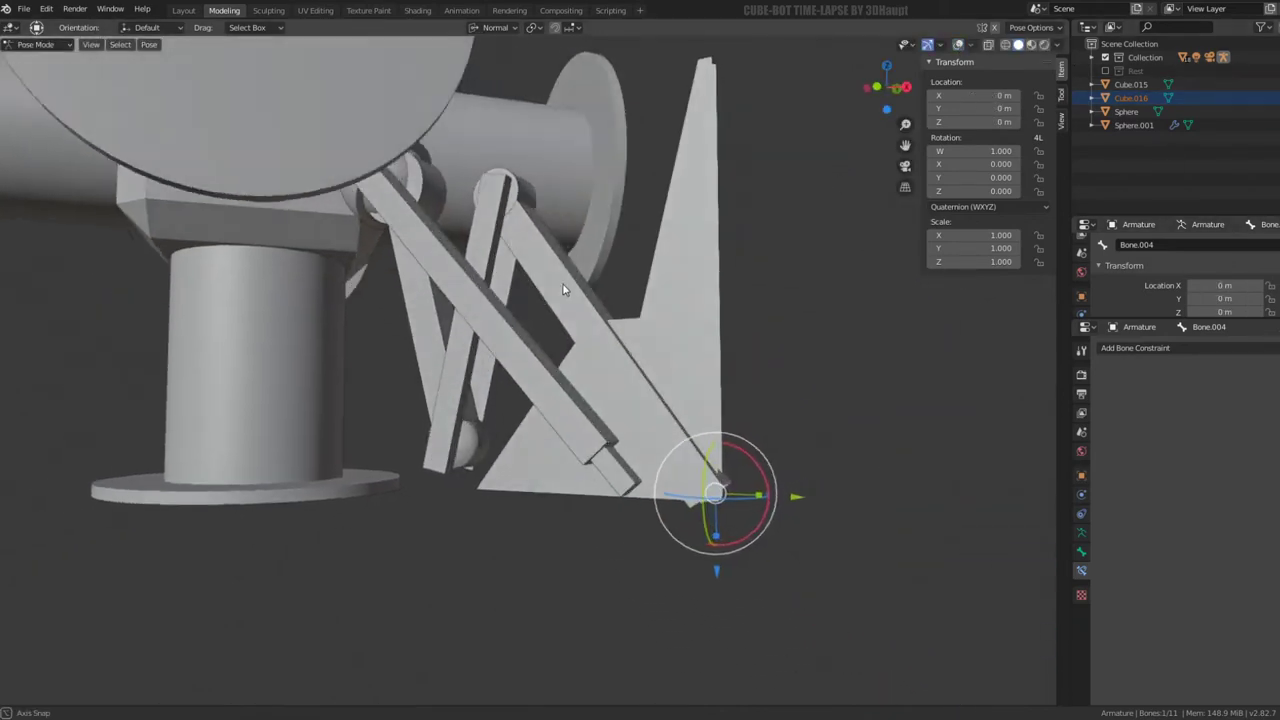
Test-move the foot bone twice more from different angles, cancelling each to keep the rest pose
key(g)
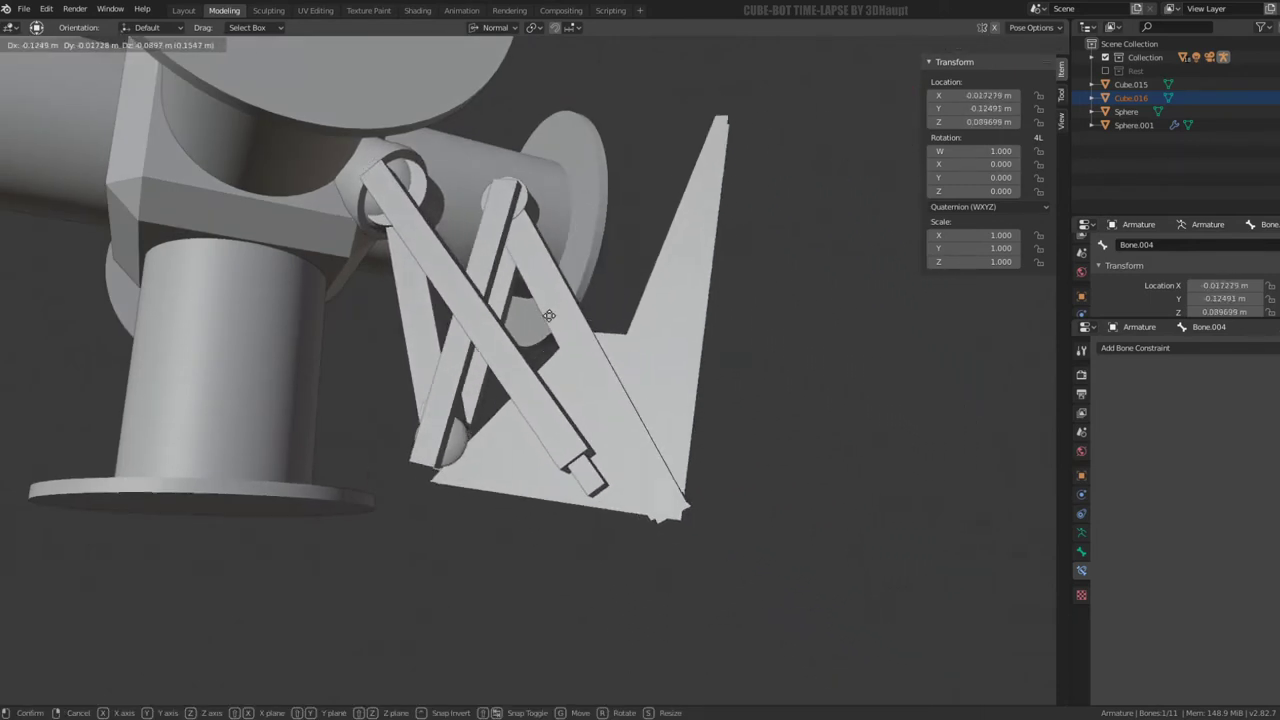
key(Escape)
mouse_move(697, 420)
middle_down()
mouse_move(641, 361)
mouse_move(595, 373)
middle_up()
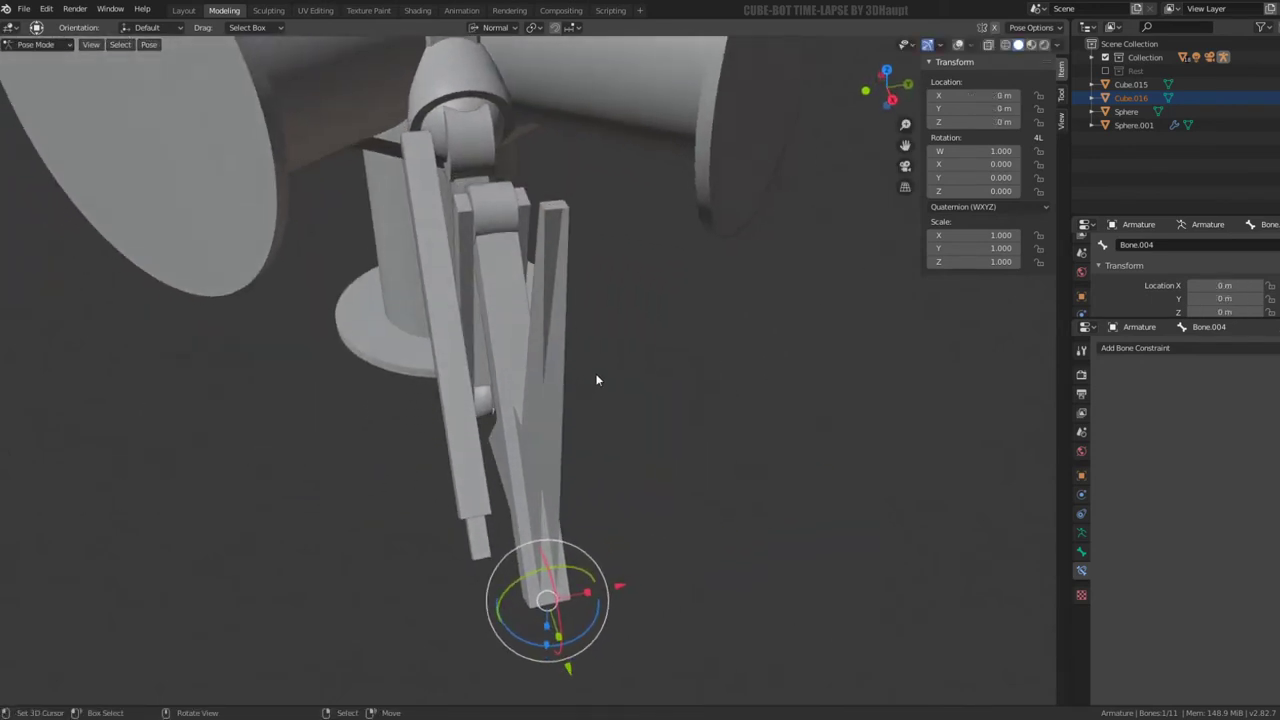
key(g)
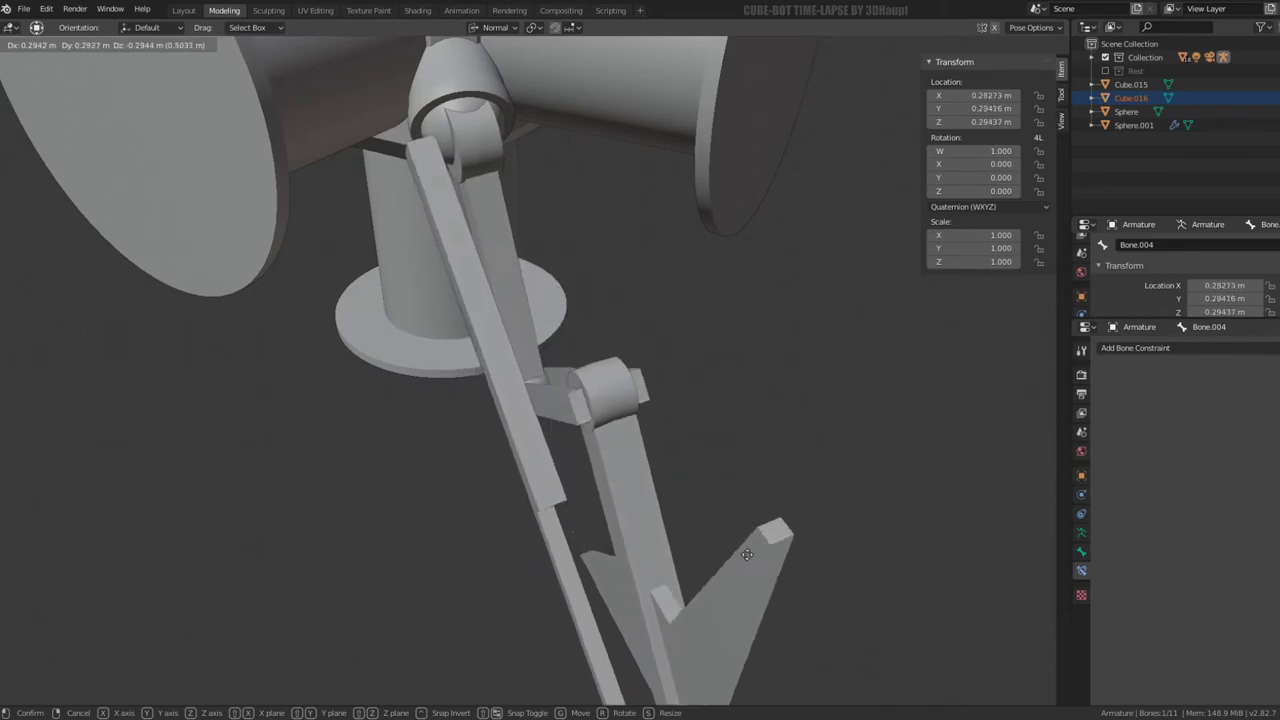
key(Escape)
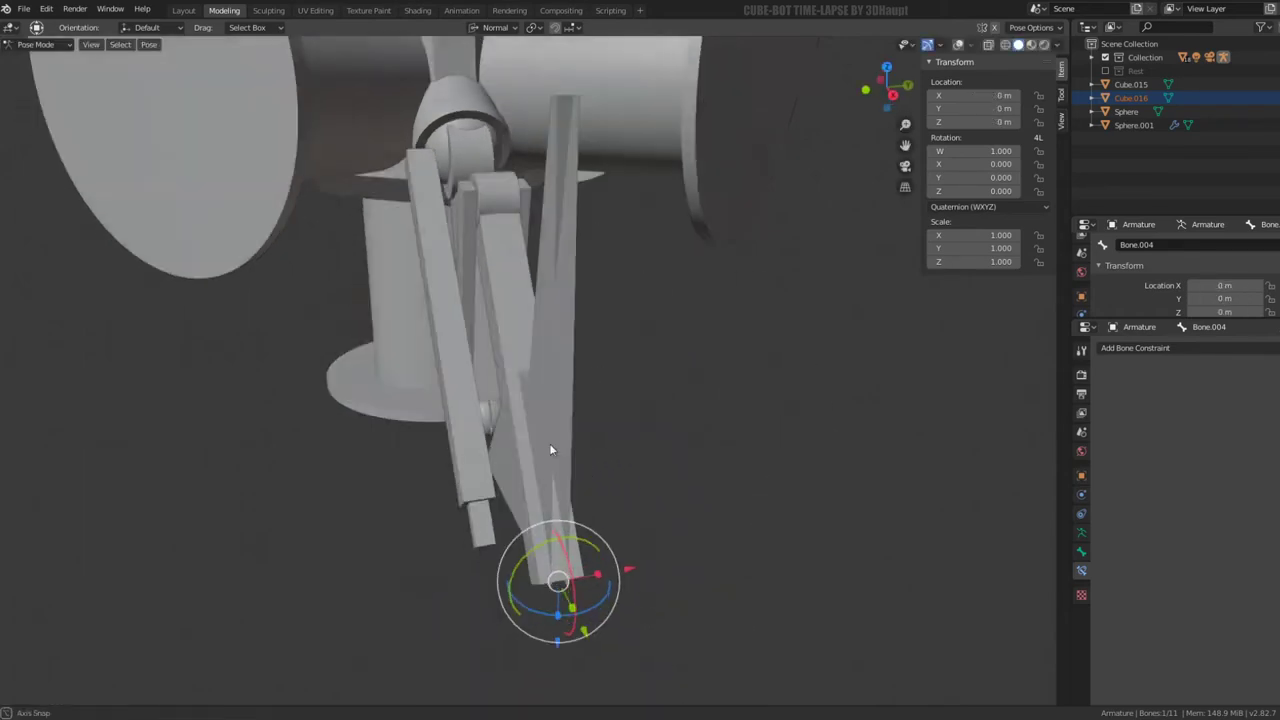
mouse_move(551, 446)
middle_down()
mouse_move(559, 305)
mouse_move(481, 351)
mouse_move(466, 459)
middle_up()
scroll(466, 459, up, 3)
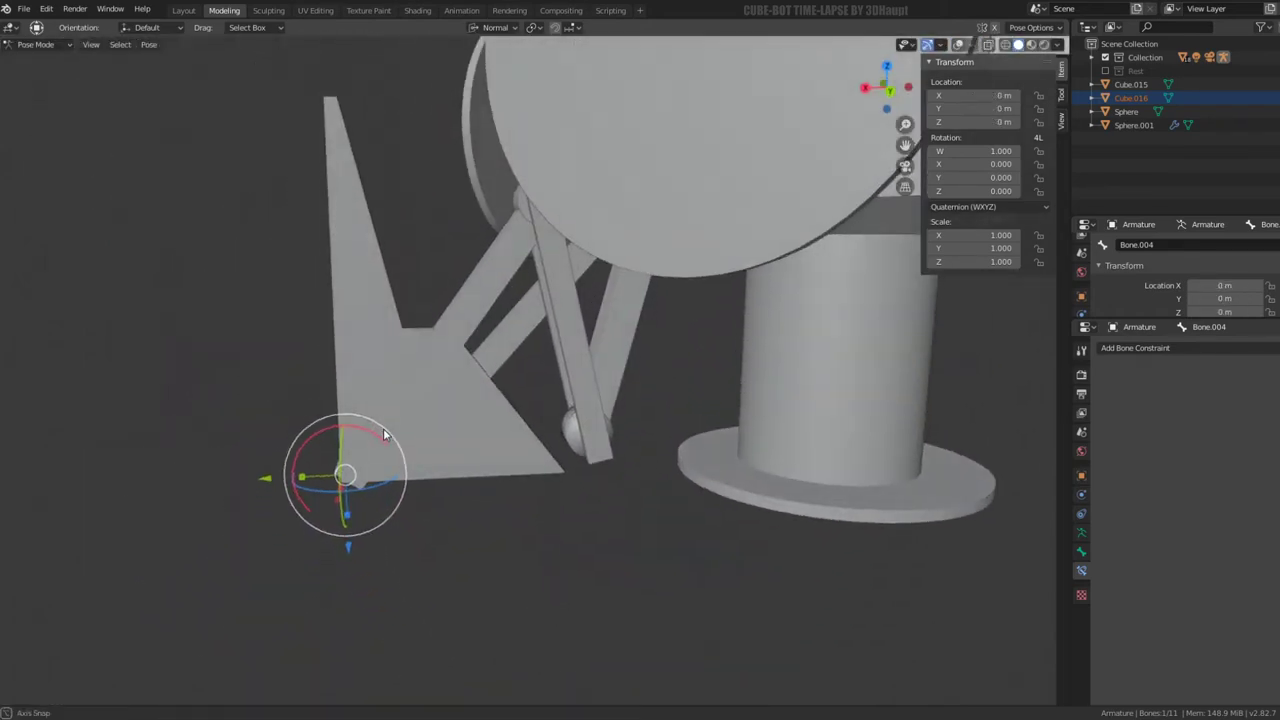
scroll(548, 455, up, 3)
scroll(555, 467, up, 2)
scroll(555, 467, down, 4)
scroll(349, 200, down, 4)
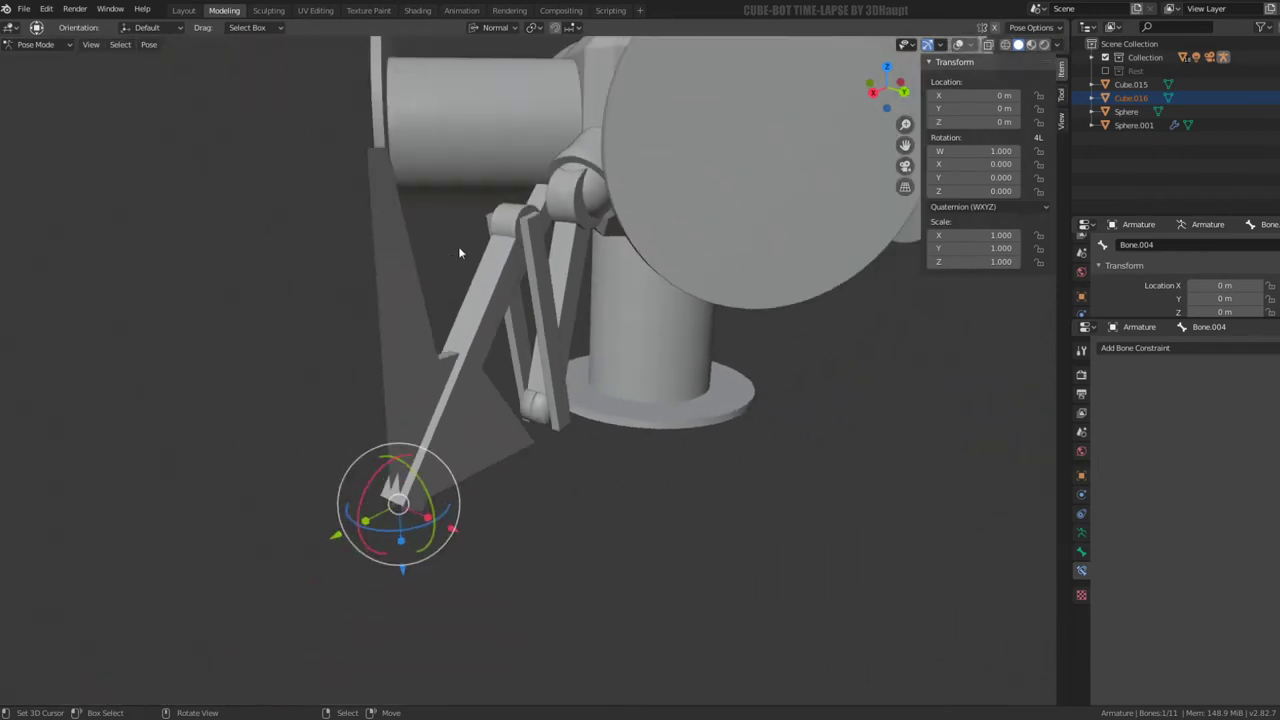
Pose the foot bone in two new positions, checking that the piston bars follow
key(g)
click(449, 484)
middle_drag(449, 484, 521, 378)
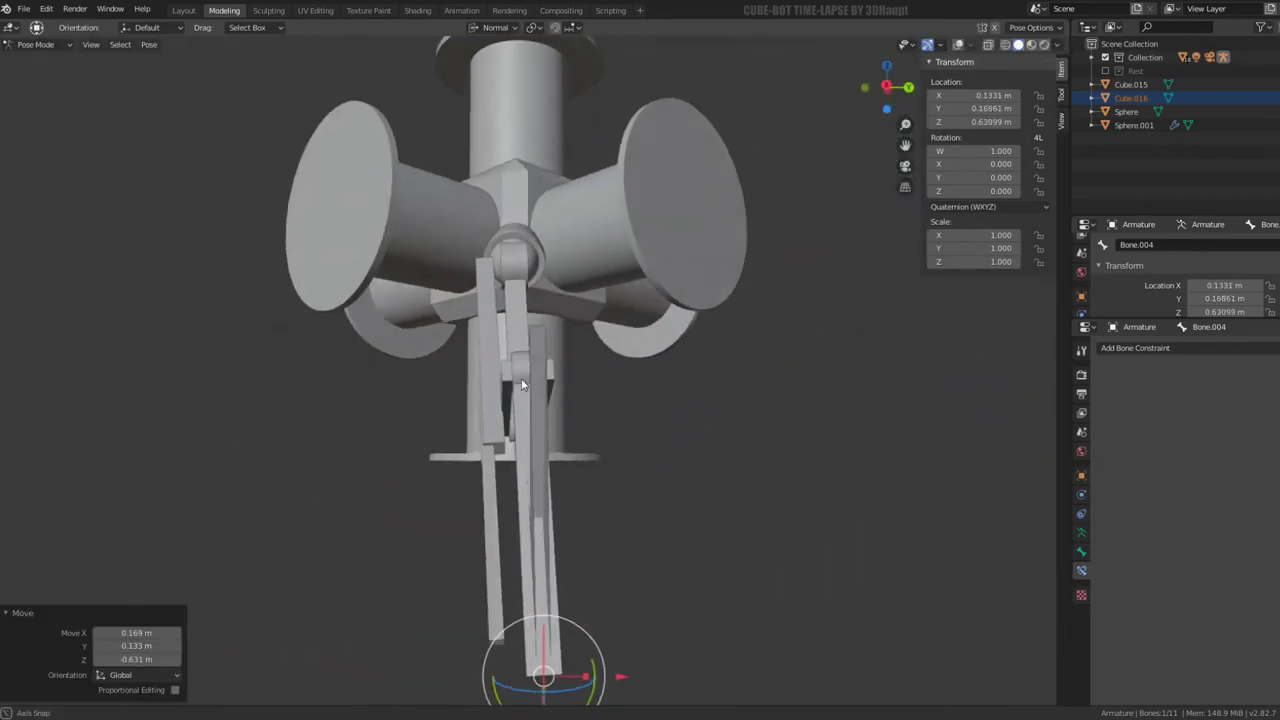
key(g)
click(516, 460)
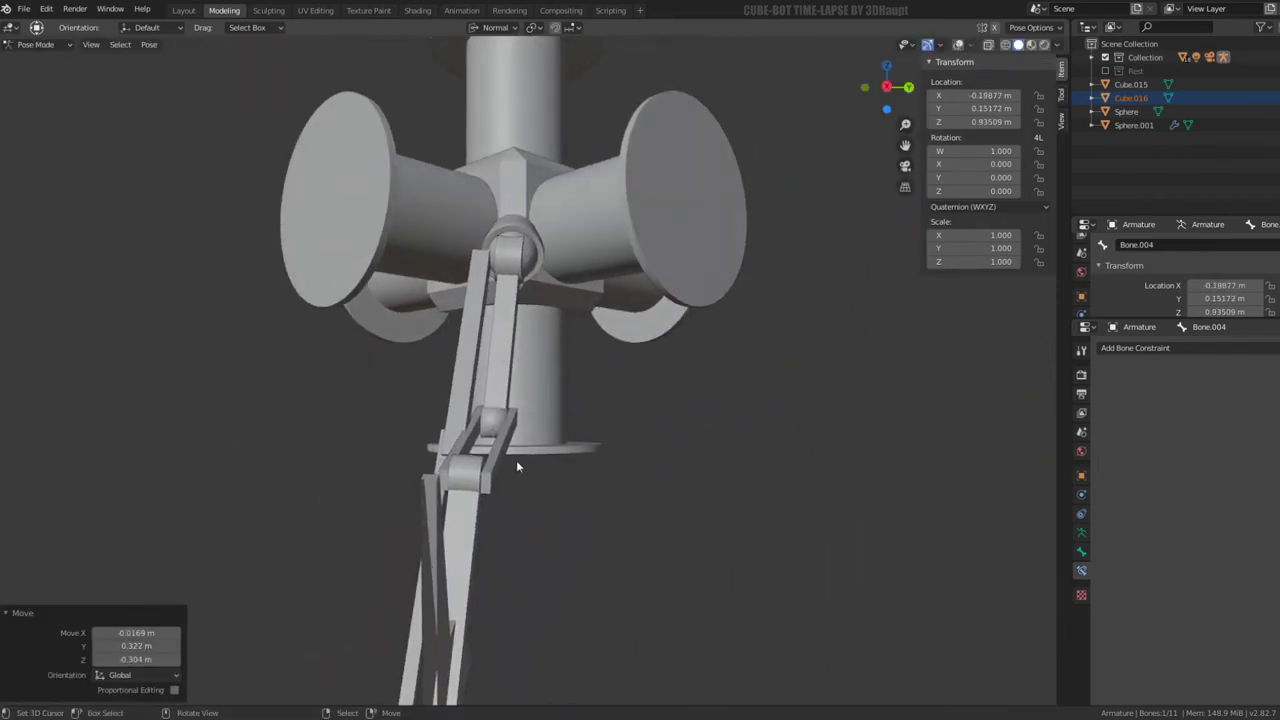
Move the foot bone to a third position and show the overlays and bones again
middle_drag(516, 460, 560, 343)
key(g)
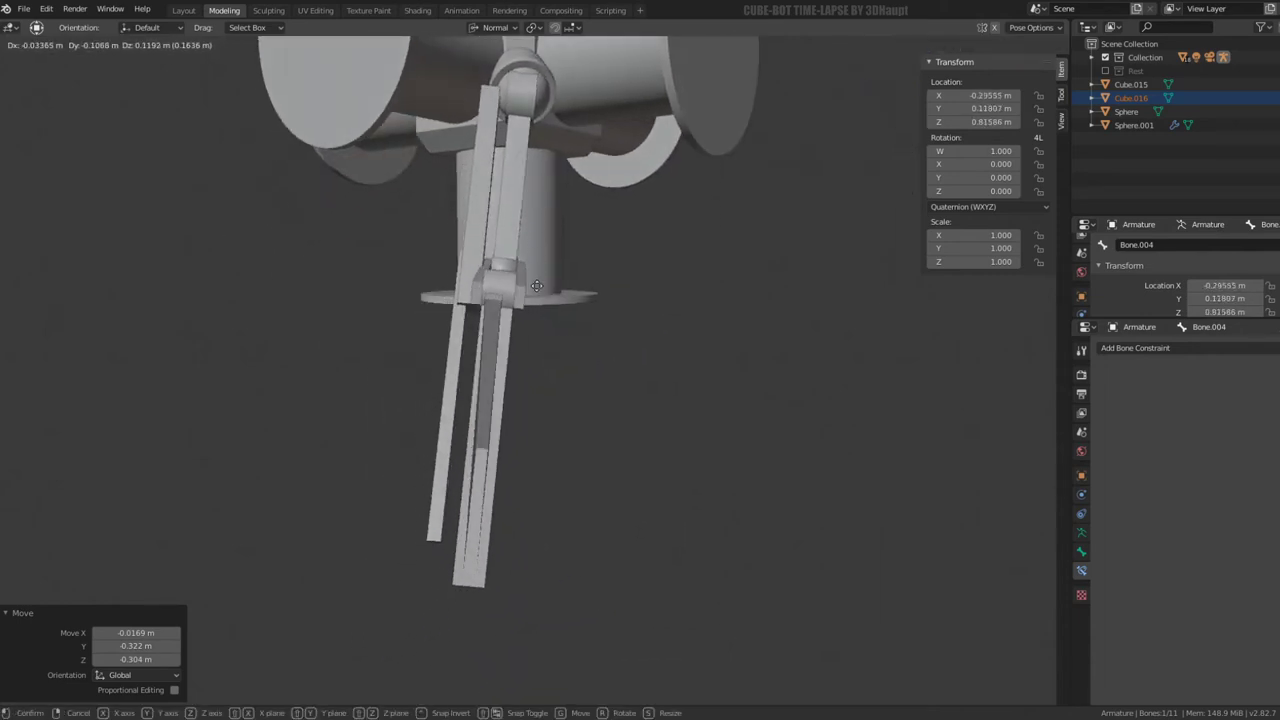
click(568, 341)
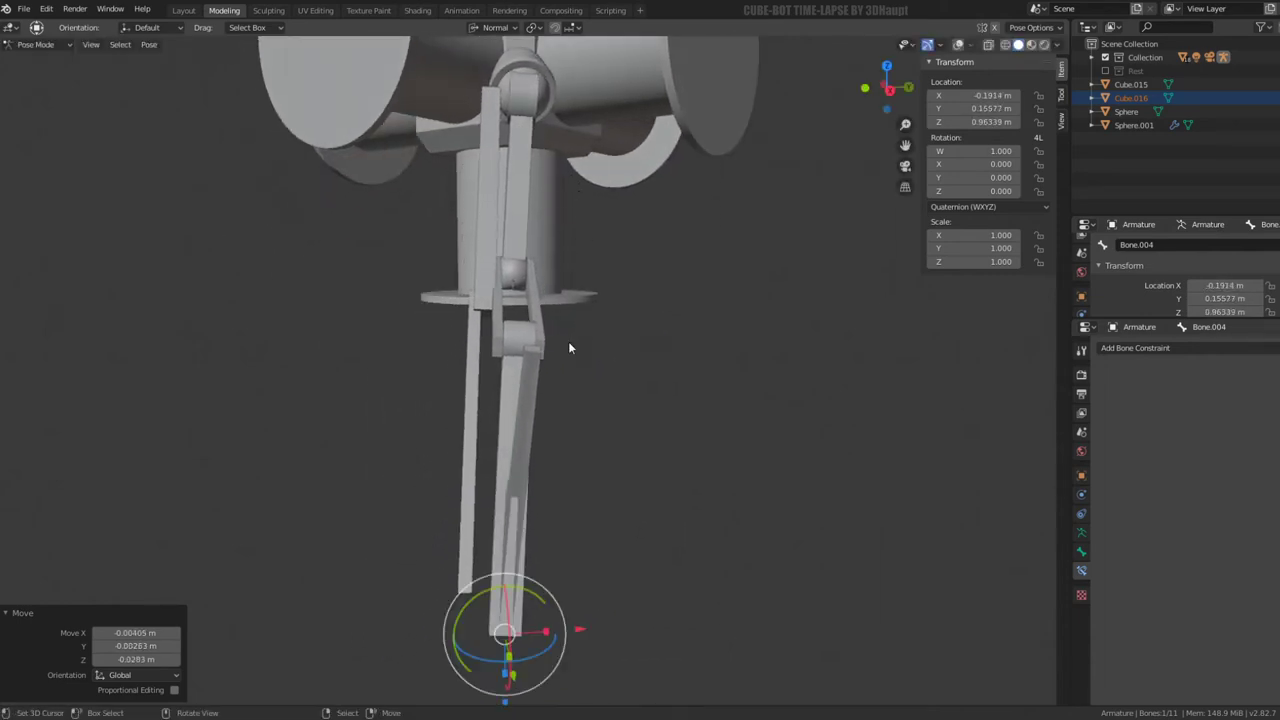
middle_drag(568, 341, 559, 252)
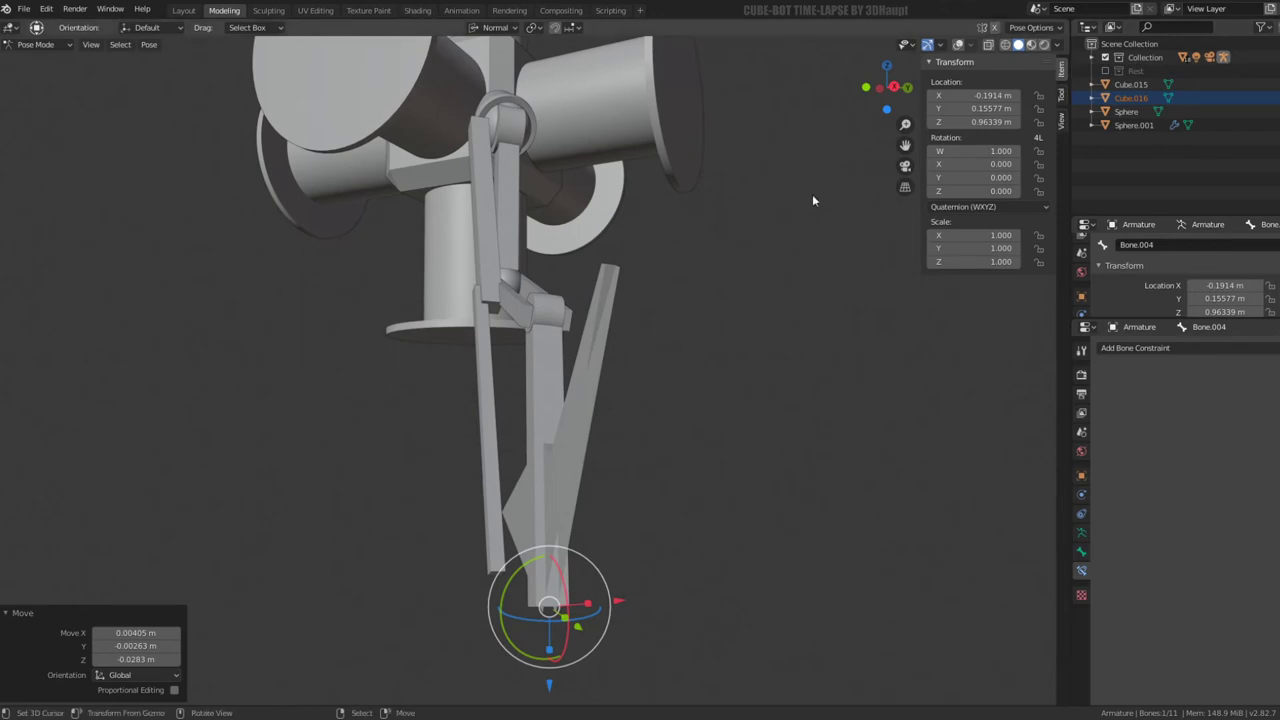
click(957, 45)
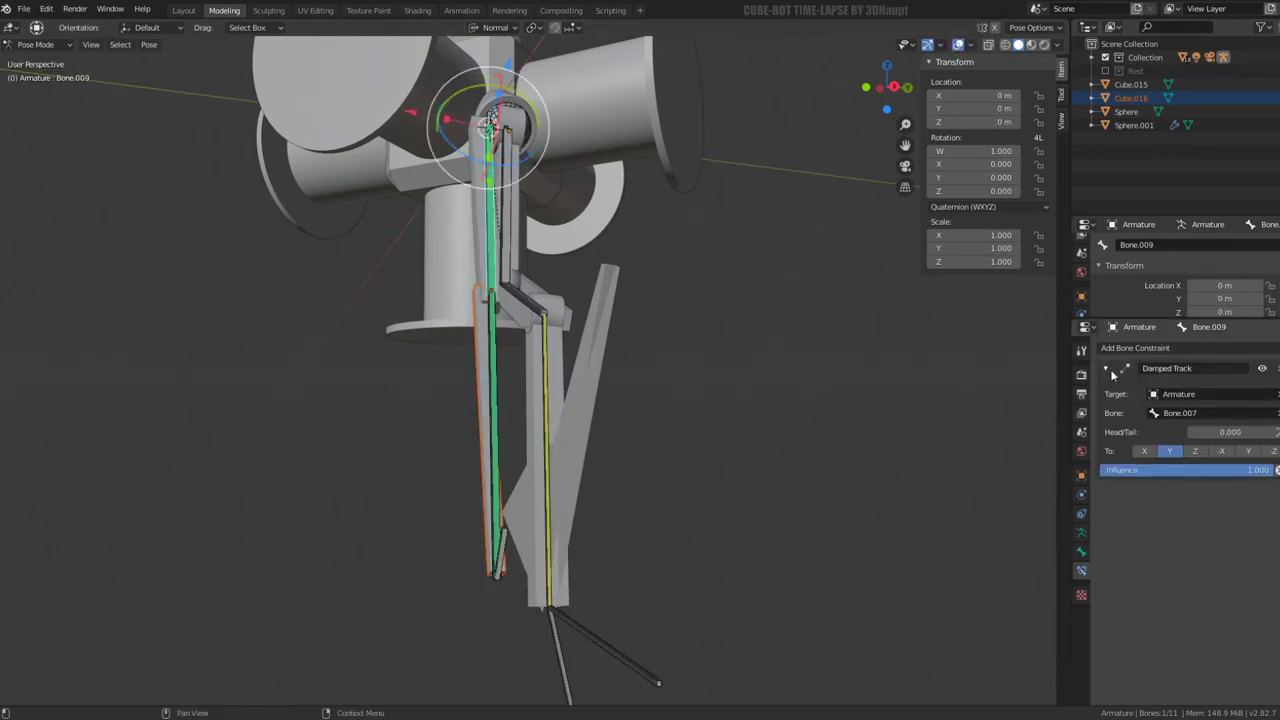
middle_drag(560, 380, 532, 400)
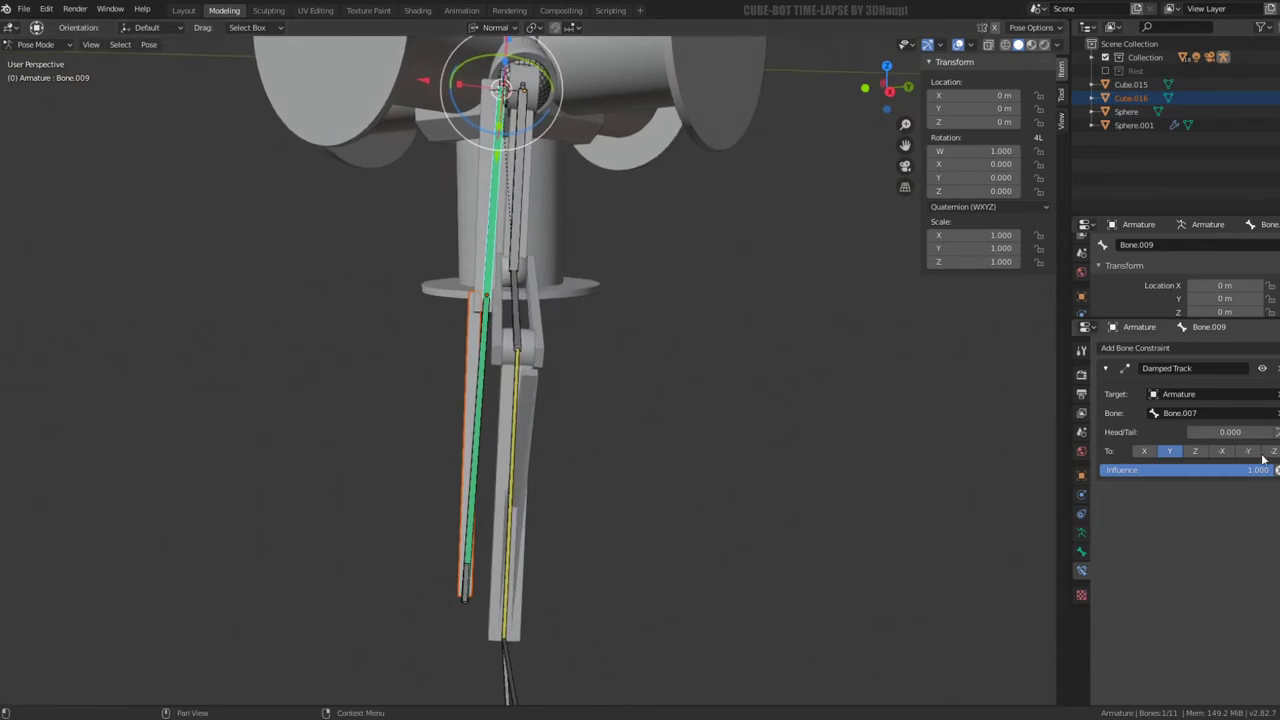
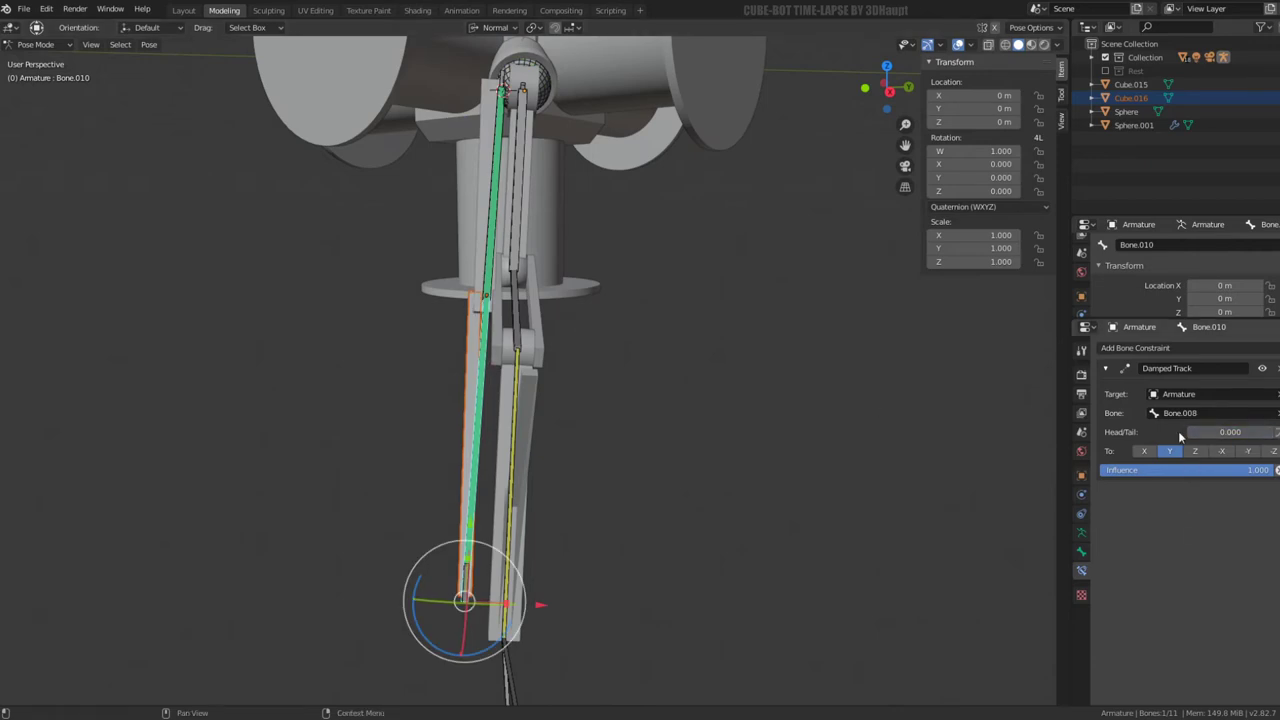
Select the foot bone Bone.004 and clear its location back to rest
scroll(588, 302, up, 2)
mouse_move(588, 302)
middle_down()
mouse_move(588, 355)
mouse_move(606, 313)
mouse_move(605, 220)
mouse_move(748, 283)
middle_up()
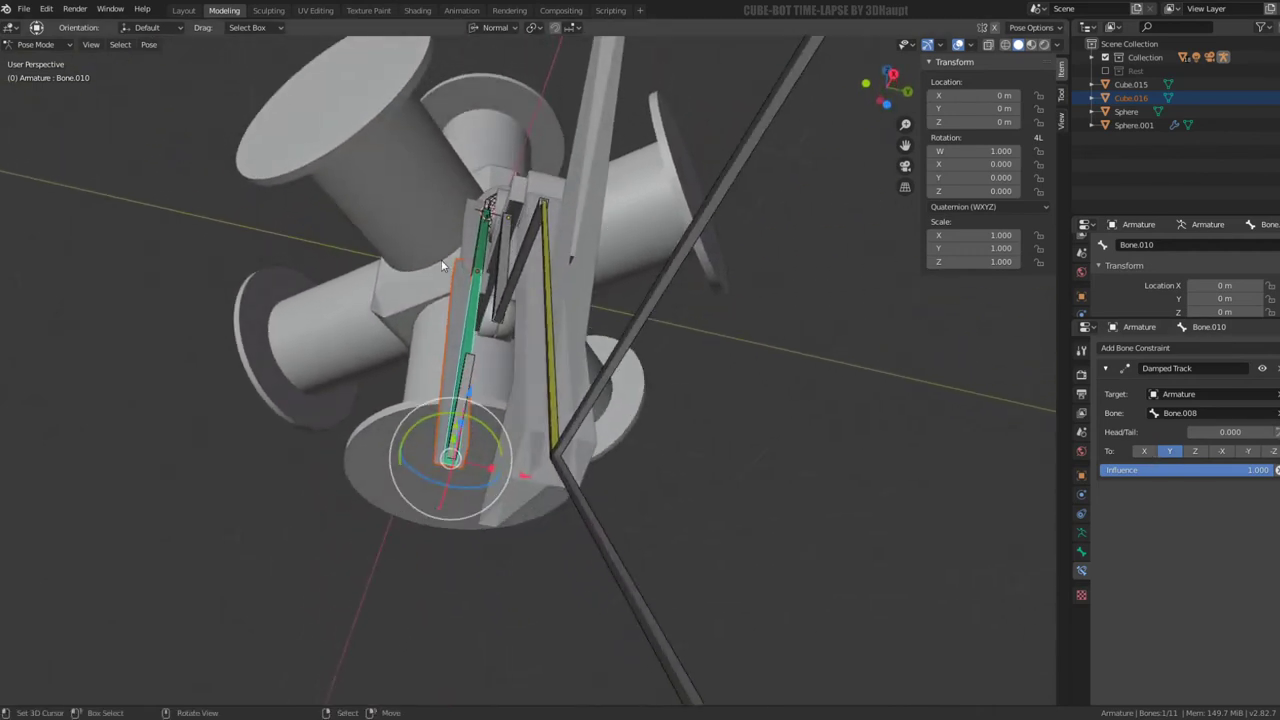
middle_drag(443, 265, 443, 290)
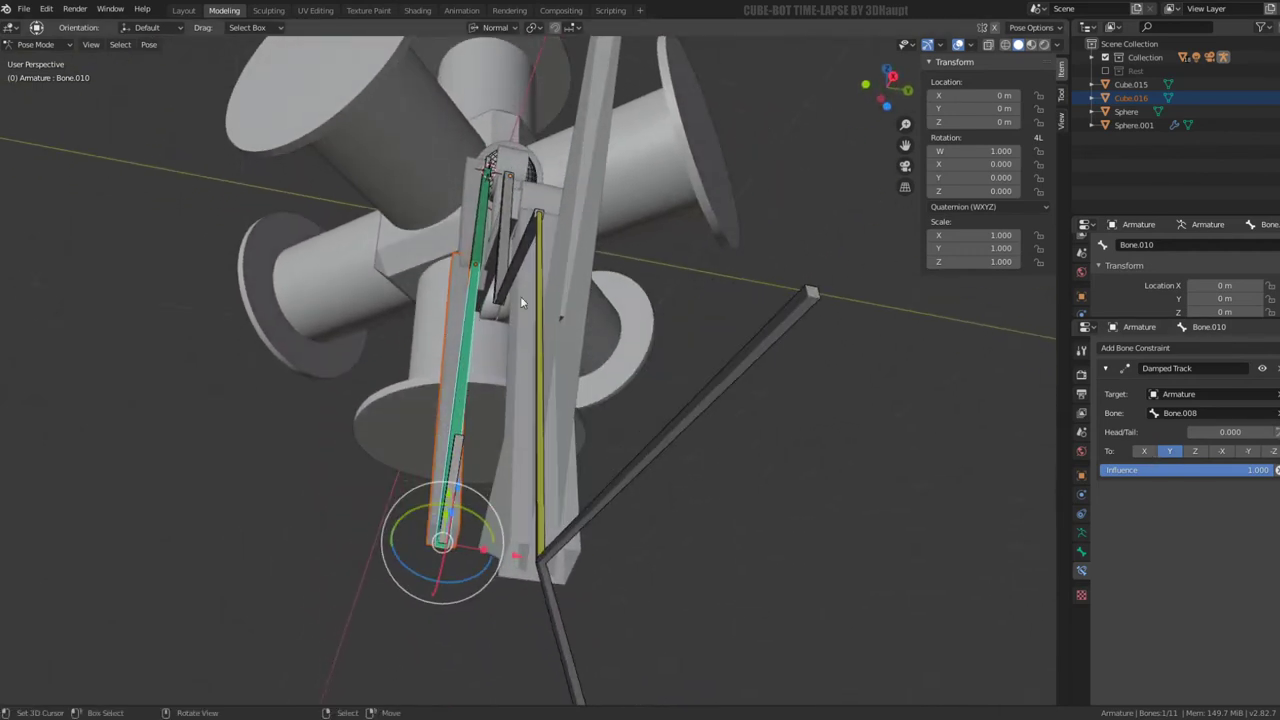
click(634, 470)
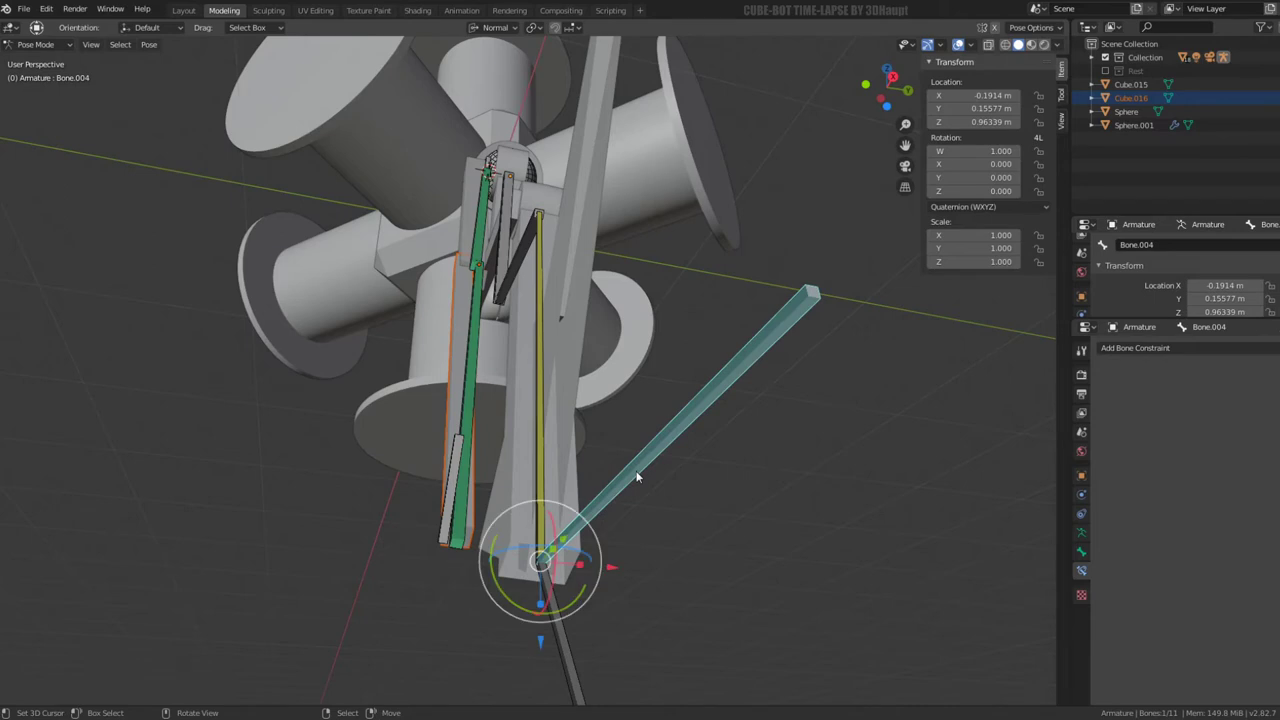
click(477, 357)
click(680, 436)
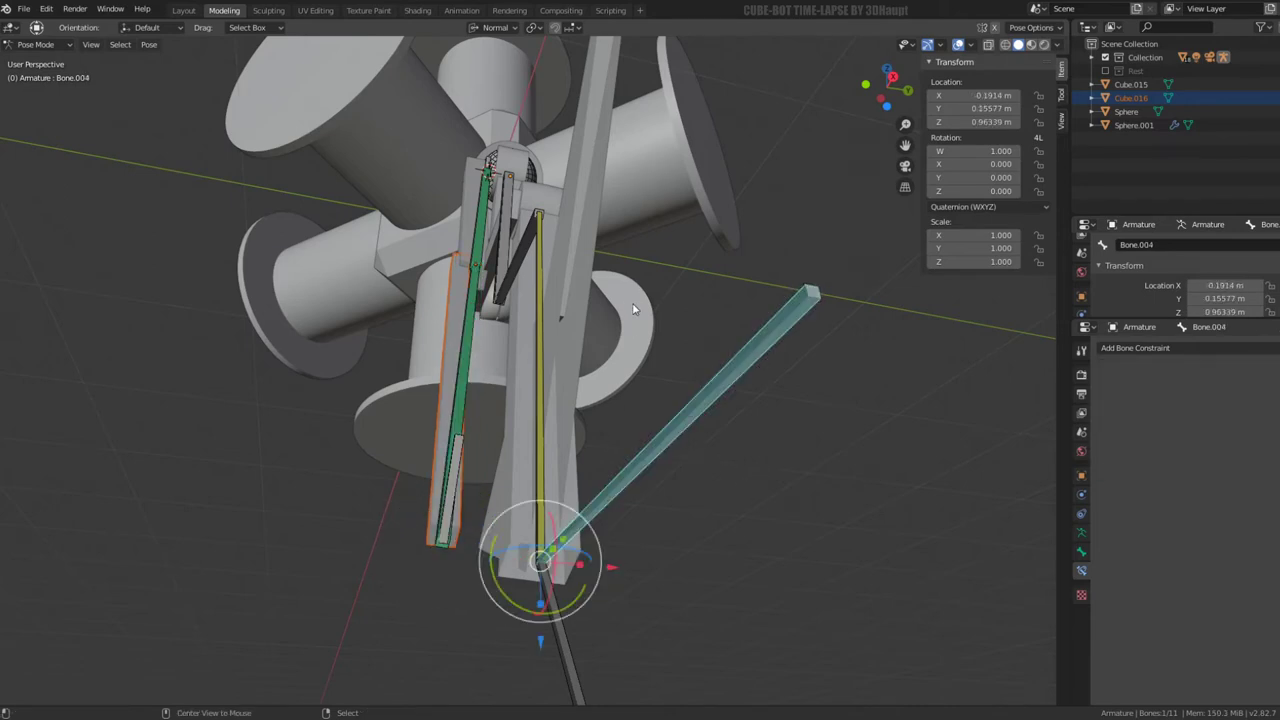
key(alt+g)
Test the linkage by moving Bone.004, then cancel and inspect the leg from several angles
mouse_move(637, 295)
middle_down()
mouse_move(631, 272)
mouse_move(645, 433)
mouse_move(652, 370)
middle_up()
key(g)
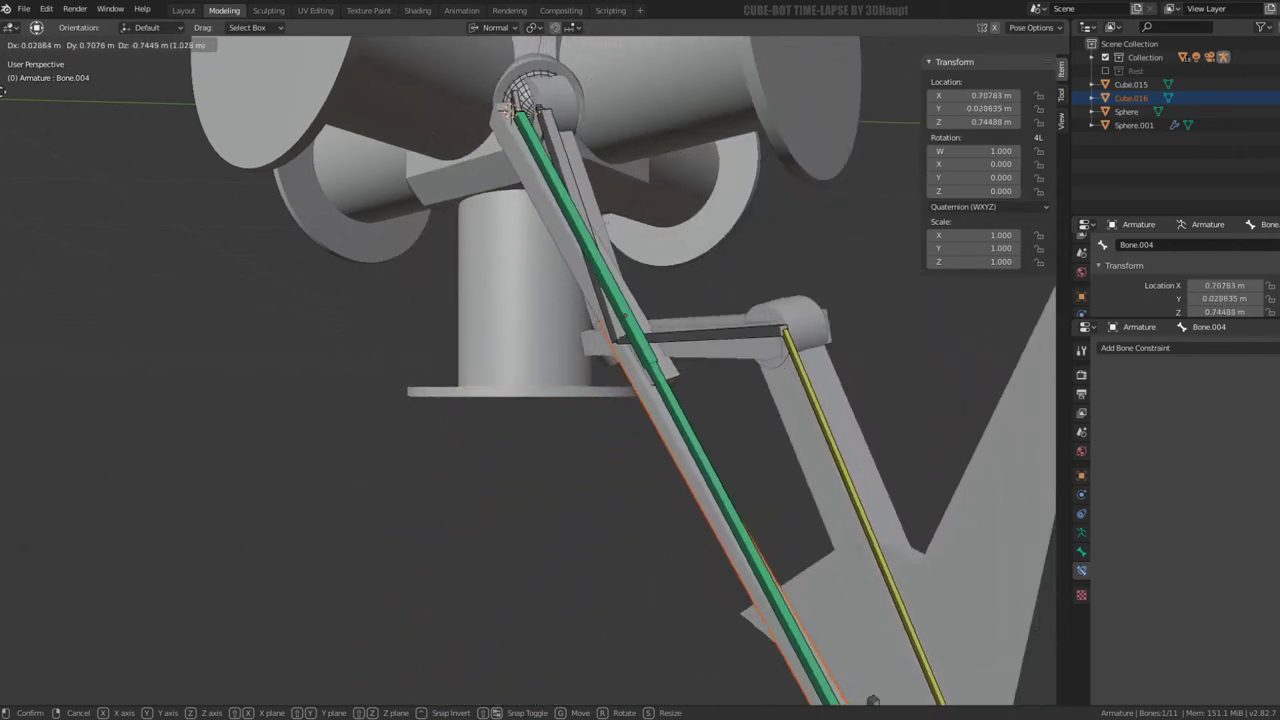
key(Escape)
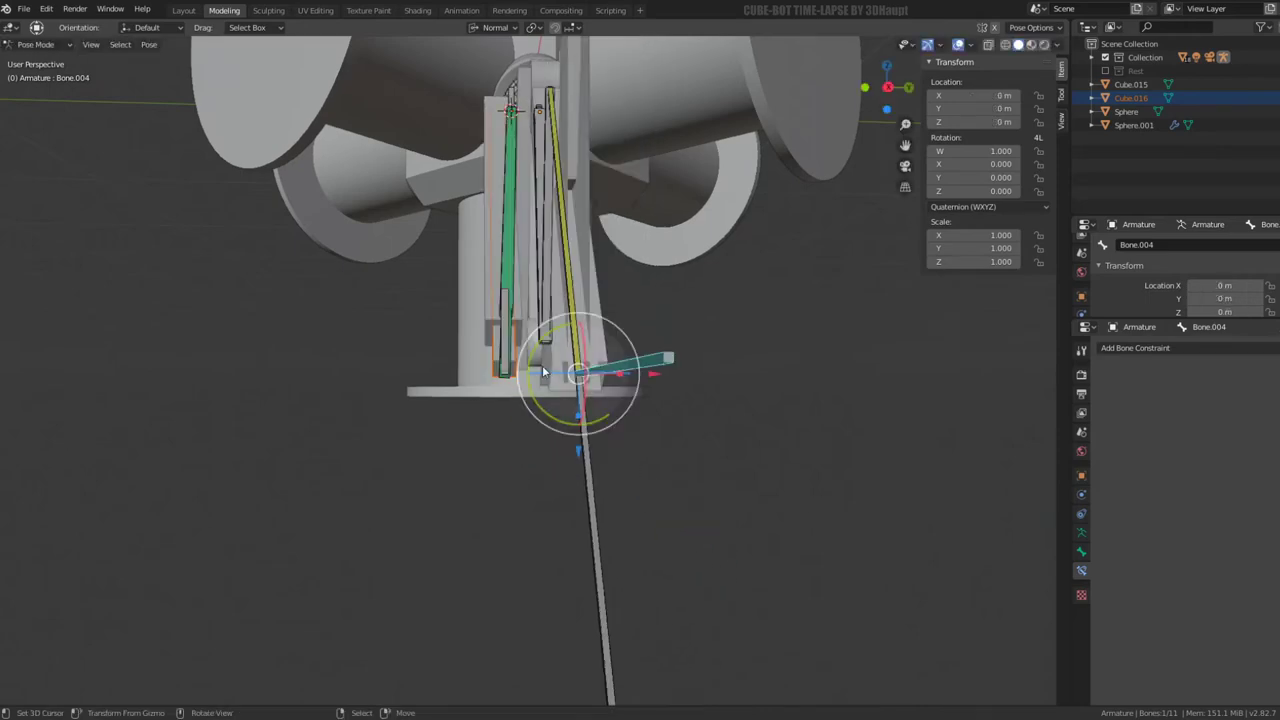
mouse_move(542, 365)
middle_down()
mouse_move(566, 358)
mouse_move(529, 377)
middle_up()
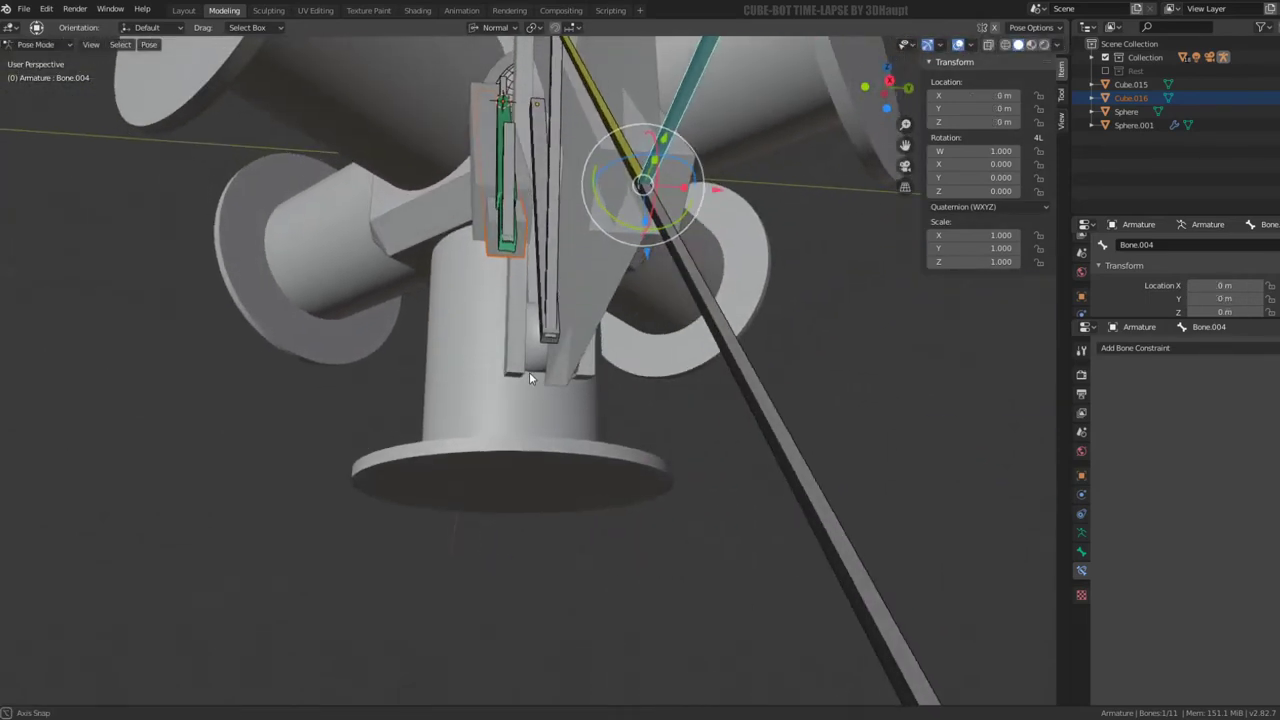
middle_drag(529, 372, 469, 220)
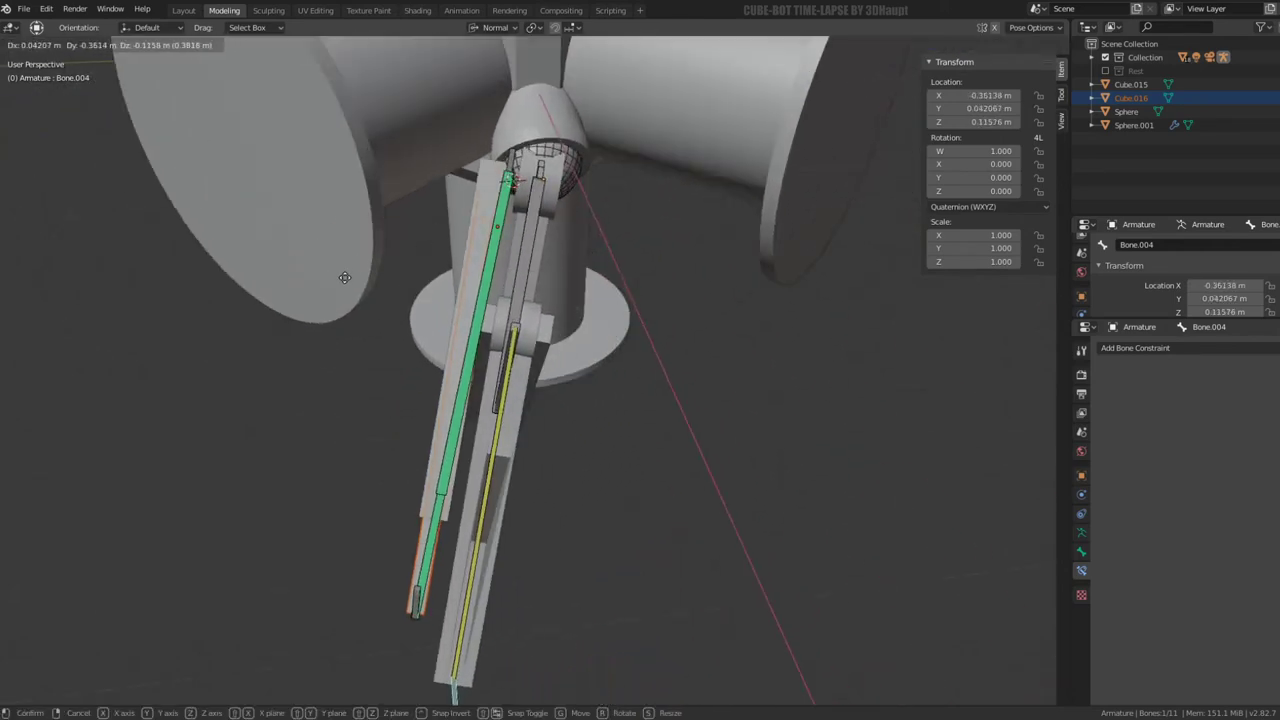
middle_drag(506, 280, 121, 54)
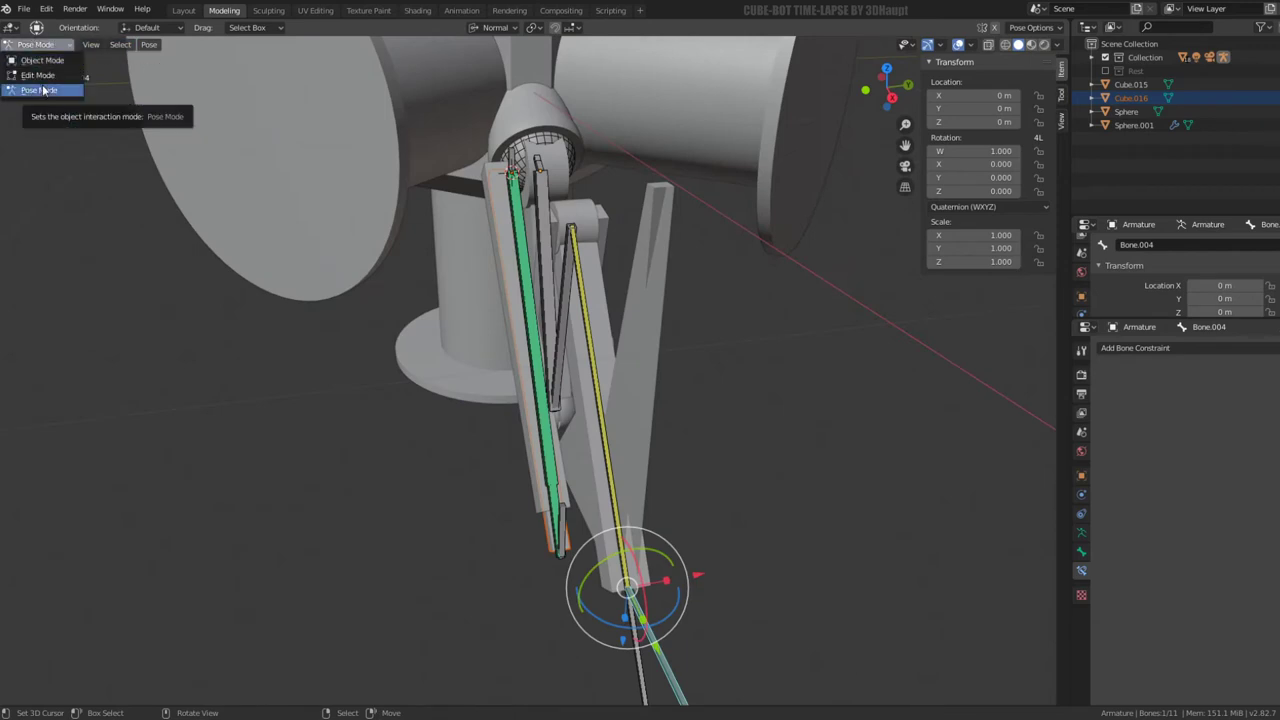
Unparent Cube.016 using Clear and Keep Transformation
click(40, 64)
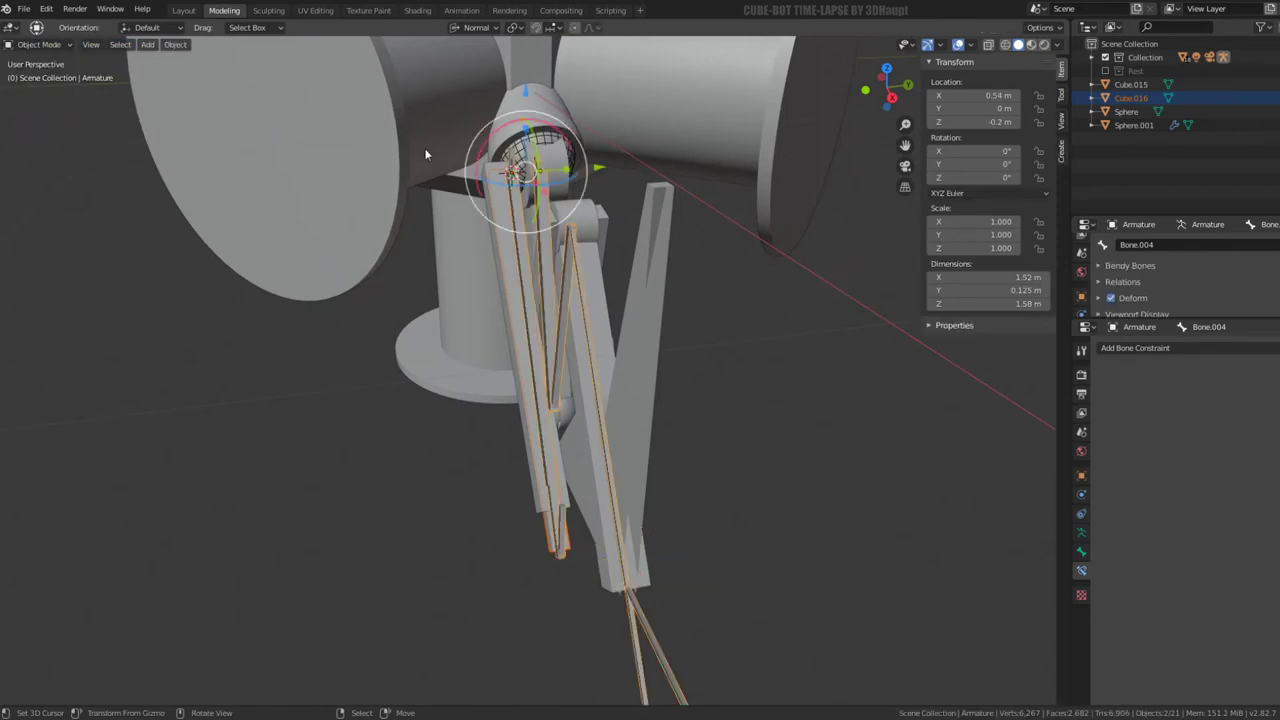
middle_drag(430, 150, 490, 306)
click(490, 306)
scroll(505, 316, up, 3)
shift+middle_drag(517, 466, 512, 355)
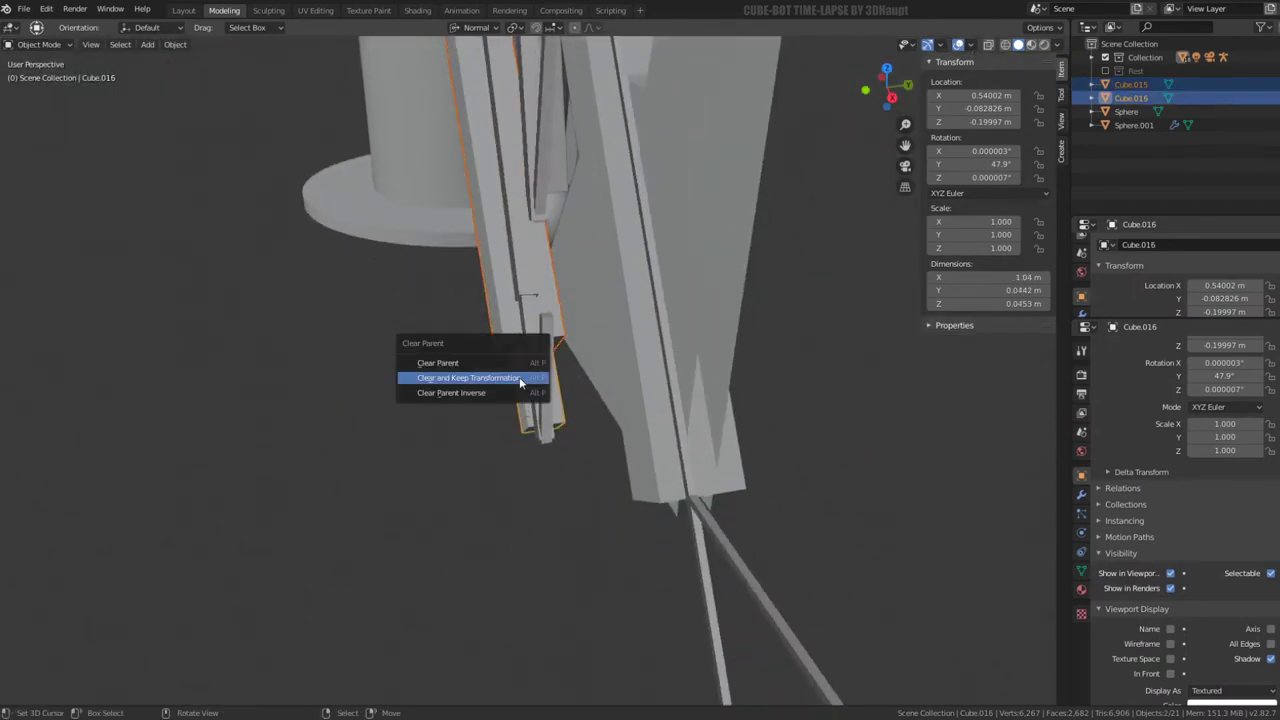
click(520, 382)
Snap the 3D cursor to a selected face of Cube.015
mouse_move(565, 241)
middle_down()
mouse_move(597, 286)
mouse_move(560, 480)
middle_up()
click(560, 480)
key(Tab)
click(549, 460)
key(shift+s)
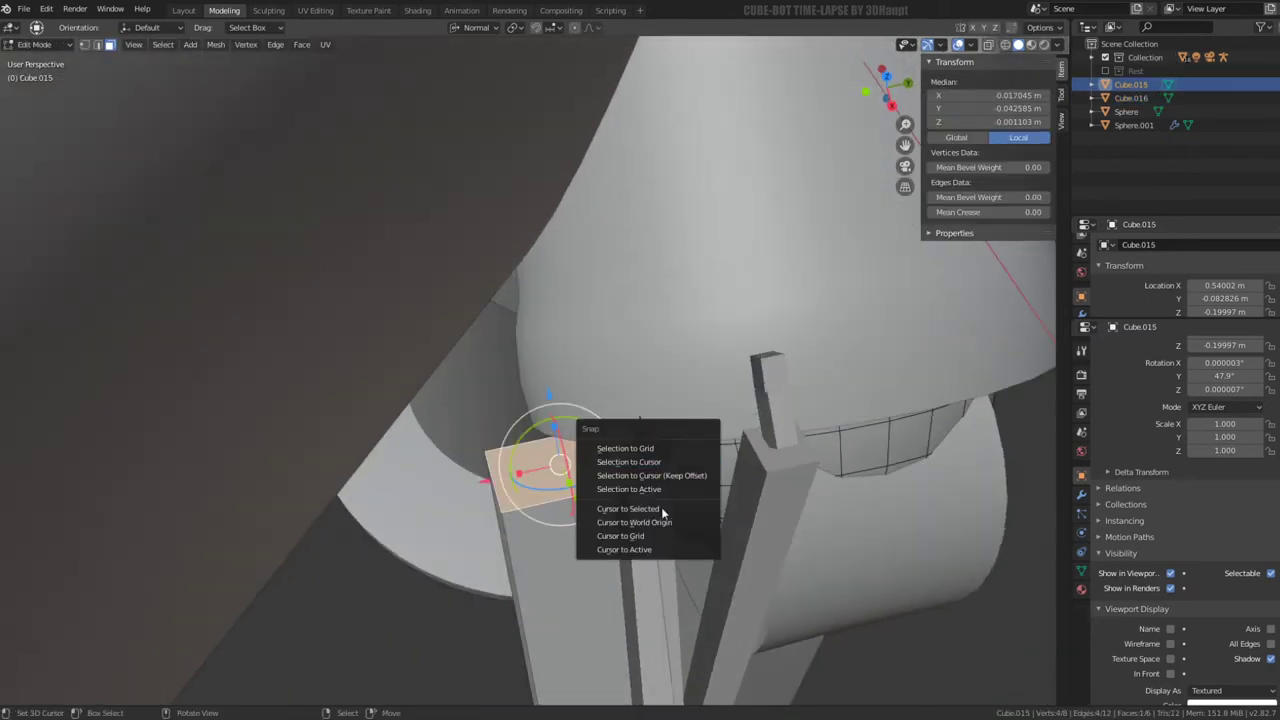
click(661, 509)
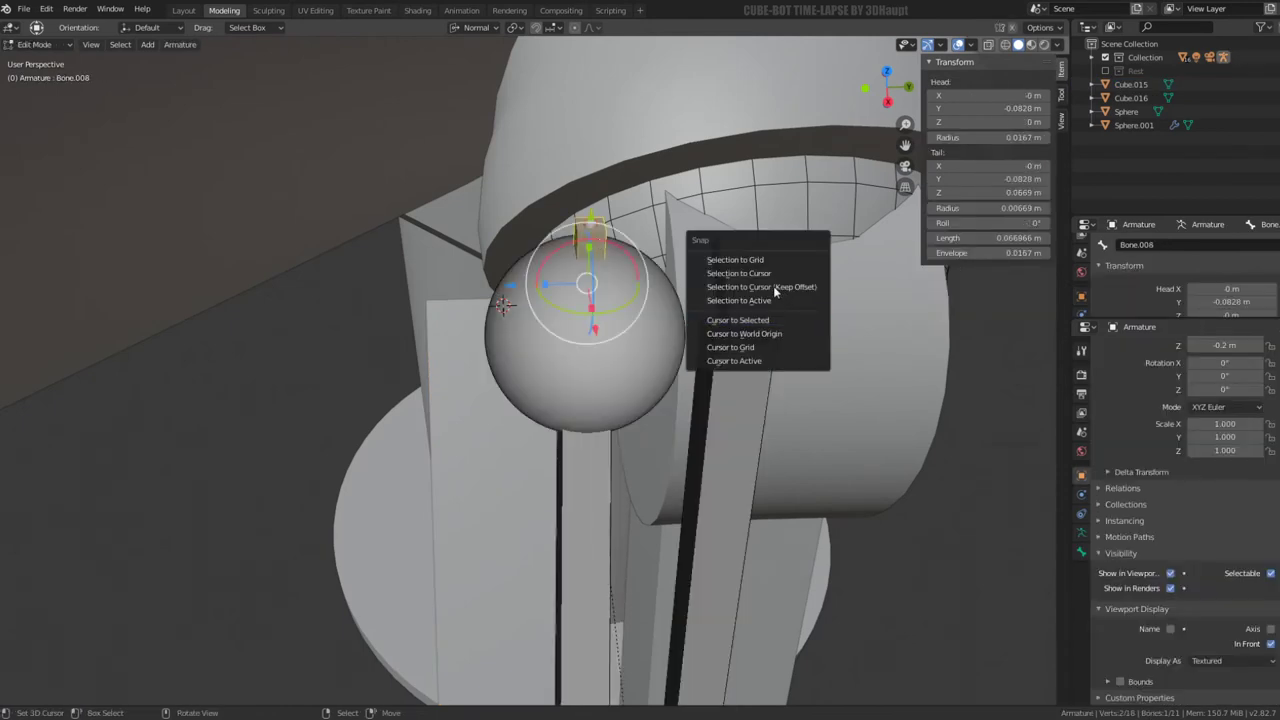
Snap the heads of Bone.008 and Bone.009 onto the 3D cursor
click(768, 274)
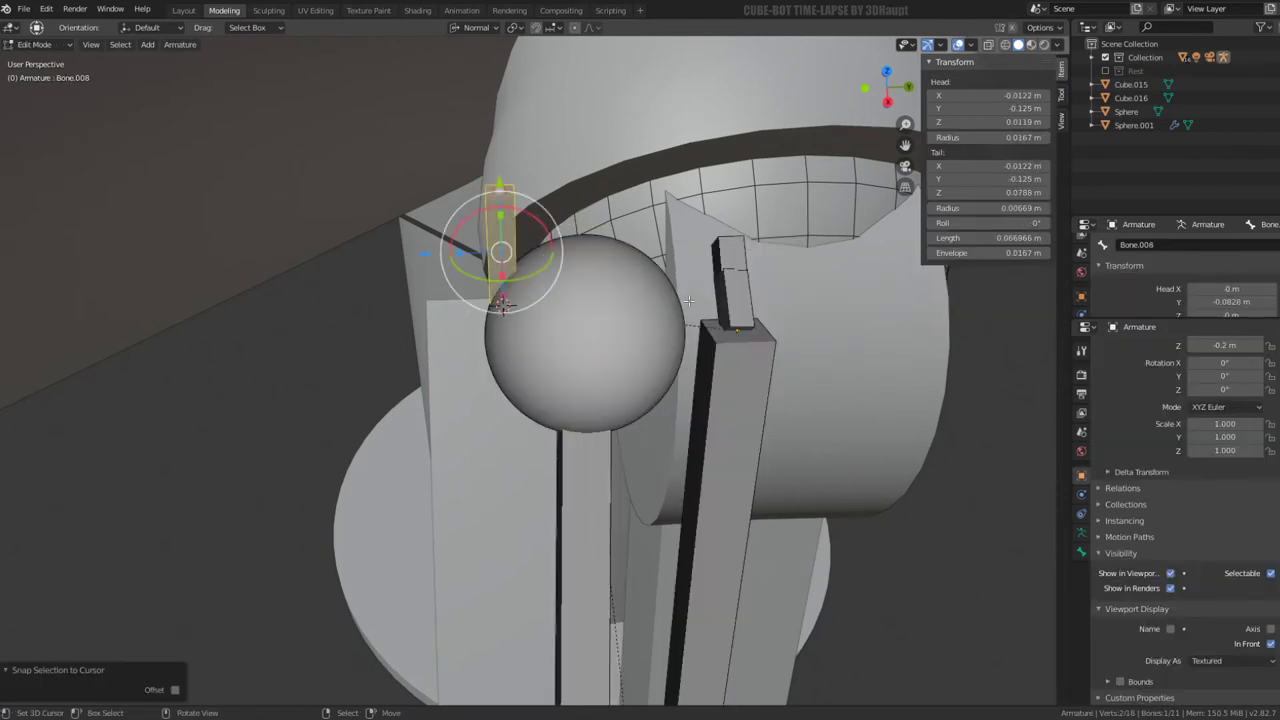
key(shift+s)
click(768, 286)
mouse_move(768, 286)
middle_down()
mouse_move(650, 288)
mouse_move(608, 267)
middle_up()
key(shift+s)
click(860, 235)
Select Cube.015 together with the armature at the hip joint
mouse_move(860, 235)
middle_down()
mouse_move(635, 267)
mouse_move(560, 300)
middle_up()
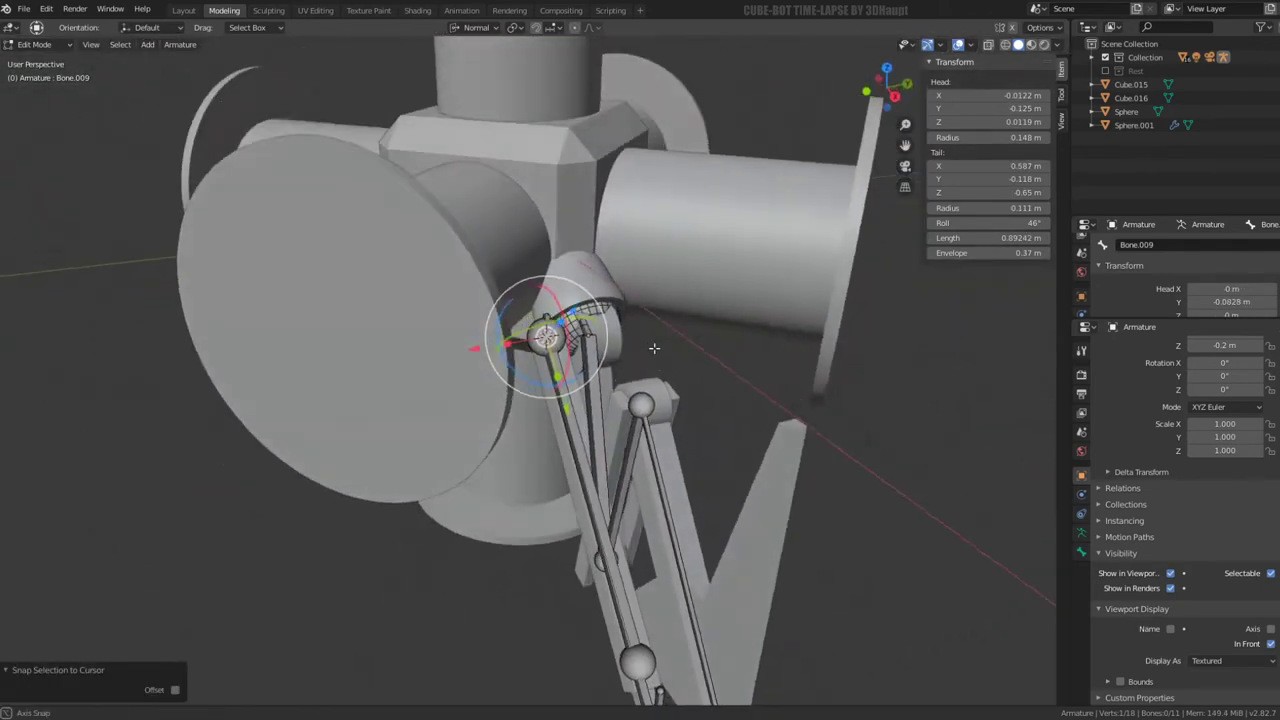
scroll(550, 317, up, 5)
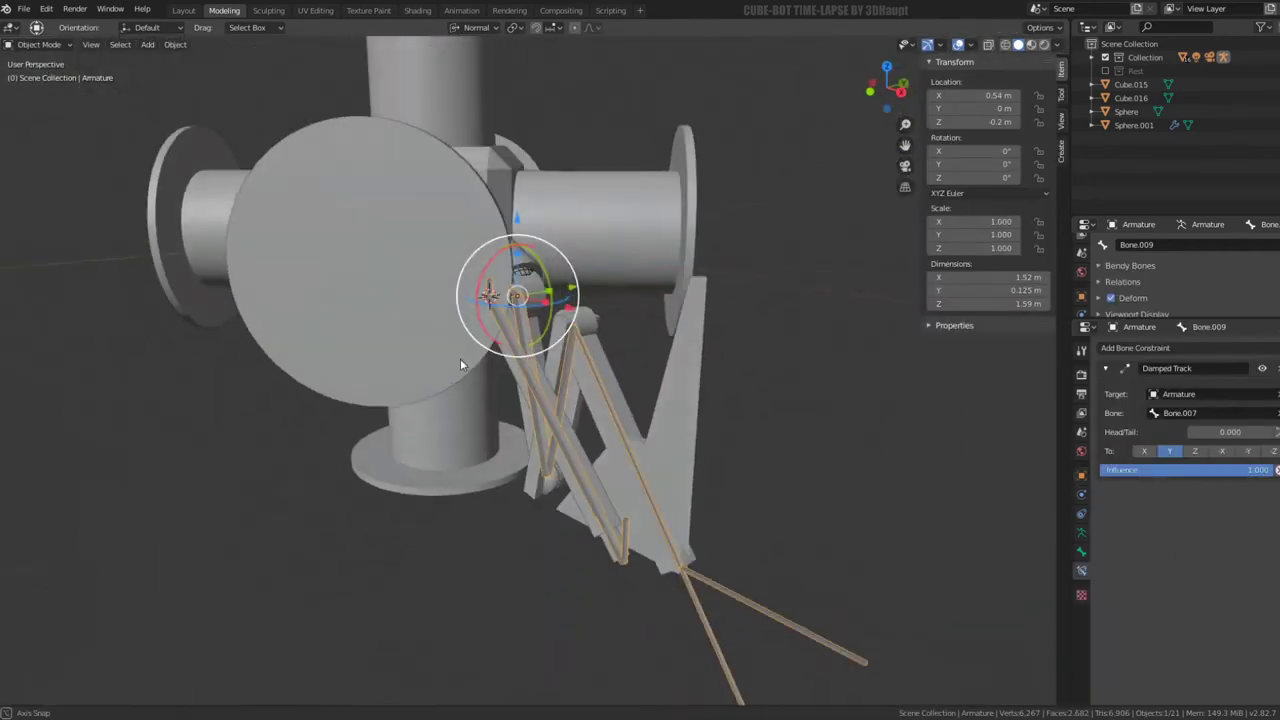
mouse_move(460, 364)
middle_down()
mouse_move(541, 364)
mouse_move(535, 349)
middle_up()
scroll(541, 364, up, 3)
shift+click(467, 304)
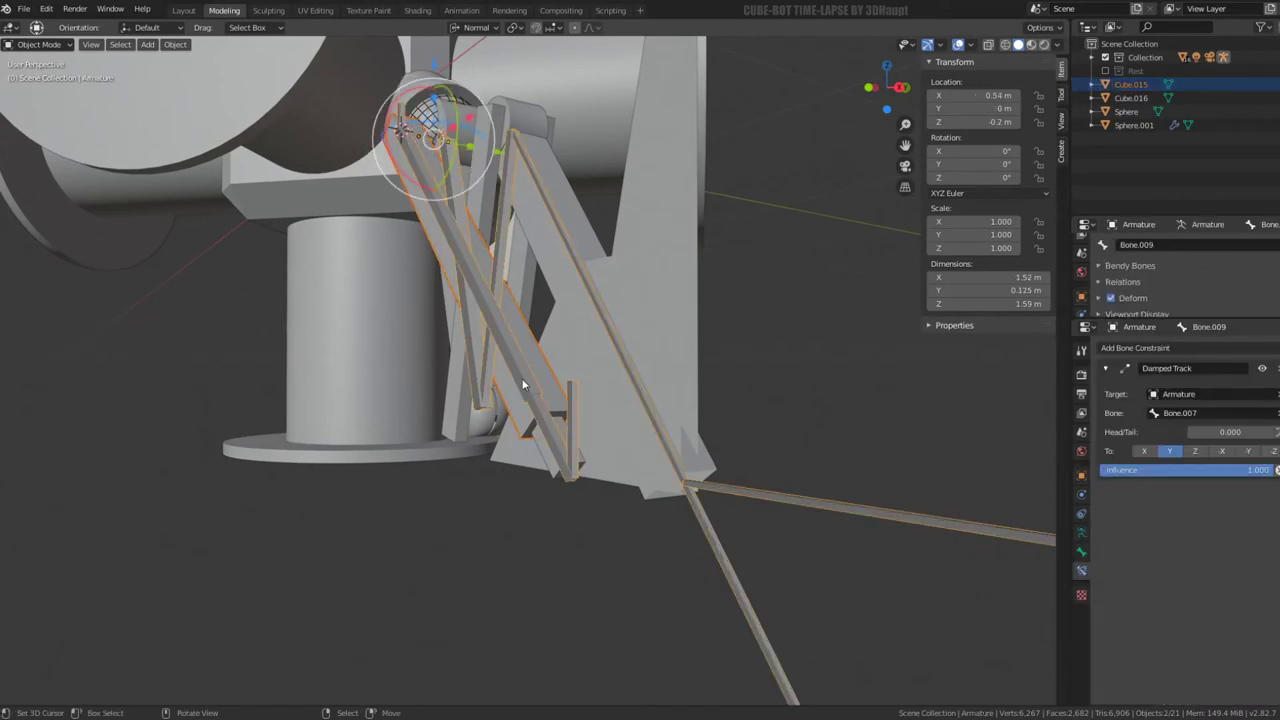
Parent Cube.015 to Bone.009 and Cube.016 to Bone.010 using Bone parenting
click(45, 92)
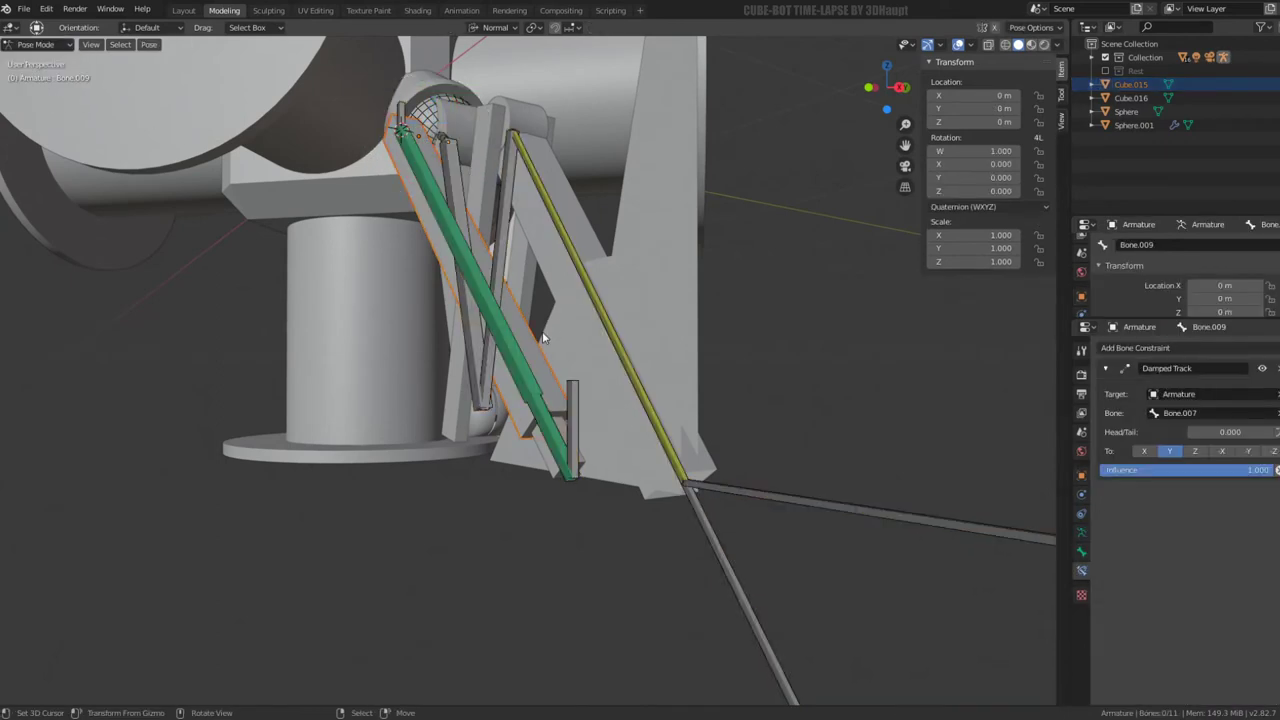
click(507, 353)
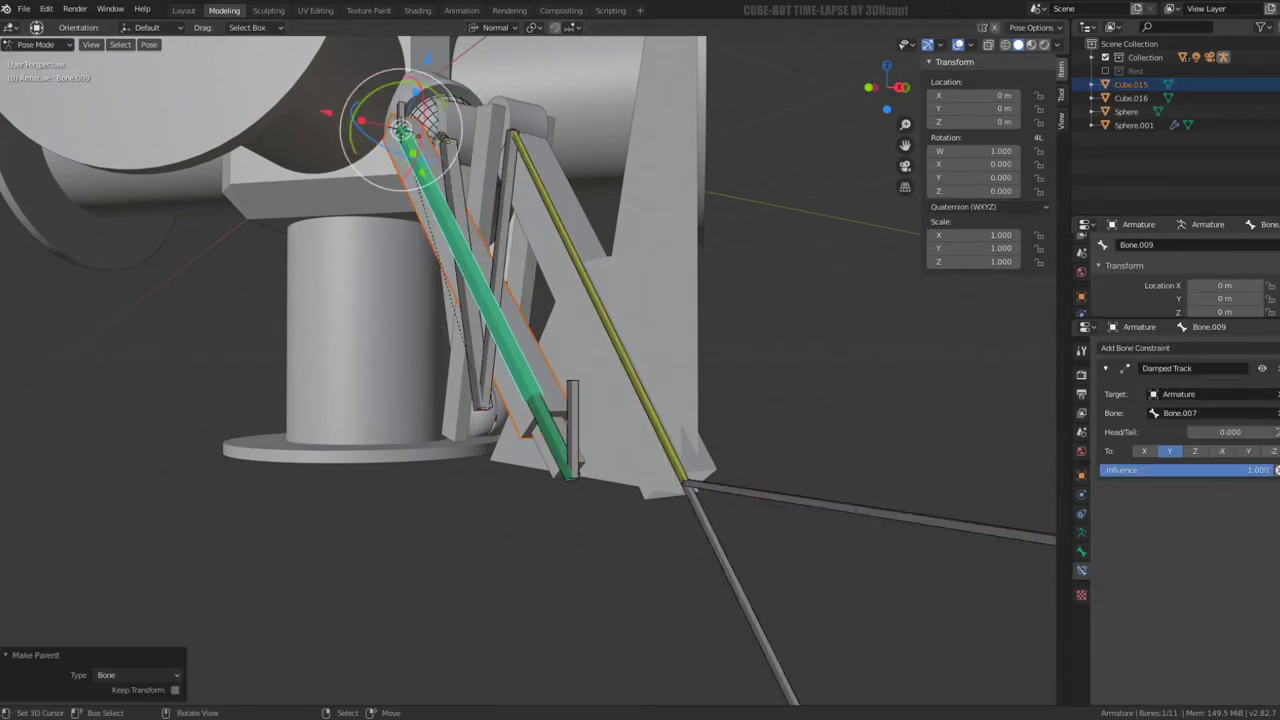
click(42, 60)
click(540, 467)
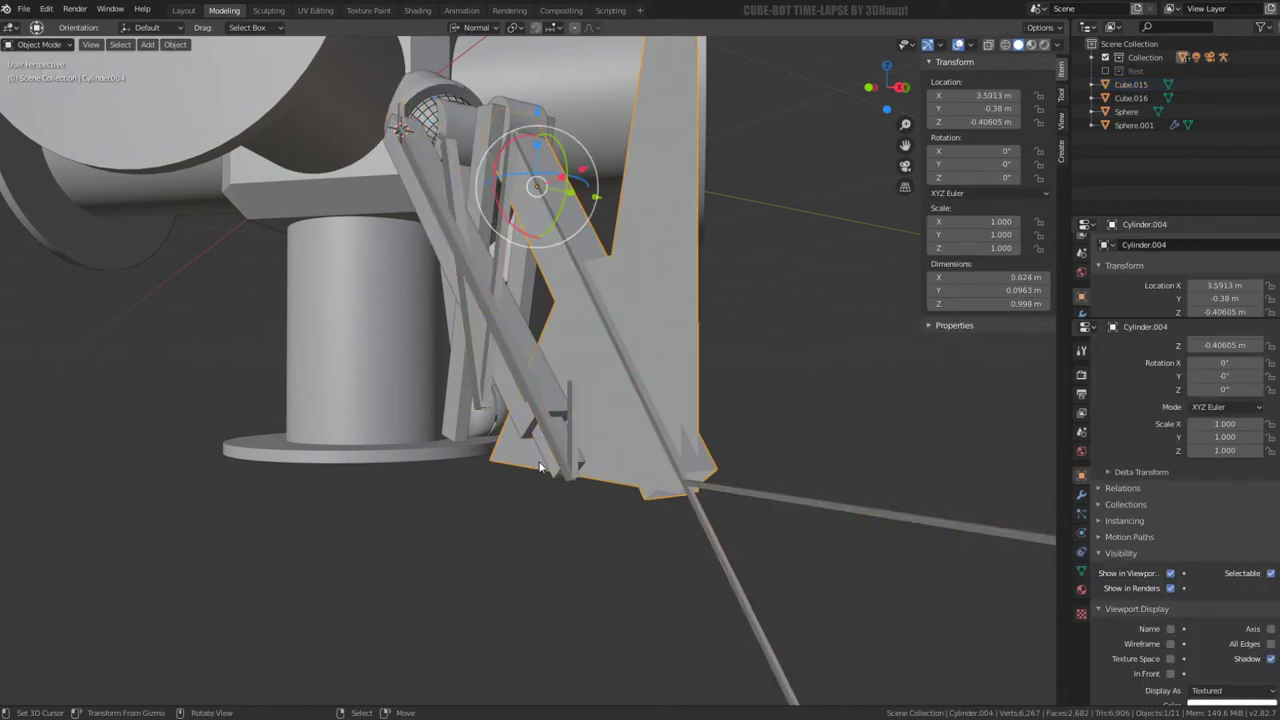
scroll(543, 468, up, 3)
shift+click(449, 370)
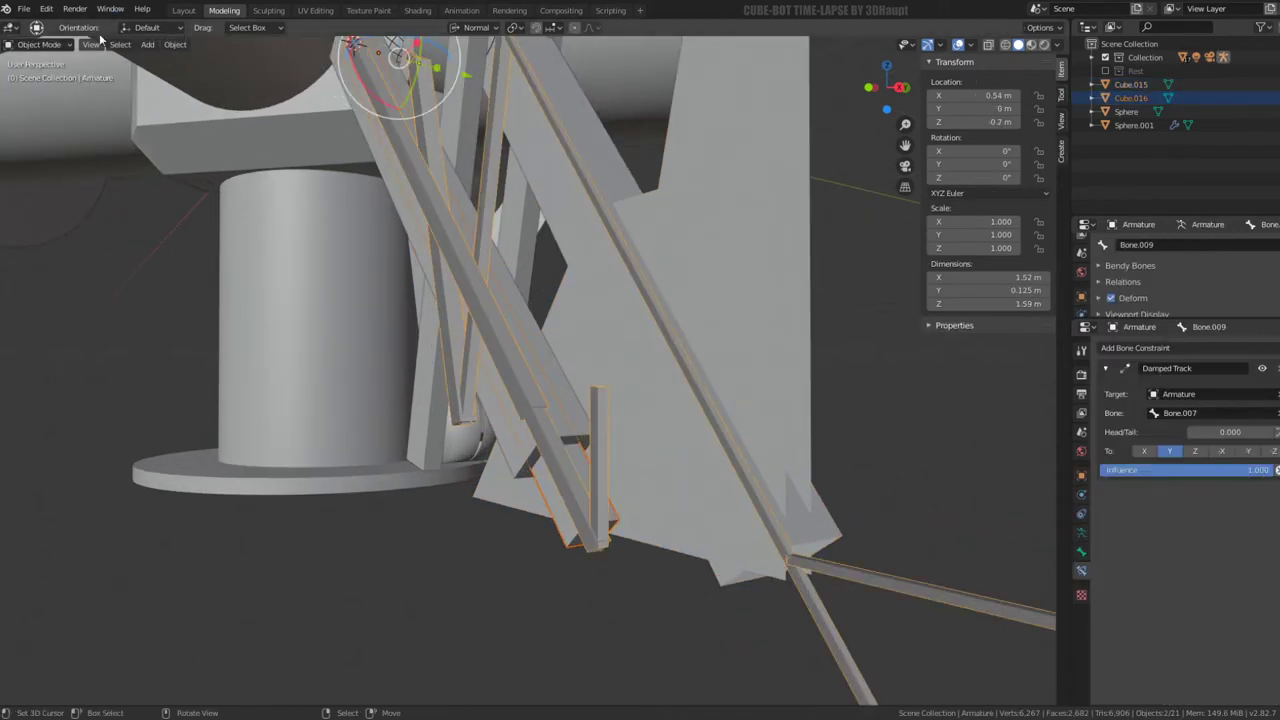
click(50, 91)
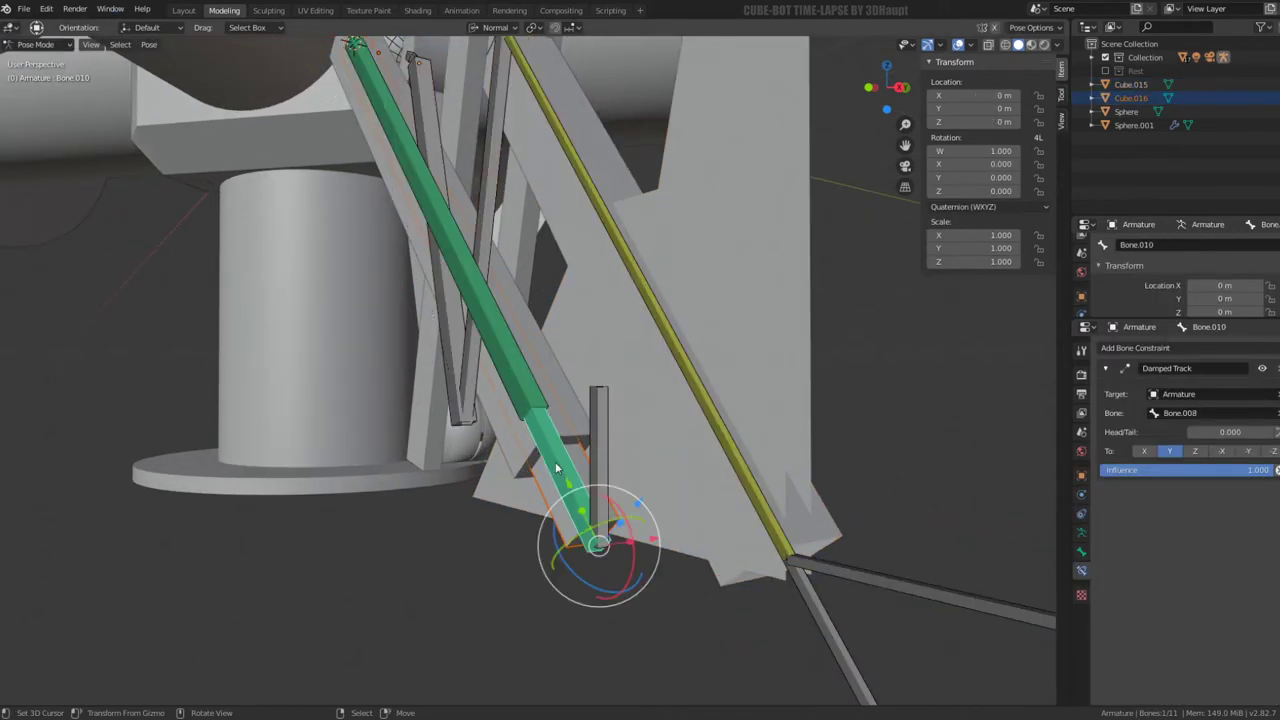
key(ctrl+p)
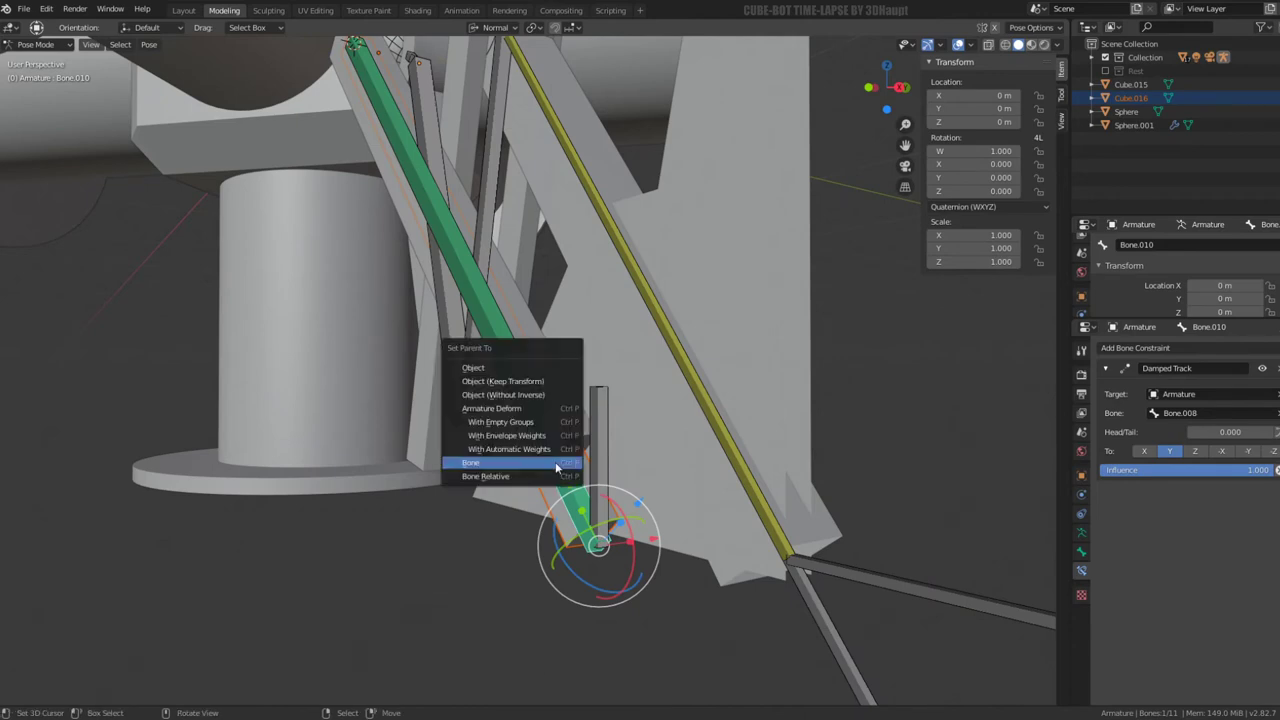
click(557, 468)
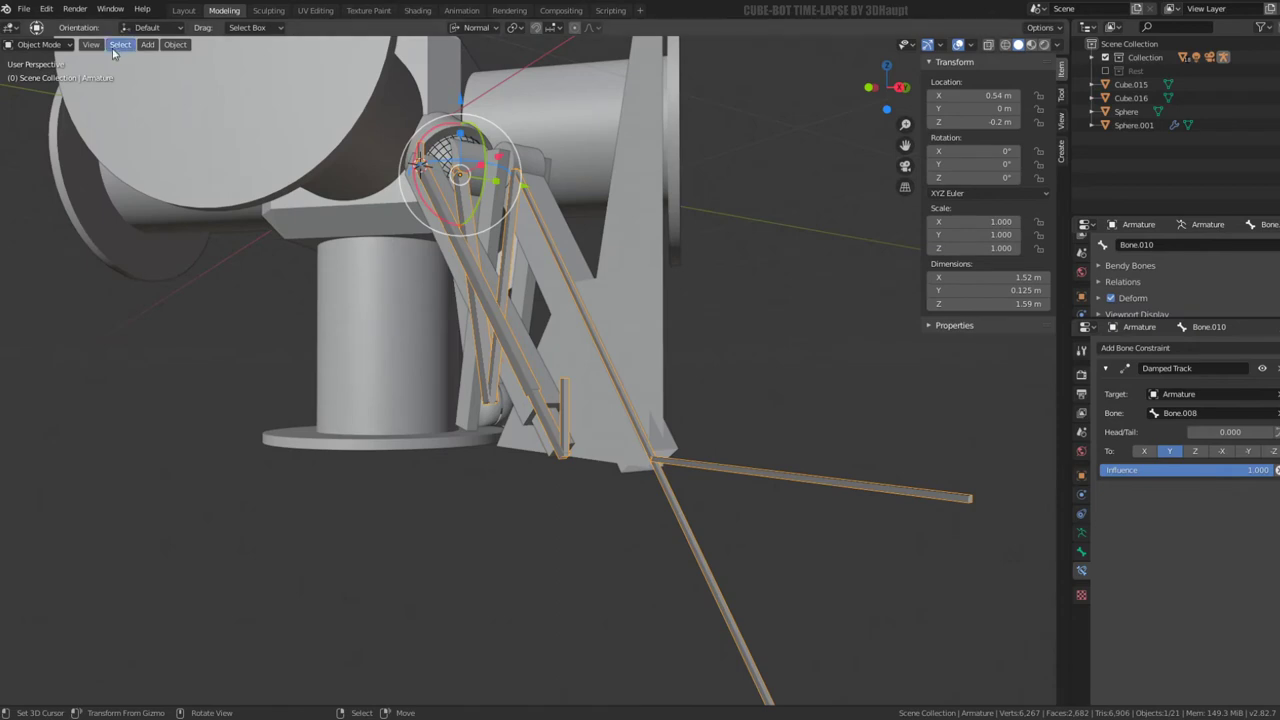
Test-move the foot bone Bone.004 several times, cancelling each move
click(40, 90)
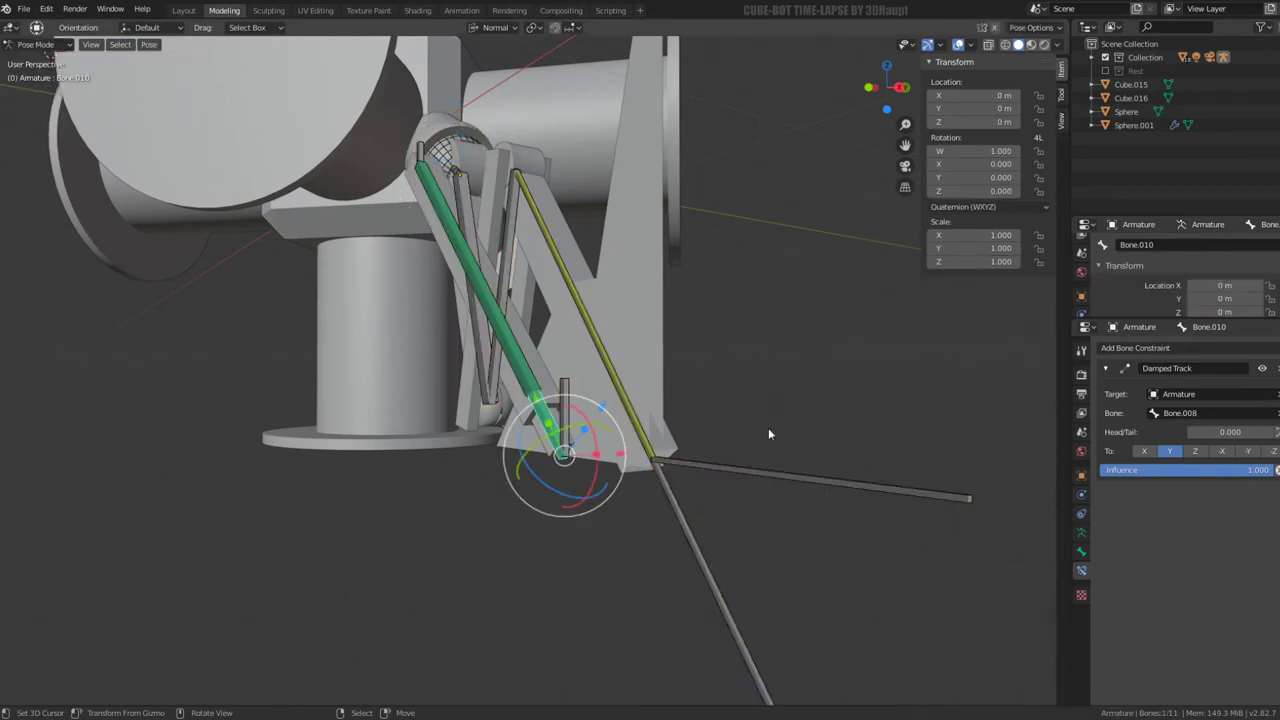
key(g)
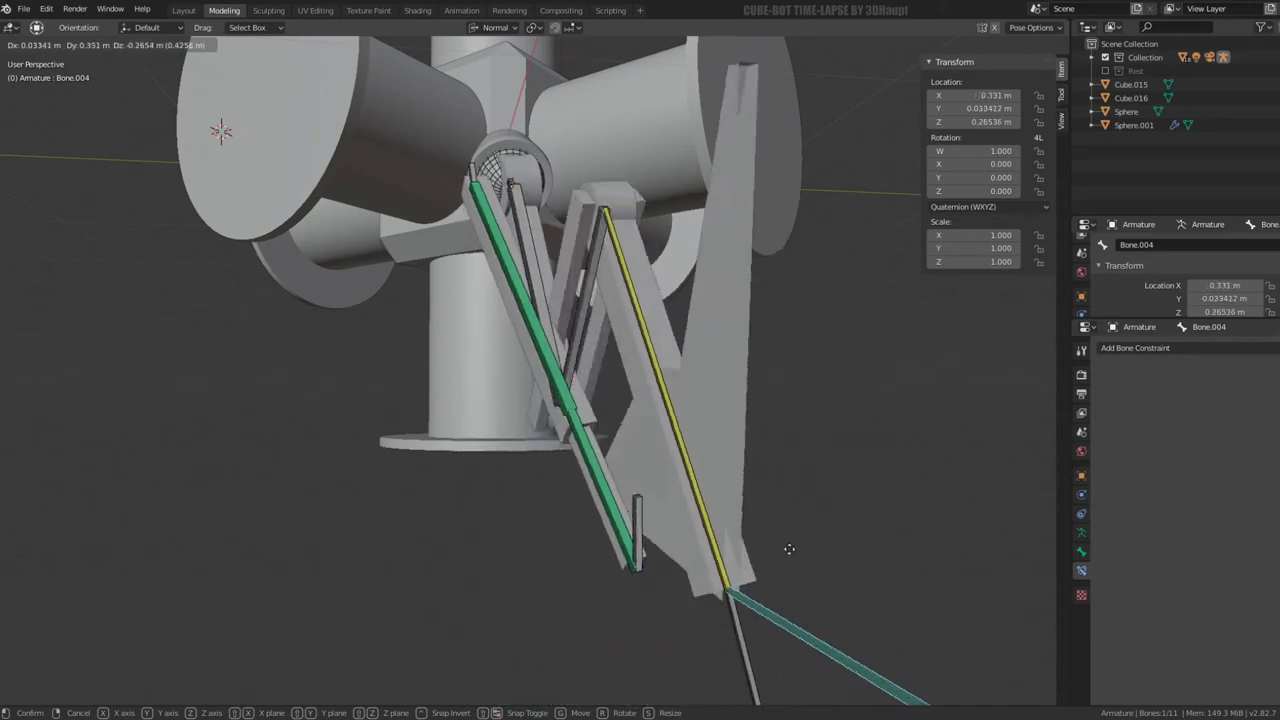
key(Escape)
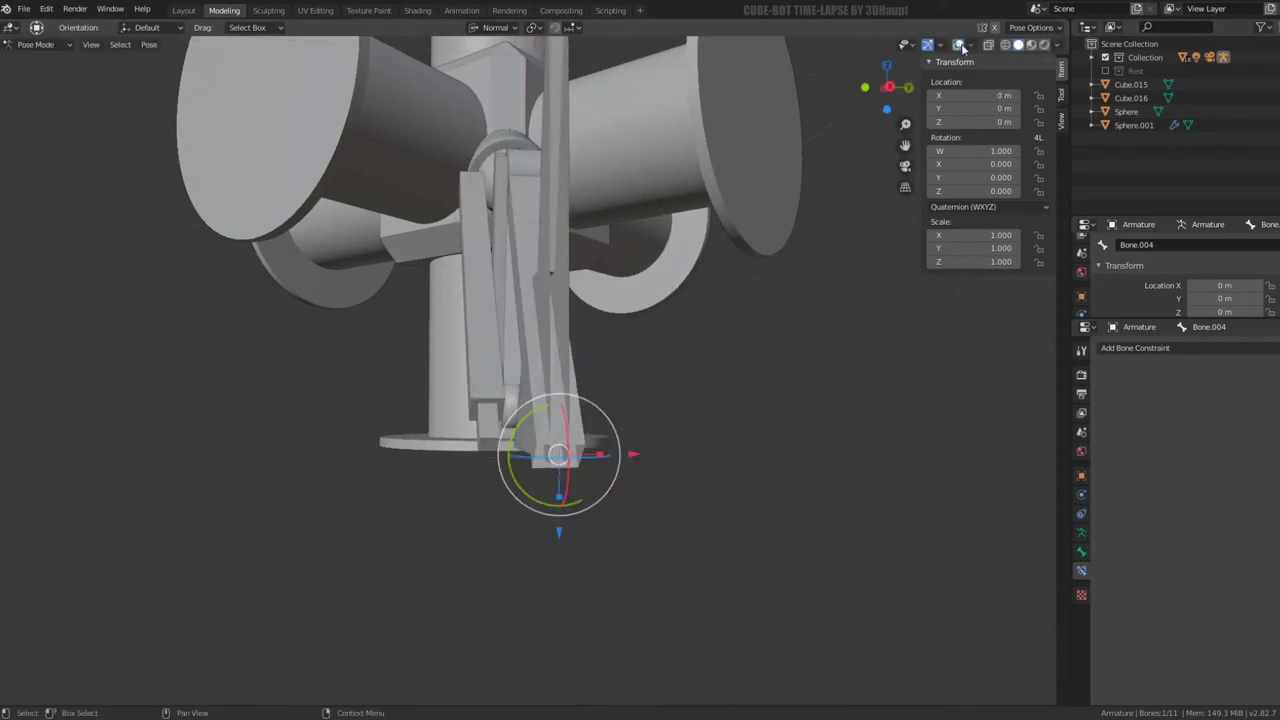
key(g)
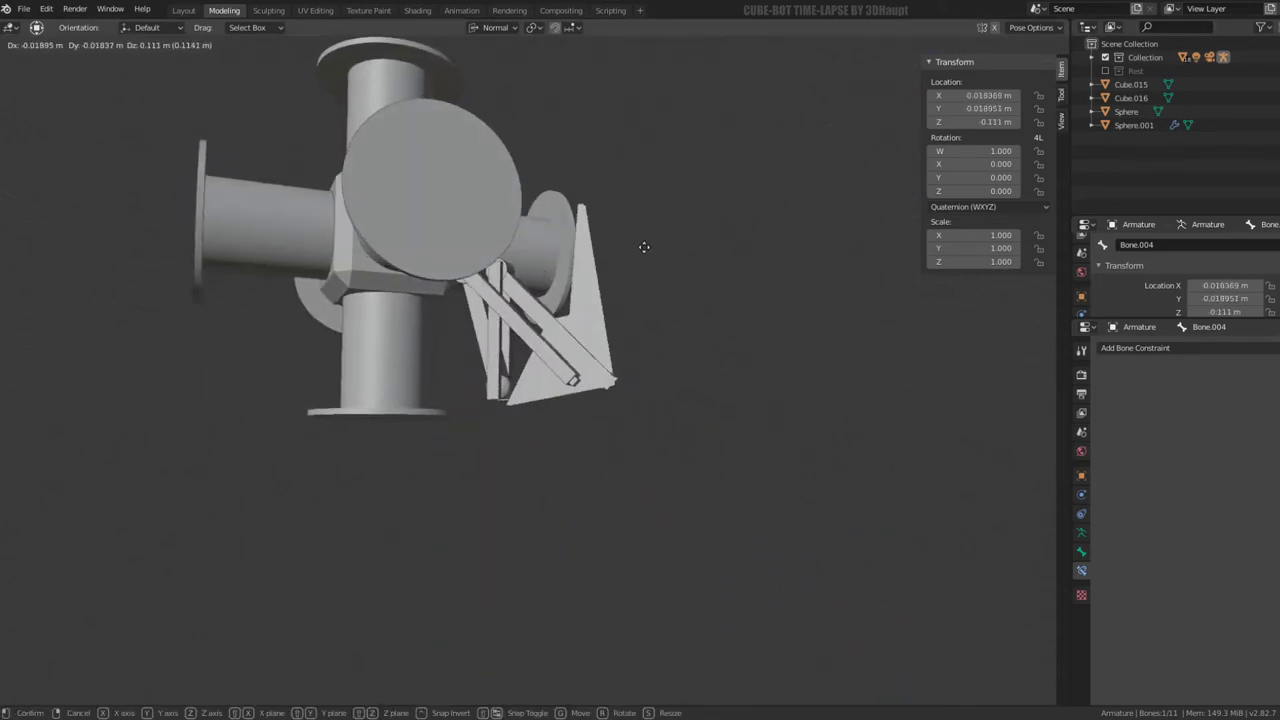
key(Escape)
mouse_move(645, 295)
middle_down()
mouse_move(550, 334)
mouse_move(619, 334)
mouse_move(607, 341)
middle_up()
key(g)
key(Escape)
key(g)
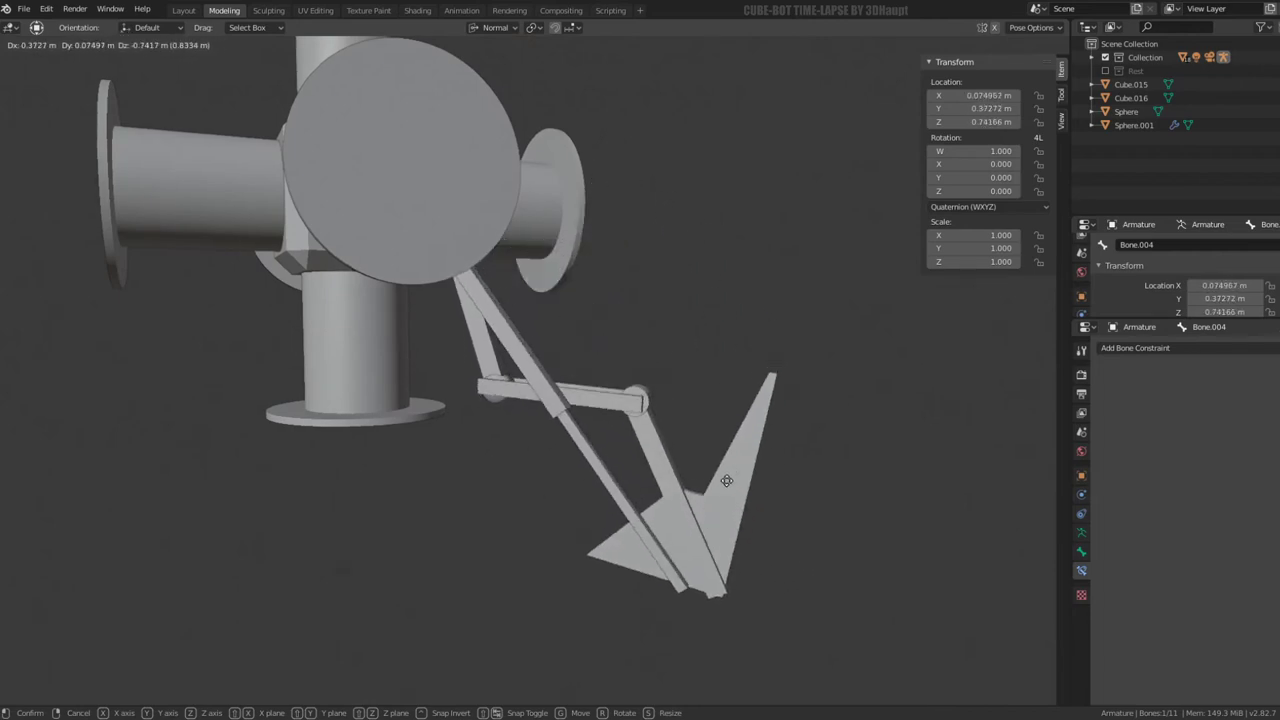
key(Escape)
Pose Bone.004 down and out, then return to Object Mode
mouse_move(574, 234)
middle_down()
mouse_move(626, 233)
mouse_move(594, 270)
mouse_move(446, 346)
mouse_move(571, 277)
middle_up()
key(g)
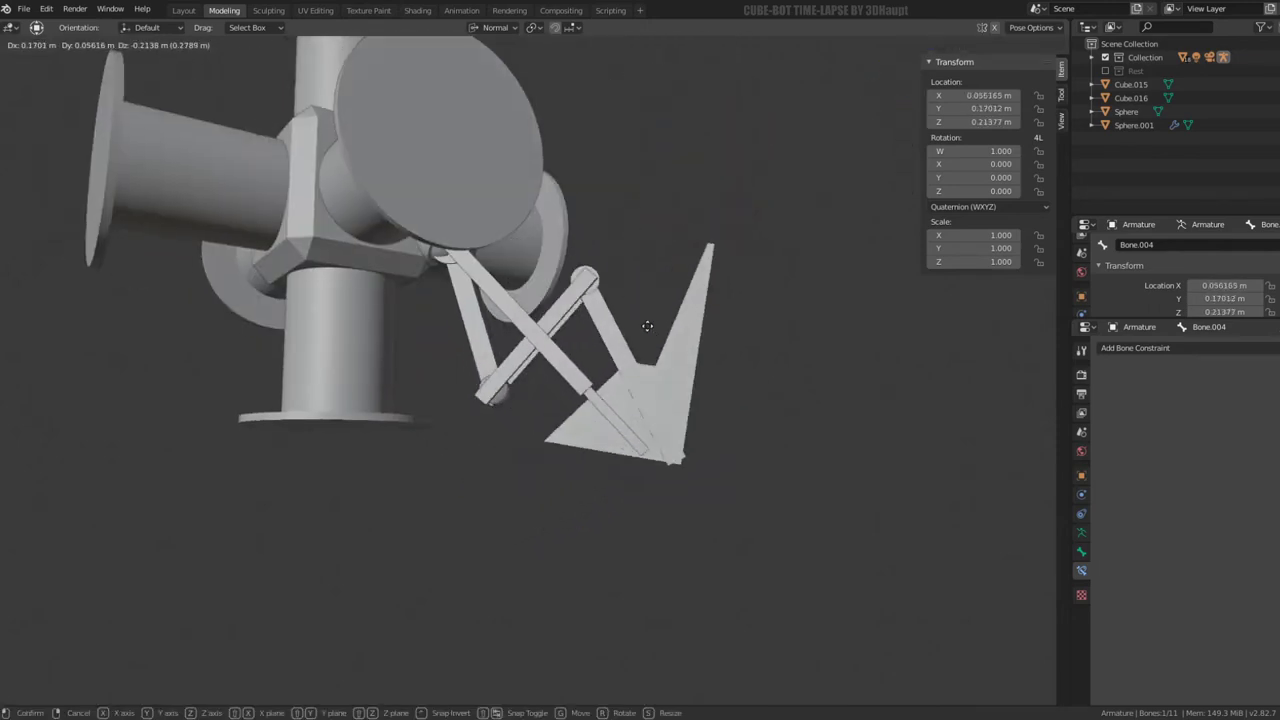
click(678, 420)
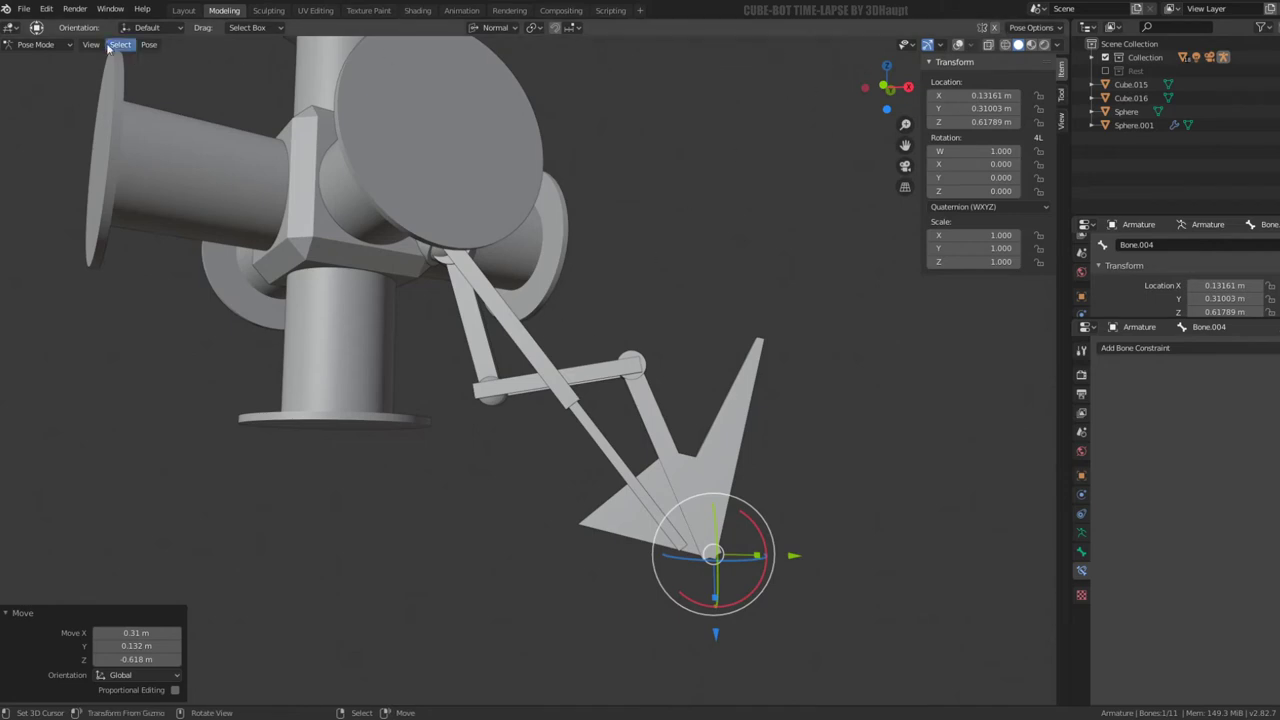
click(42, 60)
mouse_move(600, 260)
middle_down()
mouse_move(643, 312)
mouse_move(591, 421)
mouse_move(574, 338)
middle_up()
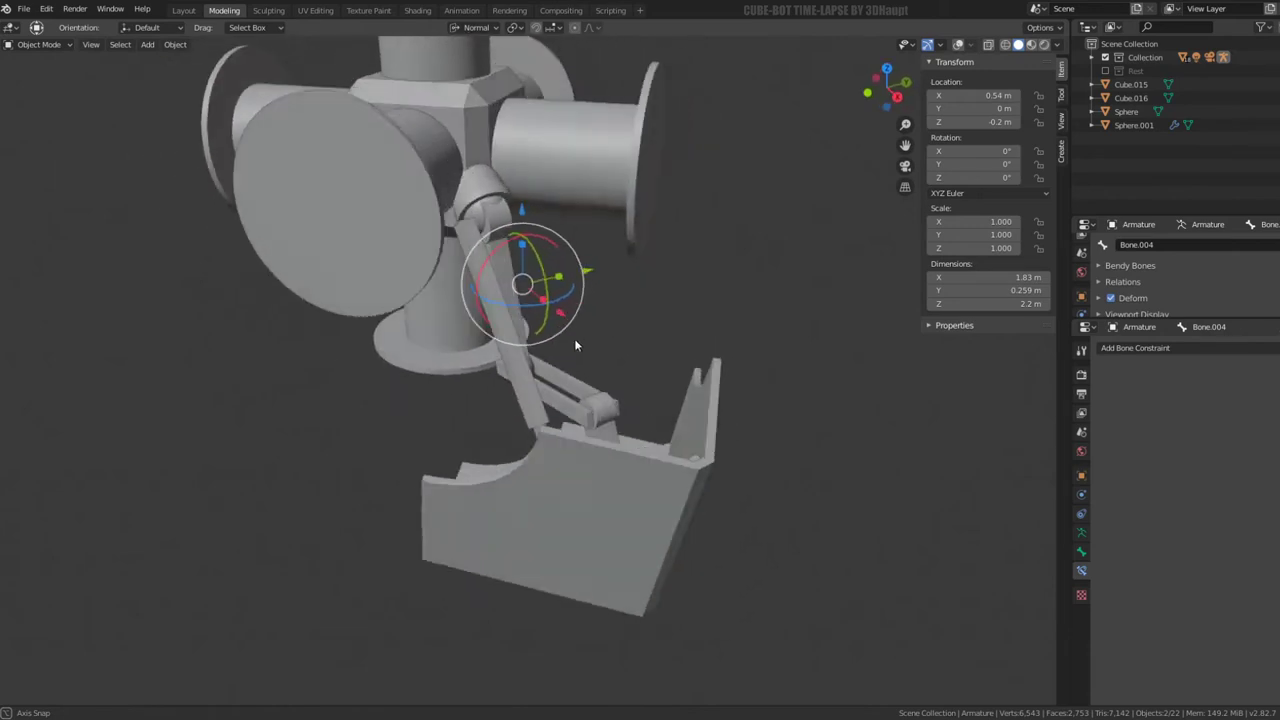
Add a Mirror modifier to the arm Cube.015
click(491, 325)
click(507, 312)
scroll(505, 305, up, 3)
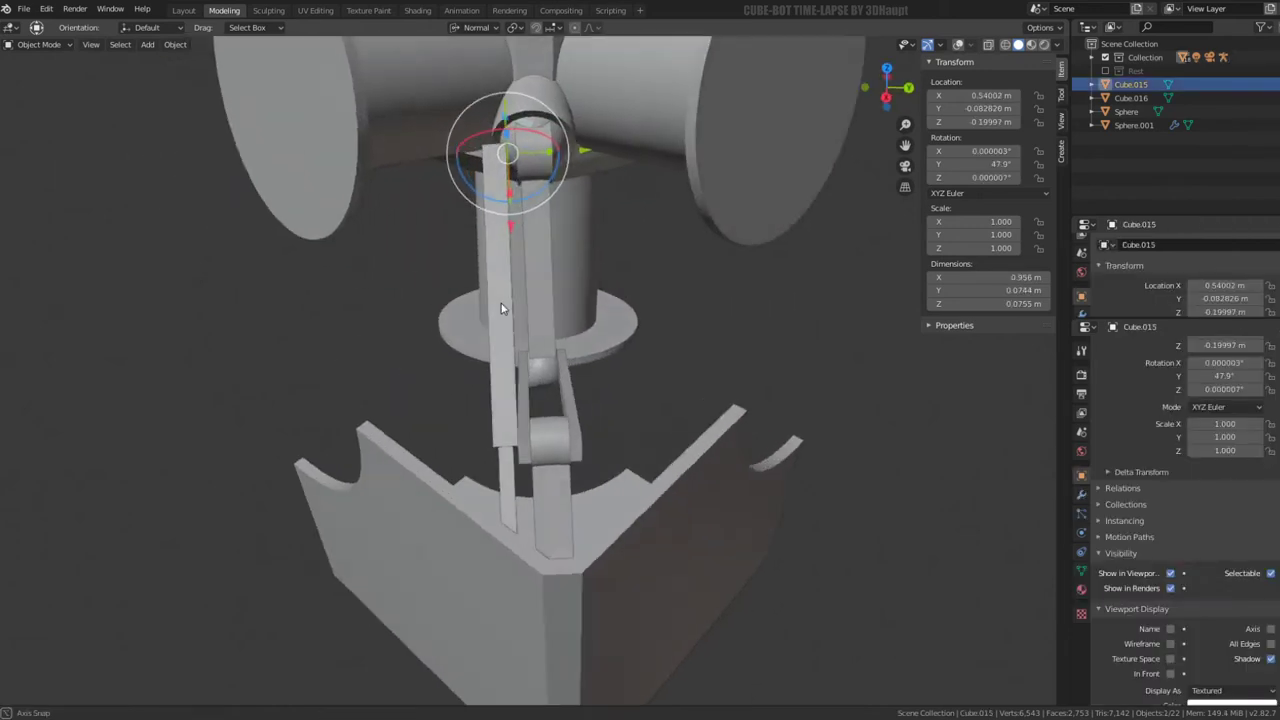
scroll(502, 295, up, 3)
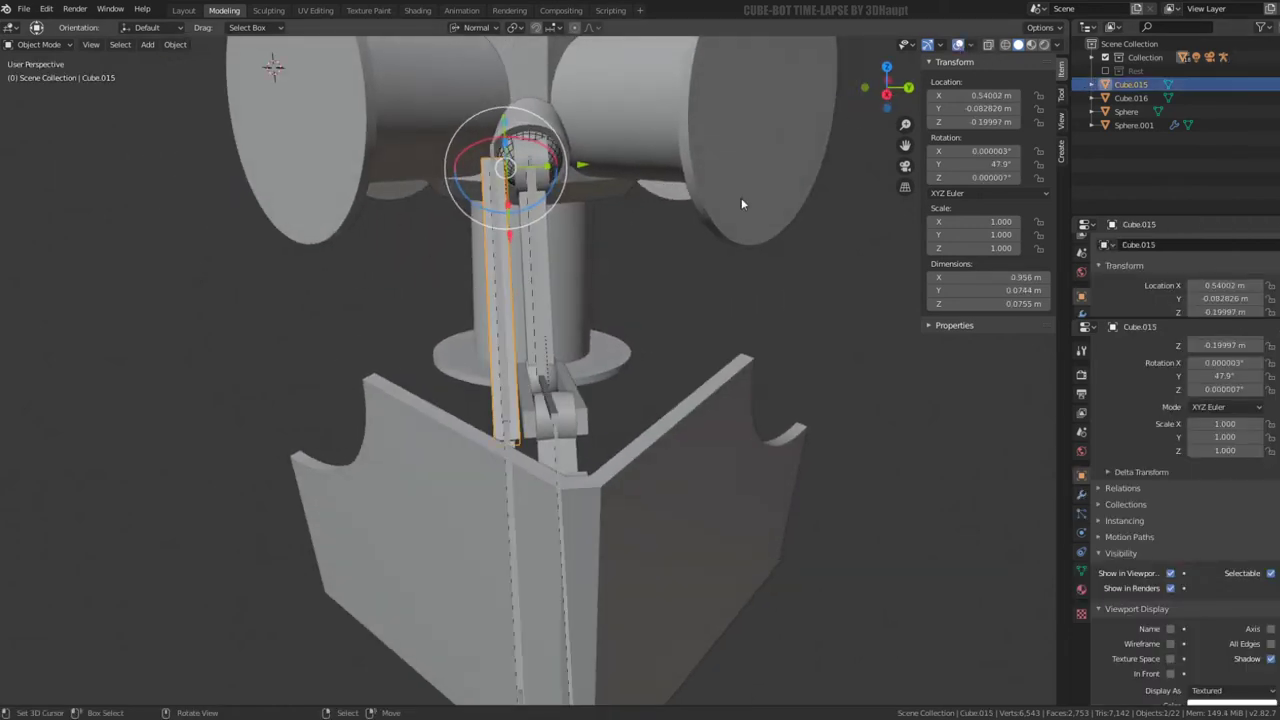
click(1080, 495)
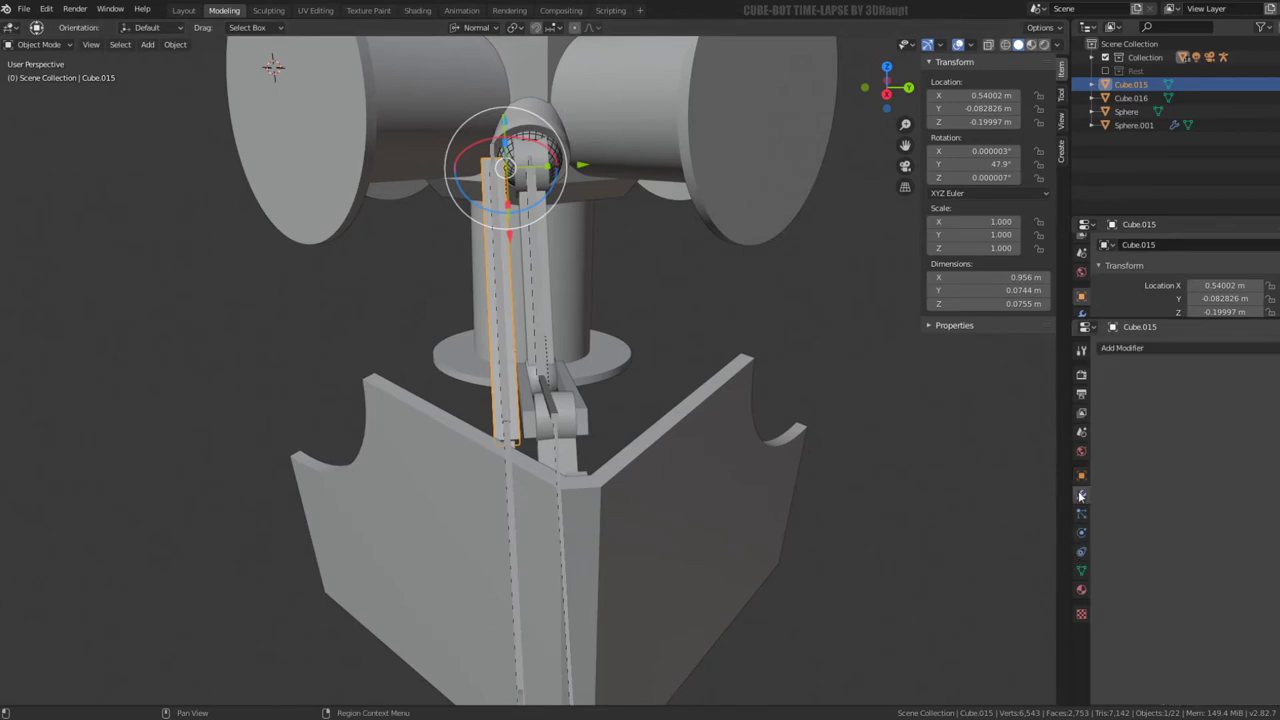
click(1142, 349)
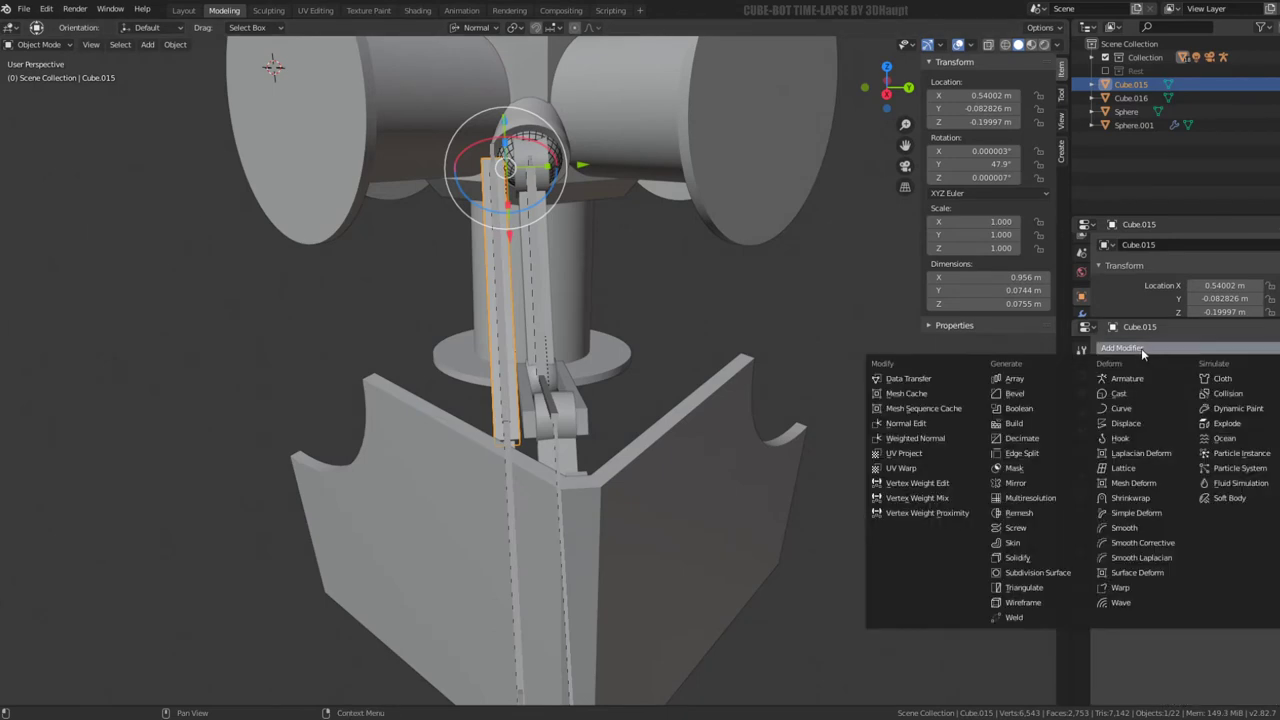
click(1028, 483)
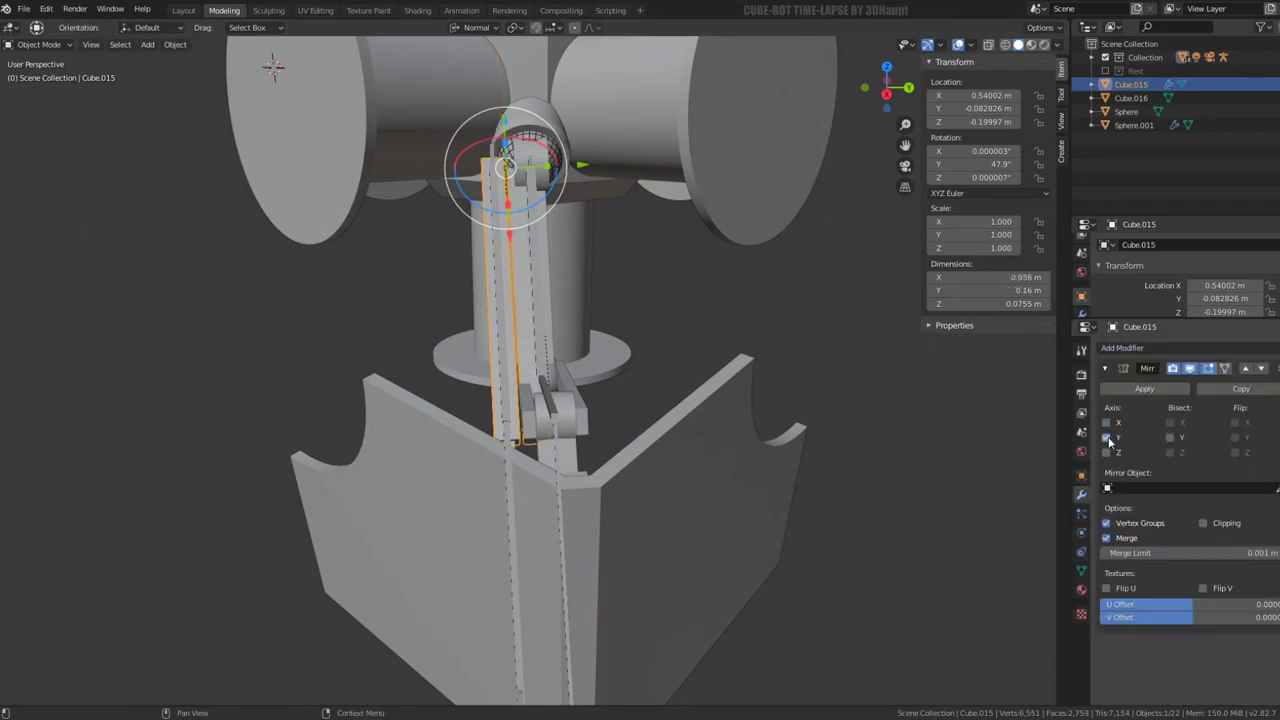
Mirror Cube.015 on the Y axis around Cylinder.008 as the mirror object
mouse_move(377, 231)
middle_down()
mouse_move(369, 293)
mouse_move(394, 264)
mouse_move(373, 266)
mouse_move(397, 263)
mouse_move(286, 251)
mouse_move(378, 240)
middle_up()
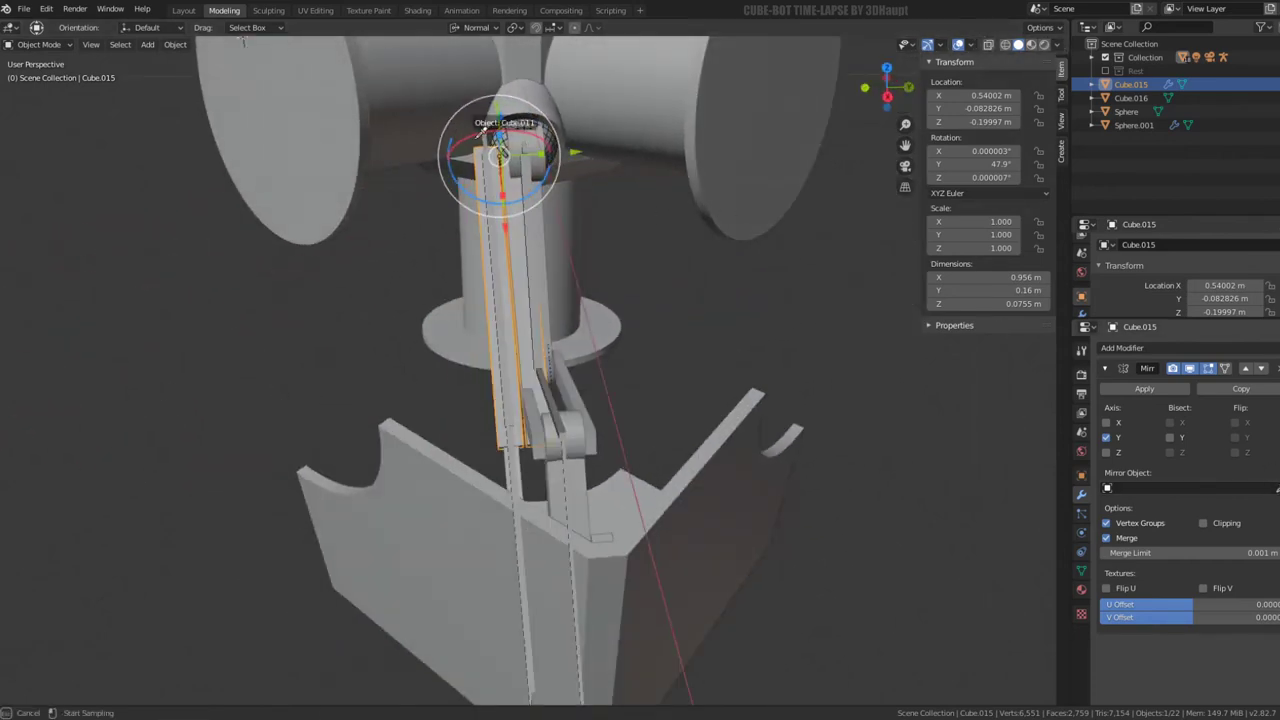
click(559, 130)
mouse_move(559, 130)
middle_down()
mouse_move(624, 205)
mouse_move(635, 200)
mouse_move(614, 207)
mouse_move(636, 205)
middle_up()
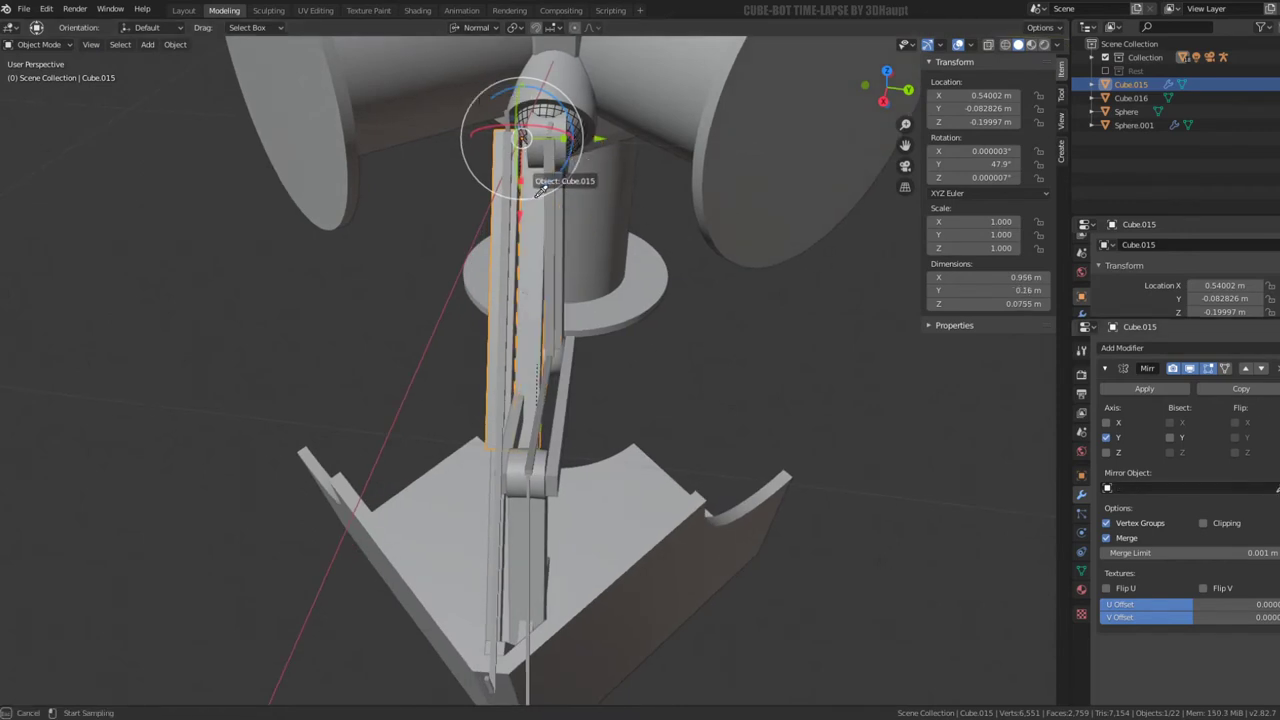
click(537, 189)
middle_drag(537, 189, 590, 175)
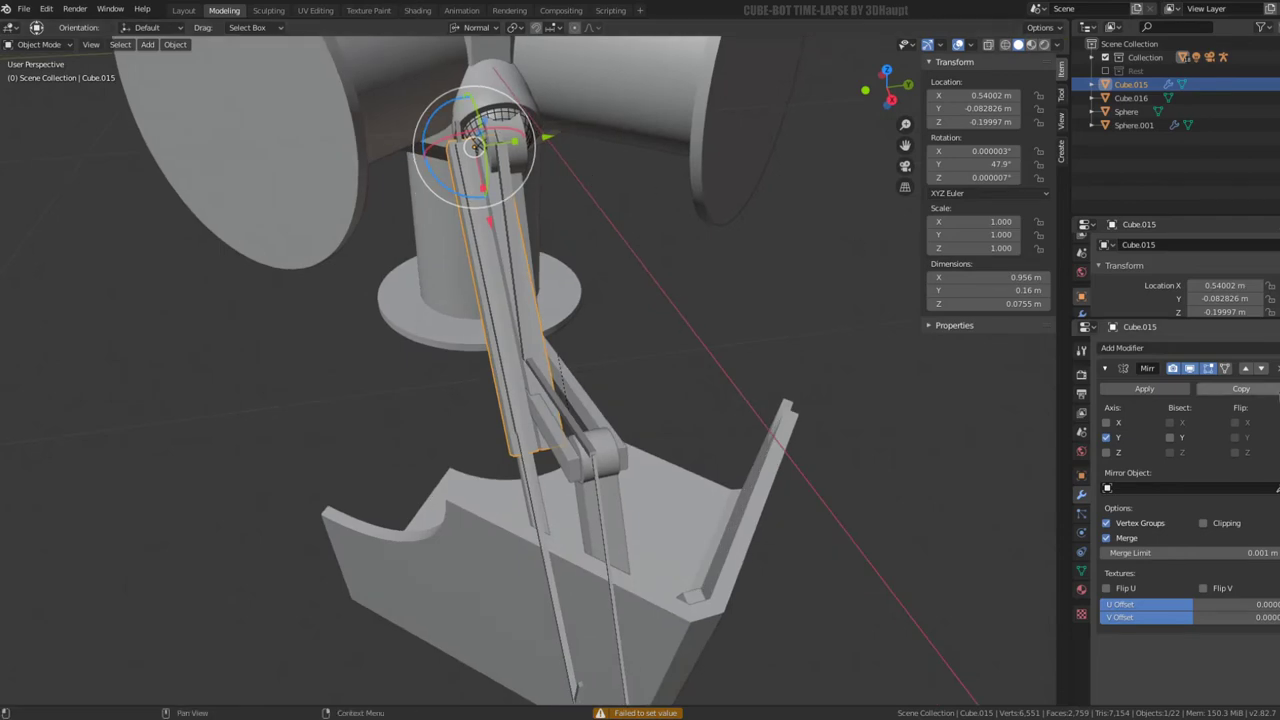
click(528, 197)
middle_drag(528, 197, 591, 240)
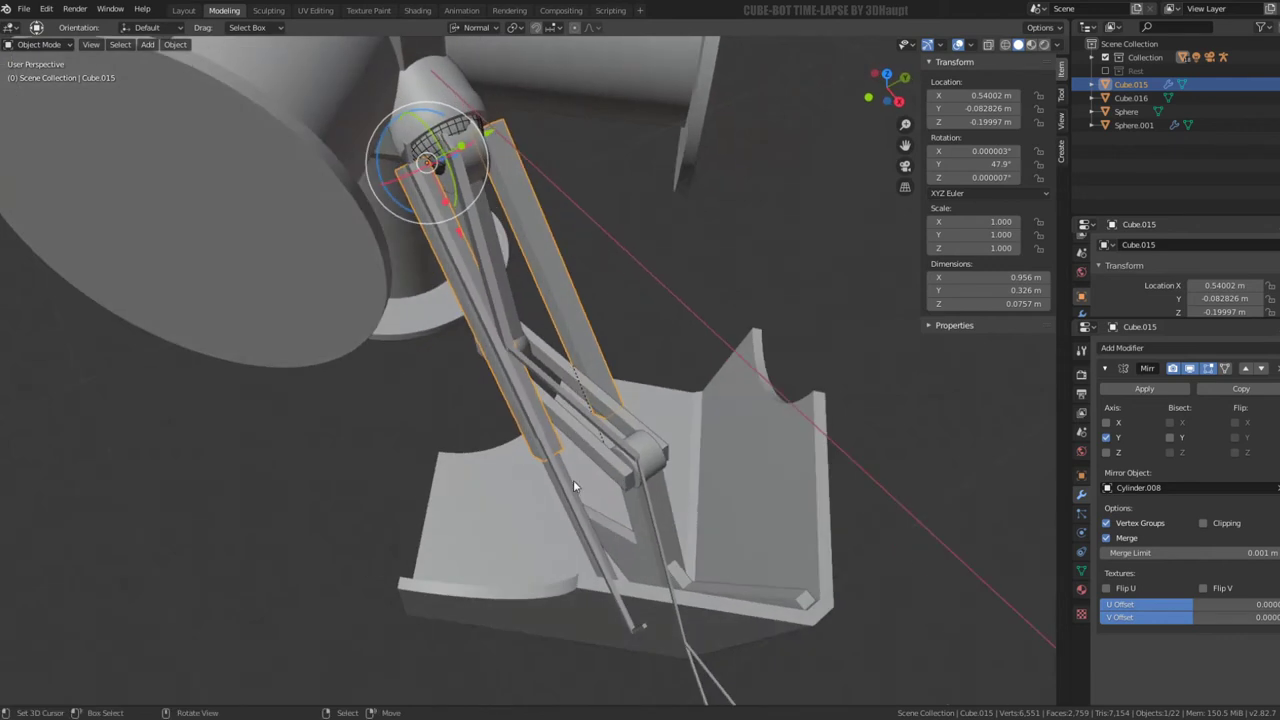
Copy Cube.015's Mirror modifier onto the rod Cube.016 with Ctrl+L Copy Modifiers
click(574, 480)
mouse_move(663, 486)
middle_down()
mouse_move(634, 490)
mouse_move(610, 421)
middle_up()
shift+click(573, 310)
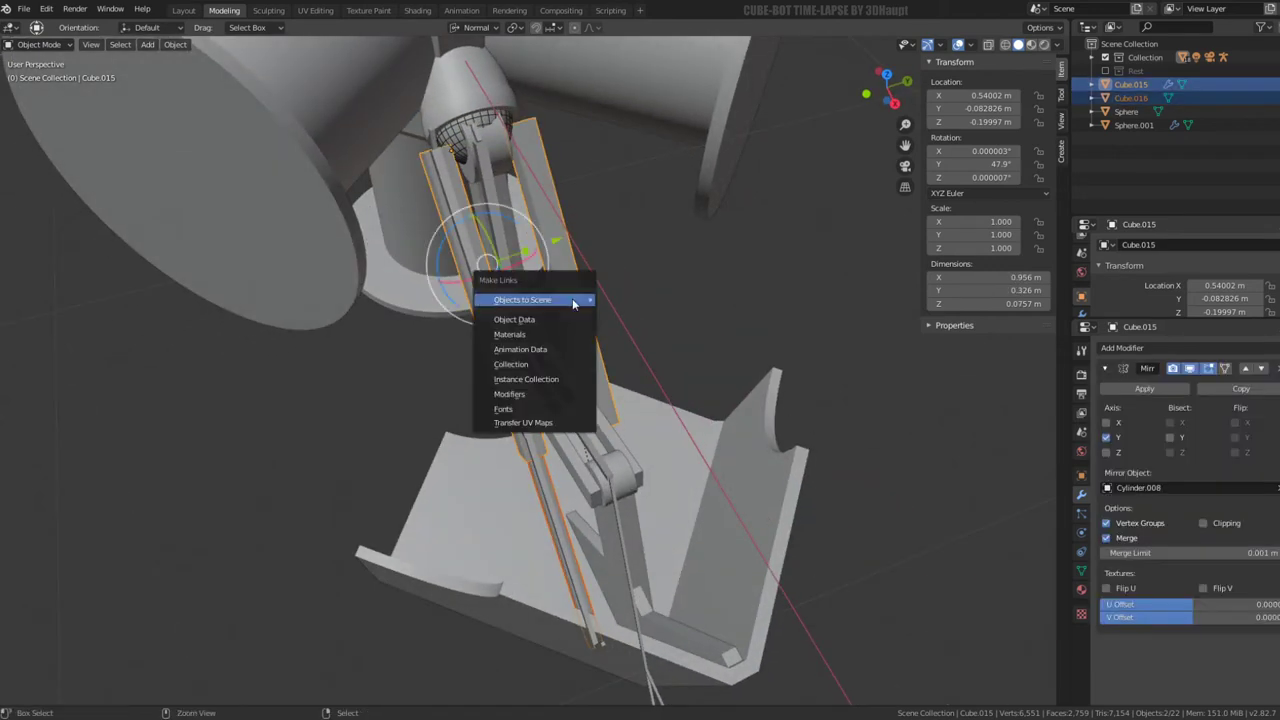
key(ctrl+l)
click(528, 394)
mouse_move(528, 394)
middle_down()
mouse_move(303, 271)
mouse_move(571, 300)
mouse_move(567, 322)
mouse_move(707, 261)
mouse_move(688, 299)
middle_up()
click(789, 543)
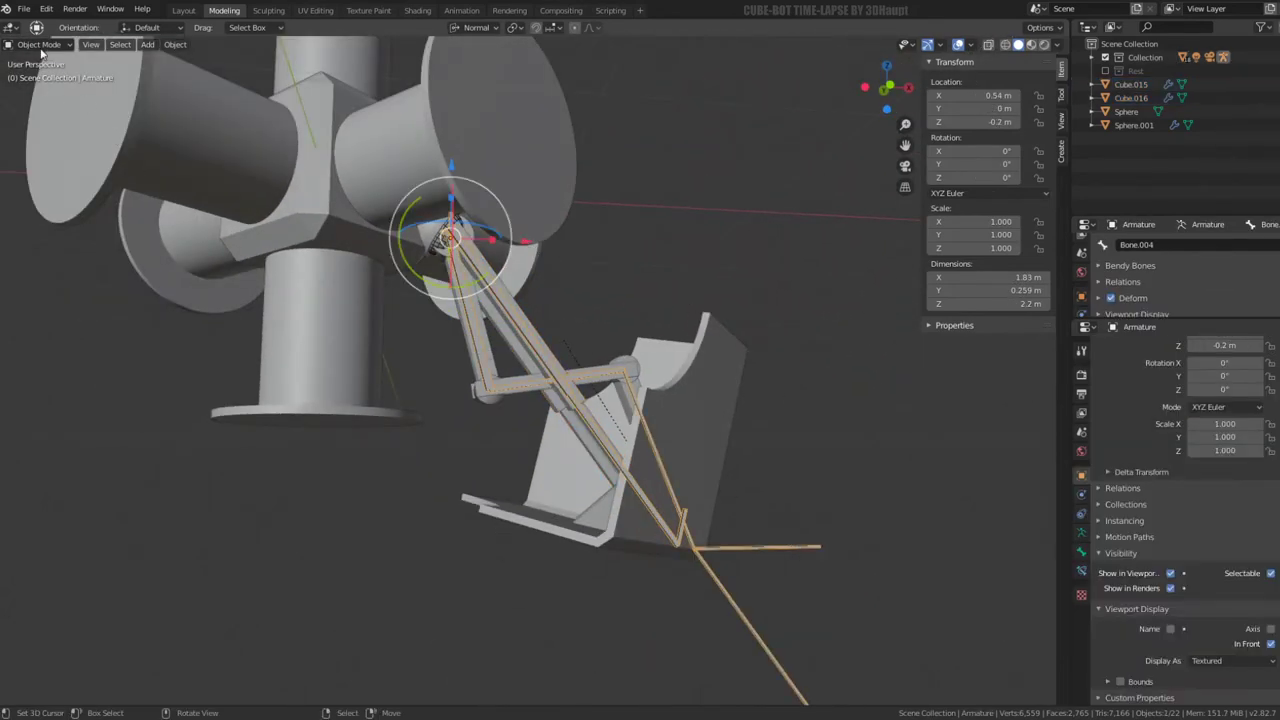
Enter Pose Mode and test-move Bone.004 a few times to watch the linkage
click(49, 91)
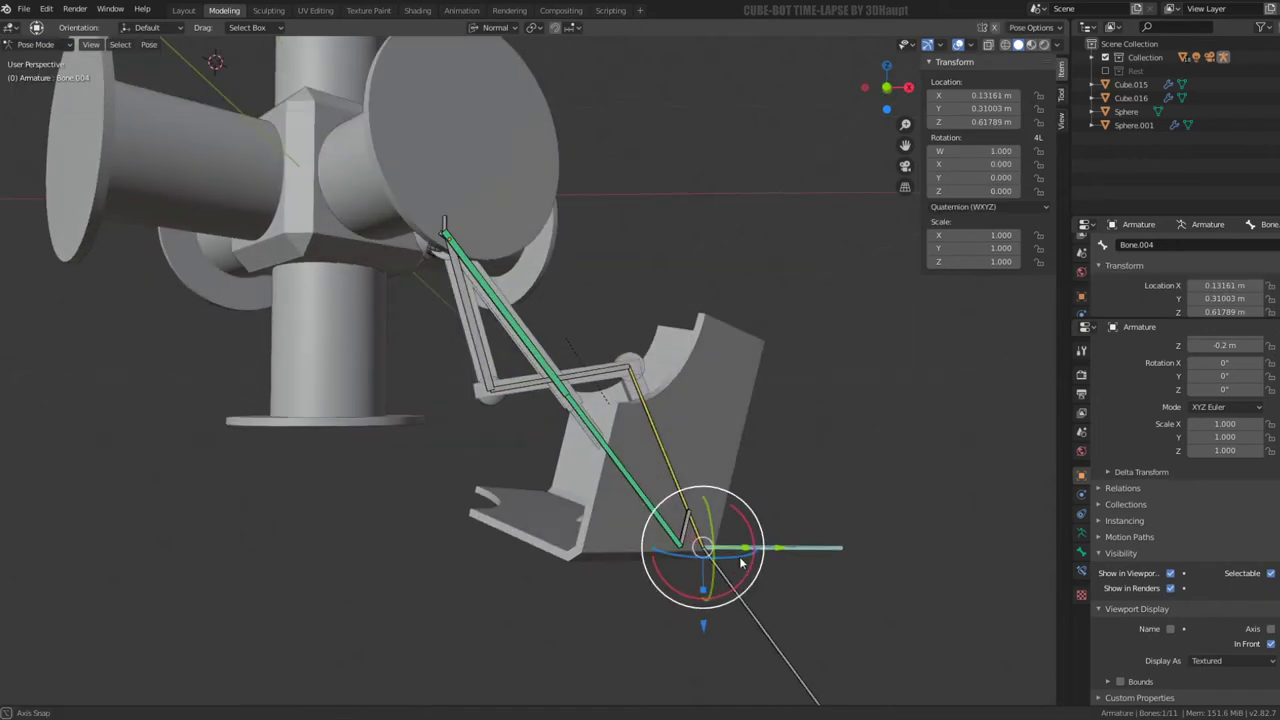
key(g)
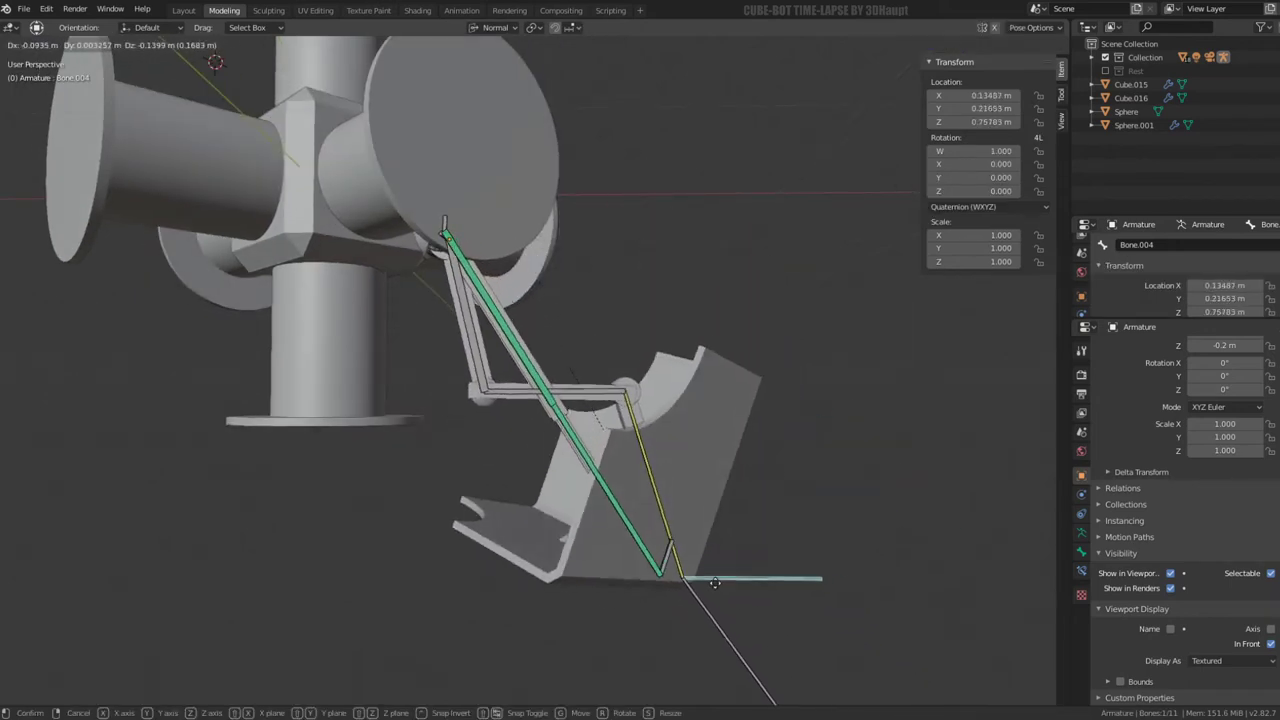
click(720, 547)
middle_drag(720, 547, 625, 476)
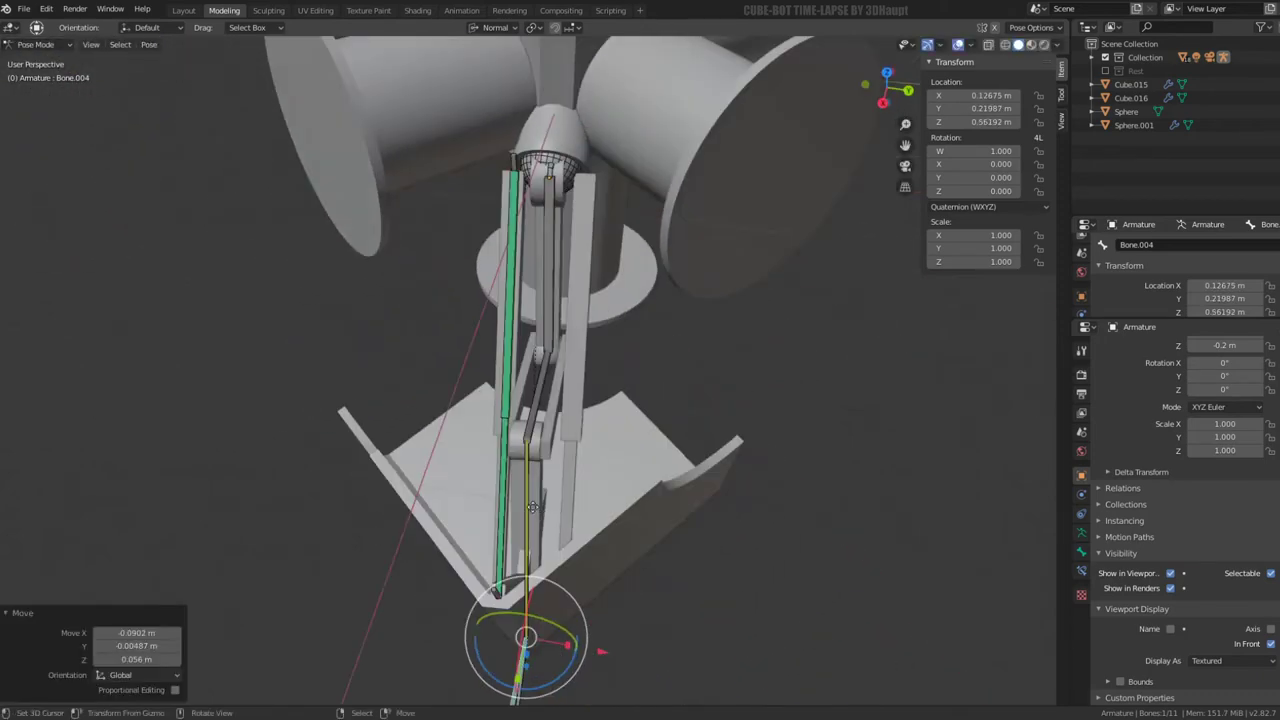
key(g)
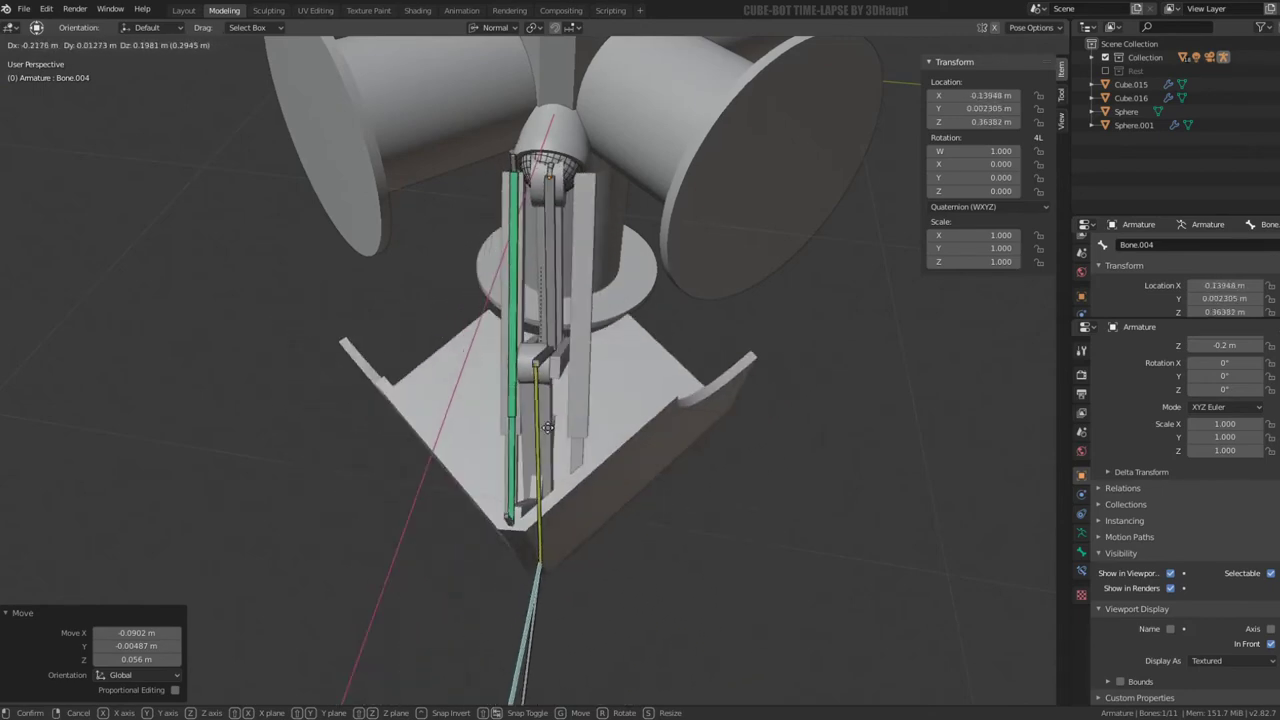
middle_drag(522, 530, 548, 487)
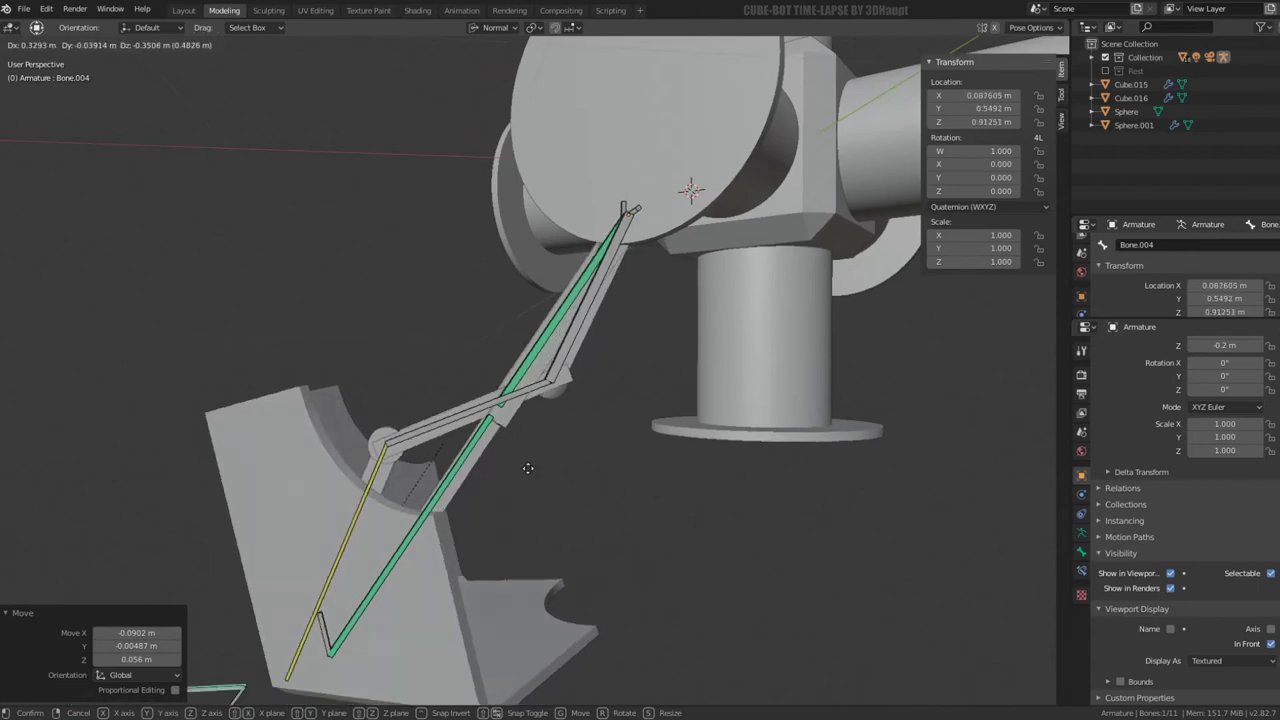
click(404, 259)
middle_drag(404, 259, 731, 337)
key(g)
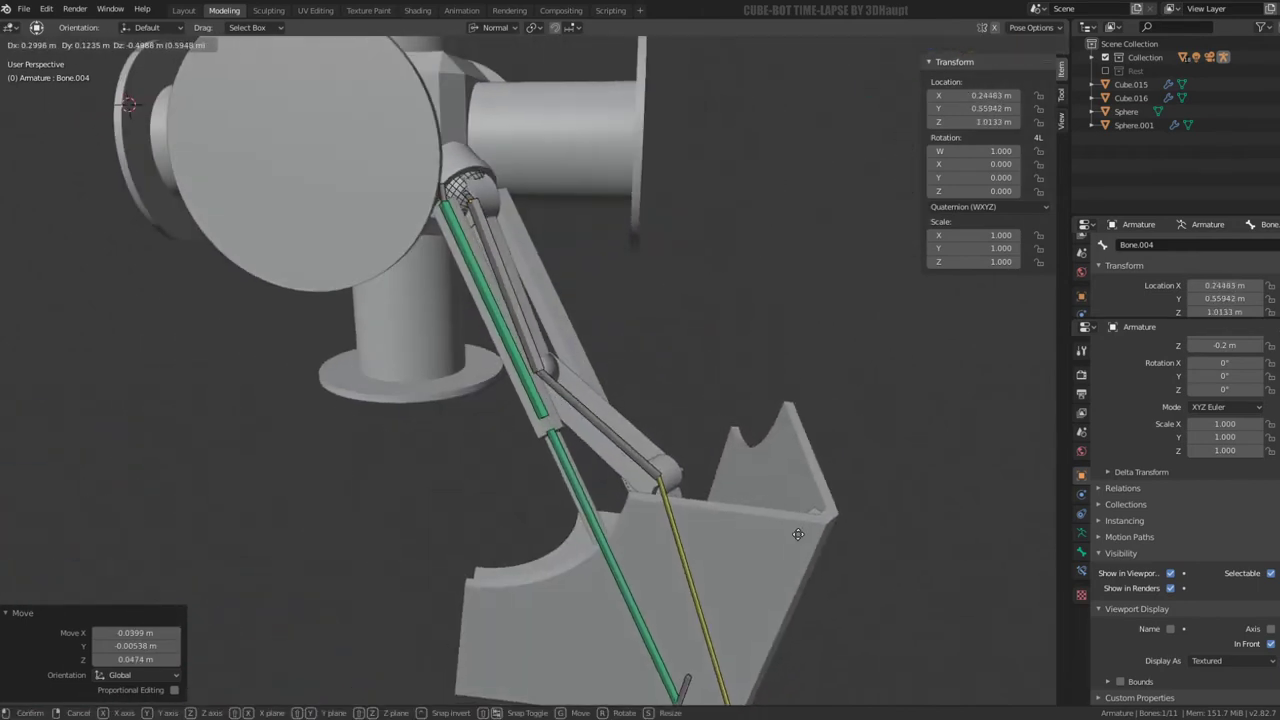
click(677, 268)
mouse_move(677, 268)
middle_down()
mouse_move(553, 287)
mouse_move(682, 233)
mouse_move(649, 535)
middle_up()
Reset Bone.004 to rest, then raise it to Z 0.713 m
key(alt+g)
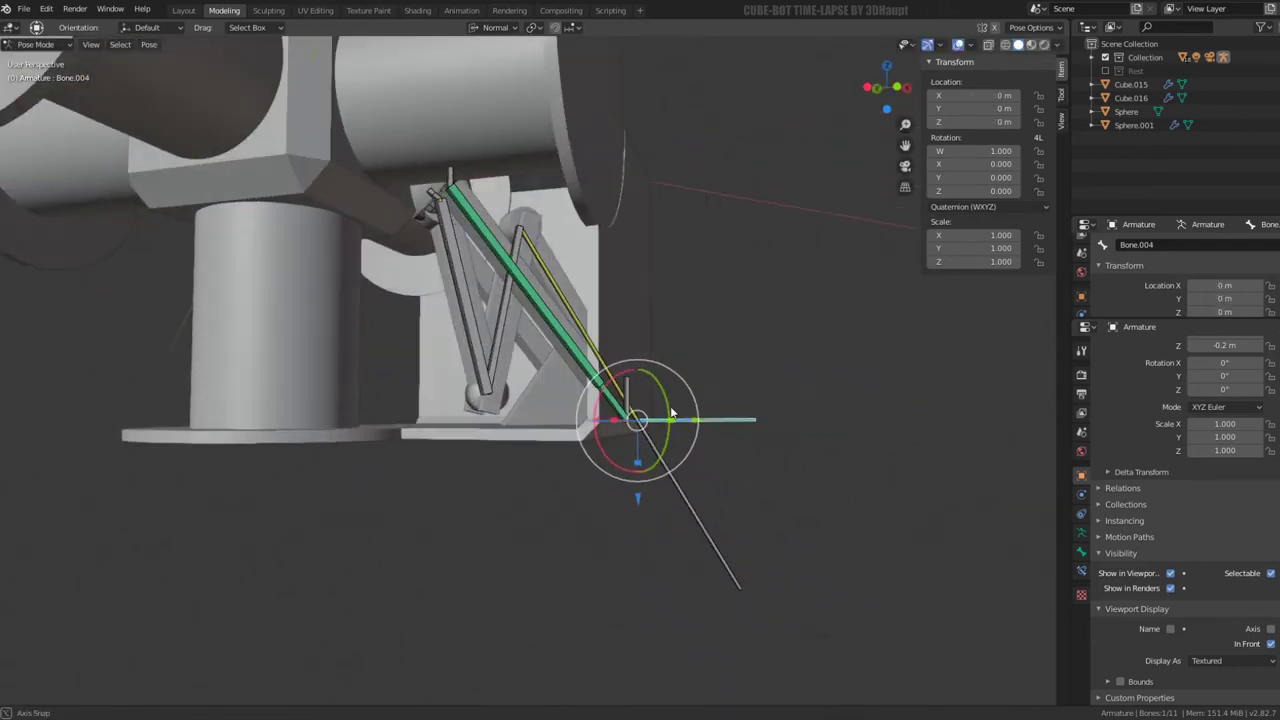
key(g)
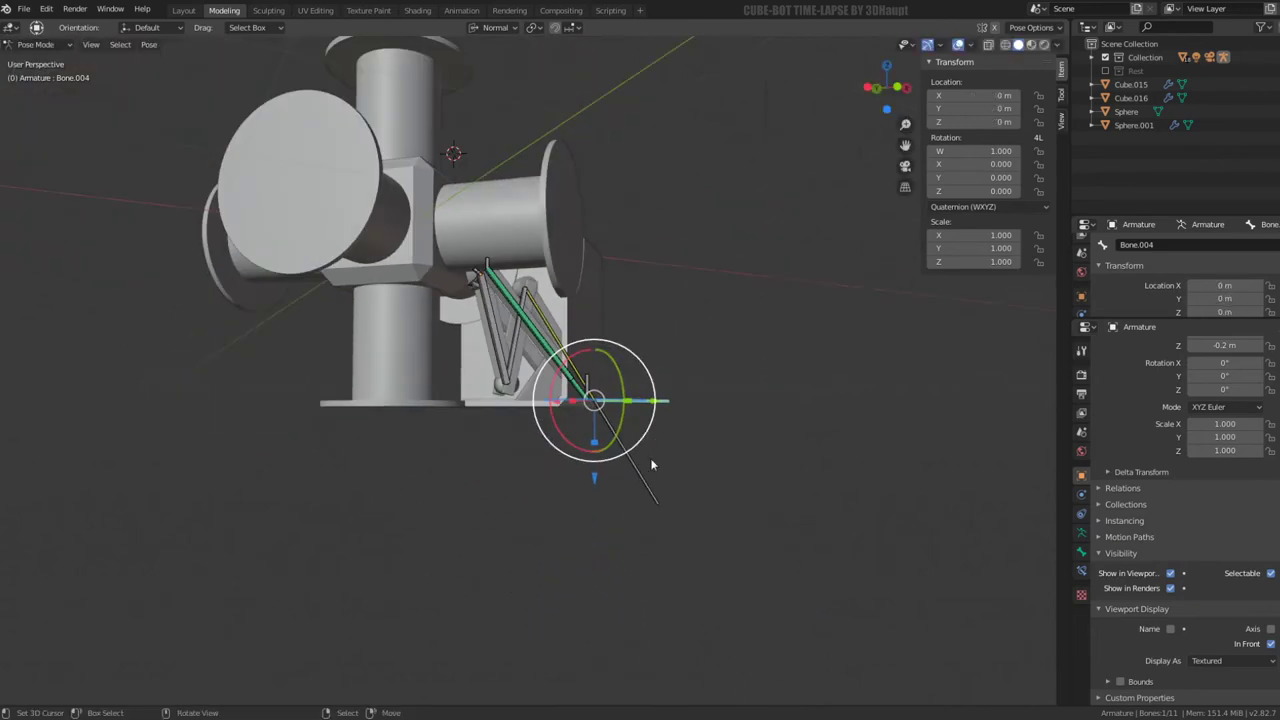
click(596, 582)
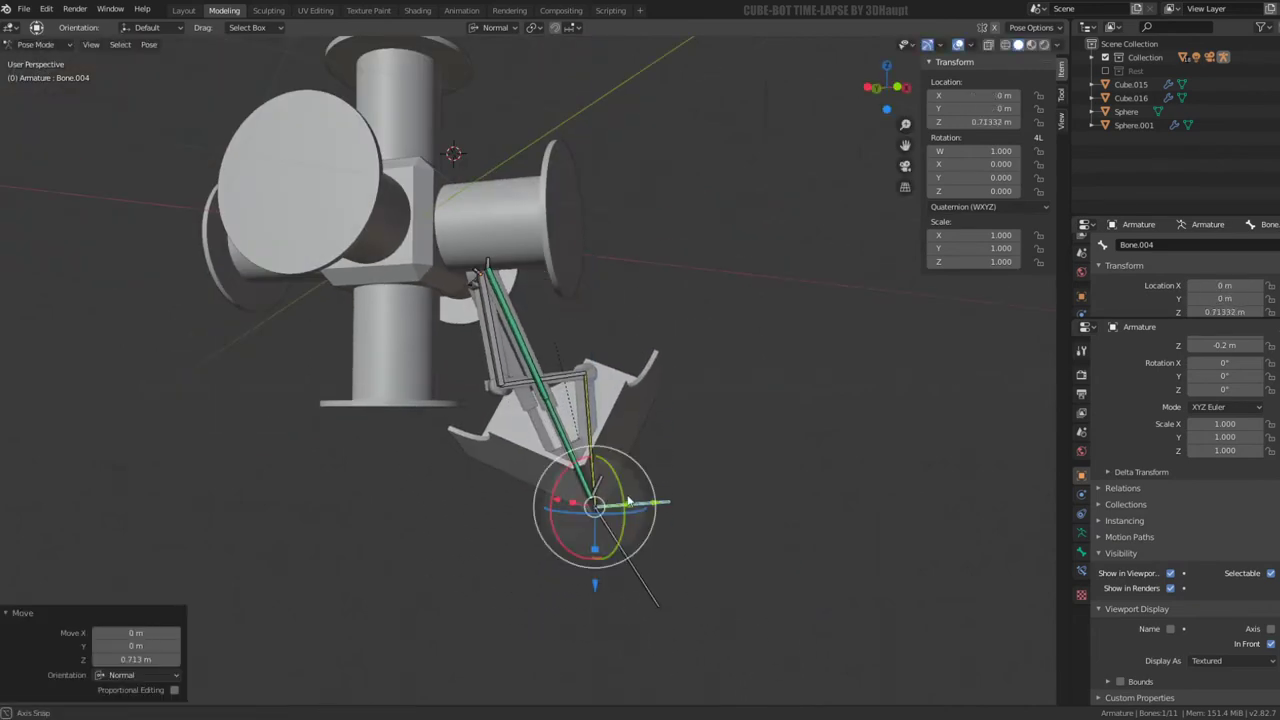
mouse_move(590, 560)
middle_down()
mouse_move(341, 502)
mouse_move(560, 490)
middle_up()
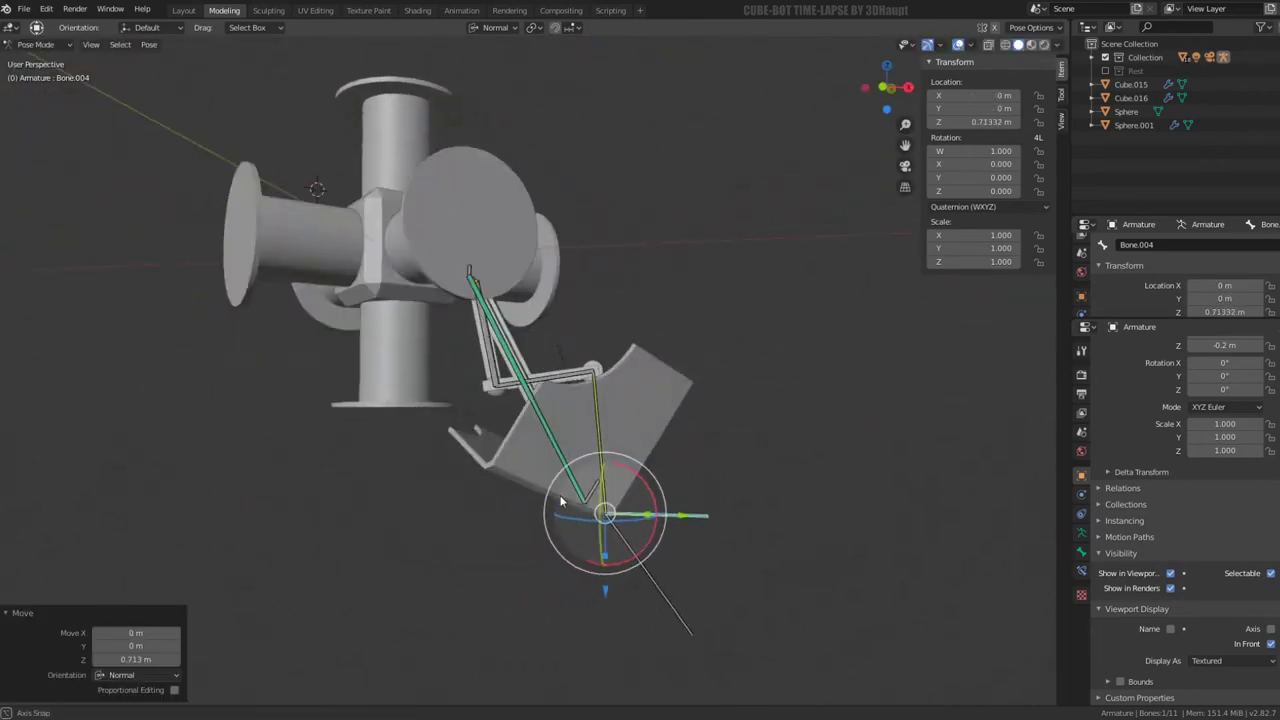
scroll(600, 495, up, 5)
key(g)
key(Escape)
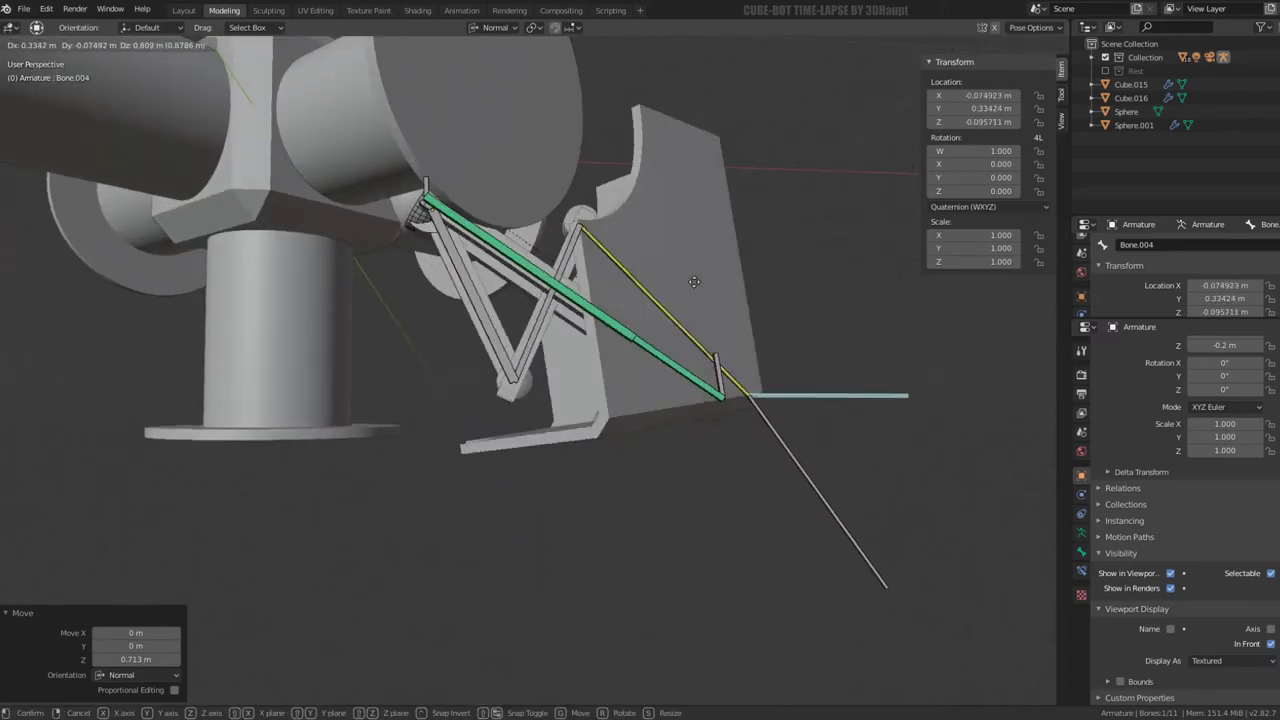
mouse_move(613, 389)
middle_down()
mouse_move(638, 400)
mouse_move(500, 470)
mouse_move(480, 430)
mouse_move(452, 421)
mouse_move(547, 393)
mouse_move(648, 399)
mouse_move(588, 474)
mouse_move(652, 413)
mouse_move(636, 337)
mouse_move(675, 318)
mouse_move(590, 410)
mouse_move(511, 425)
mouse_move(473, 392)
mouse_move(514, 398)
mouse_move(696, 335)
middle_up()
Slide Bone.004 along its Y axis and extend it further out
key(g)
key(y)
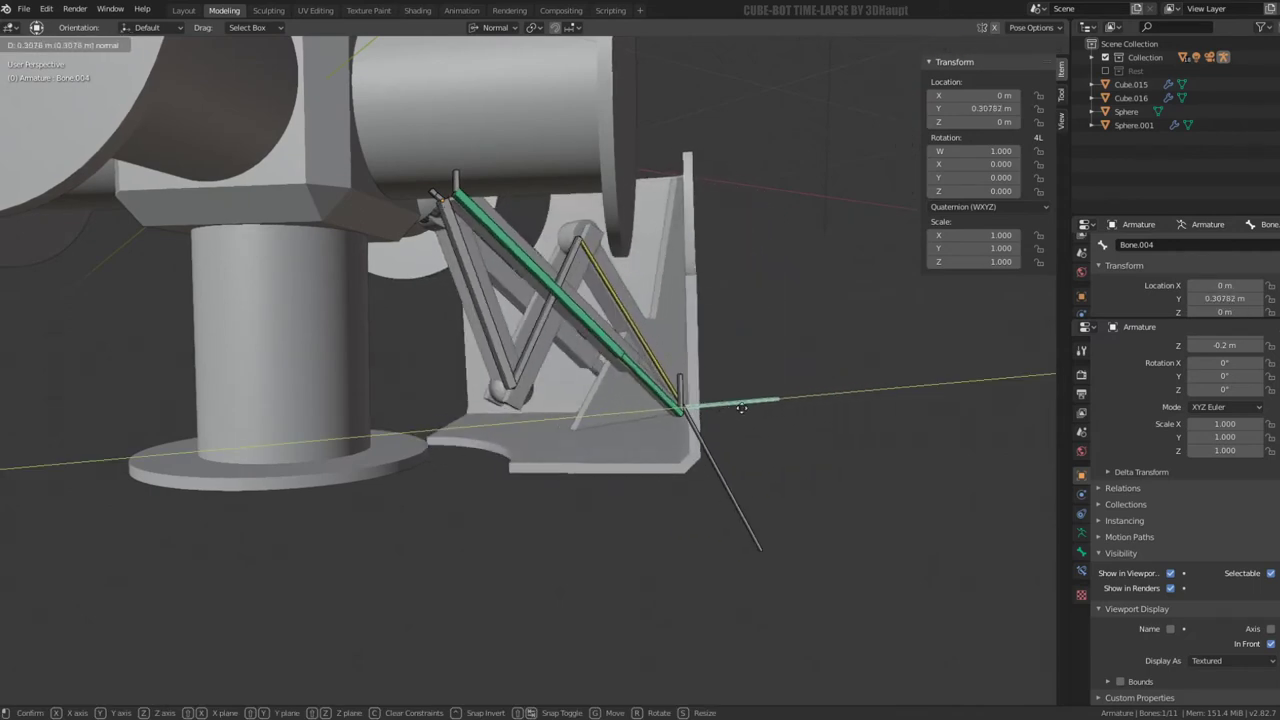
click(770, 402)
mouse_move(770, 402)
middle_down()
mouse_move(574, 315)
mouse_move(499, 357)
mouse_move(418, 366)
mouse_move(601, 285)
middle_up()
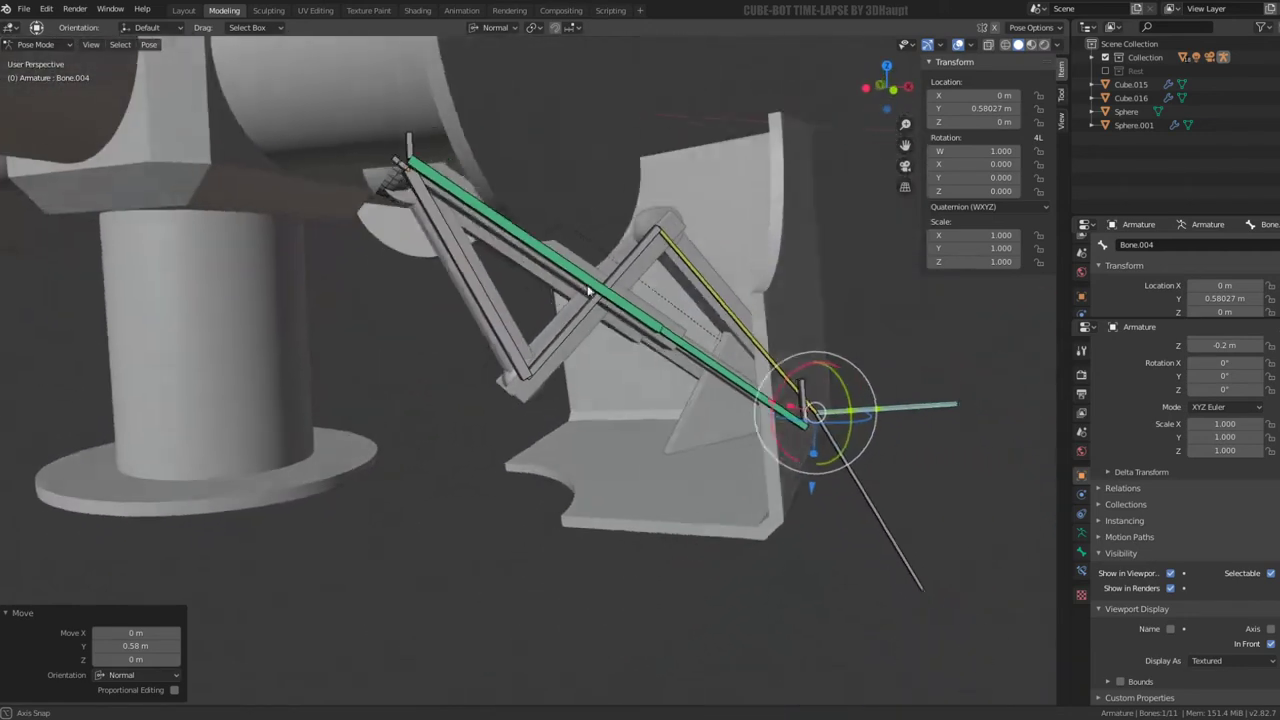
drag(858, 411, 962, 412)
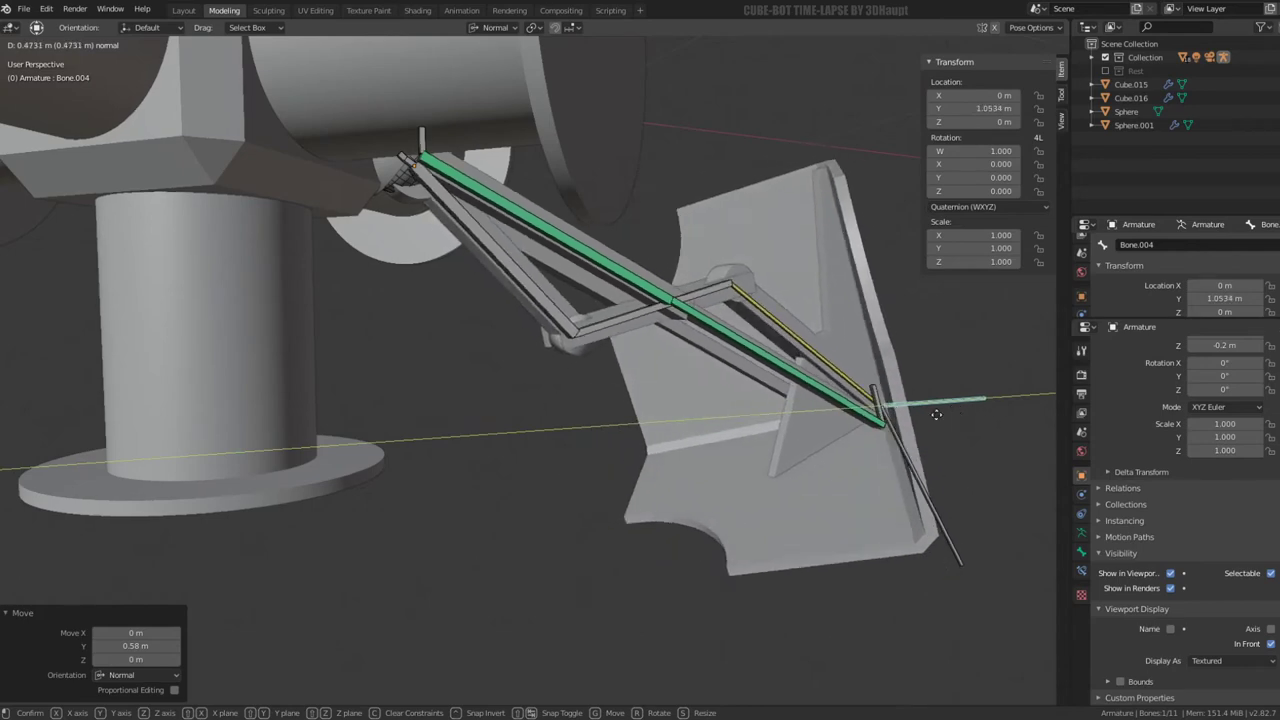
drag(931, 415, 925, 415)
mouse_move(925, 415)
middle_down()
mouse_move(700, 408)
mouse_move(694, 429)
mouse_move(695, 311)
middle_up()
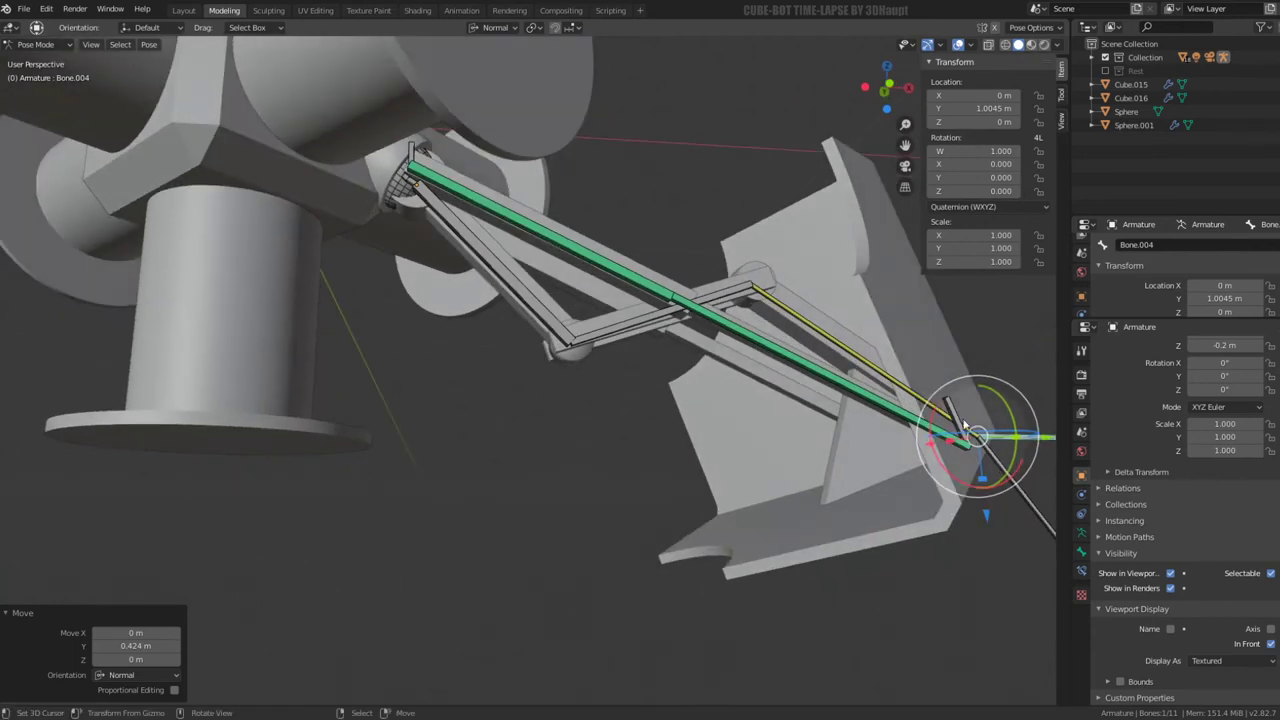
middle_drag(966, 428, 996, 432)
Refine the Y slide of Bone.004 to 0.8745 m, checking the linkage follows
key(g)
key(y)
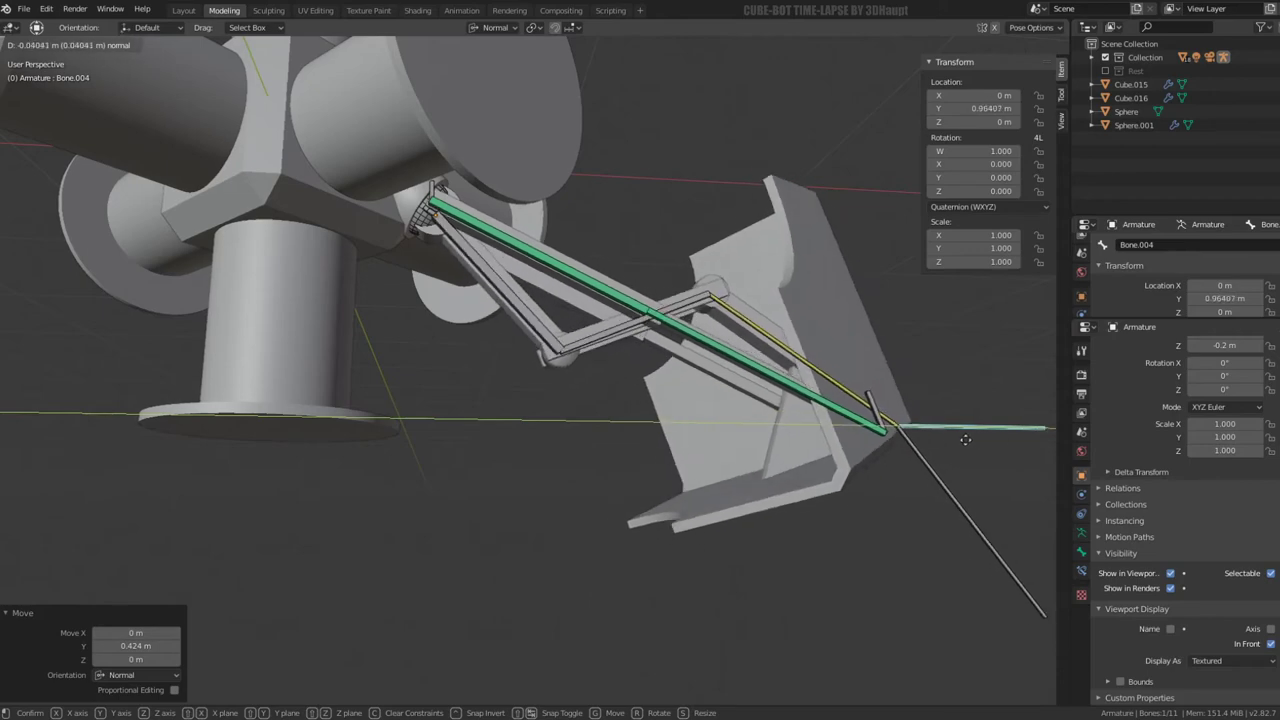
click(825, 412)
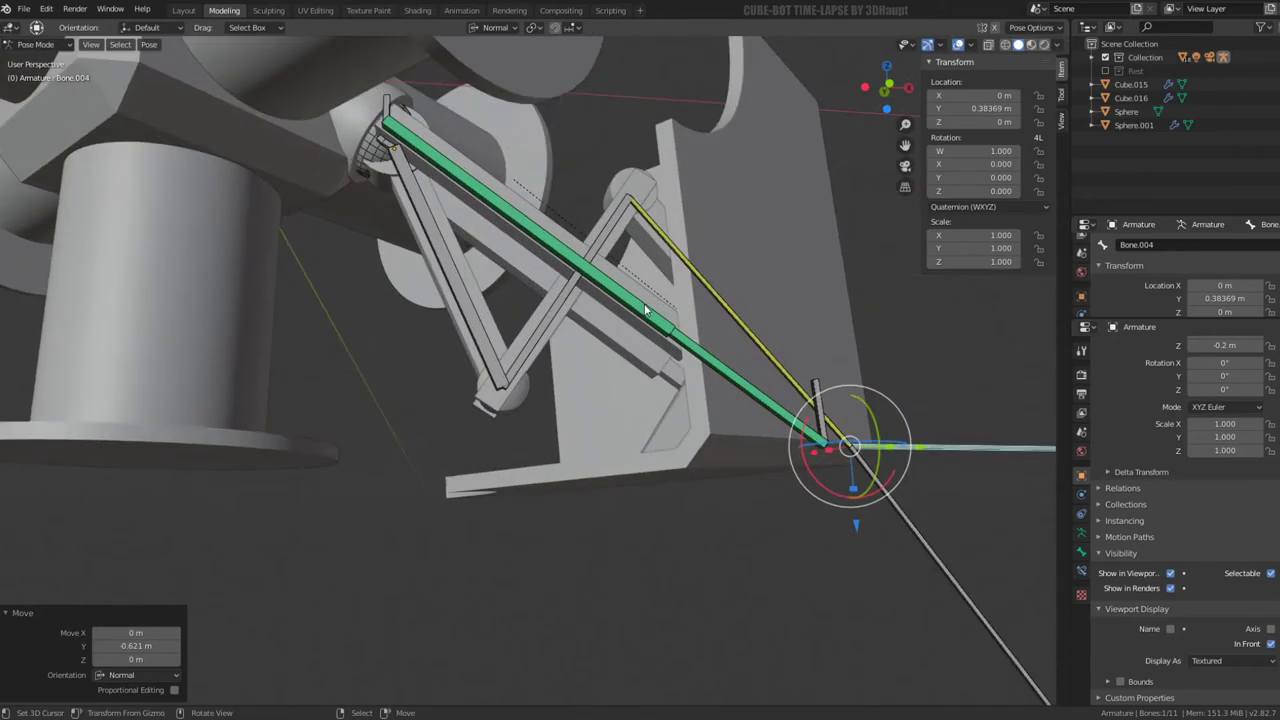
mouse_move(825, 412)
middle_down()
mouse_move(711, 300)
mouse_move(657, 327)
middle_up()
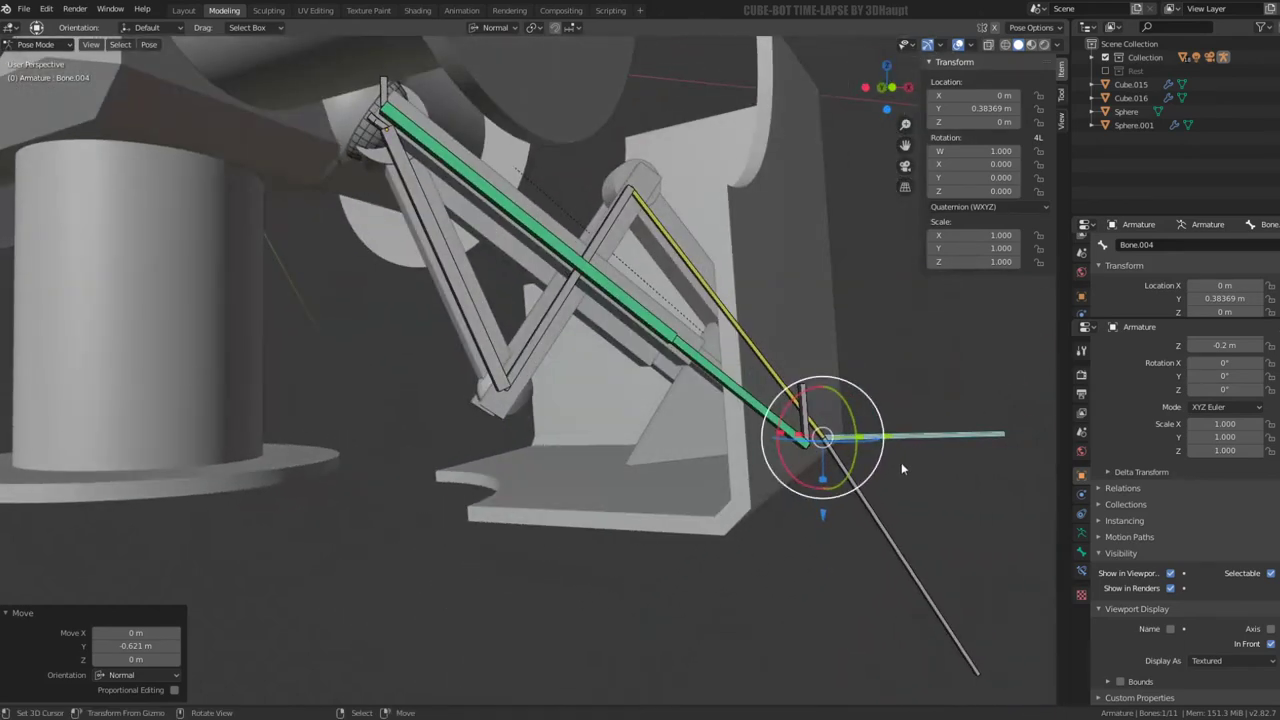
key(g)
key(y)
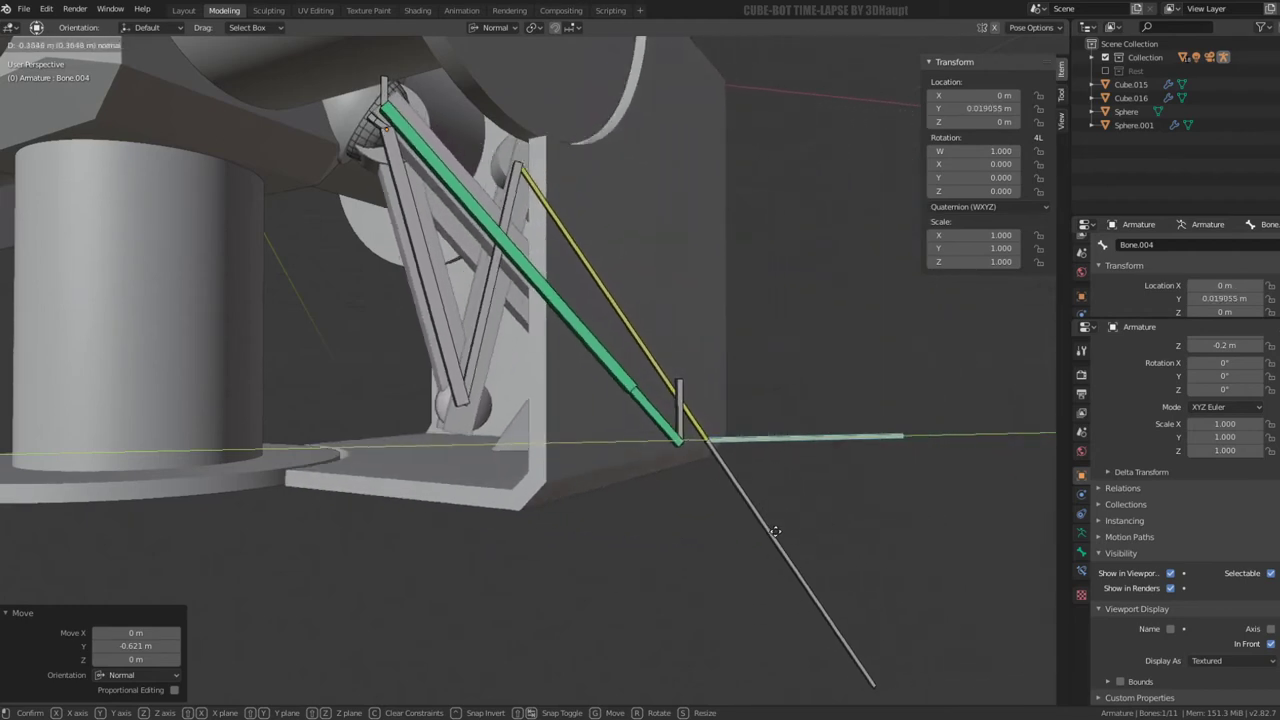
click(622, 424)
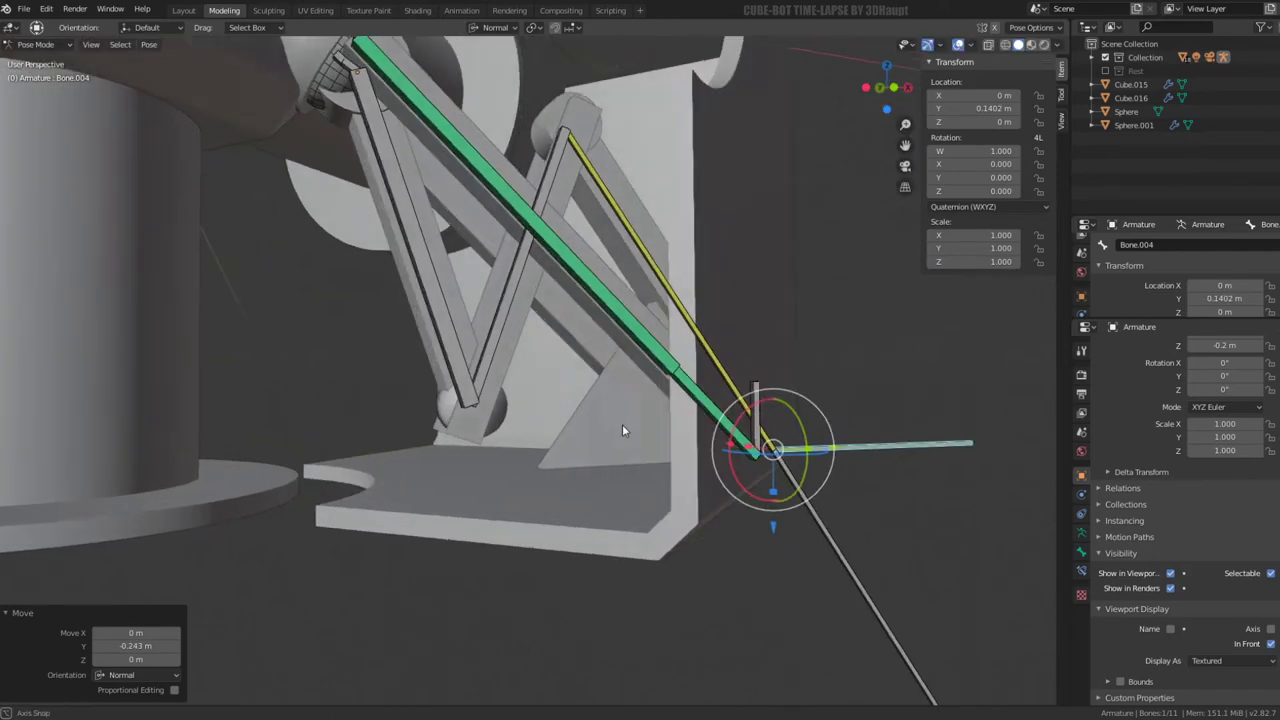
mouse_move(622, 424)
middle_down()
mouse_move(684, 432)
mouse_move(638, 485)
mouse_move(511, 548)
mouse_move(611, 446)
mouse_move(520, 430)
mouse_move(477, 491)
mouse_move(551, 394)
mouse_move(464, 394)
mouse_move(600, 362)
mouse_move(702, 281)
mouse_move(659, 290)
middle_up()
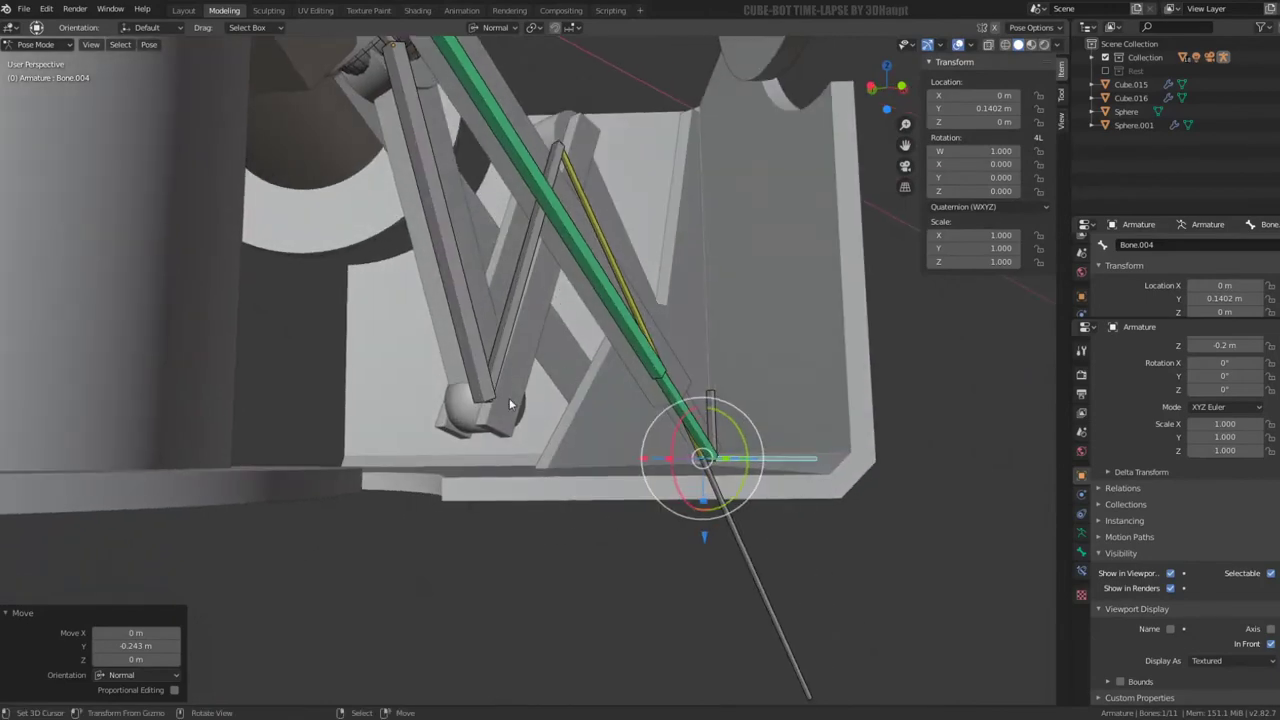
mouse_move(684, 168)
middle_down()
mouse_move(674, 229)
mouse_move(583, 277)
mouse_move(722, 385)
middle_up()
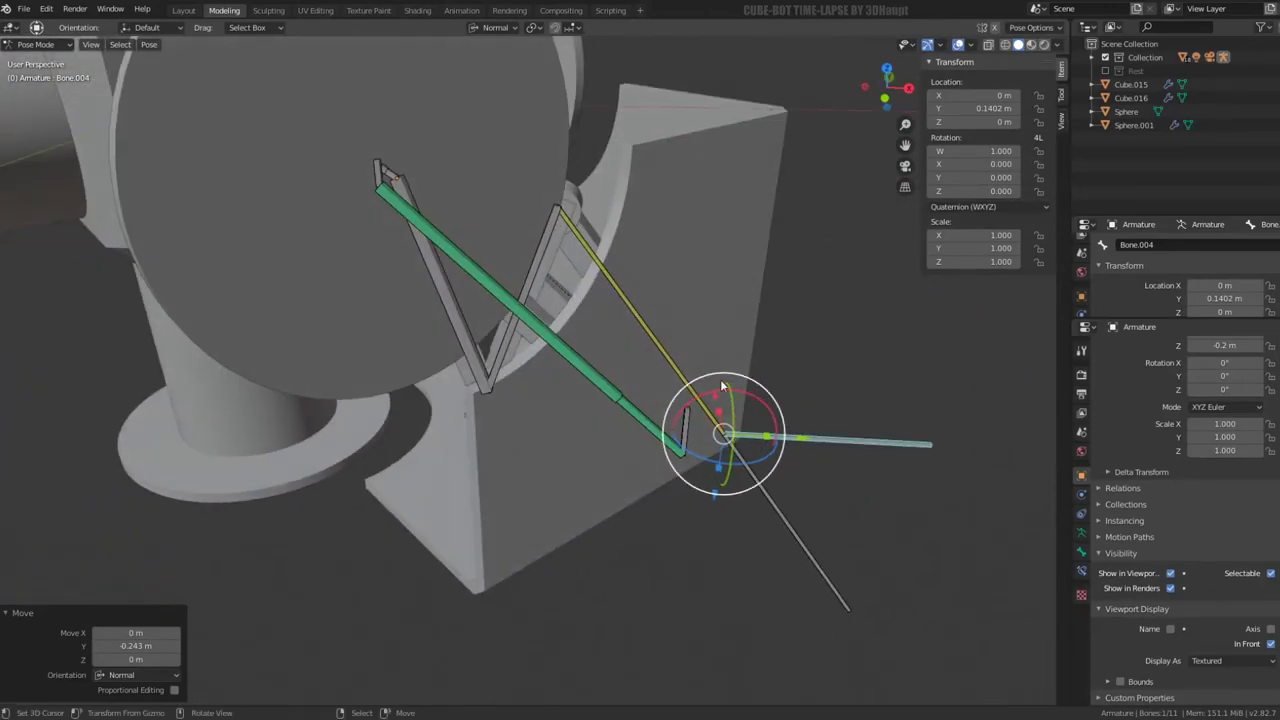
drag(808, 440, 1054, 464)
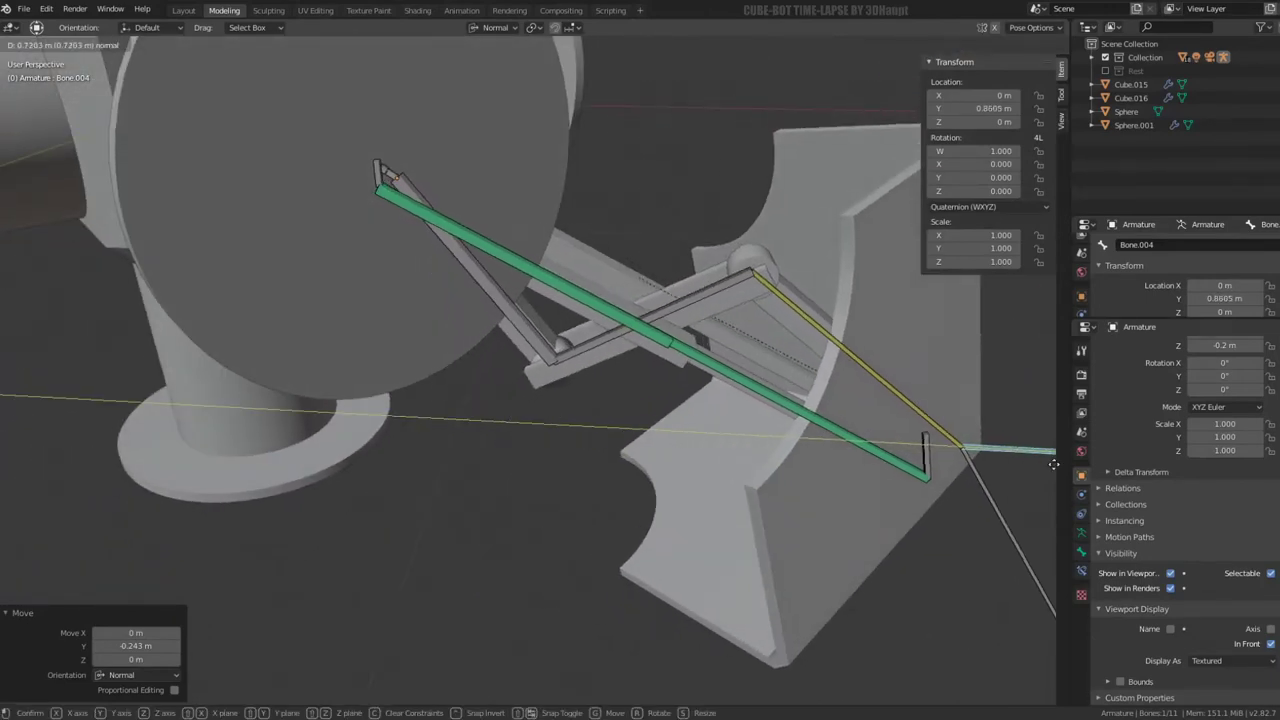
mouse_move(784, 400)
middle_down()
mouse_move(684, 241)
mouse_move(595, 393)
mouse_move(656, 288)
mouse_move(601, 370)
mouse_move(693, 380)
mouse_move(562, 358)
mouse_move(732, 395)
mouse_move(637, 290)
mouse_move(684, 320)
middle_up()
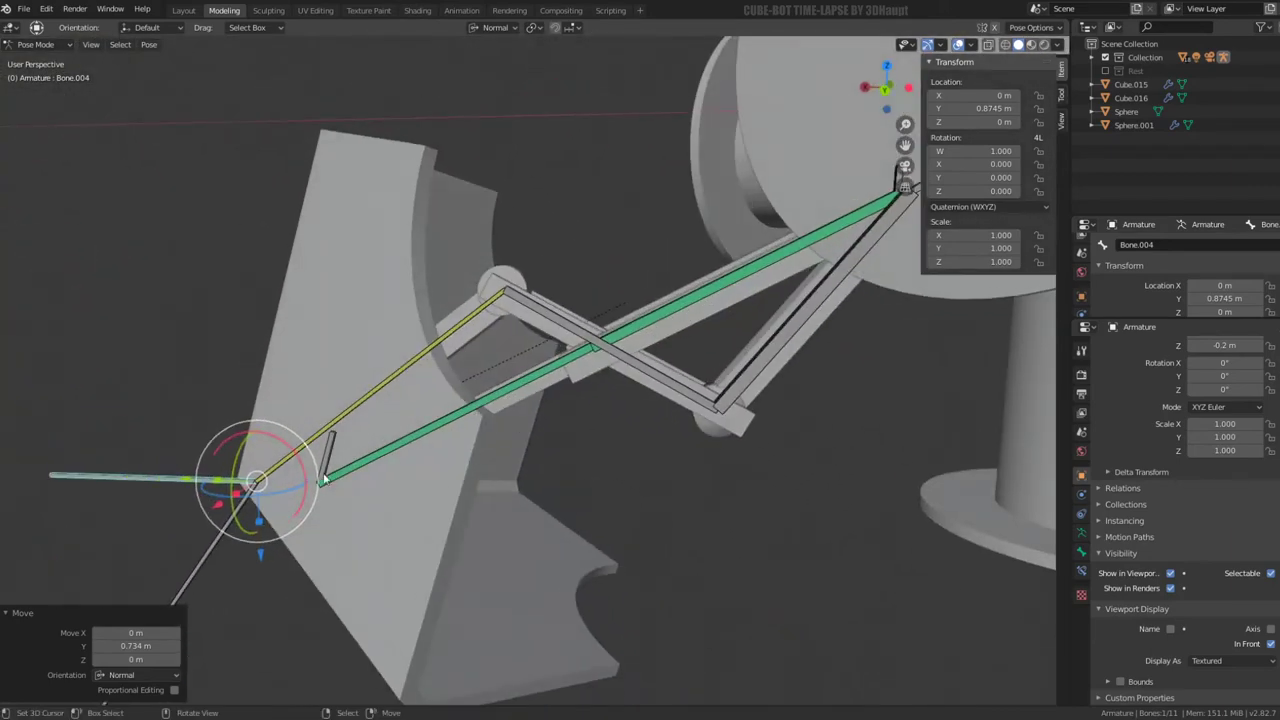
Slide Bone.004 along Y three more times, ending at 0.97681 m with the linkage tracking
key(g)
key(y)
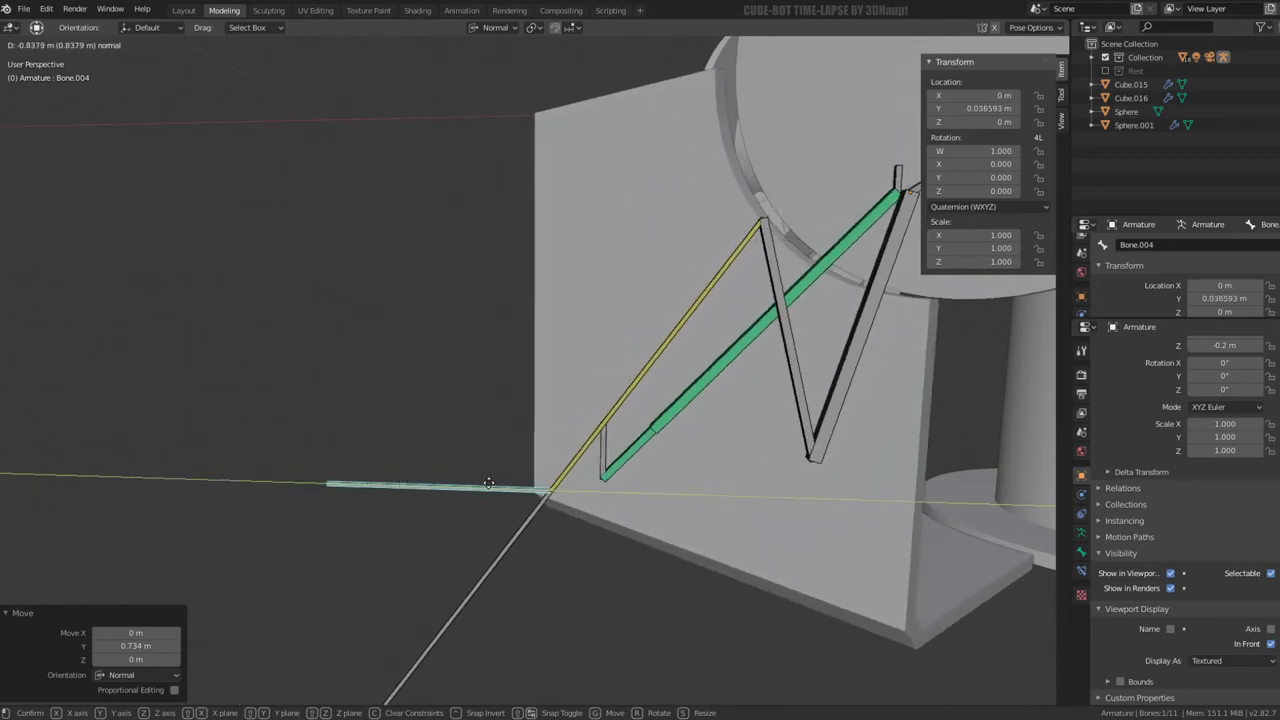
click(470, 485)
middle_drag(470, 485, 448, 428)
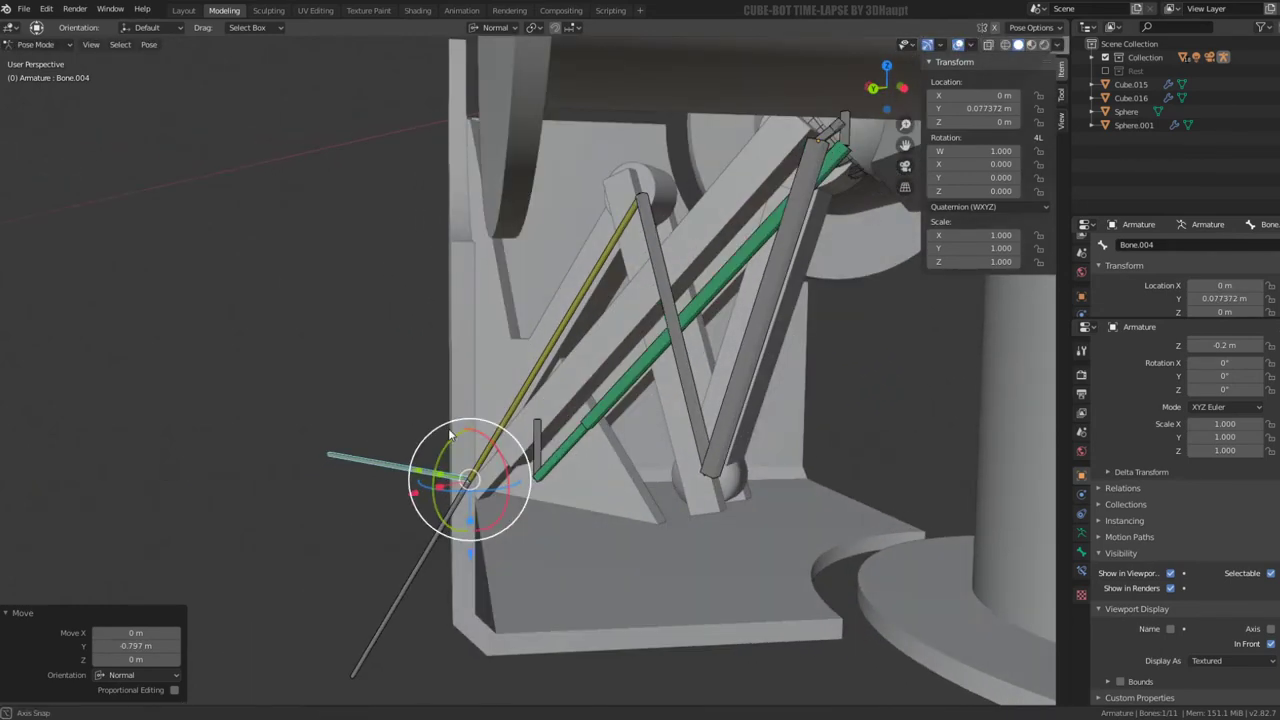
key(g)
key(y)
click(410, 480)
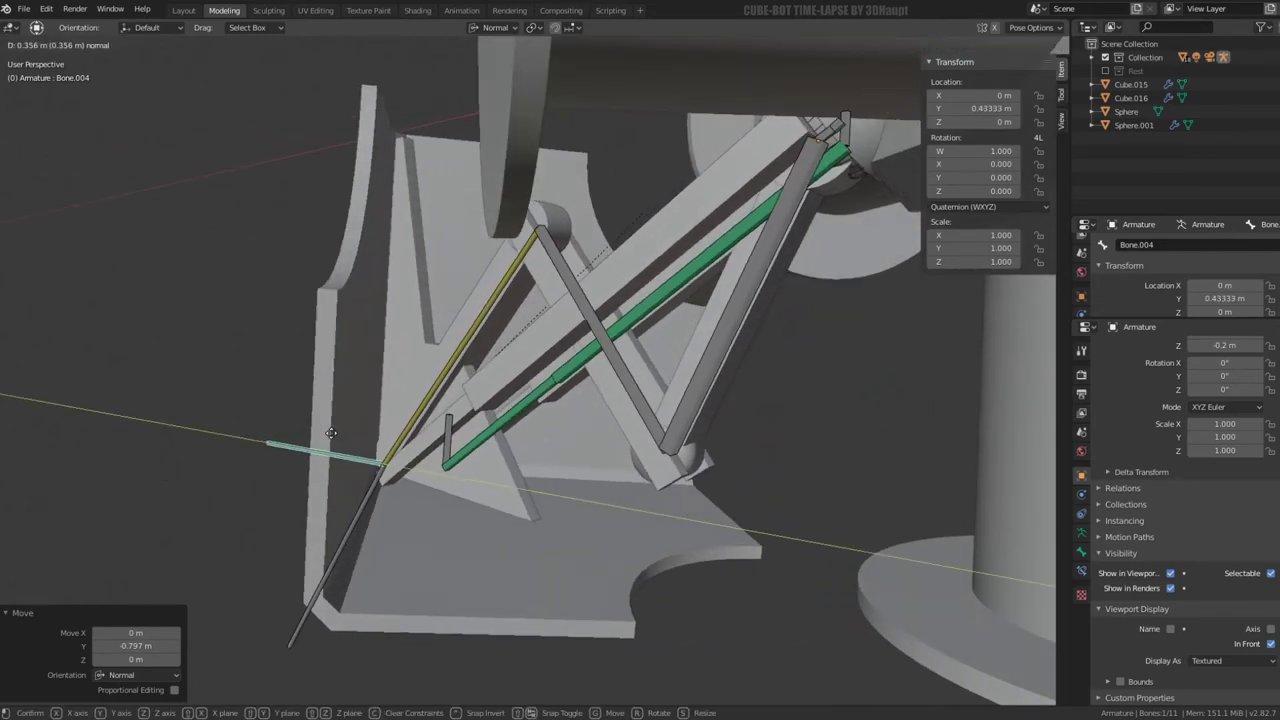
mouse_move(410, 480)
middle_down()
mouse_move(368, 393)
mouse_move(597, 260)
mouse_move(527, 233)
mouse_move(537, 268)
mouse_move(500, 270)
mouse_move(481, 300)
mouse_move(433, 314)
middle_up()
scroll(433, 314, up, 1)
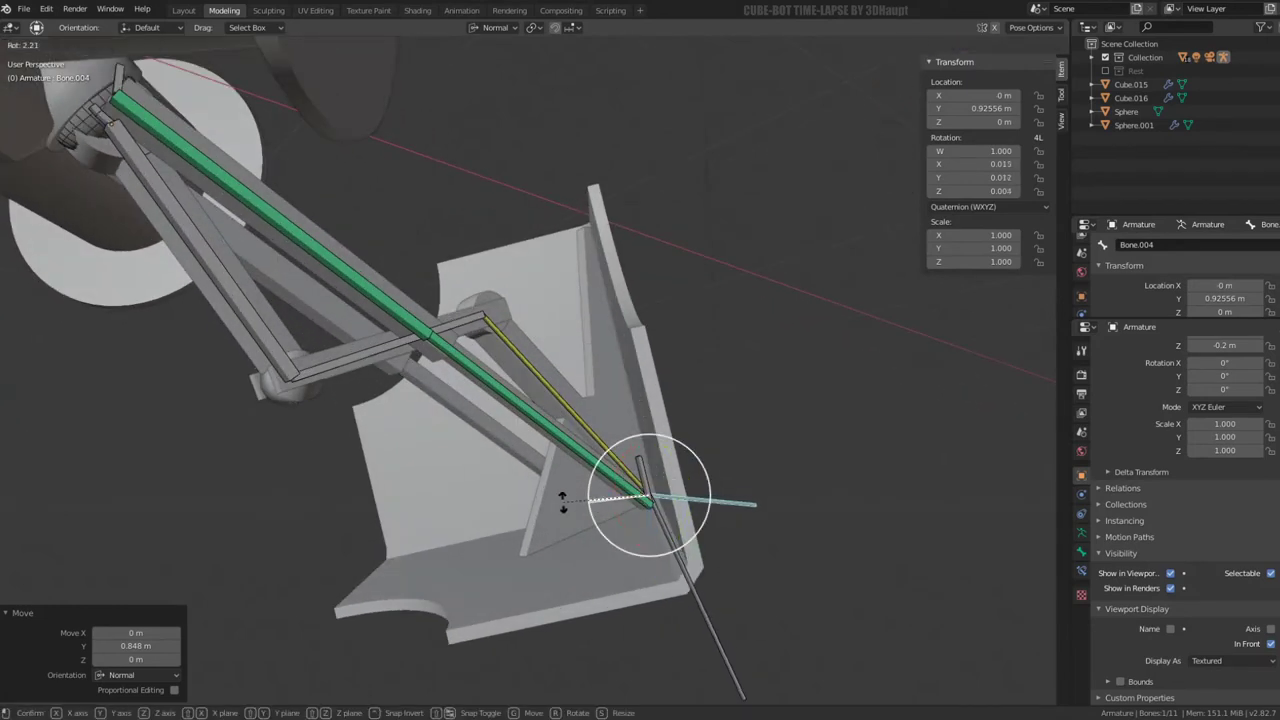
key(g)
key(y)
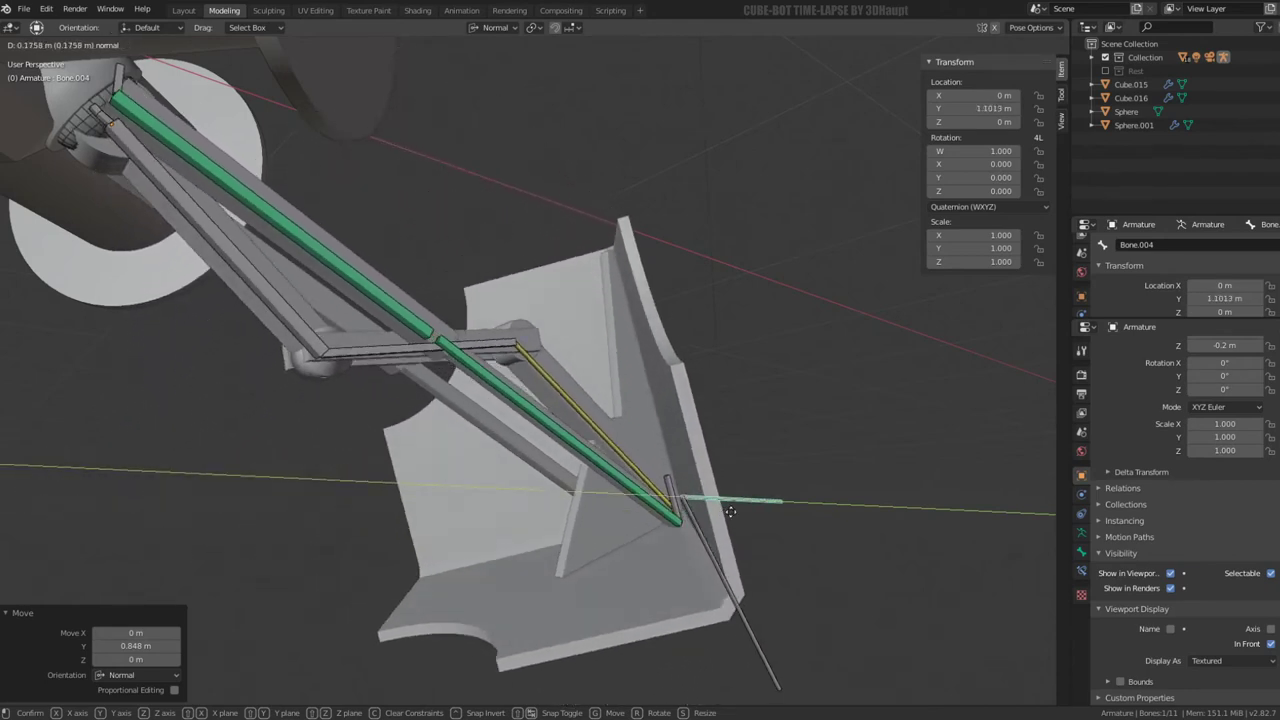
click(727, 516)
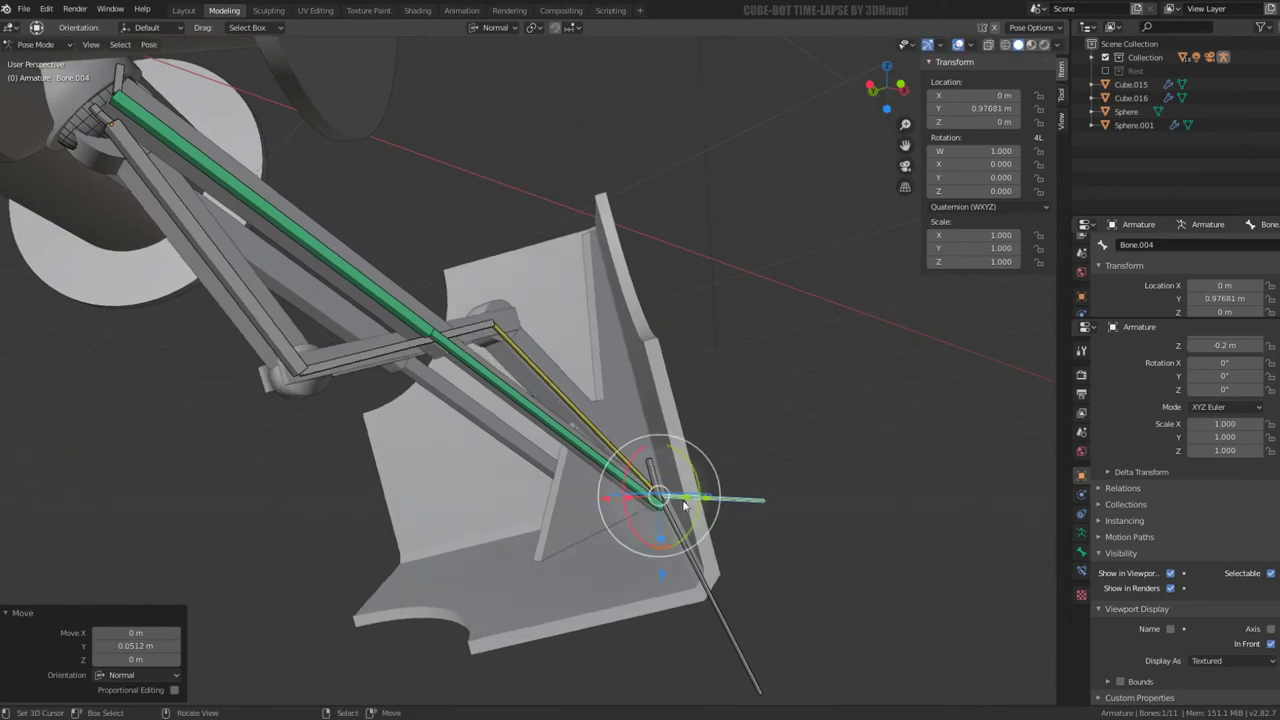
mouse_move(727, 516)
middle_down()
mouse_move(427, 456)
mouse_move(411, 506)
mouse_move(404, 303)
middle_up()
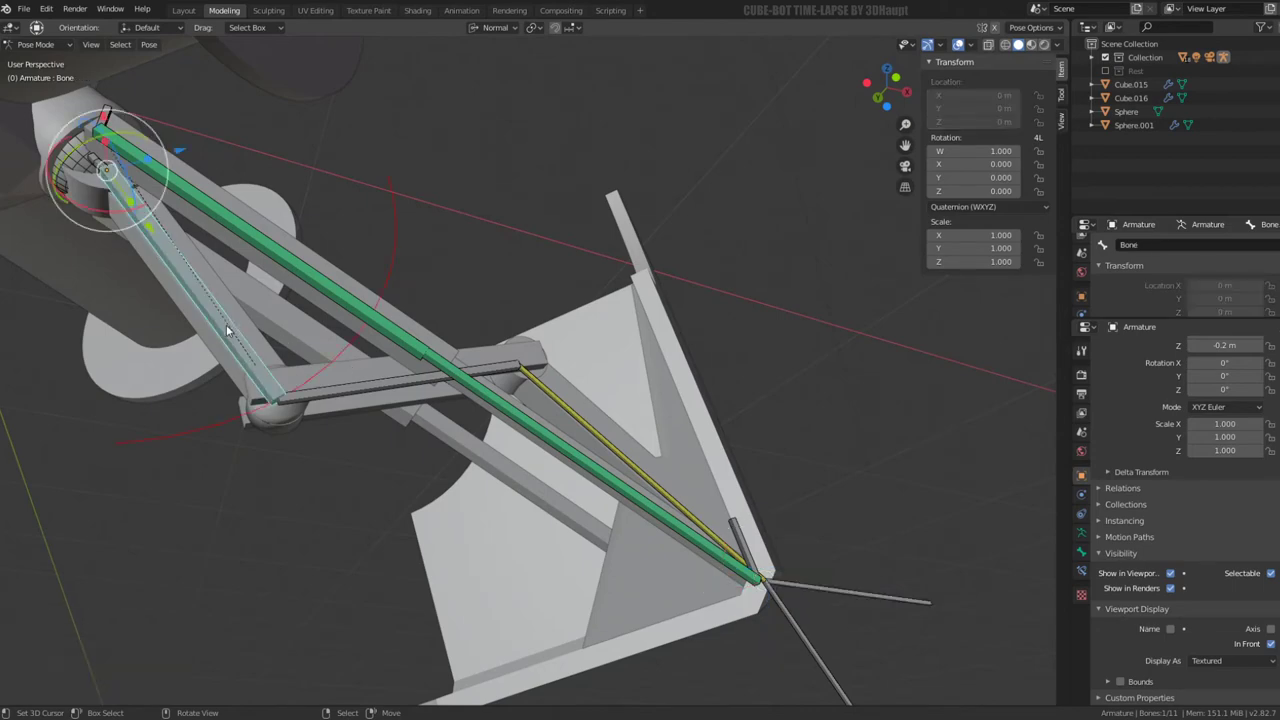
From the front view, test-move foot bone Bone.004 along Y, leaving it at Y 0.97681 m
middle_drag(226, 324, 227, 330)
key(KP_1)
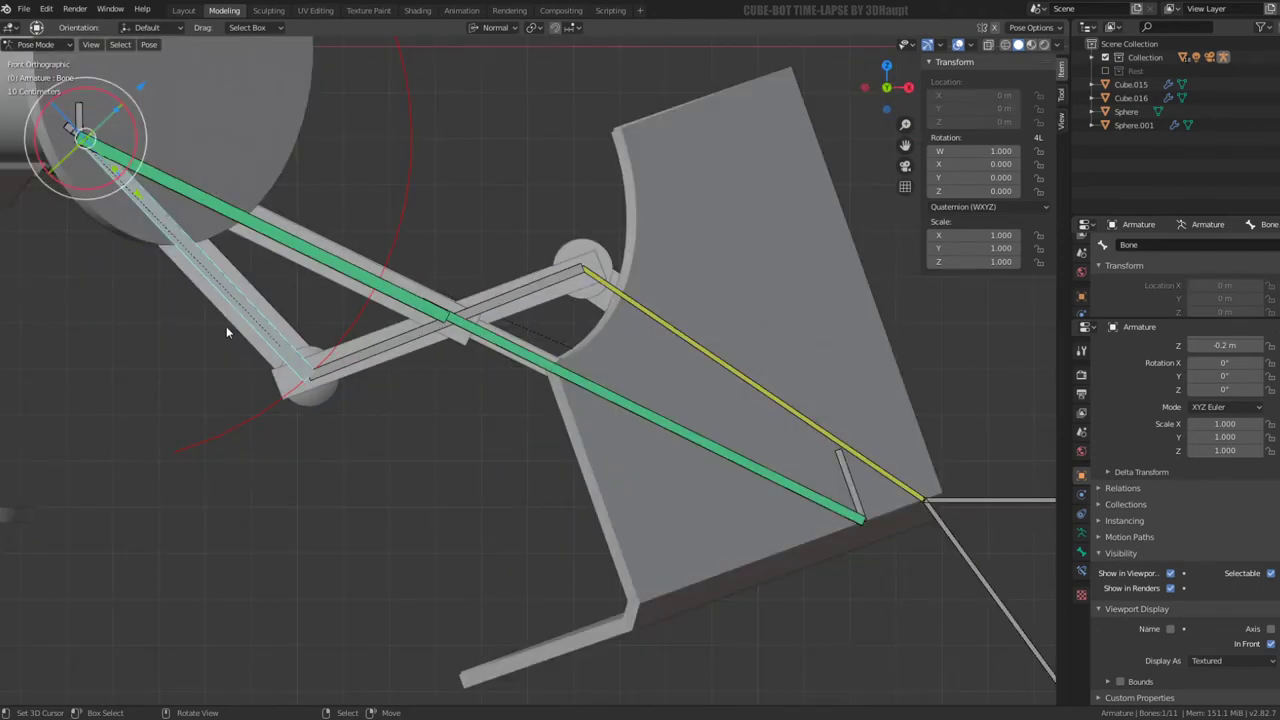
scroll(835, 452, down, 2)
click(876, 466)
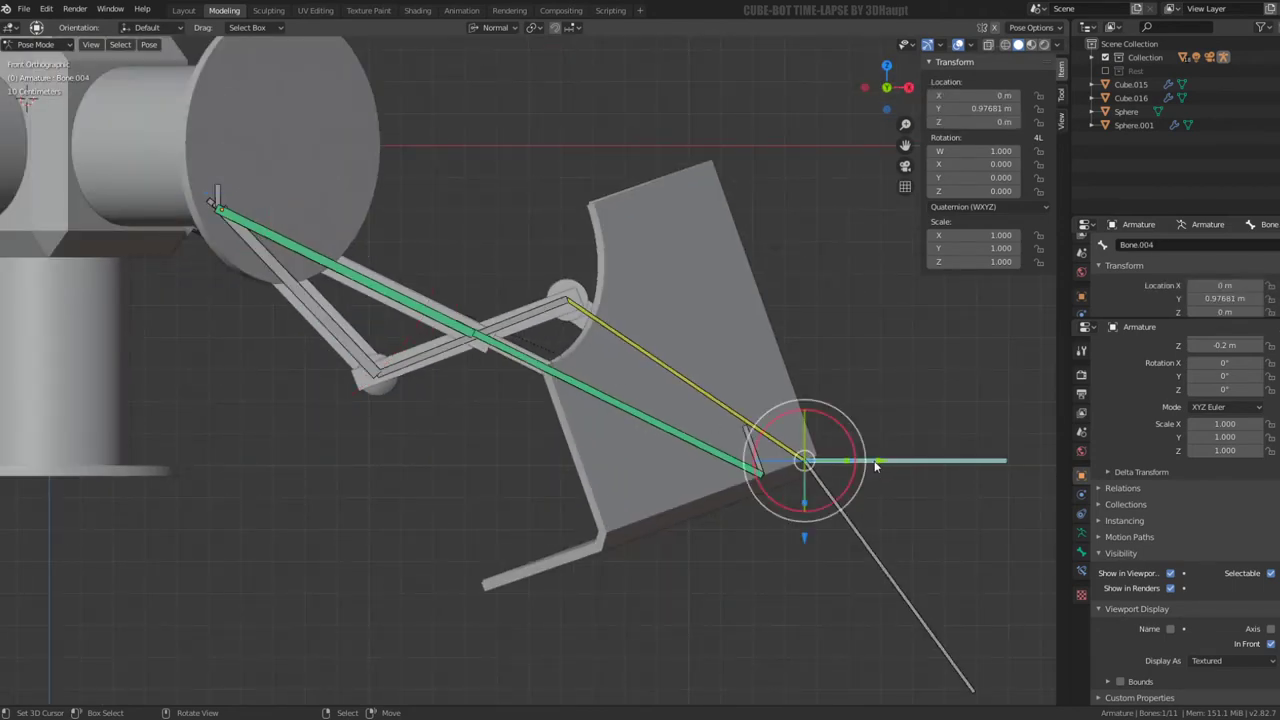
key(g)
key(y)
key(y)
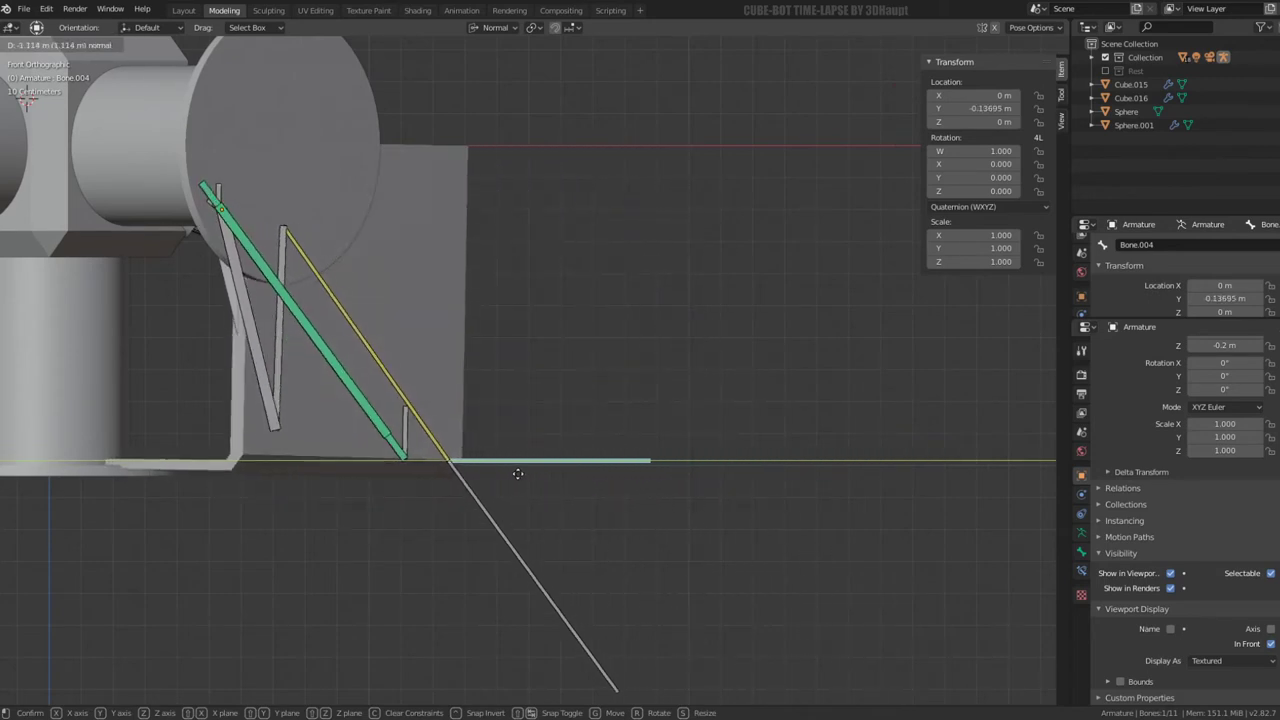
click(875, 472)
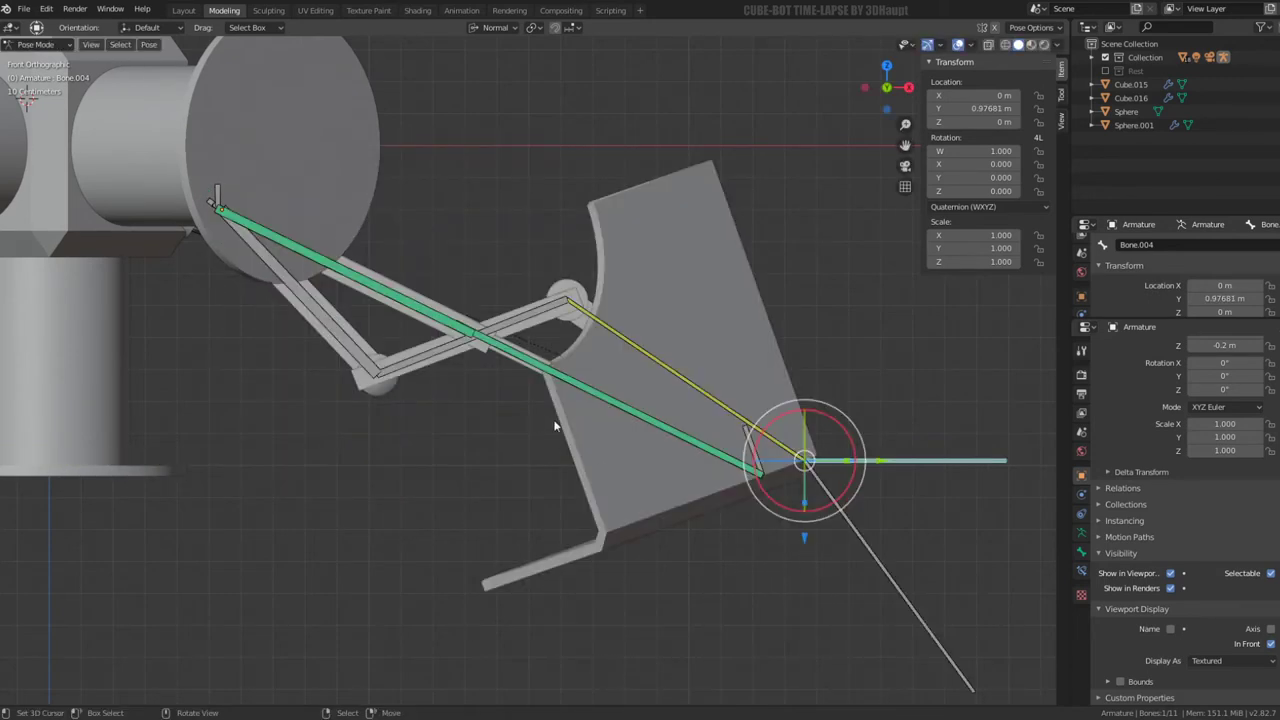
Select the upper linkage bone and put the armature into Edit Mode
key(KP_3)
mouse_move(568, 418)
middle_down()
mouse_move(582, 462)
mouse_move(647, 452)
mouse_move(604, 443)
mouse_move(554, 390)
middle_up()
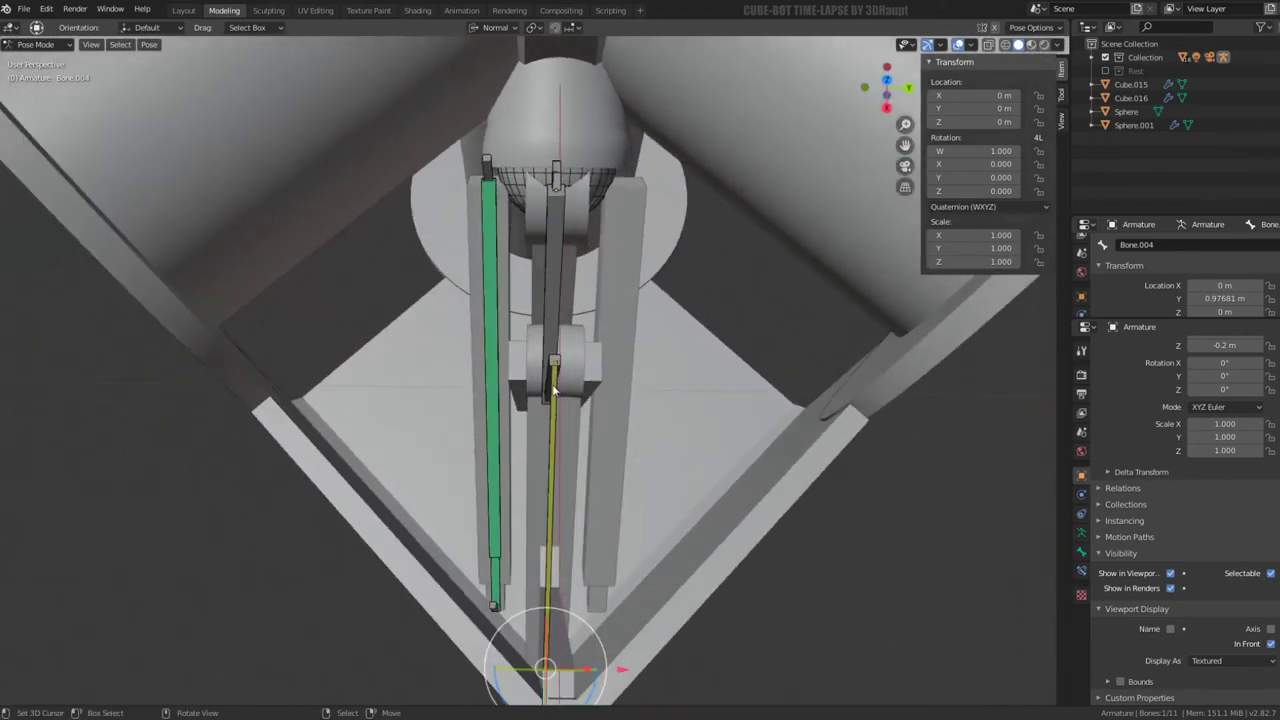
click(490, 605)
key(Tab)
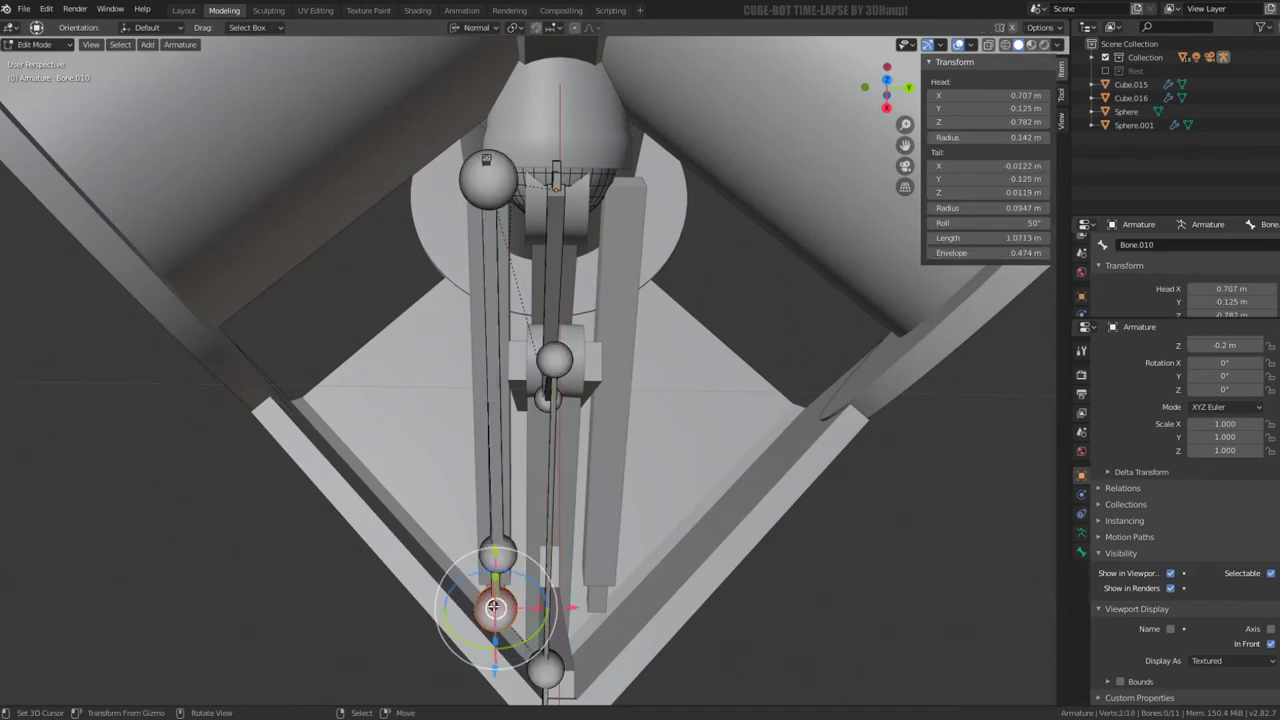
Use Global transform orientation, place duplicated Bone.012 near Y 0, and hide all other bones
mouse_move(494, 606)
middle_down()
mouse_move(491, 584)
mouse_move(503, 621)
middle_up()
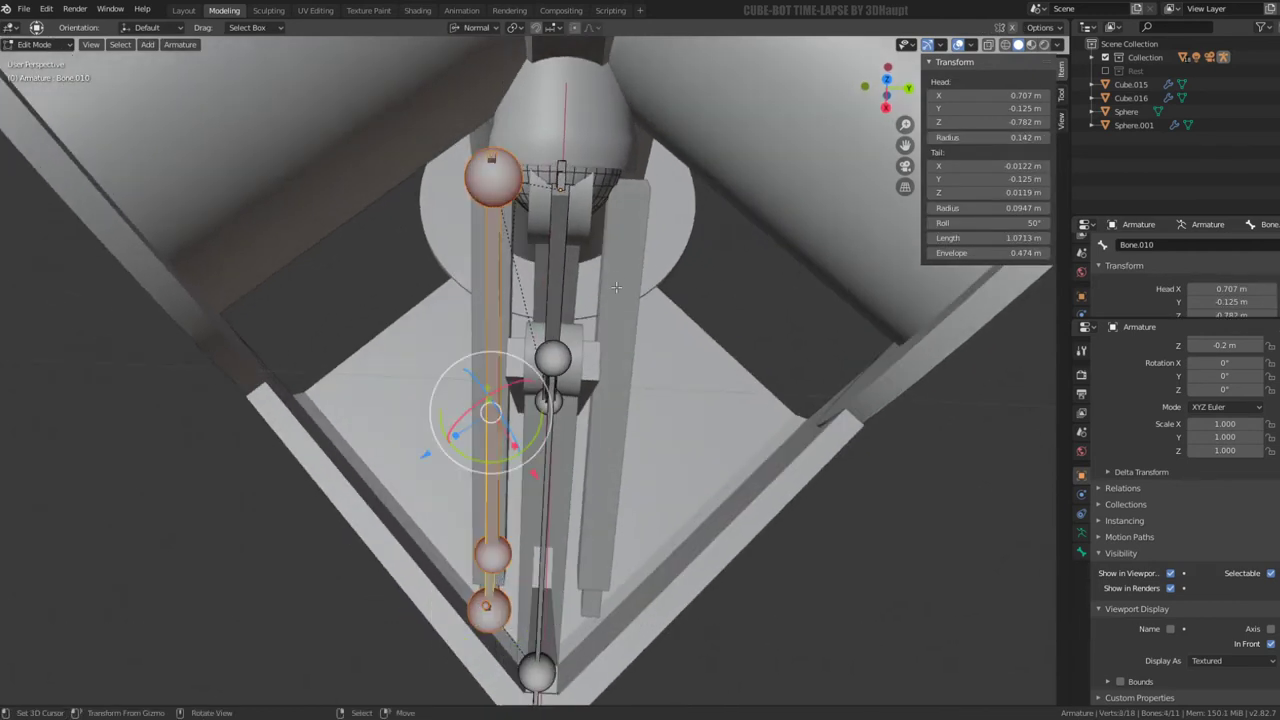
key(KP_1)
key(KP_7)
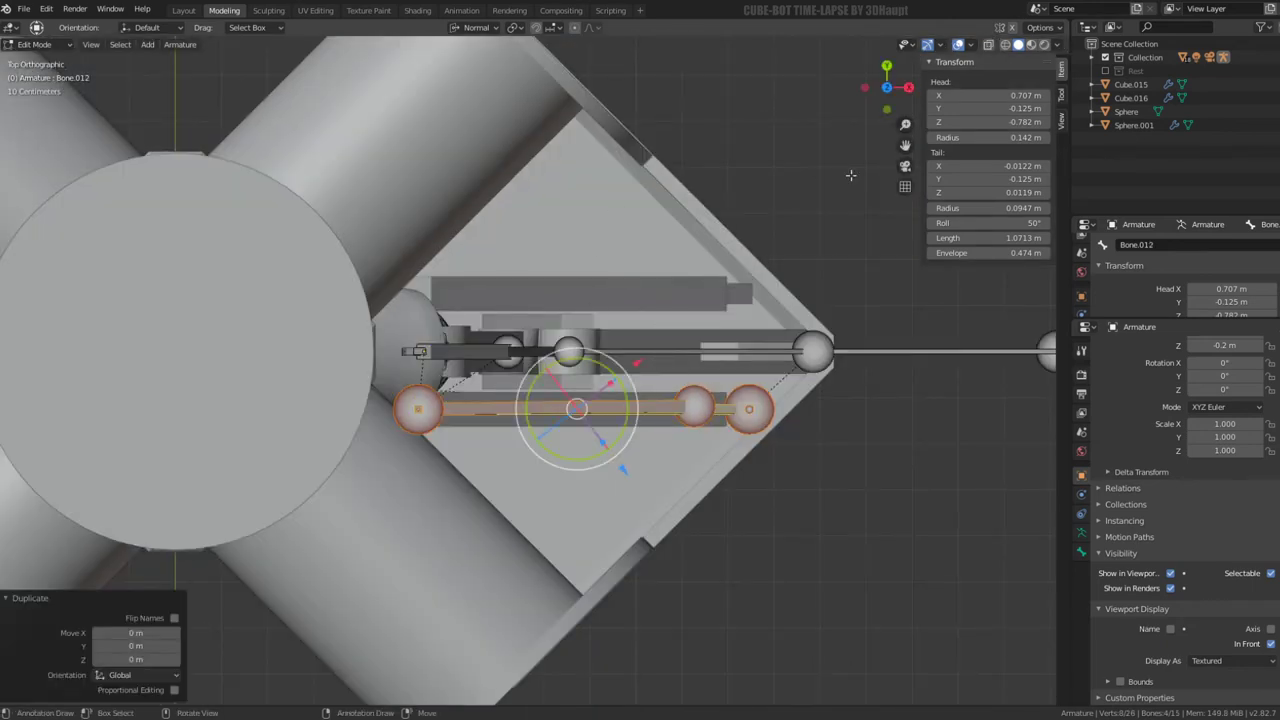
click(479, 69)
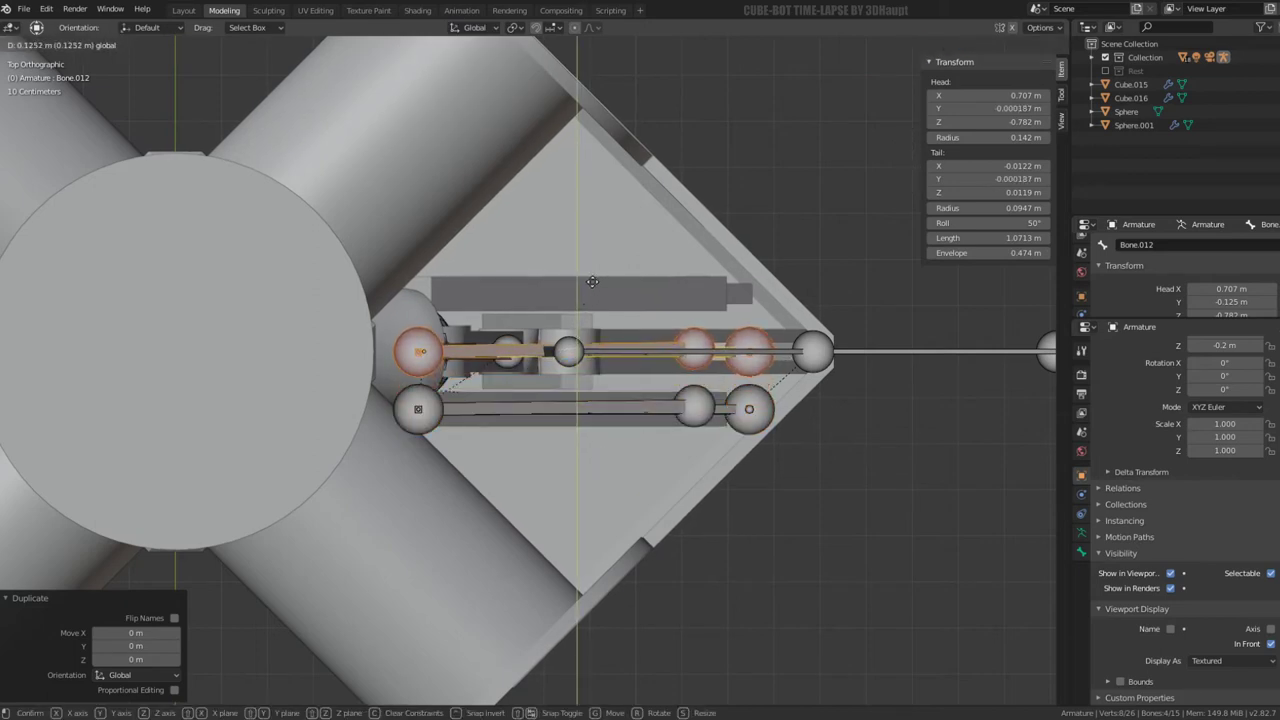
key(KP_1)
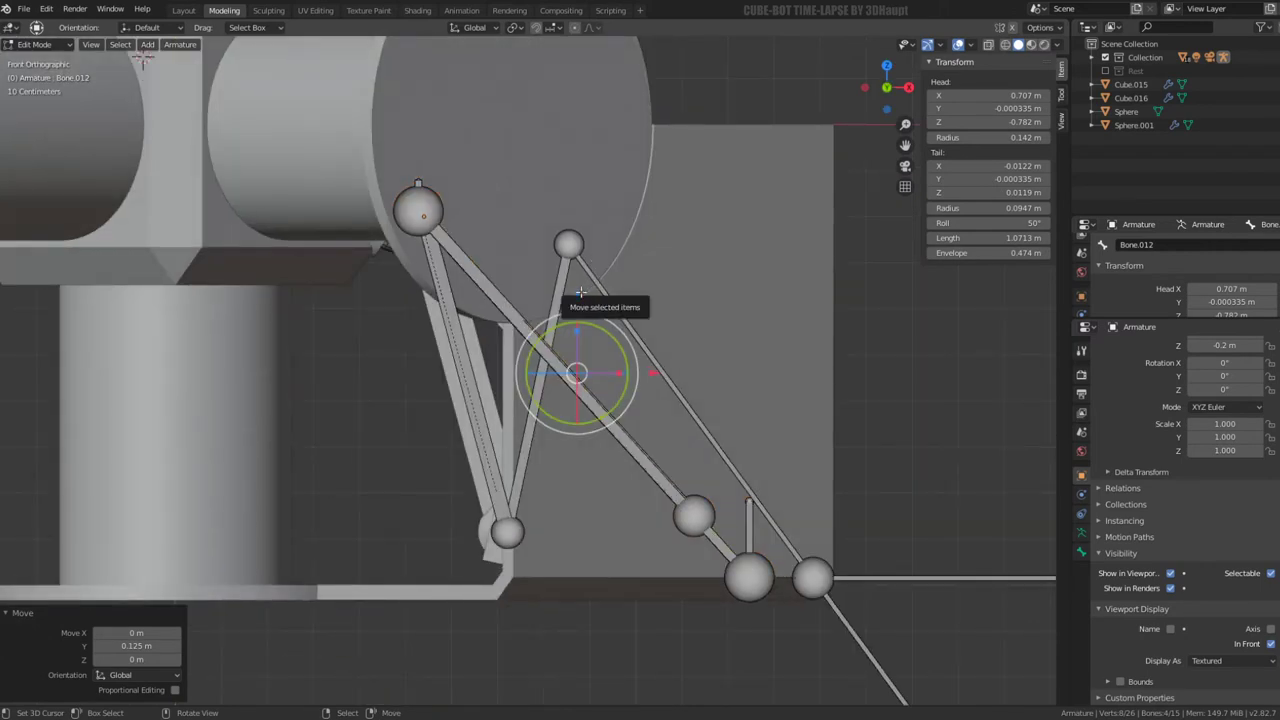
key(shift+h)
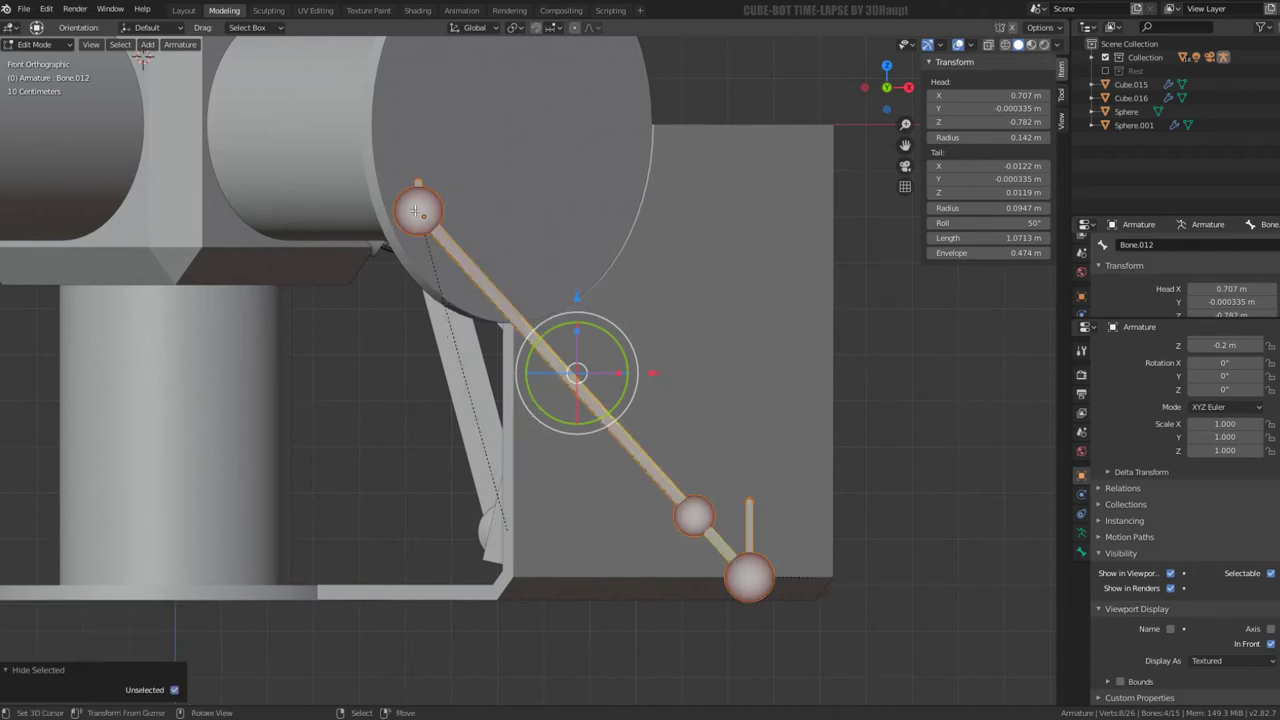
Reposition the linkage bone ends, lowering the joint partway up the linkage along Z
mouse_move(372, 121)
middle_down()
mouse_move(576, 123)
mouse_move(457, 170)
middle_up()
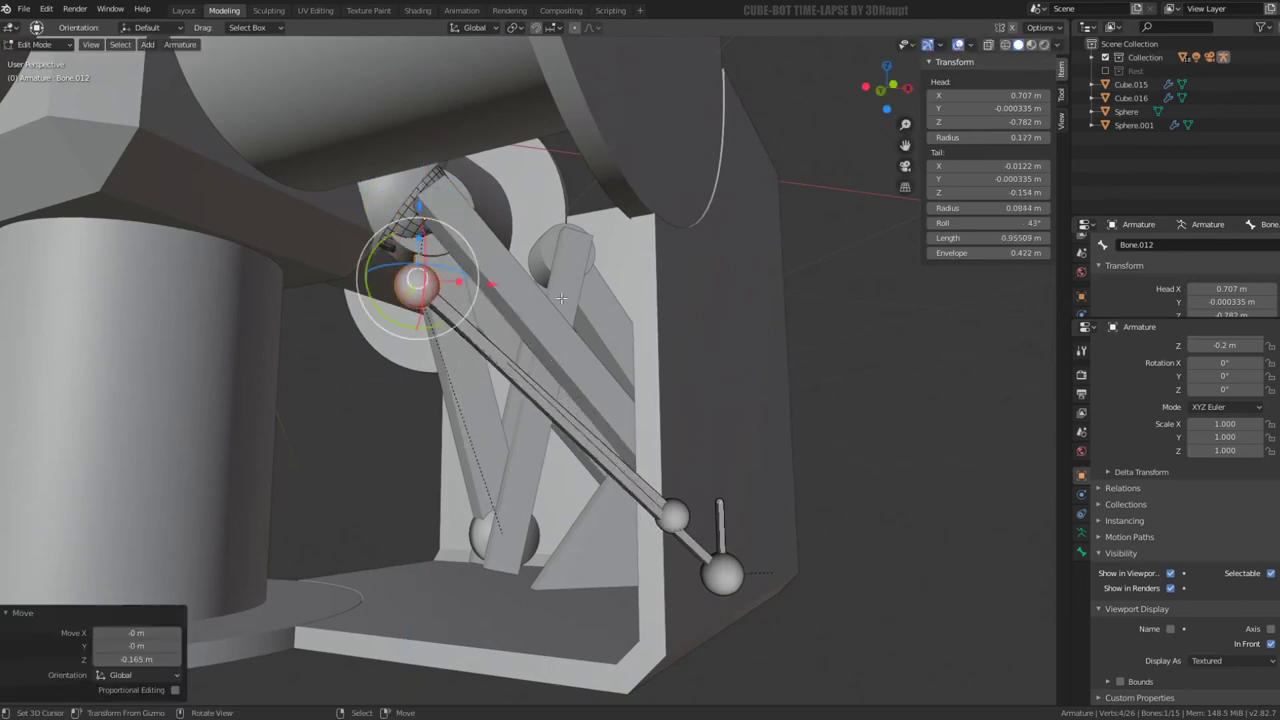
click(536, 284)
mouse_move(536, 284)
middle_down()
mouse_move(573, 209)
mouse_move(571, 221)
middle_up()
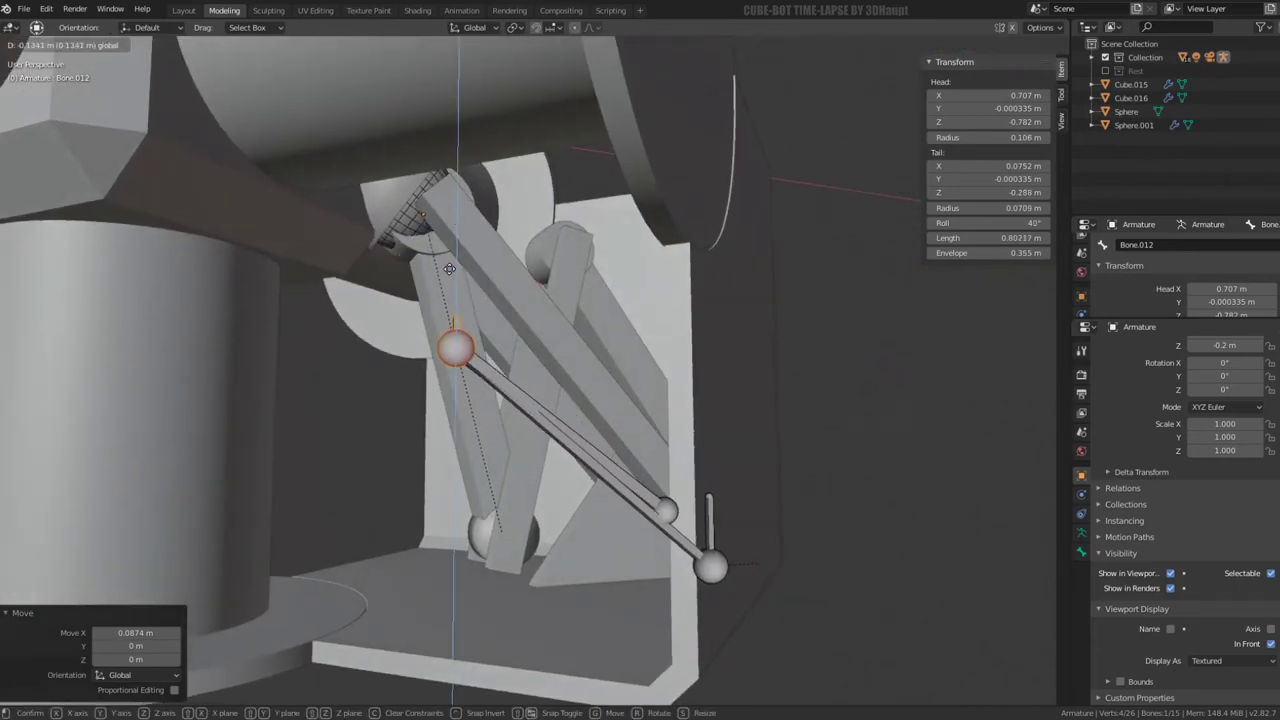
middle_drag(454, 272, 531, 354)
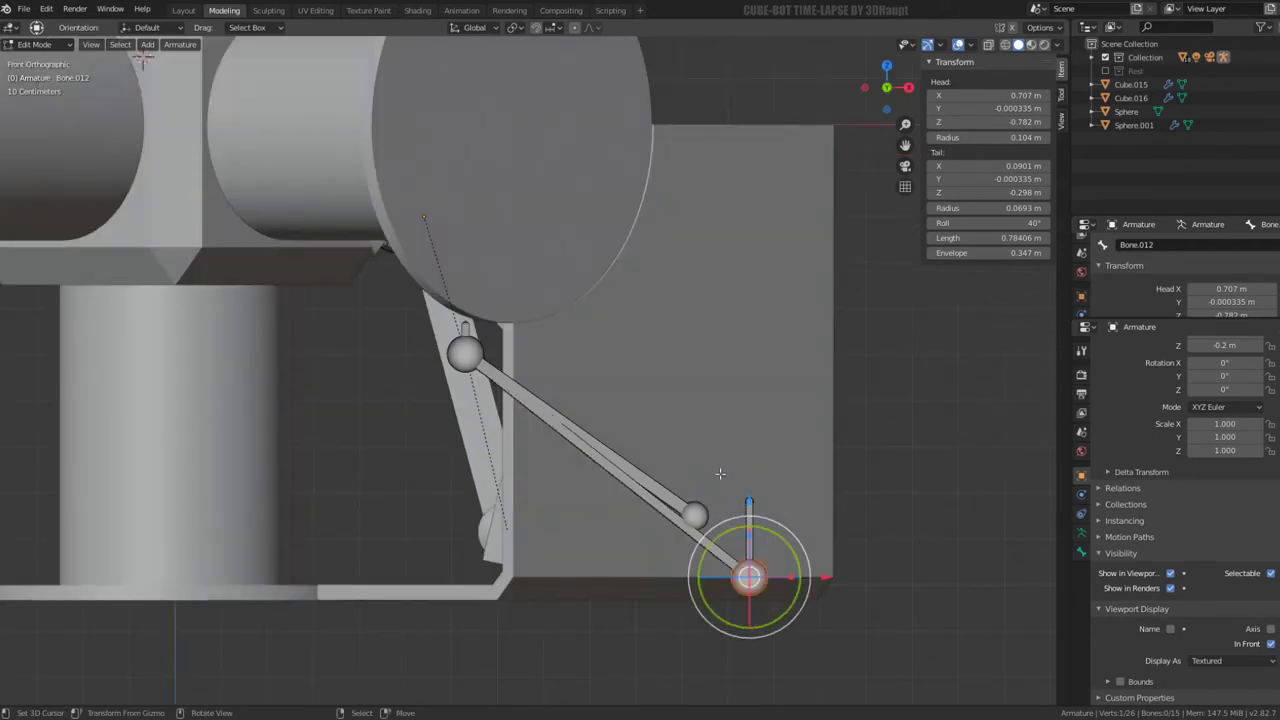
middle_drag(718, 491, 708, 487)
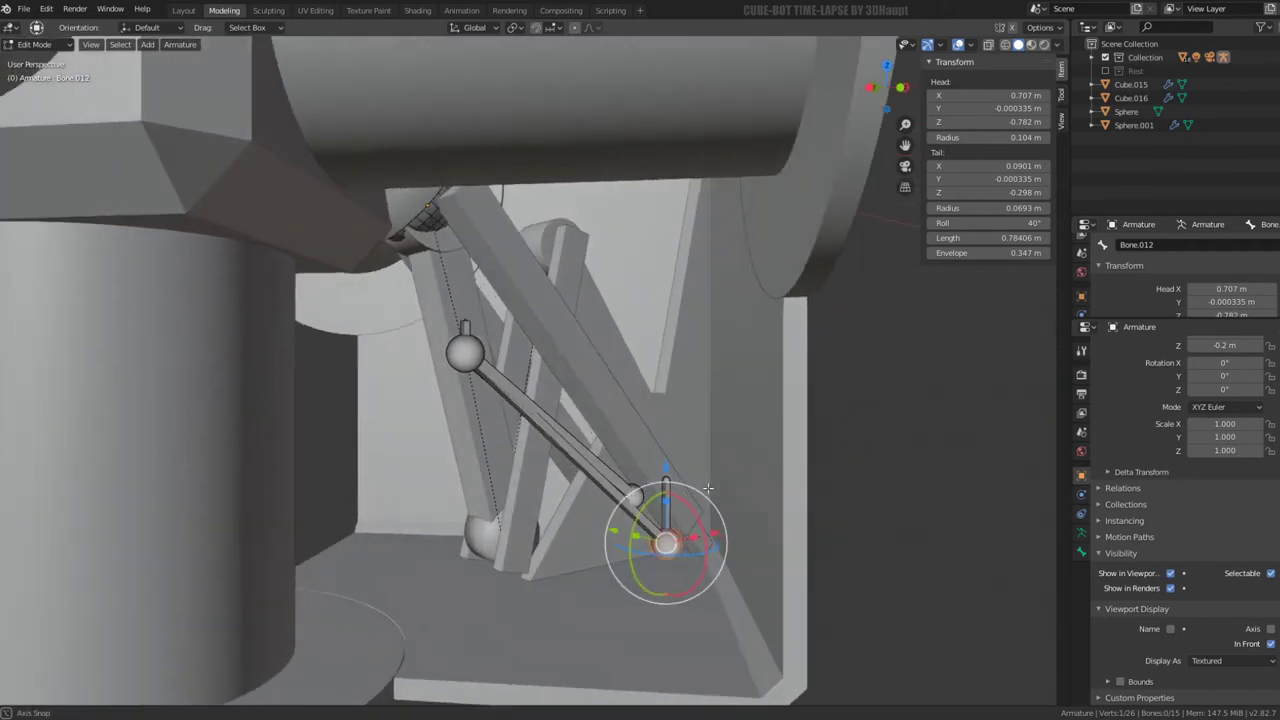
middle_drag(708, 487, 463, 348)
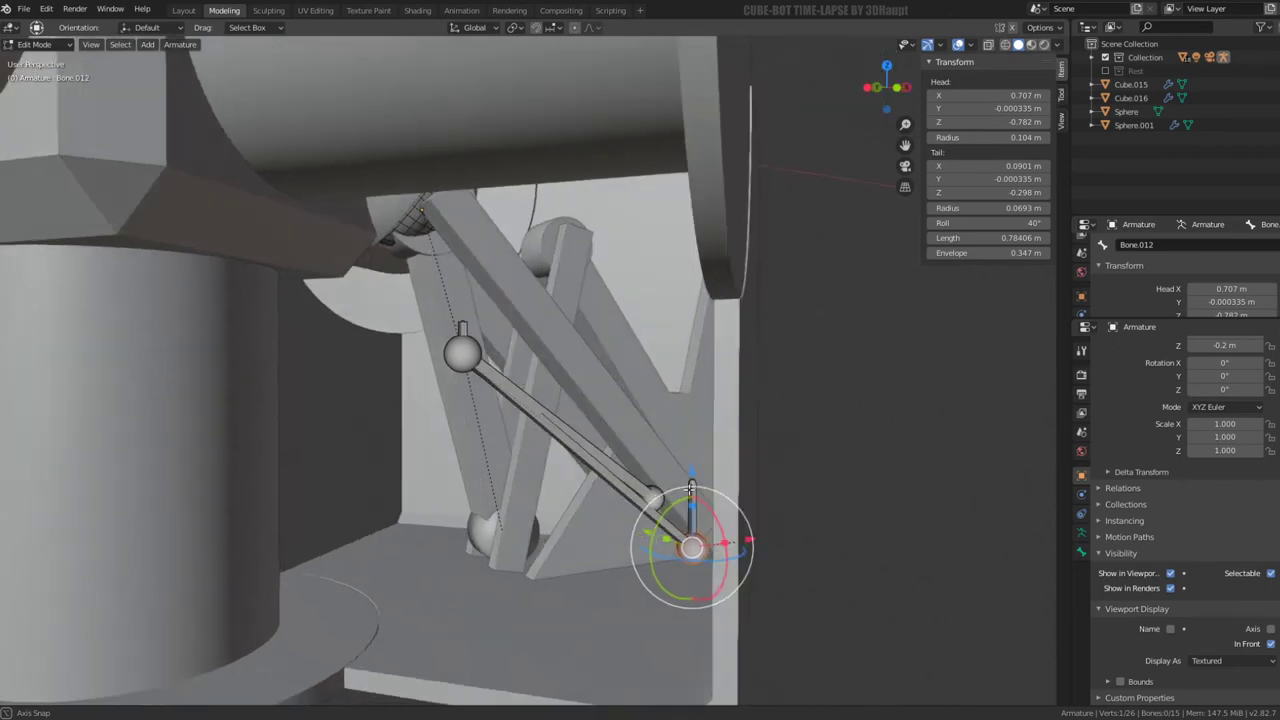
click(463, 330)
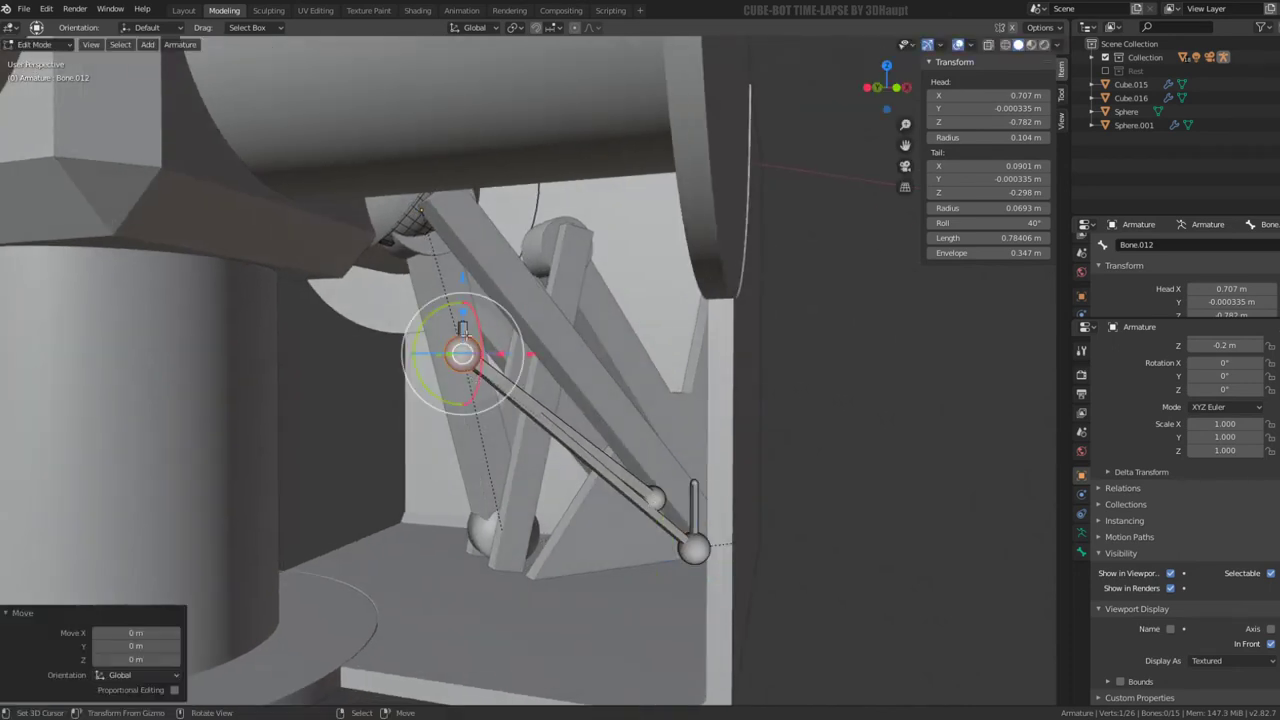
click(495, 387)
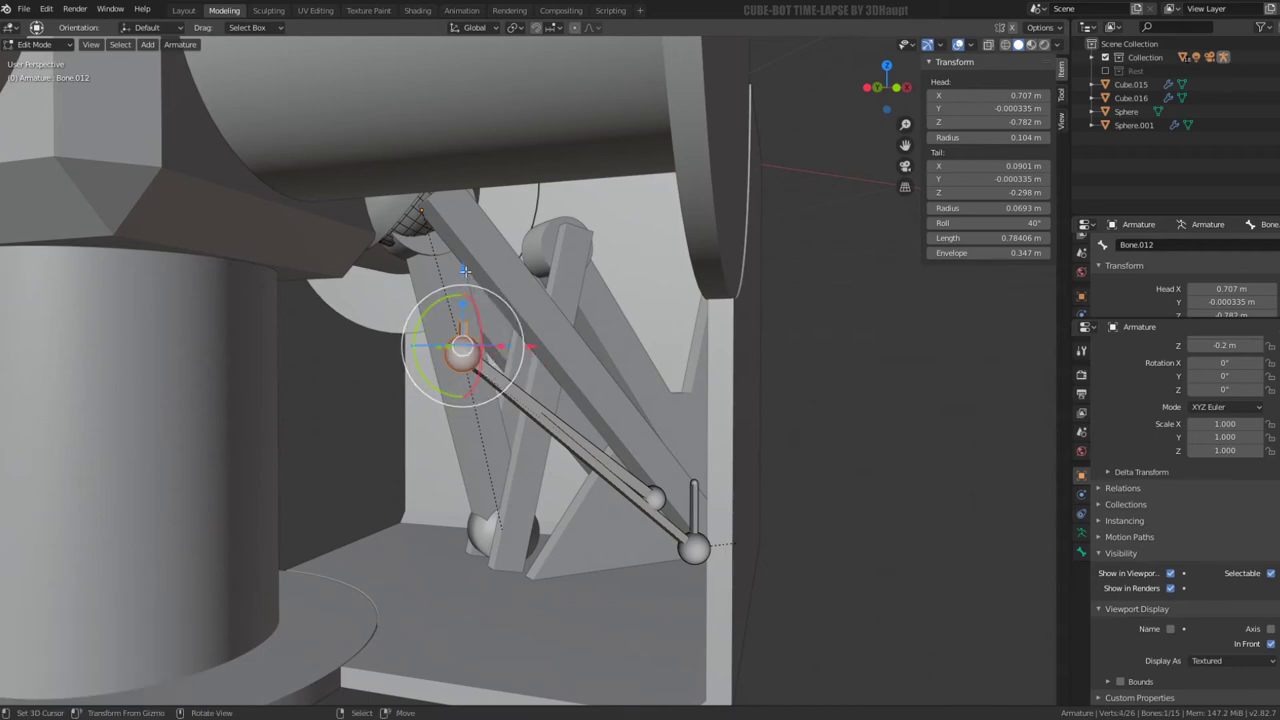
drag(465, 270, 469, 339)
mouse_move(475, 361)
middle_down()
mouse_move(542, 358)
mouse_move(511, 355)
middle_up()
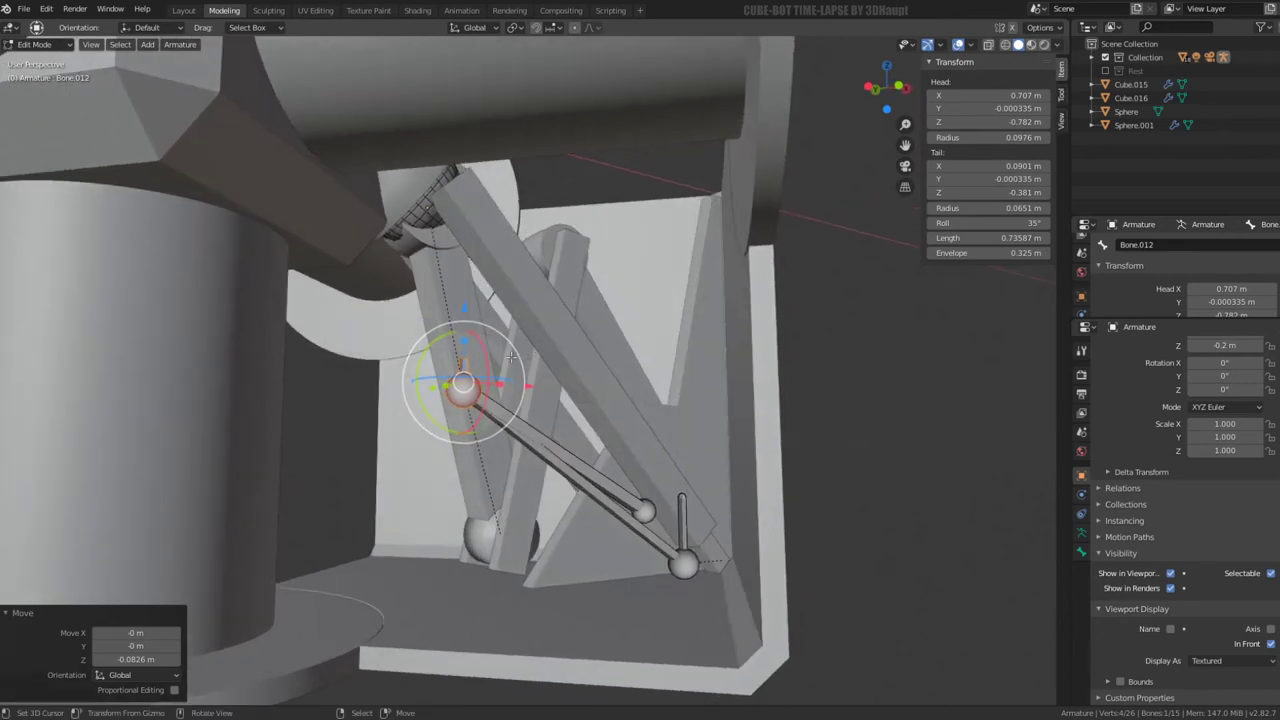
Set the 3D cursor on the foot bone end and snap the selected bone end onto it
click(649, 524)
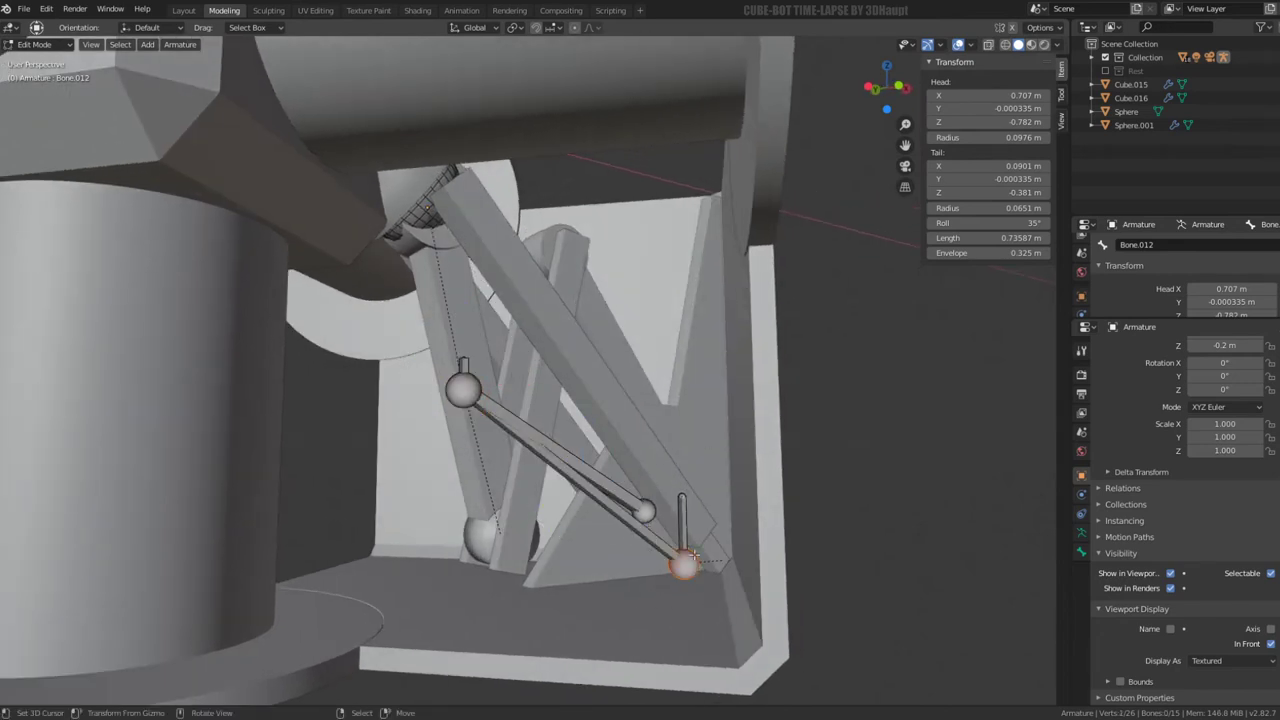
key(shift+s)
click(753, 599)
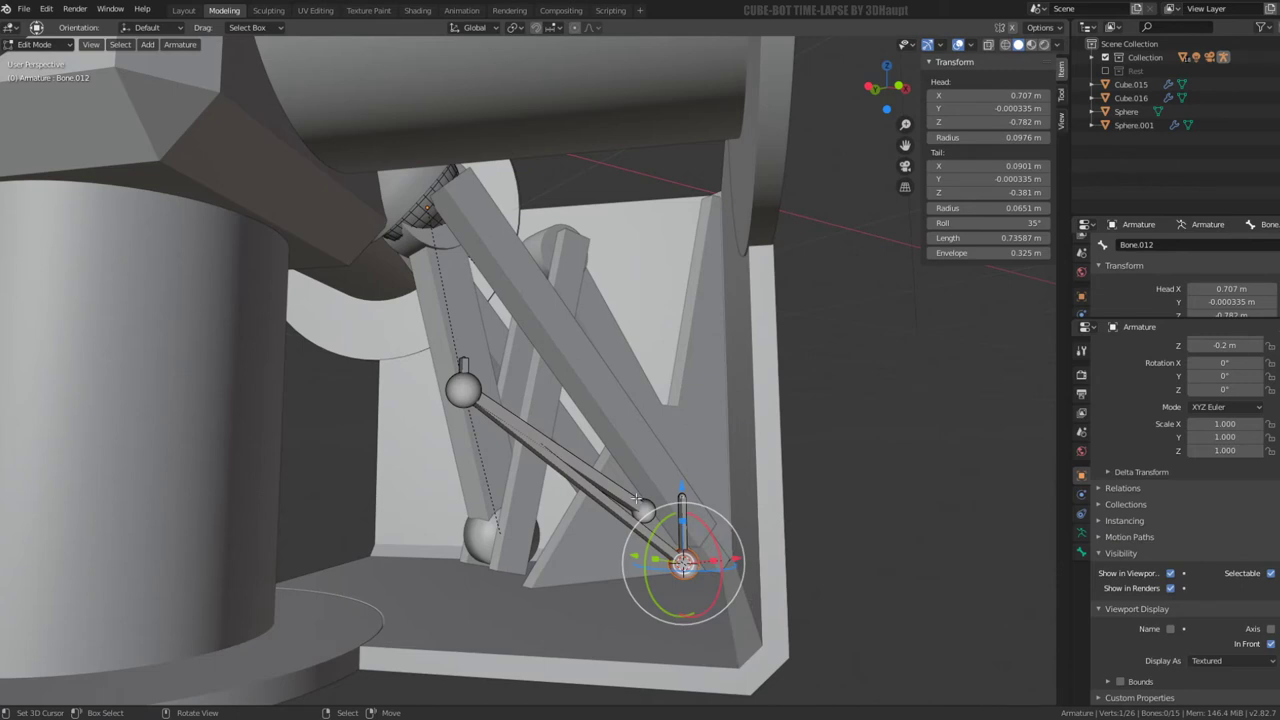
key(shift+s)
click(738, 473)
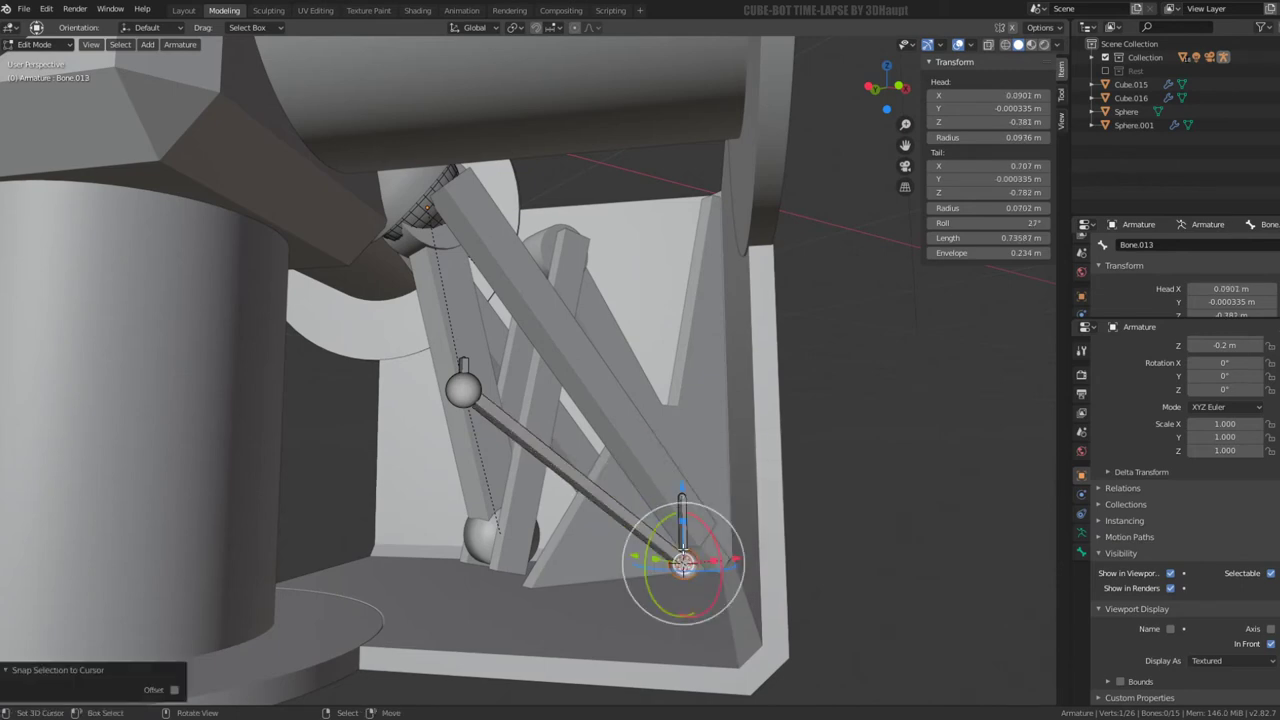
click(683, 563)
key(b)
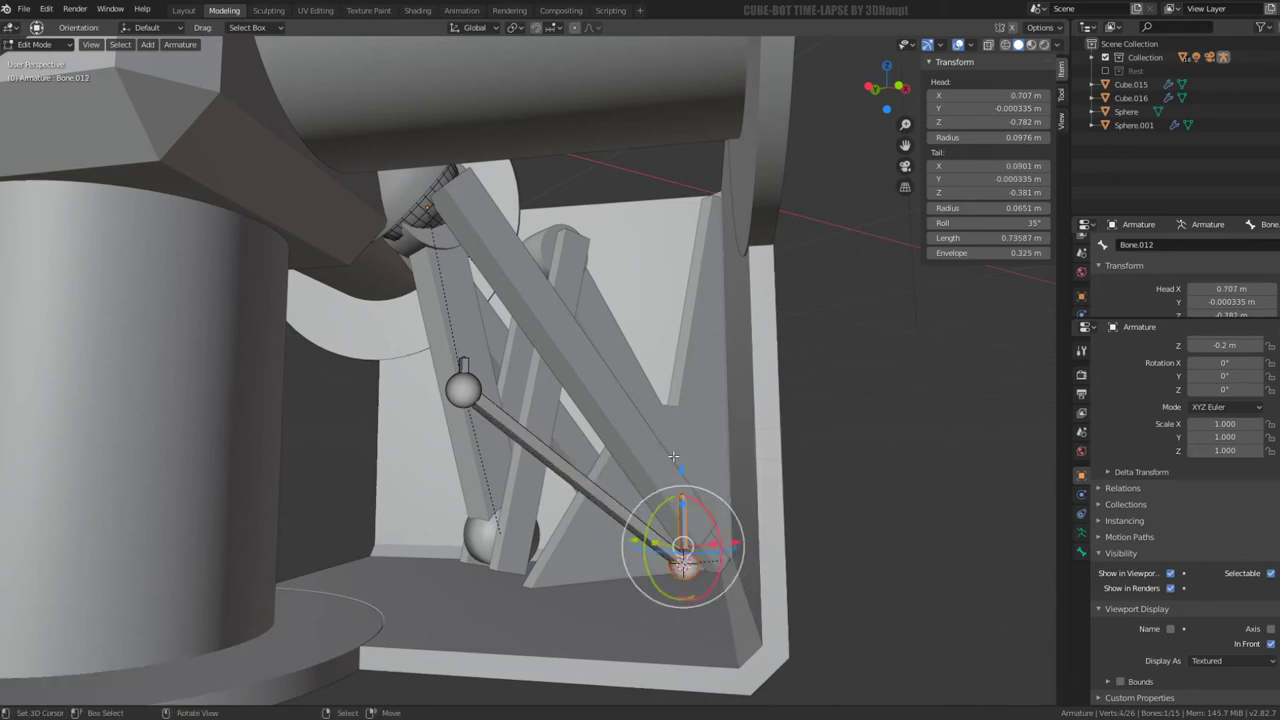
Slide Bone.012's head 0.115 m left along X to the foot plate's bottom edge
key(KP_1)
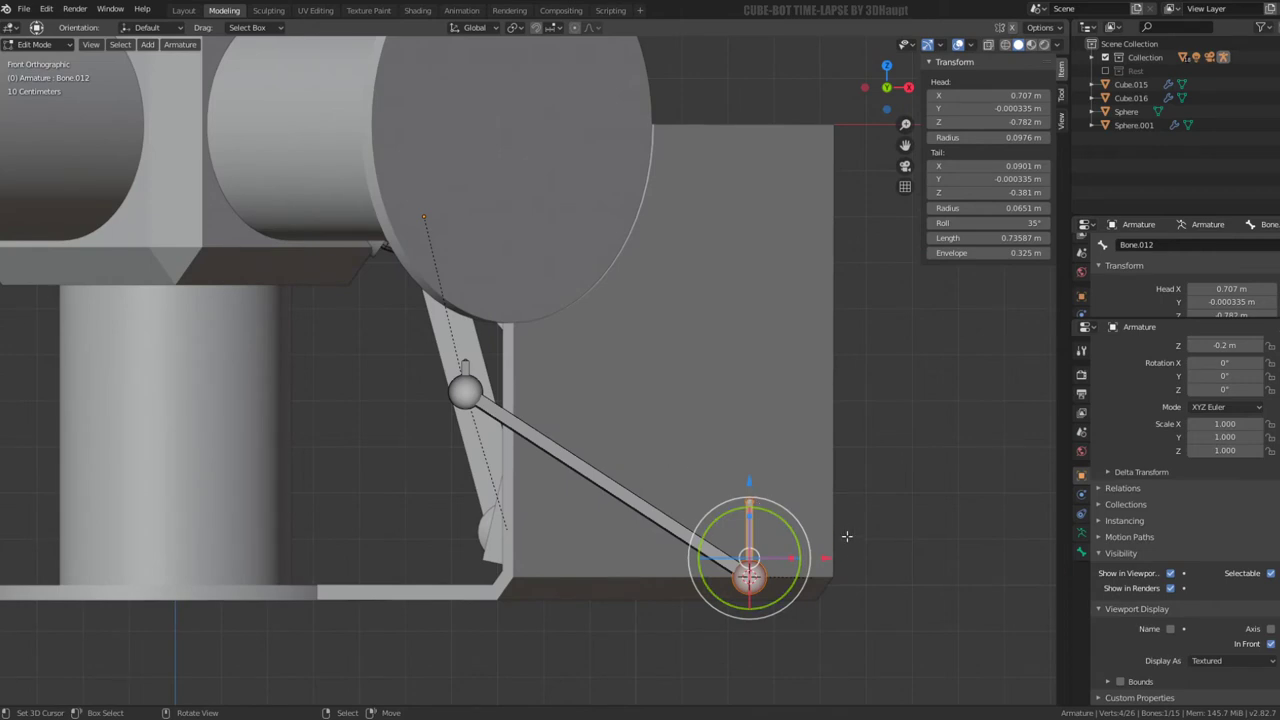
key(g)
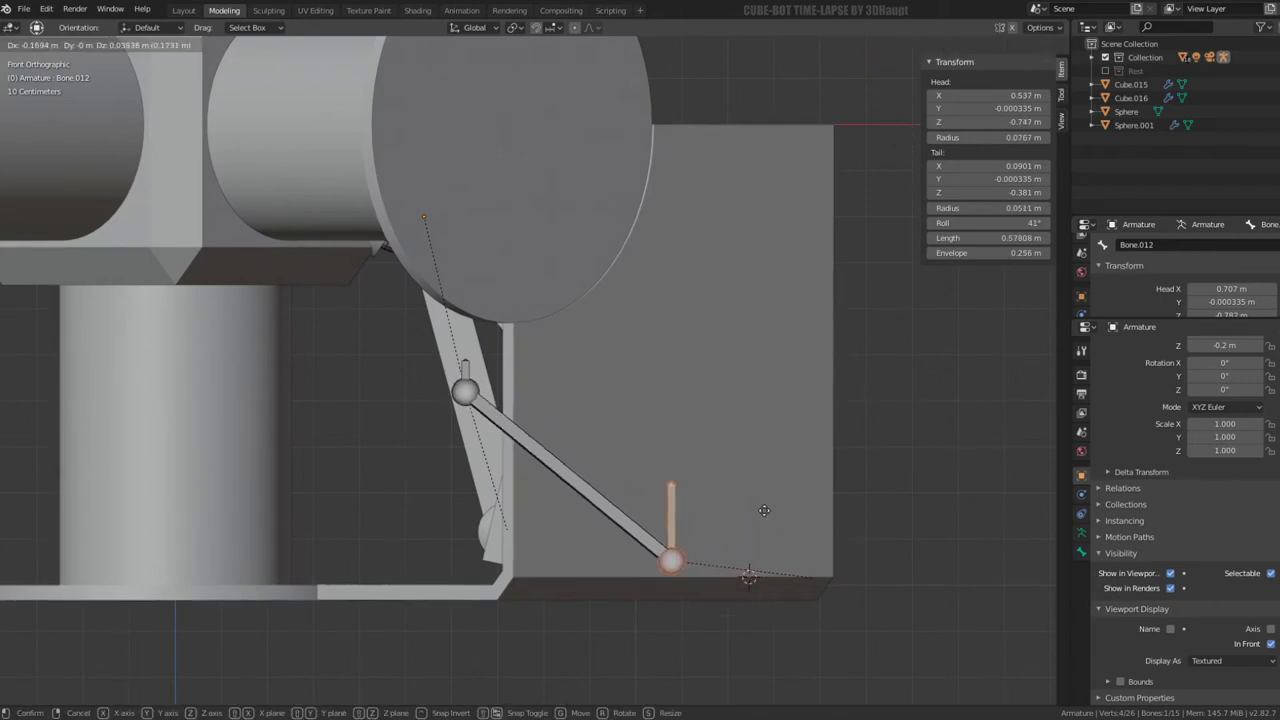
key(x)
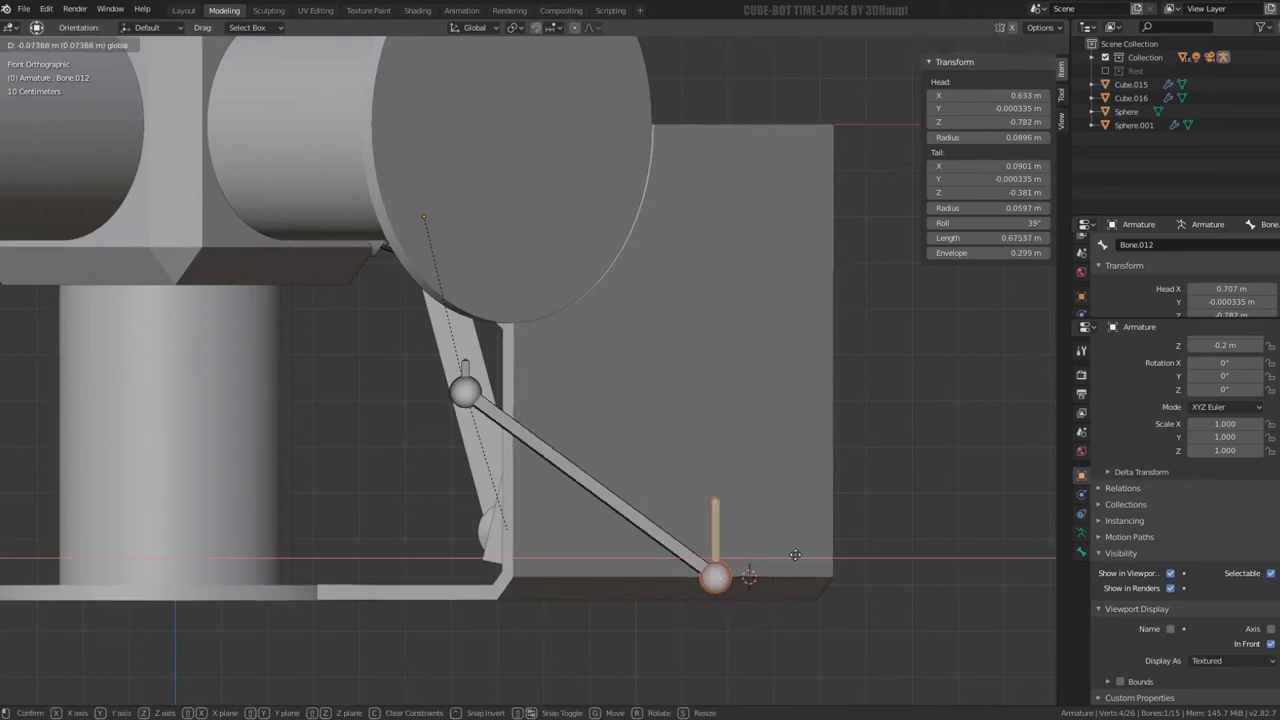
click(777, 549)
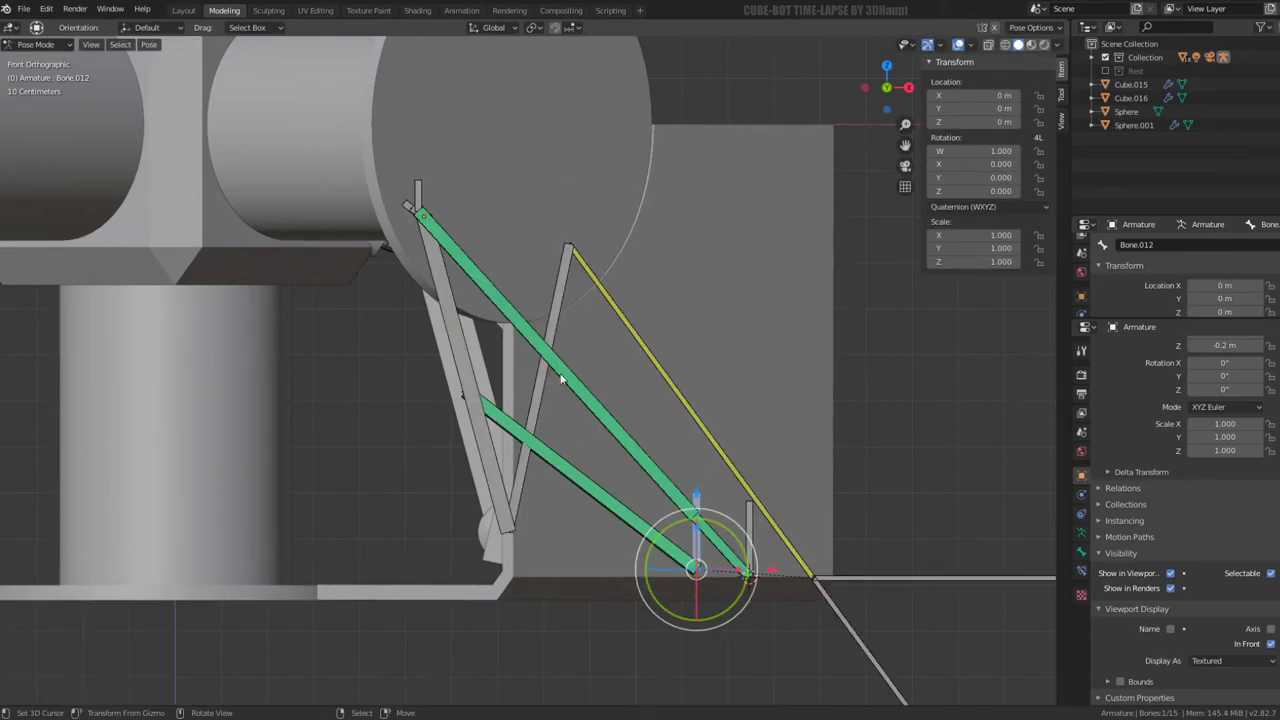
Test the foot pose, move the linkage's lower joint up to the foot plate's top, and retest
key(g)
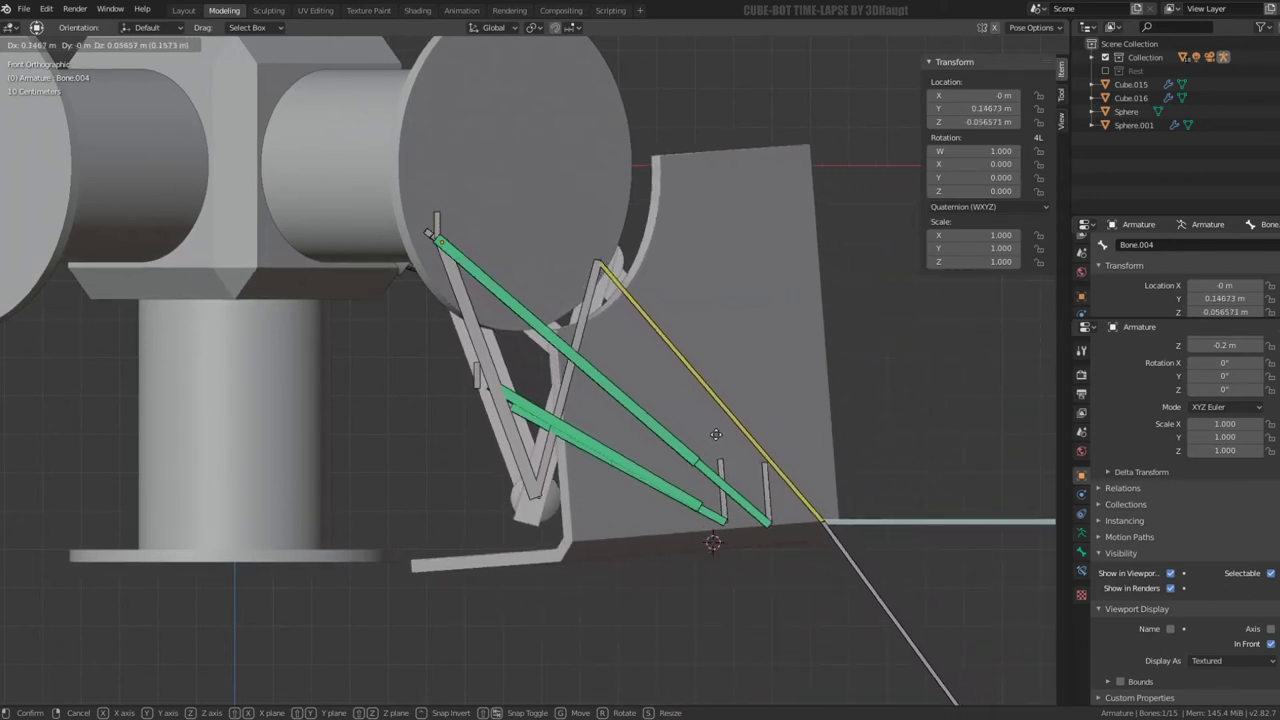
key(Escape)
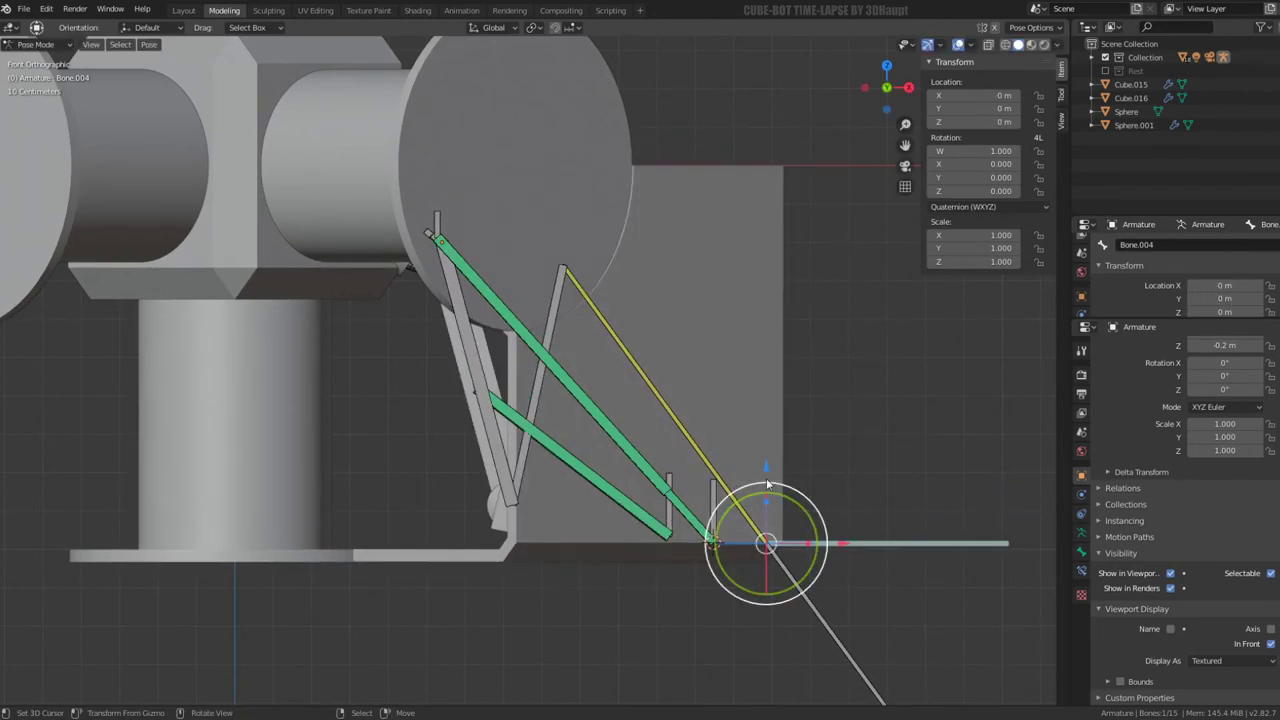
key(Tab)
click(676, 518)
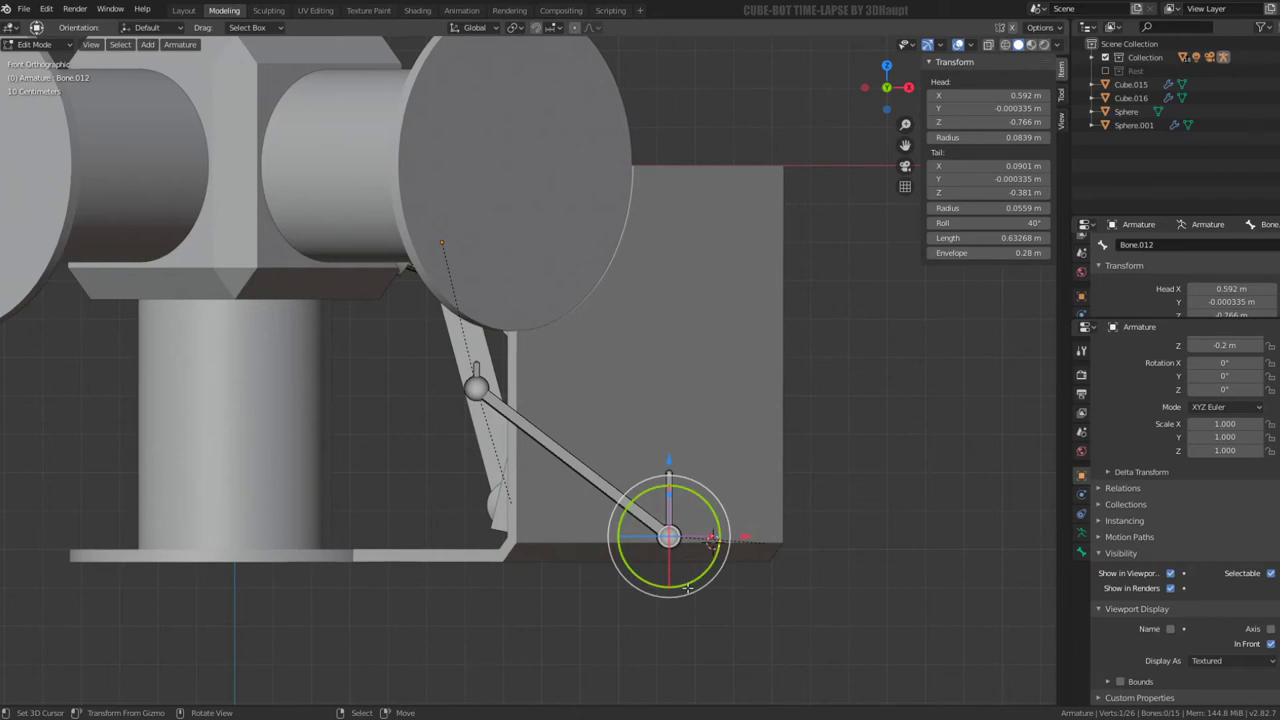
key(g)
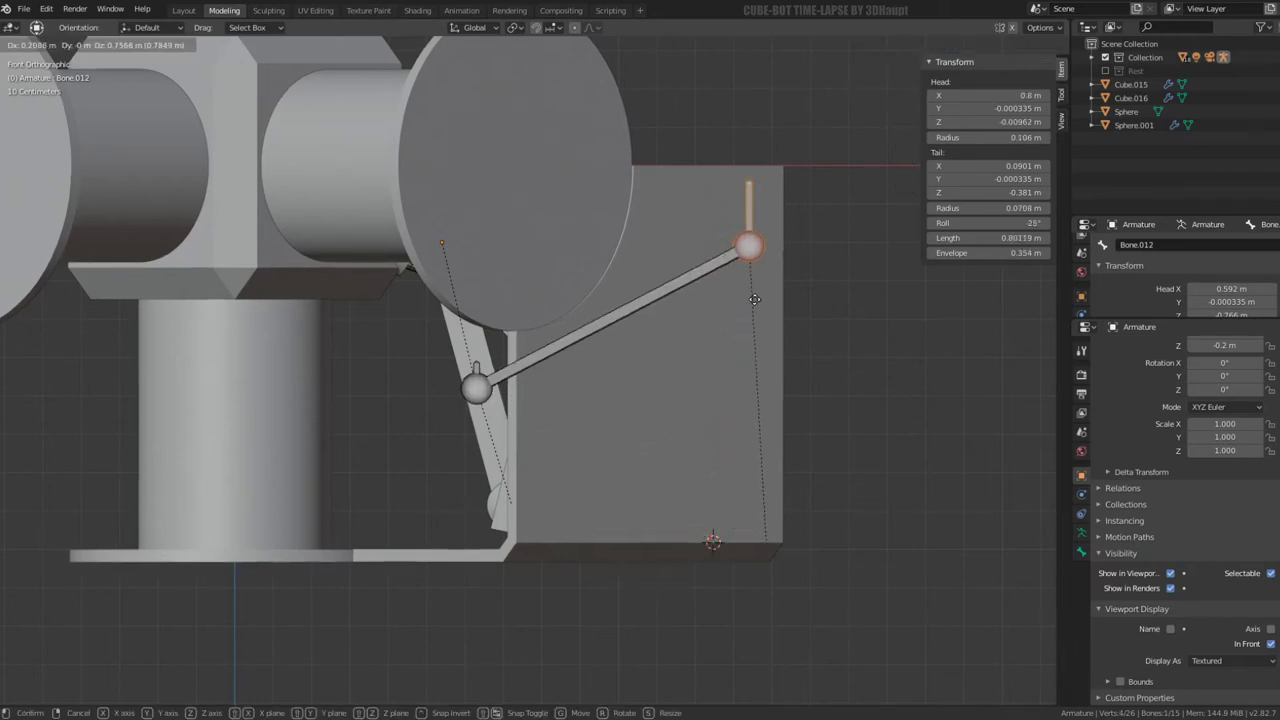
click(764, 297)
key(Tab)
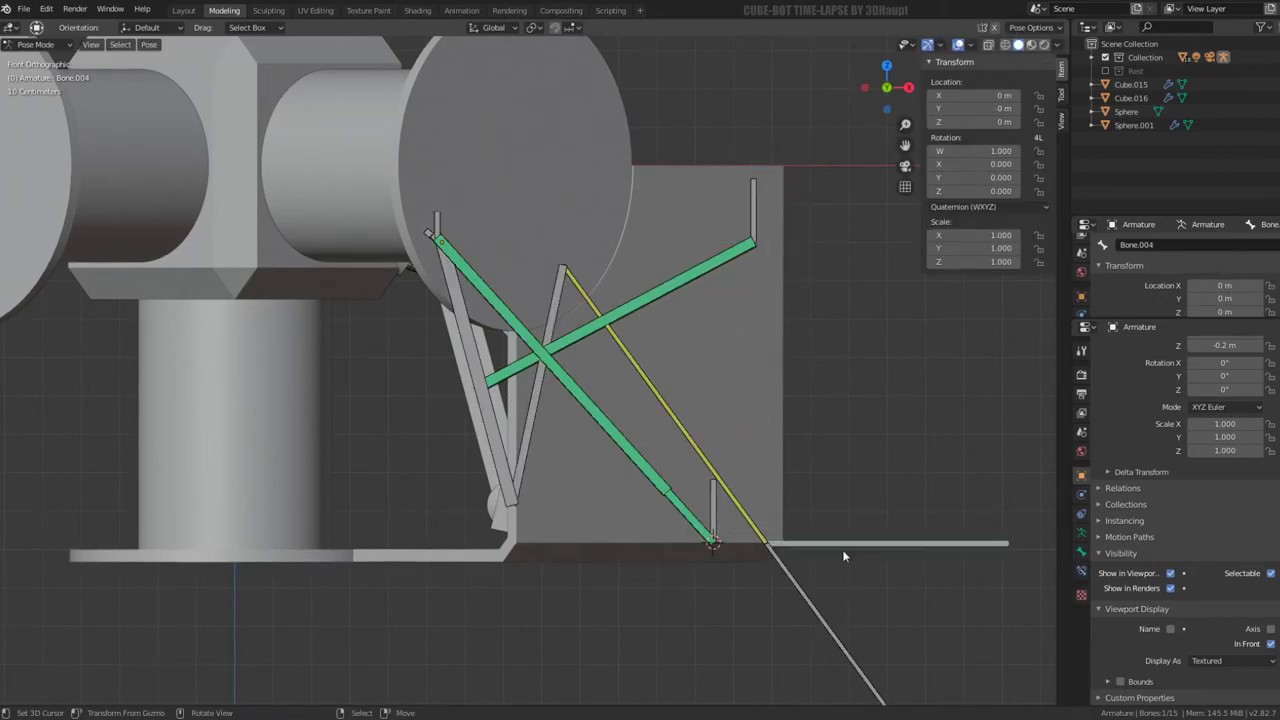
key(g)
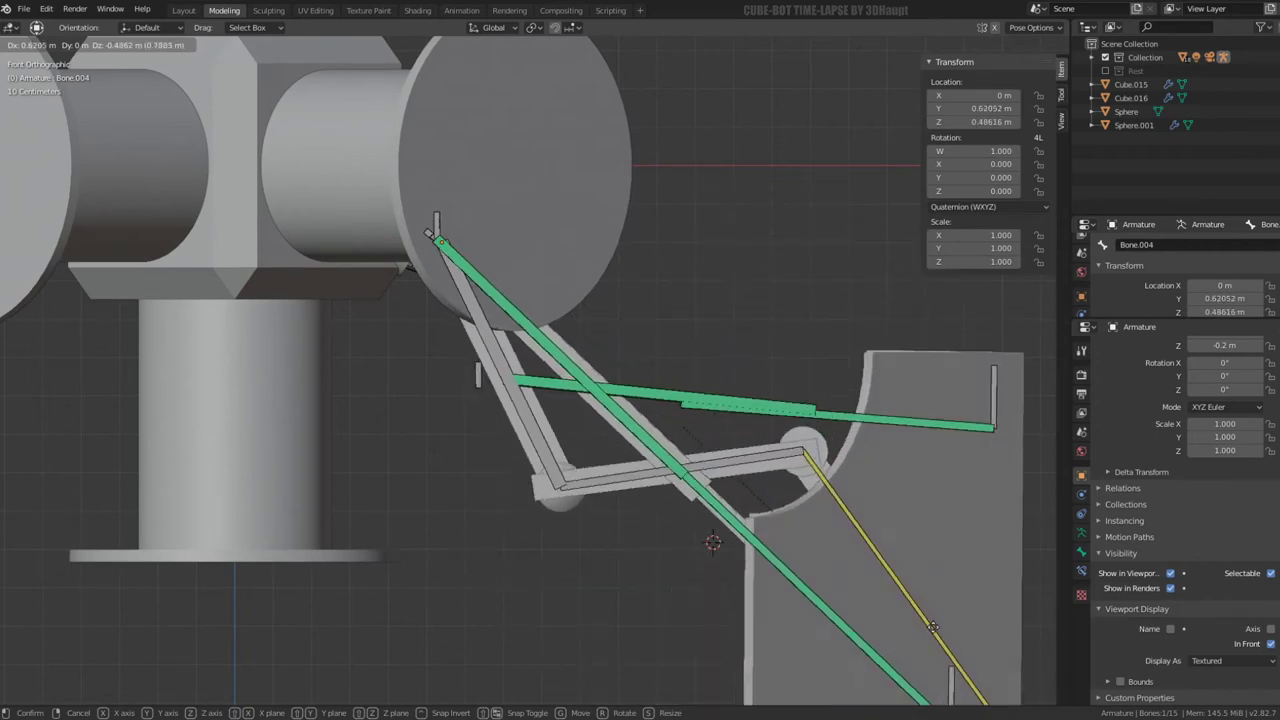
key(Escape)
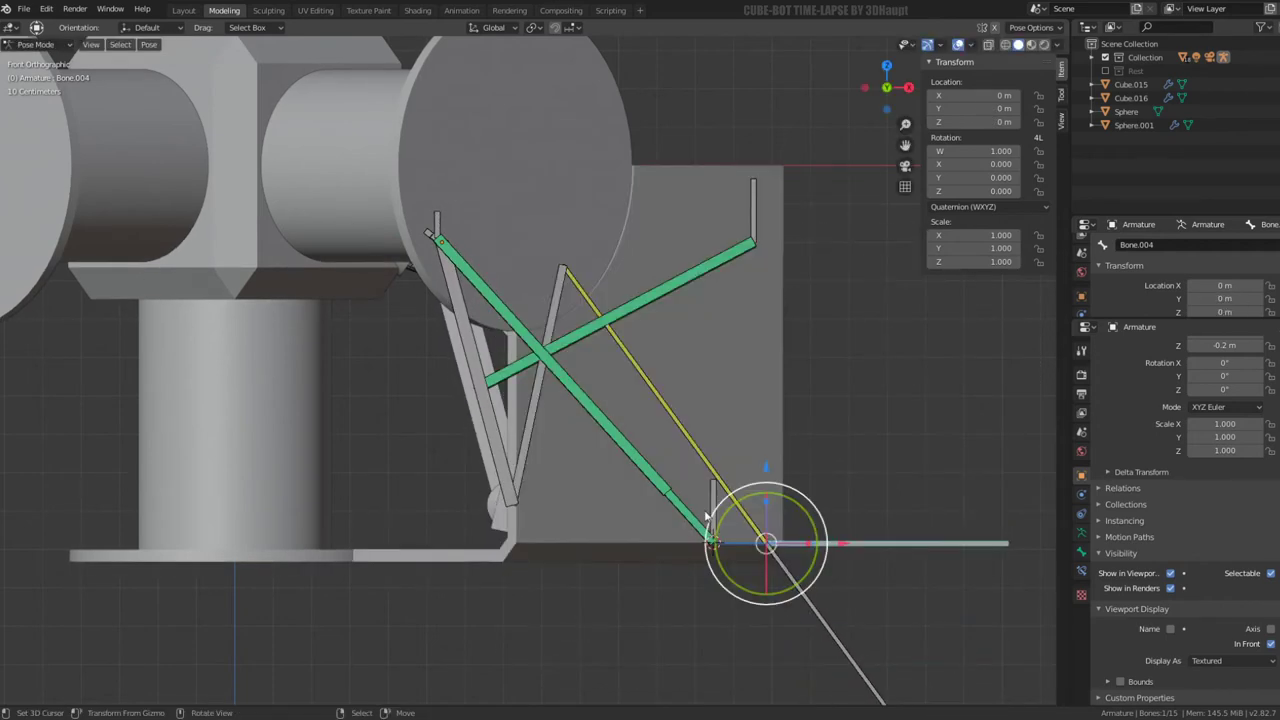
scroll(507, 397, down, 1)
key(g)
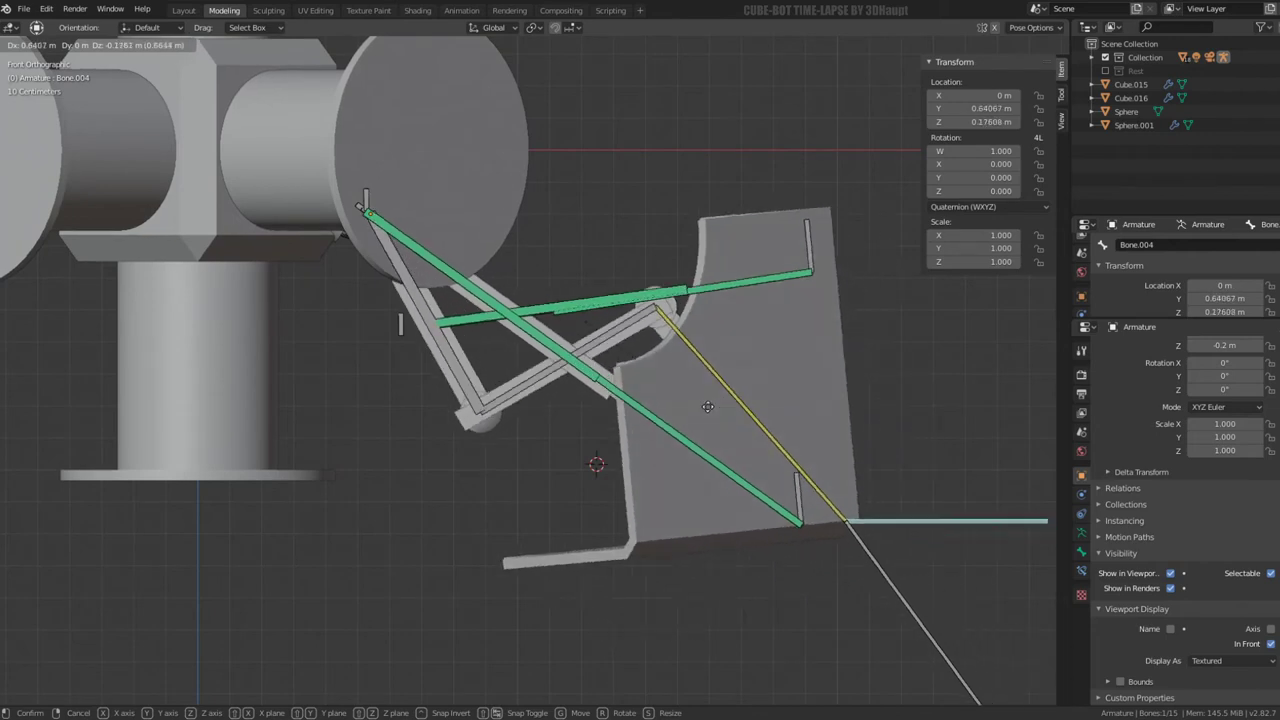
key(Escape)
Move Bone.012's lower end onto the leg joint and test the foot pose
key(Tab)
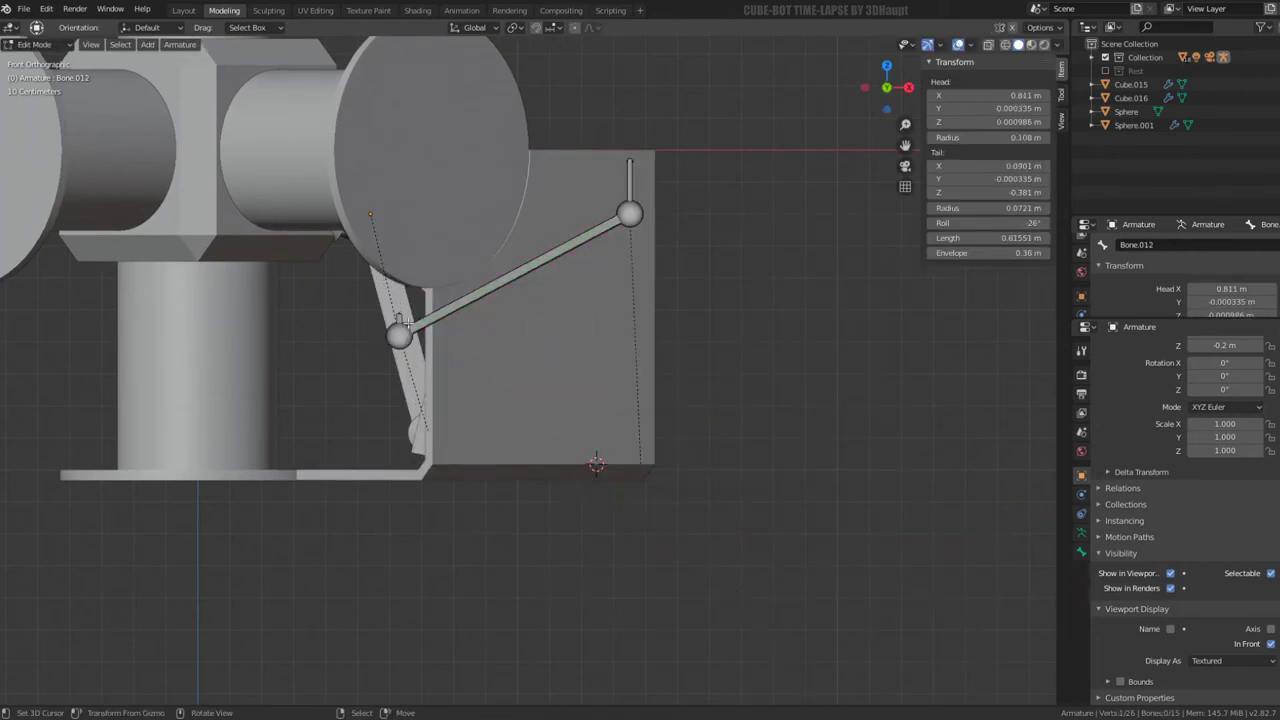
key(b)
key(g)
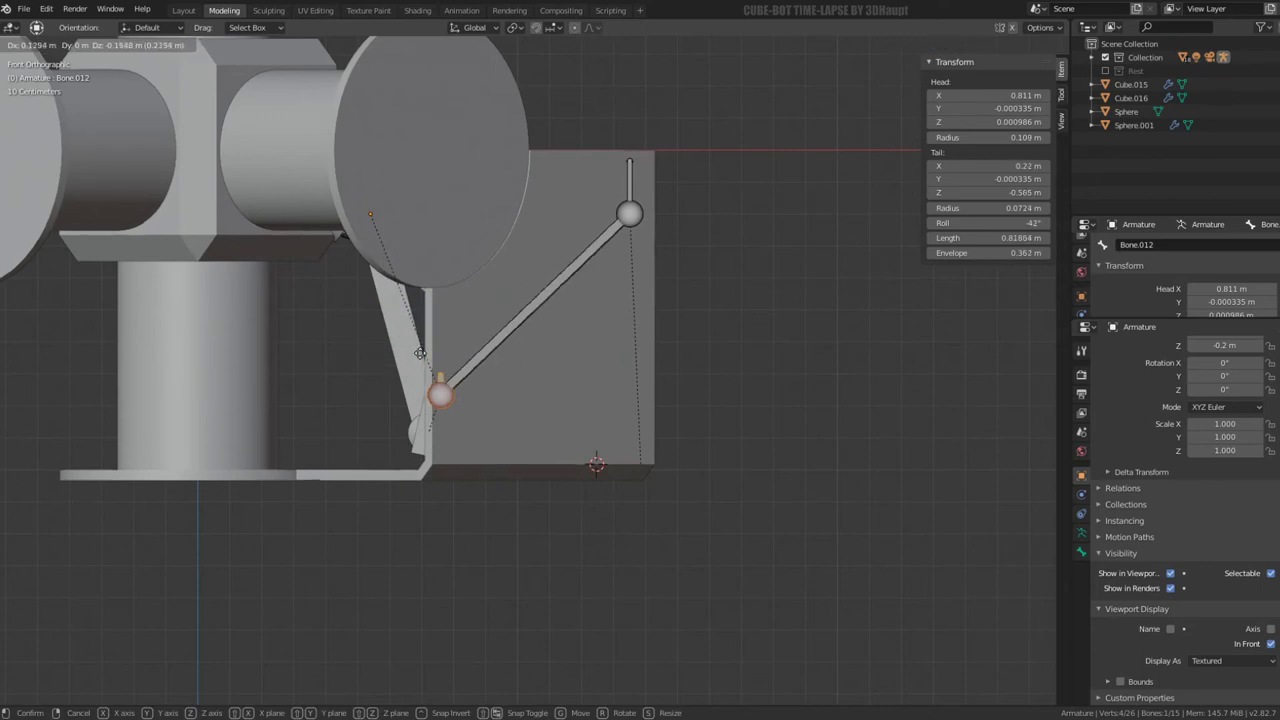
click(413, 385)
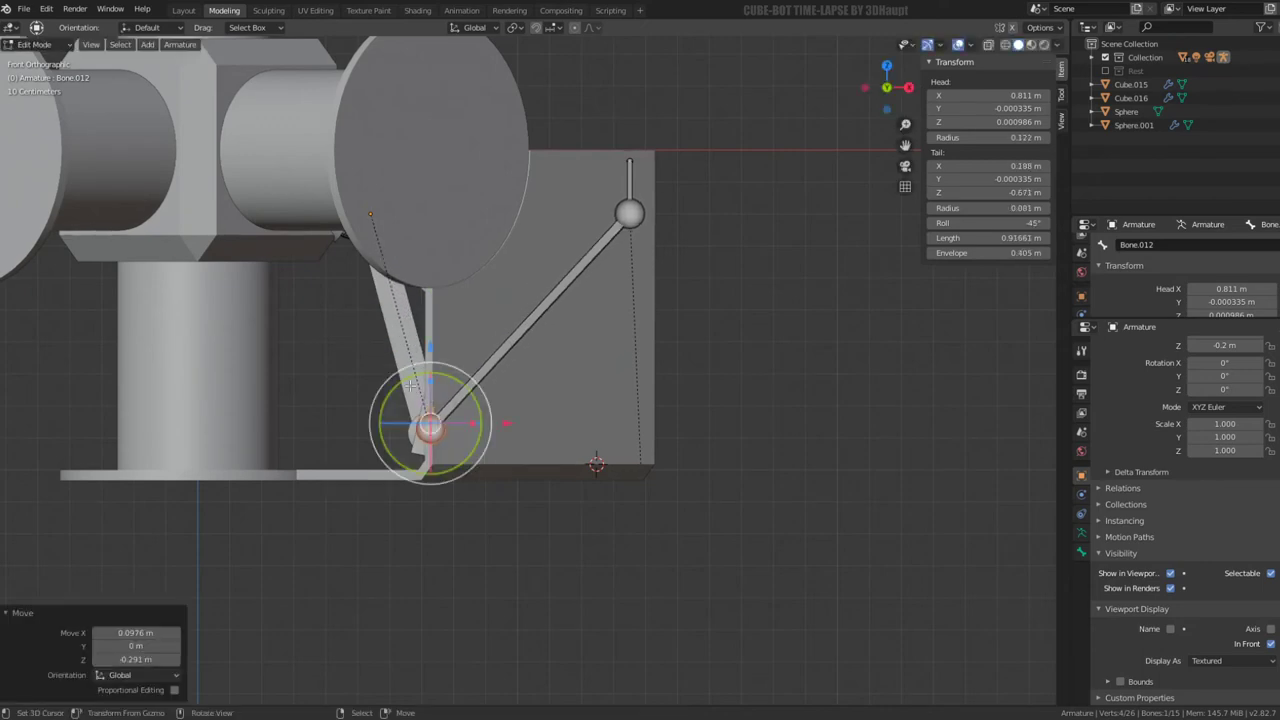
key(Tab)
key(g)
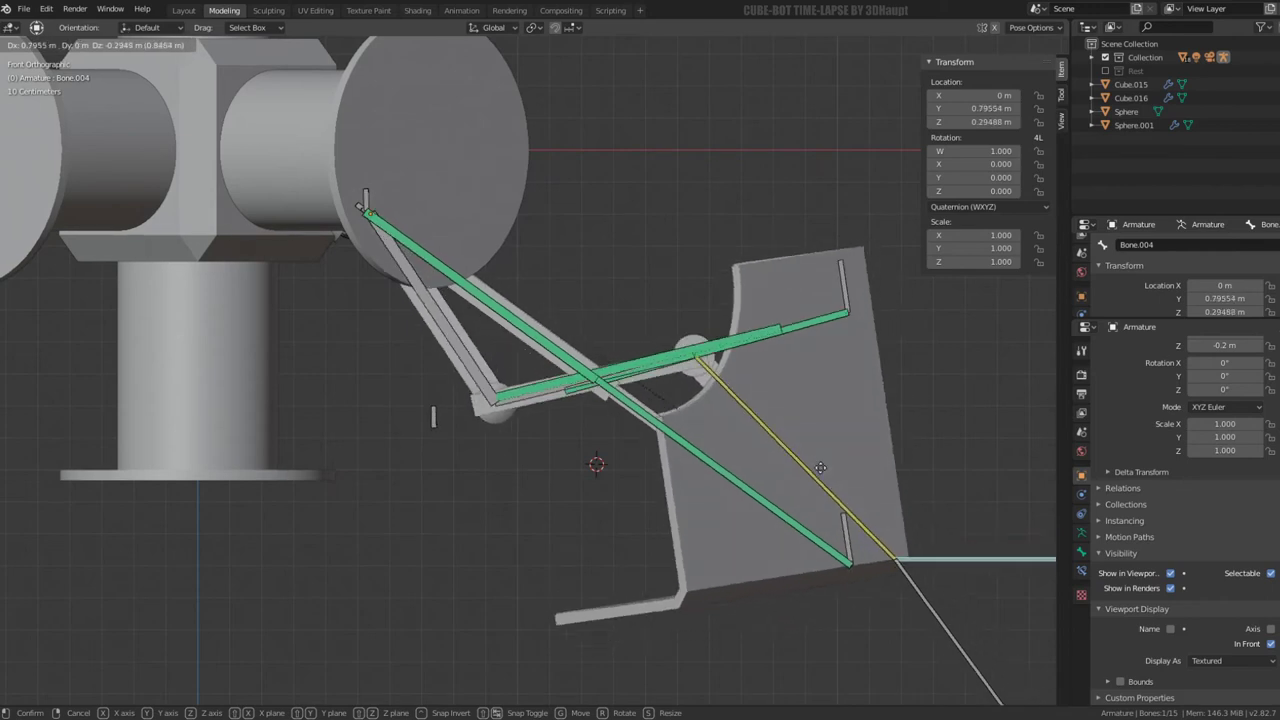
right_click(603, 390)
Lower the linkage's upper joint along Z, test the foot pose, and return to Edit Mode
key(Tab)
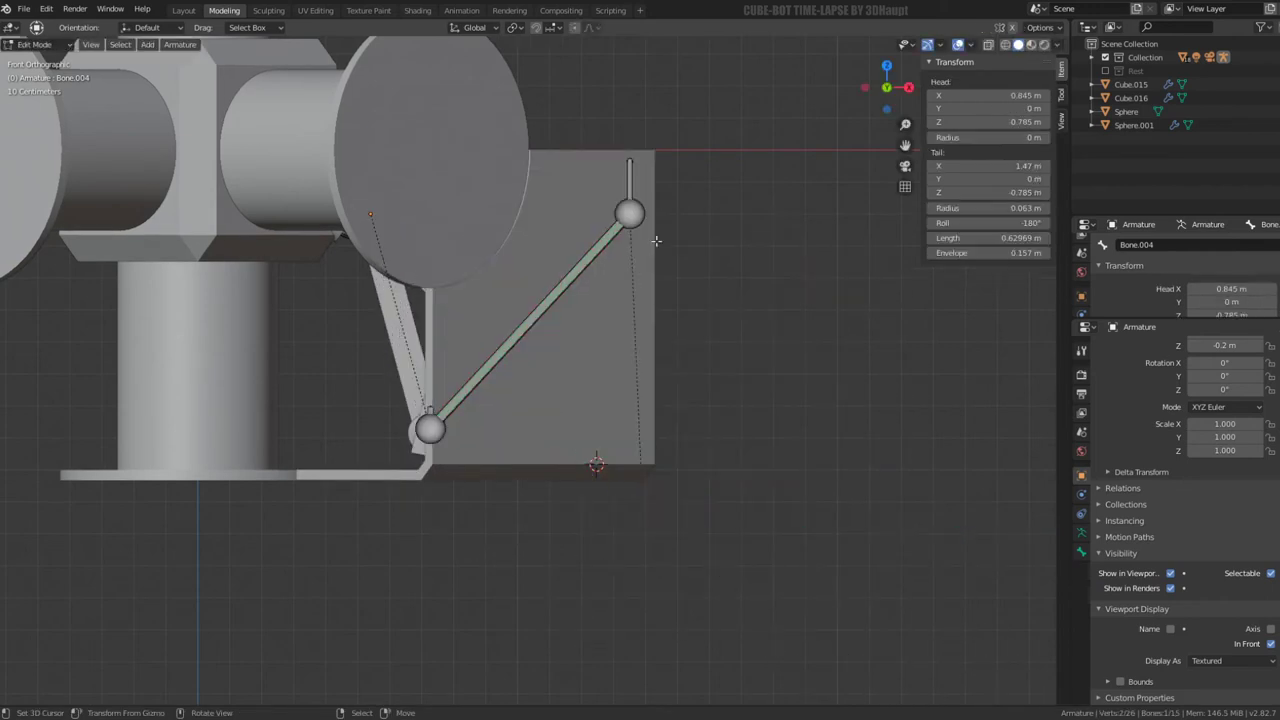
click(629, 213)
key(g)
key(z)
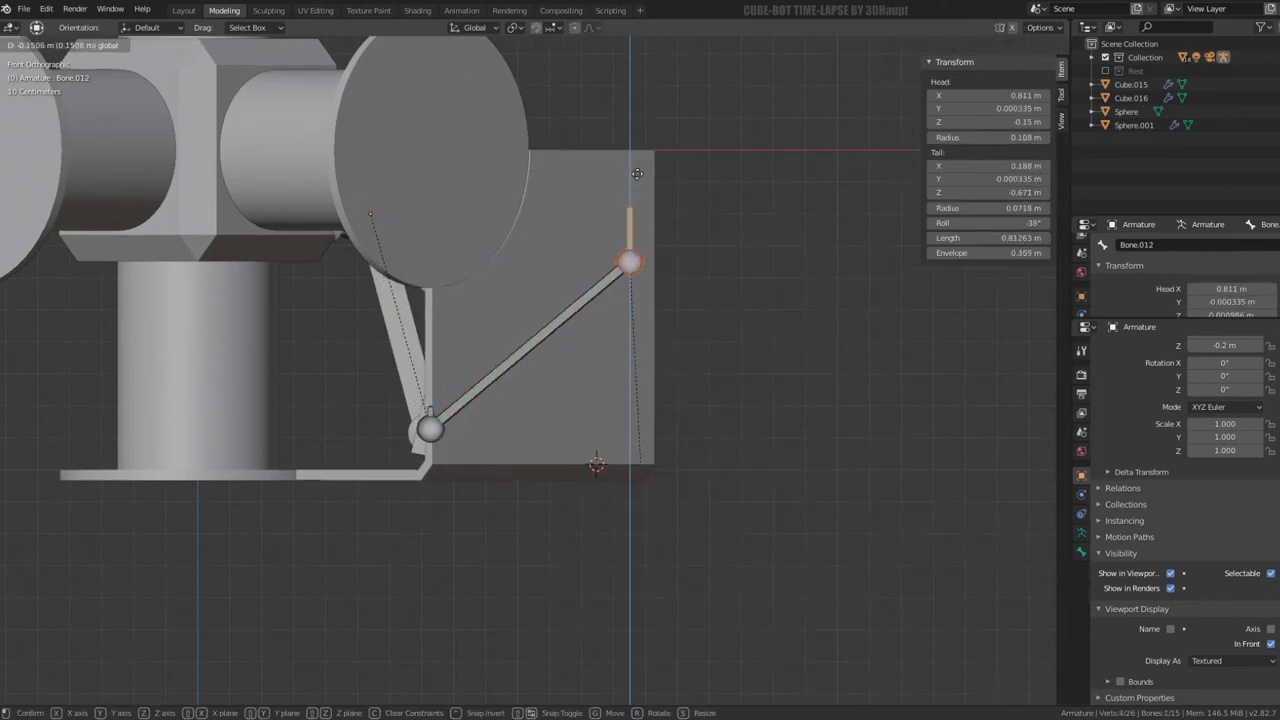
click(637, 217)
key(Tab)
key(g)
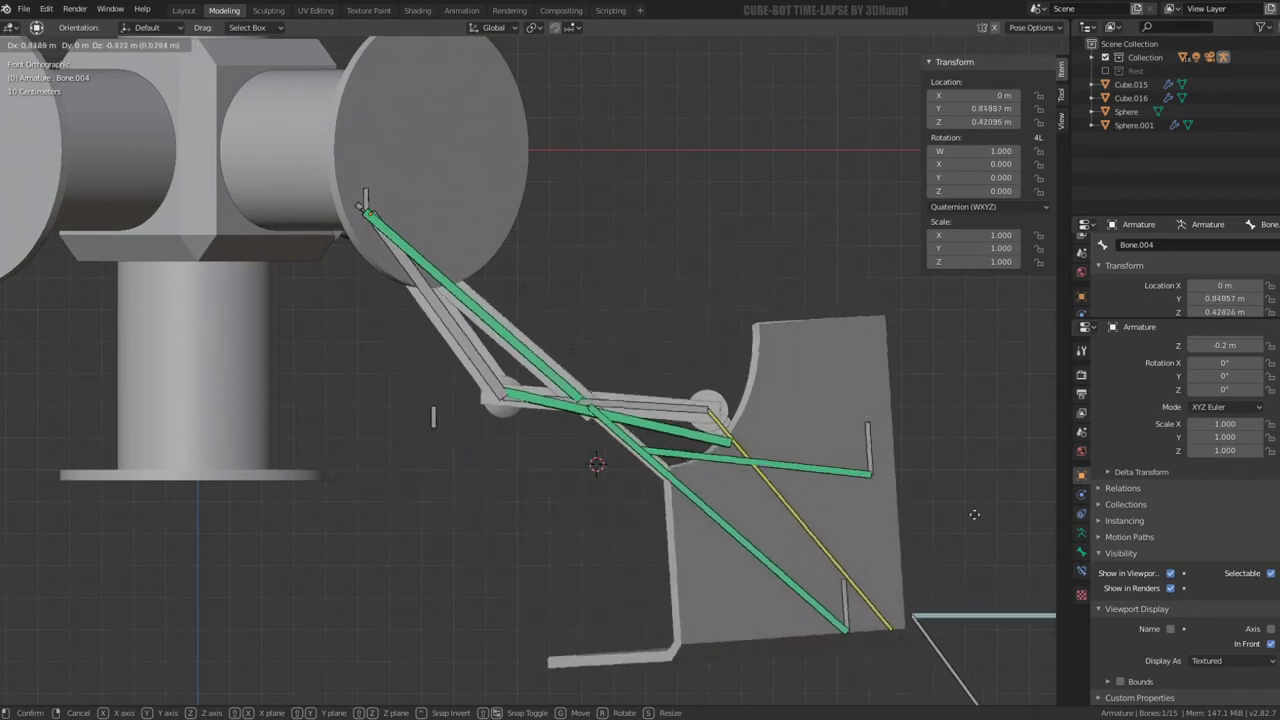
key(Escape)
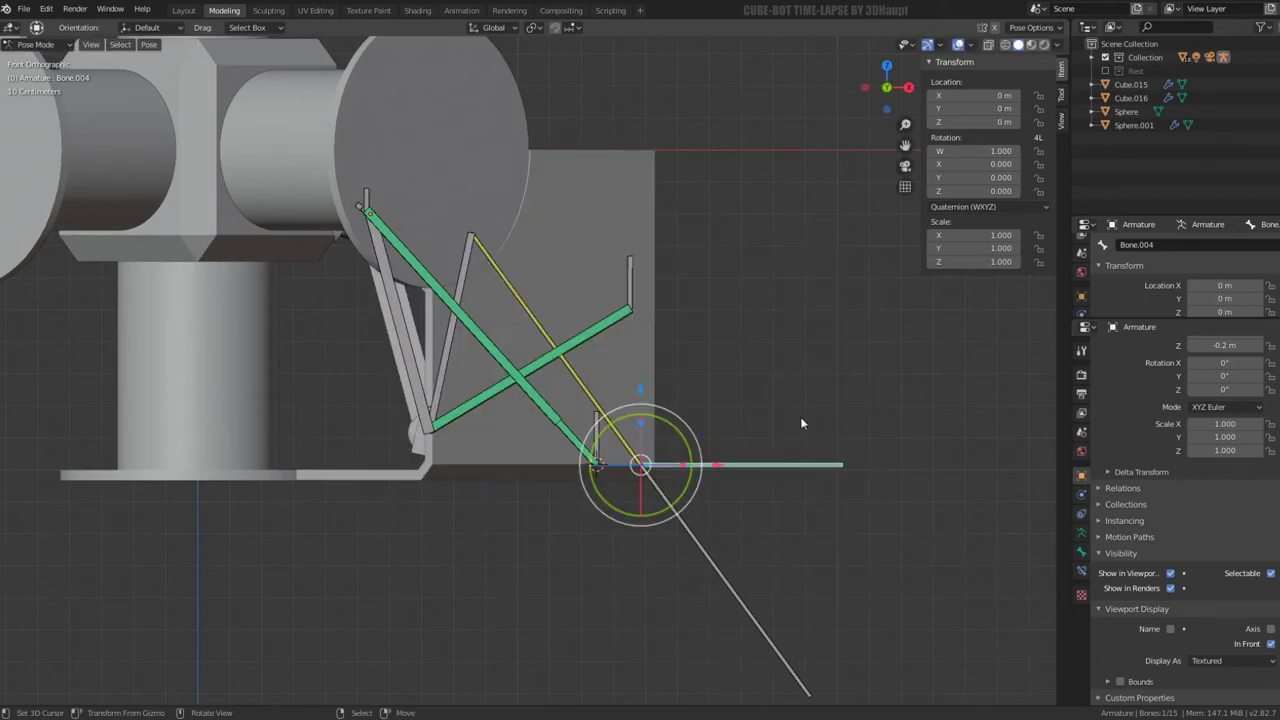
key(Tab)
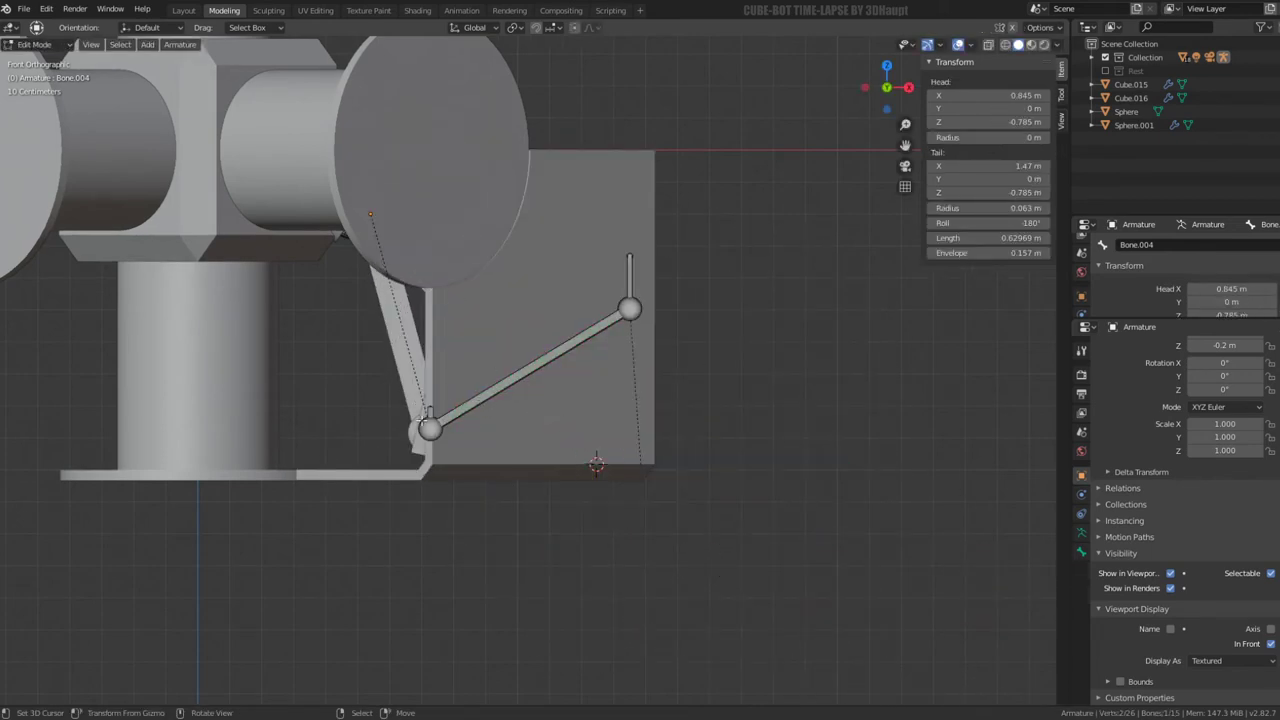
Reveal all bones and place the 3D cursor on the lower sphere joint
key(alt+h)
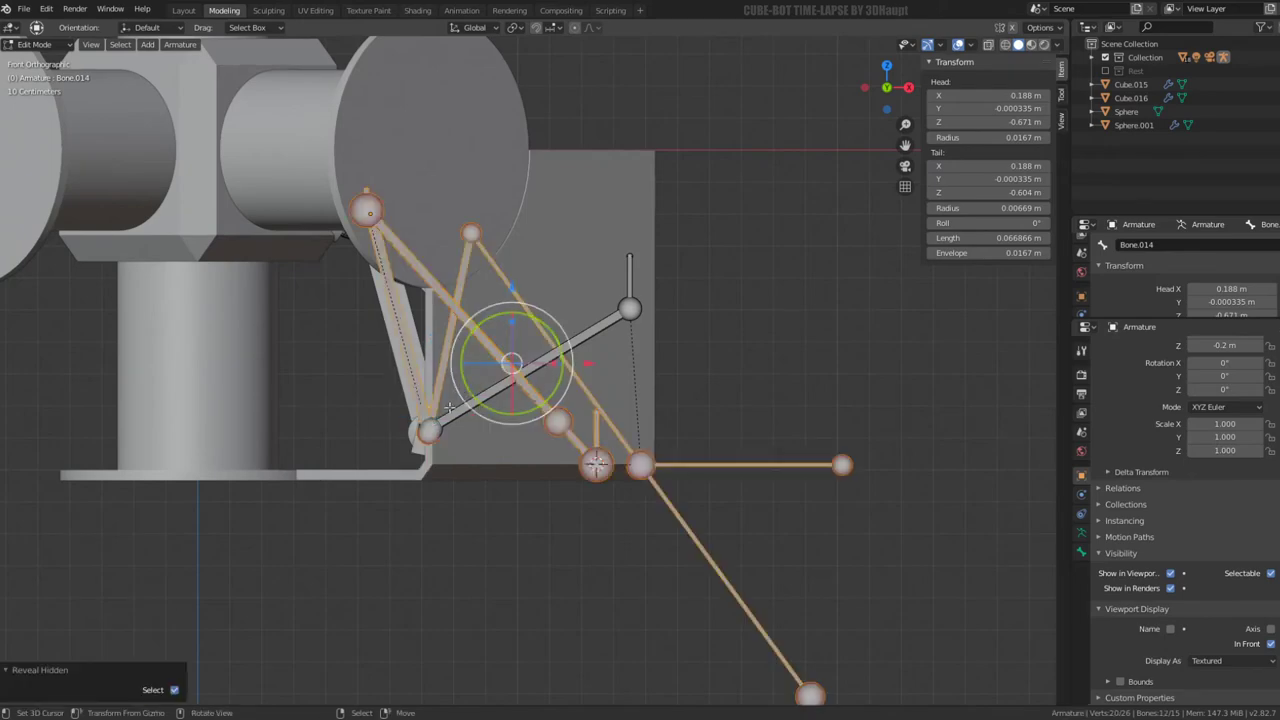
scroll(440, 360, up, 2)
scroll(430, 330, up, 3)
click(408, 287)
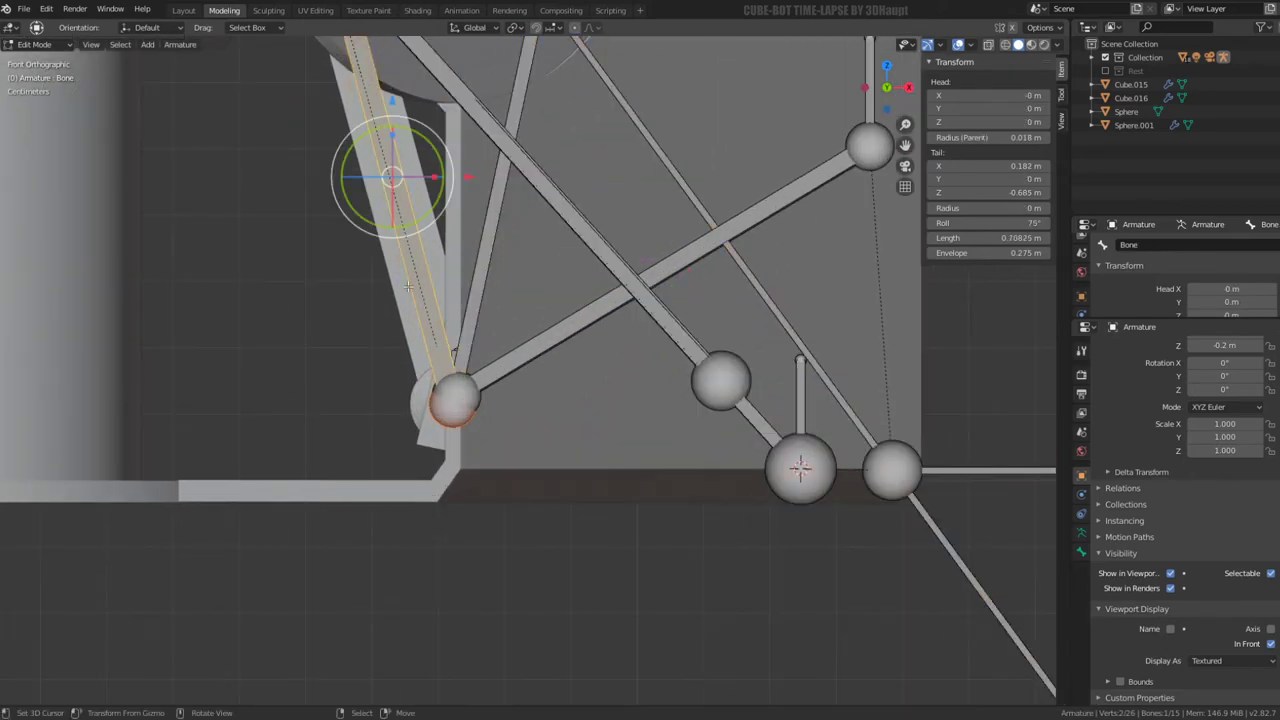
scroll(433, 287, down, 2)
scroll(585, 381, up, 6)
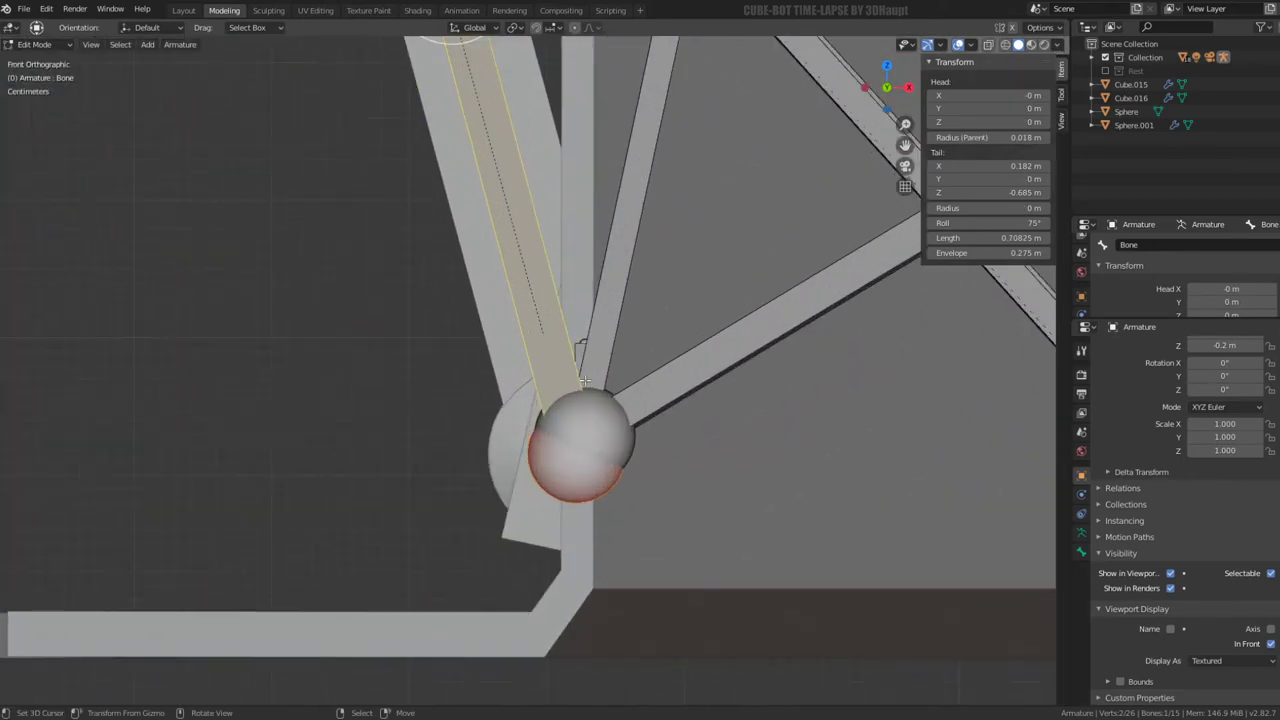
click(597, 447)
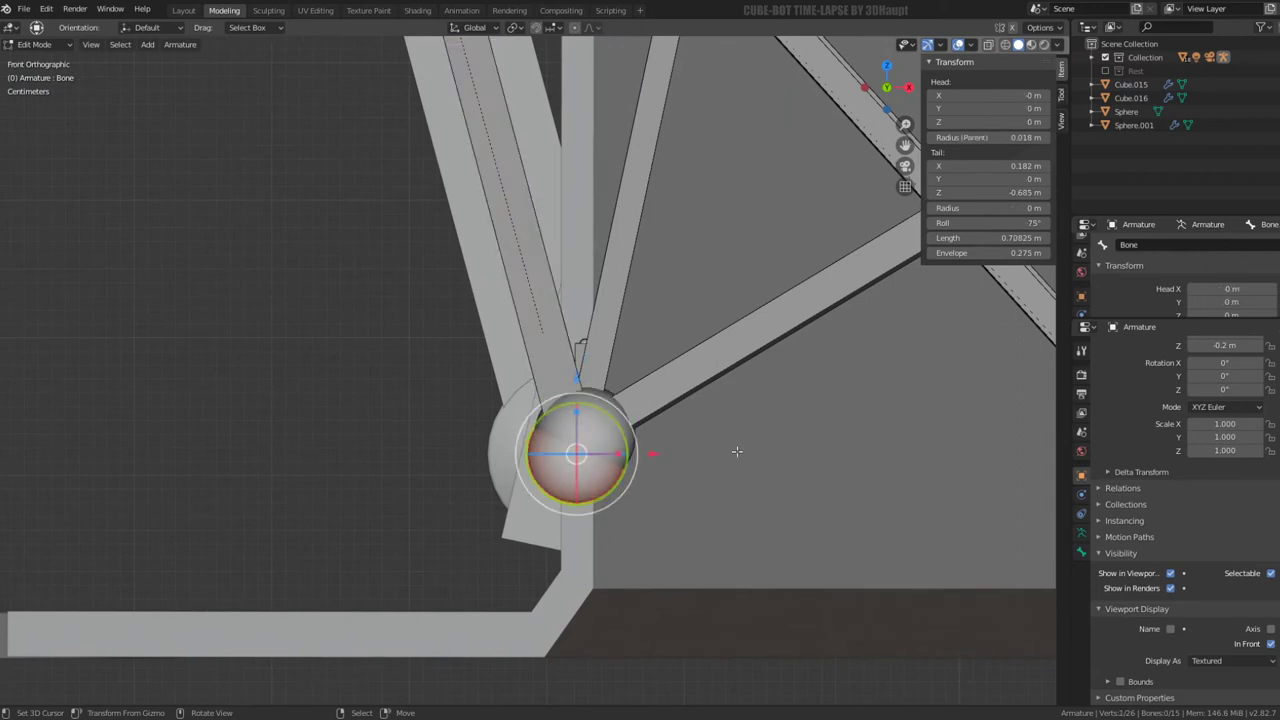
key(shift+s)
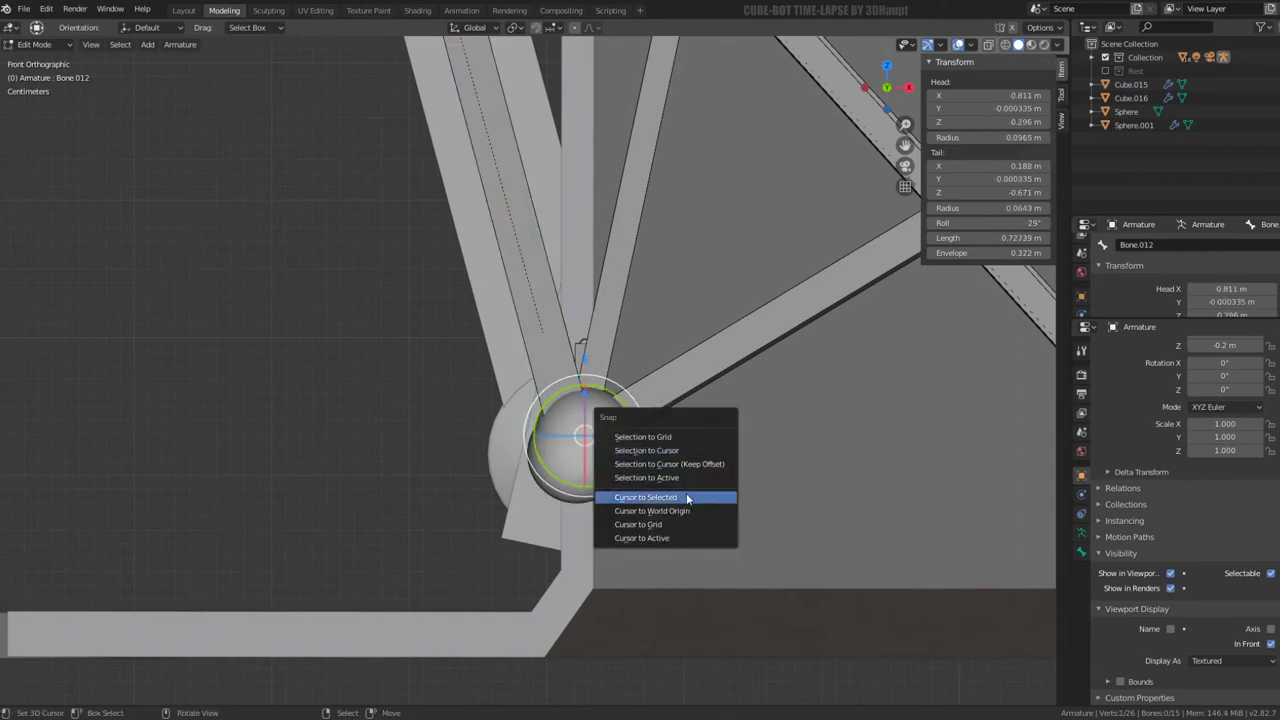
click(687, 498)
Snap the small Bone.014 and the long Bone's end onto the 3D cursor
click(583, 434)
click(585, 358)
key(shift+s)
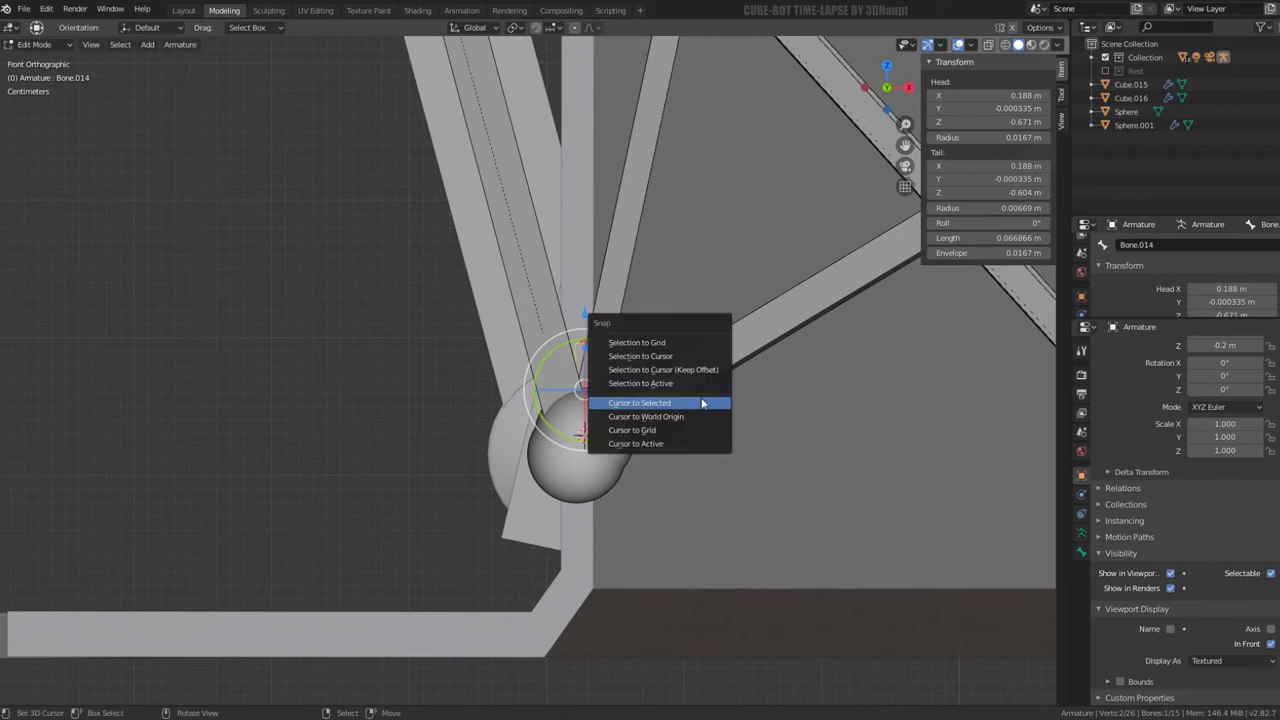
click(677, 359)
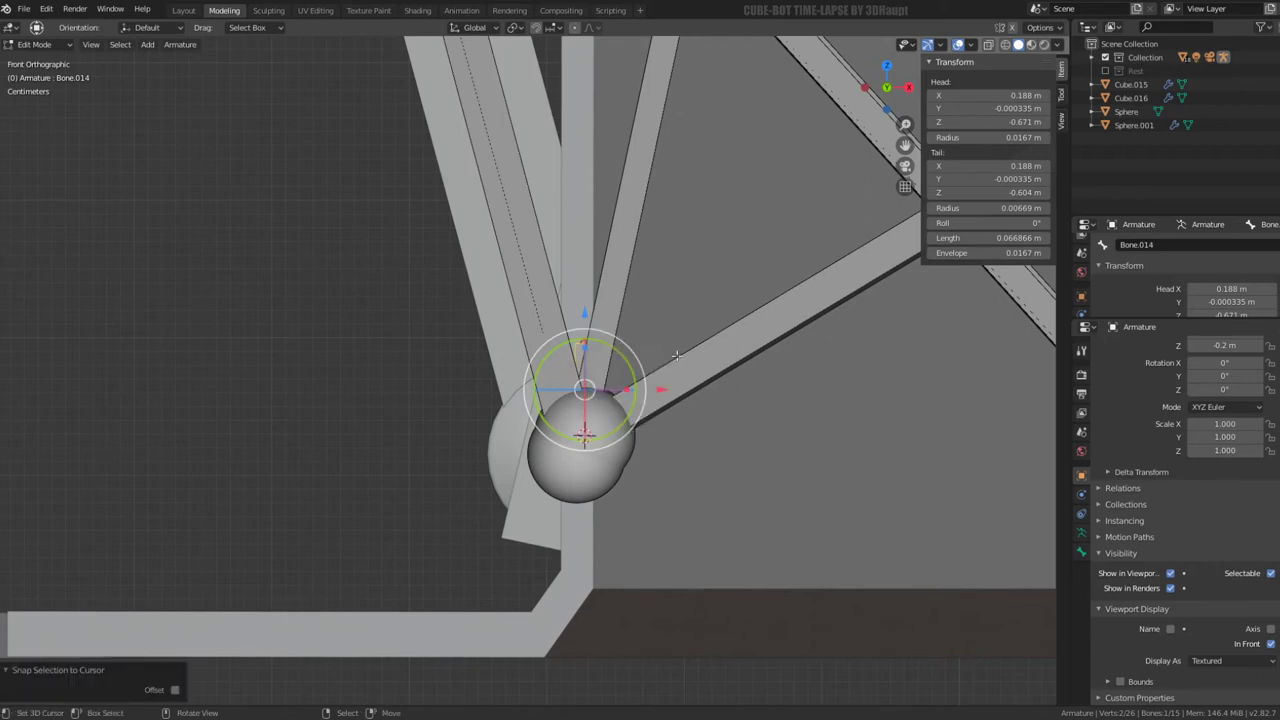
click(595, 460)
key(shift+s)
click(798, 504)
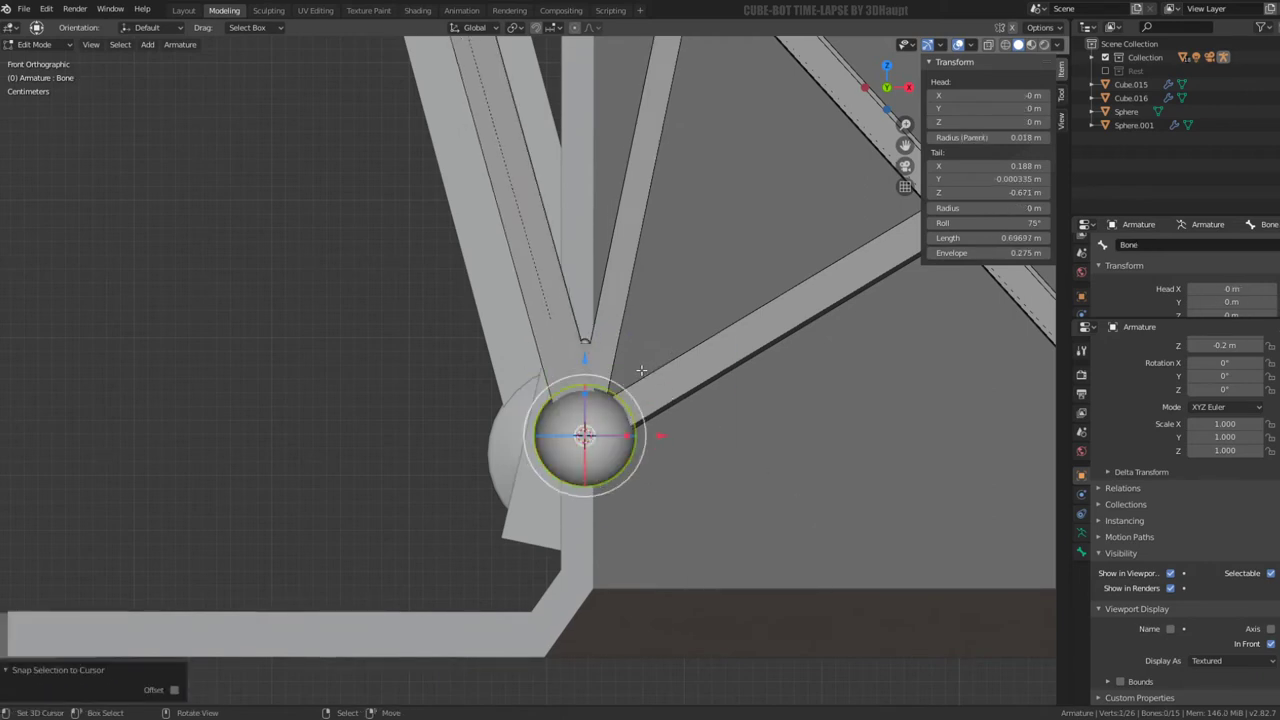
Snap Bone.012's tail onto the cursor at X 0.182 m, Y 0 m, Z -0.685 m
click(583, 436)
click(580, 435)
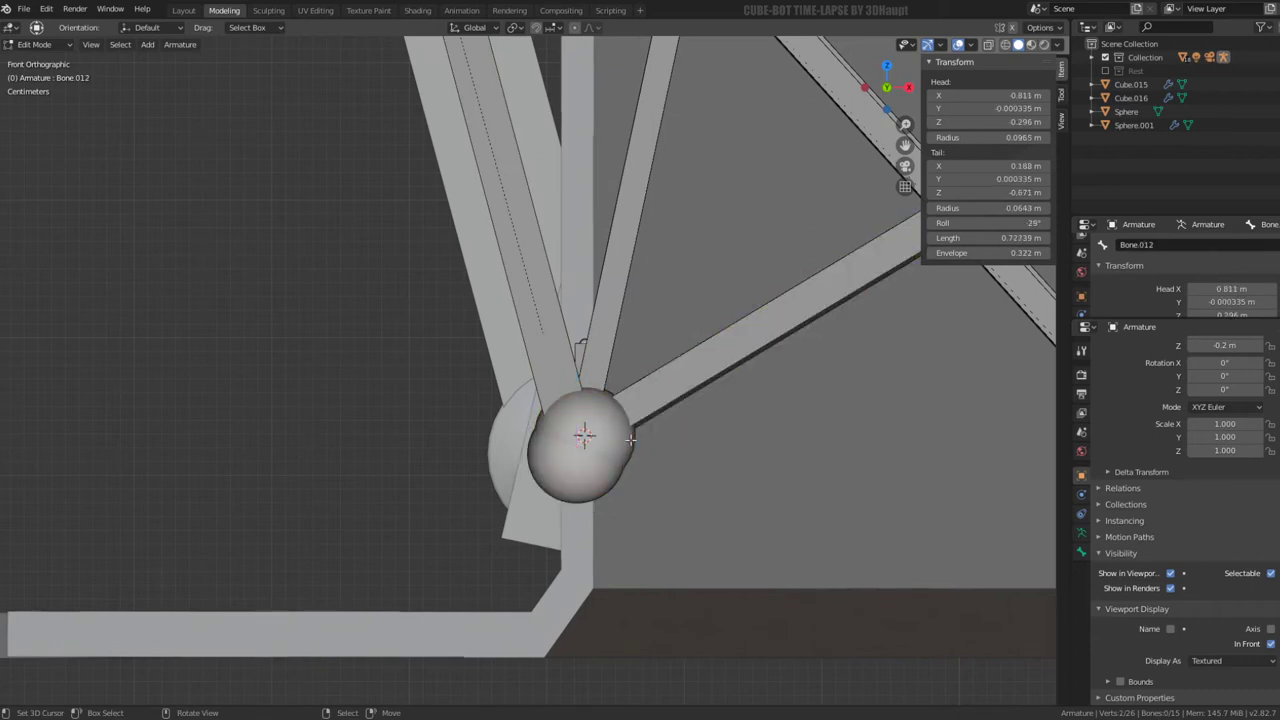
key(shift+s)
click(722, 503)
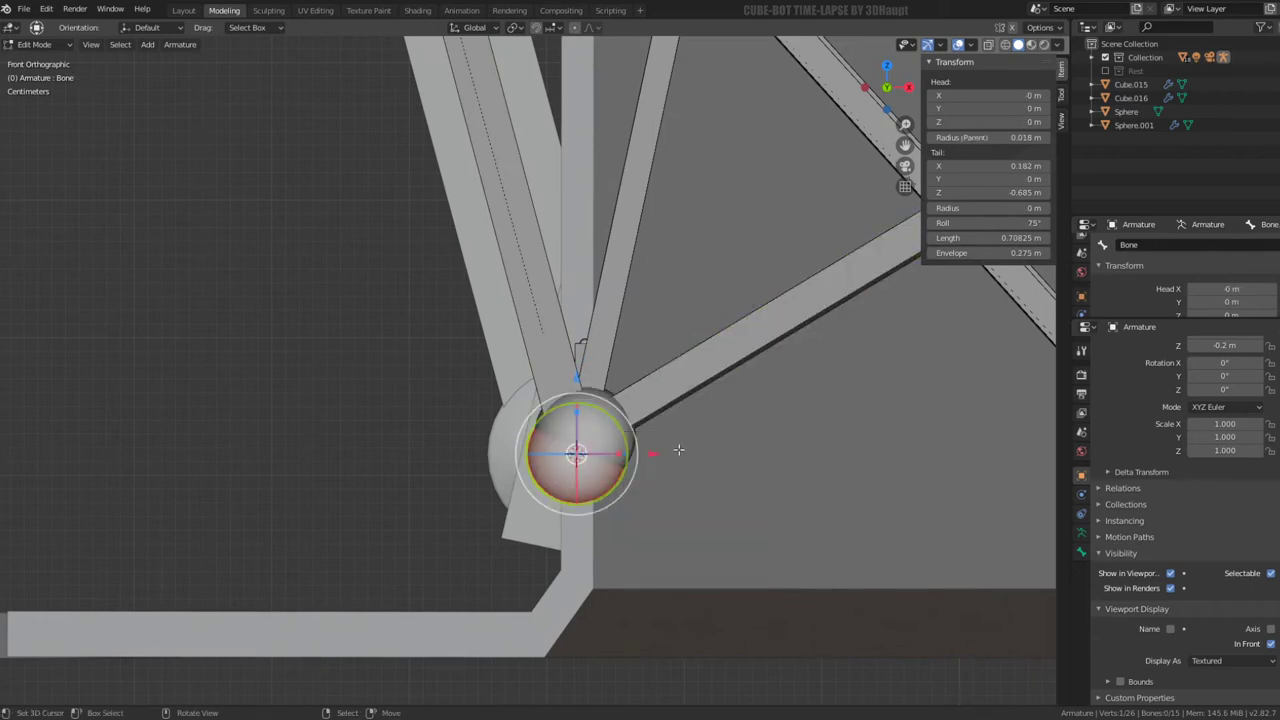
click(629, 420)
click(640, 444)
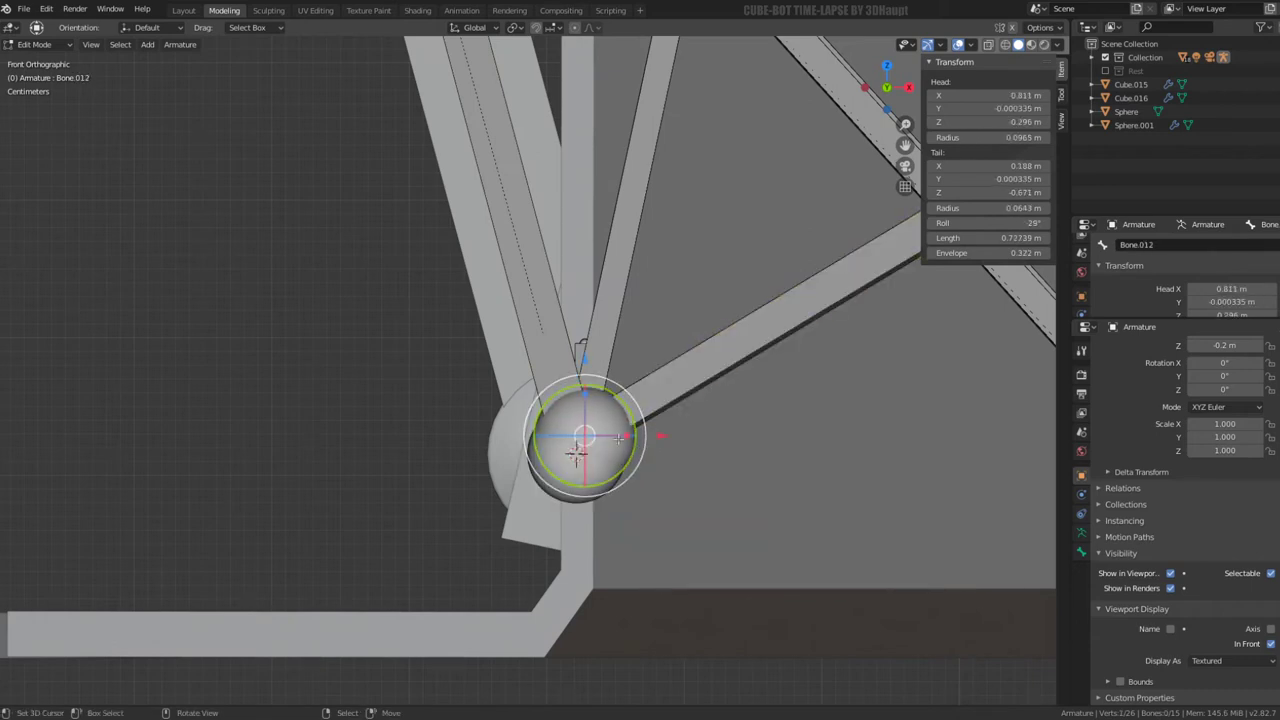
key(shift+s)
click(689, 433)
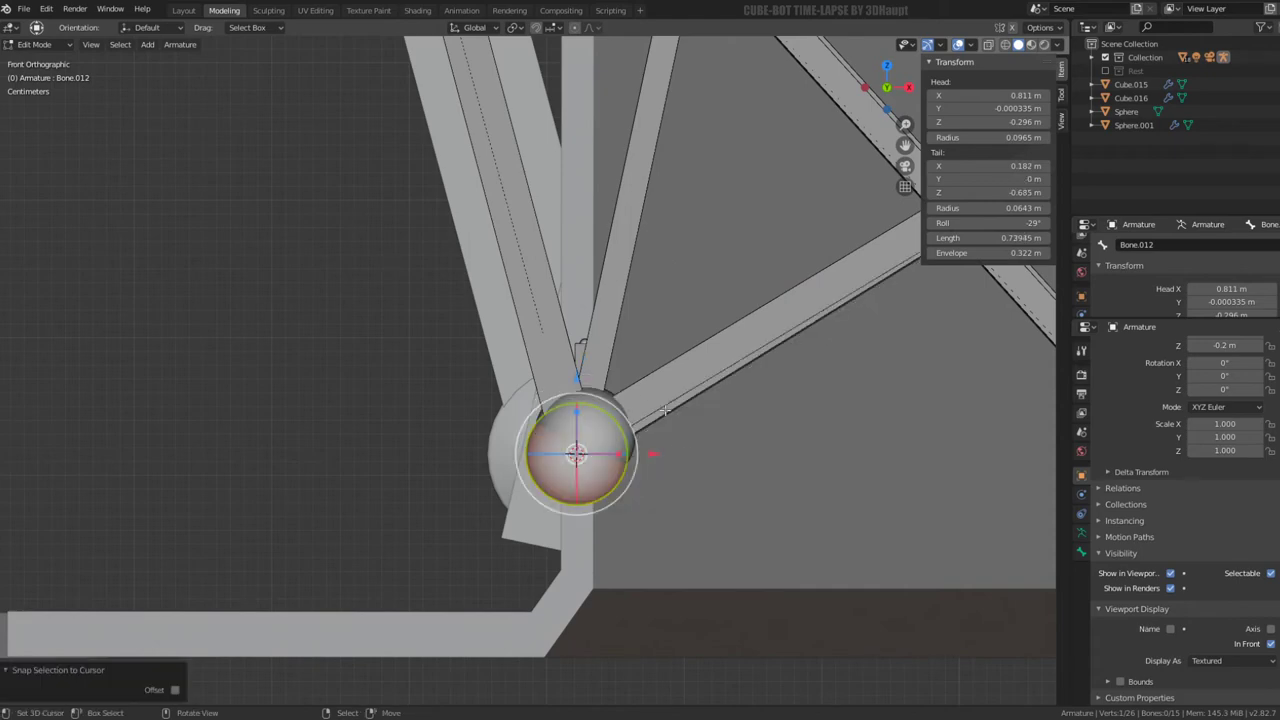
middle_drag(643, 396, 524, 404)
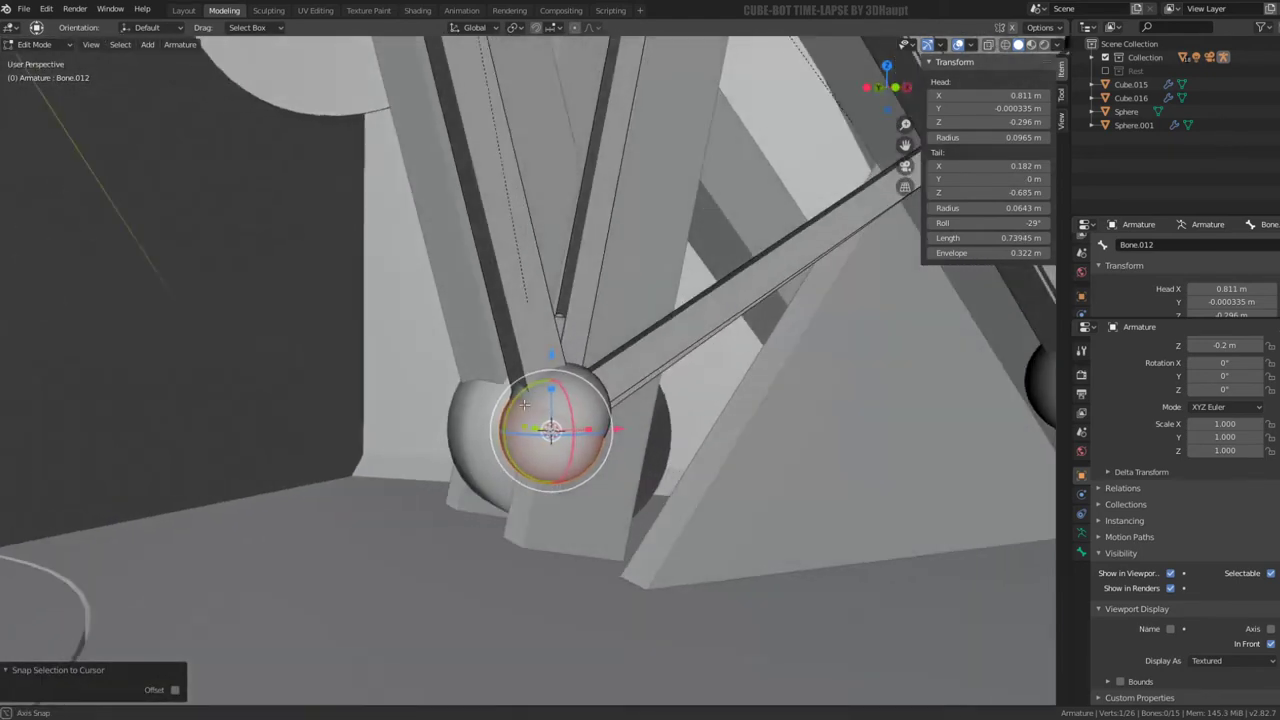
Put the 3D cursor on the lower joint and snap Bone.012's end onto it
click(549, 392)
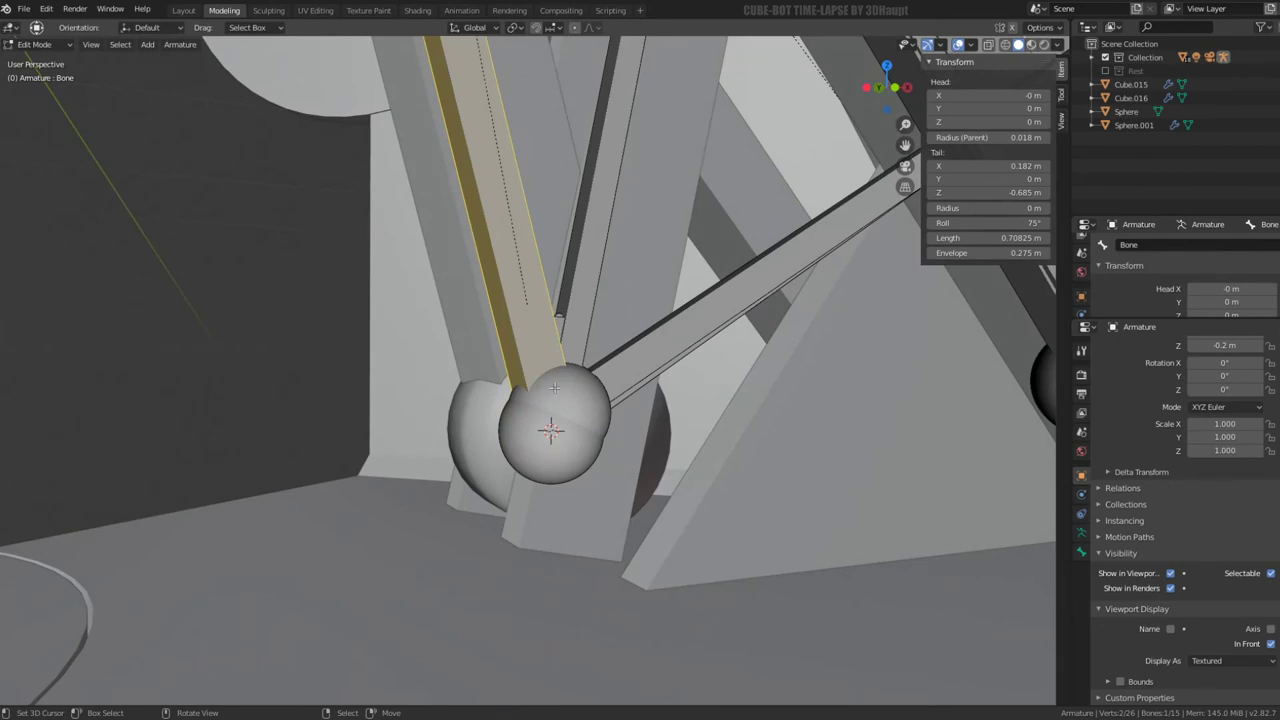
click(555, 387)
middle_drag(555, 387, 610, 386)
key(shift+s)
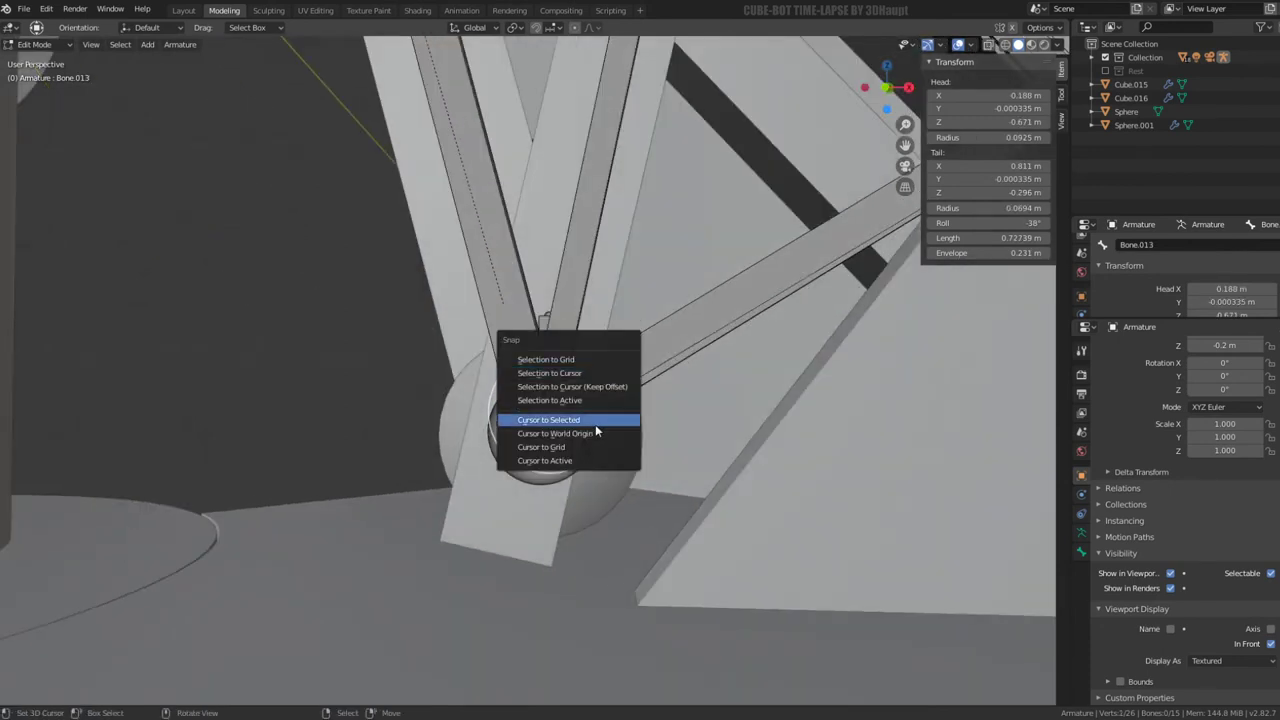
click(596, 424)
click(549, 400)
key(shift+s)
click(664, 413)
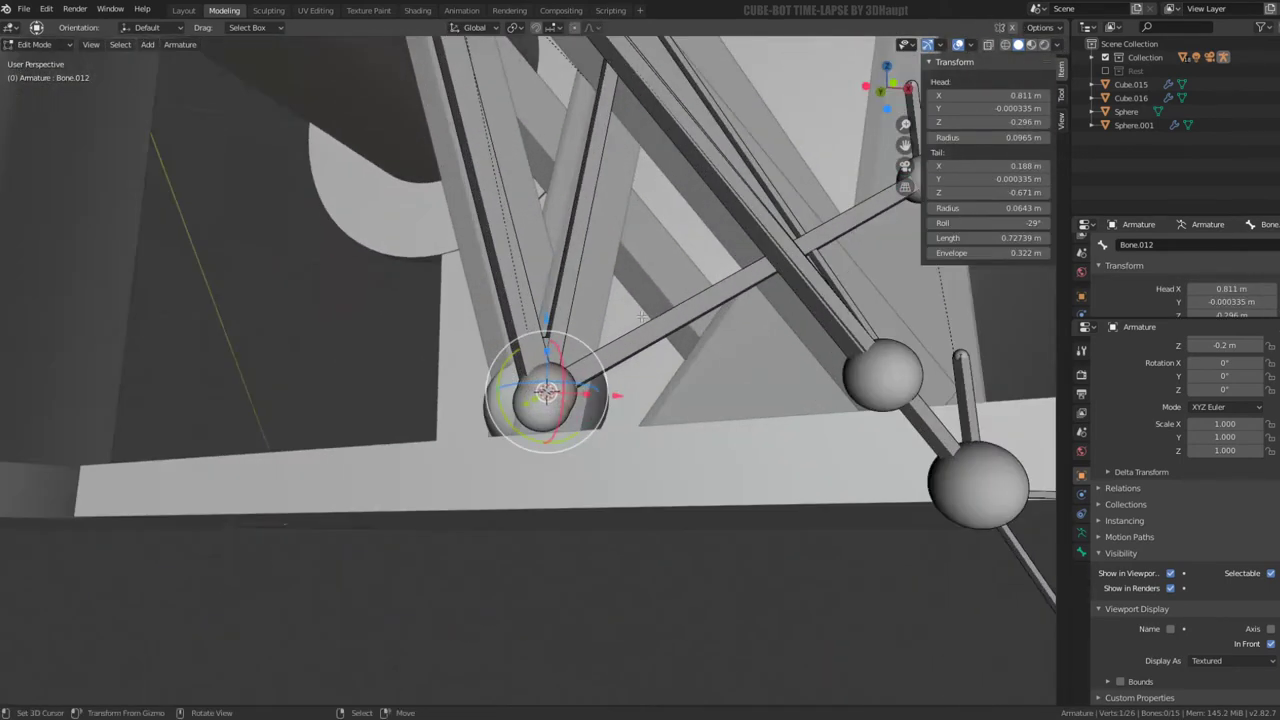
Reveal all bones, then hide the selected bone and the horizontal bar bone
key(alt+h)
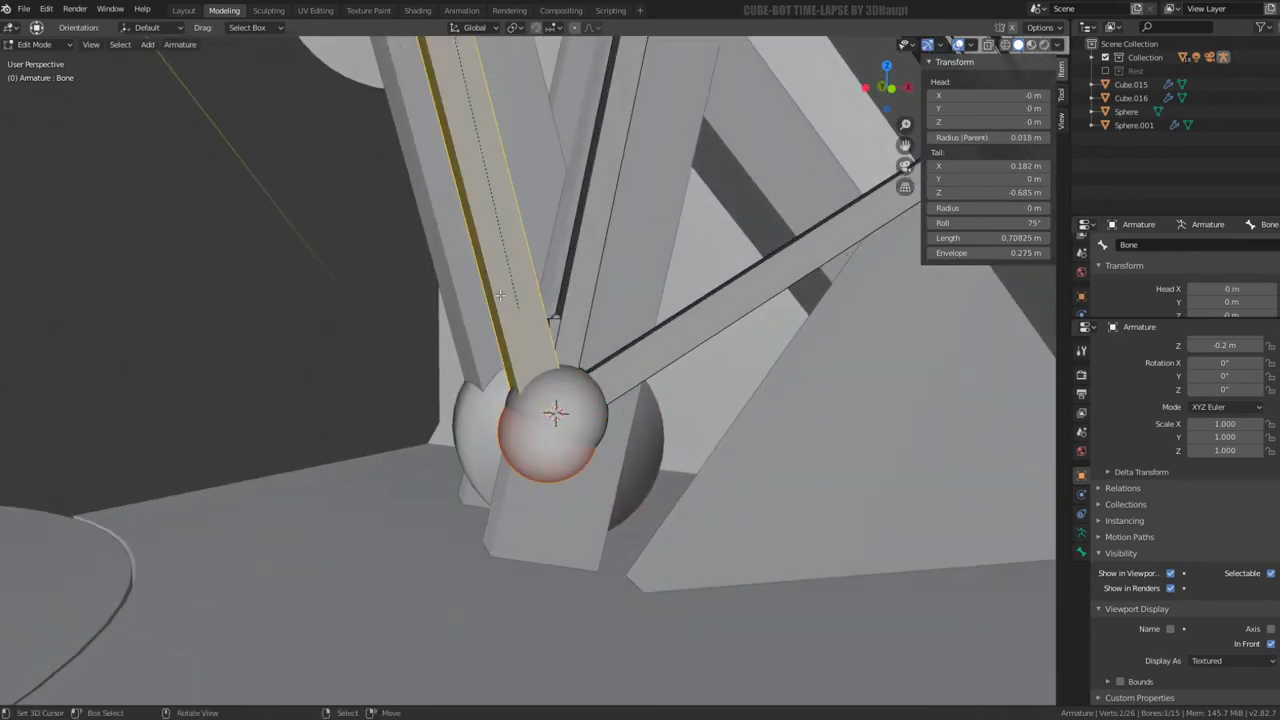
key(h)
click(653, 330)
key(h)
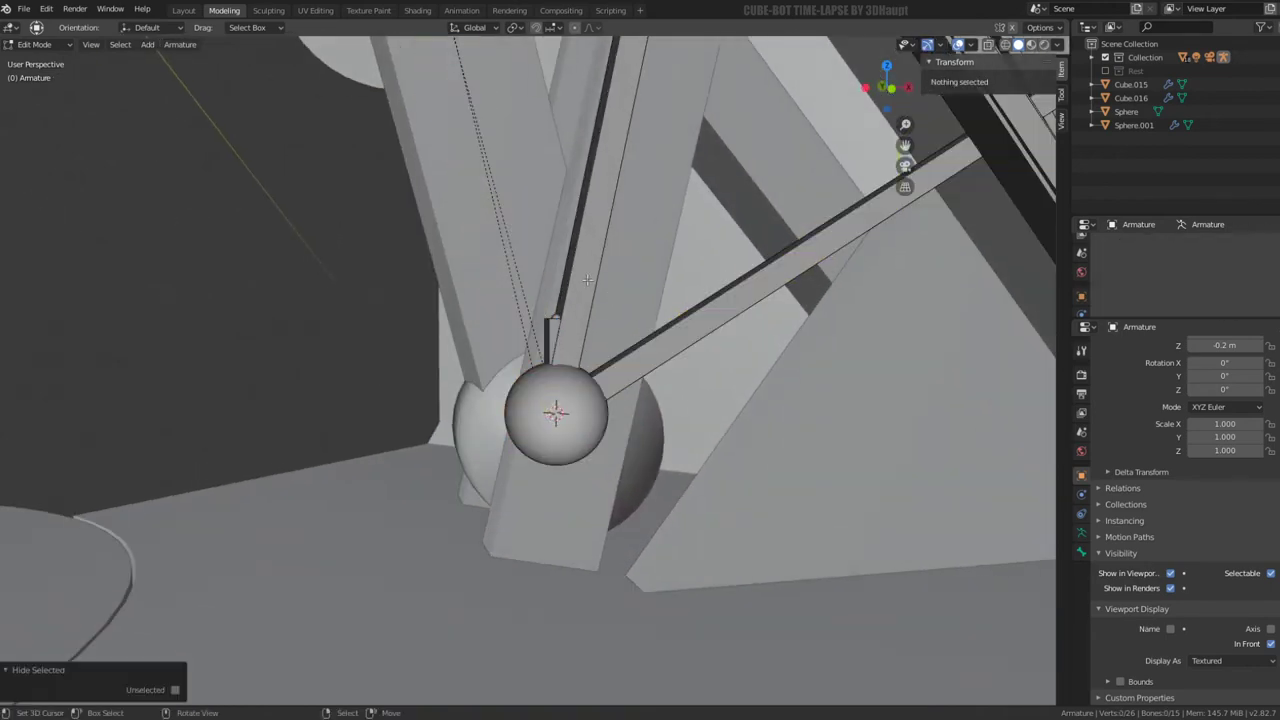
Snap the remaining bone end and Bone.013's head onto the 3D cursor at the joint
click(548, 322)
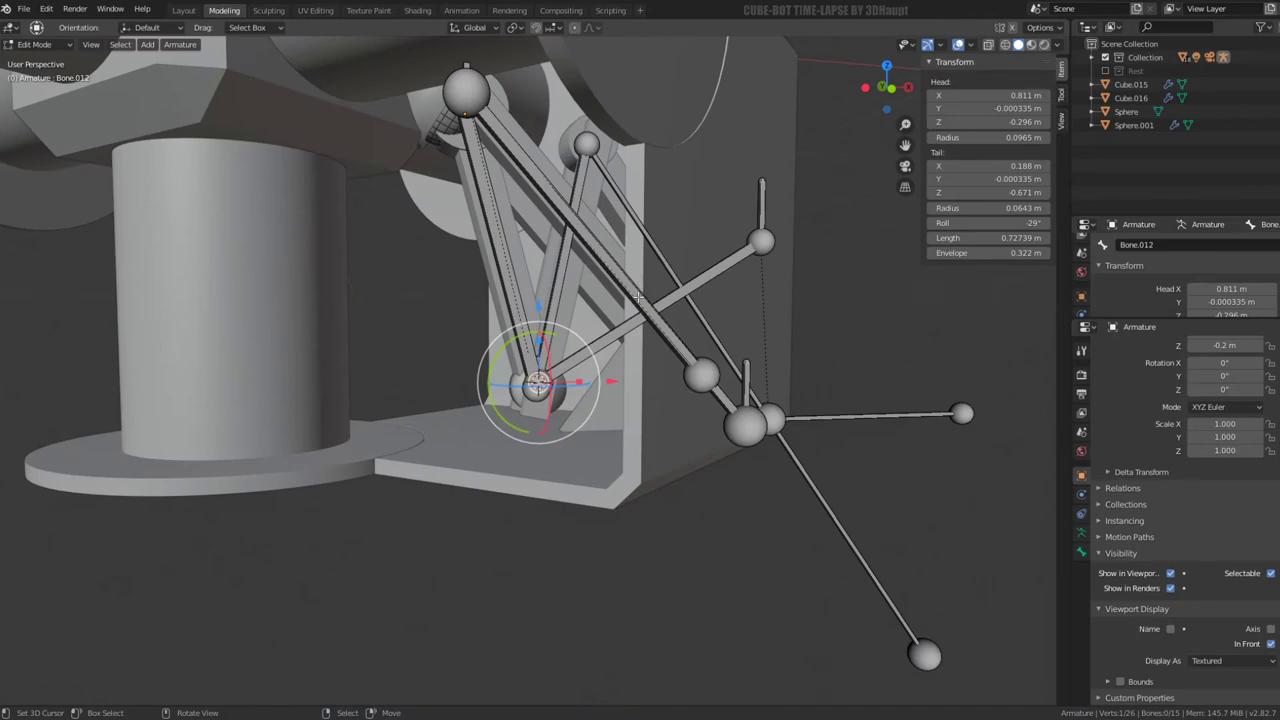
scroll(638, 297, up, 3)
scroll(603, 408, up, 3)
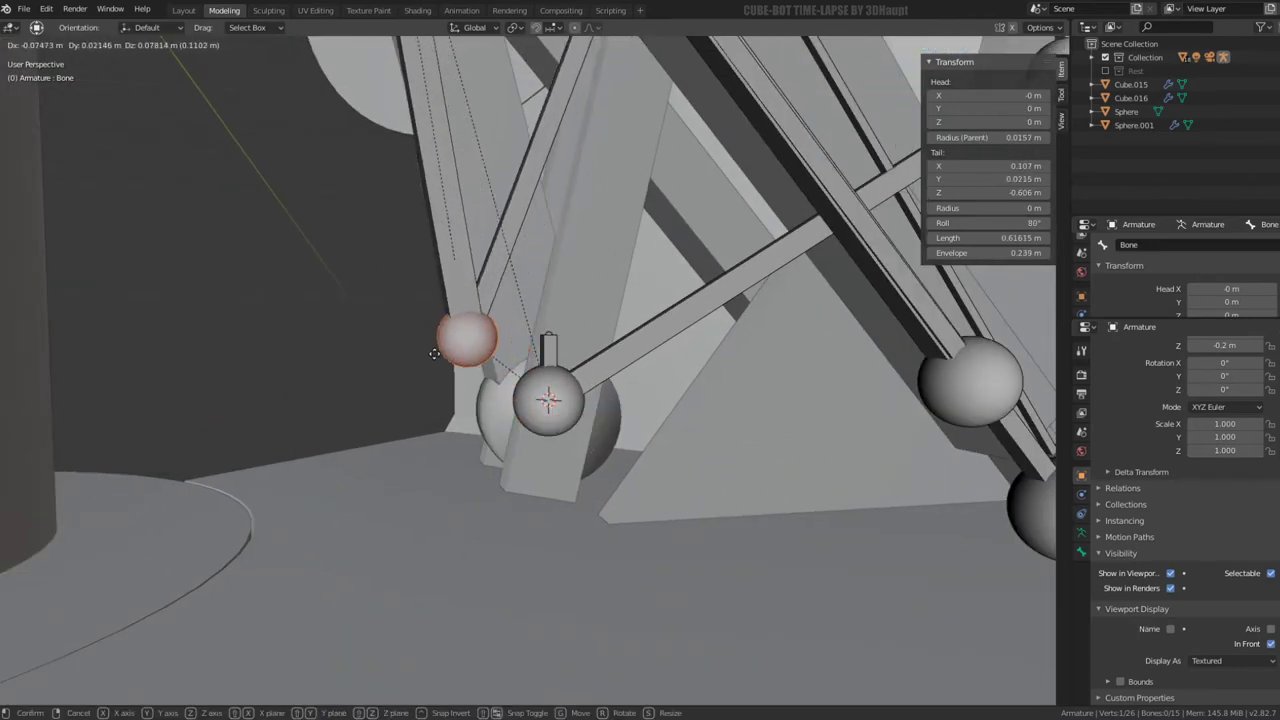
click(591, 381)
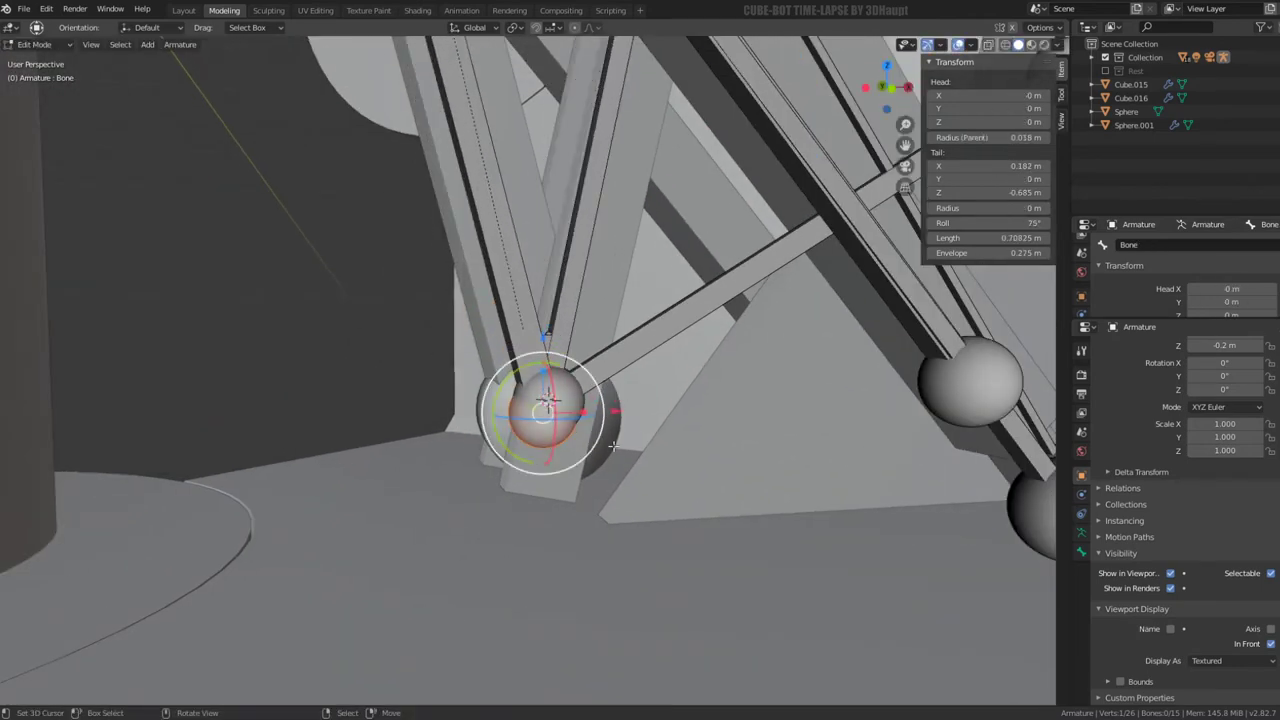
key(shift+s)
click(673, 496)
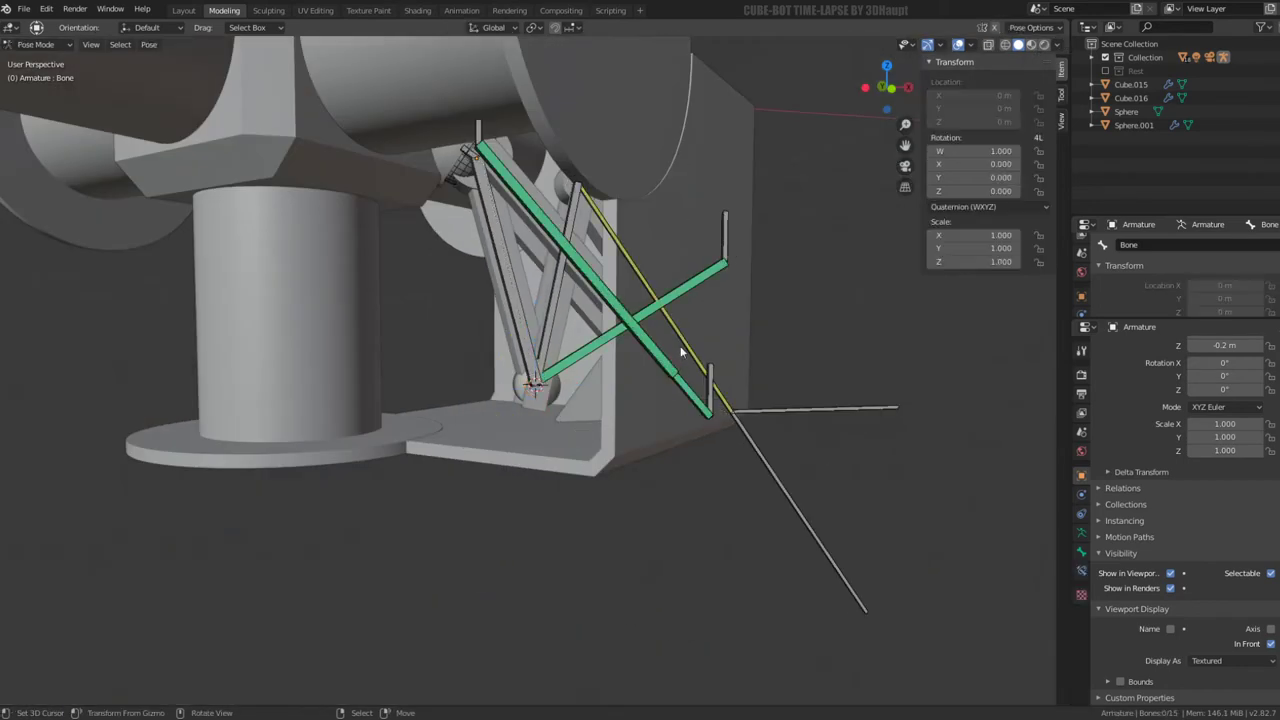
key(shift+s)
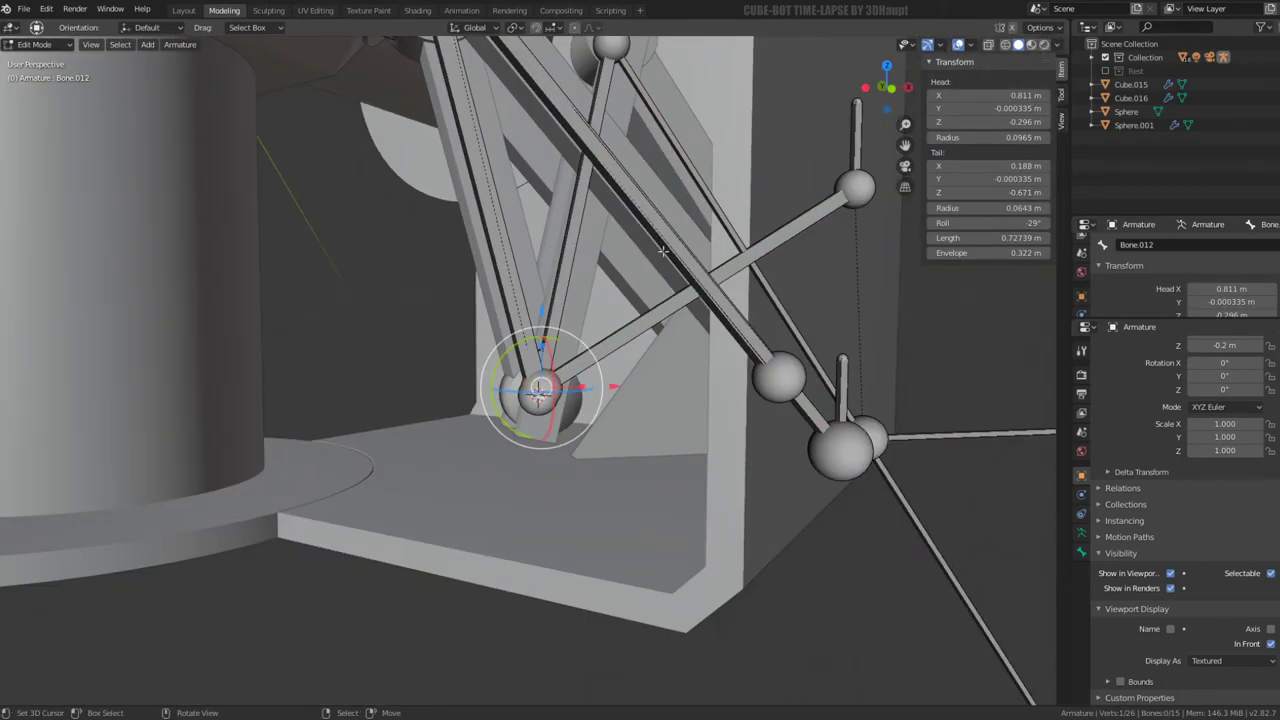
key(shift+s)
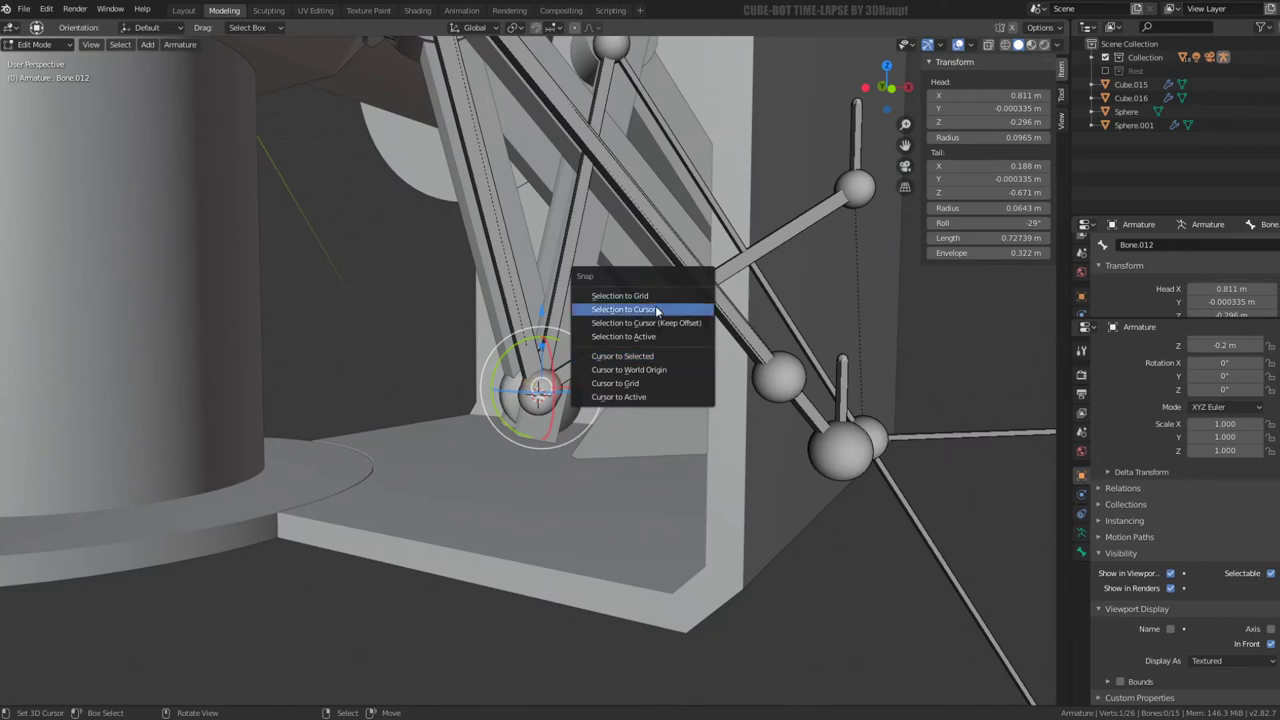
click(657, 311)
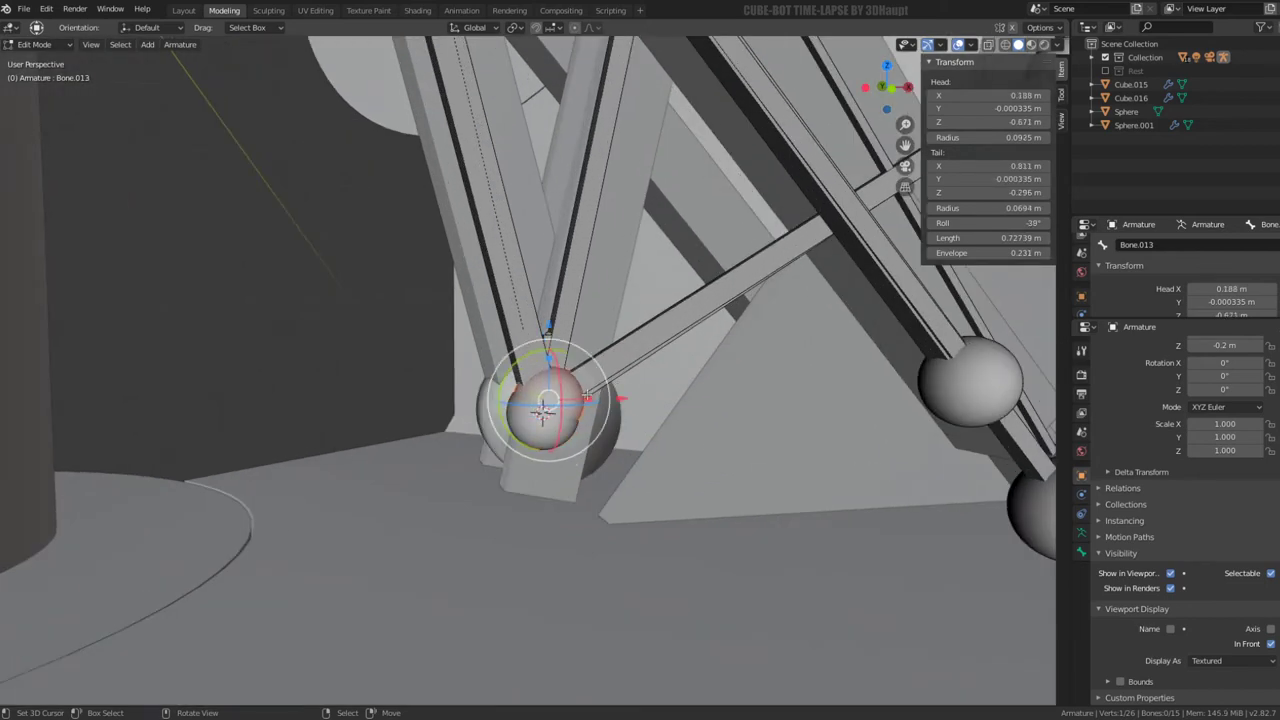
key(shift+s)
click(771, 461)
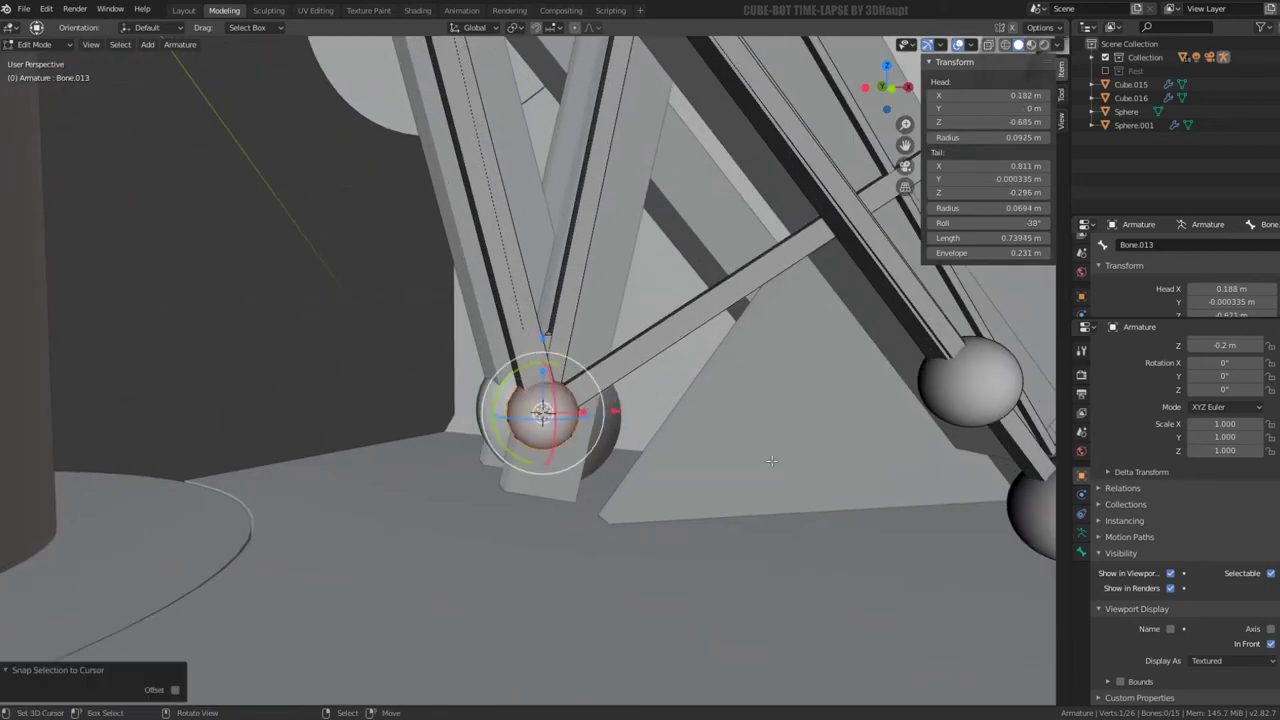
middle_drag(610, 371, 581, 361)
Enlarge Bone.014's B-bone display to about 0.067 m, then switch to Pose Mode
click(541, 337)
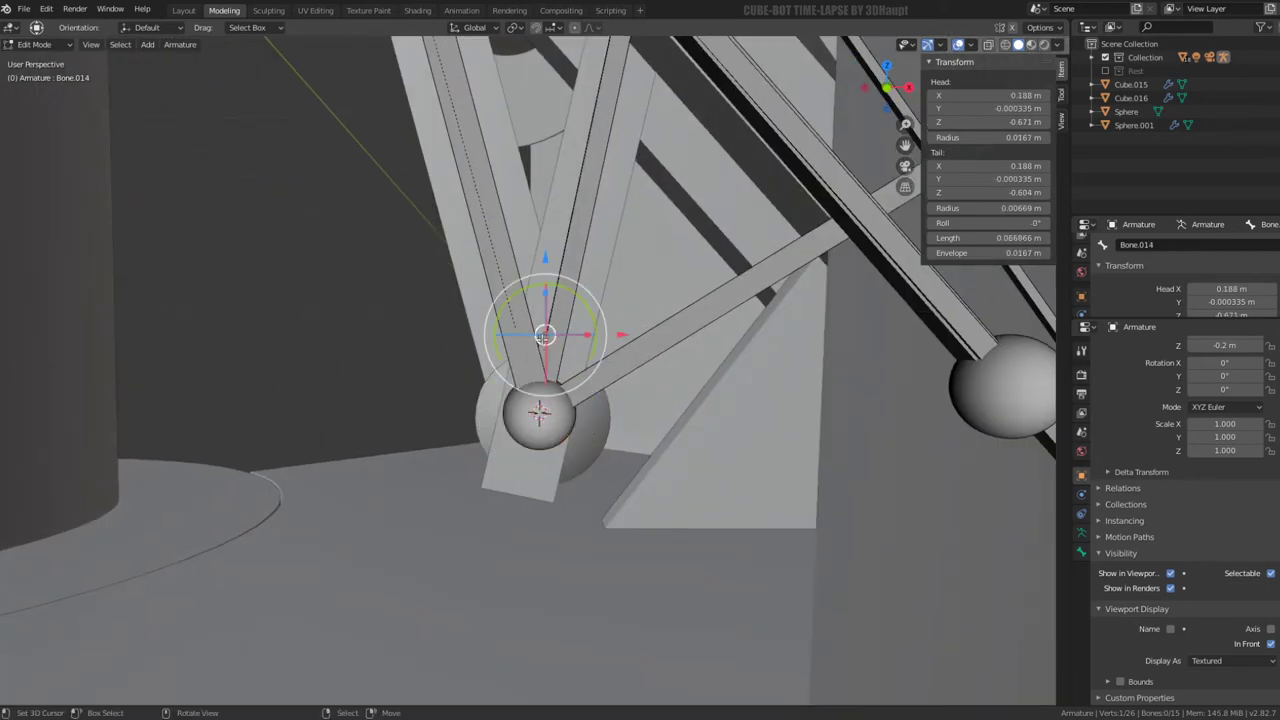
key(shift+alt+s)
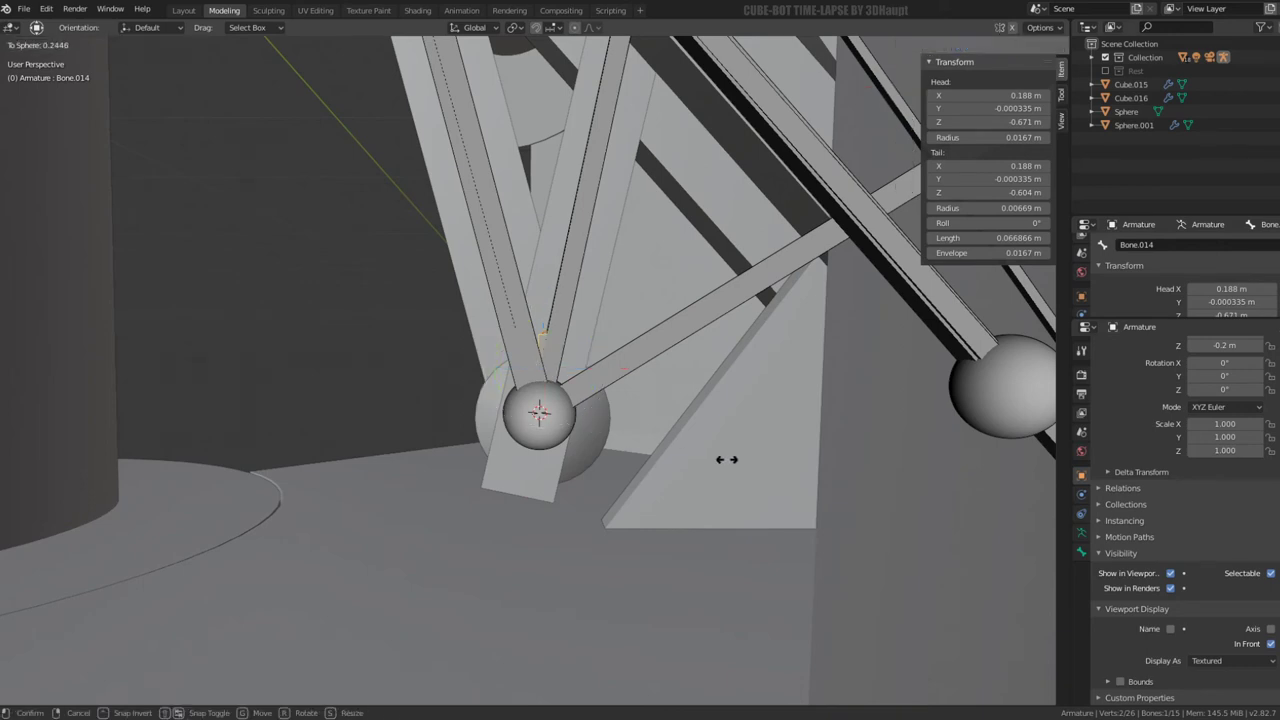
key(Escape)
key(ctrl+alt+s)
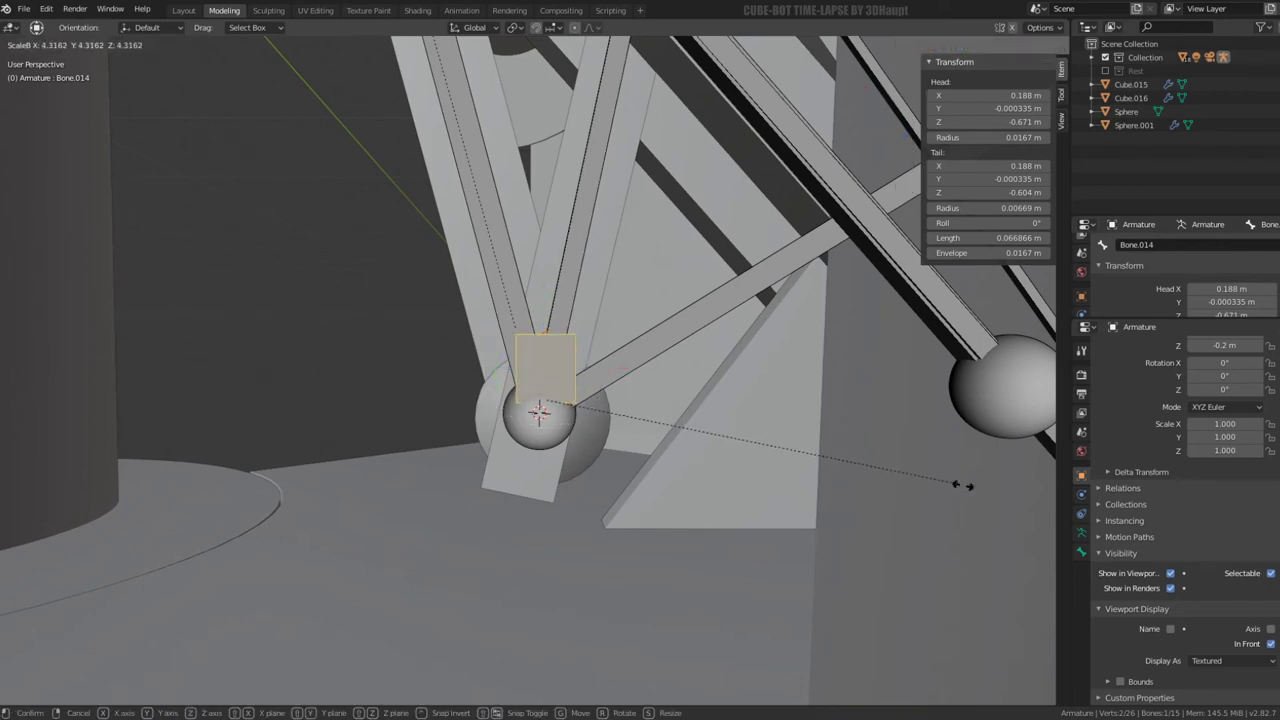
click(1005, 481)
mouse_move(908, 424)
middle_down()
mouse_move(600, 360)
mouse_move(652, 427)
mouse_move(631, 420)
mouse_move(669, 389)
mouse_move(657, 374)
mouse_move(611, 514)
mouse_move(578, 530)
mouse_move(505, 510)
mouse_move(461, 515)
mouse_move(549, 535)
mouse_move(543, 549)
mouse_move(643, 446)
mouse_move(703, 443)
mouse_move(884, 480)
middle_up()
key(ctrl+Tab)
Orbit closer to the linkage and, in Edit Mode, select Bone.014 and then Bone.012
click(781, 432)
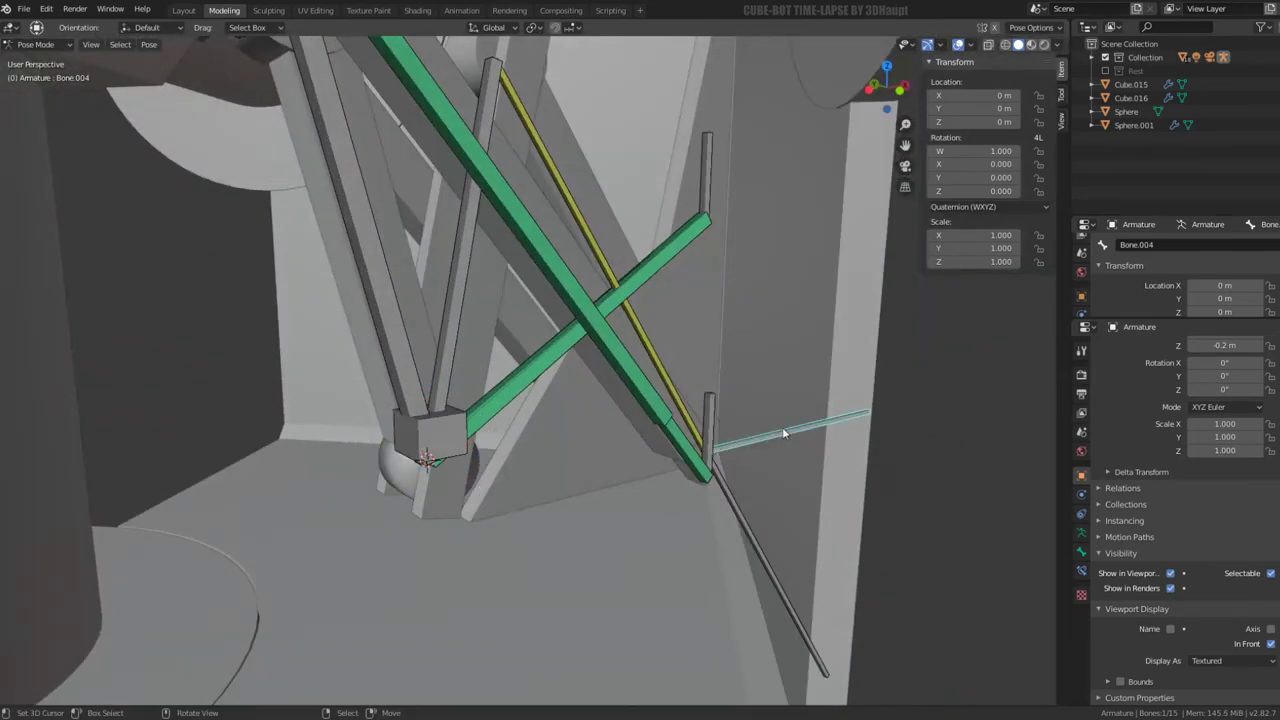
mouse_move(782, 427)
middle_down()
mouse_move(753, 445)
mouse_move(920, 451)
mouse_move(424, 355)
mouse_move(491, 338)
middle_up()
scroll(424, 355, up, 5)
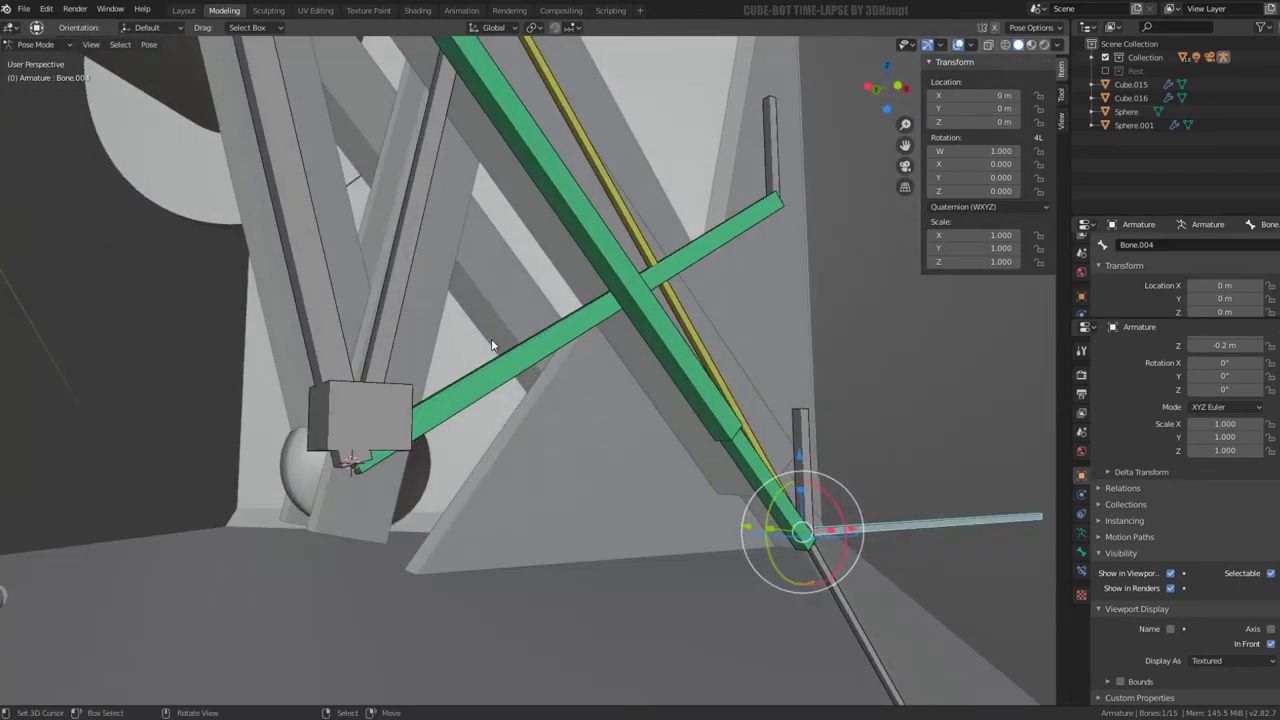
key(Tab)
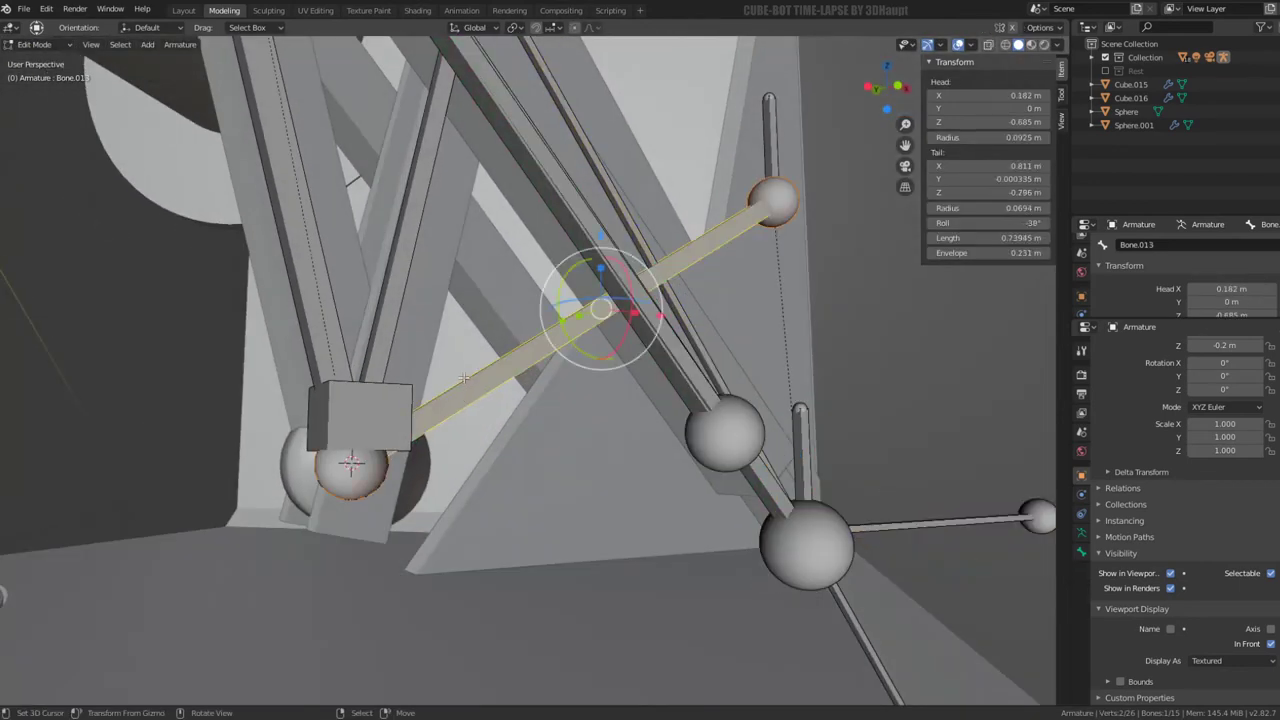
click(405, 396)
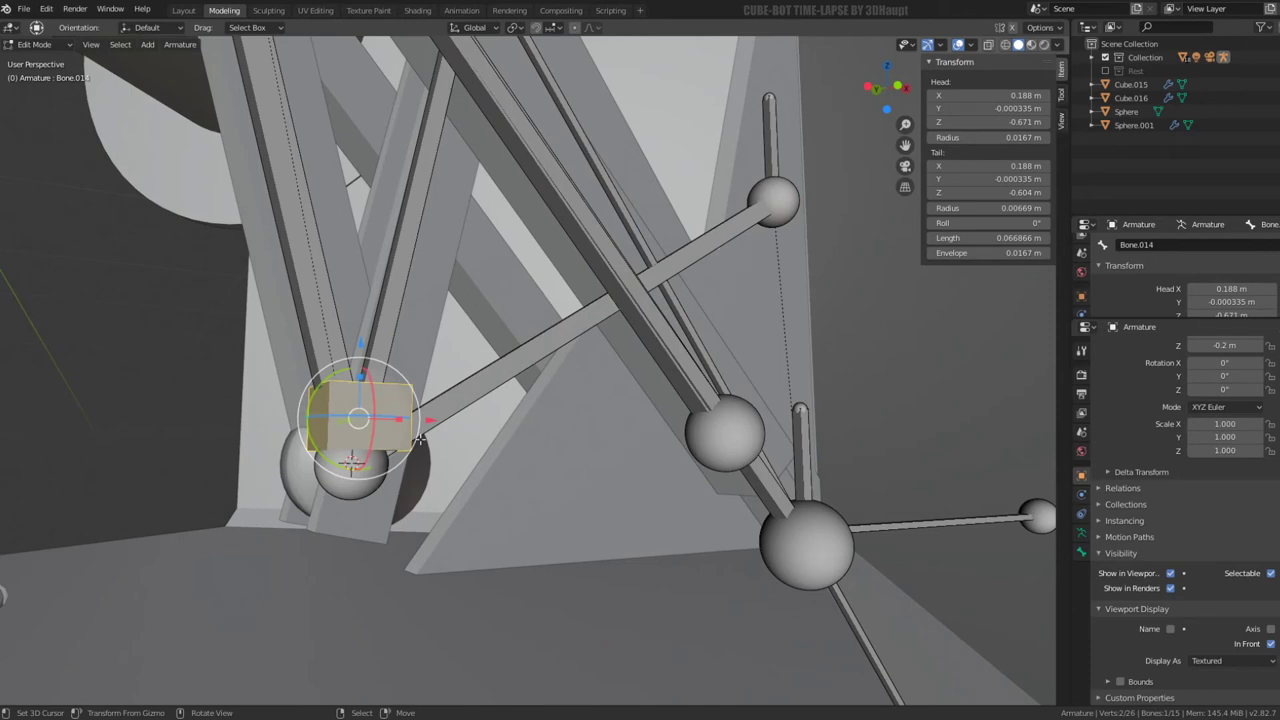
click(458, 380)
In Pose Mode, test-rotate Bone.012 and Bone.013 and test-move Bone.014, cancelling each
key(ctrl+Tab)
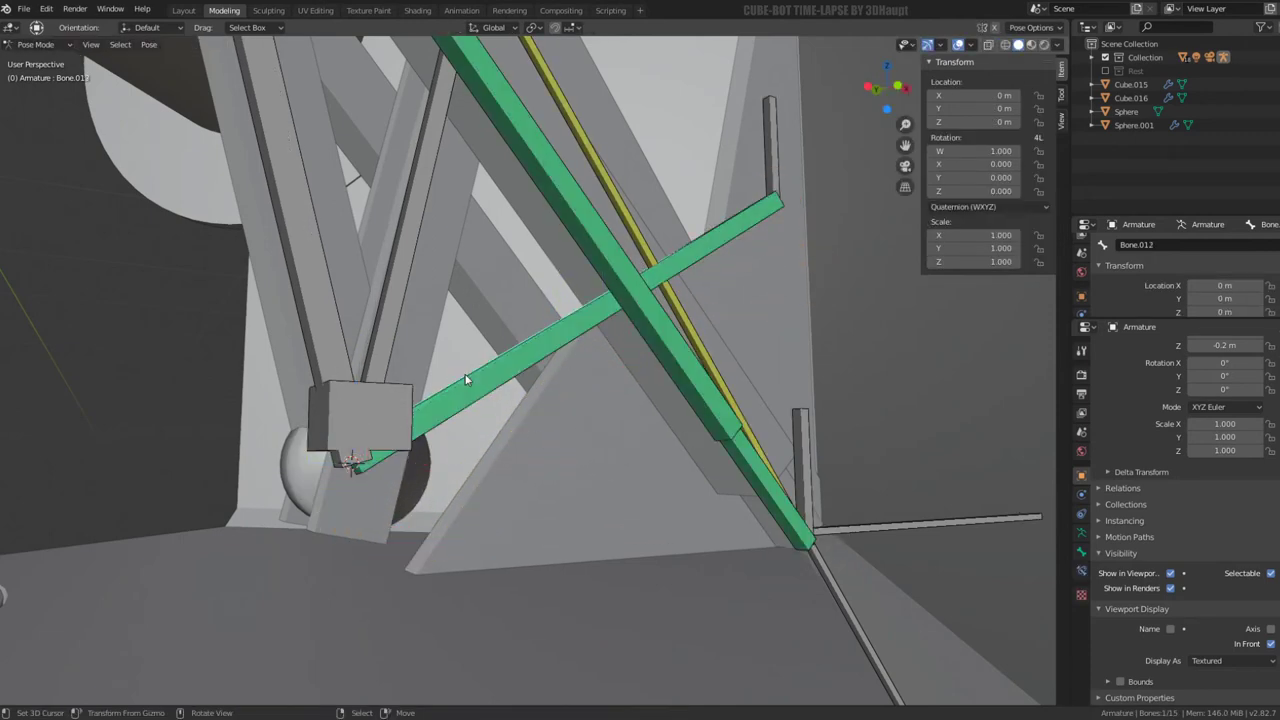
key(r)
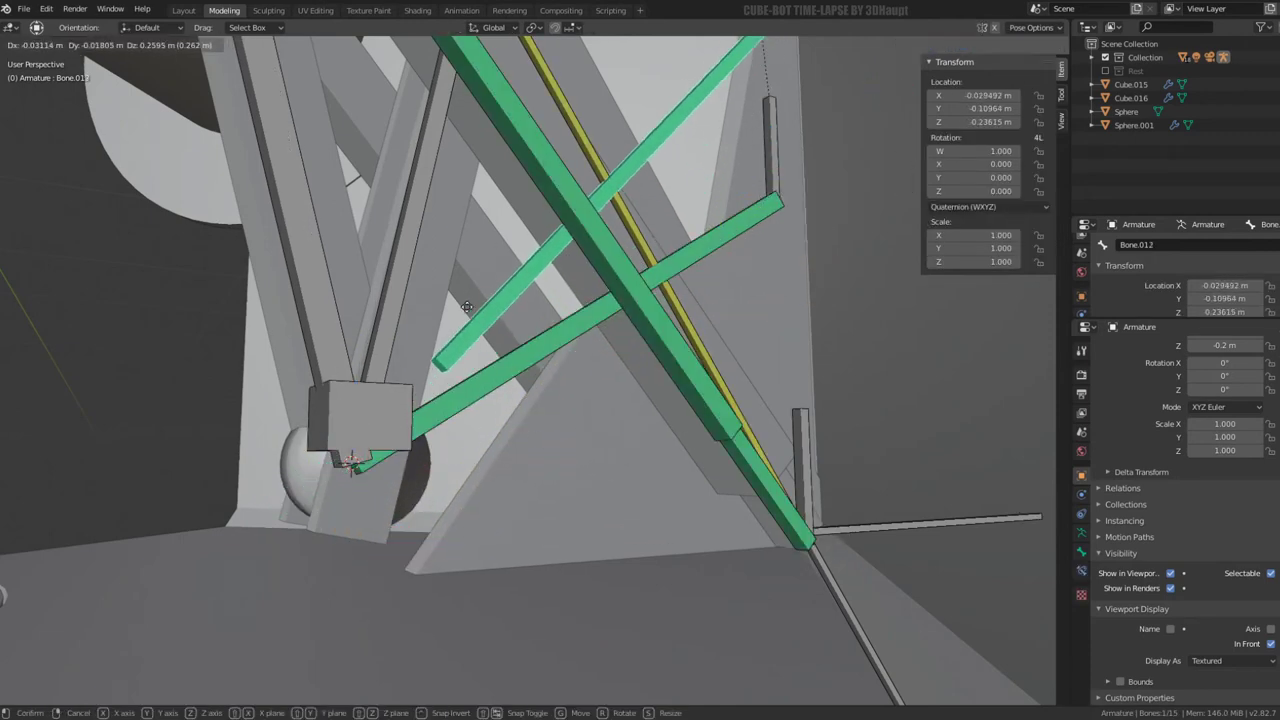
key(Escape)
click(446, 428)
key(r)
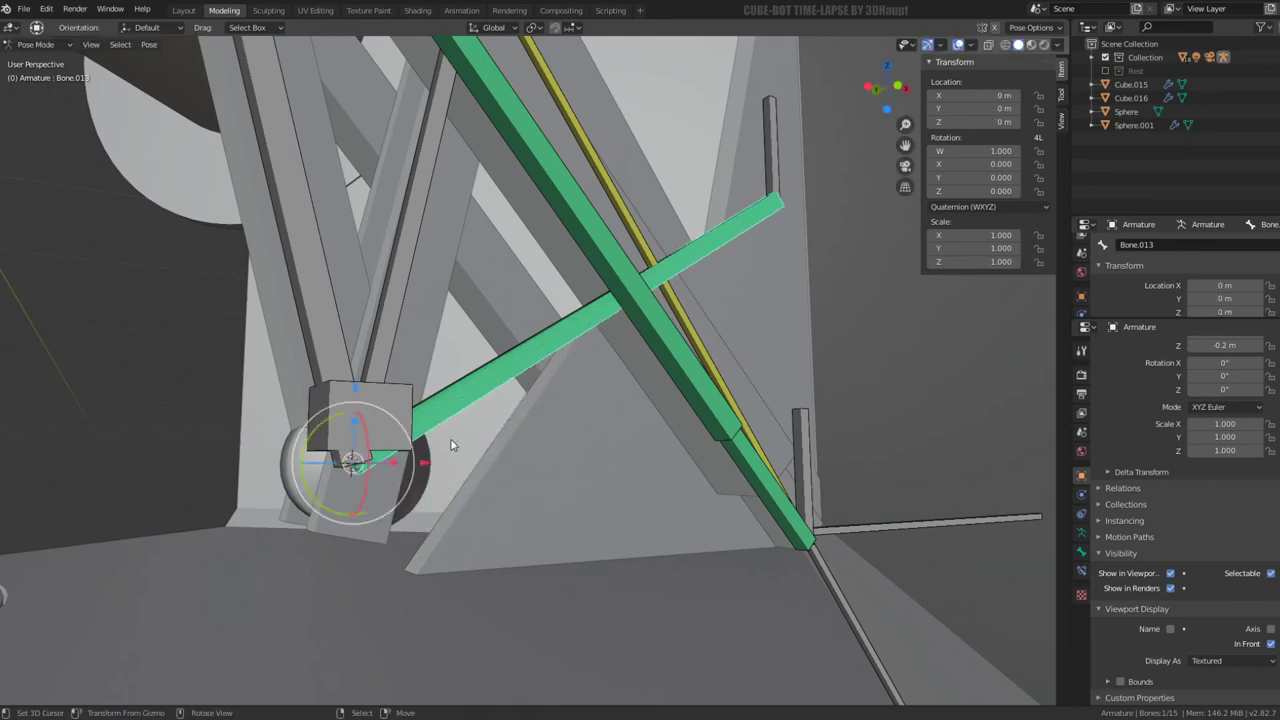
key(Escape)
middle_drag(434, 429, 385, 447)
click(386, 447)
key(g)
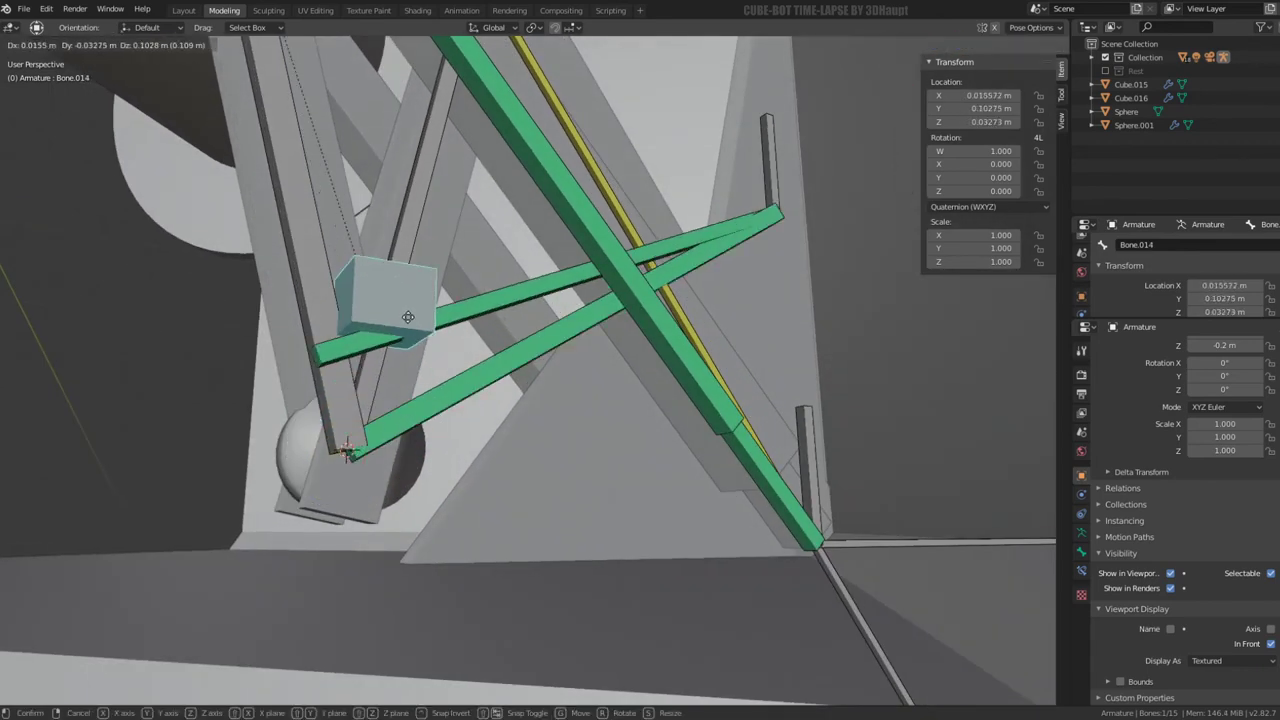
key(Escape)
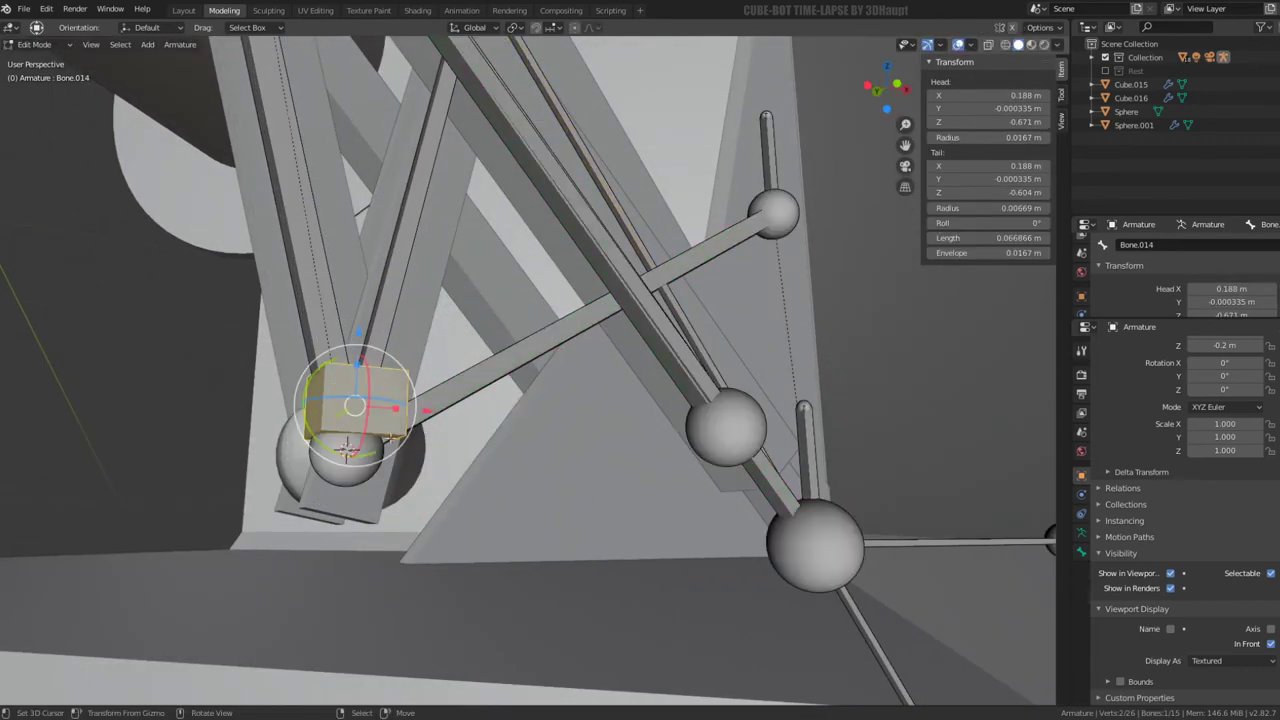
In Edit Mode, snap Bone.013's selected end to the 3D cursor, then put the cursor on Bone.014
click(363, 458)
key(Tab)
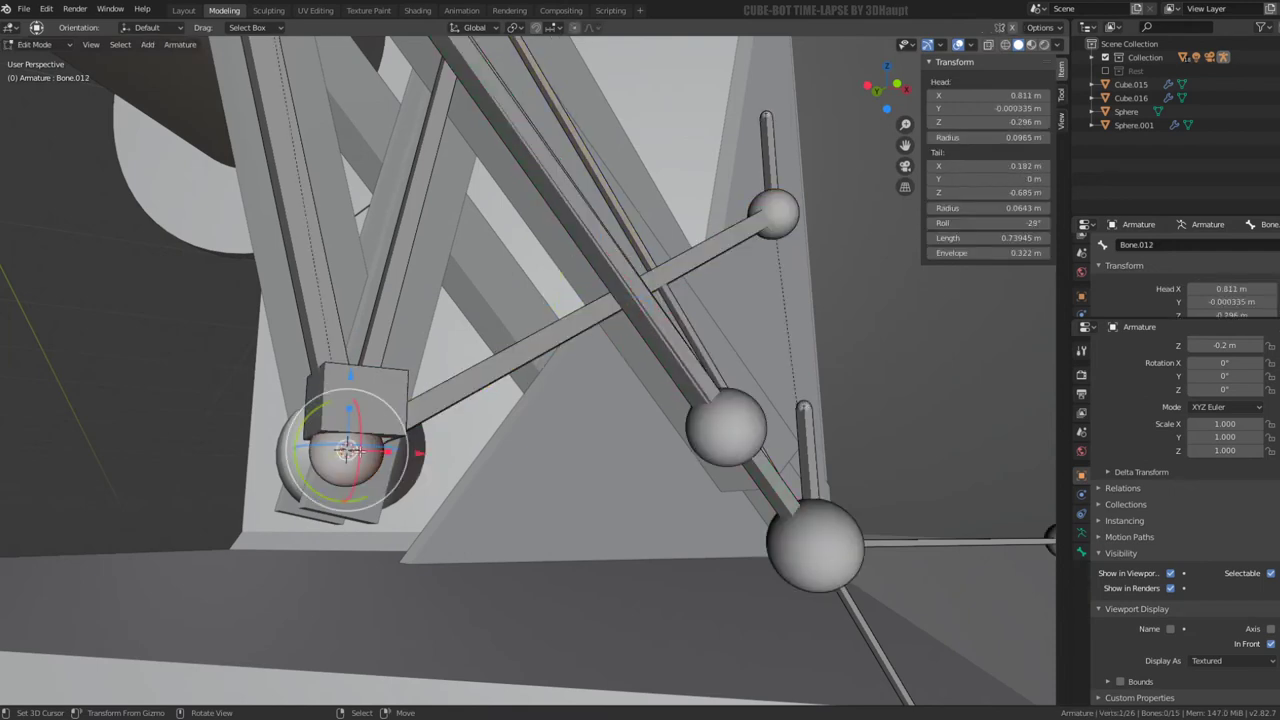
key(shift+s)
click(456, 502)
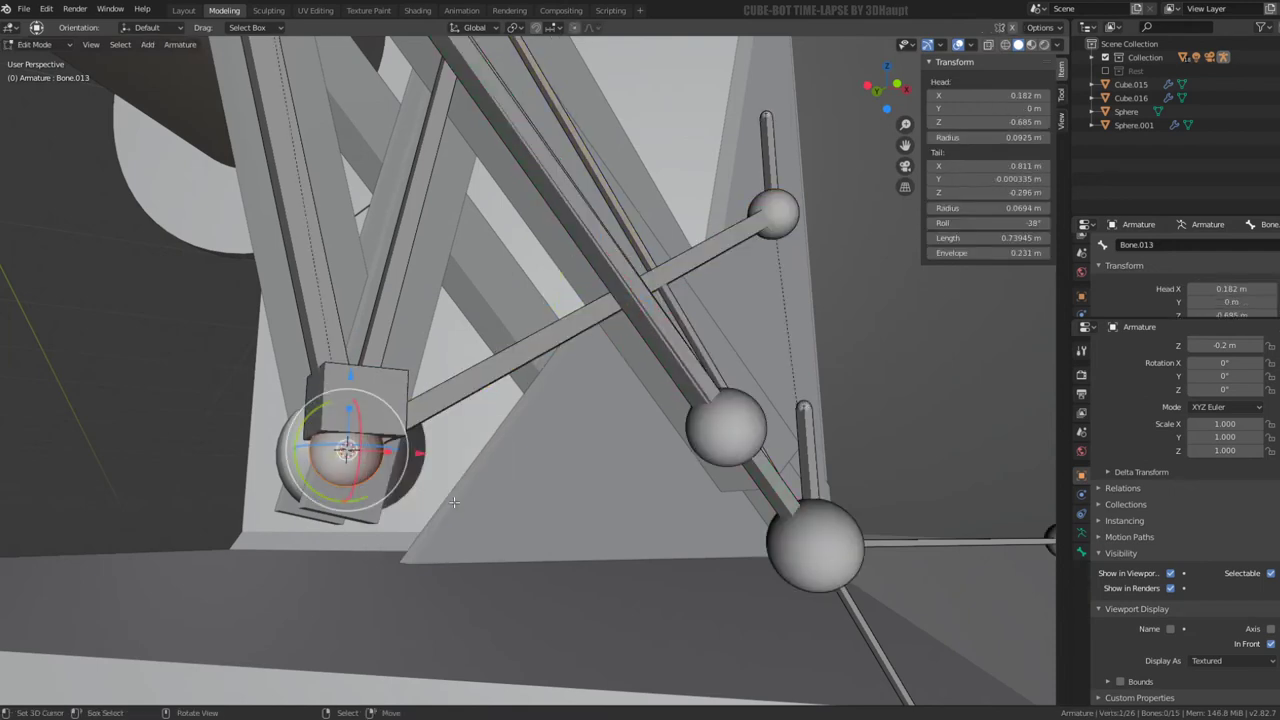
click(390, 391)
click(405, 392)
key(shift+s)
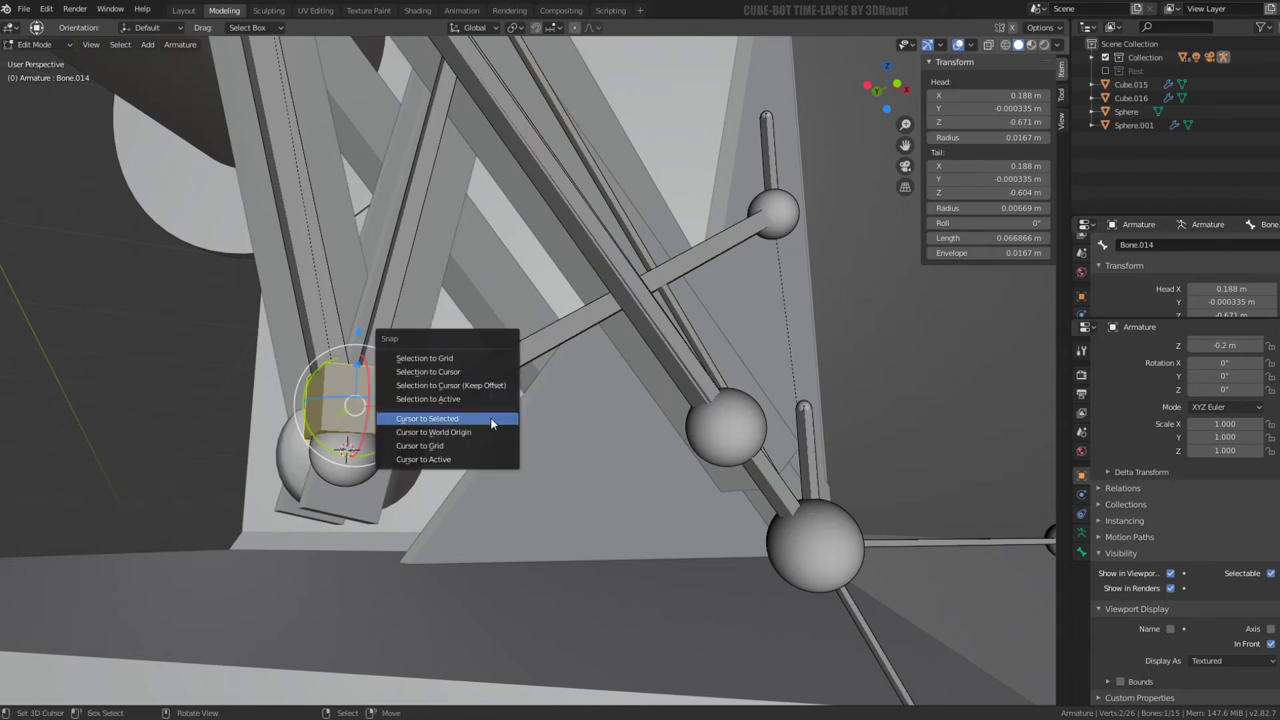
click(474, 374)
Test-rotate Bone.014 in Pose Mode, then select Bone.012's head joint in Edit Mode
key(ctrl+Tab)
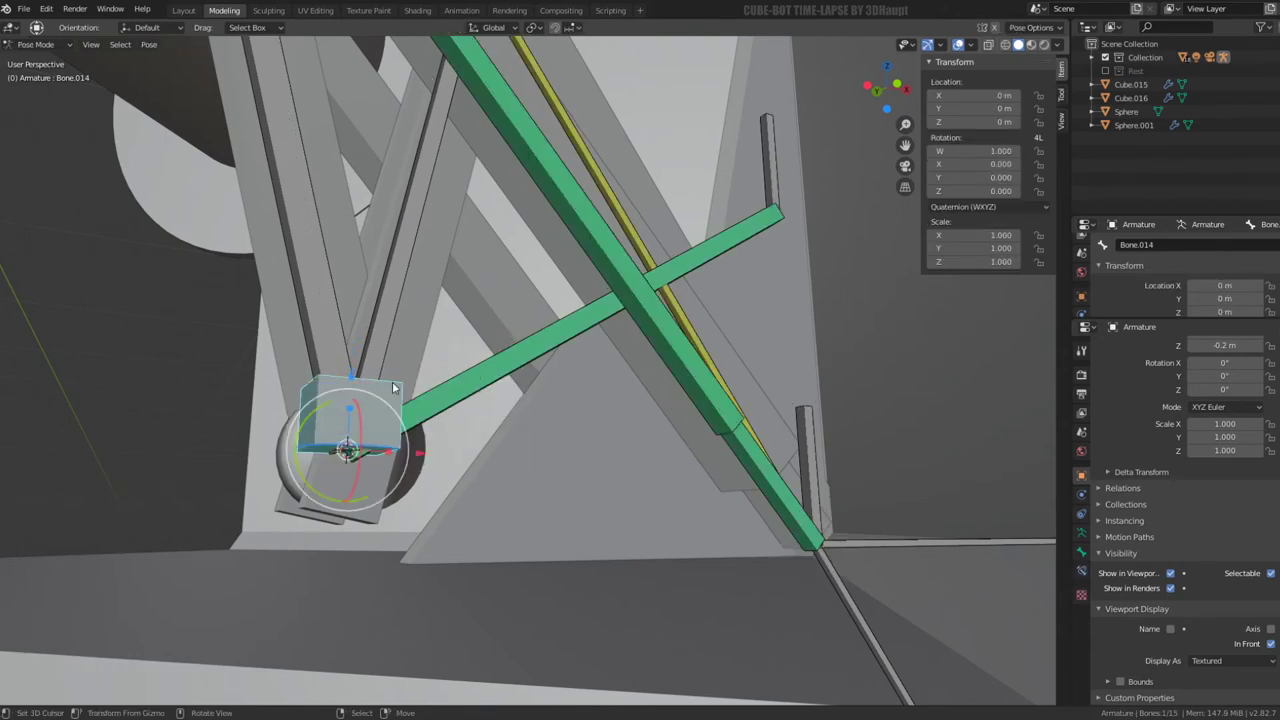
key(r)
key(Escape)
click(430, 416)
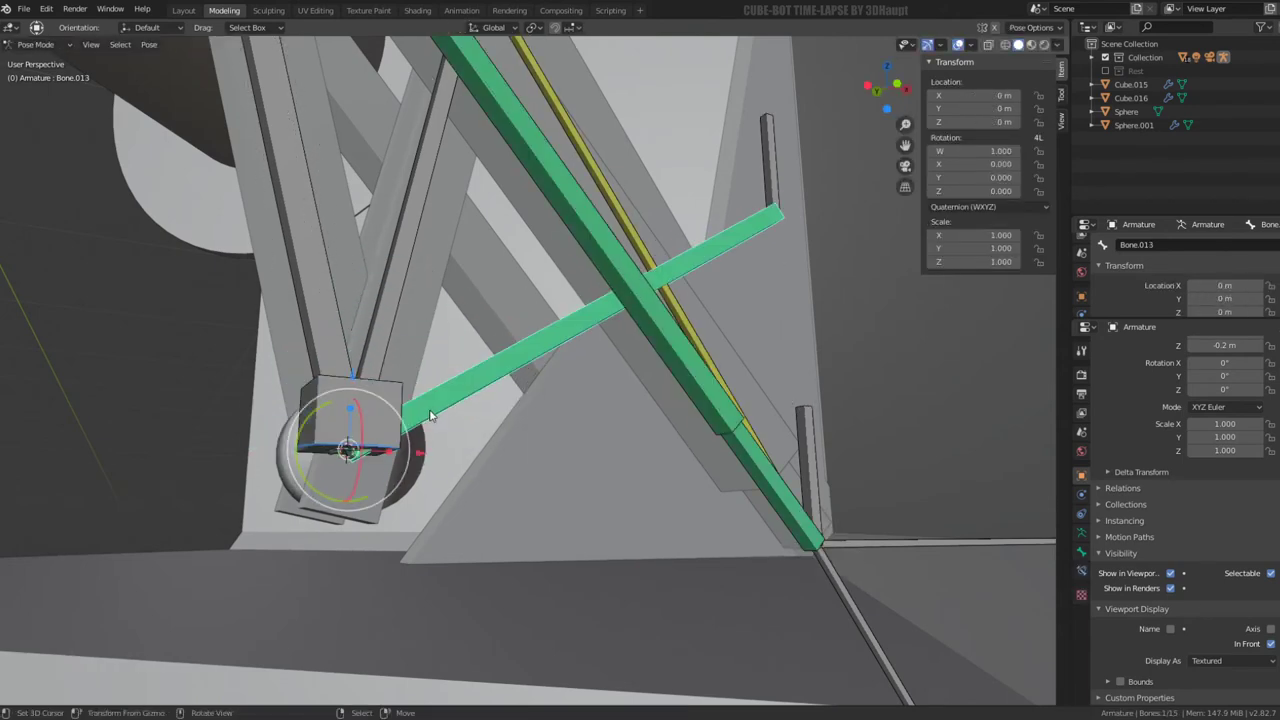
middle_drag(820, 208, 637, 317)
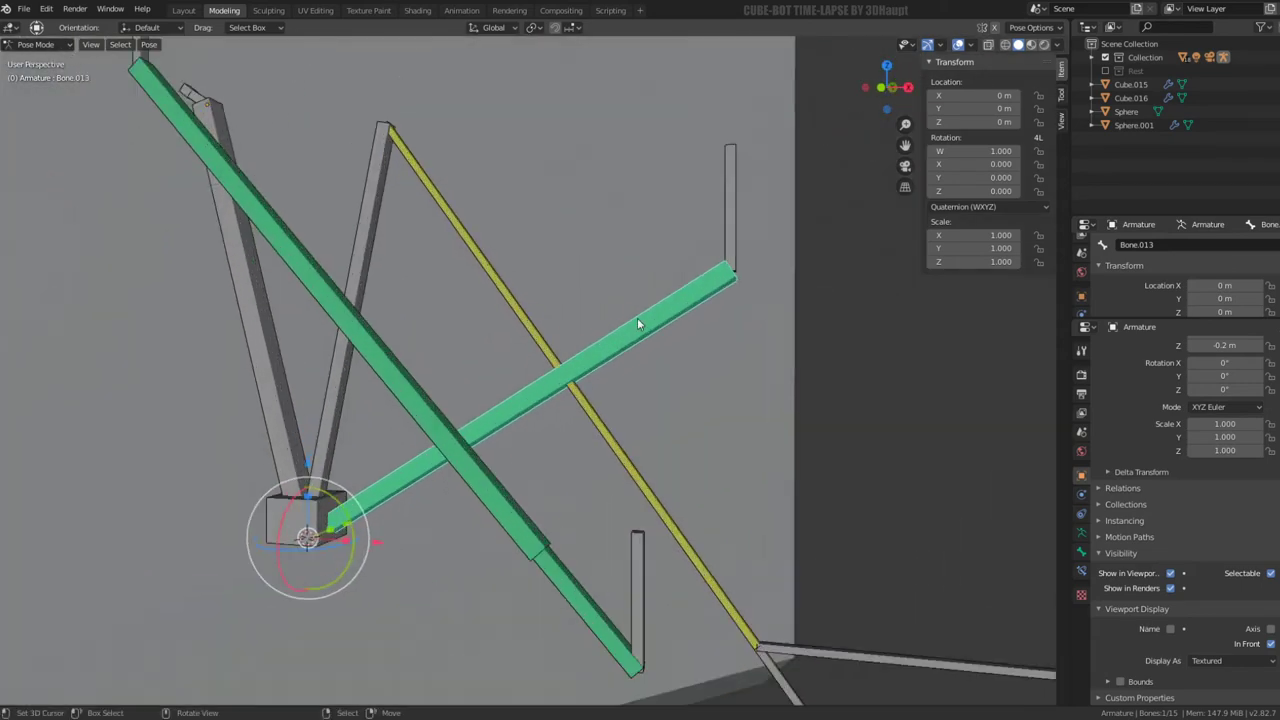
key(Tab)
click(783, 245)
Undo the extra bone and slide Bone.012's head along its Normal axis, shortening it to 0.64248 m
key(shift+a)
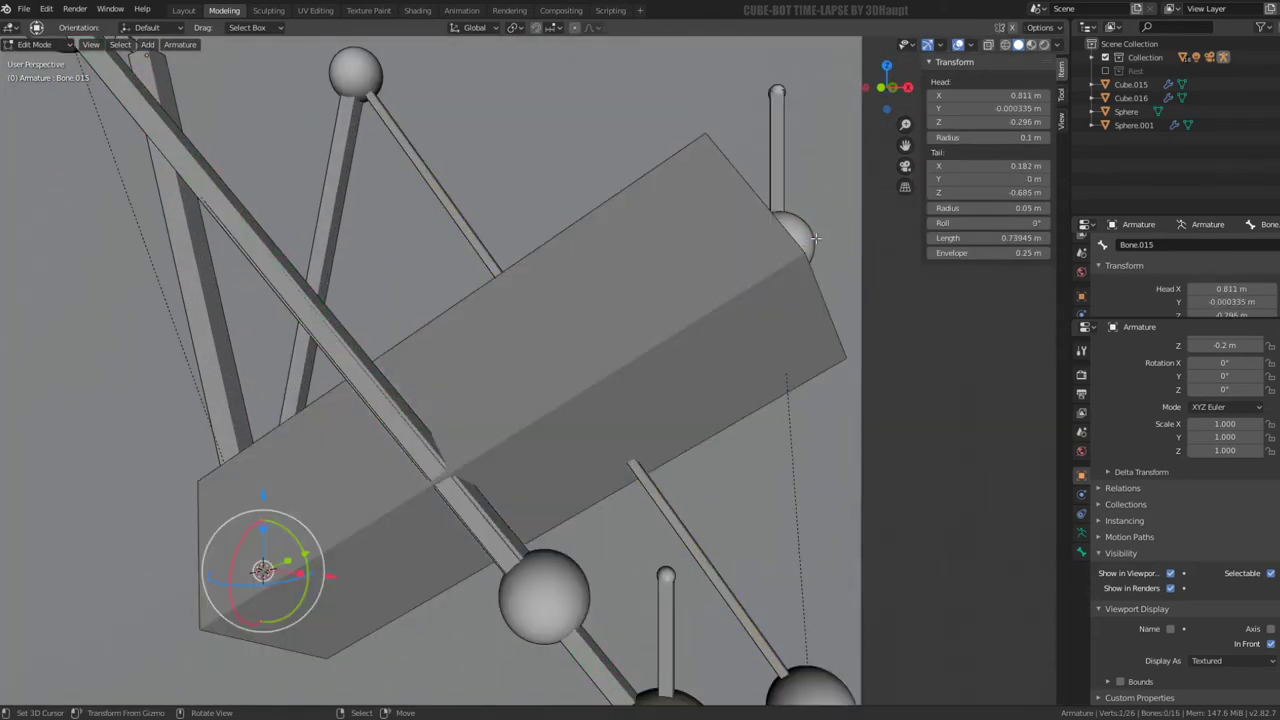
key(ctrl+z)
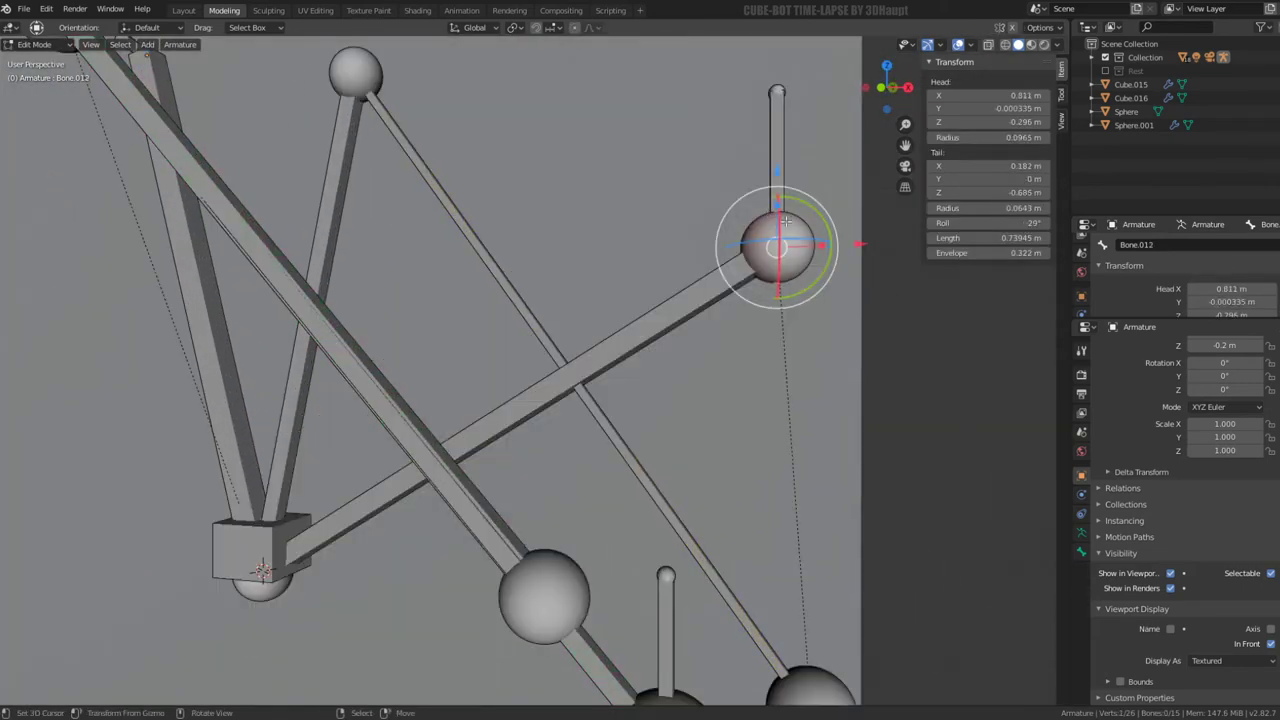
click(476, 32)
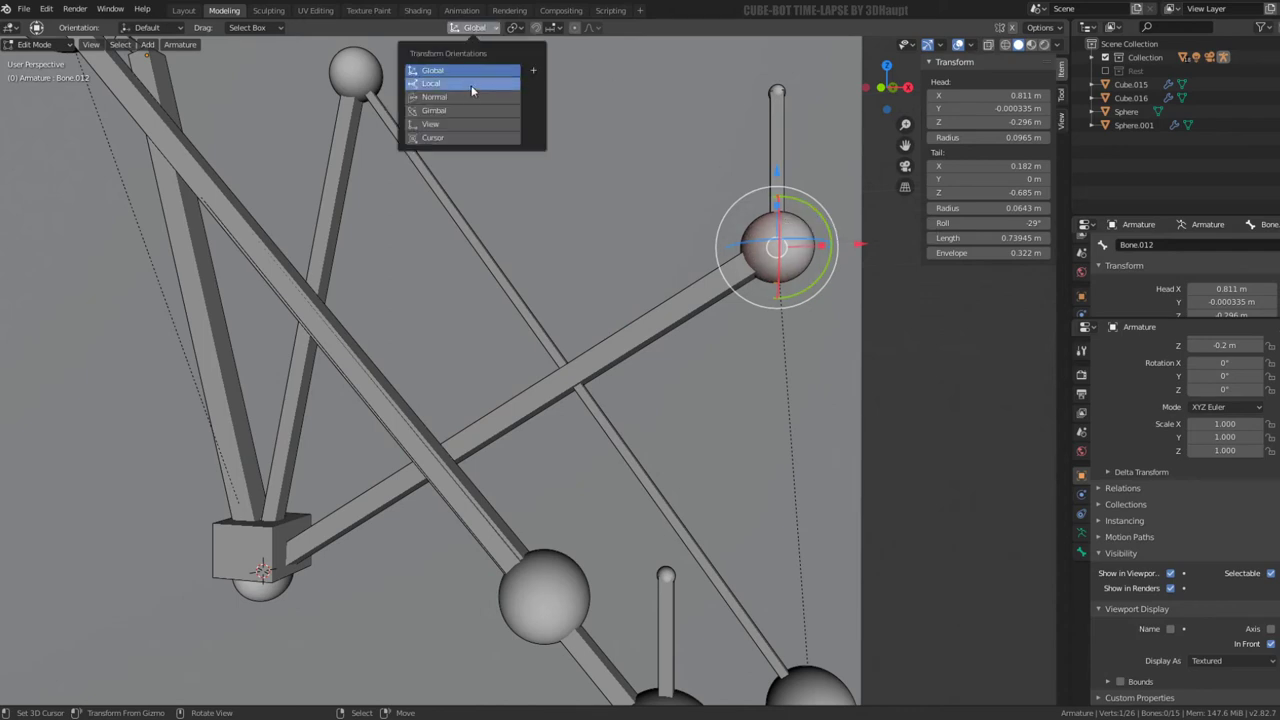
click(466, 97)
key(g)
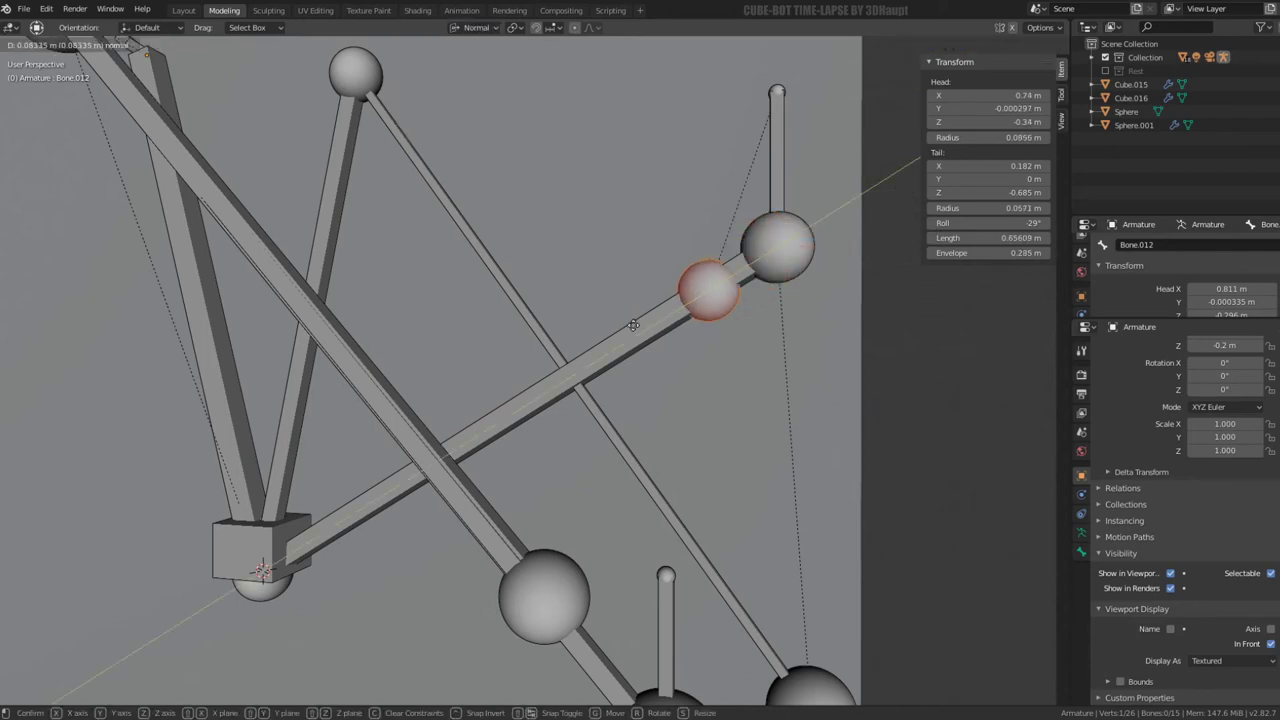
click(625, 330)
Pick the shortened Bone.012 out from the overlapping Bone.013 and cancel a trial move
click(663, 367)
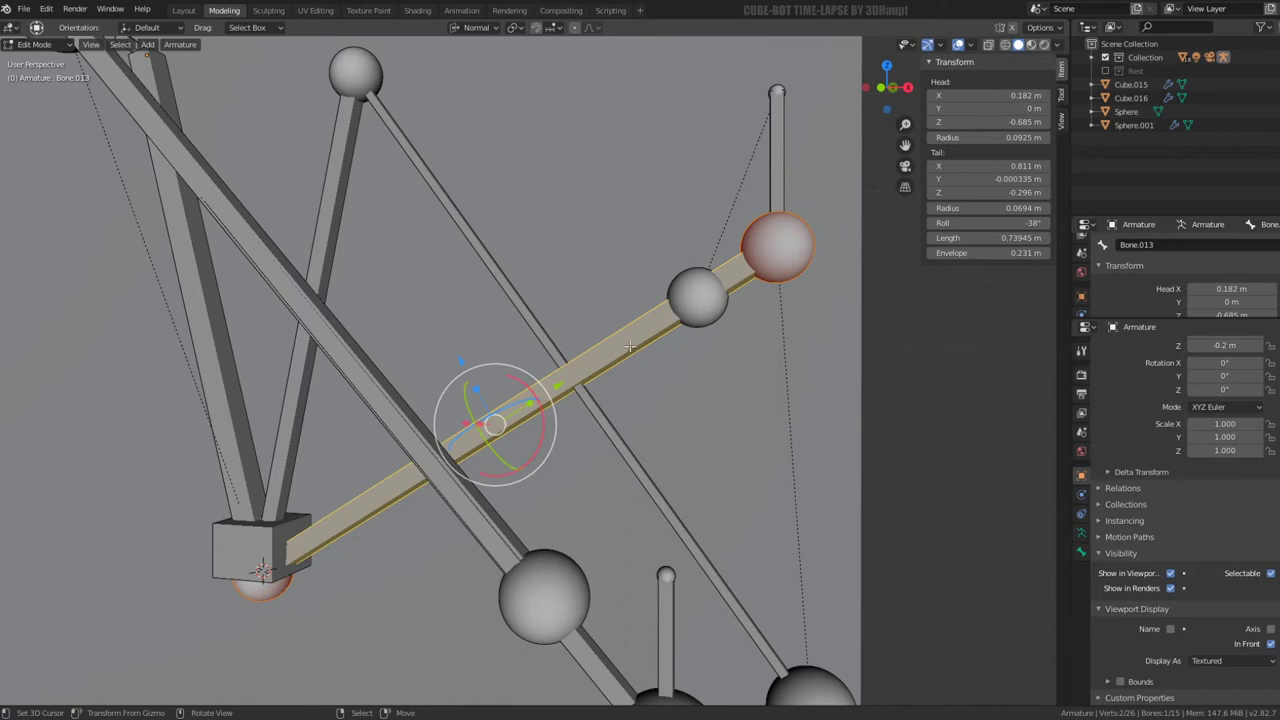
click(630, 346)
click(516, 414)
click(516, 414)
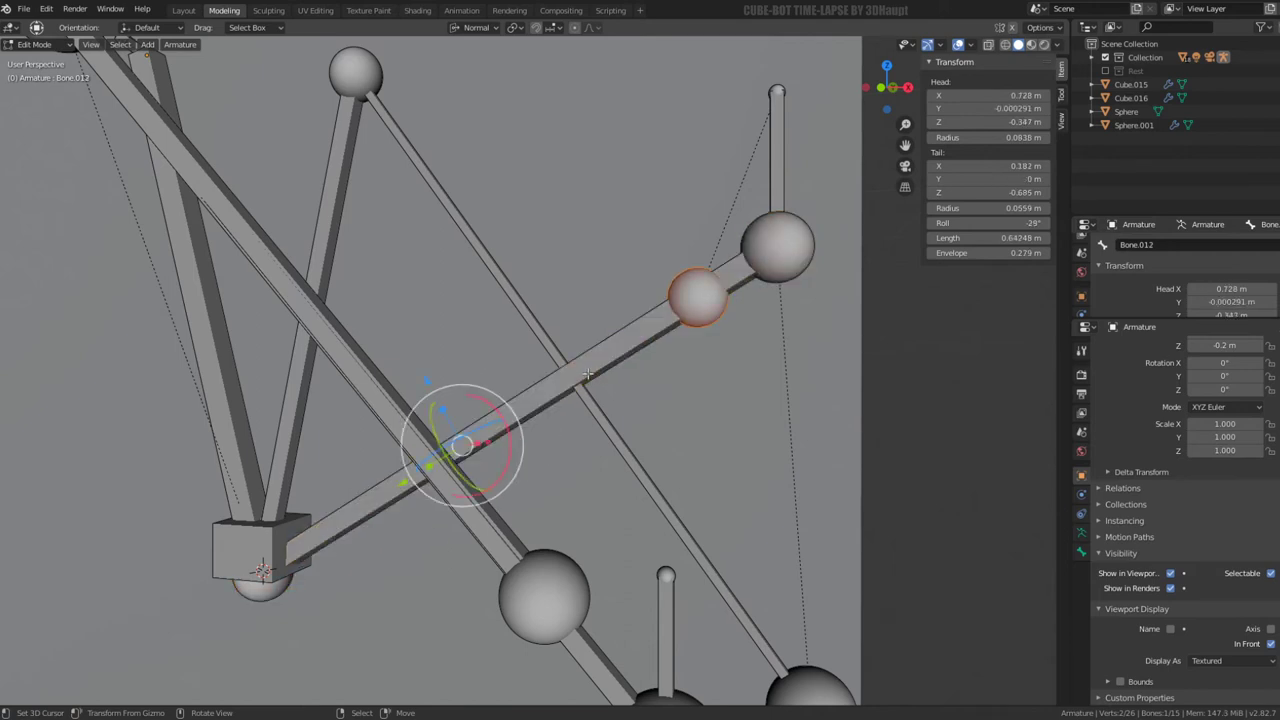
click(521, 410)
click(521, 410)
click(609, 373)
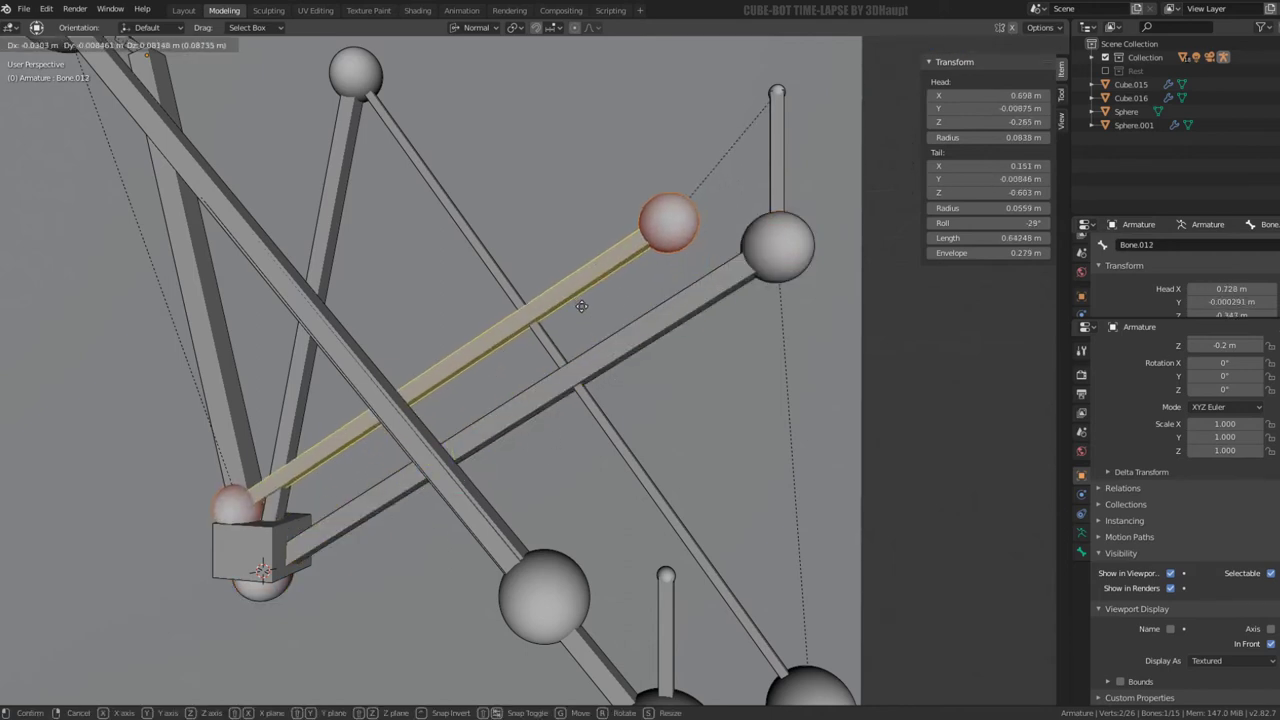
click(613, 382)
click(671, 457)
click(640, 409)
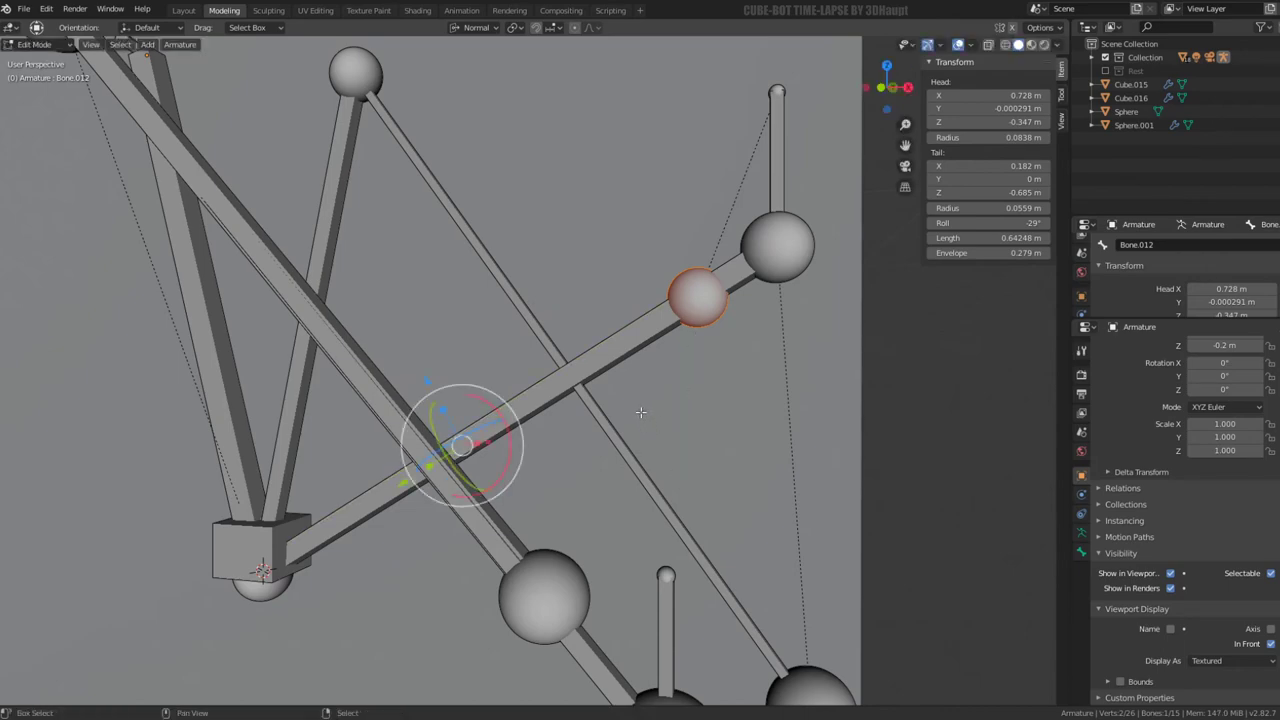
click(723, 508)
click(674, 448)
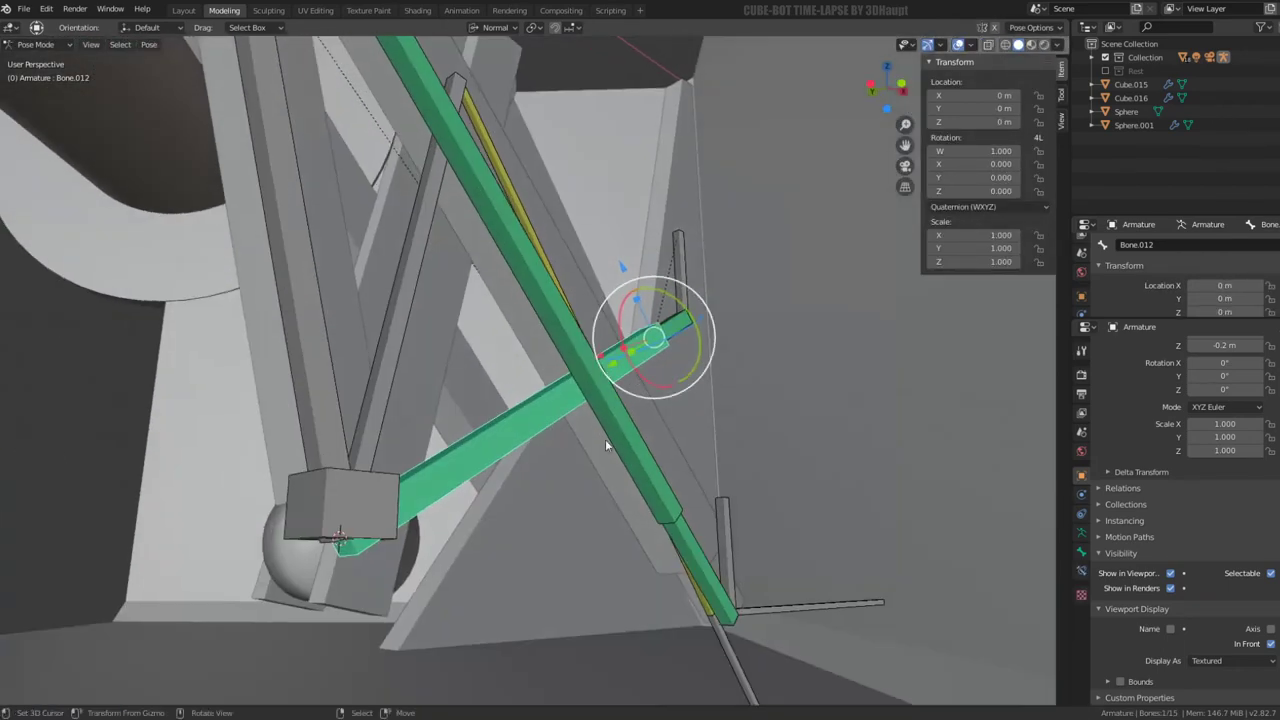
Test-move the cube bone Bone.014 twice, cancelling each move
click(378, 490)
key(g)
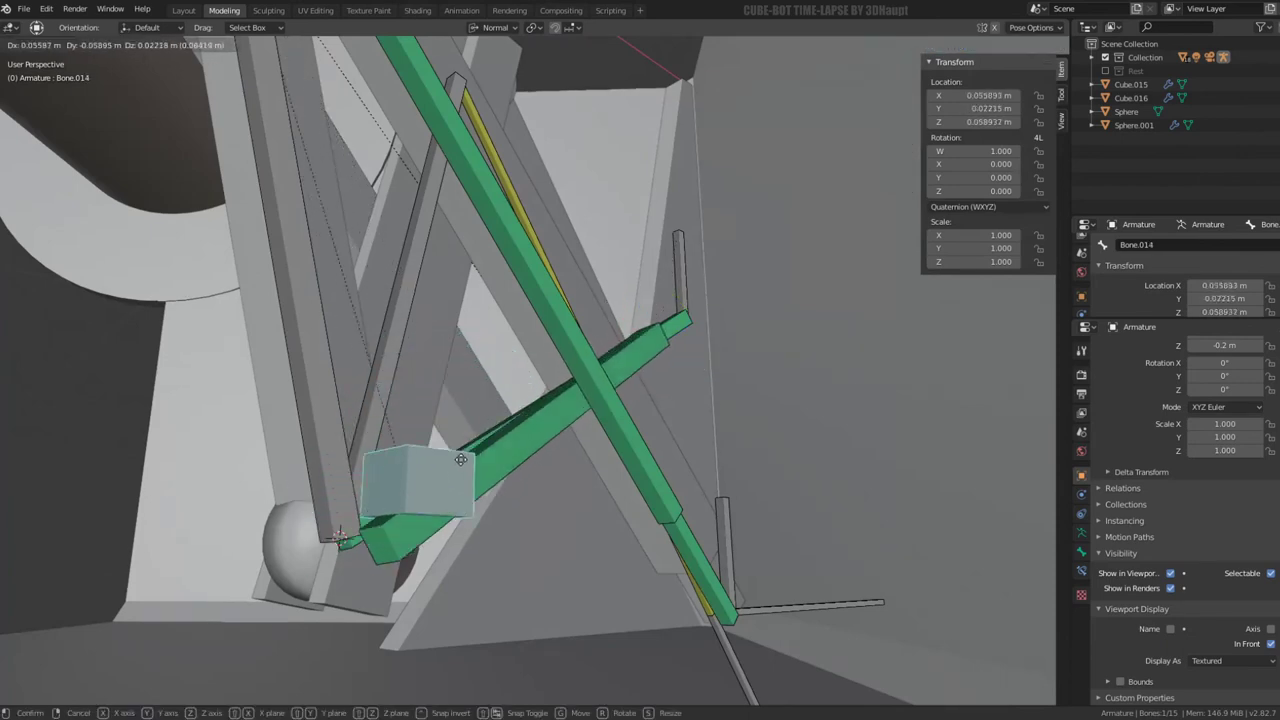
key(Escape)
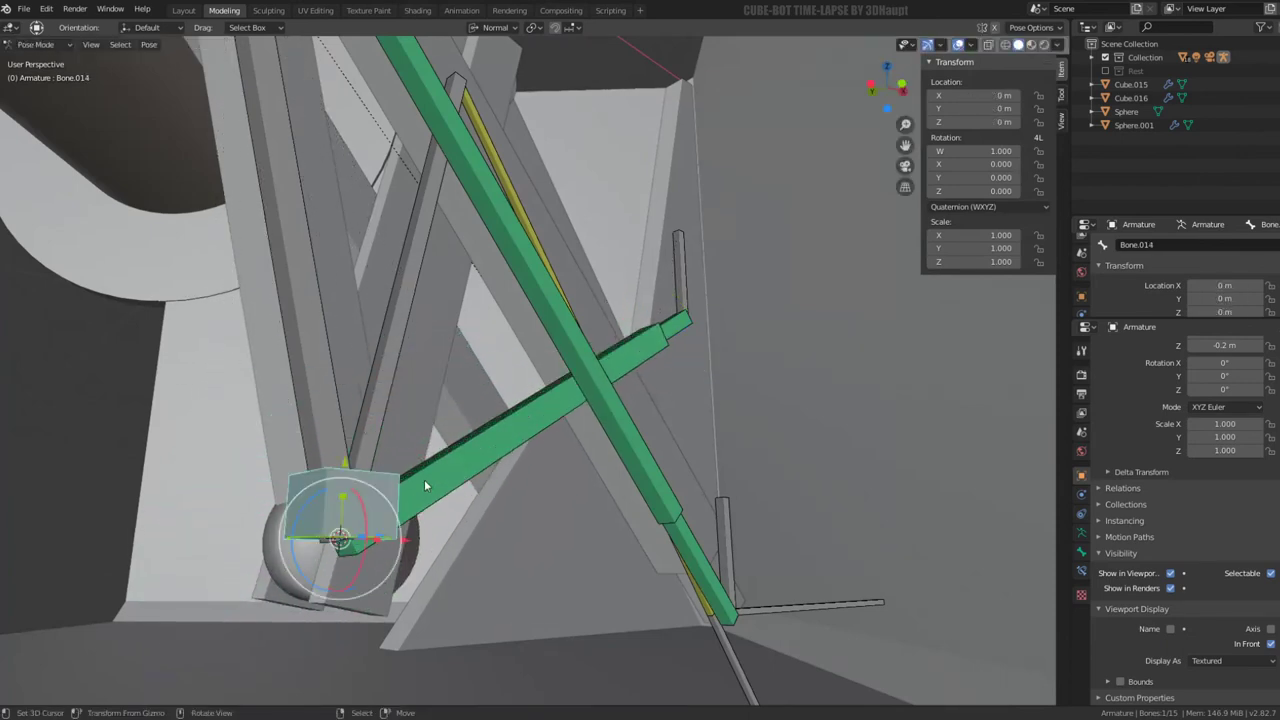
key(g)
key(Escape)
Parent Bone.013 and Bone.014 to the long leg bone Bone with Keep Offset
click(519, 422)
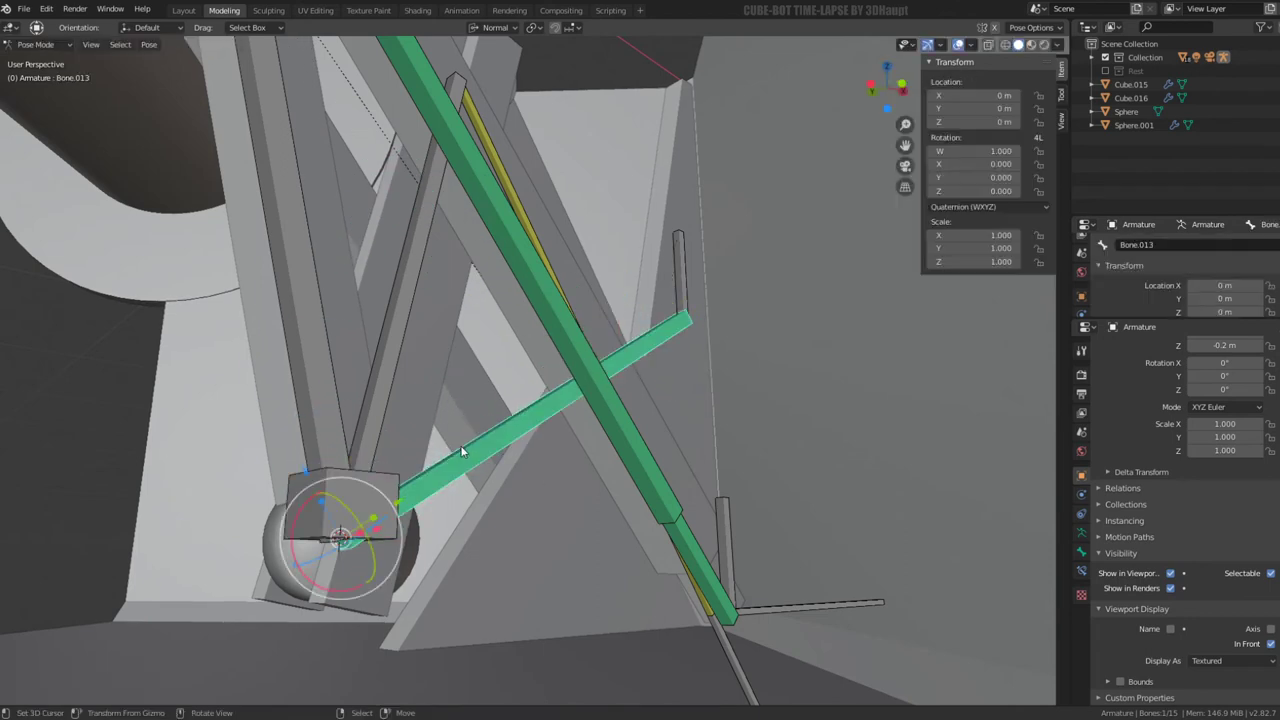
click(396, 471)
key(Tab)
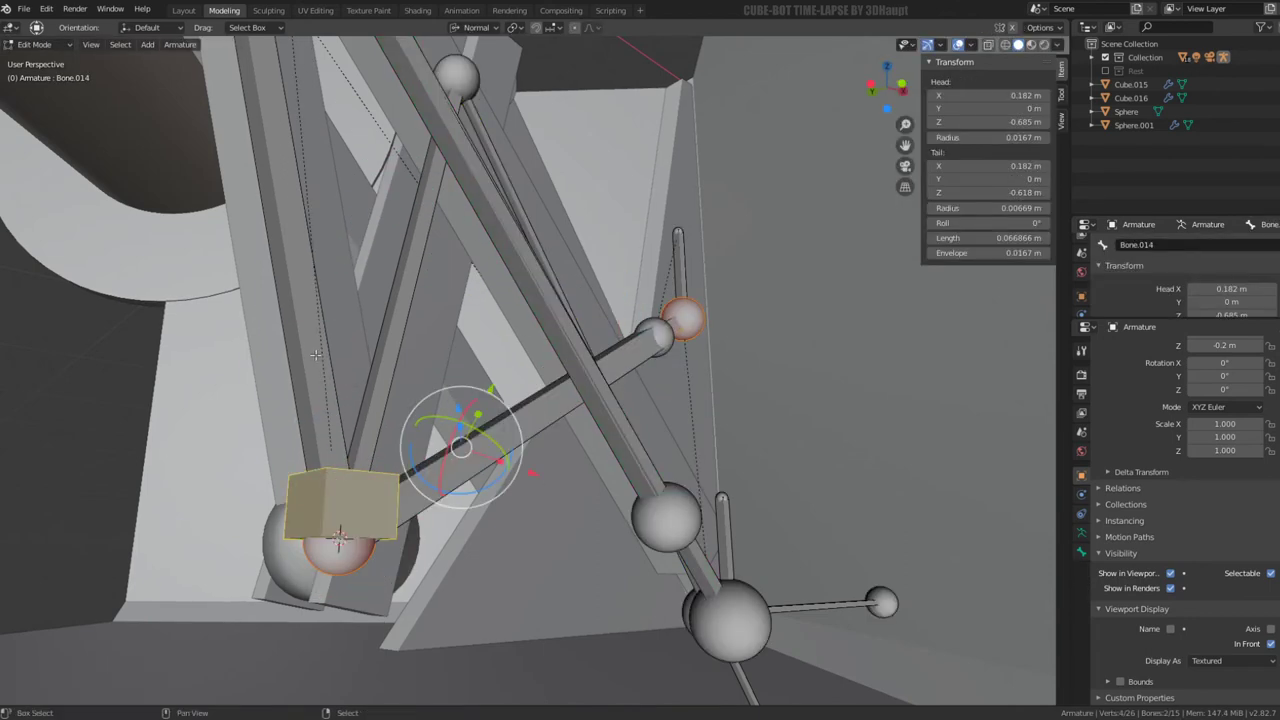
shift+click(316, 354)
key(ctrl+p)
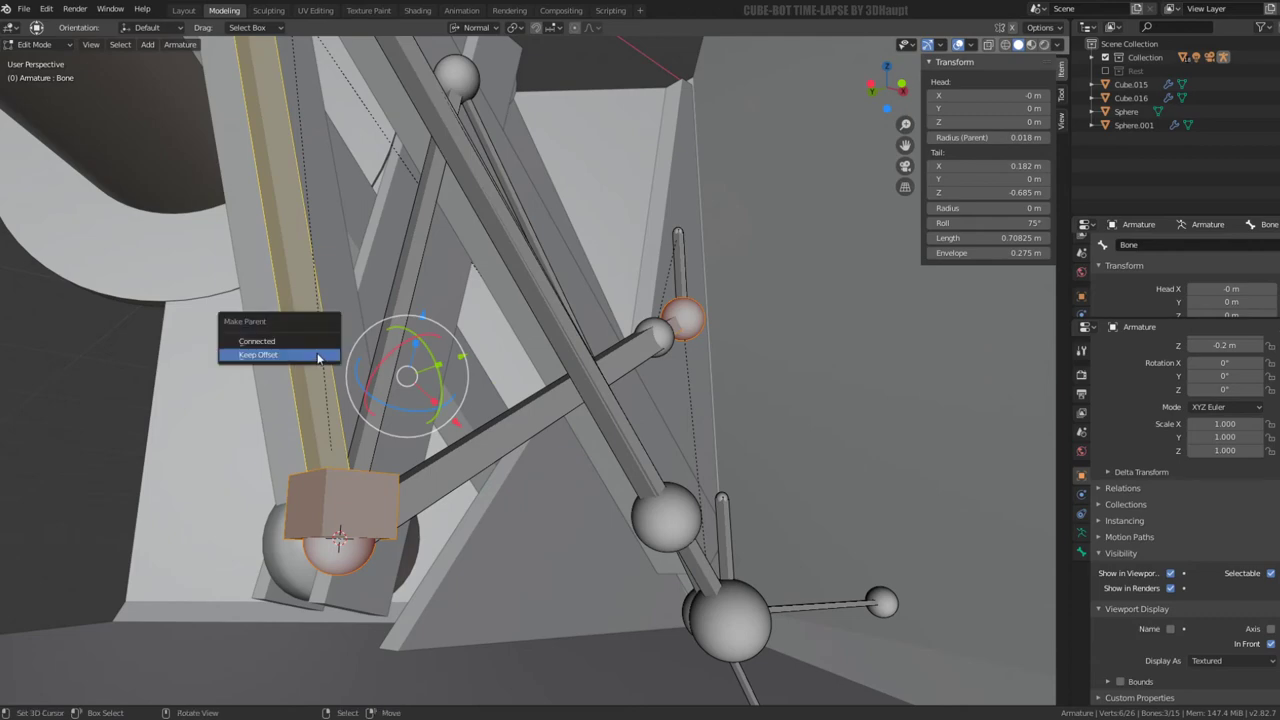
click(318, 356)
key(ctrl+Tab)
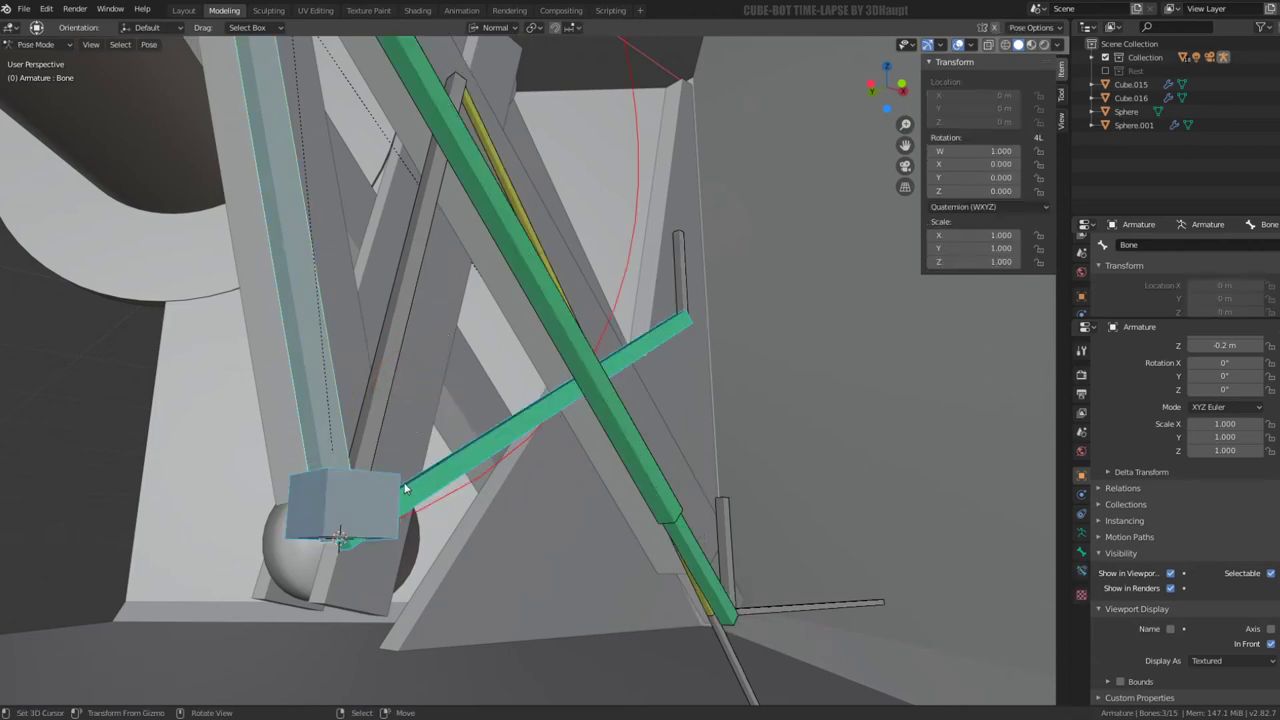
click(405, 488)
scroll(440, 430, down, 4)
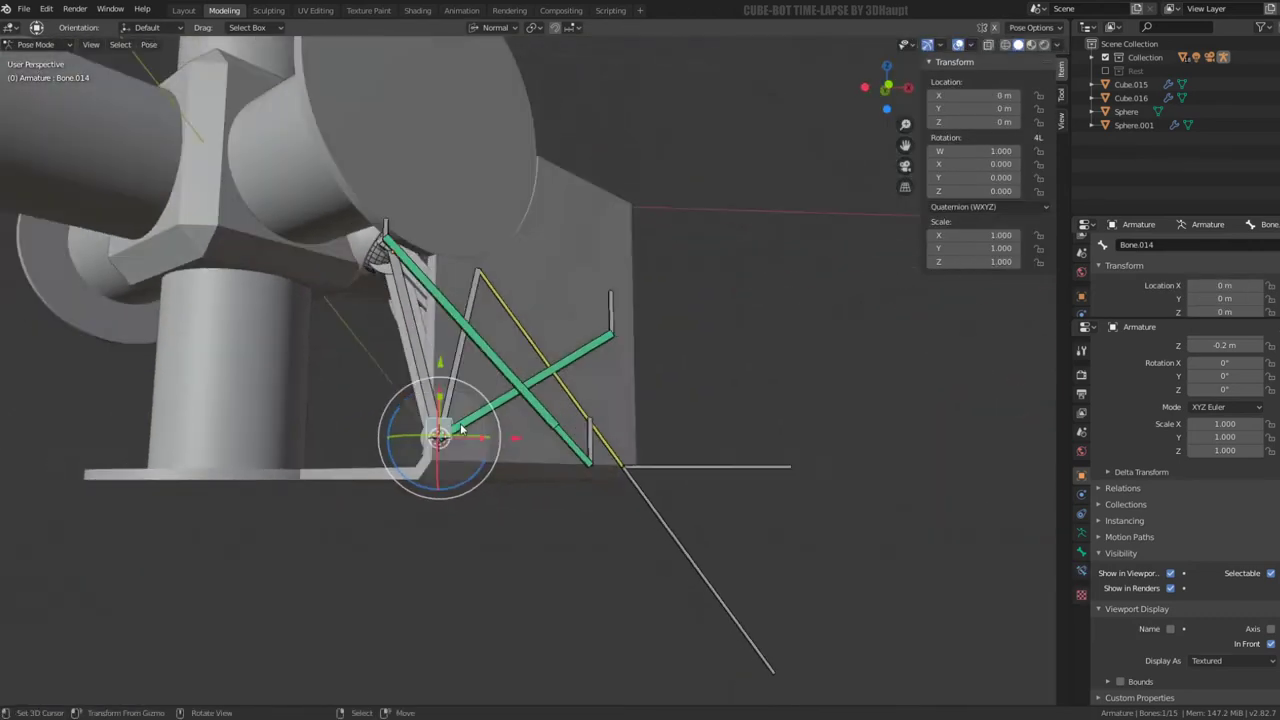
Test the linkage by moving the foot target Bone.004 to a new position
click(701, 466)
key(g)
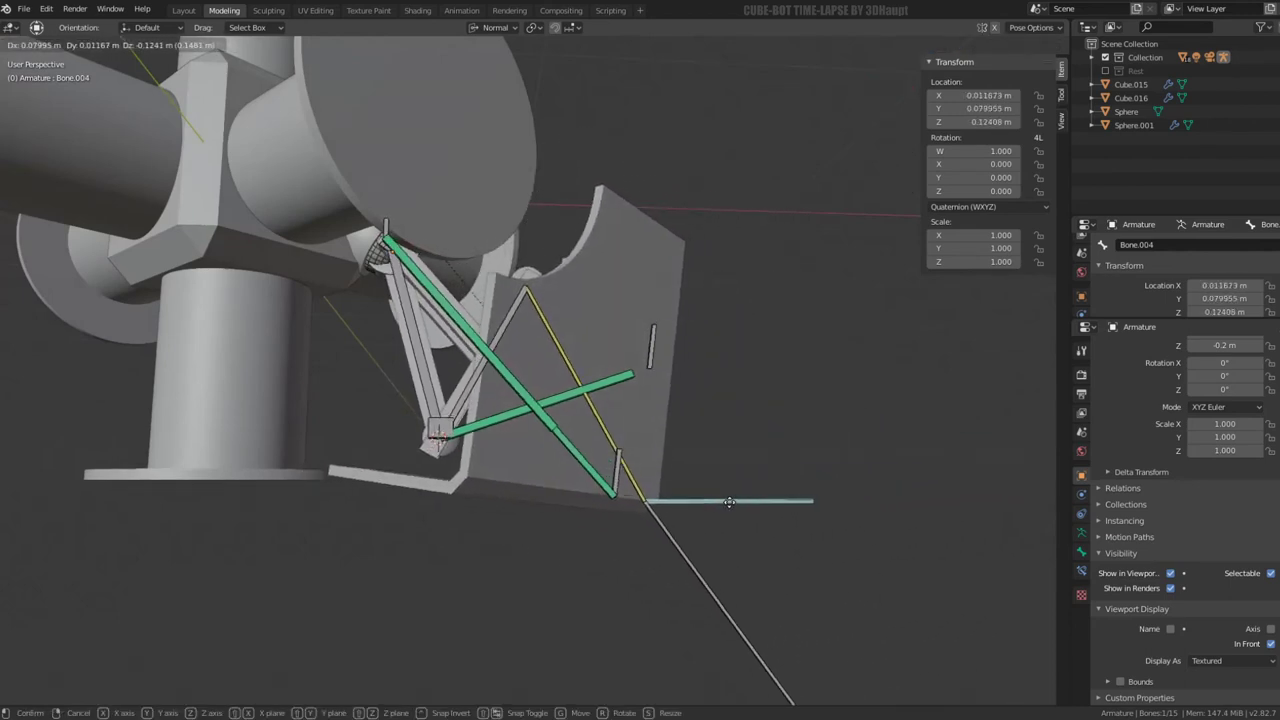
key(Escape)
mouse_move(729, 502)
middle_down()
mouse_move(683, 358)
mouse_move(817, 496)
mouse_move(771, 519)
middle_up()
scroll(683, 358, up, 2)
key(alt+h)
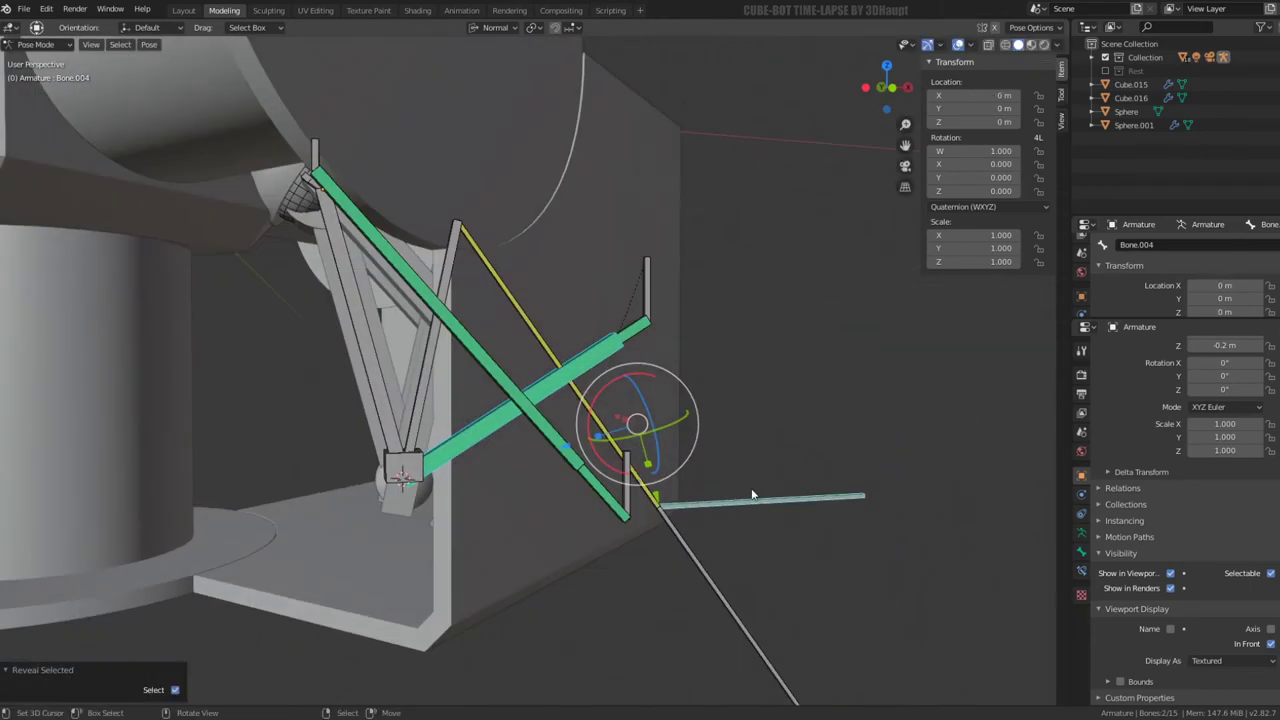
key(ctrl+z)
key(g)
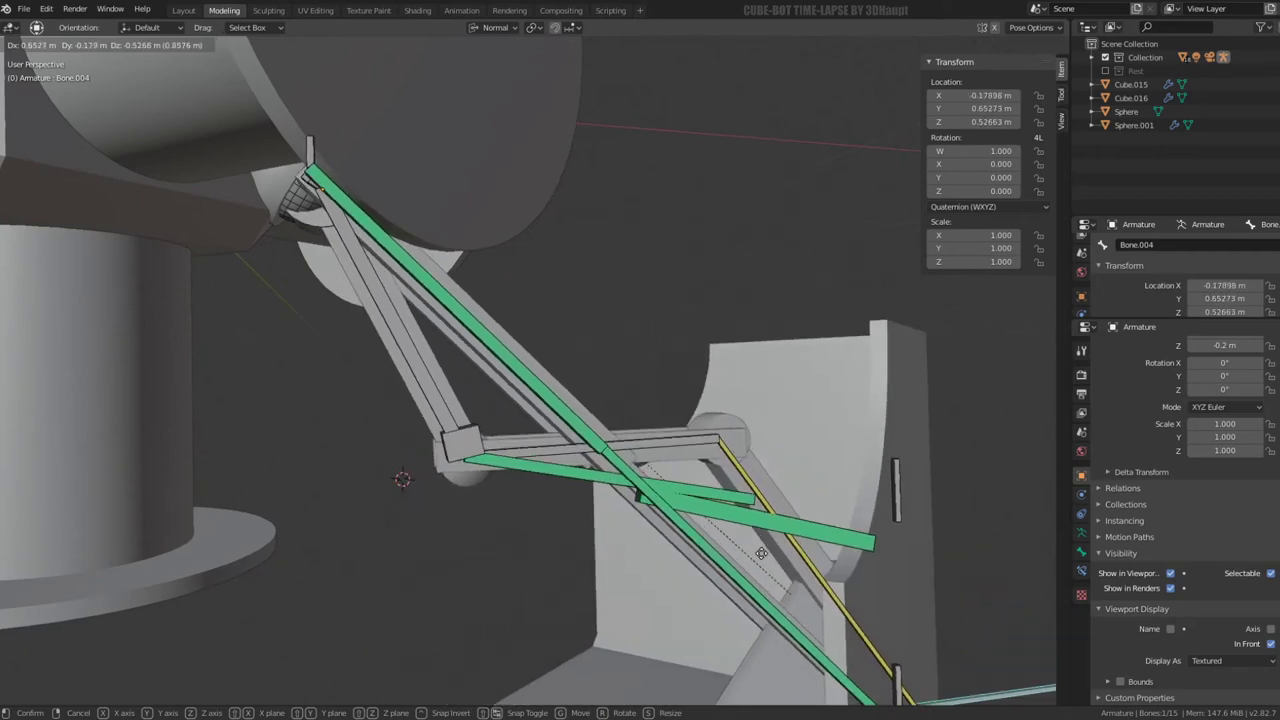
click(761, 553)
Select Bone.012 and Bone.011 and try parenting them, including as connected
mouse_move(759, 550)
middle_down()
mouse_move(864, 522)
mouse_move(712, 388)
middle_up()
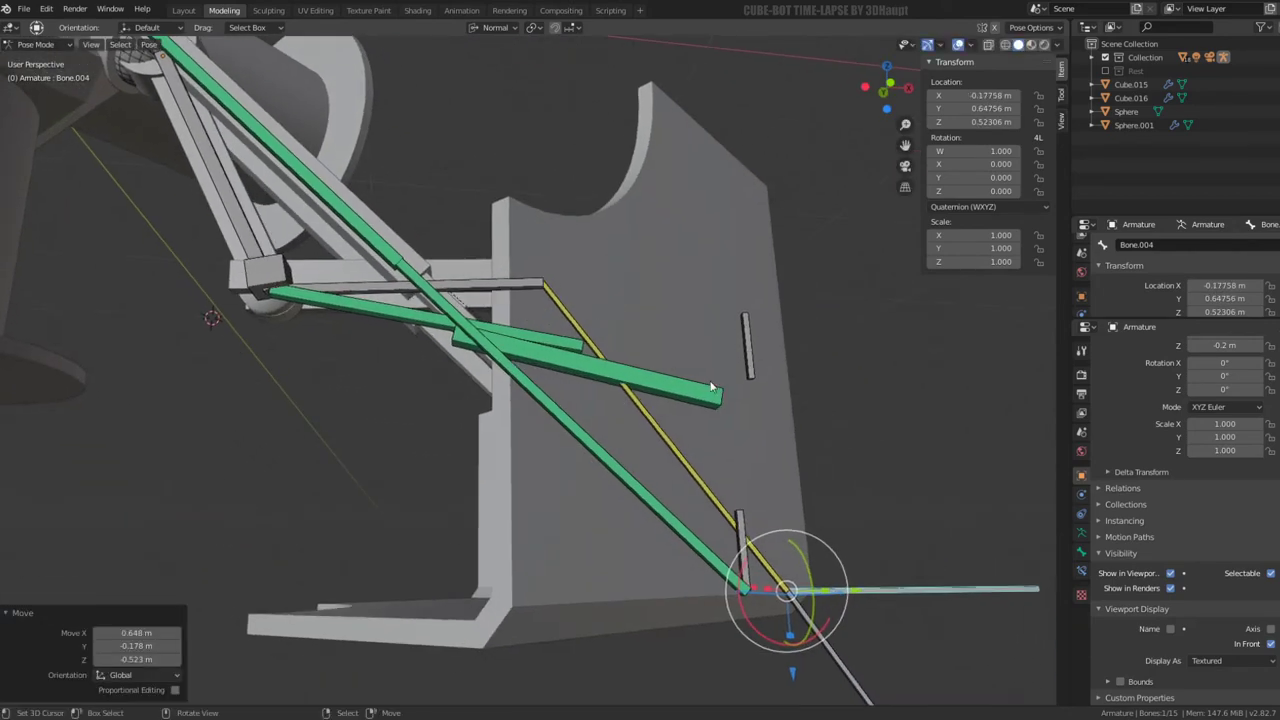
click(727, 390)
click(718, 395)
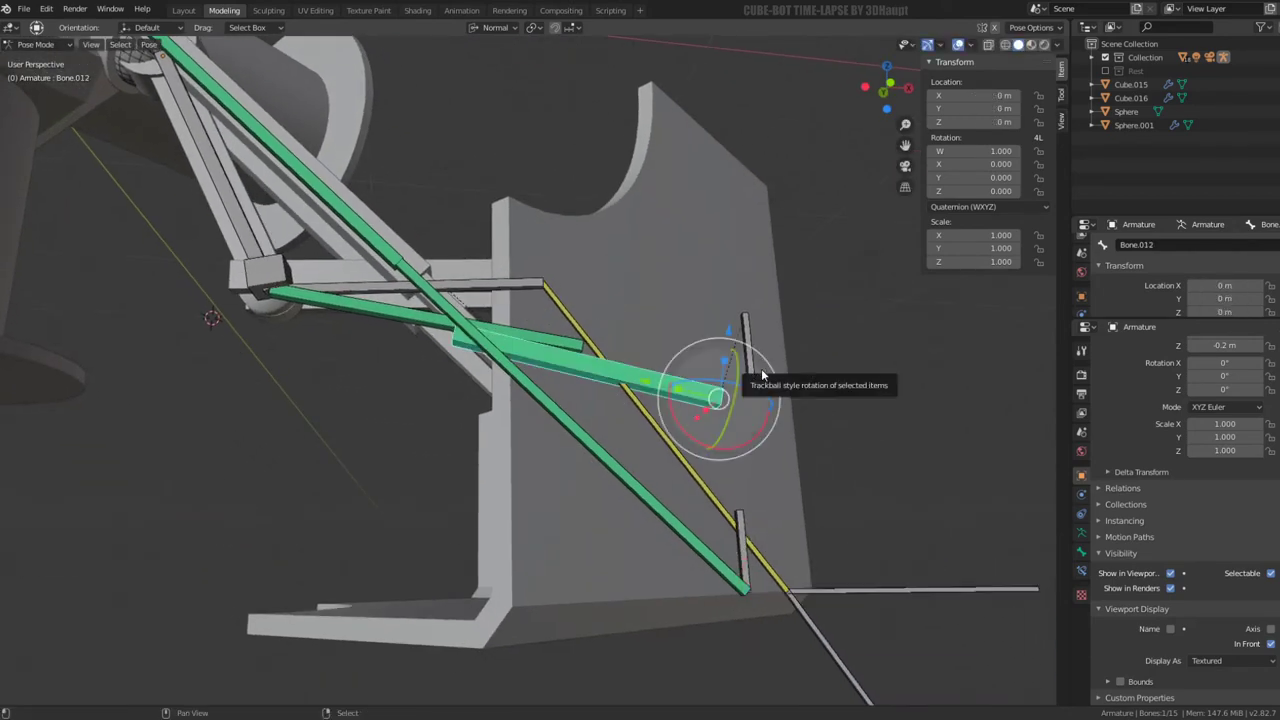
shift+click(761, 370)
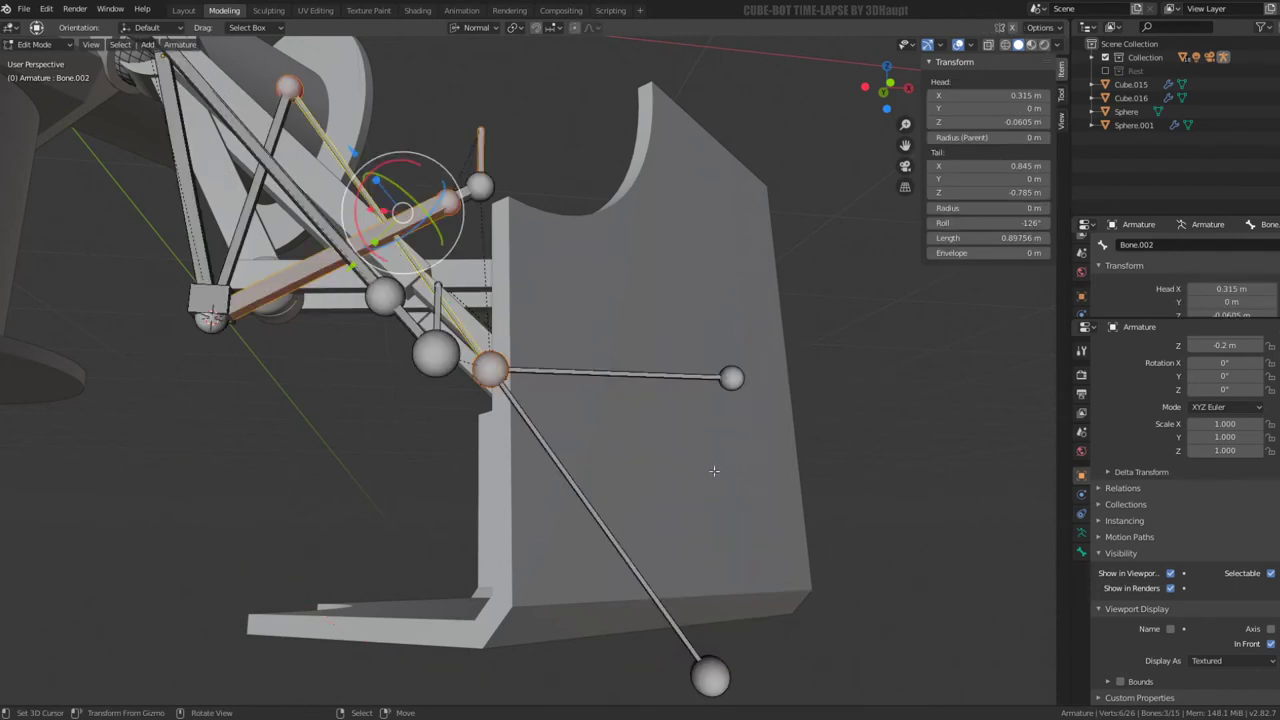
key(ctrl+p)
click(715, 474)
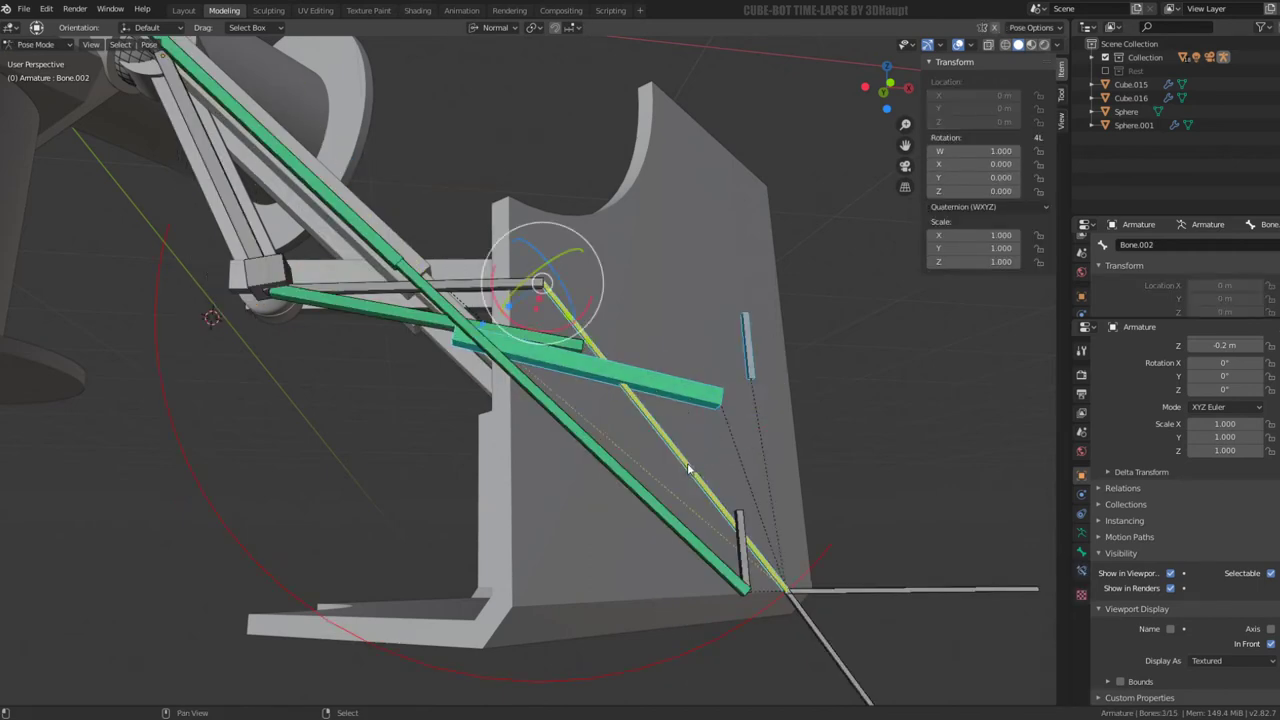
key(ctrl+p)
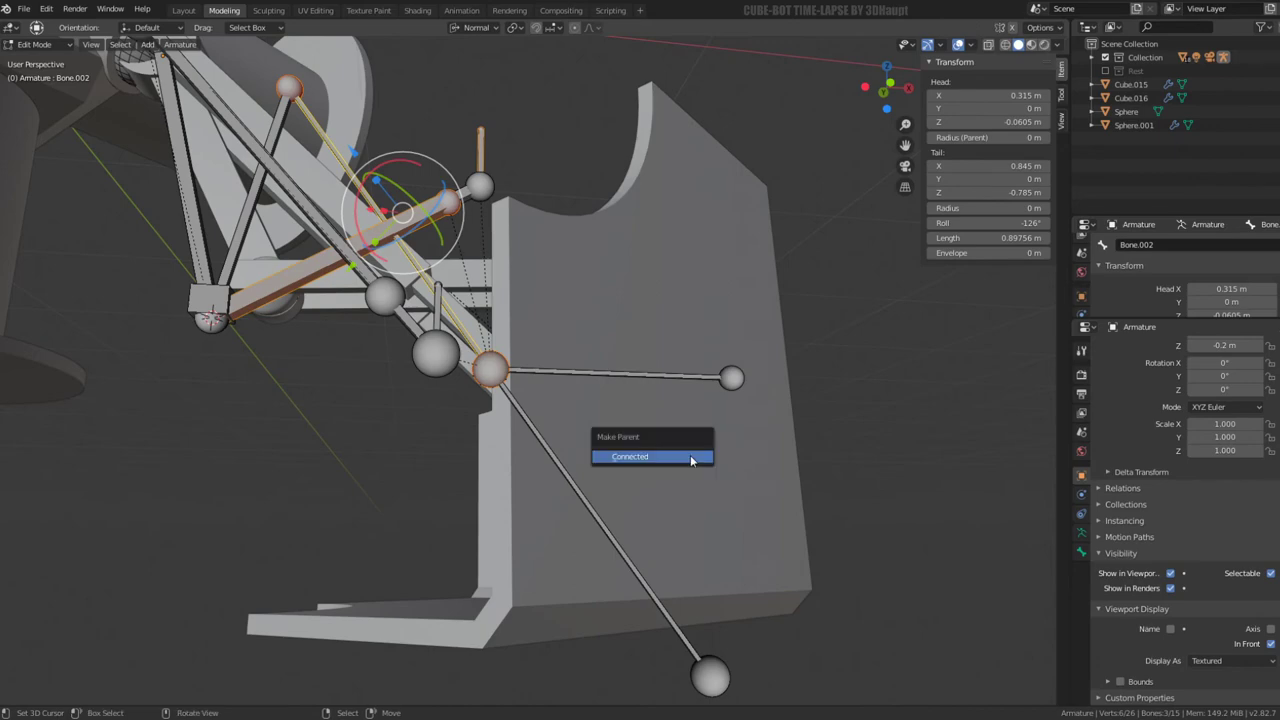
click(690, 460)
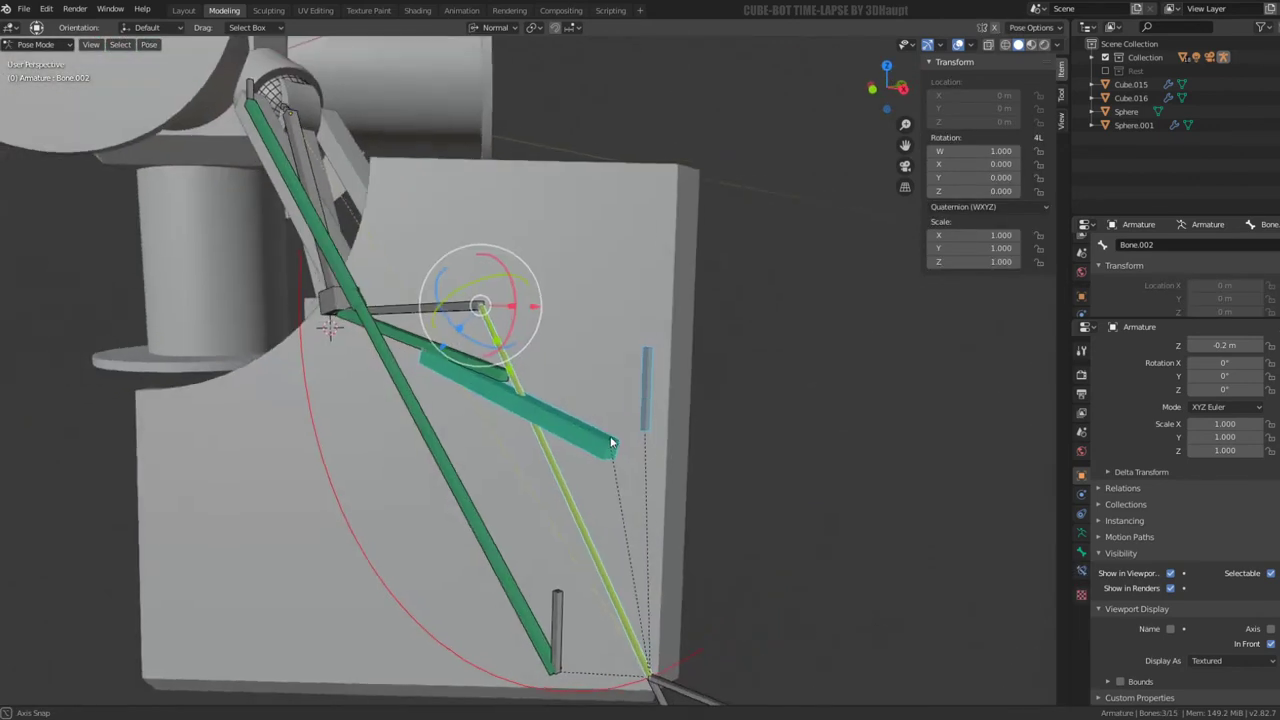
click(680, 442)
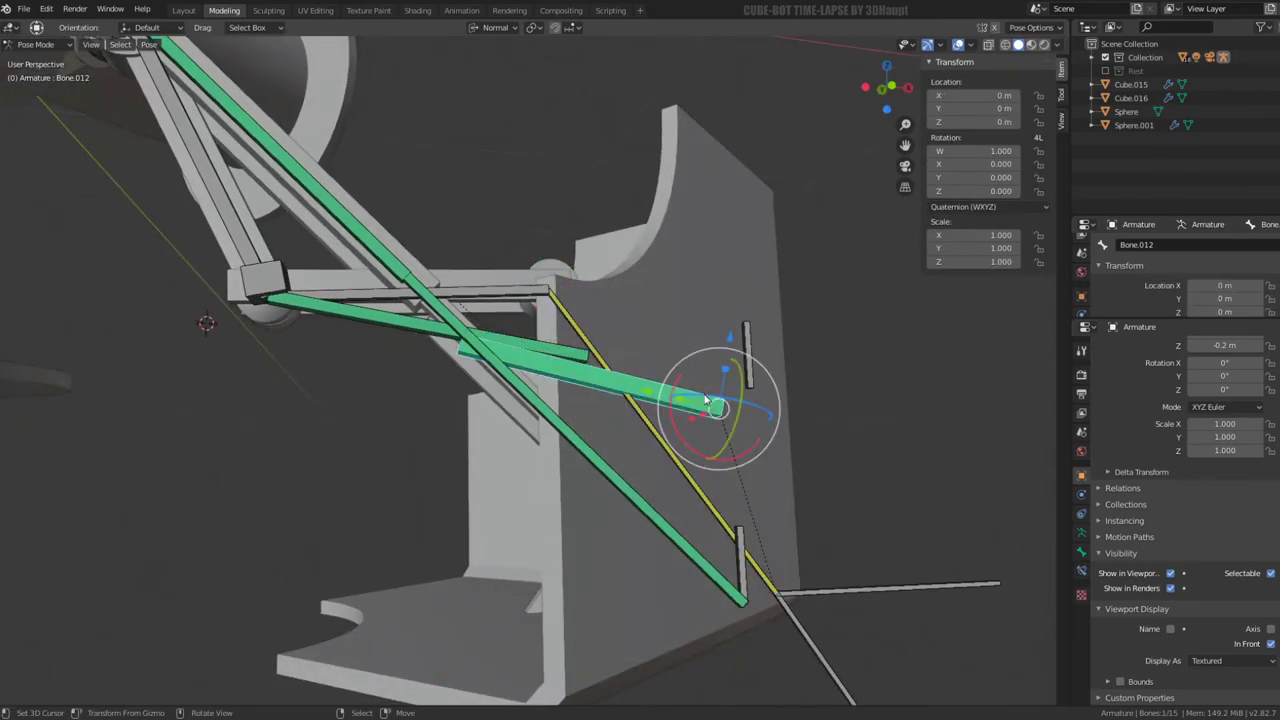
key(ctrl+p)
click(674, 437)
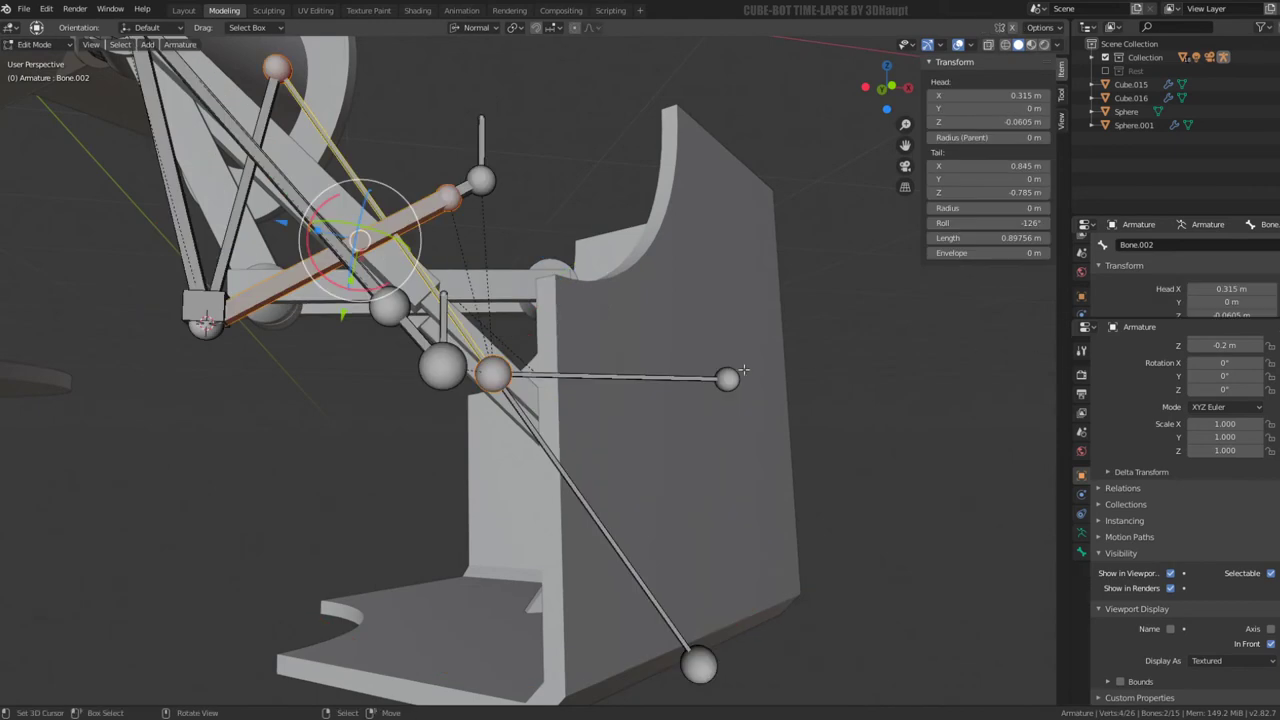
Disconnect Bone.012 from its parent and switch the armature to Pose Mode
click(659, 400)
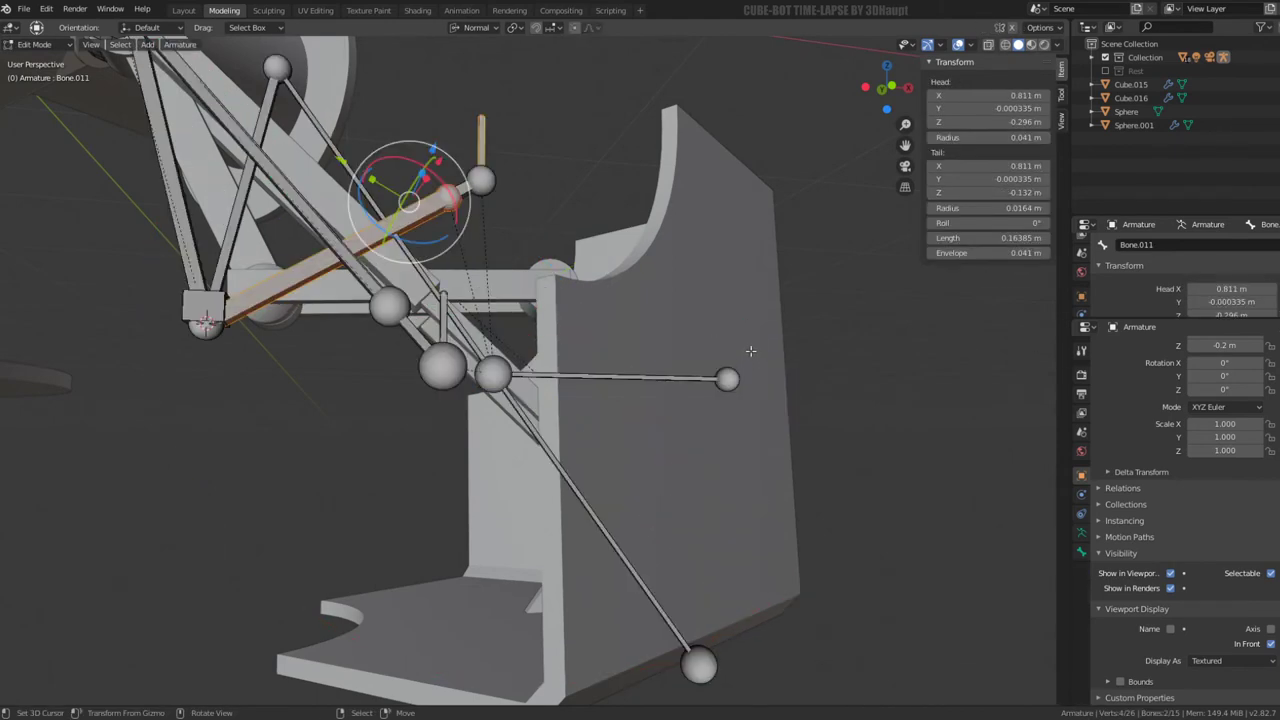
key(alt+p)
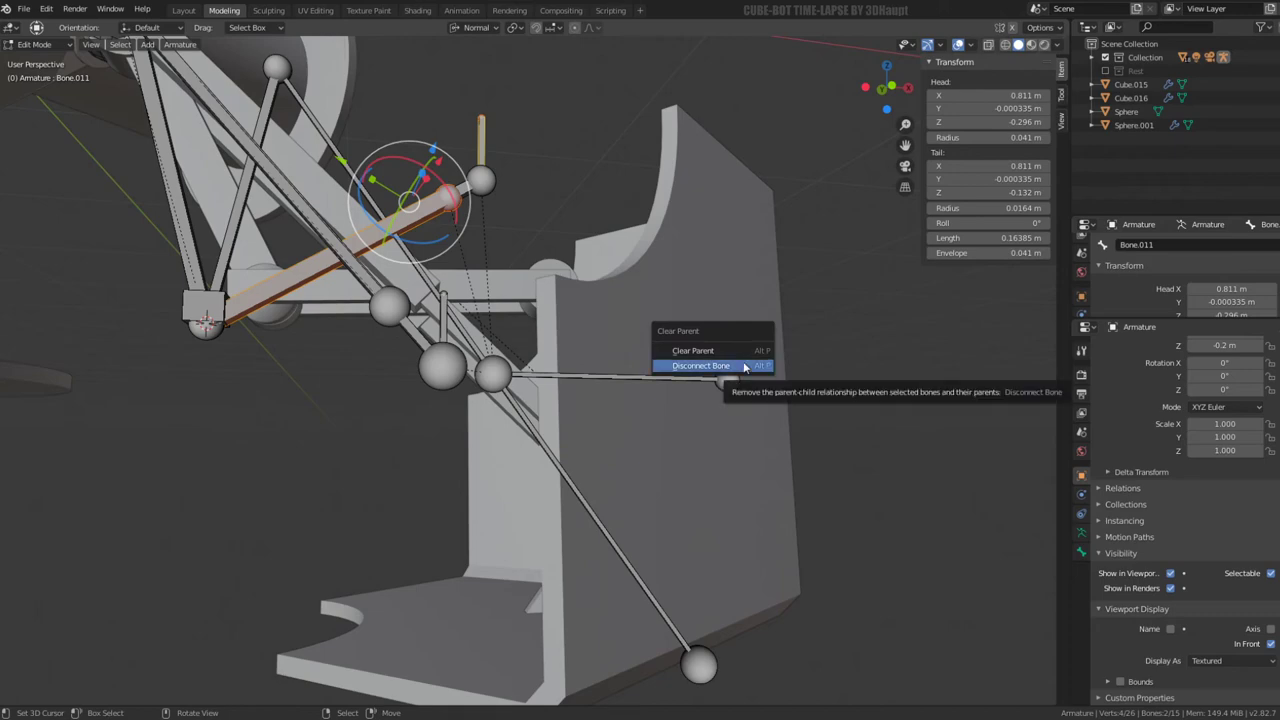
click(744, 366)
middle_drag(744, 366, 597, 335)
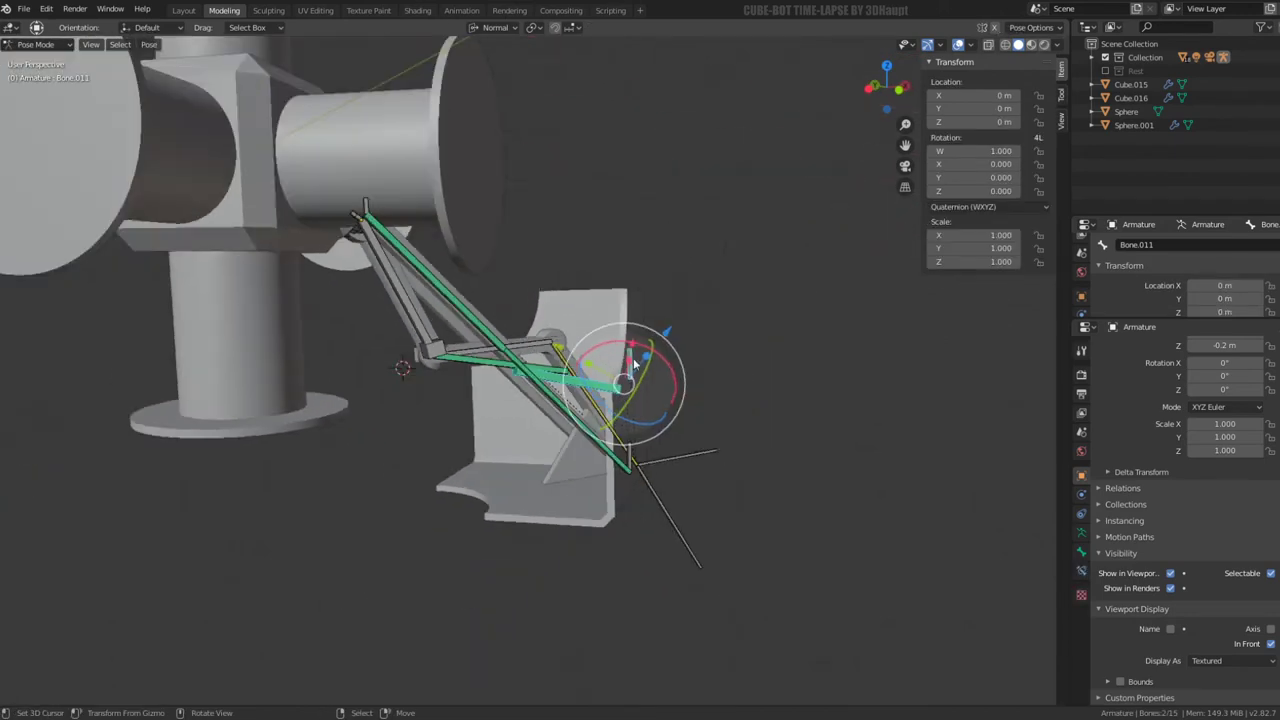
scroll(597, 335, down, 3)
click(584, 470)
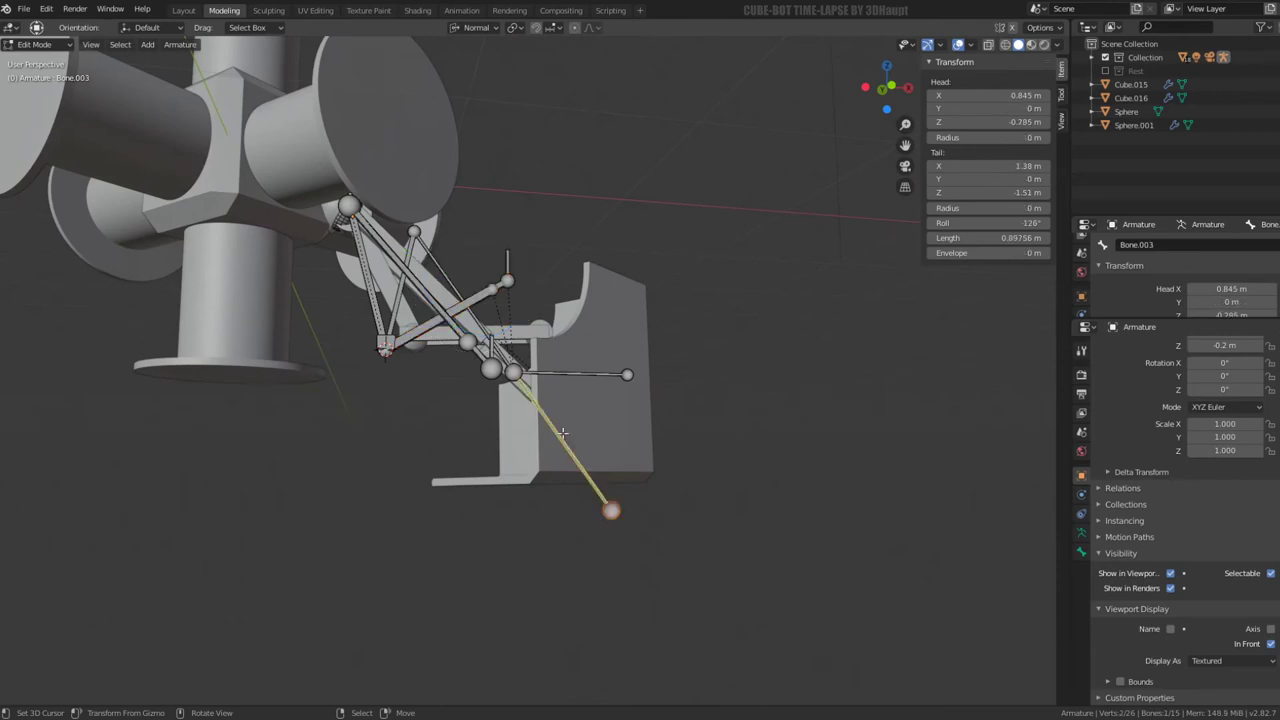
key(ctrl+Tab)
scroll(633, 401, up, 4)
scroll(633, 401, down, 3)
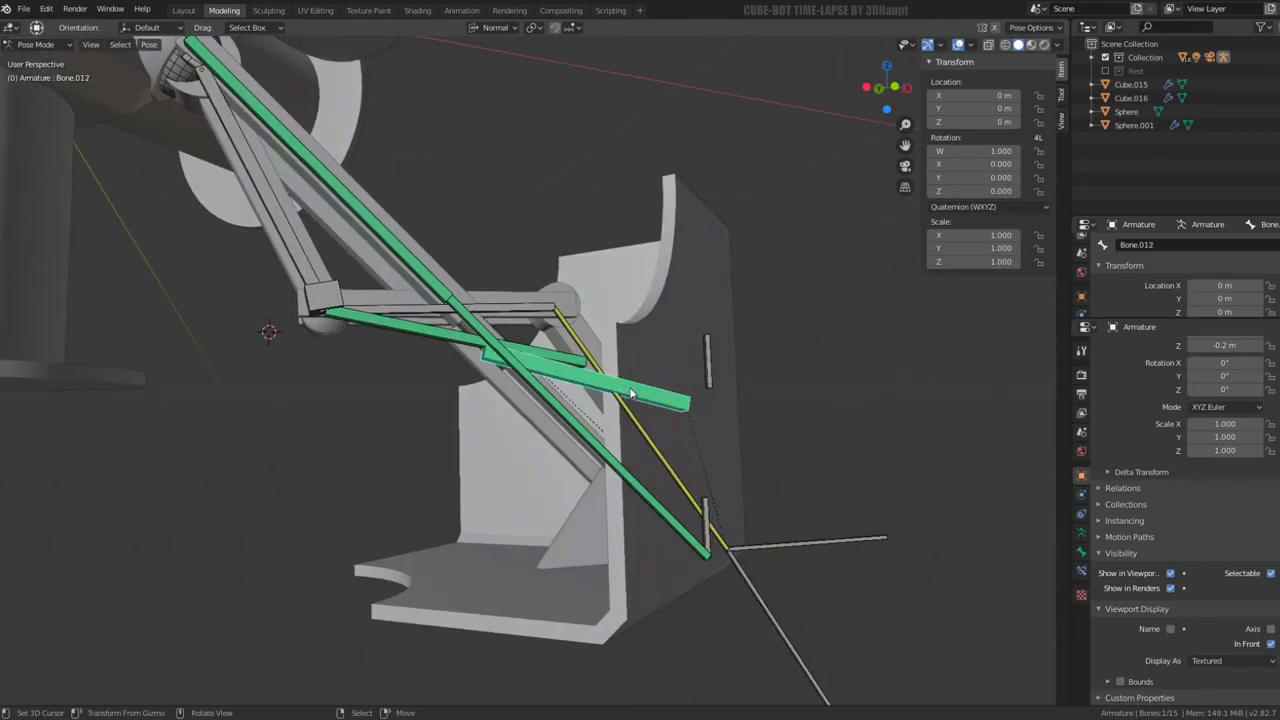
Disconnect Bone.011 from its parent bone with Alt+P
click(686, 400)
key(Tab)
key(alt+p)
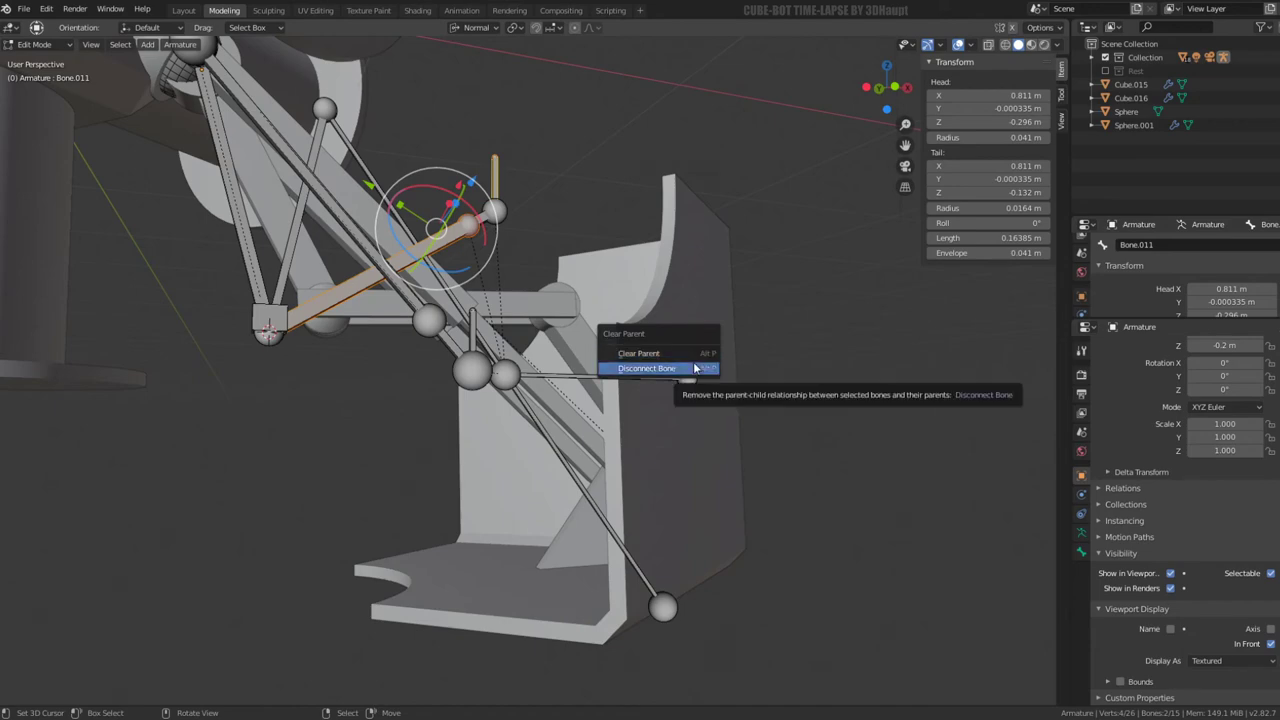
click(692, 367)
In Pose Mode, select Bone.002 and Bone.011, then return to Edit Mode
key(ctrl+Tab)
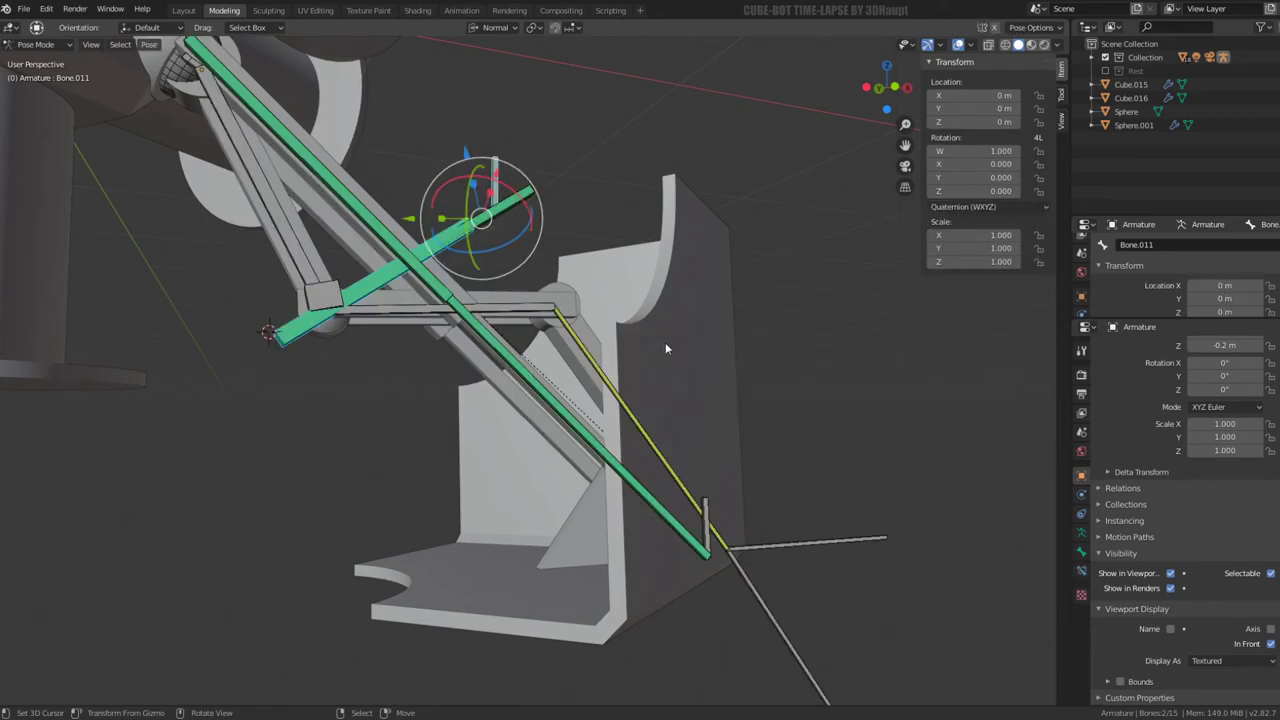
mouse_move(665, 342)
middle_down()
mouse_move(624, 342)
mouse_move(674, 360)
middle_up()
click(608, 387)
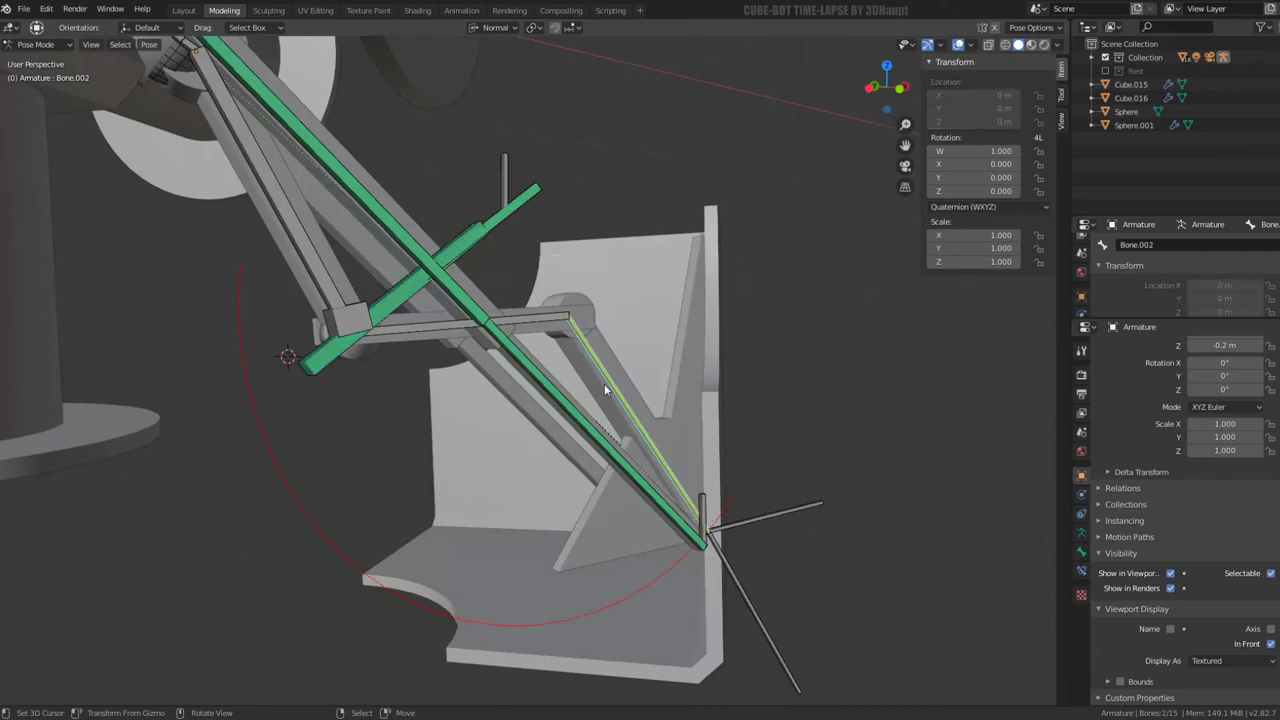
mouse_move(608, 387)
middle_down()
mouse_move(573, 372)
mouse_move(586, 390)
middle_up()
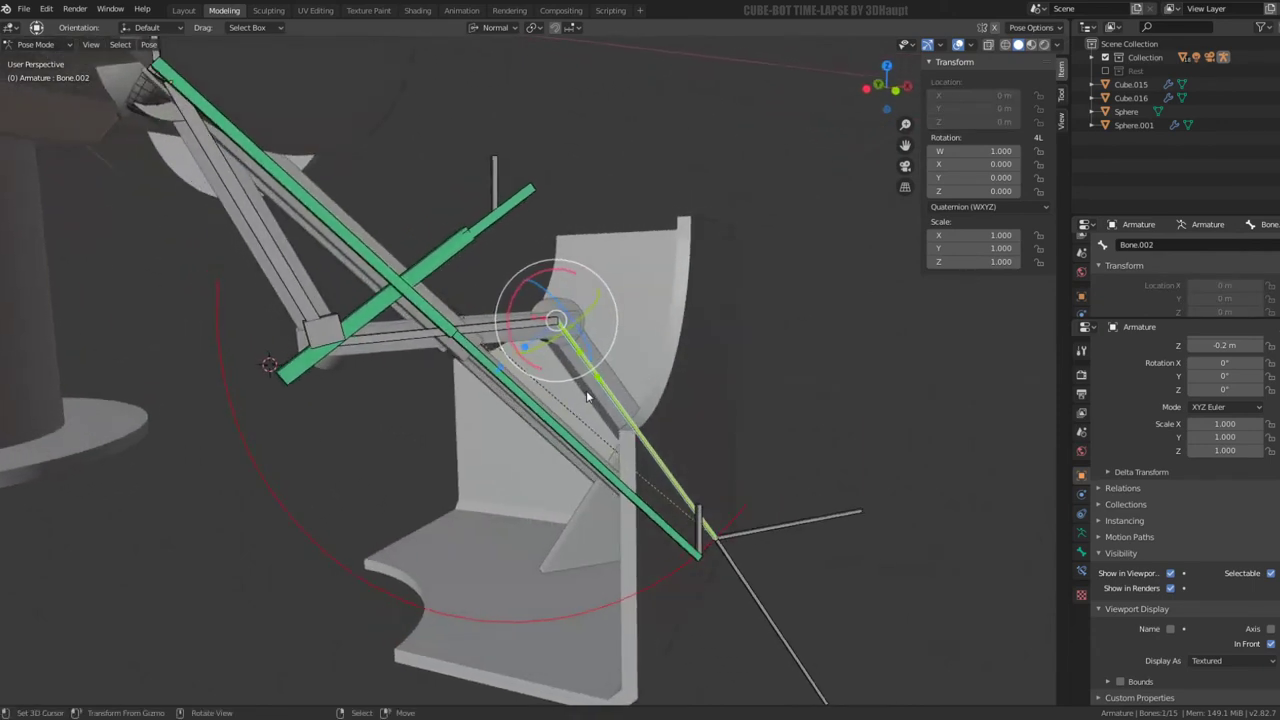
shift+click(528, 192)
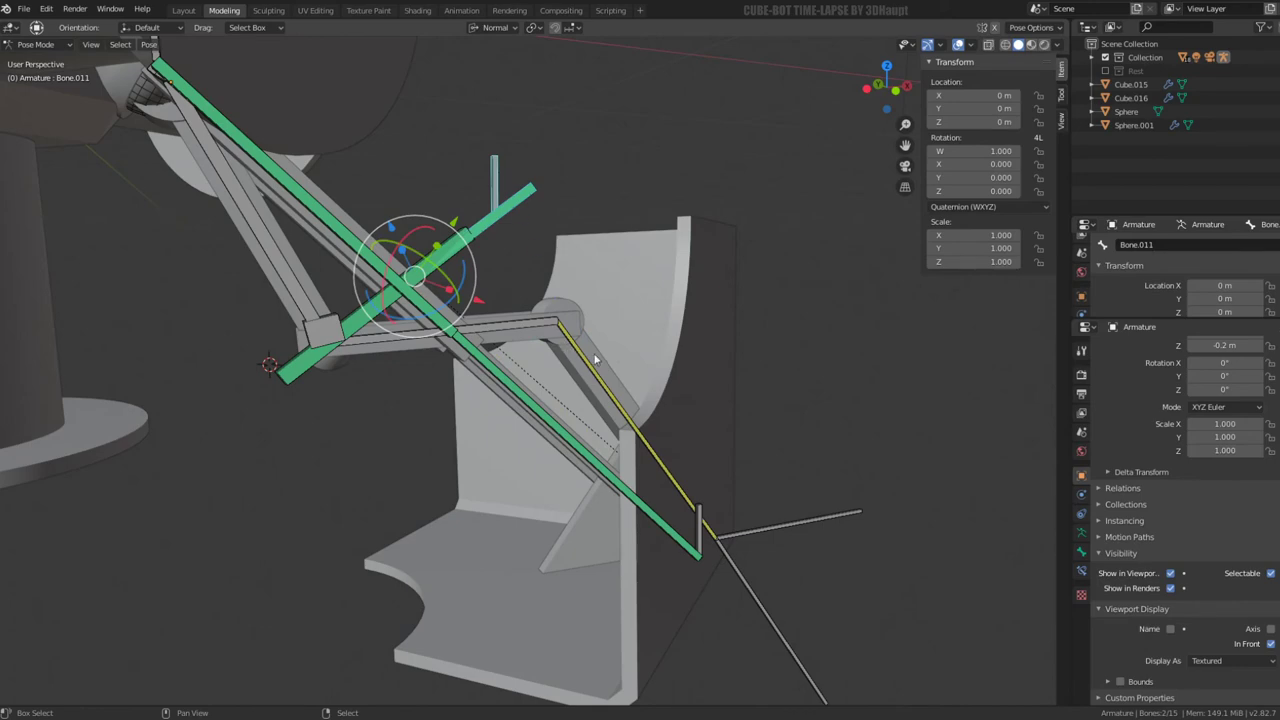
mouse_move(614, 361)
middle_down()
mouse_move(625, 341)
mouse_move(650, 381)
middle_up()
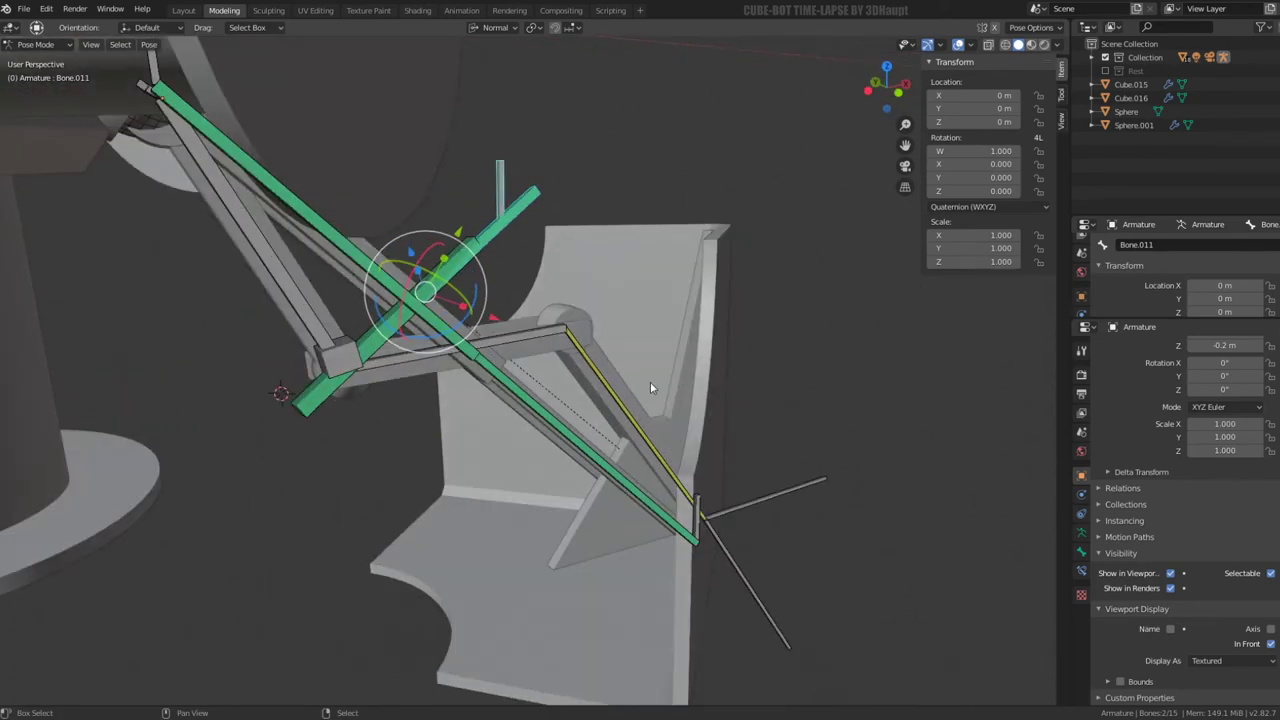
key(Tab)
Parent Bone.011 to Bone.002 with Keep Offset, then test-move Bone.013 in Pose Mode
key(ctrl+p)
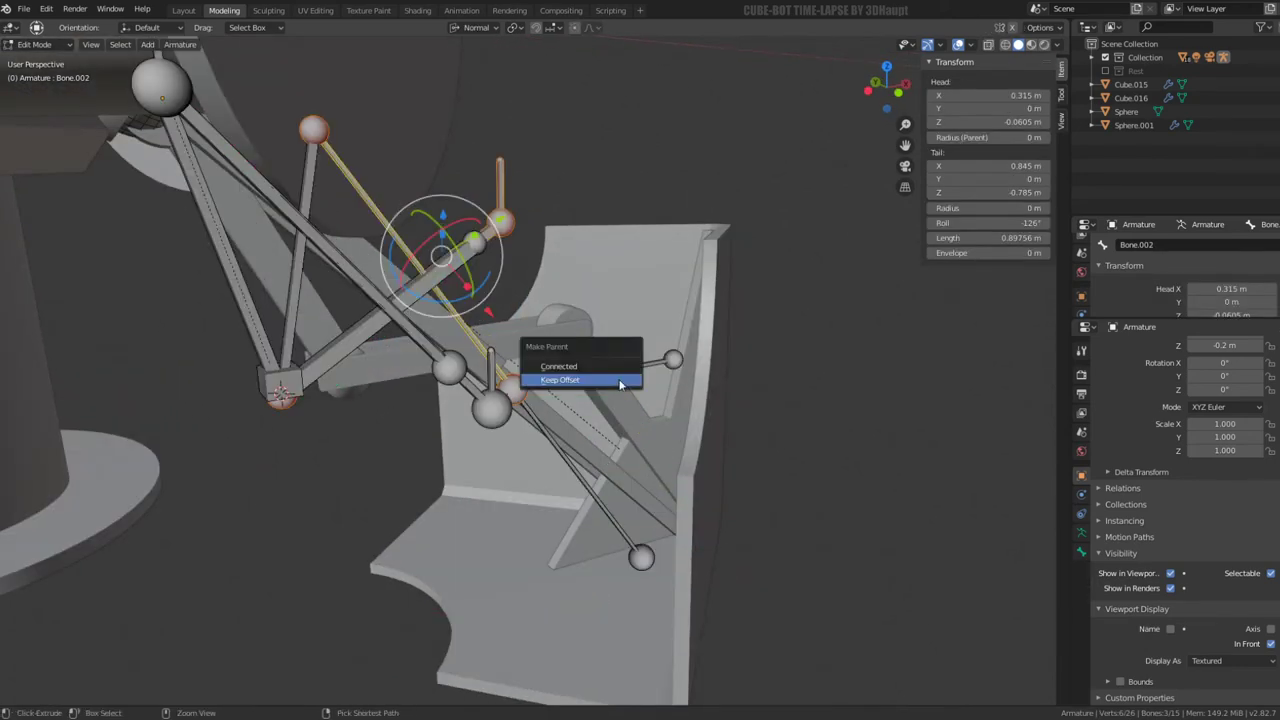
click(620, 381)
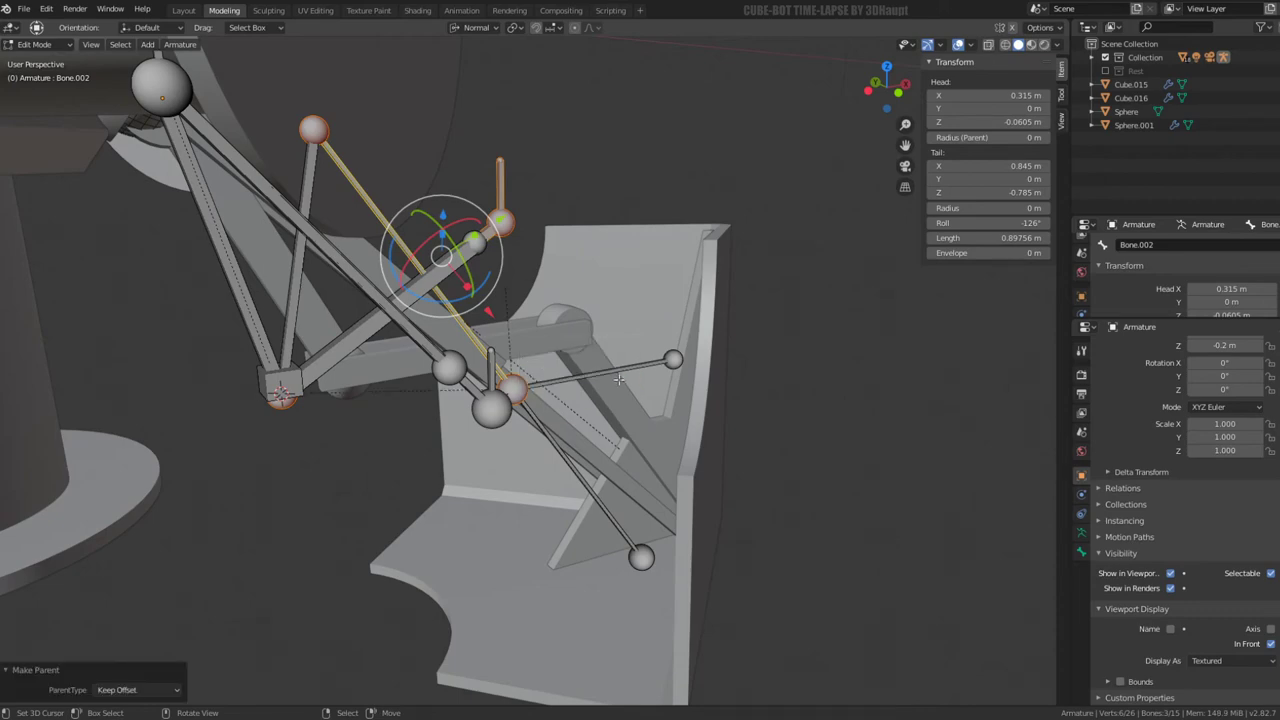
key(ctrl+Tab)
mouse_move(619, 379)
middle_down()
mouse_move(663, 350)
mouse_move(633, 357)
middle_up()
click(571, 492)
key(g)
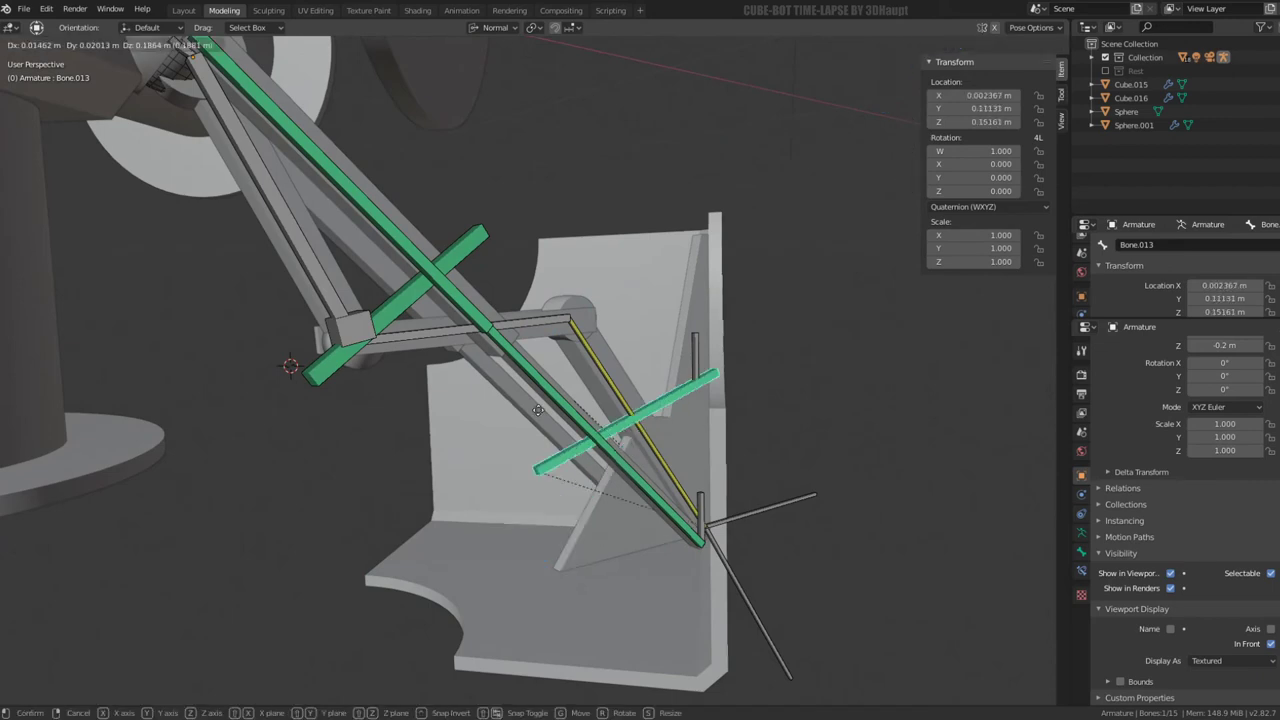
key(Escape)
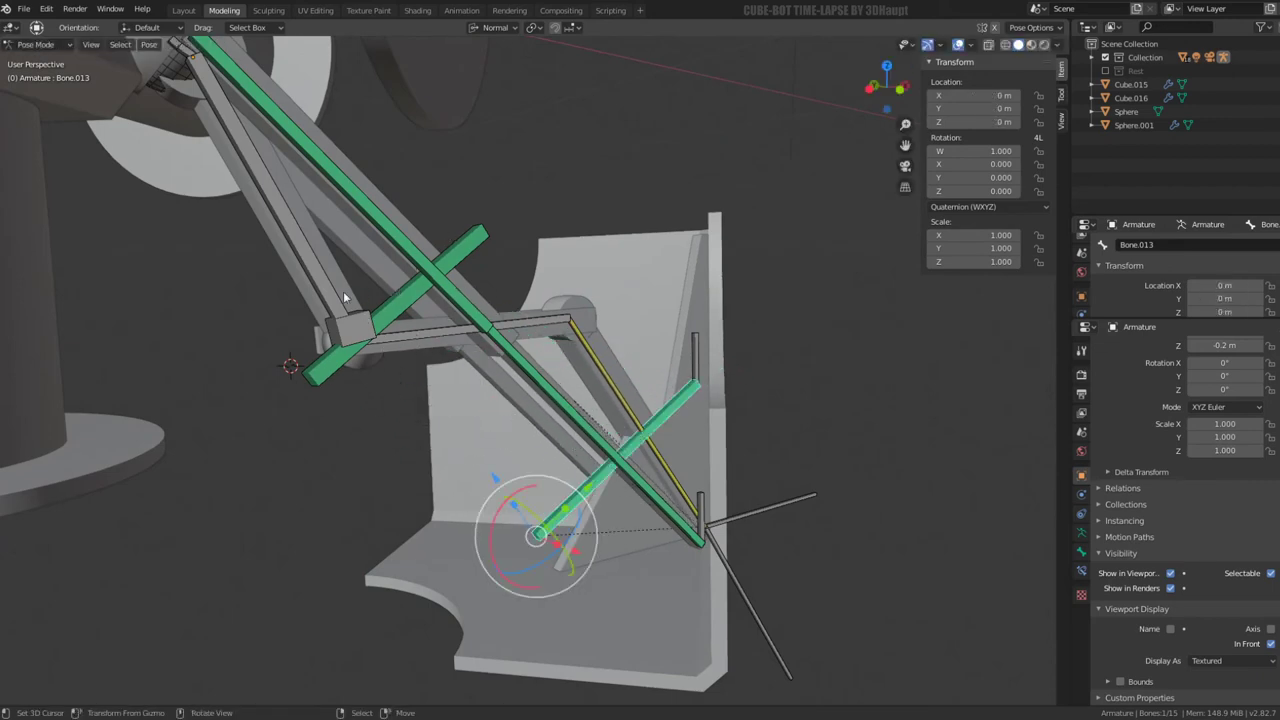
Test-rotate and test-move the upper crossing Bone.012, cancelling both
middle_drag(343, 291, 427, 293)
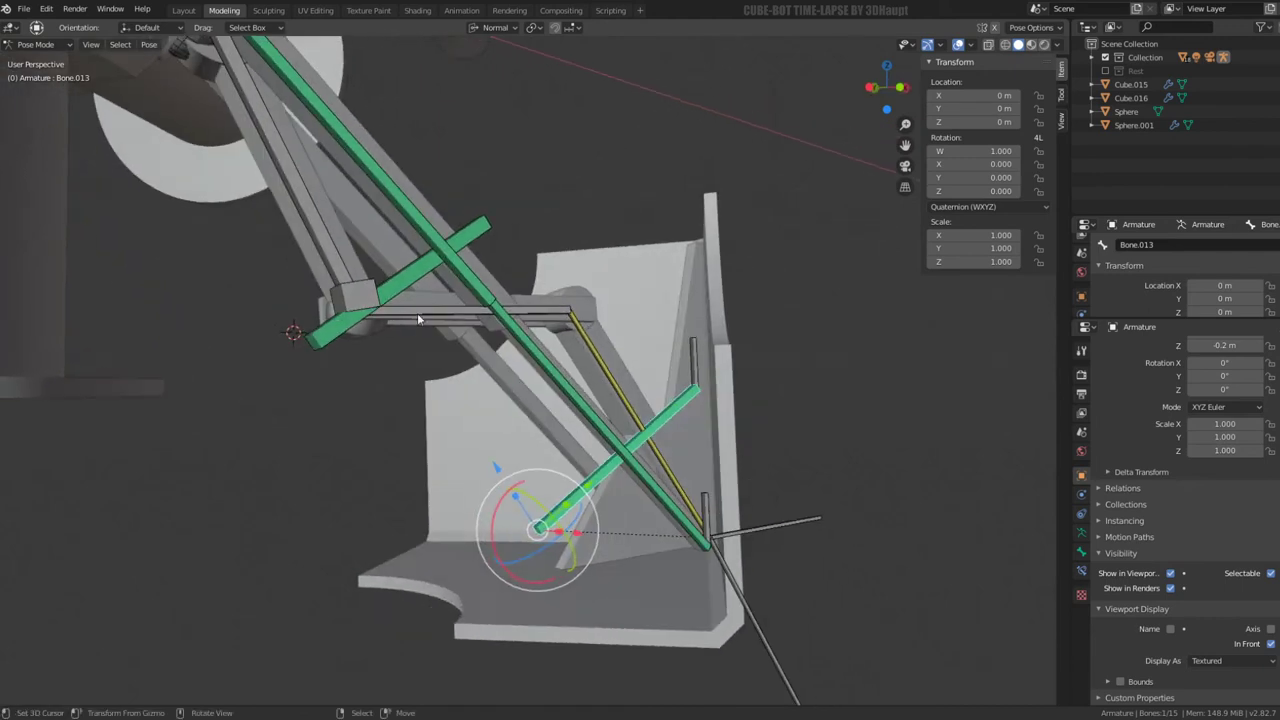
middle_drag(417, 313, 375, 320)
click(367, 322)
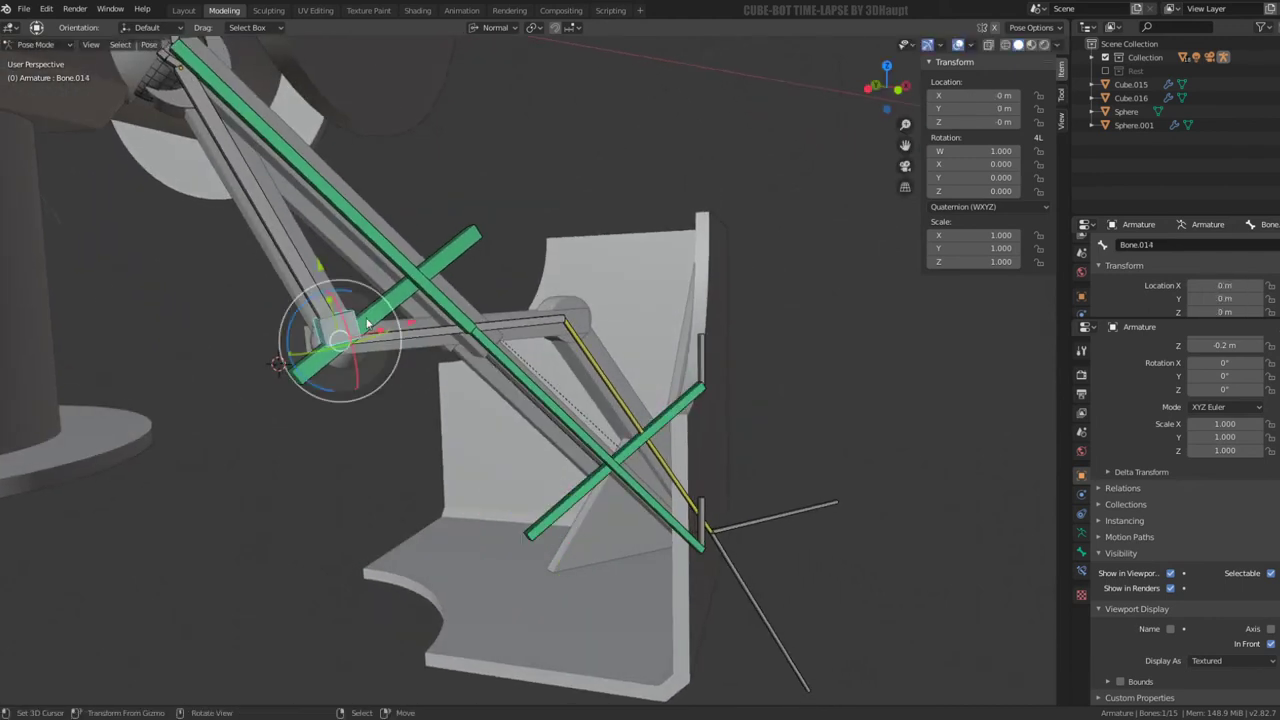
click(421, 289)
key(r)
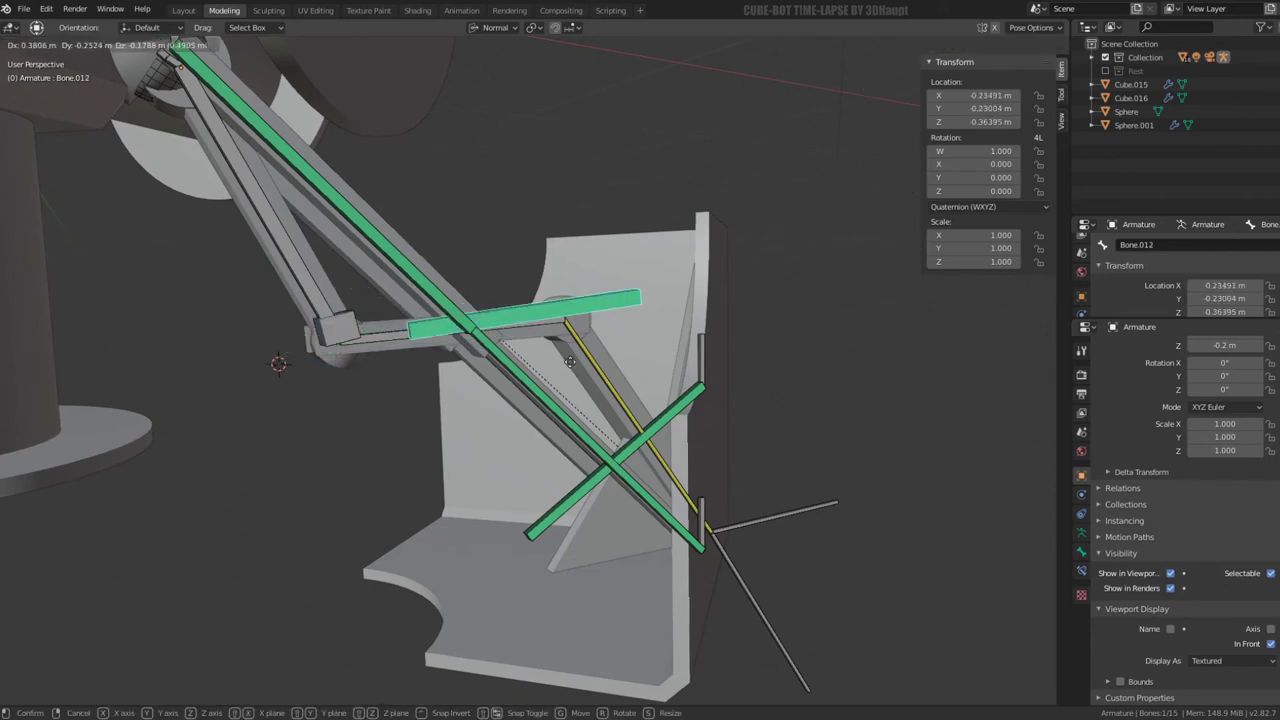
key(Escape)
key(g)
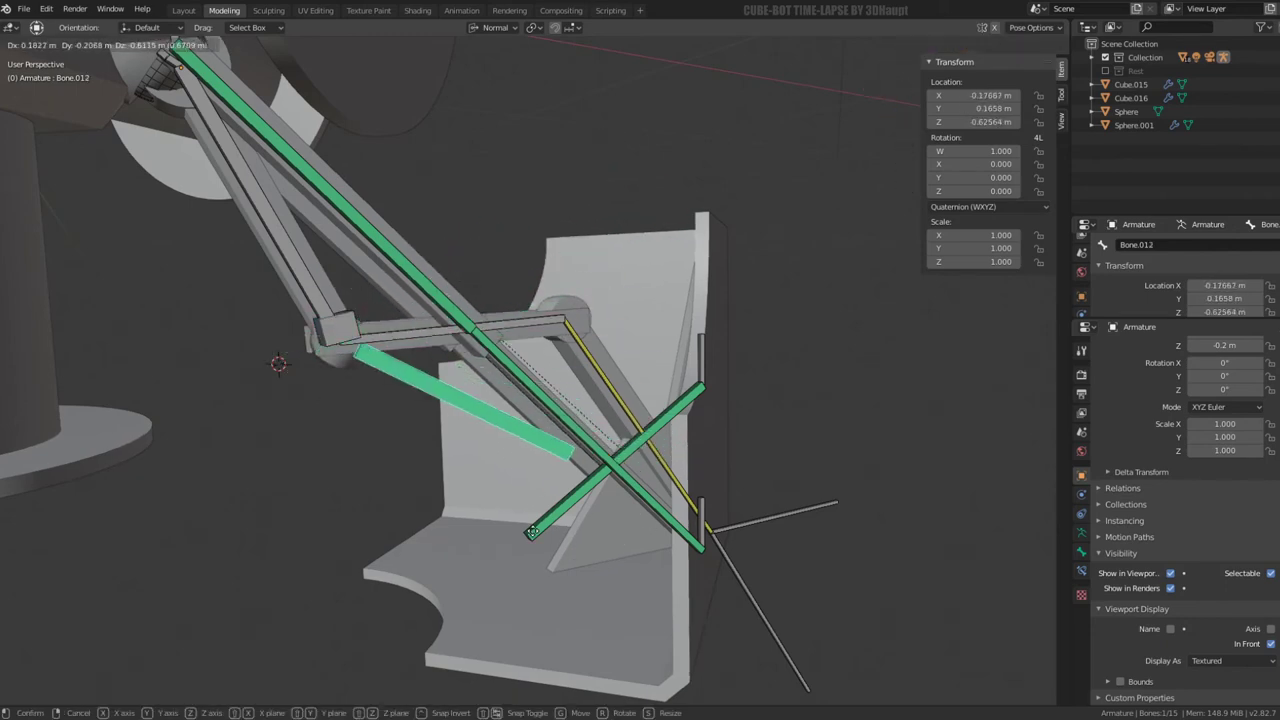
key(Escape)
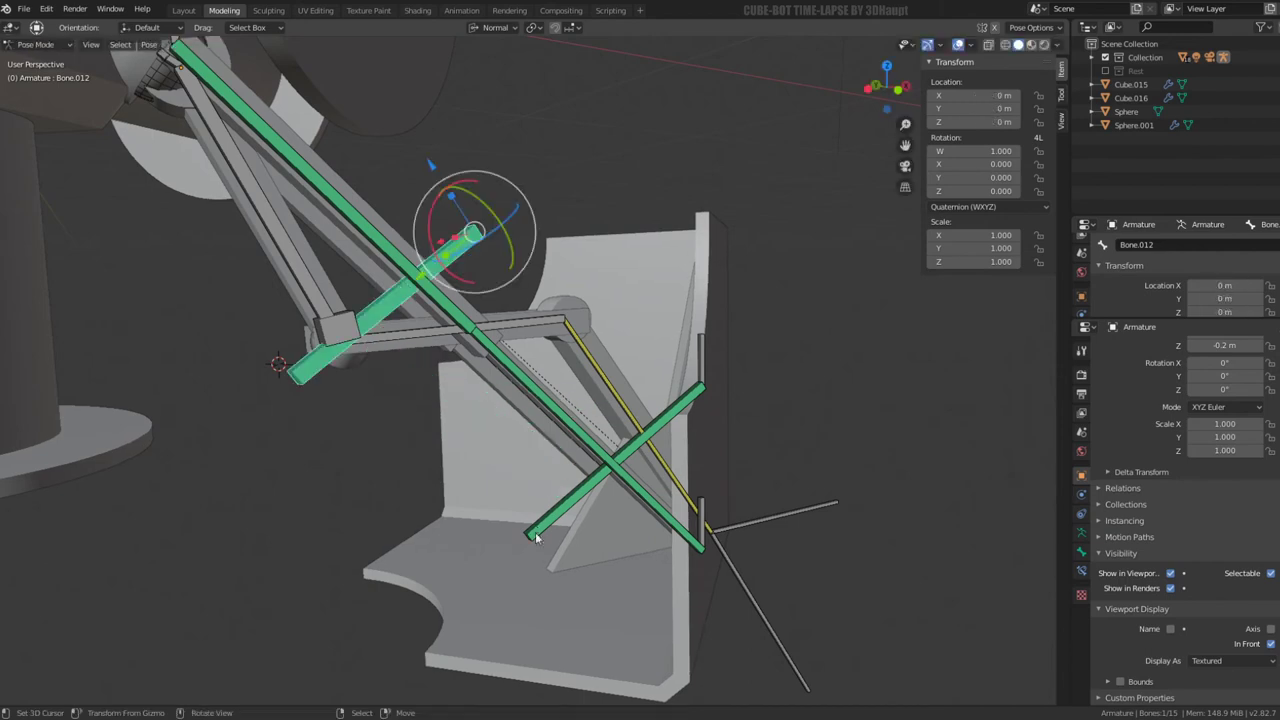
Parent the lower crossing Bone.013 to Bone.001 with Keep Offset
click(662, 405)
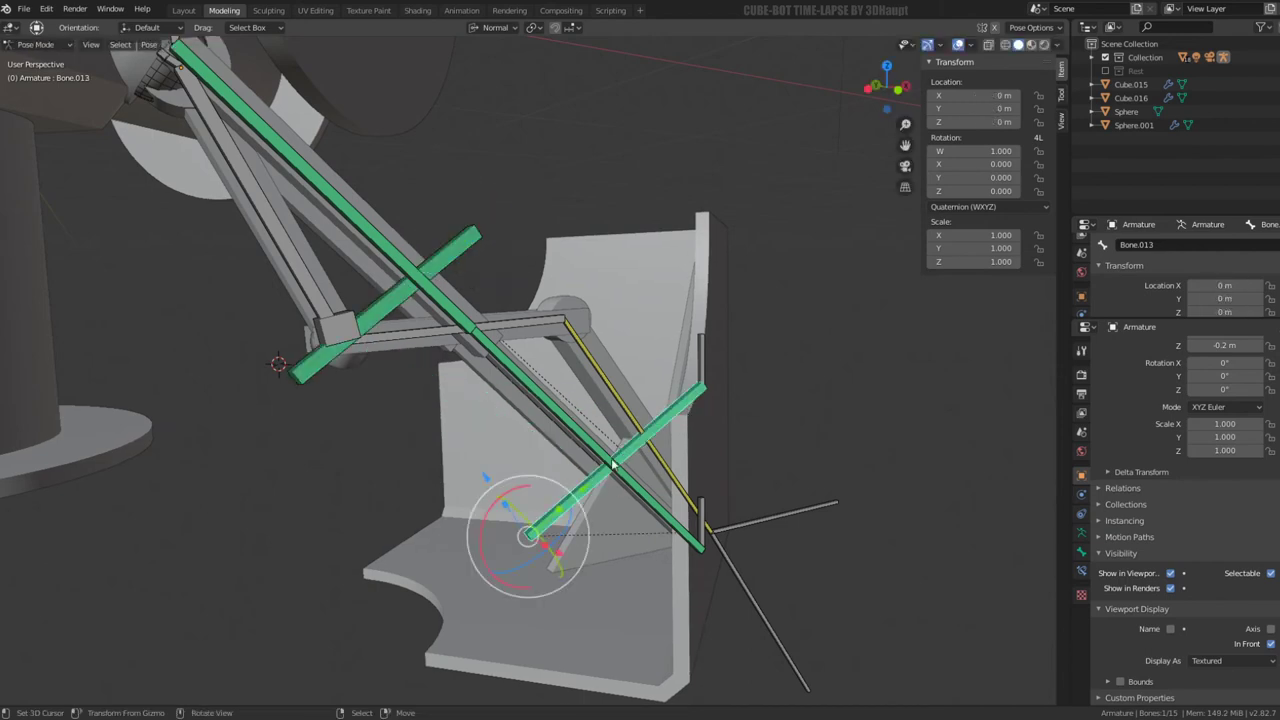
click(409, 343)
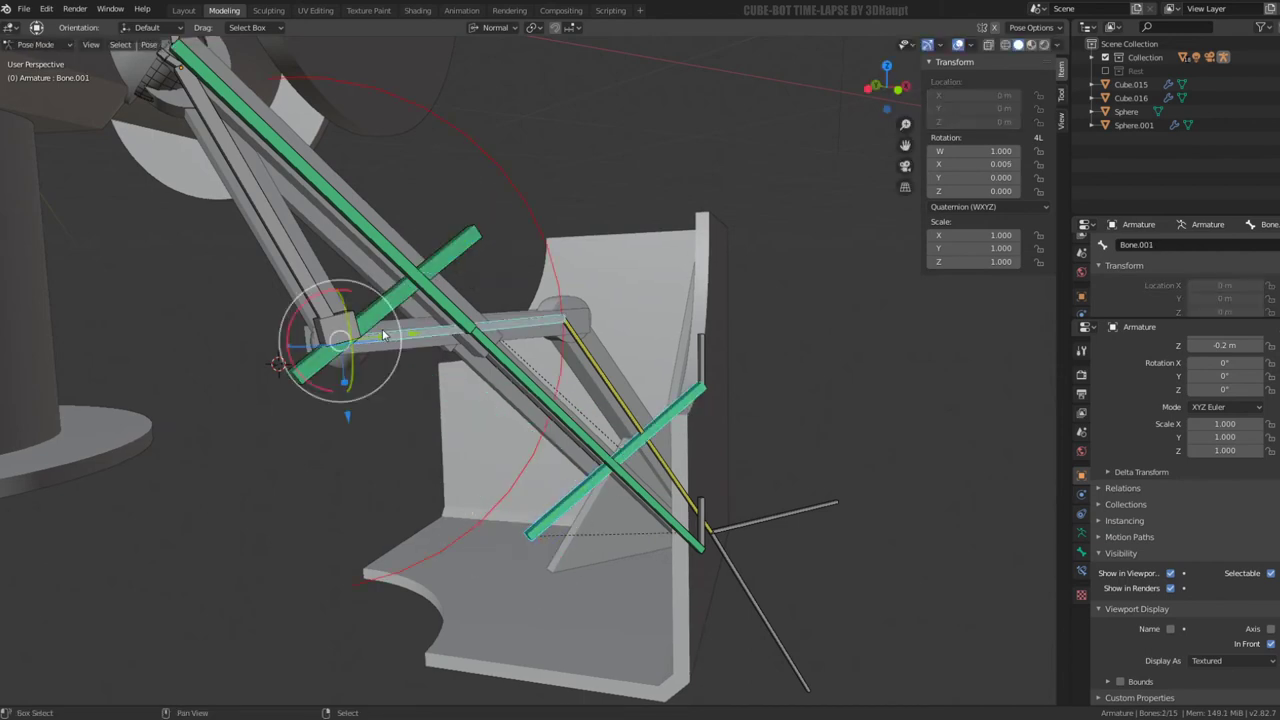
key(Tab)
key(ctrl+p)
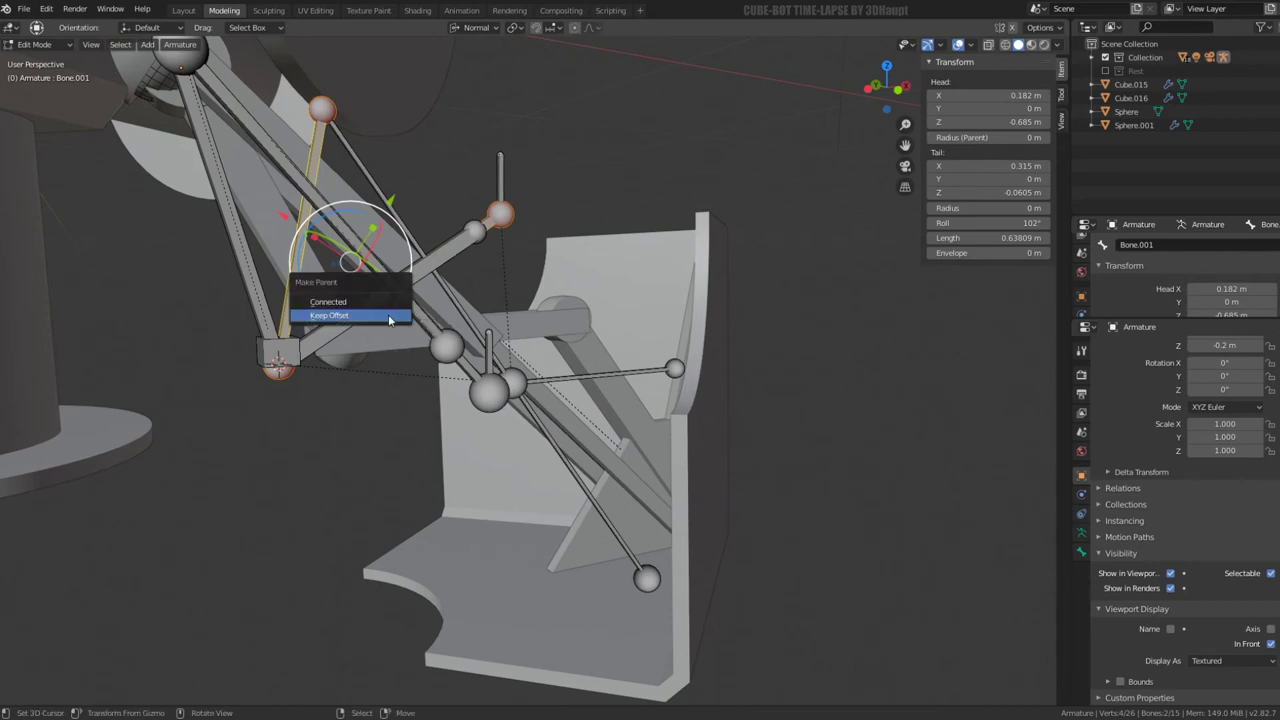
click(390, 316)
key(Tab)
Parent the selected bone to Bone.002 with Keep Offset
click(476, 239)
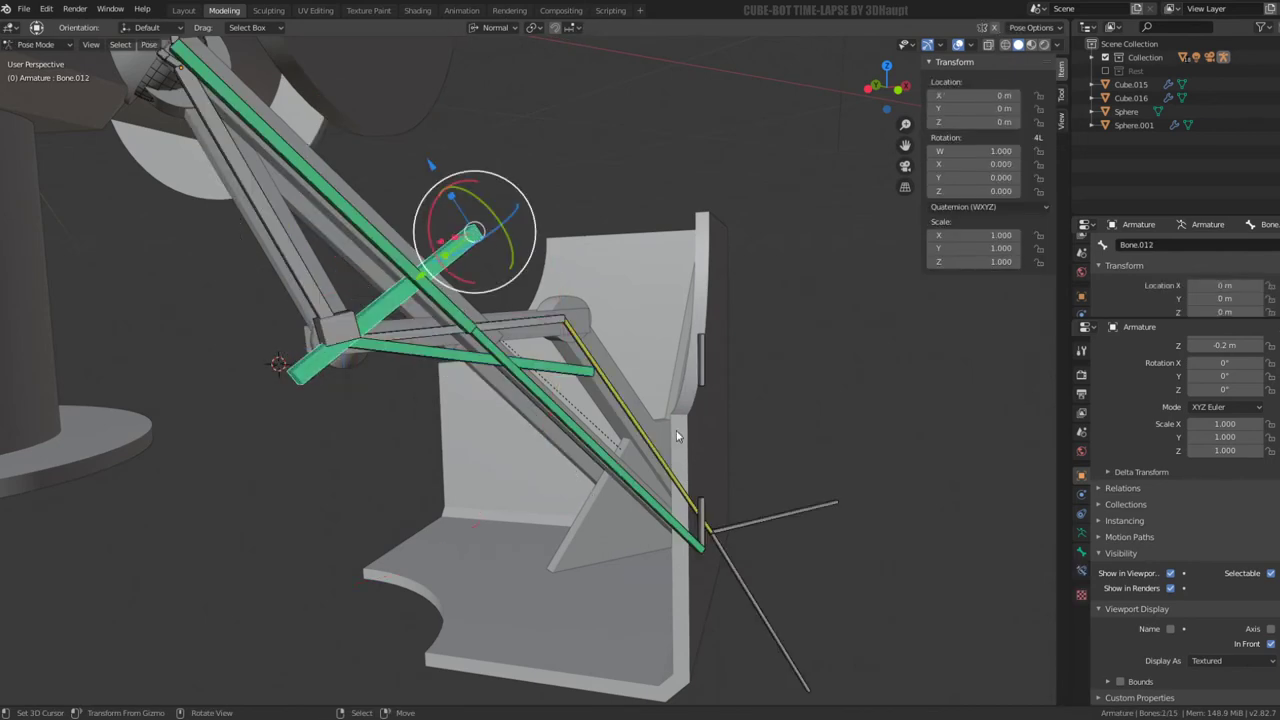
key(Tab)
key(ctrl+p)
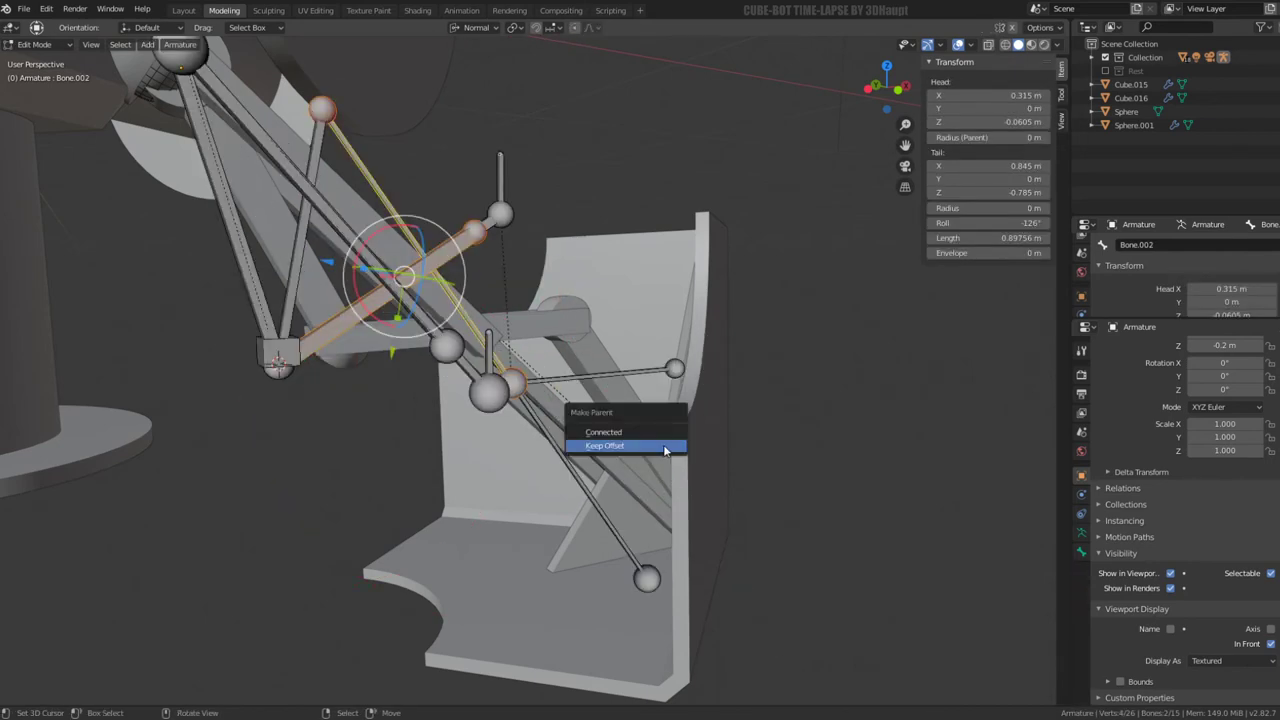
click(660, 445)
key(Tab)
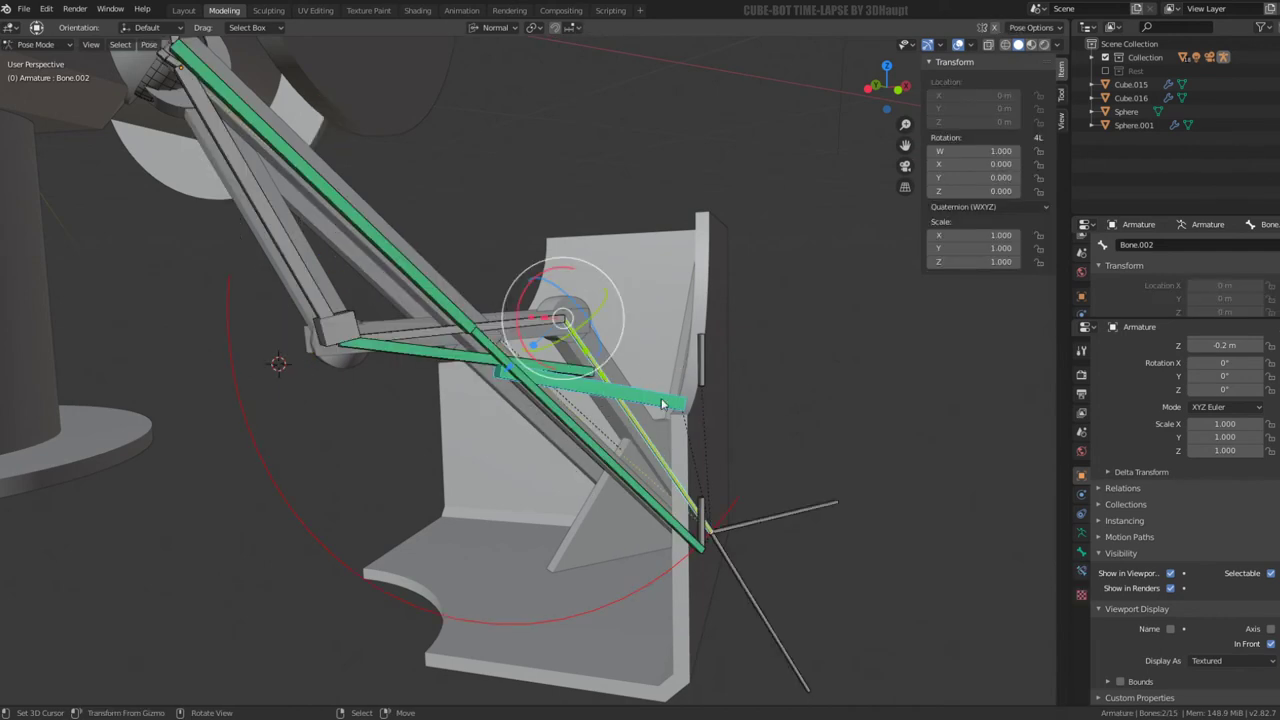
Test-move Bone.011, then select Bone.012 and enter Edit Mode
click(710, 374)
middle_drag(710, 374, 650, 360)
key(g)
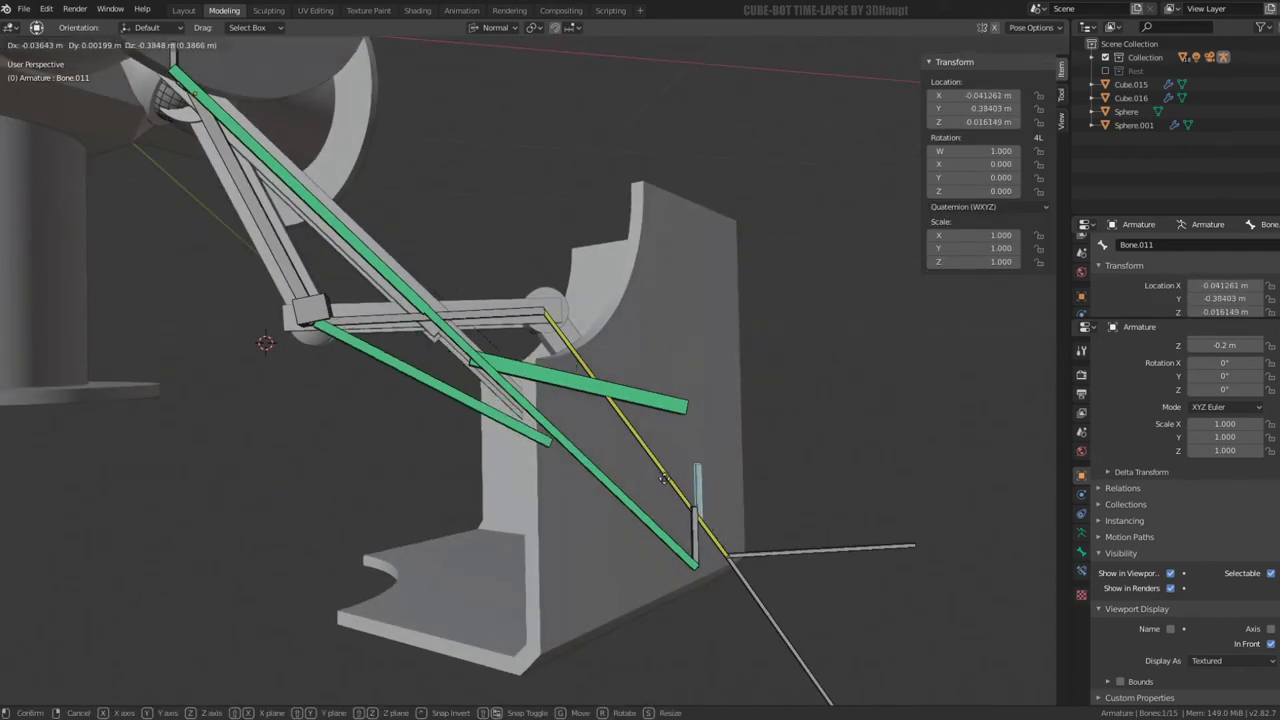
key(Escape)
click(325, 305)
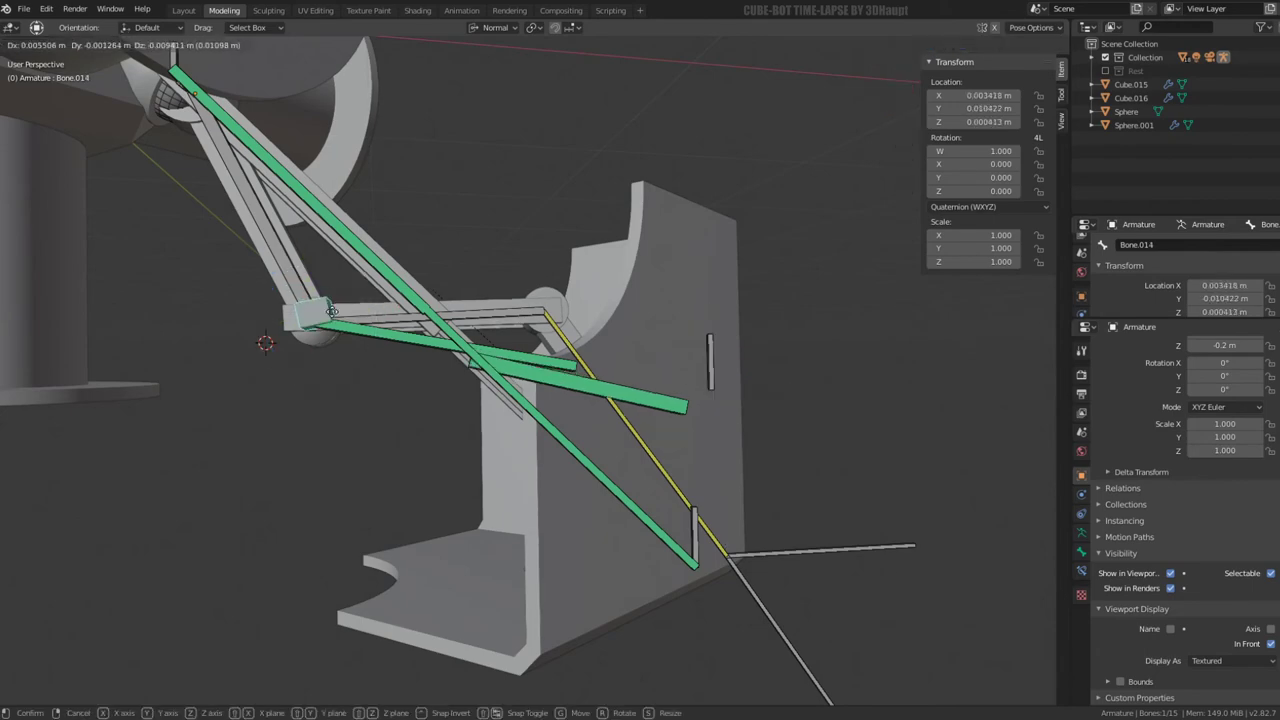
middle_drag(325, 305, 462, 302)
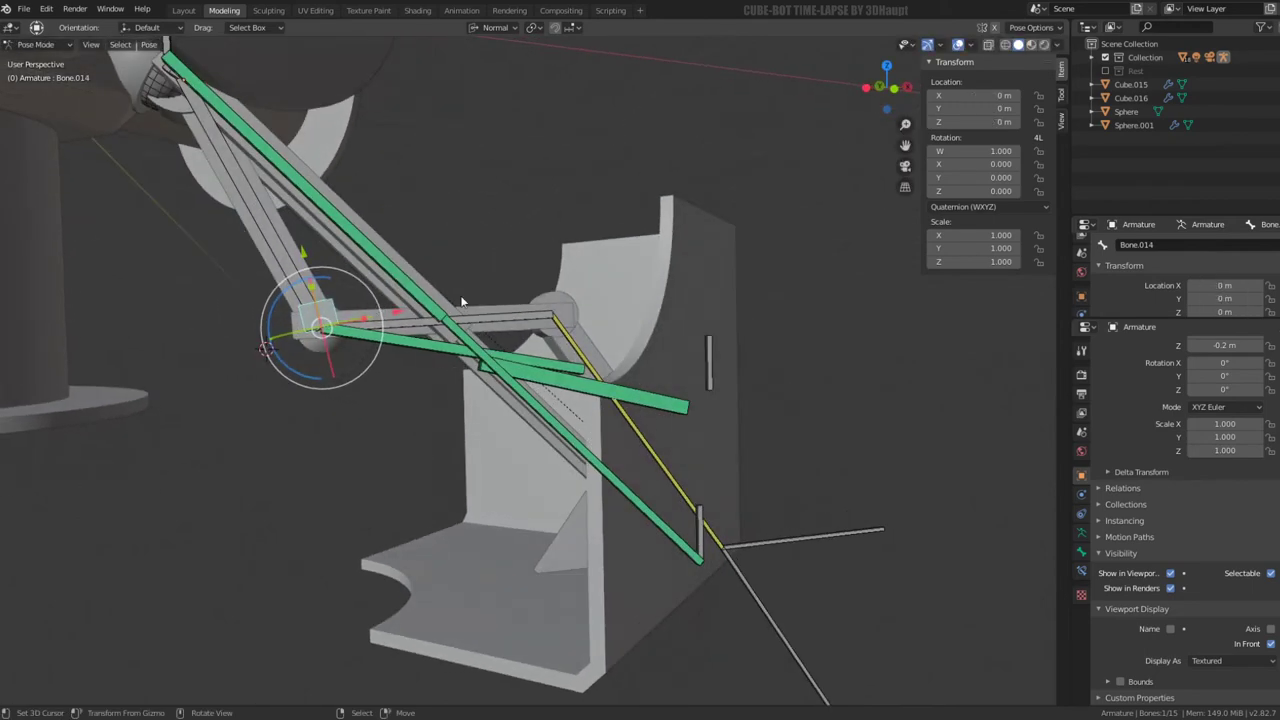
middle_drag(581, 373, 756, 428)
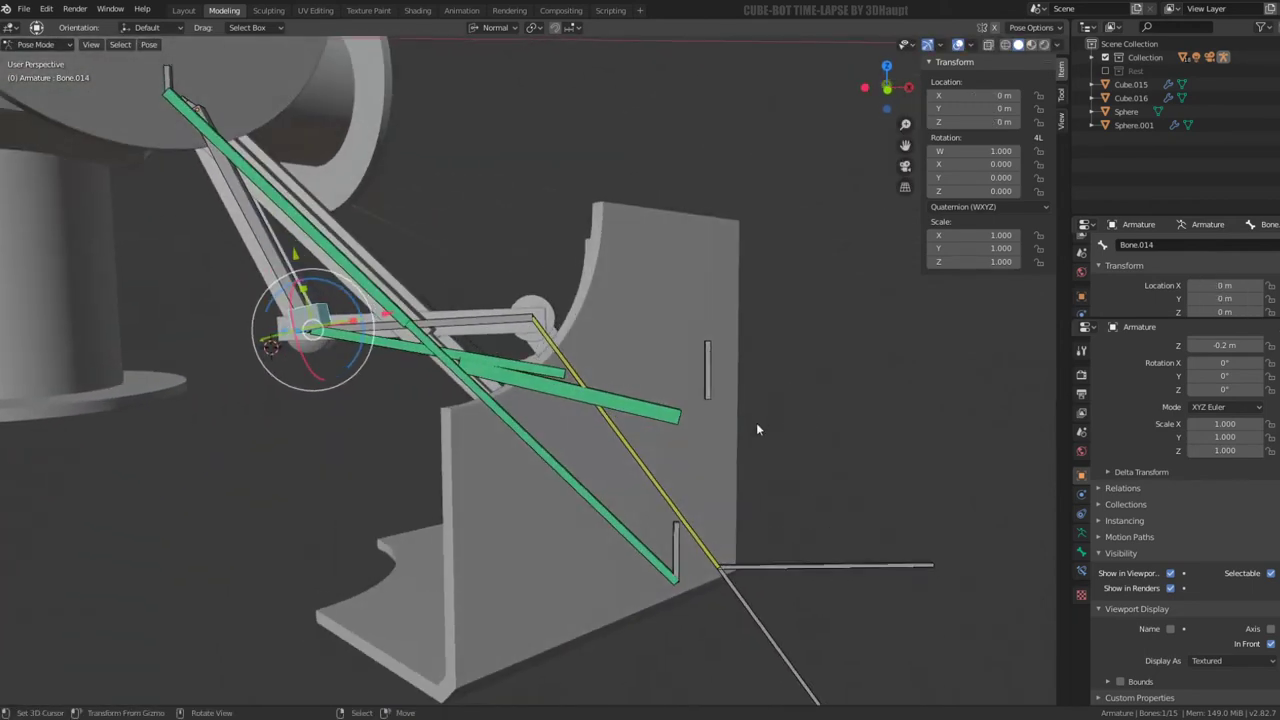
click(671, 414)
key(Tab)
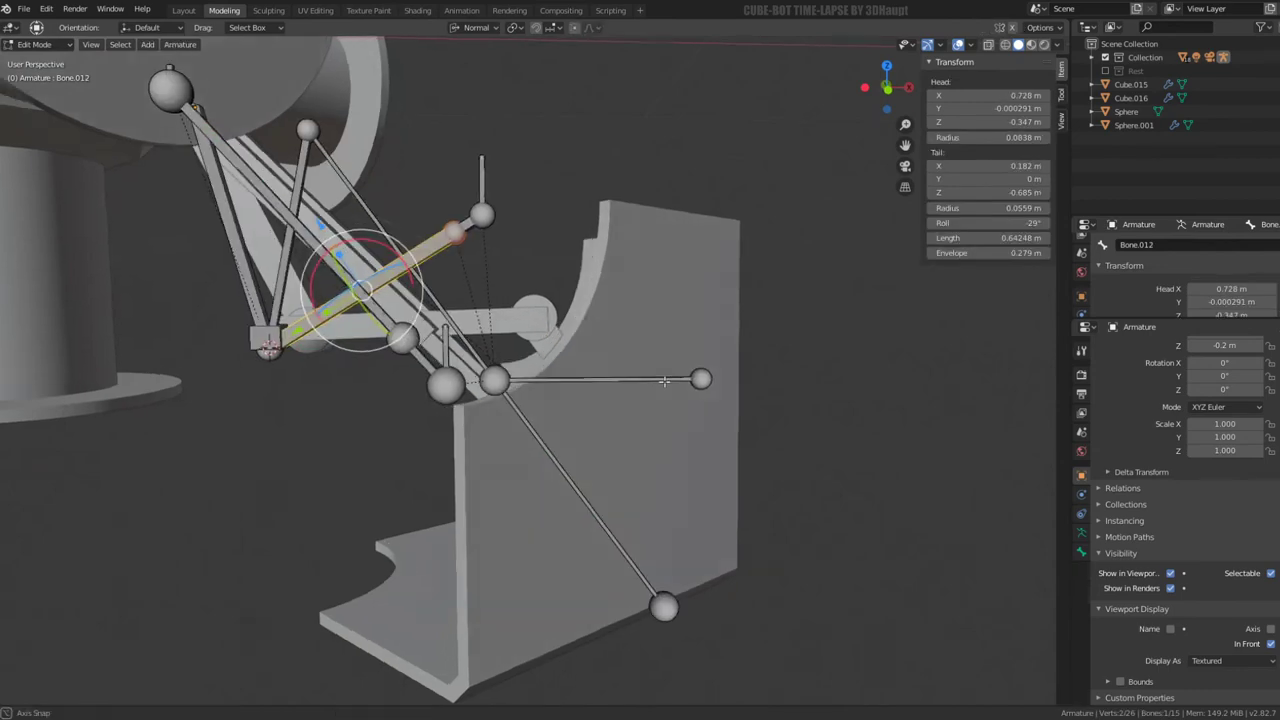
Test-move Bone.011 in Pose Mode to see how the linkage responds
mouse_move(671, 414)
middle_down()
mouse_move(697, 386)
mouse_move(638, 376)
middle_up()
click(697, 386)
key(Tab)
key(Tab)
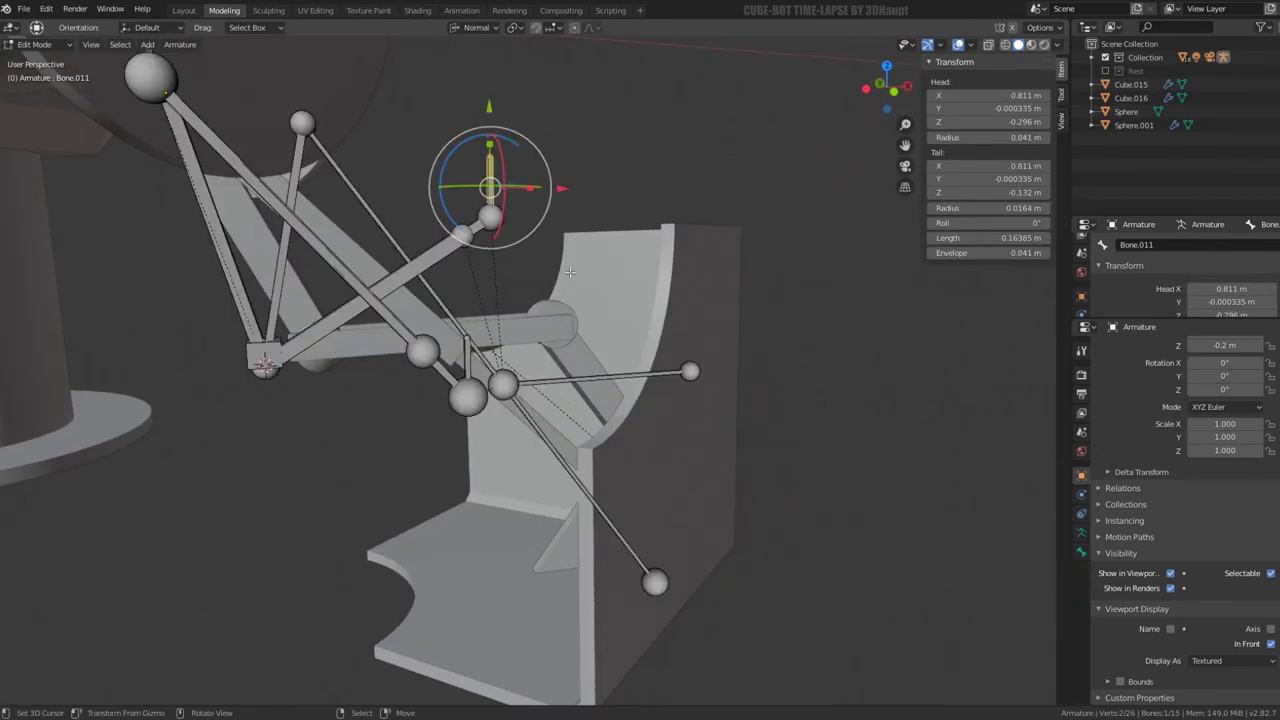
click(489, 218)
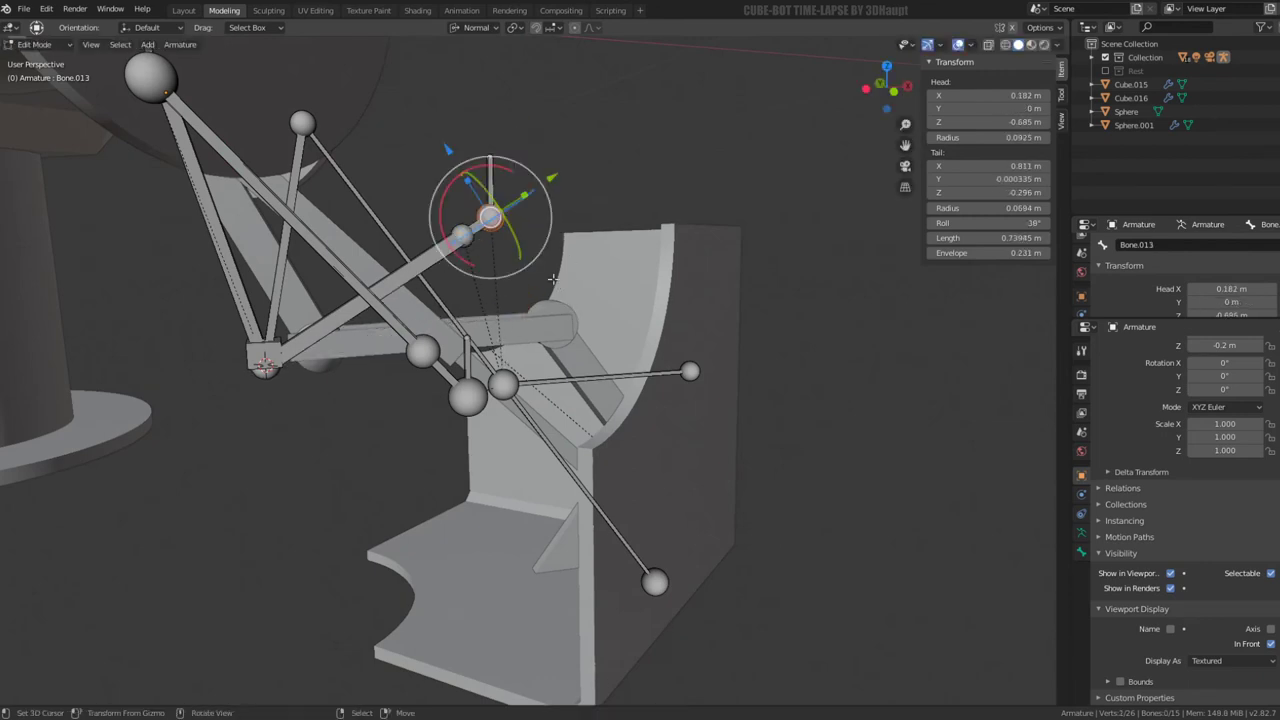
key(Tab)
click(578, 380)
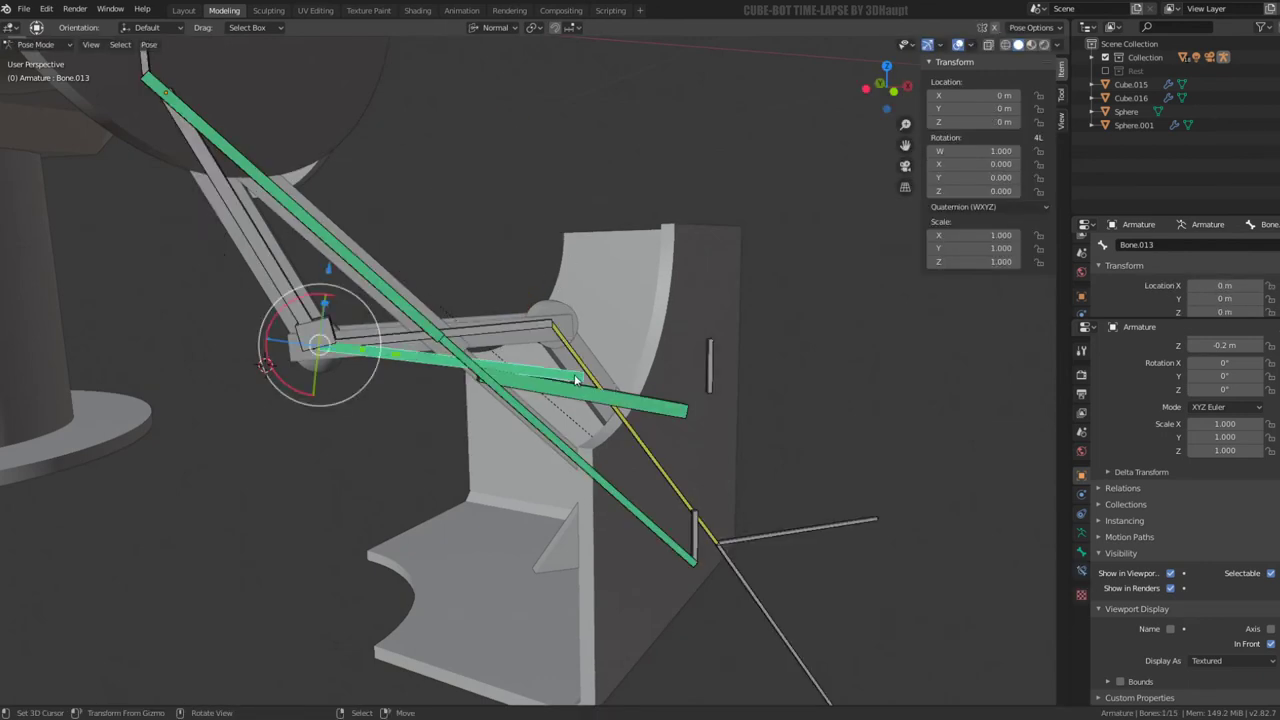
key(g)
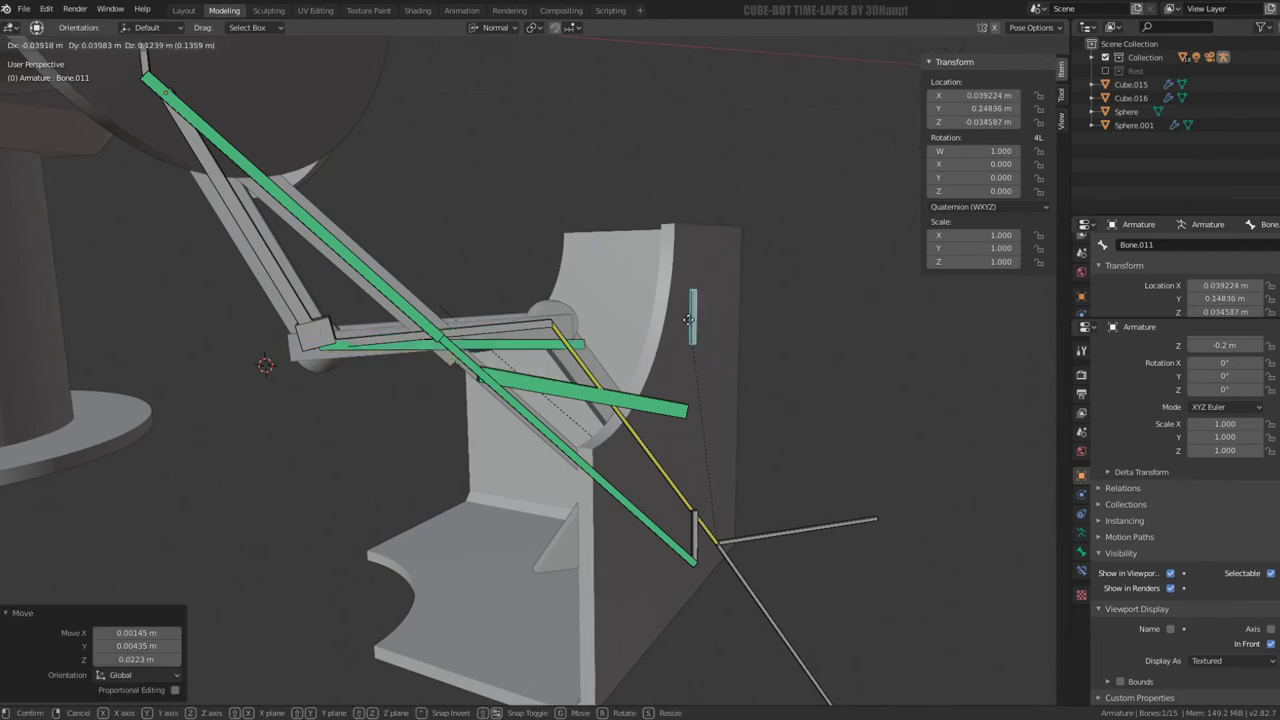
click(676, 363)
key(Tab)
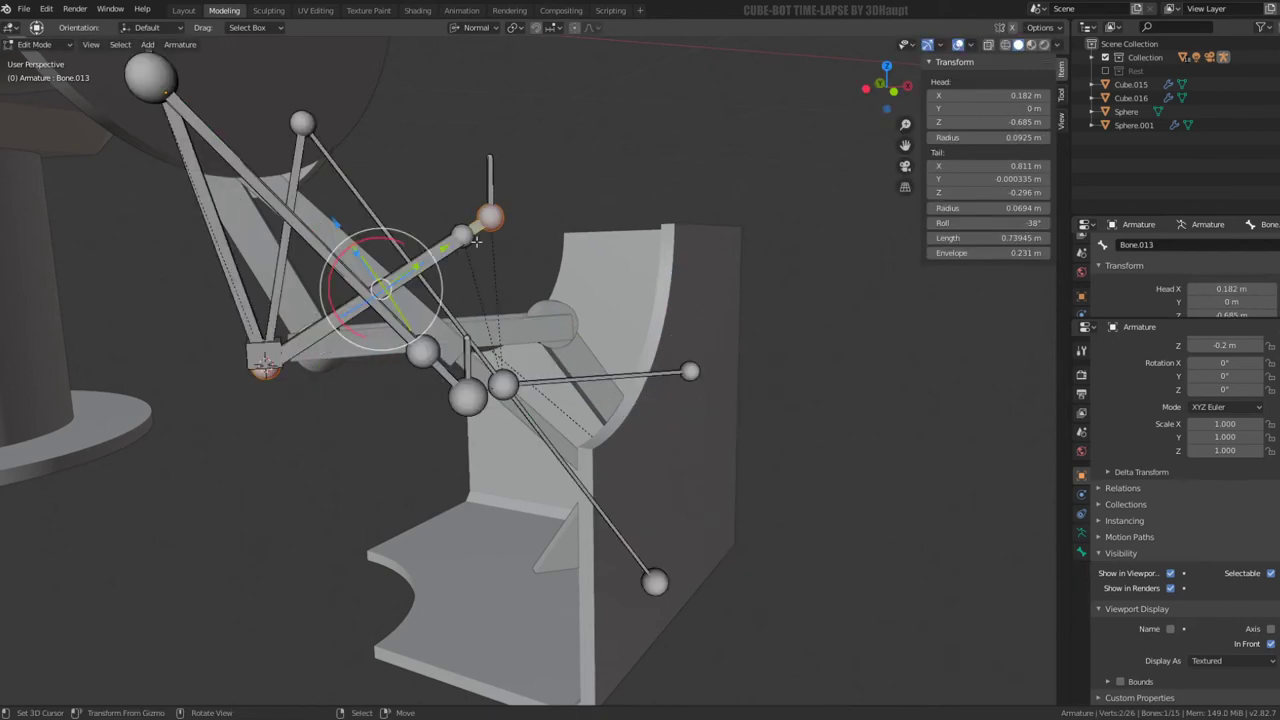
key(Tab)
click(668, 427)
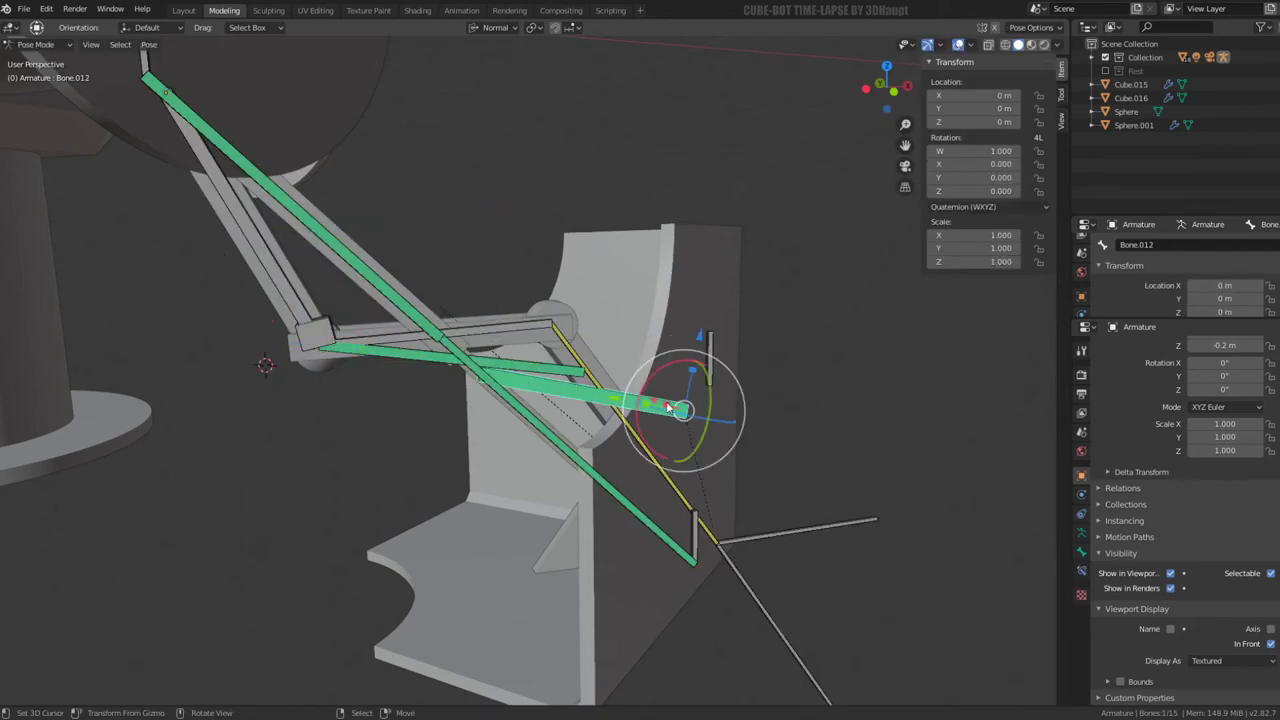
key(Tab)
key(Tab)
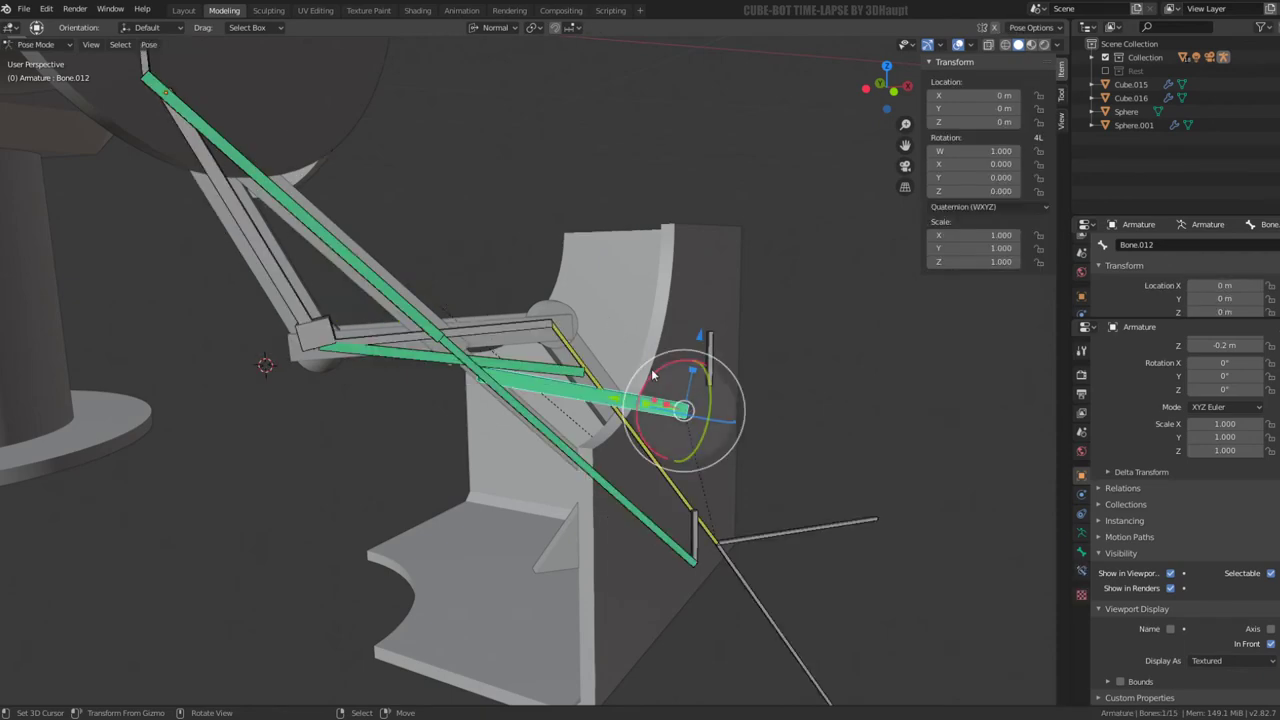
Snap the 3D cursor to the joint where the linkage bones meet
mouse_move(721, 343)
middle_down()
mouse_move(662, 320)
mouse_move(681, 319)
middle_up()
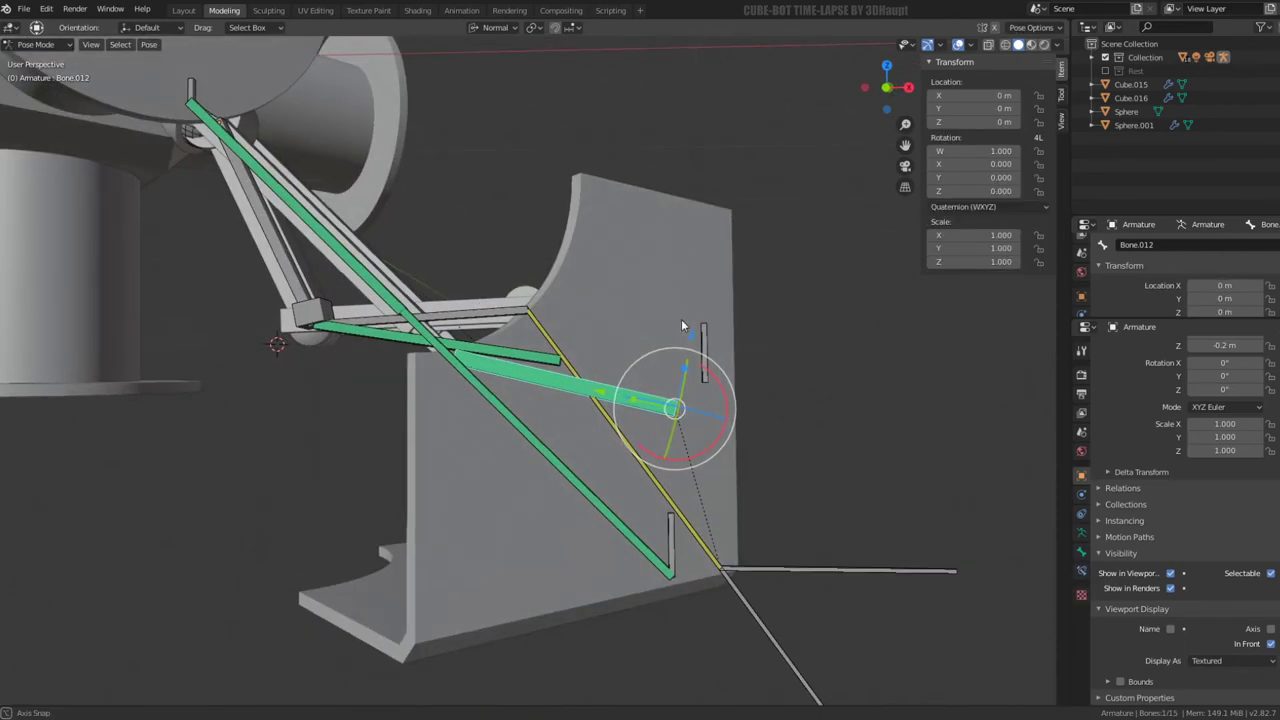
click(710, 376)
middle_drag(668, 371, 645, 410)
click(655, 414)
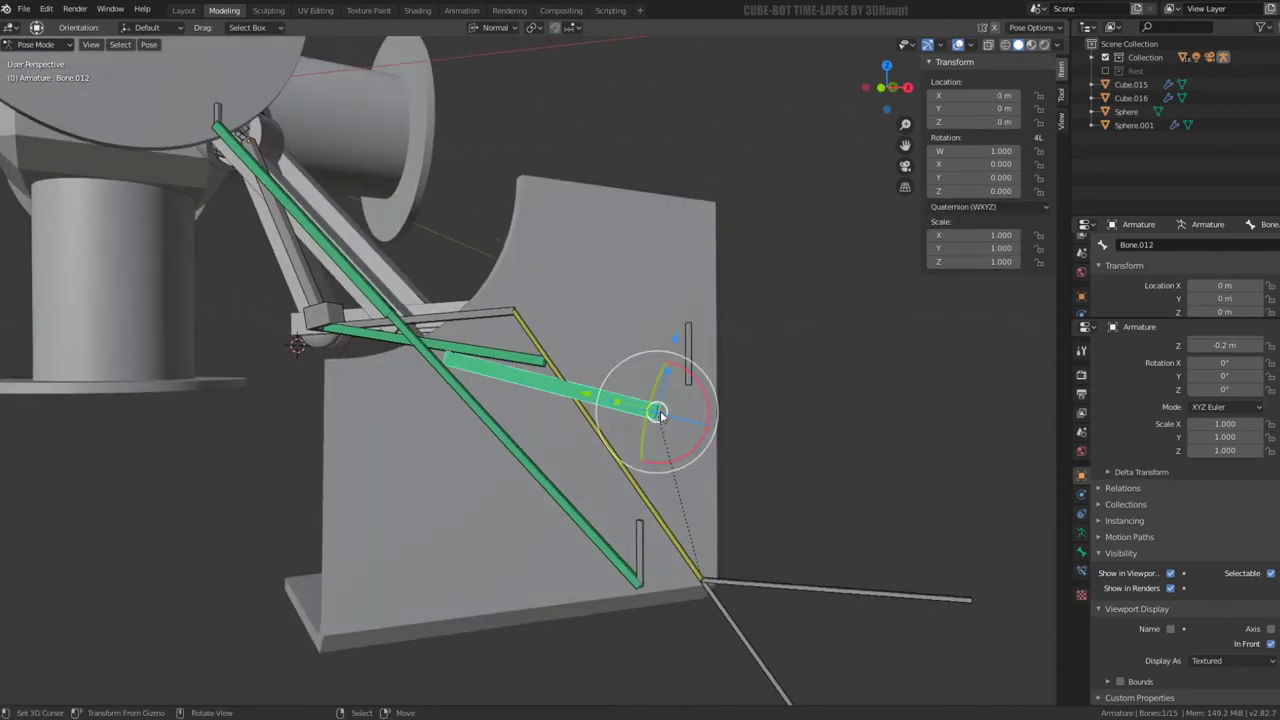
key(Tab)
click(454, 235)
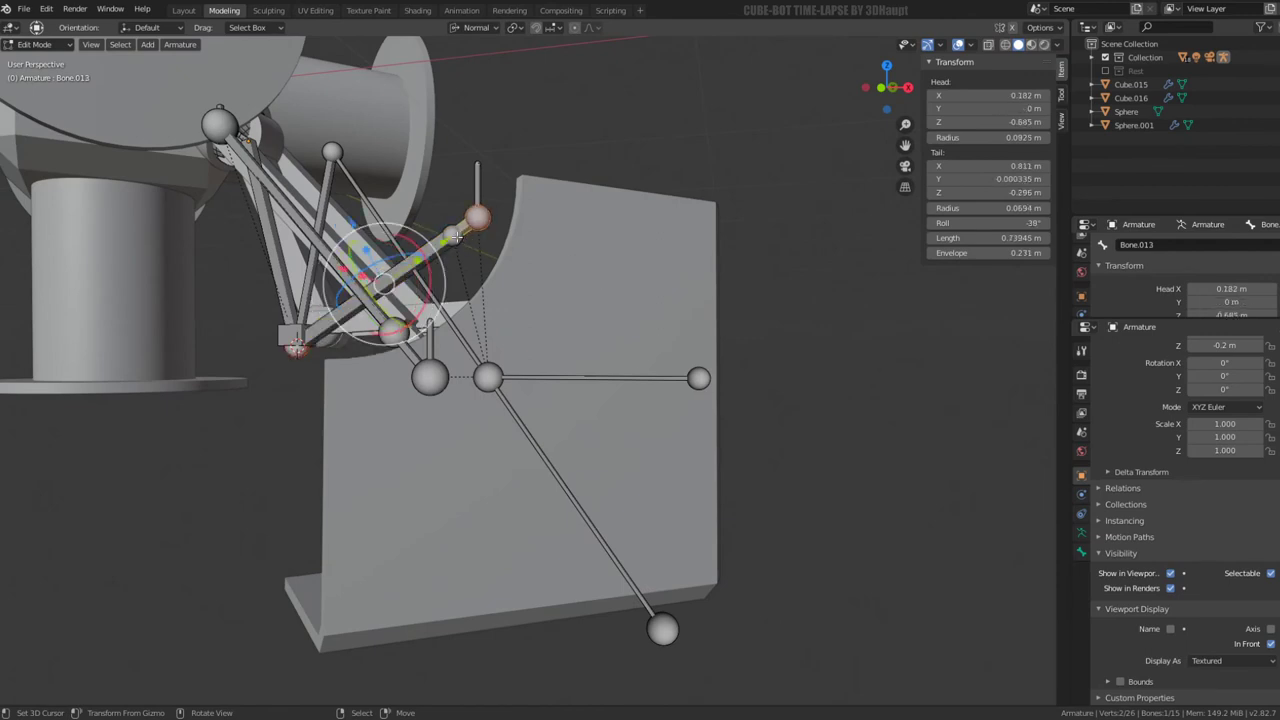
key(shift+s)
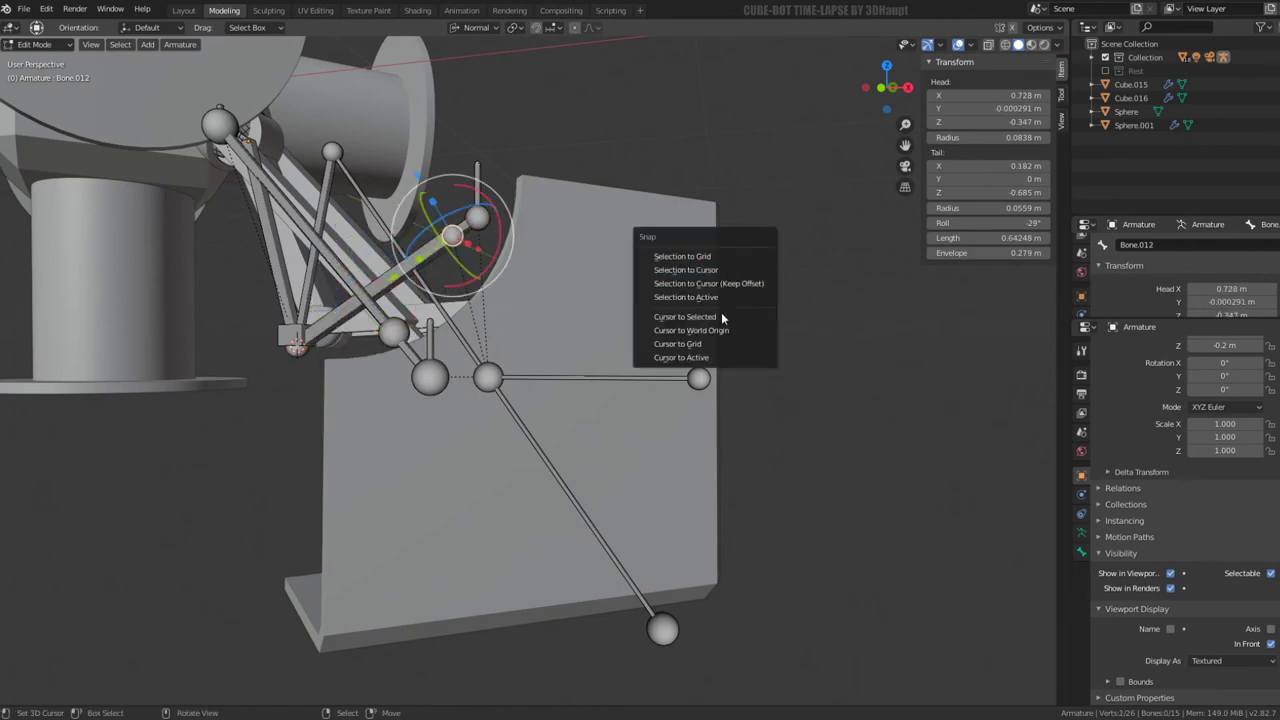
click(722, 317)
key(Tab)
key(Tab)
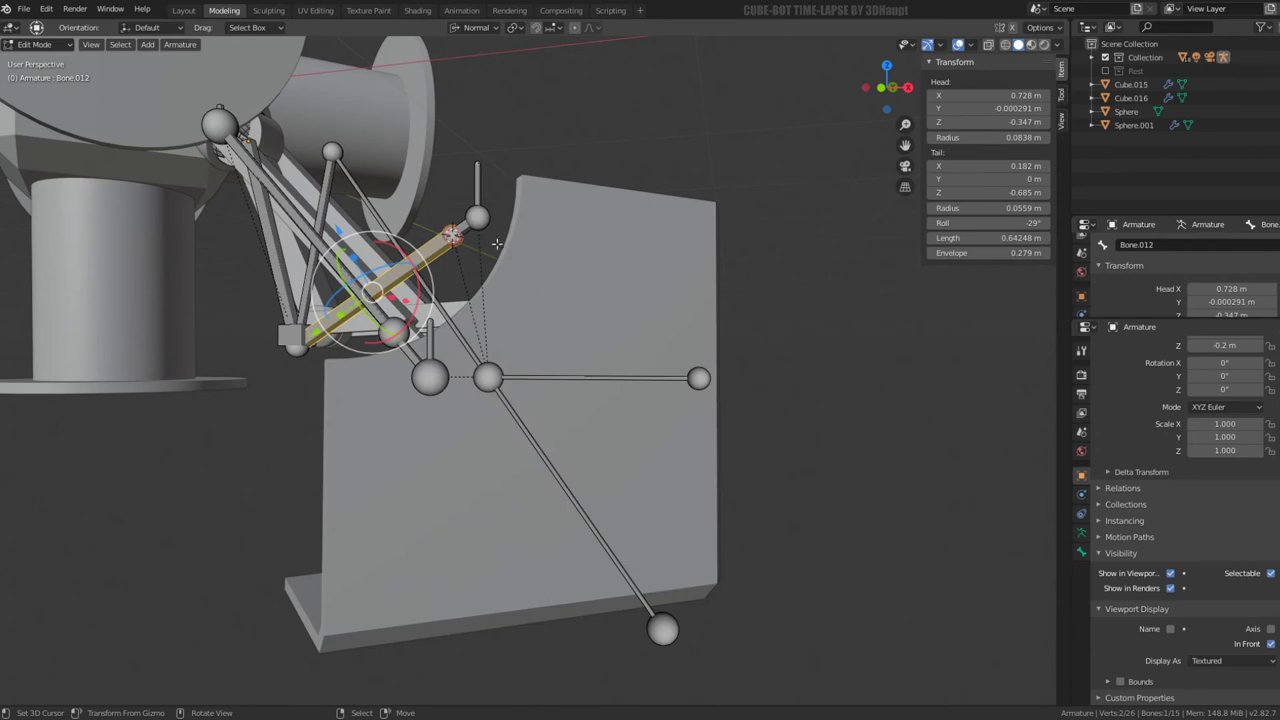
Shorten Bone.013 by moving its tail joint, then check it in Pose Mode
click(481, 213)
key(shift+s)
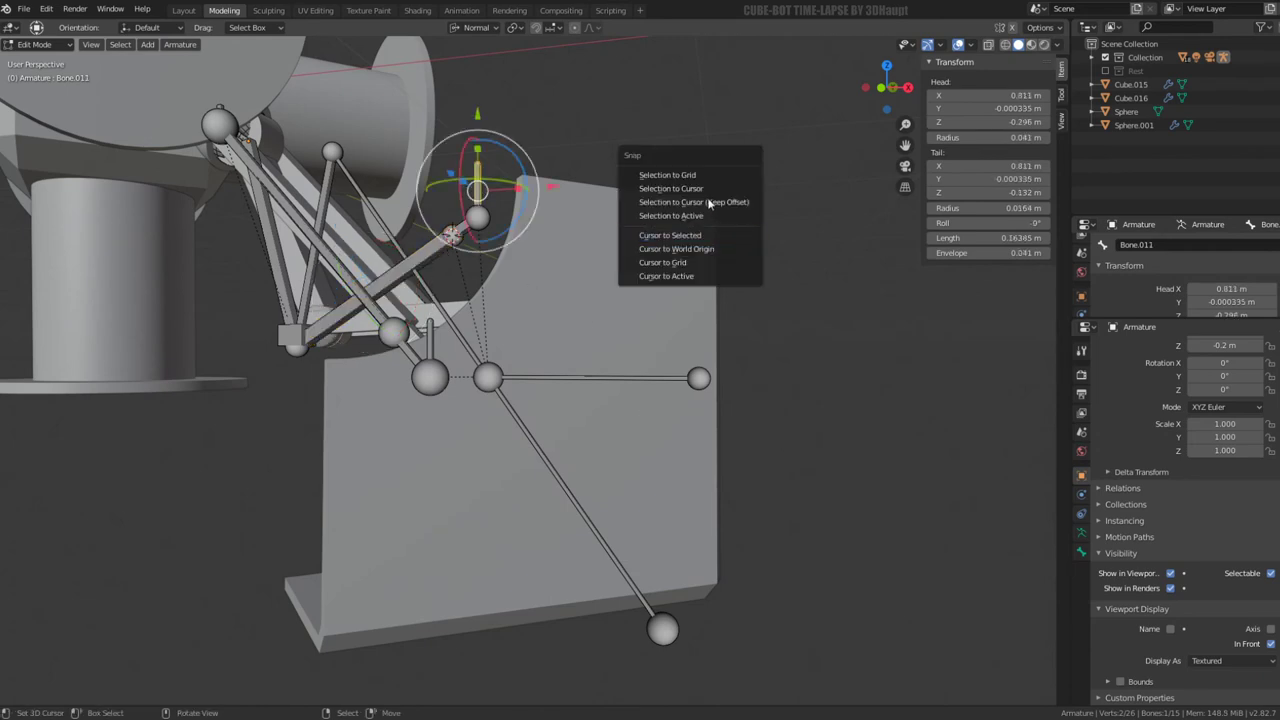
middle_drag(560, 222, 506, 232)
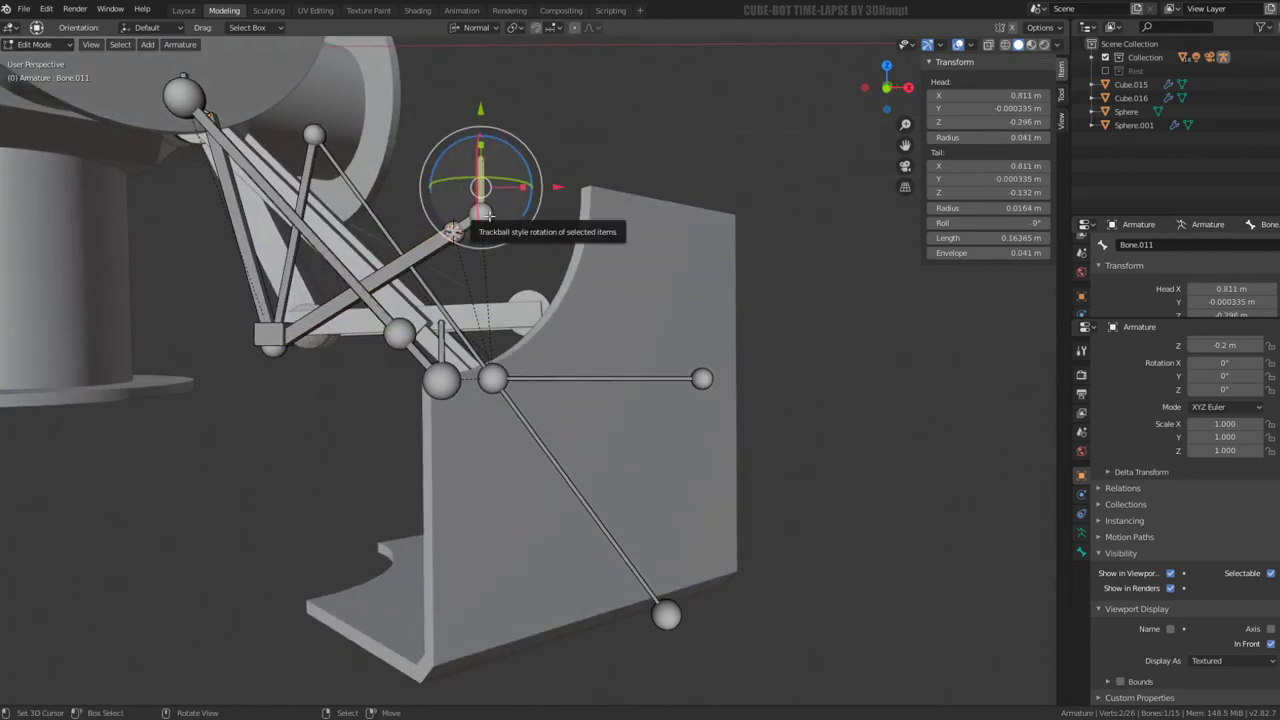
click(481, 215)
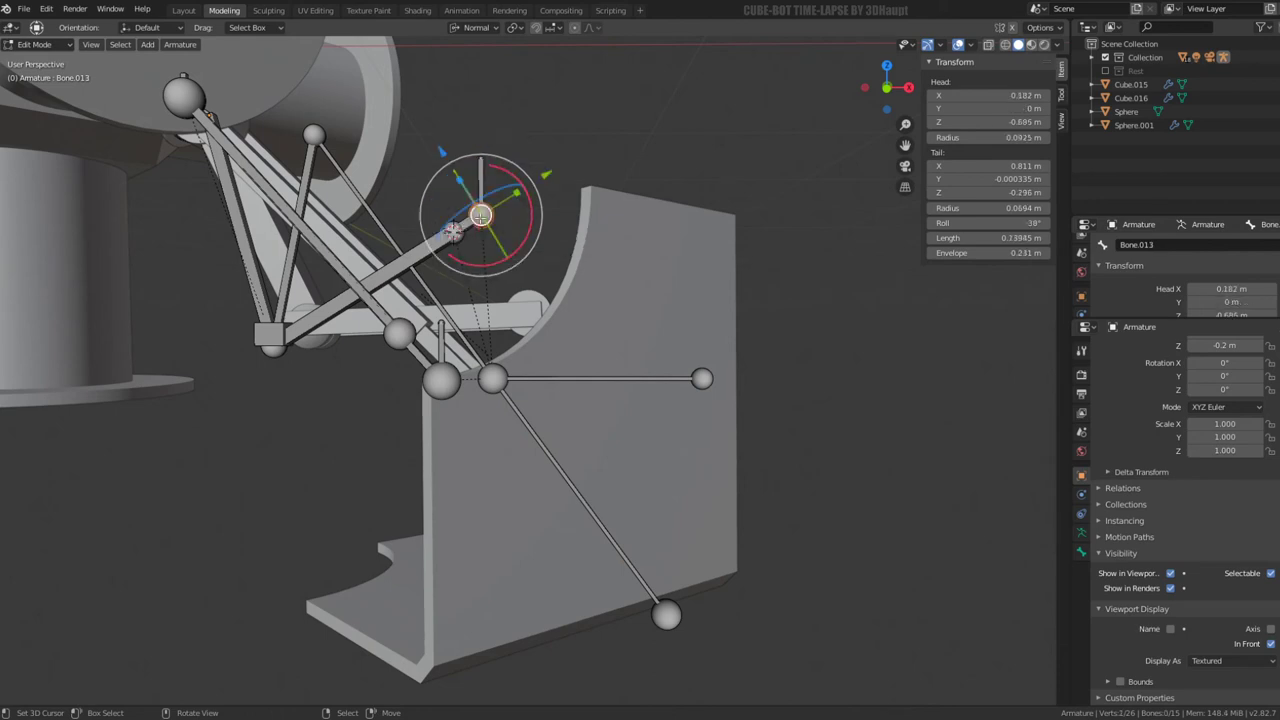
drag(552, 174, 480, 210)
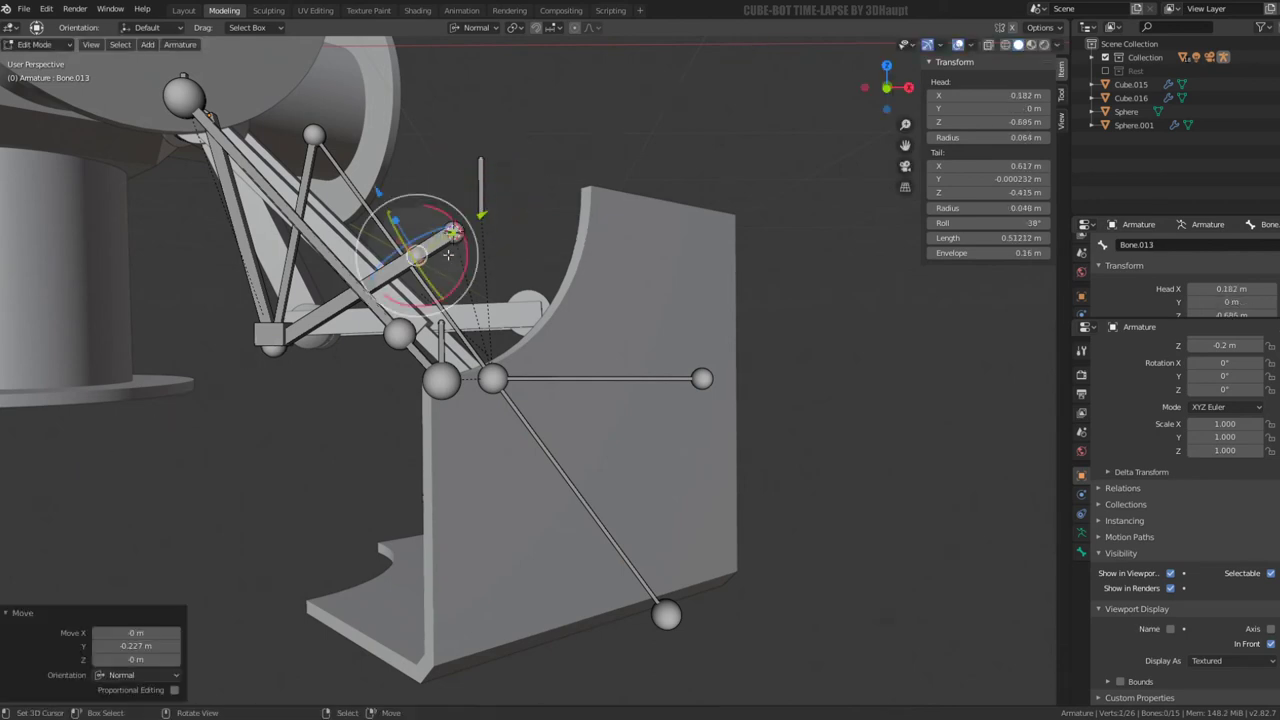
click(443, 247)
key(ctrl+Tab)
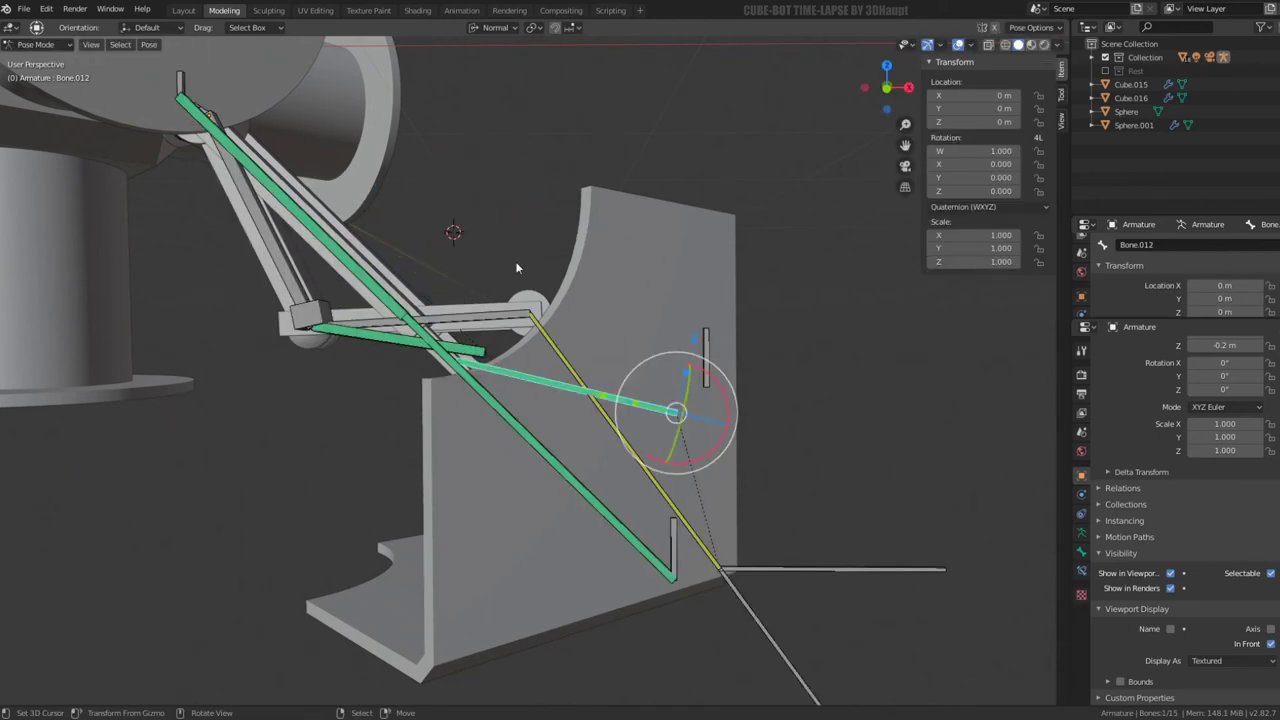
drag(656, 403, 645, 372)
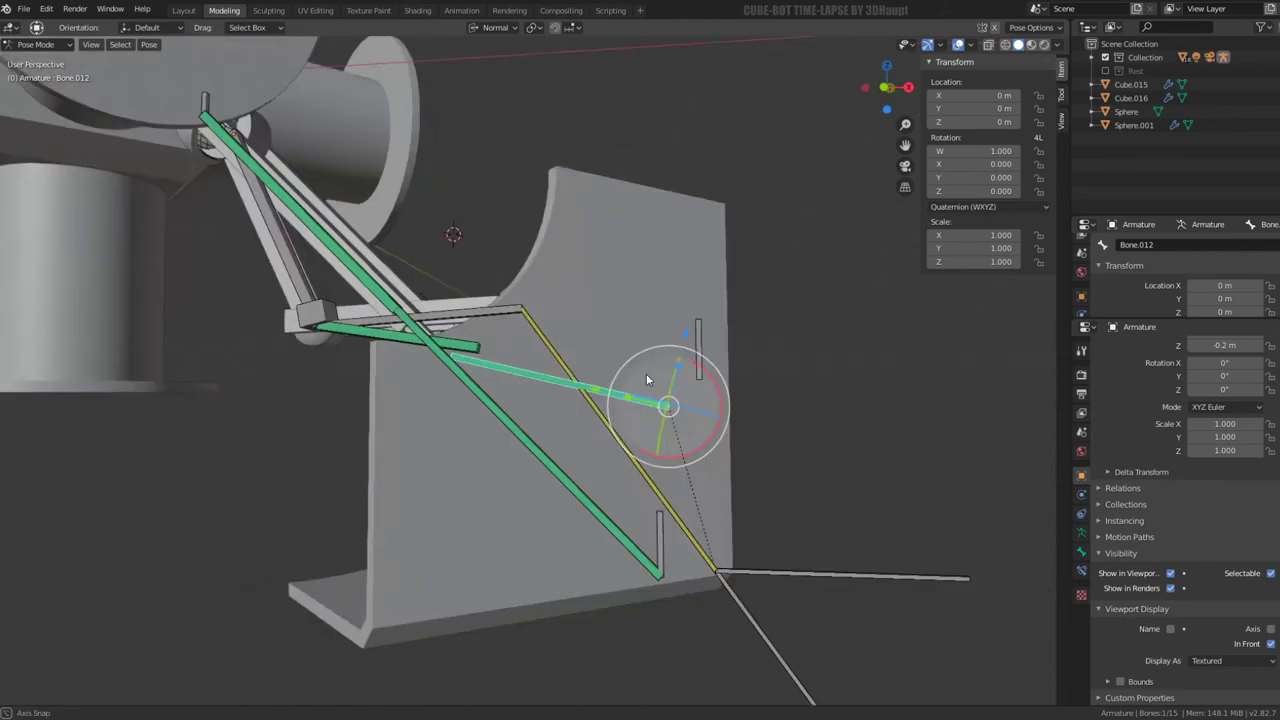
middle_drag(646, 373, 706, 368)
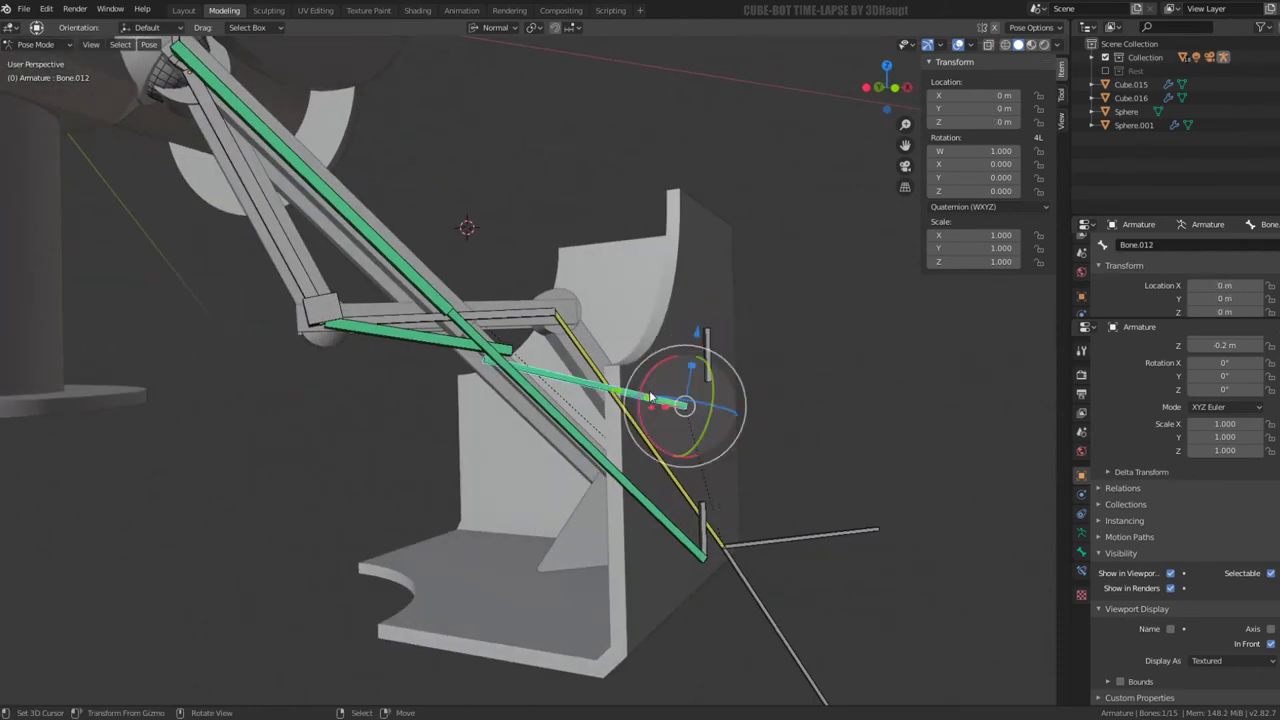
Snap Bone.011 onto Bone.012's end joint using Cursor to Selected and Selection to Cursor
key(ctrl+Tab)
click(466, 228)
key(shift+s)
click(633, 246)
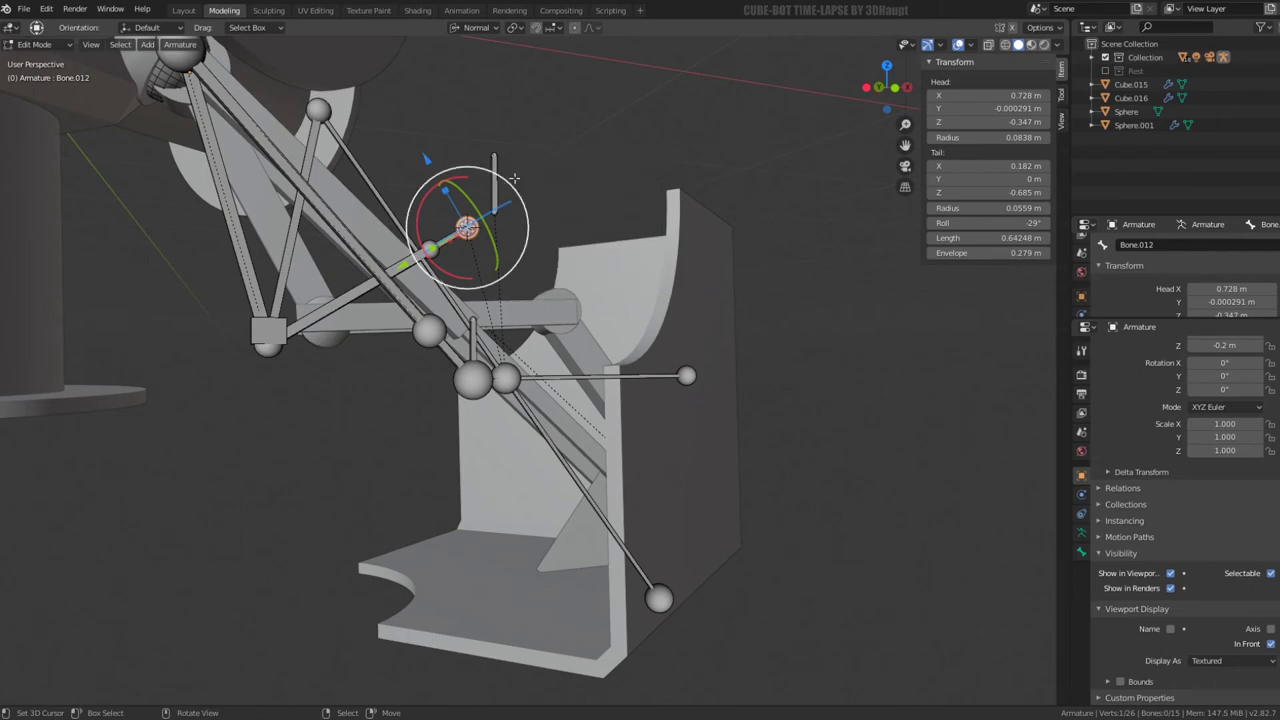
click(494, 175)
key(shift+s)
click(576, 240)
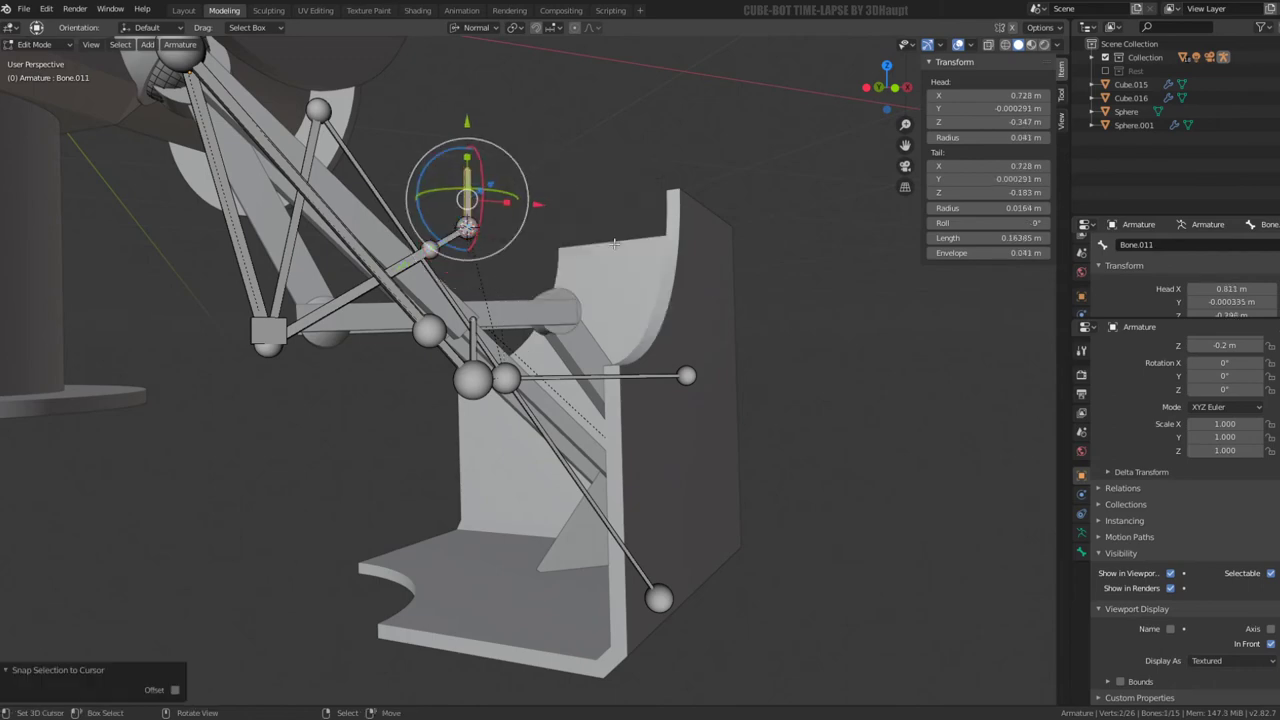
Test-move Bone.011 in Pose Mode, cancel, and select Bone.012 and Bone.011 for editing
key(ctrl+Tab)
mouse_move(654, 282)
middle_down()
mouse_move(676, 345)
mouse_move(613, 368)
mouse_move(684, 368)
mouse_move(640, 330)
middle_up()
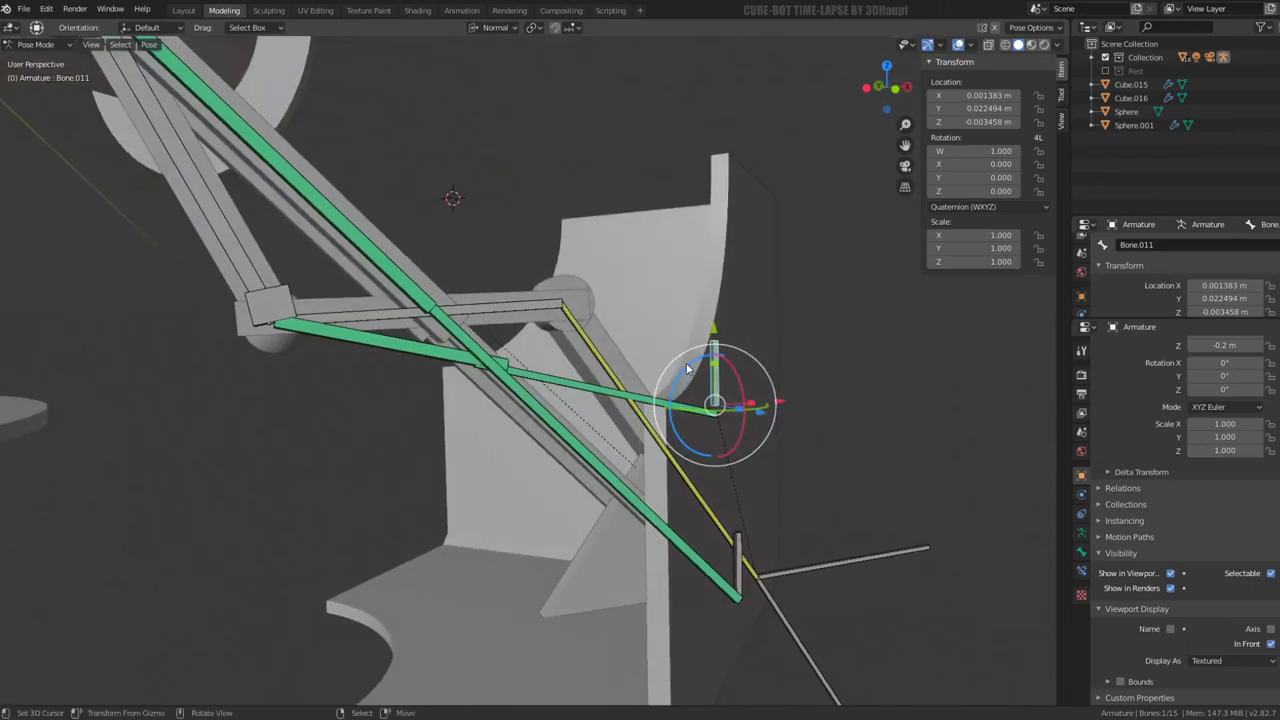
key(Tab)
key(Tab)
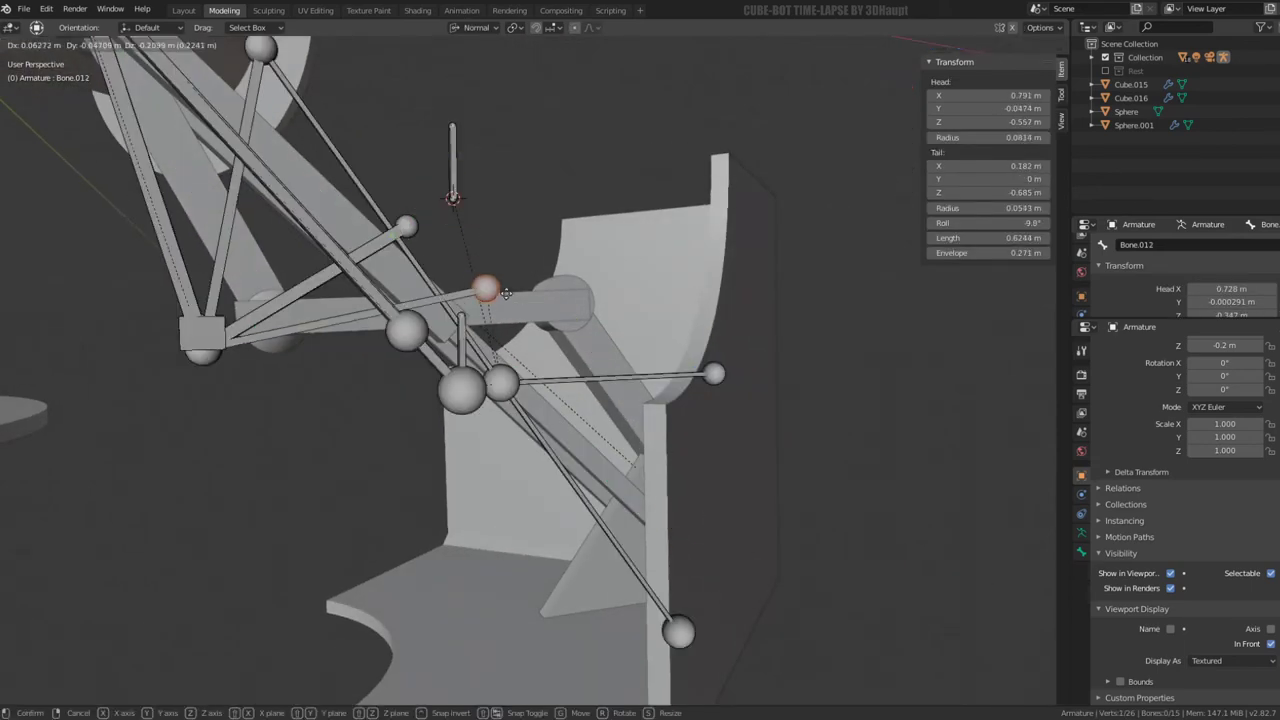
key(Tab)
key(ctrl+Tab)
middle_drag(560, 300, 676, 366)
click(716, 375)
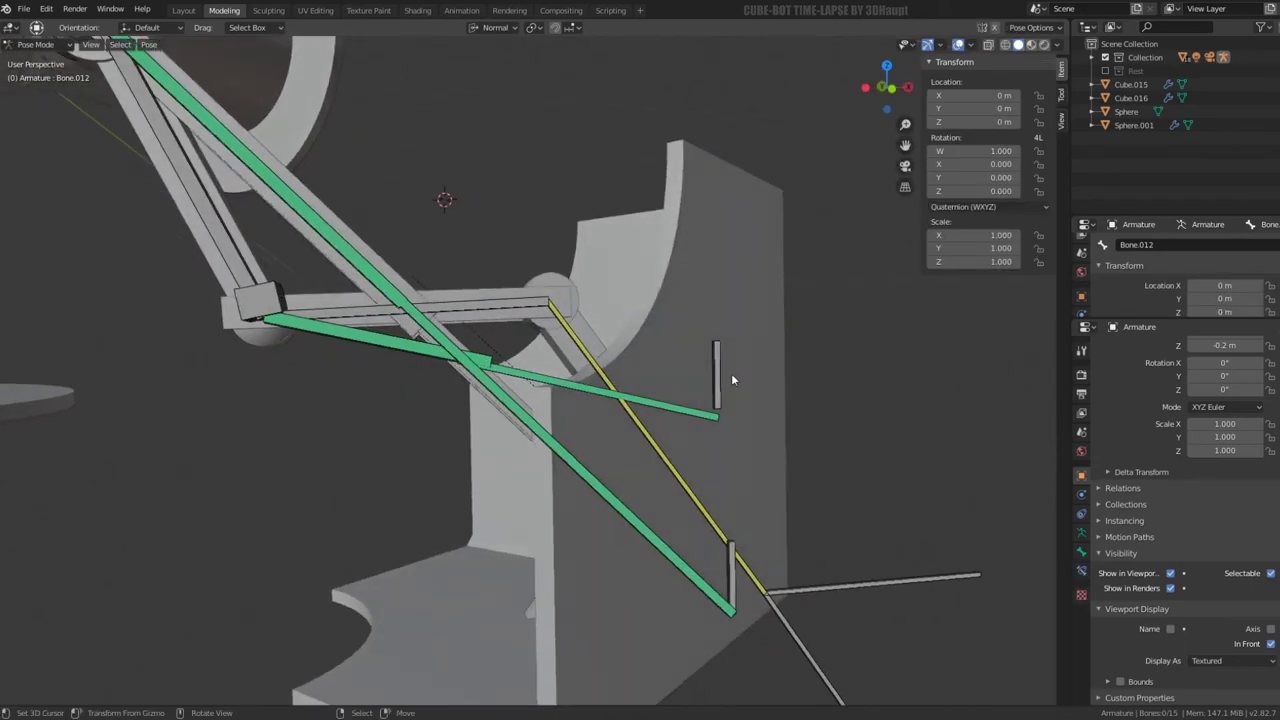
key(g)
right_click(711, 399)
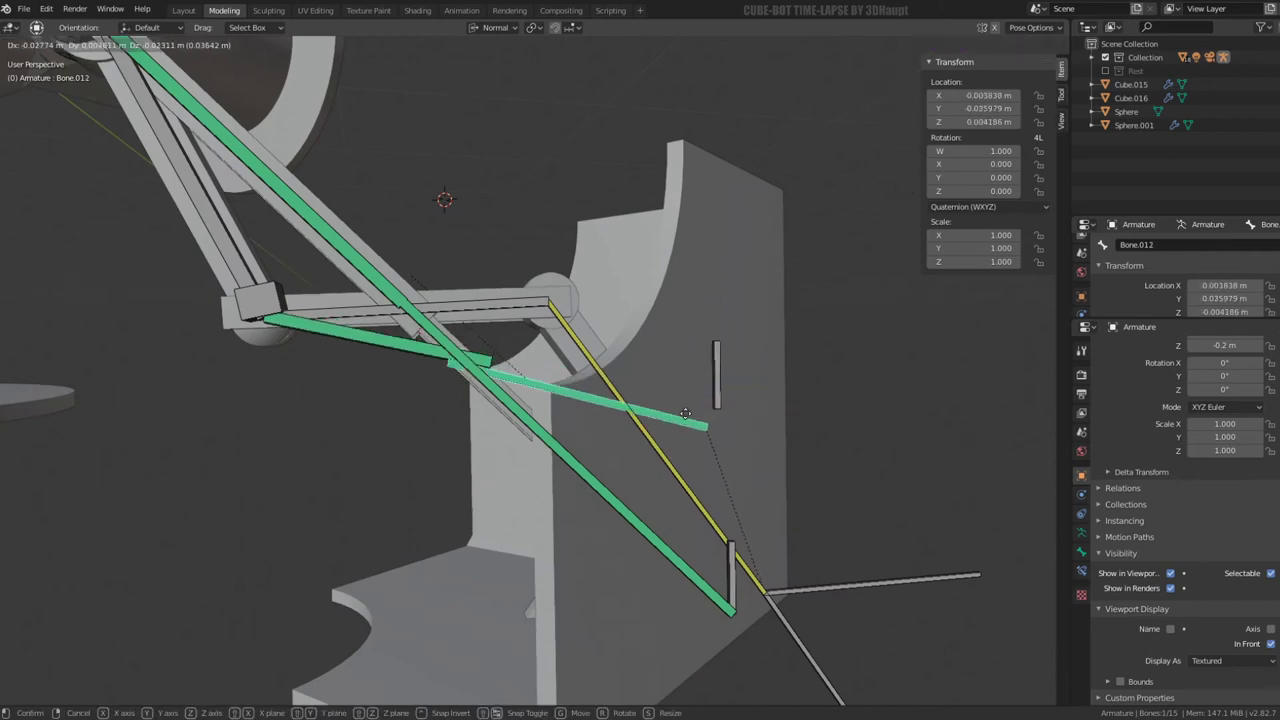
click(698, 393)
middle_drag(716, 373, 714, 372)
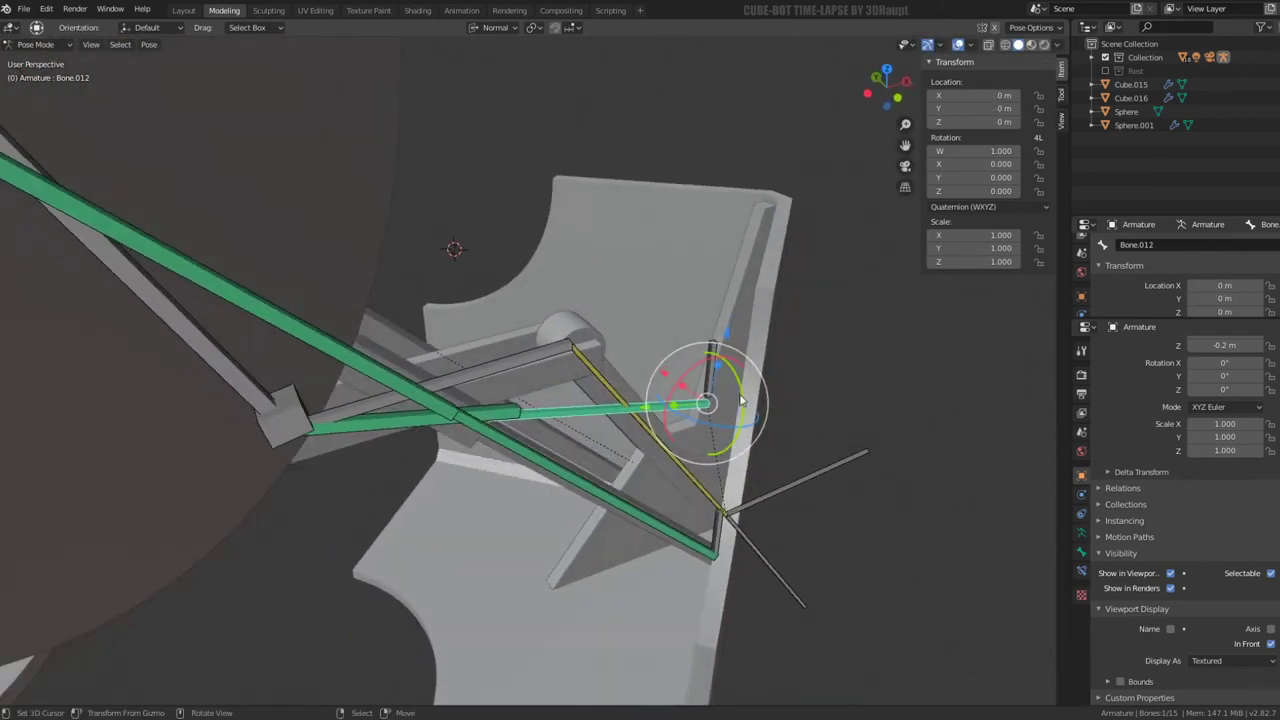
click(714, 372)
key(Tab)
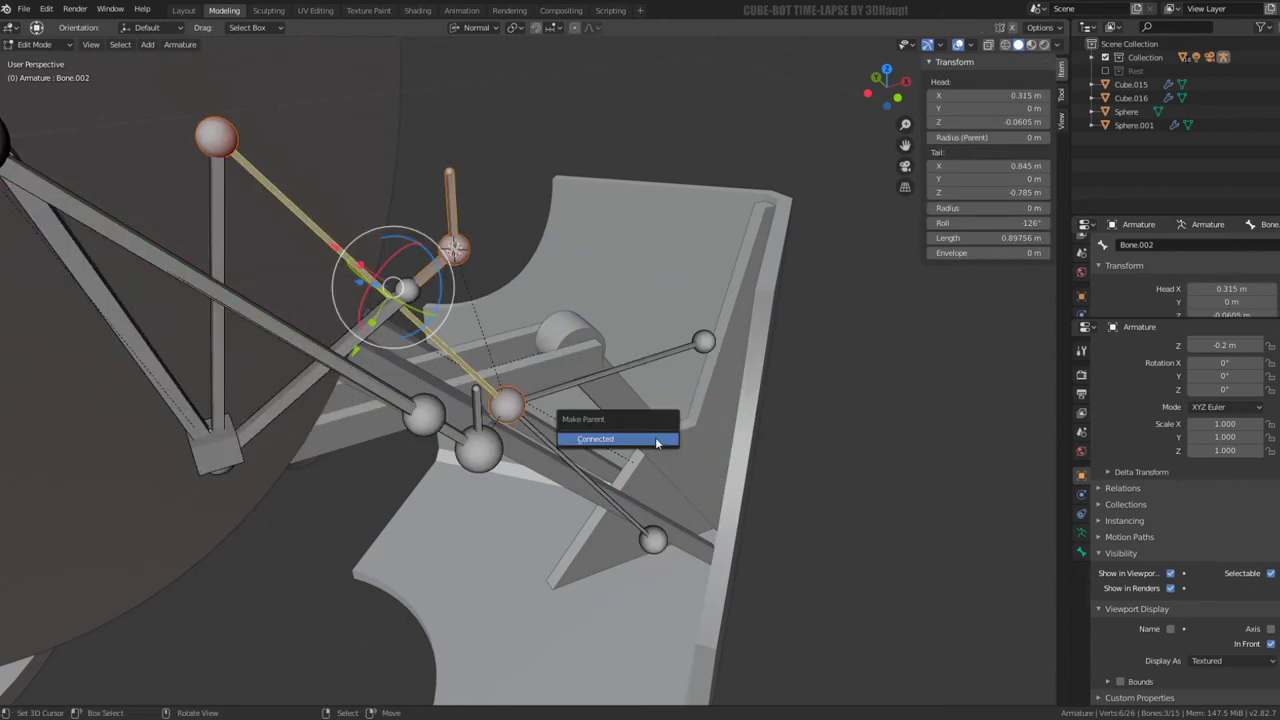
Parent the selected bone to its partner with a connected joint
shift+click(331, 235)
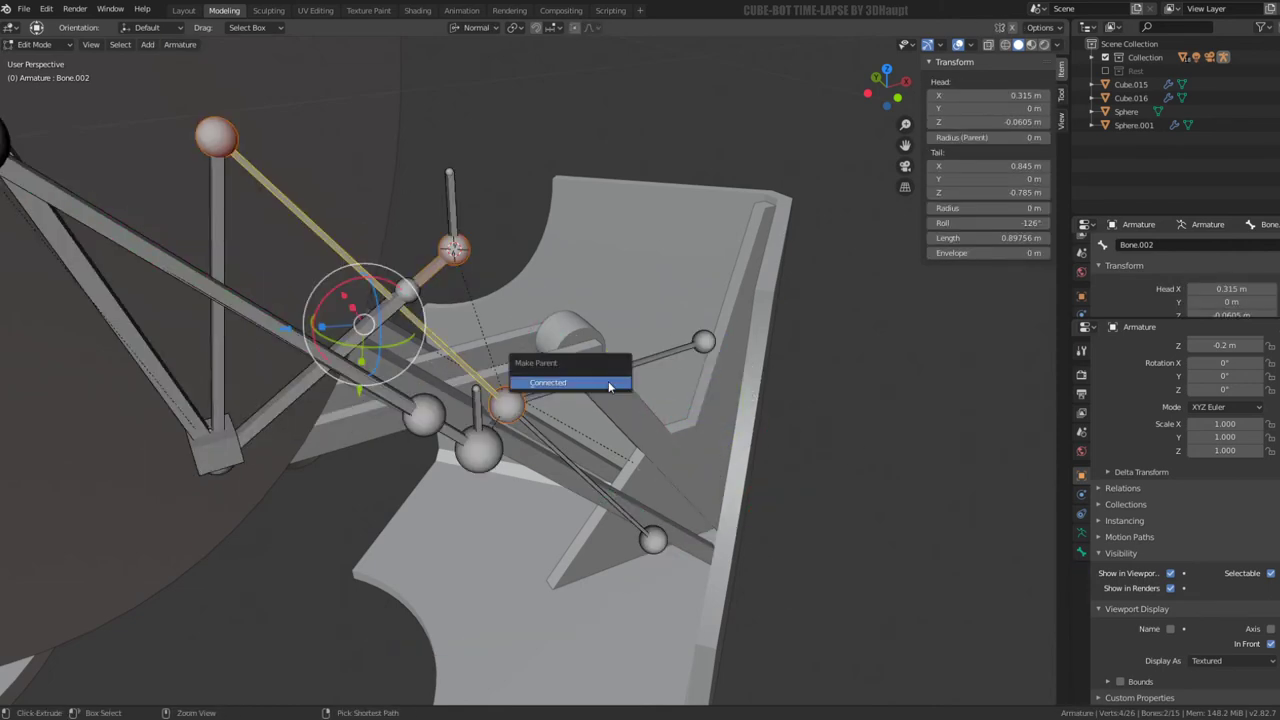
click(608, 383)
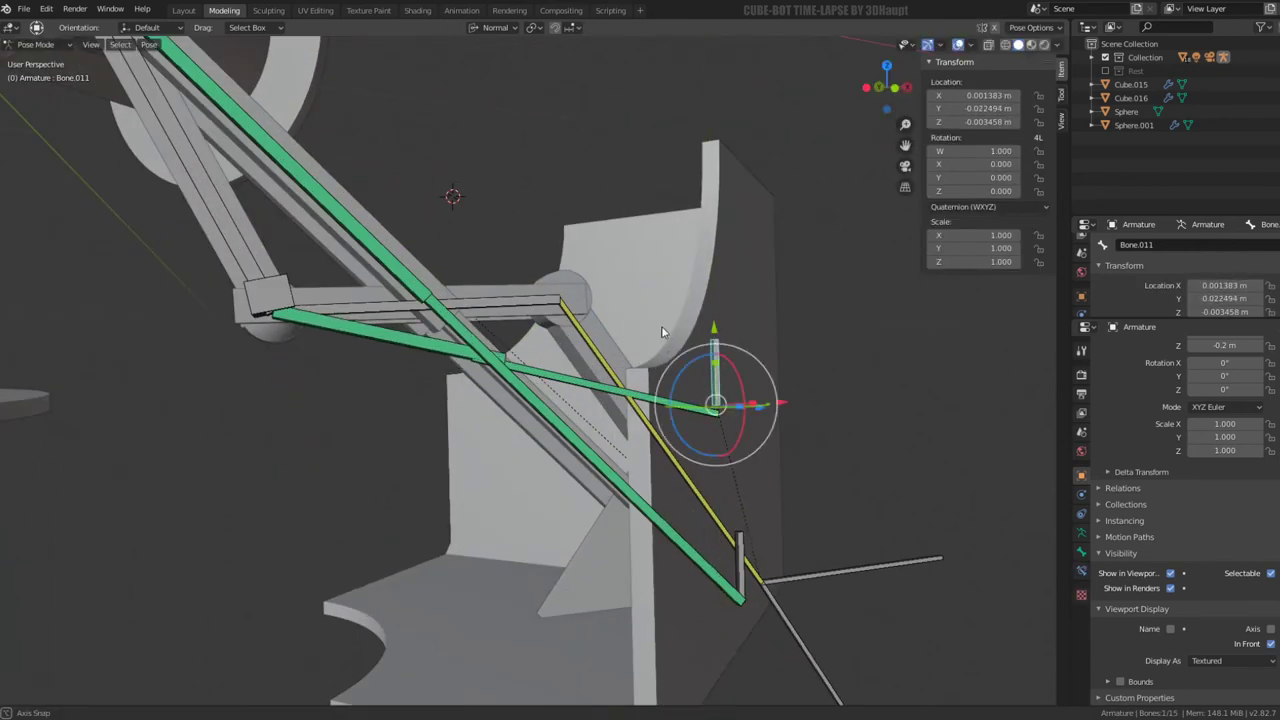
middle_drag(717, 330, 625, 348)
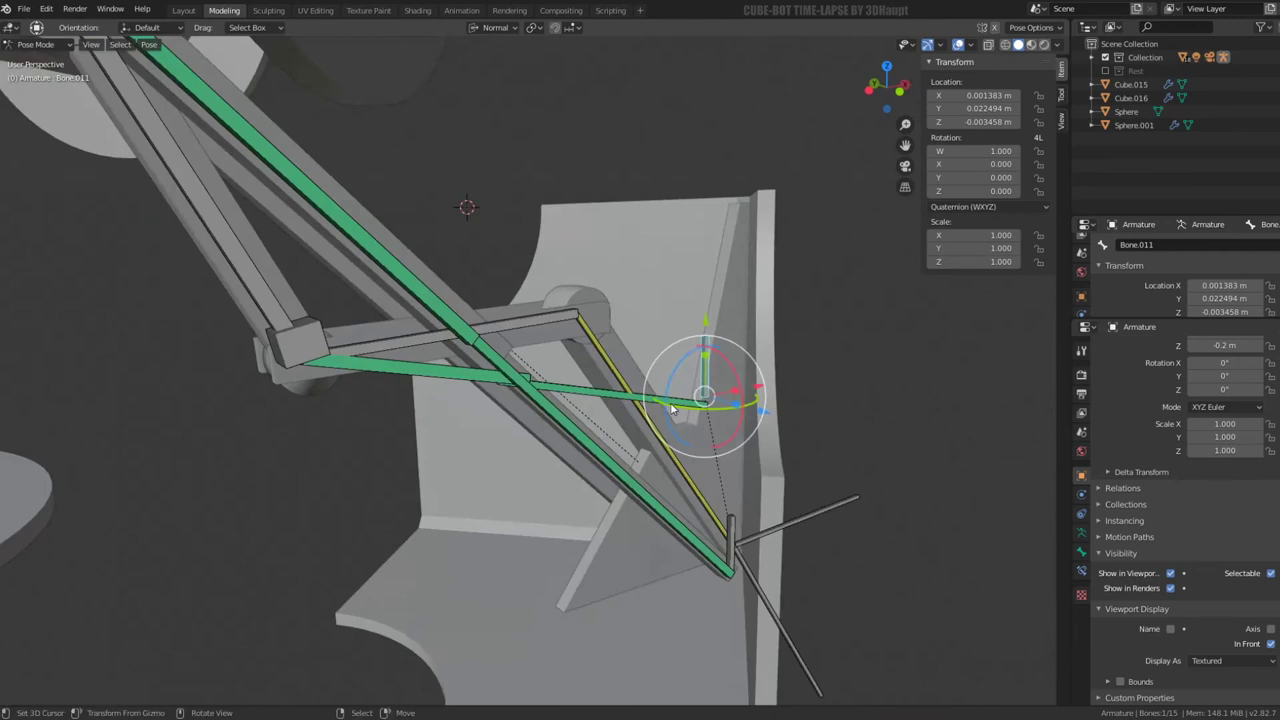
Set Bone.013's Damped Track Head/Tail to 0 after checking Bone.012's constraints
click(668, 404)
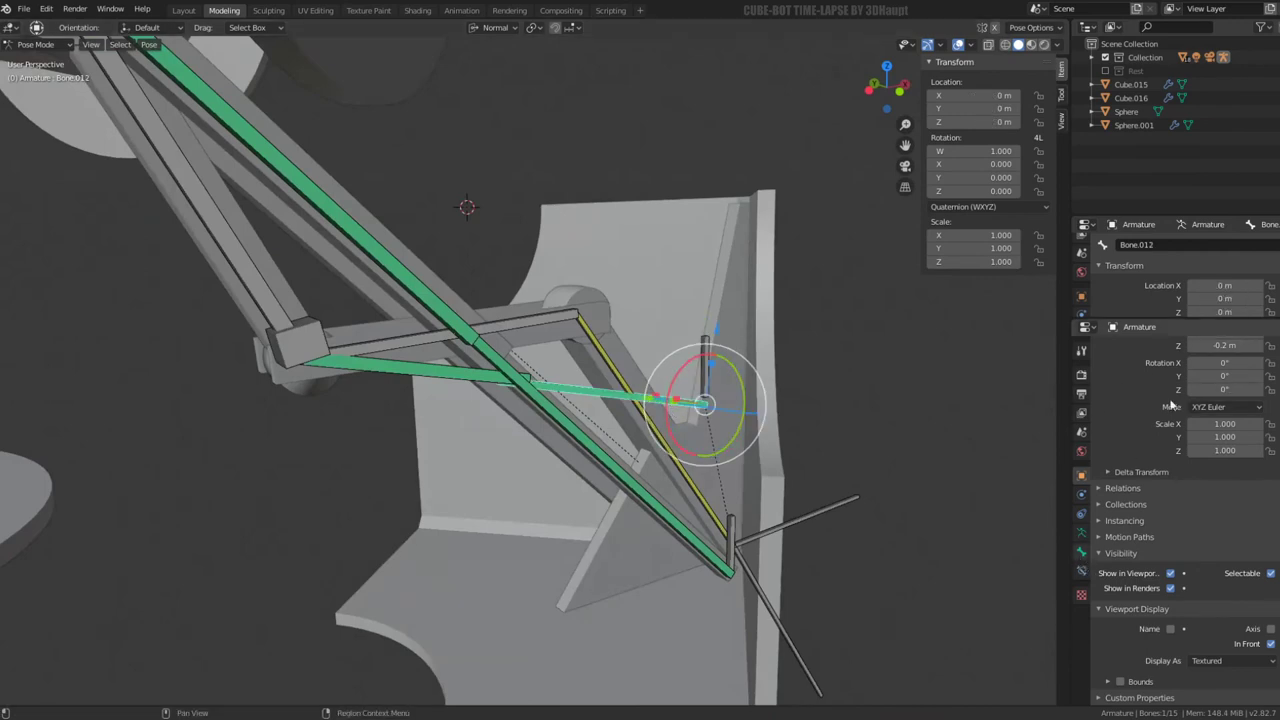
click(1081, 571)
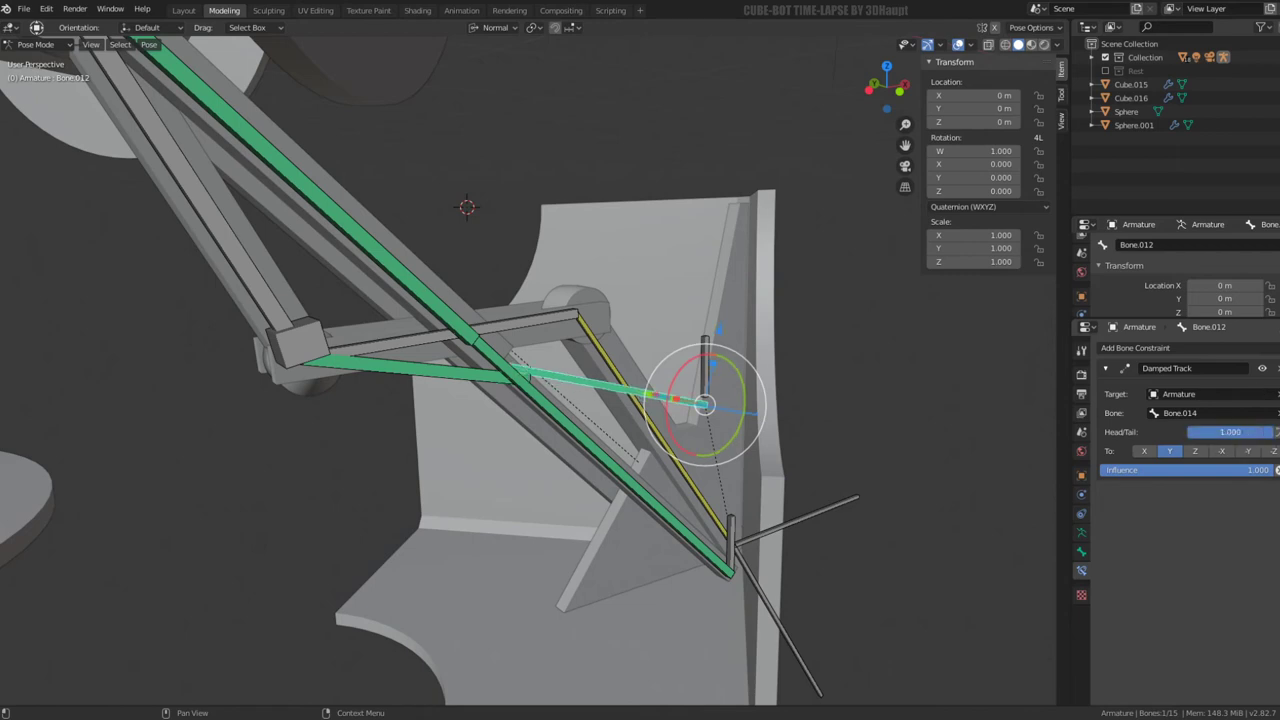
click(313, 347)
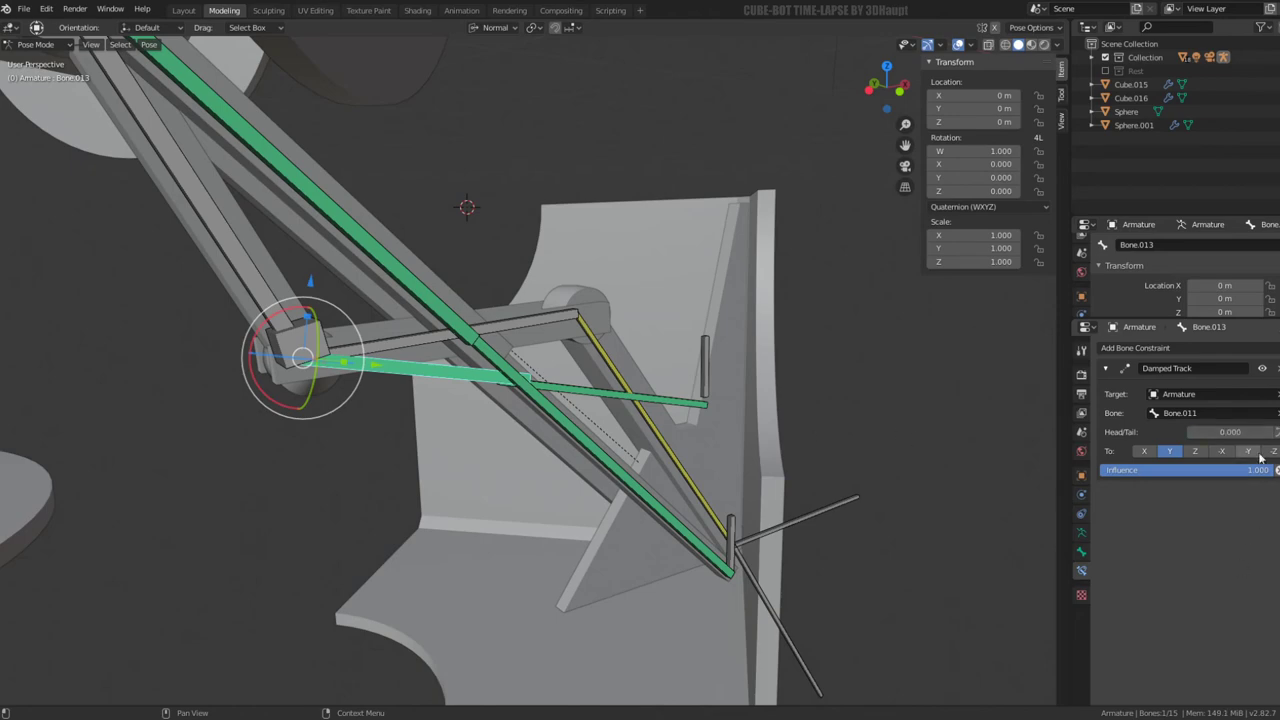
drag(1230, 431, 1190, 431)
mouse_move(914, 406)
middle_down()
mouse_move(768, 375)
mouse_move(840, 389)
mouse_move(778, 517)
middle_up()
Move foot bone Bone.004 twice to confirm the linkage follows it
click(806, 541)
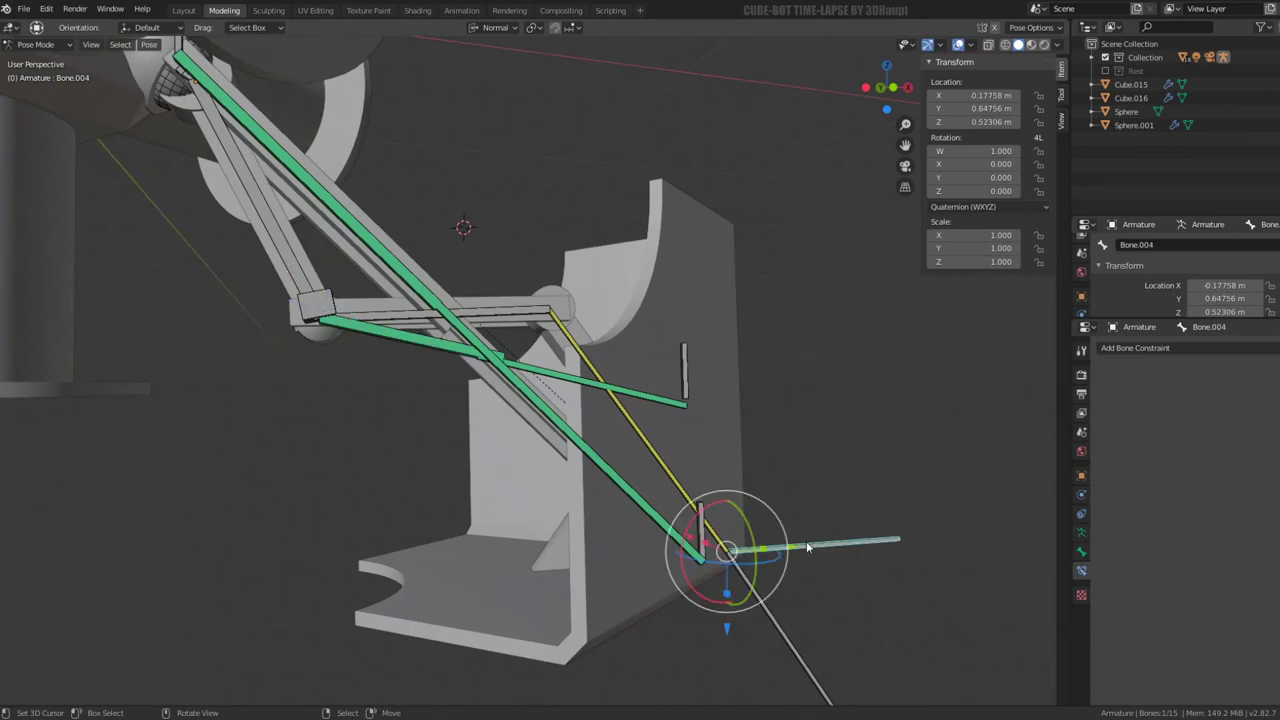
key(g)
mouse_move(809, 322)
middle_down()
mouse_move(677, 251)
mouse_move(740, 349)
mouse_move(871, 431)
mouse_move(727, 370)
mouse_move(700, 330)
mouse_move(871, 442)
mouse_move(677, 336)
mouse_move(549, 329)
mouse_move(480, 354)
mouse_move(663, 357)
mouse_move(749, 380)
mouse_move(616, 320)
mouse_move(695, 286)
mouse_move(634, 360)
mouse_move(715, 319)
mouse_move(729, 360)
middle_up()
click(616, 320)
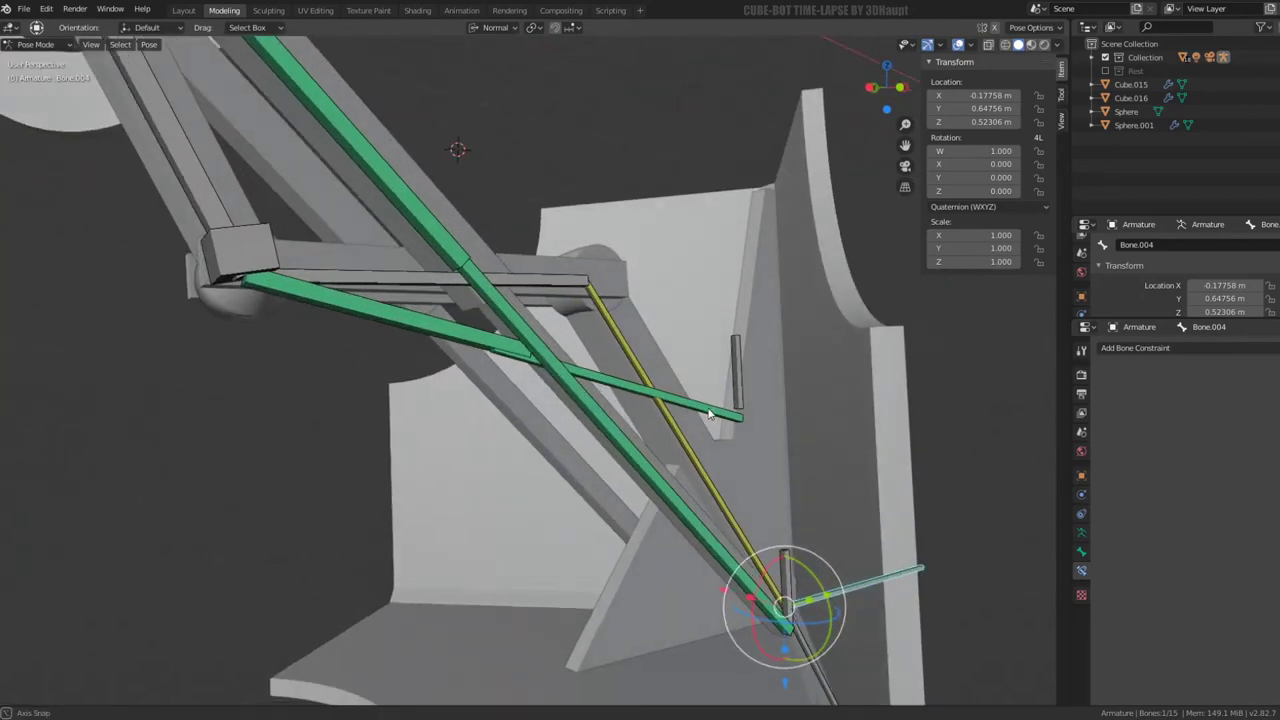
mouse_move(708, 414)
middle_down()
mouse_move(720, 405)
mouse_move(831, 457)
mouse_move(620, 414)
mouse_move(757, 466)
mouse_move(699, 455)
mouse_move(608, 378)
mouse_move(613, 325)
middle_up()
key(g)
click(757, 466)
Align the top view to the mechanism and select Bone.004 alone
click(604, 340)
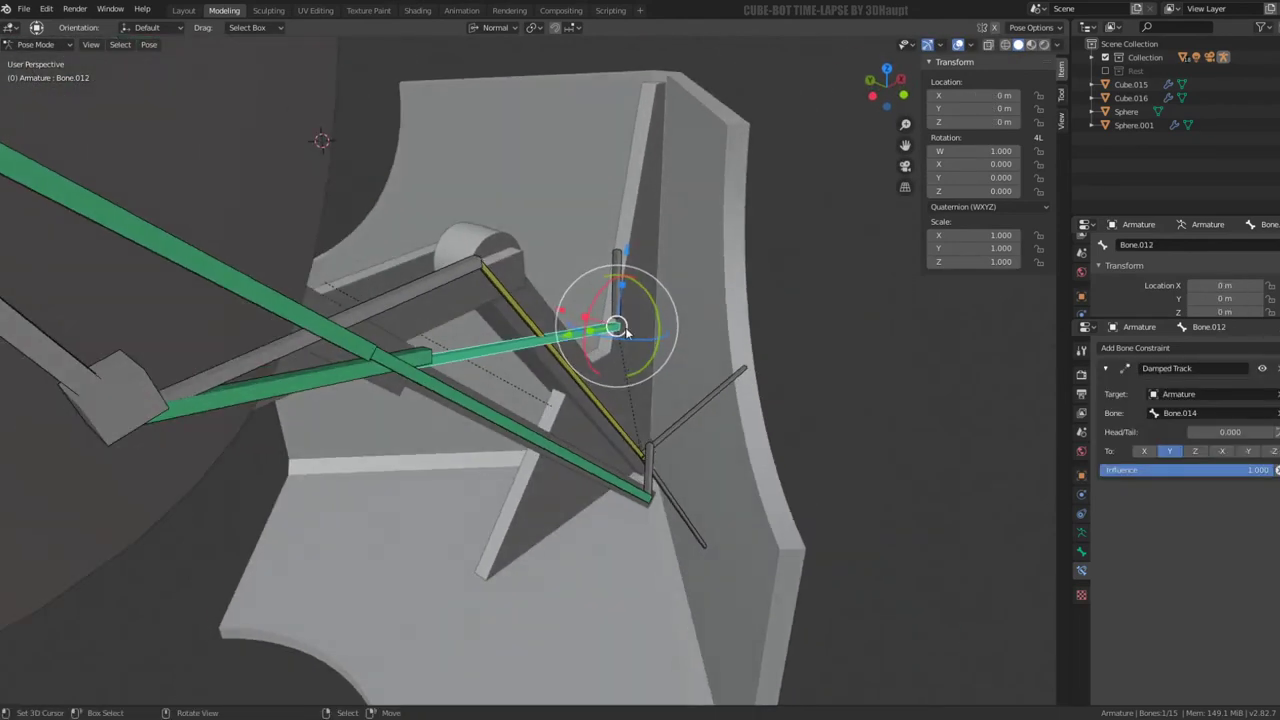
key(KP_7)
scroll(652, 337, up, 2)
scroll(652, 340, down, 1)
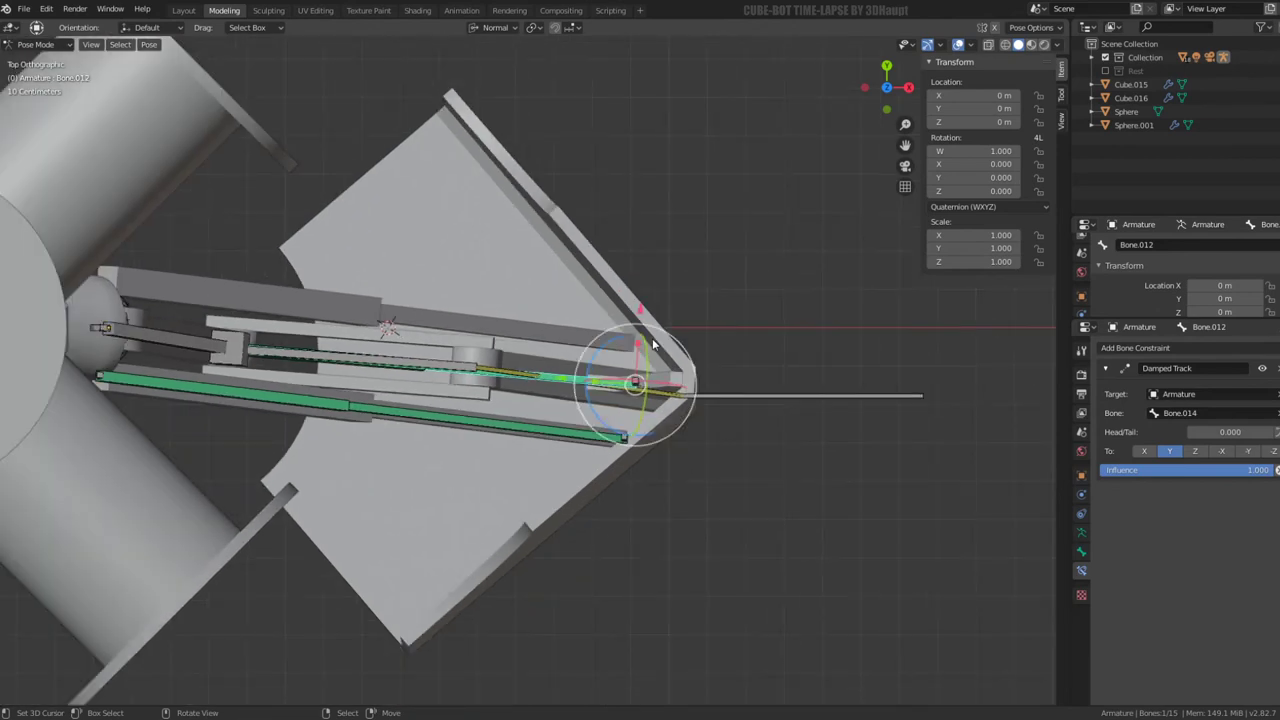
key(a)
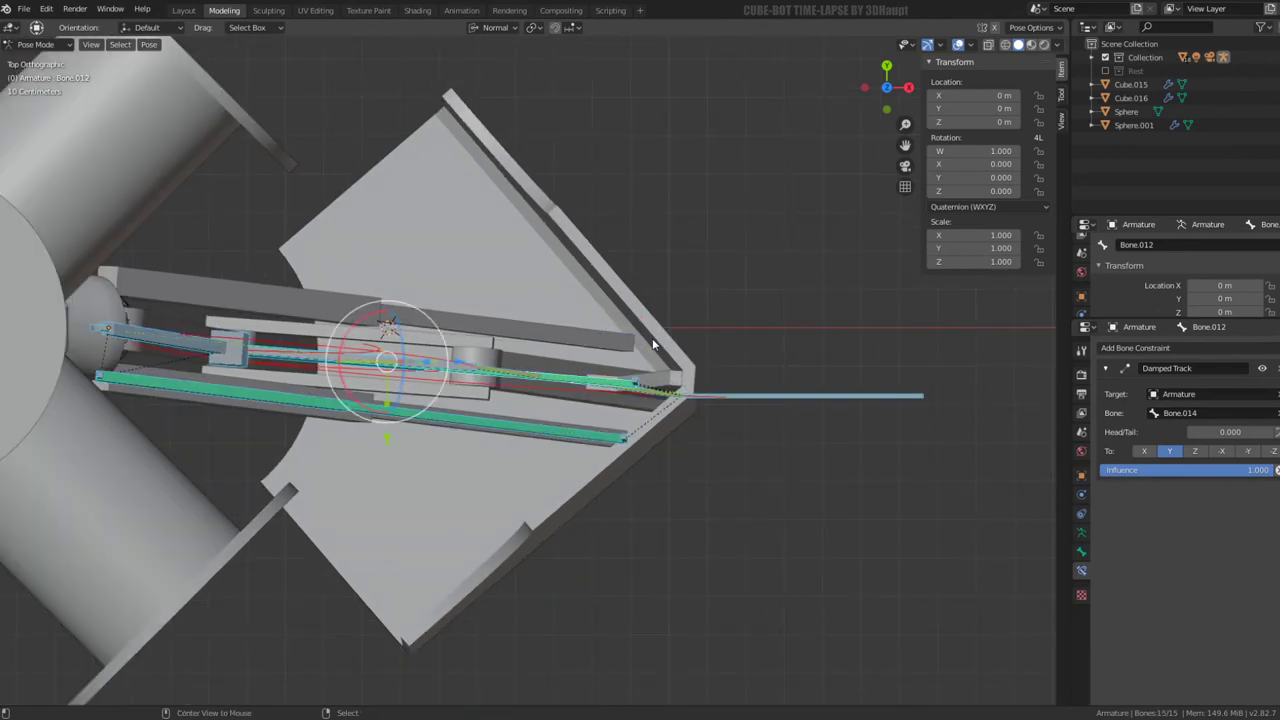
key(shift+KP_7)
scroll(660, 350, up, 2)
click(673, 362)
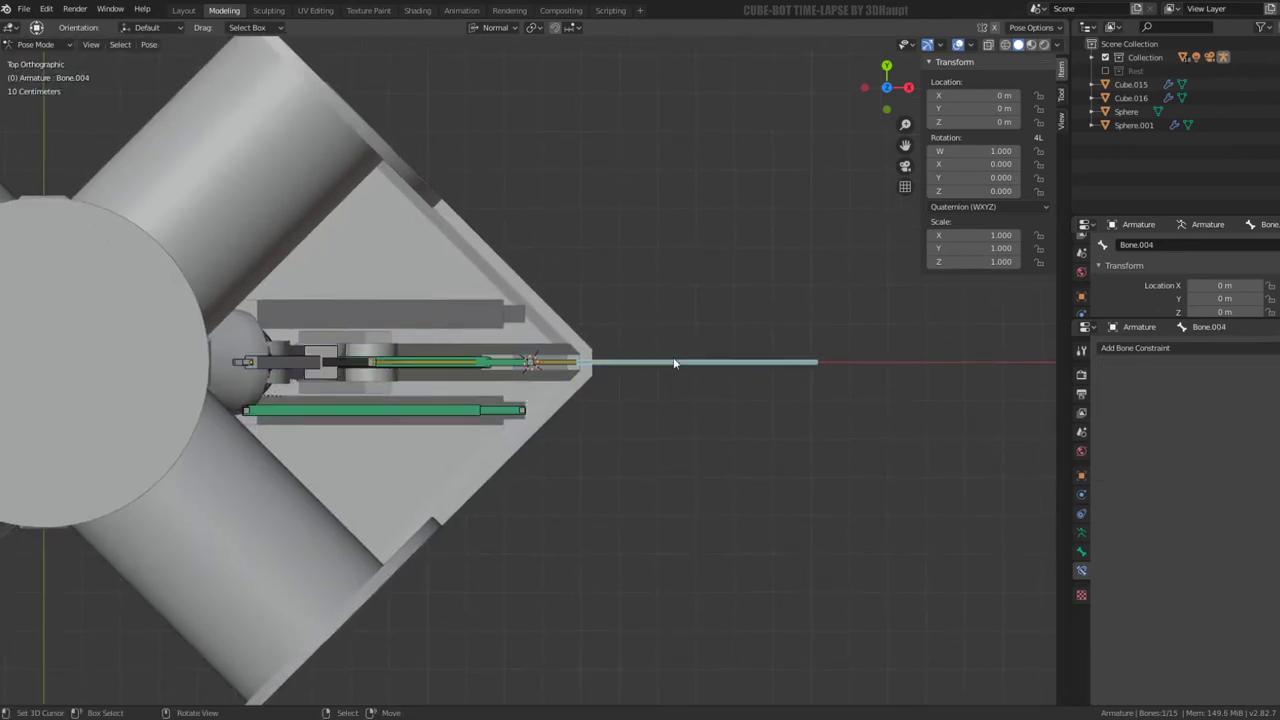
middle_drag(666, 361, 693, 350)
key(KP_7)
scroll(693, 350, up, 2)
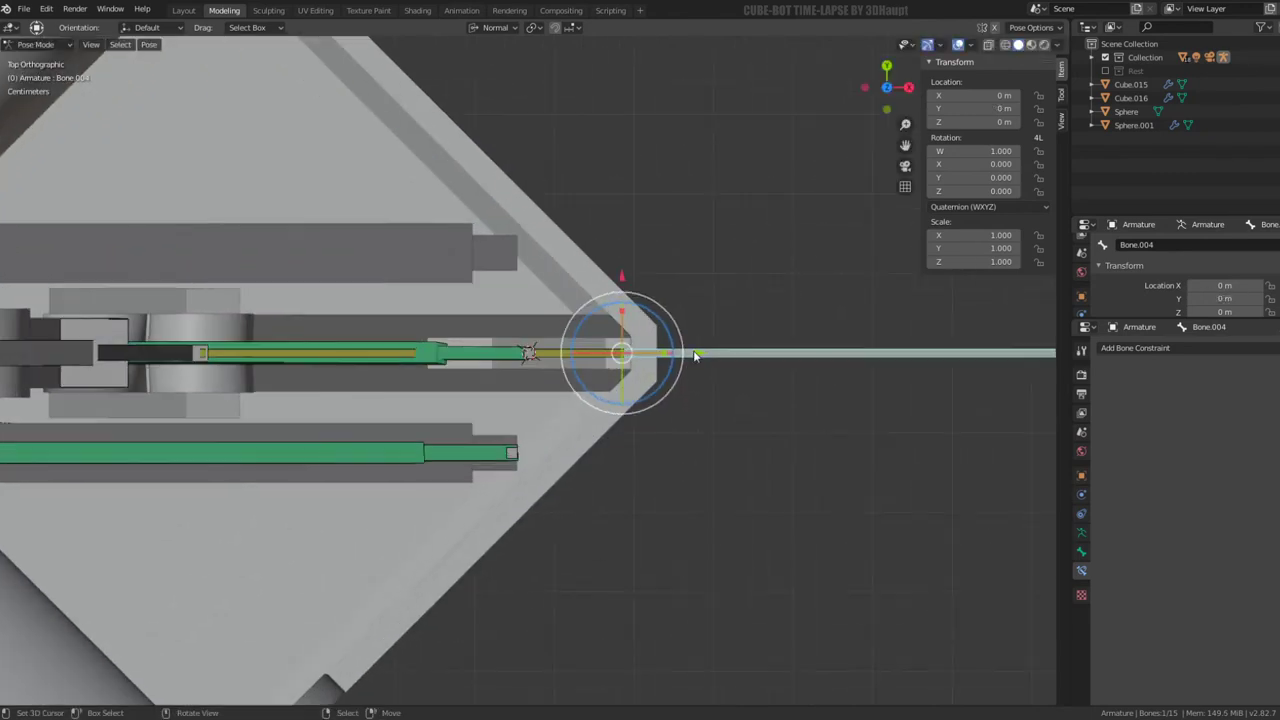
scroll(694, 354, down, 2)
scroll(780, 357, down, 1)
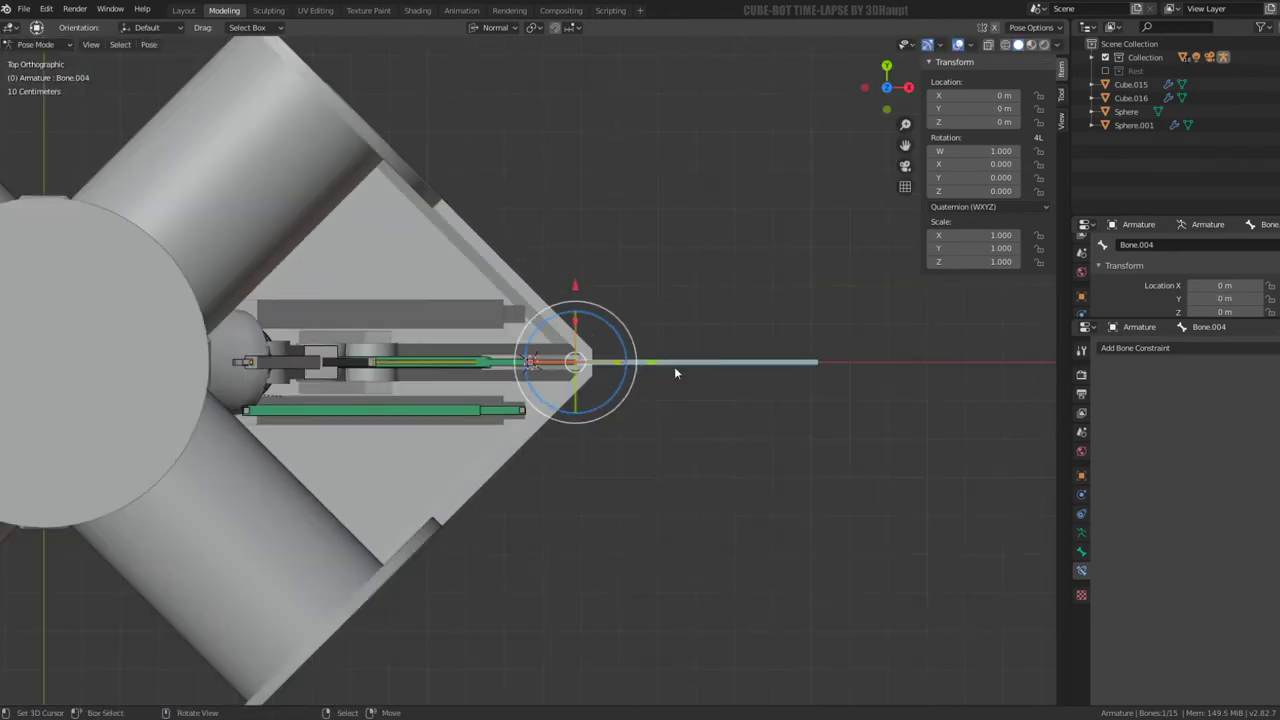
Slide Bone.004 along its axis to 0.6435 m, cancelling a downward test pull
drag(674, 366, 926, 366)
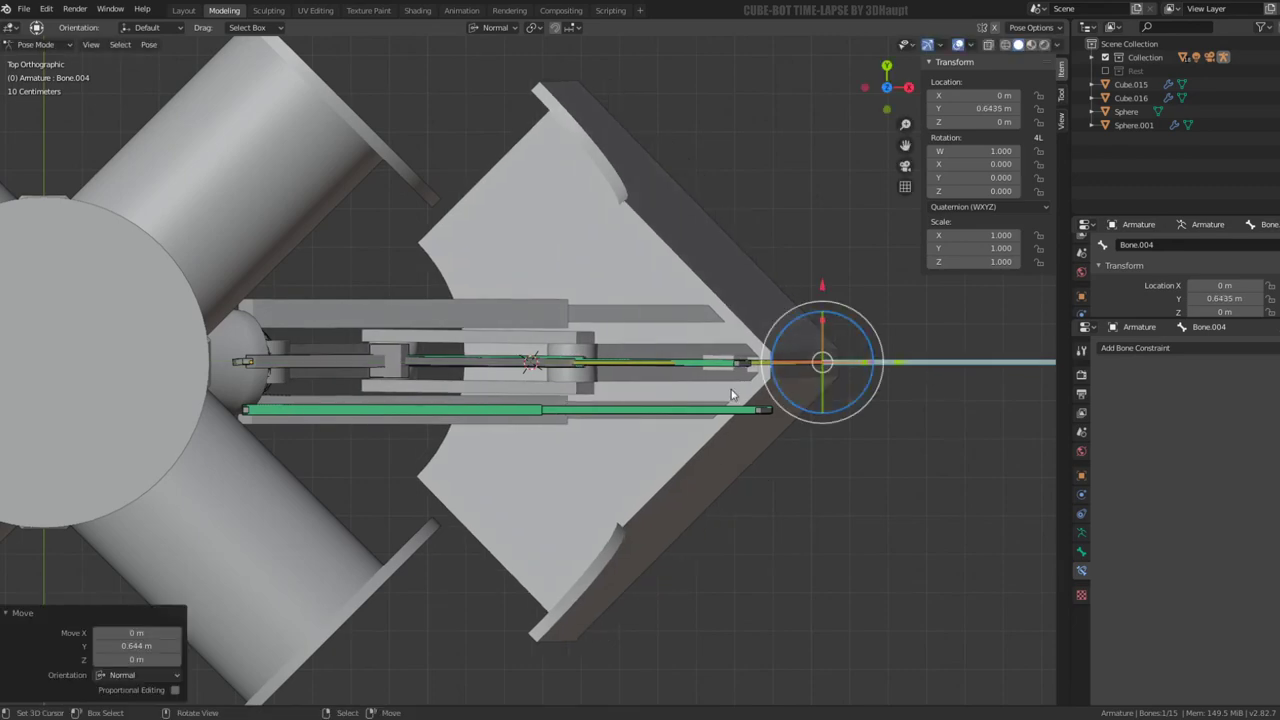
mouse_move(926, 366)
middle_down()
mouse_move(753, 250)
mouse_move(828, 262)
middle_up()
drag(767, 400, 776, 503)
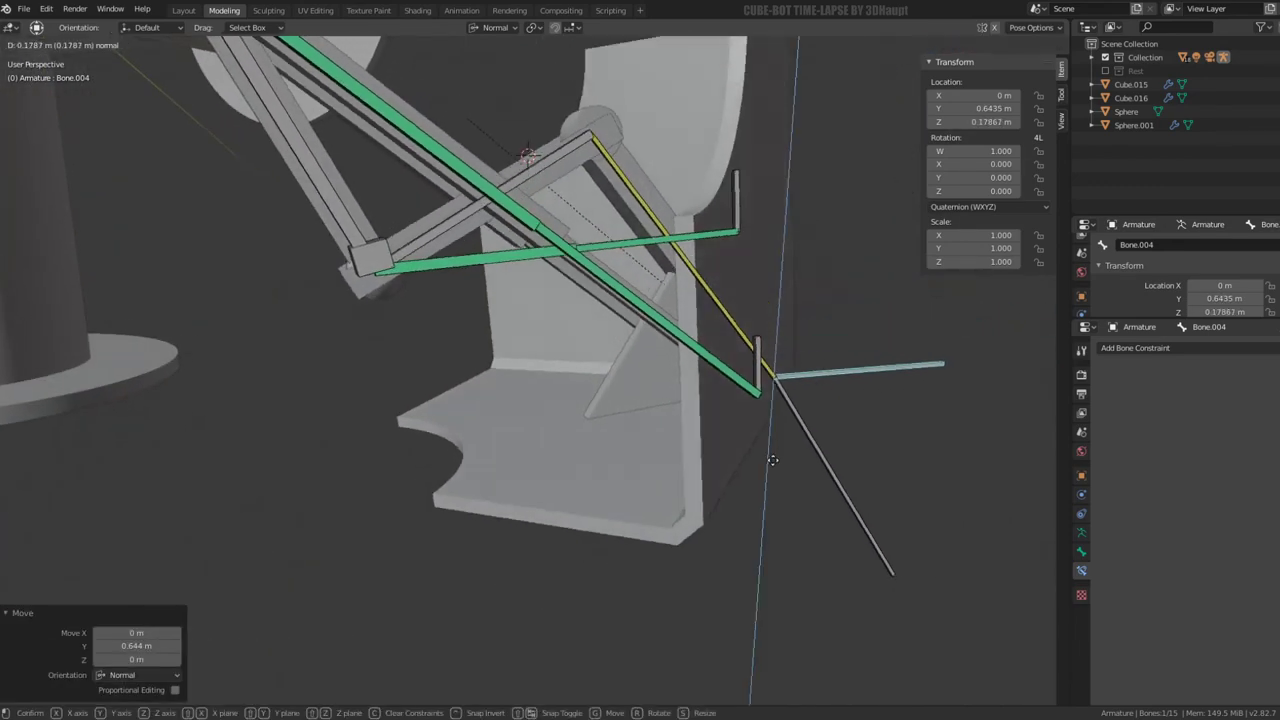
right_click(776, 503)
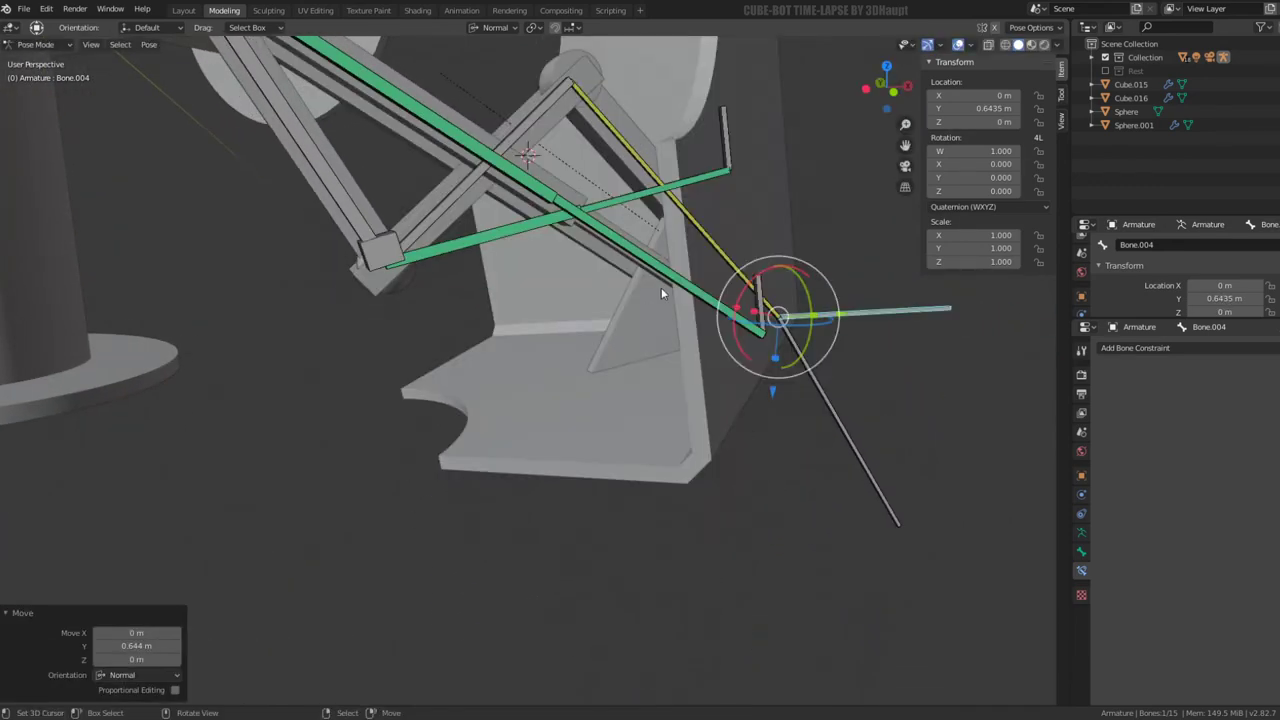
scroll(674, 408, down, 3)
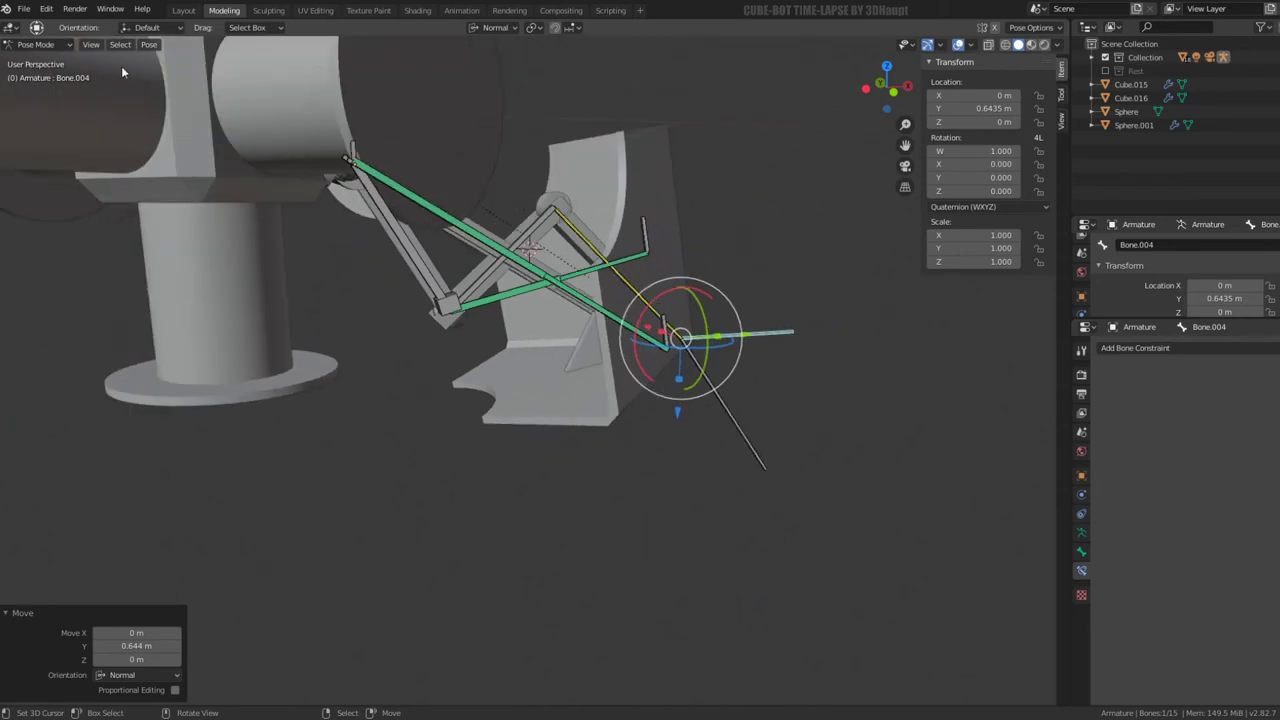
Clear all bones' locations back to rest and deselect them
key(a)
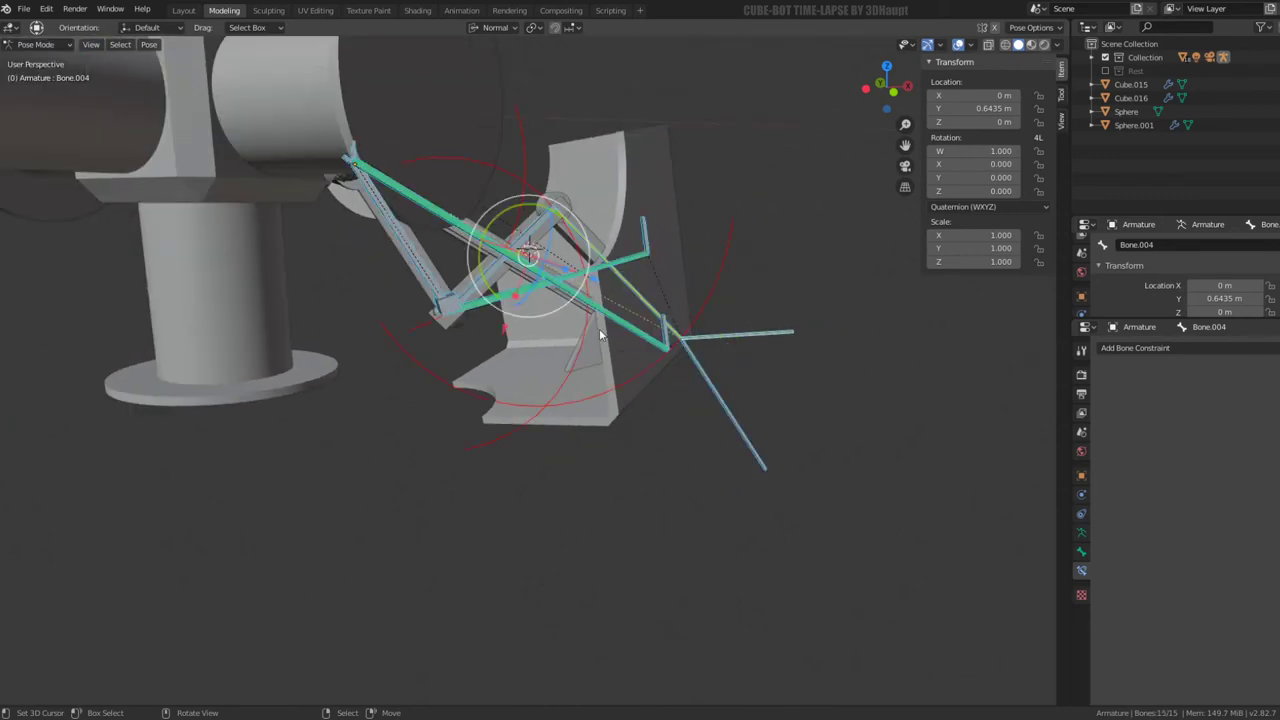
key(alt+g)
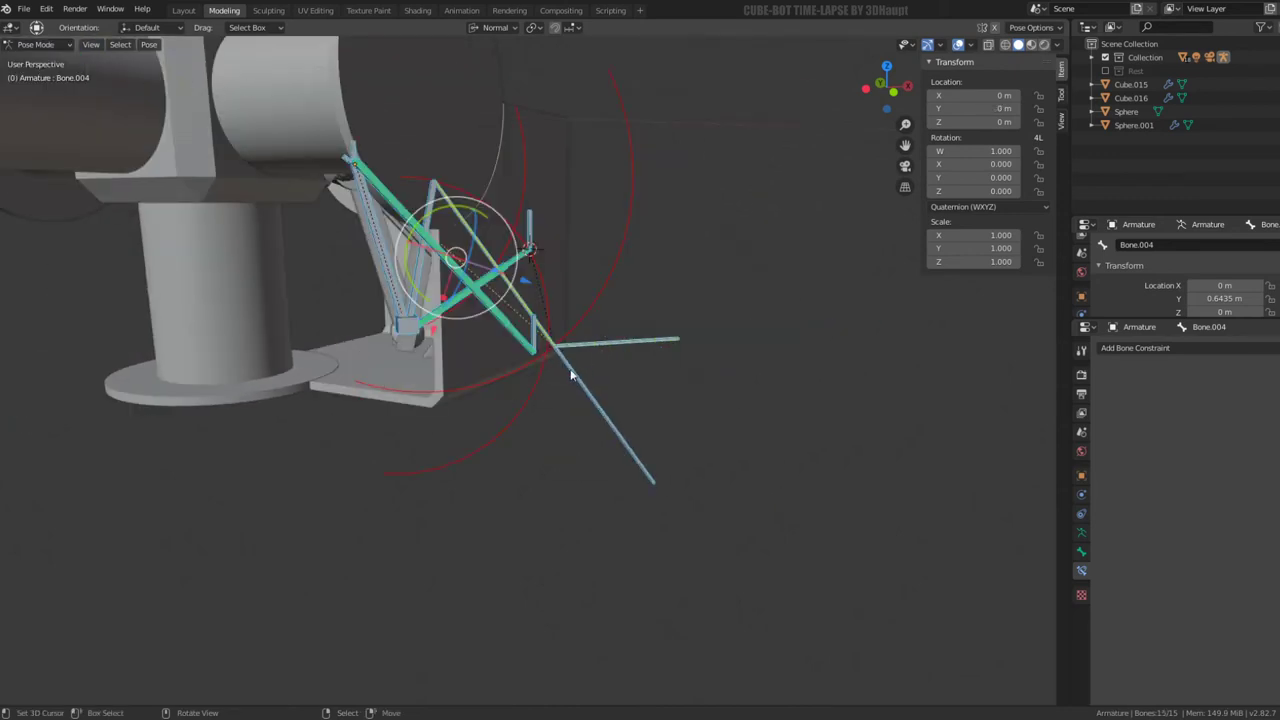
key(alt+a)
click(42, 44)
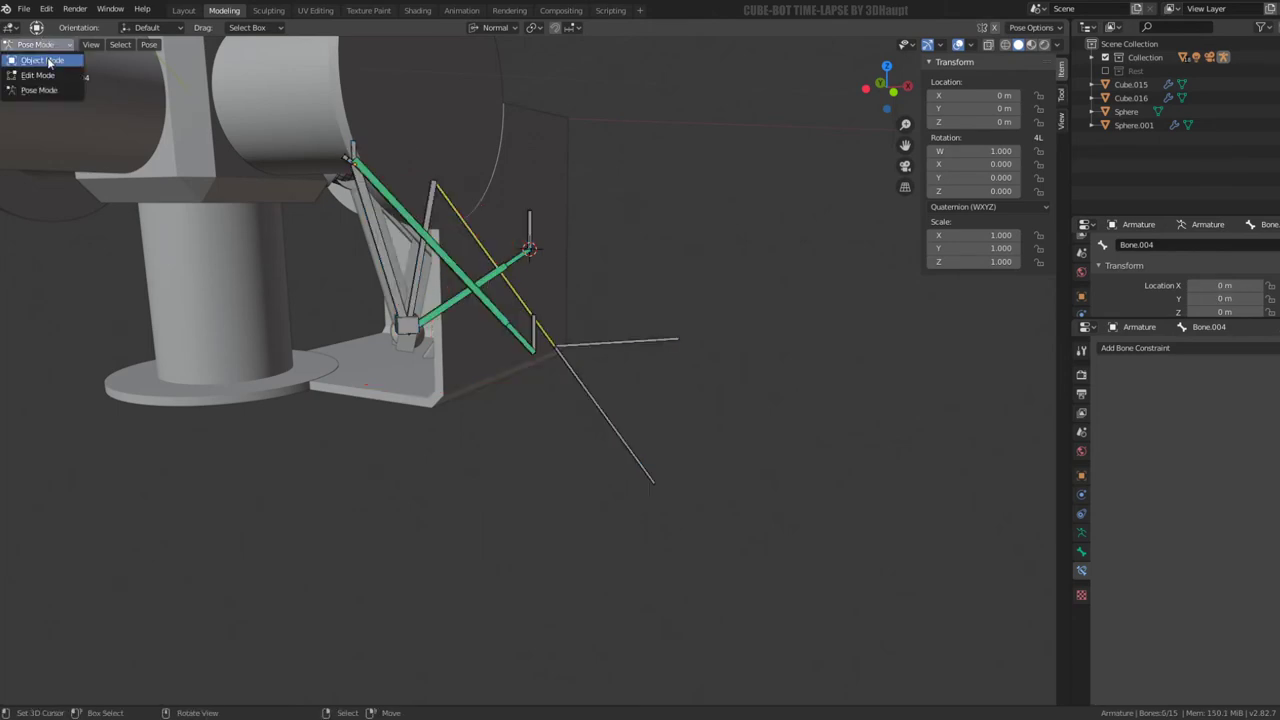
In Object Mode, nudge bracket Cylinder.003 and select triangle plate Cylinder.004 in front view
click(48, 61)
click(543, 204)
key(g)
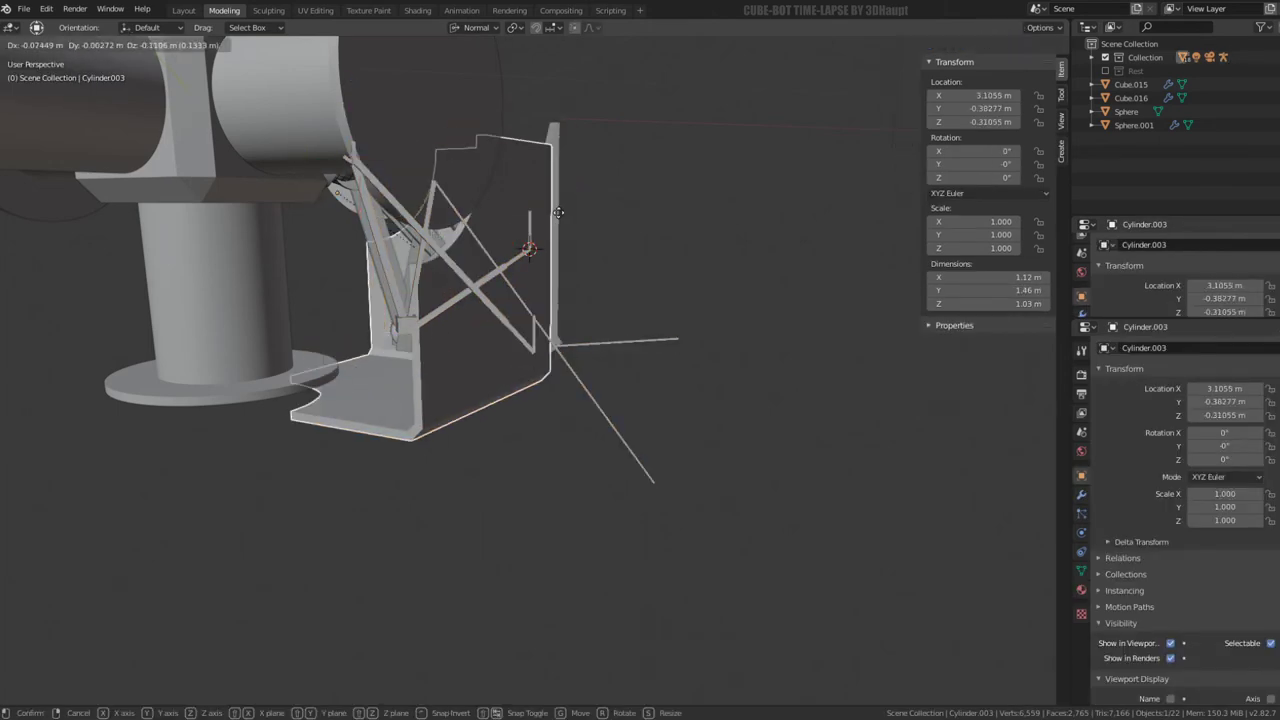
click(558, 212)
key(KP_1)
click(543, 300)
key(KP_5)
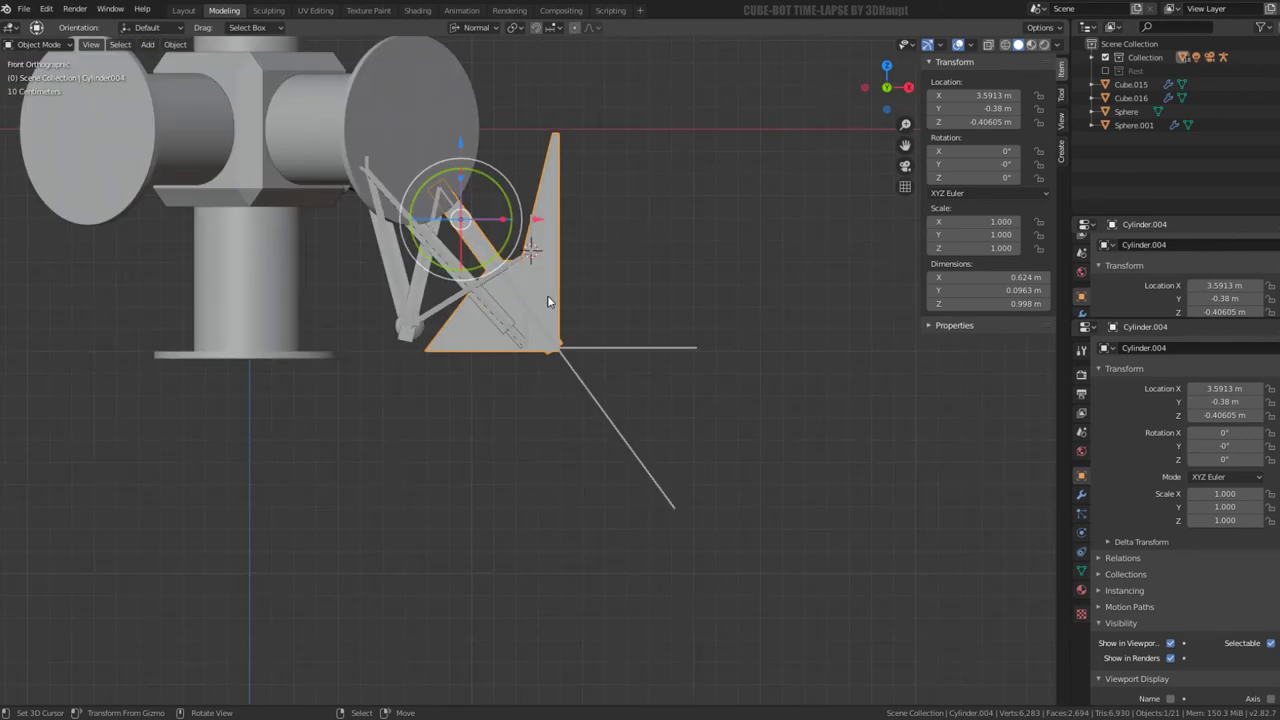
scroll(548, 302, up, 2)
scroll(600, 350, up, 3)
Check the armature bone at the plate's upper corner, then enter Edit Mode on Cylinder.004
click(560, 160)
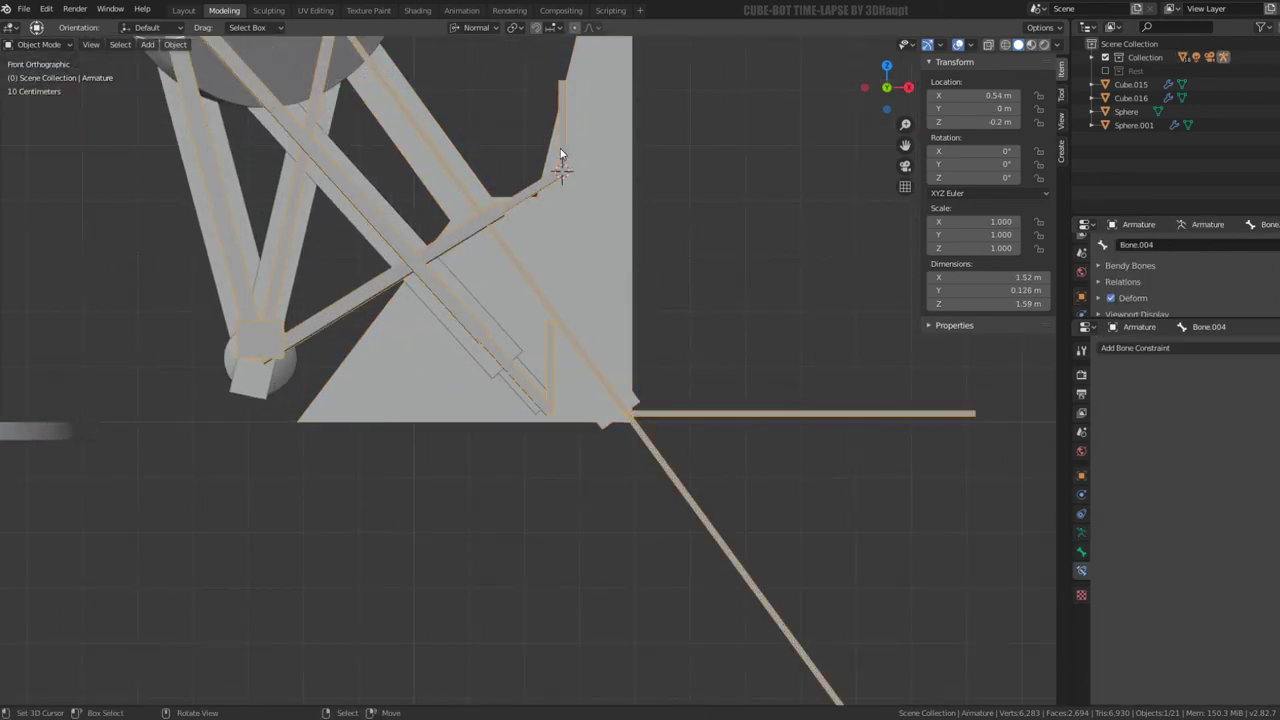
key(Tab)
click(560, 162)
scroll(575, 200, up, 2)
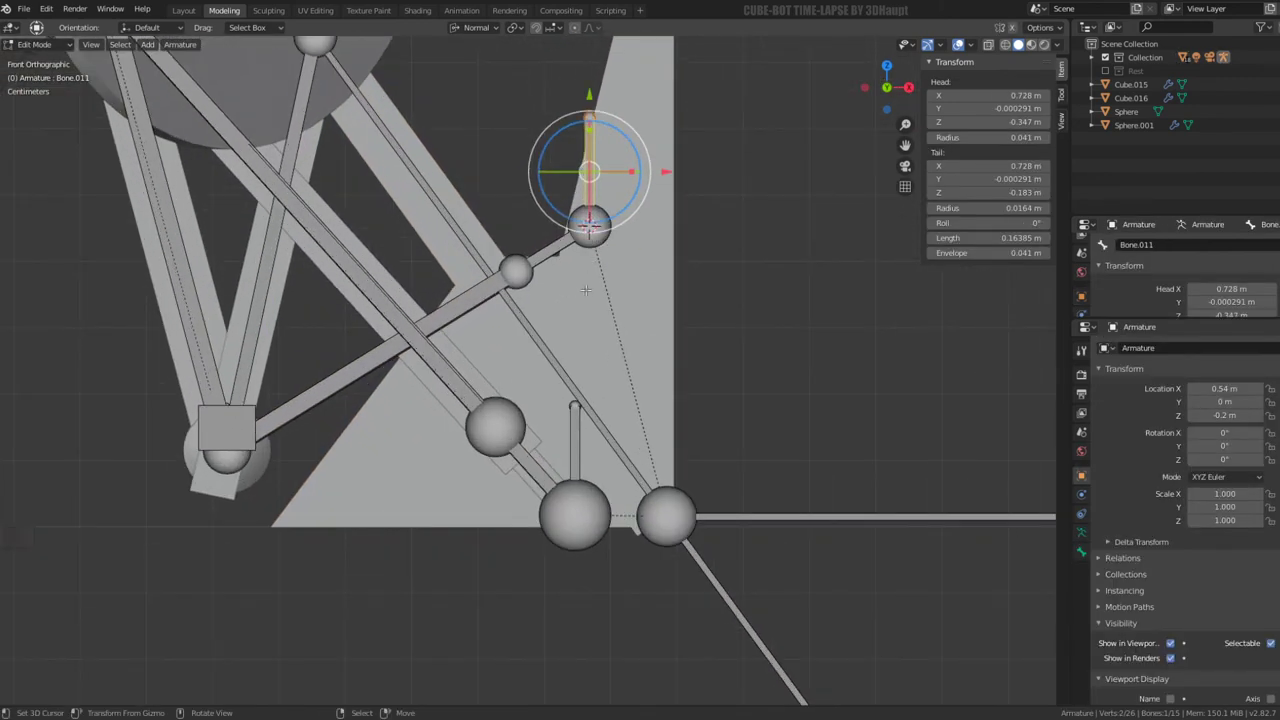
key(Tab)
click(345, 455)
key(Tab)
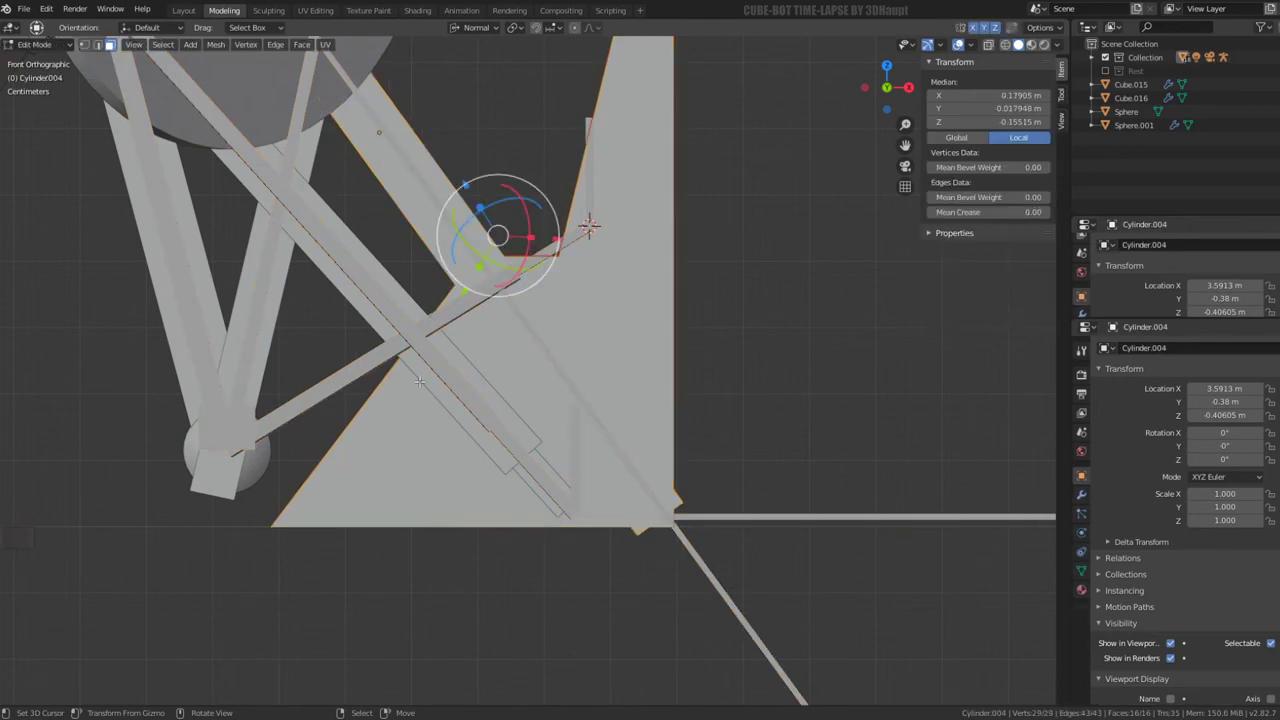
middle_drag(419, 381, 466, 388)
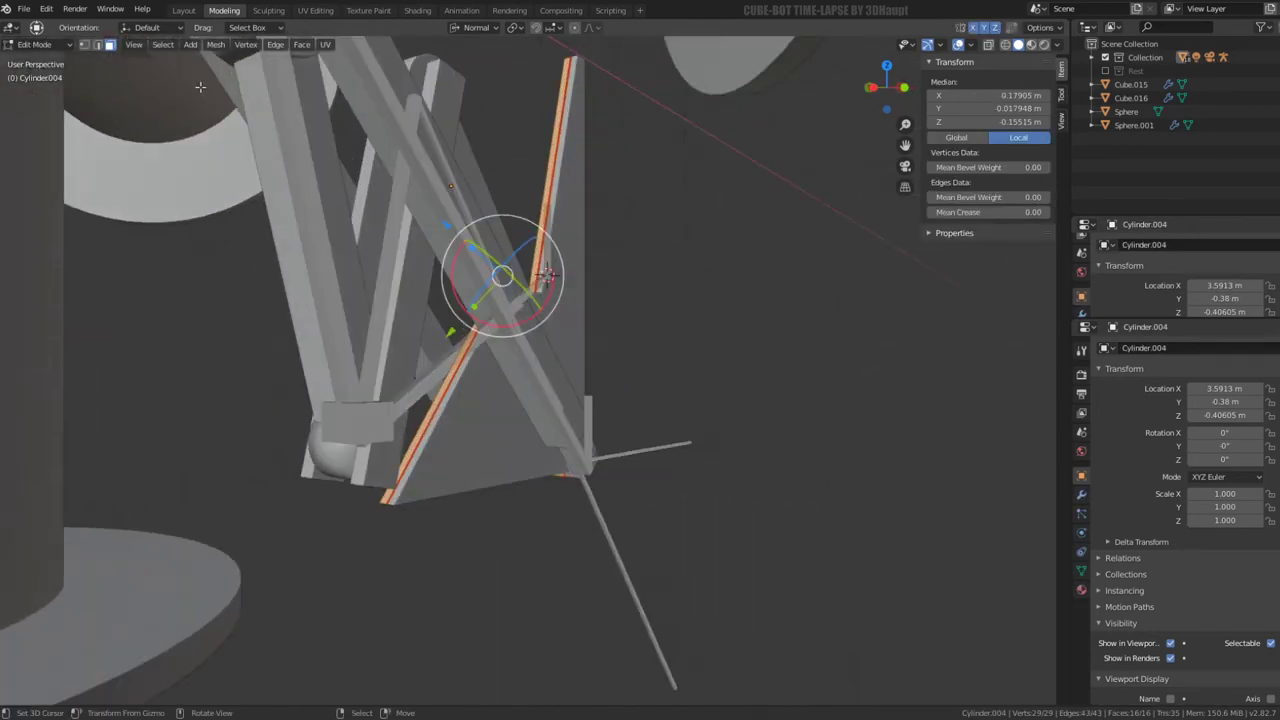
scroll(310, 440, up, 2)
scroll(310, 440, up, 2)
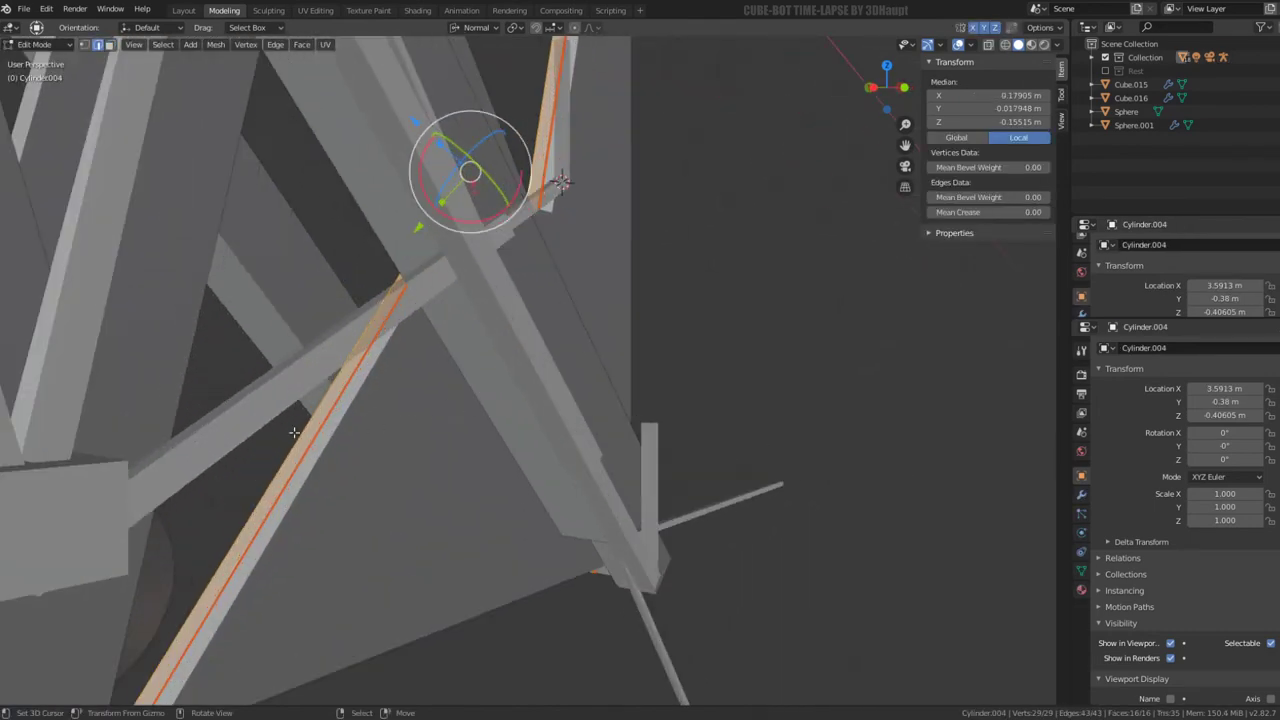
Subdivide the plate's long diagonal edge together with its matching opposite edge
click(300, 443)
click(314, 436)
middle_drag(314, 436, 461, 403)
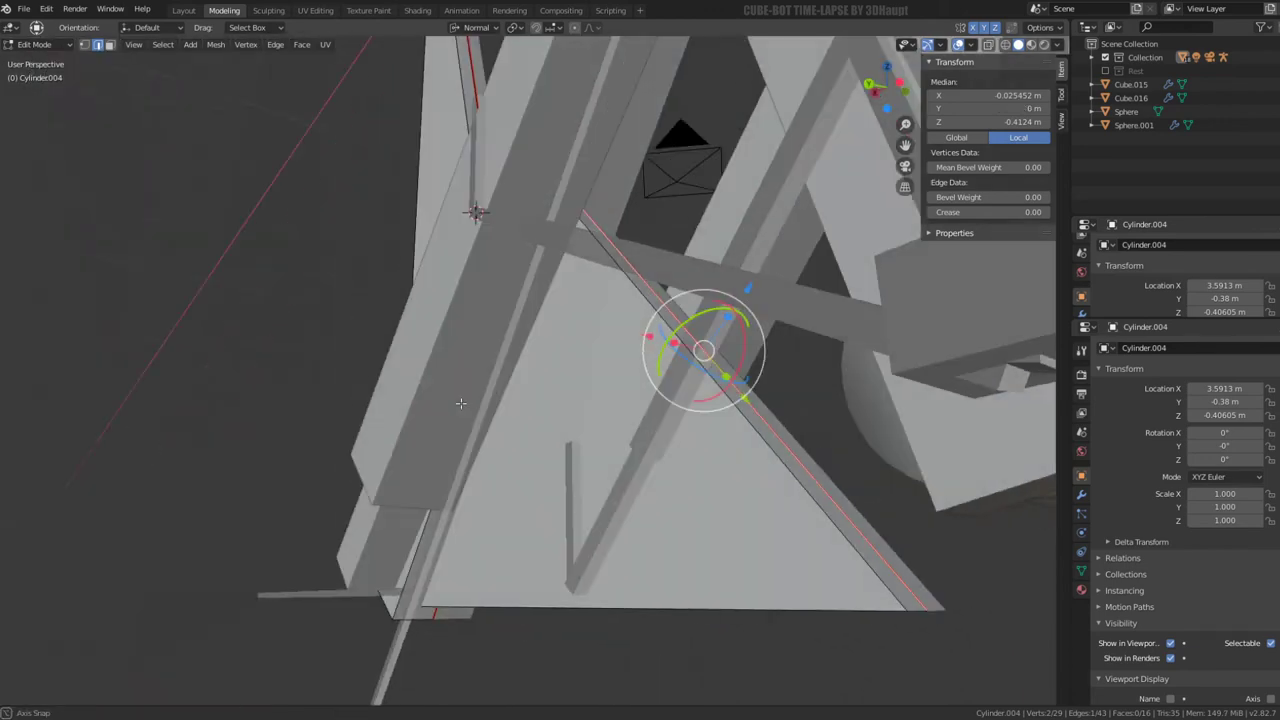
shift+click(704, 402)
key(q)
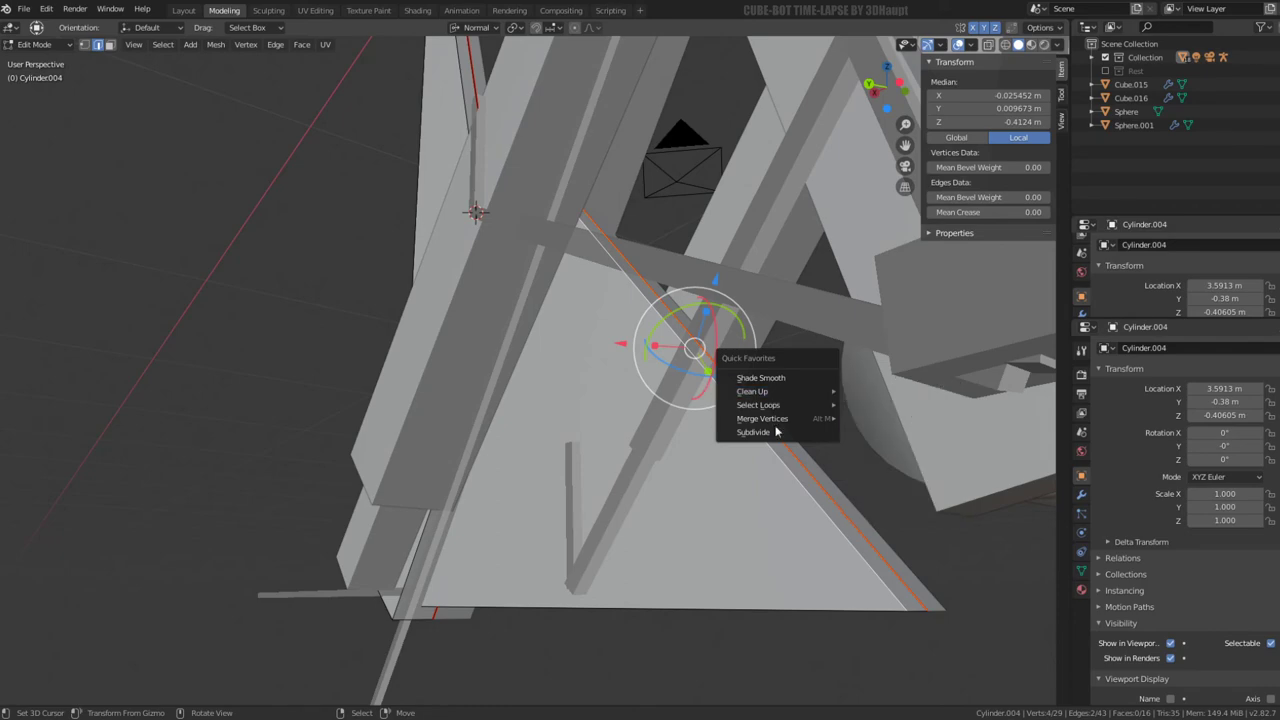
click(766, 432)
Move a new split edge 0.239 m along X and -0.0533 m along Z to reshape the plate
click(677, 330)
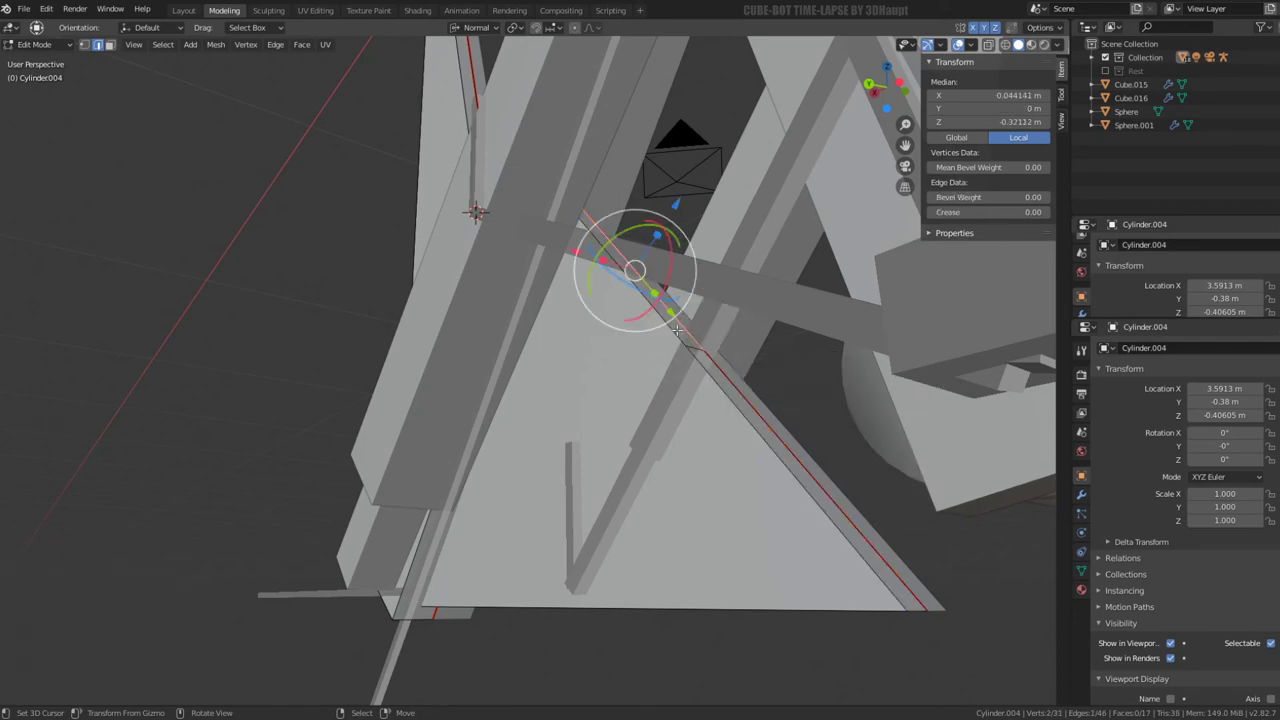
key(KP_3)
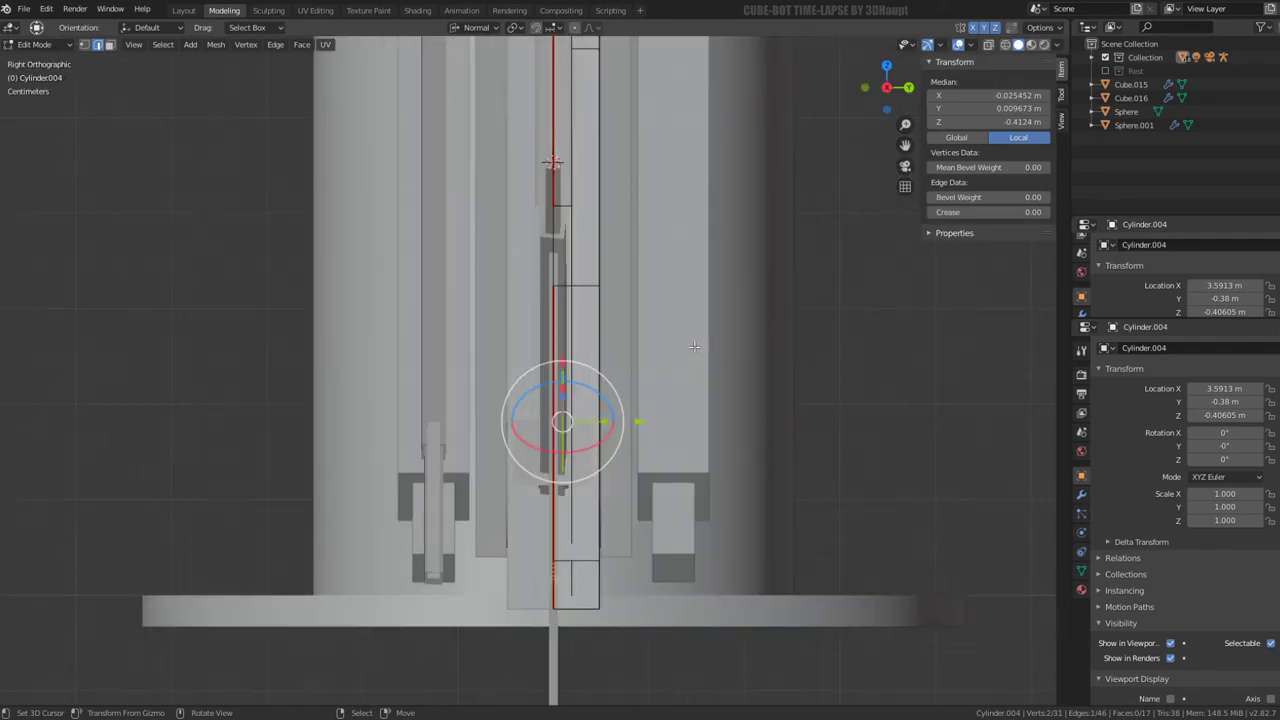
key(KP_1)
key(g)
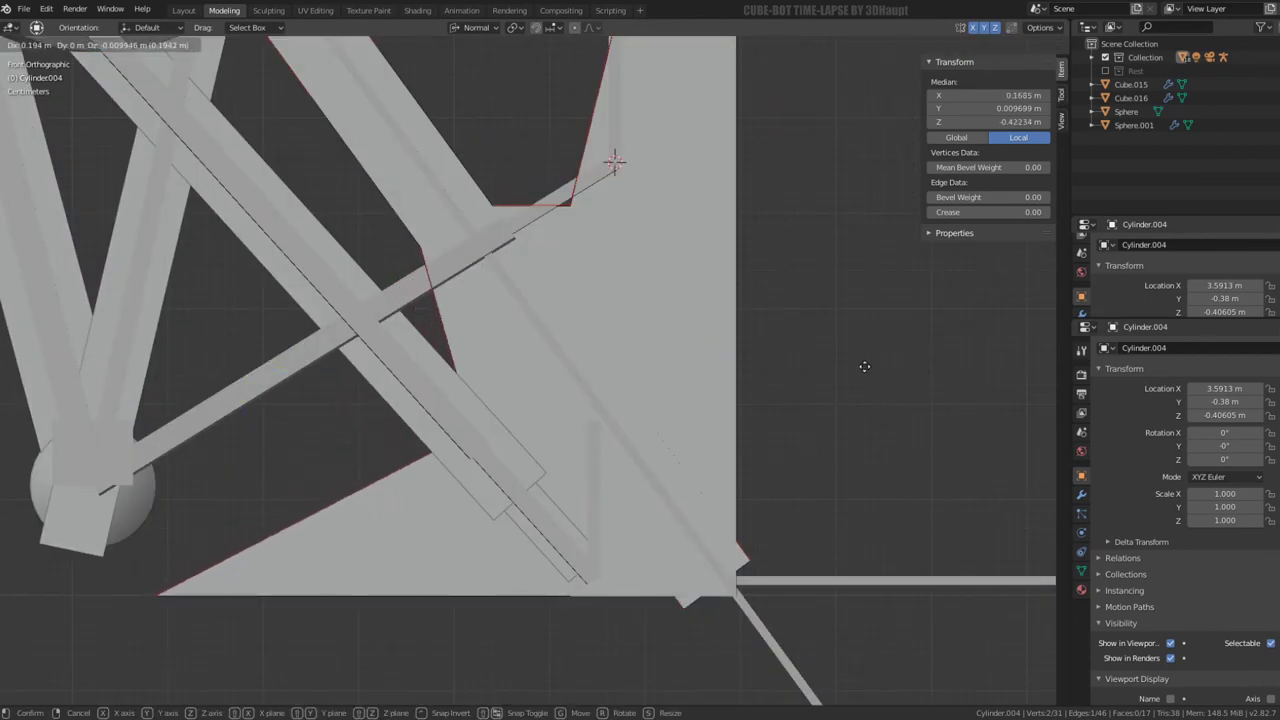
click(907, 411)
mouse_move(907, 411)
middle_down()
mouse_move(522, 329)
mouse_move(593, 435)
mouse_move(595, 345)
mouse_move(996, 42)
mouse_move(501, 317)
mouse_move(489, 233)
mouse_move(490, 314)
mouse_move(491, 283)
mouse_move(457, 257)
mouse_move(574, 263)
mouse_move(452, 296)
mouse_move(563, 232)
middle_up()
key(Tab)
key(Tab)
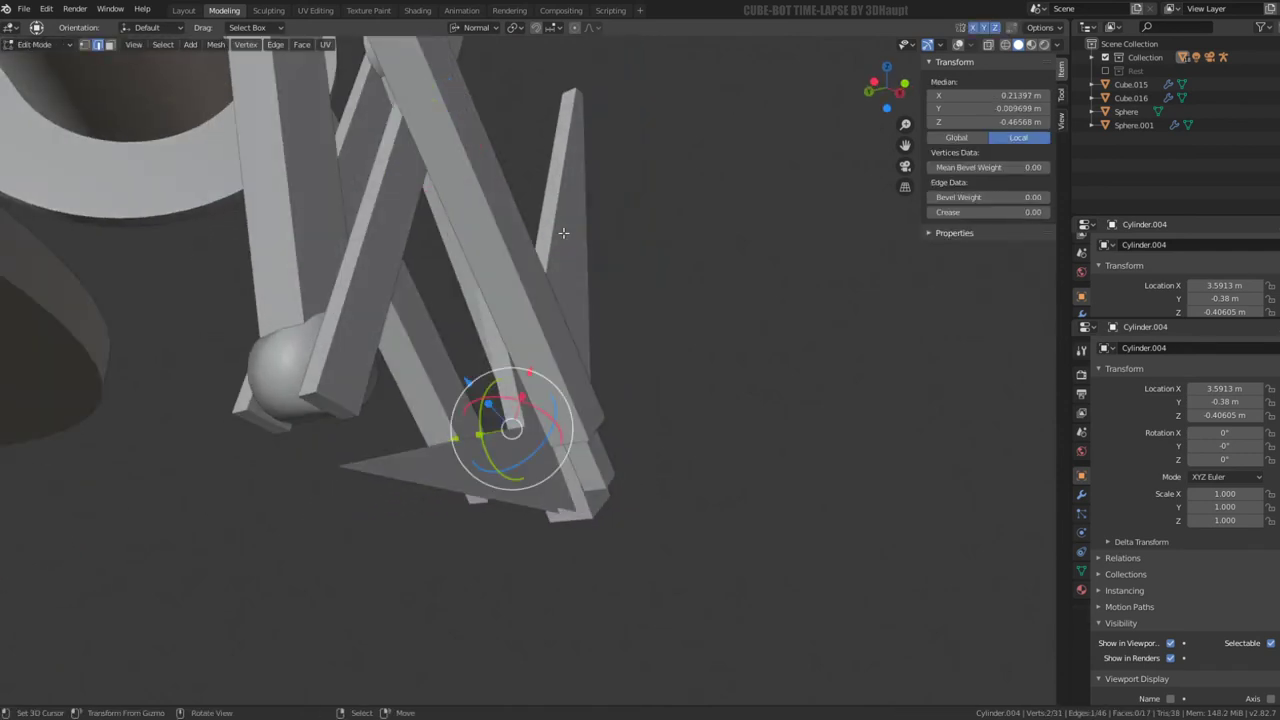
key(Tab)
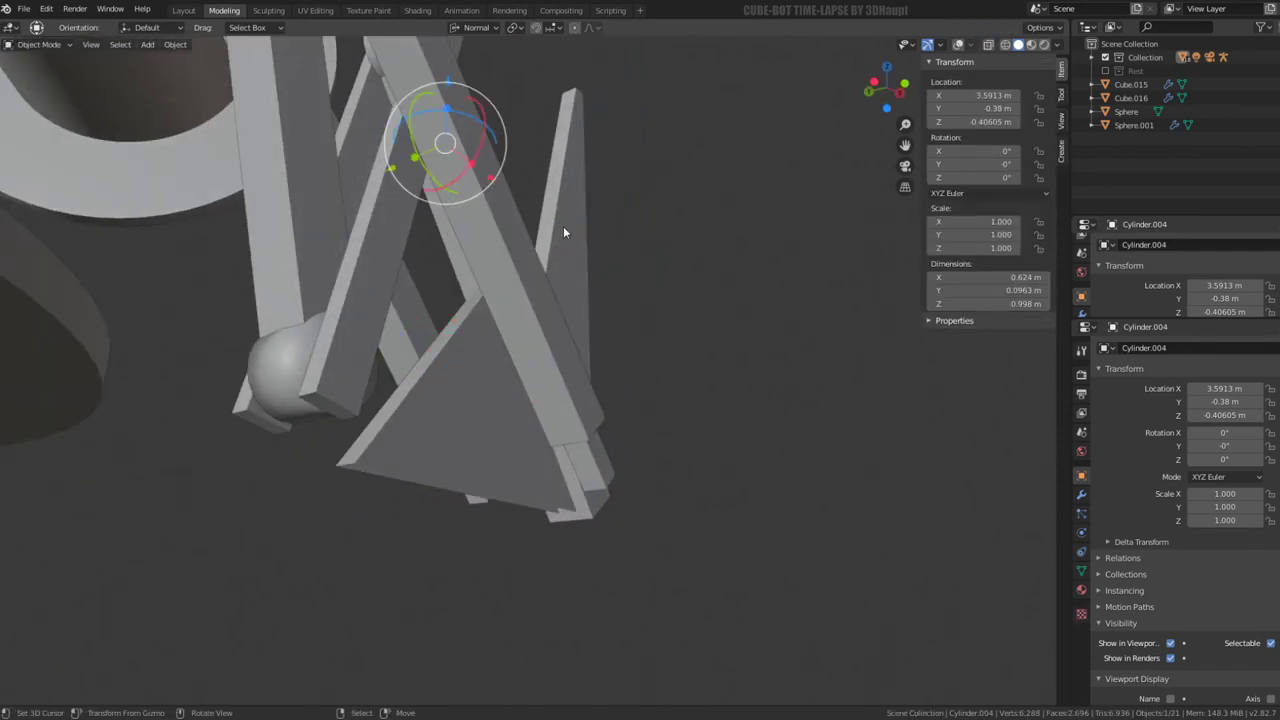
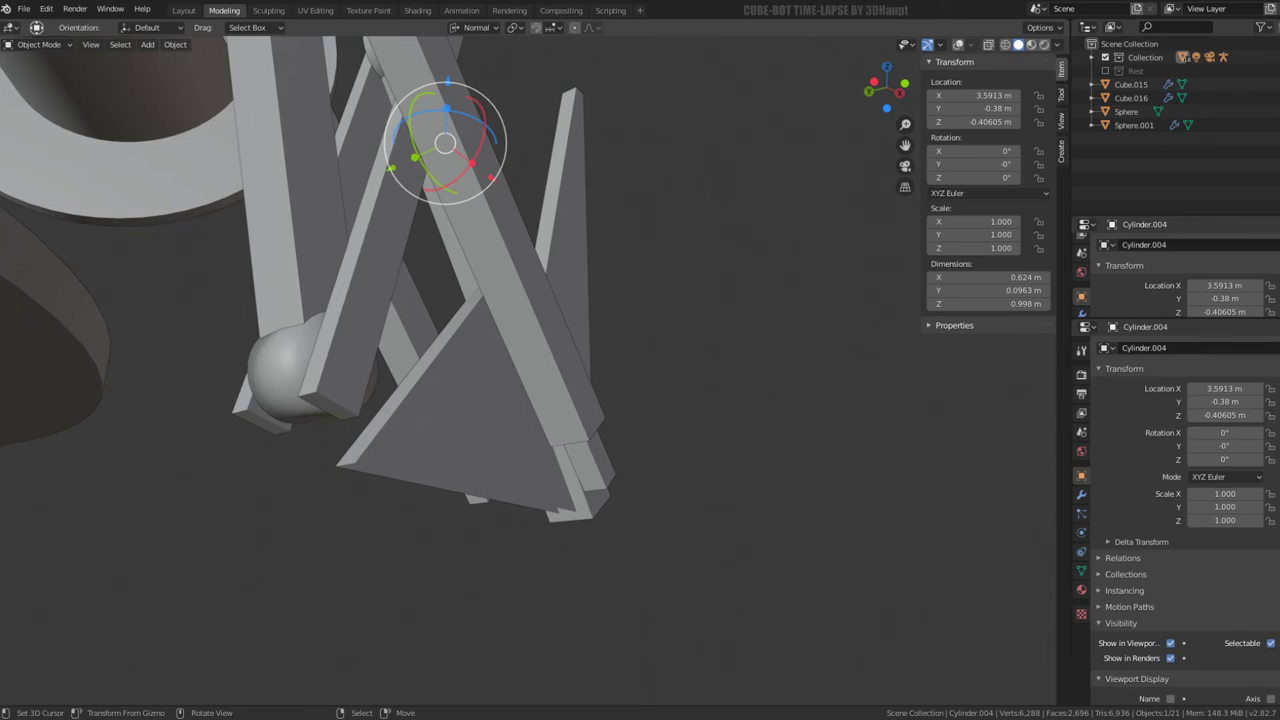
Inspect the leg linkage and hip-box mechanism from several angles, then select the armature
middle_drag(426, 59, 480, 306)
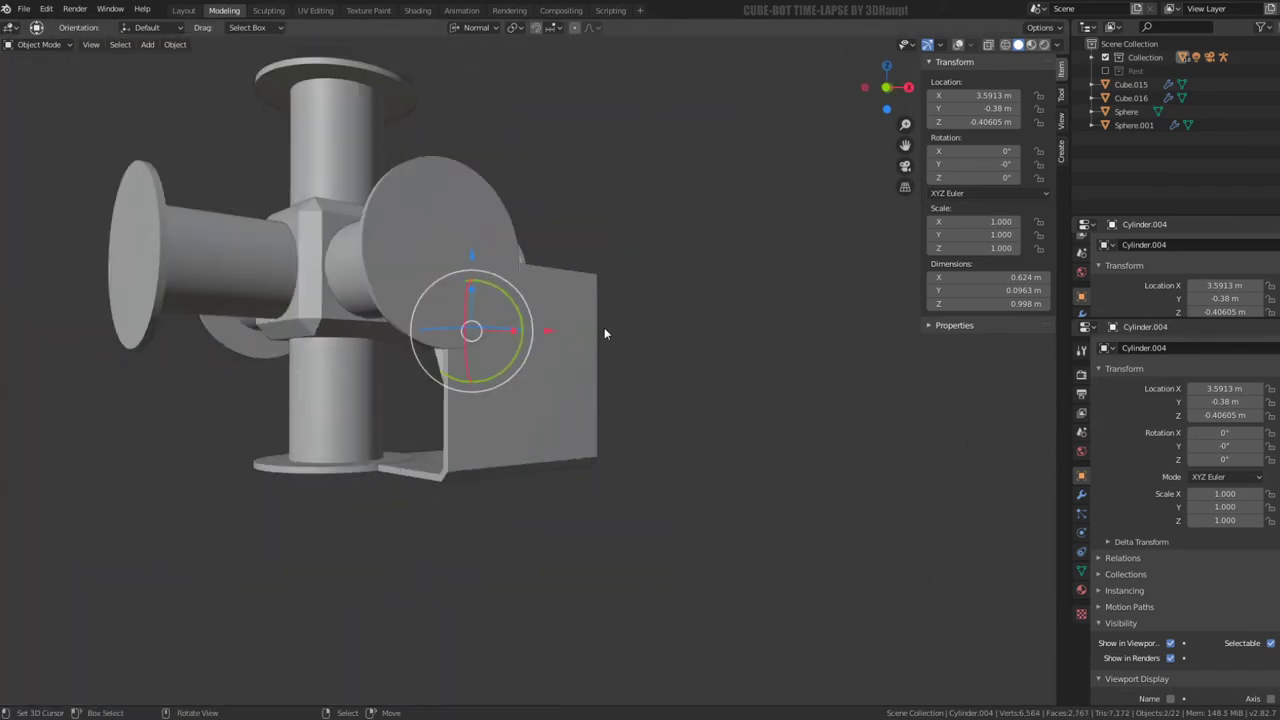
middle_drag(572, 401, 566, 418)
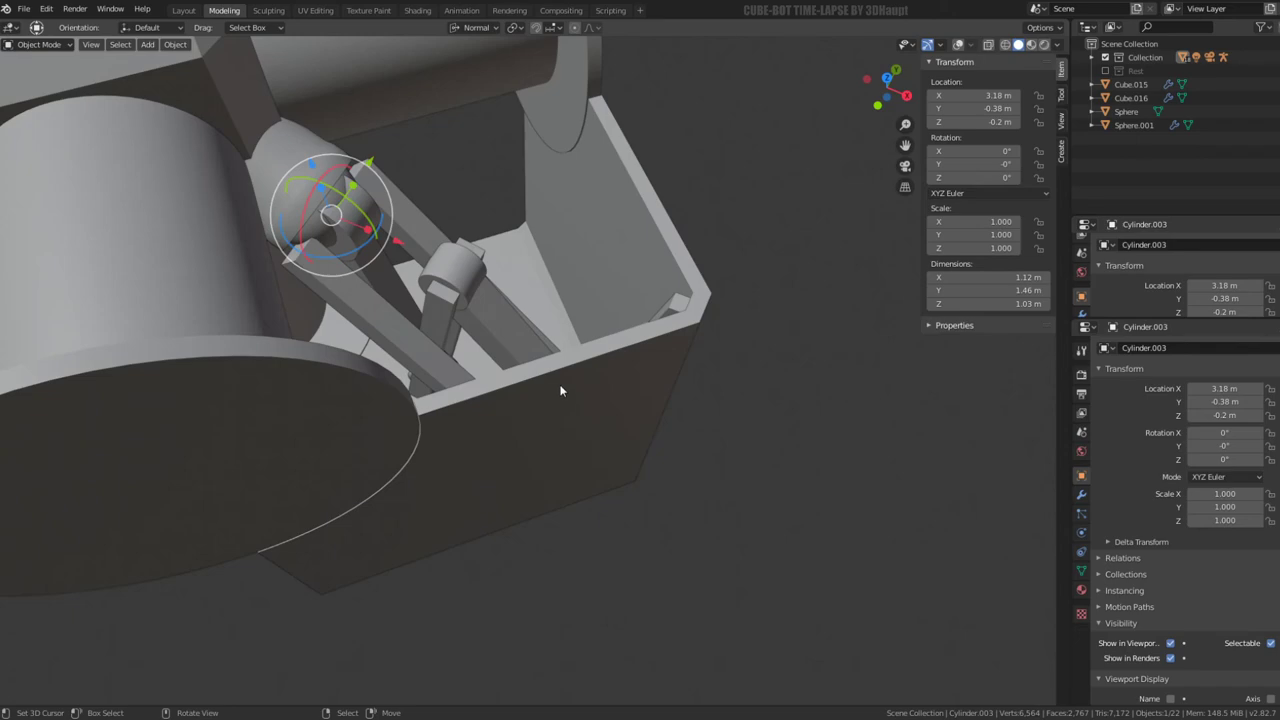
mouse_move(644, 470)
middle_down()
mouse_move(474, 294)
mouse_move(476, 312)
mouse_move(452, 249)
mouse_move(456, 323)
mouse_move(560, 328)
mouse_move(571, 378)
middle_up()
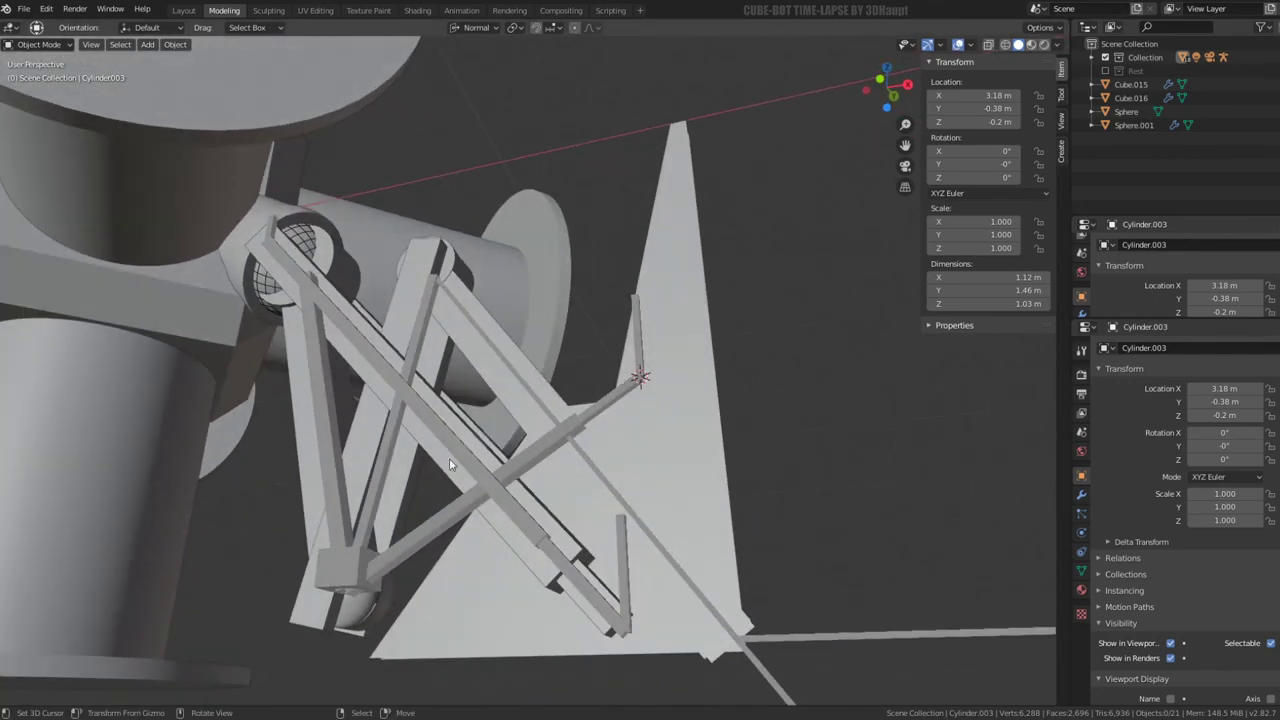
mouse_move(449, 458)
middle_down()
mouse_move(646, 558)
mouse_move(638, 542)
mouse_move(586, 531)
mouse_move(686, 526)
middle_up()
click(784, 562)
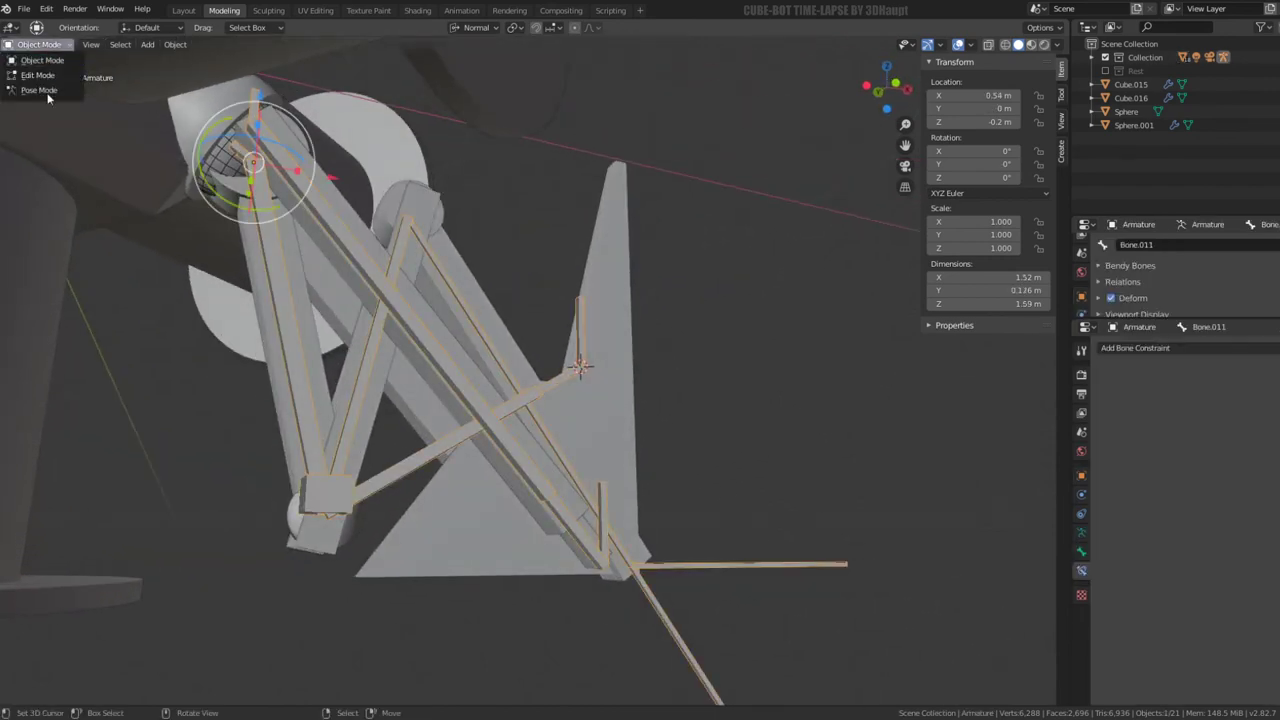
Put the armature in Pose Mode and view the linkage from the front orthographic view
click(40, 90)
click(648, 553)
key(KP_3)
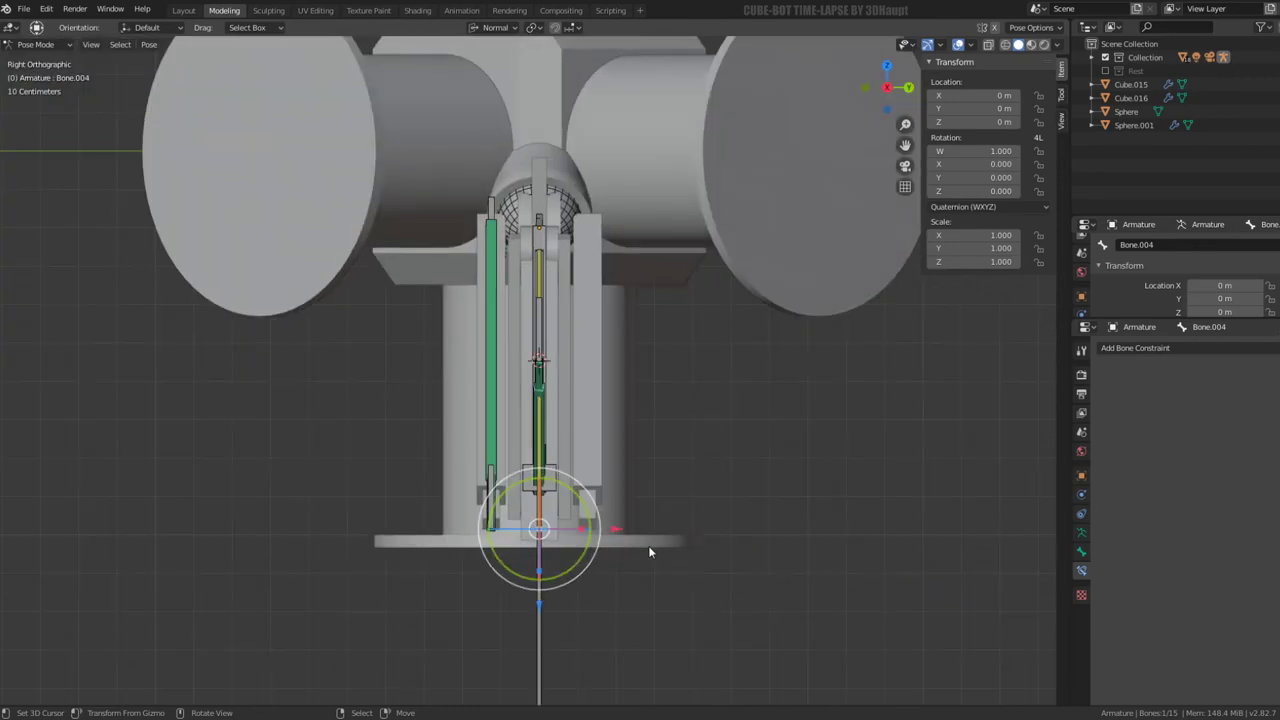
key(KP_1)
mouse_move(628, 486)
middle_down()
mouse_move(597, 440)
mouse_move(580, 352)
mouse_move(507, 300)
middle_up()
key(KP_1)
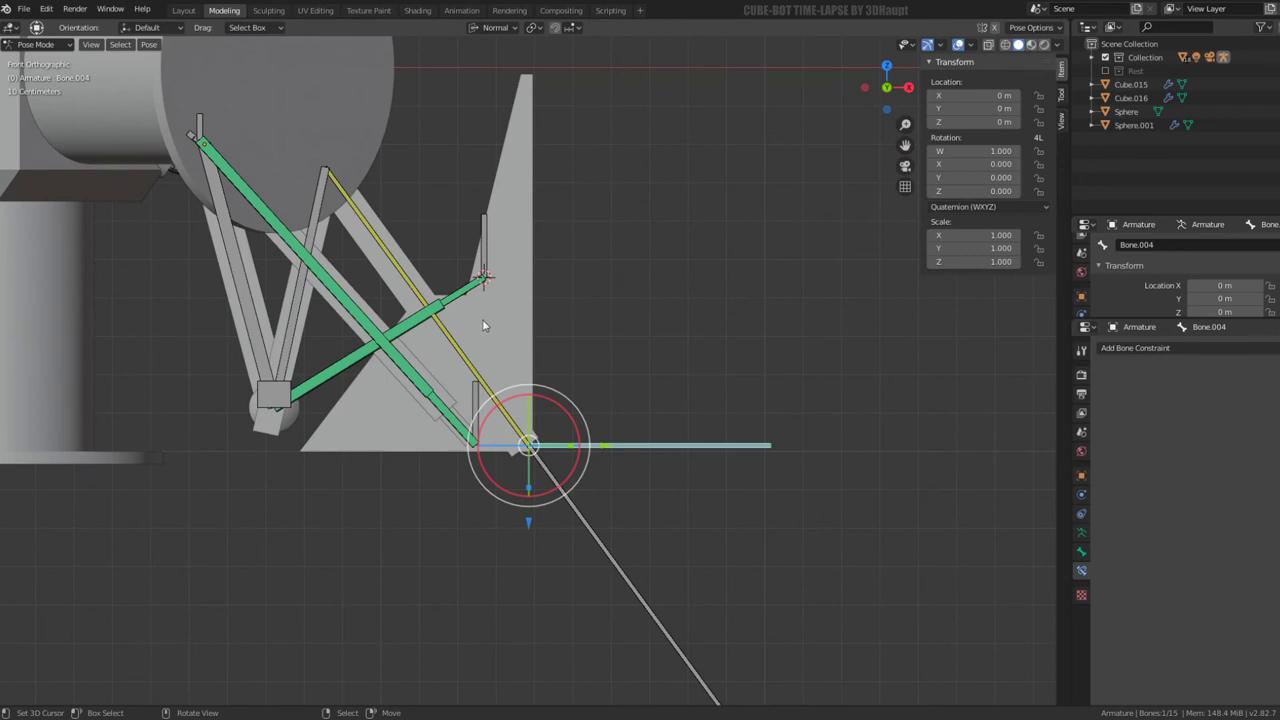
Move Bone.004 twice to fold the leg, then return to Object Mode
key(g)
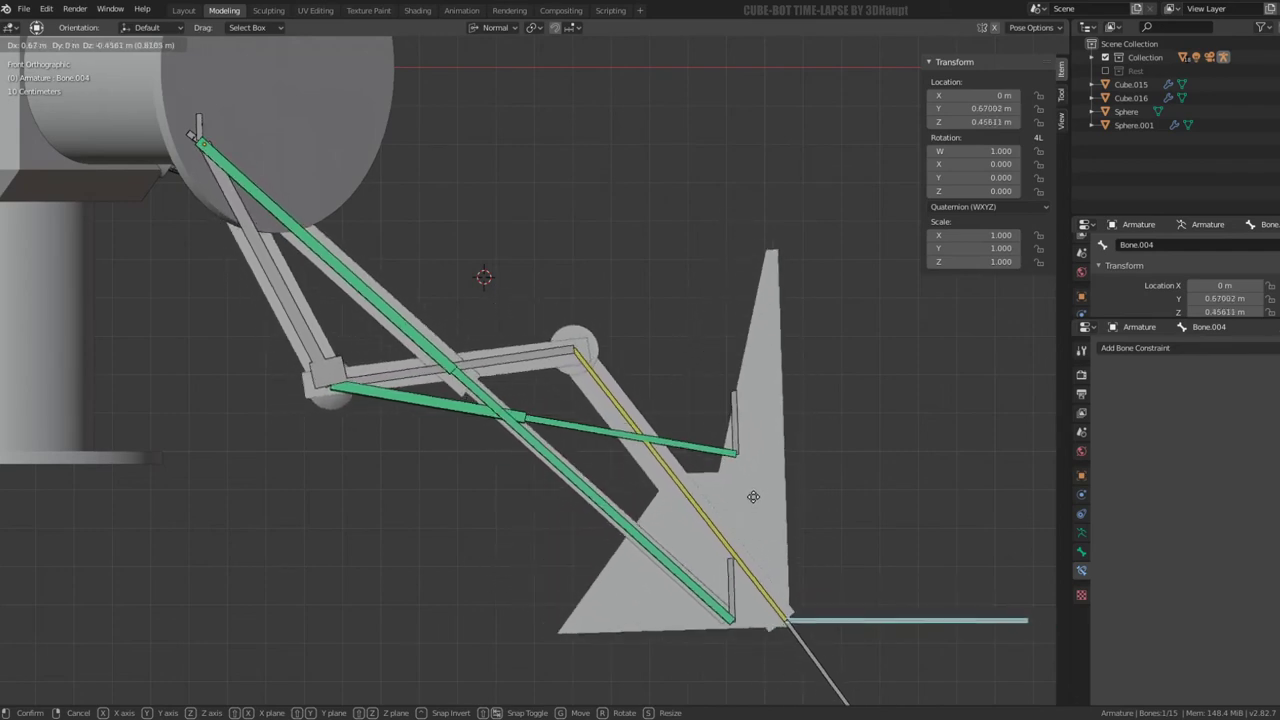
click(755, 498)
key(g)
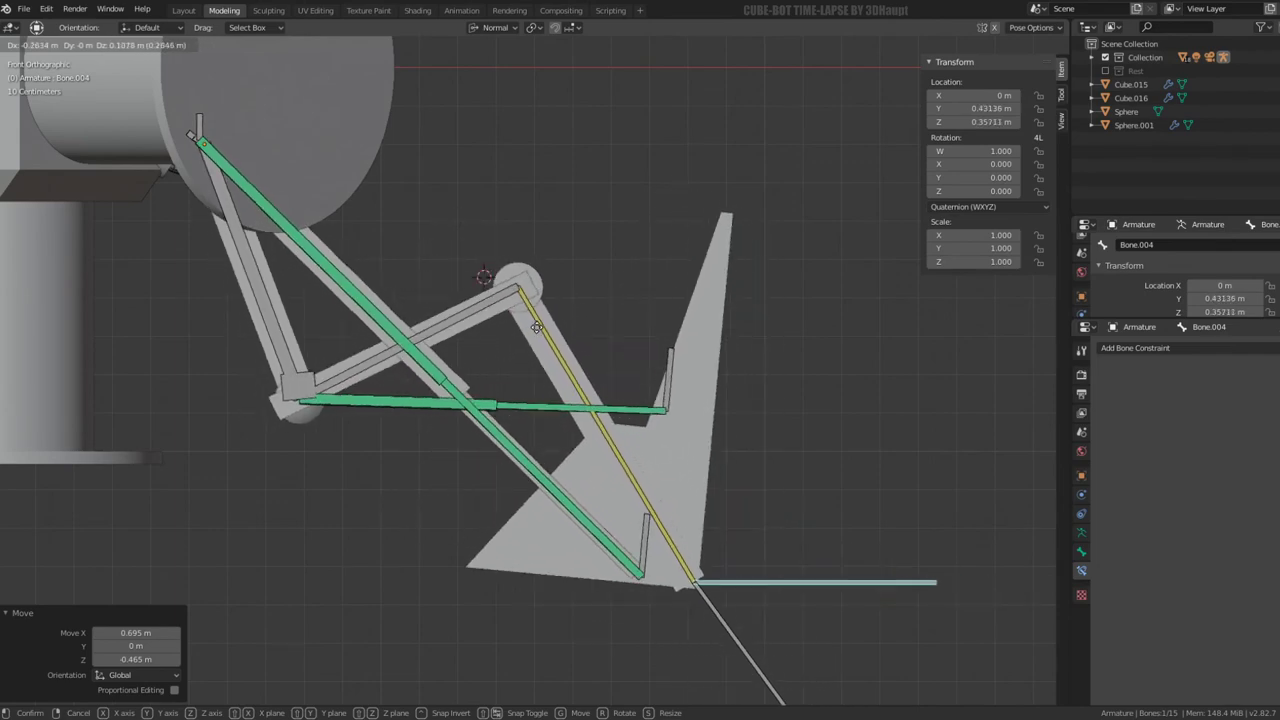
click(537, 327)
mouse_move(537, 330)
middle_down()
mouse_move(465, 408)
mouse_move(572, 408)
mouse_move(477, 373)
mouse_move(543, 340)
mouse_move(456, 378)
mouse_move(534, 356)
middle_up()
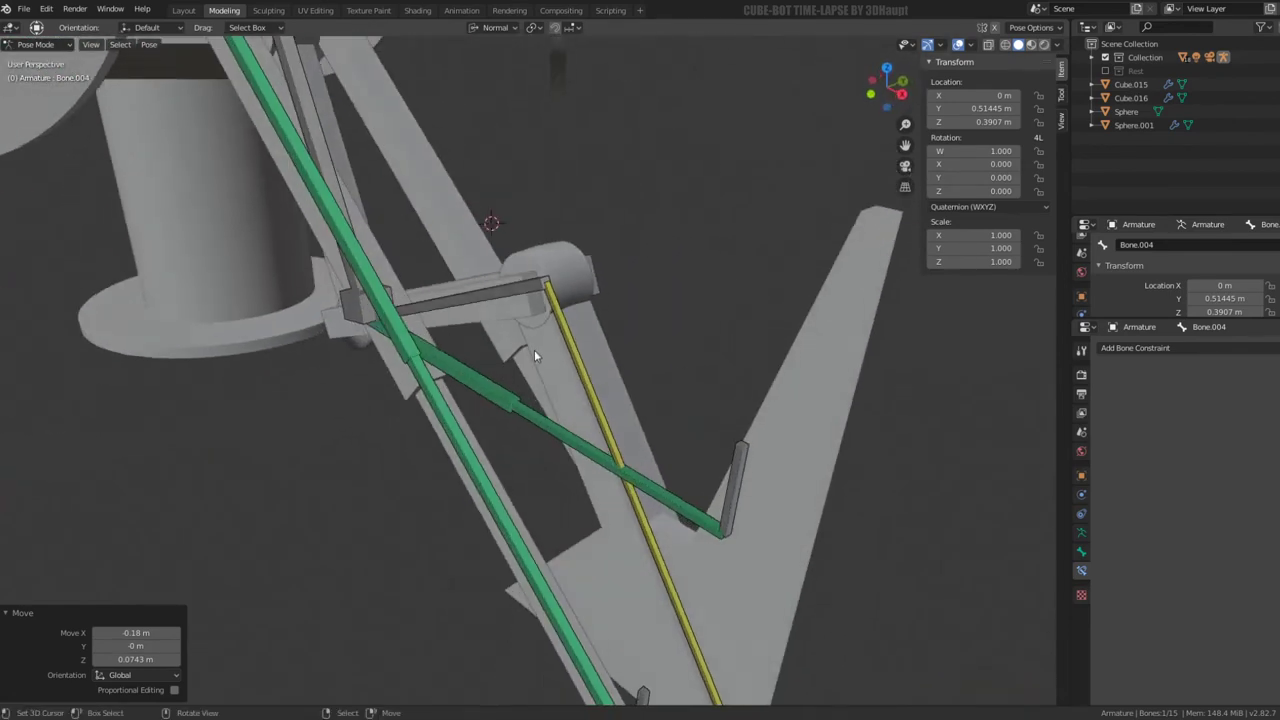
click(42, 60)
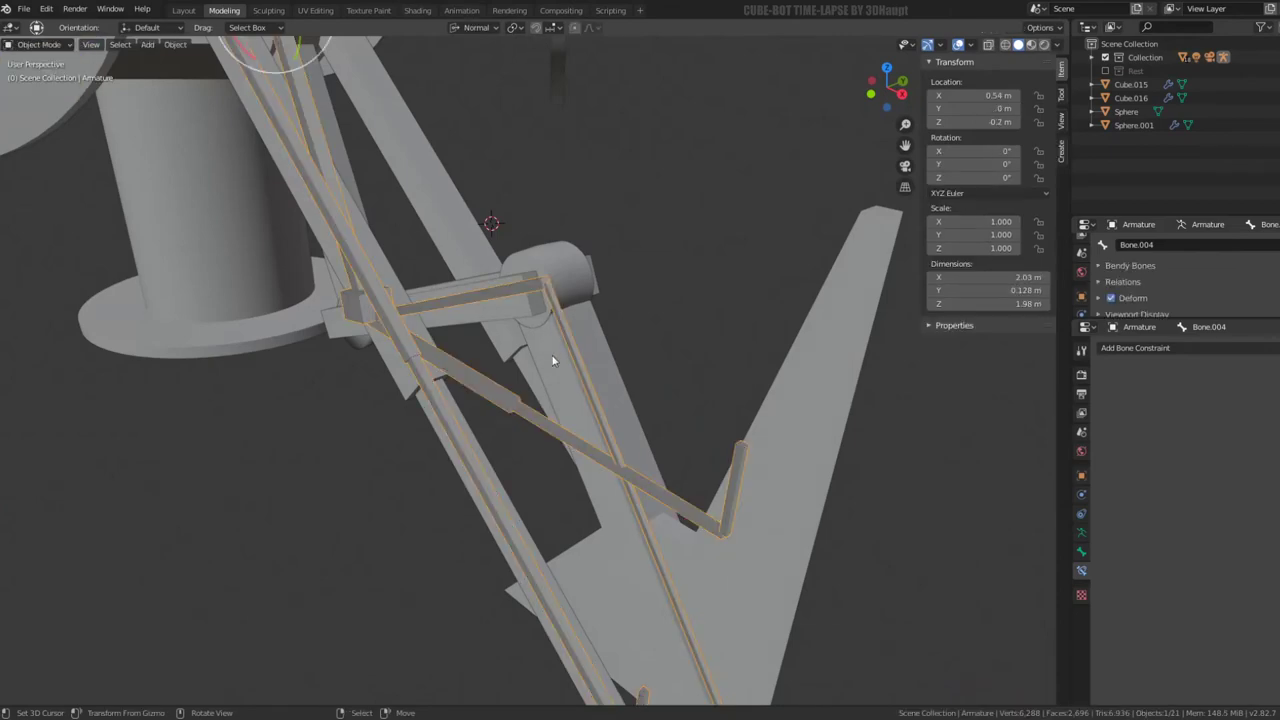
click(551, 363)
Select all linked geometry of Cylinder.004 and set transform orientation to Global
key(Tab)
mouse_move(551, 363)
middle_down()
mouse_move(657, 286)
mouse_move(604, 383)
mouse_move(617, 360)
middle_up()
key(l)
middle_drag(559, 349, 625, 407)
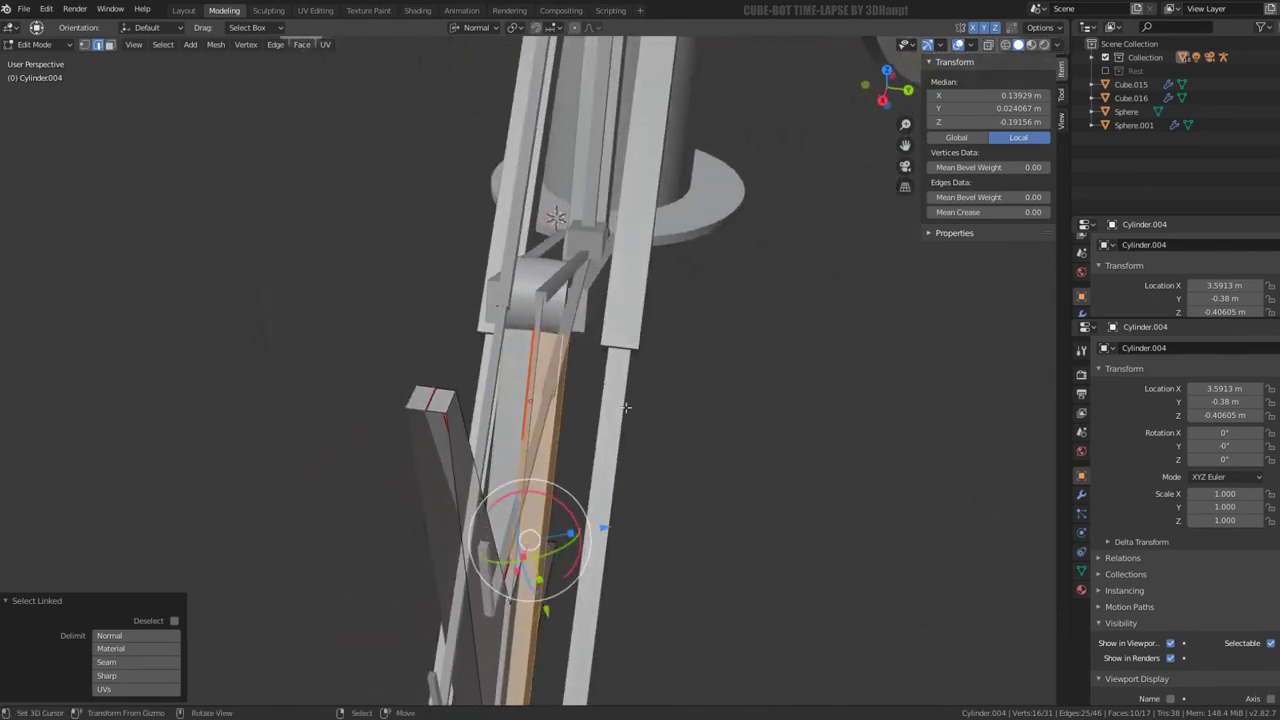
click(478, 28)
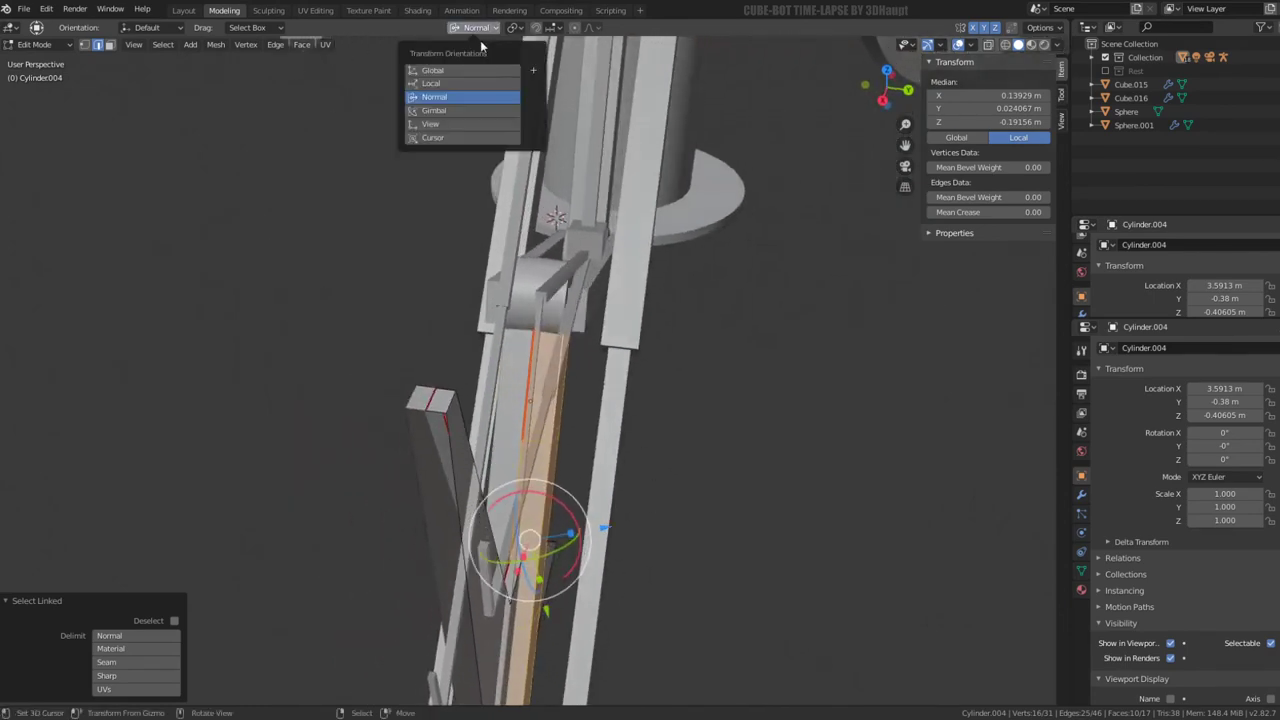
click(435, 70)
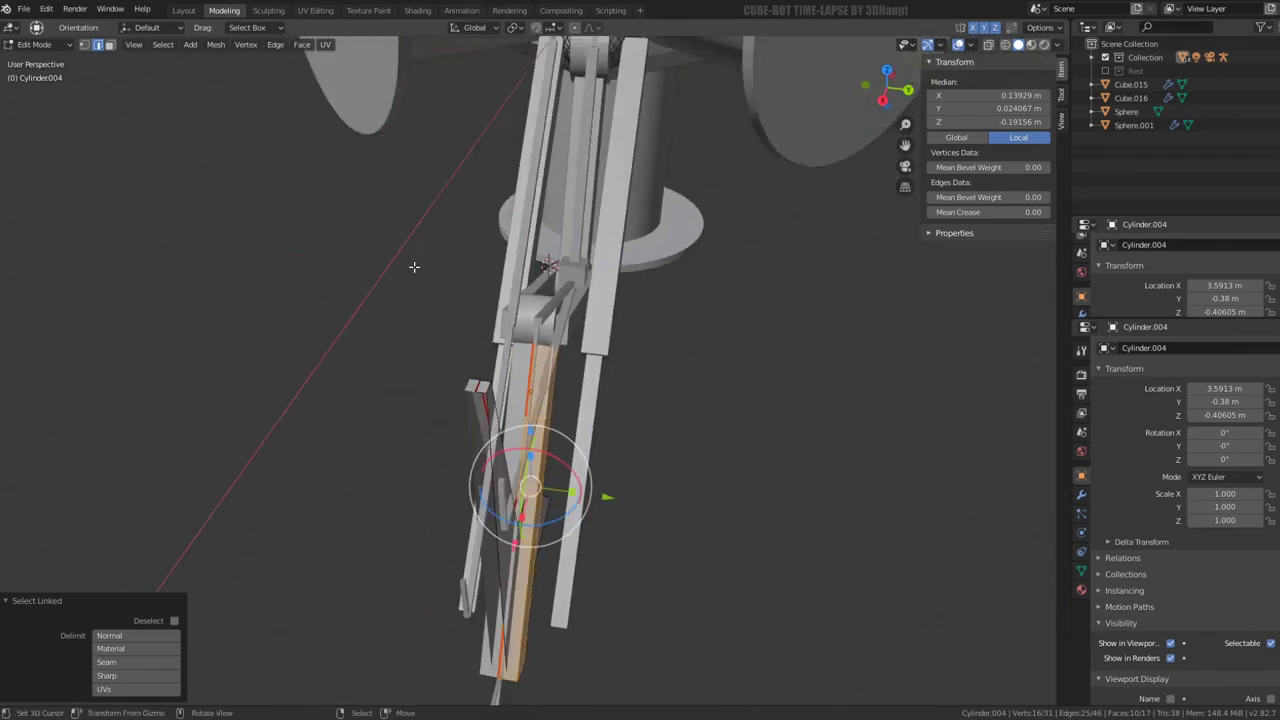
middle_drag(414, 266, 570, 263)
click(38, 44)
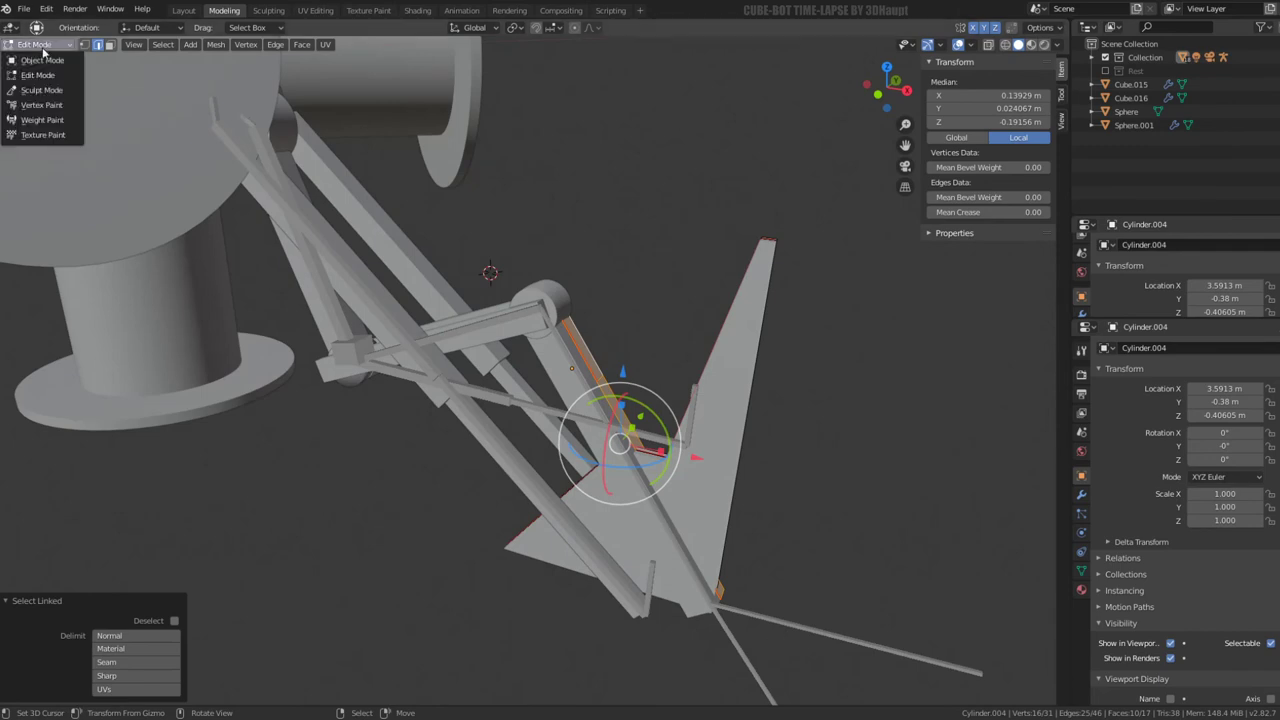
click(32, 52)
Test-pose the IK bone by moving it along X, then return to Object Mode
click(792, 607)
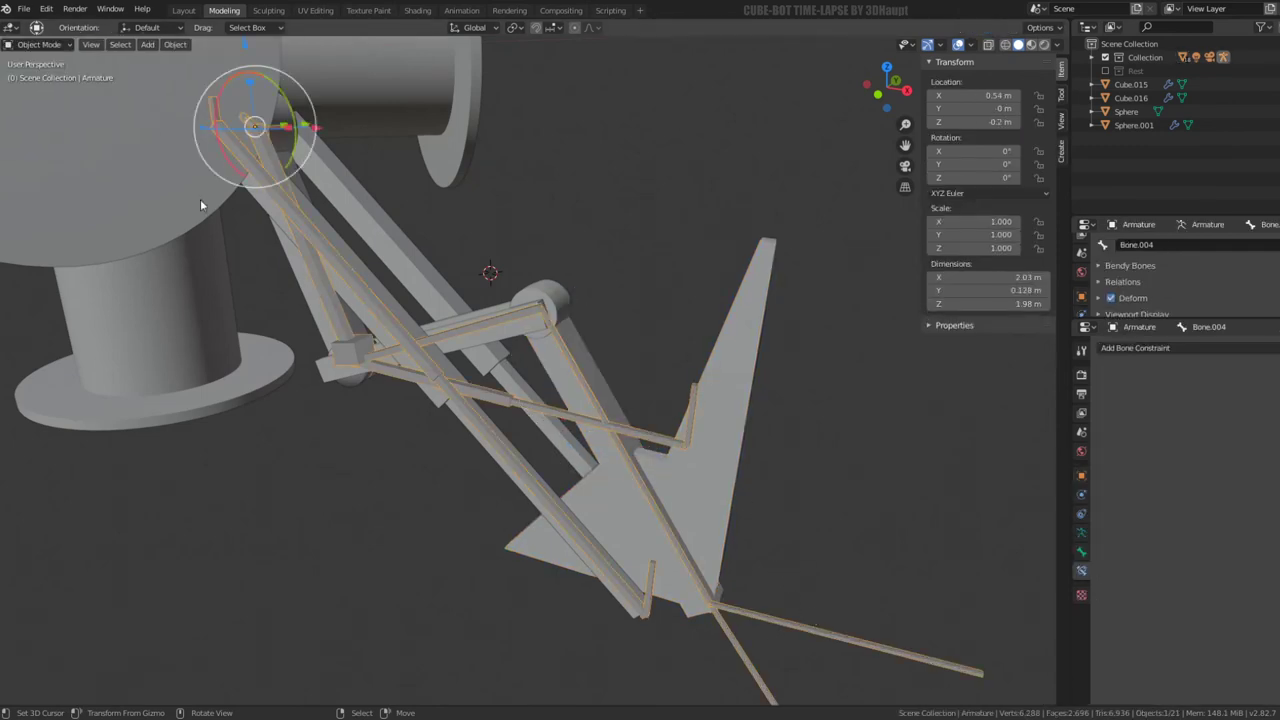
click(39, 89)
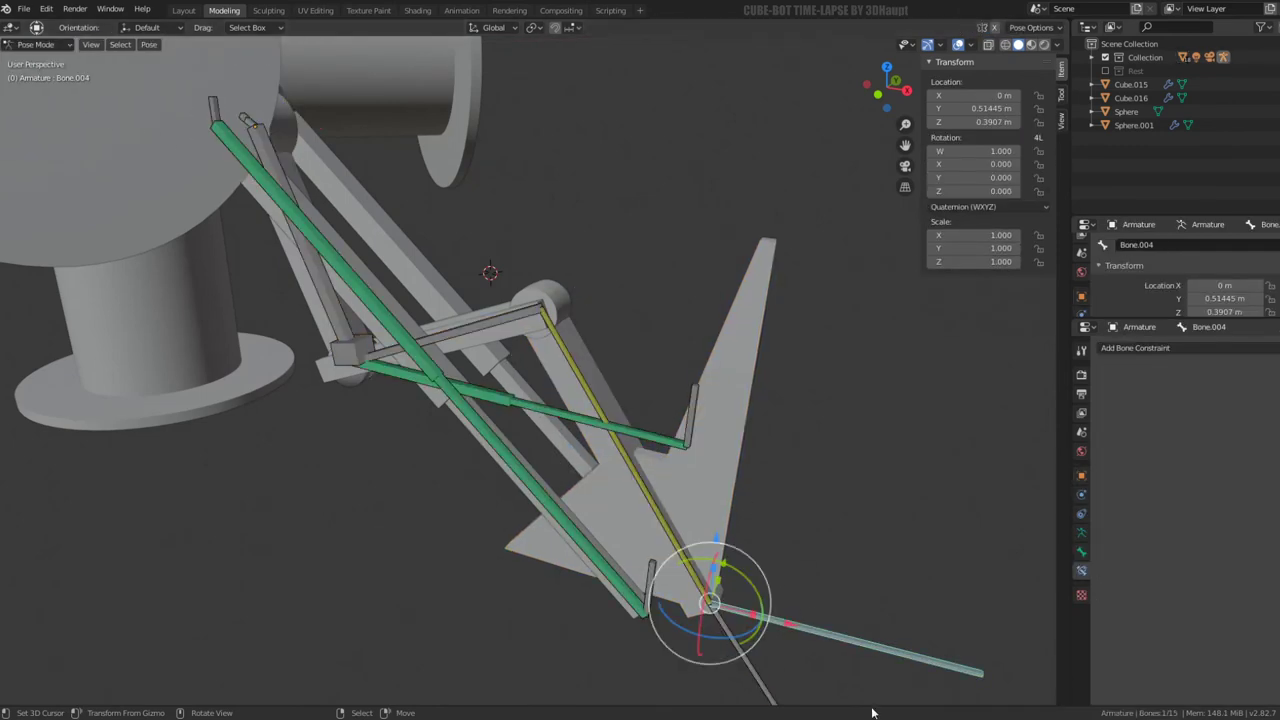
middle_drag(757, 493, 735, 474)
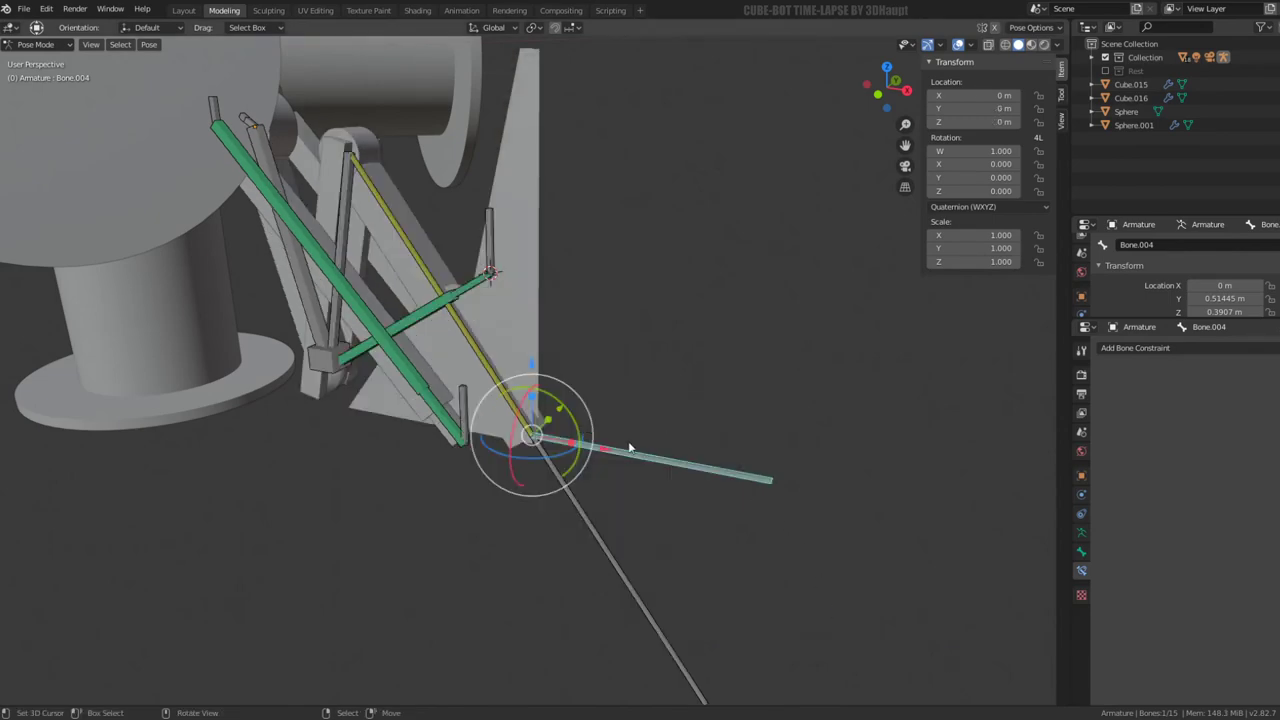
key(g)
key(x)
click(750, 419)
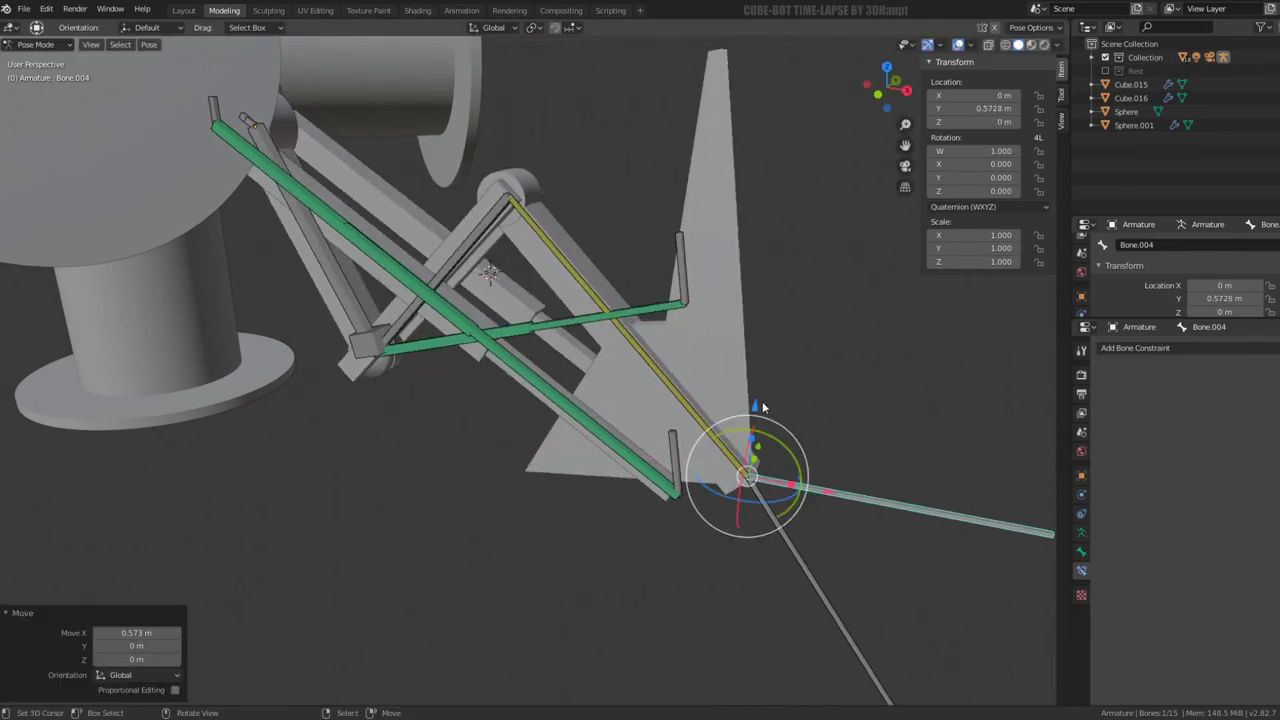
middle_drag(762, 406, 580, 449)
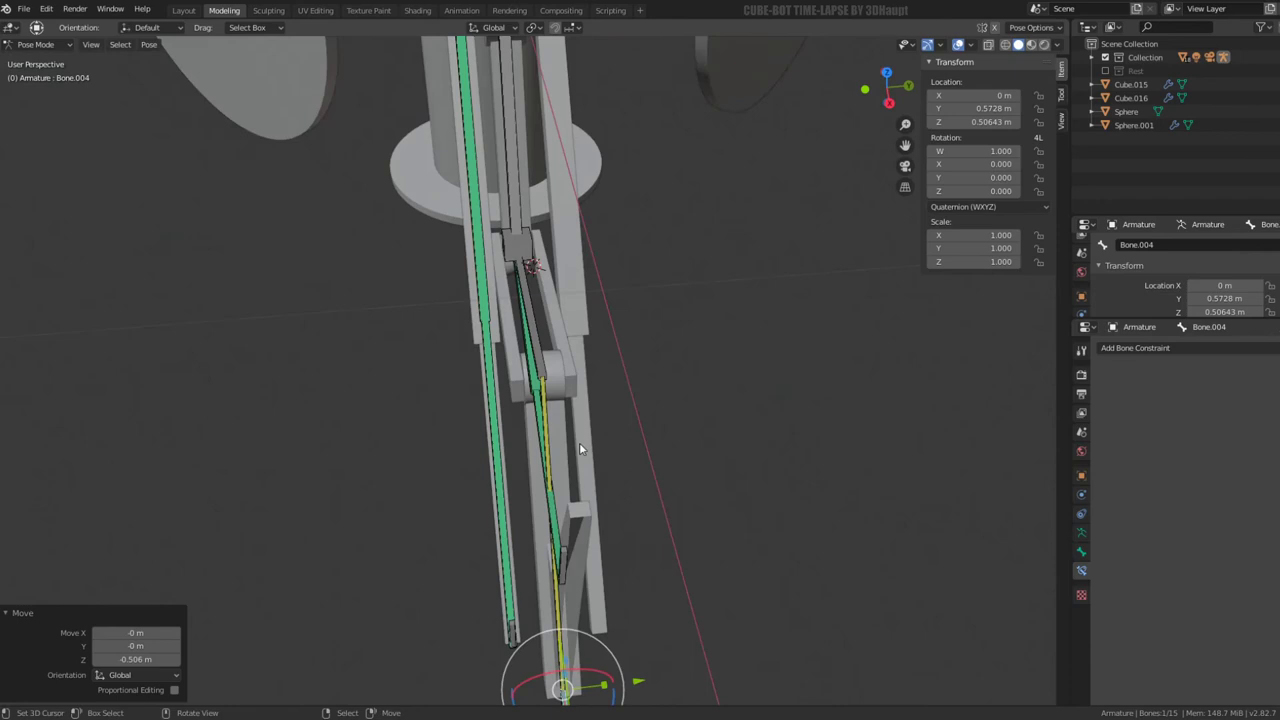
click(35, 44)
click(35, 57)
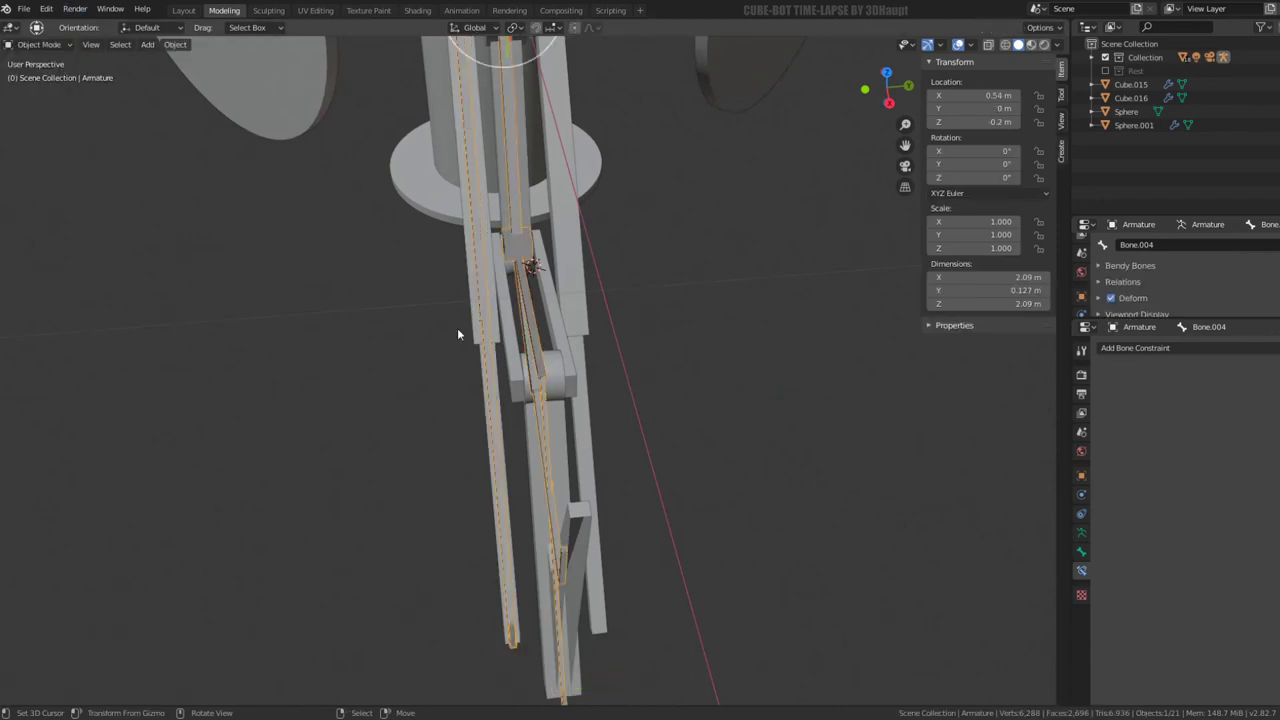
In Cylinder.004's Edit Mode, select a strip of faces near the joint in face mode
click(553, 444)
key(Tab)
middle_drag(553, 444, 586, 291)
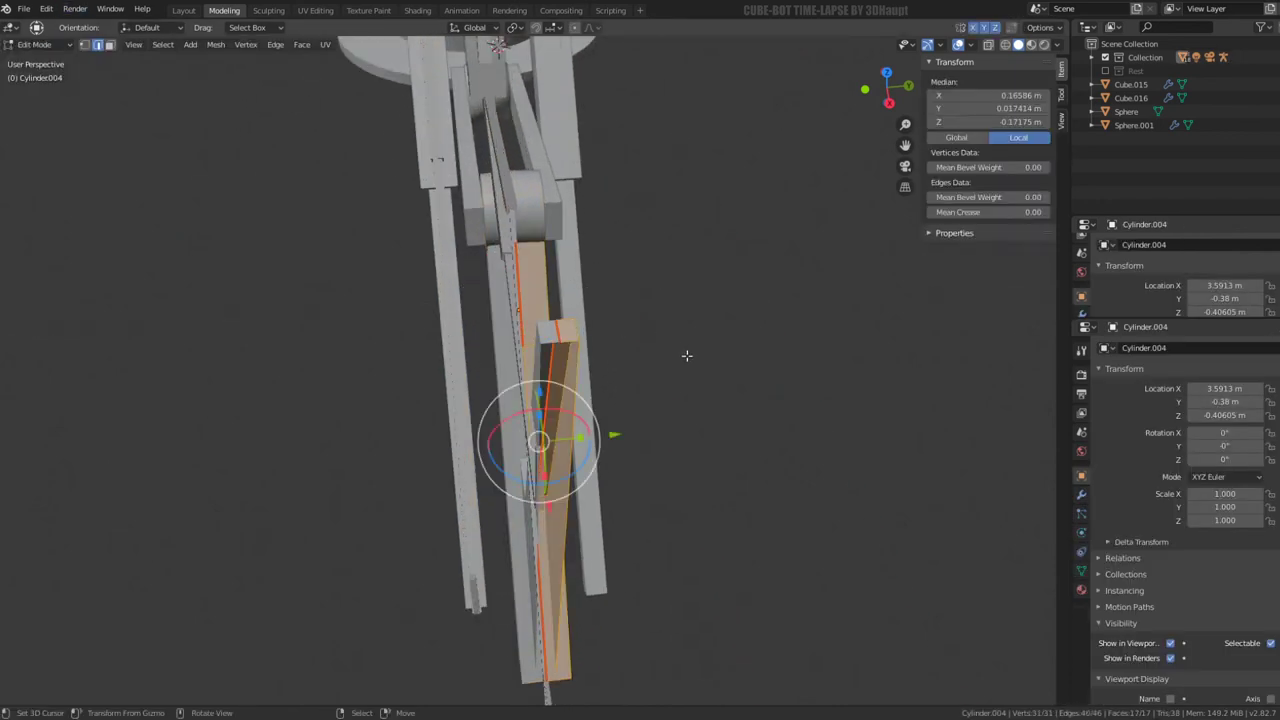
middle_drag(620, 412, 549, 424)
scroll(549, 424, up, 4)
click(549, 424)
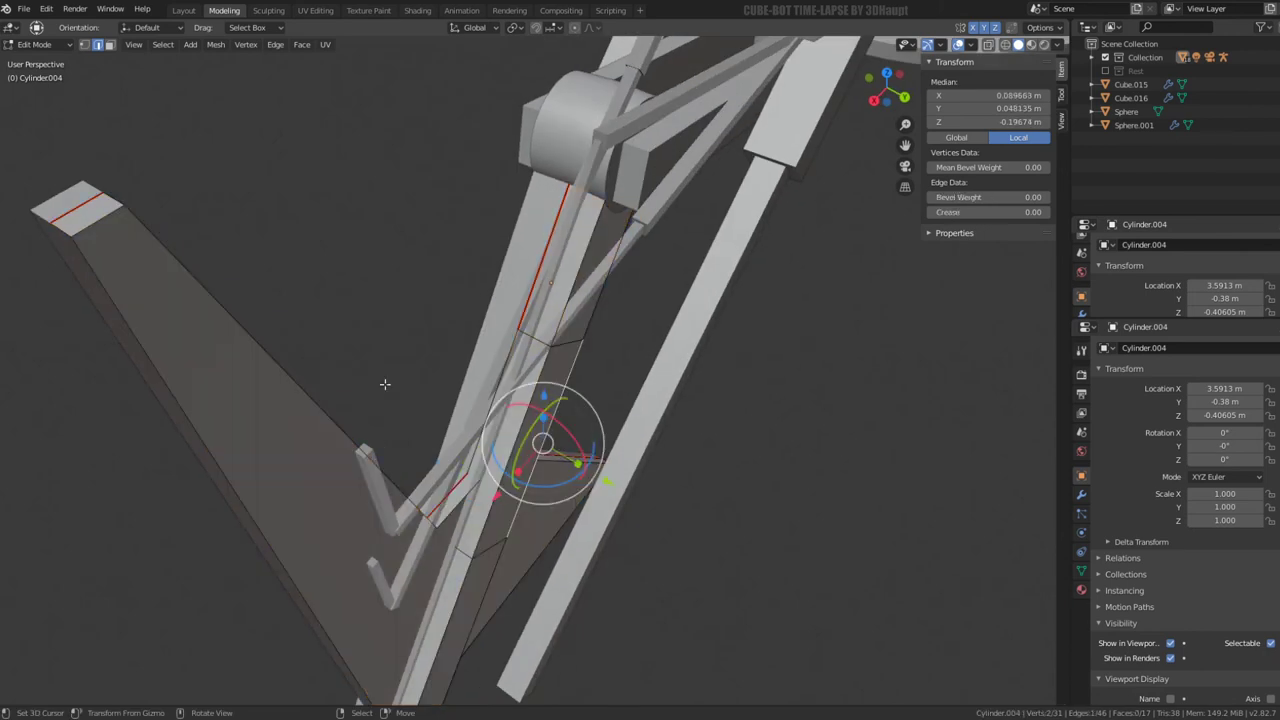
click(111, 46)
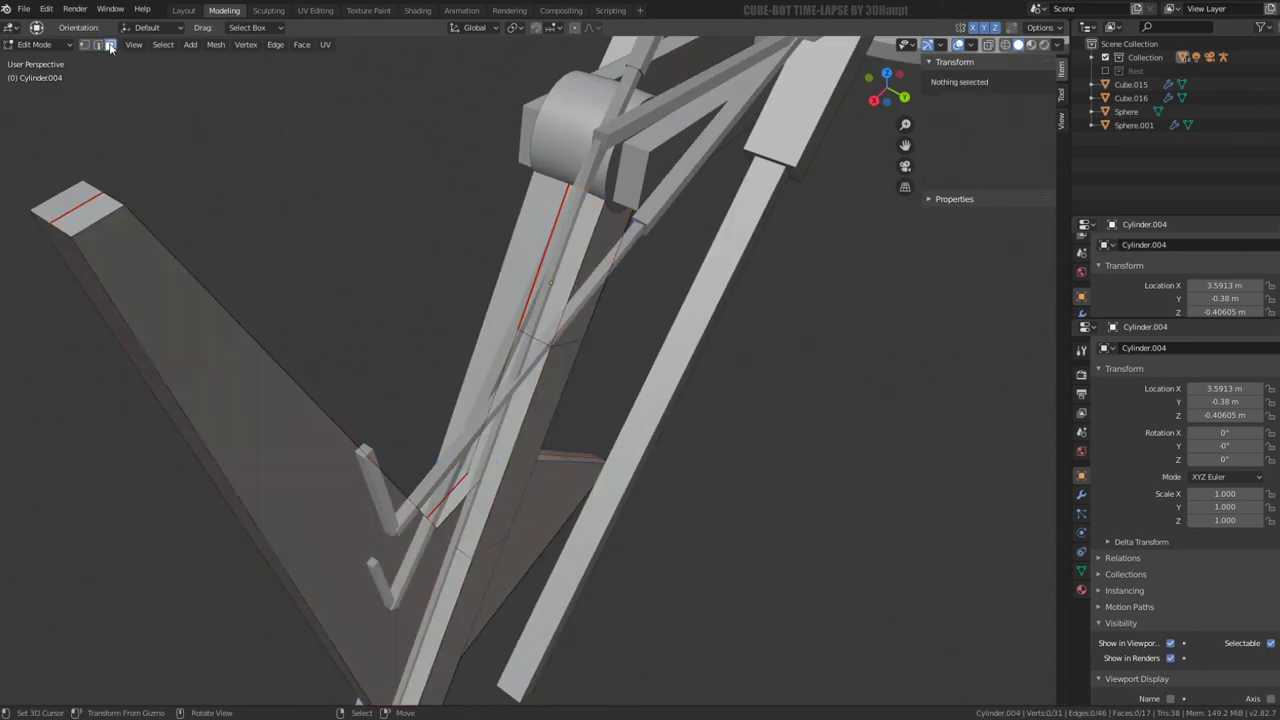
click(474, 638)
click(472, 568)
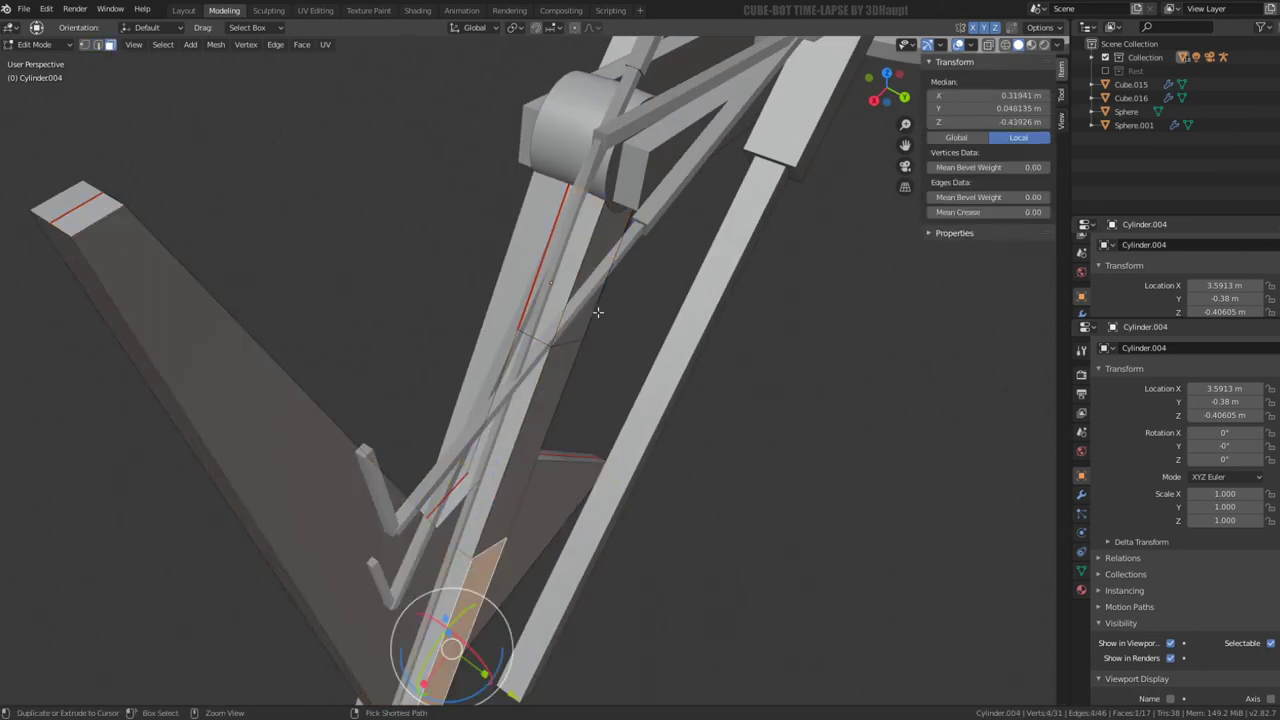
ctrl+click(577, 290)
middle_drag(577, 290, 625, 458)
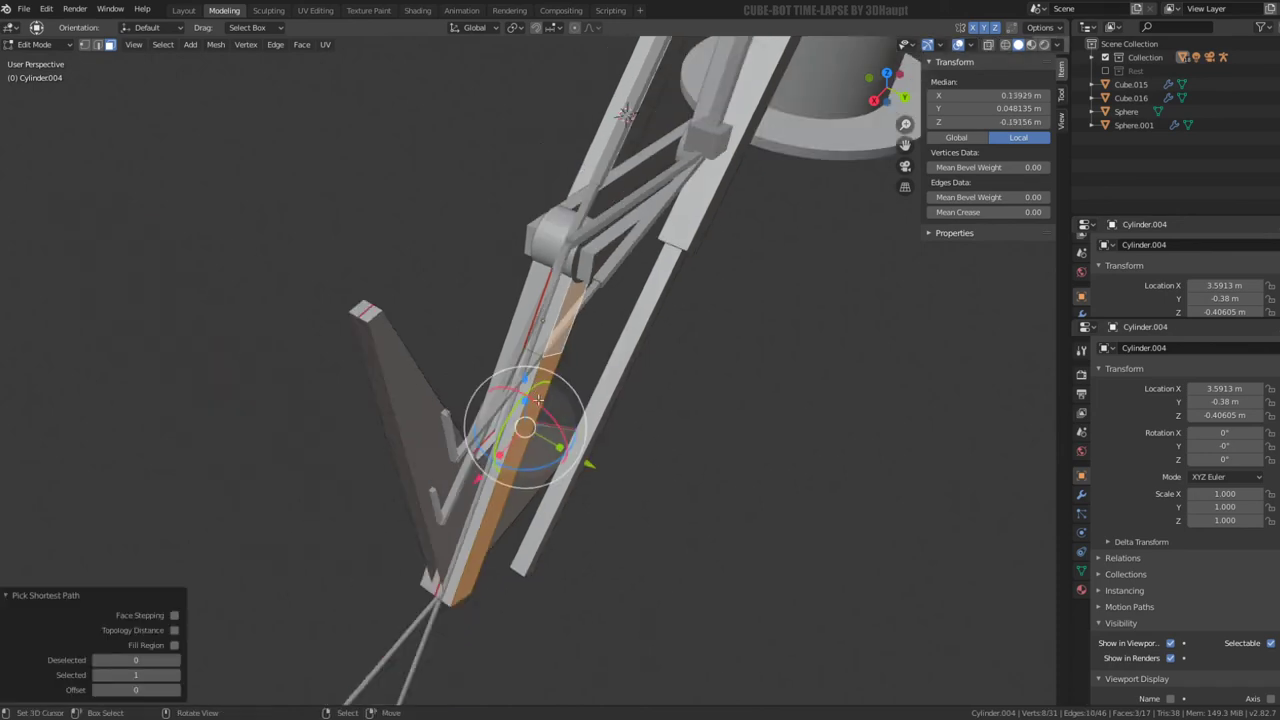
Shift the selected face strip -0.018 m along Y and leave Edit Mode
key(g)
key(y)
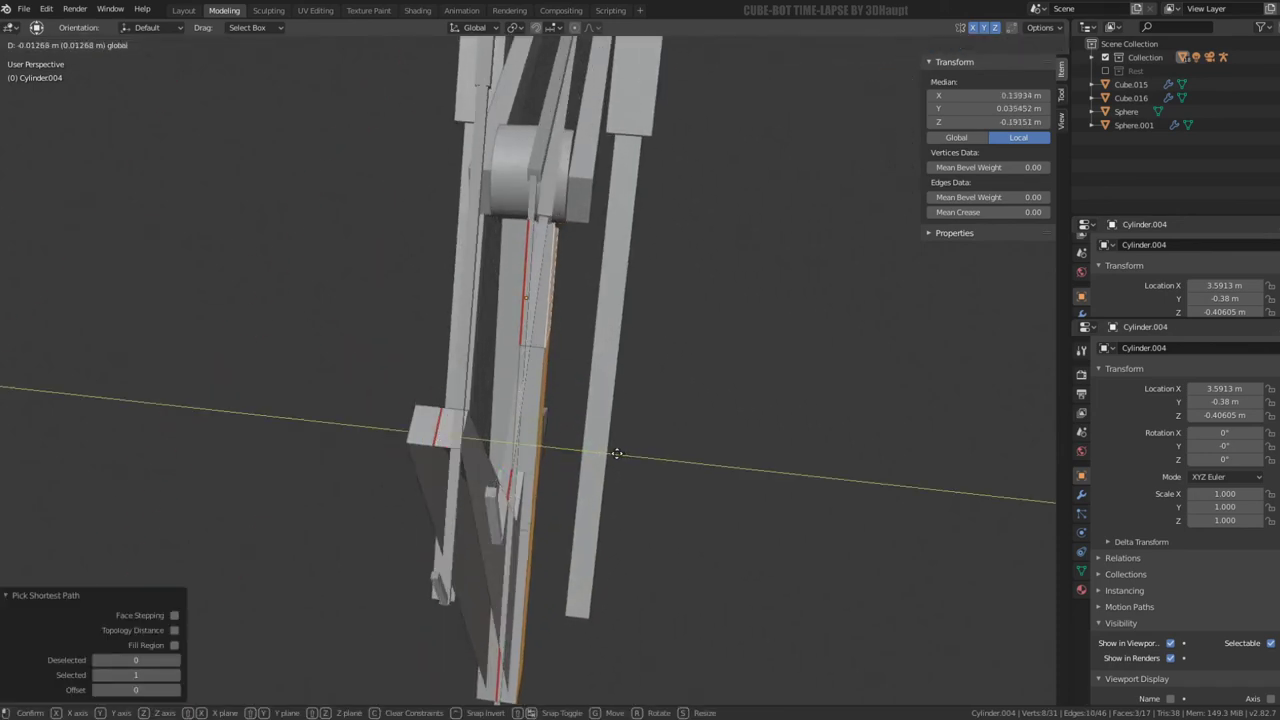
click(631, 457)
mouse_move(631, 457)
middle_down()
mouse_move(476, 326)
mouse_move(457, 249)
mouse_move(500, 337)
mouse_move(457, 397)
mouse_move(568, 380)
mouse_move(473, 323)
mouse_move(480, 387)
mouse_move(489, 374)
mouse_move(443, 380)
mouse_move(425, 413)
mouse_move(492, 397)
mouse_move(457, 397)
mouse_move(374, 306)
mouse_move(151, 535)
middle_up()
key(Tab)
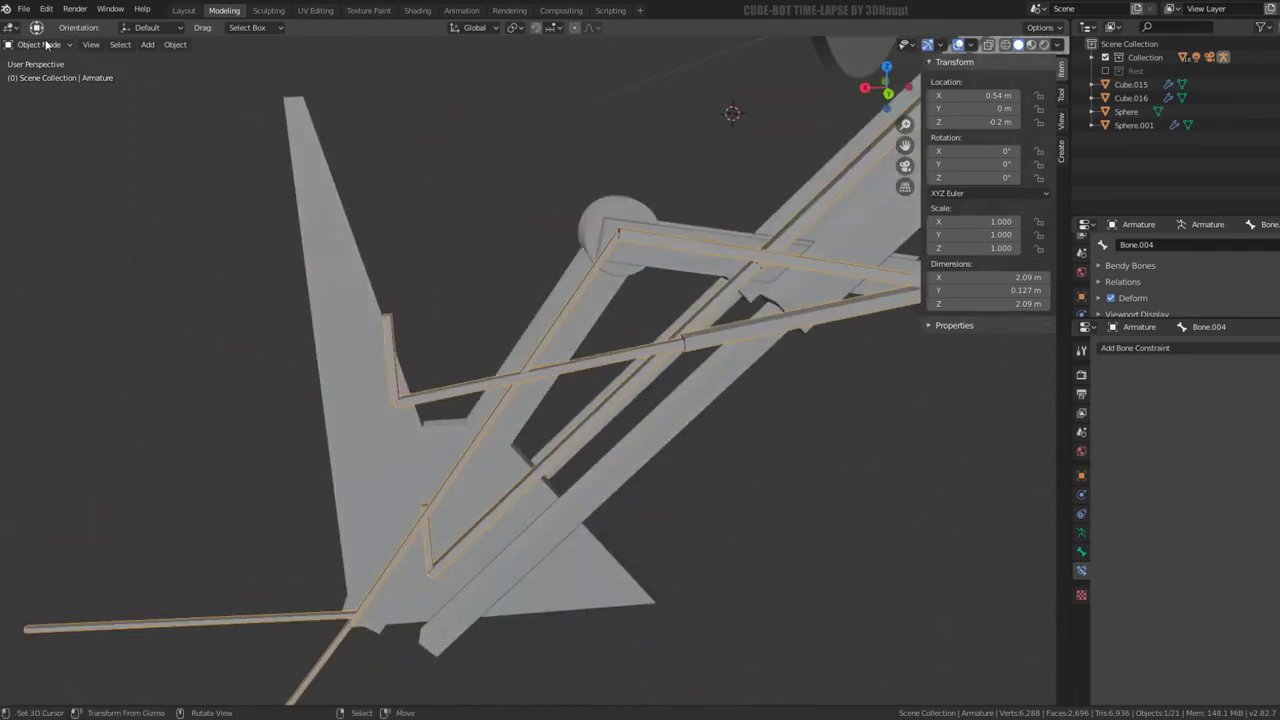
In Pose Mode, clear Bone.004's location with Alt+G, then return to Object Mode
click(40, 90)
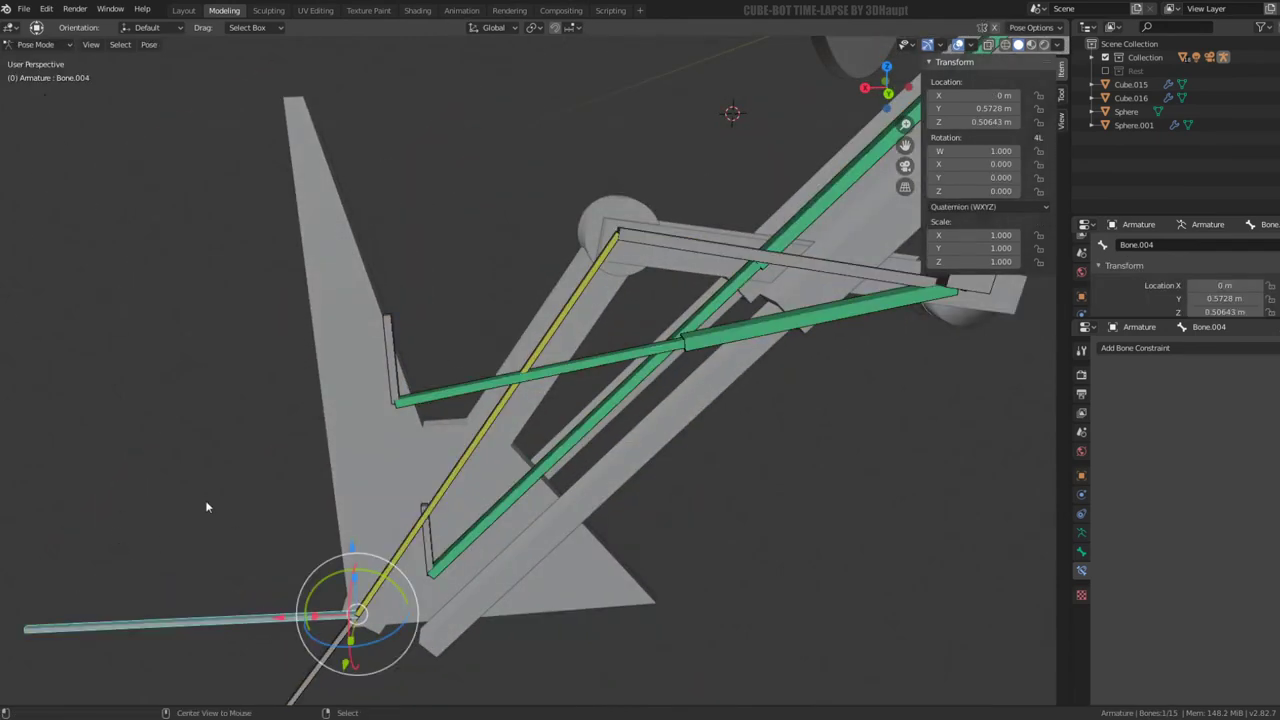
key(alt+g)
mouse_move(206, 507)
middle_down()
mouse_move(550, 330)
mouse_move(621, 256)
mouse_move(463, 373)
mouse_move(477, 399)
mouse_move(549, 395)
mouse_move(549, 375)
mouse_move(476, 410)
mouse_move(428, 332)
mouse_move(505, 365)
mouse_move(445, 373)
mouse_move(651, 343)
mouse_move(658, 367)
mouse_move(588, 377)
mouse_move(584, 393)
mouse_move(533, 412)
mouse_move(546, 417)
mouse_move(565, 370)
mouse_move(543, 386)
mouse_move(564, 384)
mouse_move(572, 539)
middle_up()
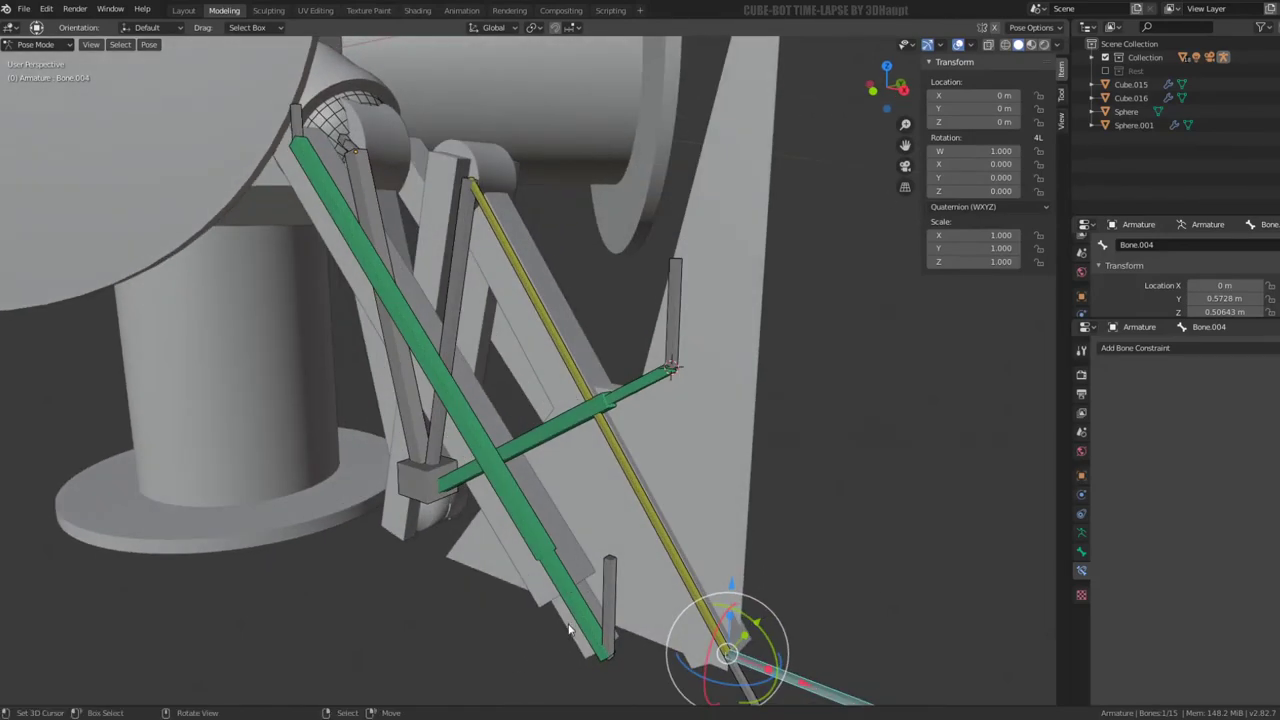
click(48, 63)
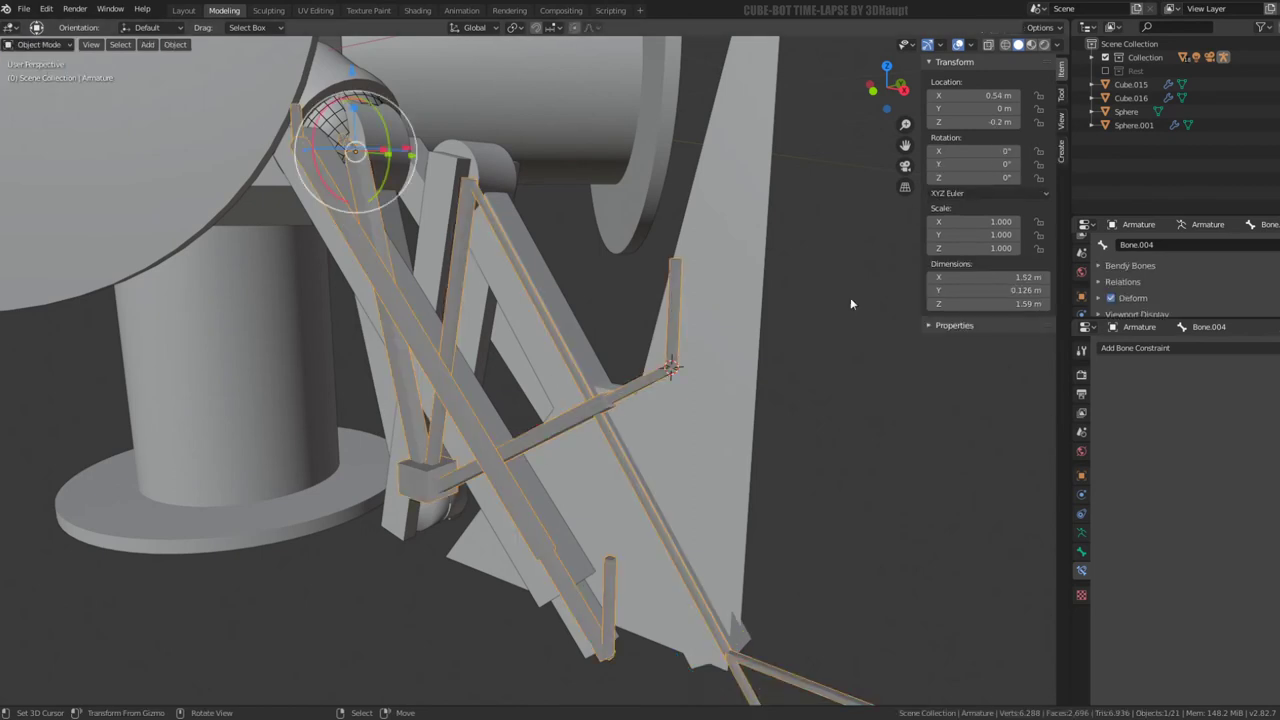
Review Bone.004's properties and set the armature's viewport display to Stick
click(1082, 551)
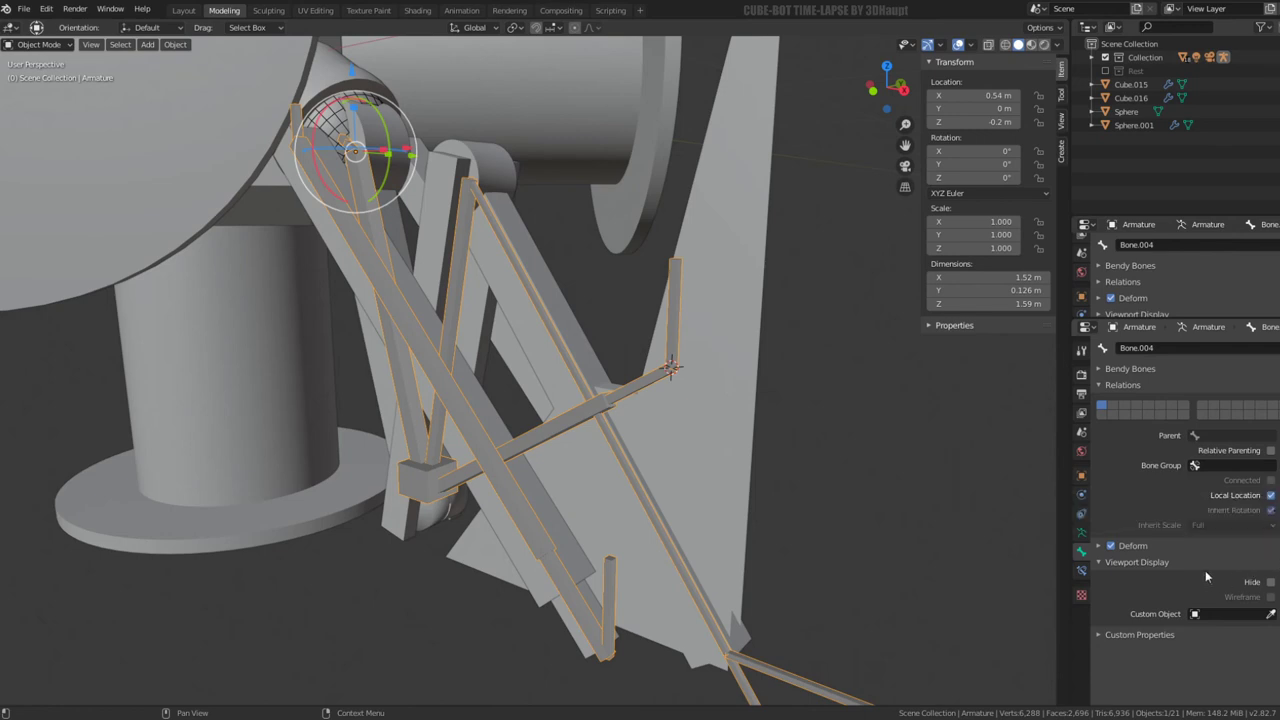
click(1082, 570)
click(1082, 552)
click(1110, 547)
scroll(1110, 577, down, 1)
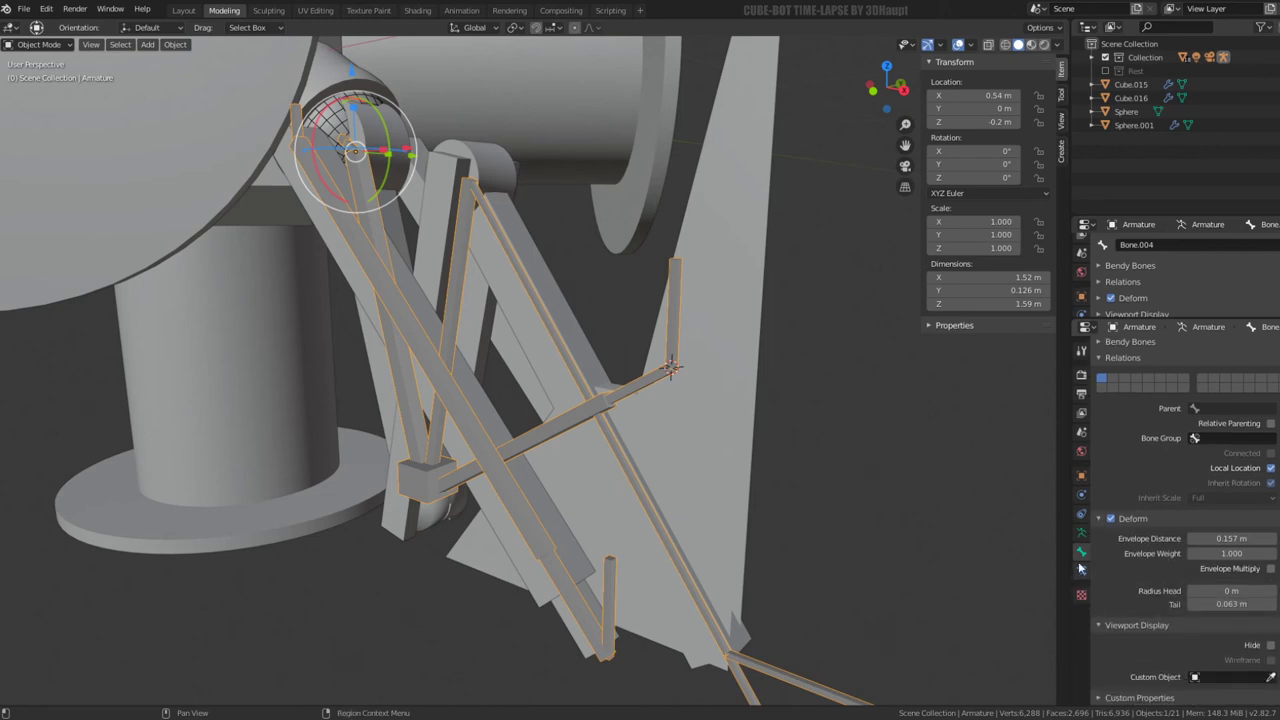
click(1082, 536)
click(1236, 445)
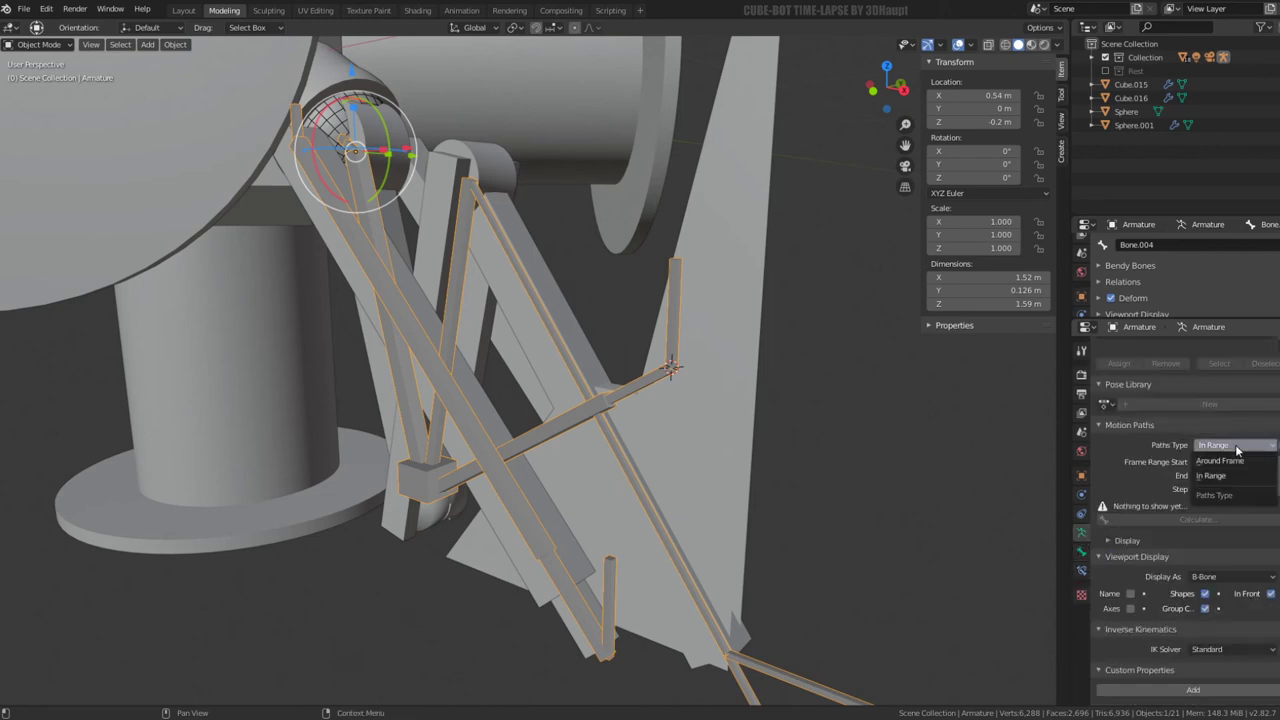
click(1227, 577)
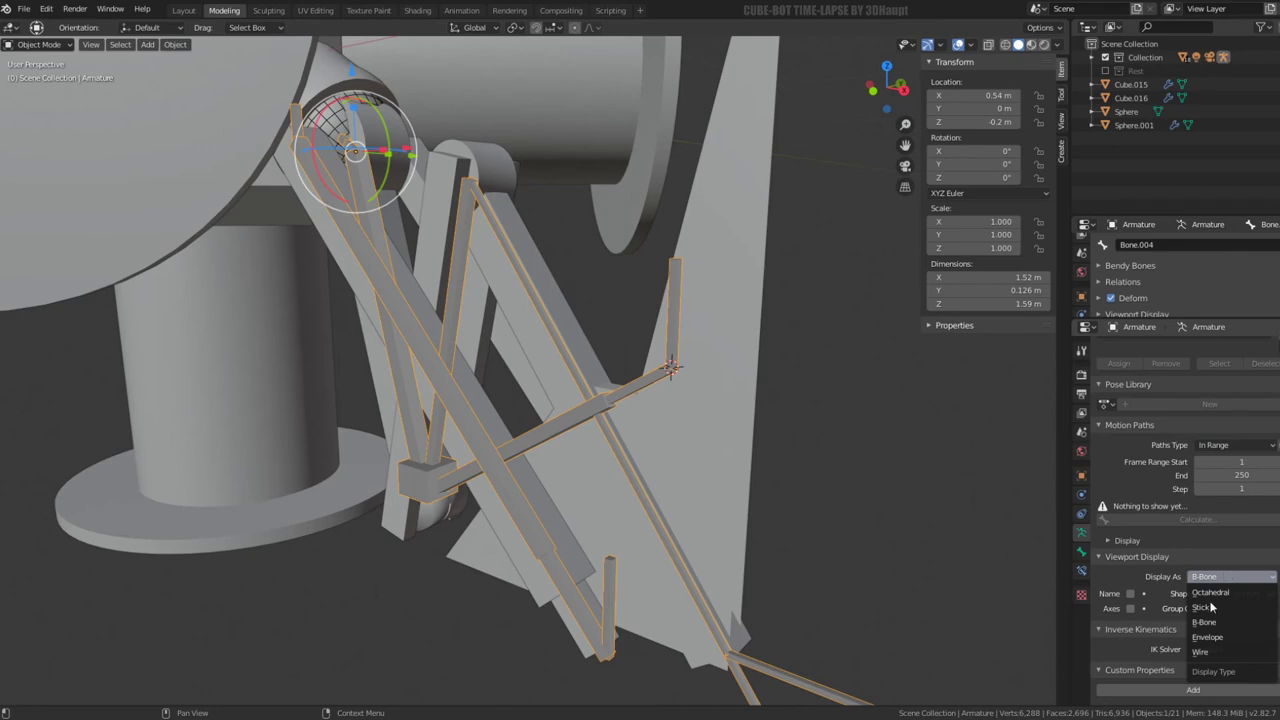
click(1210, 607)
Duplicate beam pieces Cube.015 and Cube.016 in place and view them from the front
mouse_move(830, 492)
middle_down()
mouse_move(590, 319)
mouse_move(506, 402)
mouse_move(517, 540)
middle_up()
click(506, 402)
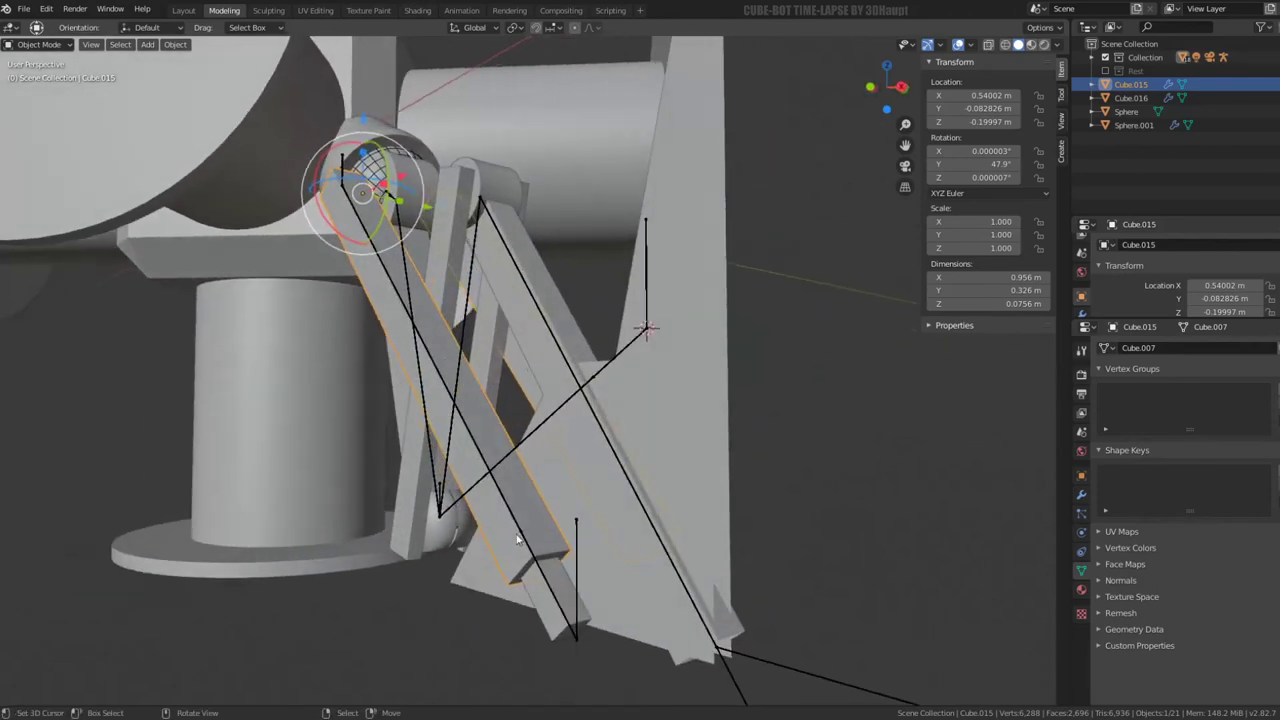
click(527, 623)
shift+click(516, 566)
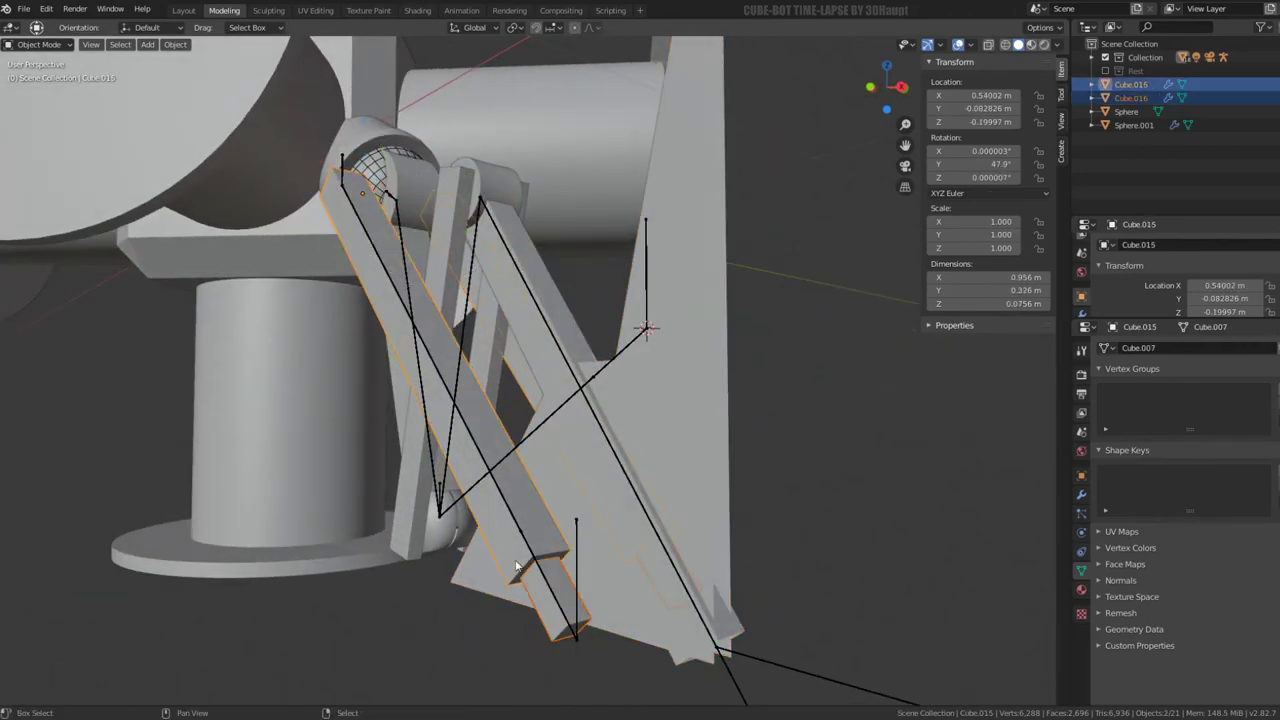
key(shift+d)
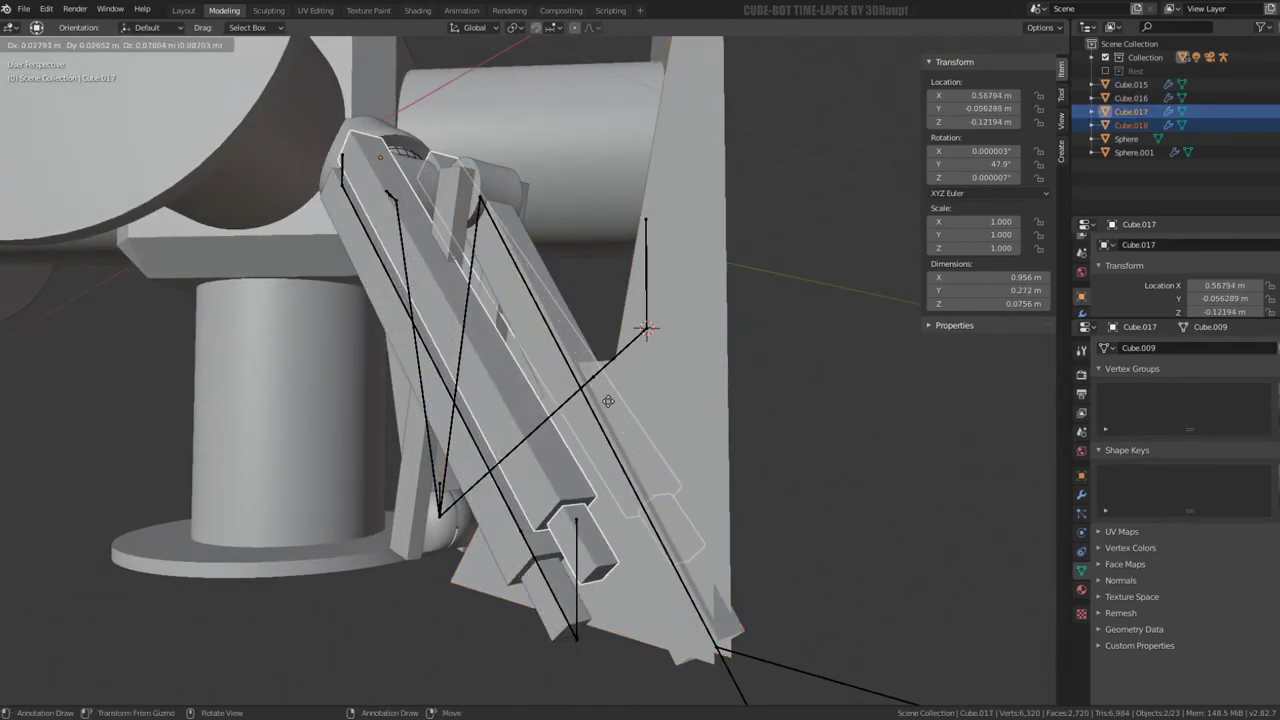
right_click(614, 400)
middle_drag(614, 400, 460, 278)
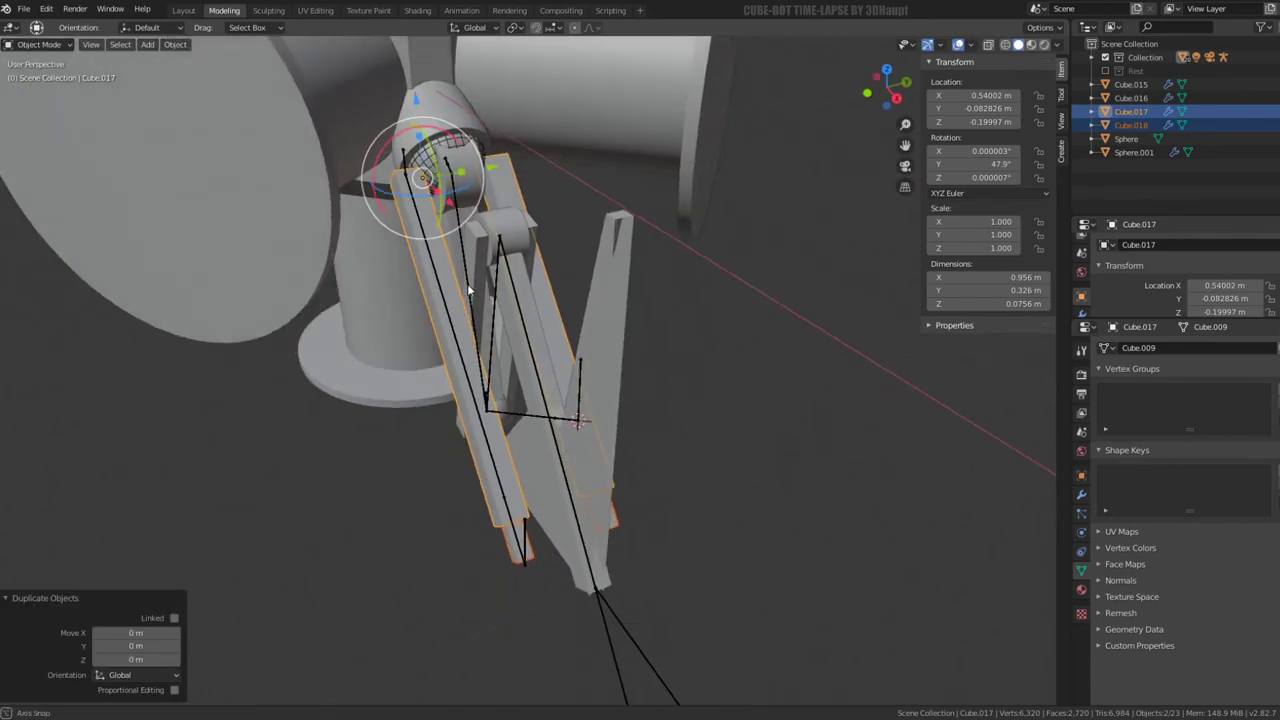
key(KP_7)
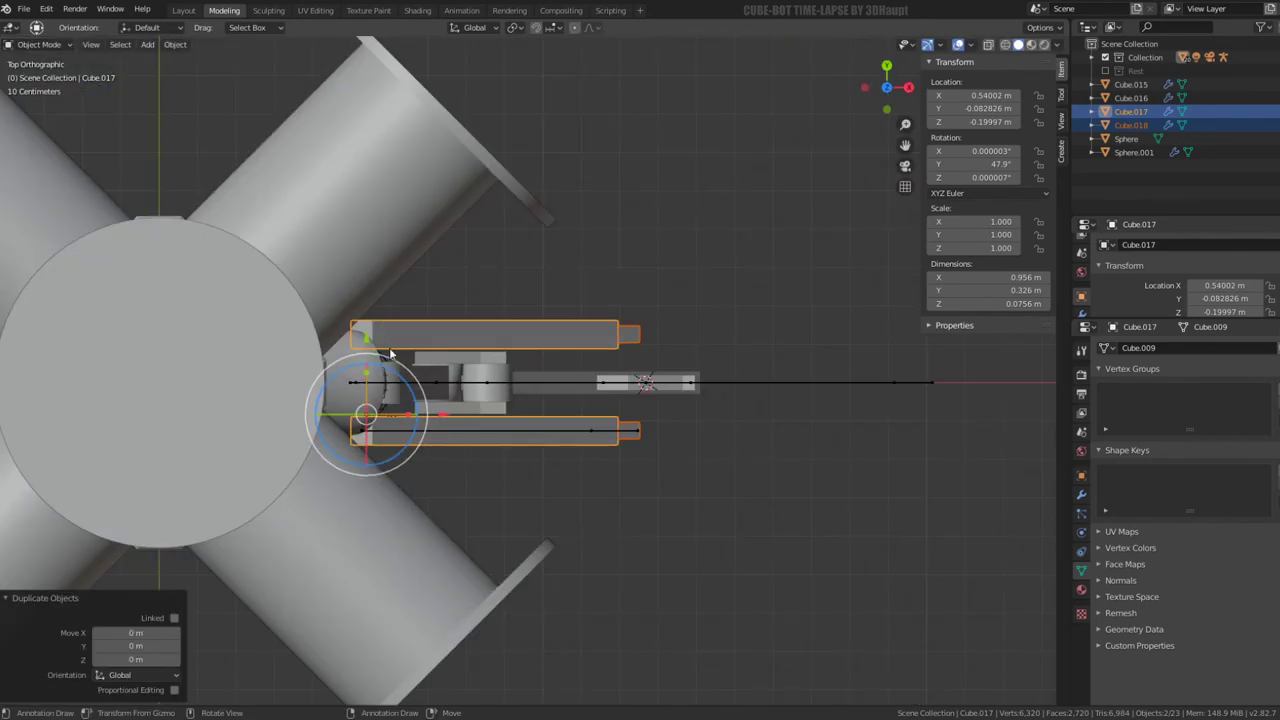
key(KP_1)
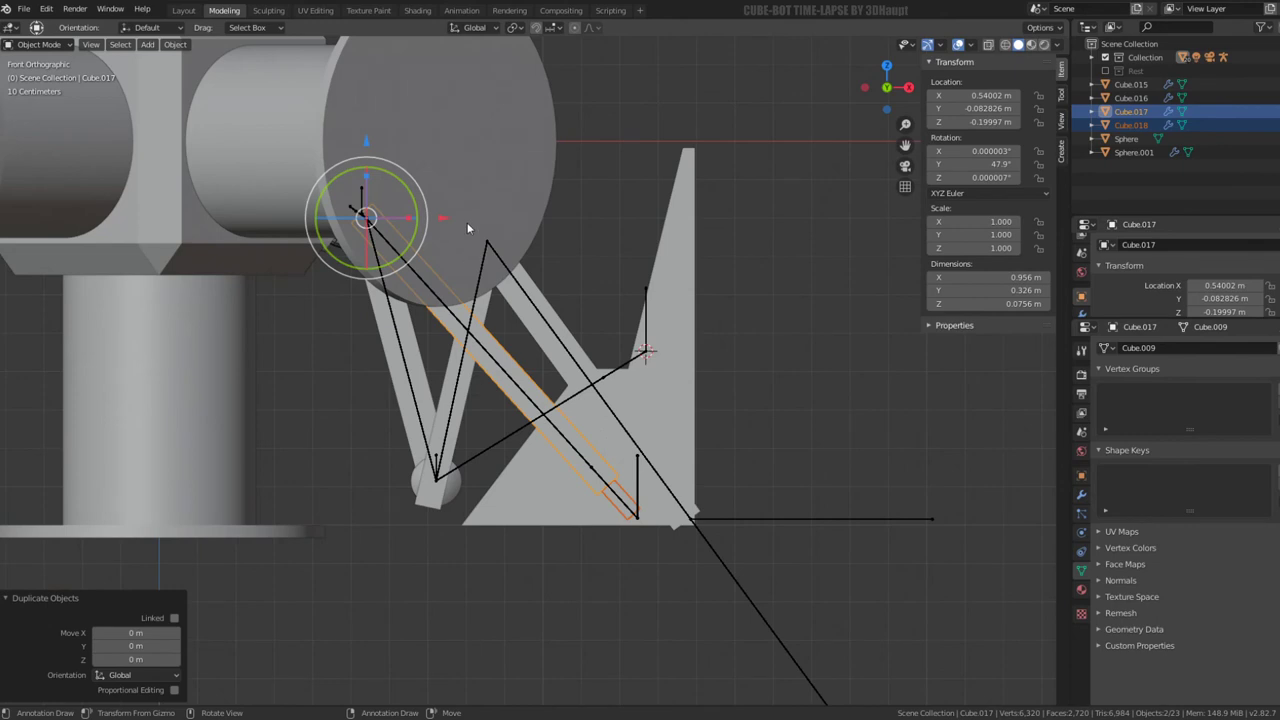
scroll(466, 230, up, 1)
scroll(458, 232, up, 1)
Move and rotate the copies onto the lower diagonal link
key(g)
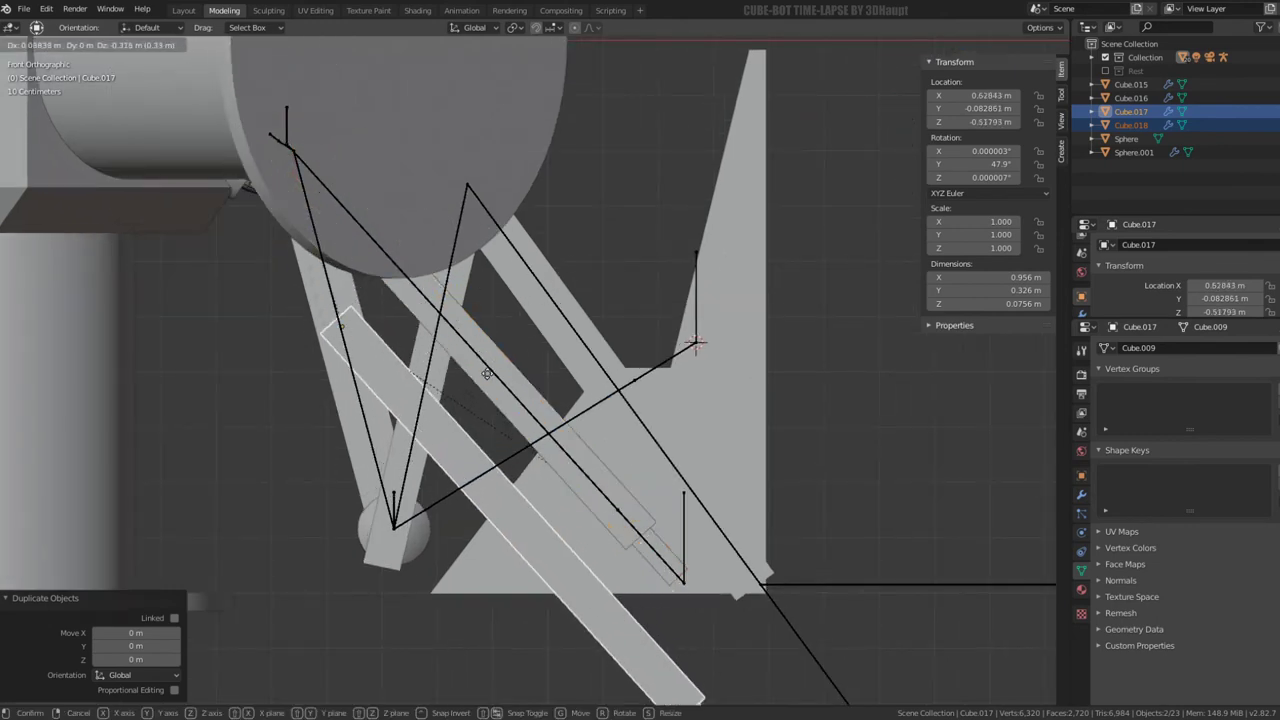
click(576, 526)
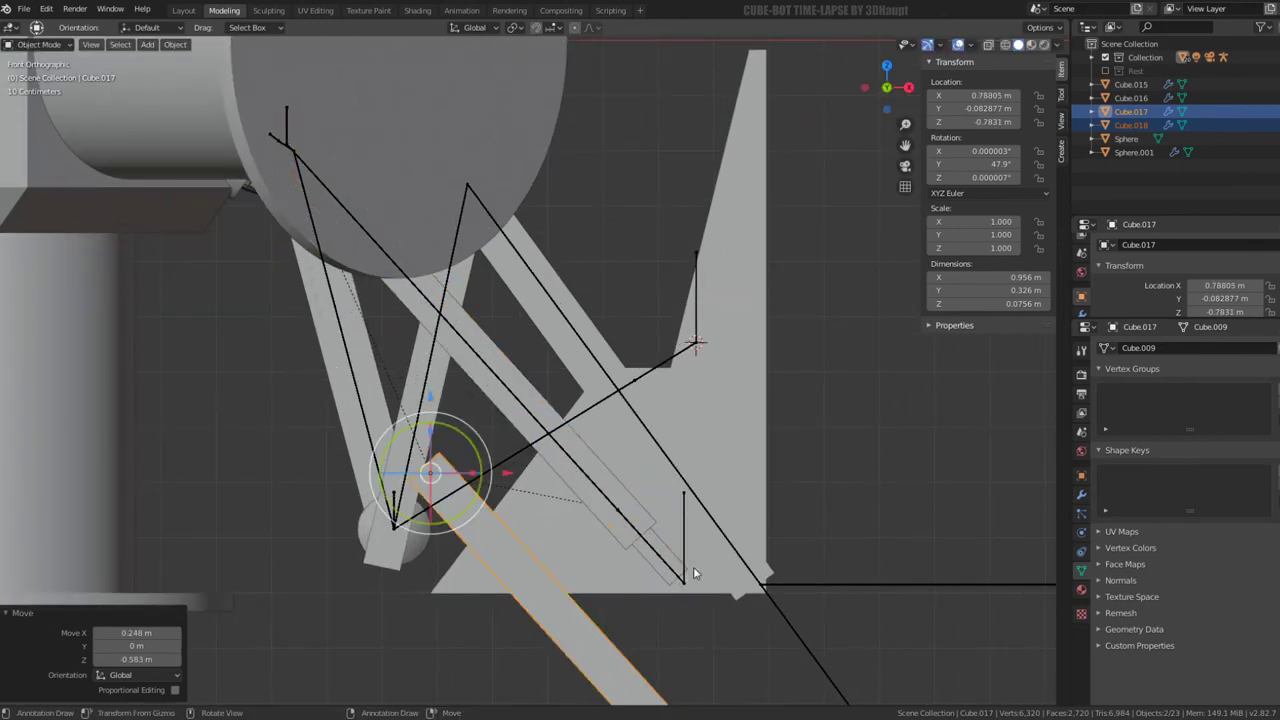
key(r)
click(568, 210)
key(g)
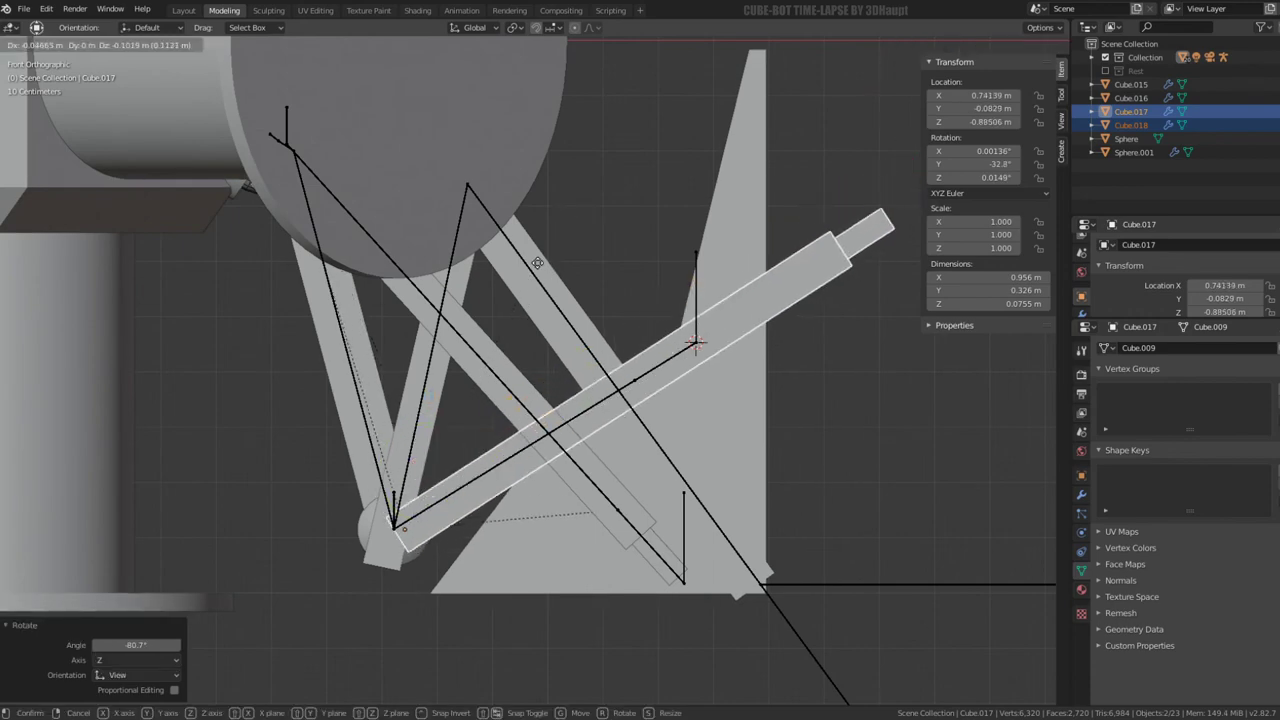
click(537, 263)
key(r)
click(534, 263)
mouse_move(534, 263)
middle_down()
mouse_move(546, 327)
mouse_move(487, 318)
middle_up()
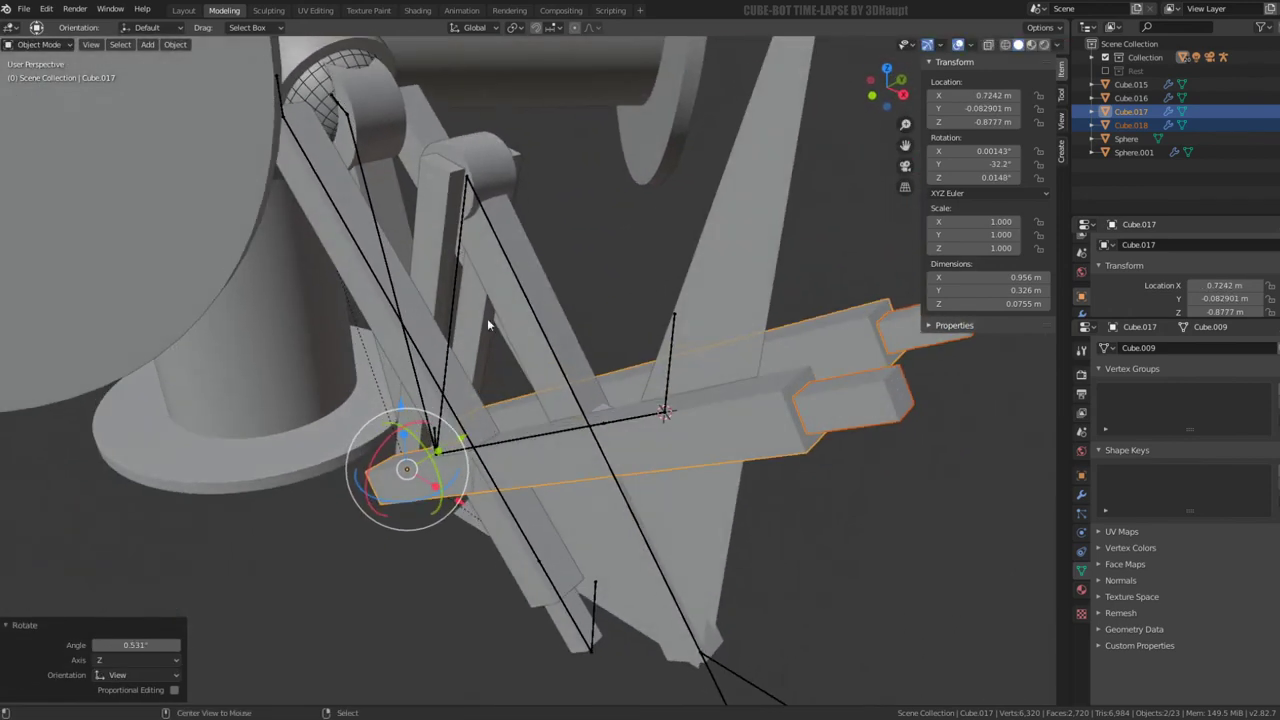
Clear the copies' parent keeping transformation, then shift them 0.0804 m along Y
key(alt+p)
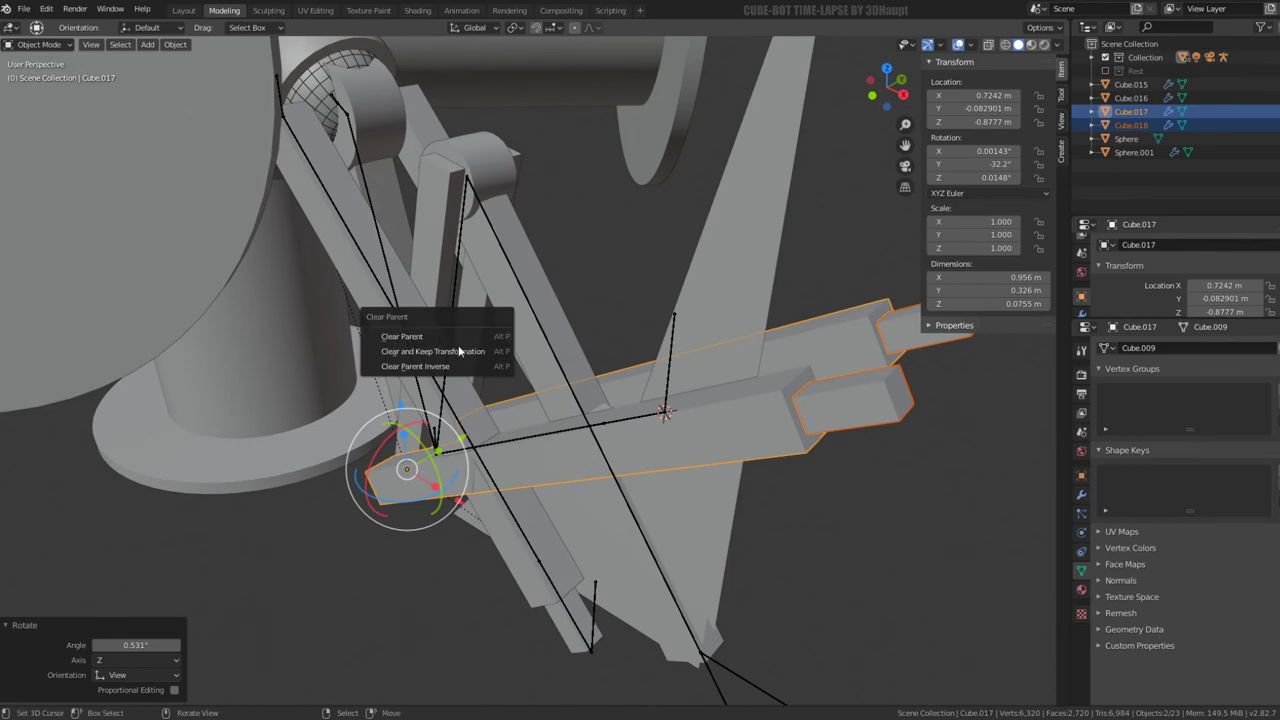
click(459, 350)
middle_drag(459, 350, 502, 358)
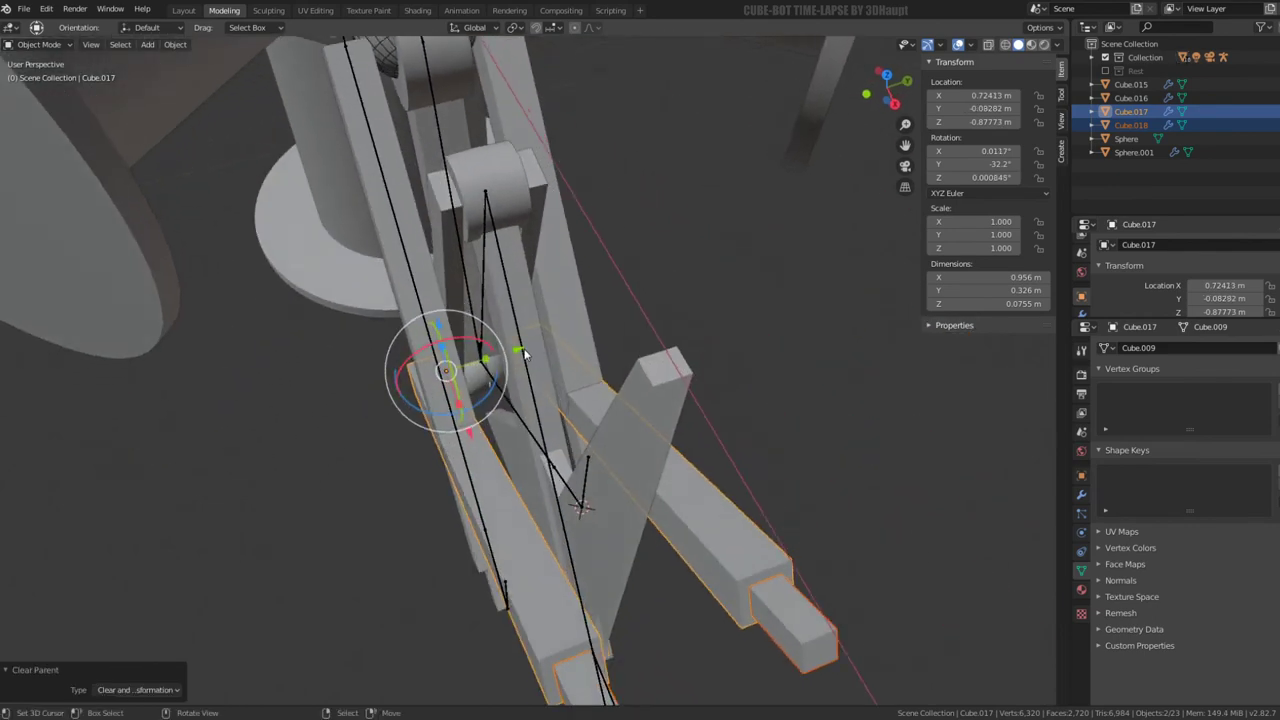
key(g)
key(y)
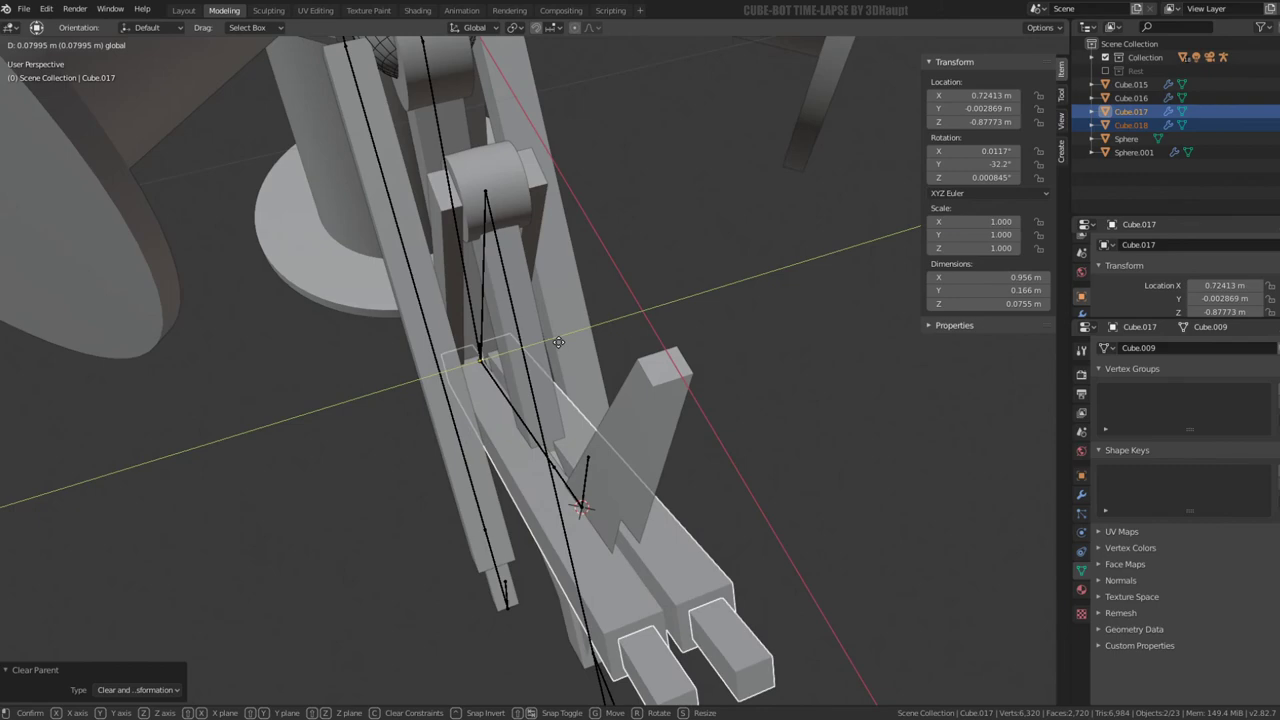
click(558, 342)
middle_drag(558, 342, 491, 300)
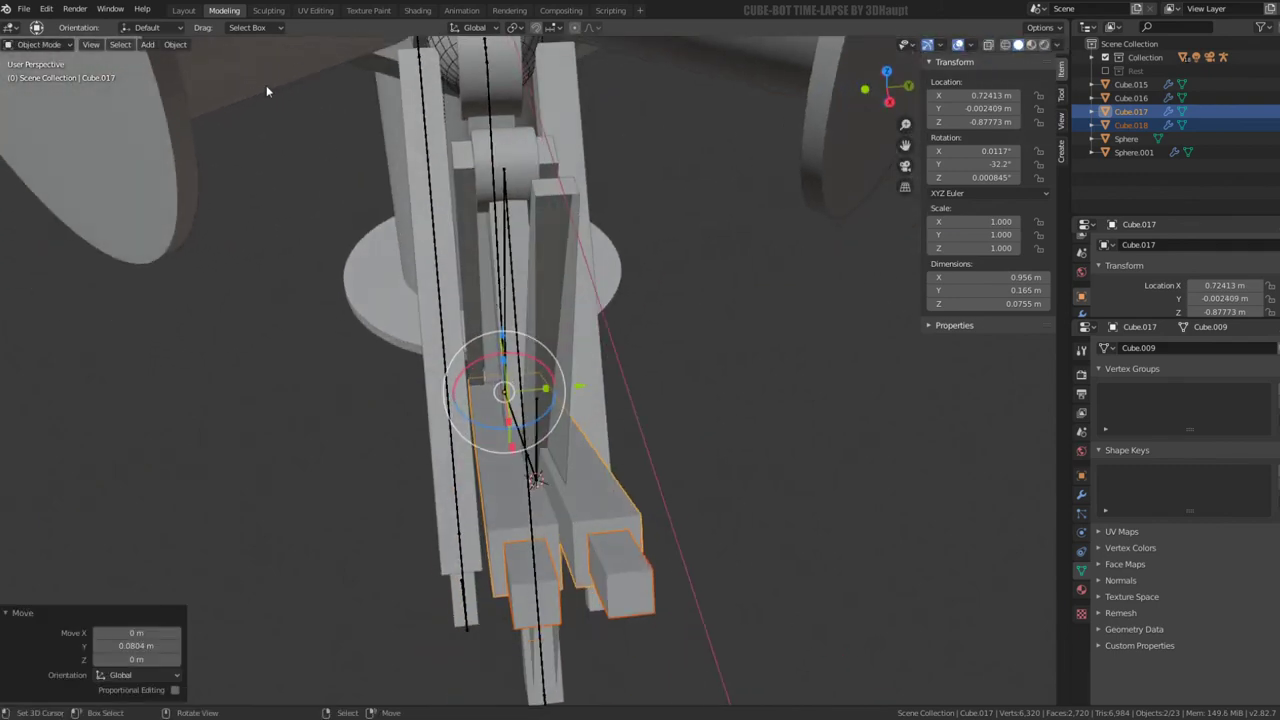
click(176, 45)
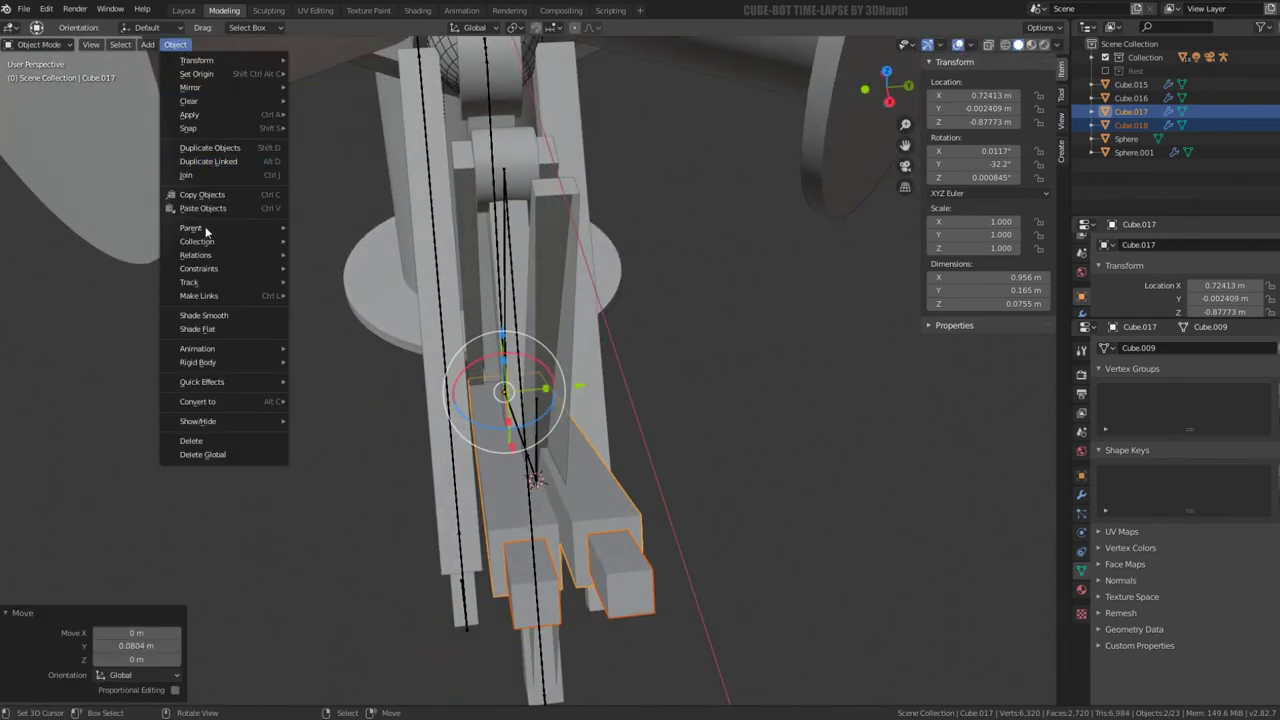
mouse_move(196, 255)
mouse_move(338, 315)
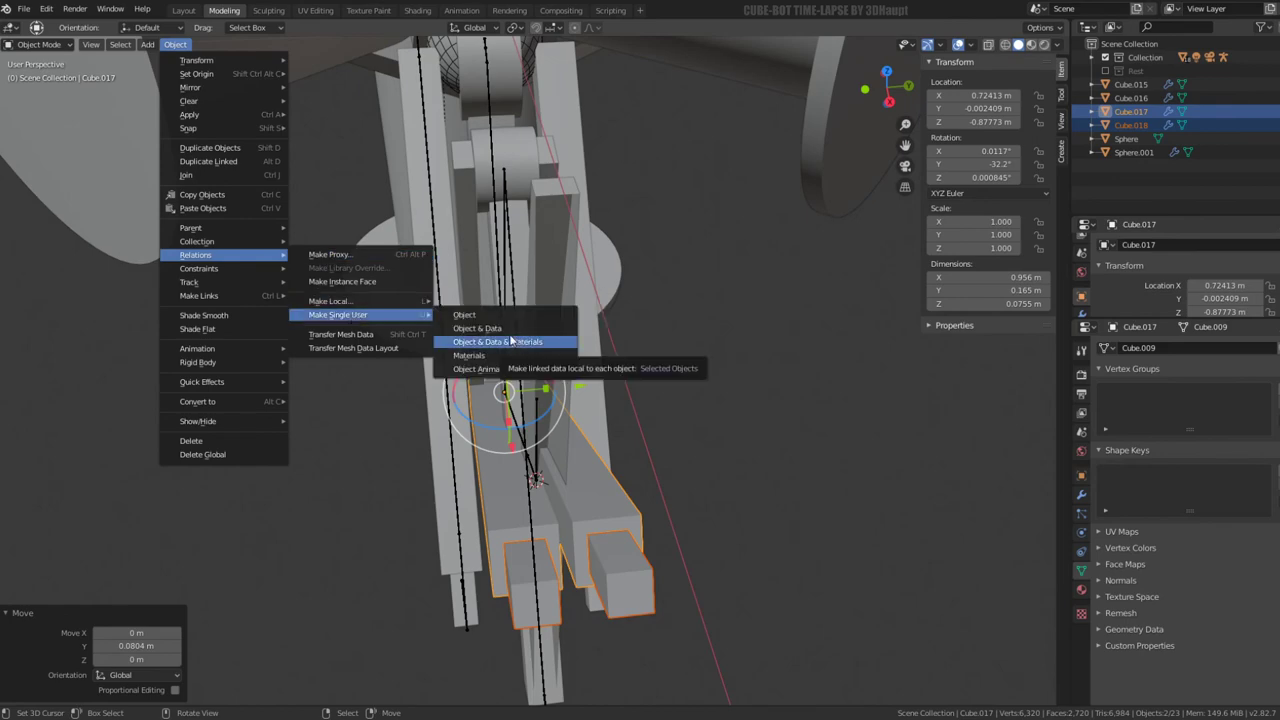
Make the copied pieces single user for both object and data
click(477, 328)
click(477, 332)
mouse_move(477, 332)
middle_down()
mouse_move(618, 282)
mouse_move(553, 173)
mouse_move(414, 342)
mouse_move(346, 491)
mouse_move(317, 403)
mouse_move(384, 280)
mouse_move(380, 322)
mouse_move(394, 338)
middle_up()
mouse_move(505, 274)
middle_down()
mouse_move(493, 236)
mouse_move(534, 277)
mouse_move(488, 208)
mouse_move(523, 214)
mouse_move(462, 385)
middle_up()
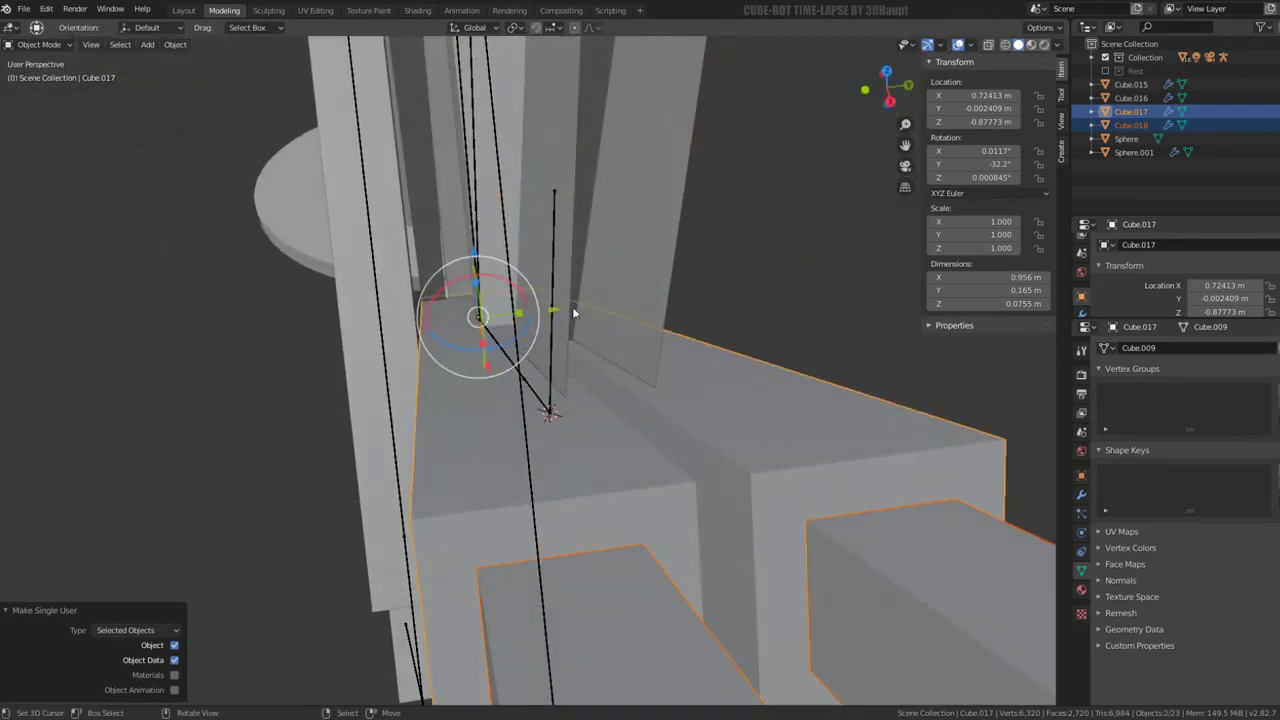
Shrink Cube.017's mesh slimmer, then nudge it 0.00528 m along Y
key(Tab)
key(a)
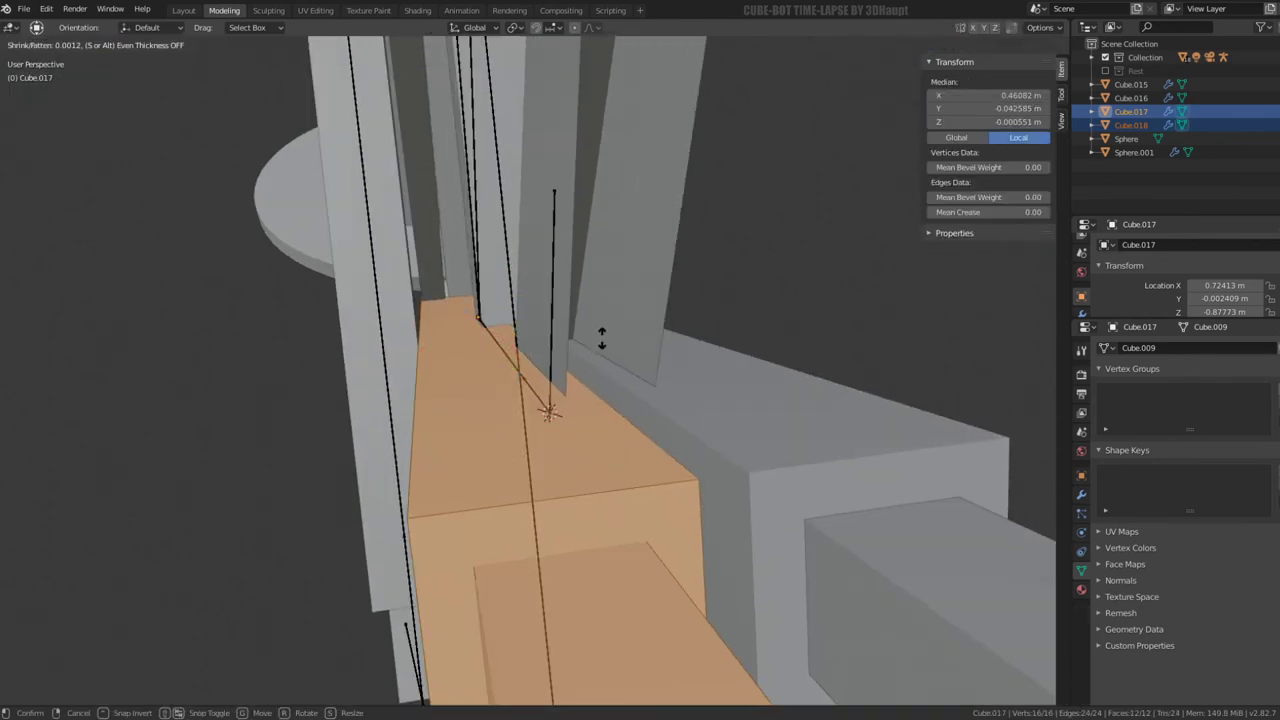
click(645, 398)
key(Tab)
drag(557, 305, 532, 325)
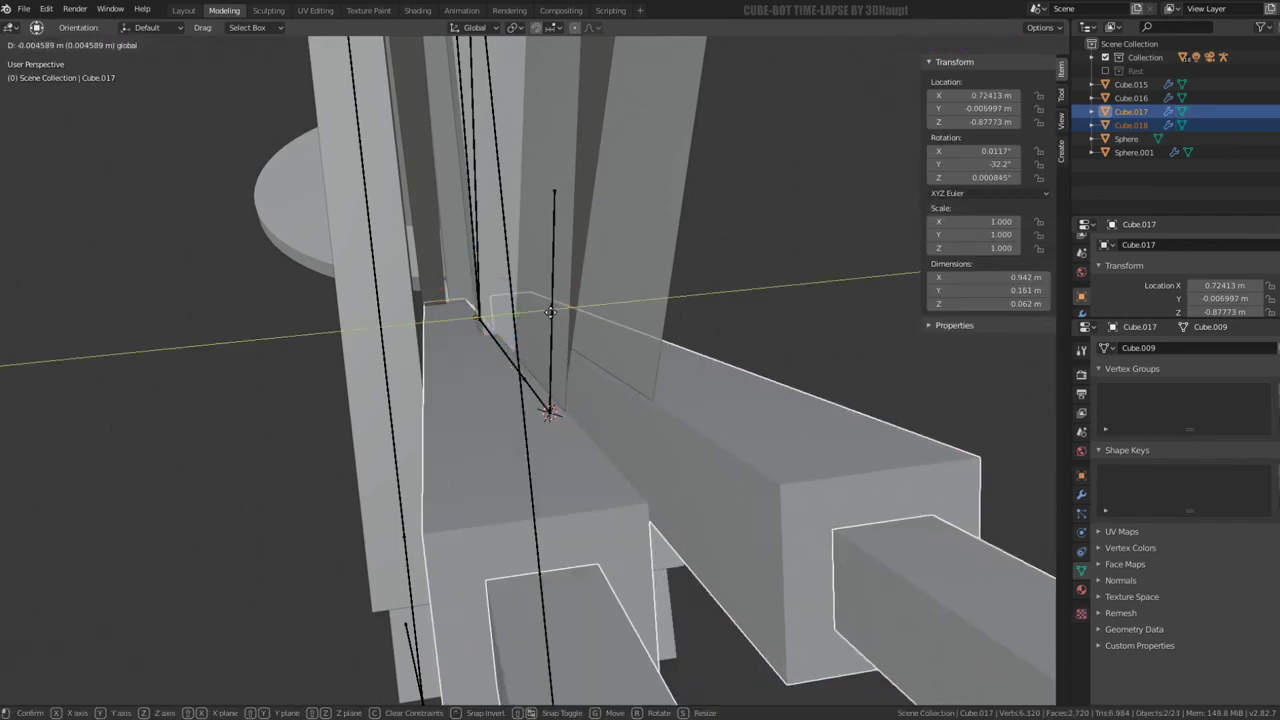
mouse_move(532, 325)
middle_down()
mouse_move(472, 160)
mouse_move(471, 320)
middle_up()
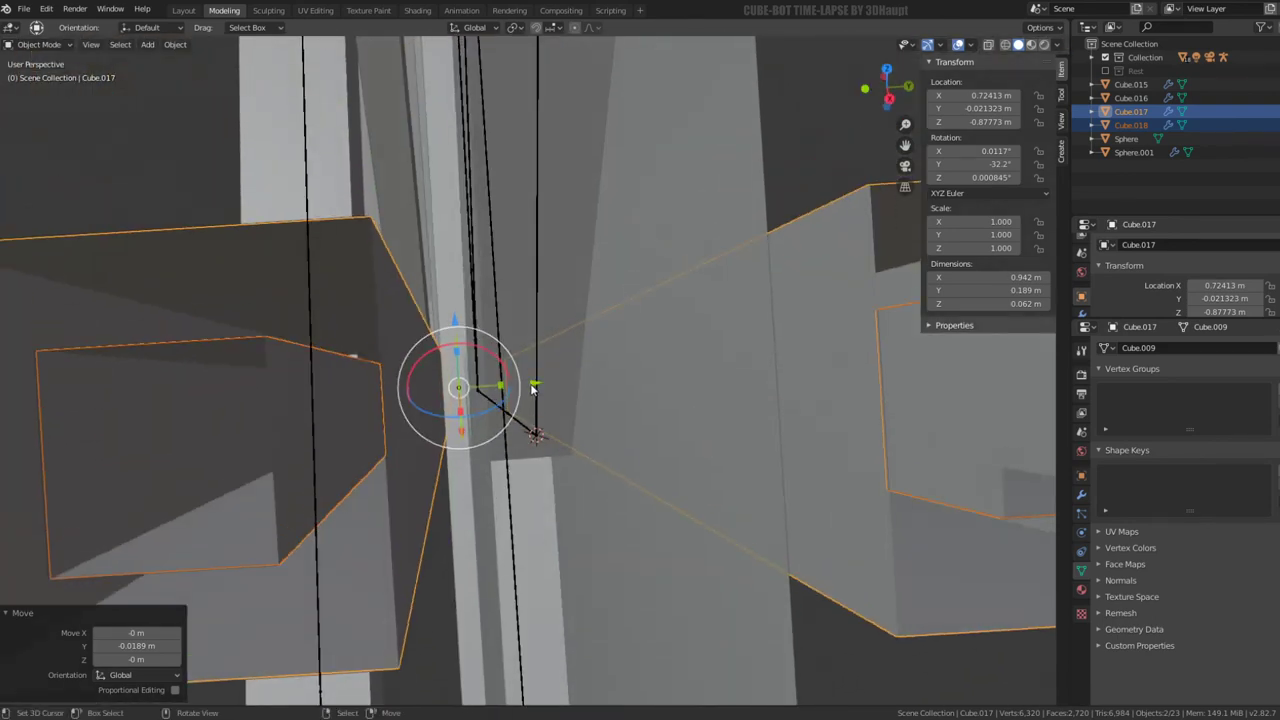
drag(533, 388, 540, 380)
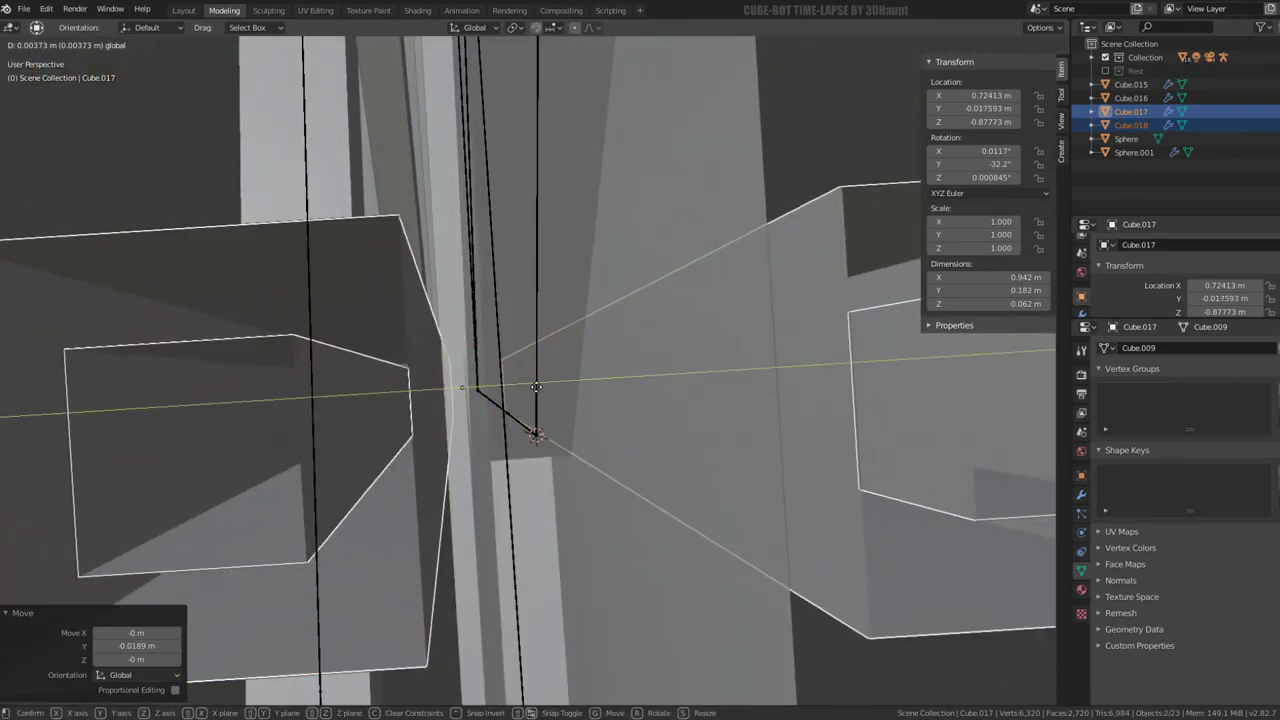
mouse_move(540, 380)
middle_down()
mouse_move(540, 259)
mouse_move(529, 283)
mouse_move(579, 256)
mouse_move(613, 186)
mouse_move(560, 241)
mouse_move(524, 241)
mouse_move(484, 287)
mouse_move(523, 354)
mouse_move(546, 366)
mouse_move(564, 234)
middle_up()
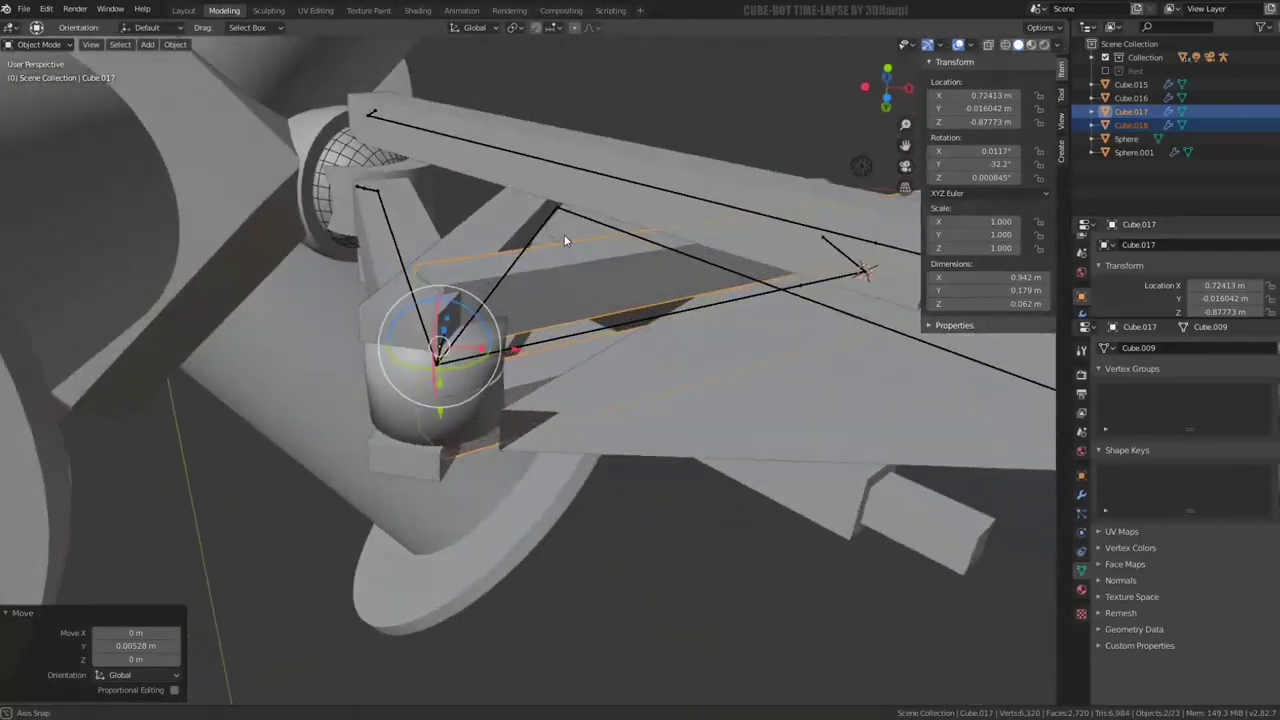
Snap the 3D cursor onto the armature bone in the armature's Edit Mode
click(531, 345)
key(Tab)
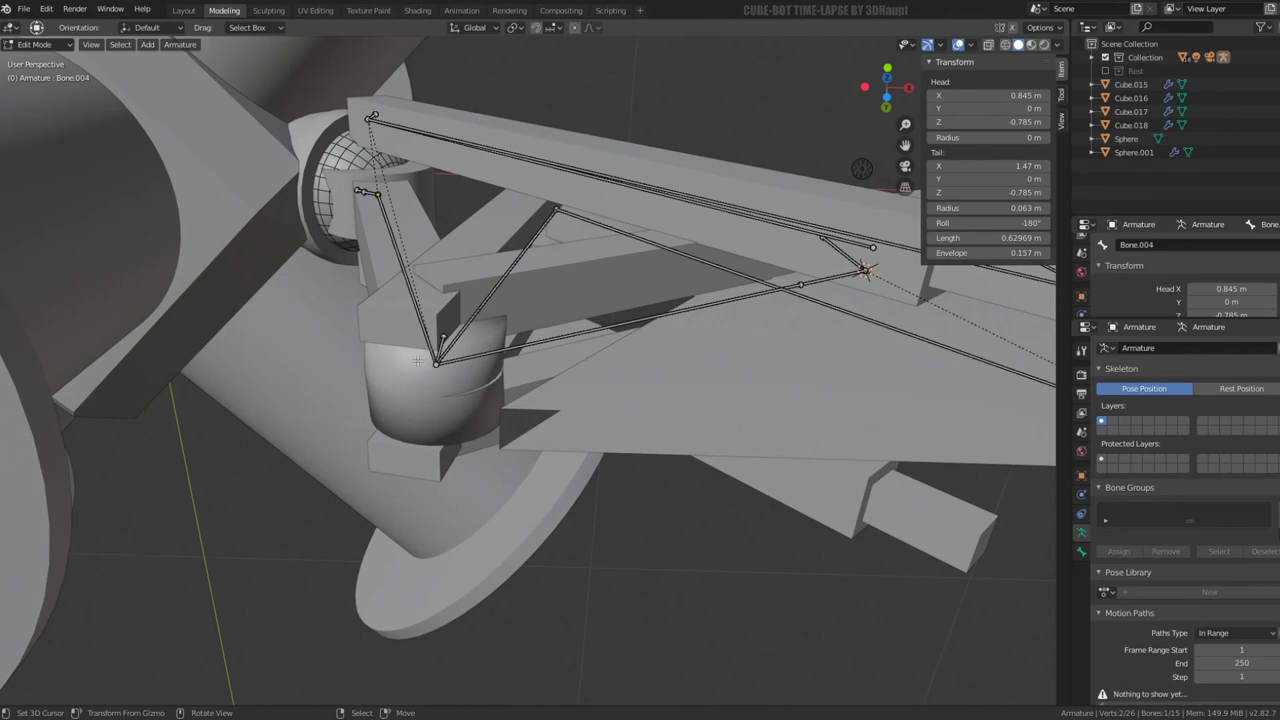
key(shift+s)
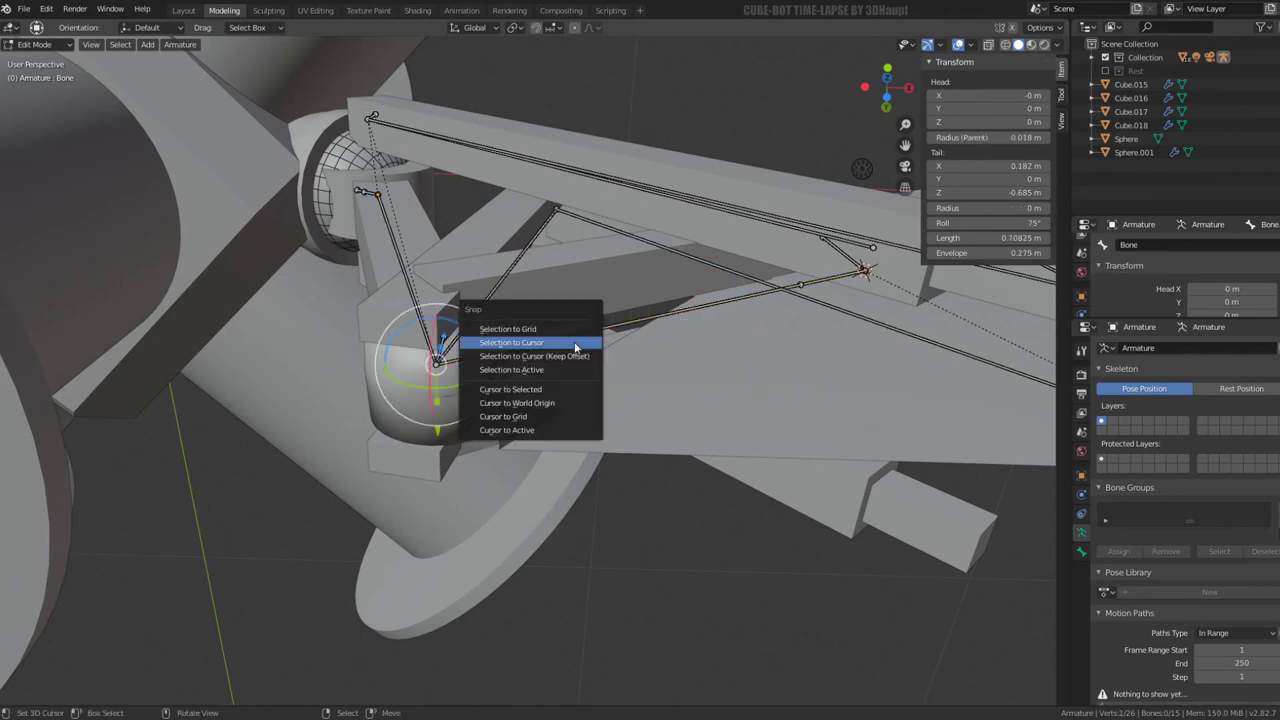
click(568, 388)
key(Tab)
click(566, 278)
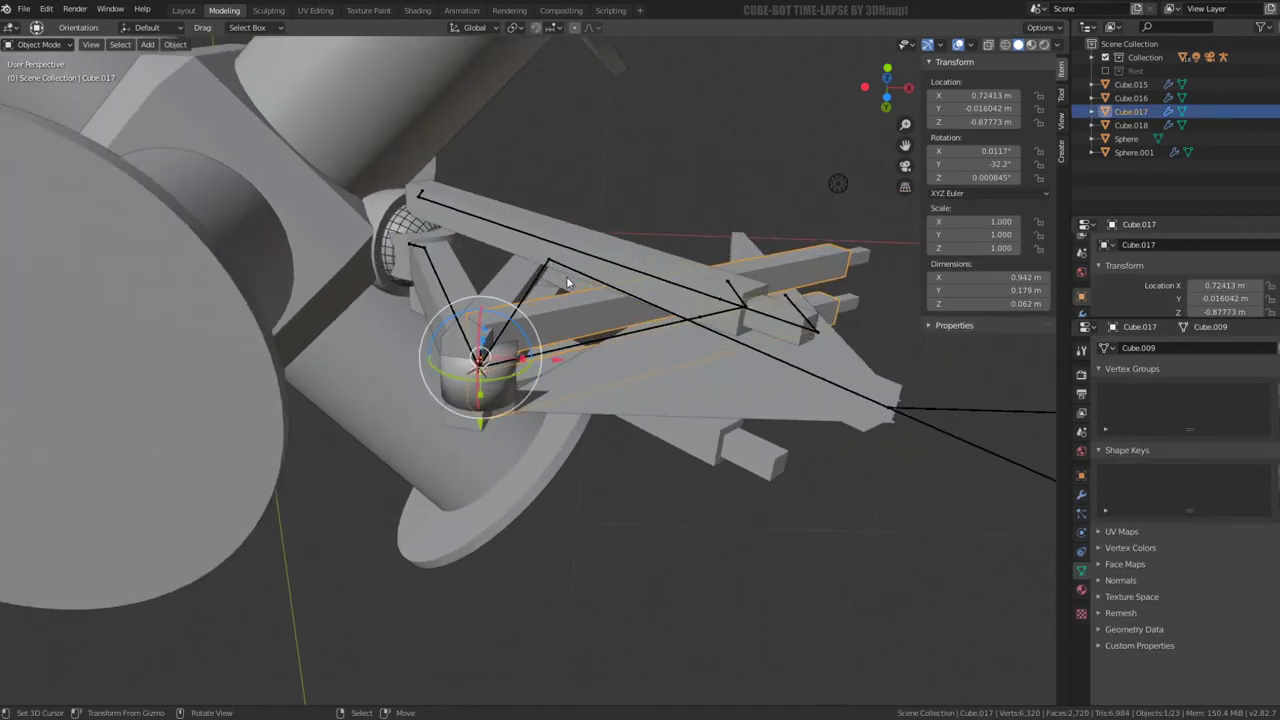
mouse_move(566, 276)
middle_down()
mouse_move(544, 331)
mouse_move(420, 495)
mouse_move(412, 476)
mouse_move(600, 470)
middle_up()
Parent Cube.018 to Cube.017 keeping transform, leaving only Cube.017 selected
shift+click(770, 468)
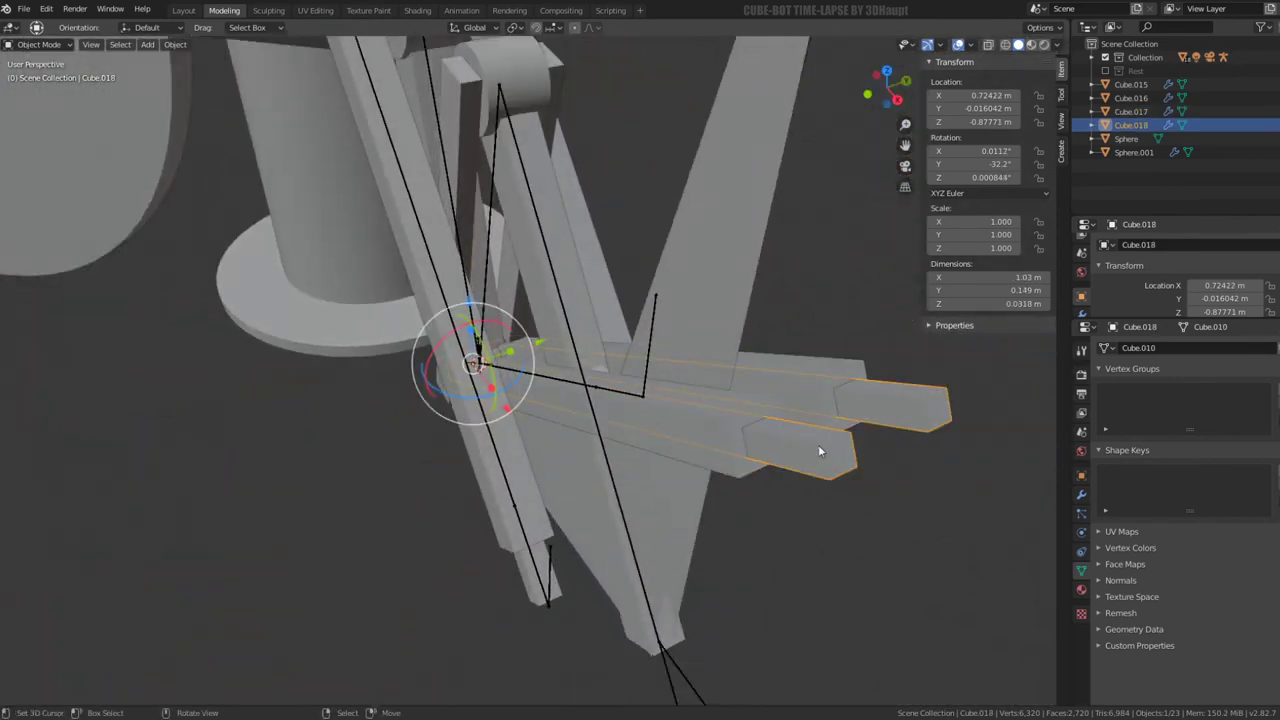
shift+click(818, 444)
key(ctrl+p)
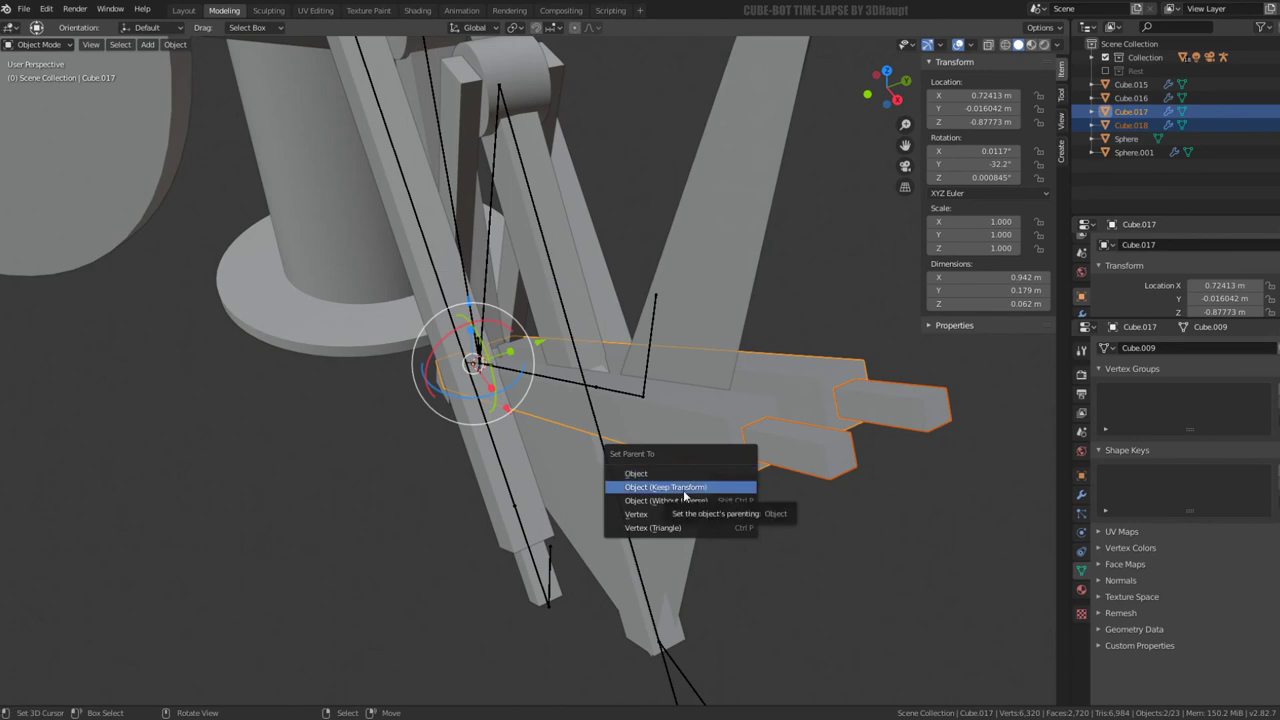
click(686, 490)
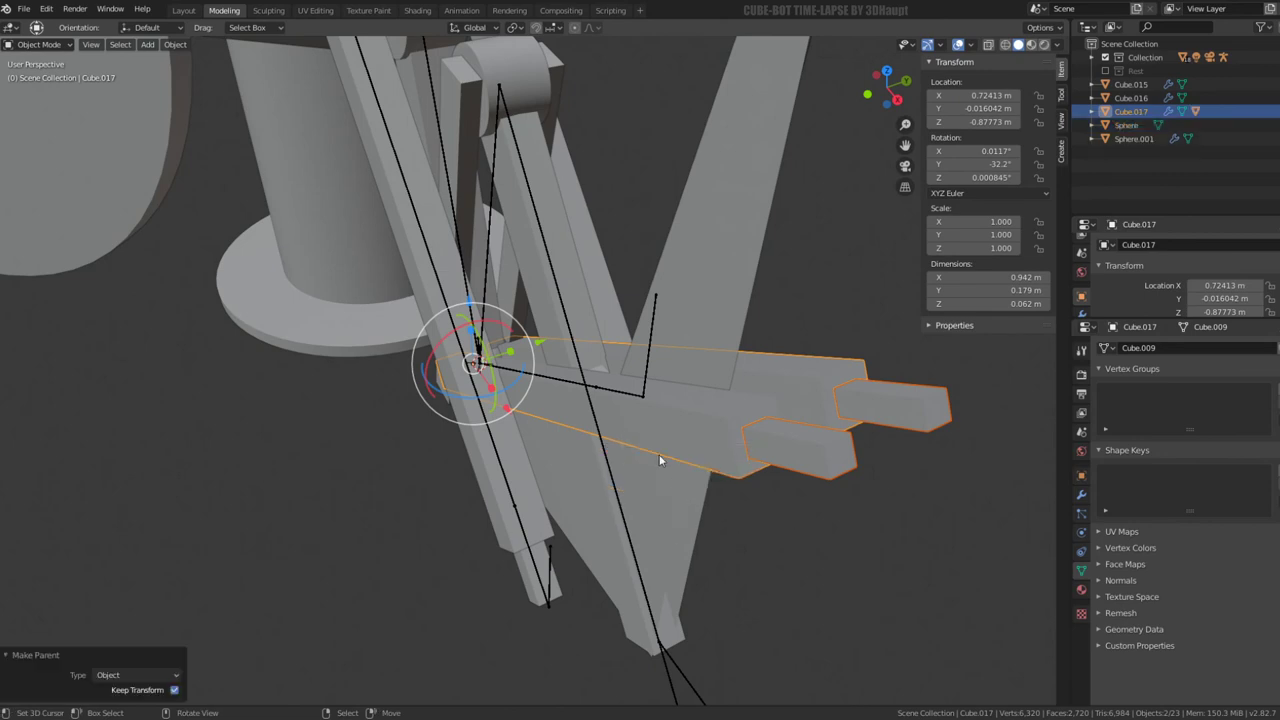
click(736, 475)
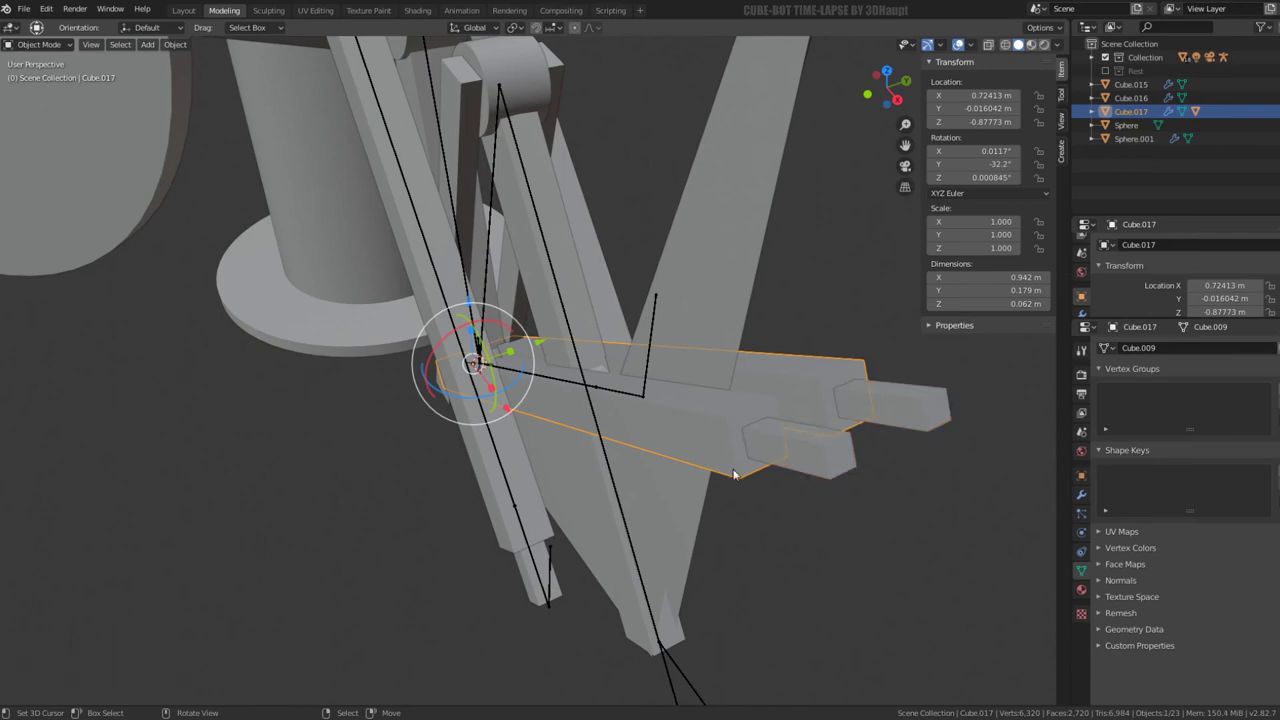
Snap Cube.017 to the 3D cursor, then move it -0.0161 m along Y
key(shift+s)
click(715, 424)
middle_drag(694, 423, 607, 317)
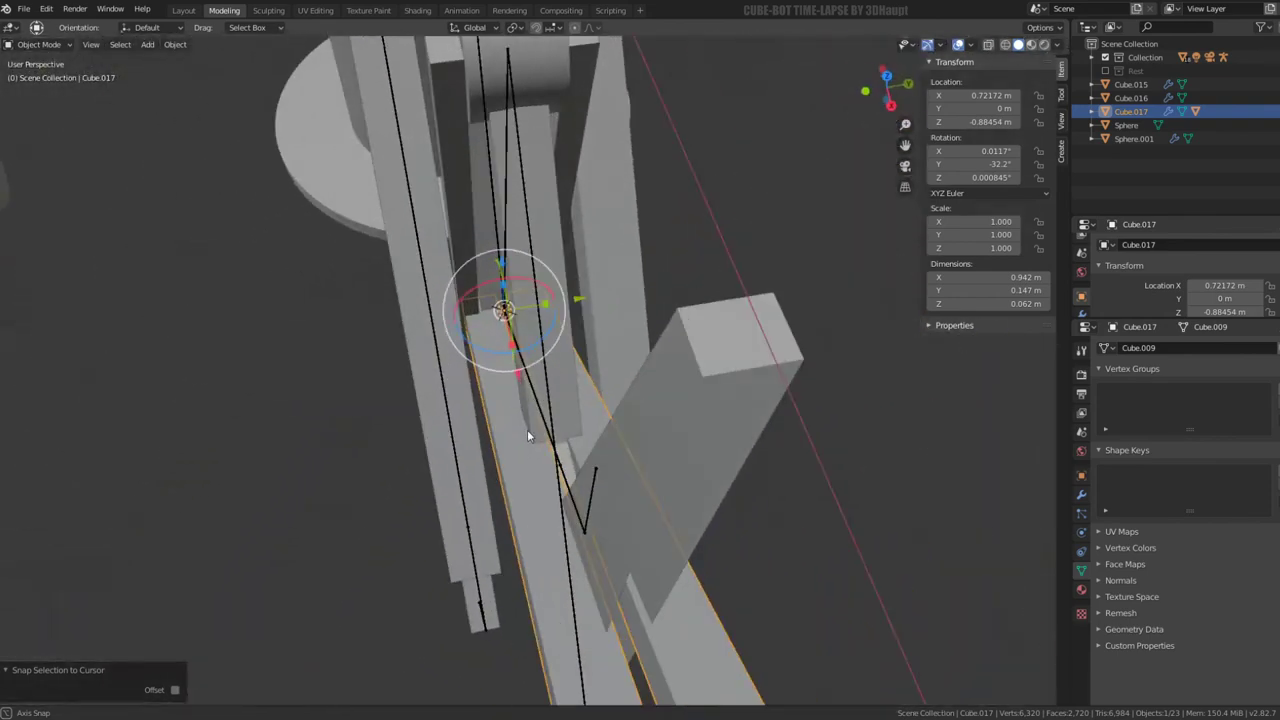
middle_drag(607, 317, 628, 479)
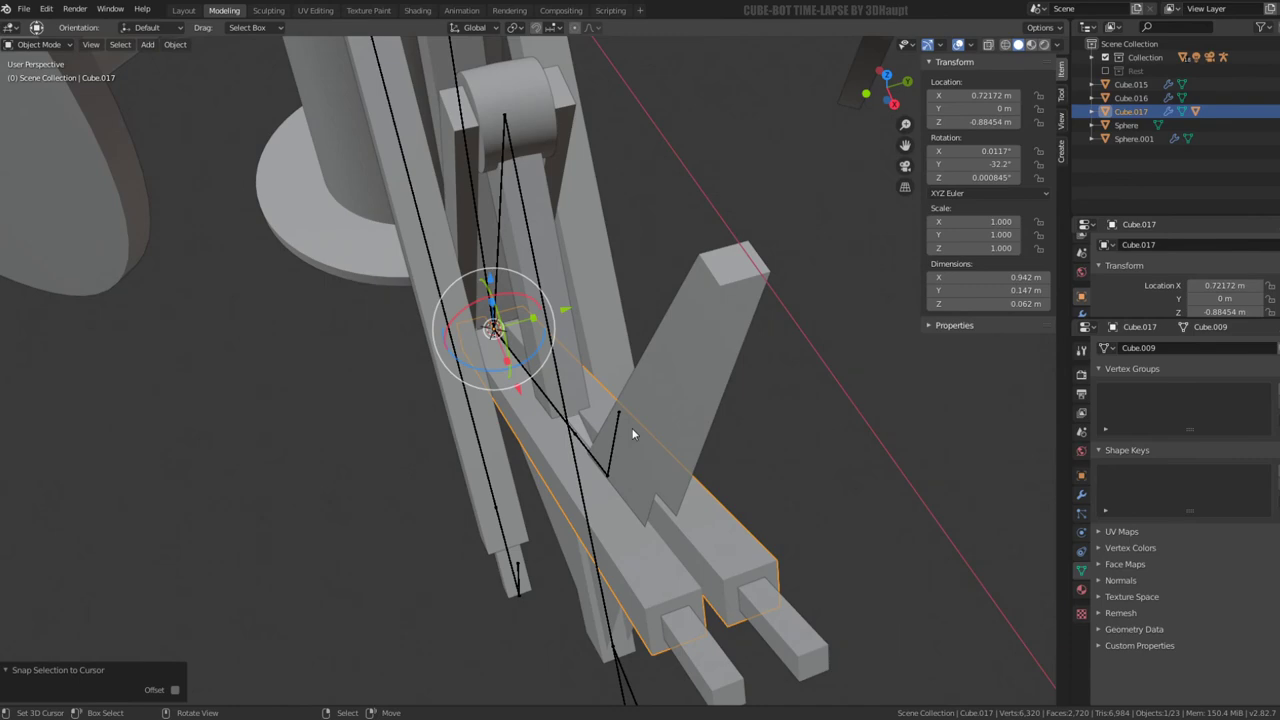
mouse_move(632, 433)
middle_down()
mouse_move(513, 387)
mouse_move(565, 327)
middle_up()
key(g)
key(y)
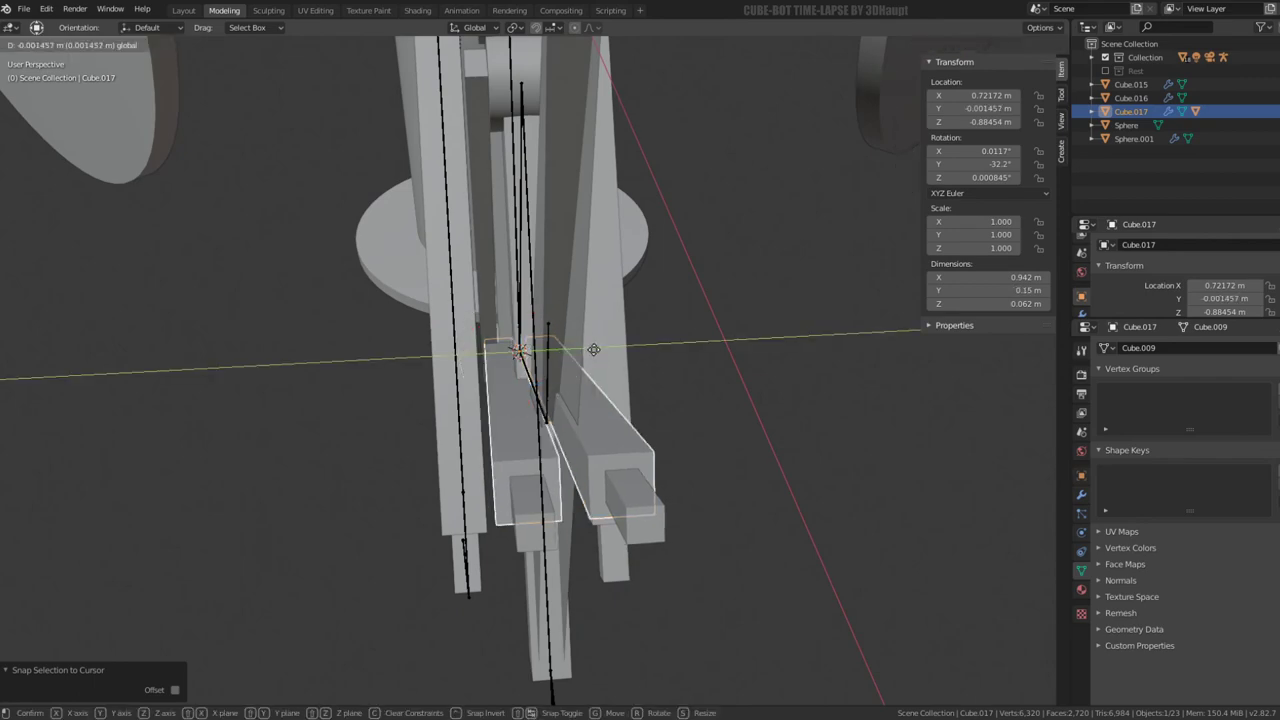
click(587, 350)
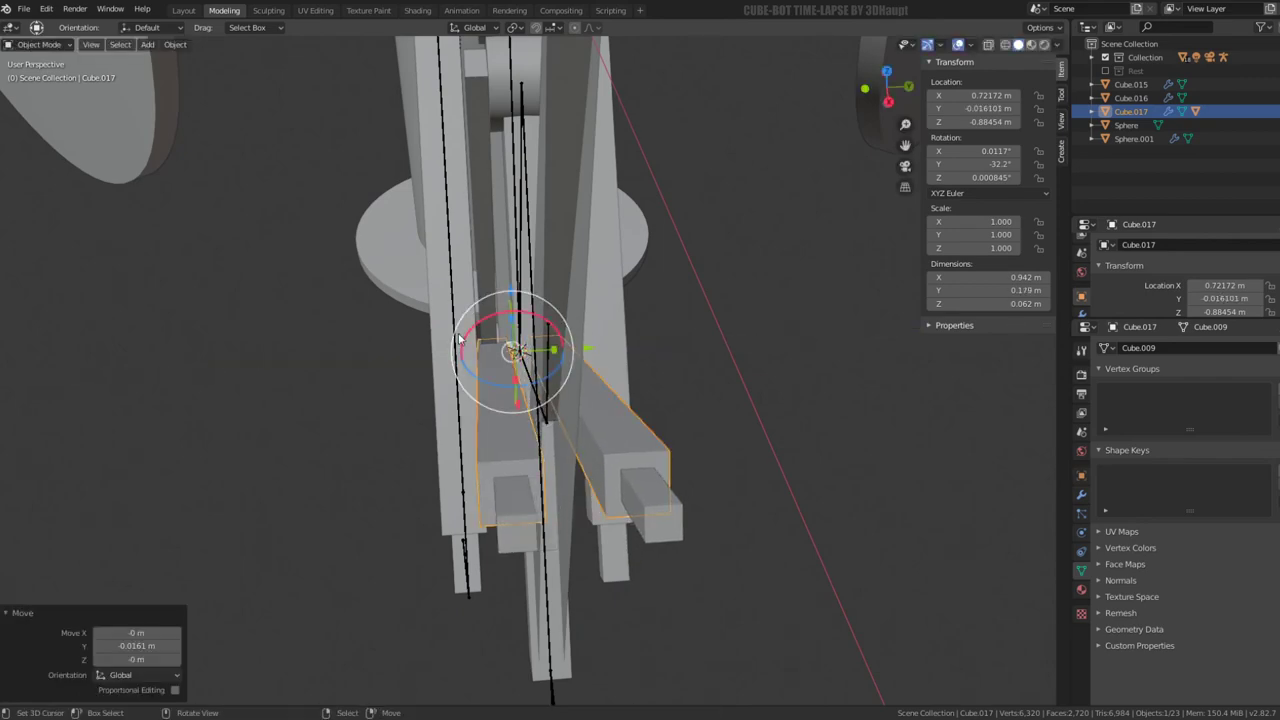
mouse_move(587, 350)
middle_down()
mouse_move(570, 183)
mouse_move(416, 385)
mouse_move(473, 432)
mouse_move(497, 424)
middle_up()
mouse_move(490, 360)
middle_down()
mouse_move(553, 348)
mouse_move(506, 341)
mouse_move(494, 403)
middle_up()
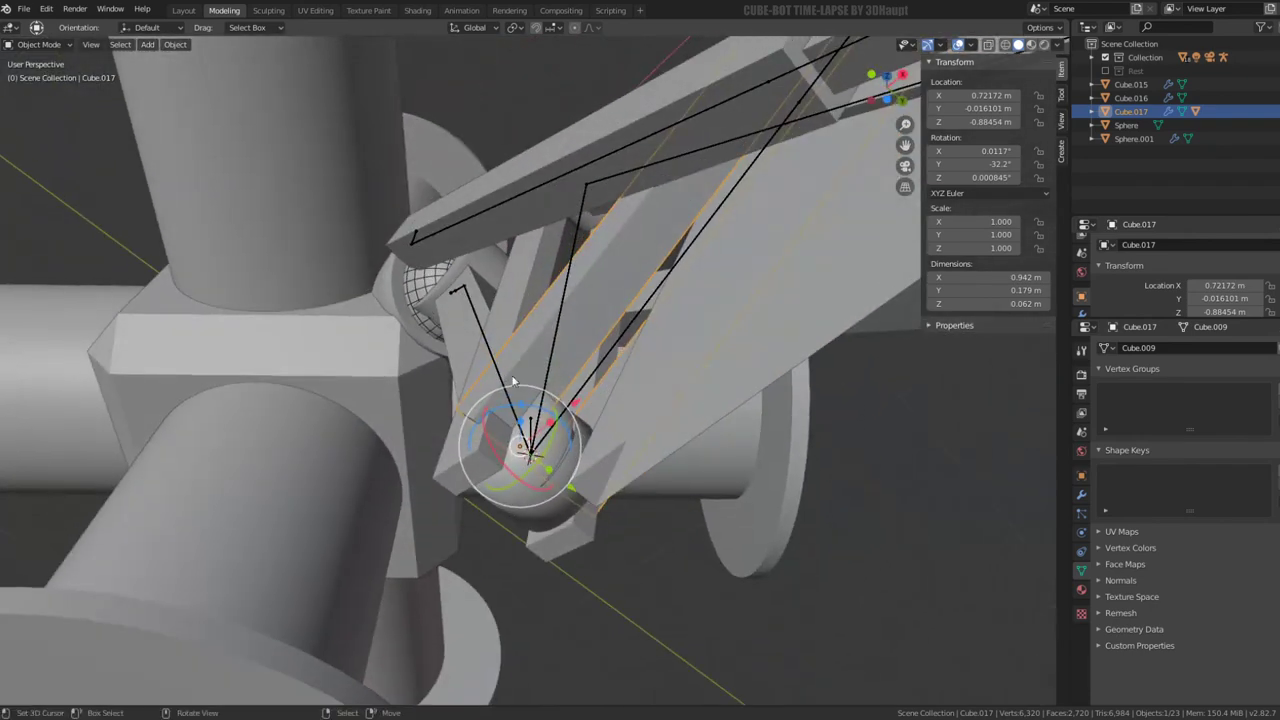
Set Transform Orientation to Normal and slide Cube.017's end face along its normal to shorten the bar
key(Tab)
click(477, 398)
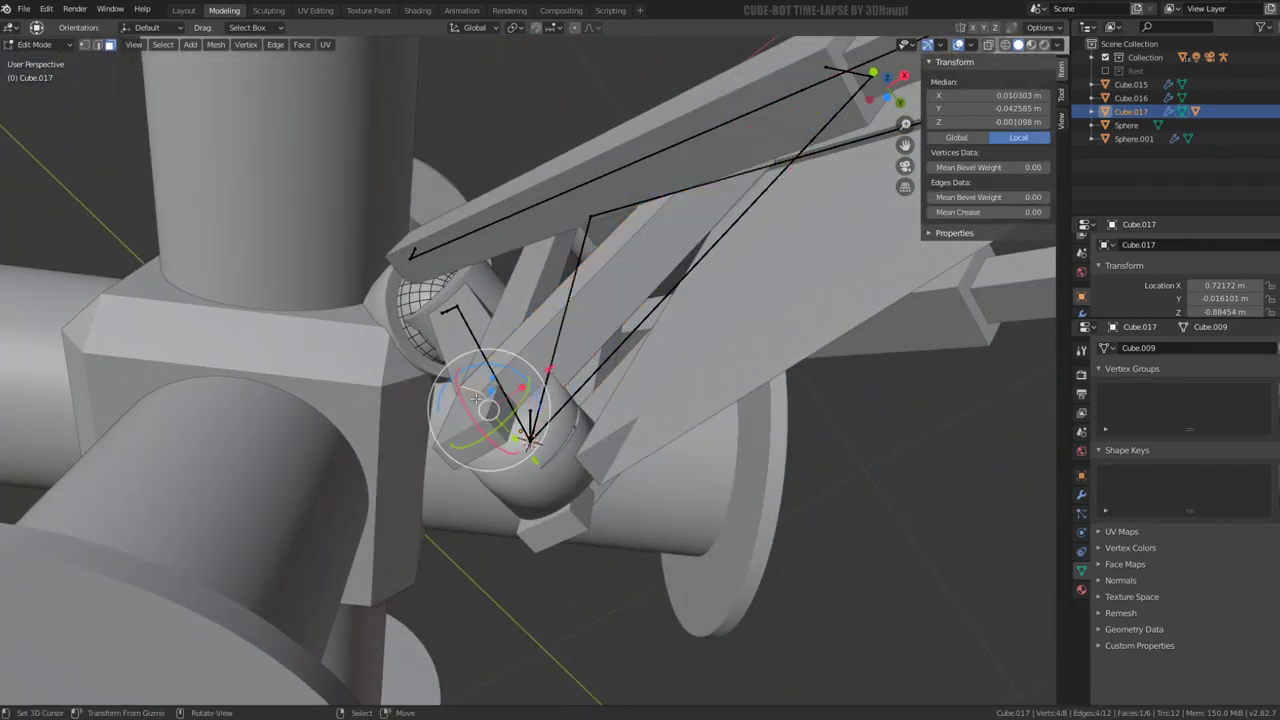
click(476, 28)
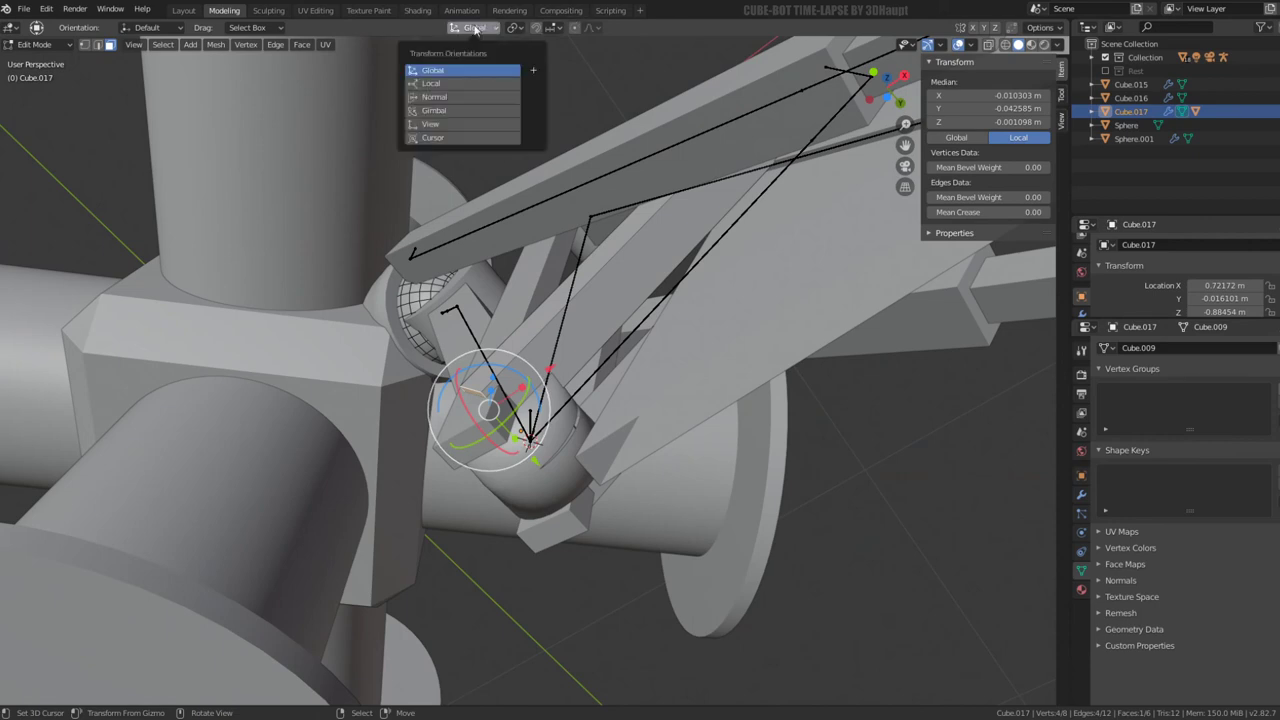
click(459, 97)
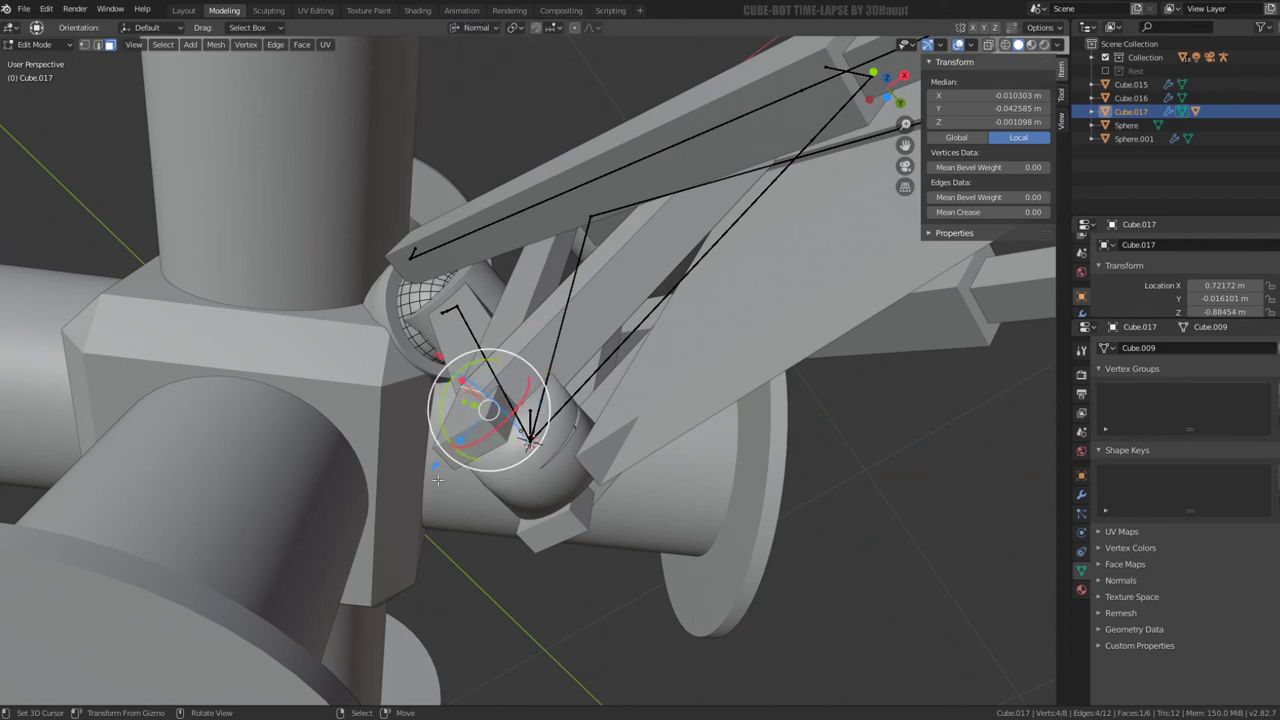
drag(437, 480, 445, 457)
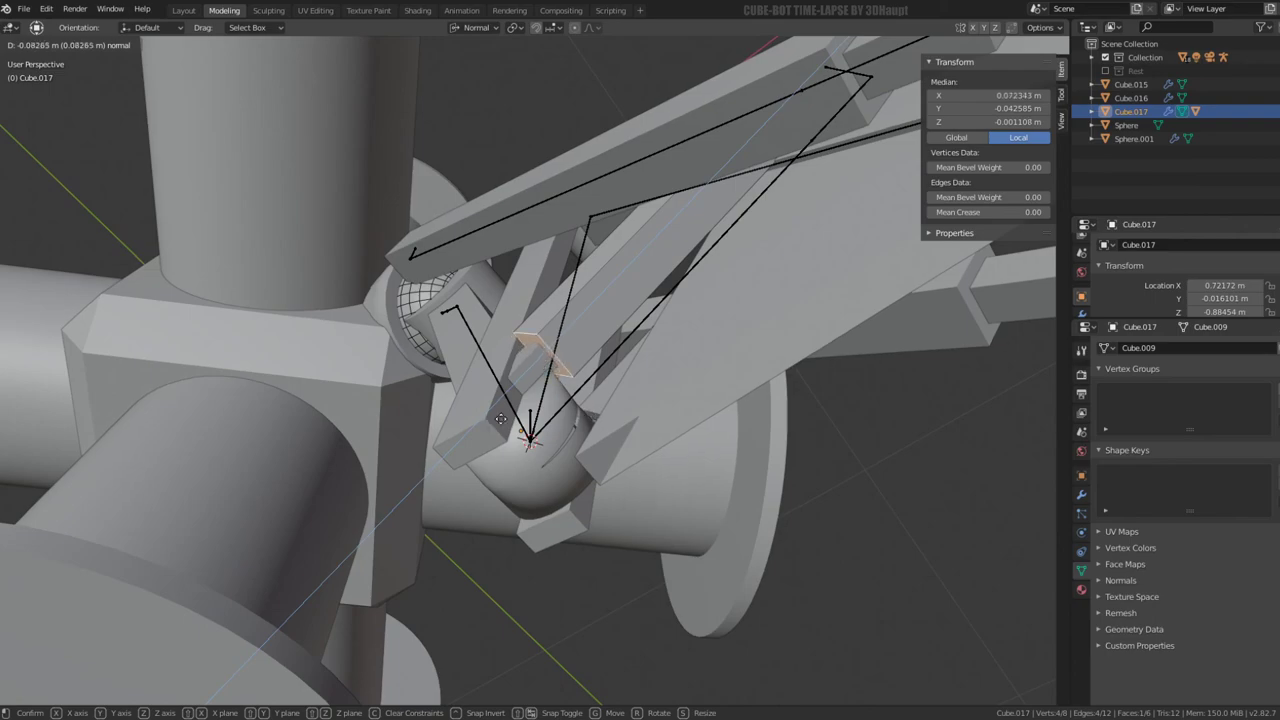
drag(501, 418, 505, 409)
middle_drag(531, 300, 605, 371)
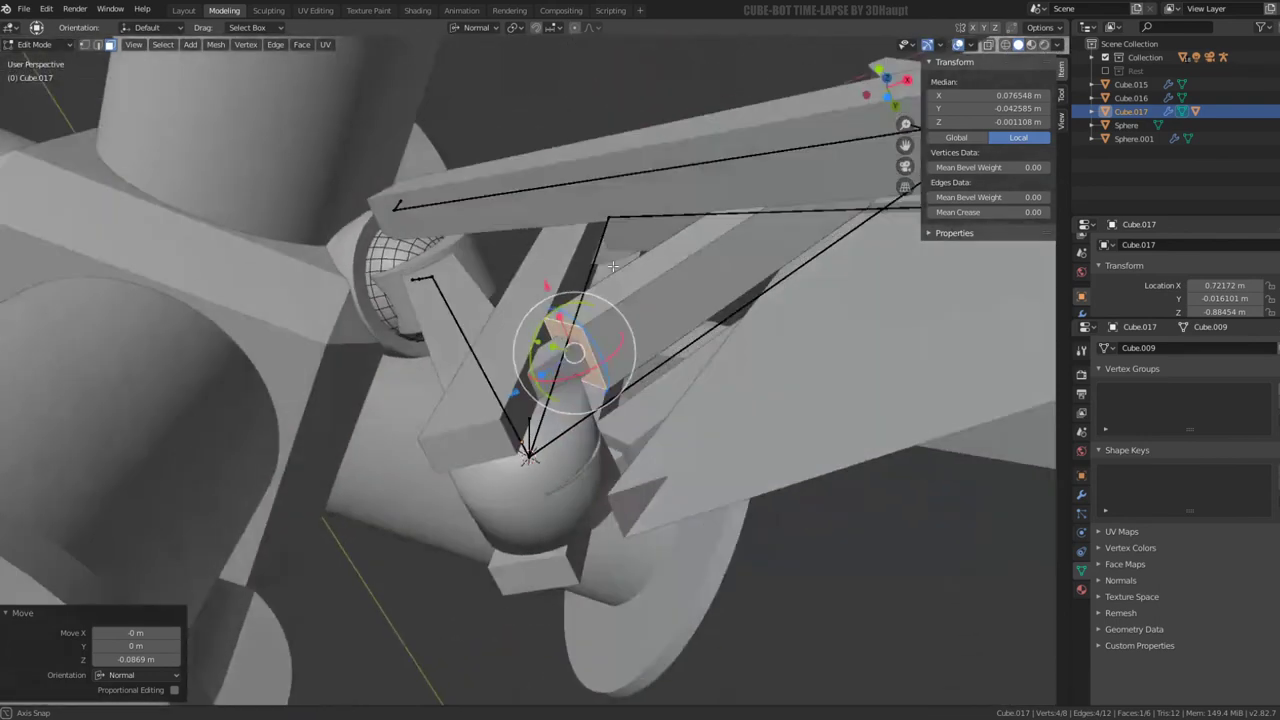
mouse_move(605, 371)
middle_down()
mouse_move(613, 271)
mouse_move(453, 415)
middle_up()
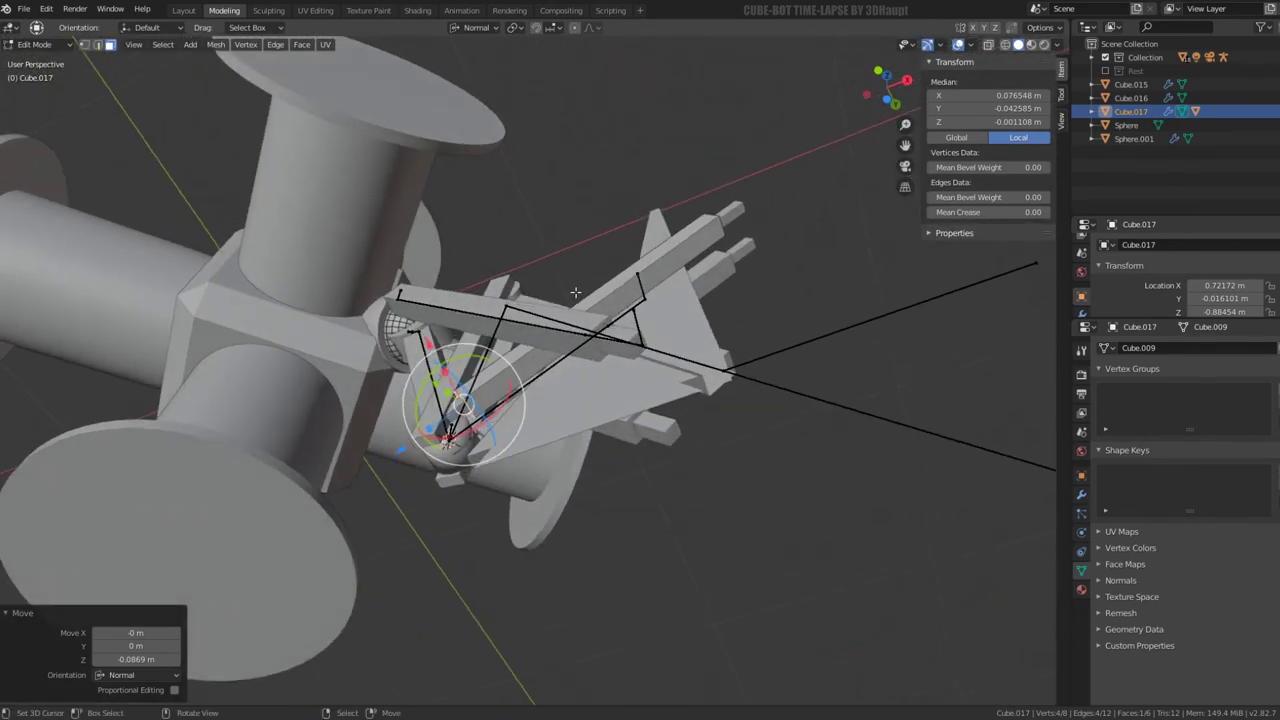
scroll(453, 415, up, 2)
scroll(453, 415, up, 2)
key(g)
key(z)
key(z)
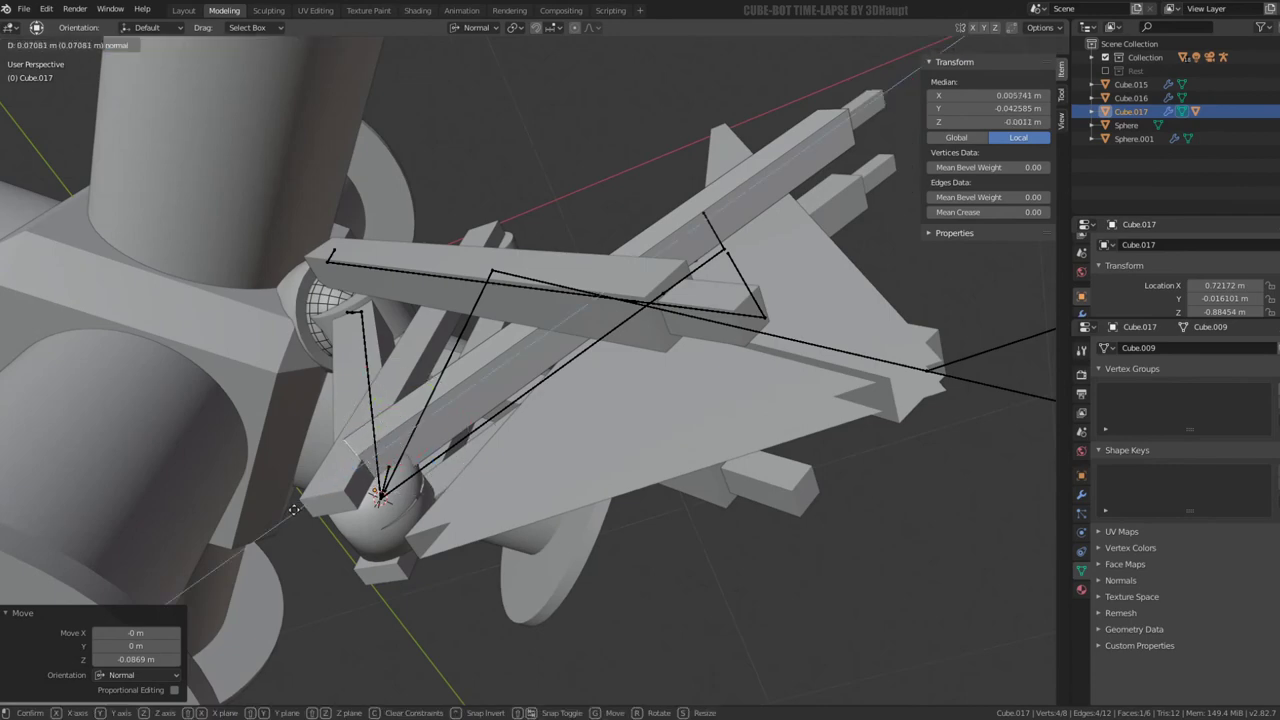
click(294, 510)
key(Tab)
Slide Cube.017's far end face inward along its normal to shorten the bar further
mouse_move(294, 510)
middle_down()
mouse_move(407, 436)
mouse_move(596, 435)
mouse_move(655, 401)
middle_up()
key(Tab)
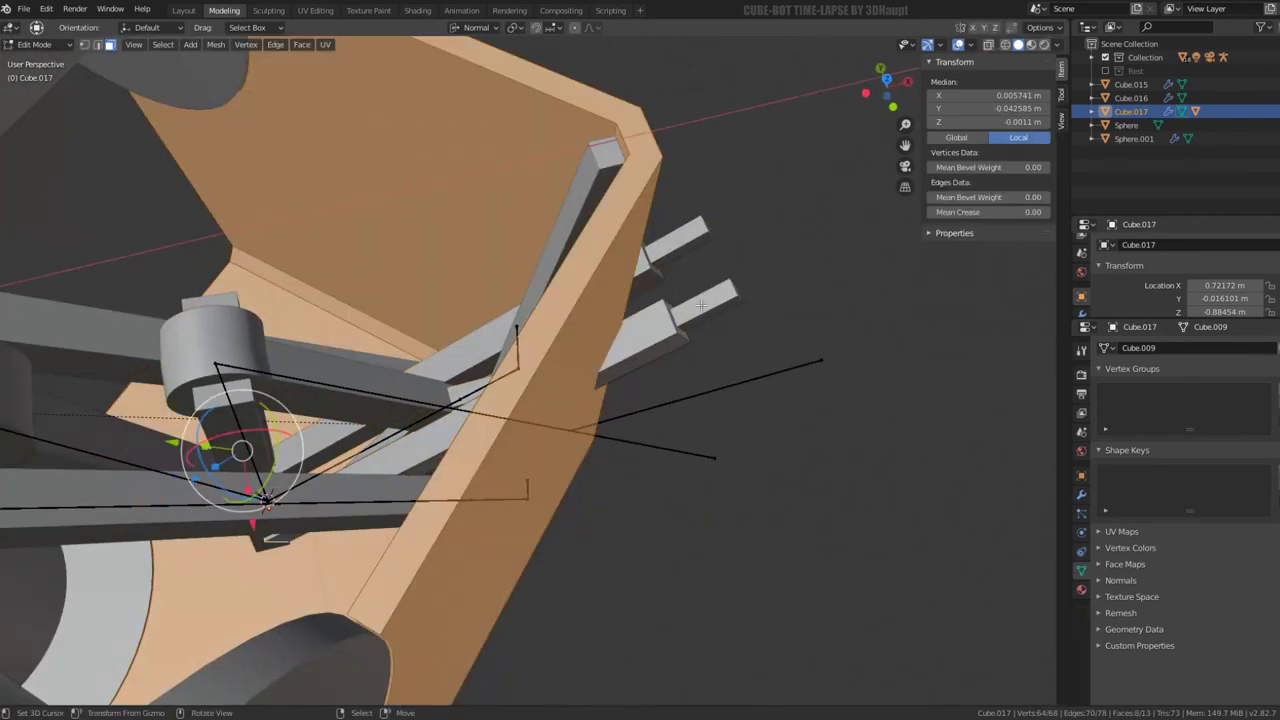
click(684, 331)
middle_drag(684, 331, 790, 333)
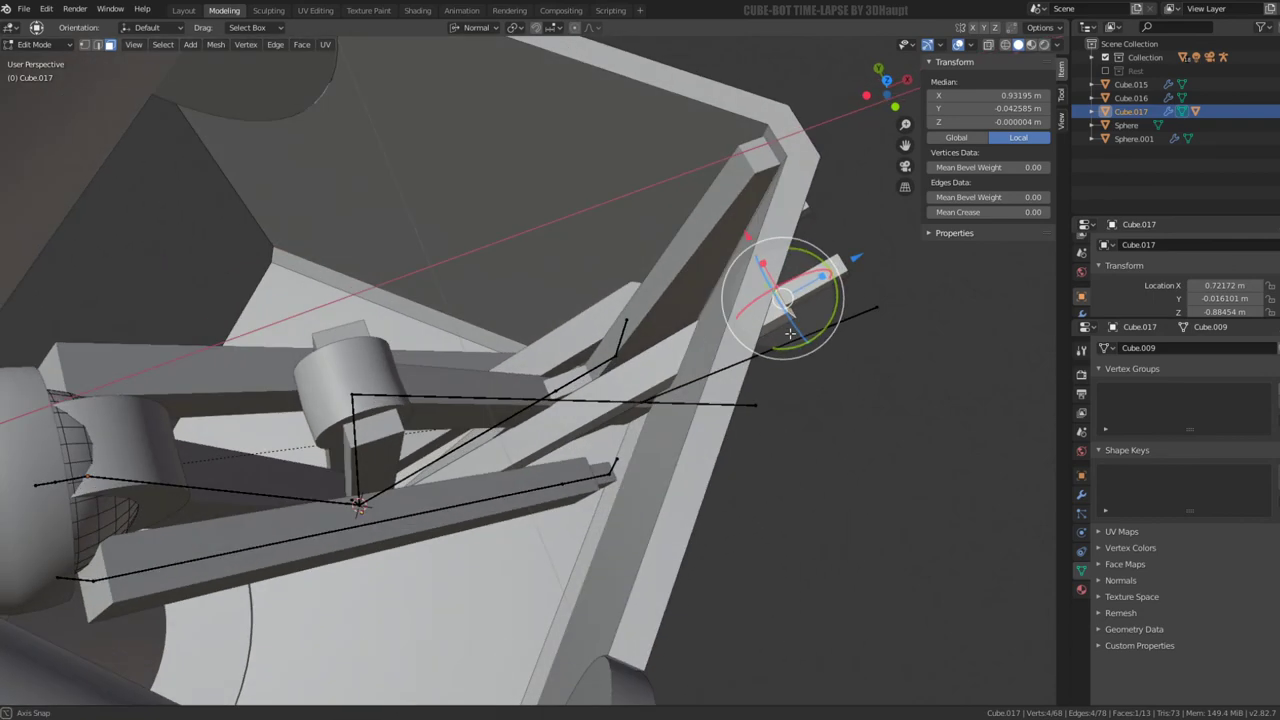
drag(853, 264, 752, 304)
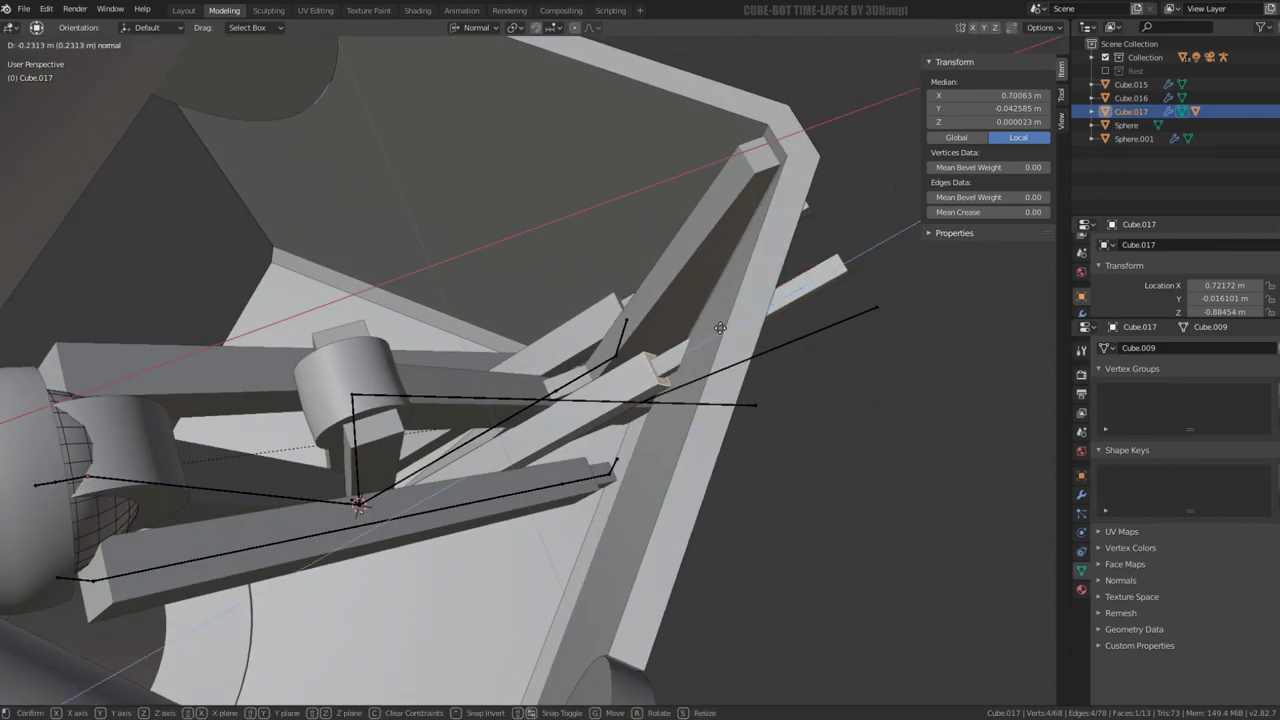
click(694, 343)
Shorten Cube.018 by sliding its end face along its normal, then return to Object Mode
mouse_move(694, 343)
middle_down()
mouse_move(745, 345)
mouse_move(833, 274)
middle_up()
click(740, 347)
shift+middle_drag(890, 233, 840, 262)
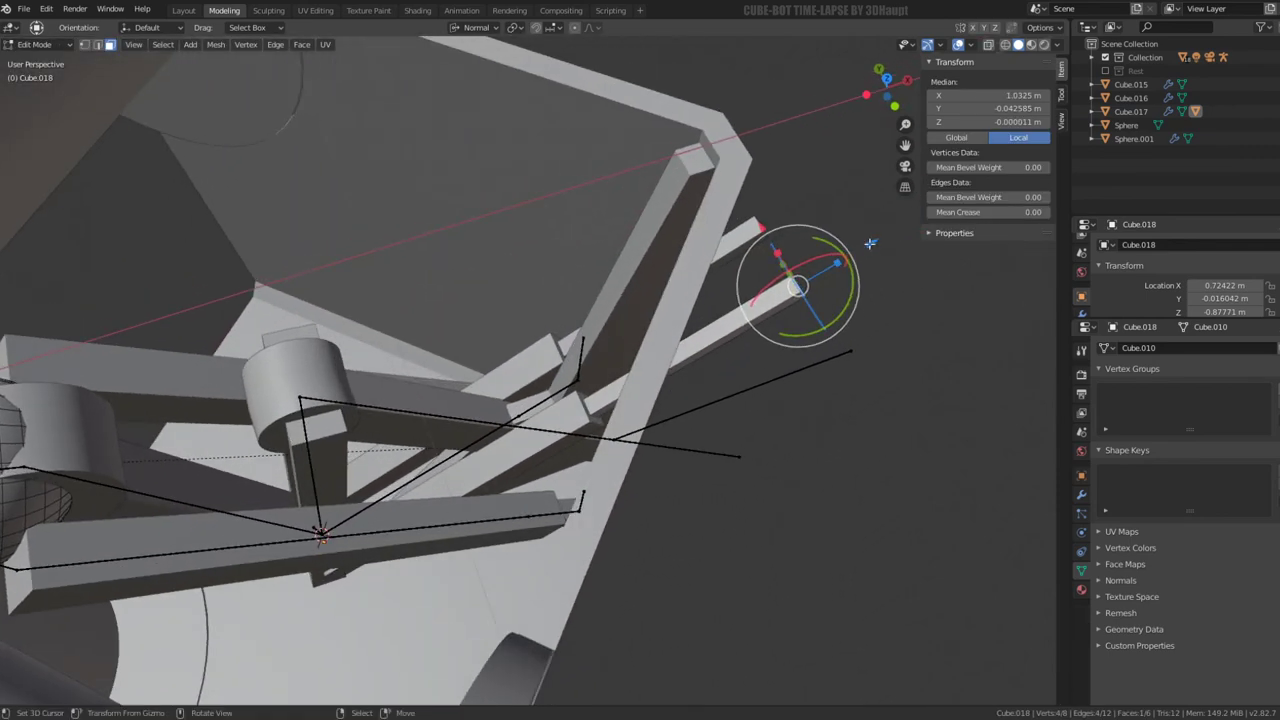
drag(870, 243, 786, 295)
drag(718, 347, 714, 349)
middle_drag(714, 349, 698, 344)
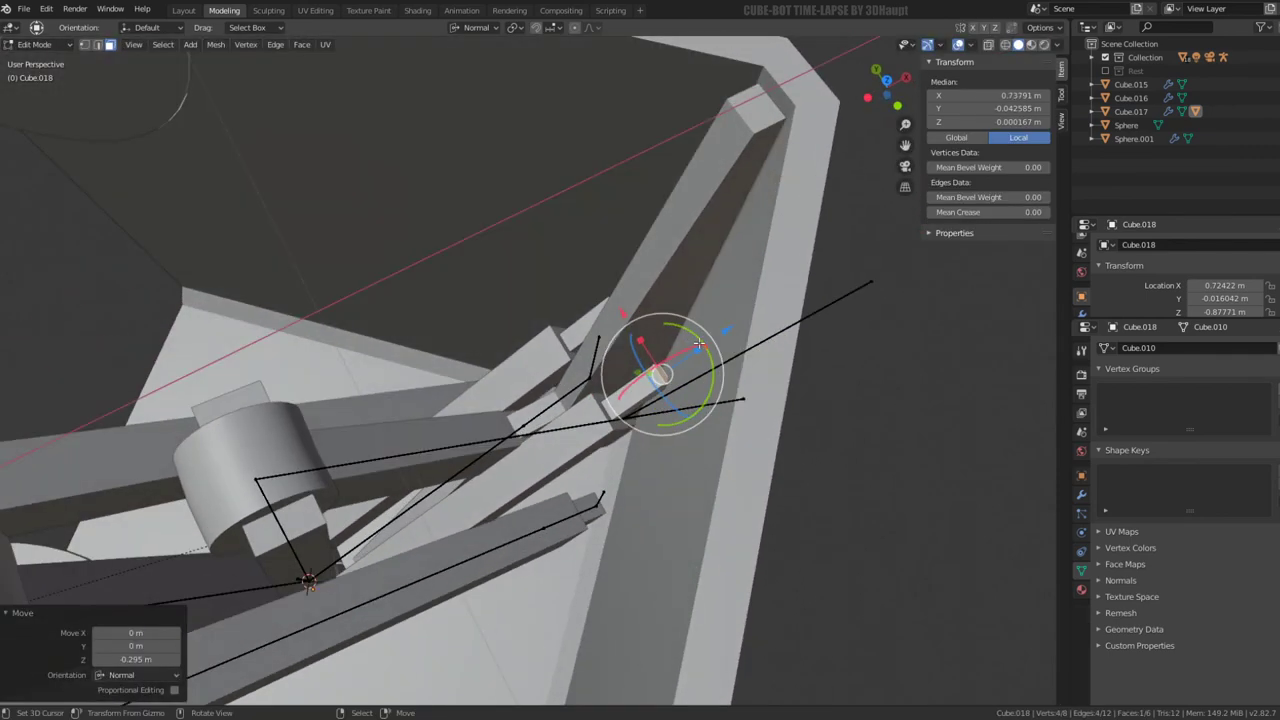
drag(724, 331, 740, 320)
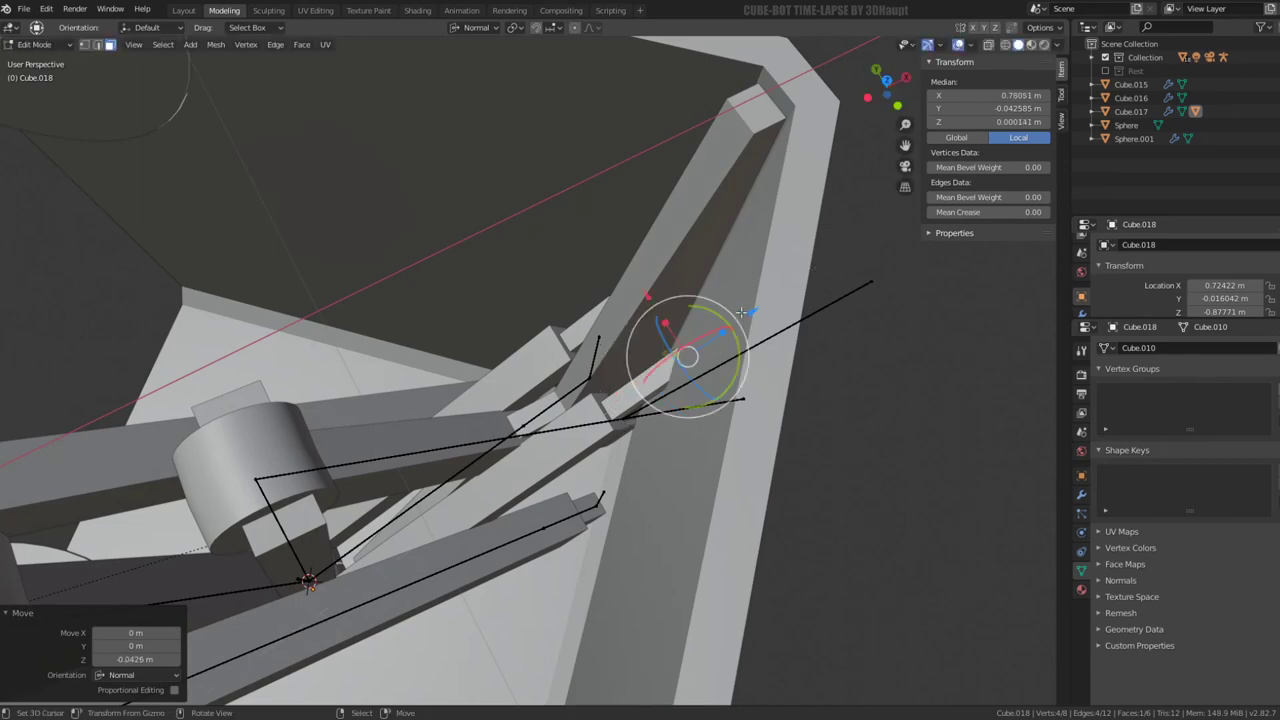
mouse_move(741, 313)
middle_down()
mouse_move(689, 393)
mouse_move(648, 374)
mouse_move(681, 340)
mouse_move(602, 396)
middle_up()
key(Tab)
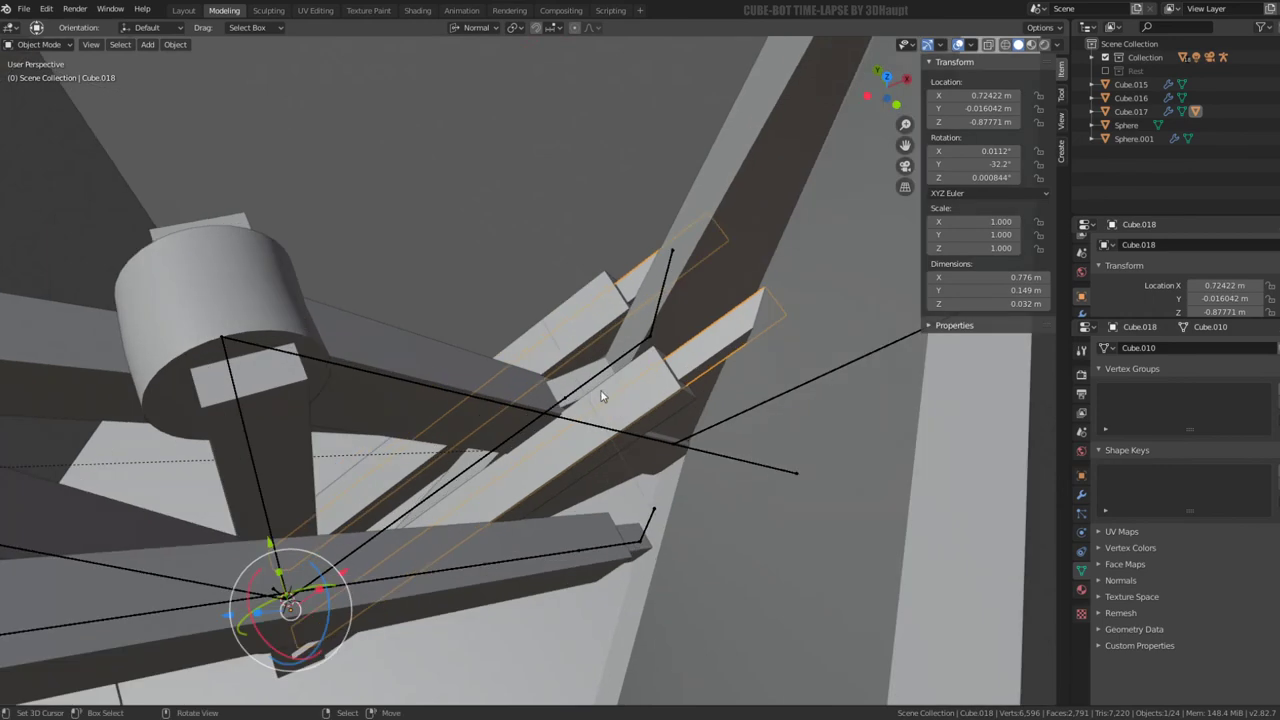
Bone-parent Cube.017 to the armature's Bone.012 in Pose Mode, then rotate the bone to test it
middle_drag(519, 472, 500, 471)
shift+click(494, 476)
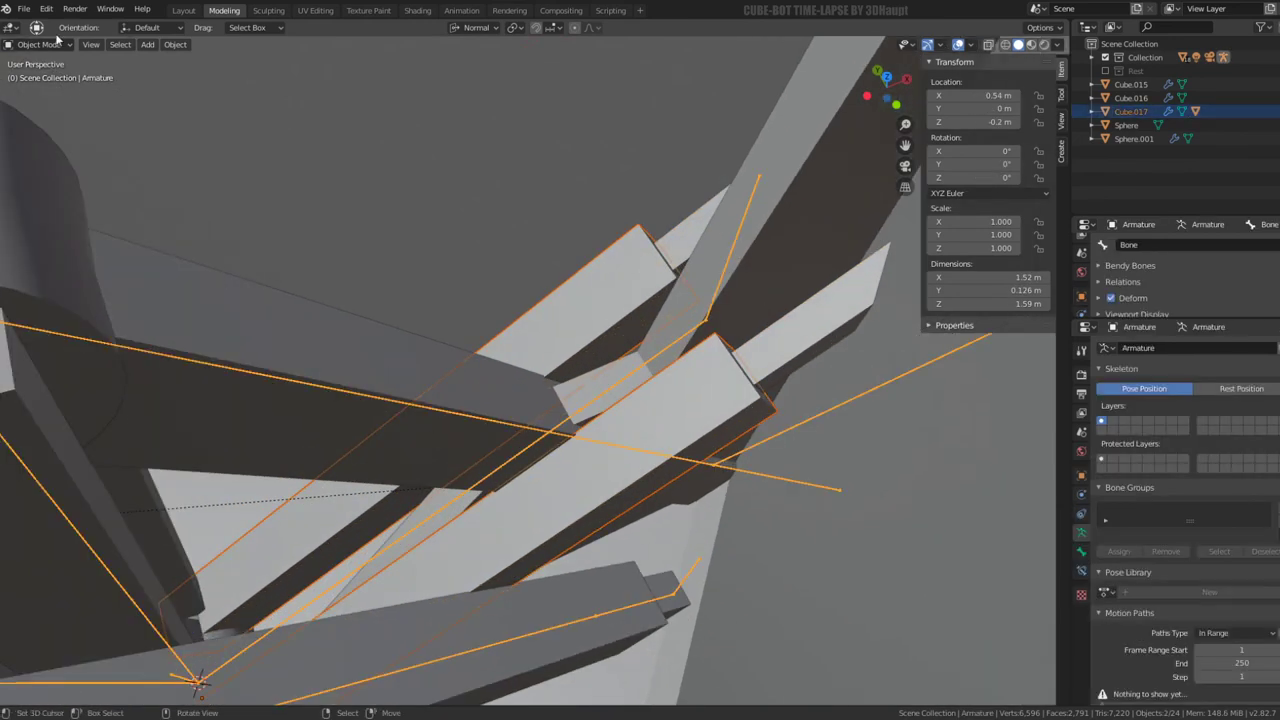
click(54, 91)
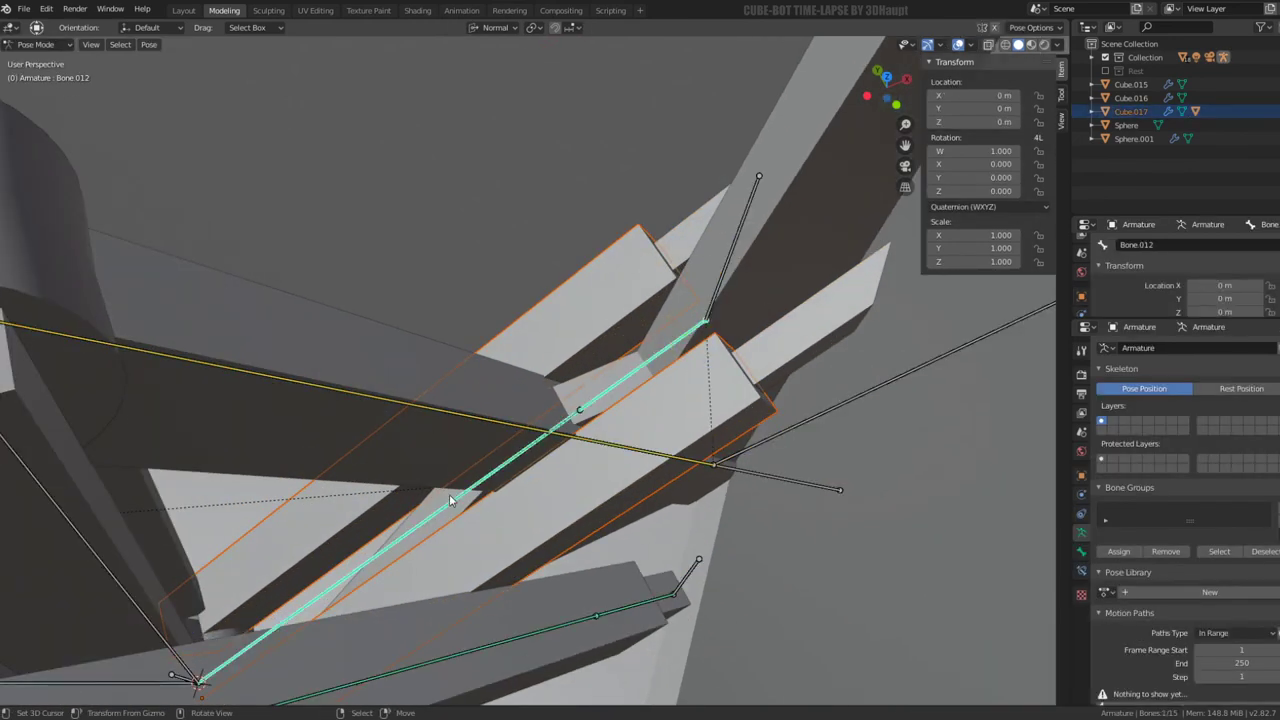
key(ctrl+p)
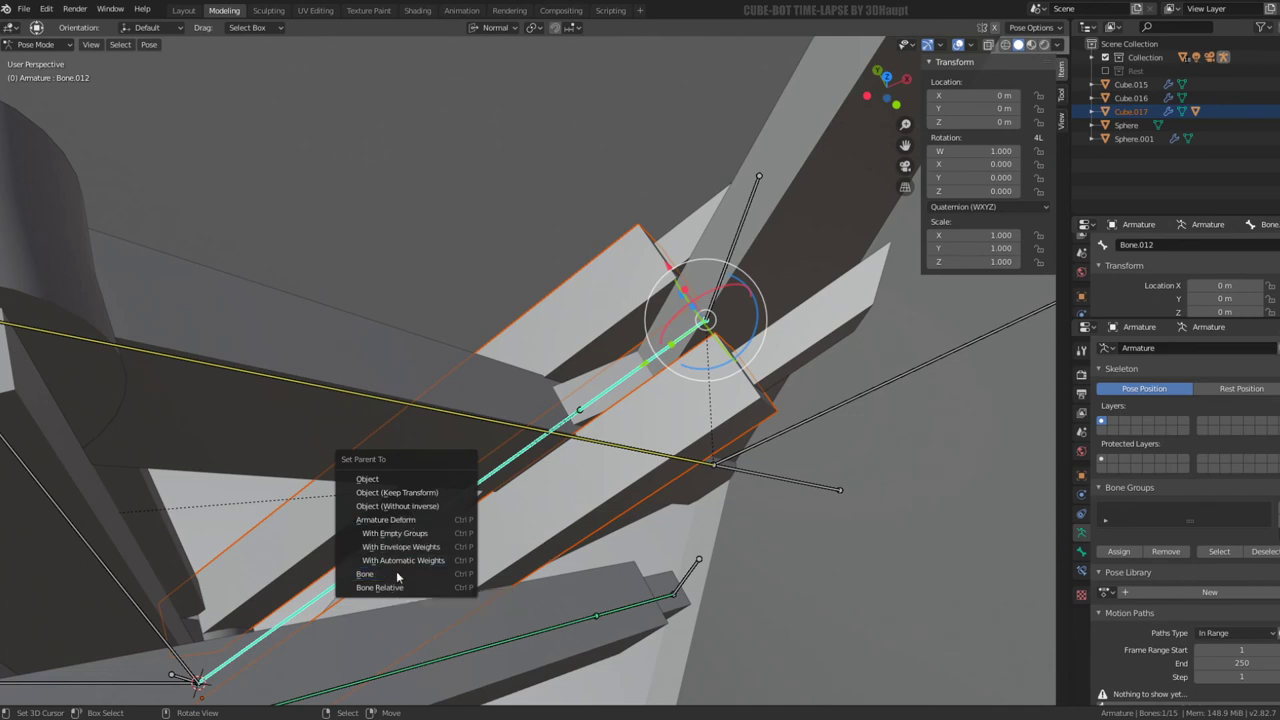
click(396, 577)
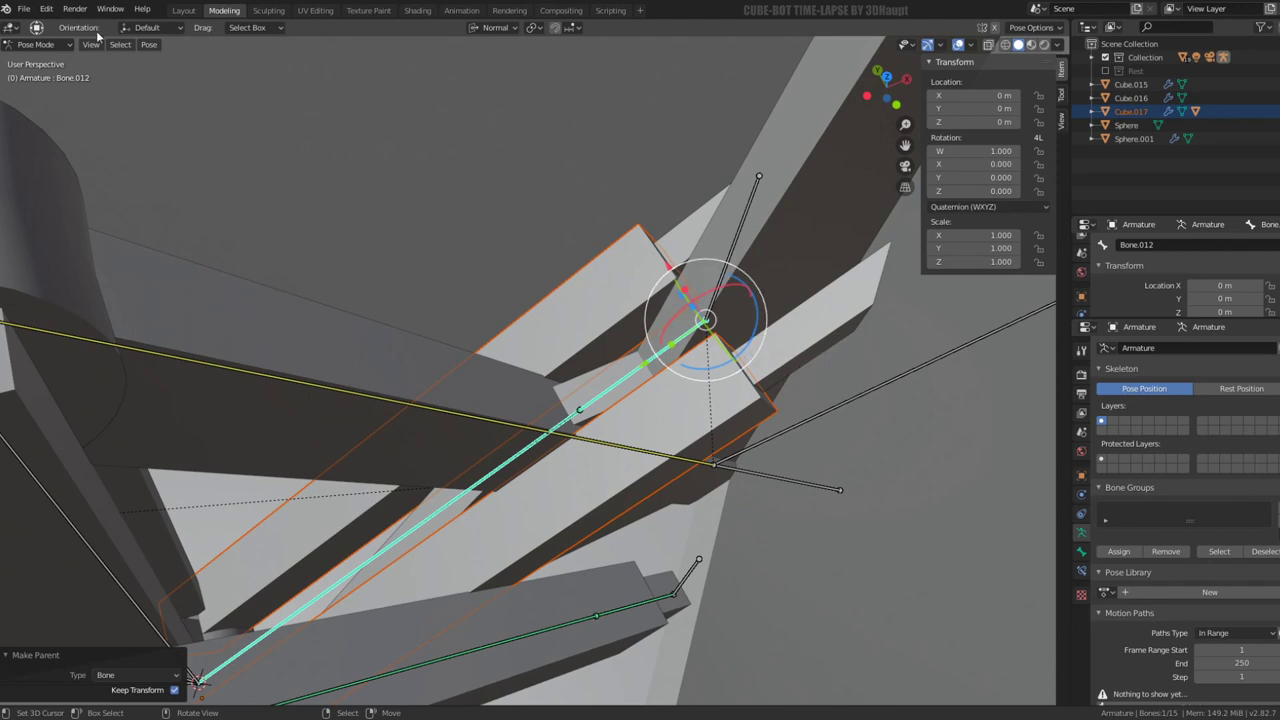
click(42, 61)
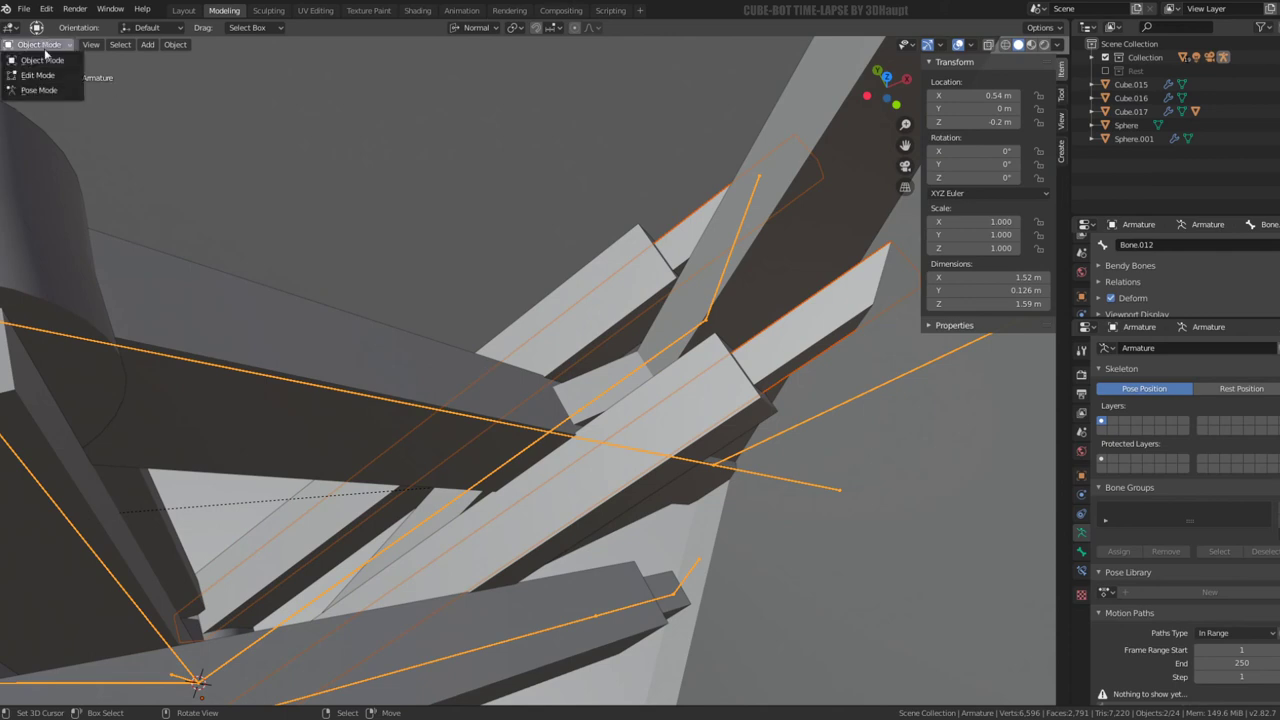
click(39, 90)
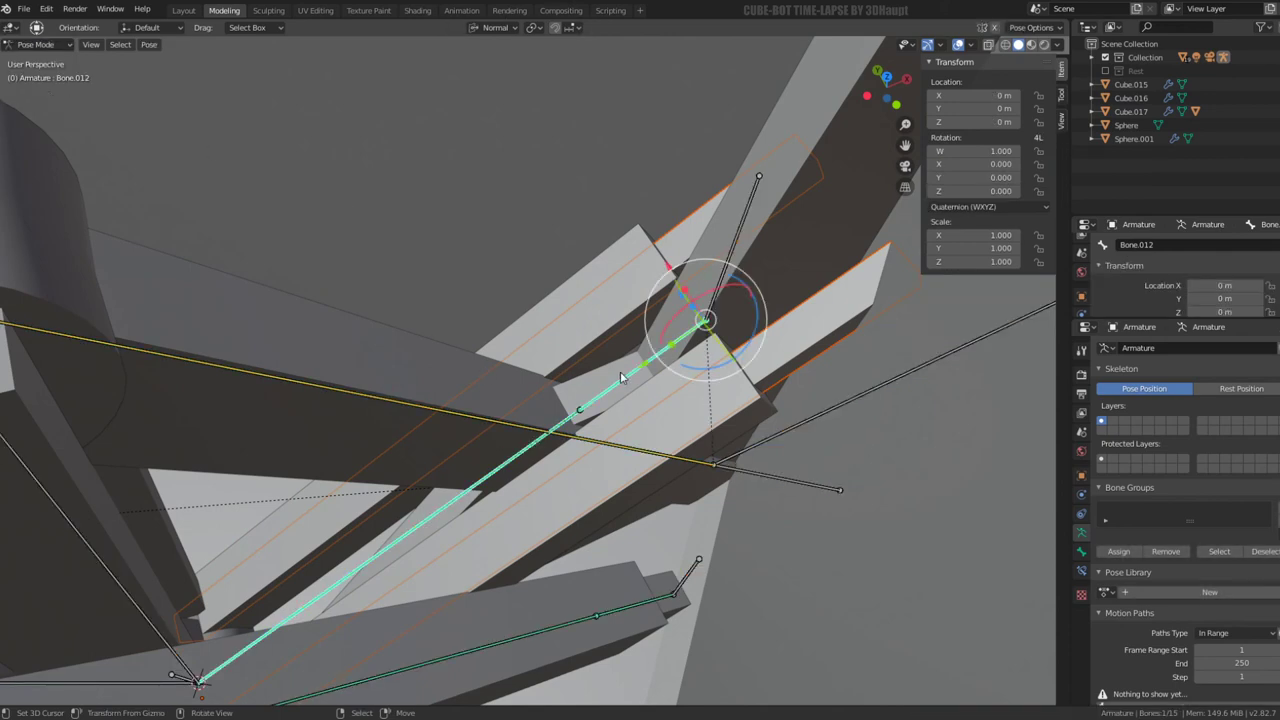
key(r)
Make Bone.012 the active bone in Pose Mode and test-move it, cancelling the move
middle_drag(531, 447, 479, 352)
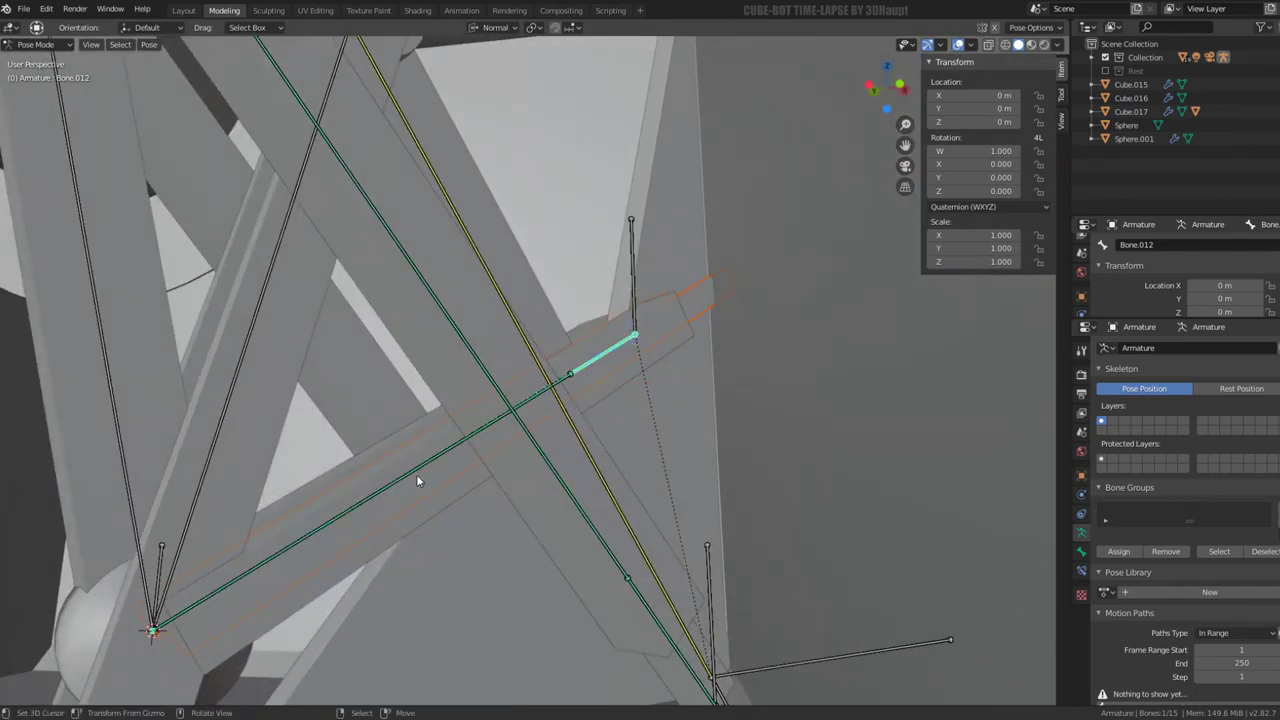
click(568, 373)
key(Tab)
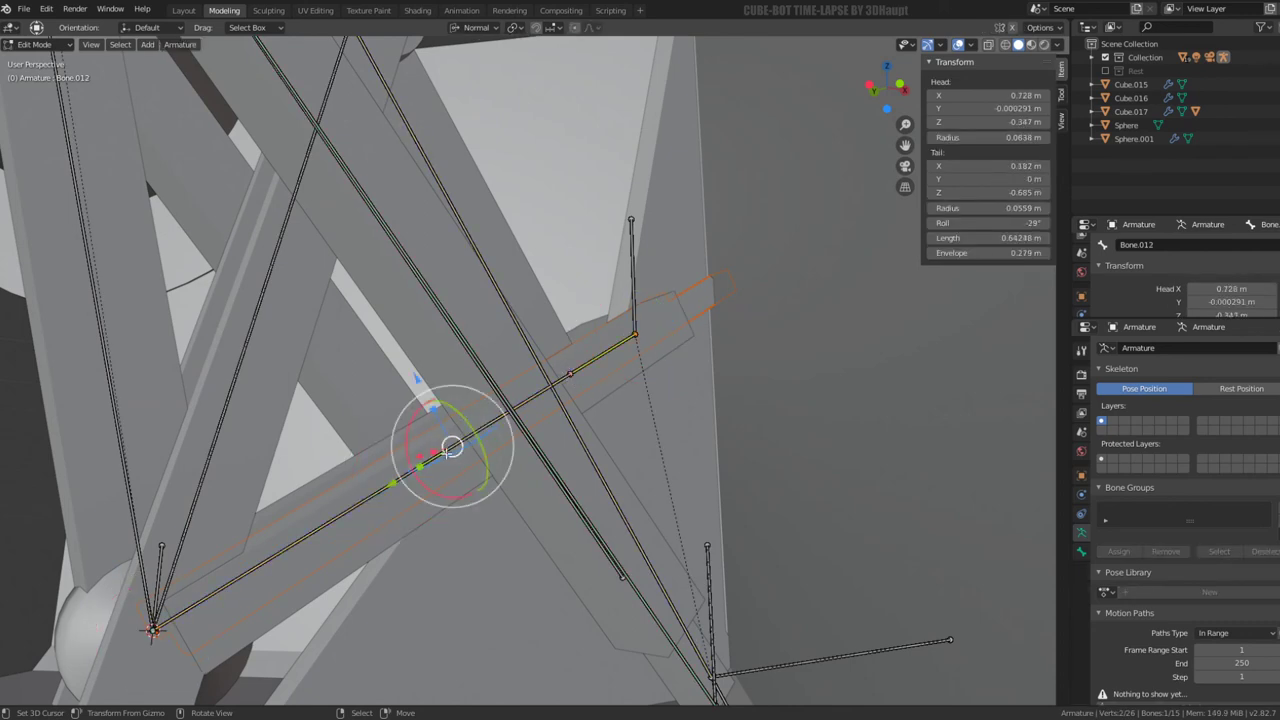
key(Tab)
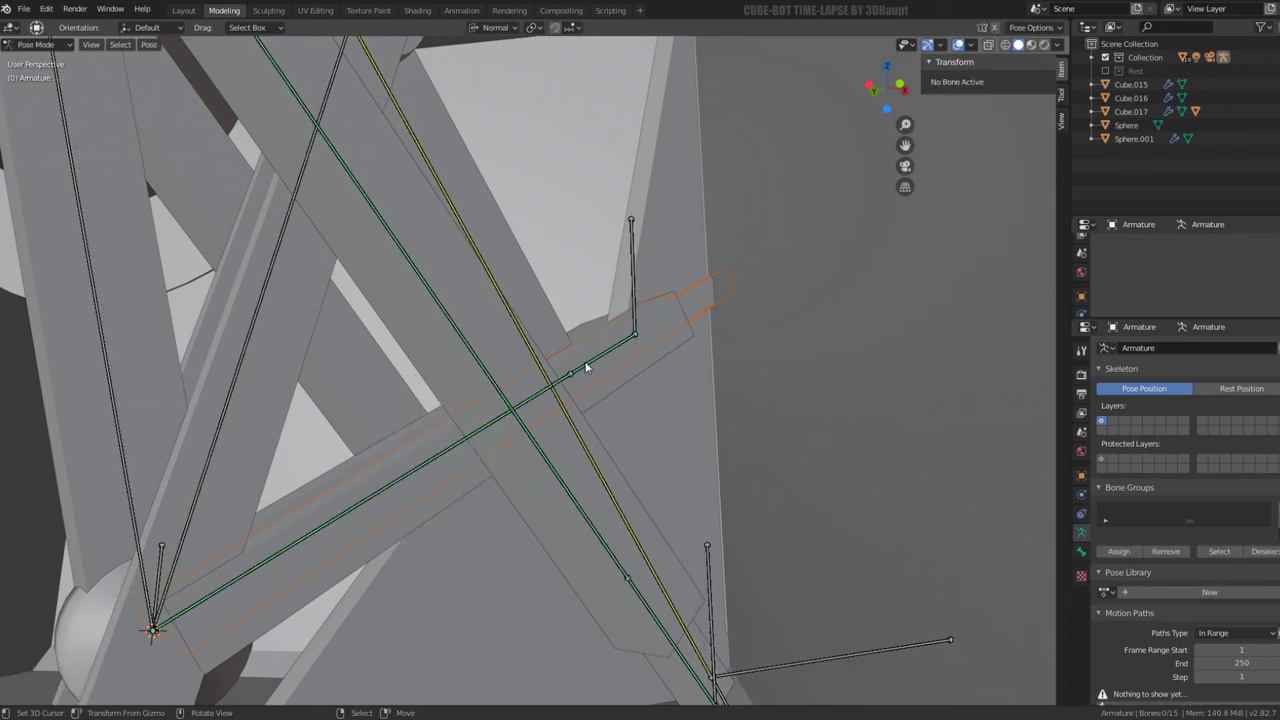
click(587, 368)
key(g)
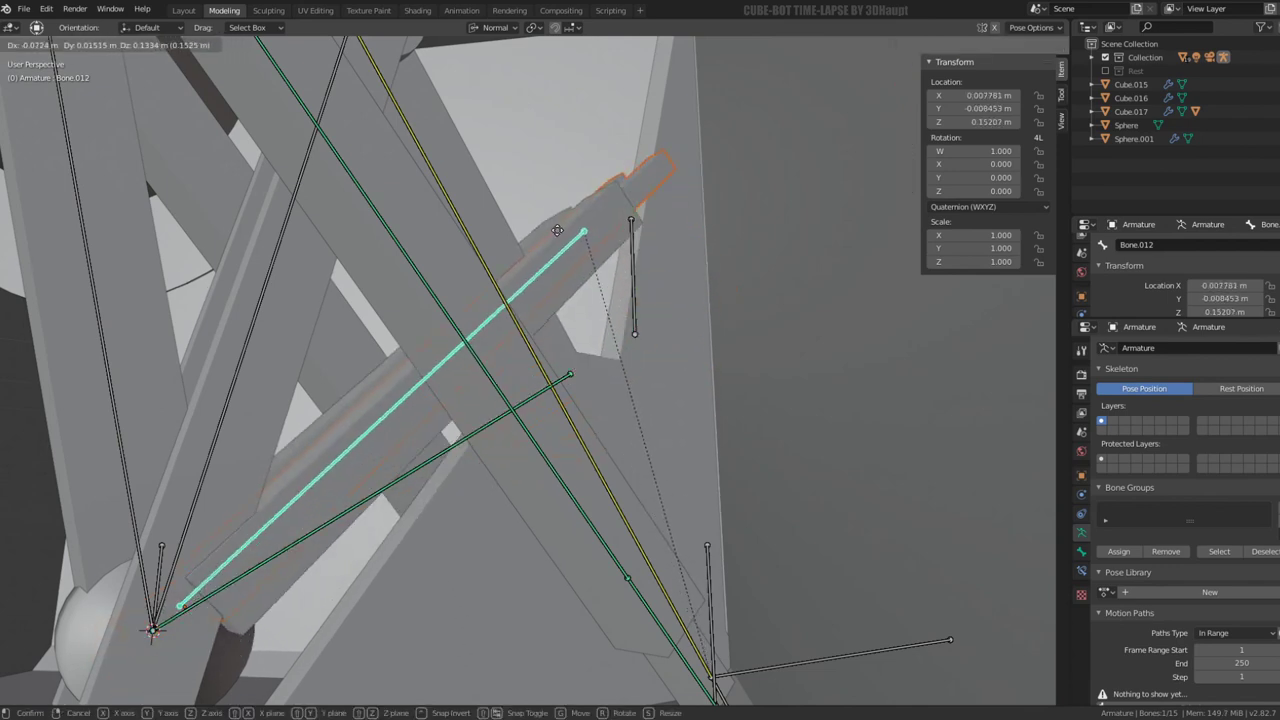
key(Escape)
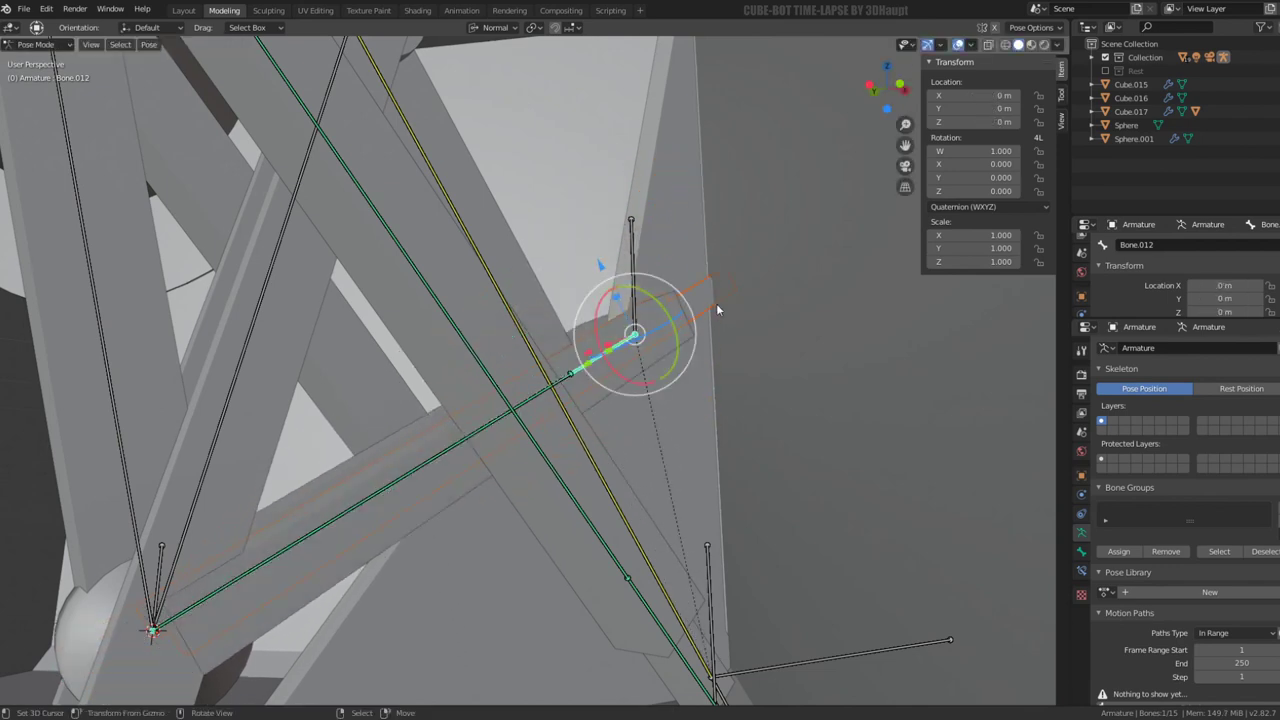
Parent Cube.018 to Bone.012 and switch the armature back to Object Mode
key(ctrl+p)
click(636, 314)
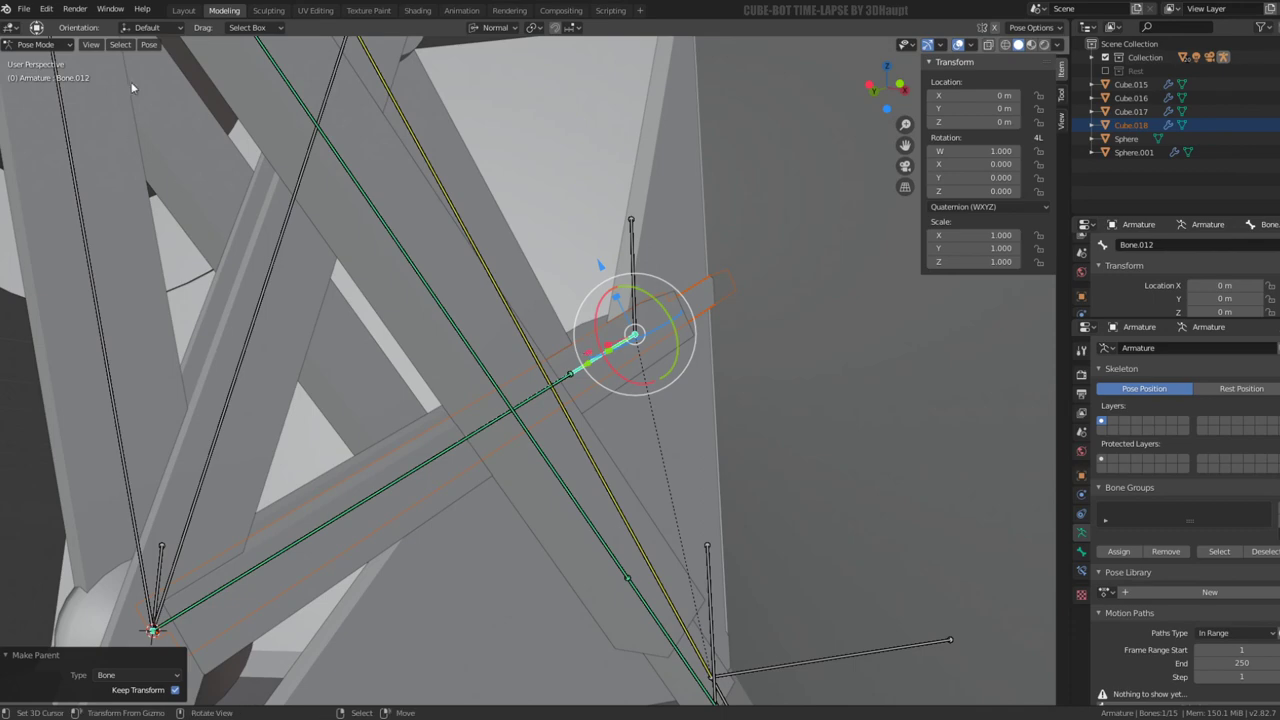
click(44, 61)
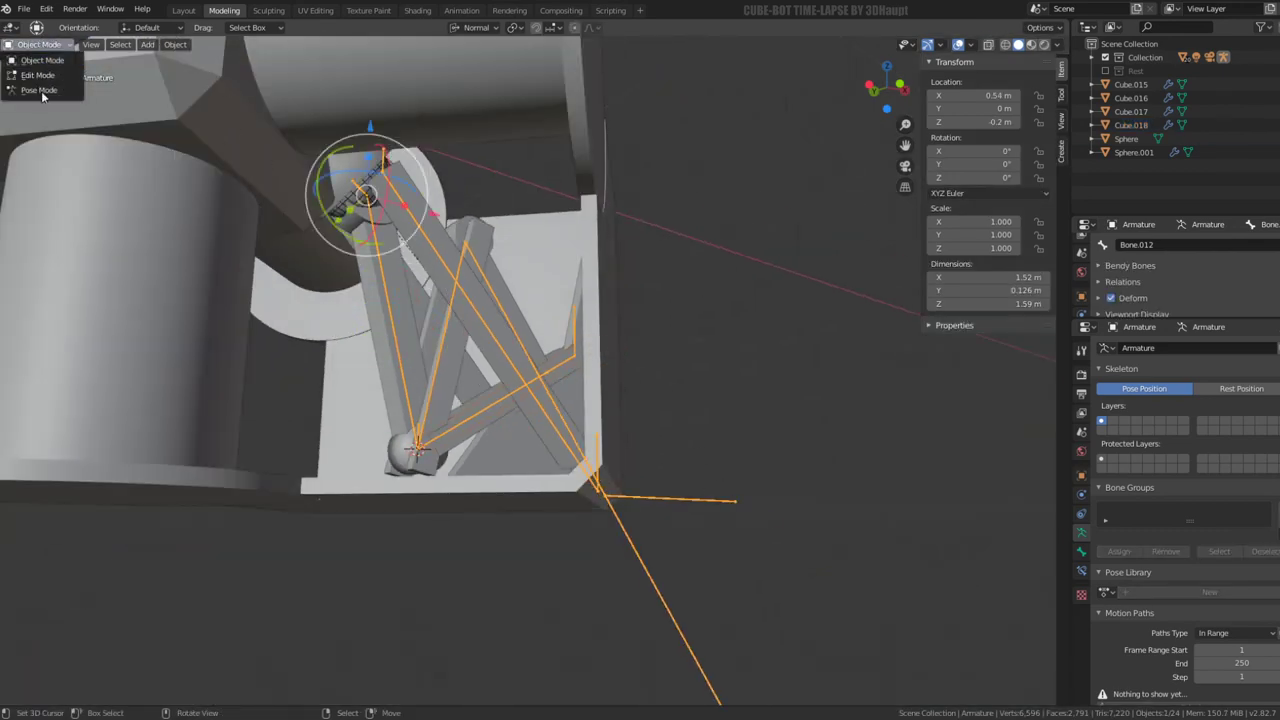
Test-move the bone in Pose Mode, cancel, and hide Bone.012 to reach the bones behind
click(41, 92)
key(g)
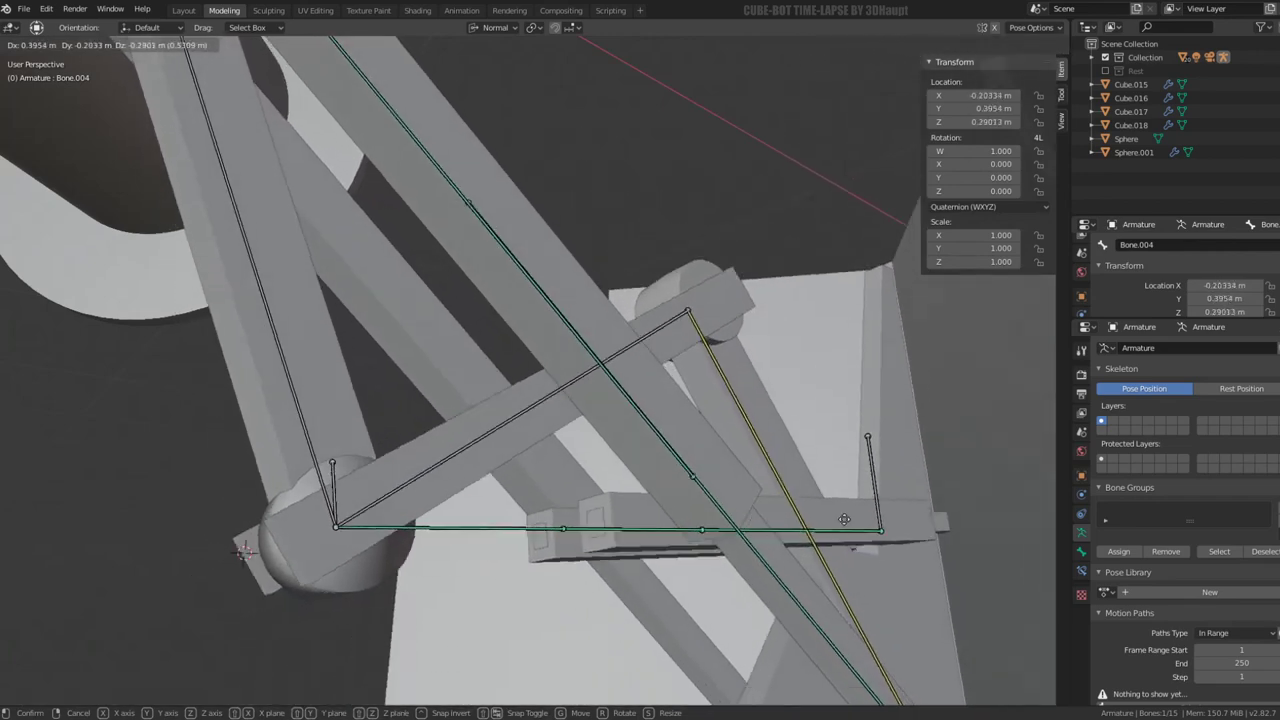
key(Escape)
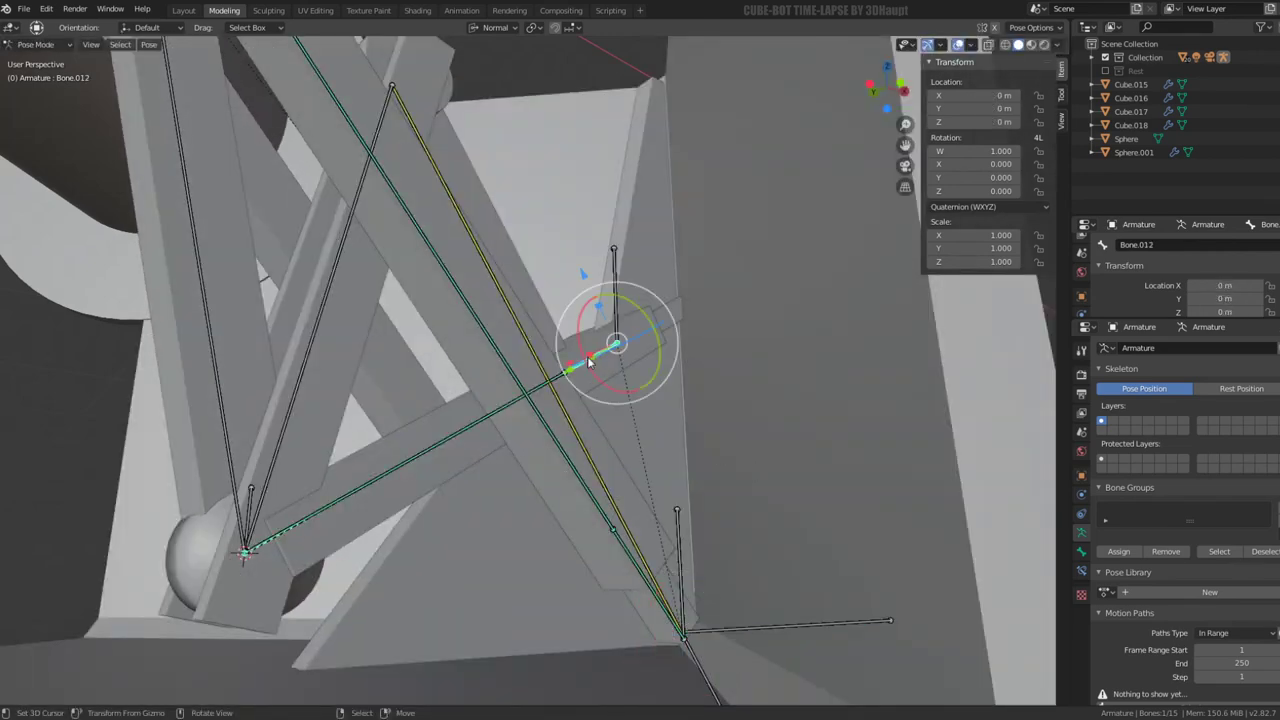
key(h)
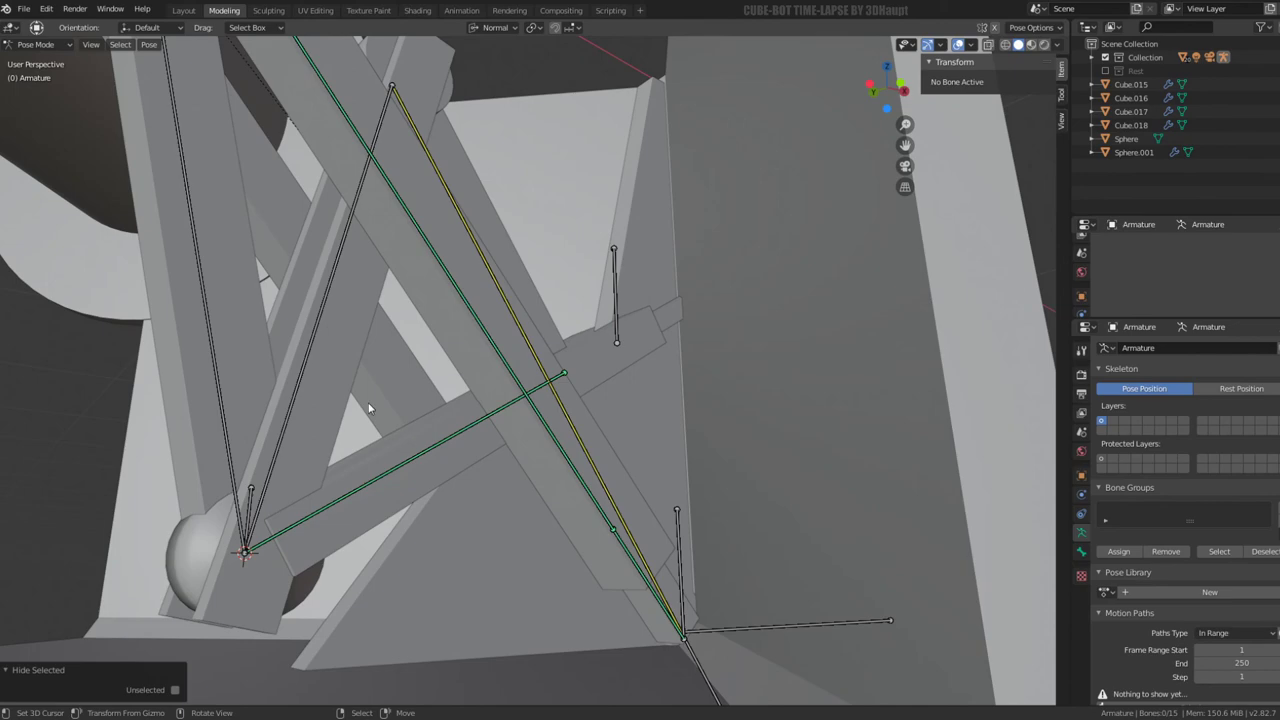
Bone-parent Cube.017 to Bone.013, then unhide Bone.012 with Alt+H
click(52, 62)
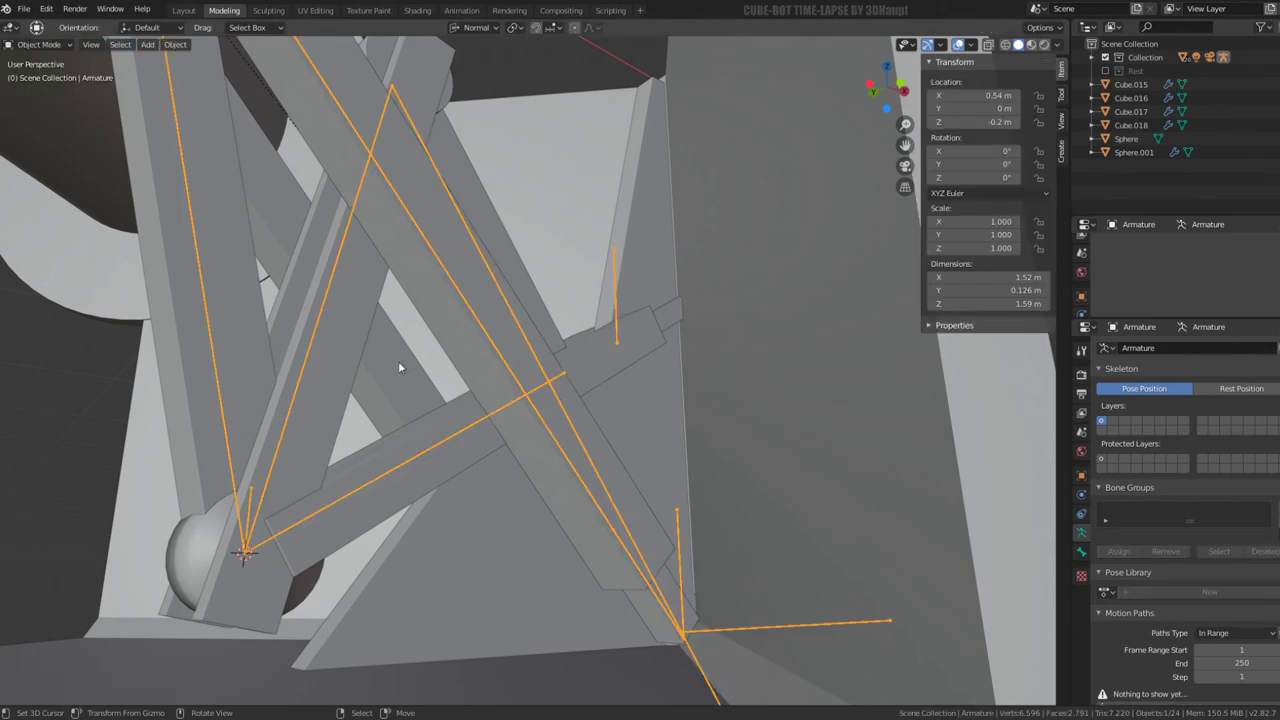
middle_drag(398, 361, 463, 387)
scroll(488, 429, up, 3)
shift+click(488, 428)
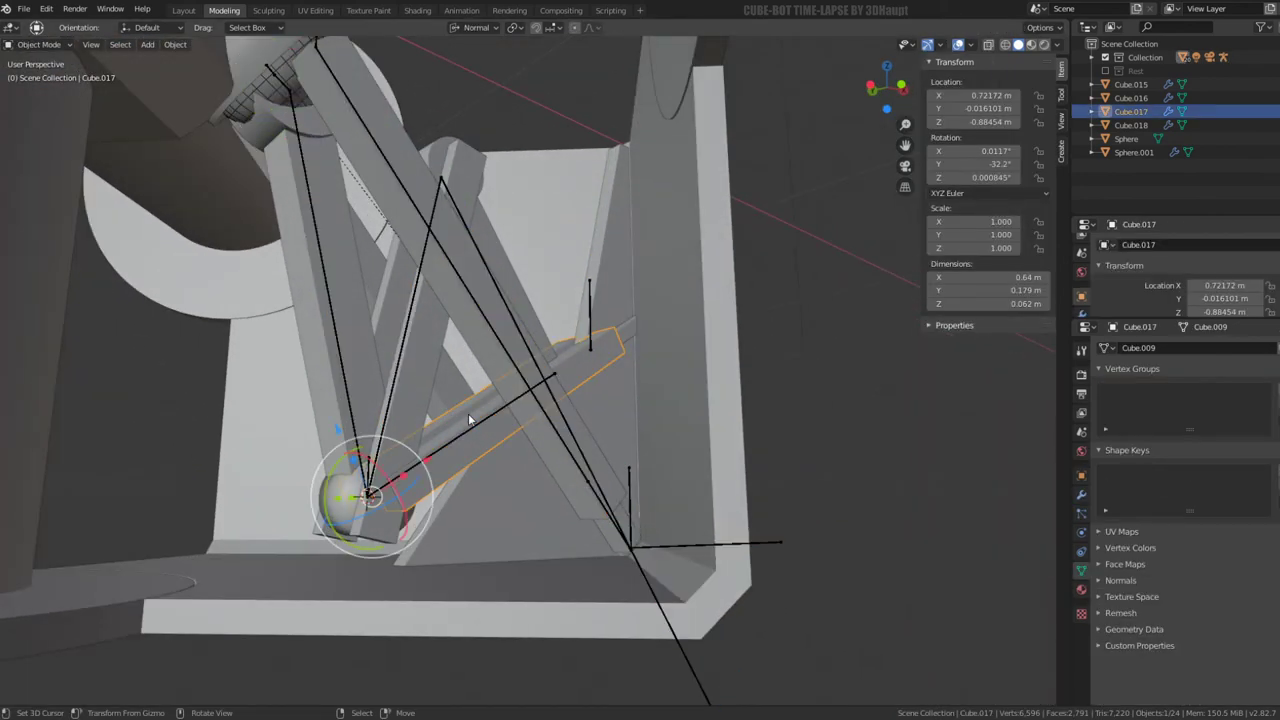
scroll(468, 413, up, 4)
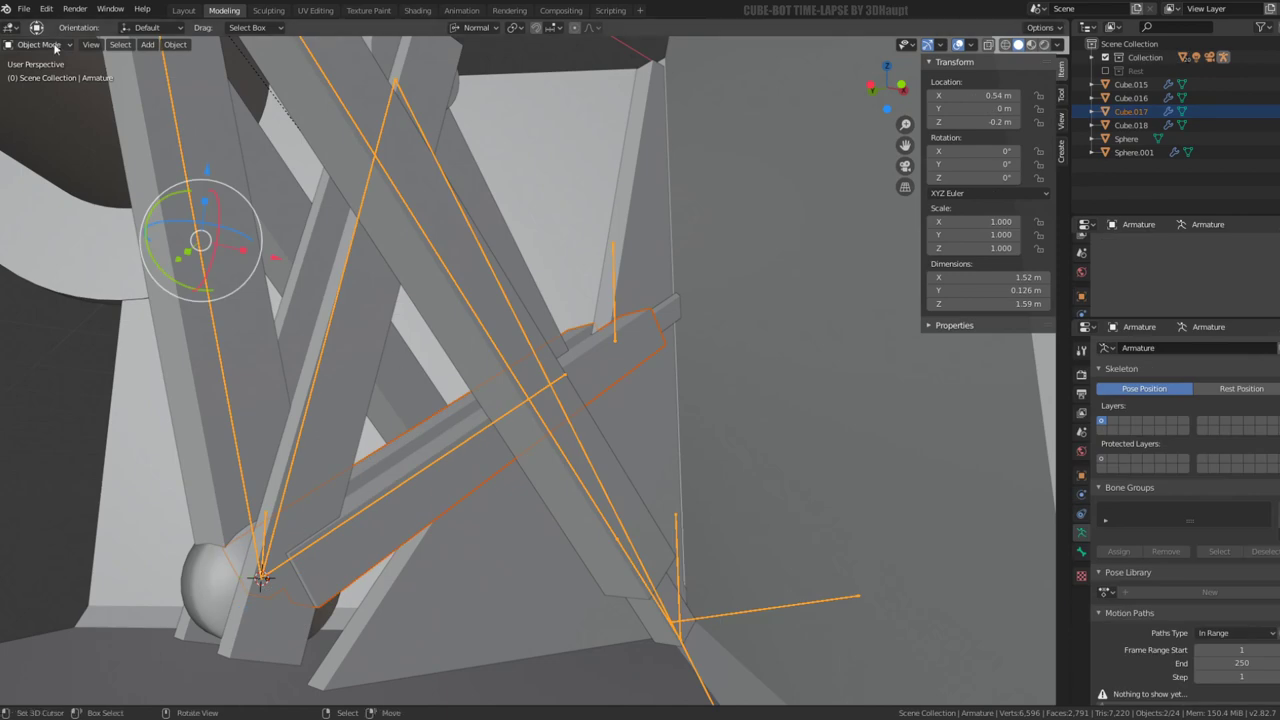
click(56, 89)
click(456, 454)
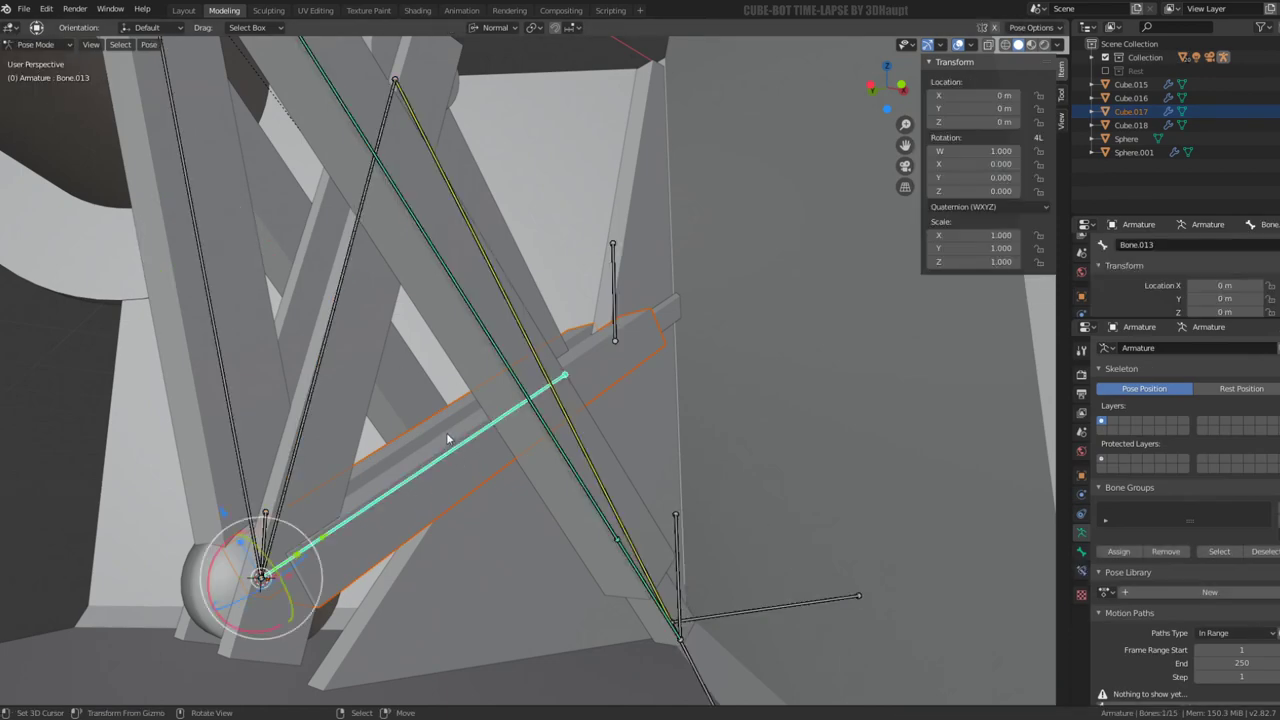
mouse_move(446, 443)
middle_down()
mouse_move(423, 423)
mouse_move(764, 424)
middle_up()
key(ctrl+p)
click(425, 416)
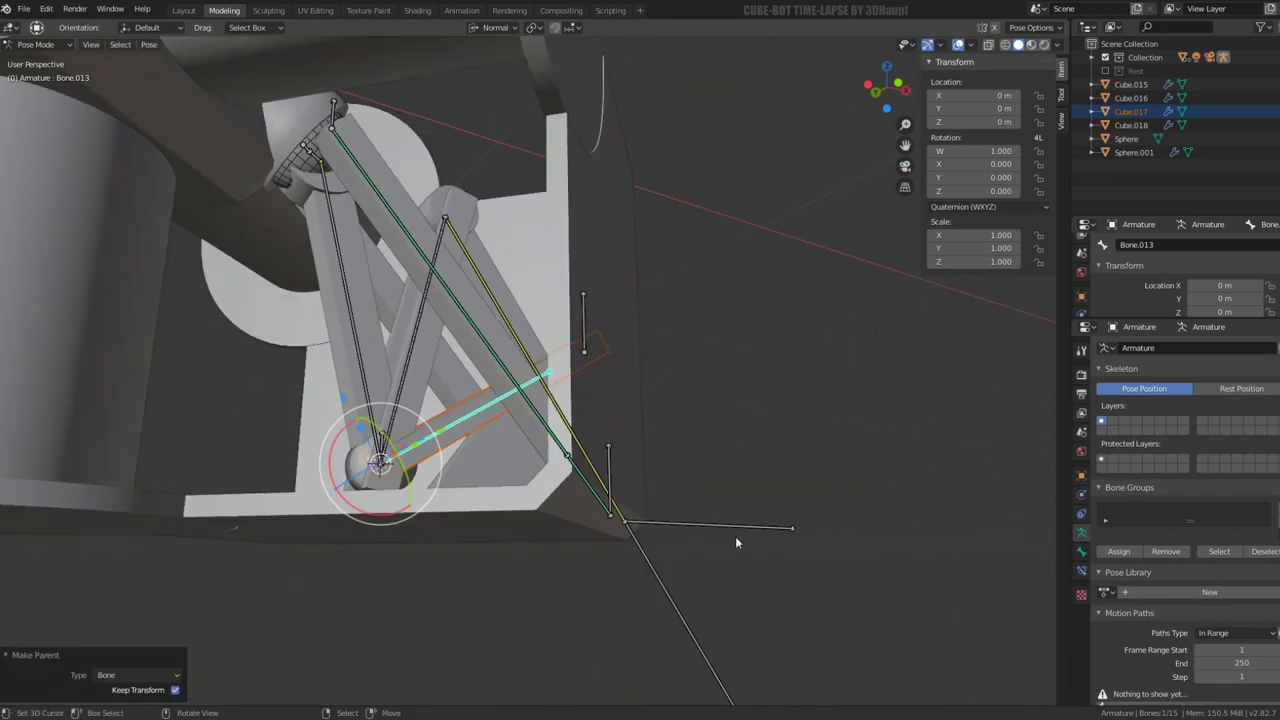
key(alt+h)
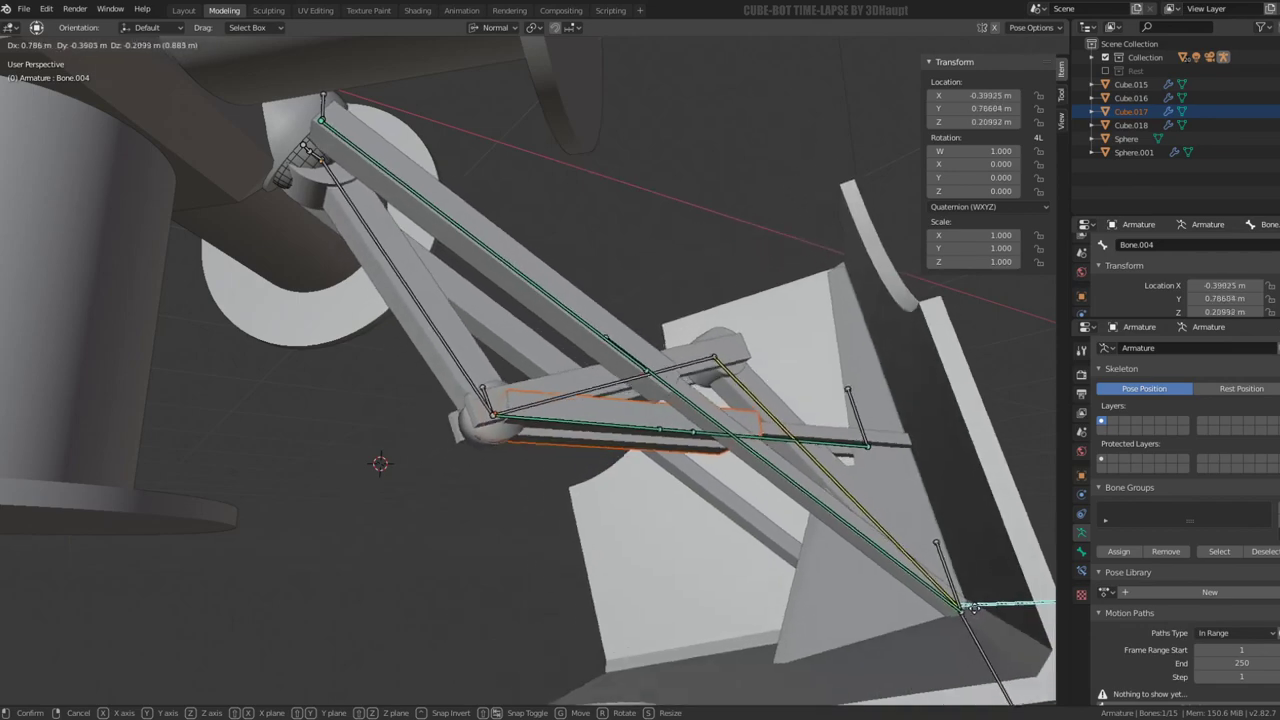
Move IK bone Bone.004 around in perspective to watch the leg fold, then clear its location
click(857, 580)
middle_drag(857, 580, 612, 495)
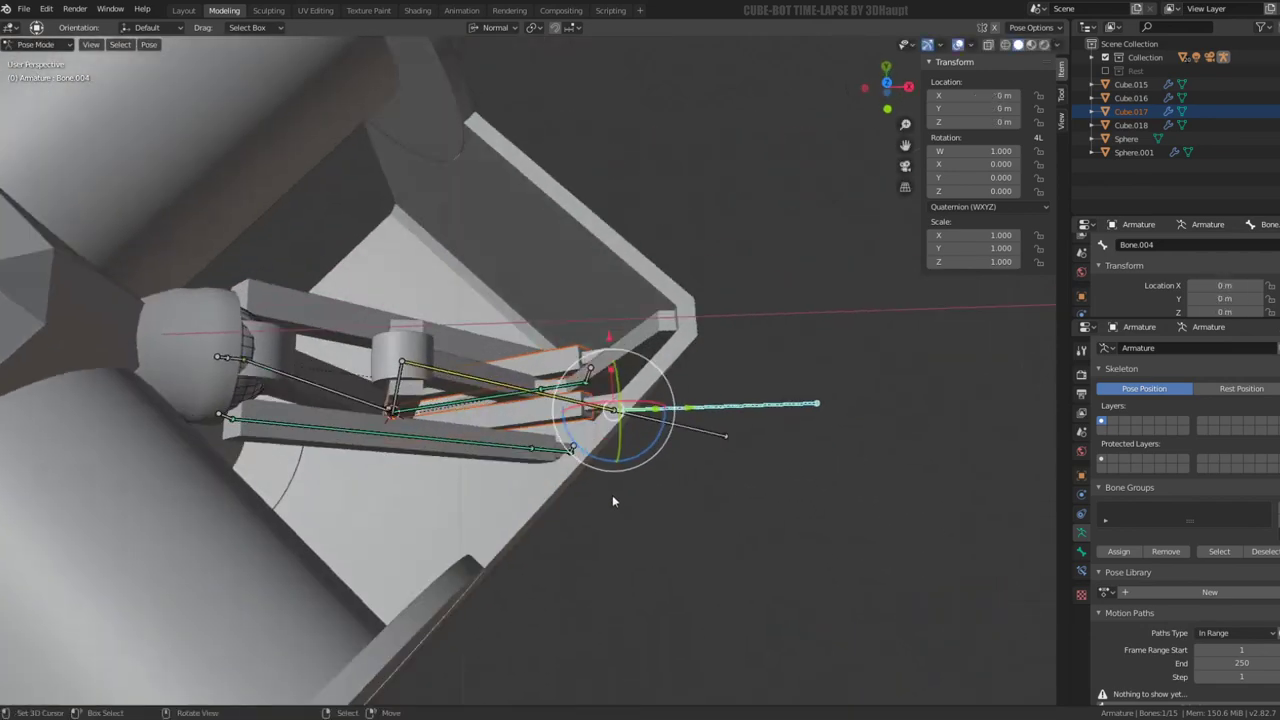
key(g)
key(Escape)
mouse_move(674, 491)
middle_down()
mouse_move(592, 360)
mouse_move(760, 480)
middle_up()
key(g)
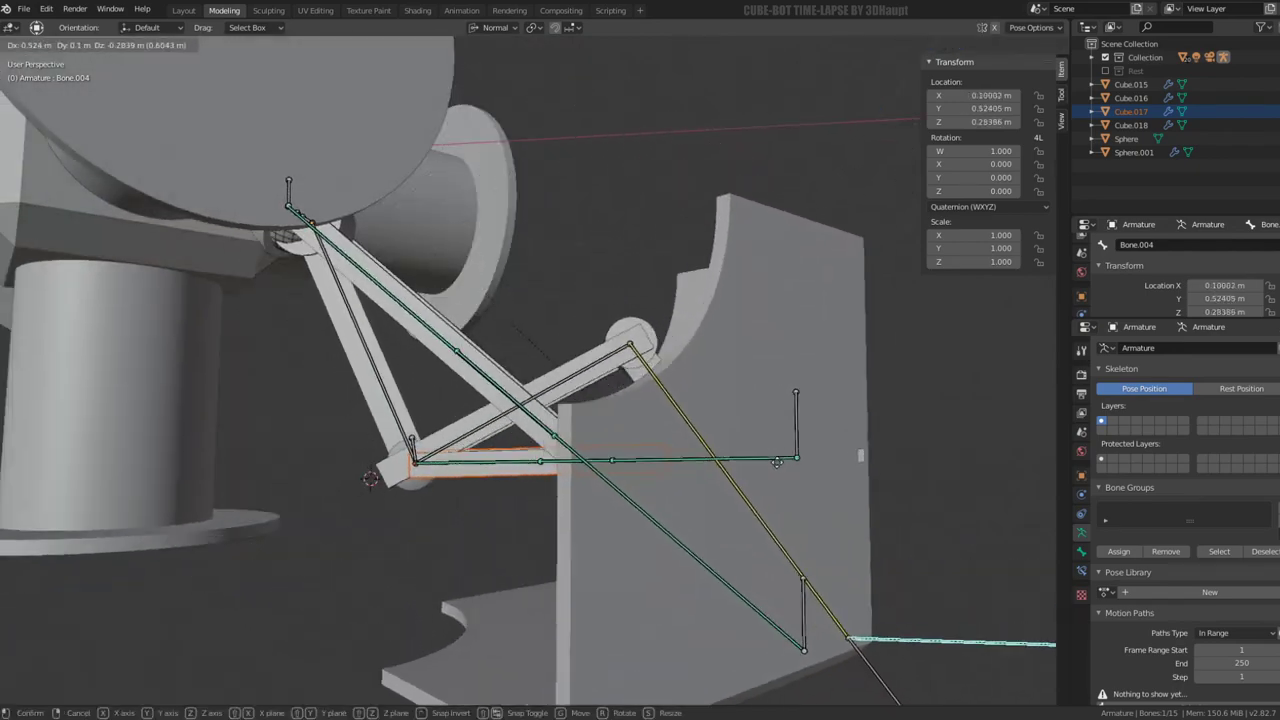
click(858, 522)
mouse_move(858, 522)
middle_down()
mouse_move(648, 344)
mouse_move(566, 413)
mouse_move(491, 423)
mouse_move(371, 341)
mouse_move(343, 300)
mouse_move(488, 258)
middle_up()
key(g)
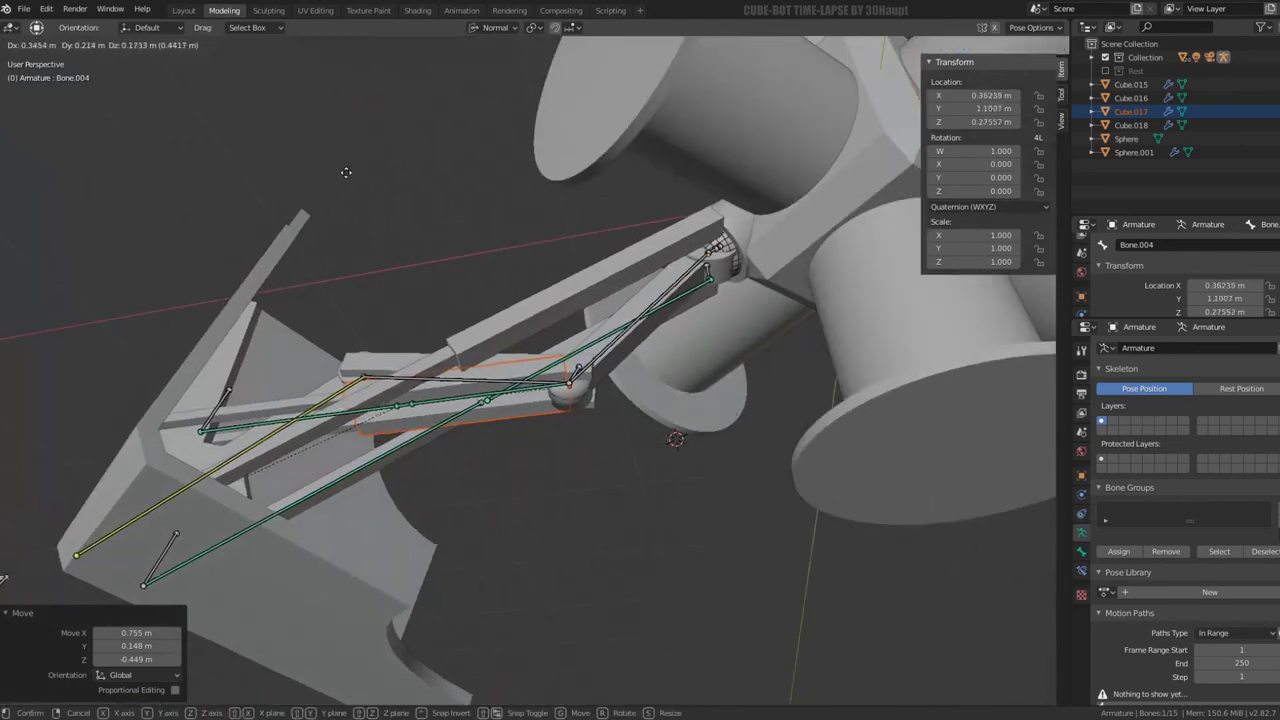
mouse_move(382, 277)
middle_down()
mouse_move(469, 221)
mouse_move(534, 366)
mouse_move(520, 350)
mouse_move(535, 335)
middle_up()
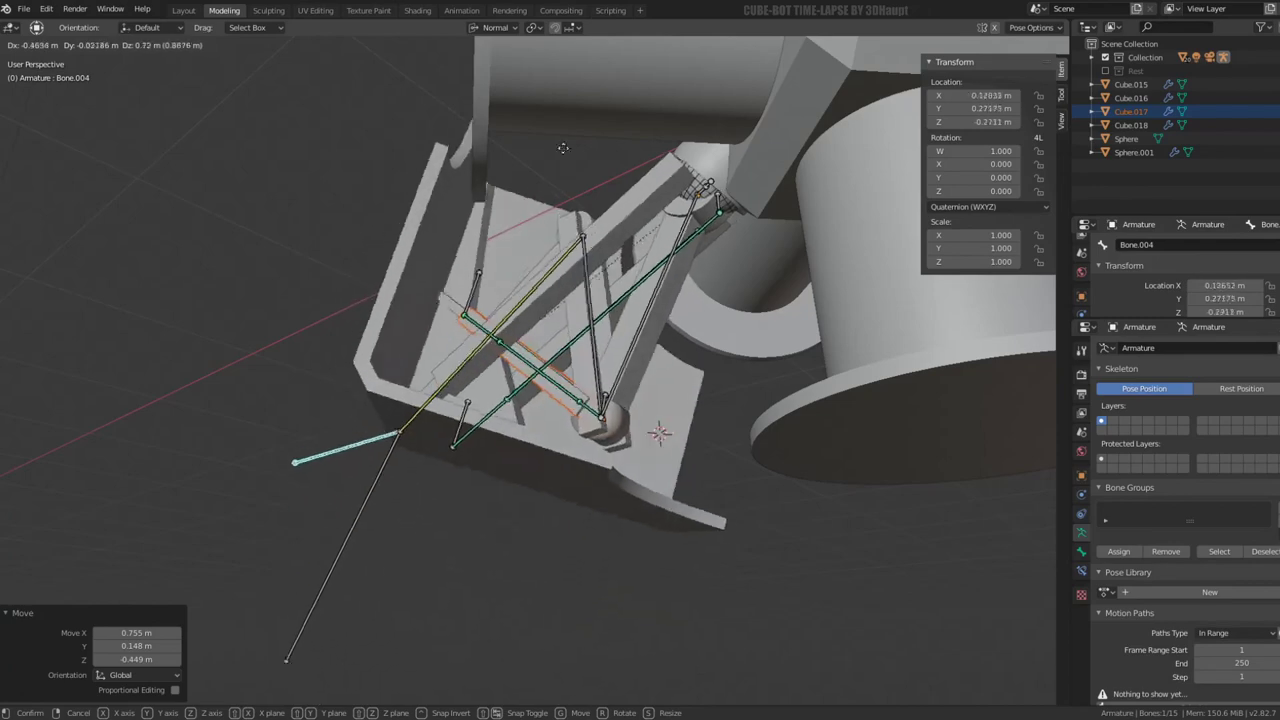
mouse_move(430, 147)
middle_down()
mouse_move(523, 277)
mouse_move(386, 186)
mouse_move(601, 336)
mouse_move(491, 271)
mouse_move(523, 194)
mouse_move(364, 404)
mouse_move(386, 180)
mouse_move(305, 368)
mouse_move(580, 349)
mouse_move(504, 225)
mouse_move(736, 314)
mouse_move(664, 324)
mouse_move(784, 251)
mouse_move(585, 248)
middle_up()
right_click(305, 368)
key(g)
click(655, 224)
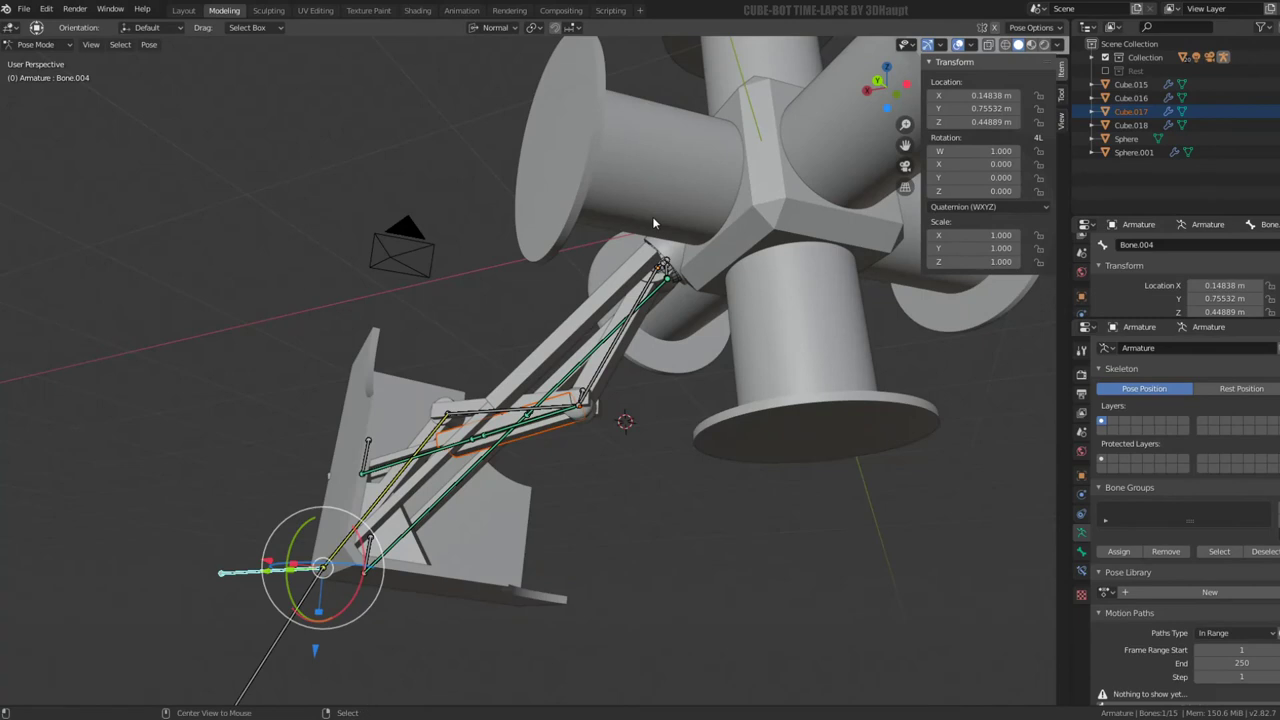
key(alt+g)
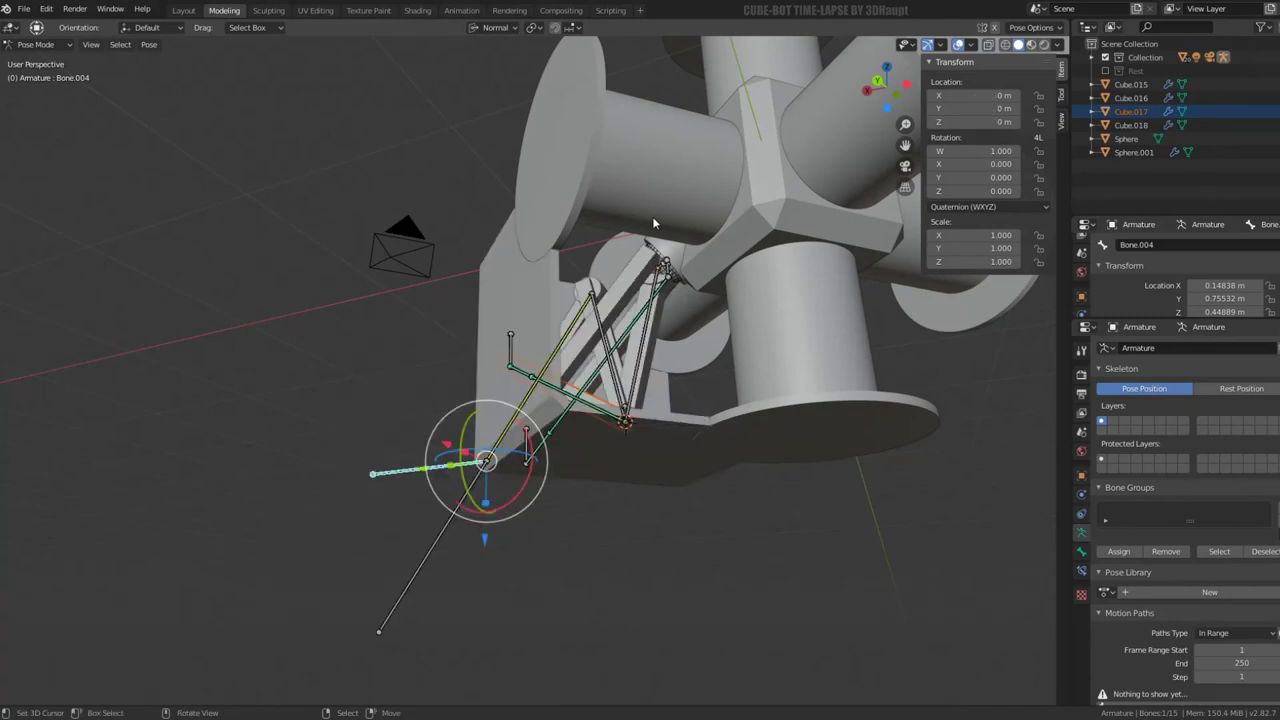
Reposition Bone.004 in front orthographic and perspective views, confirming several folded-leg poses
key(KP_1)
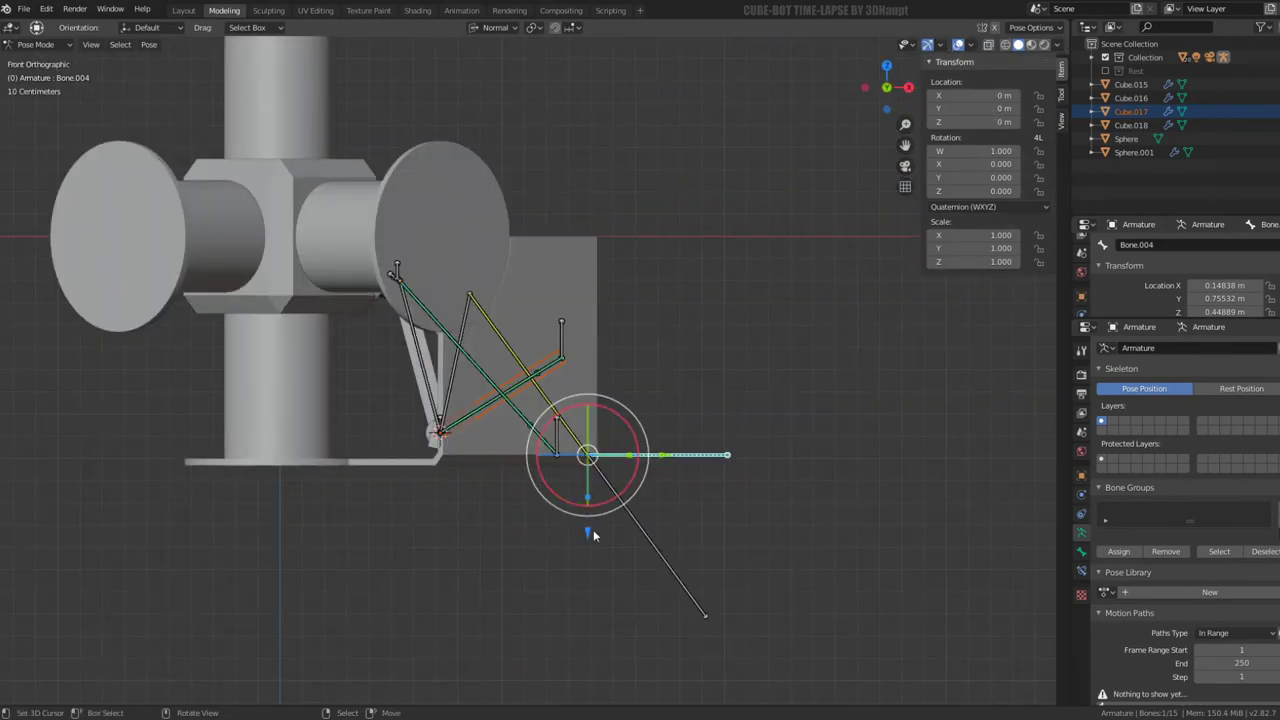
mouse_move(588, 532)
mouse_down()
mouse_move(663, 71)
mouse_move(590, 60)
mouse_up()
shift+middle_drag(478, 288, 548, 220)
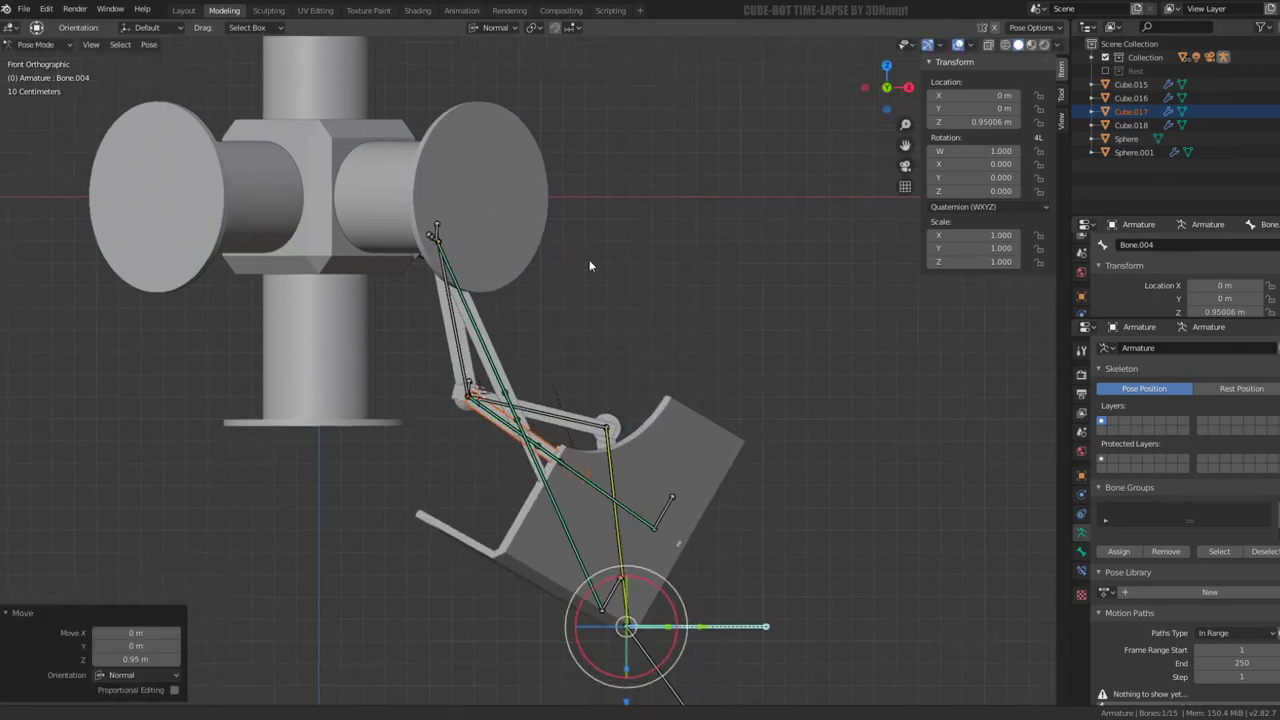
key(g)
click(612, 401)
mouse_move(612, 401)
middle_down()
mouse_move(342, 303)
mouse_move(263, 300)
mouse_move(537, 309)
mouse_move(381, 314)
mouse_move(437, 283)
mouse_move(371, 220)
mouse_move(306, 340)
mouse_move(433, 319)
mouse_move(731, 313)
middle_up()
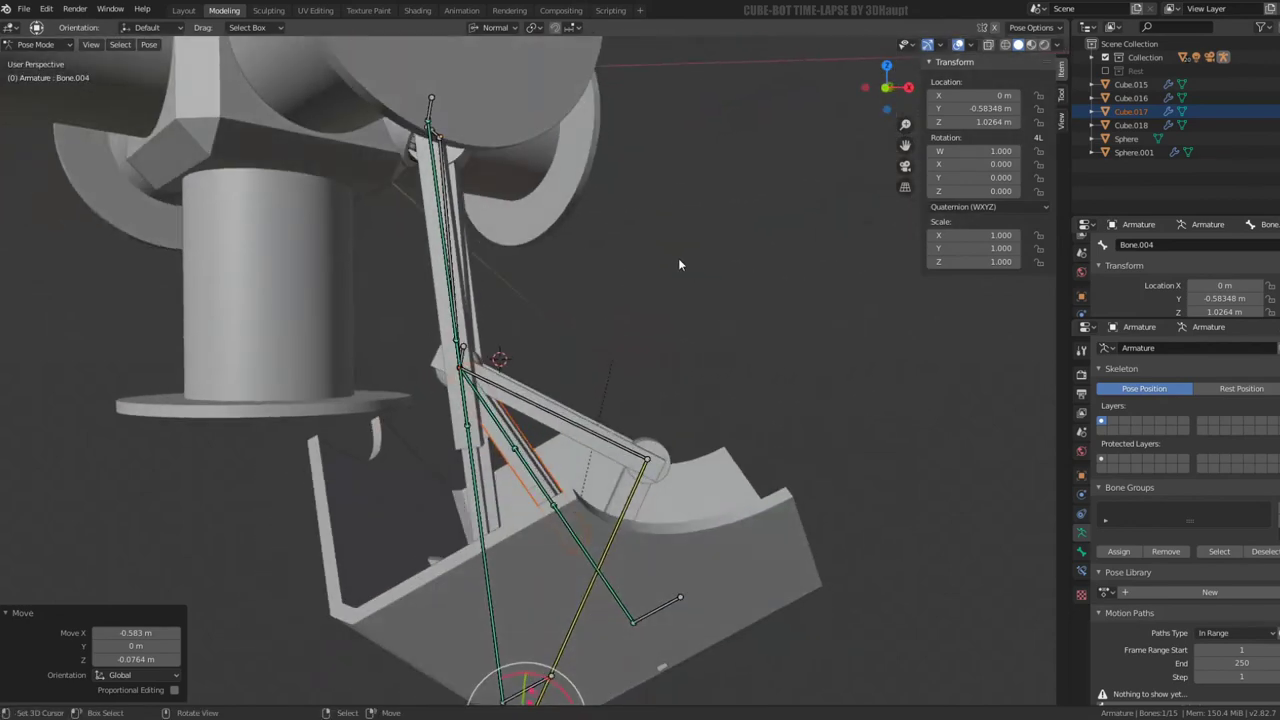
key(KP_1)
key(g)
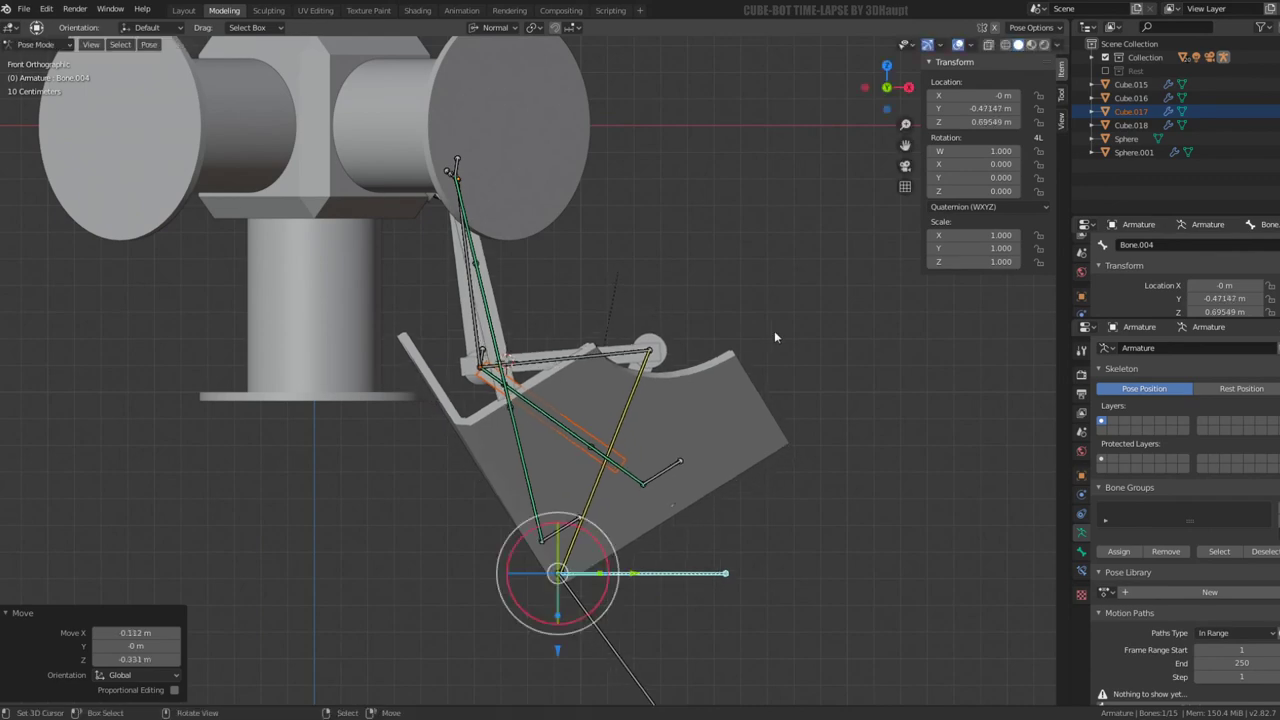
key(g)
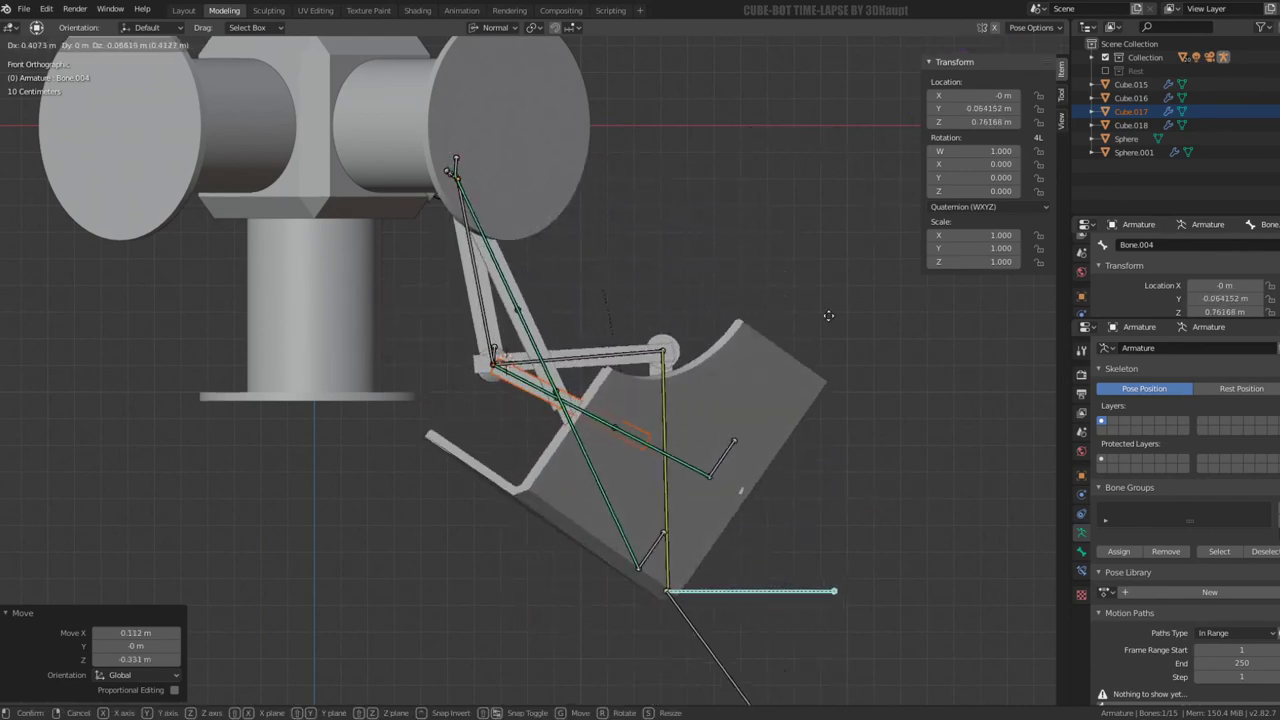
click(711, 380)
middle_drag(711, 380, 397, 284)
key(g)
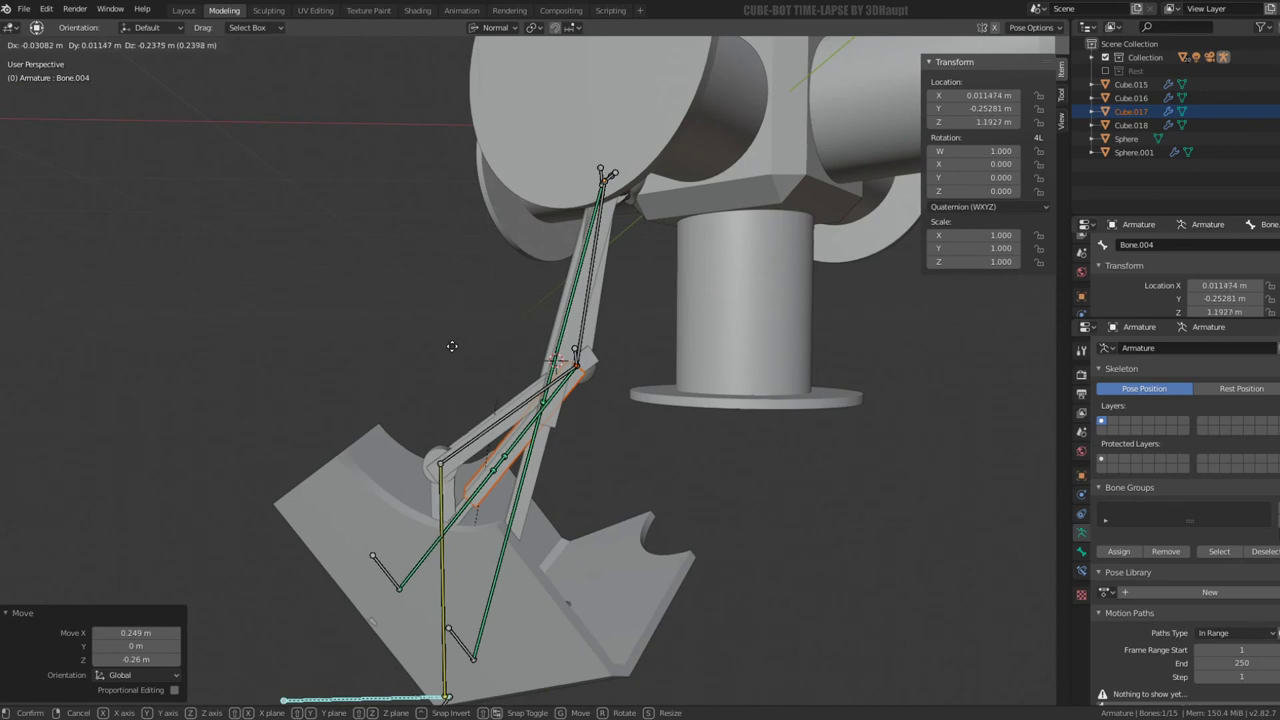
click(532, 348)
Test Bone.004 from the right and front views, reset it, then drag it along Z to 1.2016 m
key(KP_3)
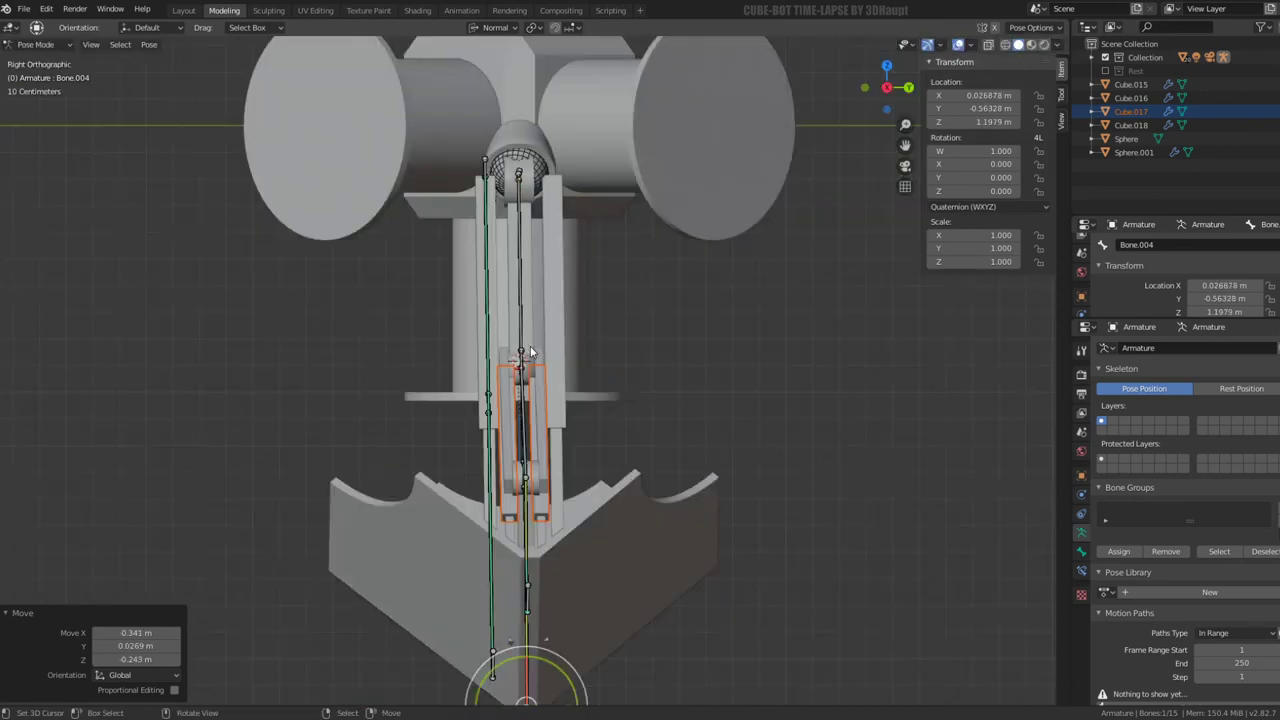
key(KP_1)
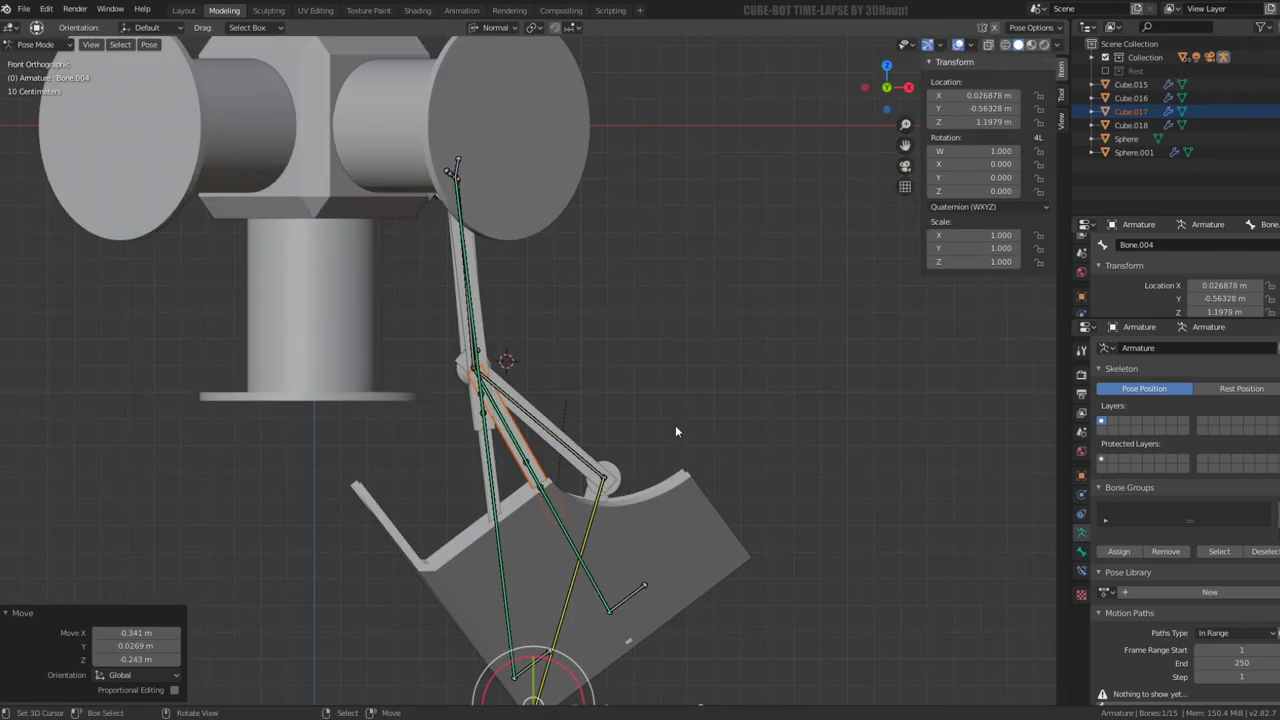
key(g)
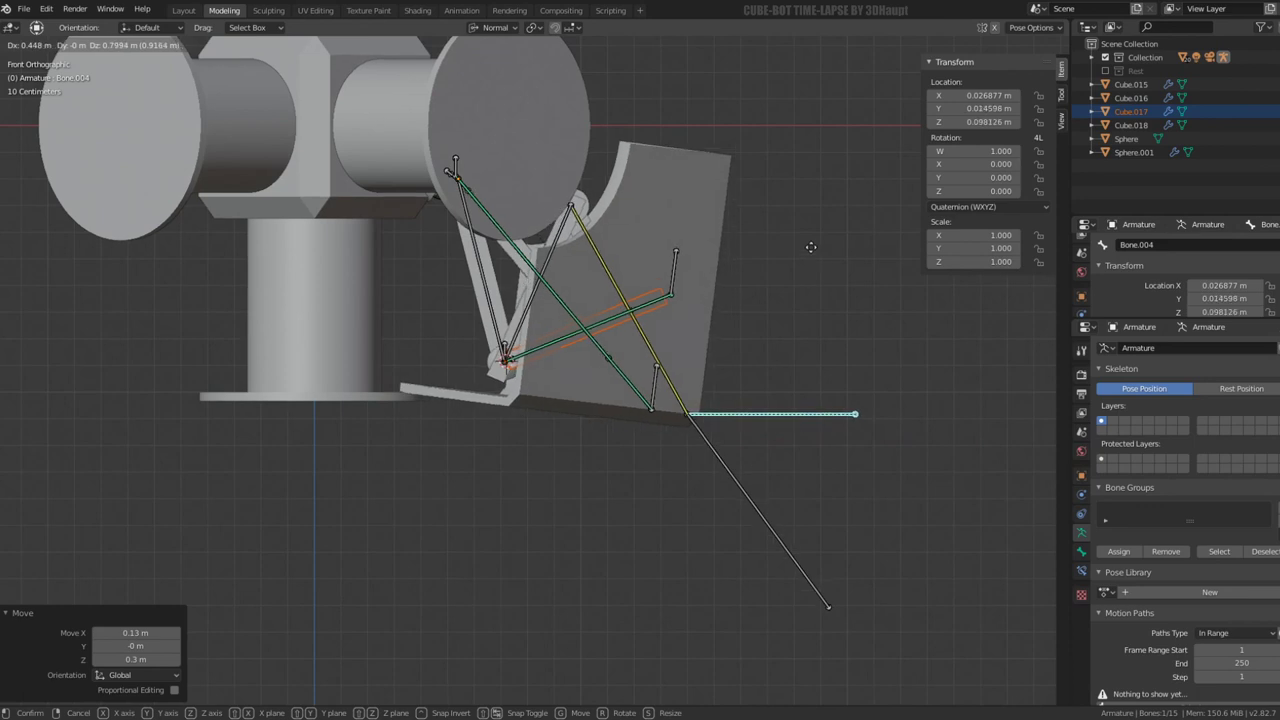
click(811, 247)
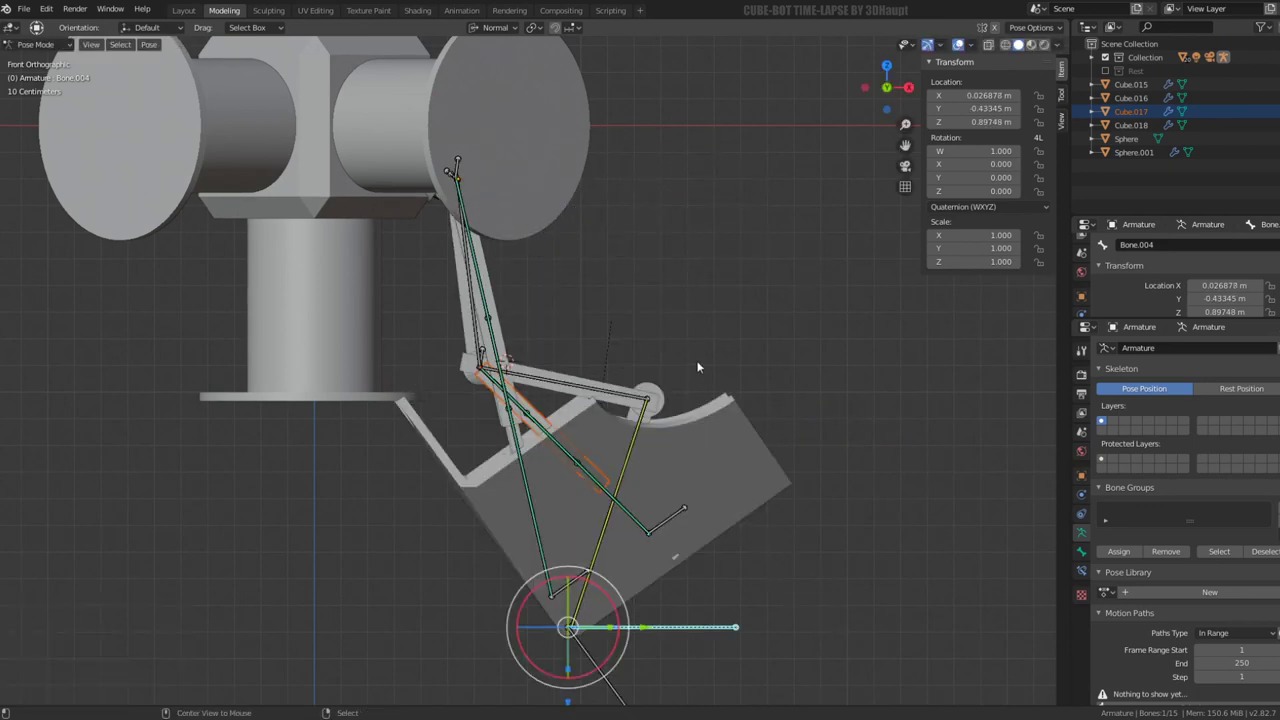
key(alt+g)
key(g)
key(z)
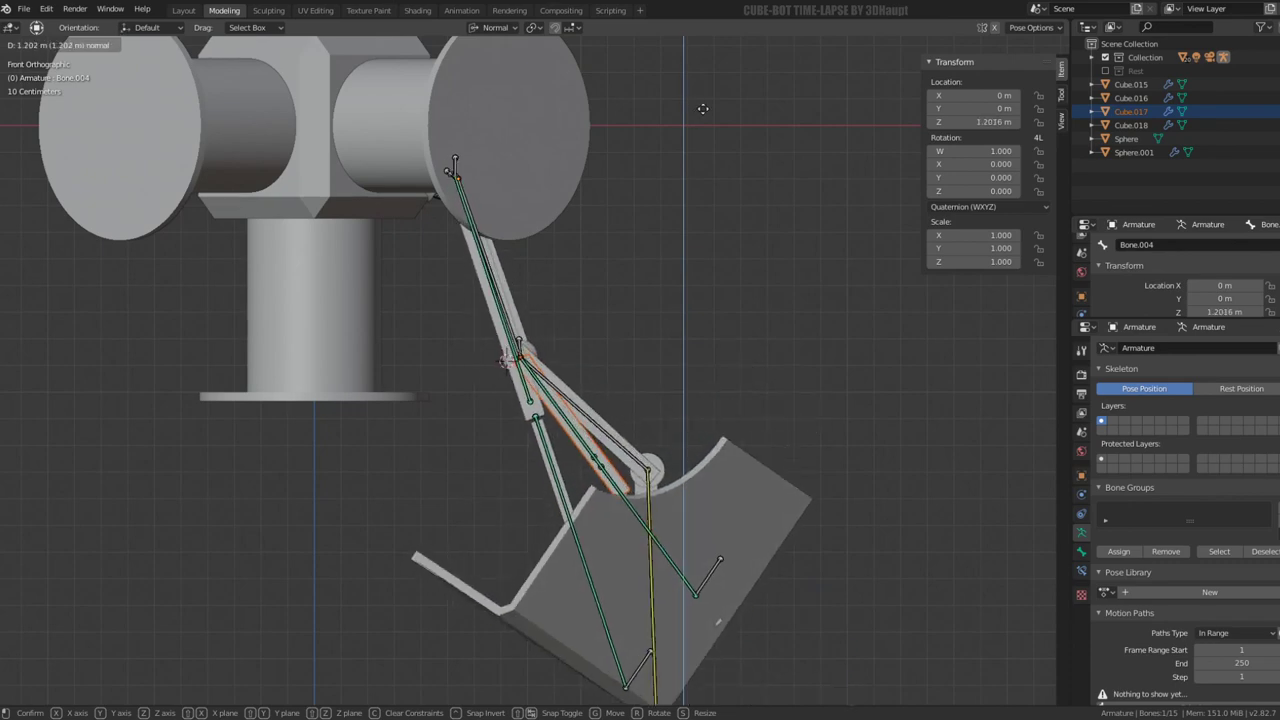
right_click(676, 531)
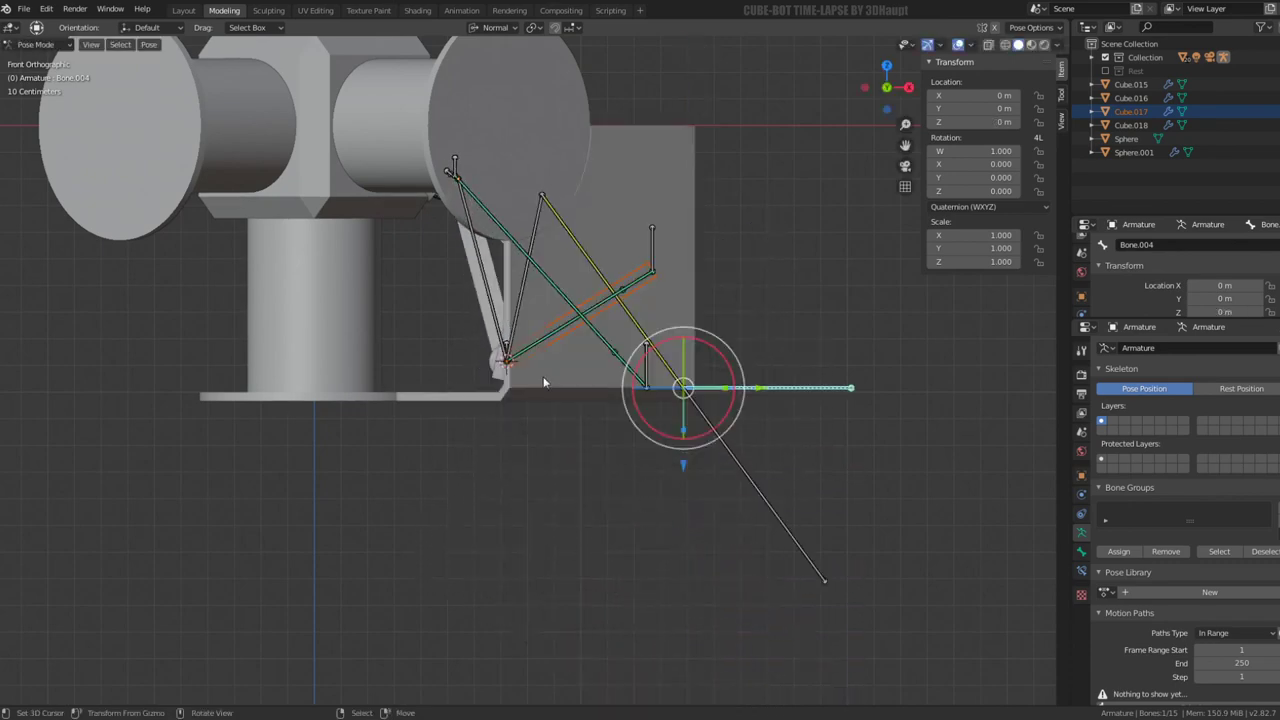
mouse_move(544, 382)
middle_down()
mouse_move(426, 290)
mouse_move(909, 535)
middle_up()
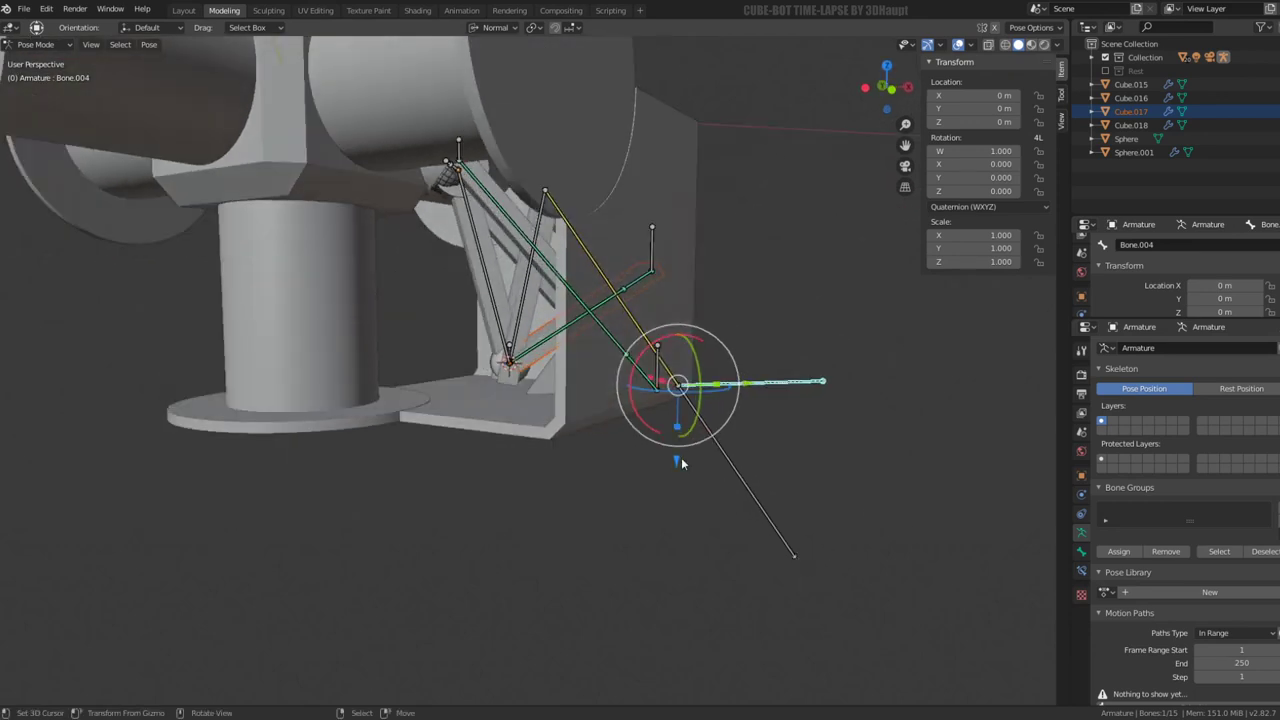
drag(680, 462, 699, 566)
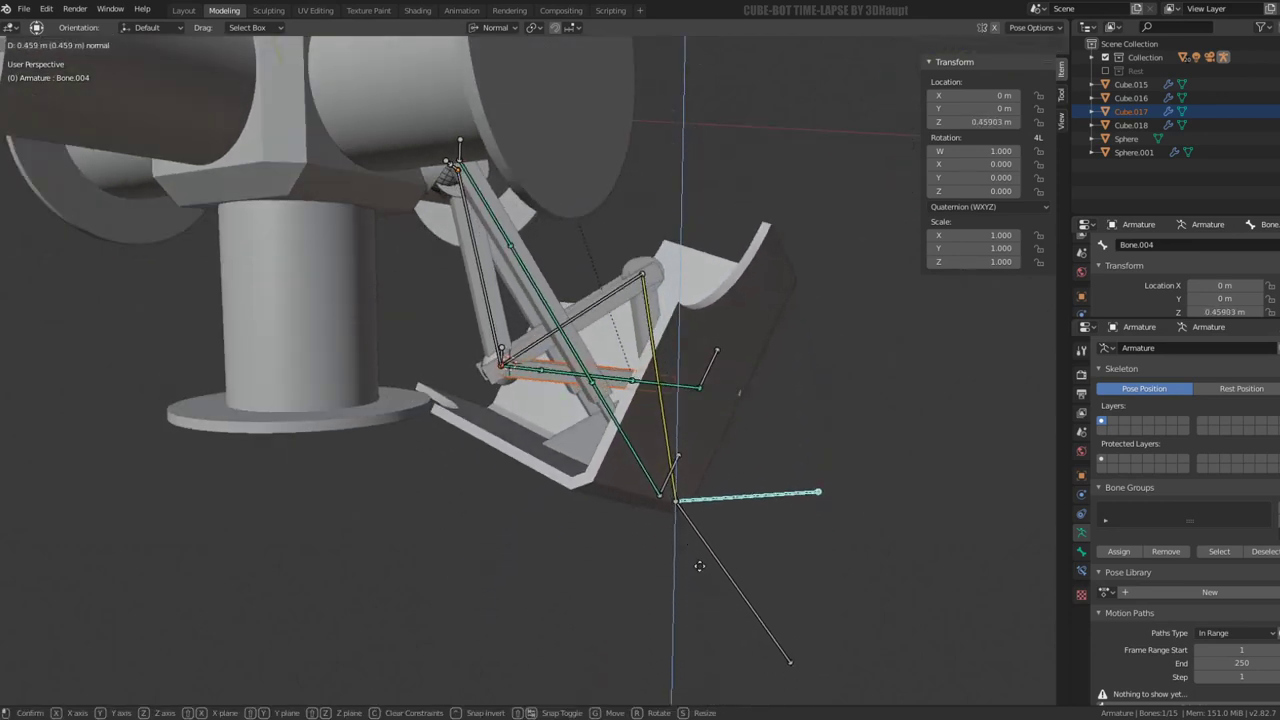
right_click(701, 598)
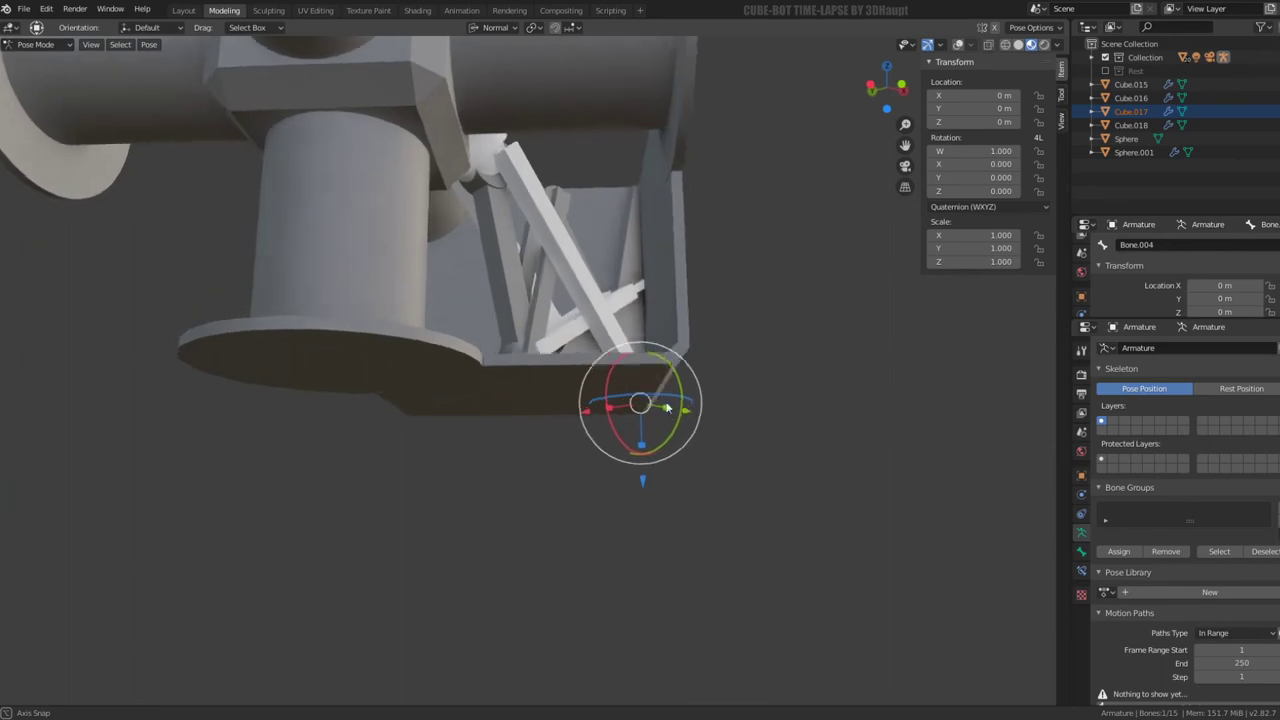
middle_drag(667, 408, 661, 476)
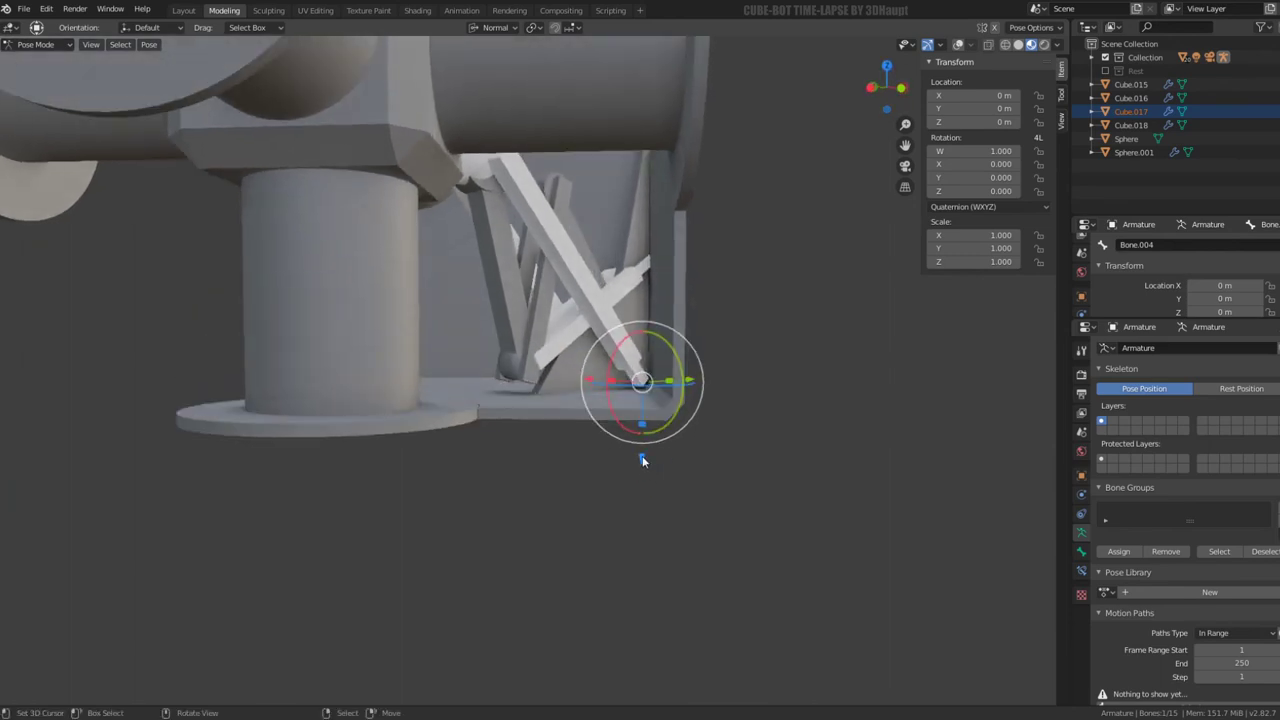
mouse_move(642, 460)
mouse_down()
mouse_move(688, 600)
mouse_move(690, 664)
mouse_move(694, 537)
mouse_move(700, 703)
mouse_up()
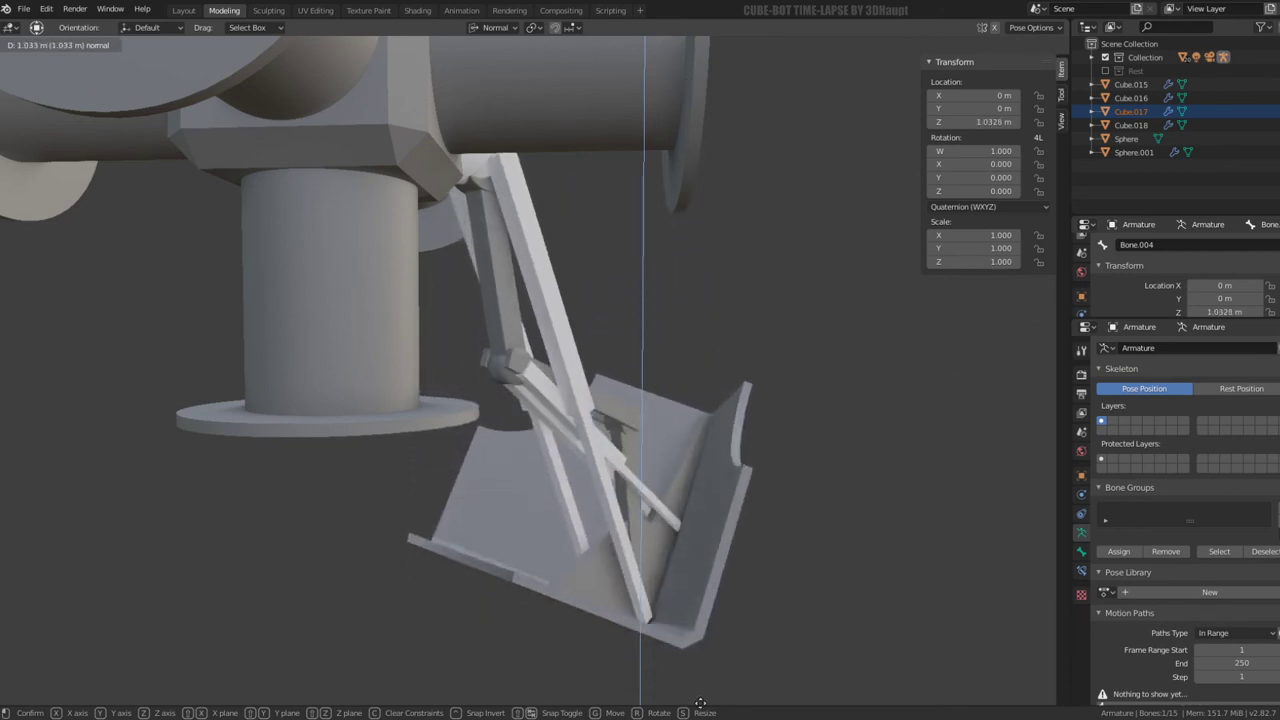
drag(702, 40, 698, 37)
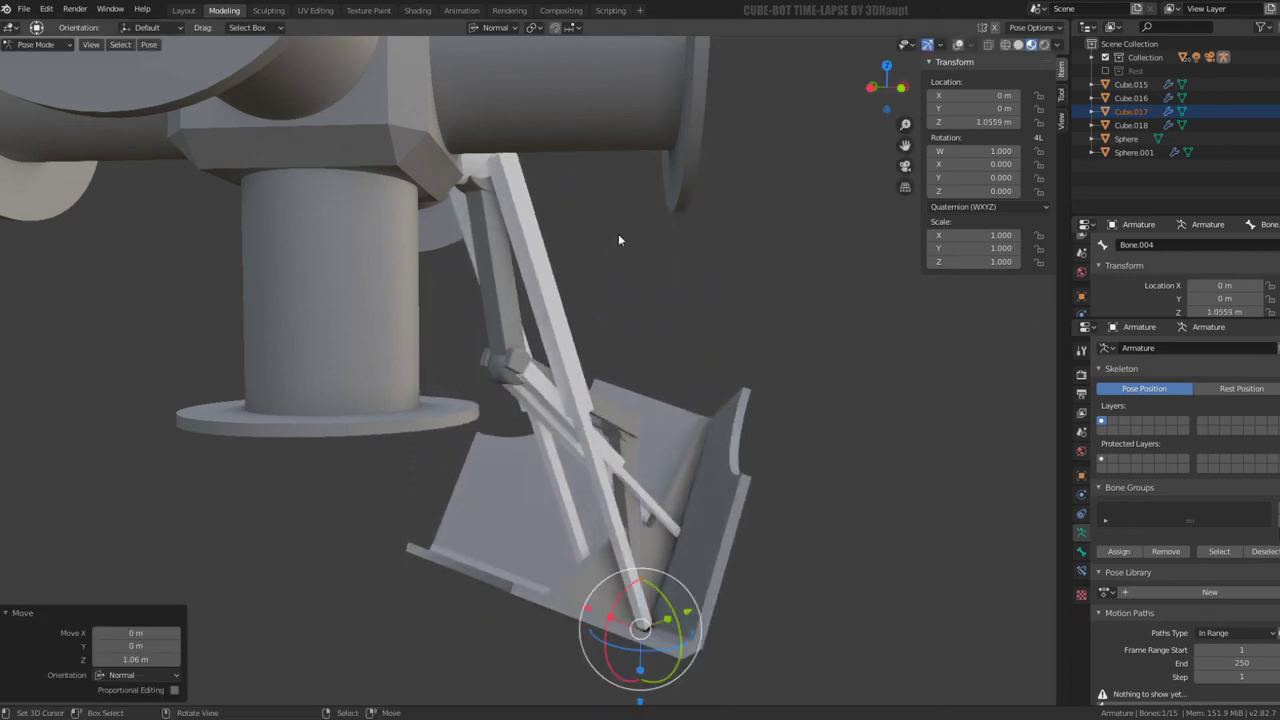
mouse_move(618, 240)
middle_down()
mouse_move(531, 303)
mouse_move(429, 306)
mouse_move(314, 263)
mouse_move(525, 235)
mouse_move(673, 446)
mouse_move(628, 657)
middle_up()
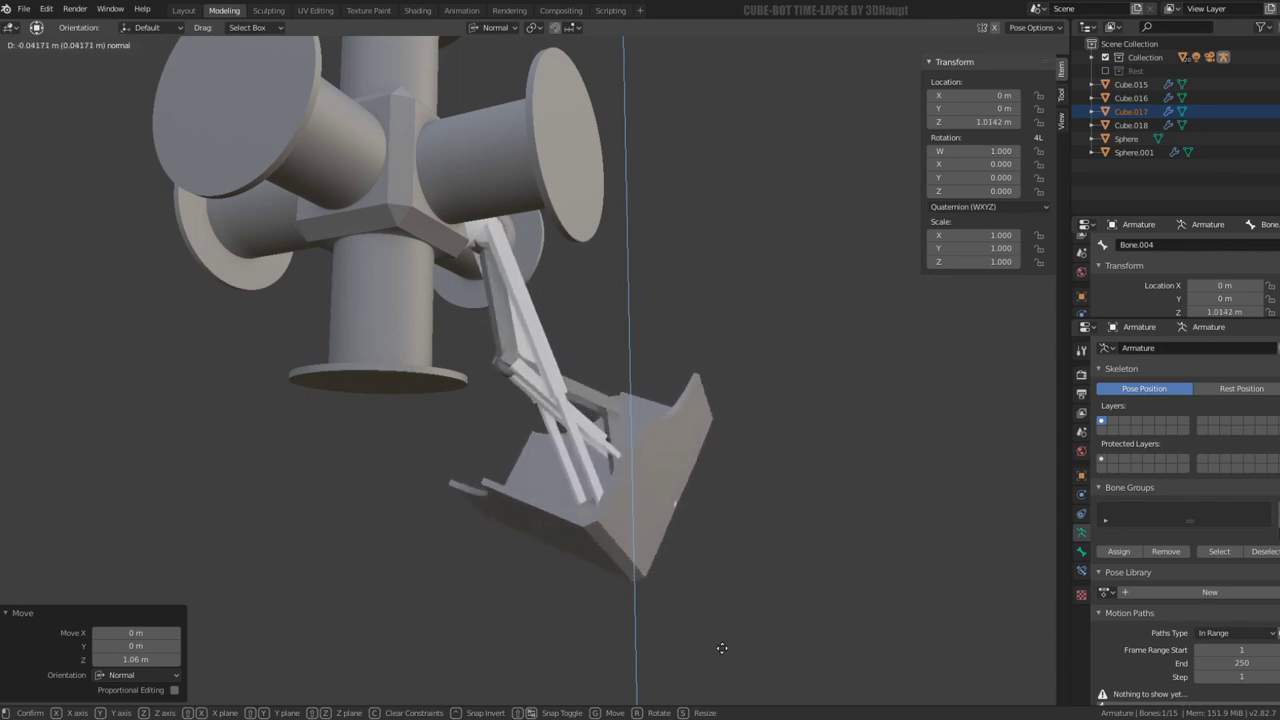
middle_drag(705, 561, 632, 600)
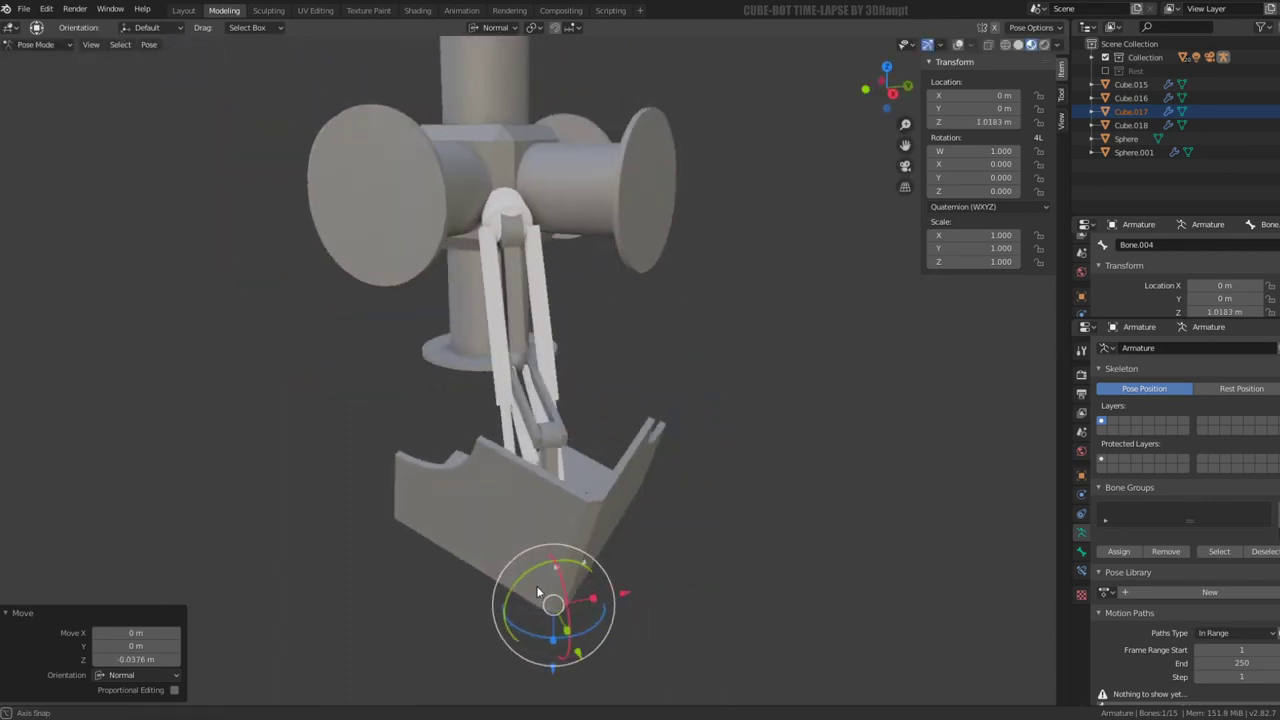
key(g)
key(x)
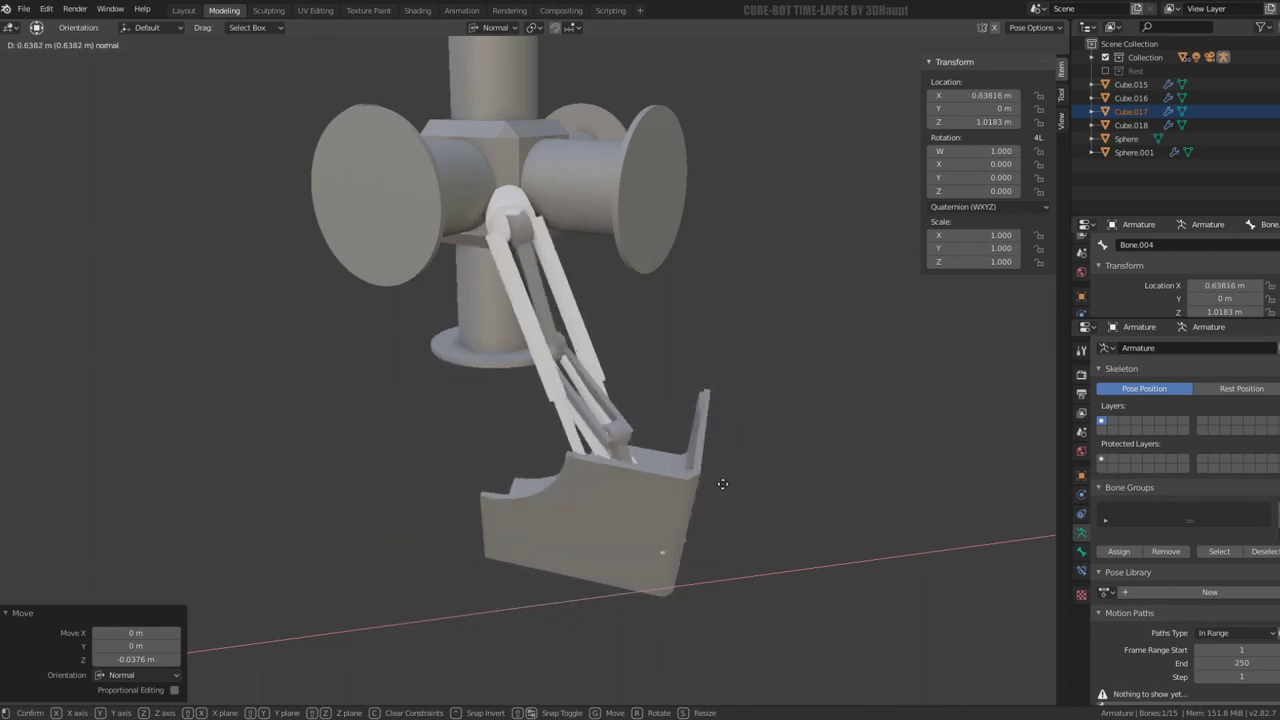
click(620, 470)
mouse_move(620, 470)
middle_down()
mouse_move(577, 421)
mouse_move(632, 410)
mouse_move(479, 292)
mouse_move(416, 191)
middle_up()
key(alt+g)
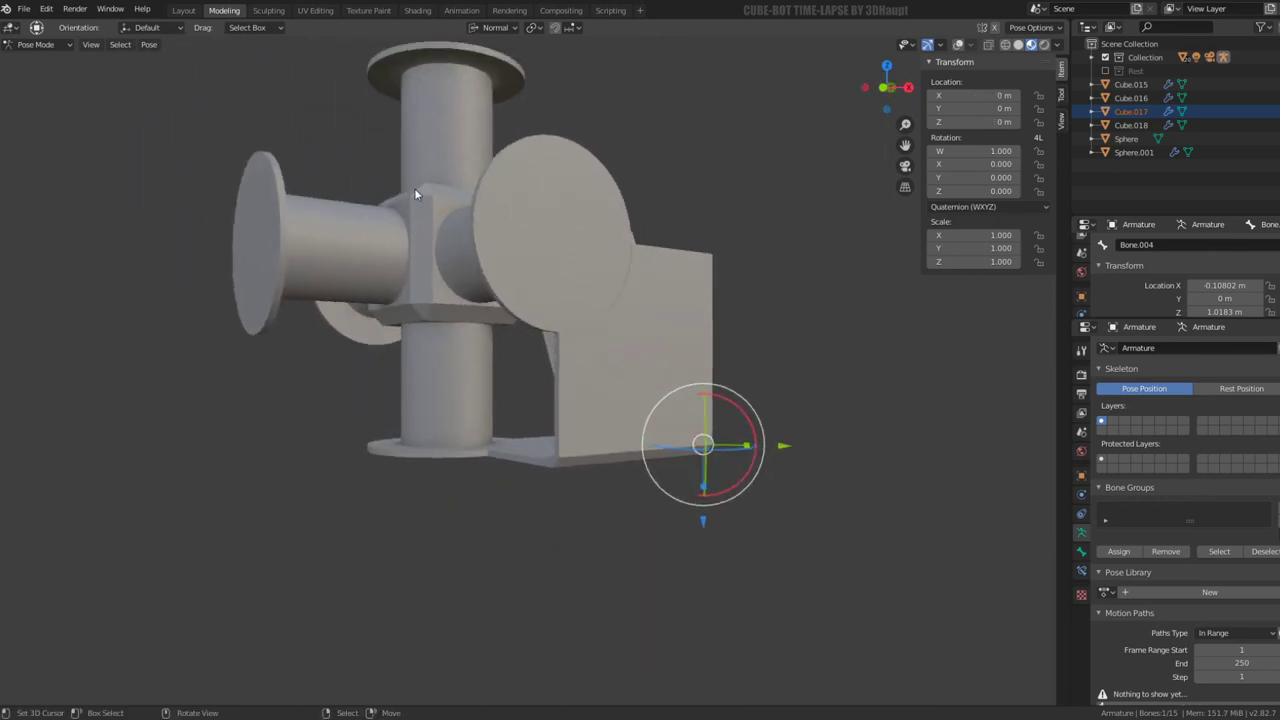
mouse_move(414, 187)
middle_down()
mouse_move(528, 220)
mouse_move(550, 329)
mouse_move(371, 400)
mouse_move(528, 324)
mouse_move(477, 316)
middle_up()
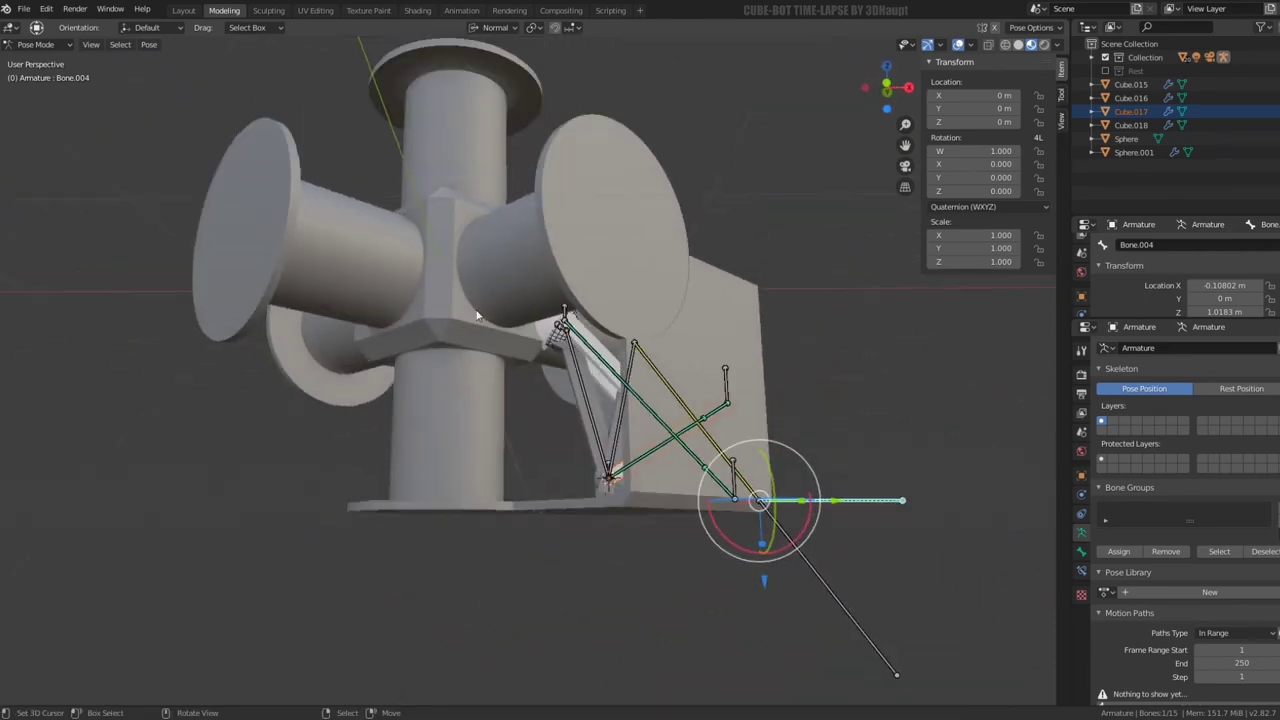
click(60, 64)
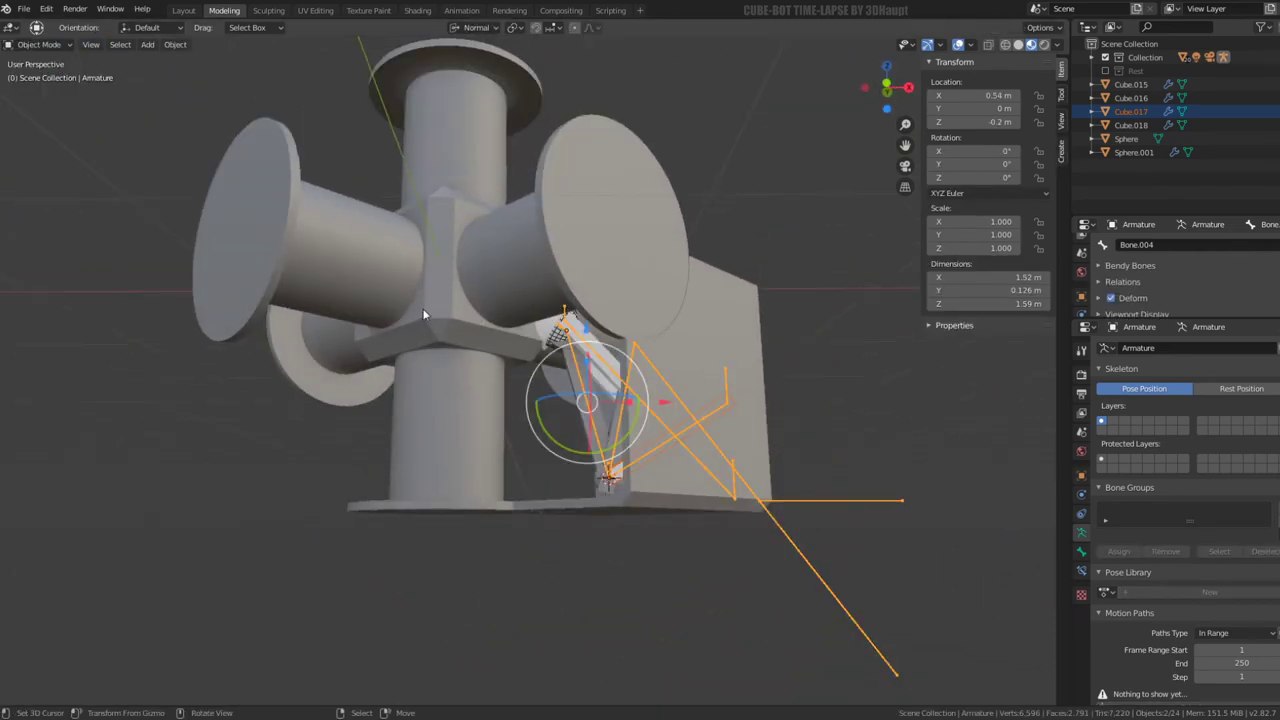
click(488, 290)
key(g)
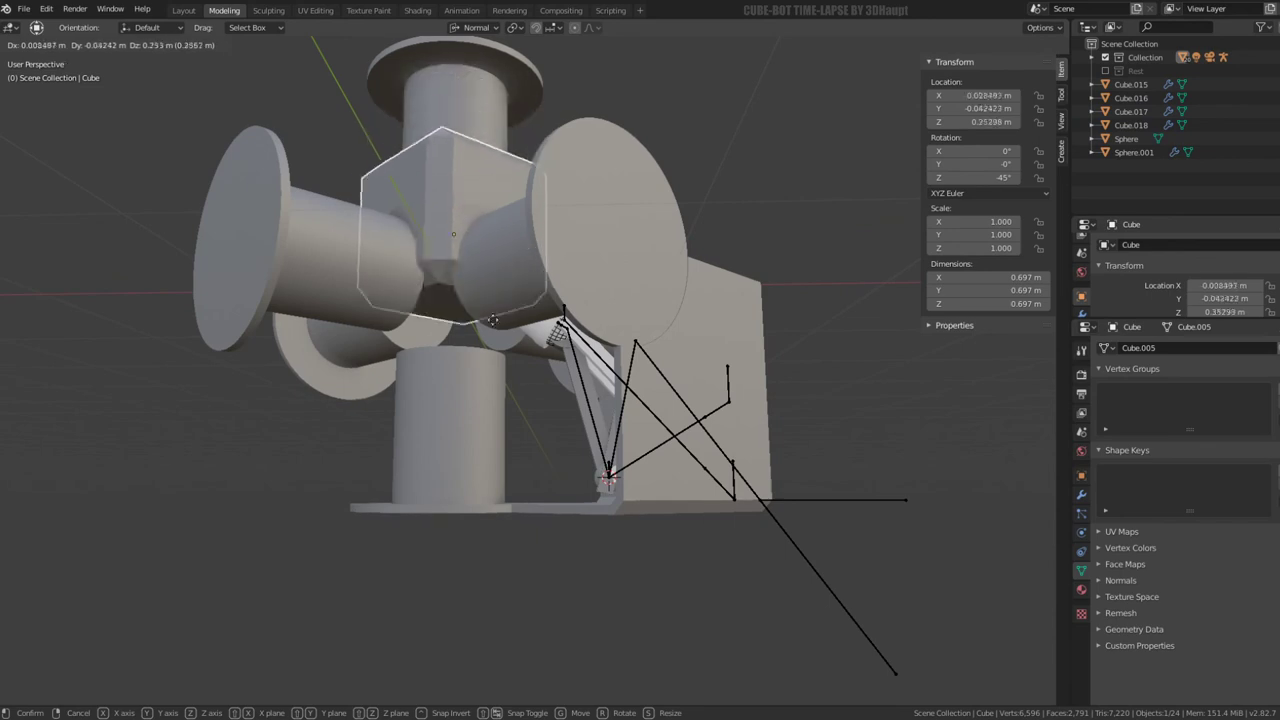
key(Escape)
scroll(585, 279, up, 3)
scroll(585, 279, up, 3)
click(585, 279)
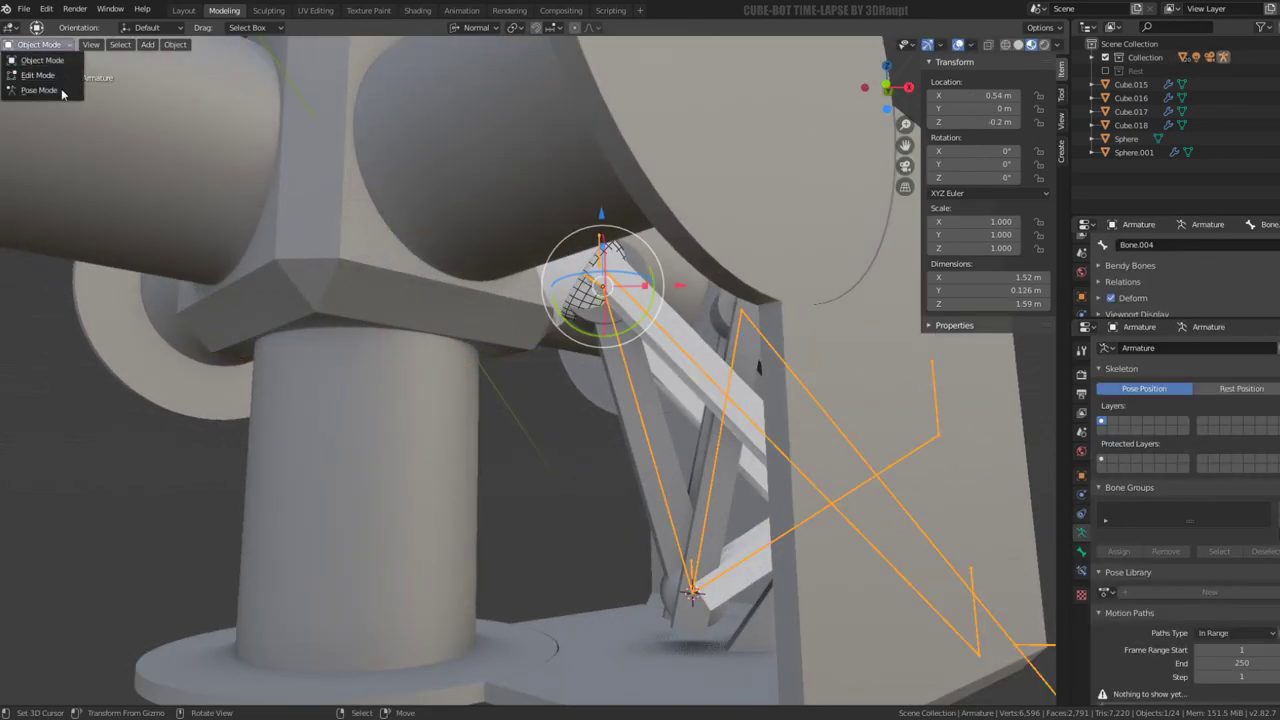
click(40, 90)
scroll(575, 313, down, 3)
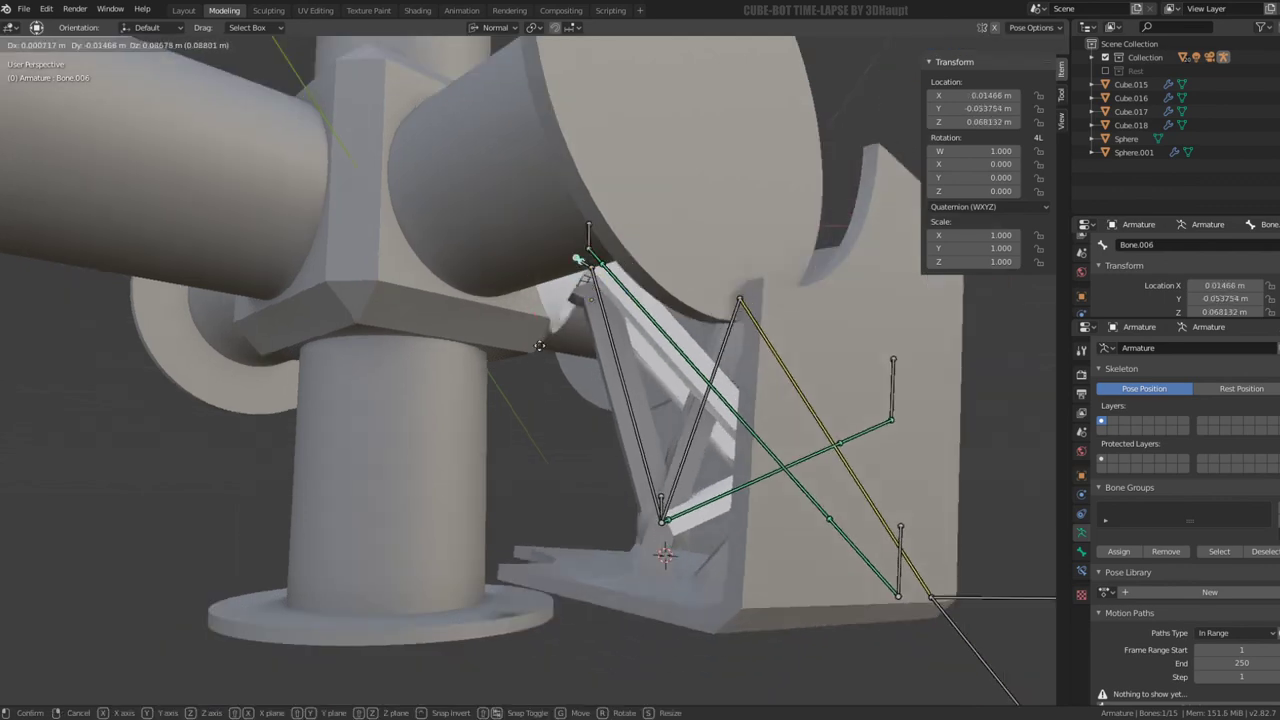
key(g)
key(Escape)
scroll(541, 321, down, 4)
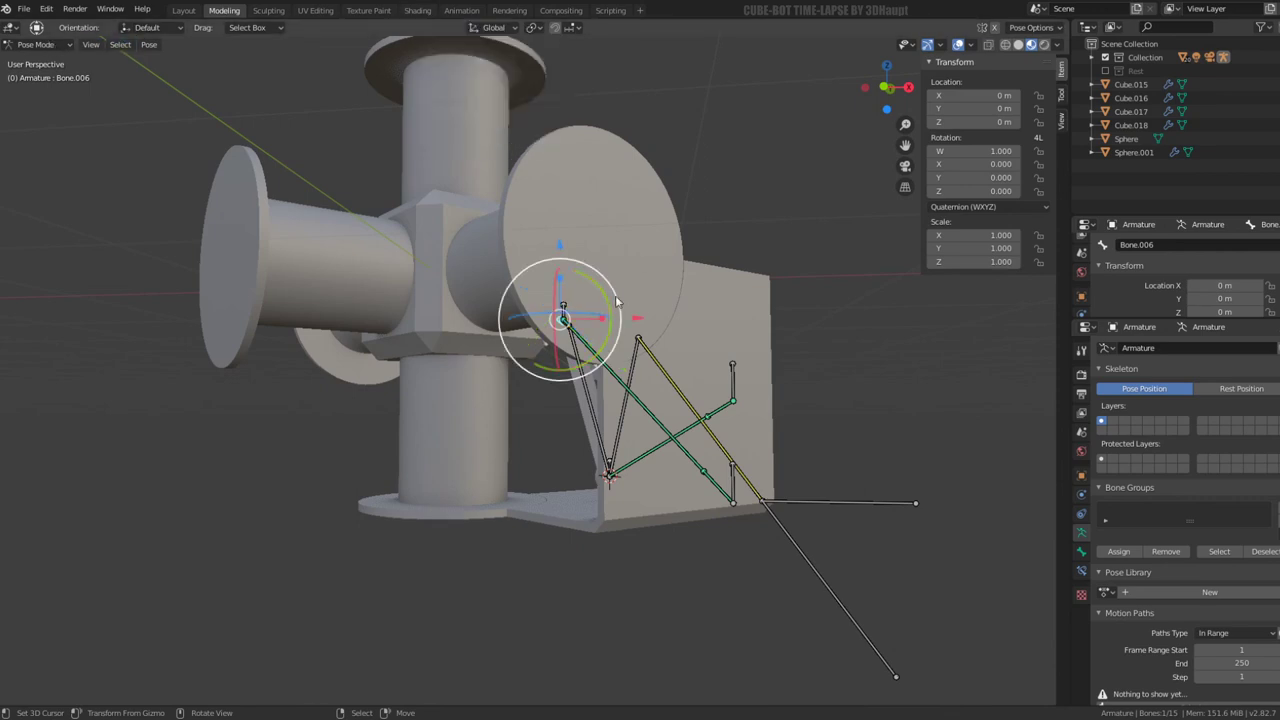
After a few cancelled tries, raise hip Bone.006 0.414 m along Z, lifting the bracket
drag(563, 248, 557, 101)
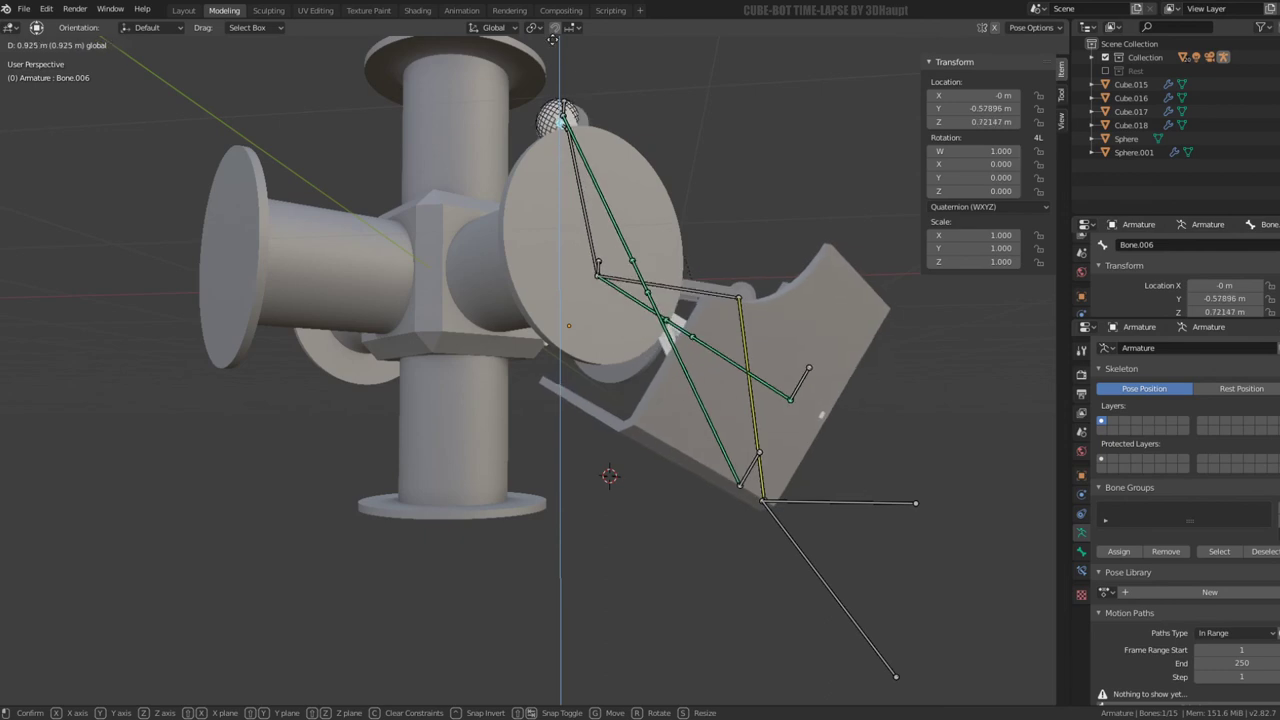
drag(553, 39, 548, 670)
key(Escape)
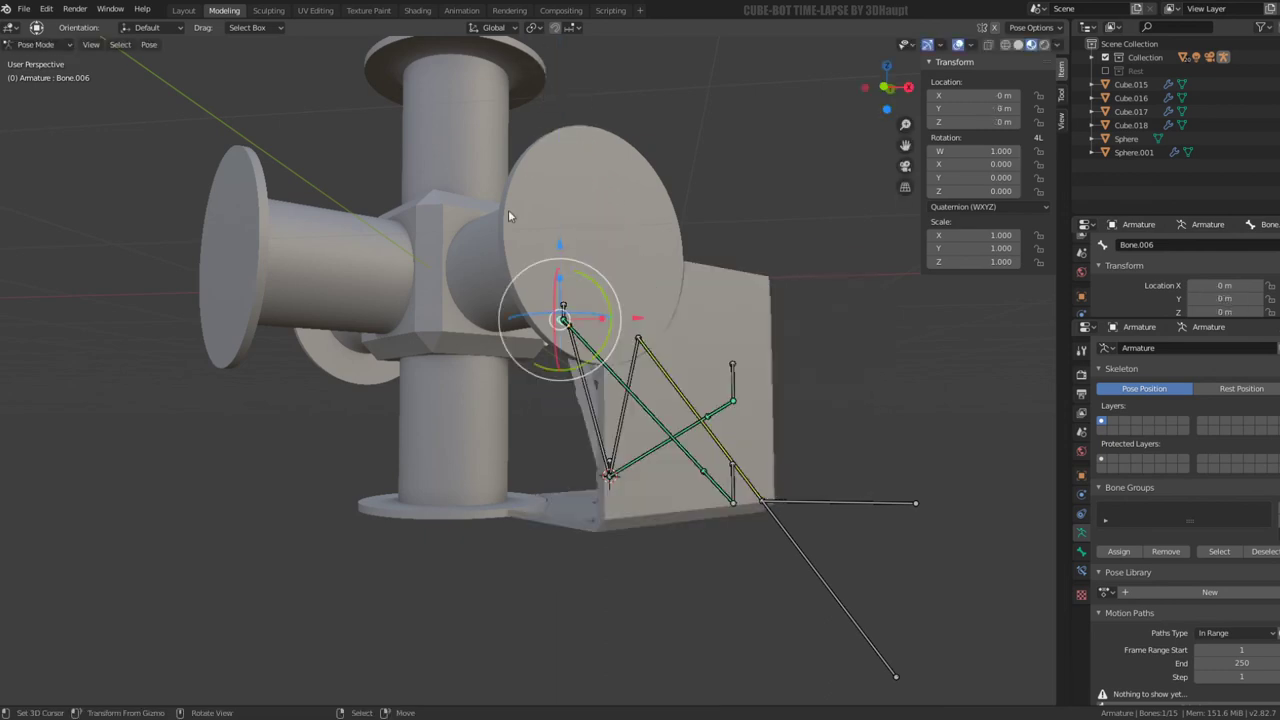
drag(555, 253, 558, 93)
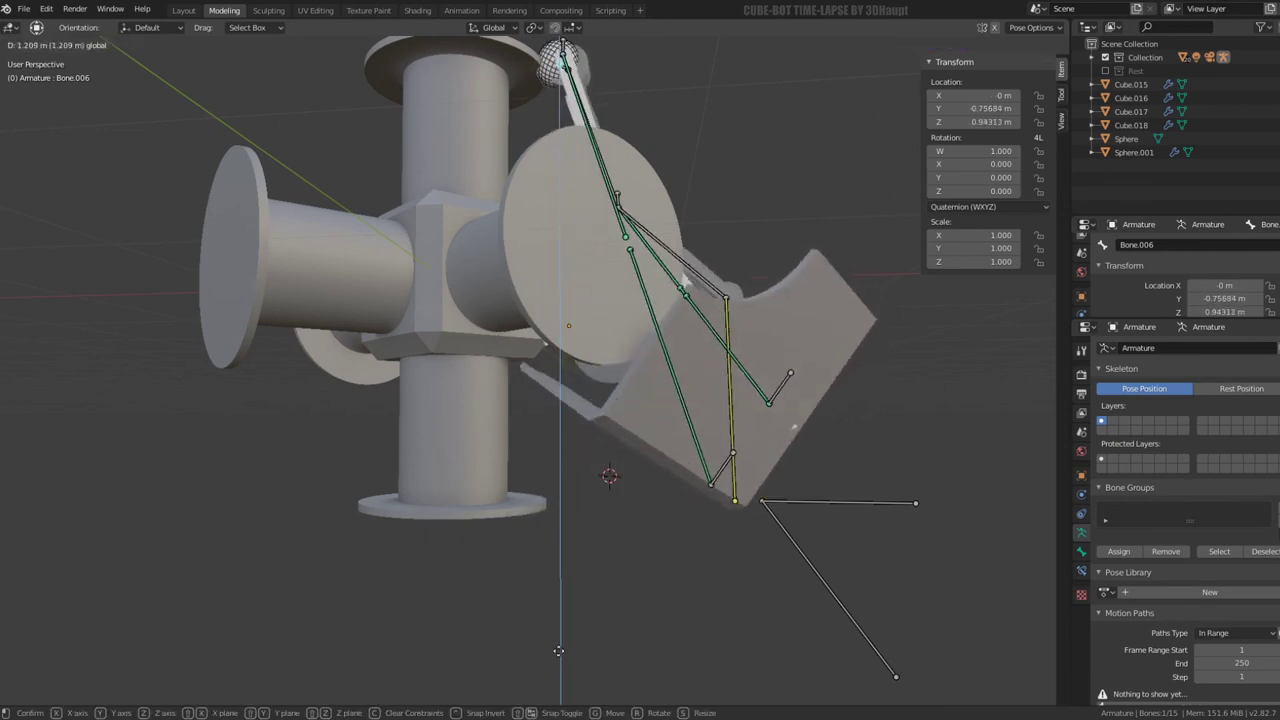
key(Escape)
middle_drag(566, 510, 578, 259)
mouse_move(564, 279)
mouse_down()
mouse_move(568, 206)
mouse_move(578, 275)
mouse_up()
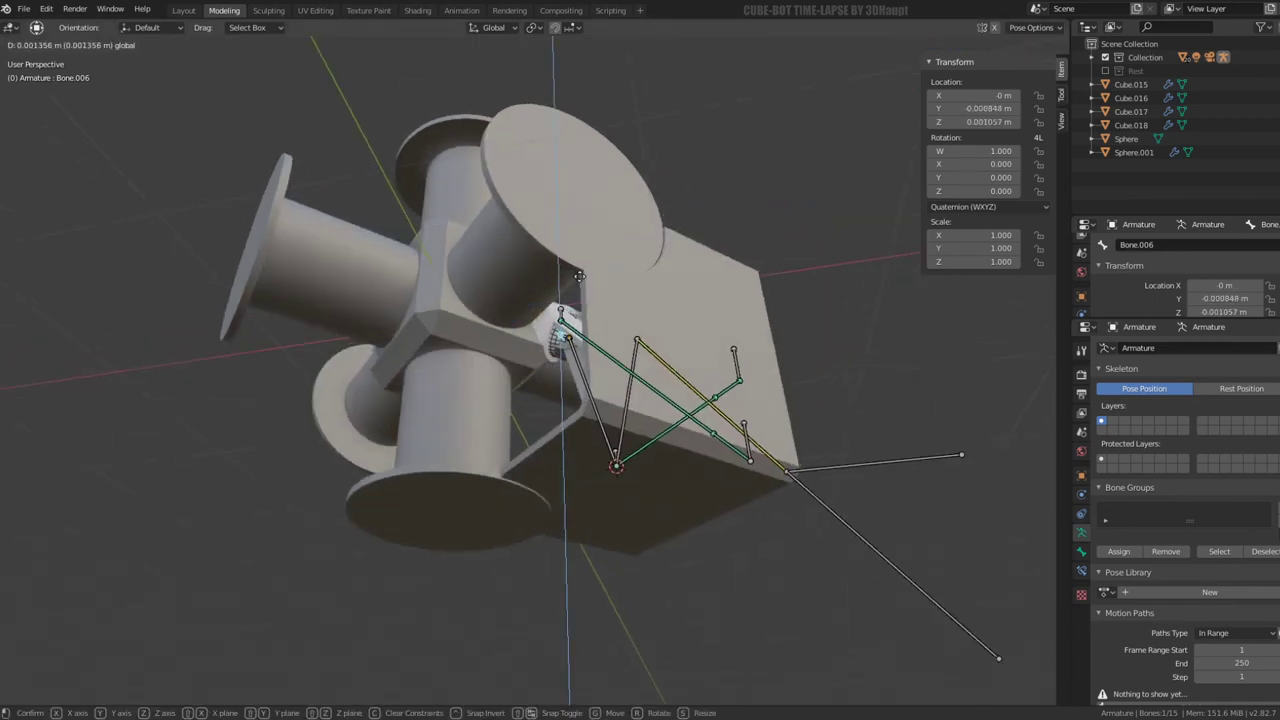
right_click(580, 282)
middle_drag(580, 282, 588, 267)
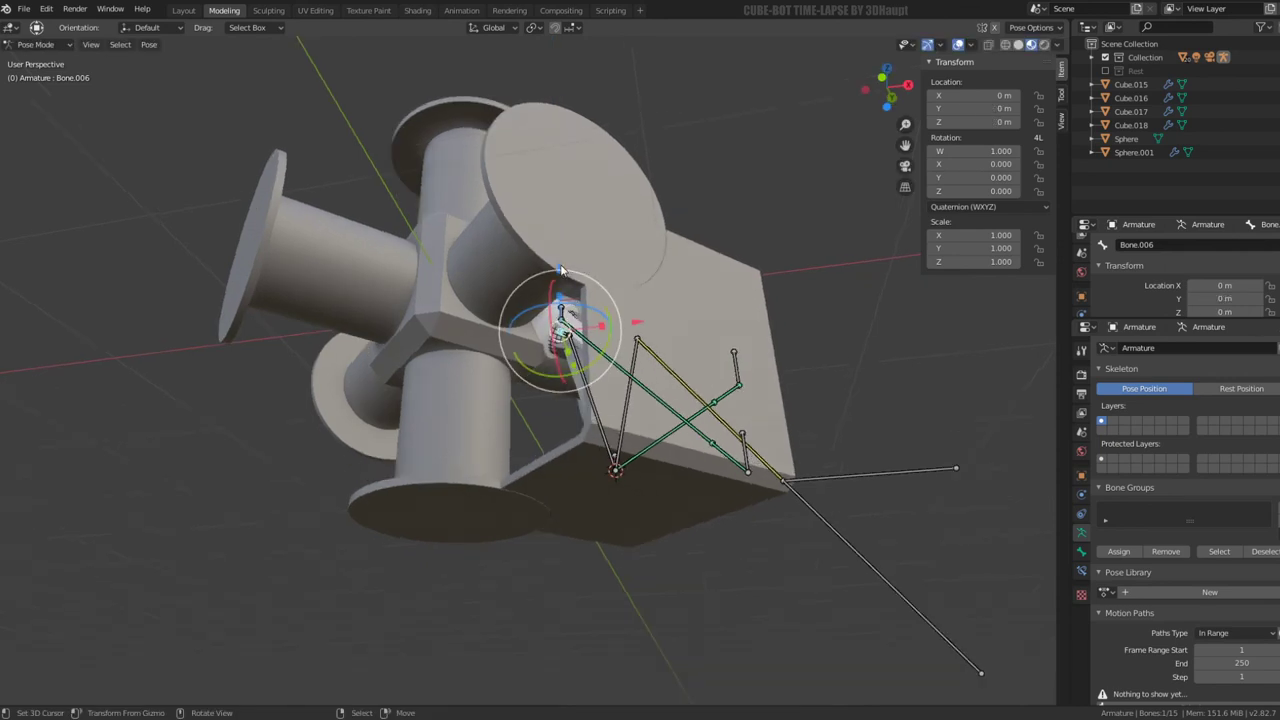
drag(562, 270, 549, 193)
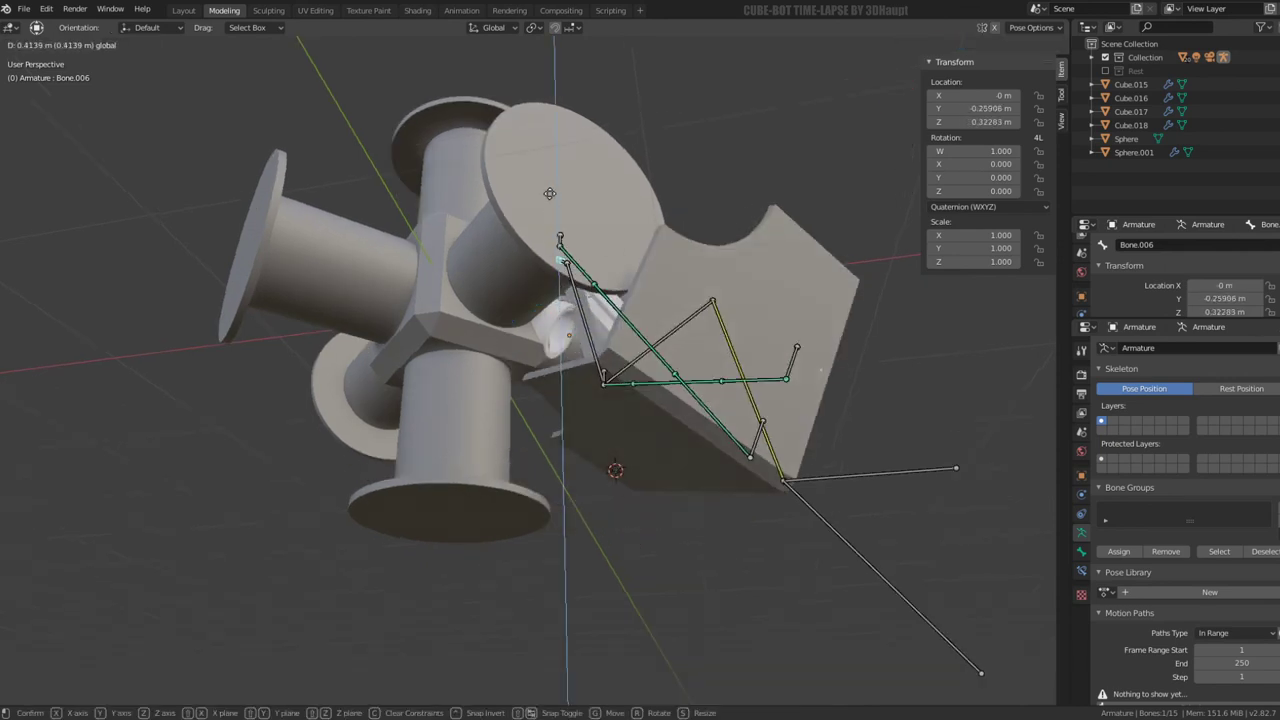
click(549, 193)
middle_drag(781, 419, 616, 471)
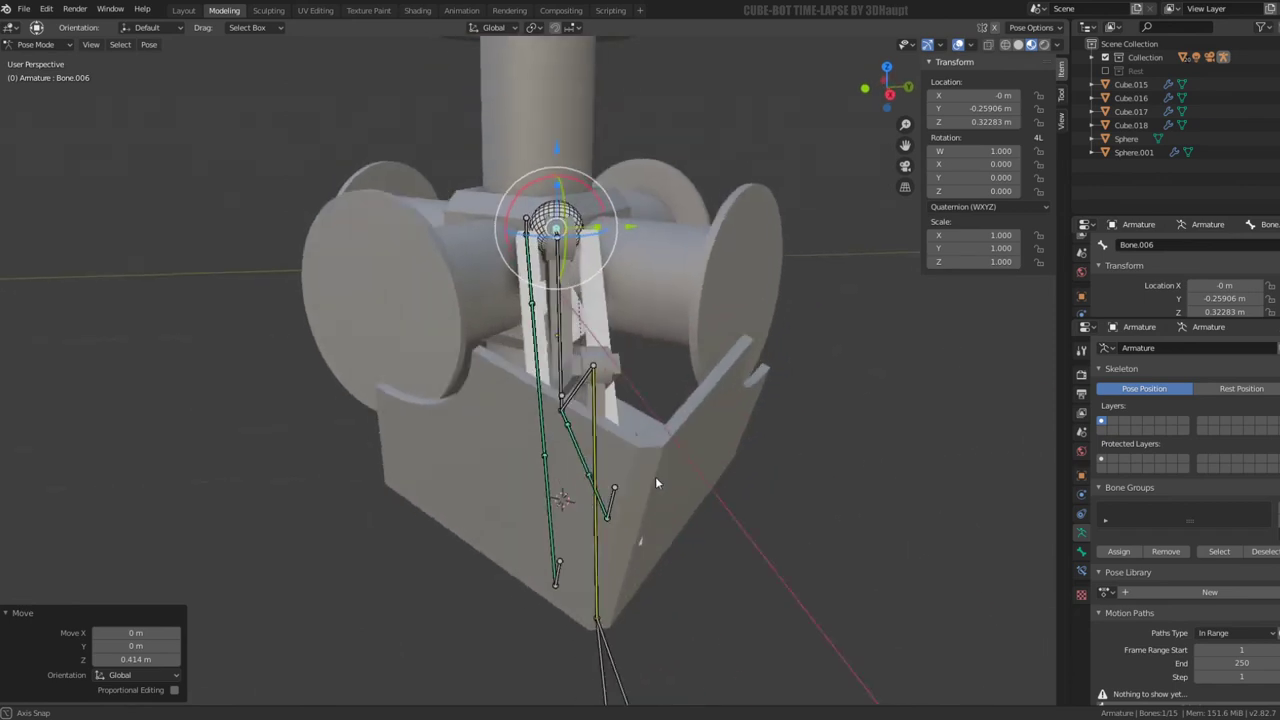
scroll(480, 557, down, 3)
Select IK bone Bone.004 and start moving it while orbiting around the model and armature
click(492, 462)
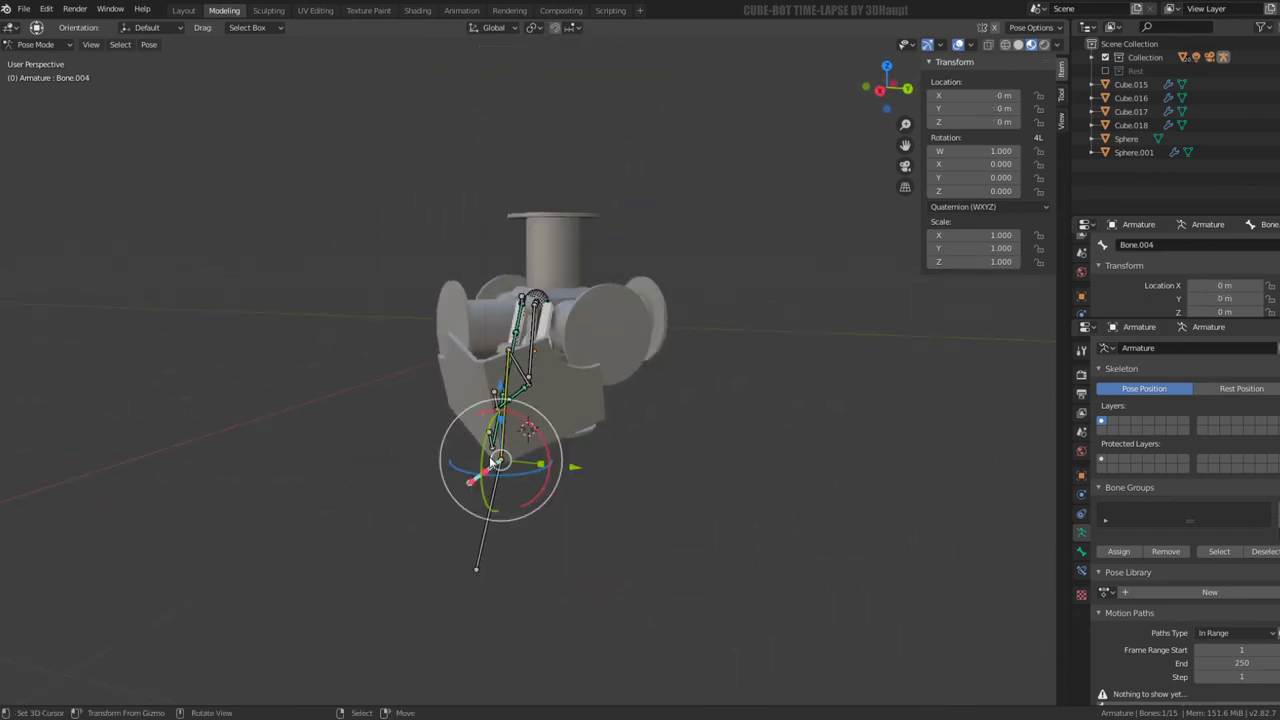
key(g)
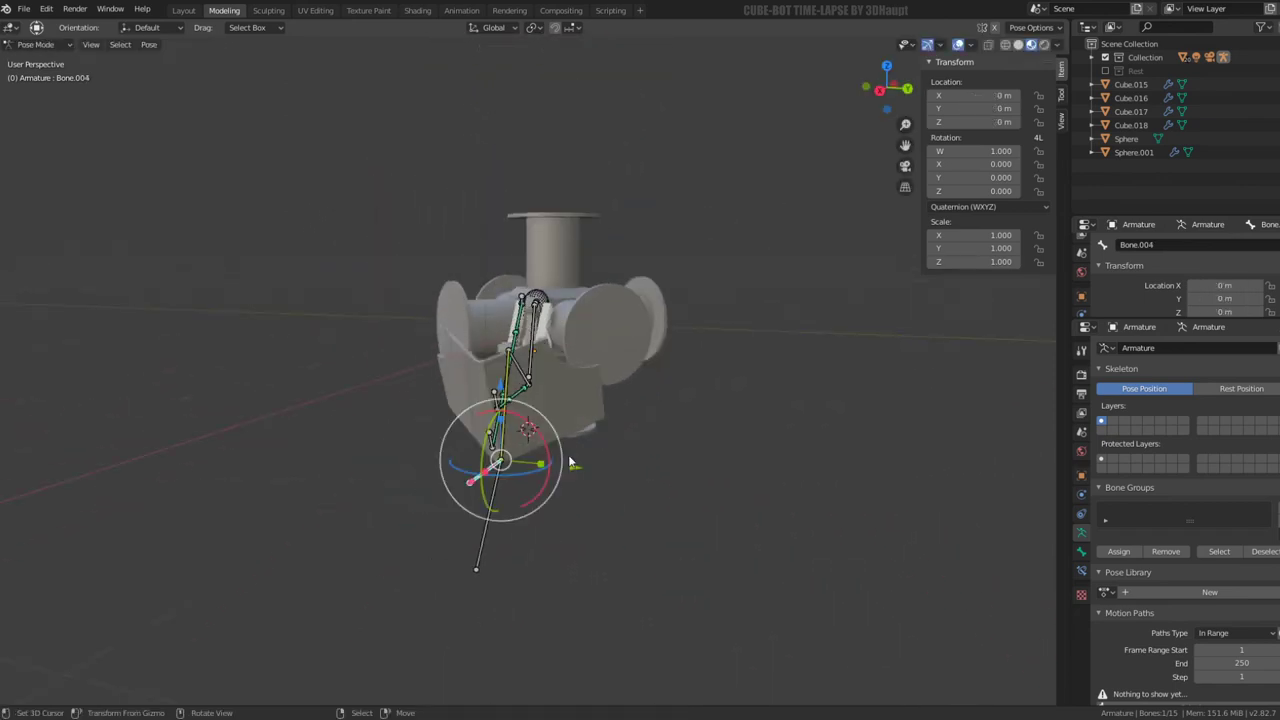
middle_drag(573, 341, 562, 336)
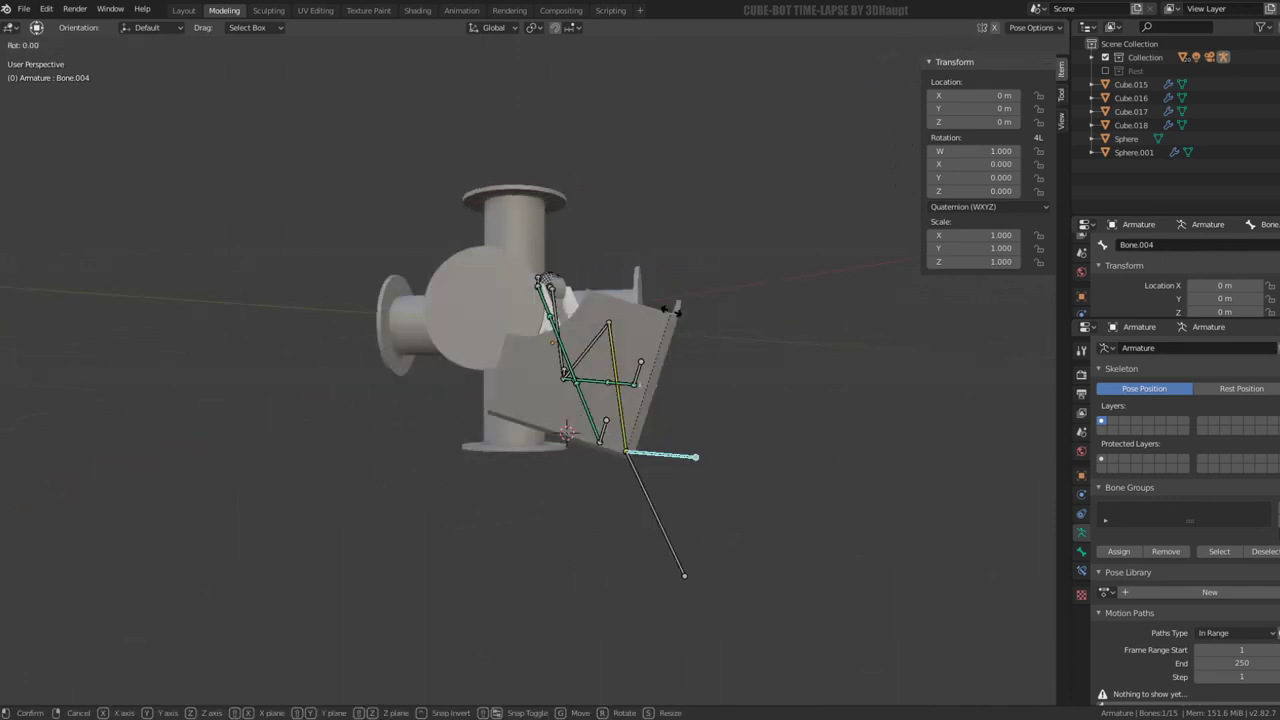
scroll(562, 336, up, 3)
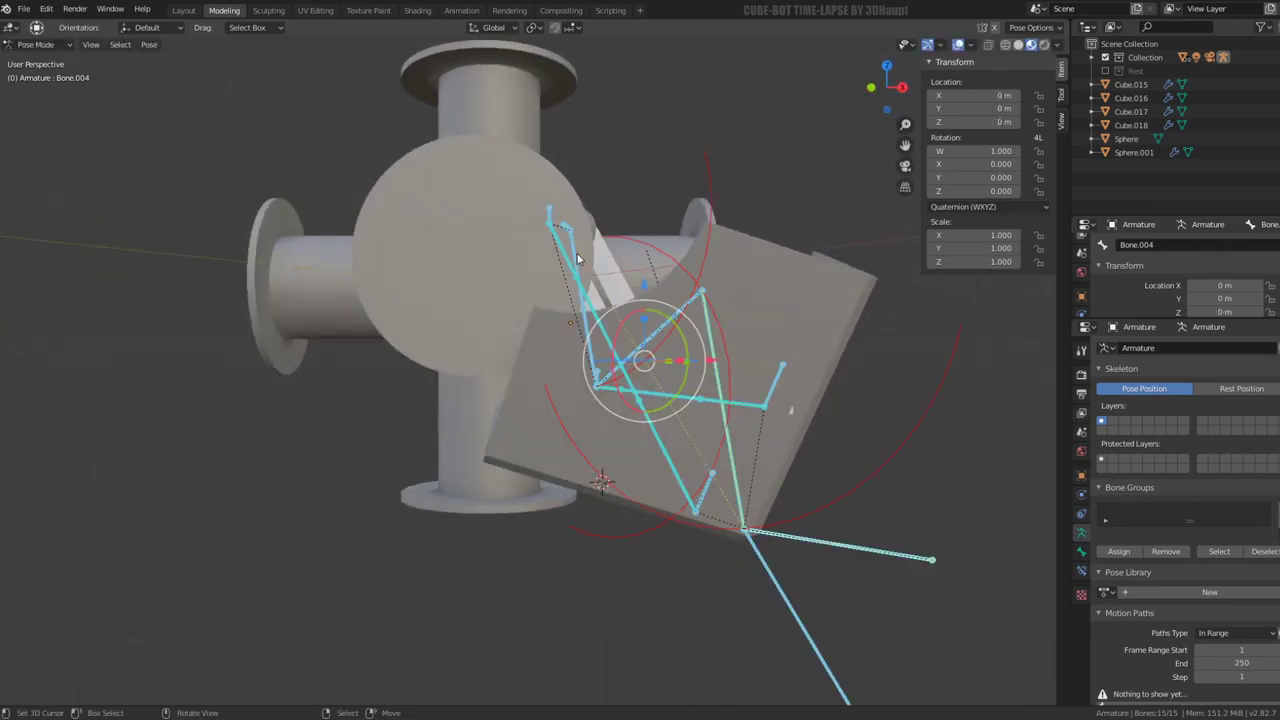
mouse_move(577, 258)
middle_down()
mouse_move(673, 304)
mouse_move(608, 289)
mouse_move(618, 187)
mouse_move(594, 149)
mouse_move(380, 306)
mouse_move(393, 131)
mouse_move(337, 206)
mouse_move(292, 229)
mouse_move(545, 355)
mouse_move(655, 273)
mouse_move(615, 288)
middle_up()
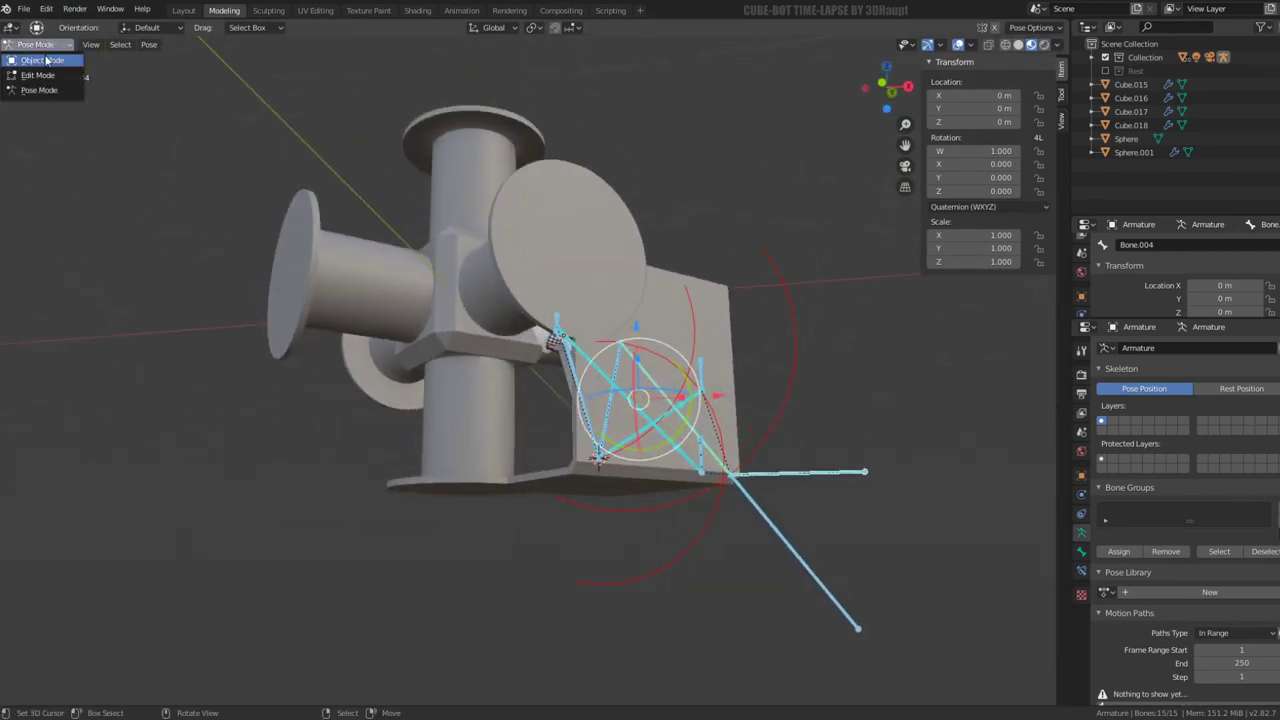
Switch the armature to Object Mode and orbit to inspect the resting leg from both sides
click(46, 61)
mouse_move(850, 255)
middle_down()
mouse_move(731, 275)
mouse_move(656, 337)
mouse_move(491, 279)
mouse_move(458, 251)
mouse_move(612, 285)
mouse_move(1068, 100)
middle_up()
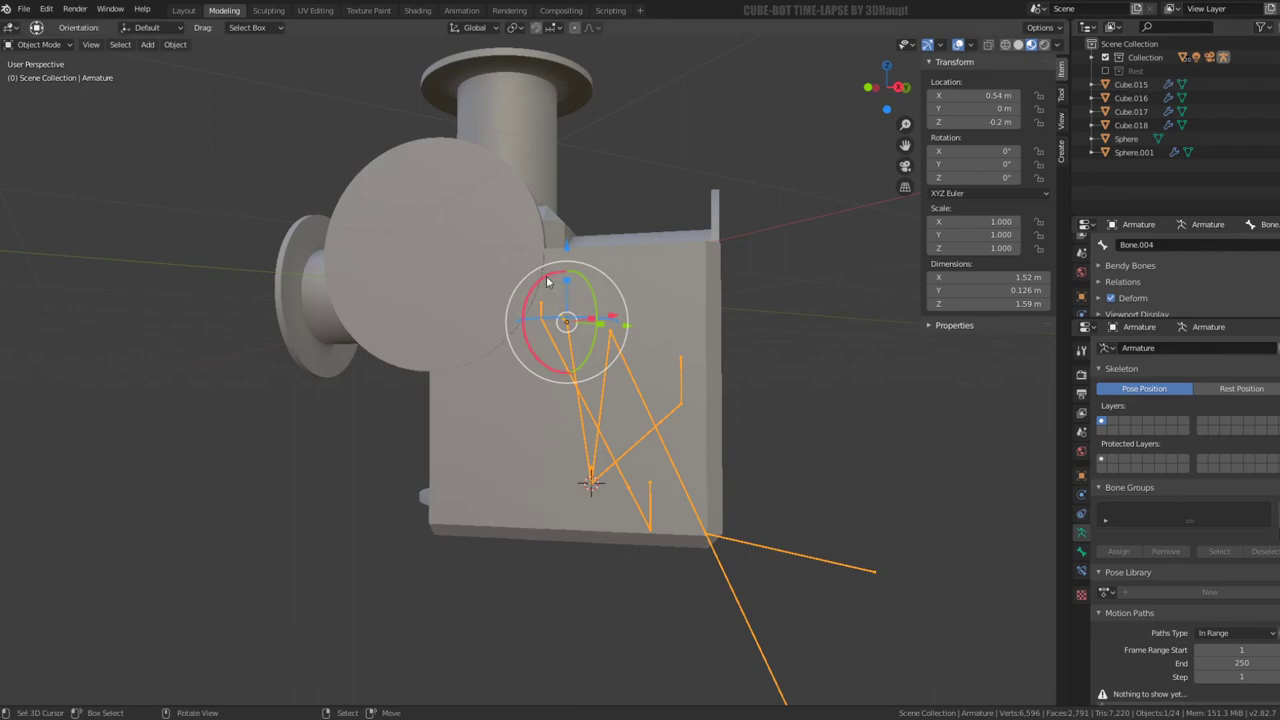
mouse_move(547, 282)
middle_down()
mouse_move(630, 360)
mouse_move(648, 358)
mouse_move(656, 330)
mouse_move(637, 460)
mouse_move(481, 440)
mouse_move(623, 322)
middle_up()
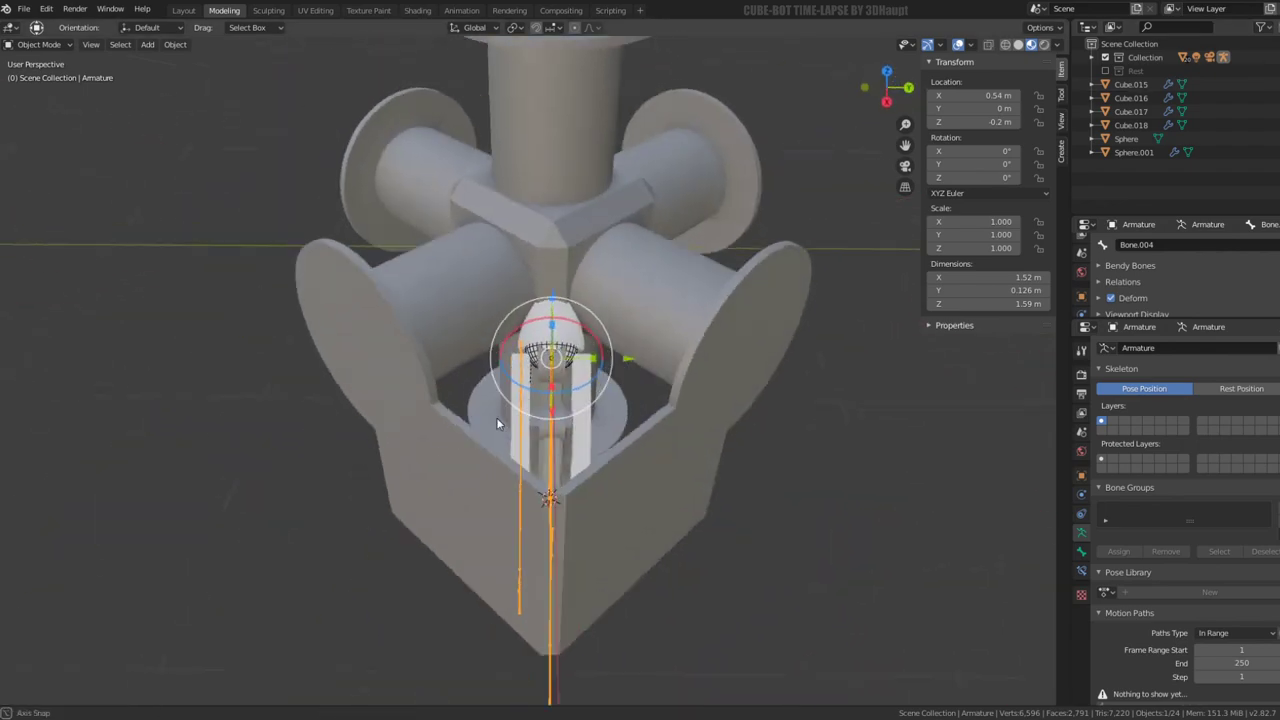